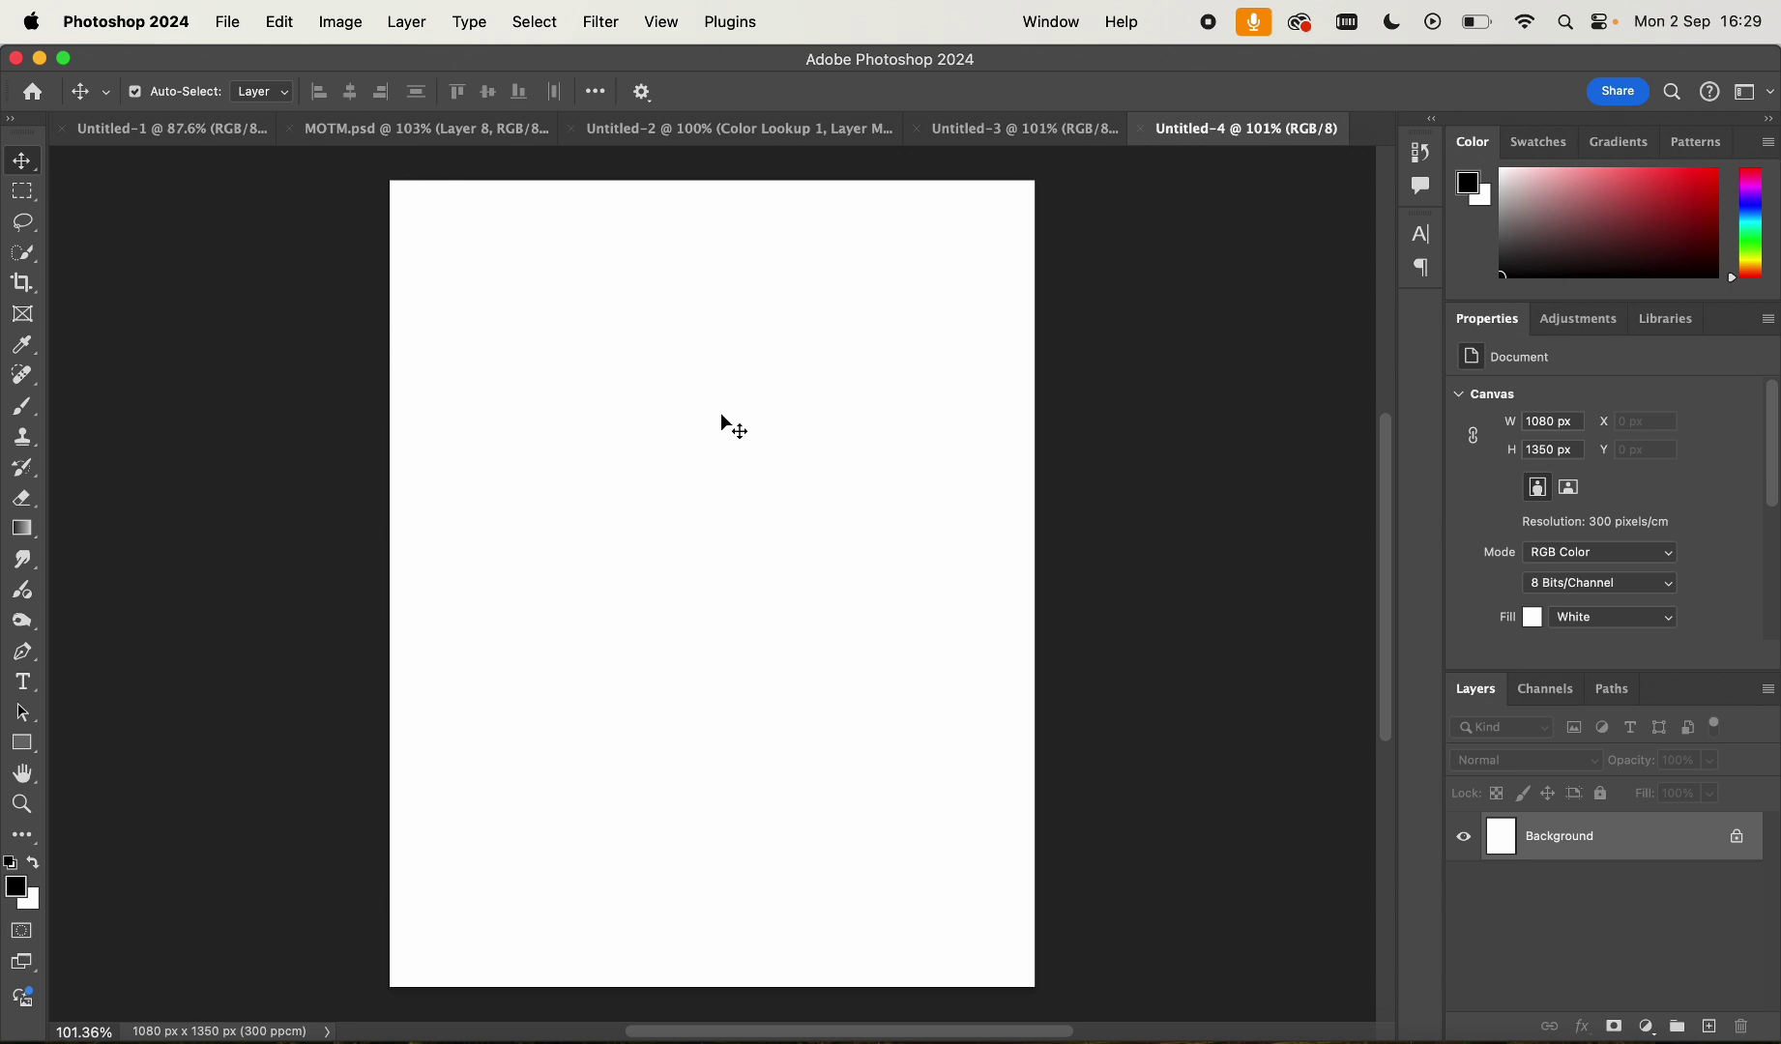
{"action": "scroll", "coordinate": [697, 446], "scroll_direction": "down", "scroll_amount": 3}
{"action": "scroll", "coordinate": [698, 445], "scroll_direction": "up", "scroll_amount": 4}
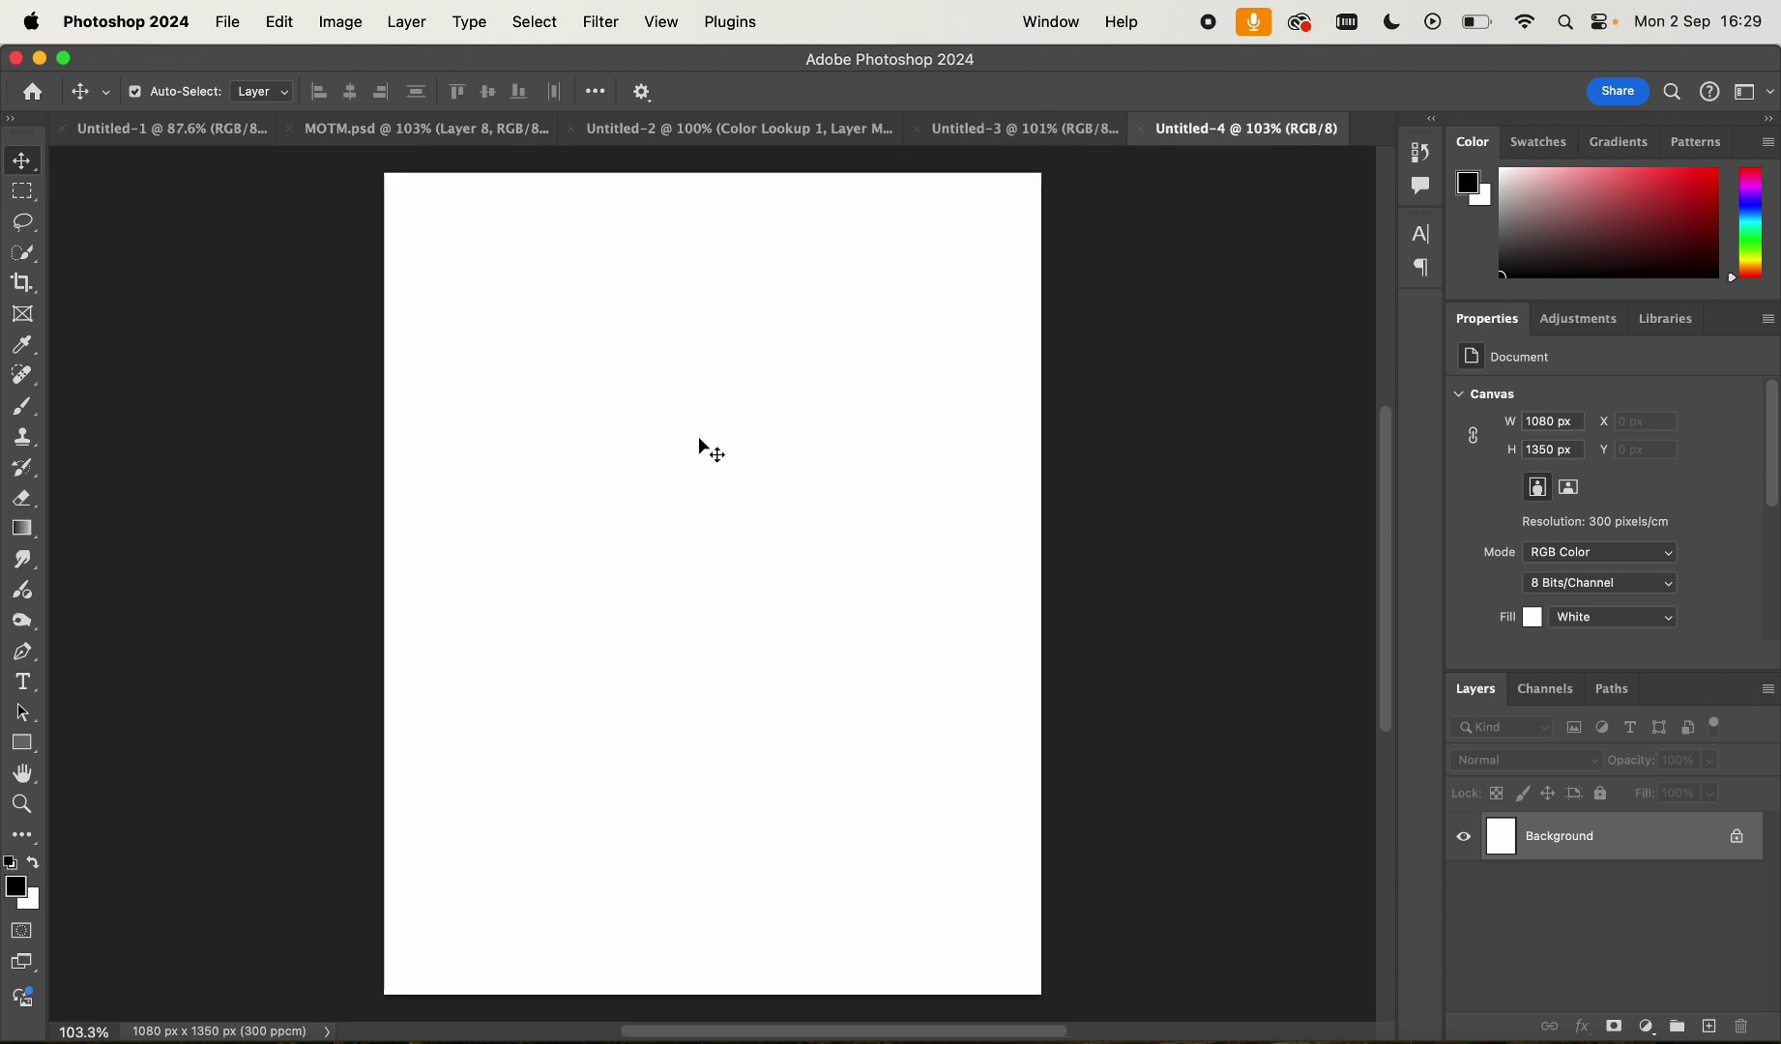
{"action": "scroll", "coordinate": [699, 441], "scroll_direction": "down", "scroll_amount": 2}
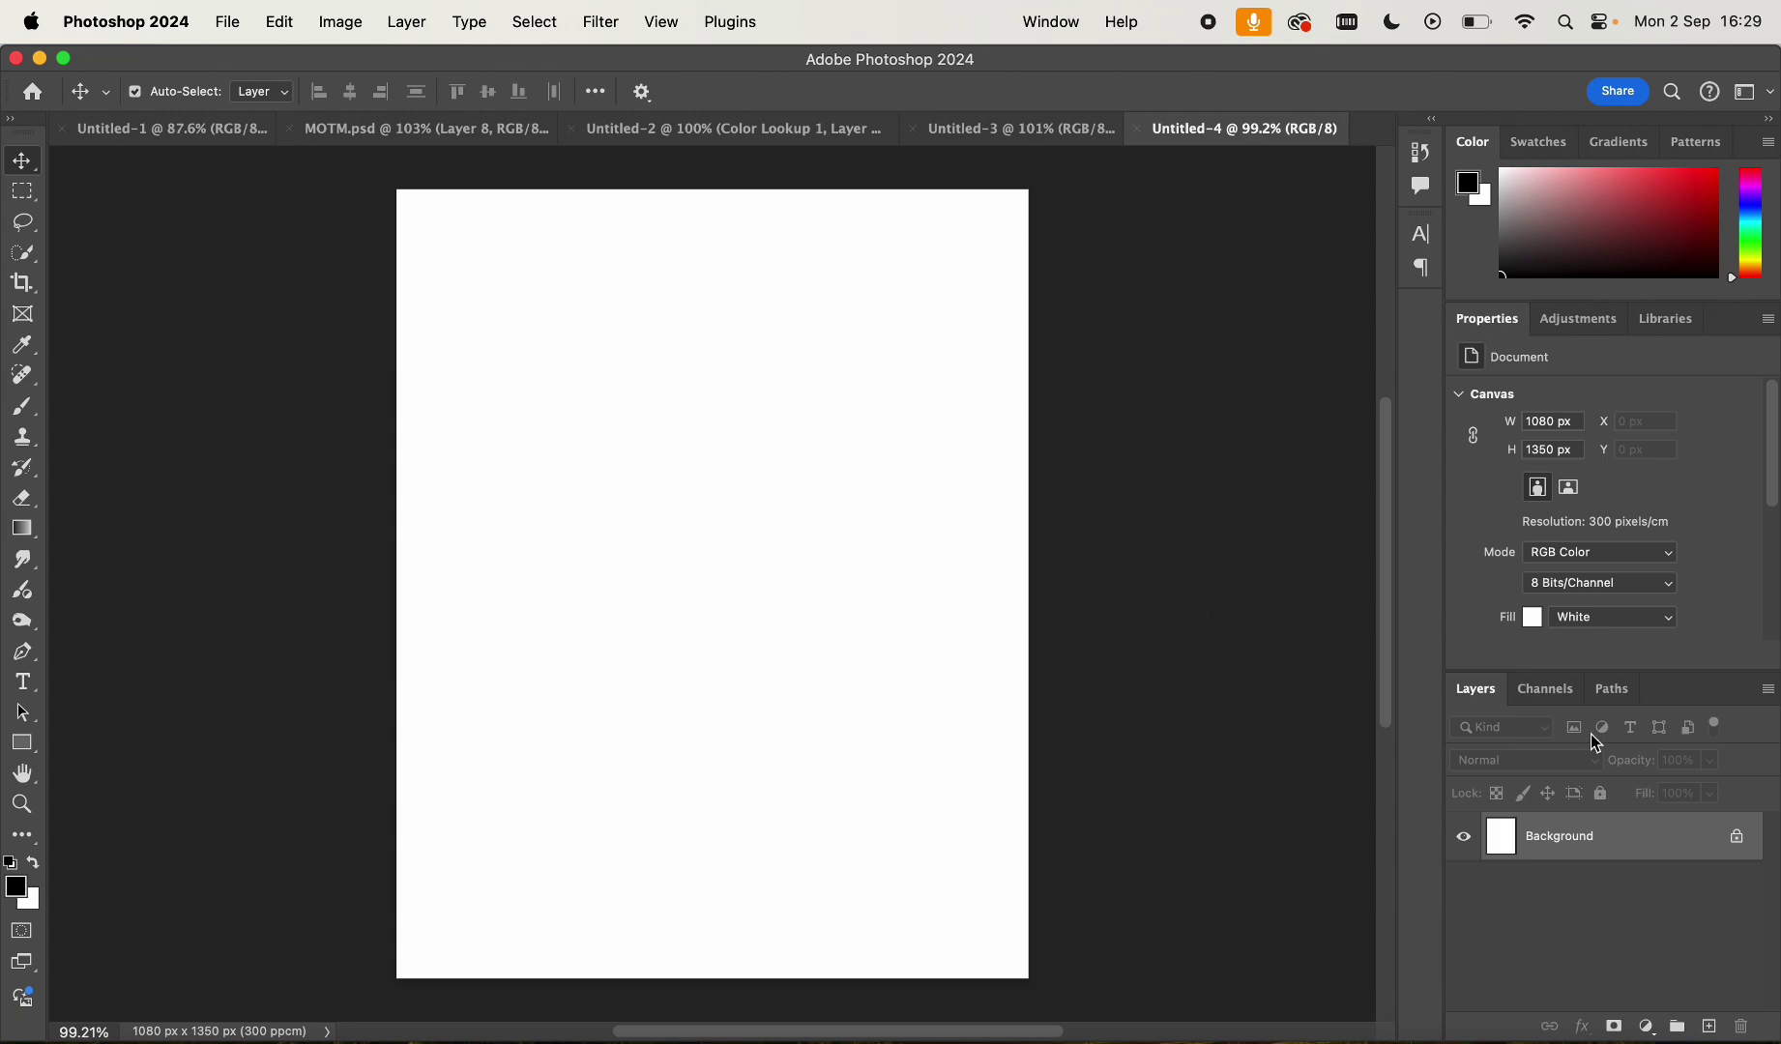
Place the three player JPEGs from the untitled folder in Finder onto the blank canvas as separate layers
{"action": "key", "text": "super+Tab"}
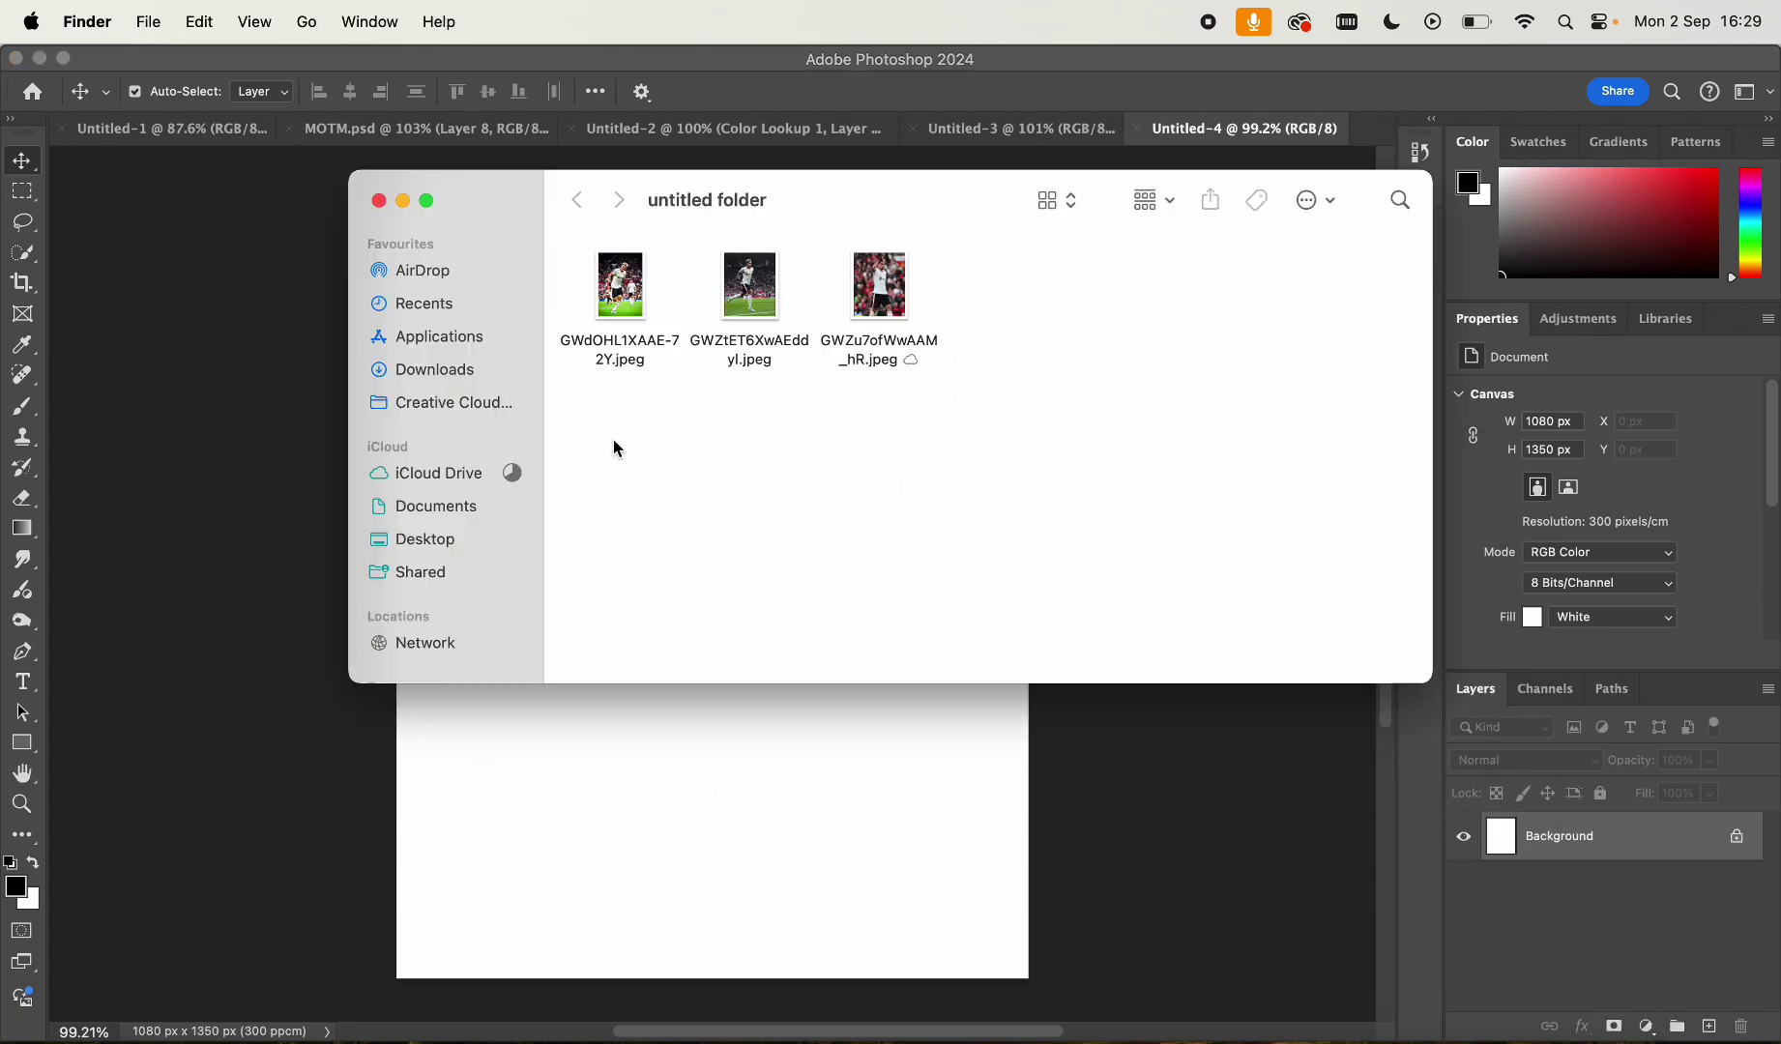
{"action": "left_click_drag", "start_coordinate": [617, 449], "coordinate": [810, 742]}
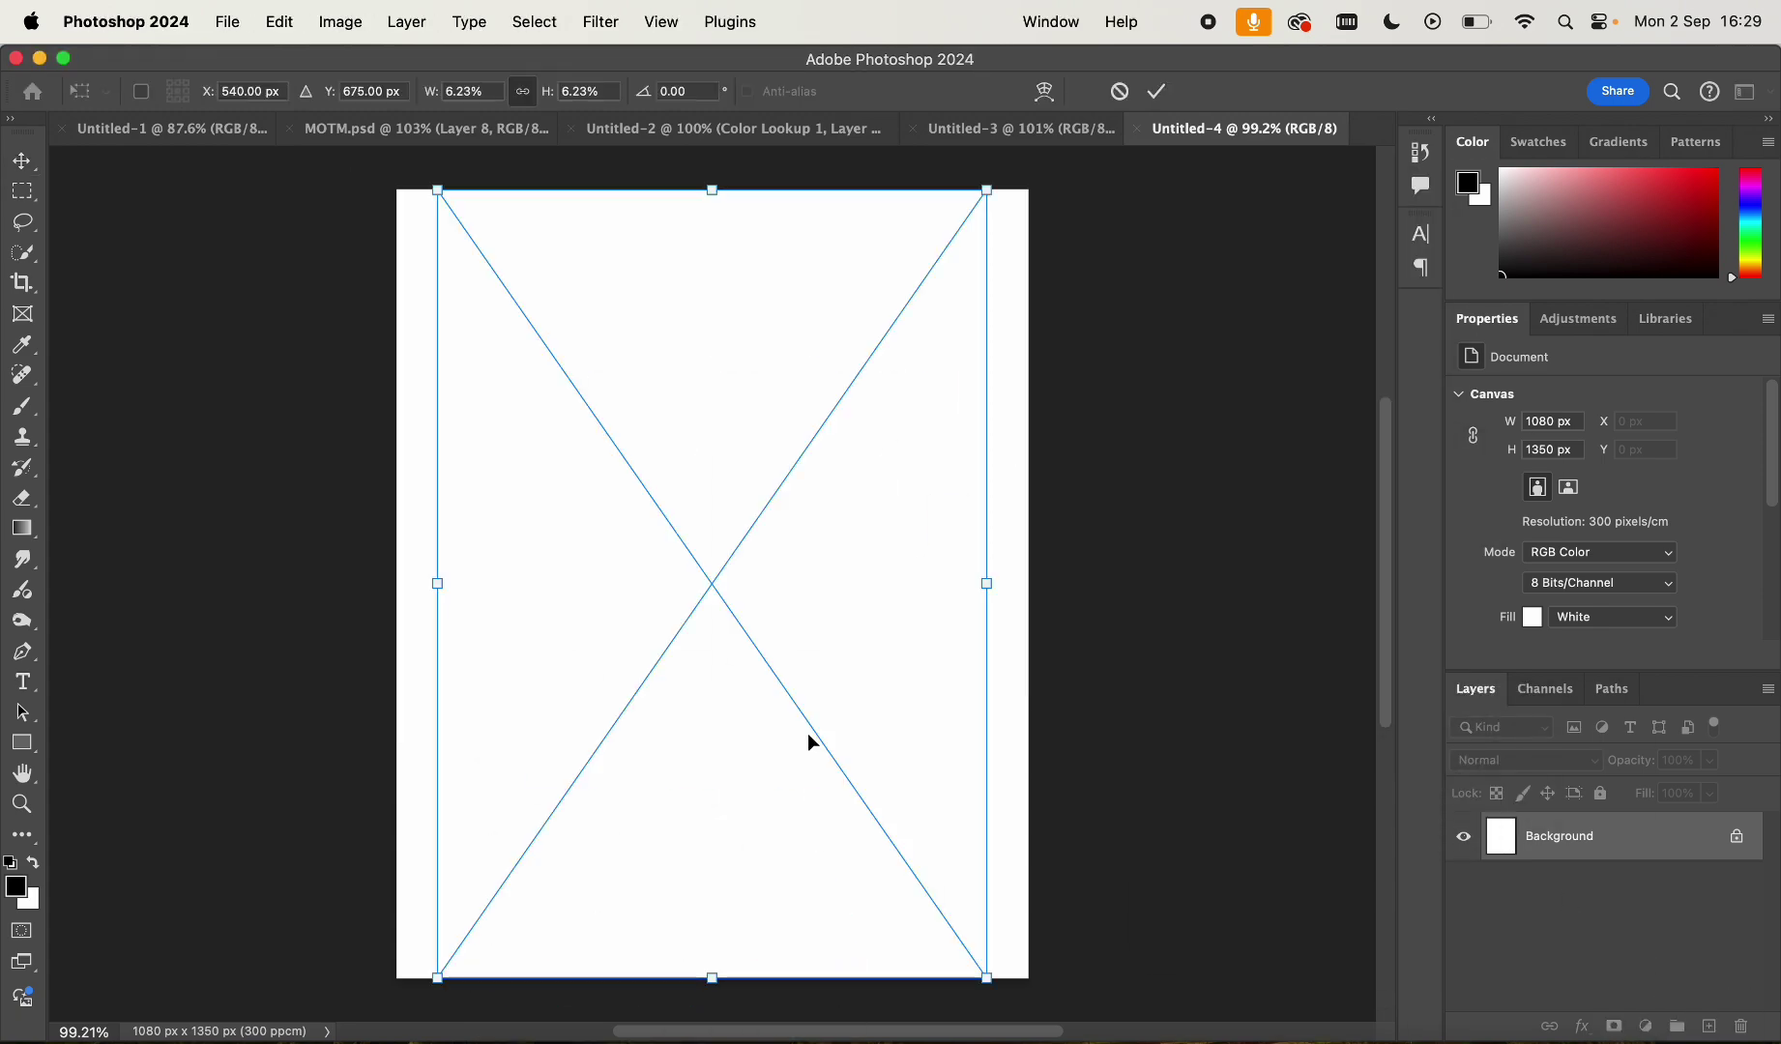
{"action": "key", "text": "Return"}
{"action": "key", "text": "Return"}
{"action": "key", "text": "Return"}
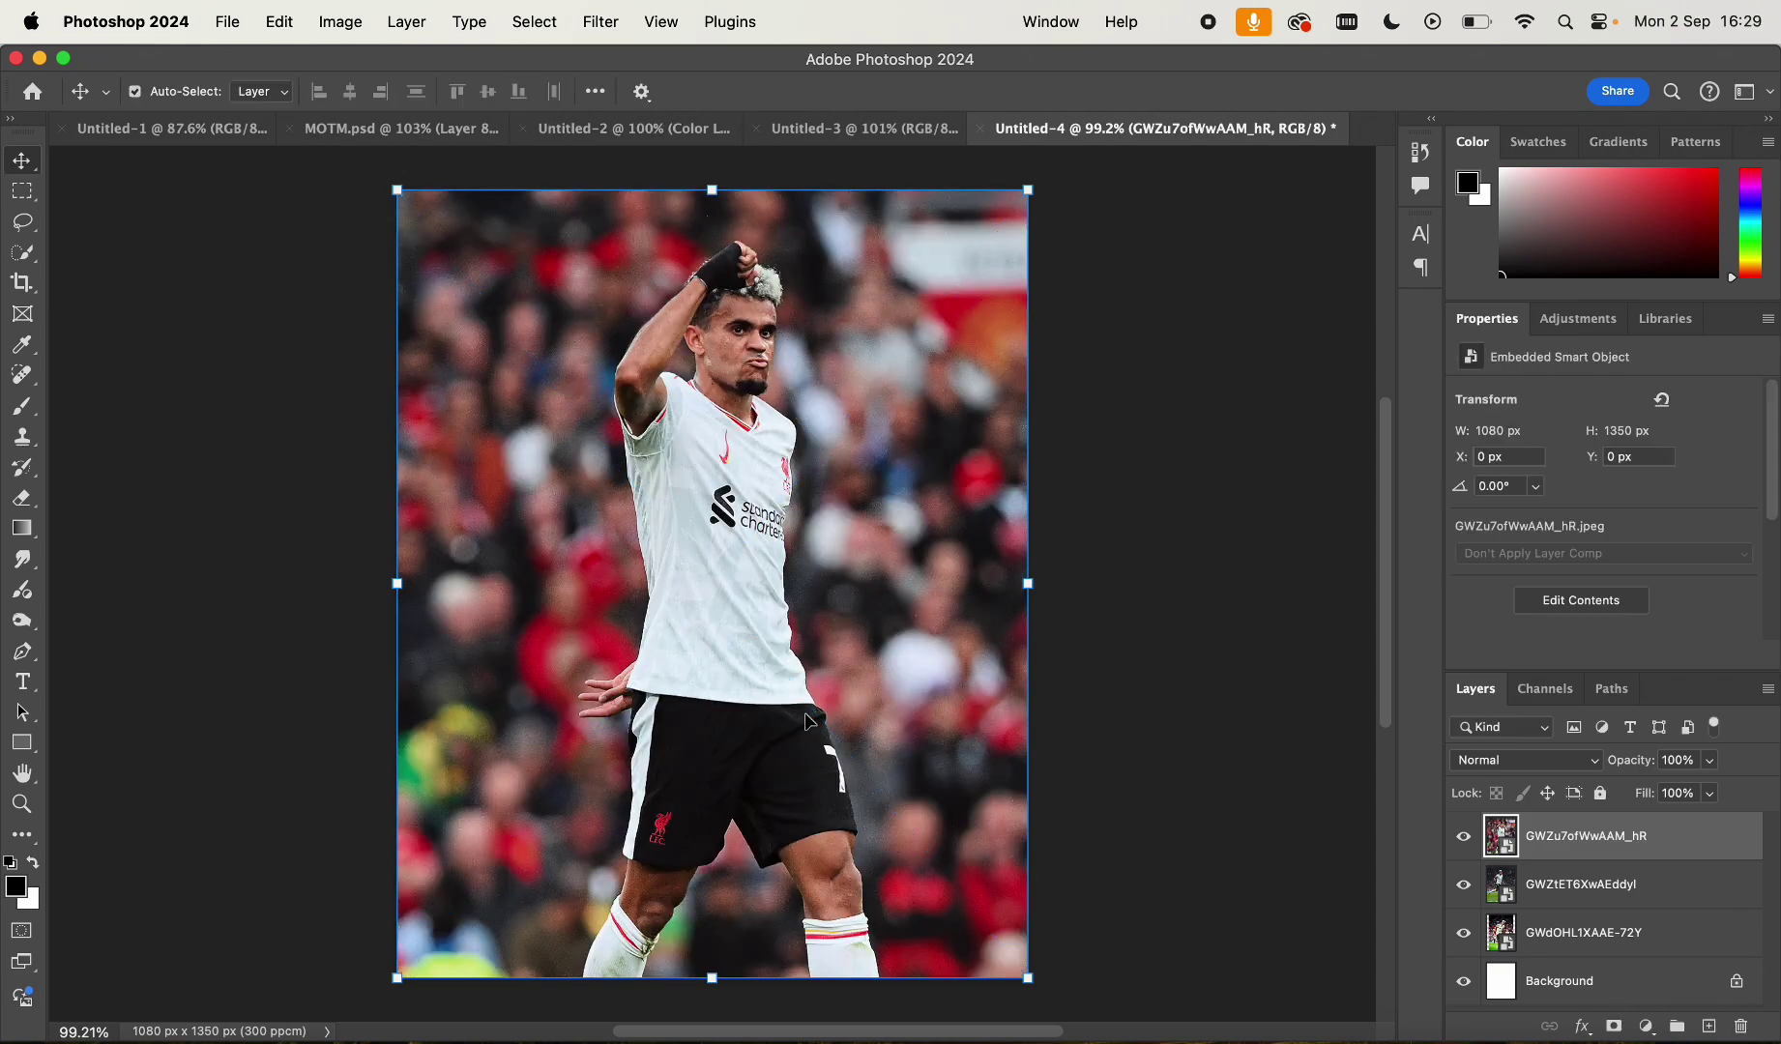
Hide the GWZu7ofWwAAM_hR and GWZtET6XwAEddyl layers and shift the GWdOHL1XAAE-72Y photo up to Y -105 px
{"action": "left_click", "coordinate": [1461, 836]}
{"action": "left_click", "coordinate": [1463, 884]}
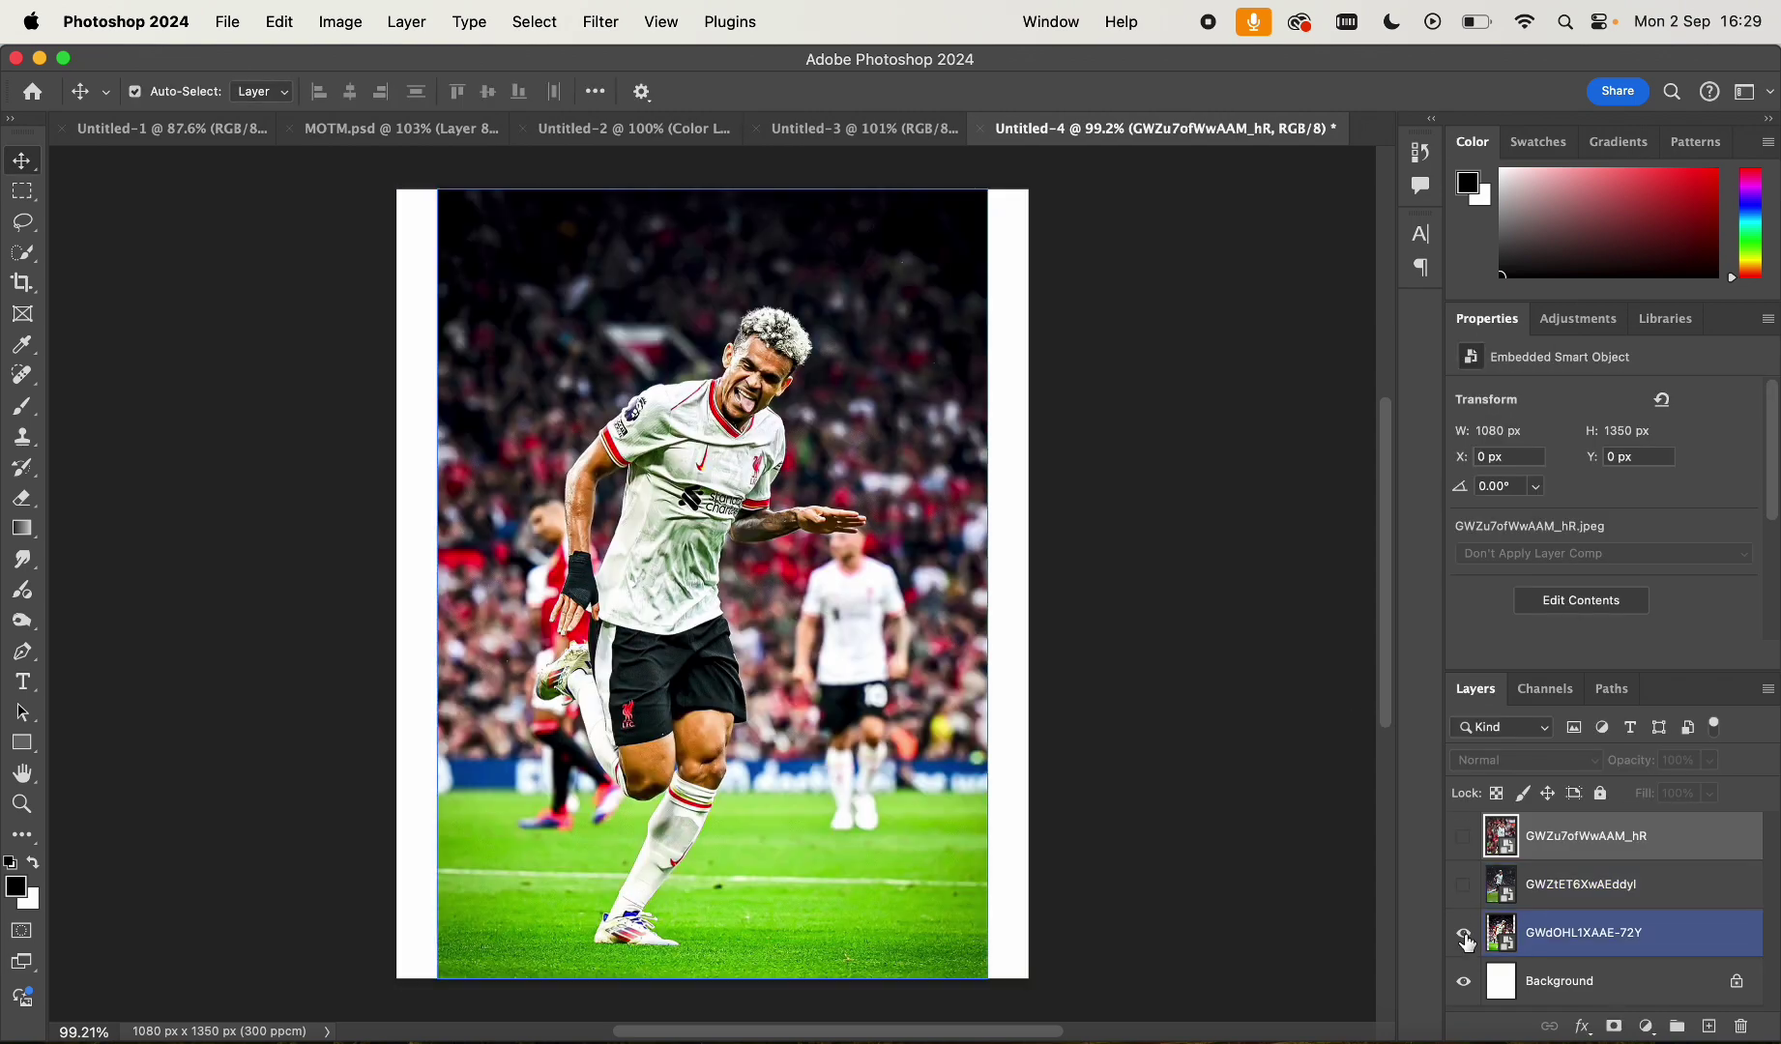
{"action": "left_click", "coordinate": [239, 357]}
{"action": "left_click", "coordinate": [776, 530]}
{"action": "scroll", "coordinate": [775, 530], "scroll_direction": "up", "scroll_amount": 3}
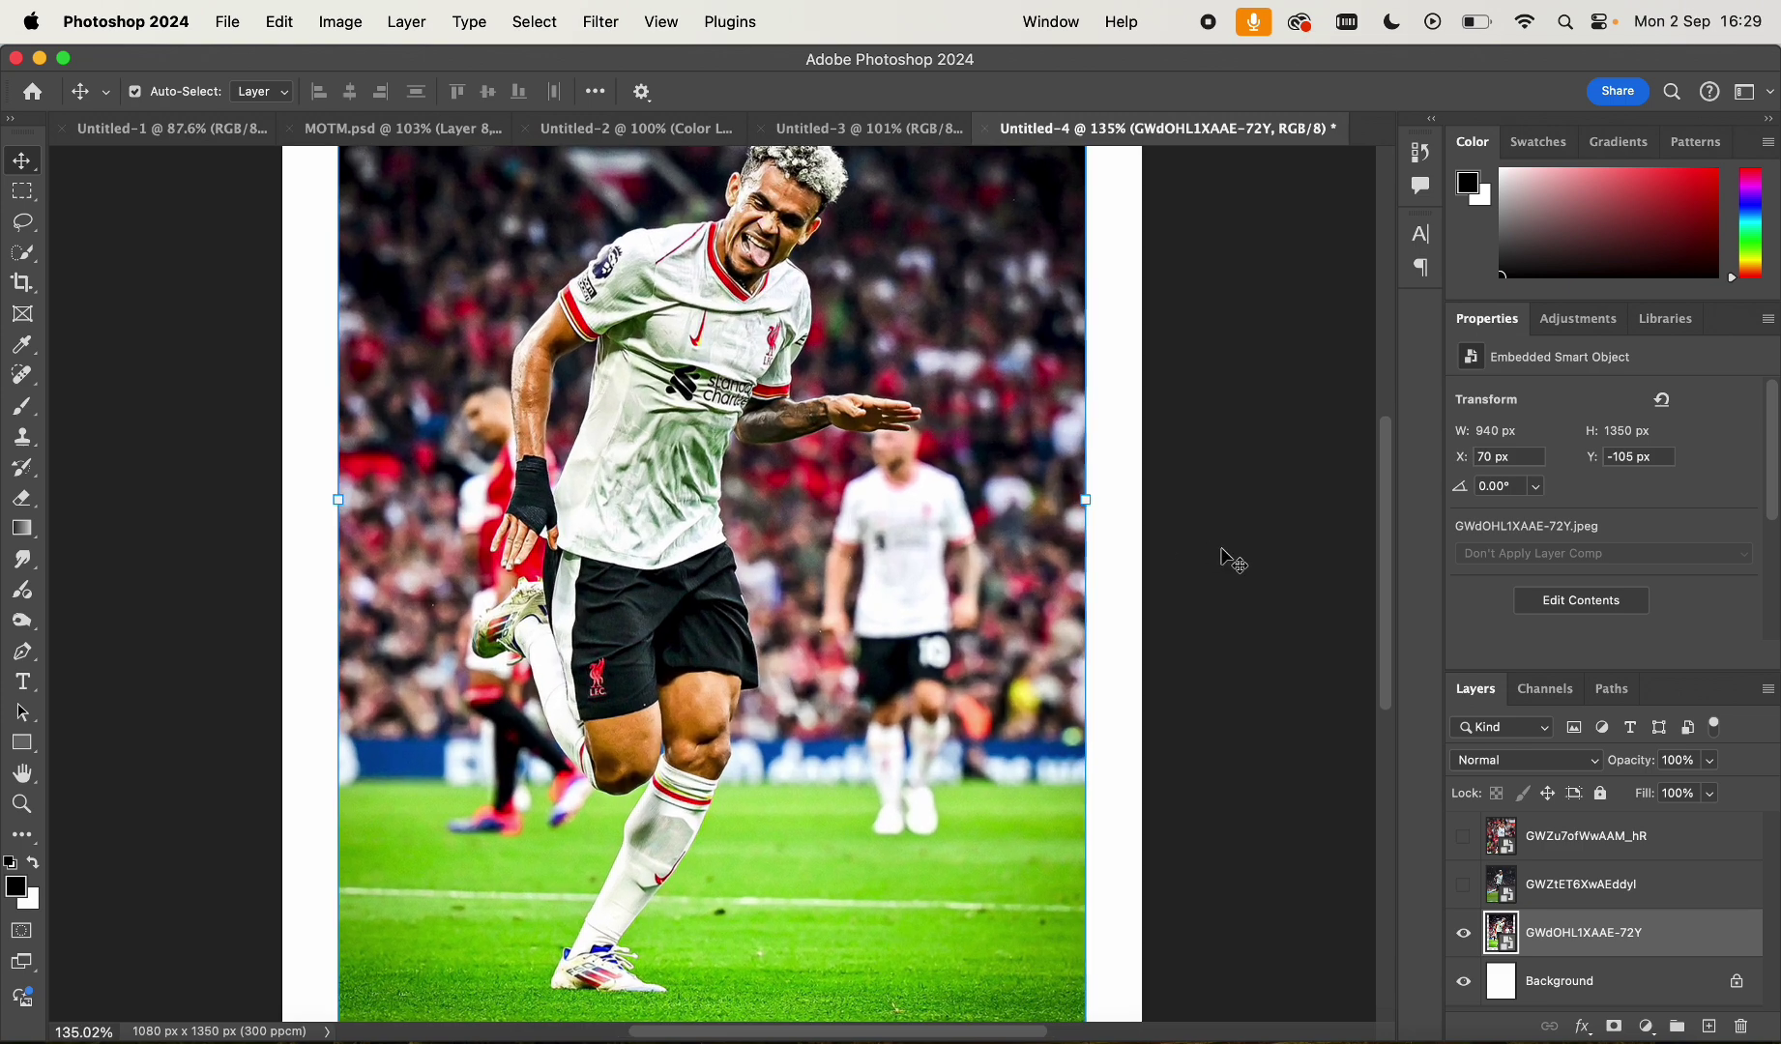
Hide the GWdOHL1XAAE-72Y layer and show the GWZtET6XwAEddyl photo of the running player for inspection
{"action": "left_click", "coordinate": [1463, 932]}
{"action": "left_click", "coordinate": [1463, 884]}
{"action": "left_click", "coordinate": [1547, 884]}
{"action": "scroll", "coordinate": [889, 542], "scroll_direction": "down", "scroll_amount": 3}
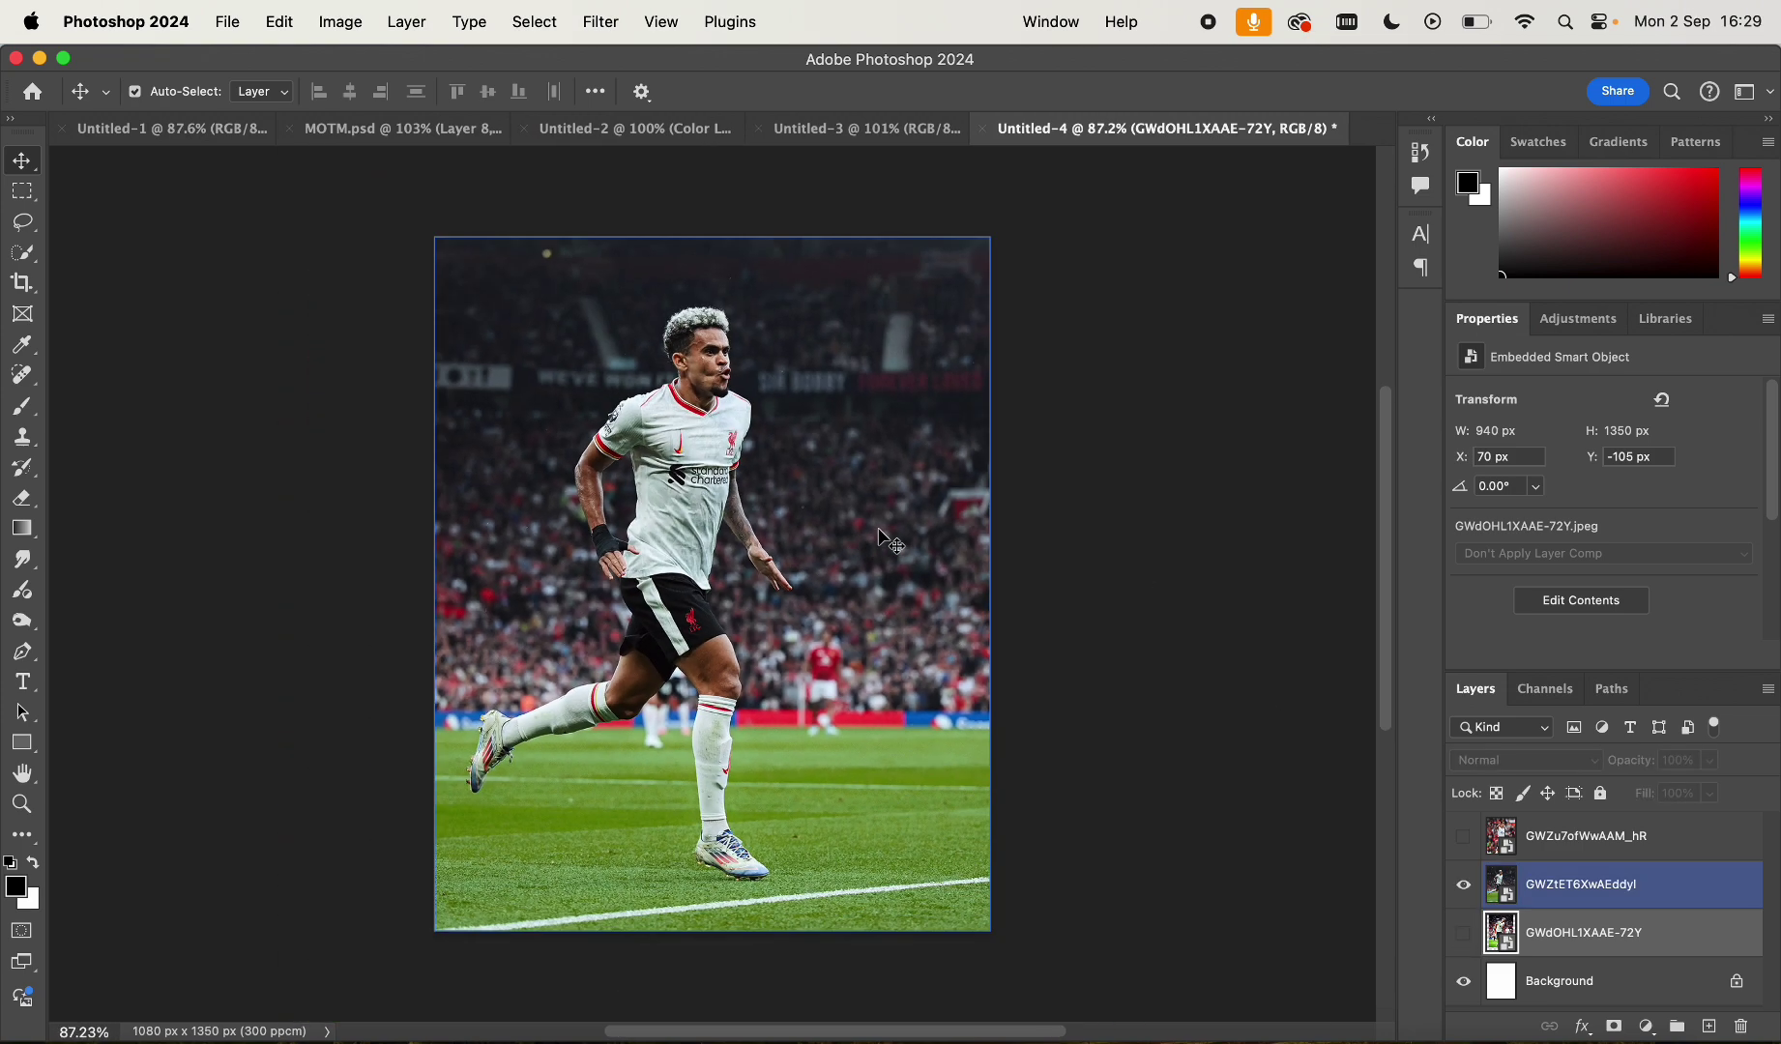
{"action": "scroll", "coordinate": [890, 541], "scroll_direction": "up", "scroll_amount": 2}
{"action": "scroll", "coordinate": [890, 542], "scroll_direction": "down", "scroll_amount": 2}
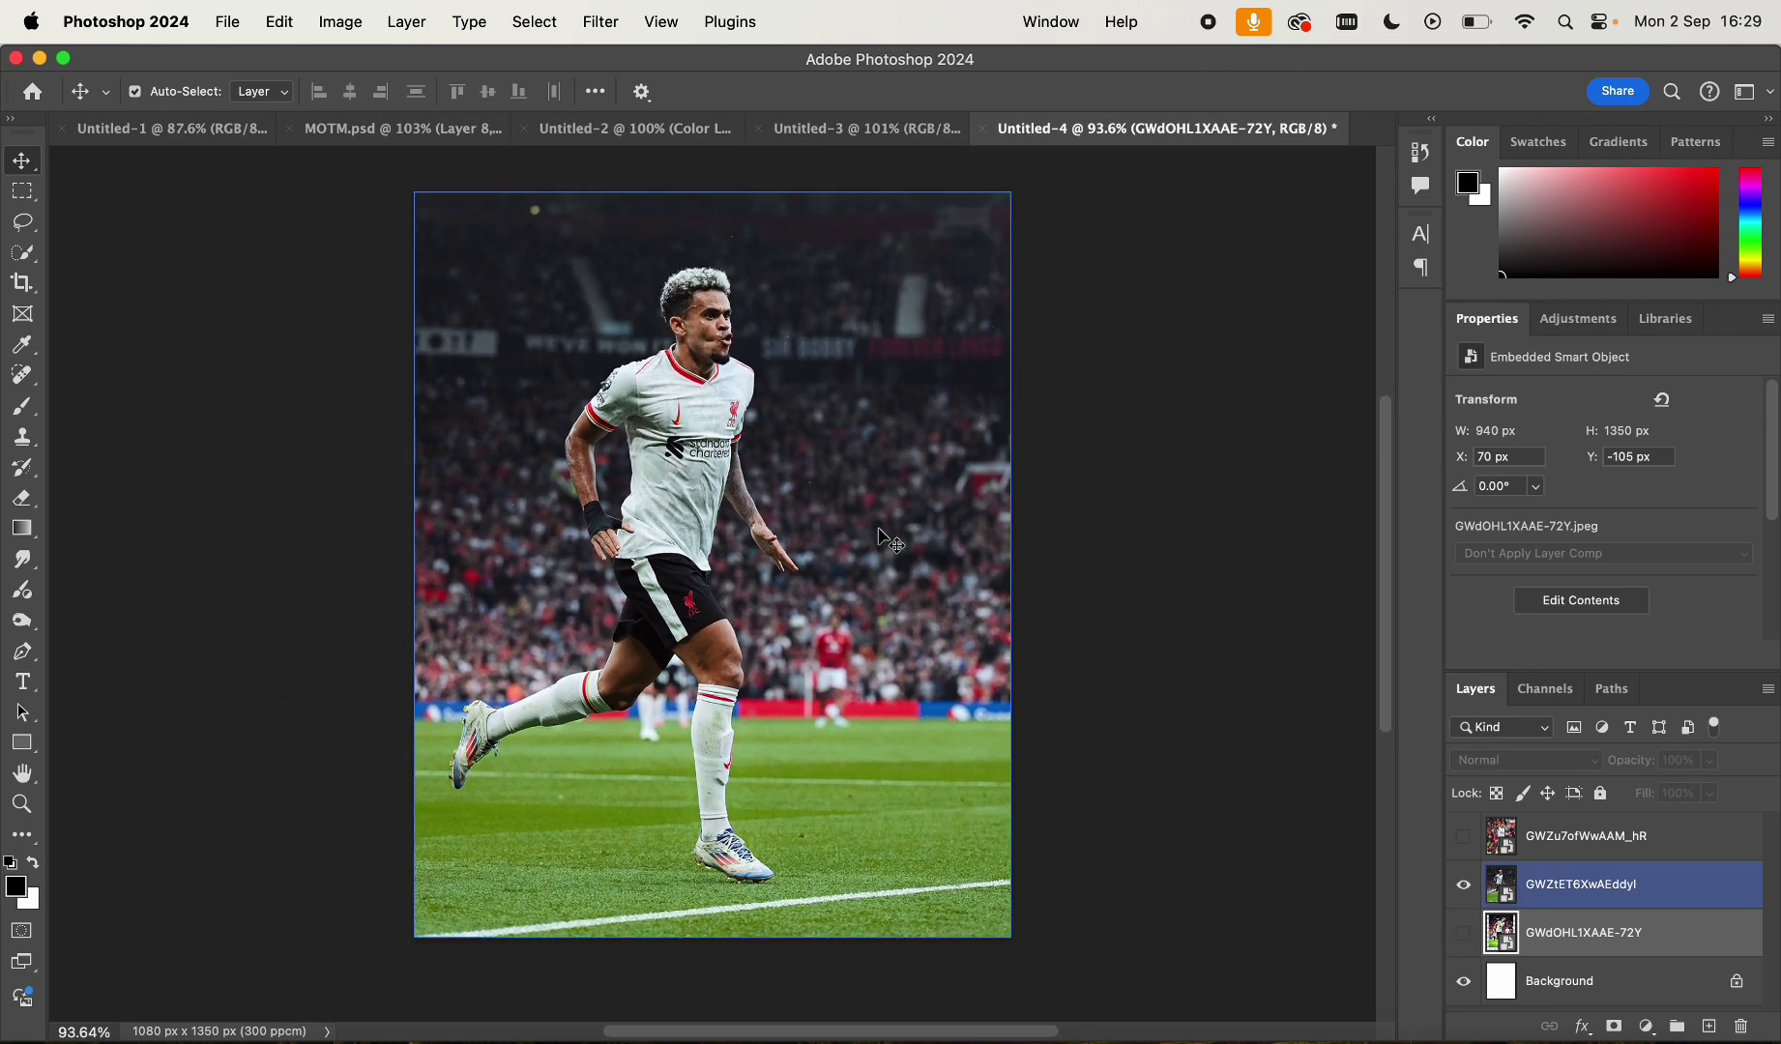
{"action": "scroll", "coordinate": [879, 527], "scroll_direction": "up", "scroll_amount": 2}
{"action": "scroll", "coordinate": [879, 527], "scroll_direction": "down", "scroll_amount": 1}
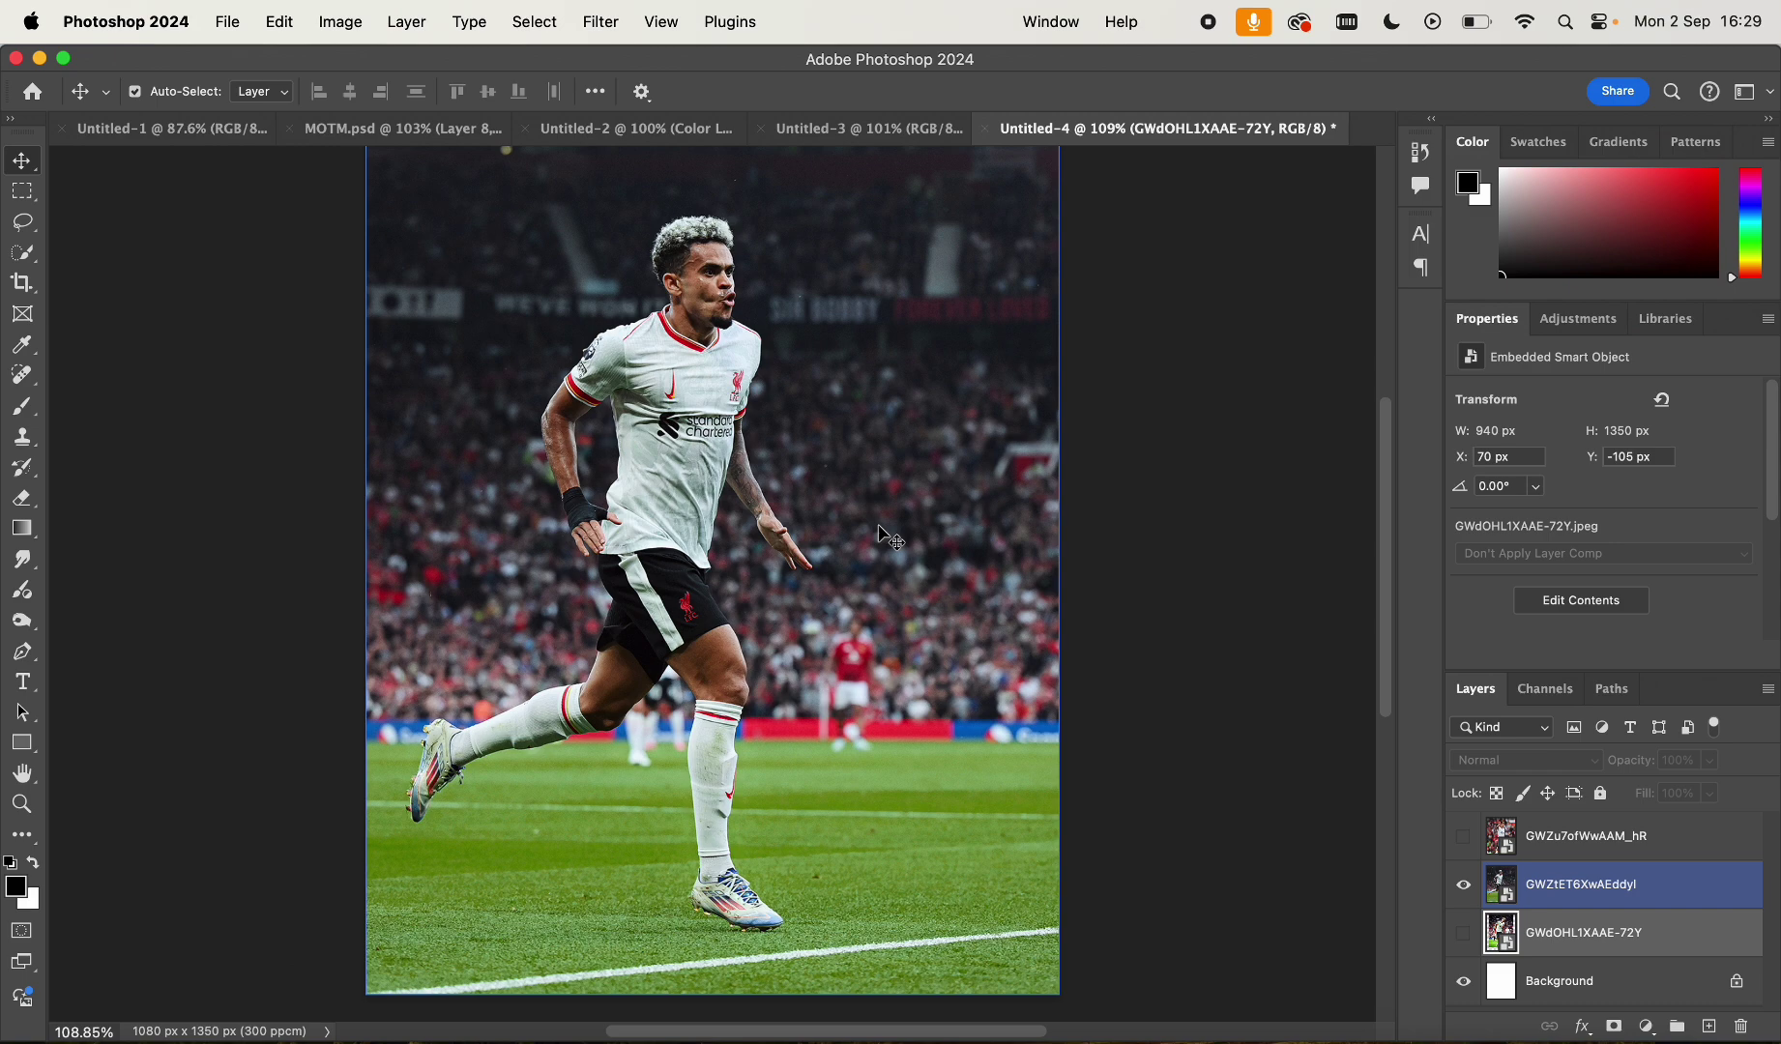
{"action": "scroll", "coordinate": [890, 539], "scroll_direction": "up", "scroll_amount": 1}
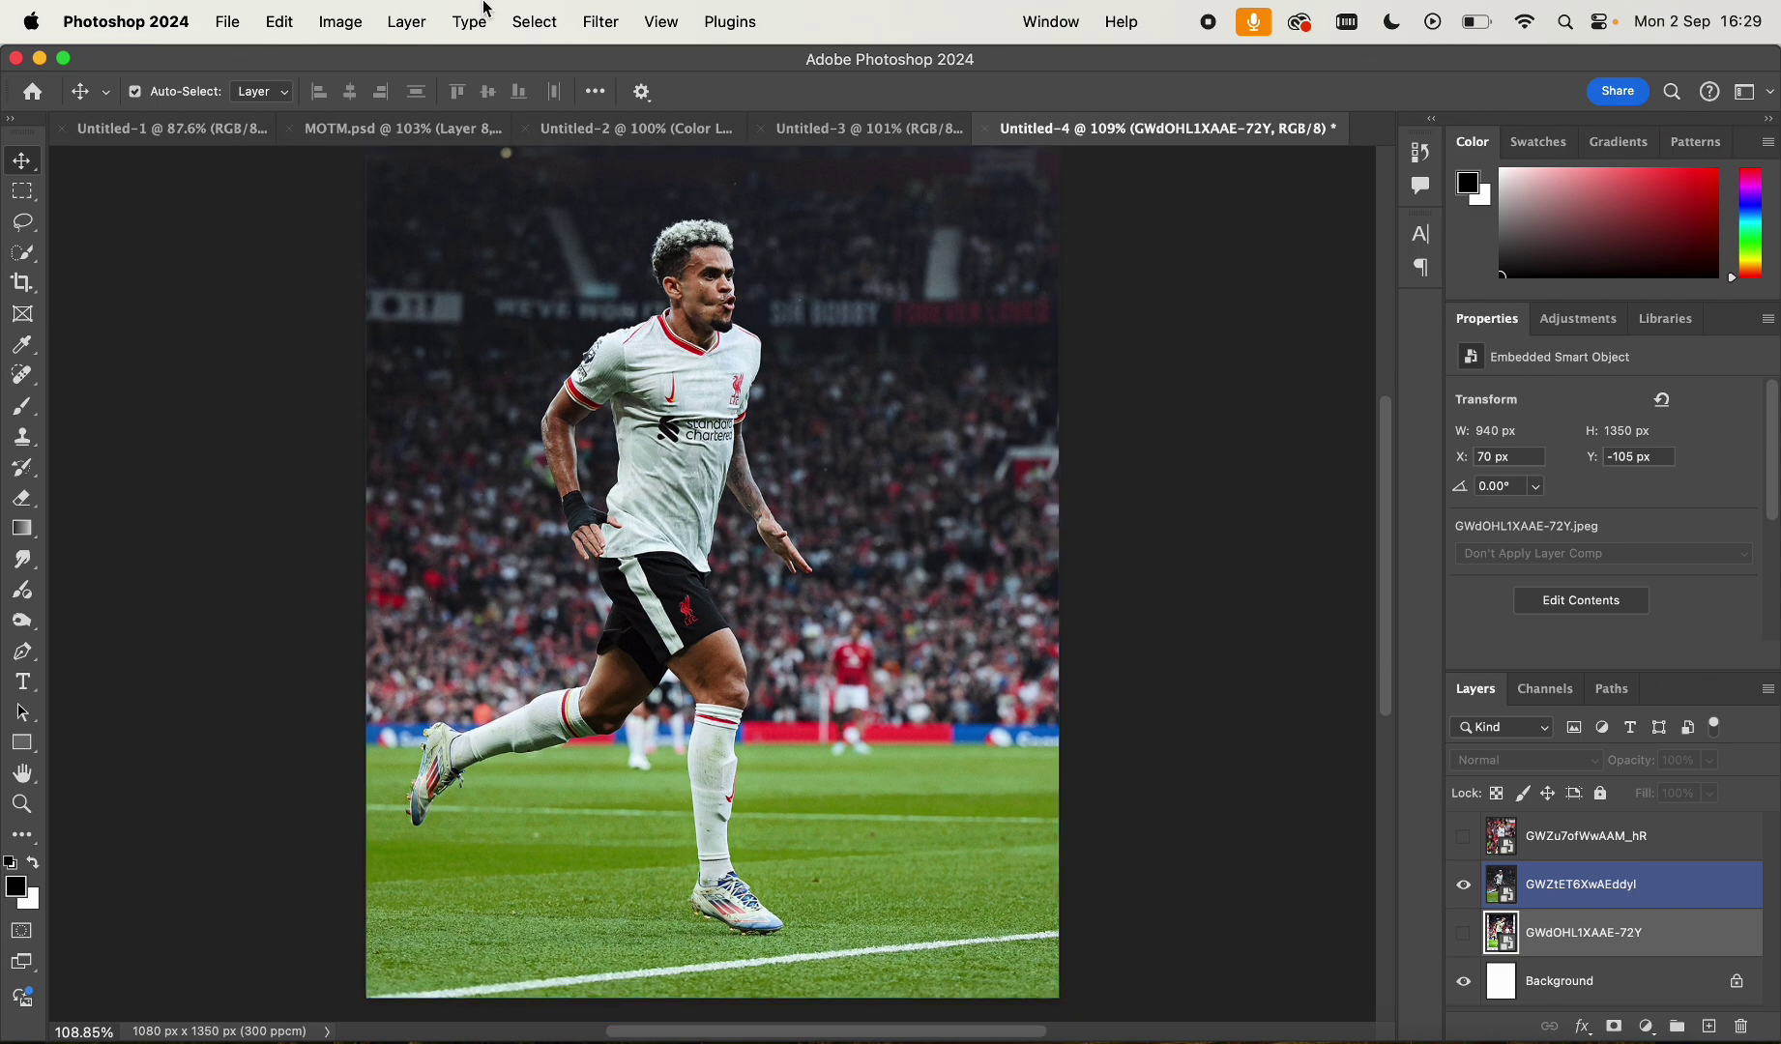
Select the running player on the GWZtET6XwAEddyl layer with Select Subject and switch to the Lasso tool
{"action": "left_click", "coordinate": [533, 8]}
{"action": "key", "text": "Escape"}
{"action": "left_click", "coordinate": [1585, 884]}
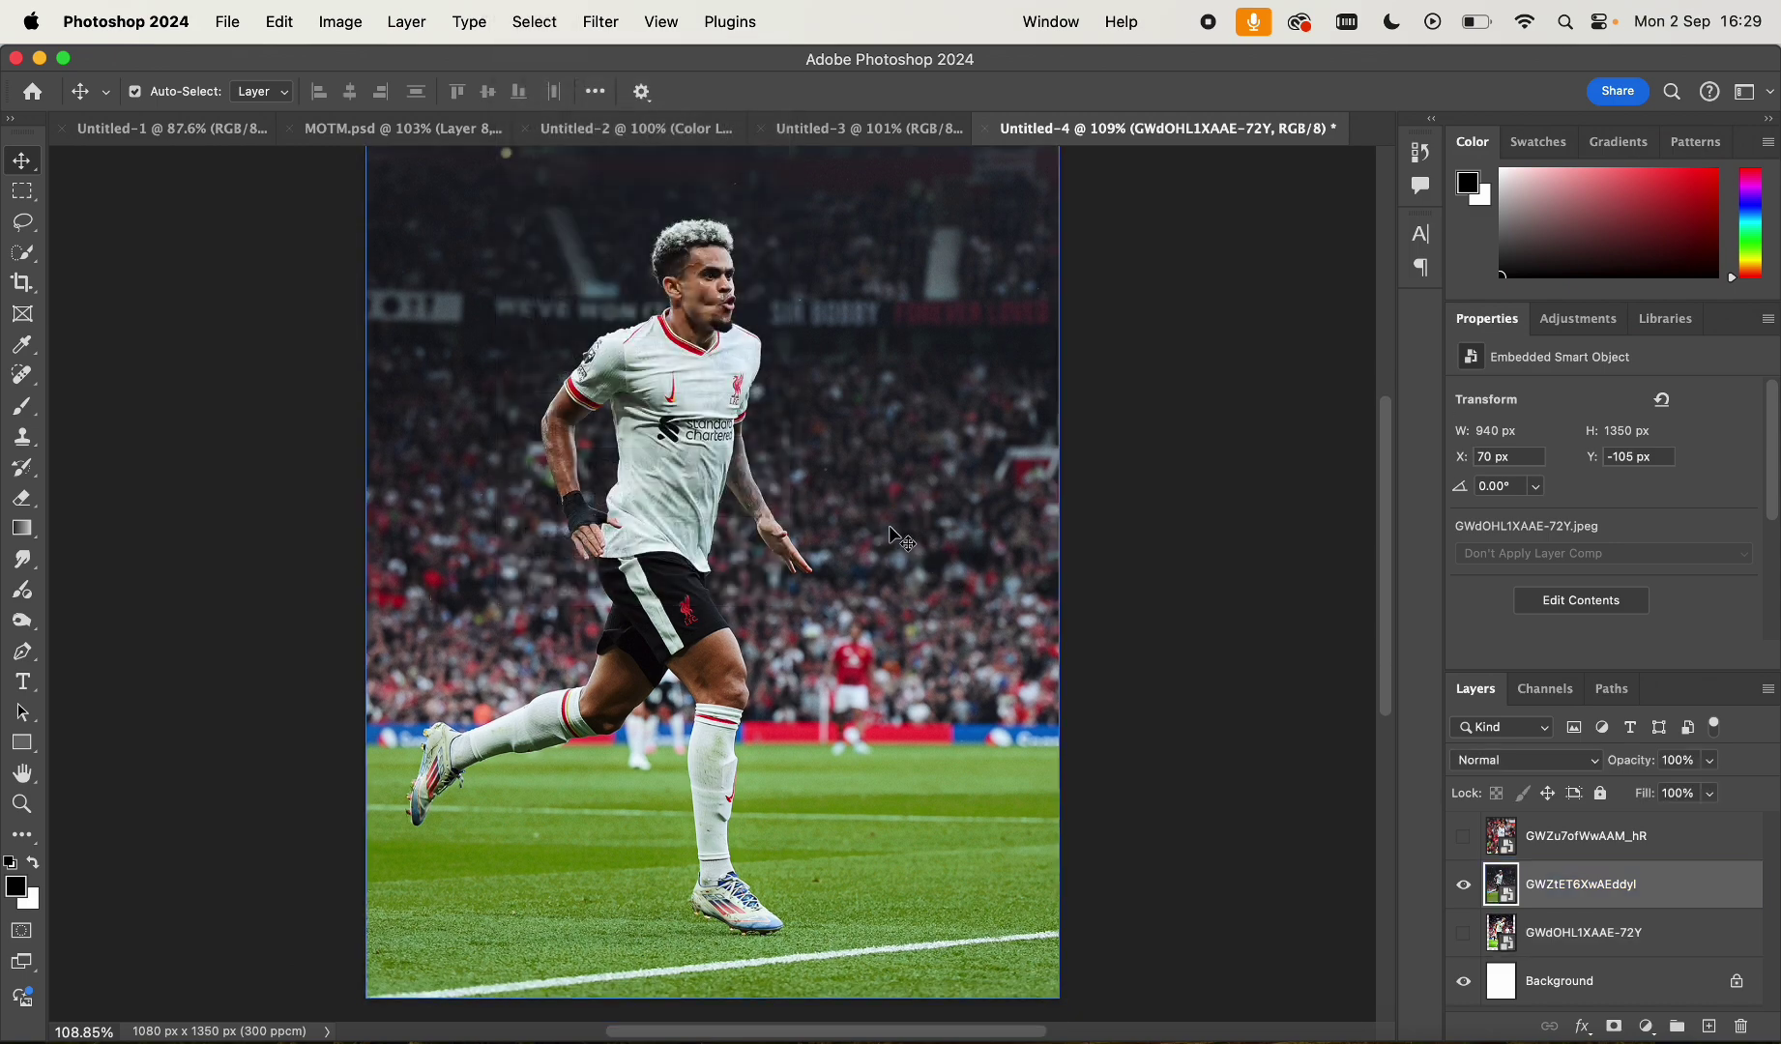
{"action": "left_click", "coordinate": [535, 22]}
{"action": "left_click", "coordinate": [581, 312]}
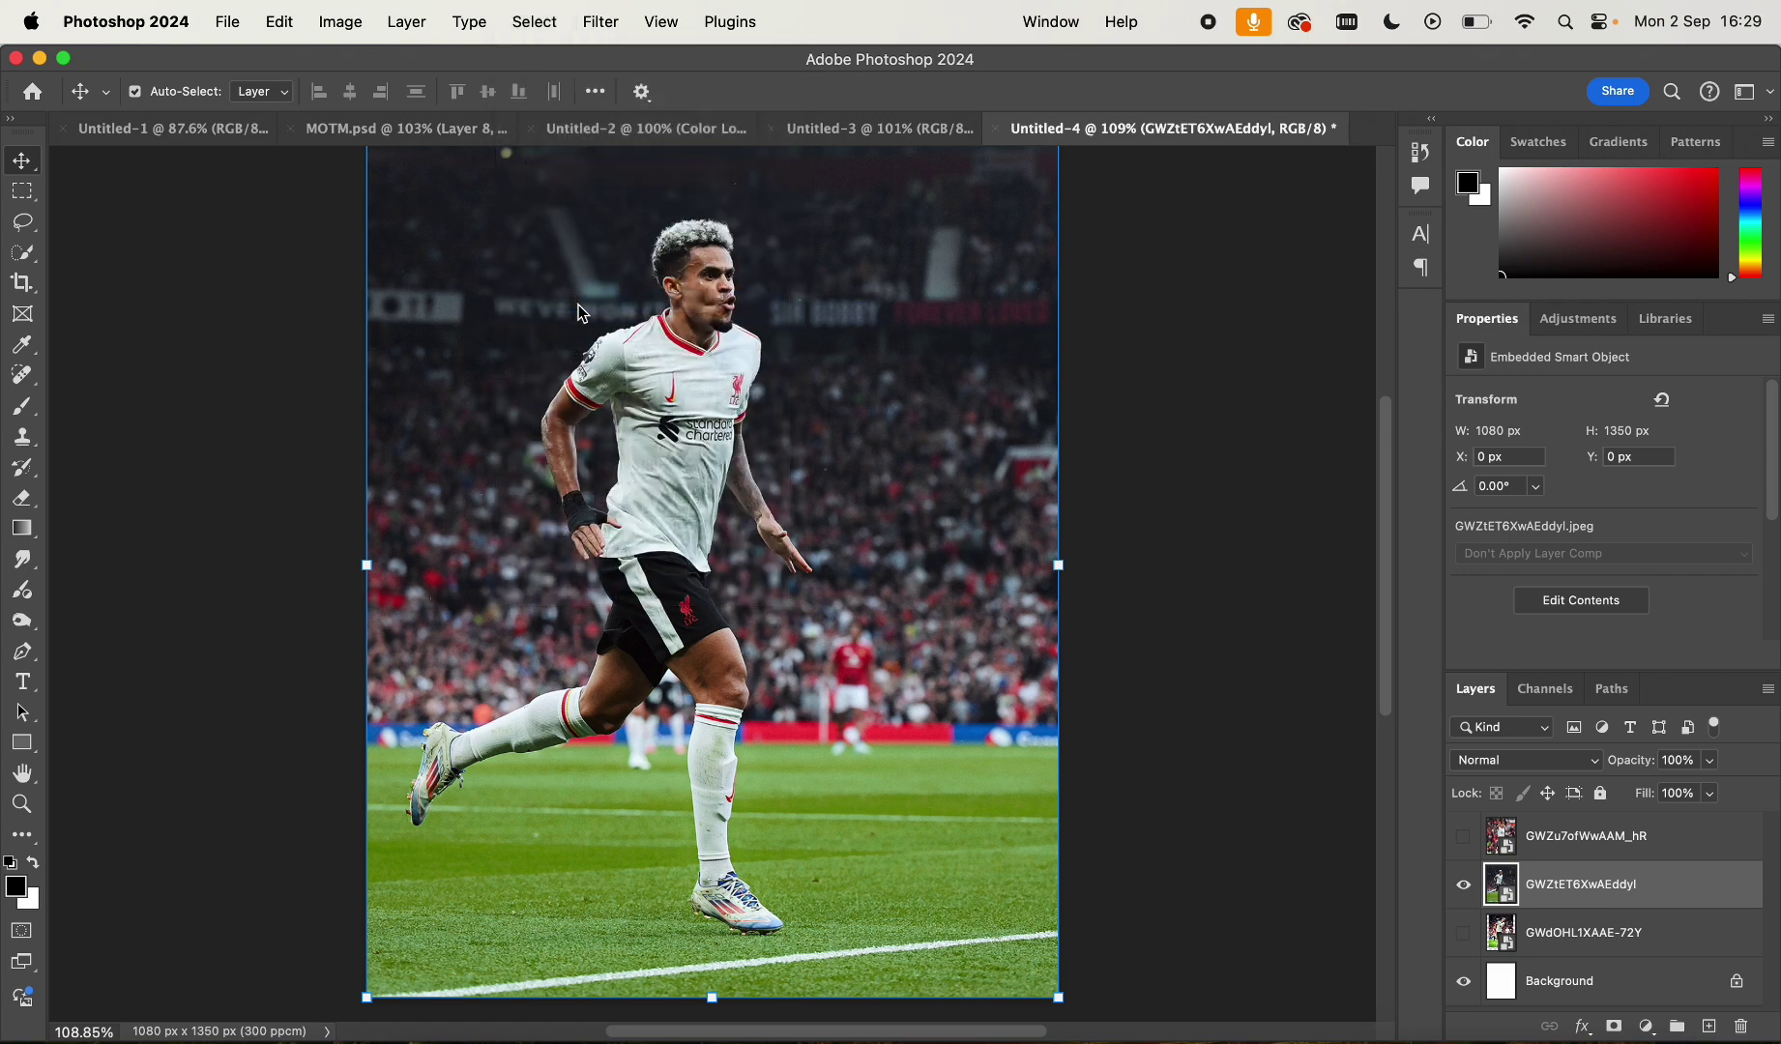
{"action": "key", "text": "l"}
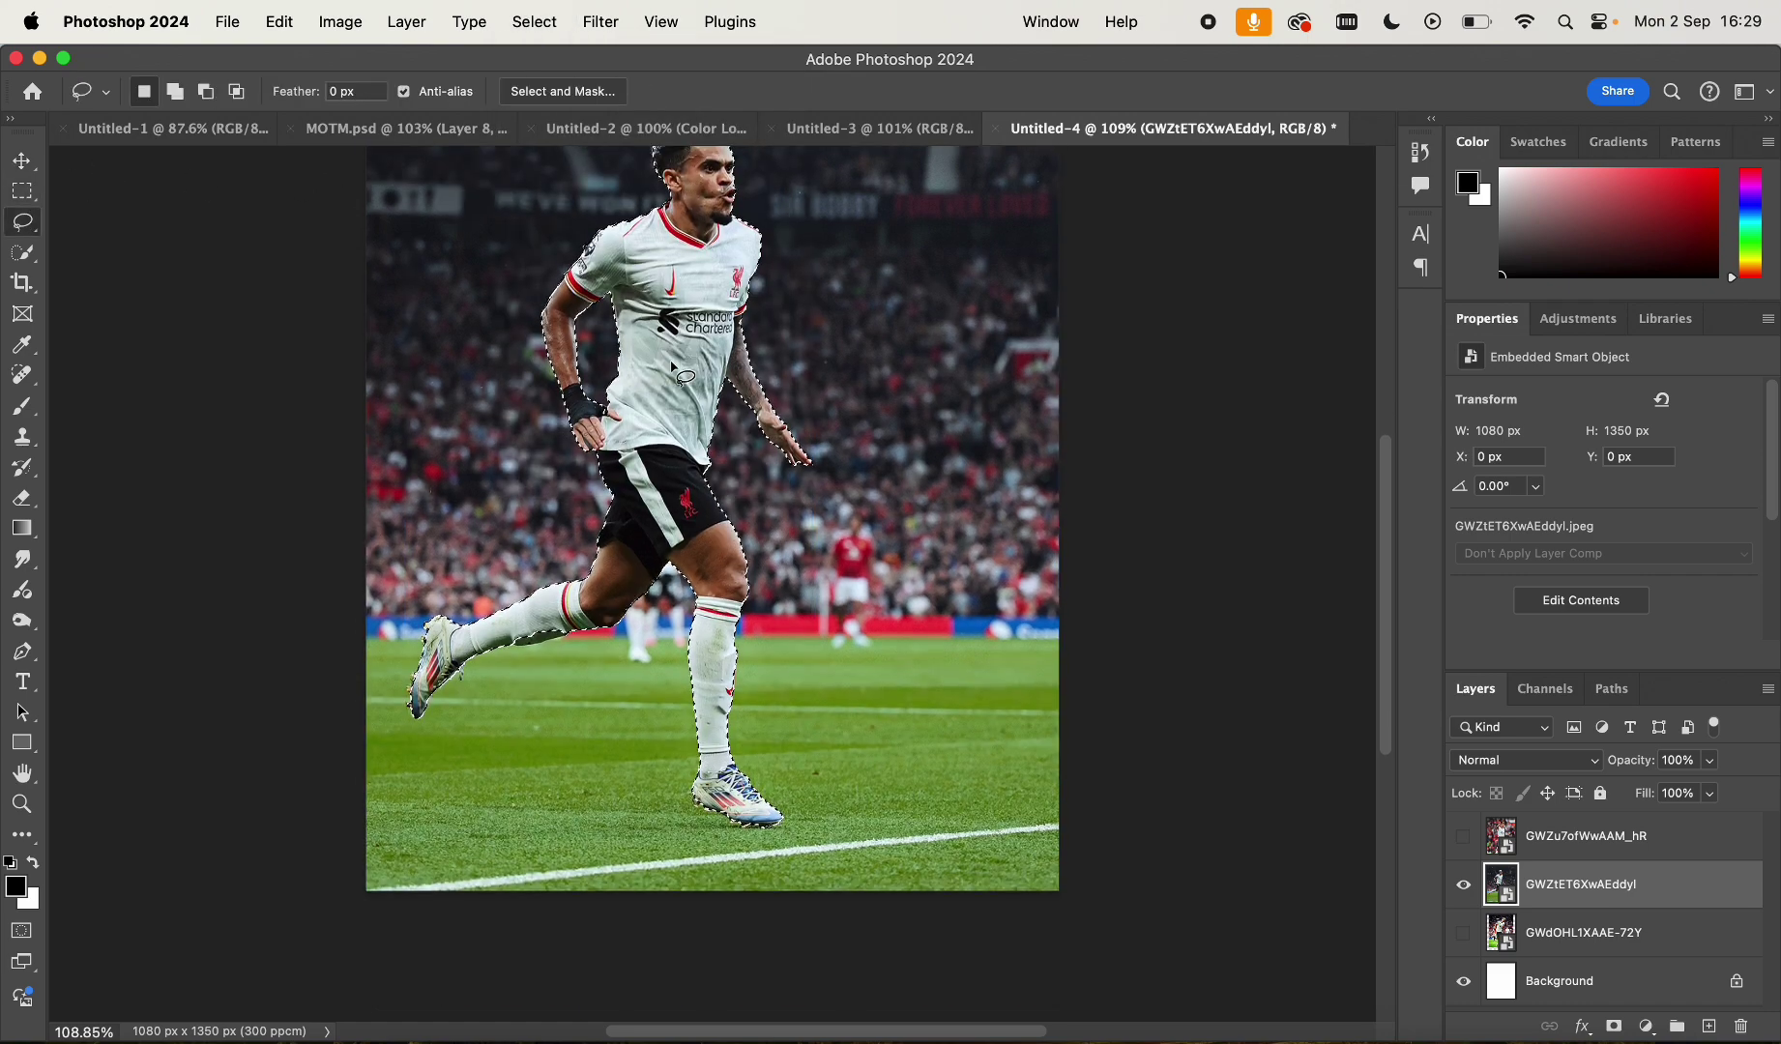
Refine the running player's selection with the Lasso, adding missed edges around the raised boot and wrapped hand and checking the upper body
{"action": "scroll", "coordinate": [674, 369], "scroll_direction": "down", "scroll_amount": 5}
{"action": "scroll", "coordinate": [674, 369], "scroll_direction": "up", "scroll_amount": 5}
{"action": "scroll", "coordinate": [674, 369], "scroll_direction": "up", "scroll_amount": 10}
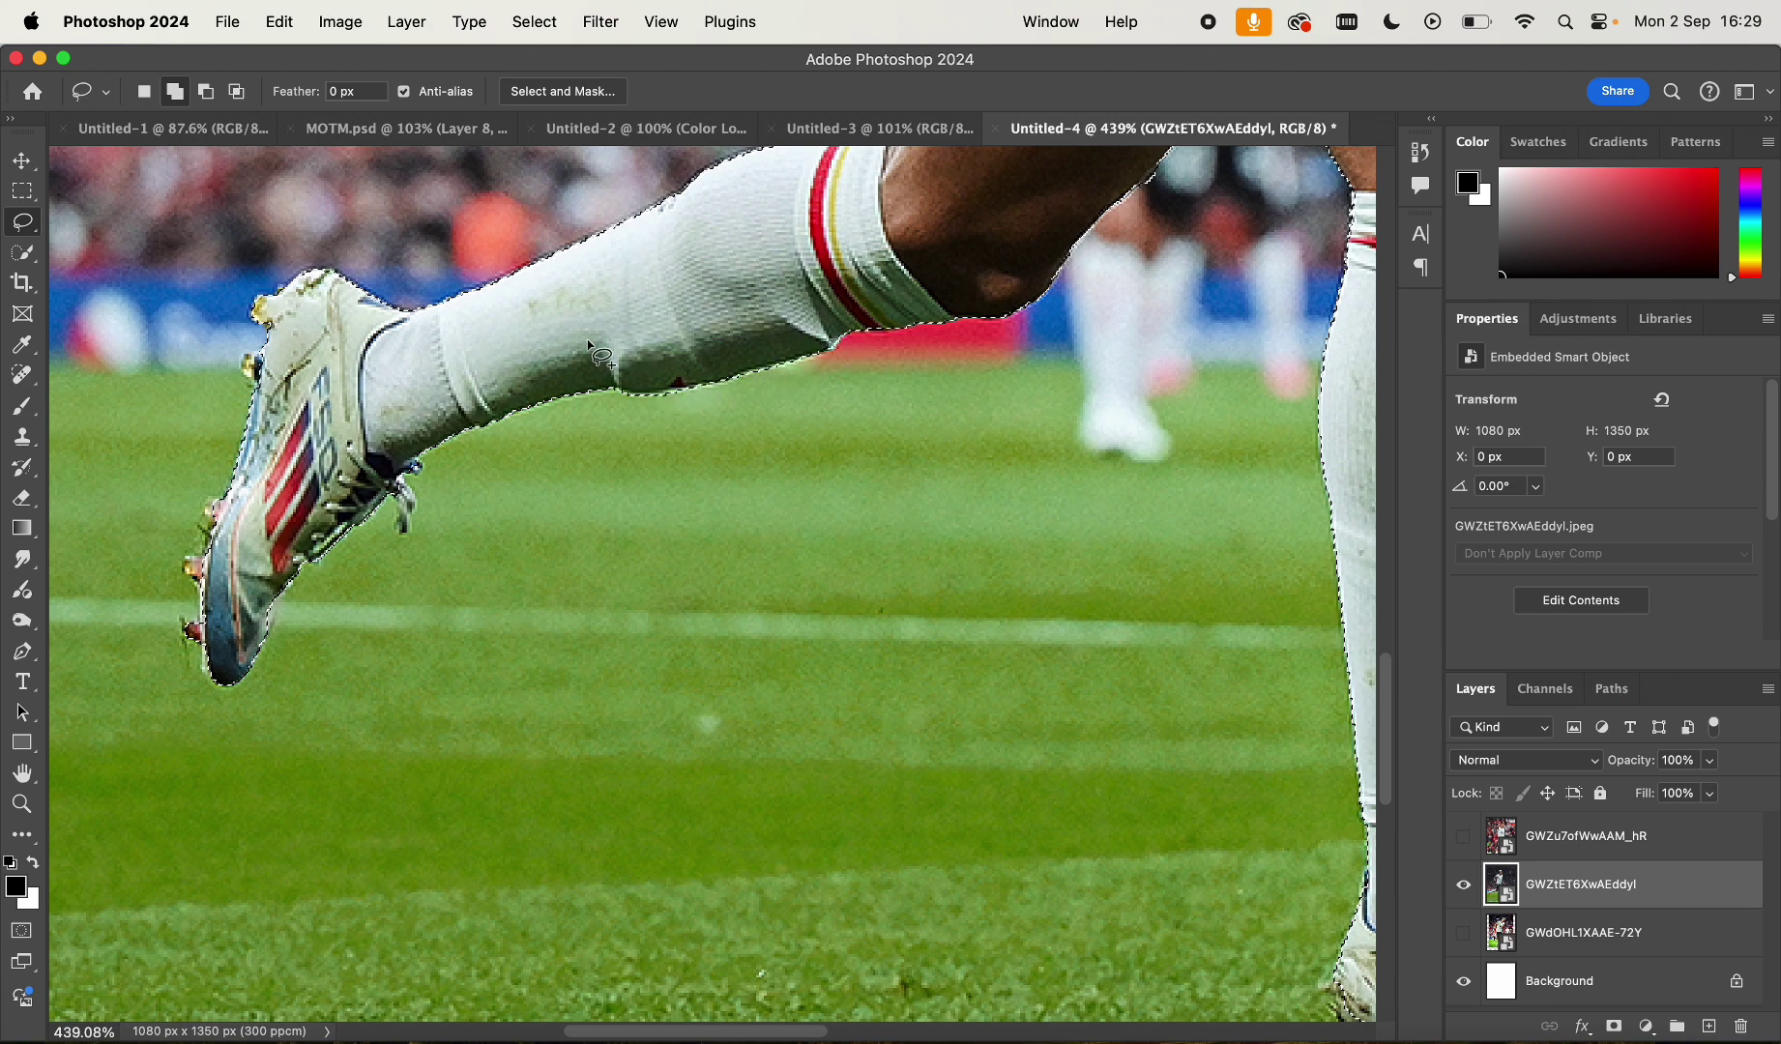
{"action": "scroll", "coordinate": [435, 271], "scroll_direction": "left", "scroll_amount": 2}
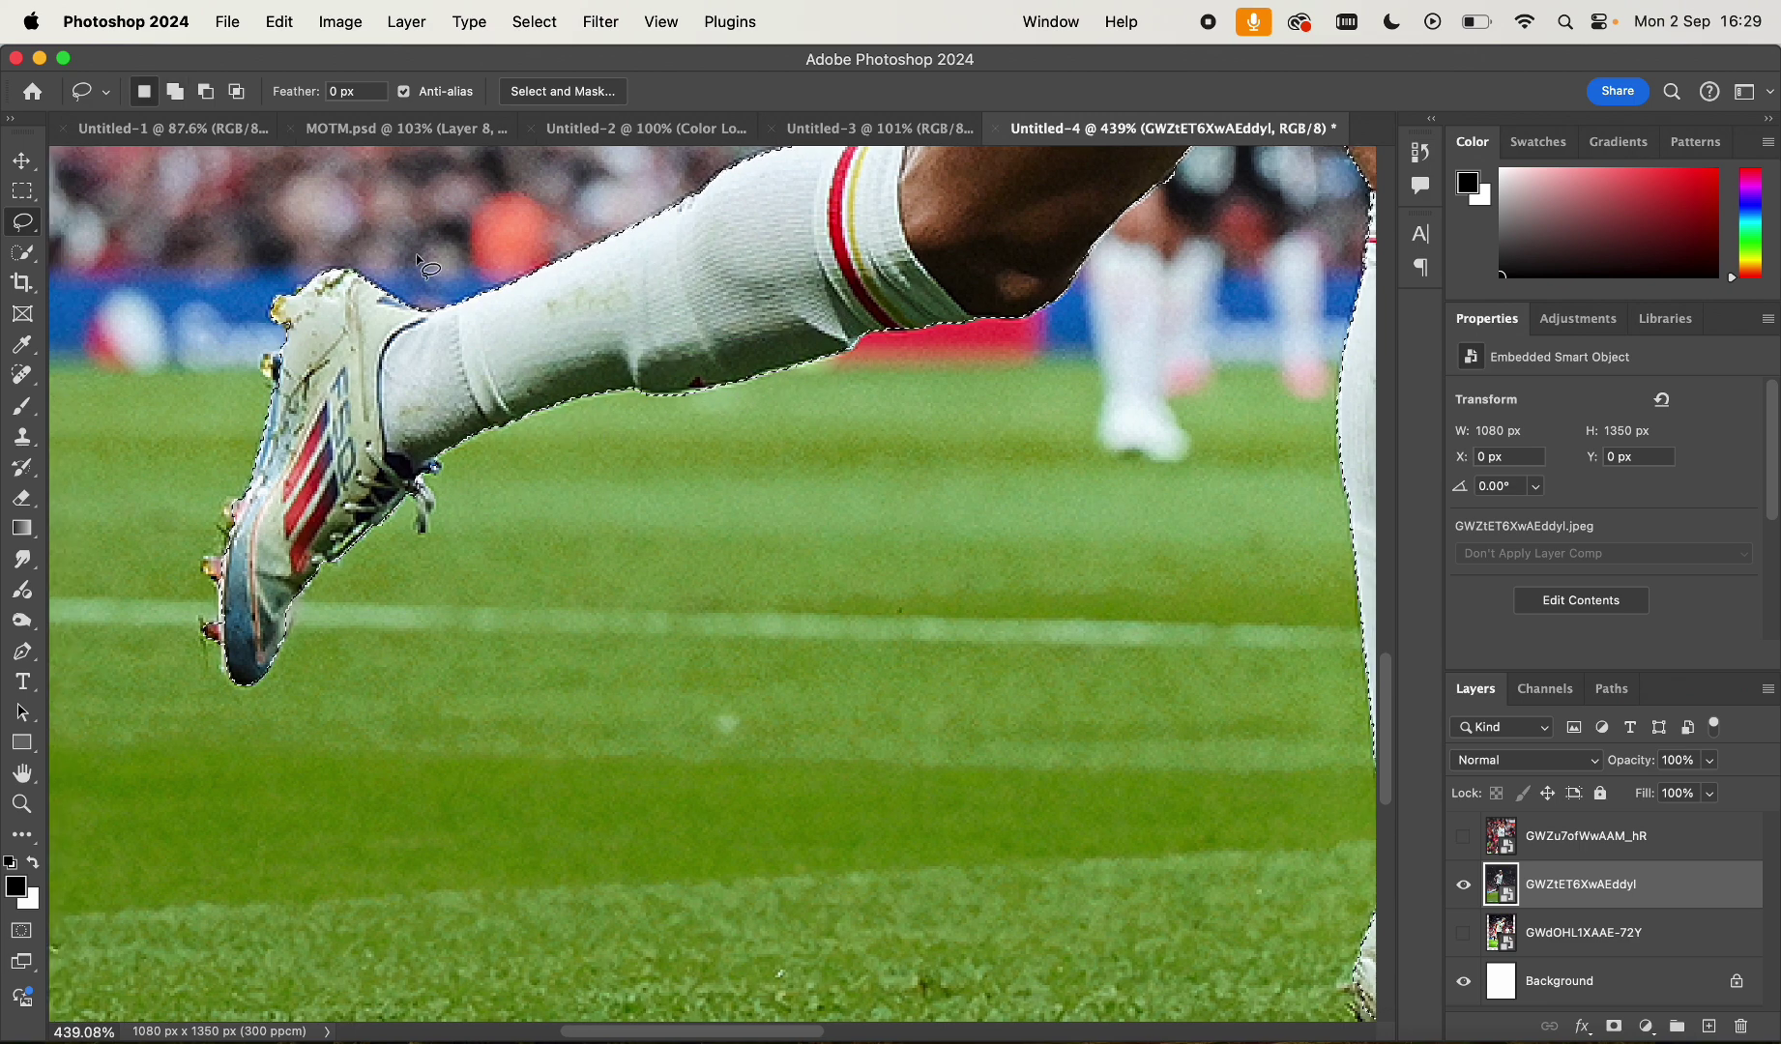
{"action": "key", "text": "shift"}
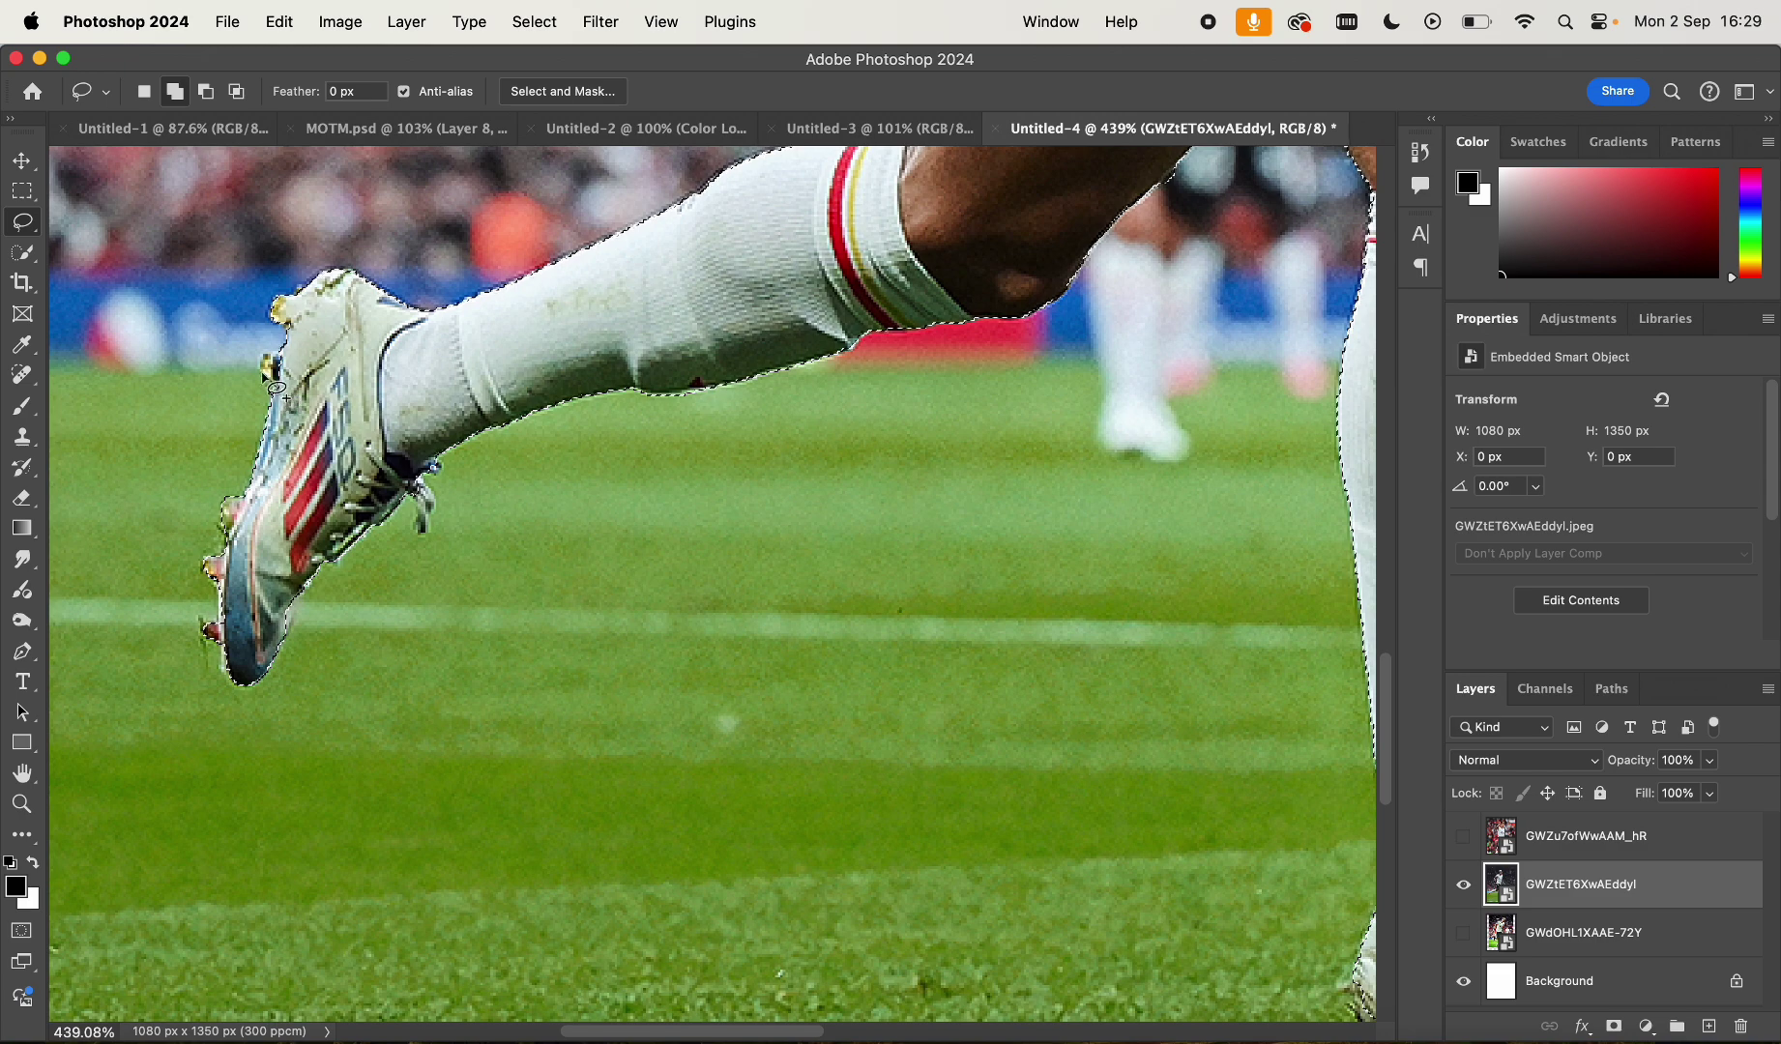
{"action": "scroll", "coordinate": [300, 318], "scroll_direction": "up", "scroll_amount": 10}
{"action": "scroll", "coordinate": [300, 317], "scroll_direction": "right", "scroll_amount": 4}
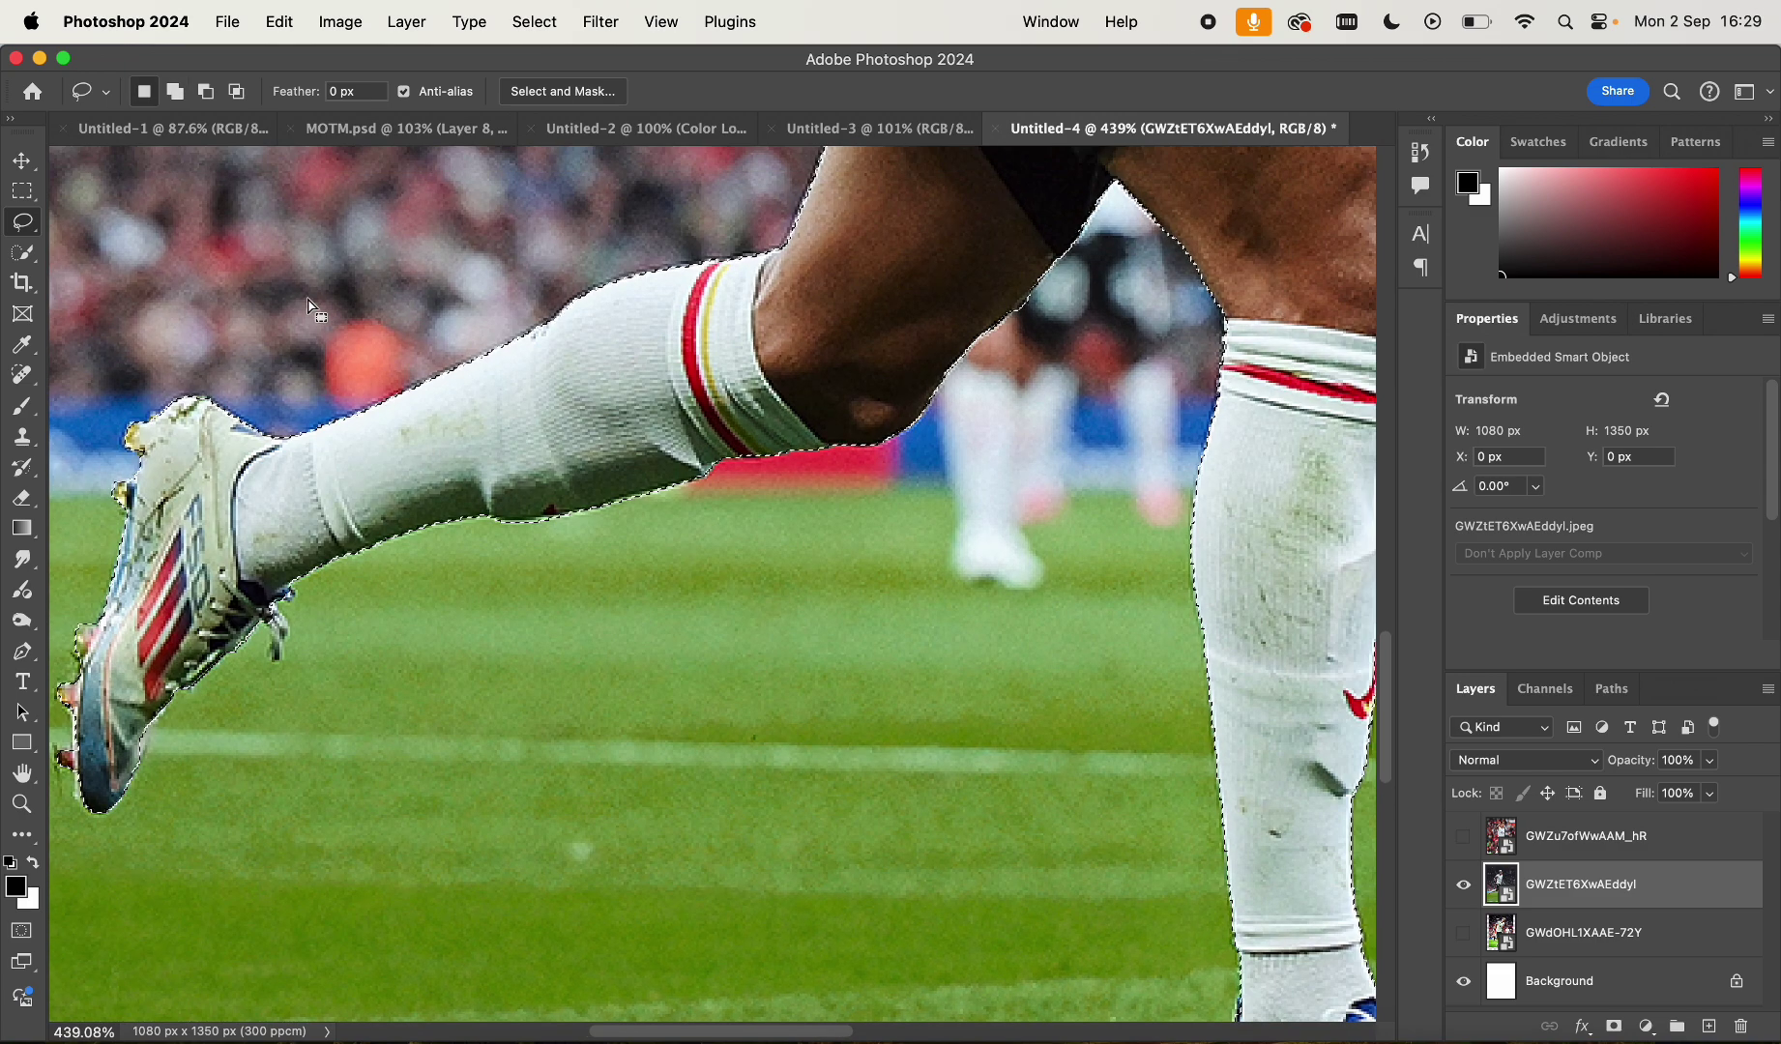
{"action": "scroll", "coordinate": [440, 324], "scroll_direction": "up", "scroll_amount": 2}
{"action": "scroll", "coordinate": [440, 324], "scroll_direction": "left", "scroll_amount": 4}
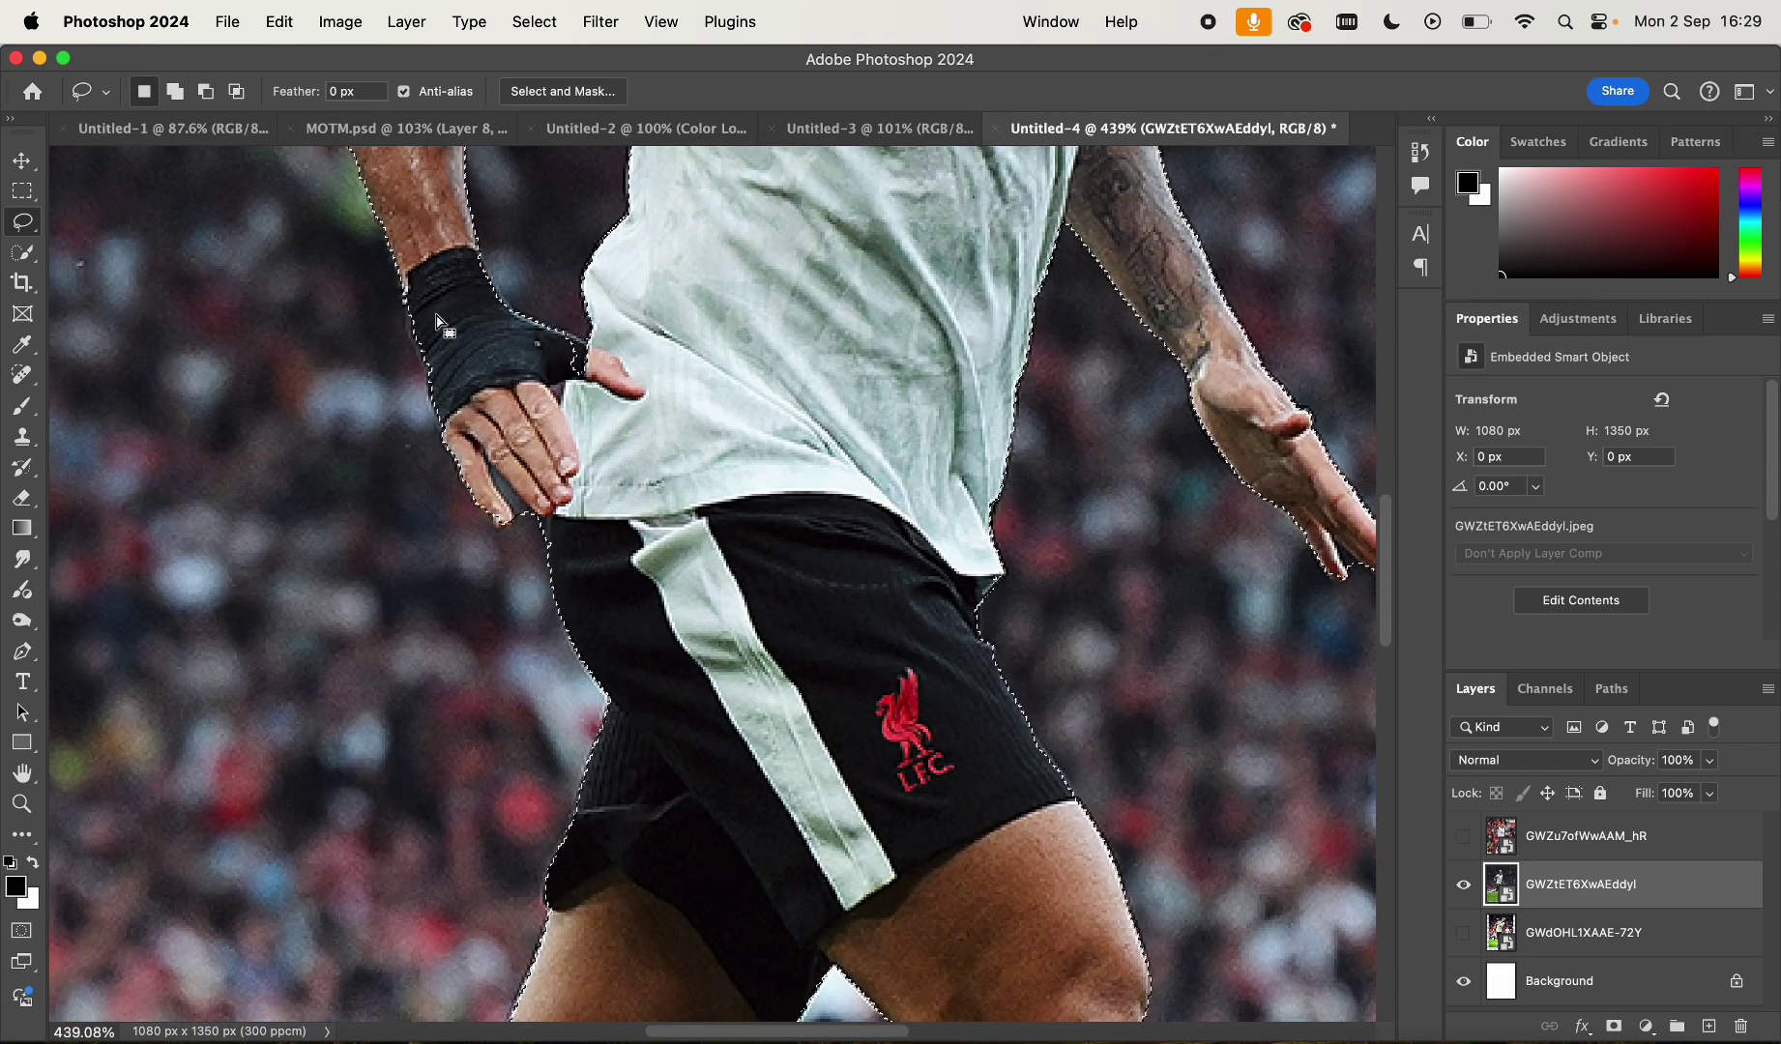
{"action": "key", "text": "shift"}
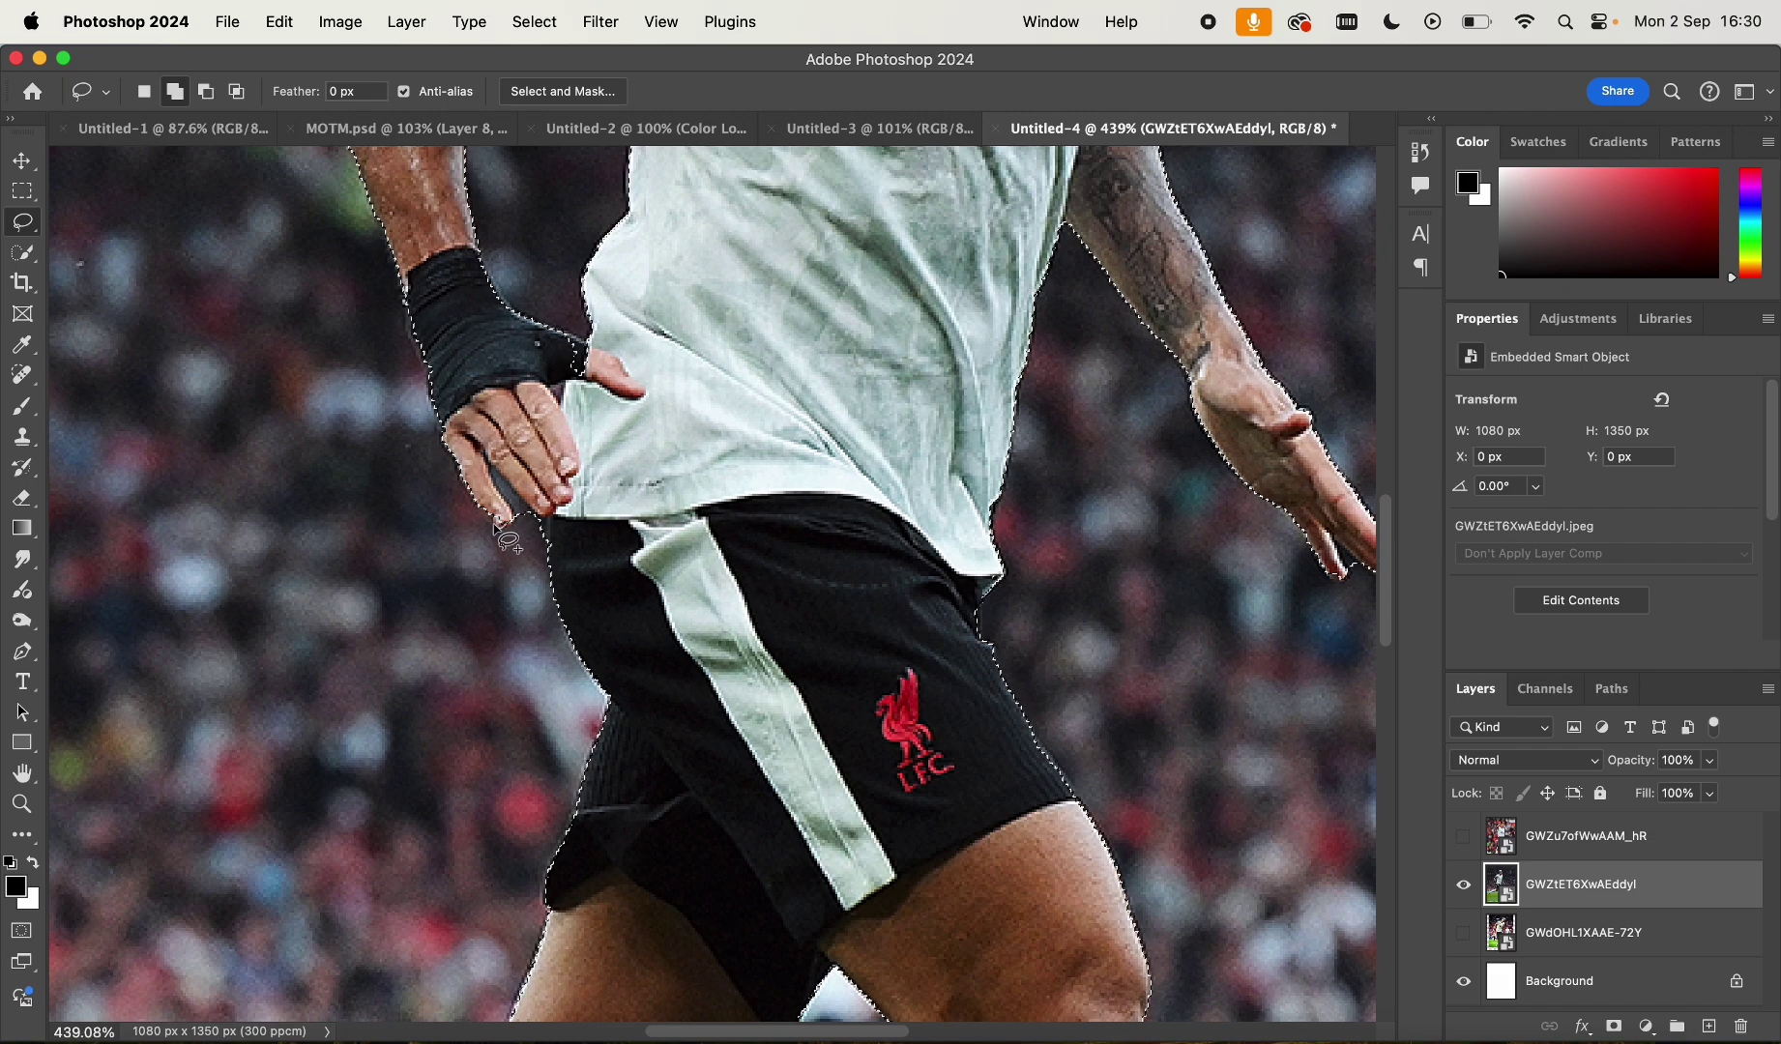
{"action": "scroll", "coordinate": [621, 605], "scroll_direction": "left", "scroll_amount": 2}
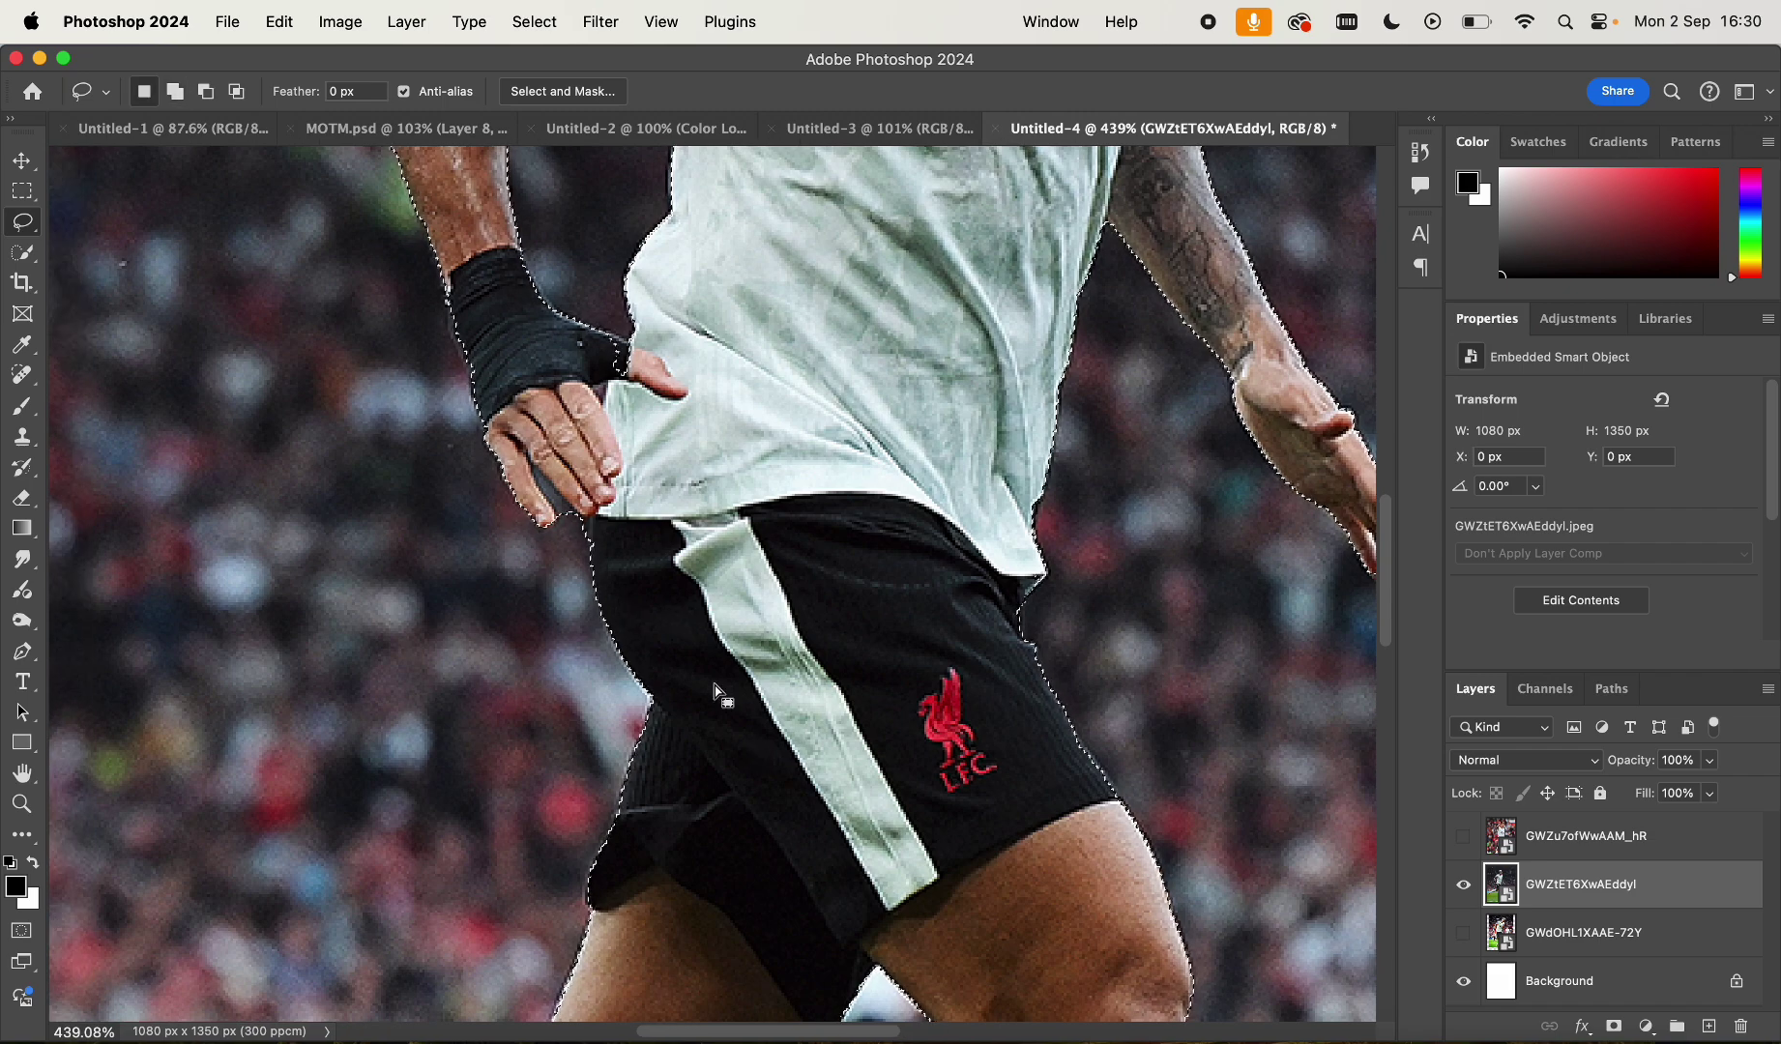
{"action": "scroll", "coordinate": [1156, 370], "scroll_direction": "up", "scroll_amount": 10}
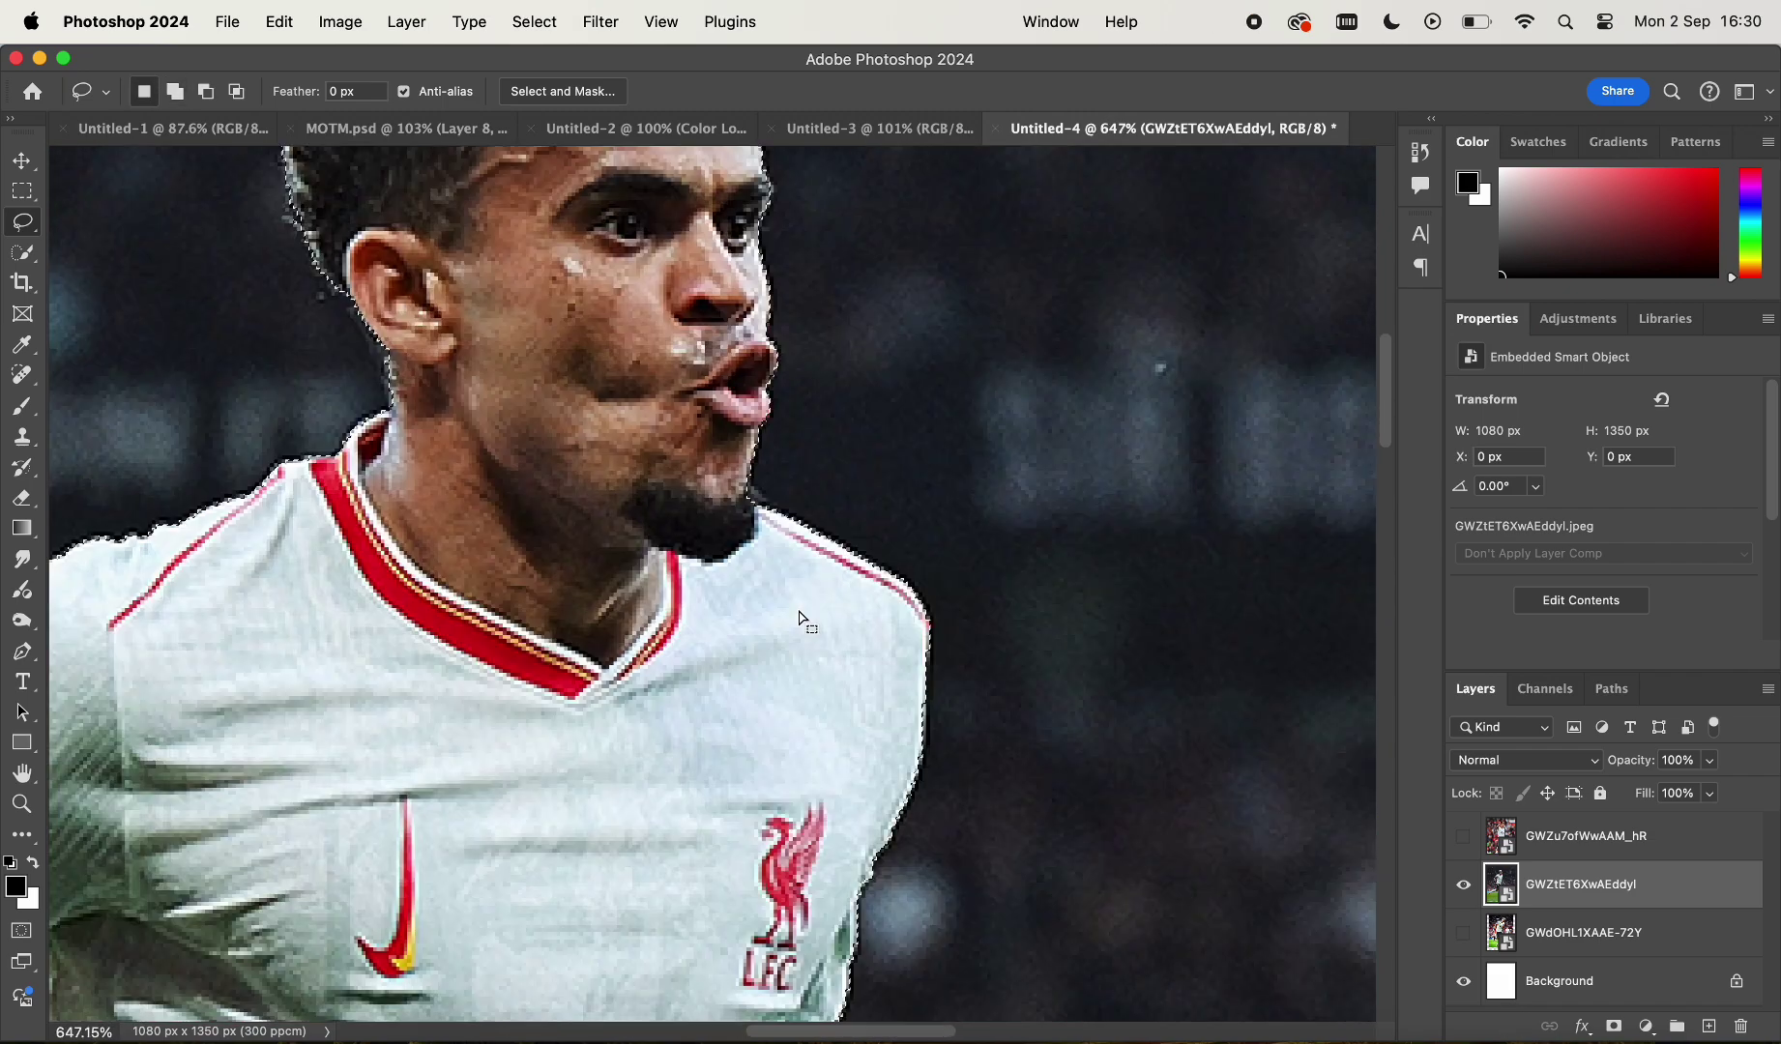
{"action": "scroll", "coordinate": [509, 569], "scroll_direction": "down", "scroll_amount": 15}
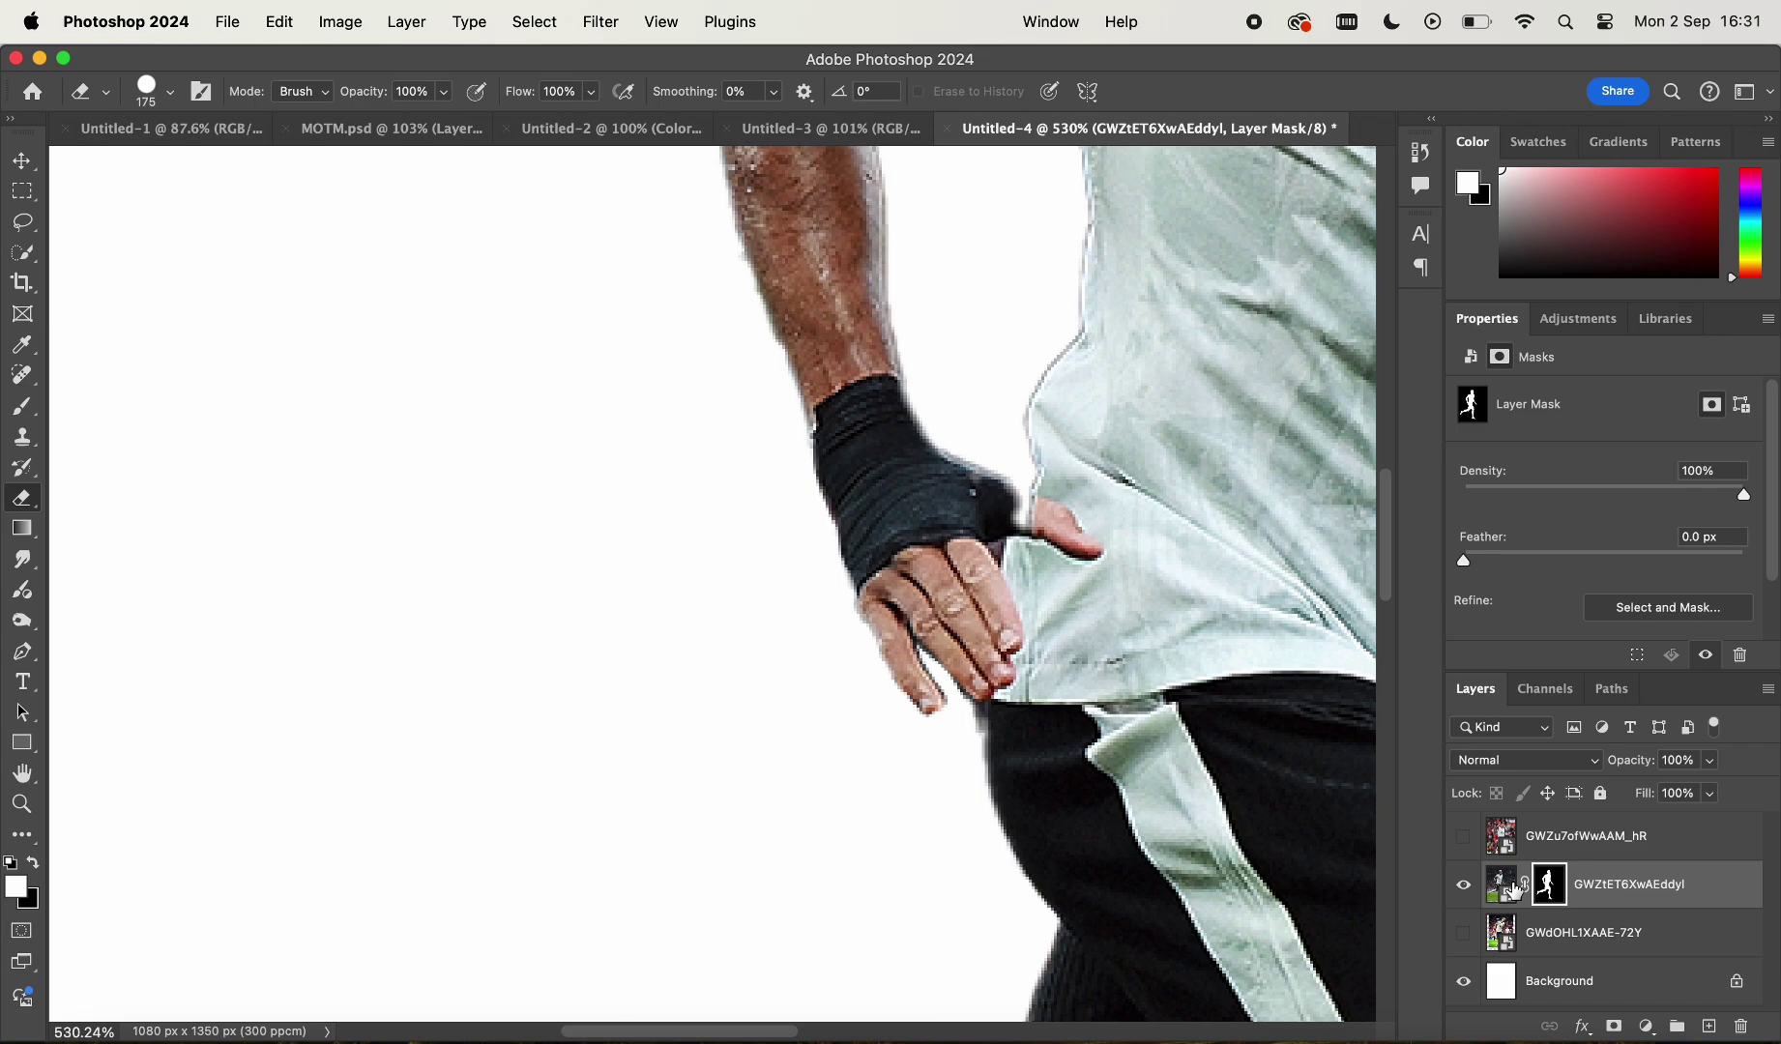
Clean up the GWZtET6XwAEddyl layer mask along the hand, arm and body edges with the Eraser at 5 px
{"action": "key", "text": "["}
{"action": "key", "text": "["}
{"action": "key", "text": "["}
{"action": "key", "text": "["}
{"action": "key", "text": "["}
{"action": "key", "text": "["}
{"action": "key", "text": "["}
{"action": "key", "text": "["}
{"action": "key", "text": "["}
{"action": "key", "text": "["}
{"action": "key", "text": "["}
{"action": "key", "text": "["}
{"action": "key", "text": "["}
{"action": "key", "text": "["}
{"action": "key", "text": "["}
{"action": "key", "text": "["}
{"action": "key", "text": "["}
{"action": "key", "text": "["}
{"action": "key", "text": "["}
{"action": "key", "text": "["}
{"action": "scroll", "coordinate": [775, 696], "scroll_direction": "up", "scroll_amount": 3}
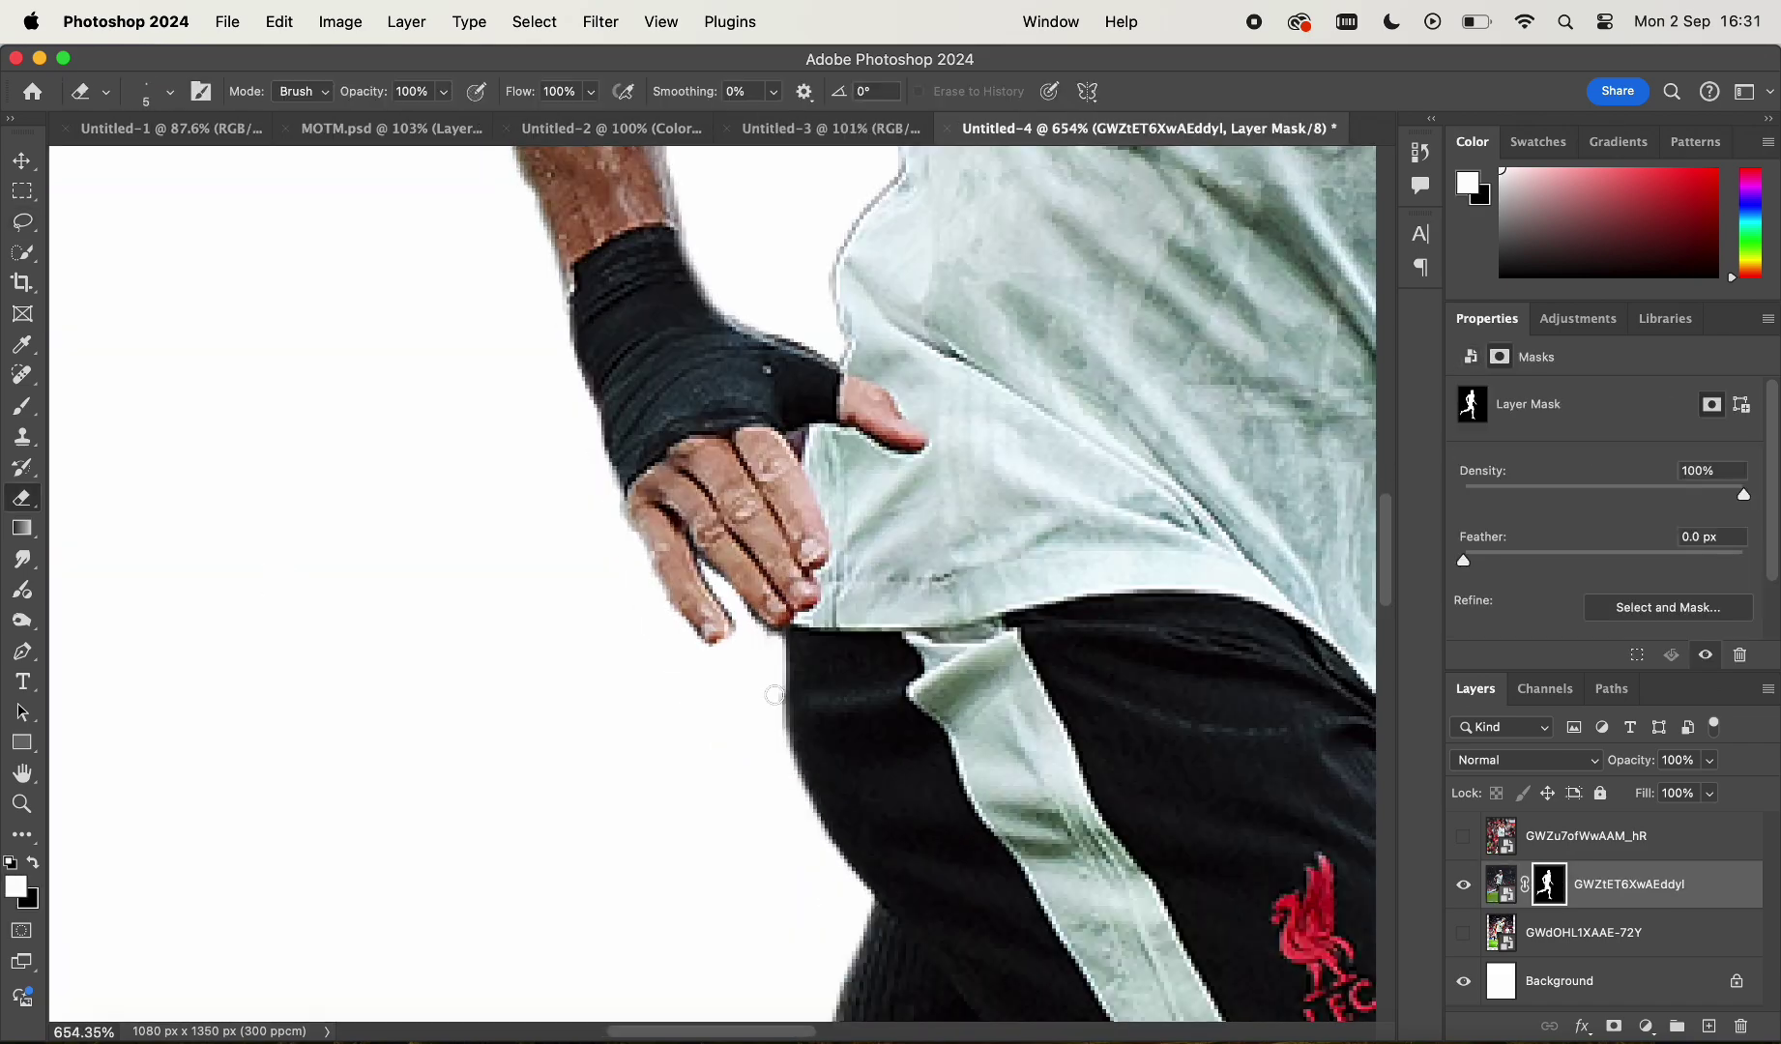
{"action": "scroll", "coordinate": [342, 664], "scroll_direction": "up", "scroll_amount": 15}
{"action": "left_click_drag", "start_coordinate": [342, 665], "coordinate": [440, 587]}
{"action": "scroll", "coordinate": [715, 580], "scroll_direction": "right", "scroll_amount": 8}
{"action": "scroll", "coordinate": [856, 252], "scroll_direction": "up", "scroll_amount": 8}
{"action": "scroll", "coordinate": [857, 253], "scroll_direction": "down", "scroll_amount": 10}
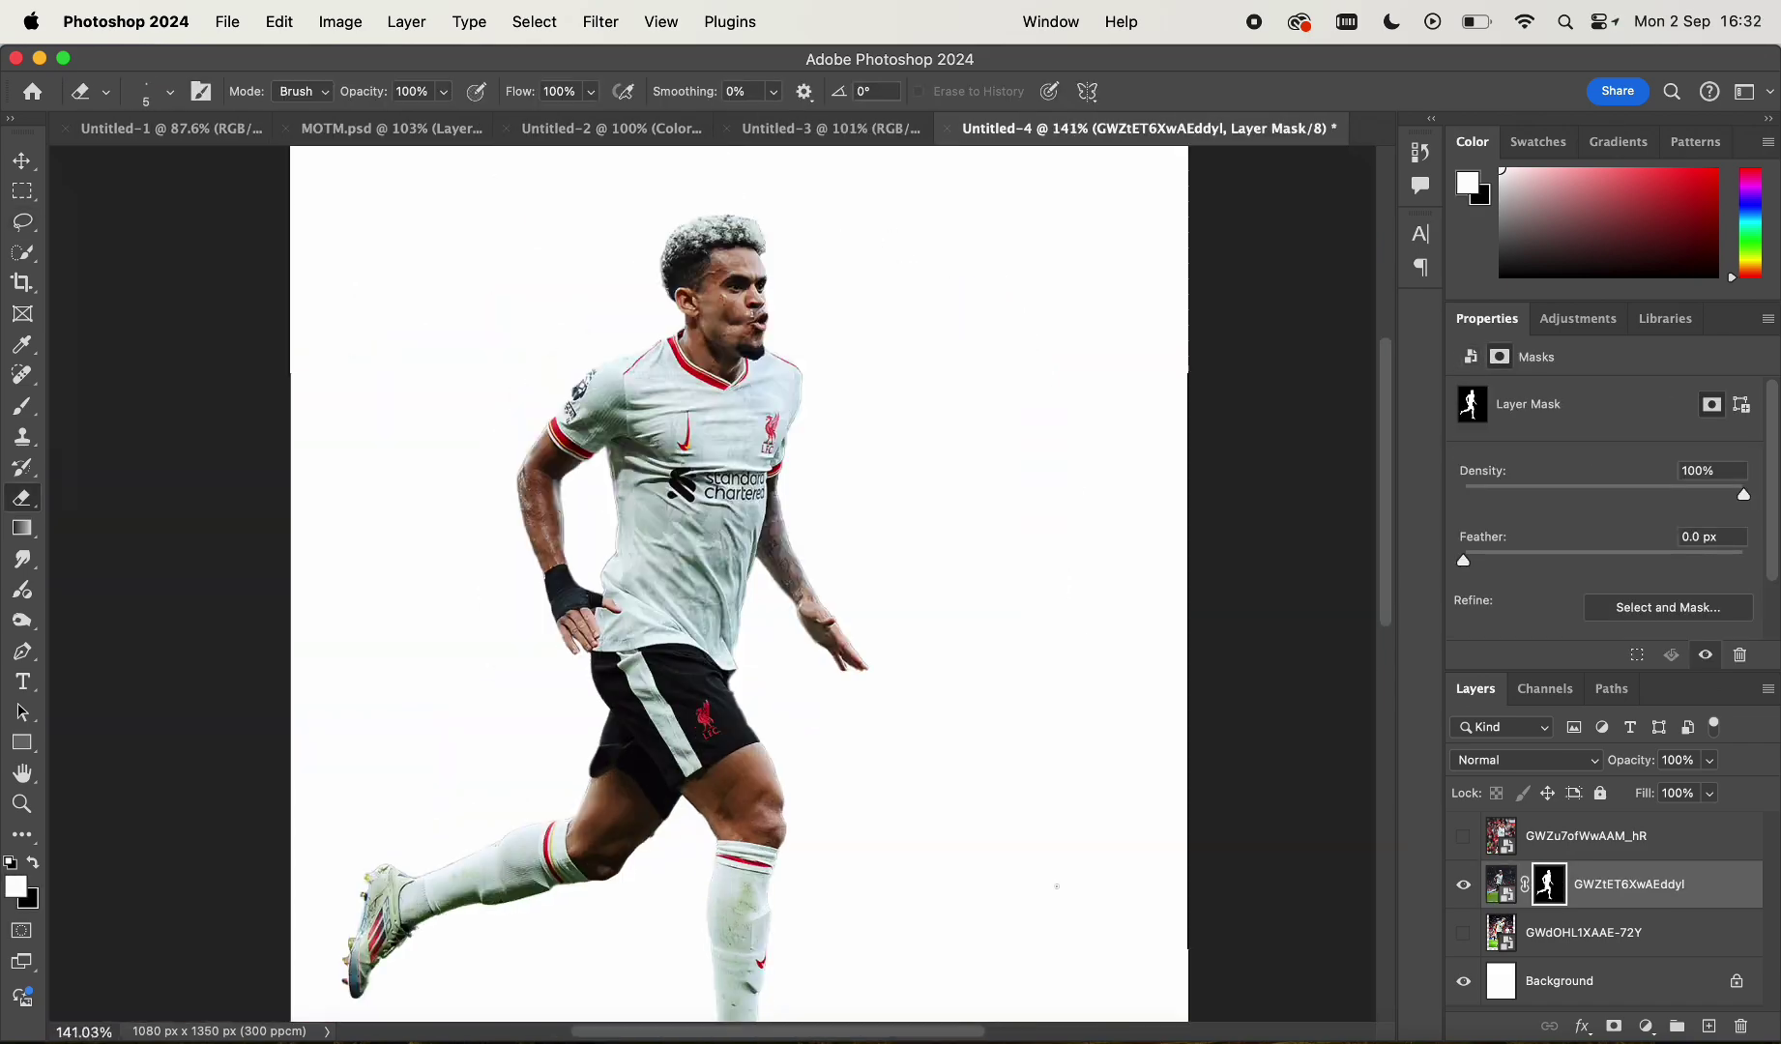
Hide the running player, show the GWZu7ofWwAAM_hR photo, and select its player with Lasso corrections around the arm and shoulder
{"action": "left_click", "coordinate": [1463, 885]}
{"action": "left_click", "coordinate": [1463, 836]}
{"action": "left_click", "coordinate": [1586, 837]}
{"action": "key", "text": "l"}
{"action": "scroll", "coordinate": [942, 848], "scroll_direction": "up", "scroll_amount": 10}
{"action": "scroll", "coordinate": [704, 302], "scroll_direction": "down", "scroll_amount": 8}
{"action": "scroll", "coordinate": [704, 303], "scroll_direction": "up", "scroll_amount": 15}
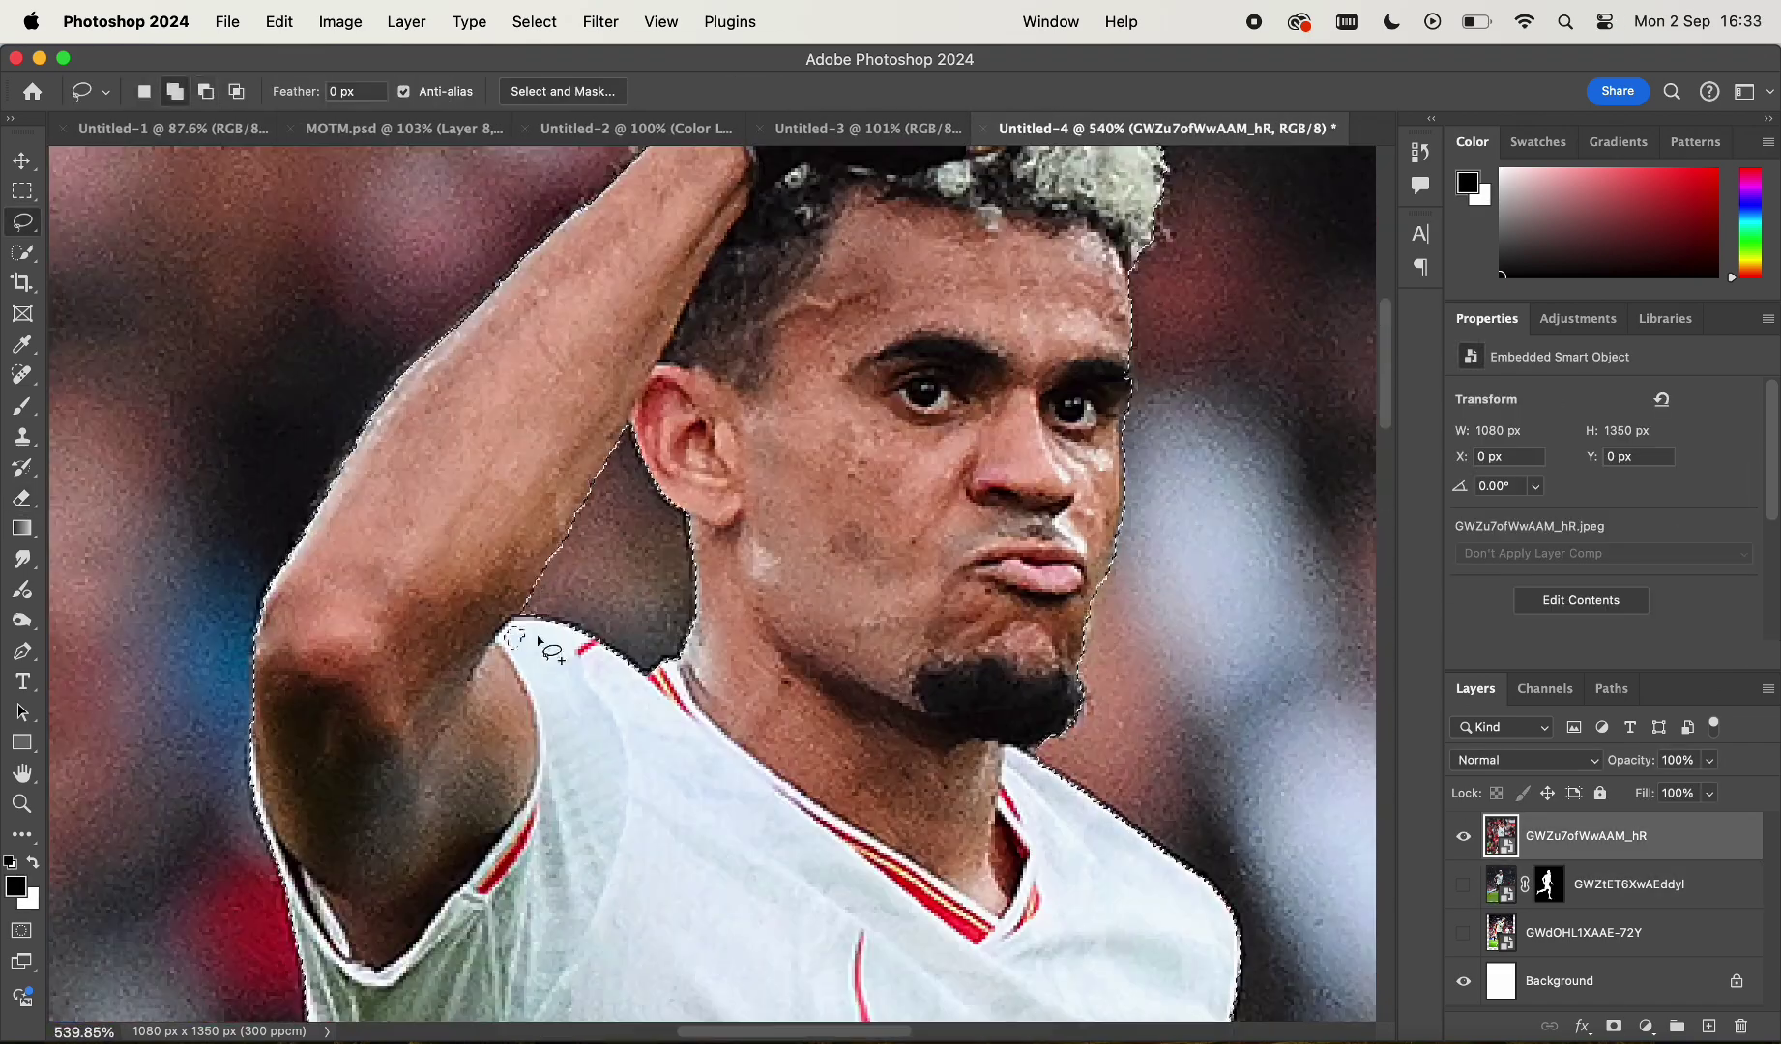
Mask the GWZu7ofWwAAM_hR layer to the selected player and clean up the mask edges with a 6 px Eraser
{"action": "left_click", "coordinate": [1613, 1027]}
{"action": "key", "text": "e"}
{"action": "scroll", "coordinate": [1193, 927], "scroll_direction": "down", "scroll_amount": 5}
{"action": "scroll", "coordinate": [773, 813], "scroll_direction": "down", "scroll_amount": 10}
{"action": "scroll", "coordinate": [774, 813], "scroll_direction": "down", "scroll_amount": 8}
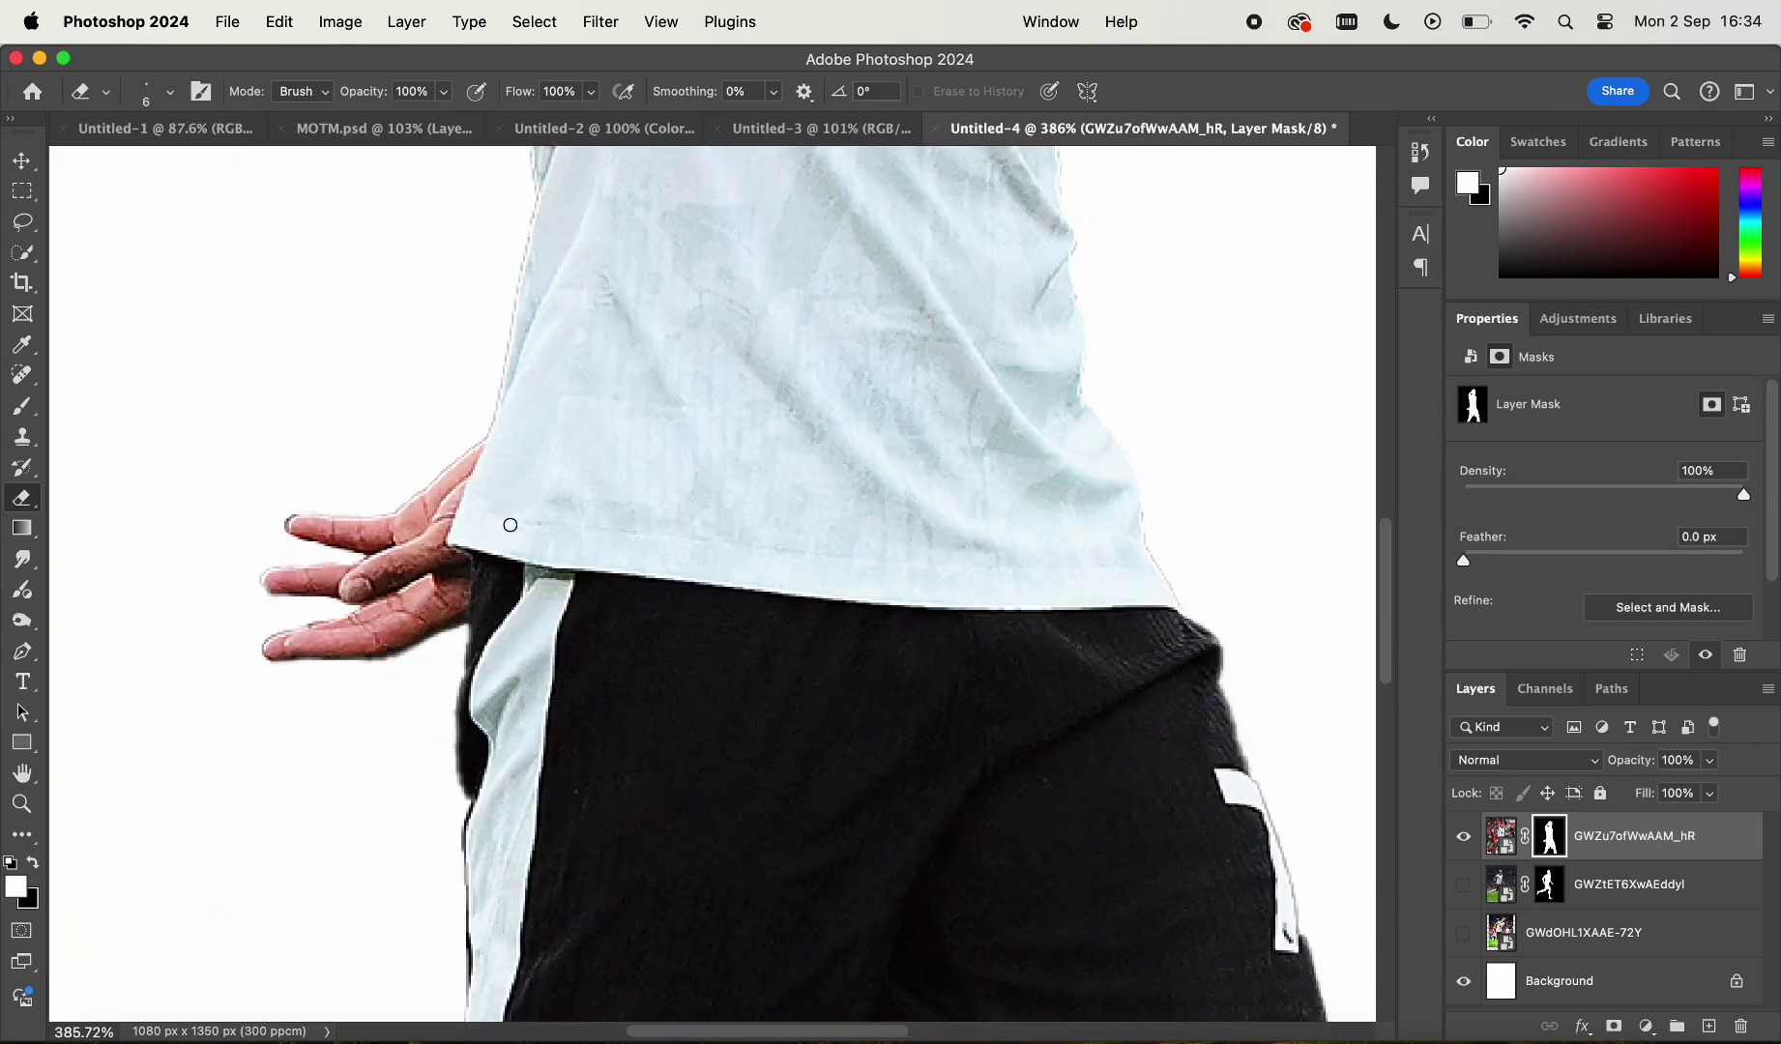
{"action": "scroll", "coordinate": [509, 526], "scroll_direction": "up", "scroll_amount": 10}
{"action": "scroll", "coordinate": [640, 310], "scroll_direction": "down", "scroll_amount": 8}
Hide the GWZu7ofWwAAM_hR layer, show GWdOHL1XAAE-72Y, and select its player with Select Subject for Lasso refinement
{"action": "left_click", "coordinate": [1463, 837]}
{"action": "left_click", "coordinate": [1463, 933]}
{"action": "left_click", "coordinate": [1586, 933]}
{"action": "left_click", "coordinate": [534, 22]}
{"action": "left_click", "coordinate": [551, 301]}
{"action": "key", "text": "l"}
{"action": "scroll", "coordinate": [619, 619], "scroll_direction": "up", "scroll_amount": 10}
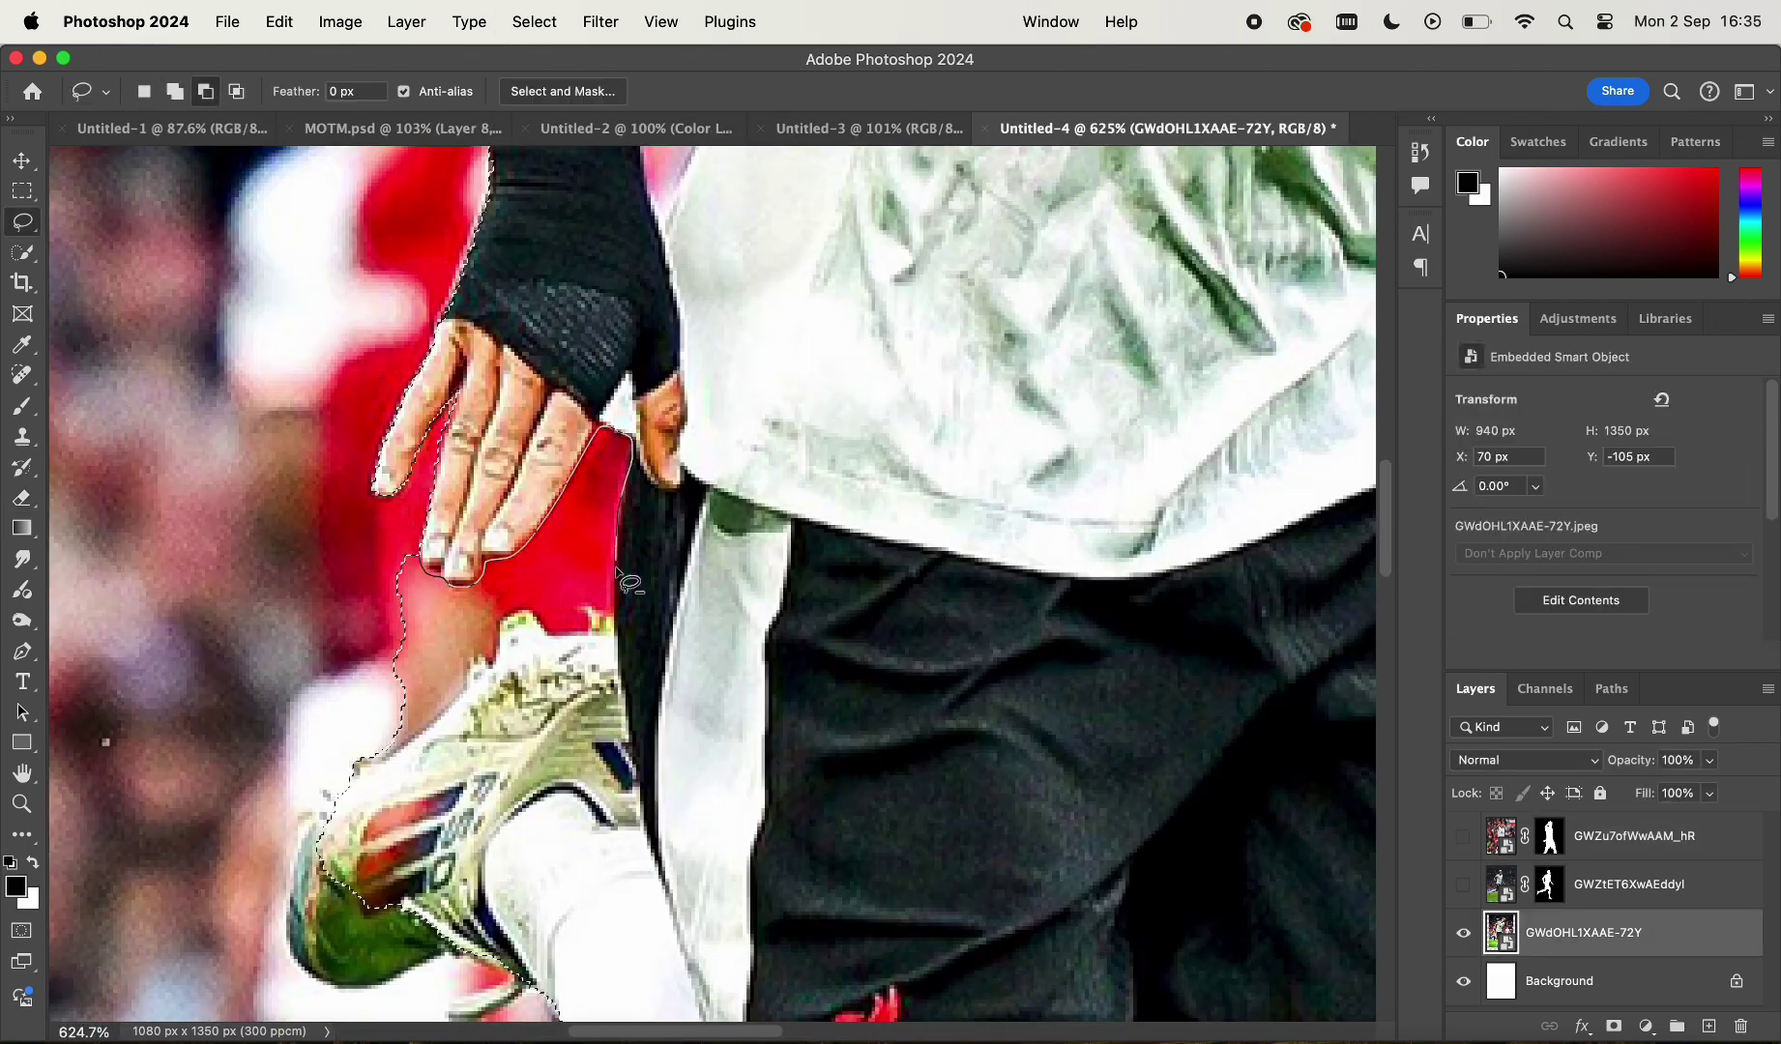
Correct the GWdOHL1XAAE-72Y selection with the Lasso around the wrapped hand, shorts and raised boot, and mask the layer to it
{"action": "left_click_drag", "start_coordinate": [628, 428], "coordinate": [580, 488]}
{"action": "scroll", "coordinate": [599, 484], "scroll_direction": "down", "scroll_amount": 5}
{"action": "scroll", "coordinate": [522, 648], "scroll_direction": "down", "scroll_amount": 8}
{"action": "left_click_drag", "start_coordinate": [469, 665], "coordinate": [528, 771]}
{"action": "scroll", "coordinate": [528, 677], "scroll_direction": "up", "scroll_amount": 15}
{"action": "scroll", "coordinate": [637, 481], "scroll_direction": "up", "scroll_amount": 5}
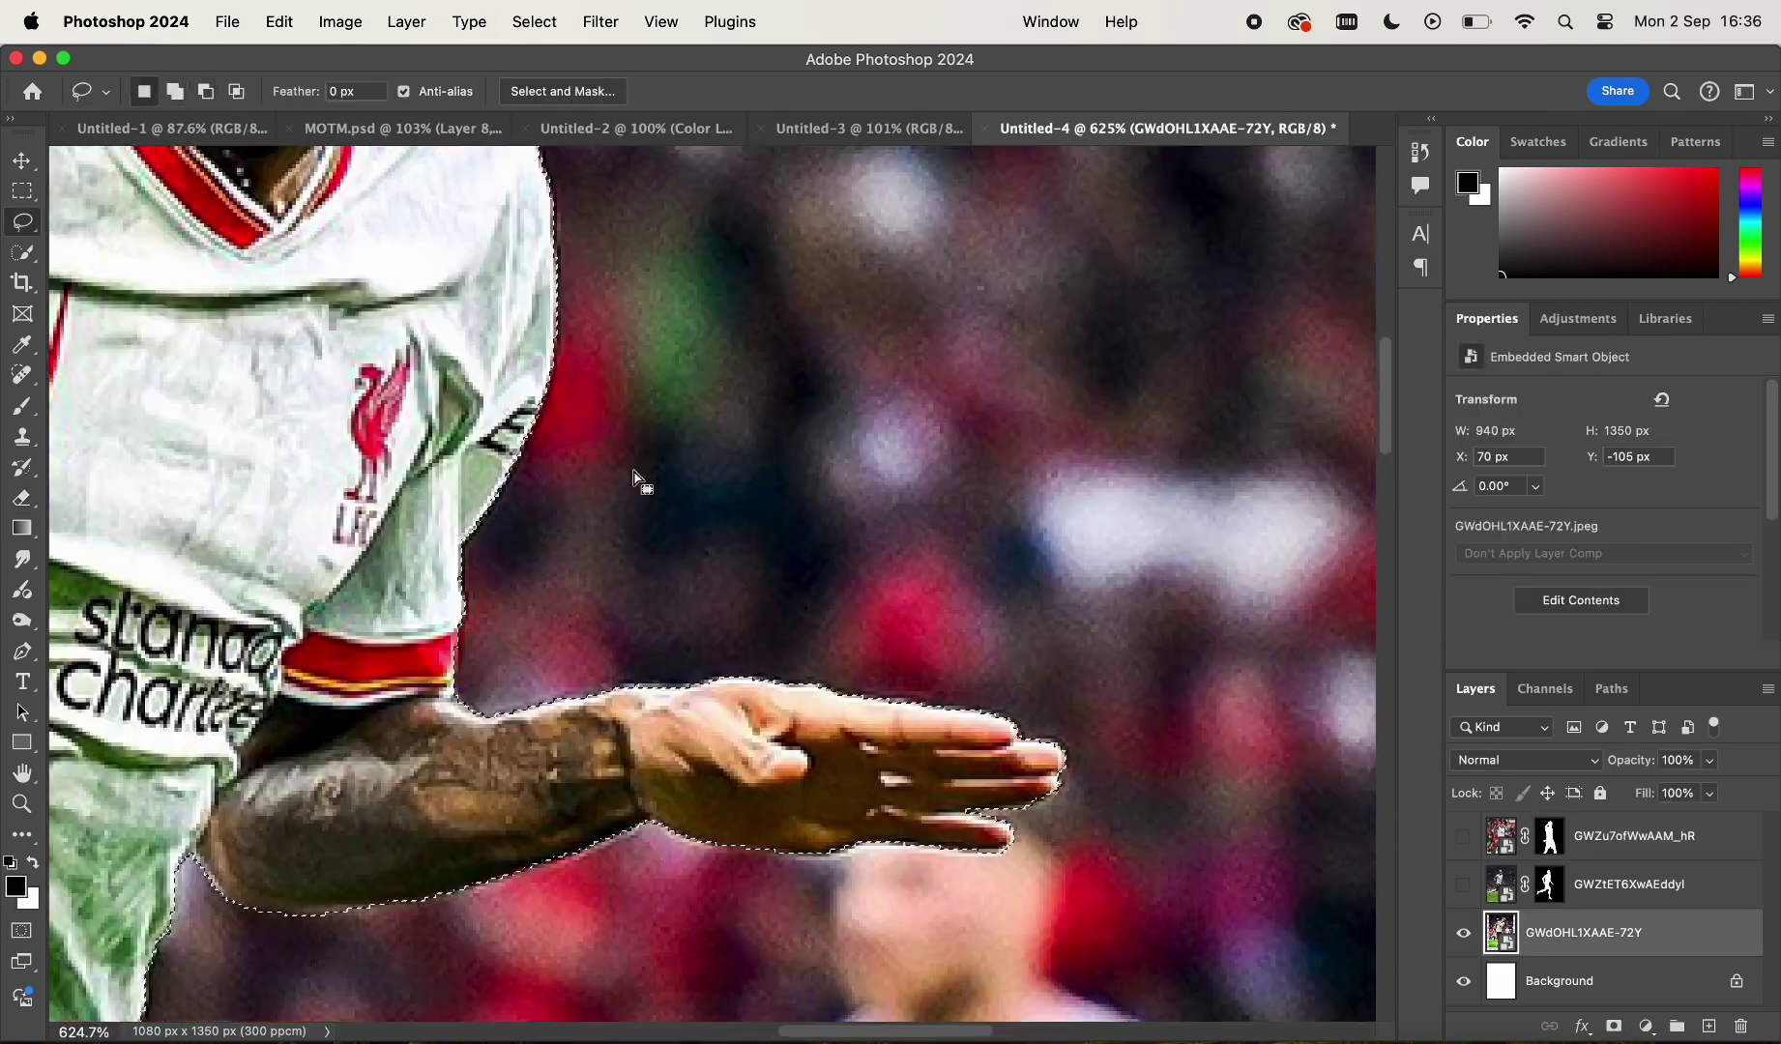
{"action": "scroll", "coordinate": [636, 481], "scroll_direction": "down", "scroll_amount": 8}
{"action": "scroll", "coordinate": [677, 503], "scroll_direction": "down", "scroll_amount": 10}
{"action": "left_click", "coordinate": [1614, 1027]}
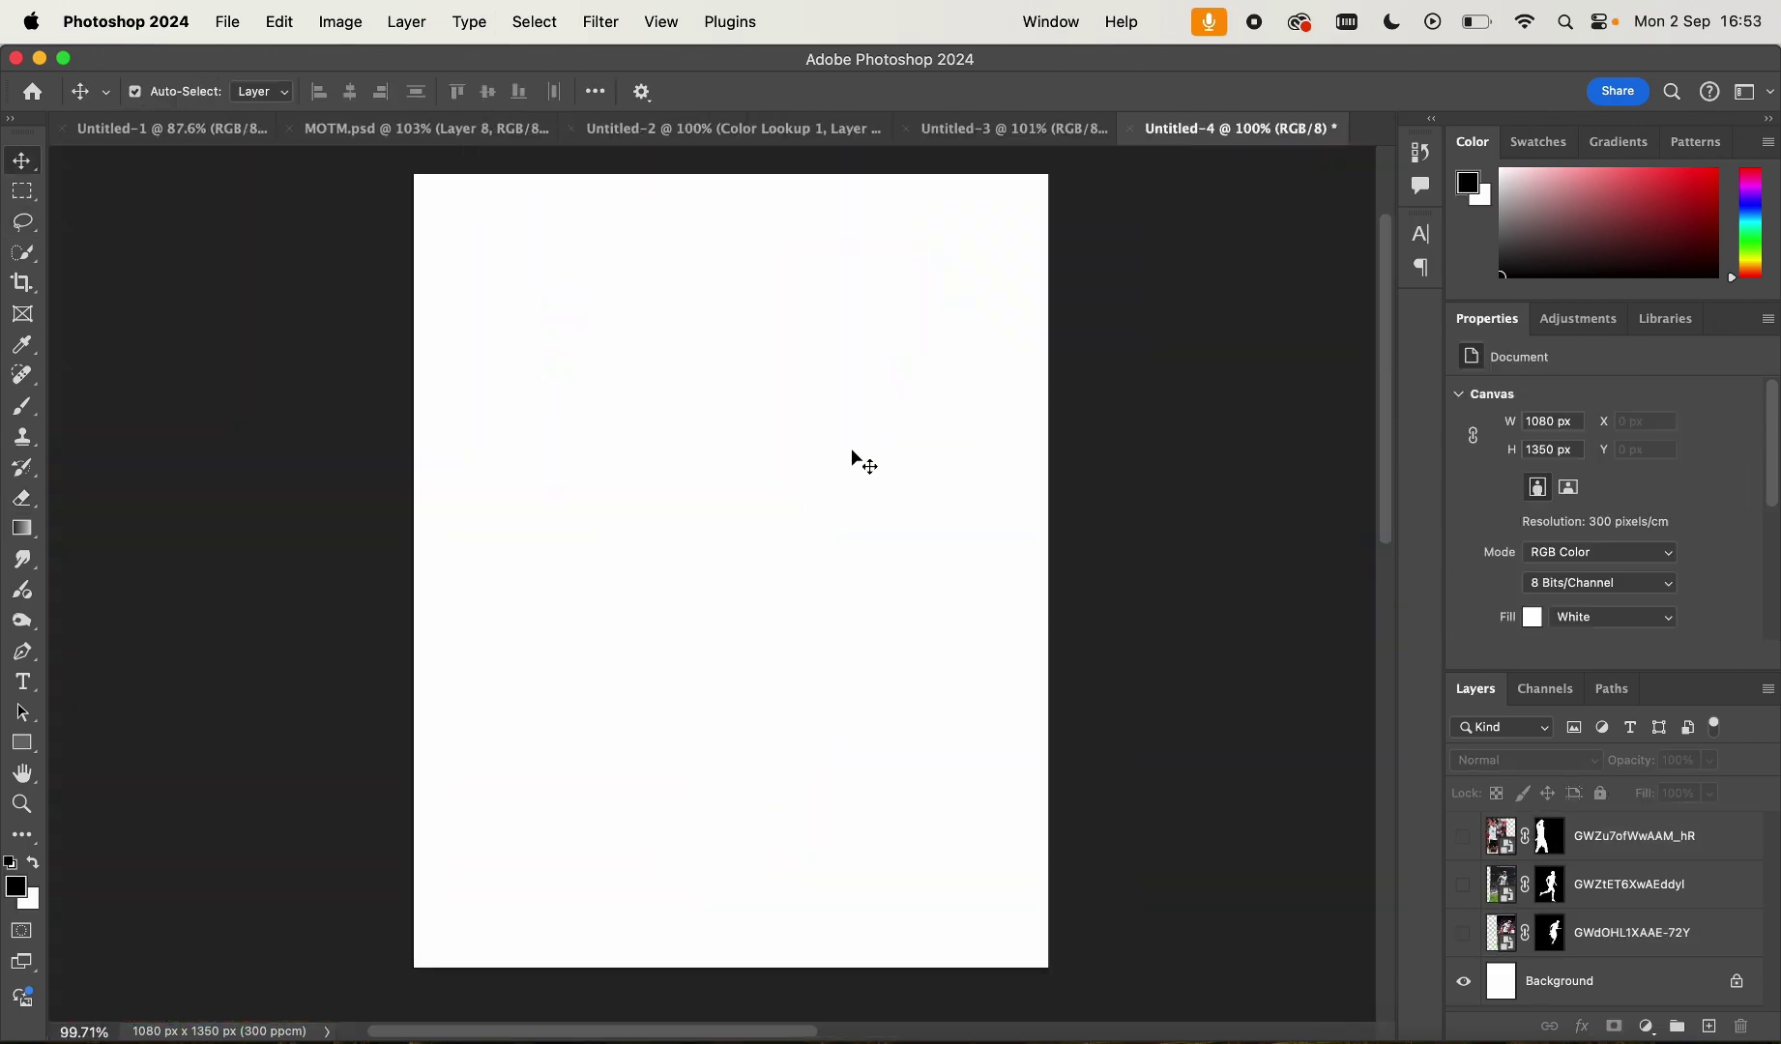
Select the Background layer beneath the three hidden player cutouts
{"action": "scroll", "coordinate": [856, 461], "scroll_direction": "up", "scroll_amount": 2}
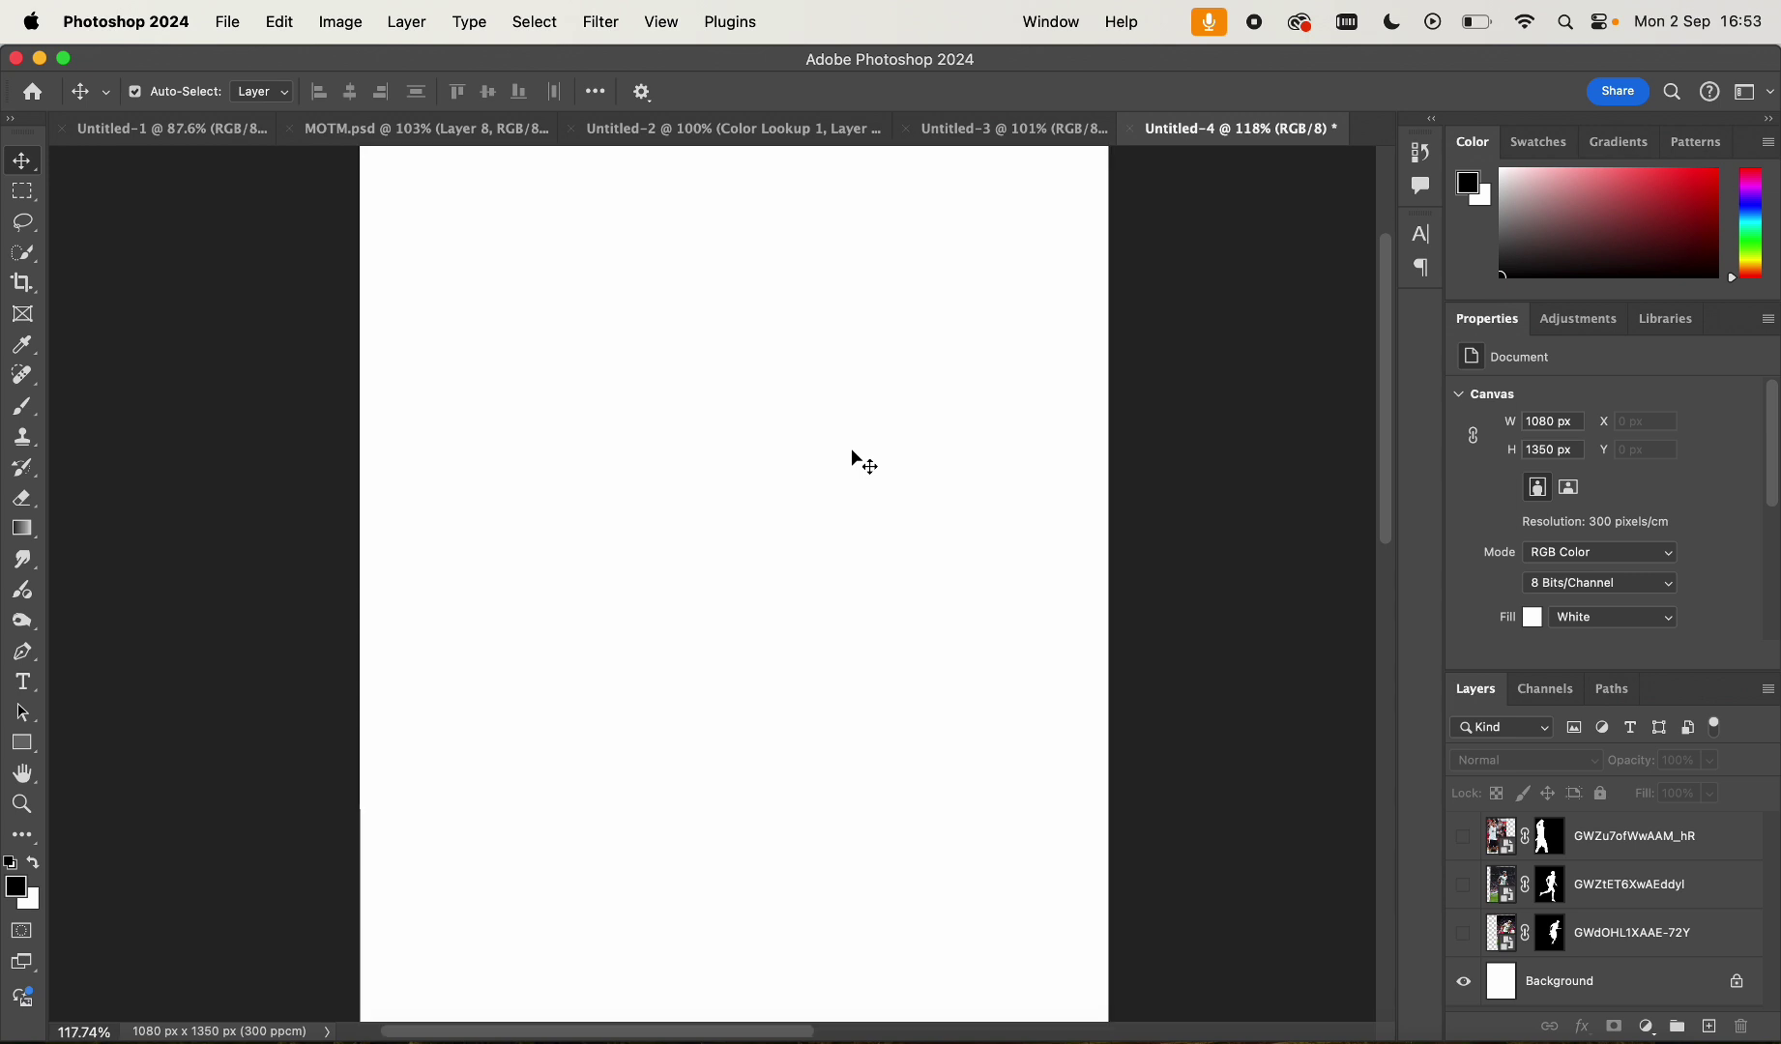
{"action": "scroll", "coordinate": [855, 461], "scroll_direction": "up", "scroll_amount": 3}
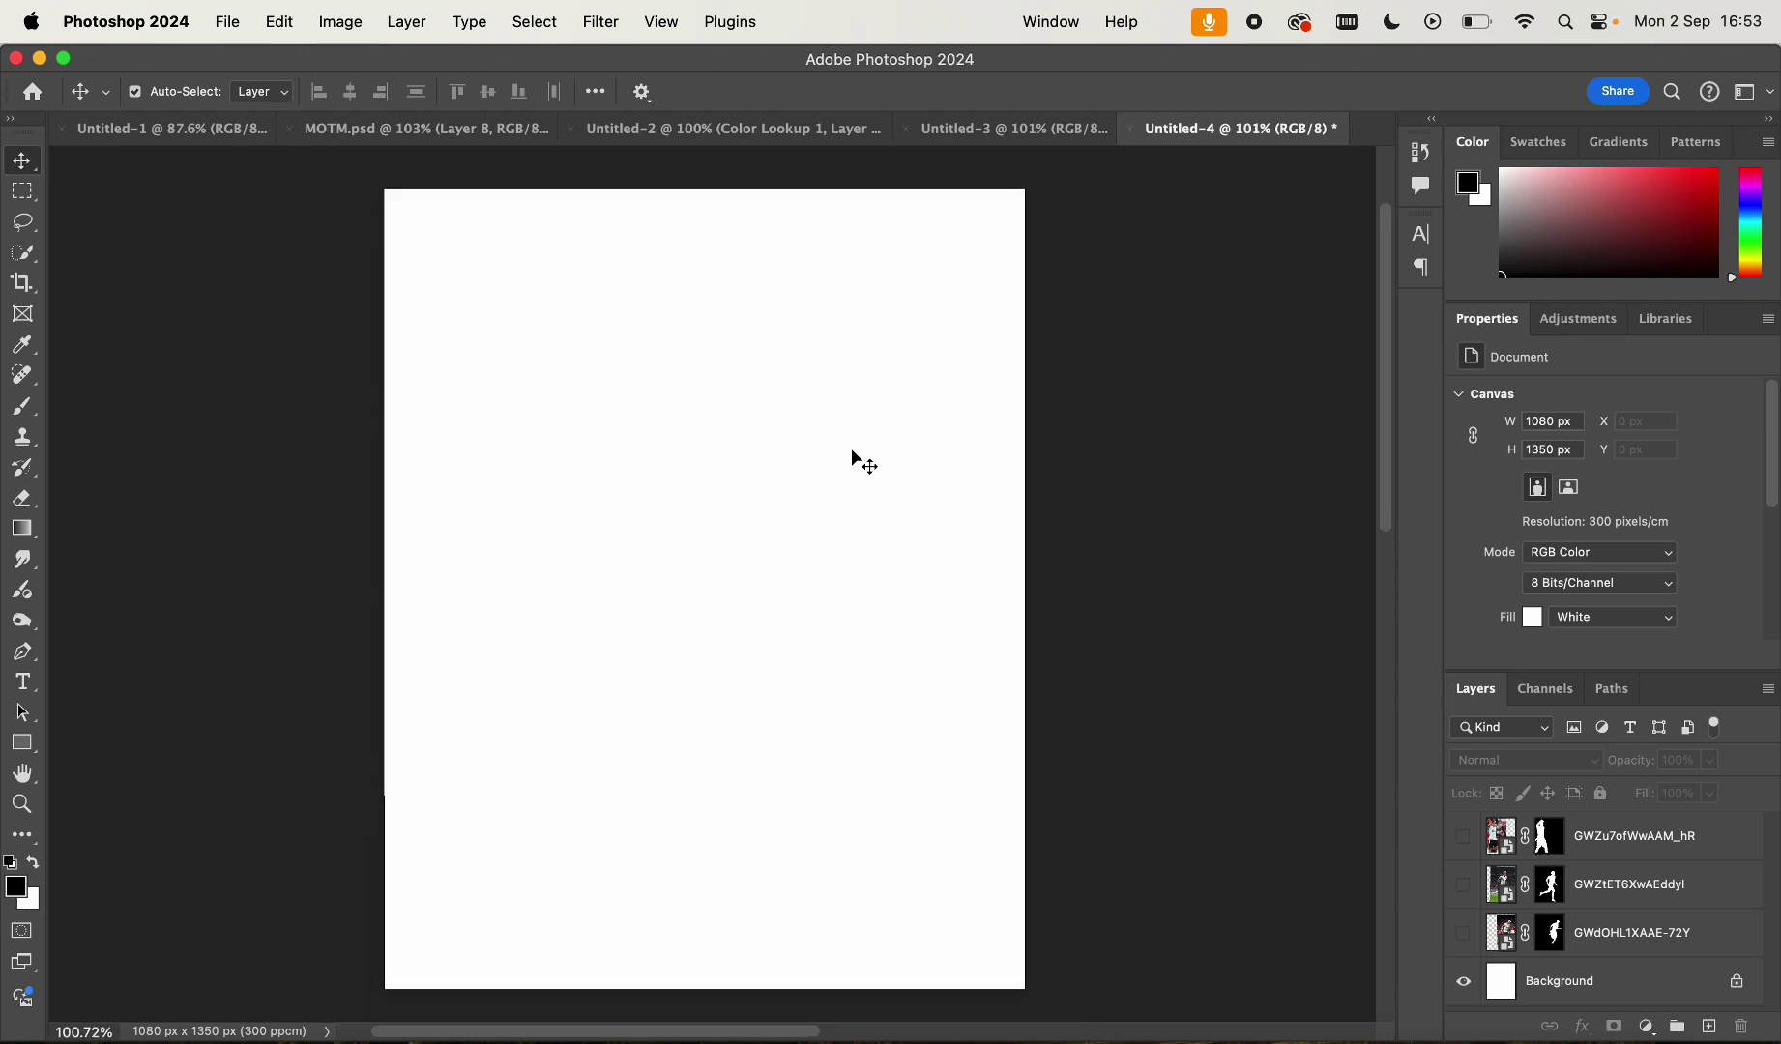
{"action": "scroll", "coordinate": [856, 461], "scroll_direction": "up", "scroll_amount": 2}
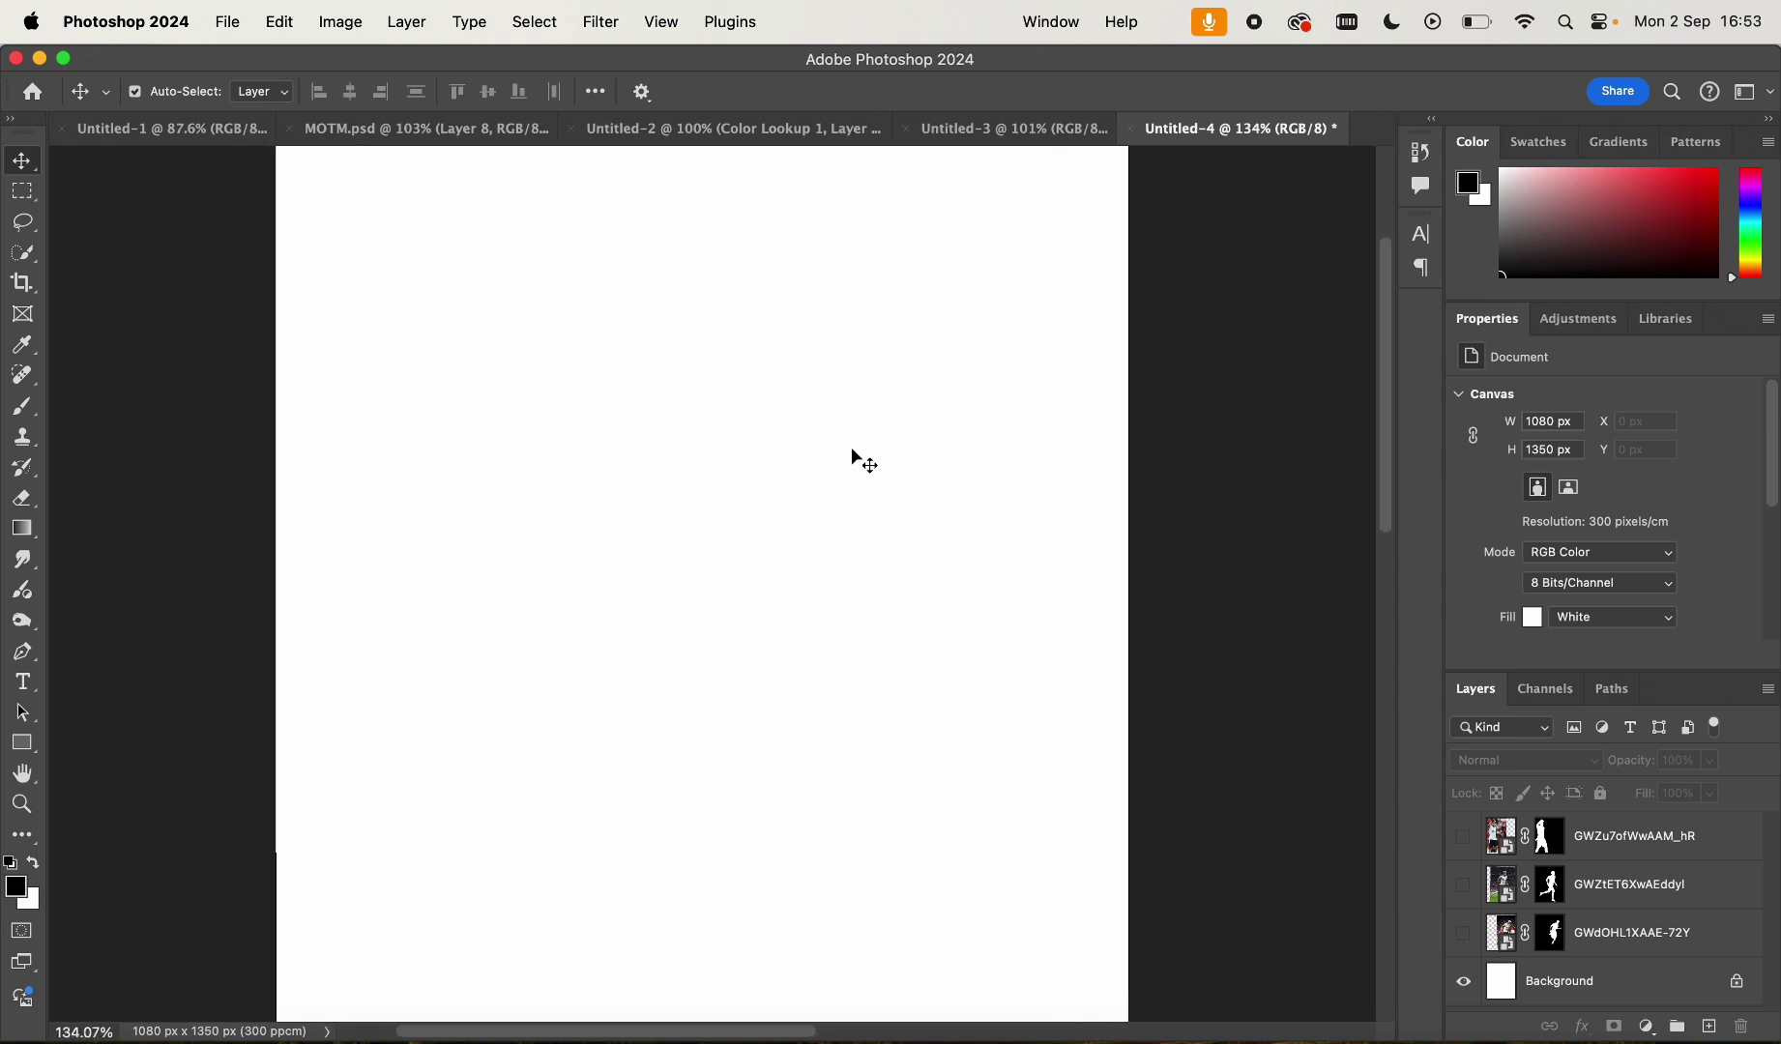
{"action": "scroll", "coordinate": [856, 461], "scroll_direction": "down", "scroll_amount": 3}
{"action": "scroll", "coordinate": [856, 461], "scroll_direction": "up", "scroll_amount": 1}
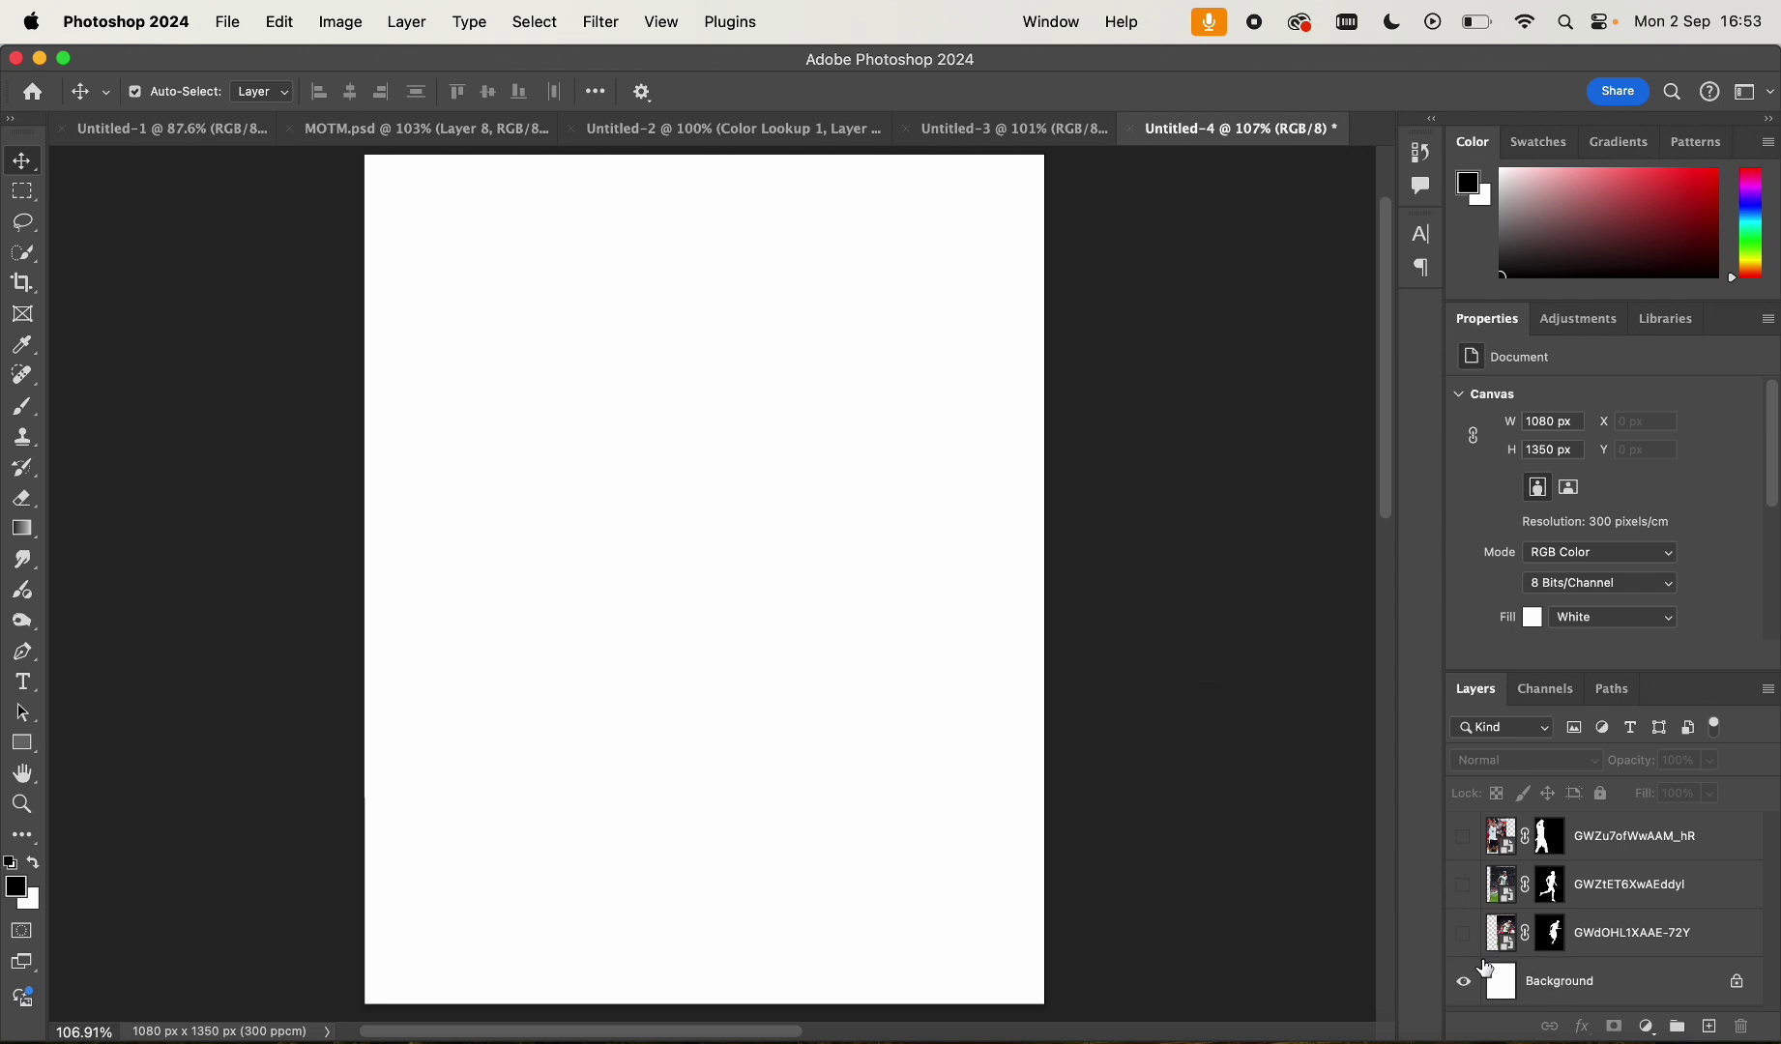
{"action": "left_click", "coordinate": [1606, 1002]}
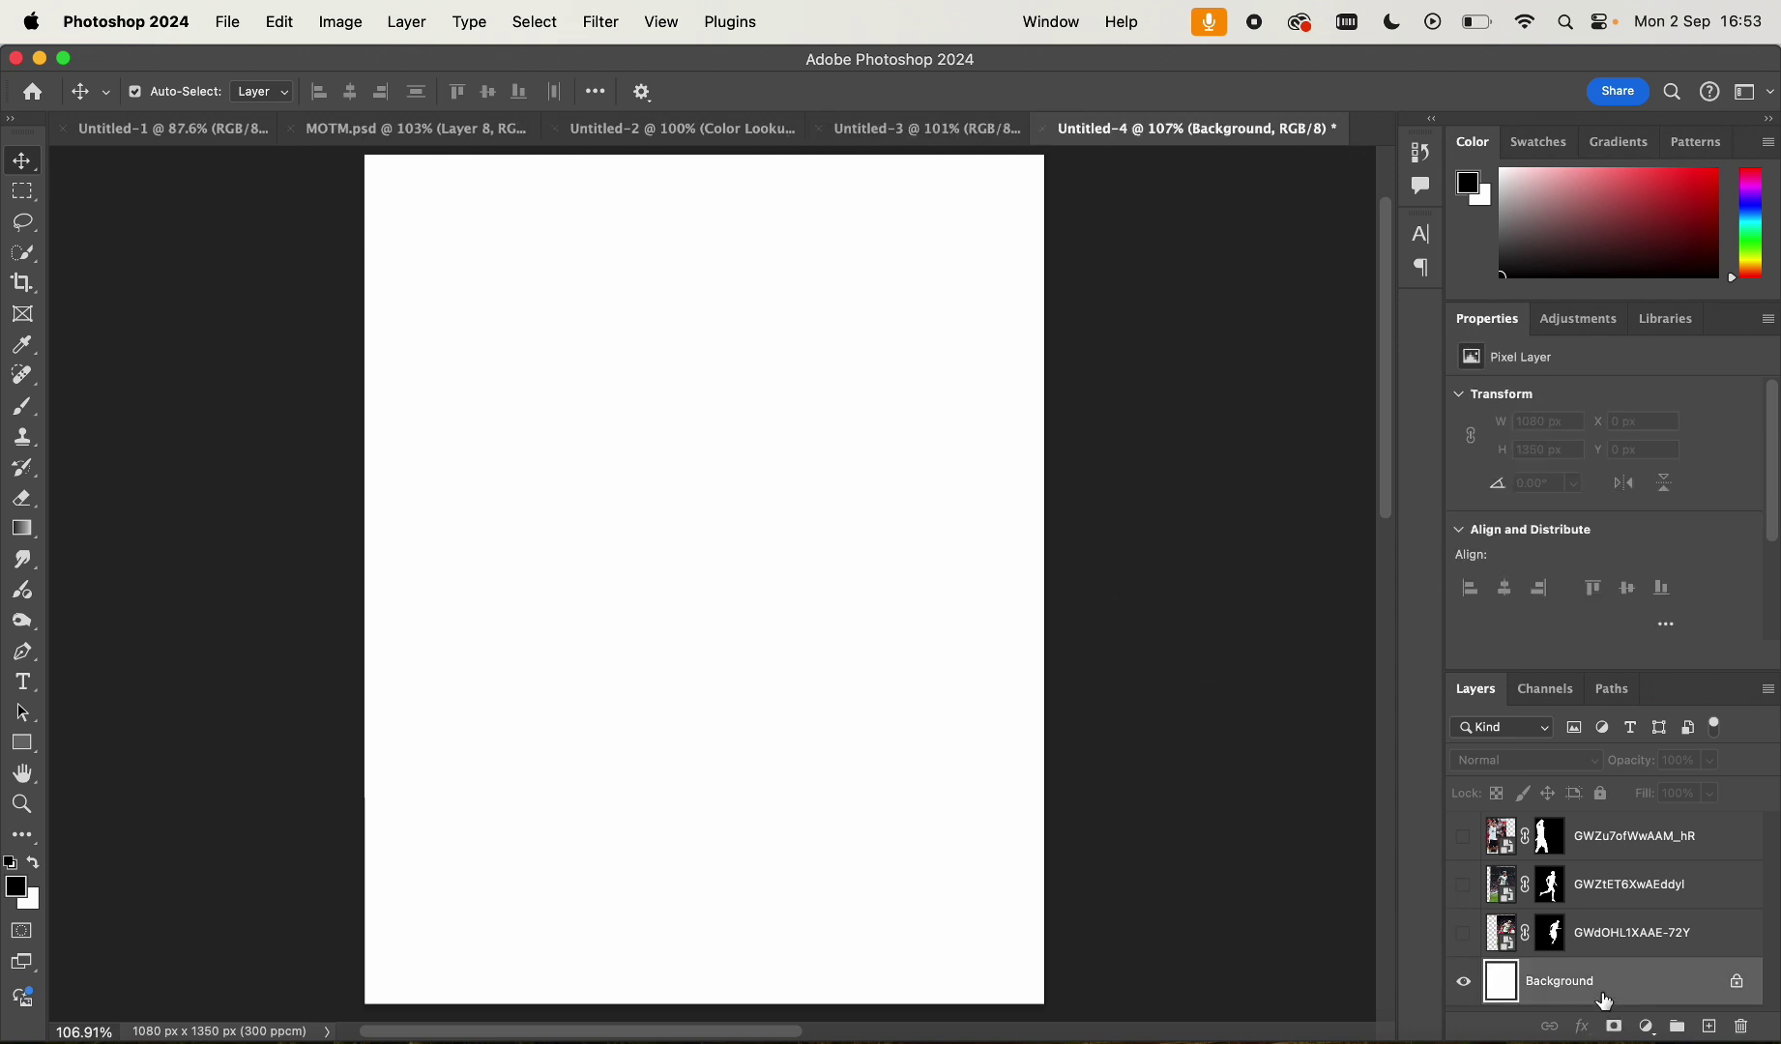
Place the e4c5fa821d4af93a0b1b5559e4a552b7 paper texture from the TEXTURES folder above the Background and scale it to 24.41% to span the canvas width
{"action": "key", "text": "ctrl+Right"}
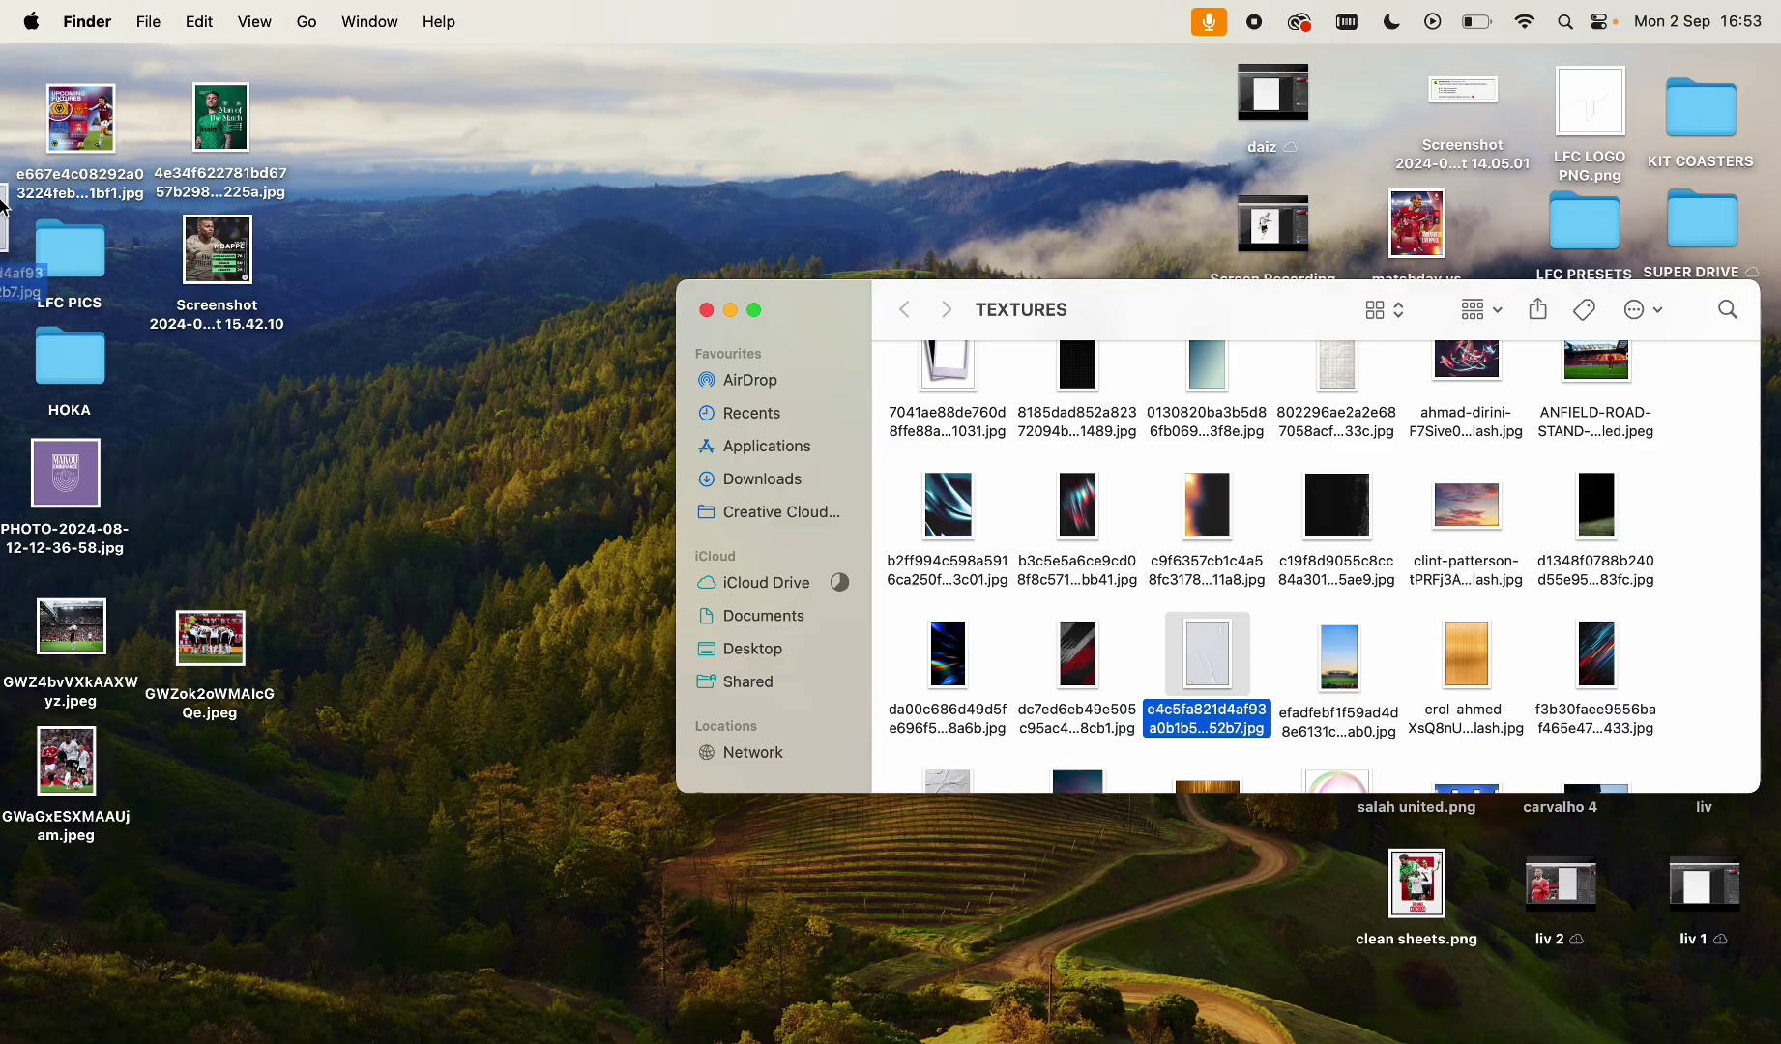
{"action": "left_click_drag", "start_coordinate": [3, 201], "coordinate": [859, 398]}
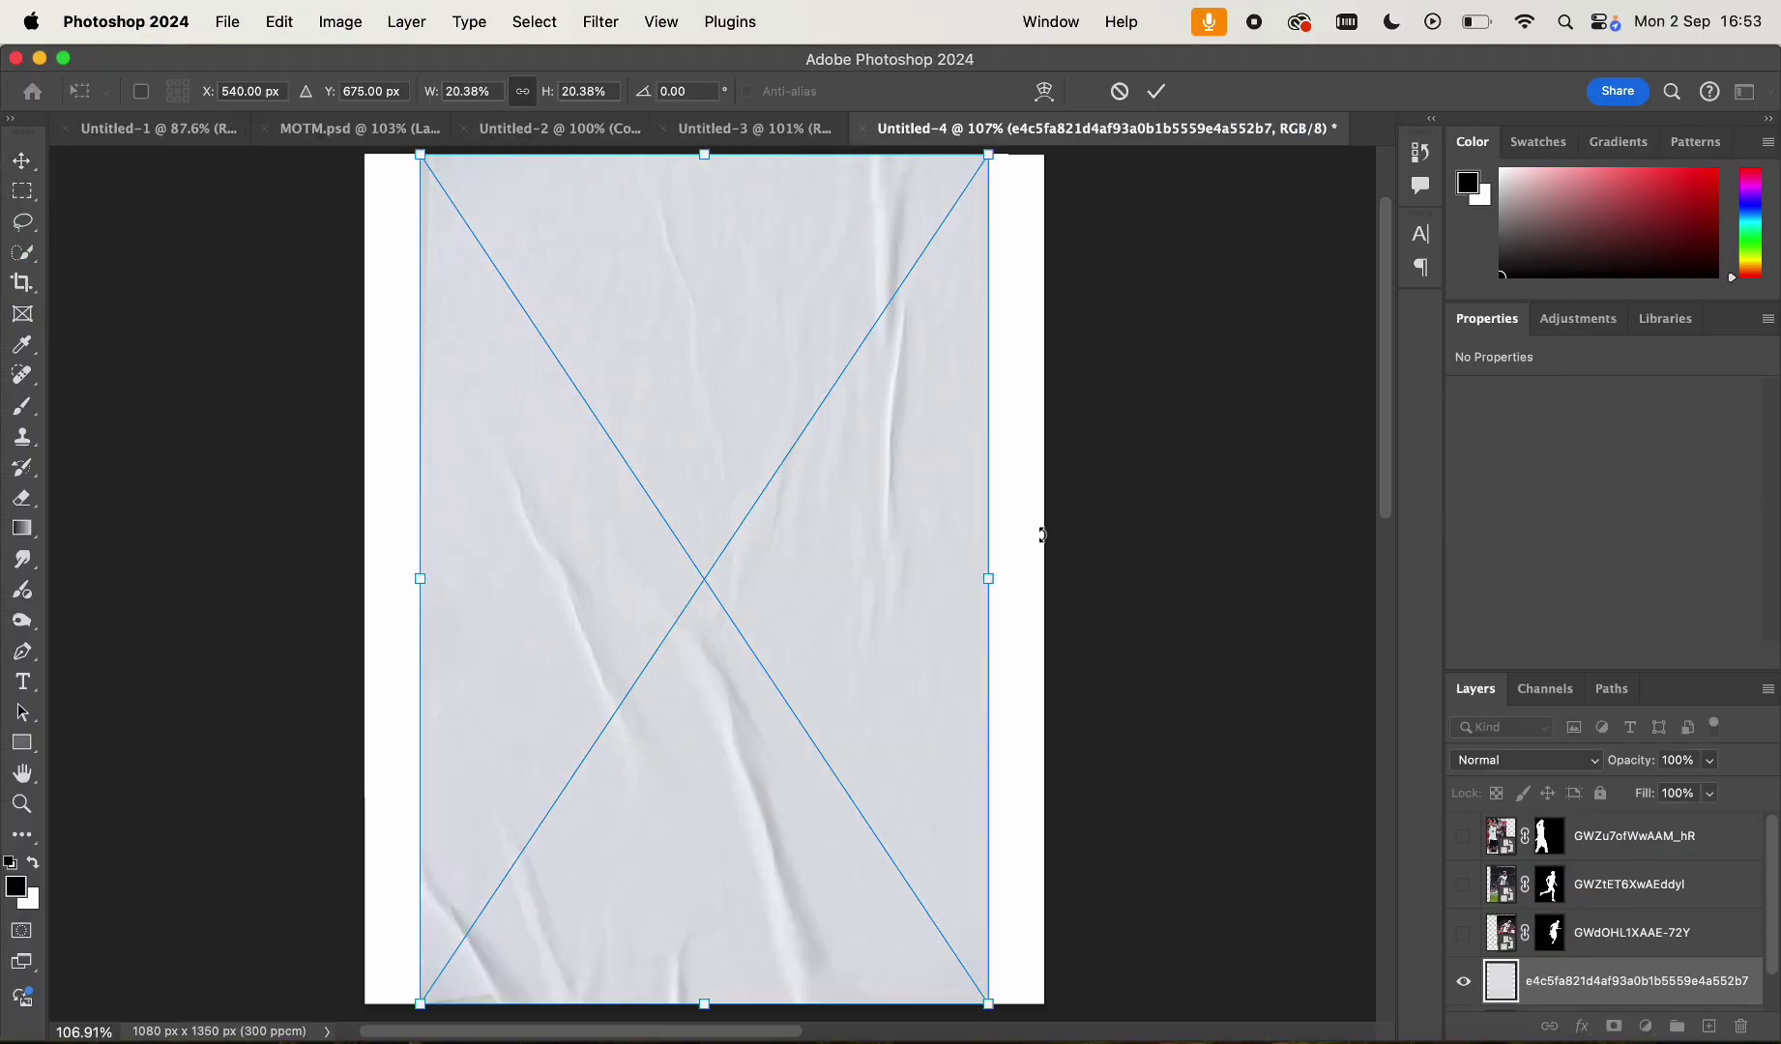
{"action": "left_click_drag", "start_coordinate": [996, 579], "coordinate": [1047, 584]}
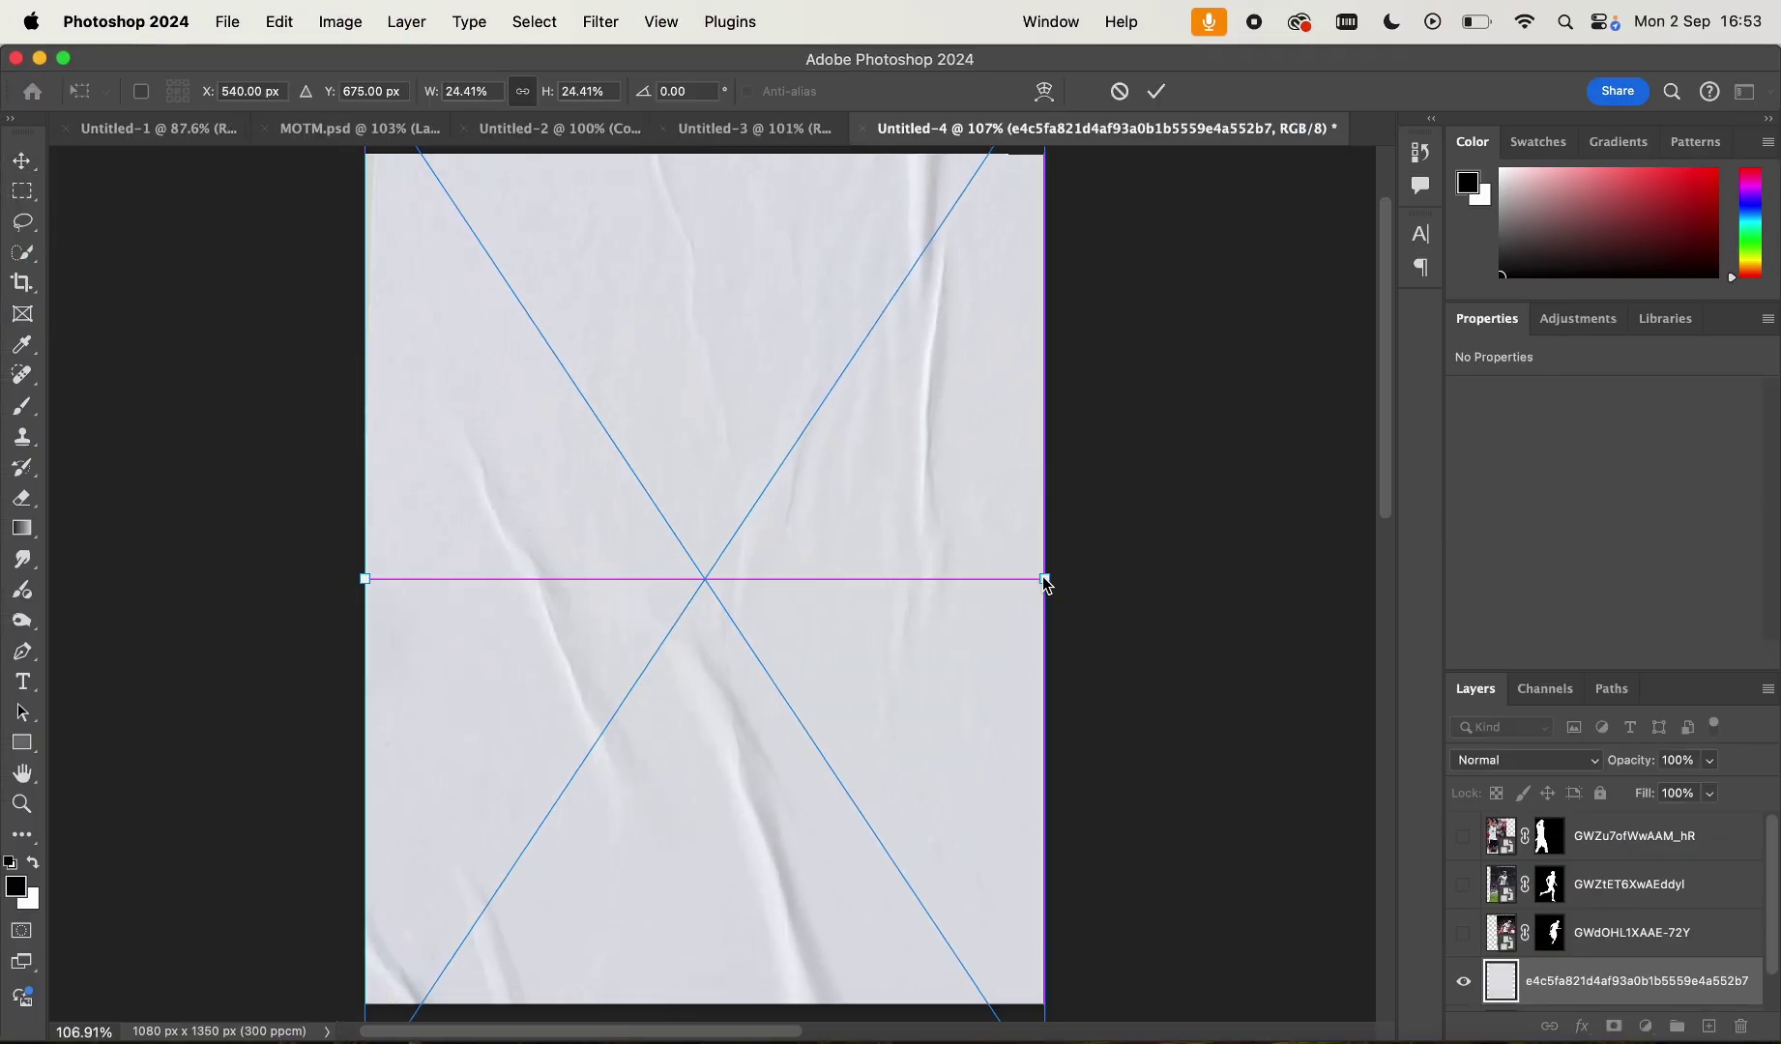
{"action": "key", "text": "Return"}
Hide the paper texture layer and show all three player cutouts
{"action": "left_click", "coordinate": [1465, 978]}
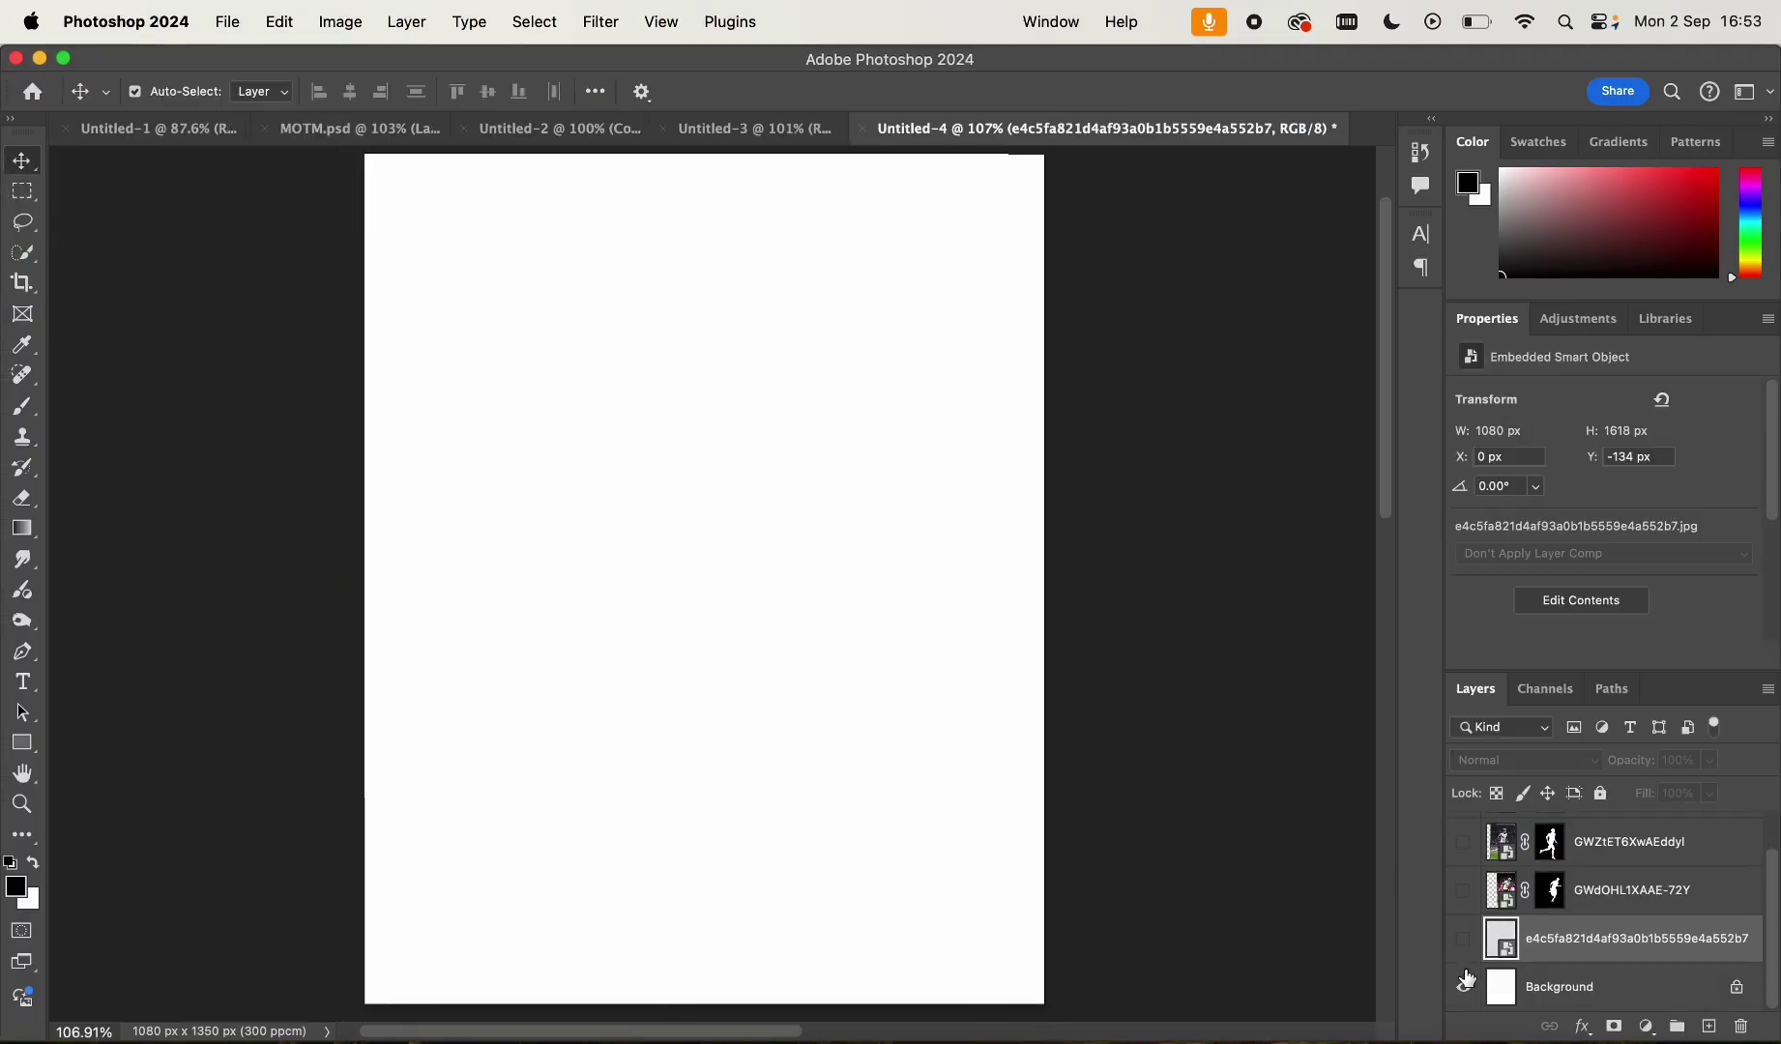
{"action": "left_click", "coordinate": [1463, 889]}
{"action": "left_click", "coordinate": [1463, 841]}
{"action": "scroll", "coordinate": [1547, 871], "scroll_direction": "up", "scroll_amount": 1}
{"action": "left_click", "coordinate": [1463, 837]}
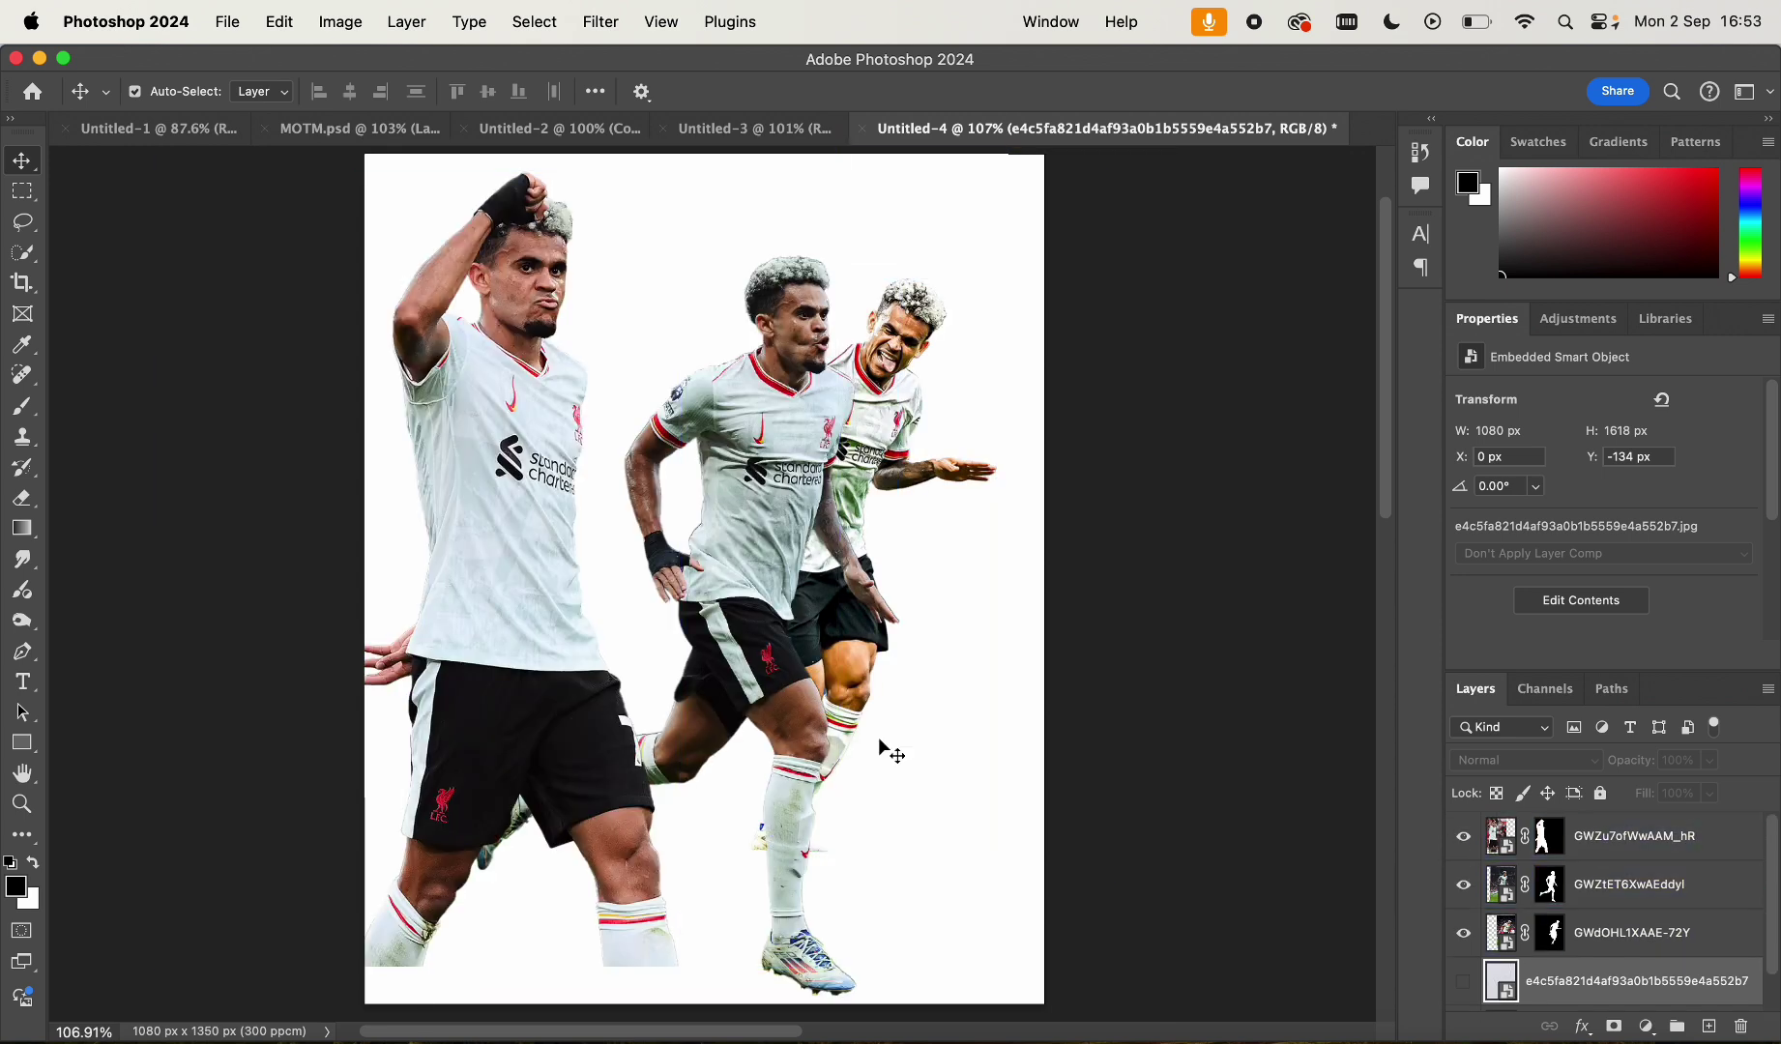
Delete the GWdOHL1XAAE-72Y player cutout from the composition
{"action": "left_click", "coordinate": [875, 454]}
{"action": "left_click_drag", "start_coordinate": [897, 425], "coordinate": [932, 397]}
{"action": "key", "text": "Delete"}
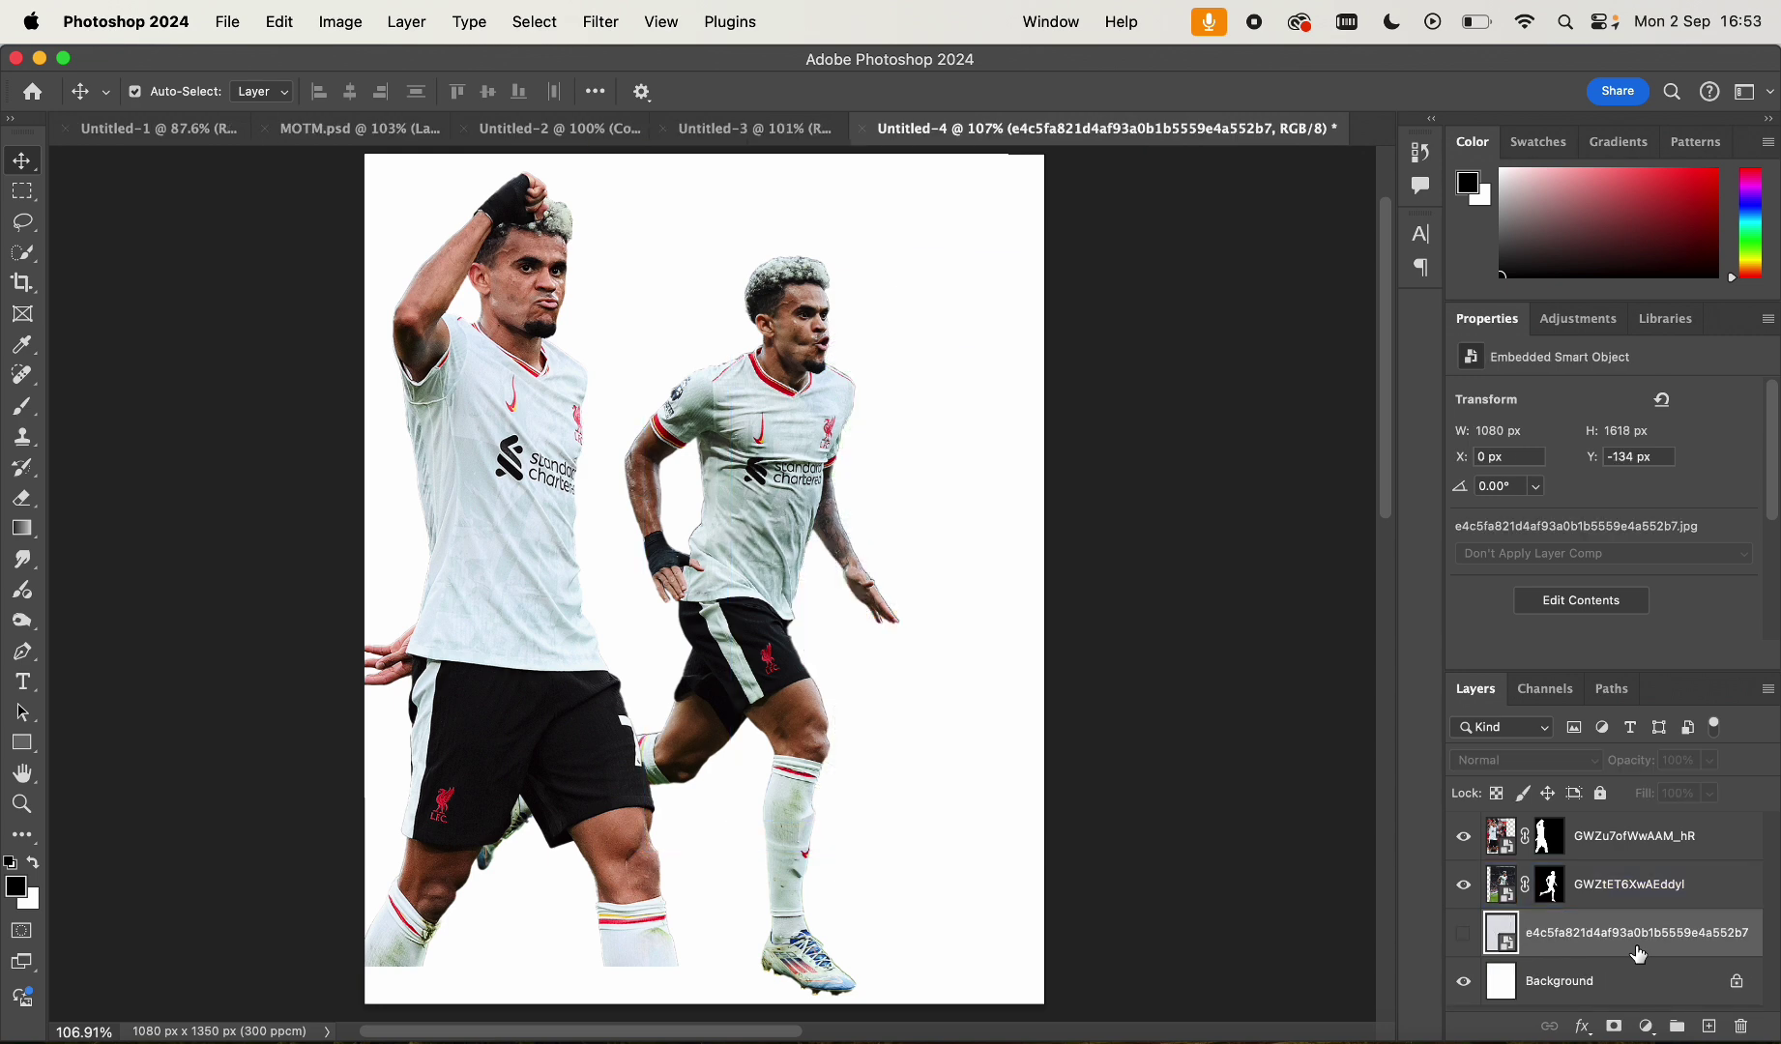
Shift the two remaining players right and slightly up, placing the GWZu7ofWwAAM_hR layer at about X -254, Y -98 px
{"action": "left_click_drag", "start_coordinate": [758, 478], "coordinate": [832, 465]}
{"action": "left_click_drag", "start_coordinate": [501, 463], "coordinate": [540, 453]}
{"action": "key", "text": "Return"}
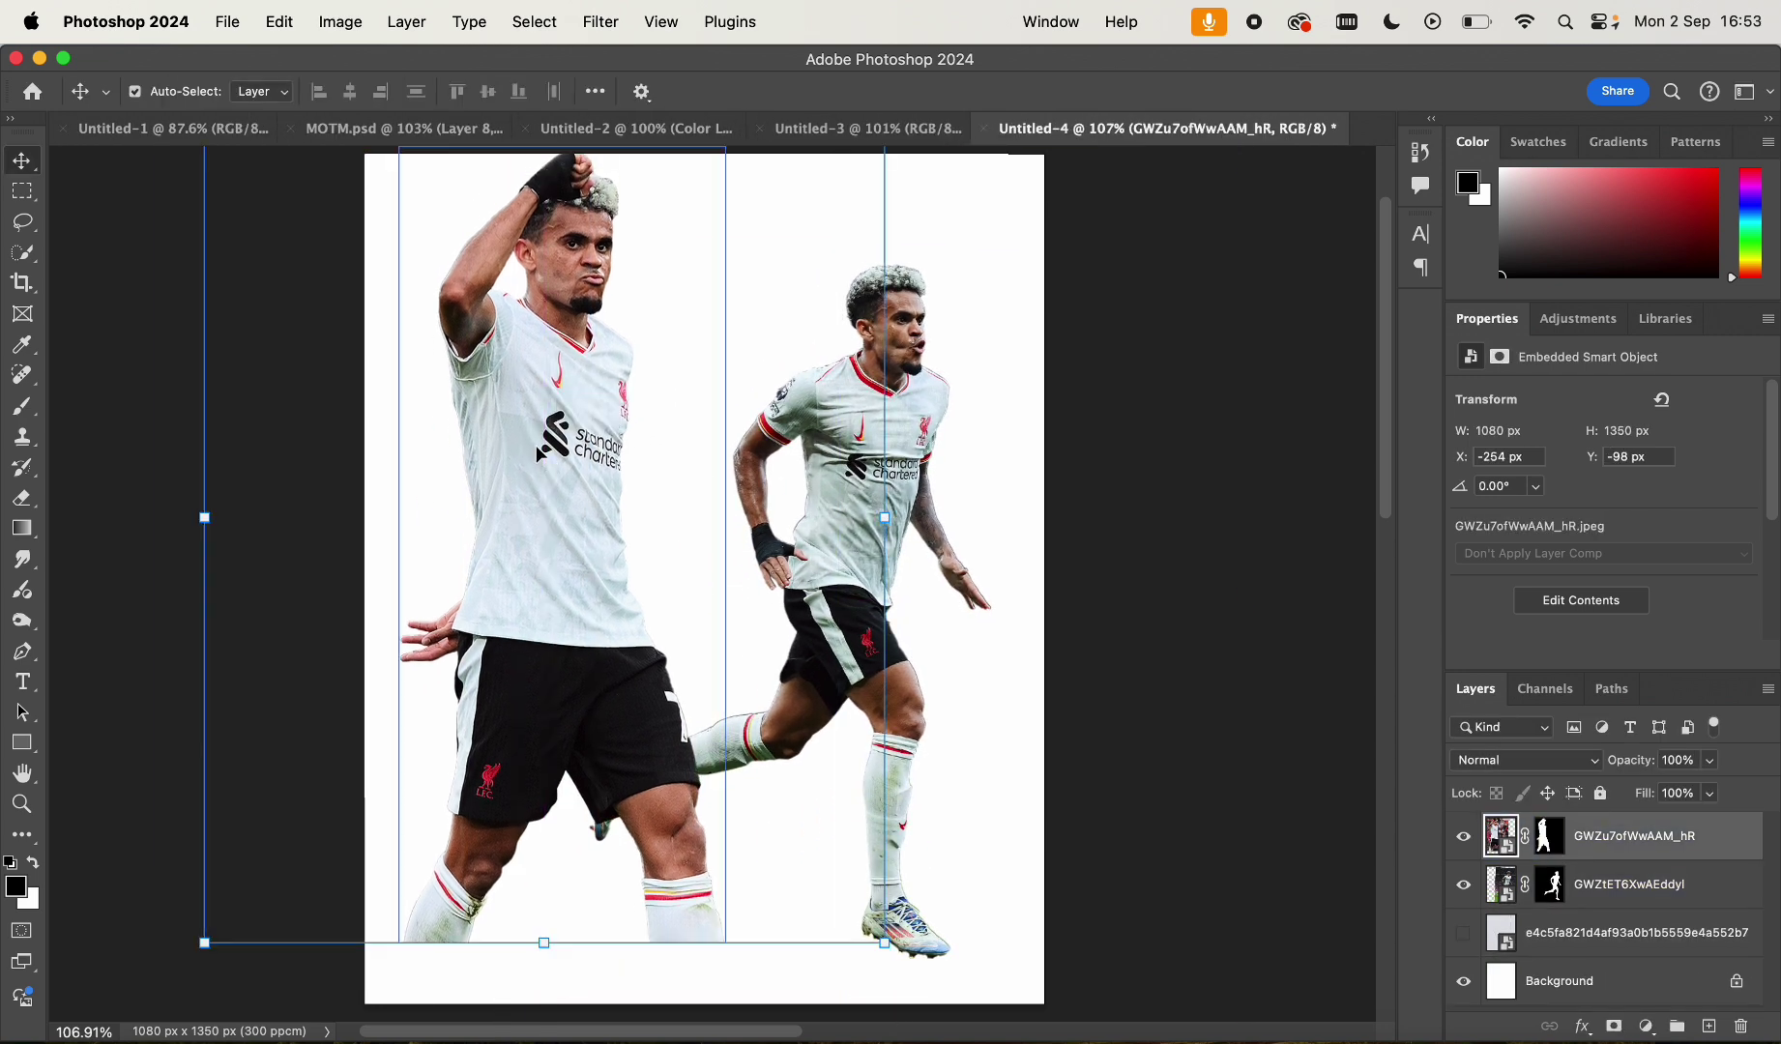
{"action": "left_click", "coordinate": [1177, 410]}
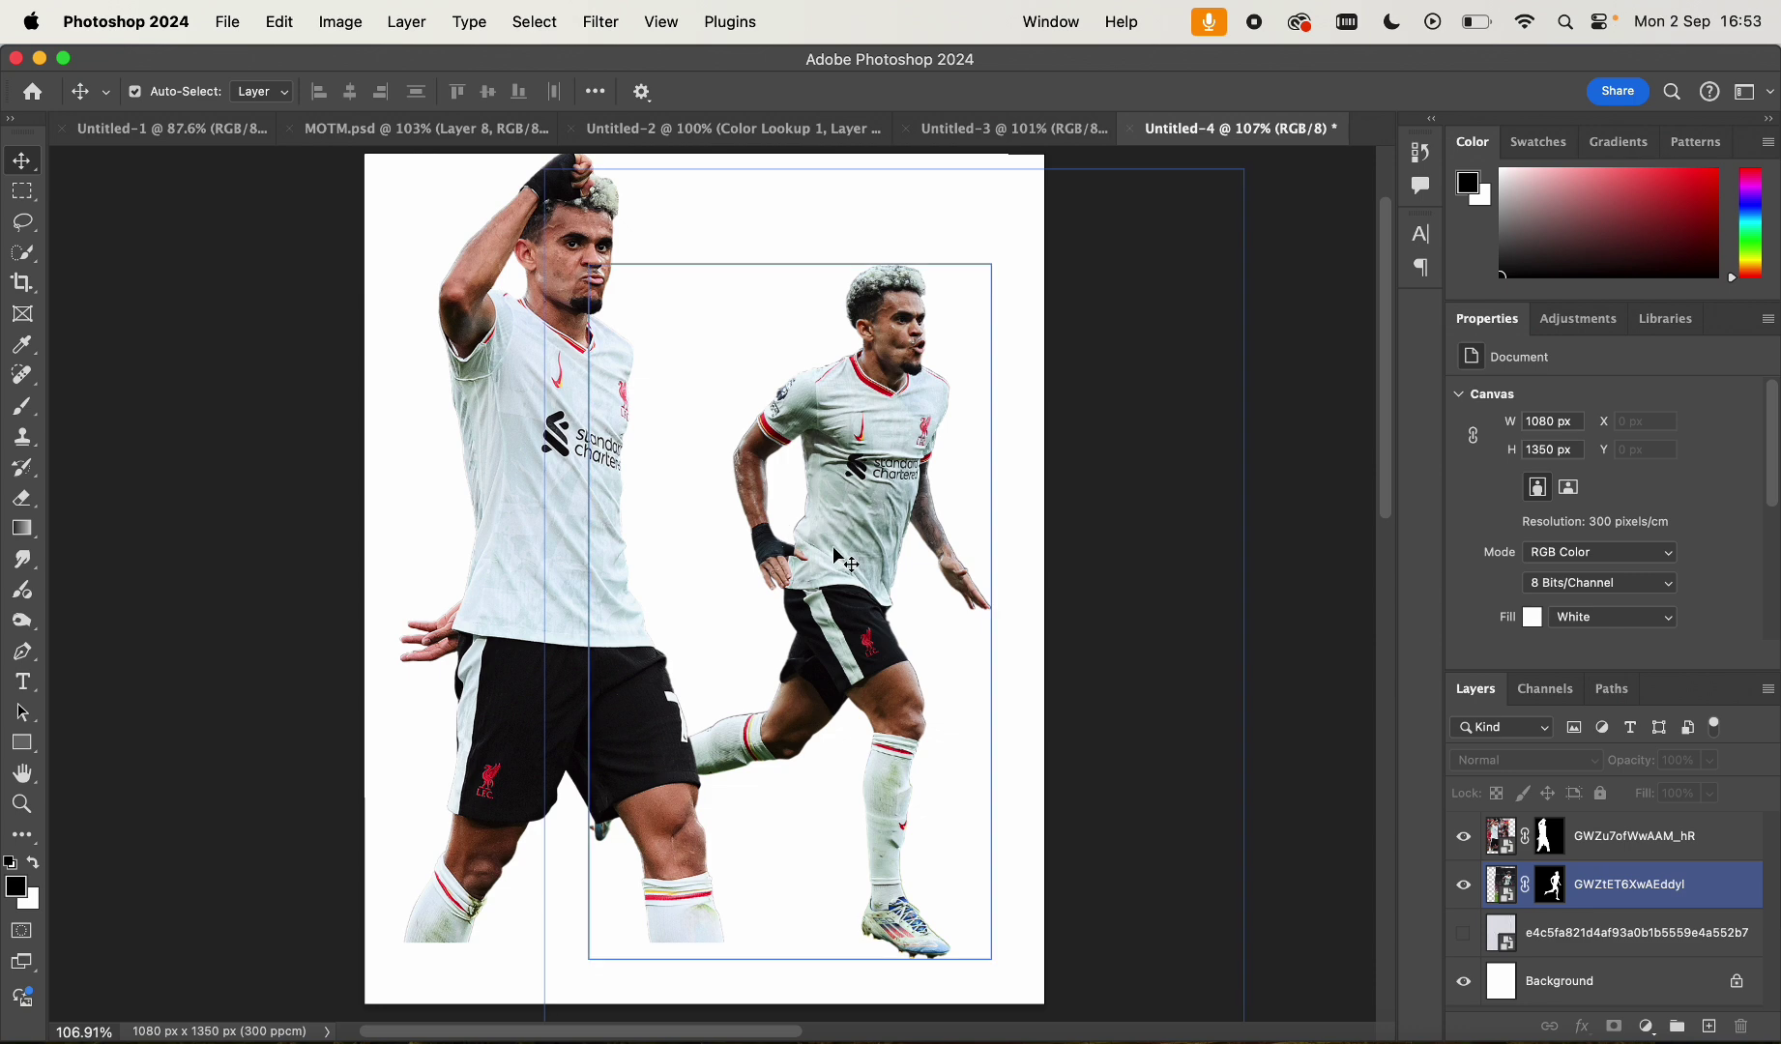
Add a Solid Color fill layer directly above the Background, using pale blue dde9f5 sampled from the larger player's shirt
{"action": "left_click", "coordinate": [1634, 953]}
{"action": "left_click", "coordinate": [1620, 983]}
{"action": "left_click", "coordinate": [1645, 1025]}
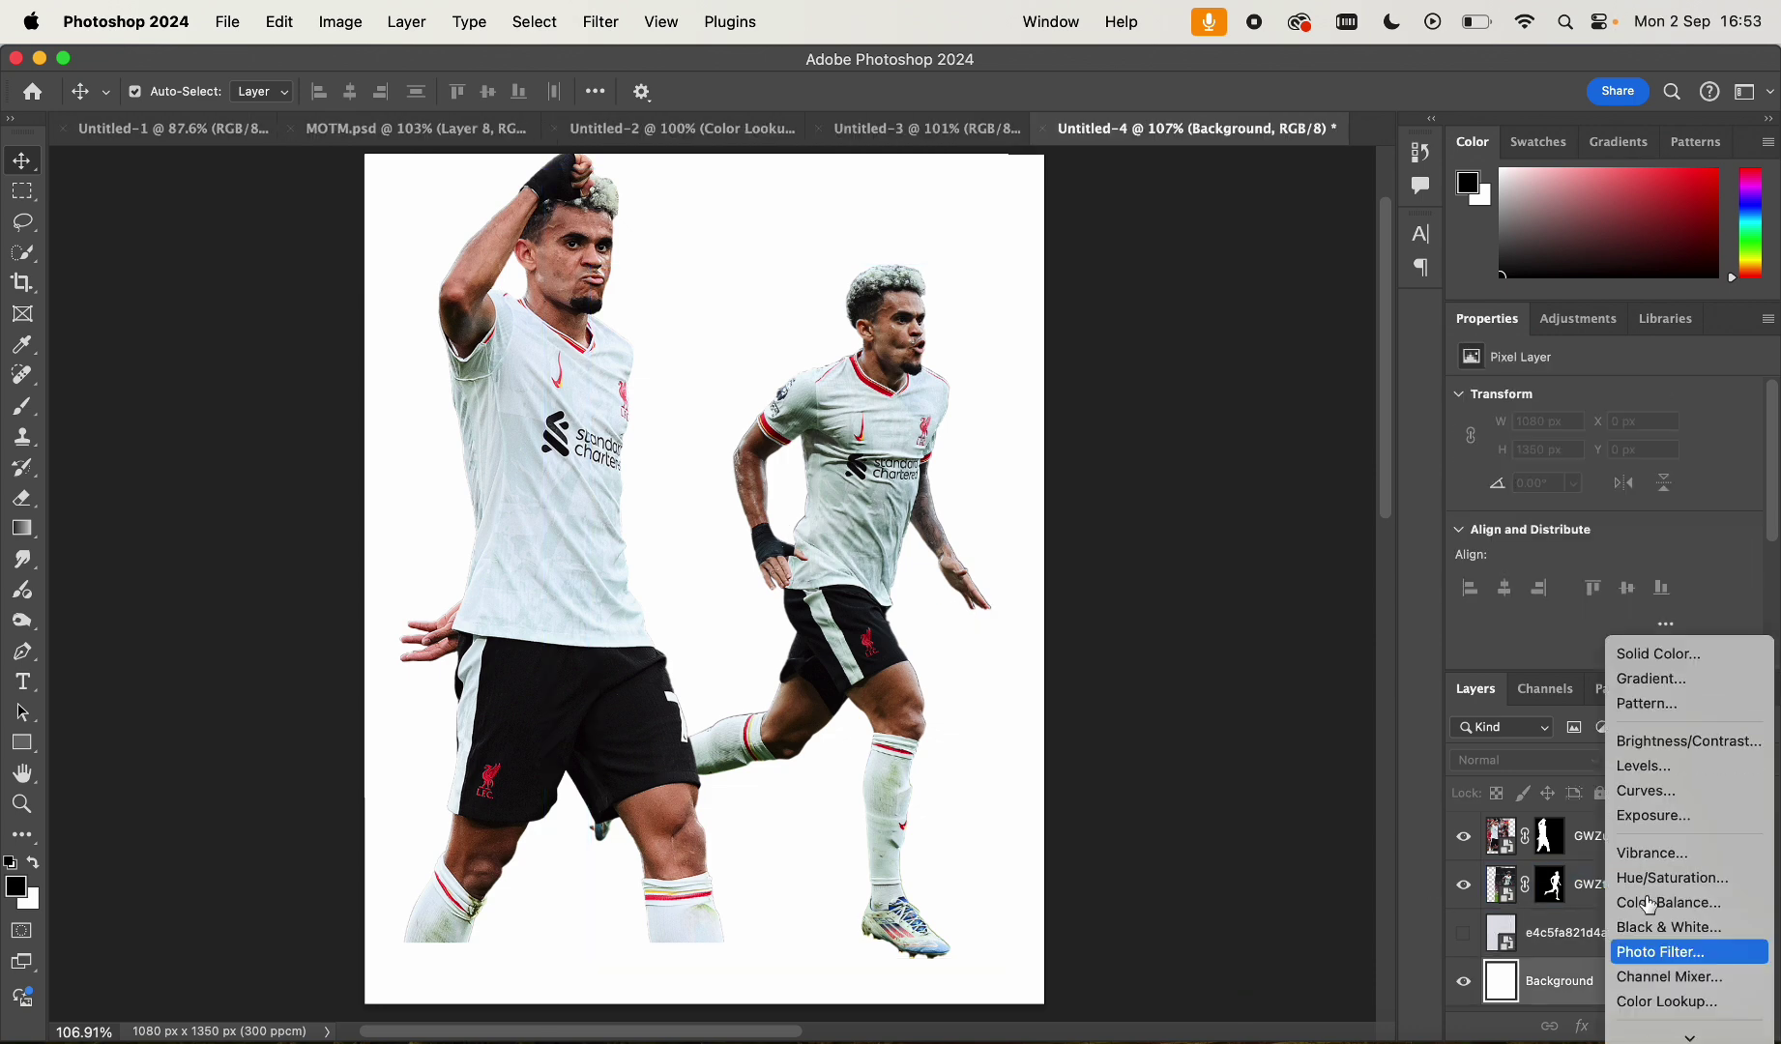
{"action": "left_click", "coordinate": [1635, 655]}
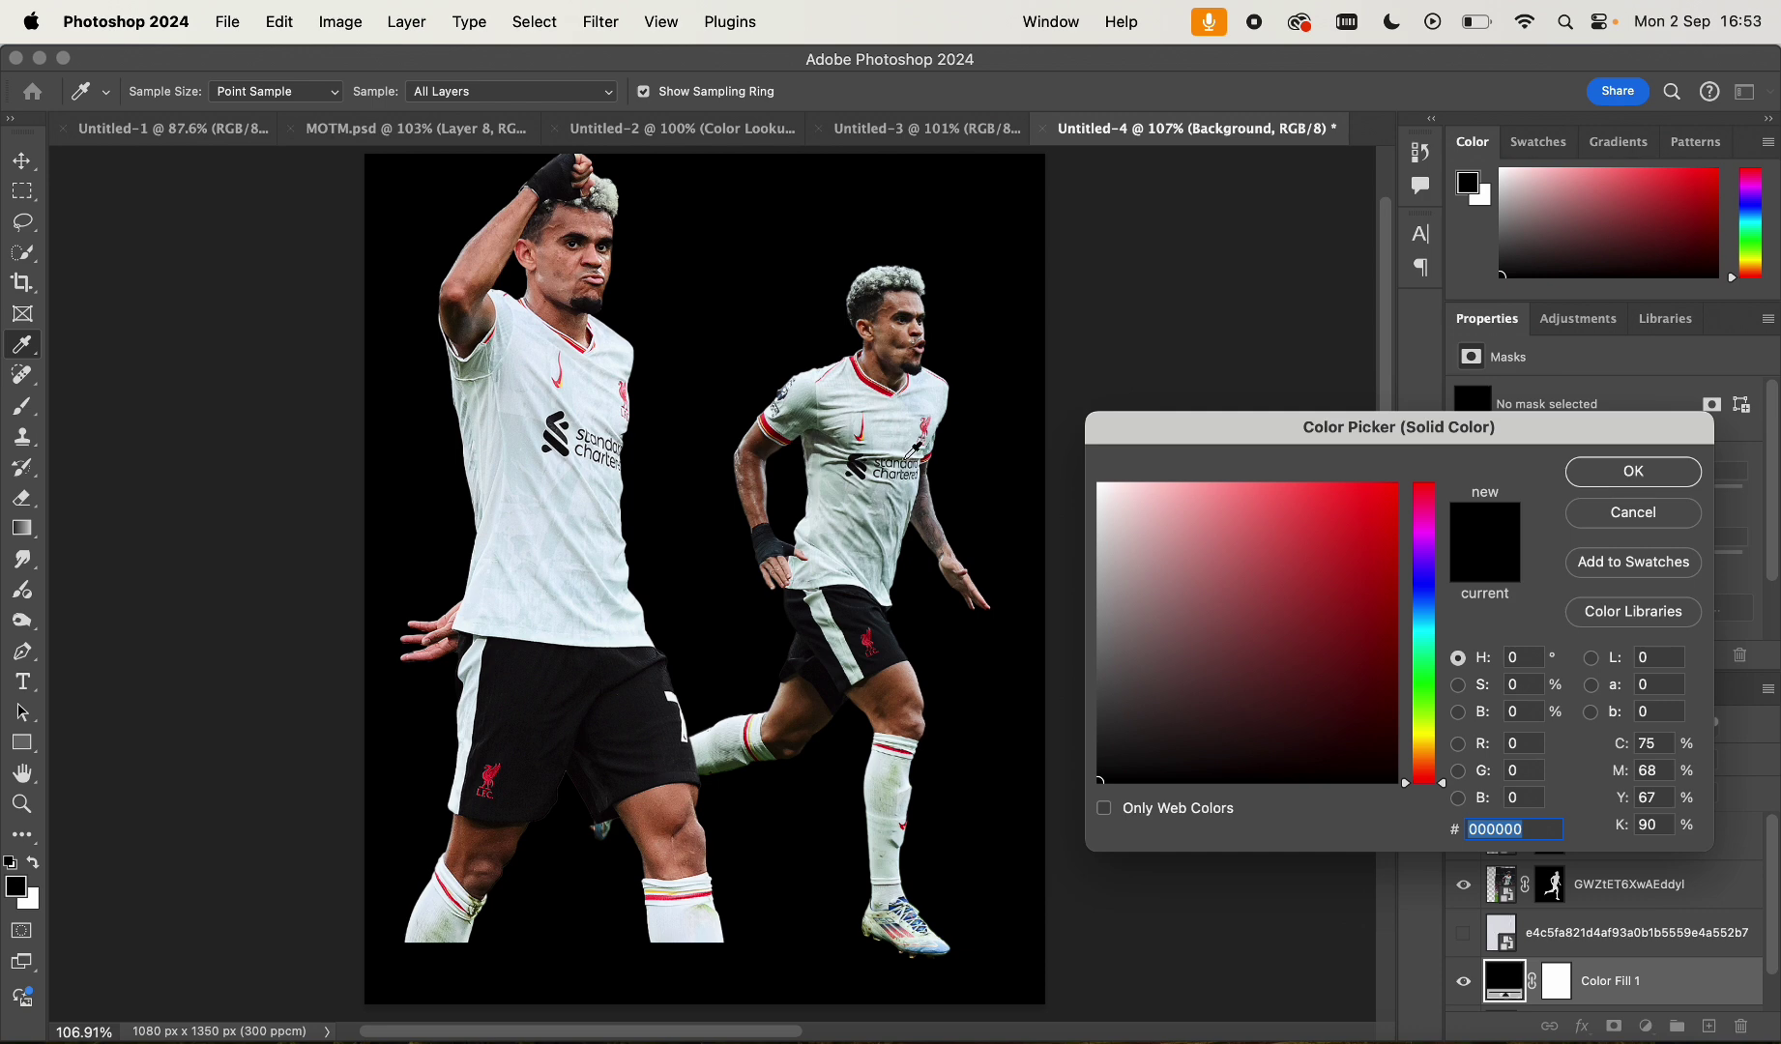
{"action": "left_click", "coordinate": [836, 493]}
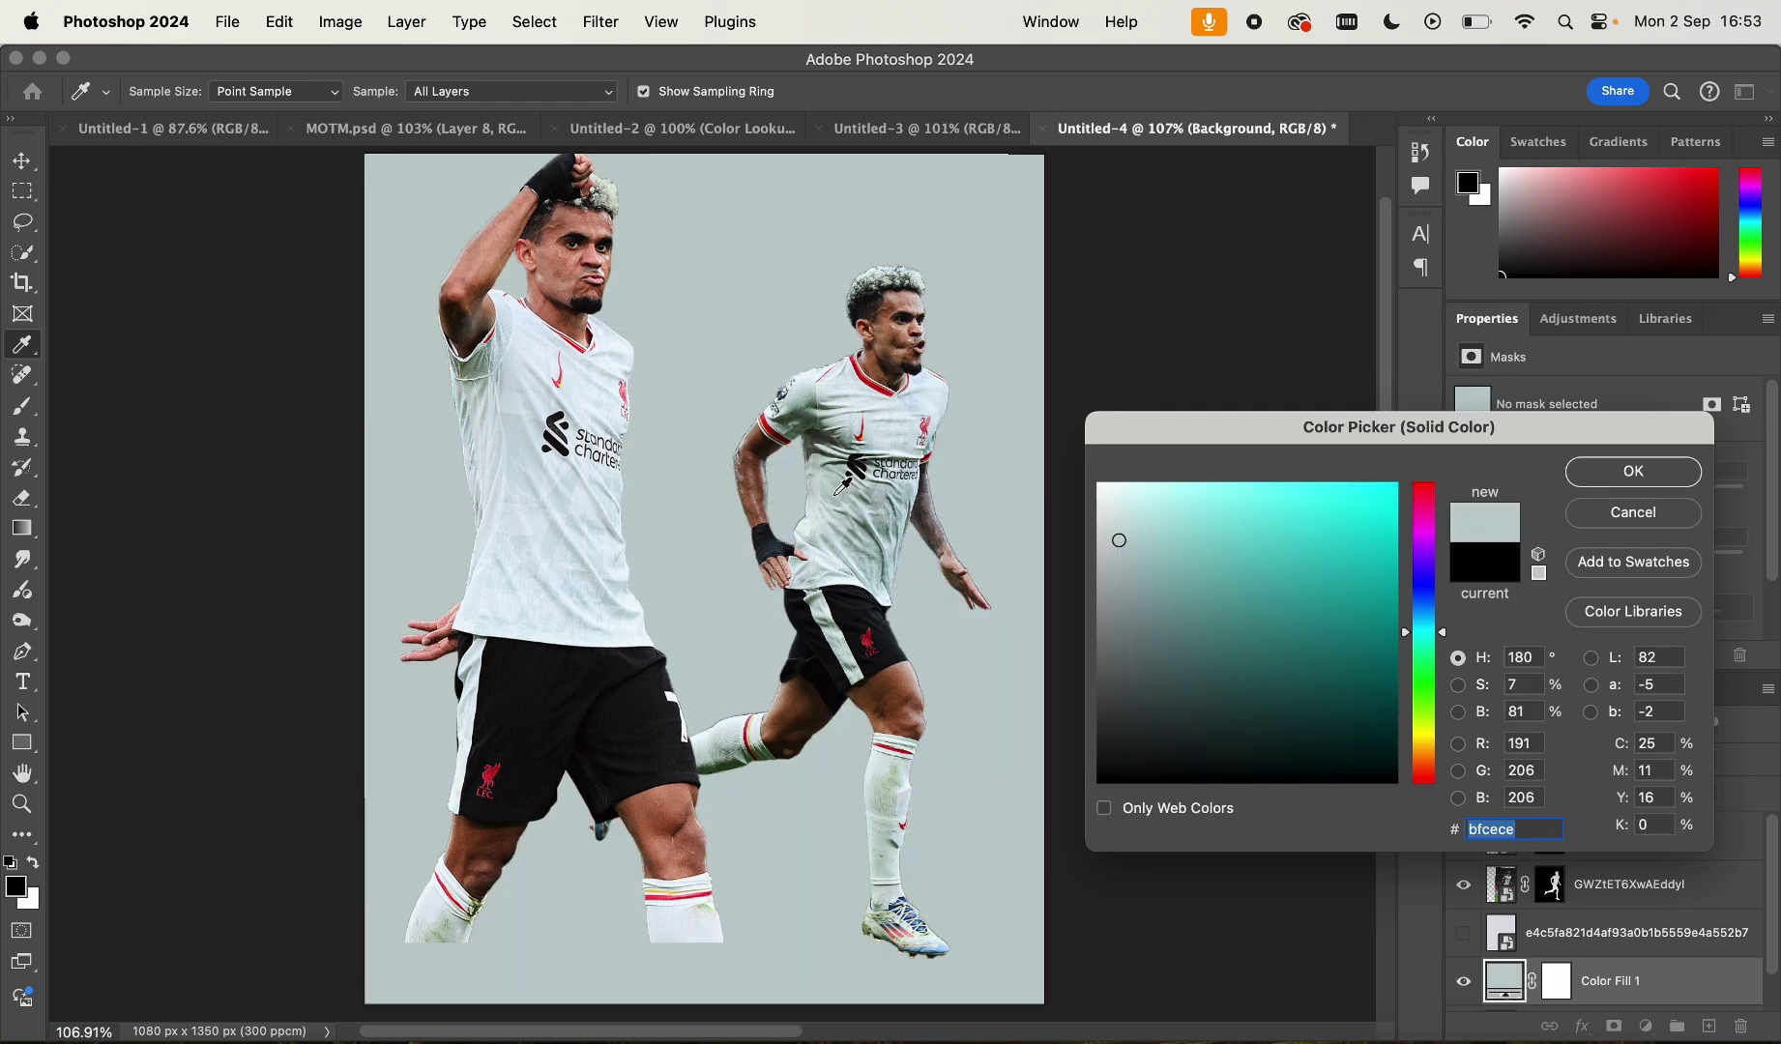
{"action": "left_click", "coordinate": [556, 502]}
{"action": "left_click", "coordinate": [551, 509]}
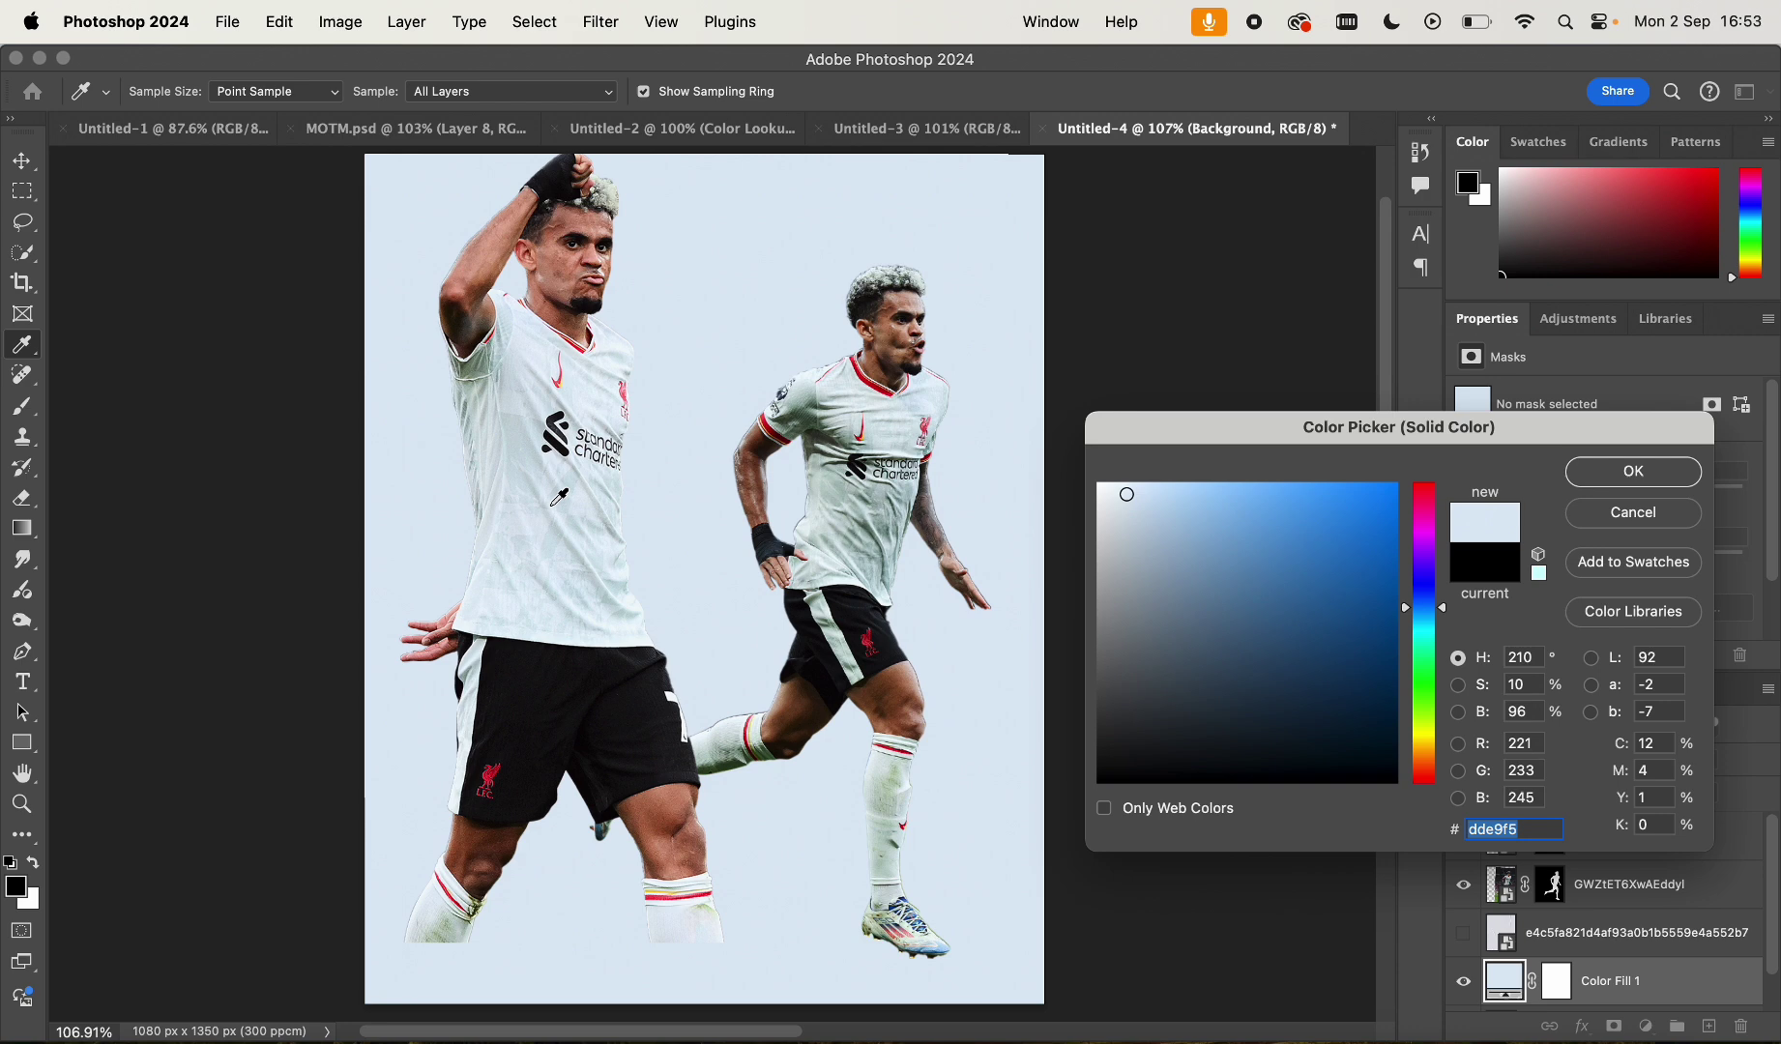
{"action": "left_click", "coordinate": [1591, 474]}
{"action": "key", "text": "v"}
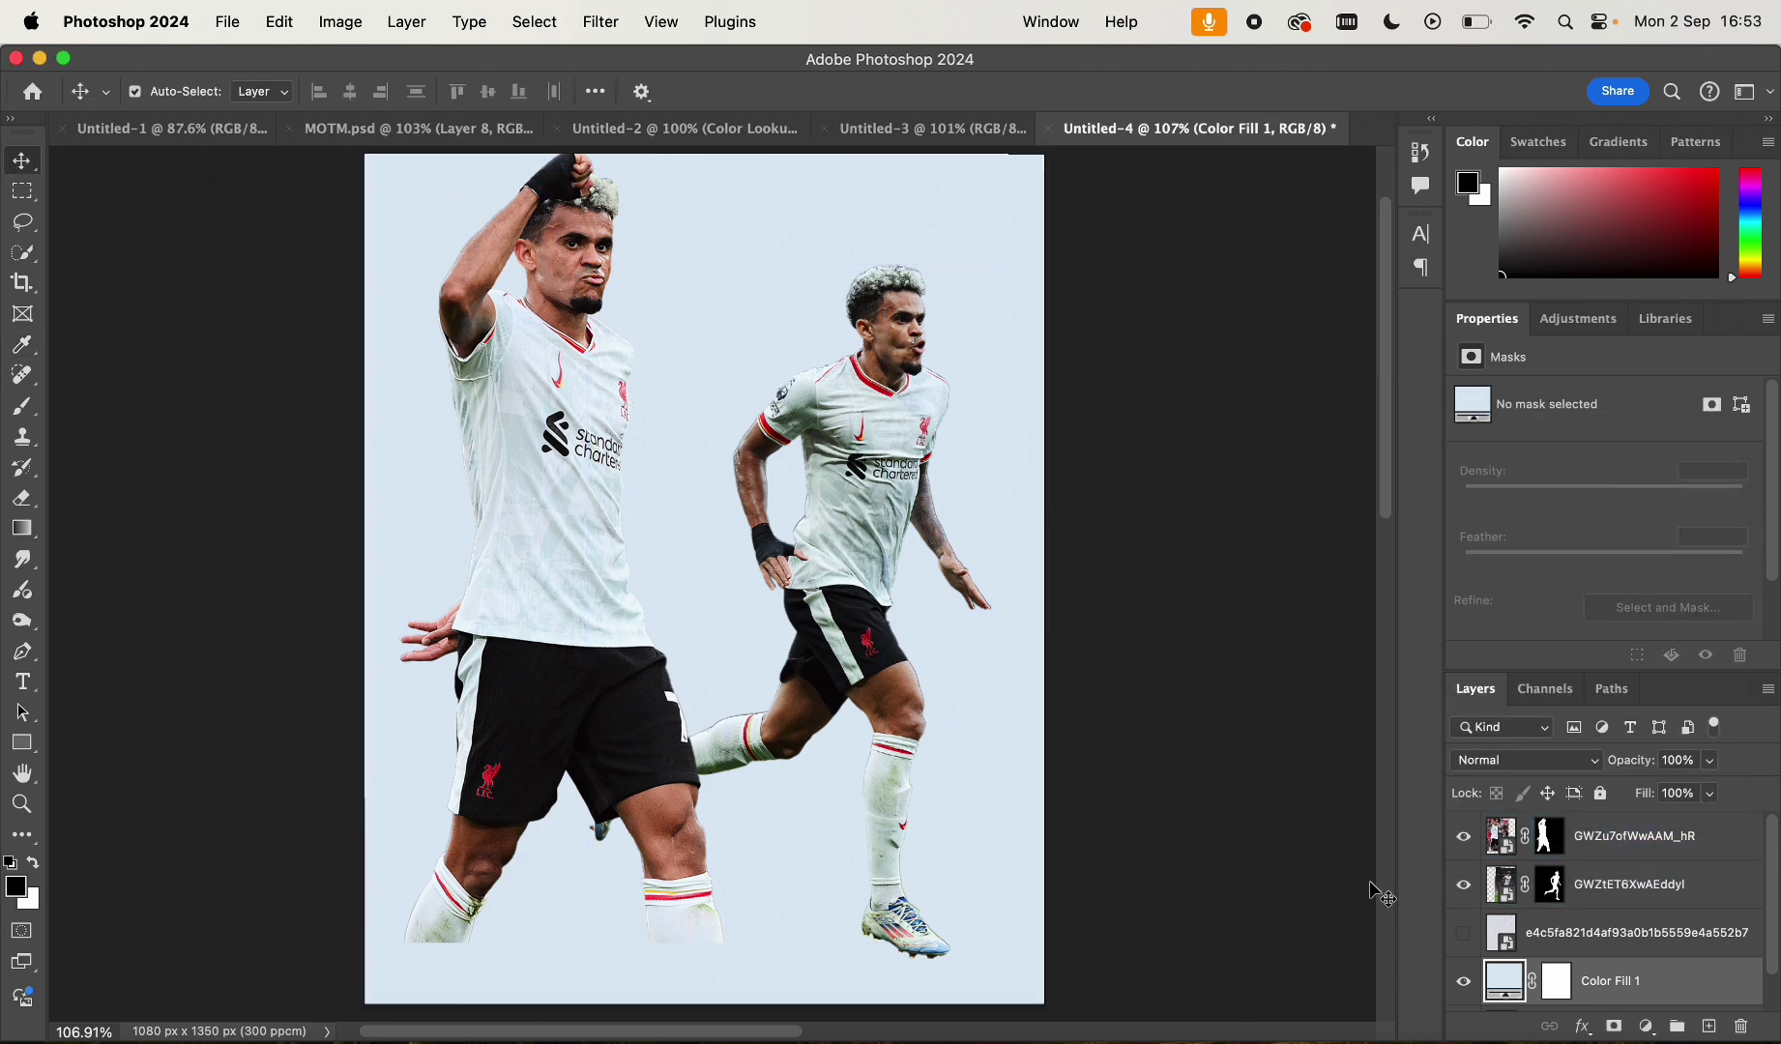
Show the paper texture layer and set its opacity to 50%
{"action": "scroll", "coordinate": [1496, 1014], "scroll_direction": "down", "scroll_amount": 2}
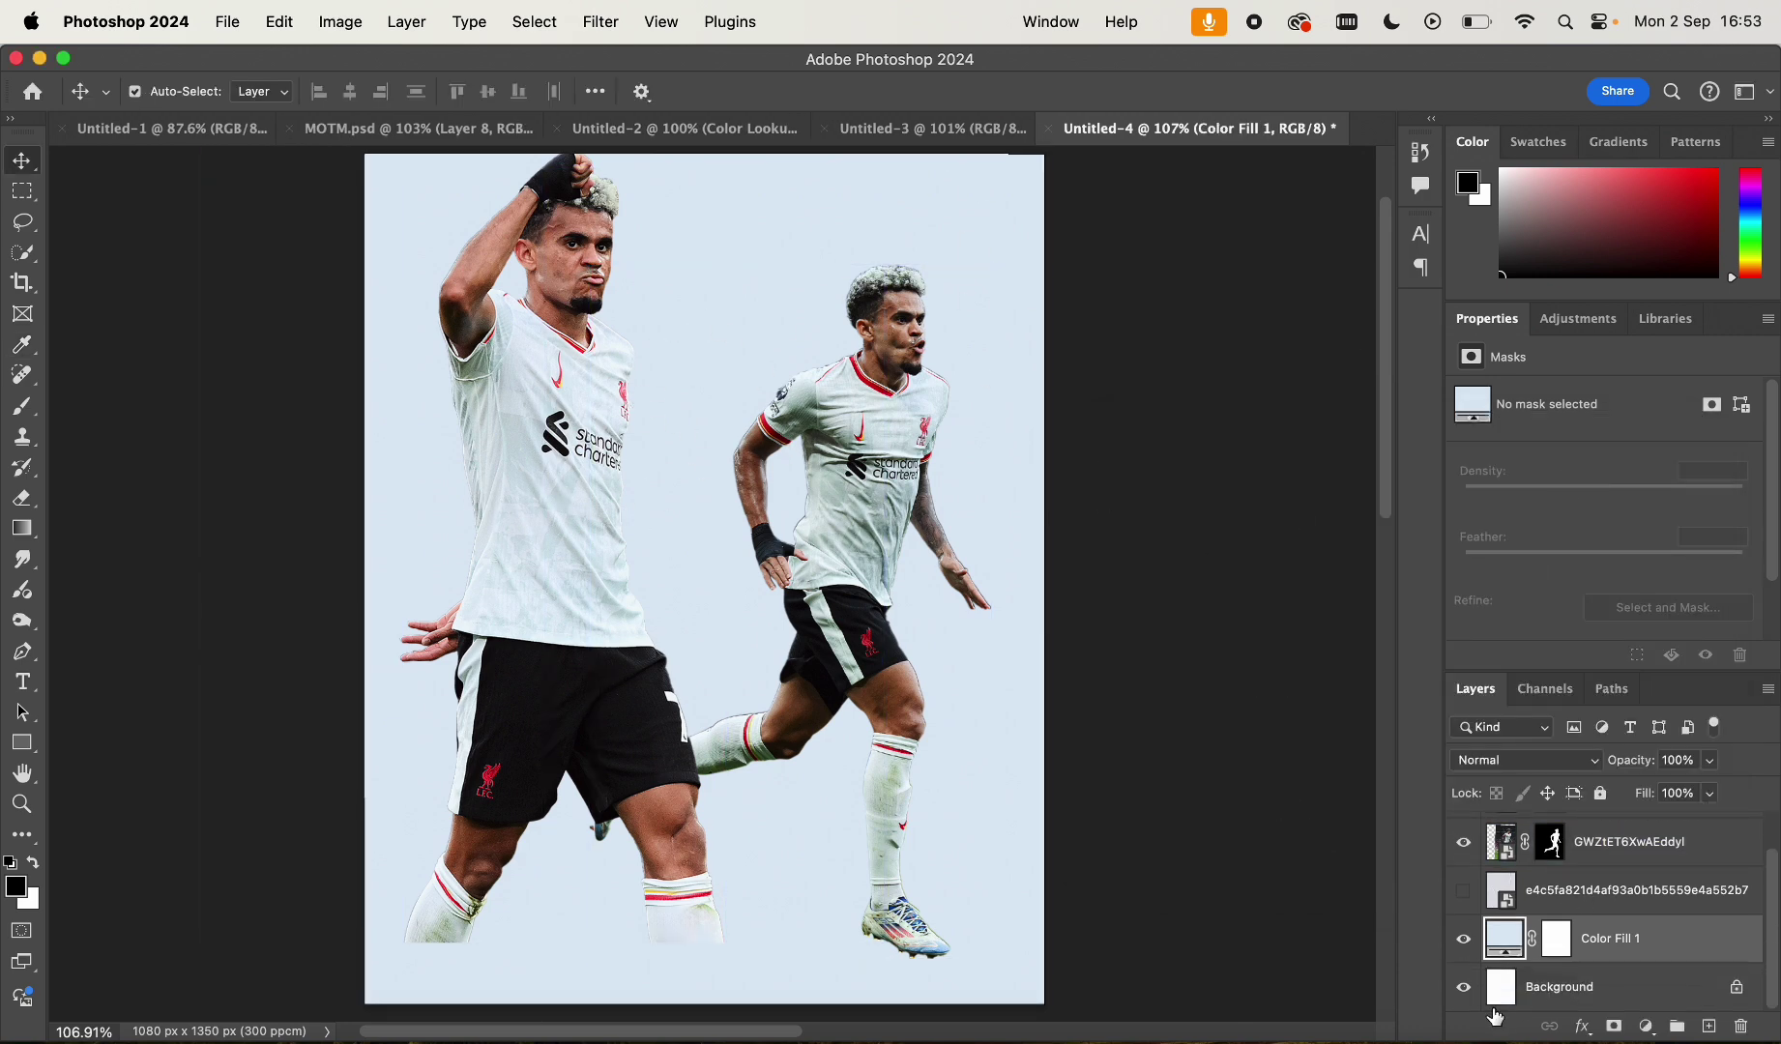
{"action": "left_click", "coordinate": [1464, 890]}
{"action": "left_click", "coordinate": [1693, 899]}
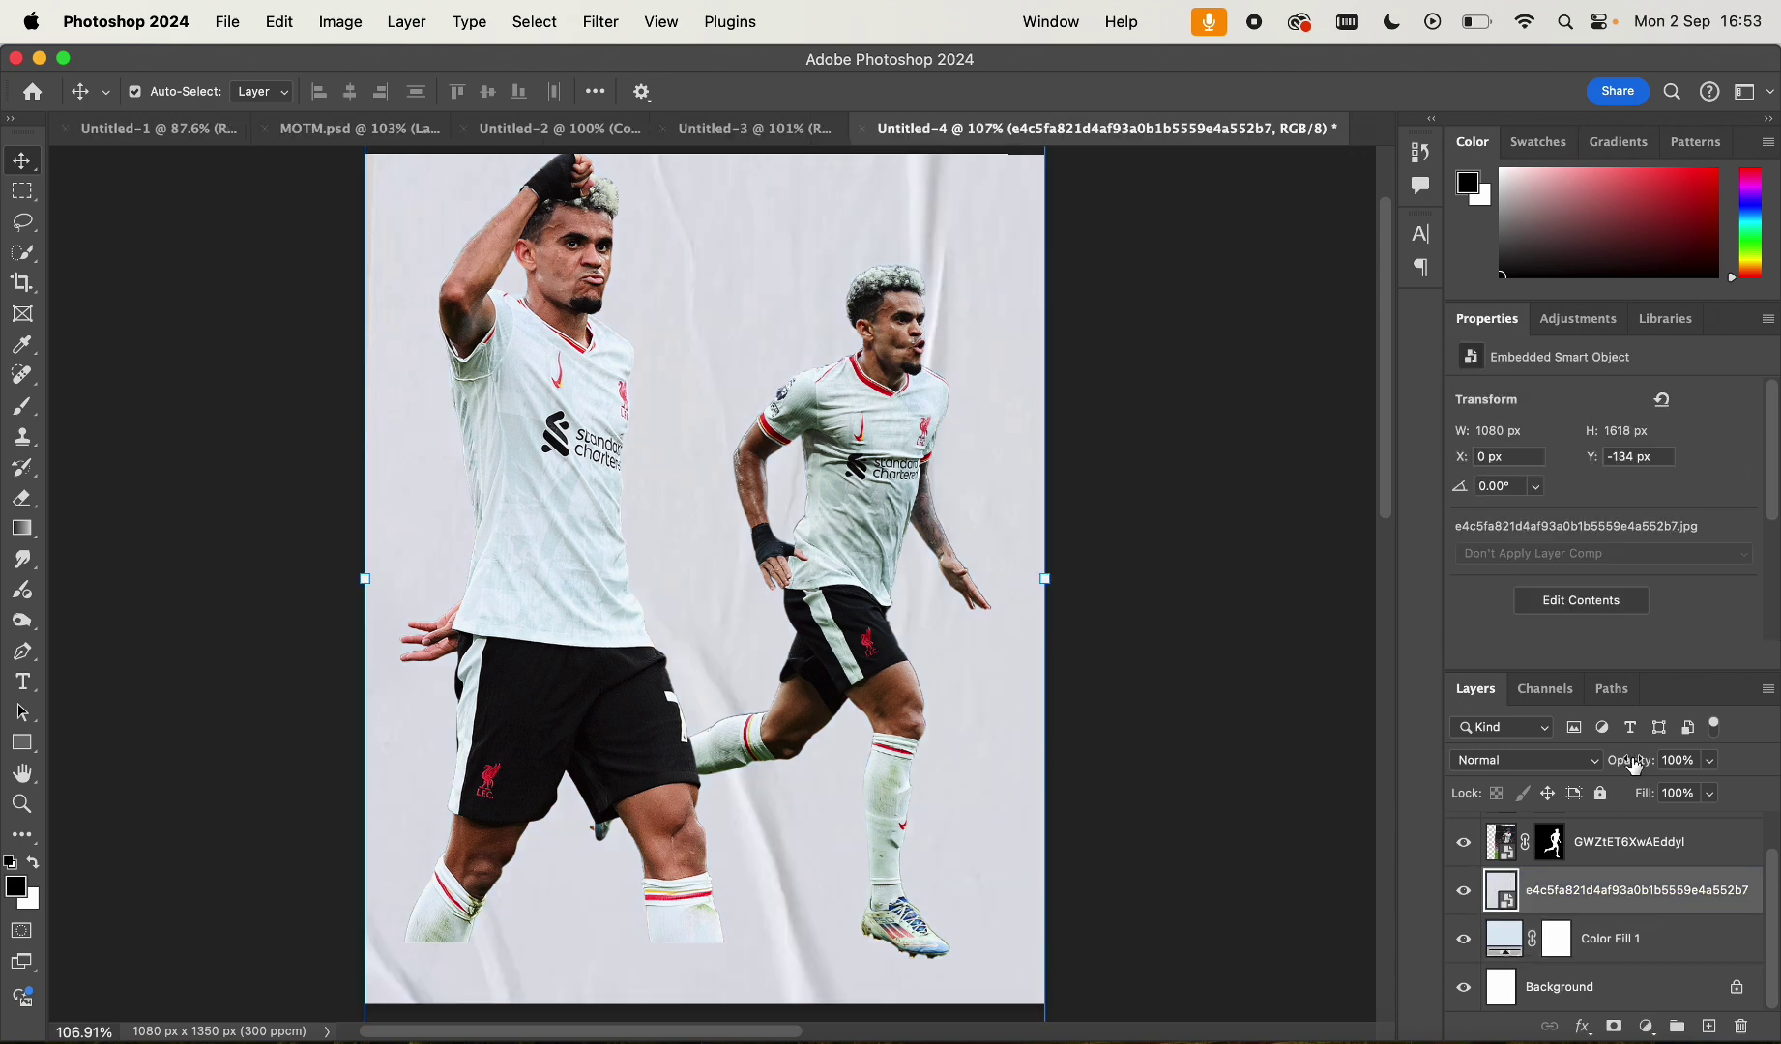
{"action": "type", "text": "50"}
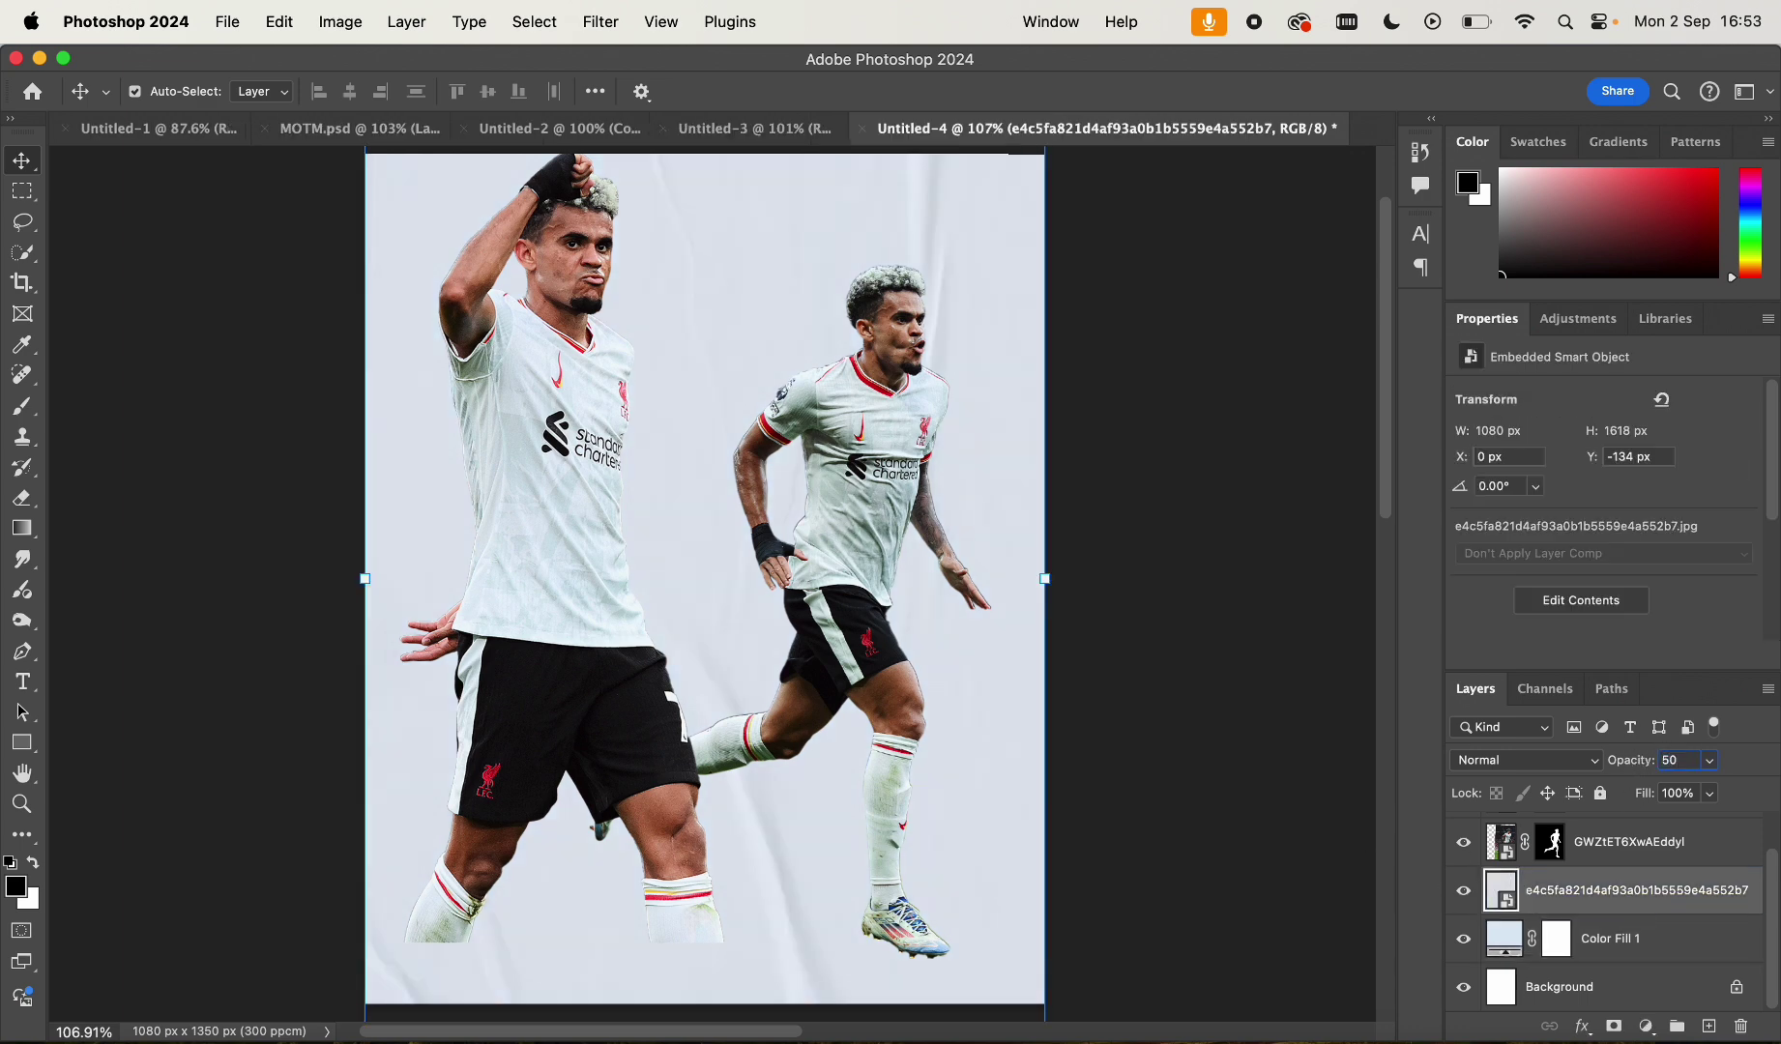
{"action": "left_click", "coordinate": [1177, 356]}
Scale the GWZu7ofWwAAM_hR player up to about 118% and position it toward the poster's left side
{"action": "scroll", "coordinate": [1176, 356], "scroll_direction": "down", "scroll_amount": 5}
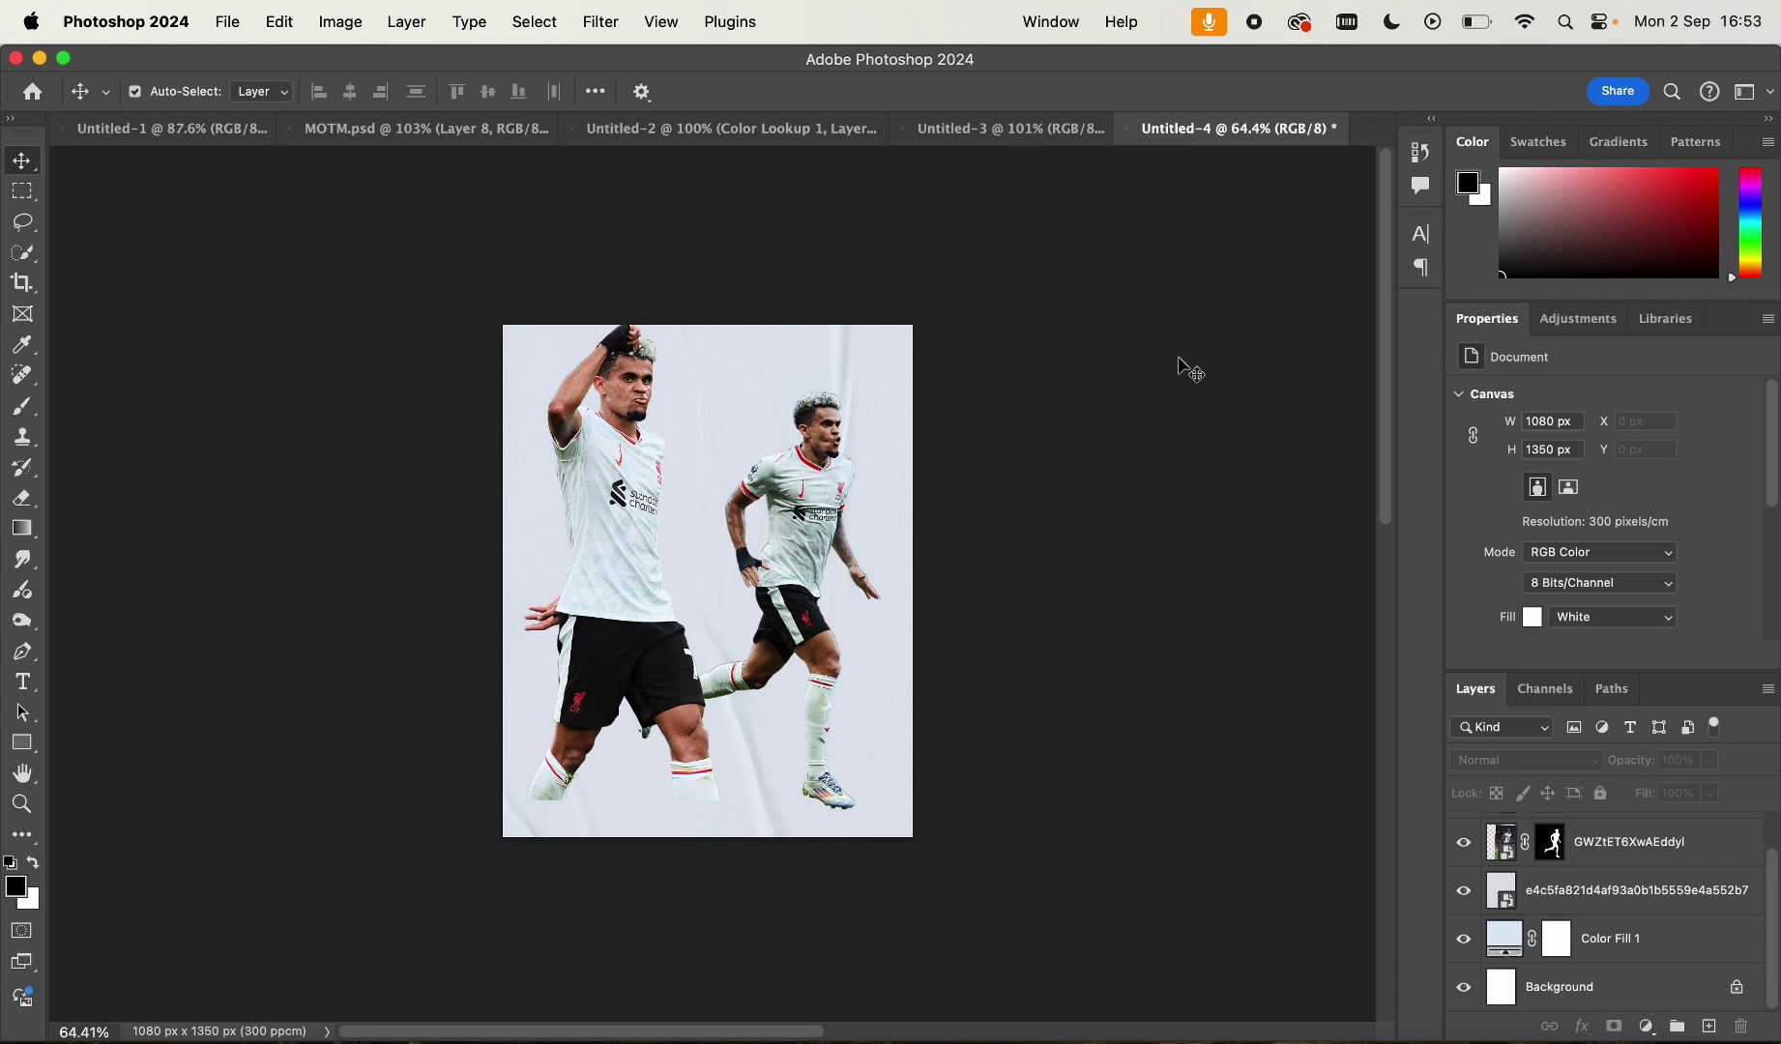
{"action": "scroll", "coordinate": [1177, 356], "scroll_direction": "up", "scroll_amount": 3}
{"action": "left_click_drag", "start_coordinate": [444, 579], "coordinate": [445, 610]}
{"action": "key", "text": "ctrl+t"}
{"action": "left_click_drag", "start_coordinate": [847, 564], "coordinate": [945, 559]}
{"action": "left_click_drag", "start_coordinate": [759, 495], "coordinate": [707, 542]}
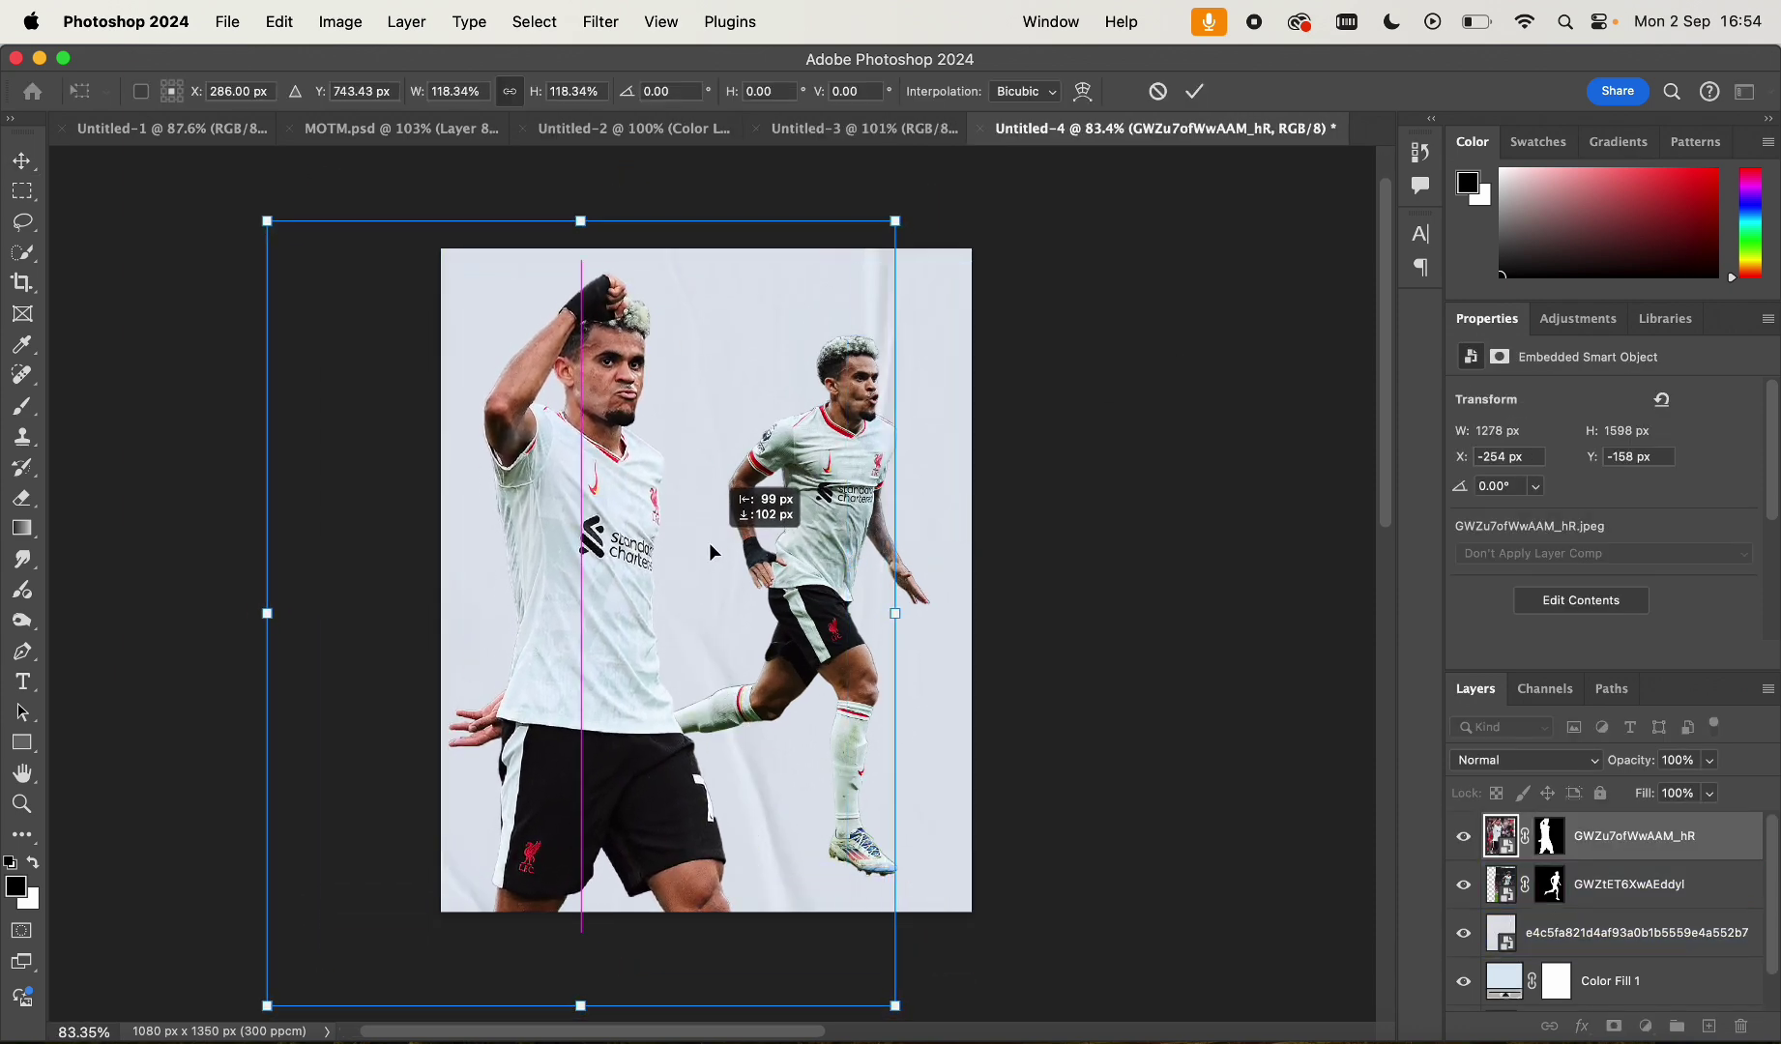
{"action": "key", "text": "Return"}
{"action": "left_click", "coordinate": [1026, 543]}
Move the GWZtET6XwAEddyl running player closer to the large player and scale it down slightly to about 1087 x 1339 px
{"action": "scroll", "coordinate": [1027, 542], "scroll_direction": "up", "scroll_amount": 5}
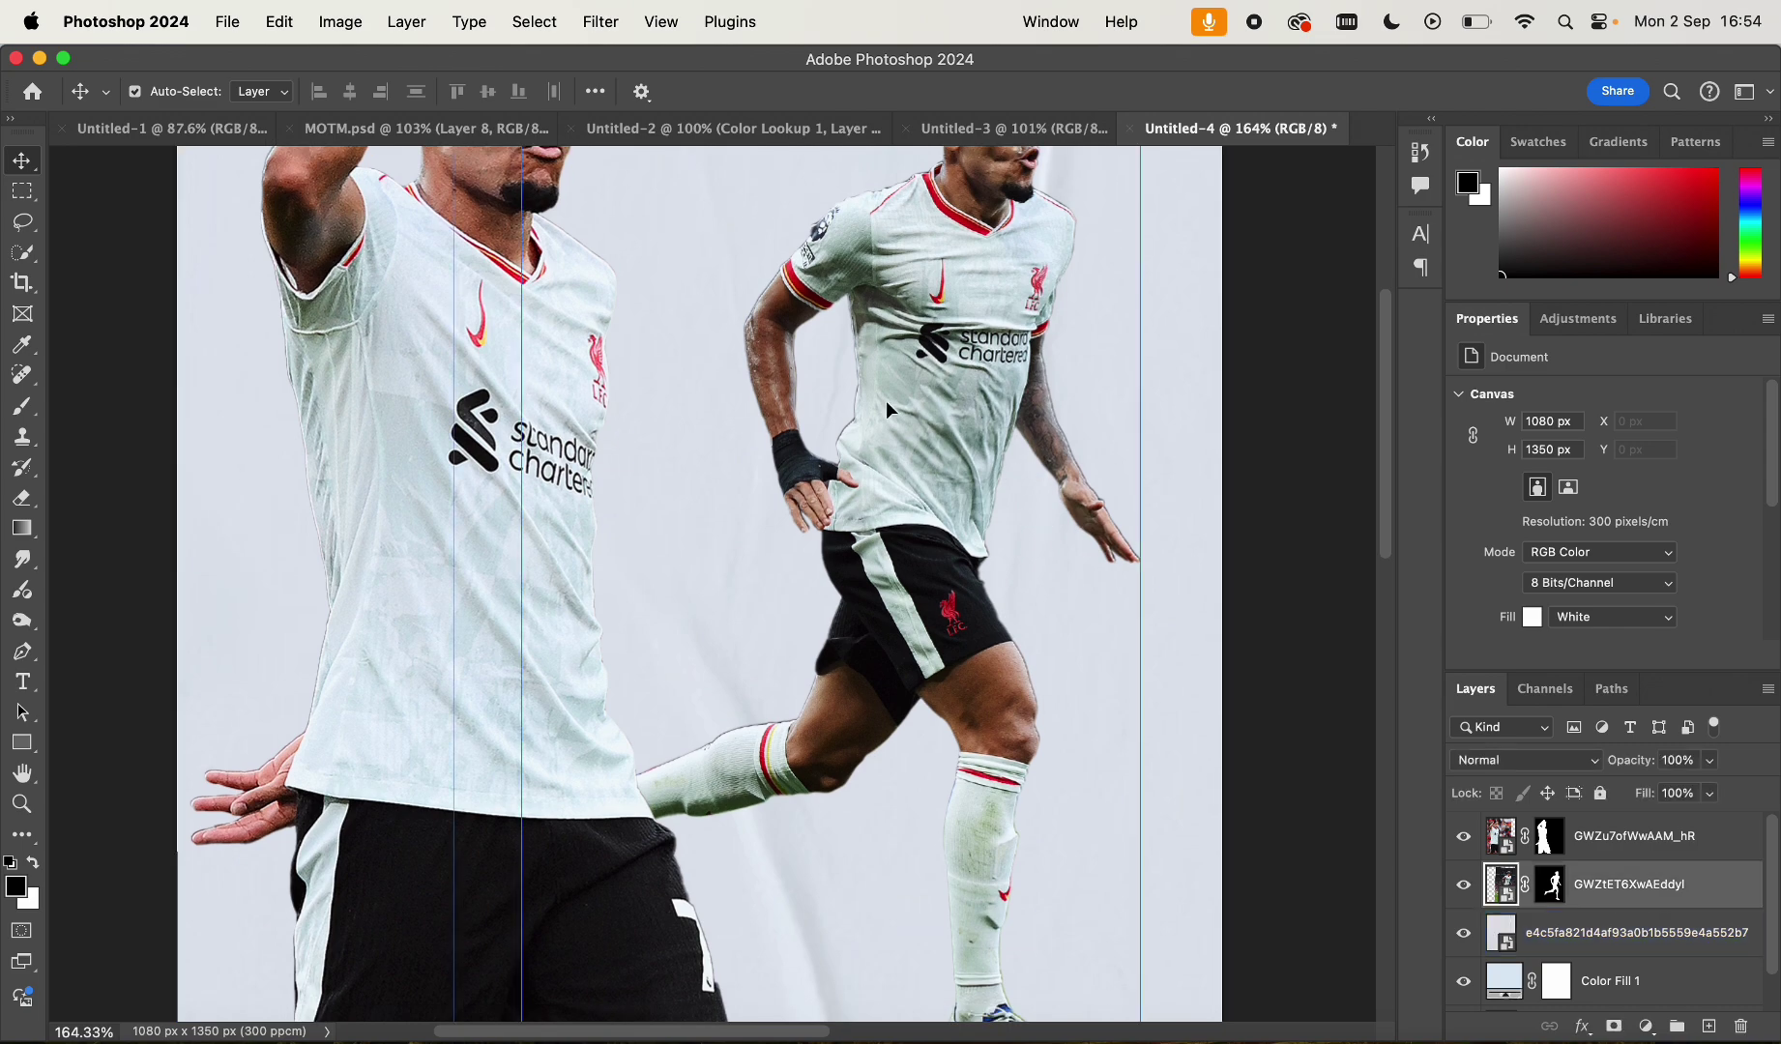
{"action": "scroll", "coordinate": [887, 401], "scroll_direction": "right", "scroll_amount": 2}
{"action": "left_click_drag", "start_coordinate": [802, 464], "coordinate": [832, 442]}
{"action": "key", "text": "cmd+0"}
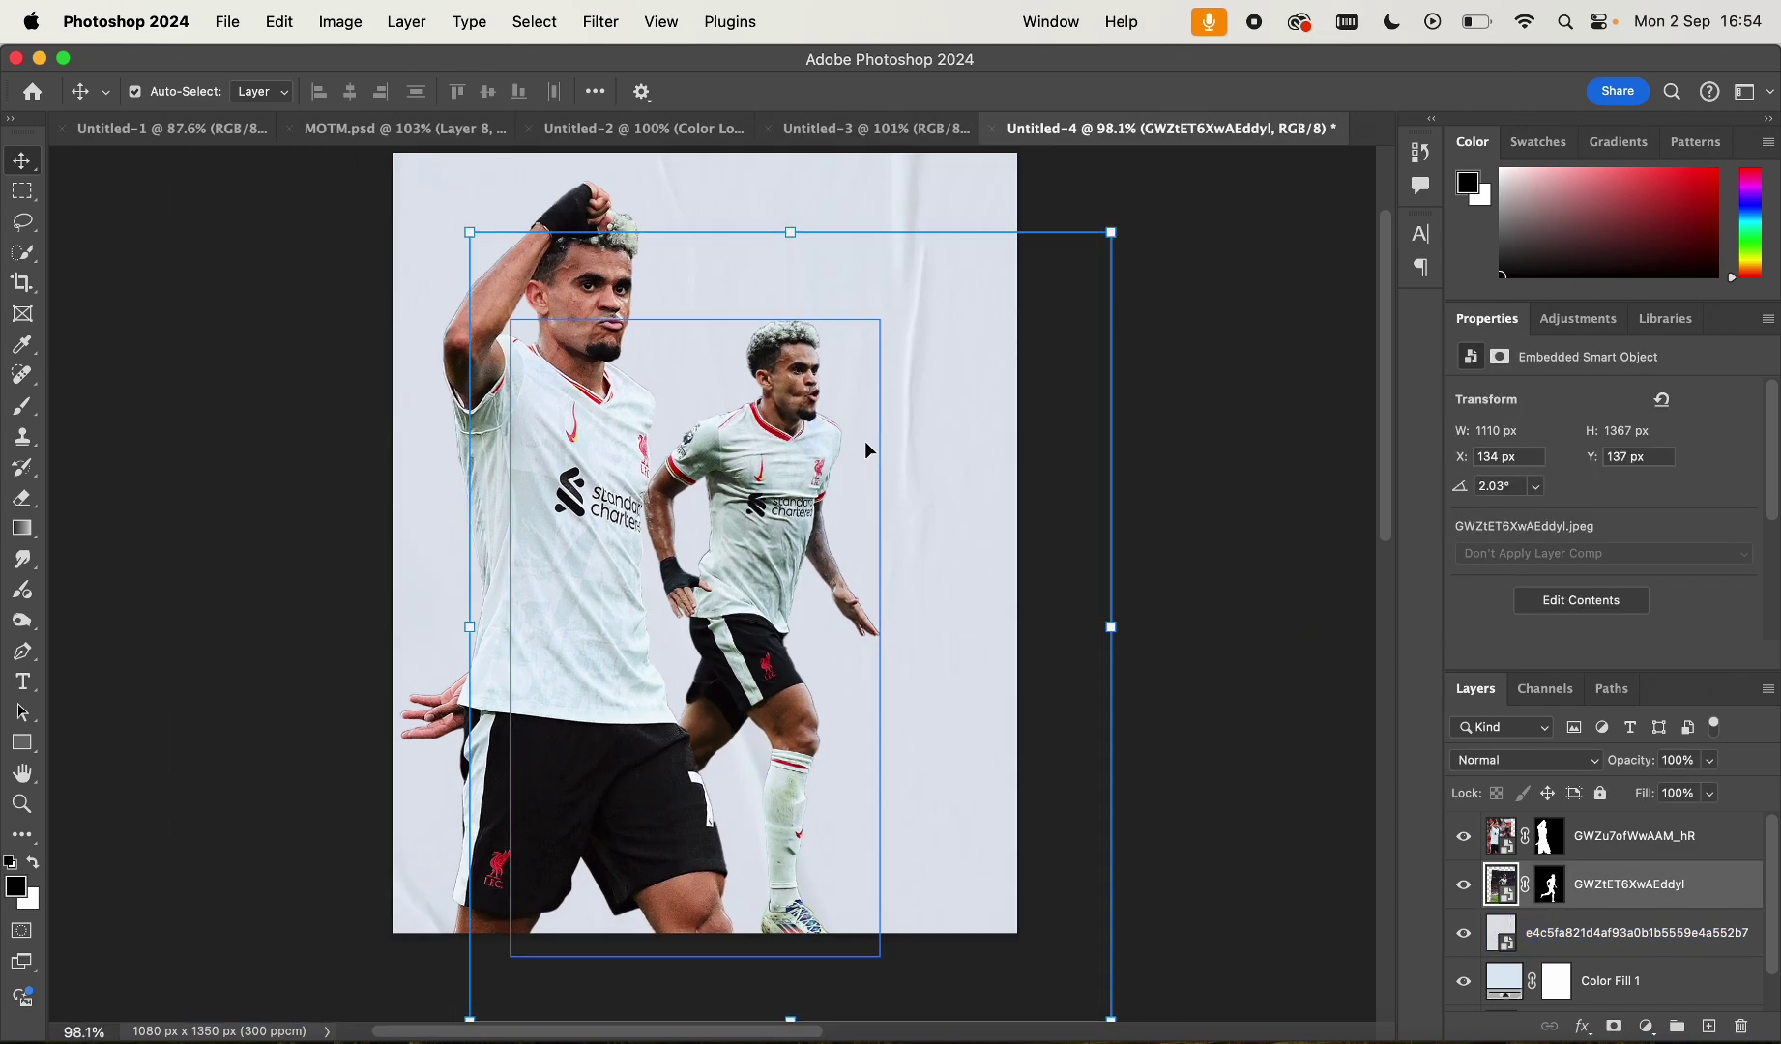
{"action": "left_click_drag", "start_coordinate": [1111, 628], "coordinate": [1098, 628]}
{"action": "key", "text": "Return"}
Reorder GWZtET6XwAEddyl above GWZu7ofWwAAM_hR and move the running player left to overlap the larger player
{"action": "left_click_drag", "start_coordinate": [1643, 884], "coordinate": [1710, 813]}
{"action": "scroll", "coordinate": [783, 532], "scroll_direction": "up", "scroll_amount": 2}
{"action": "left_click_drag", "start_coordinate": [783, 527], "coordinate": [737, 491]}
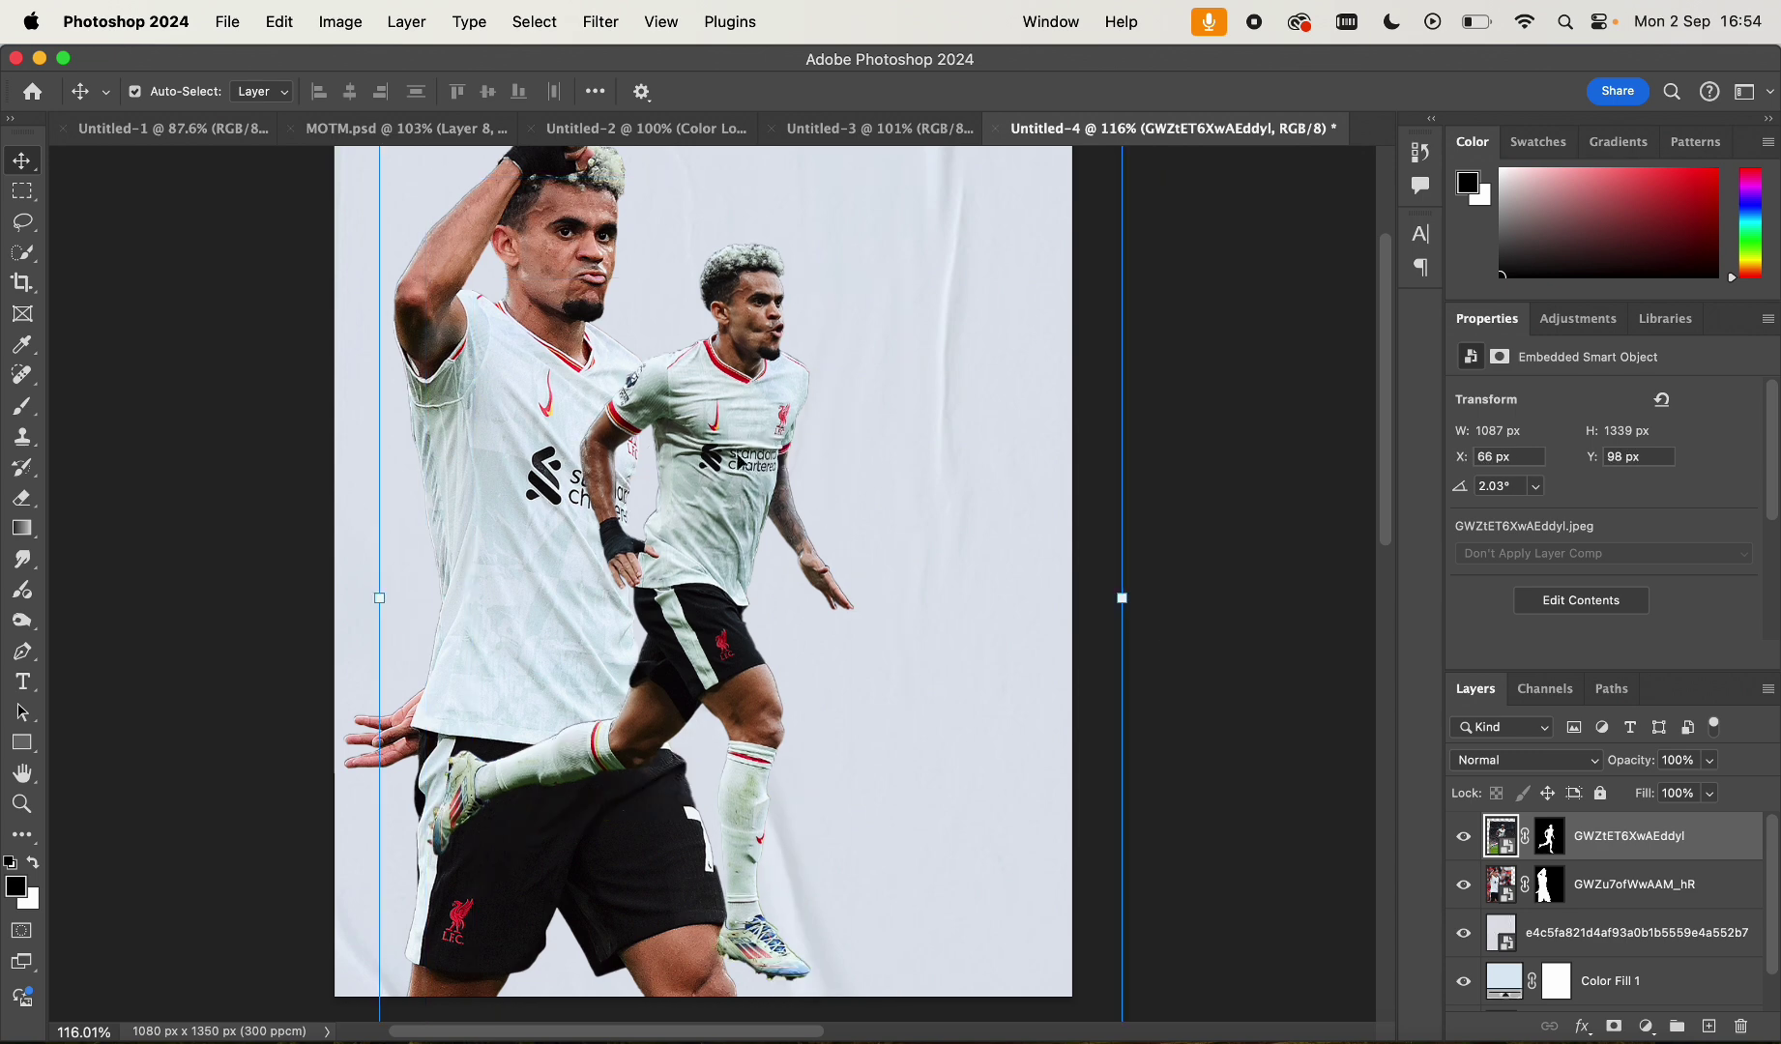
{"action": "scroll", "coordinate": [720, 267], "scroll_direction": "up", "scroll_amount": 2}
{"action": "scroll", "coordinate": [721, 267], "scroll_direction": "down", "scroll_amount": 2}
Scale the running player down to about 82% and reposition it in front of the larger player's right side
{"action": "left_click_drag", "start_coordinate": [742, 290], "coordinate": [742, 445]}
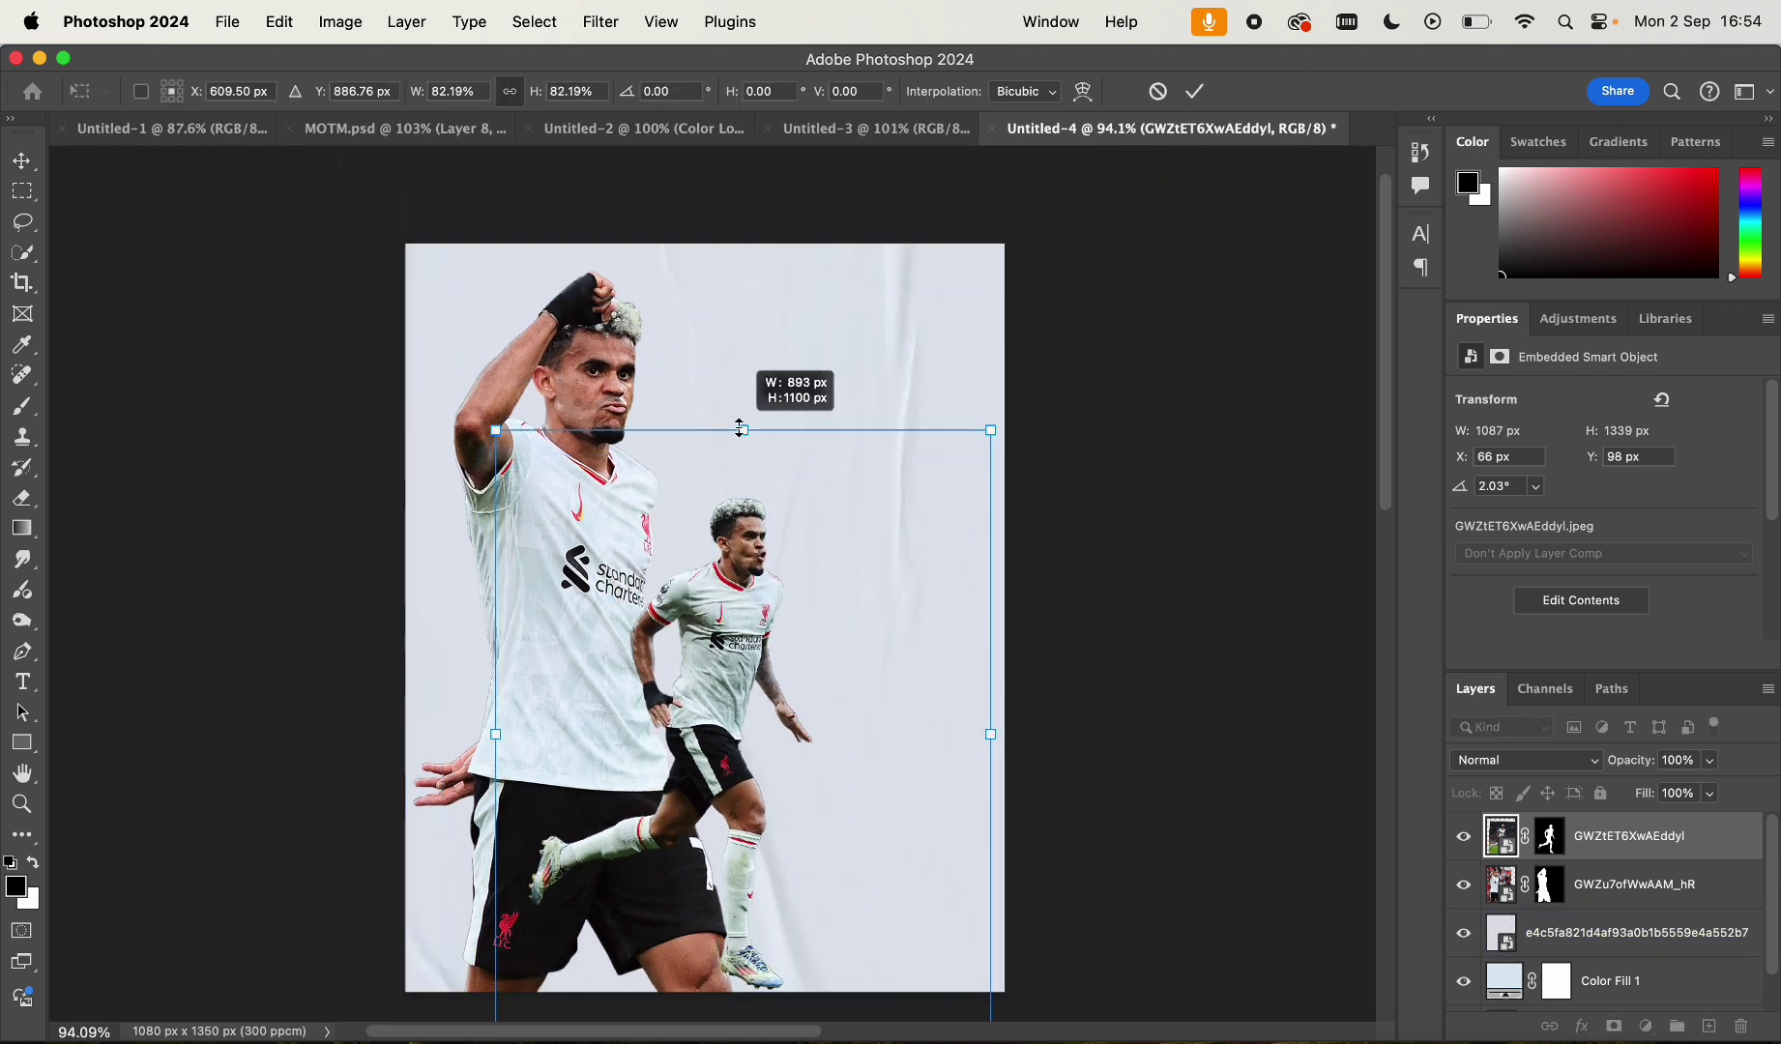
{"action": "left_click_drag", "start_coordinate": [746, 610], "coordinate": [723, 541]}
{"action": "key", "text": "Return"}
Move the GWZu7ofWwAAM_hR player up and scale its layer down to about 1112 x 1390 px
{"action": "left_click", "coordinate": [638, 459]}
{"action": "left_click_drag", "start_coordinate": [633, 454], "coordinate": [598, 427]}
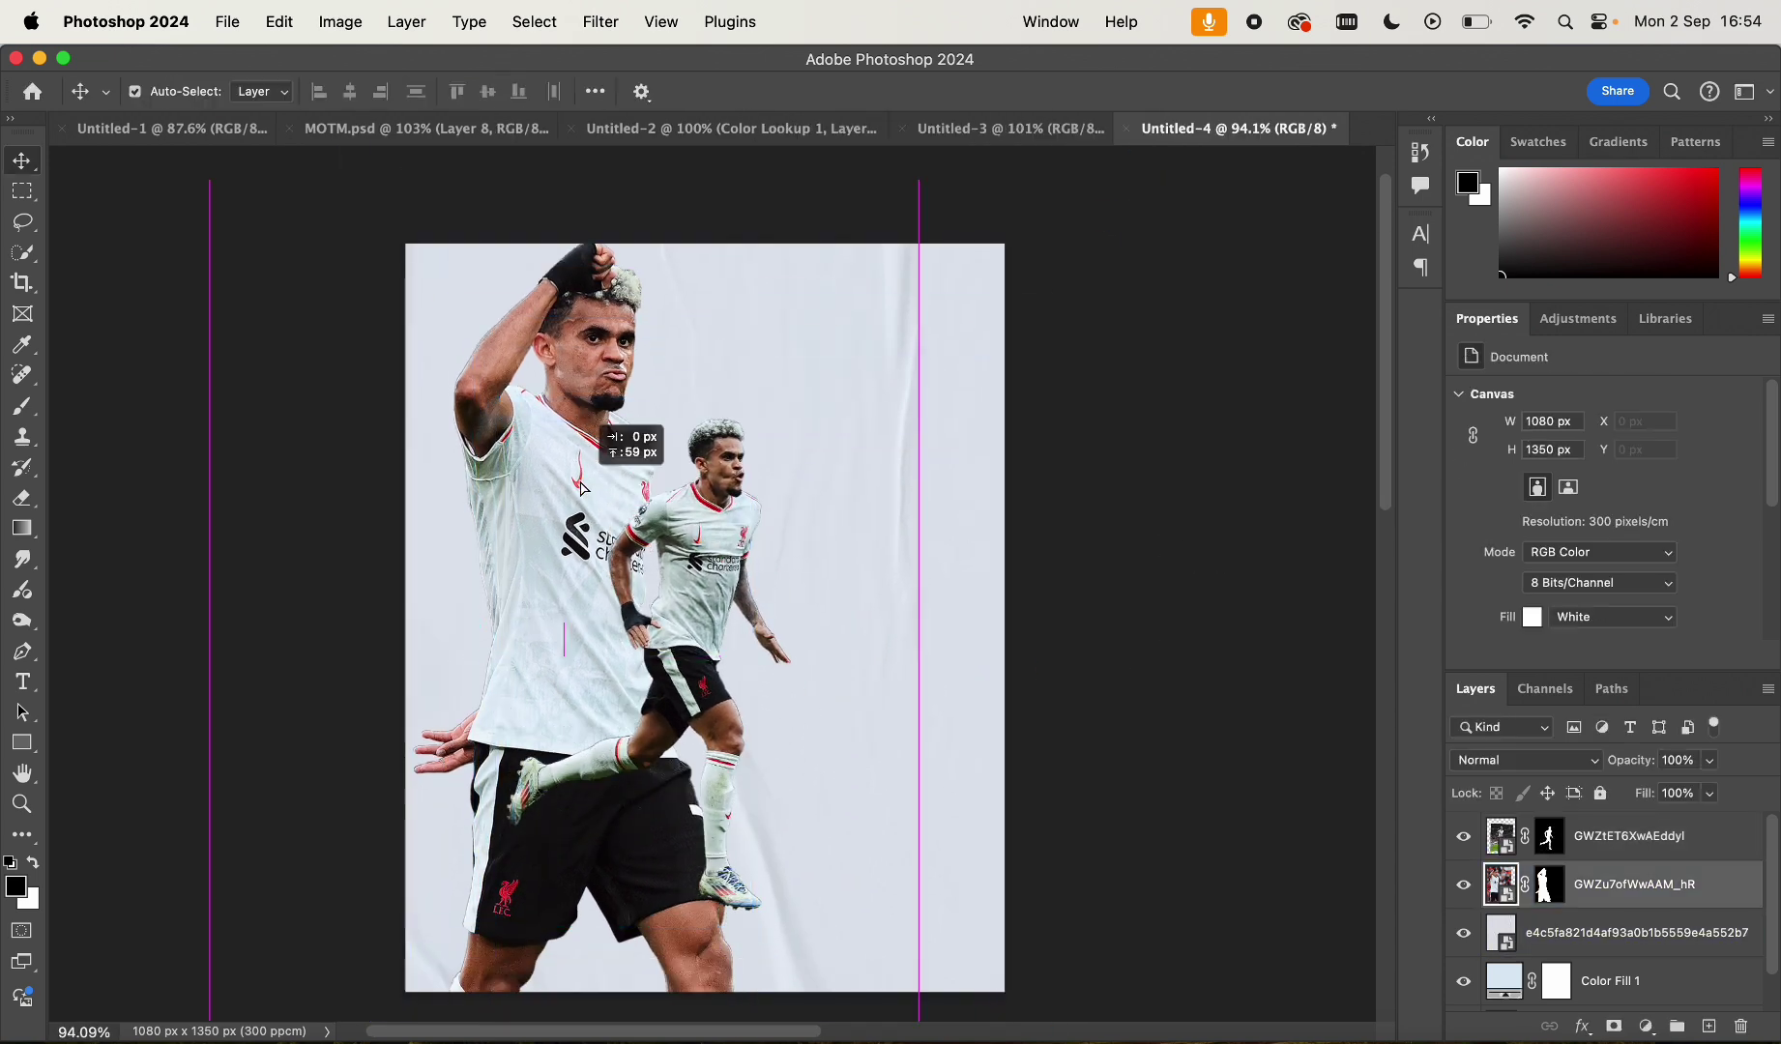
{"action": "left_click_drag", "start_coordinate": [915, 620], "coordinate": [718, 582]}
{"action": "key", "text": "Return"}
{"action": "scroll", "coordinate": [728, 864], "scroll_direction": "up", "scroll_amount": 3}
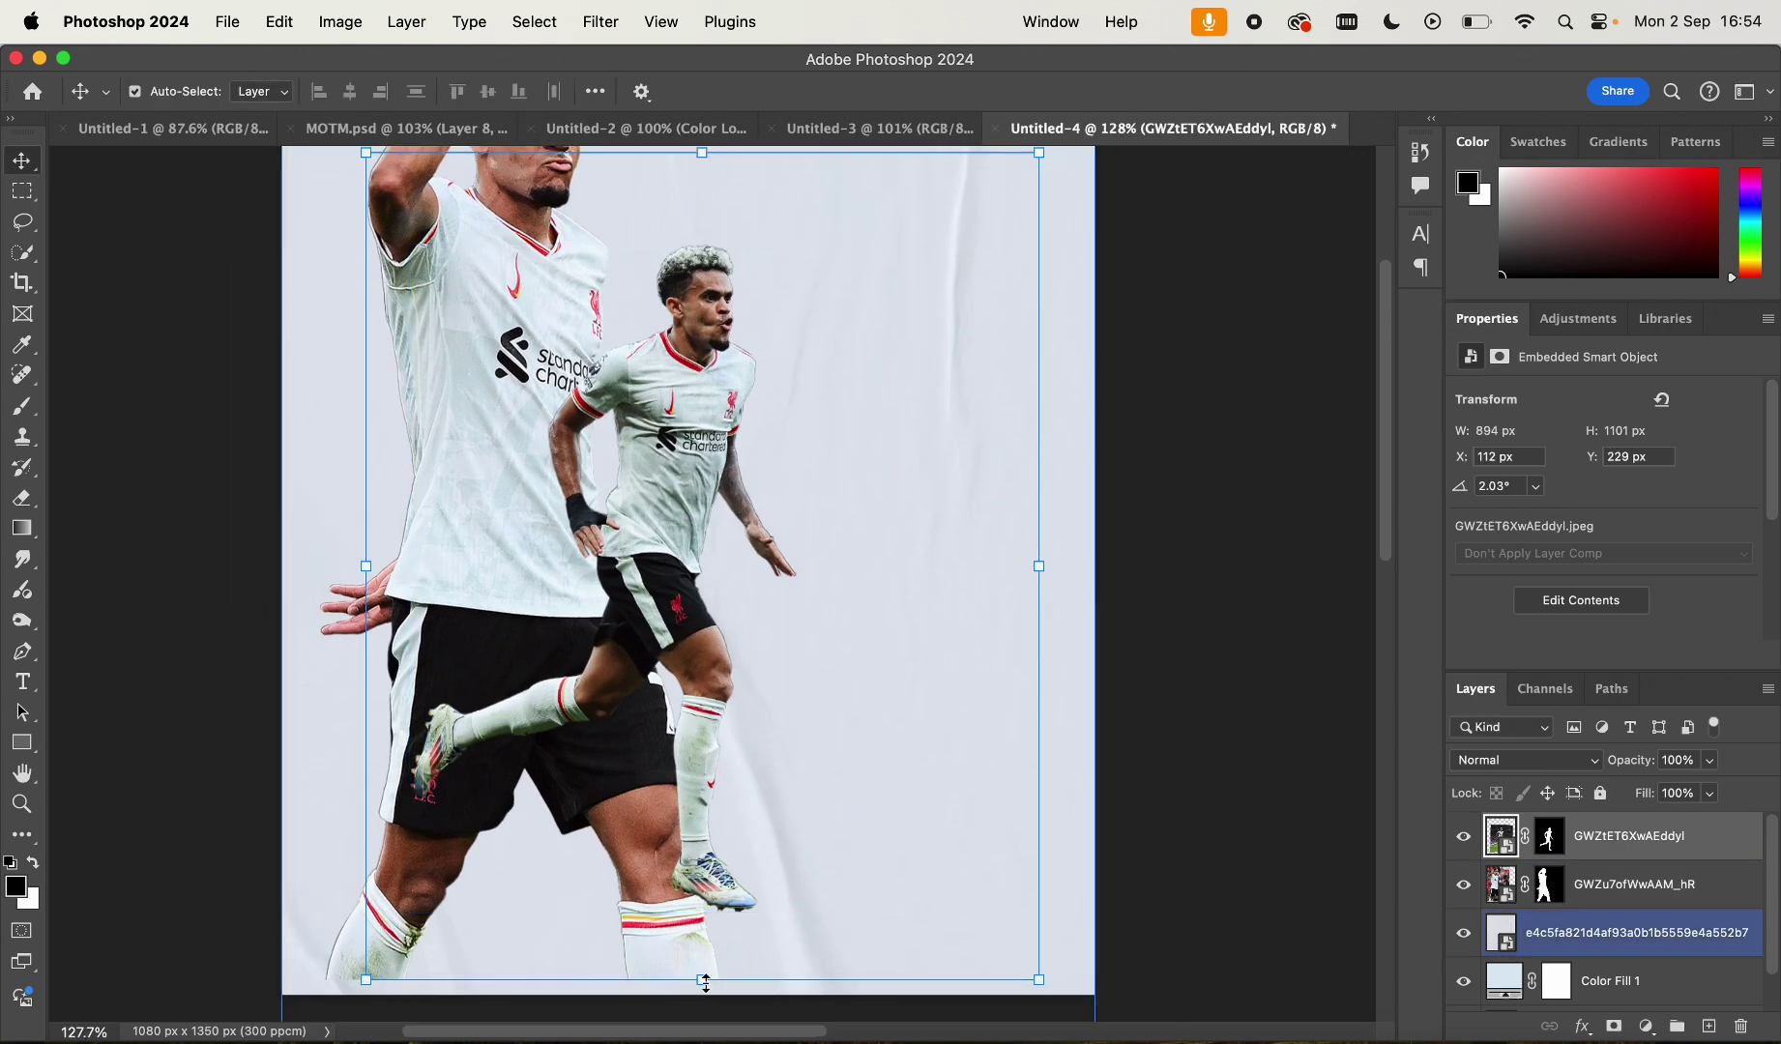
Reduce the GWZtET6XwAEddyl running player to about 858 x 1057 px and nudge it slightly left
{"action": "left_click_drag", "start_coordinate": [706, 982], "coordinate": [706, 950]}
{"action": "left_click_drag", "start_coordinate": [735, 731], "coordinate": [721, 731]}
{"action": "key", "text": "Return"}
{"action": "left_click", "coordinate": [1239, 601]}
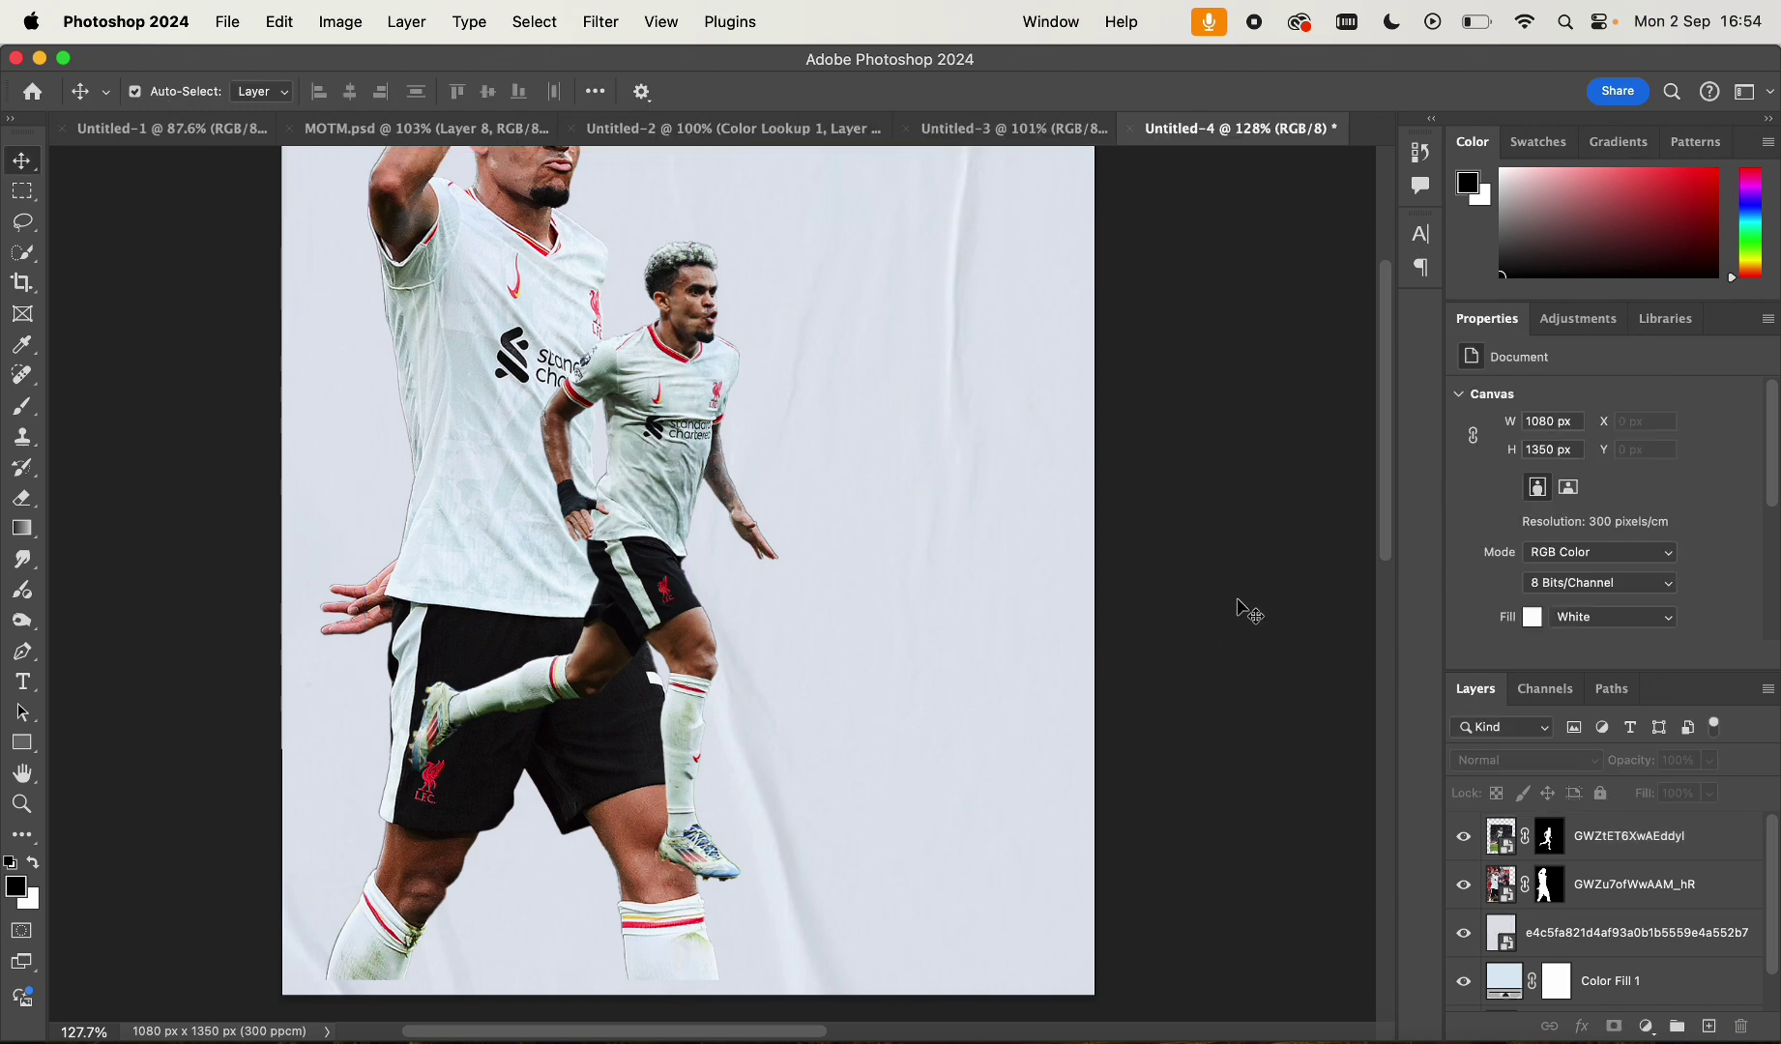
Nudge the large GWZu7ofWwAAM_hR player slightly up and left to about X -269, Y -61 px
{"action": "scroll", "coordinate": [1238, 600], "scroll_direction": "down", "scroll_amount": 3}
{"action": "left_click", "coordinate": [973, 504]}
{"action": "scroll", "coordinate": [974, 505], "scroll_direction": "up", "scroll_amount": 3}
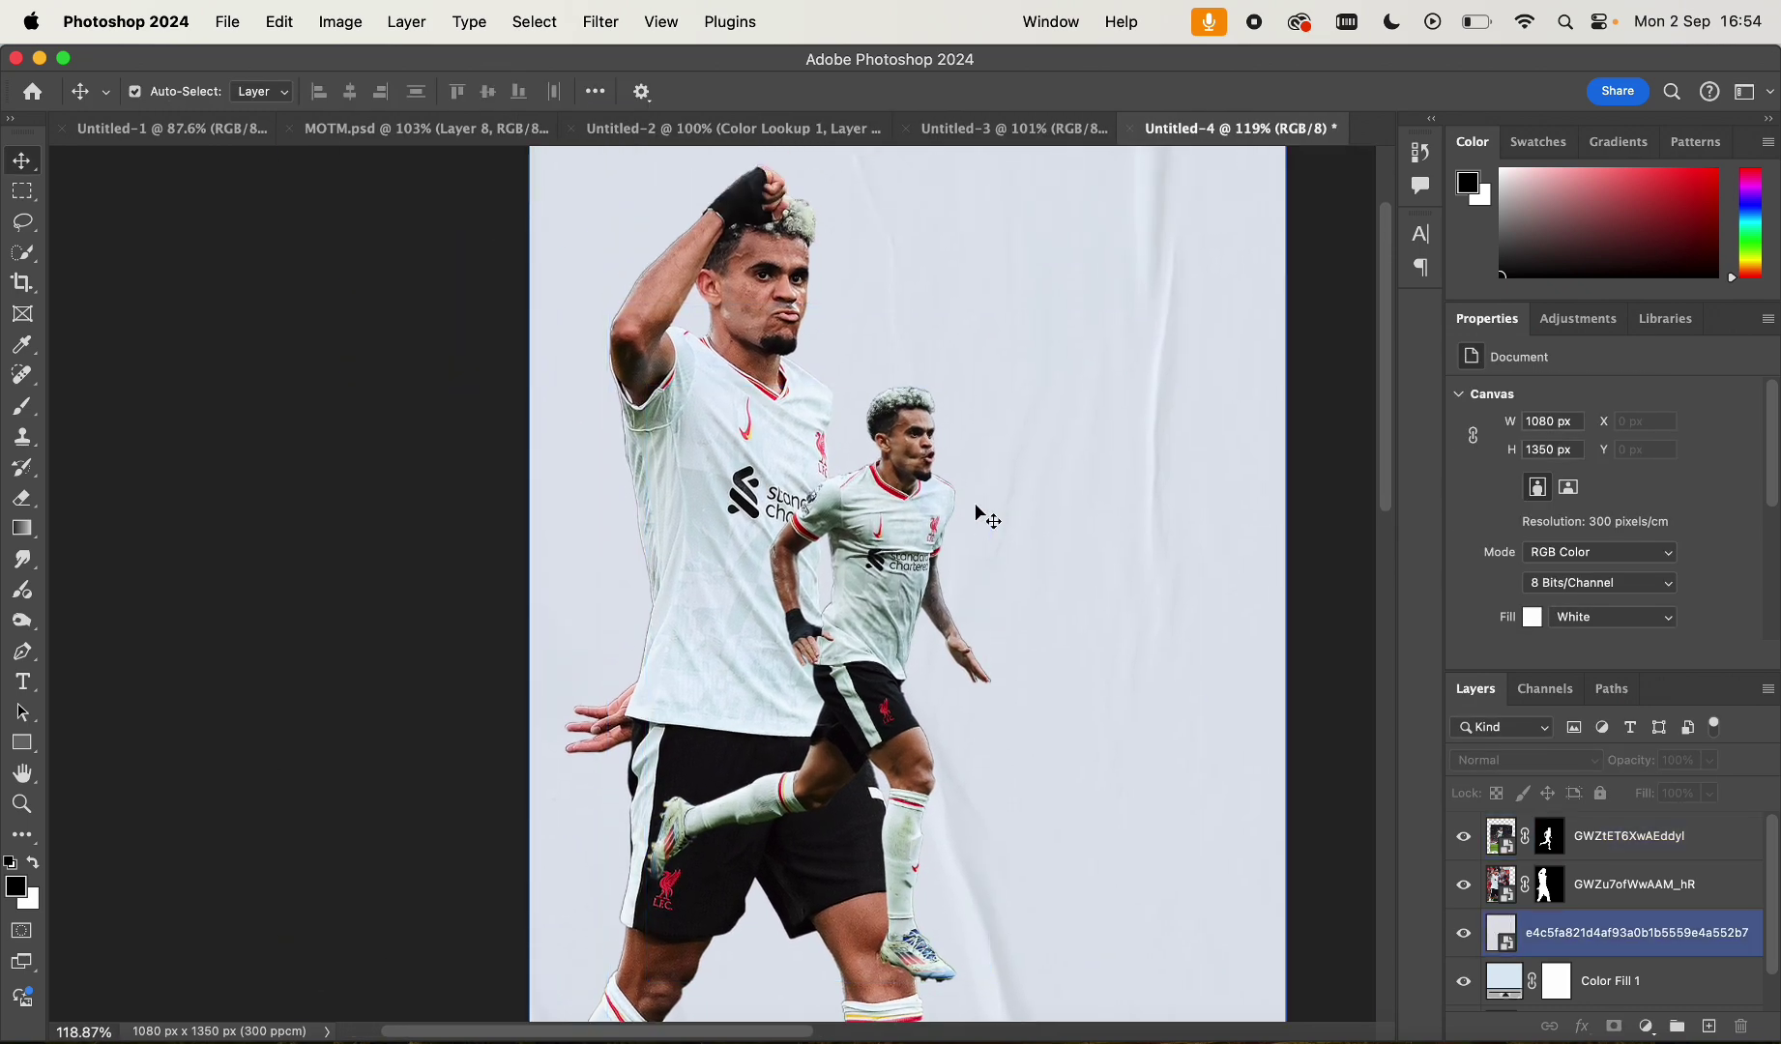
{"action": "scroll", "coordinate": [974, 502], "scroll_direction": "up", "scroll_amount": 3}
{"action": "left_click_drag", "start_coordinate": [834, 401], "coordinate": [824, 390]}
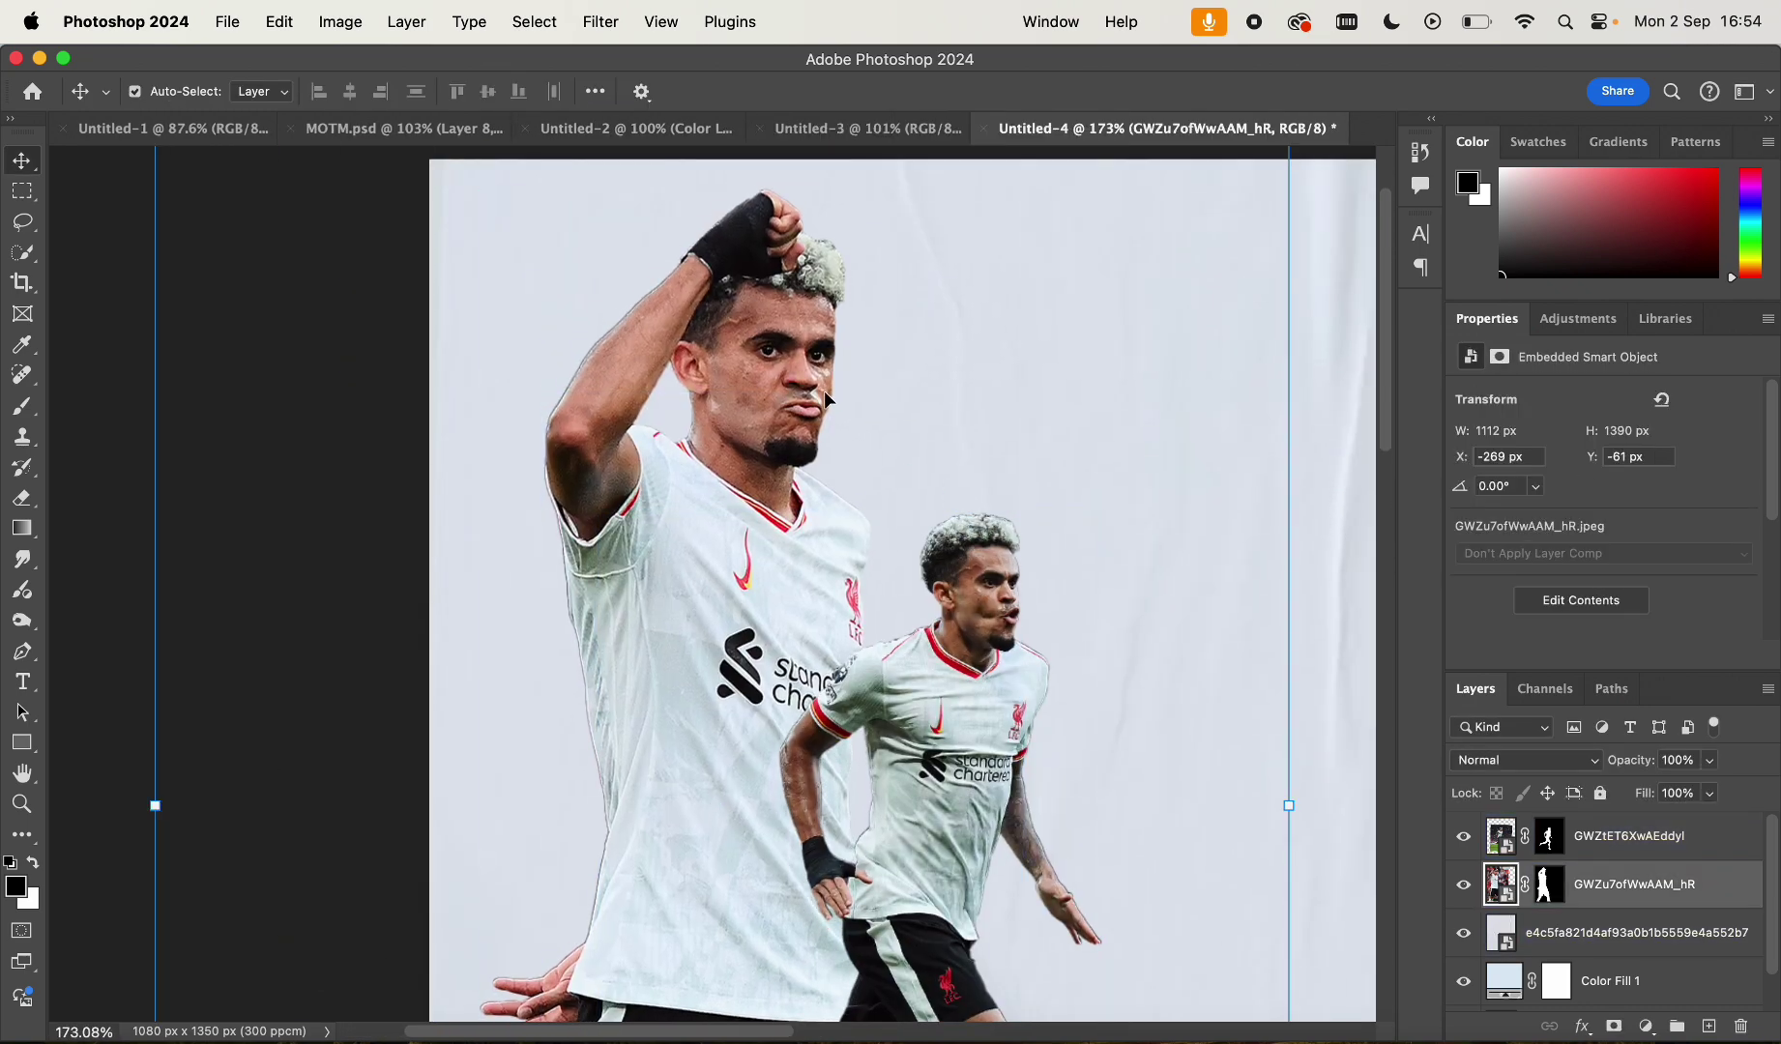
{"action": "scroll", "coordinate": [824, 391], "scroll_direction": "down", "scroll_amount": 3}
{"action": "left_click", "coordinate": [1244, 465]}
{"action": "scroll", "coordinate": [1023, 411], "scroll_direction": "down", "scroll_amount": 2}
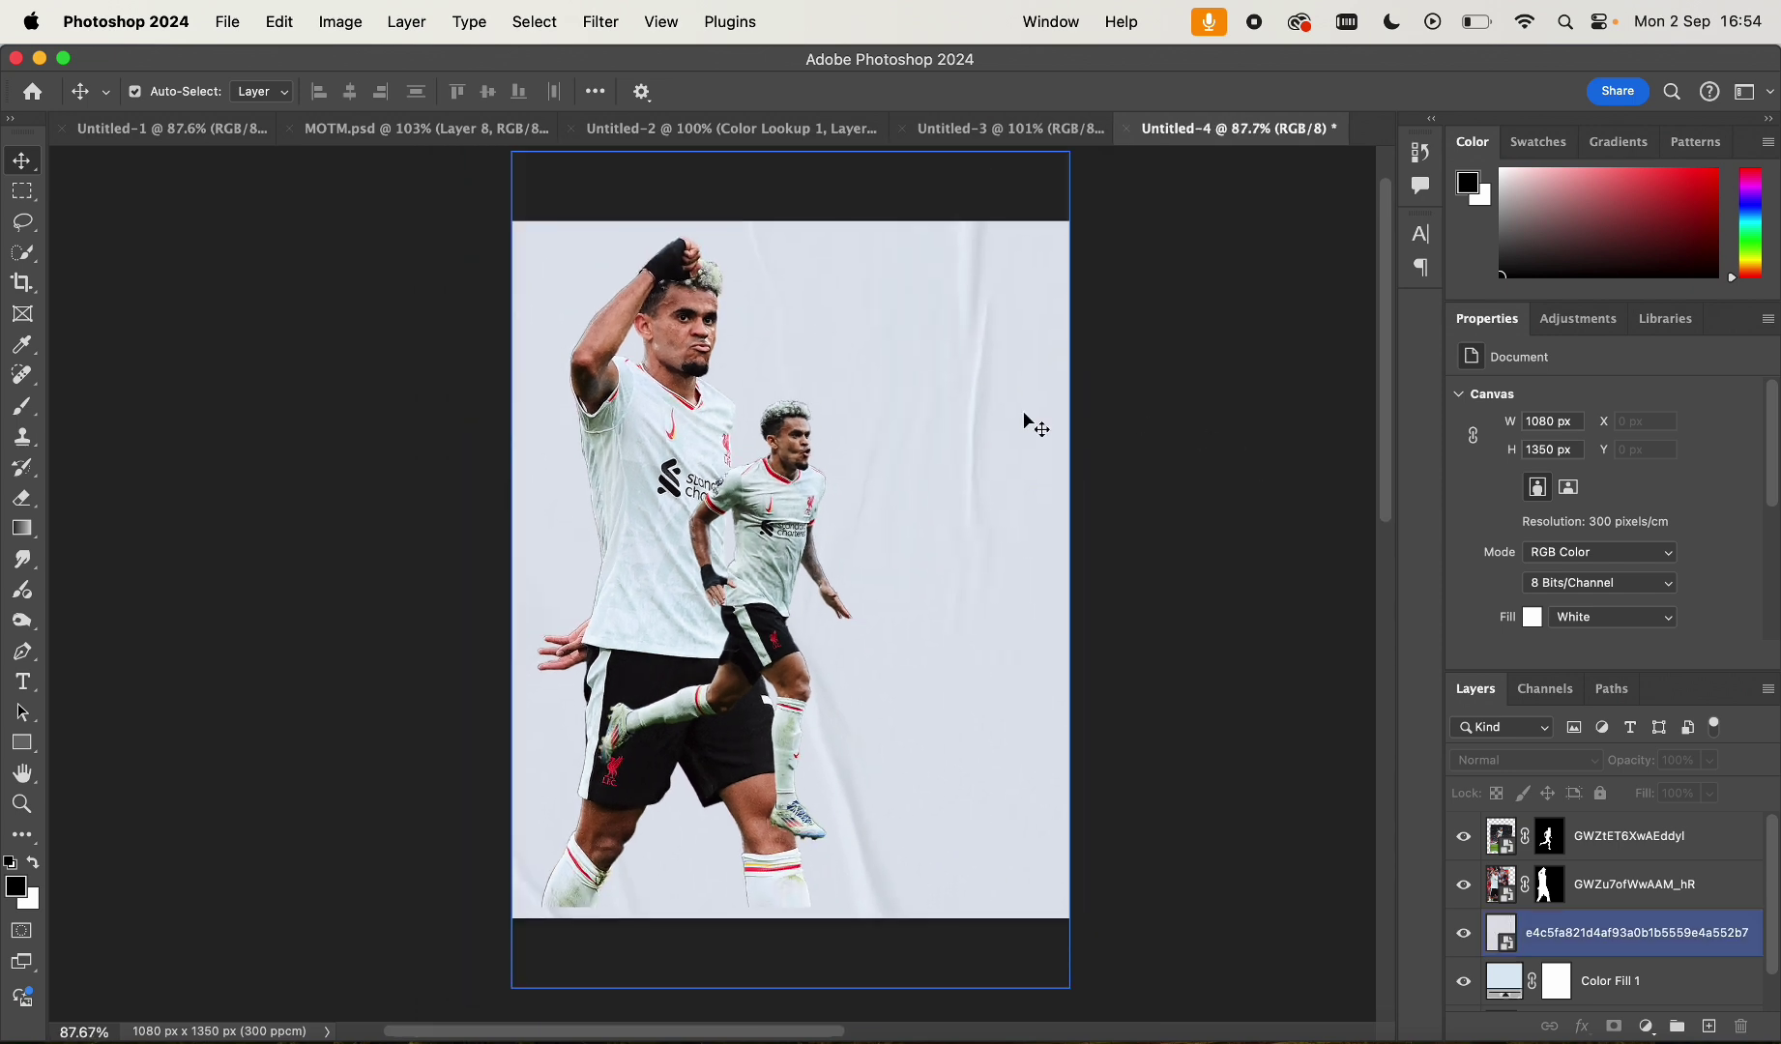
Fine-tune the running player's position to about X 111, Y 230 px
{"action": "scroll", "coordinate": [1023, 411], "scroll_direction": "up", "scroll_amount": 2}
{"action": "left_click_drag", "start_coordinate": [812, 465], "coordinate": [805, 465]}
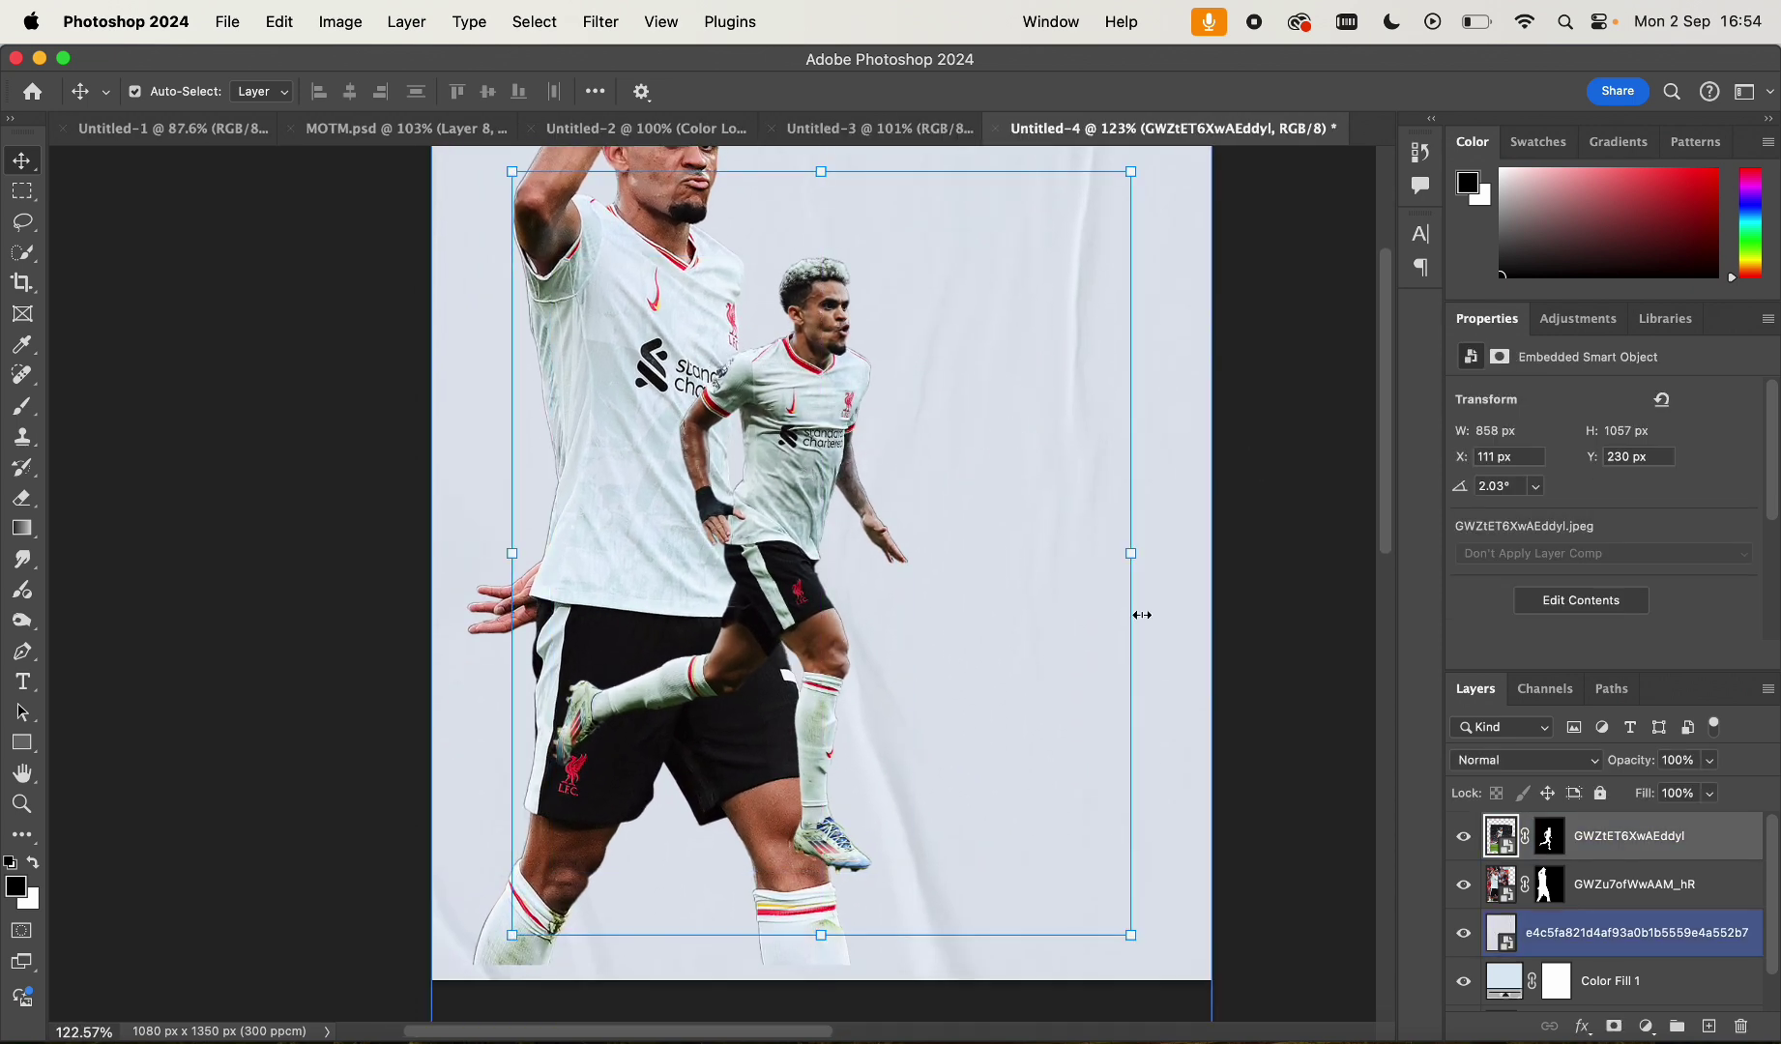
{"action": "left_click", "coordinate": [1216, 646]}
Examine the placement and cutout edges of the two overlapping players
{"action": "scroll", "coordinate": [1187, 615], "scroll_direction": "up", "scroll_amount": 1}
{"action": "scroll", "coordinate": [1187, 615], "scroll_direction": "down", "scroll_amount": 2}
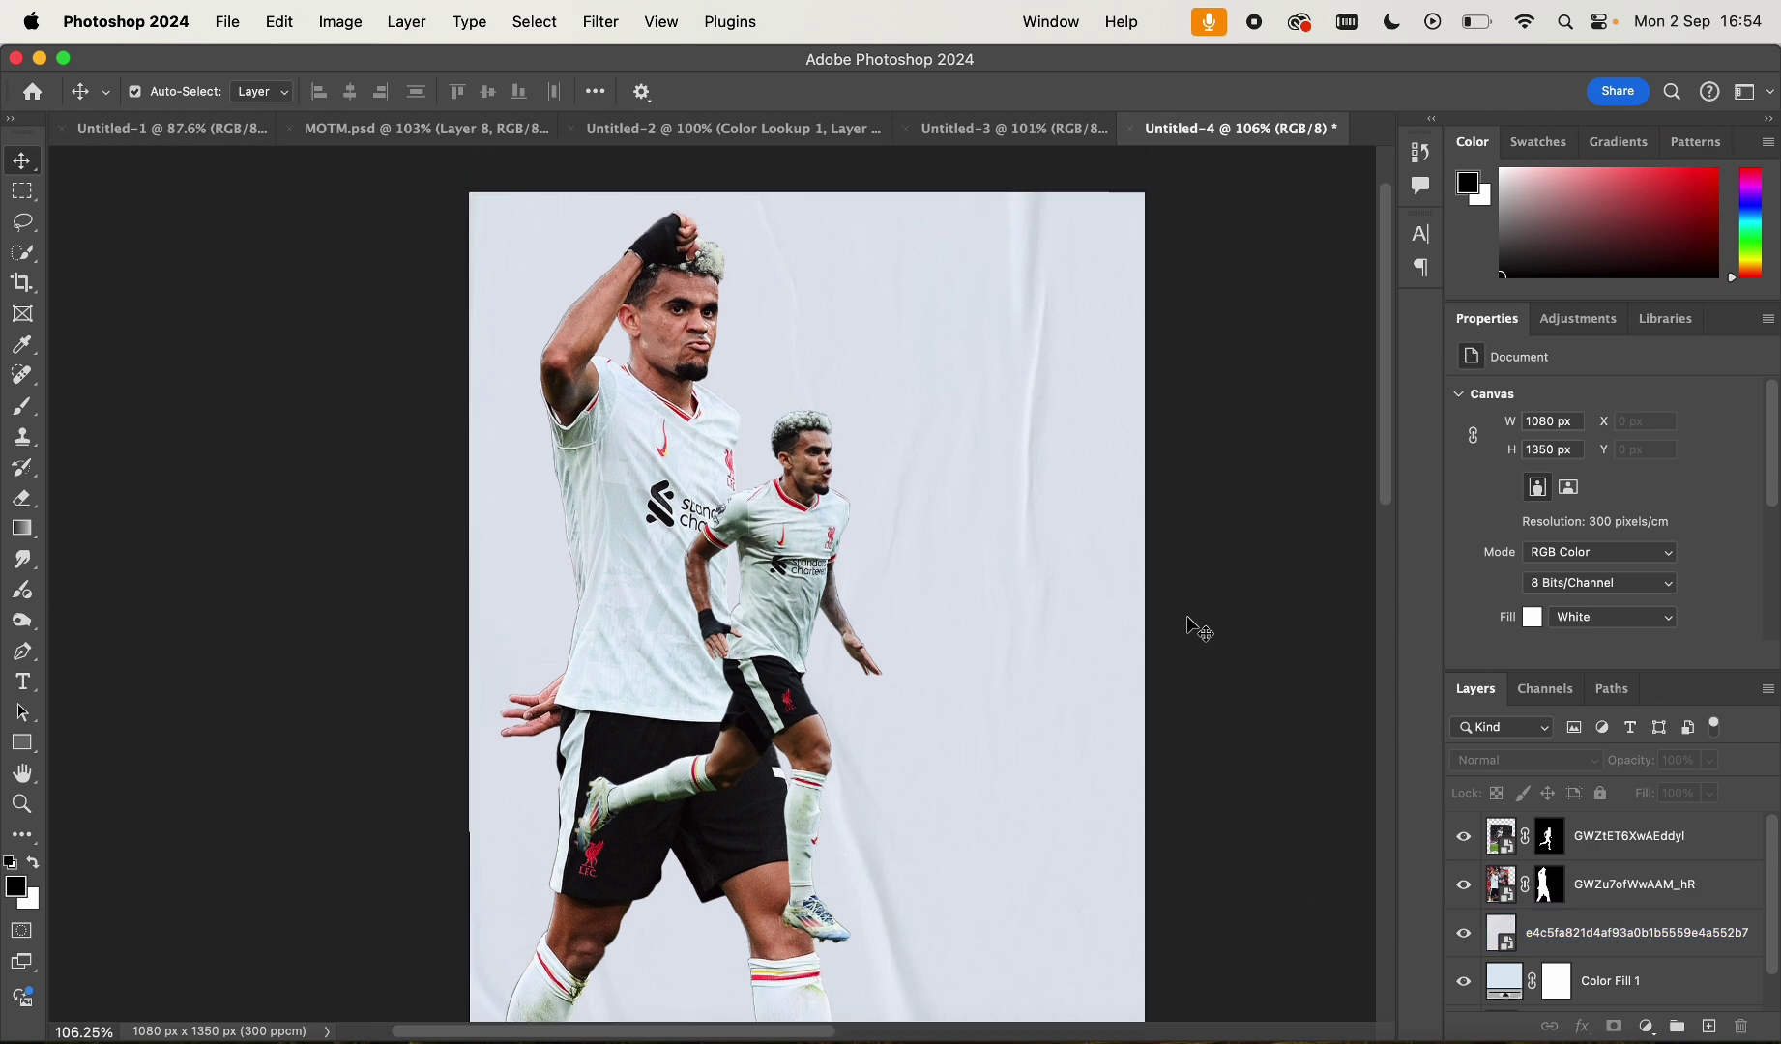
{"action": "scroll", "coordinate": [1188, 615], "scroll_direction": "down", "scroll_amount": 1}
{"action": "left_click", "coordinate": [561, 488]}
{"action": "key", "text": "super+equal"}
{"action": "left_click", "coordinate": [565, 487]}
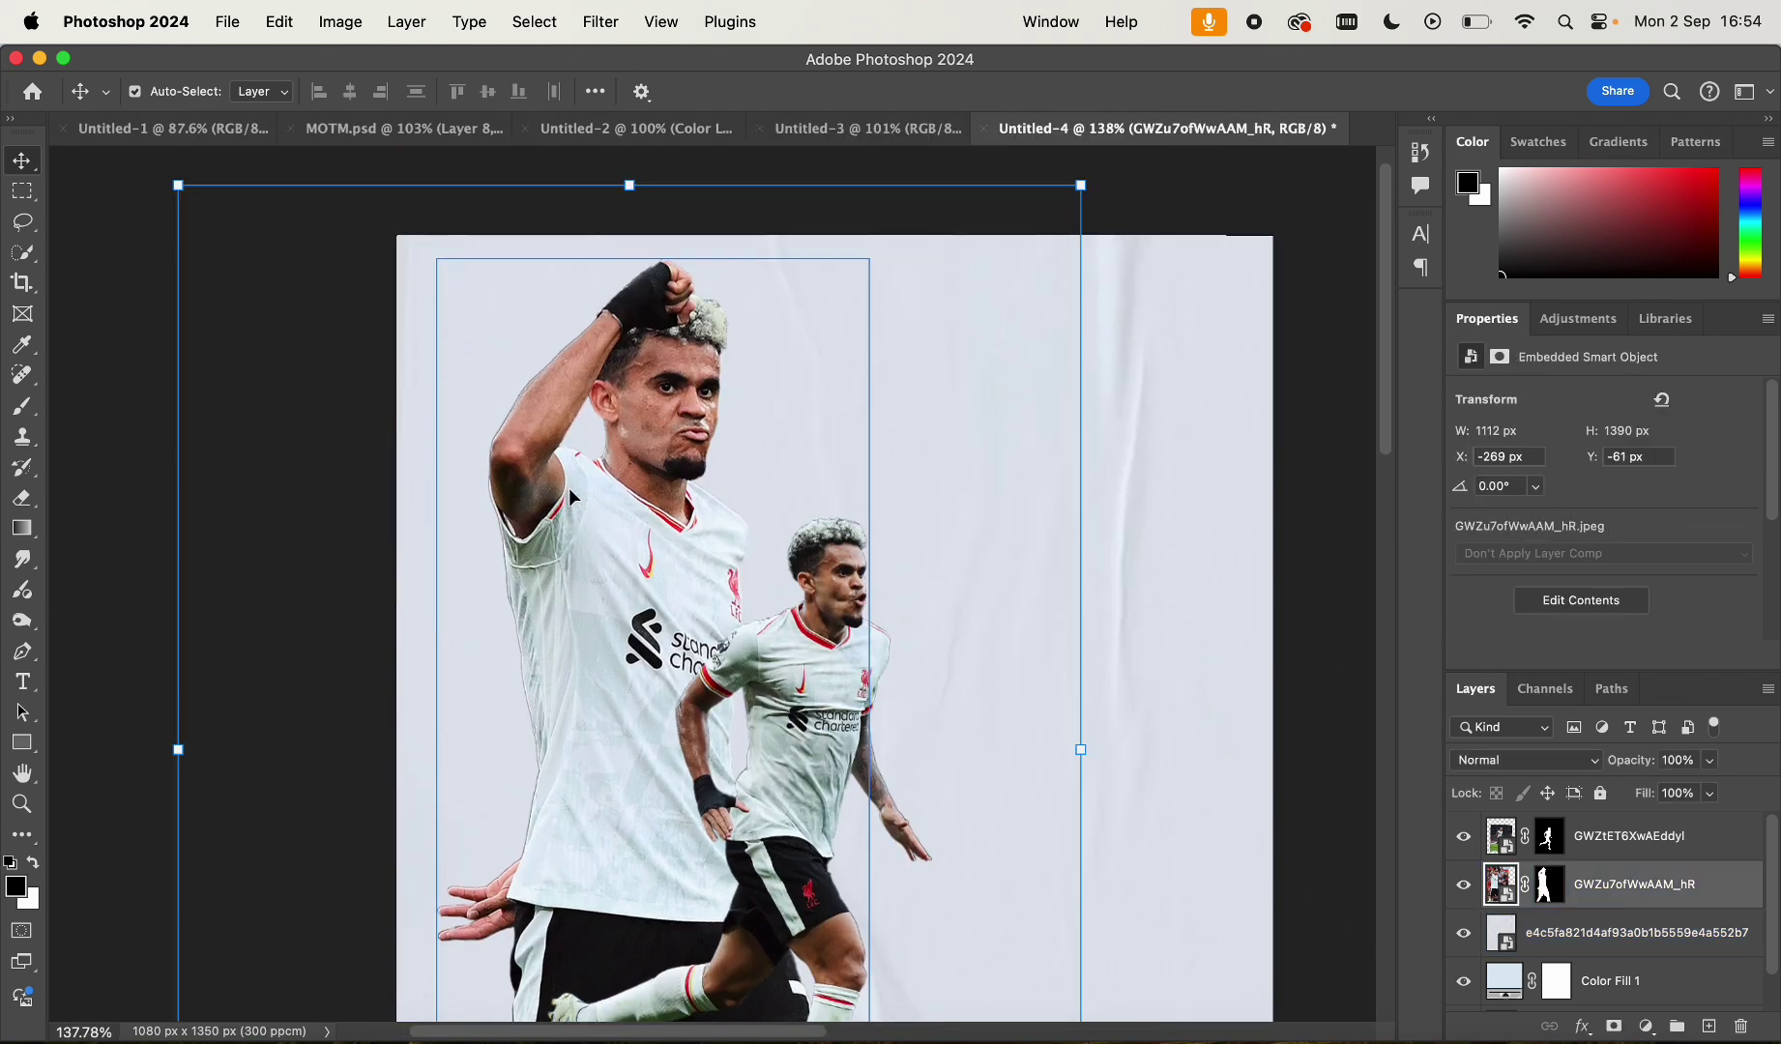
{"action": "scroll", "coordinate": [570, 487], "scroll_direction": "down", "scroll_amount": 2}
{"action": "left_click", "coordinate": [1066, 525]}
{"action": "scroll", "coordinate": [1068, 525], "scroll_direction": "up", "scroll_amount": 1}
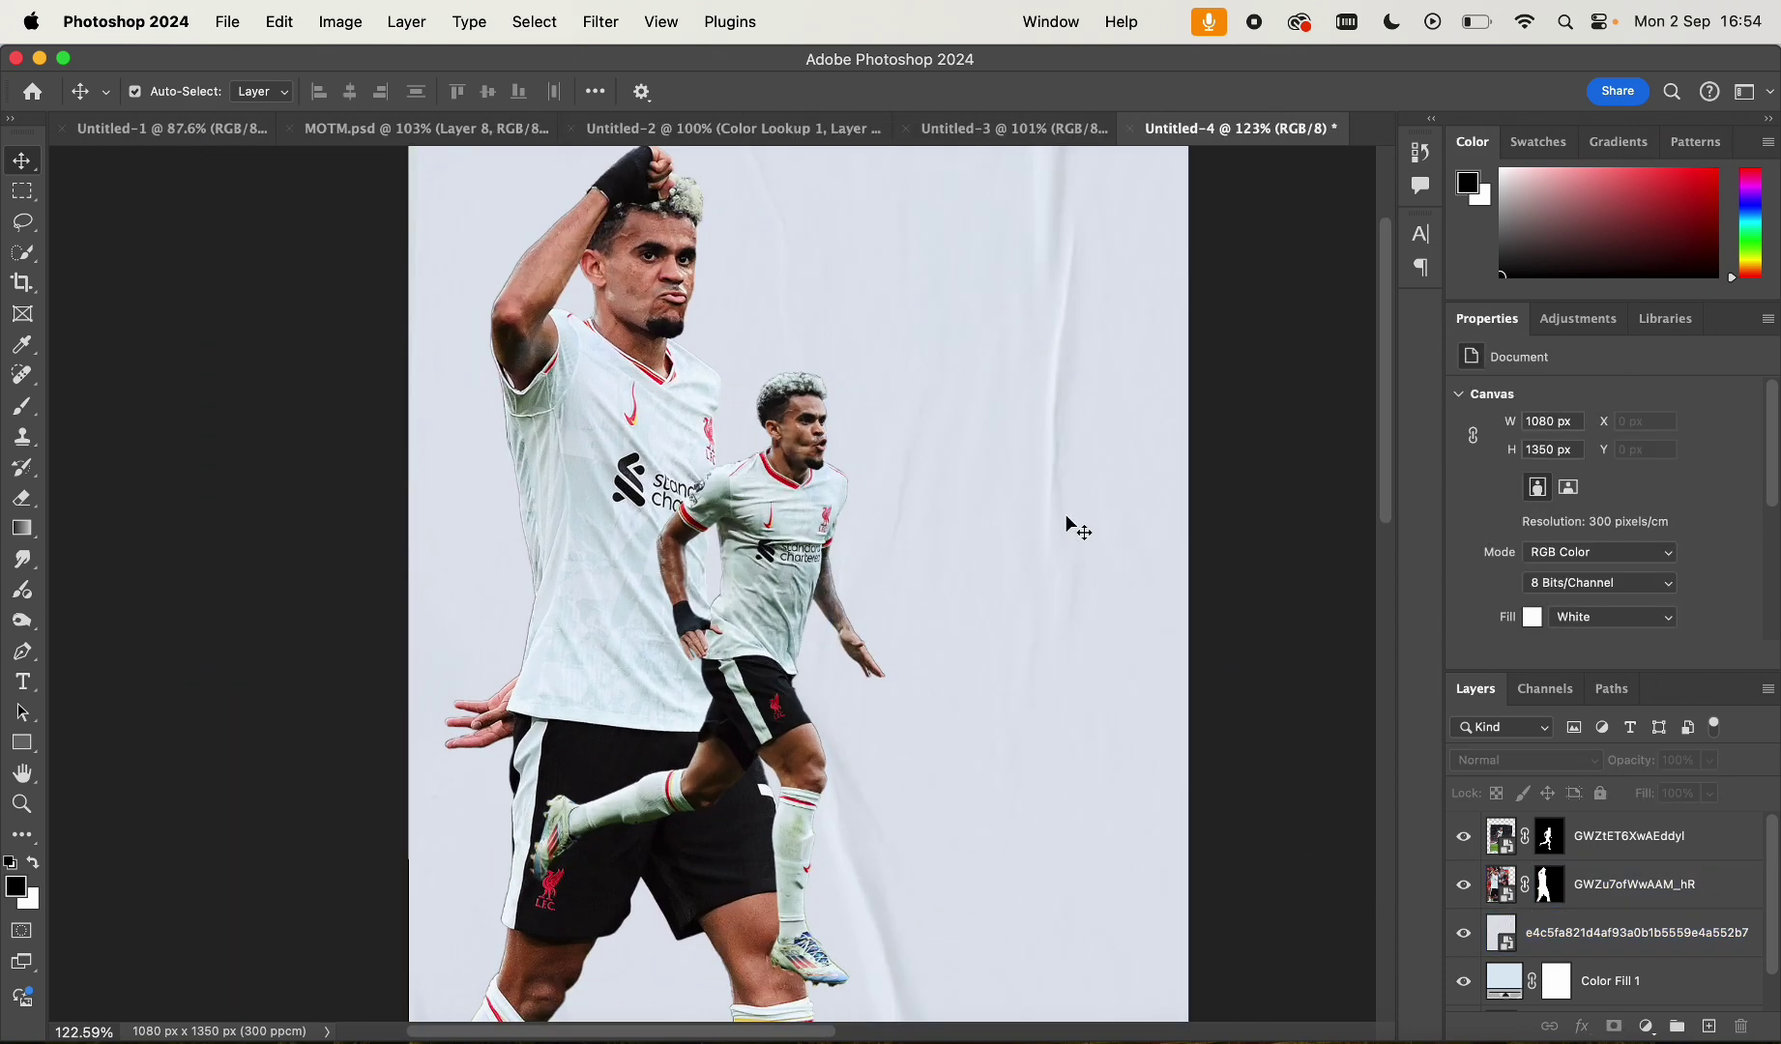
{"action": "left_click", "coordinate": [1073, 527]}
Try to convert the GWZu7ofWwAAM_hR layer to a smart object
{"action": "left_click", "coordinate": [566, 428]}
{"action": "right_click", "coordinate": [1617, 894]}
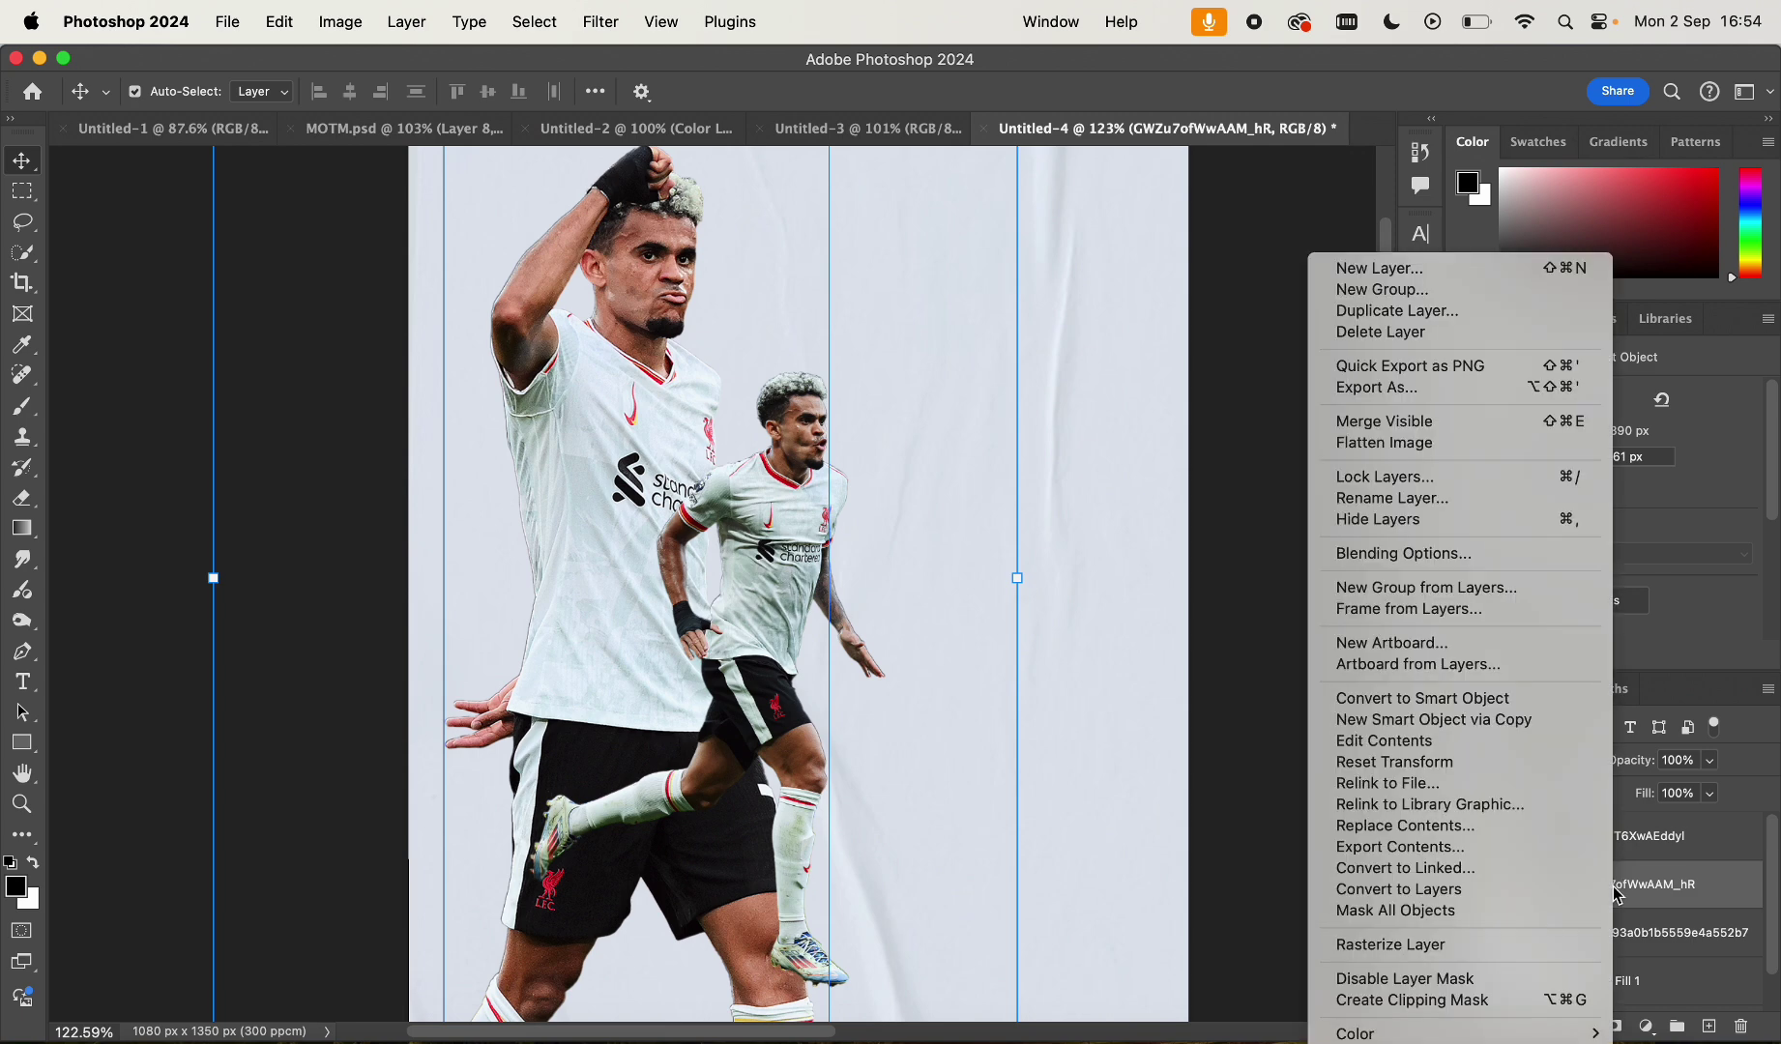
{"action": "left_click", "coordinate": [1452, 700]}
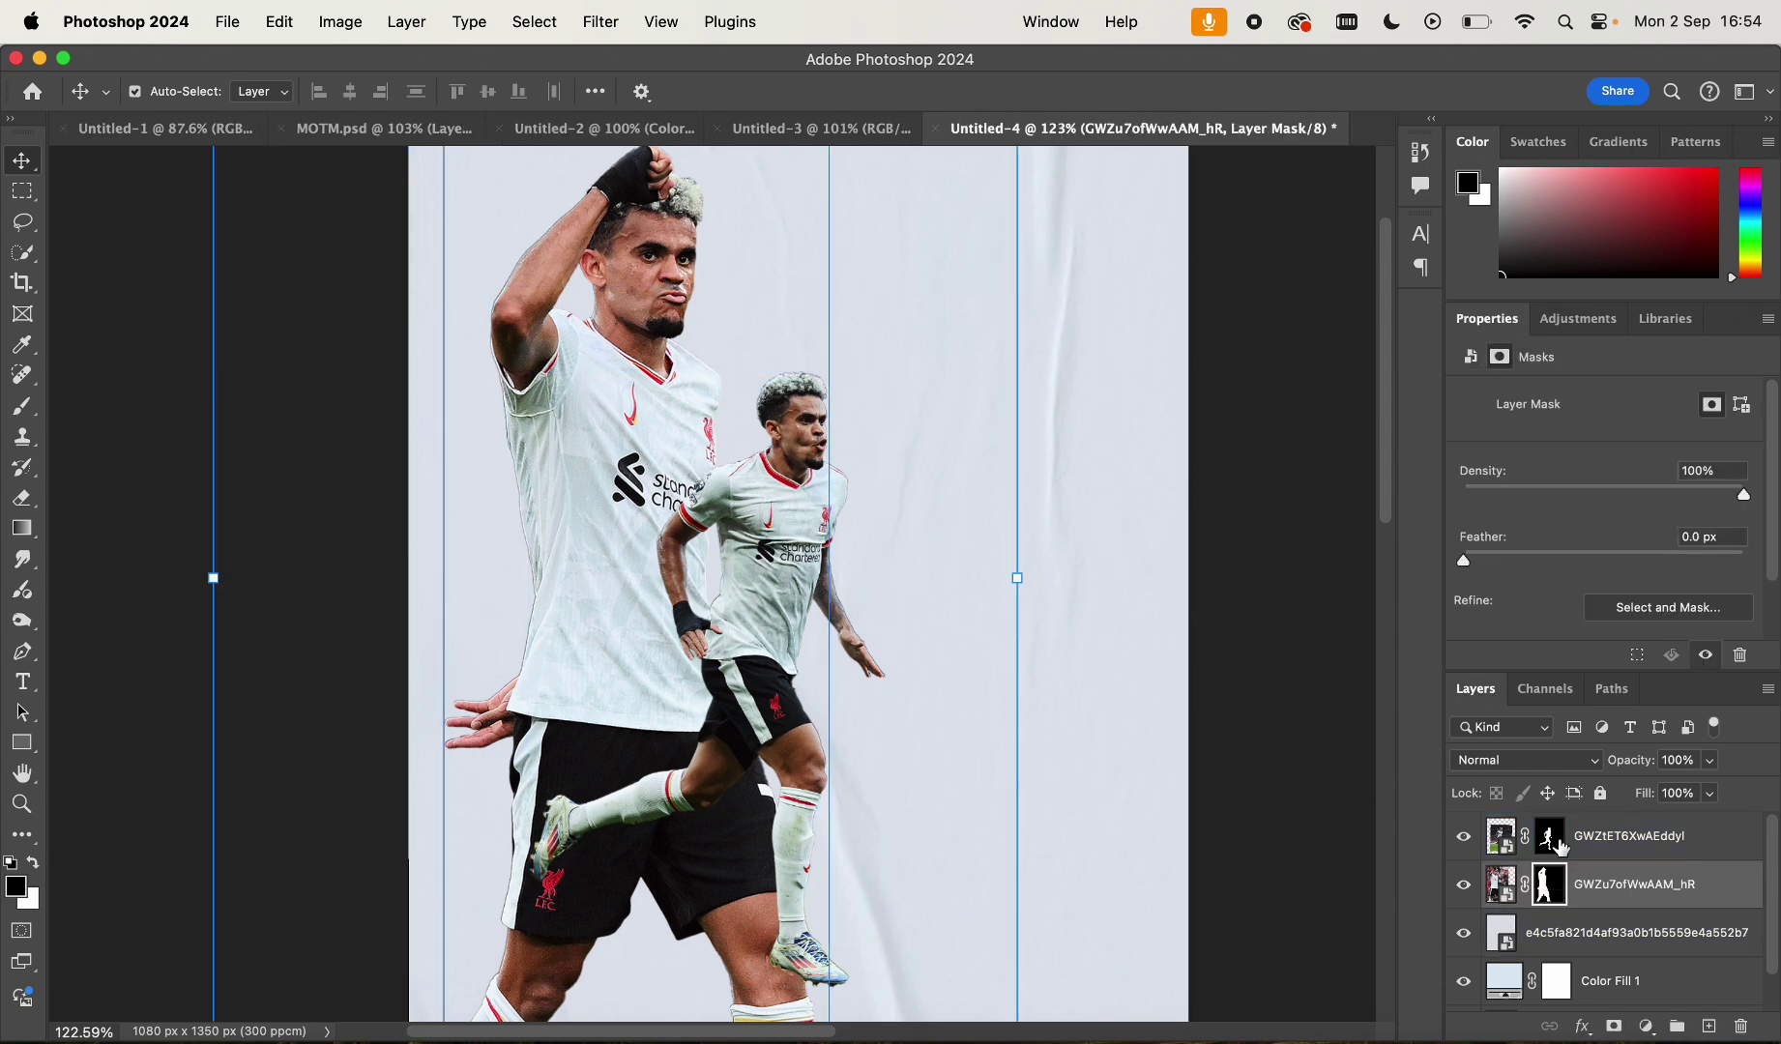
Try to fade out the large player's lower body by painting black on its layer mask with a 900 px brush at 20% flow
{"action": "key", "text": "b"}
{"action": "scroll", "coordinate": [527, 595], "scroll_direction": "down", "scroll_amount": 3}
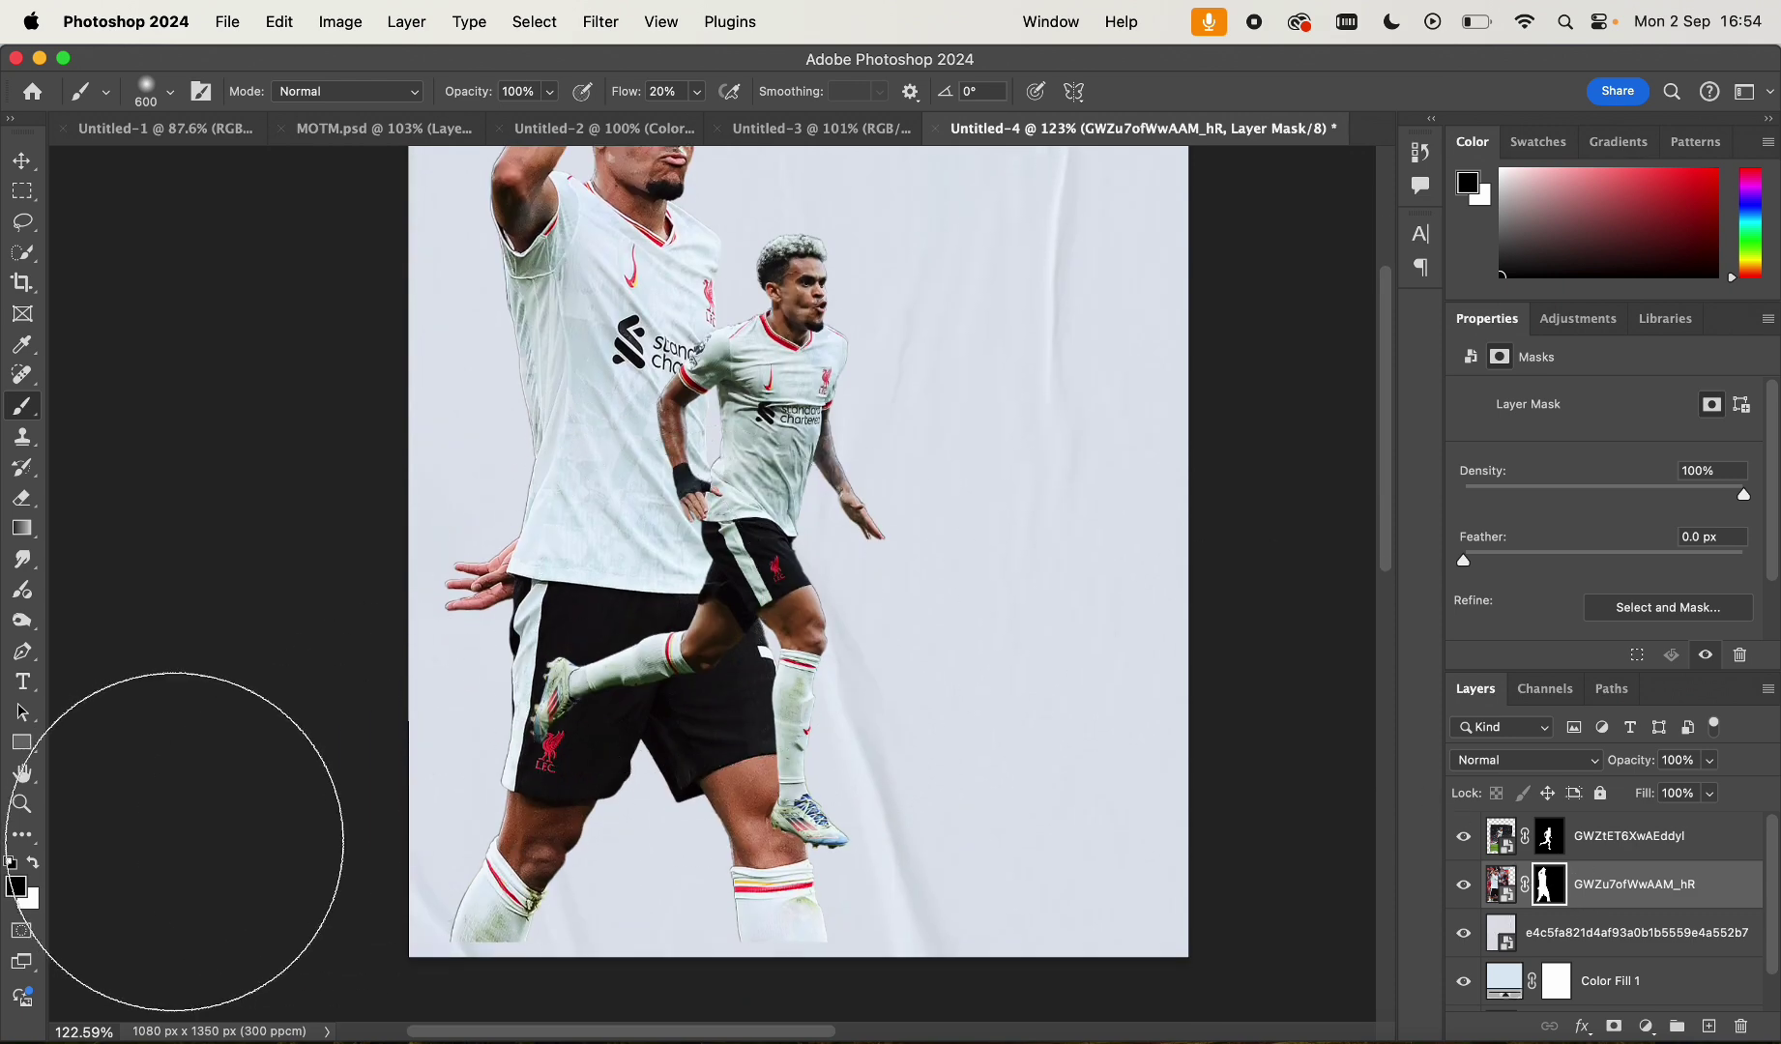
{"action": "key", "text": "bracketright"}
{"action": "key", "text": "bracketright"}
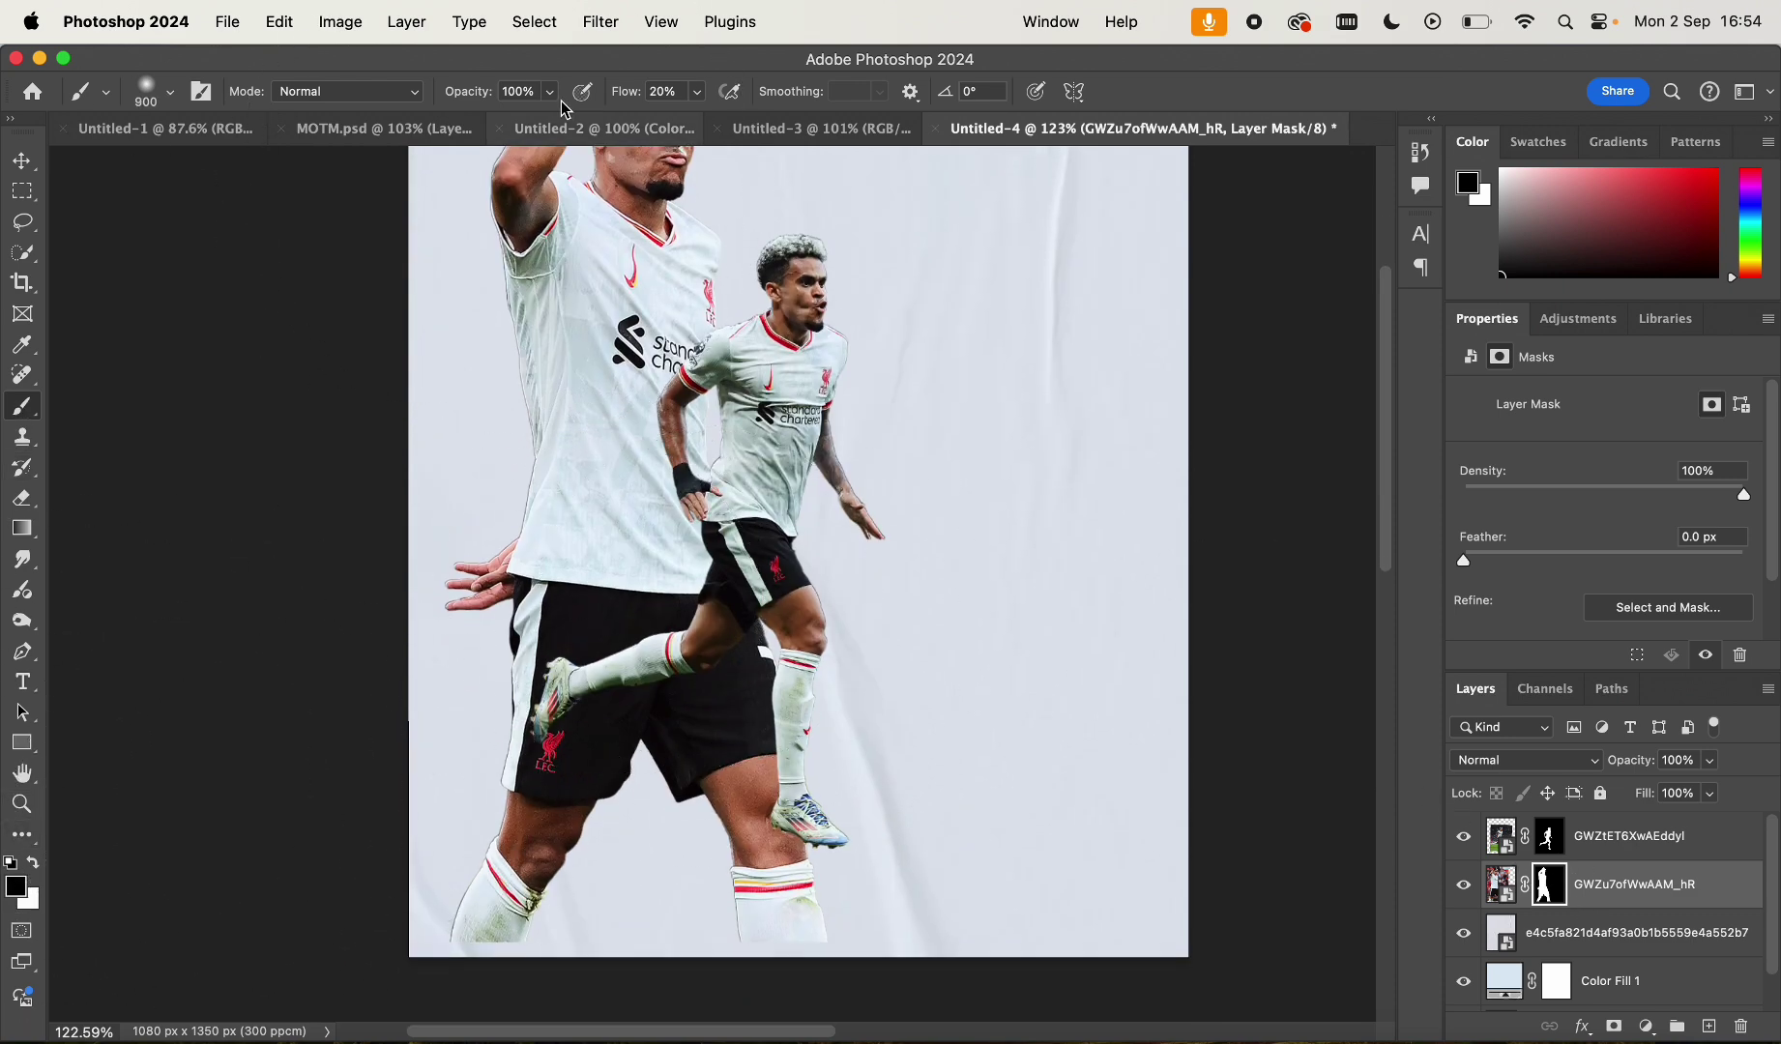
{"action": "mouse_move", "coordinate": [597, 874]}
{"action": "left_mouse_down"}
{"action": "mouse_move", "coordinate": [390, 767]}
{"action": "mouse_move", "coordinate": [20, 994]}
{"action": "mouse_move", "coordinate": [33, 1039]}
{"action": "left_mouse_up"}
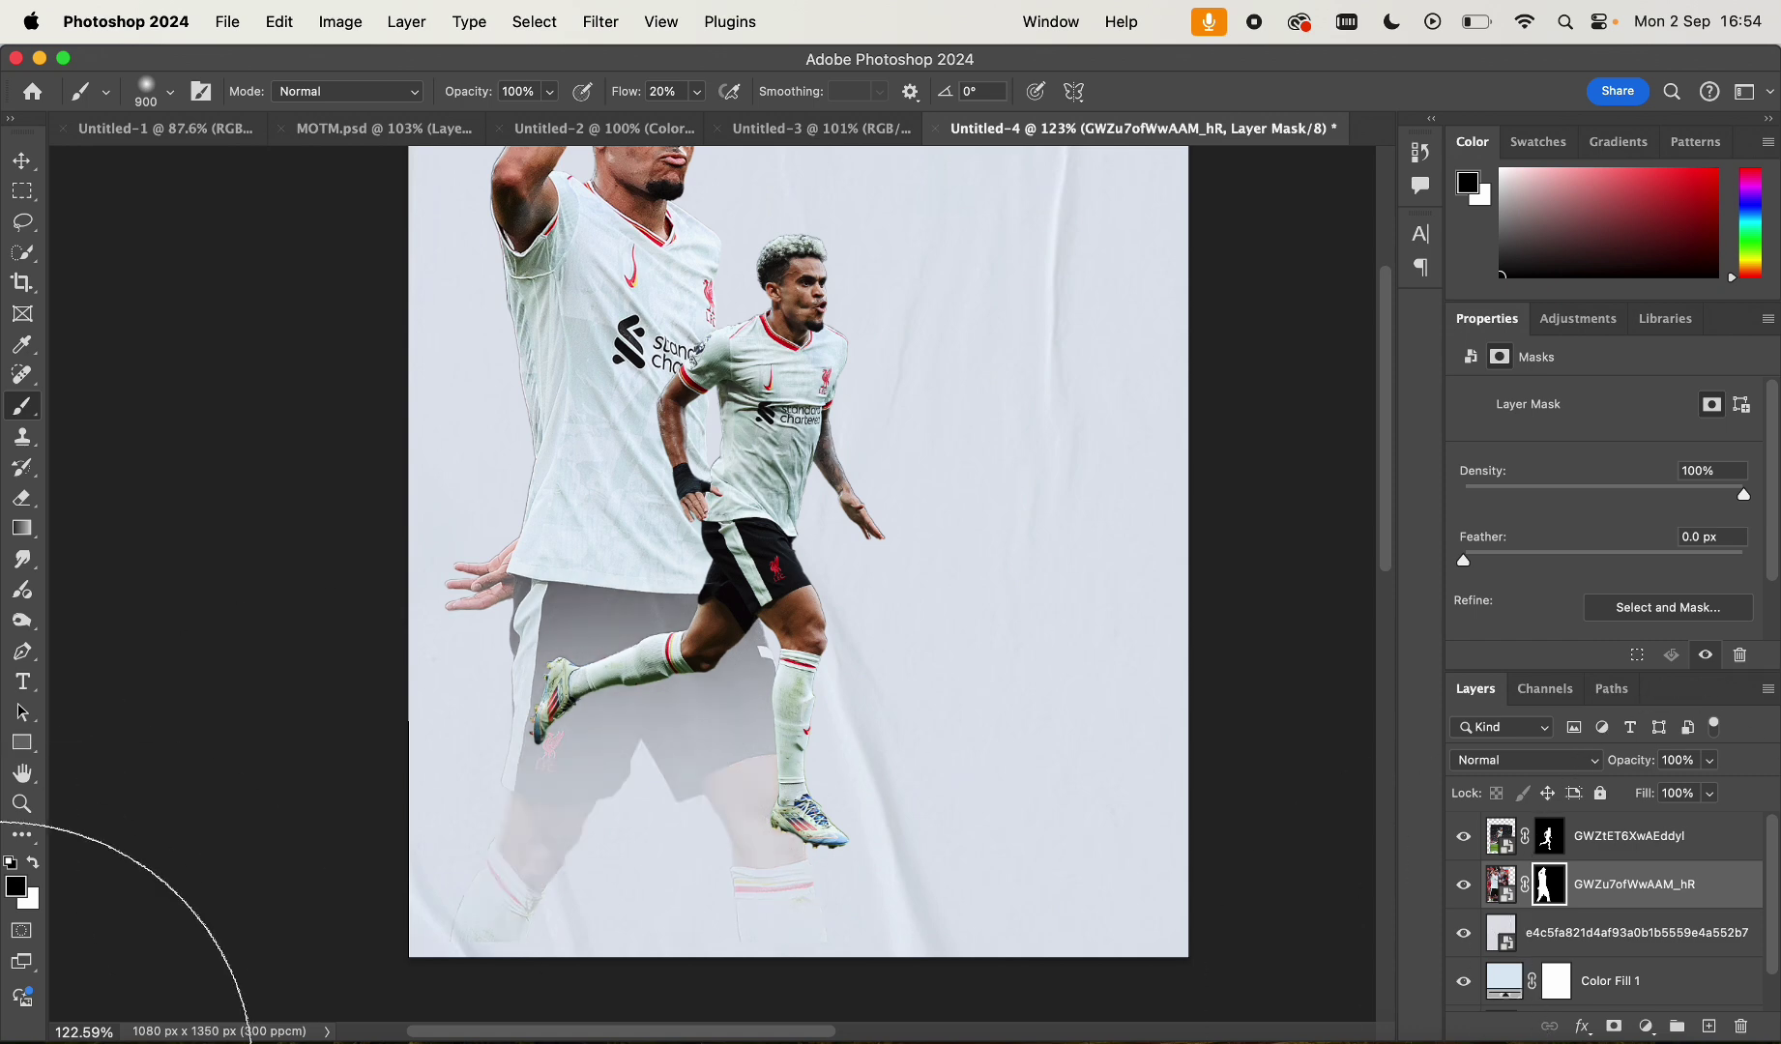
{"action": "scroll", "coordinate": [781, 827], "scroll_direction": "down", "scroll_amount": 3}
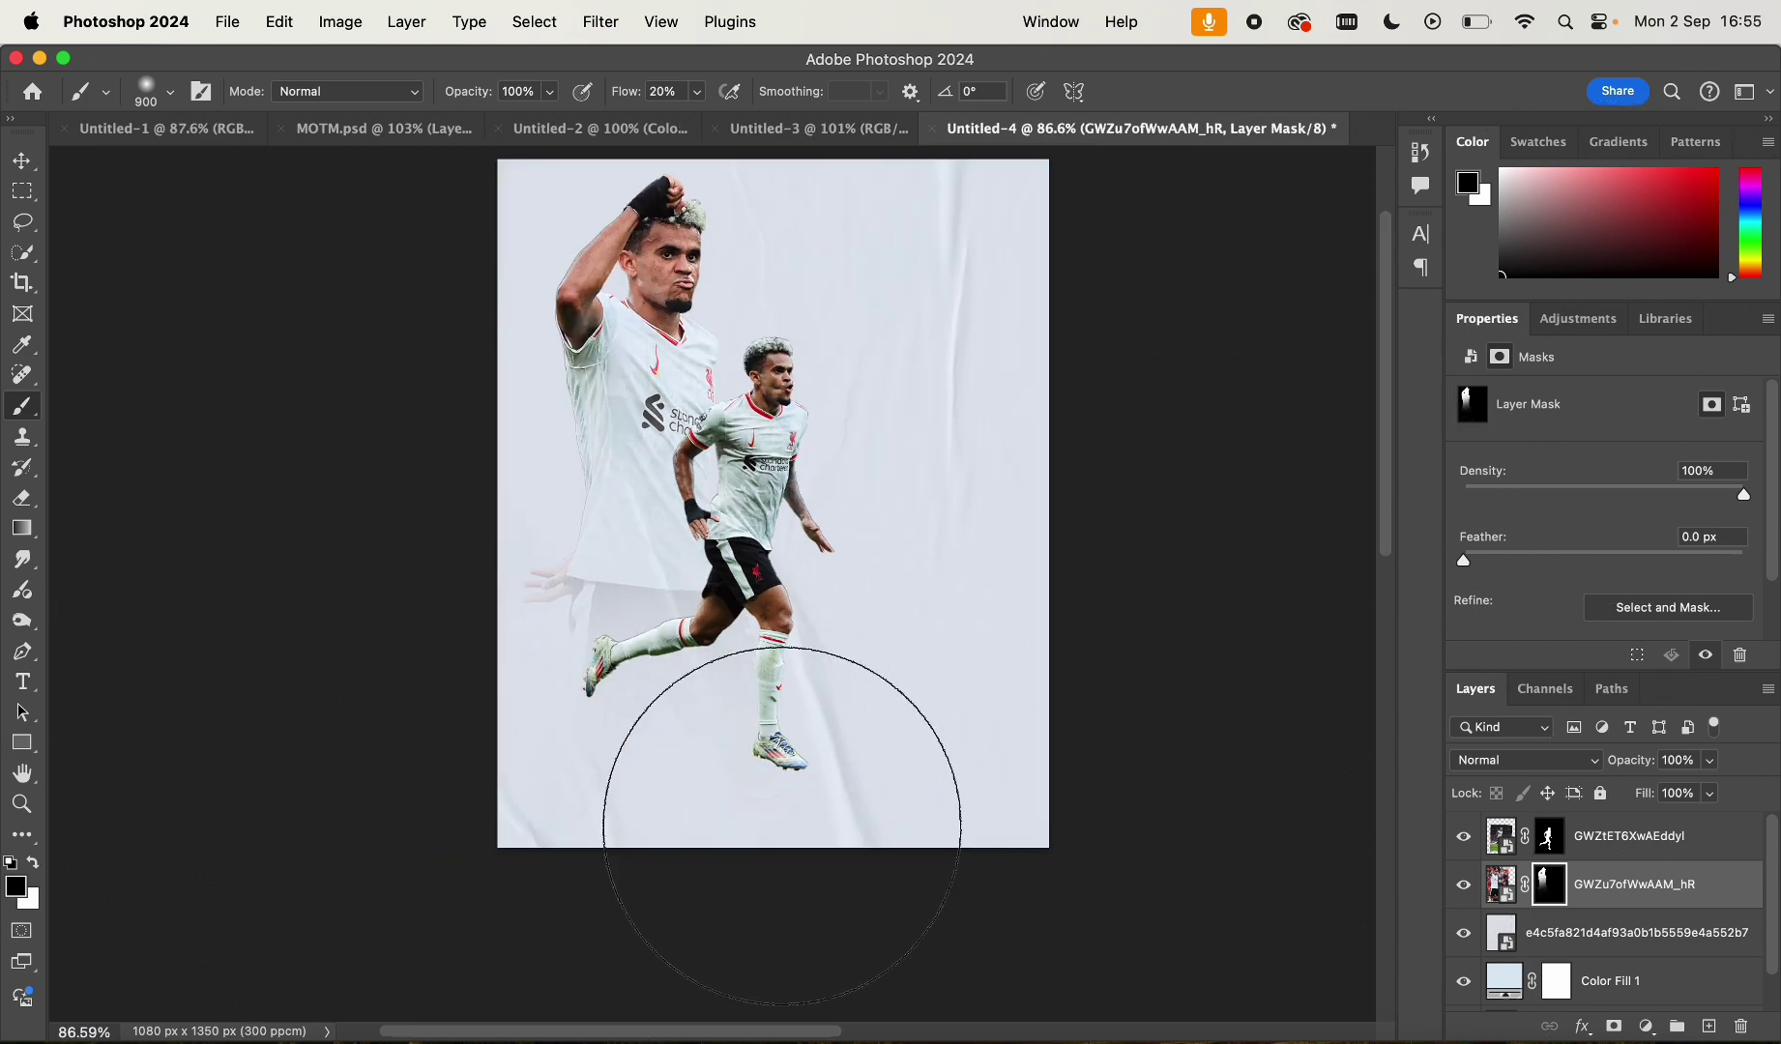
Try to paint the large player's lower body back in with a white 300 px brush and undo the mask painting
{"action": "key", "text": "bracketleft"}
{"action": "scroll", "coordinate": [1114, 787], "scroll_direction": "up", "scroll_amount": 3}
{"action": "key", "text": "bracketleft"}
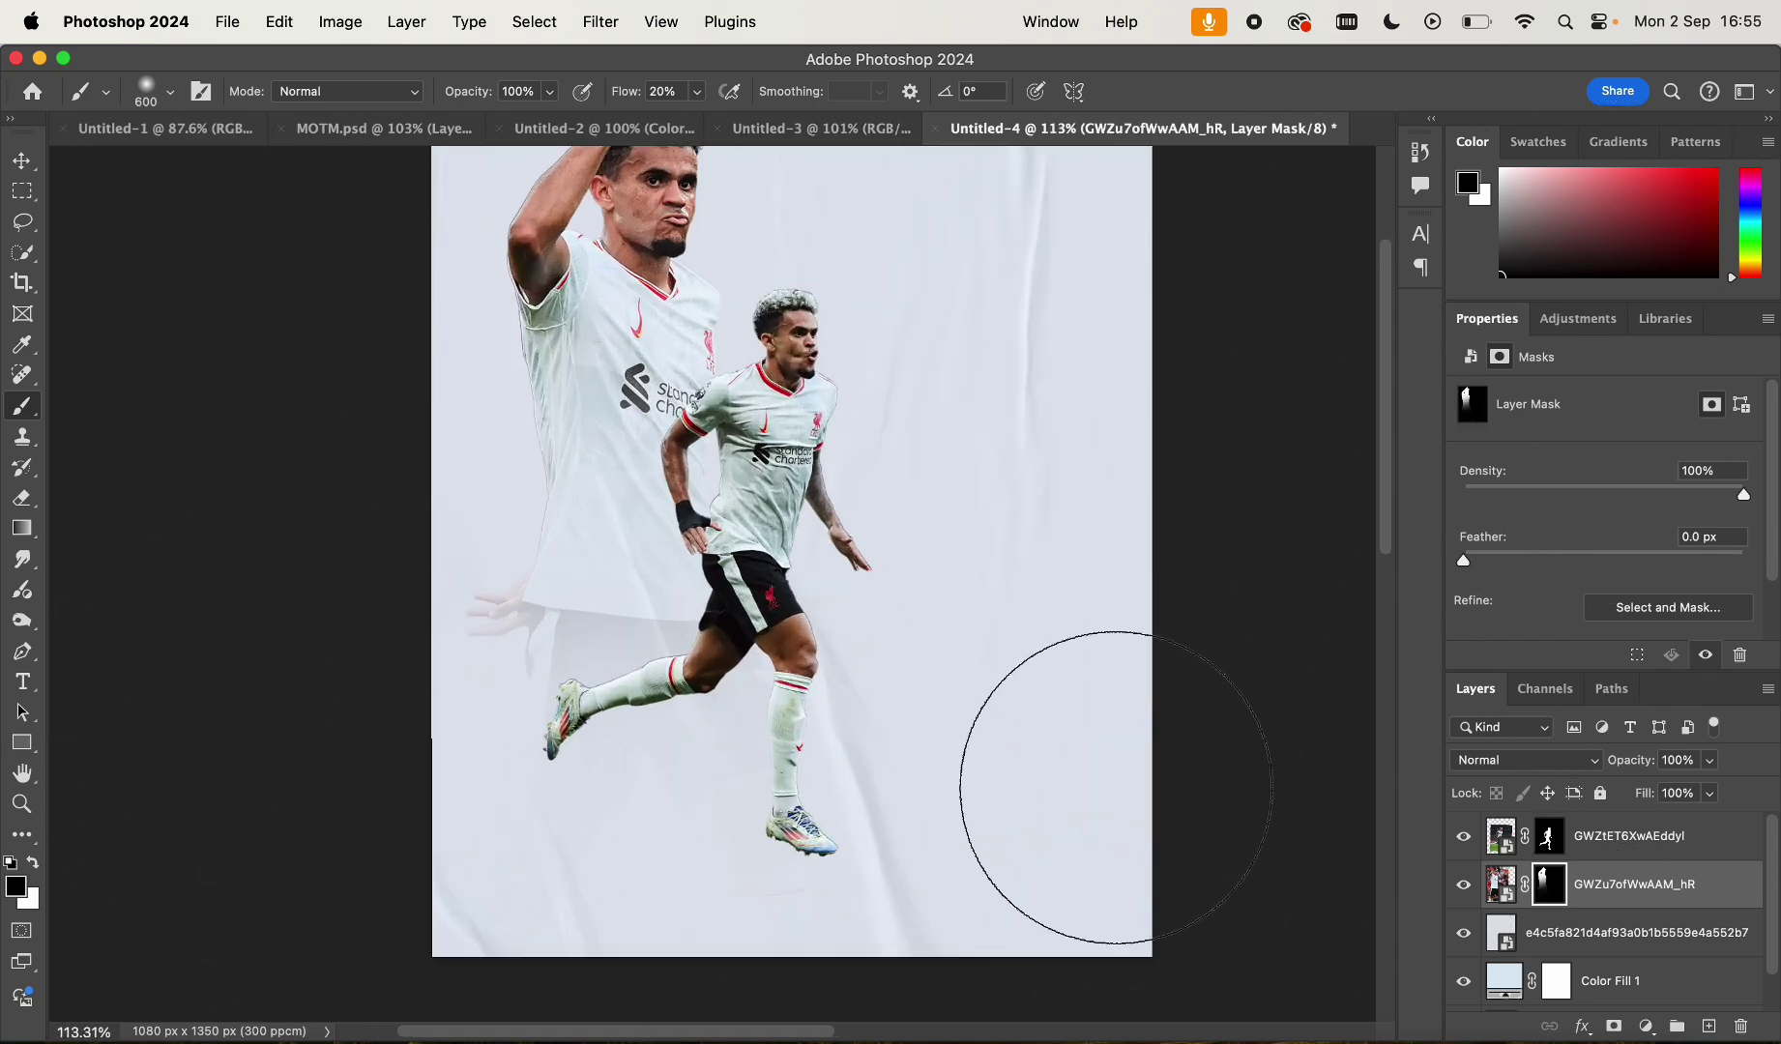
{"action": "key", "text": "bracketleft"}
{"action": "key", "text": "bracketleft"}
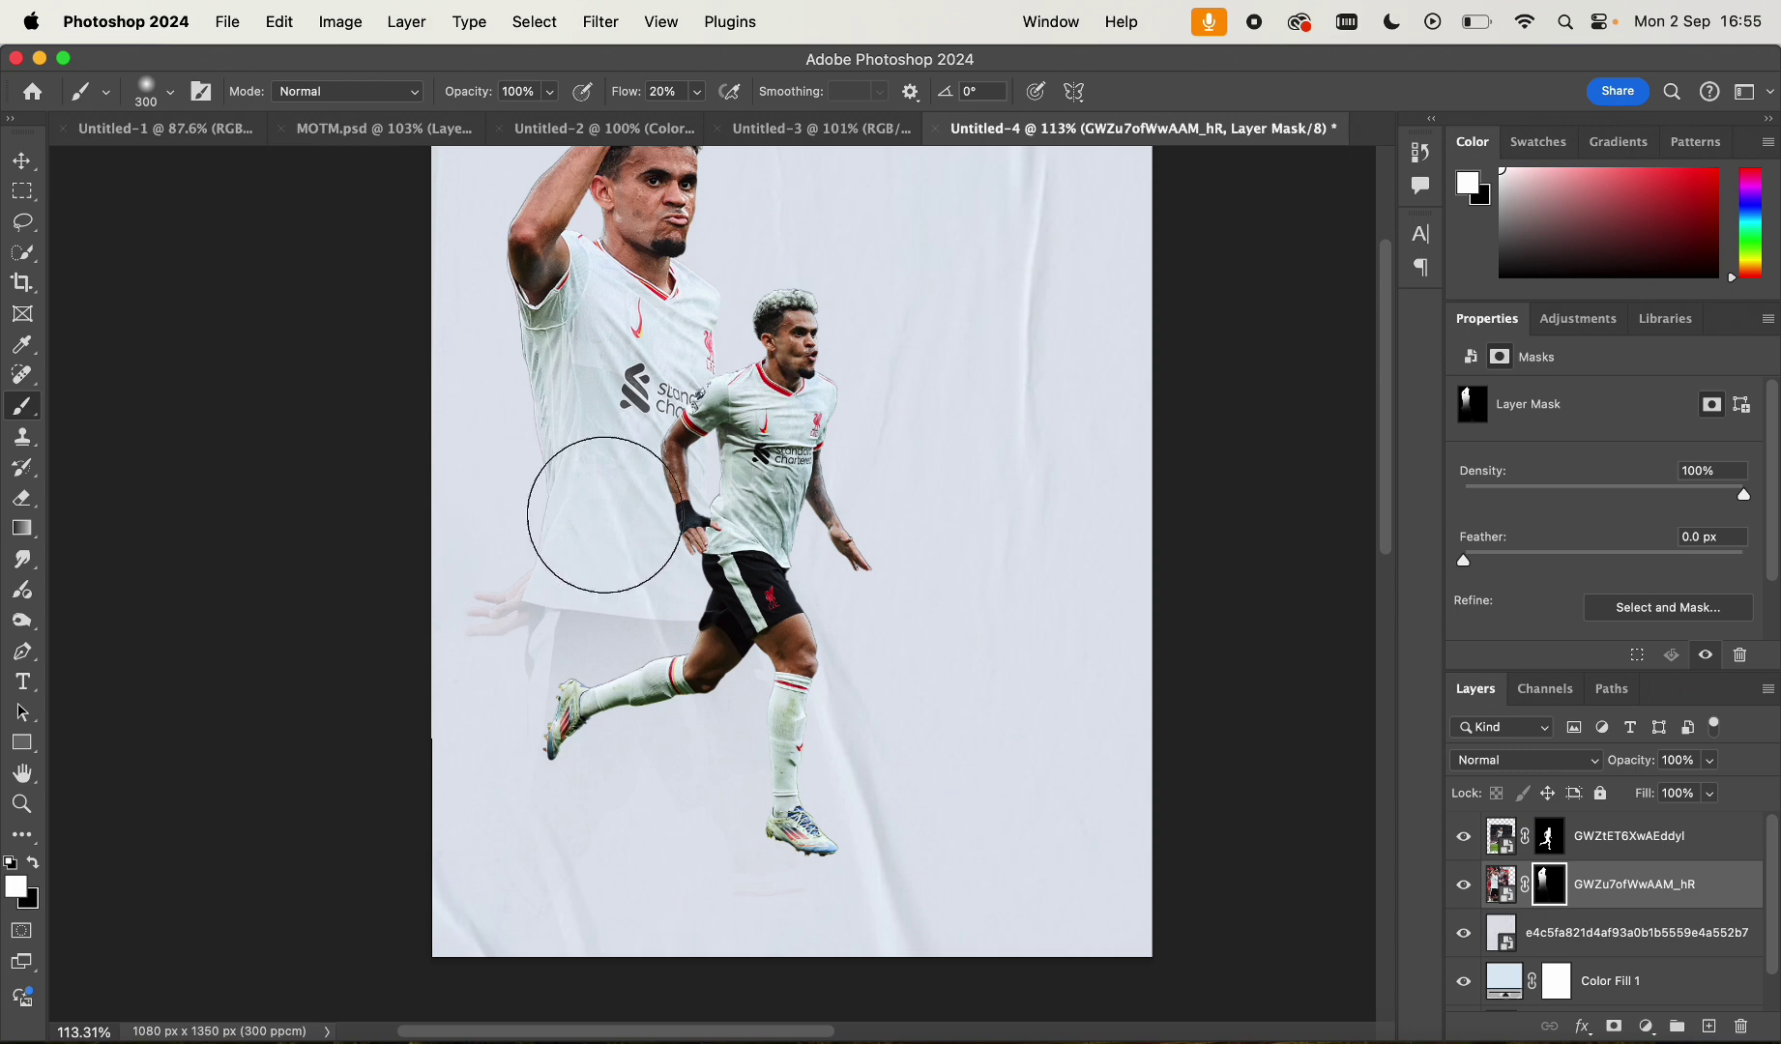
{"action": "mouse_move", "coordinate": [506, 675]}
{"action": "left_mouse_down"}
{"action": "mouse_move", "coordinate": [542, 704]}
{"action": "mouse_move", "coordinate": [502, 623]}
{"action": "mouse_move", "coordinate": [467, 823]}
{"action": "mouse_move", "coordinate": [457, 535]}
{"action": "mouse_move", "coordinate": [473, 807]}
{"action": "mouse_move", "coordinate": [490, 470]}
{"action": "mouse_move", "coordinate": [500, 792]}
{"action": "mouse_move", "coordinate": [588, 848]}
{"action": "mouse_move", "coordinate": [747, 846]}
{"action": "mouse_move", "coordinate": [851, 793]}
{"action": "left_mouse_up"}
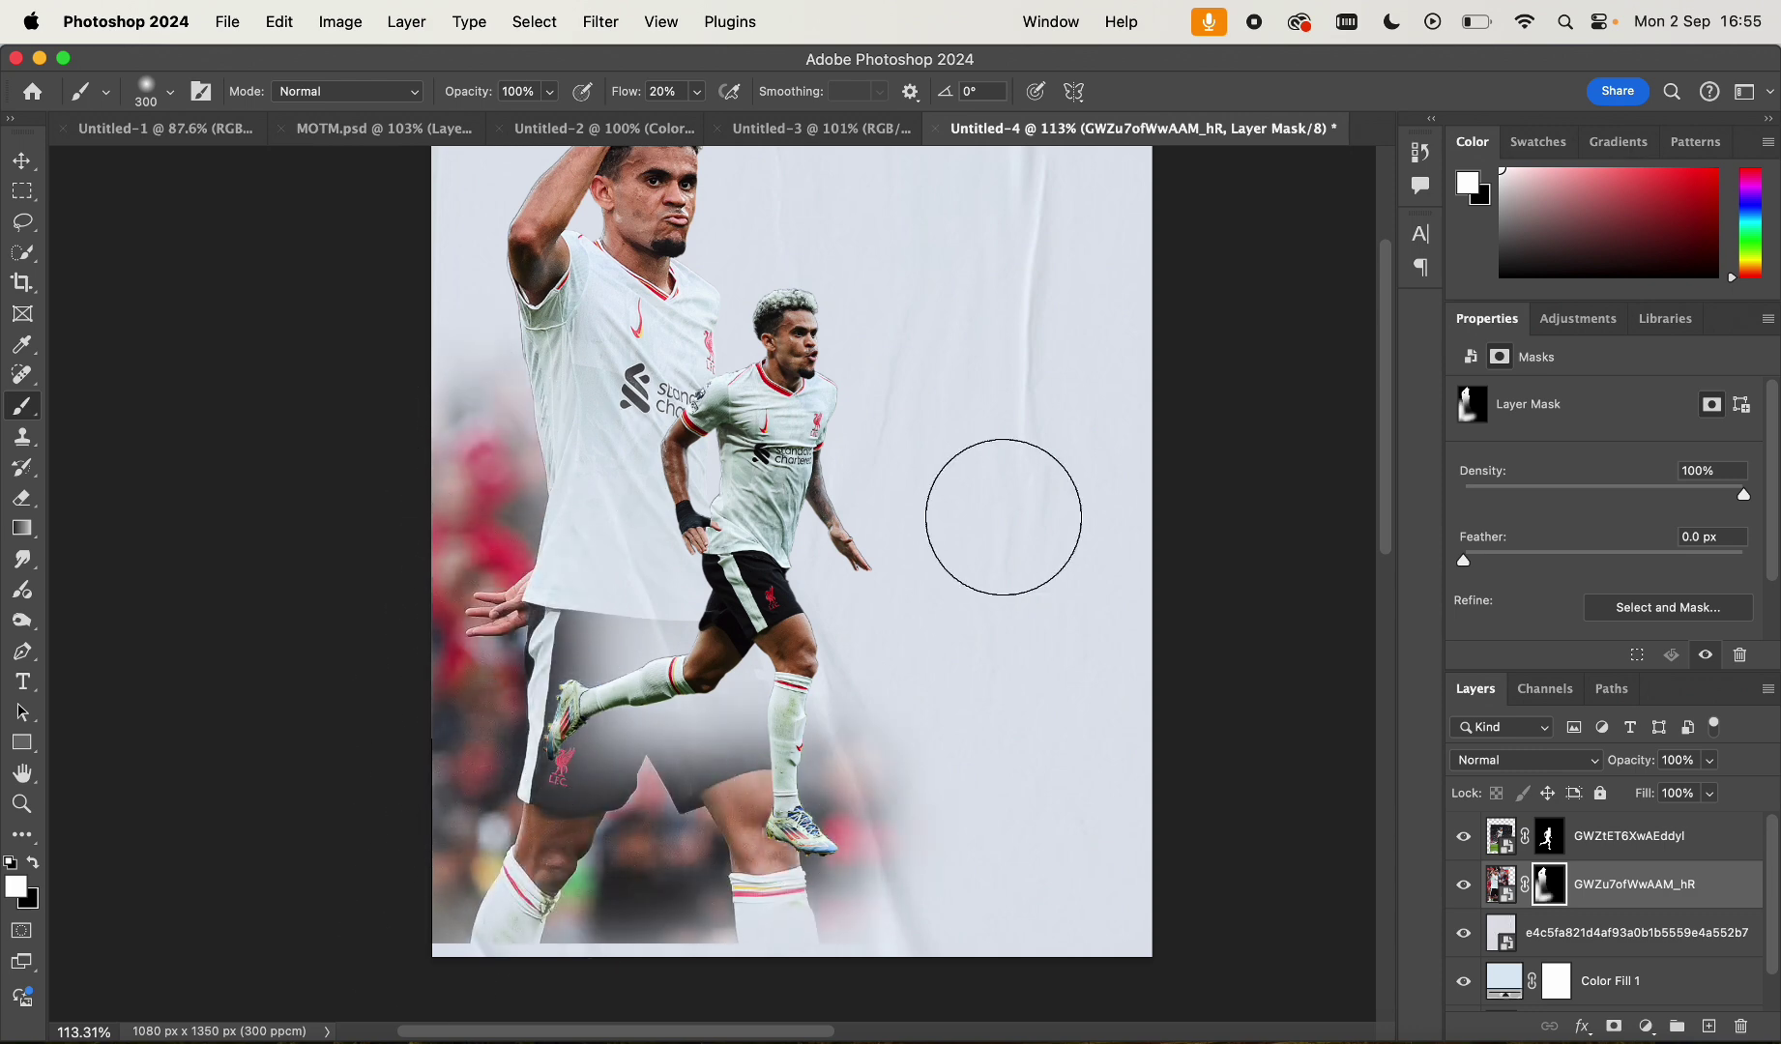
{"action": "key", "text": "super+z"}
{"action": "key", "text": "super+z"}
{"action": "key", "text": "x"}
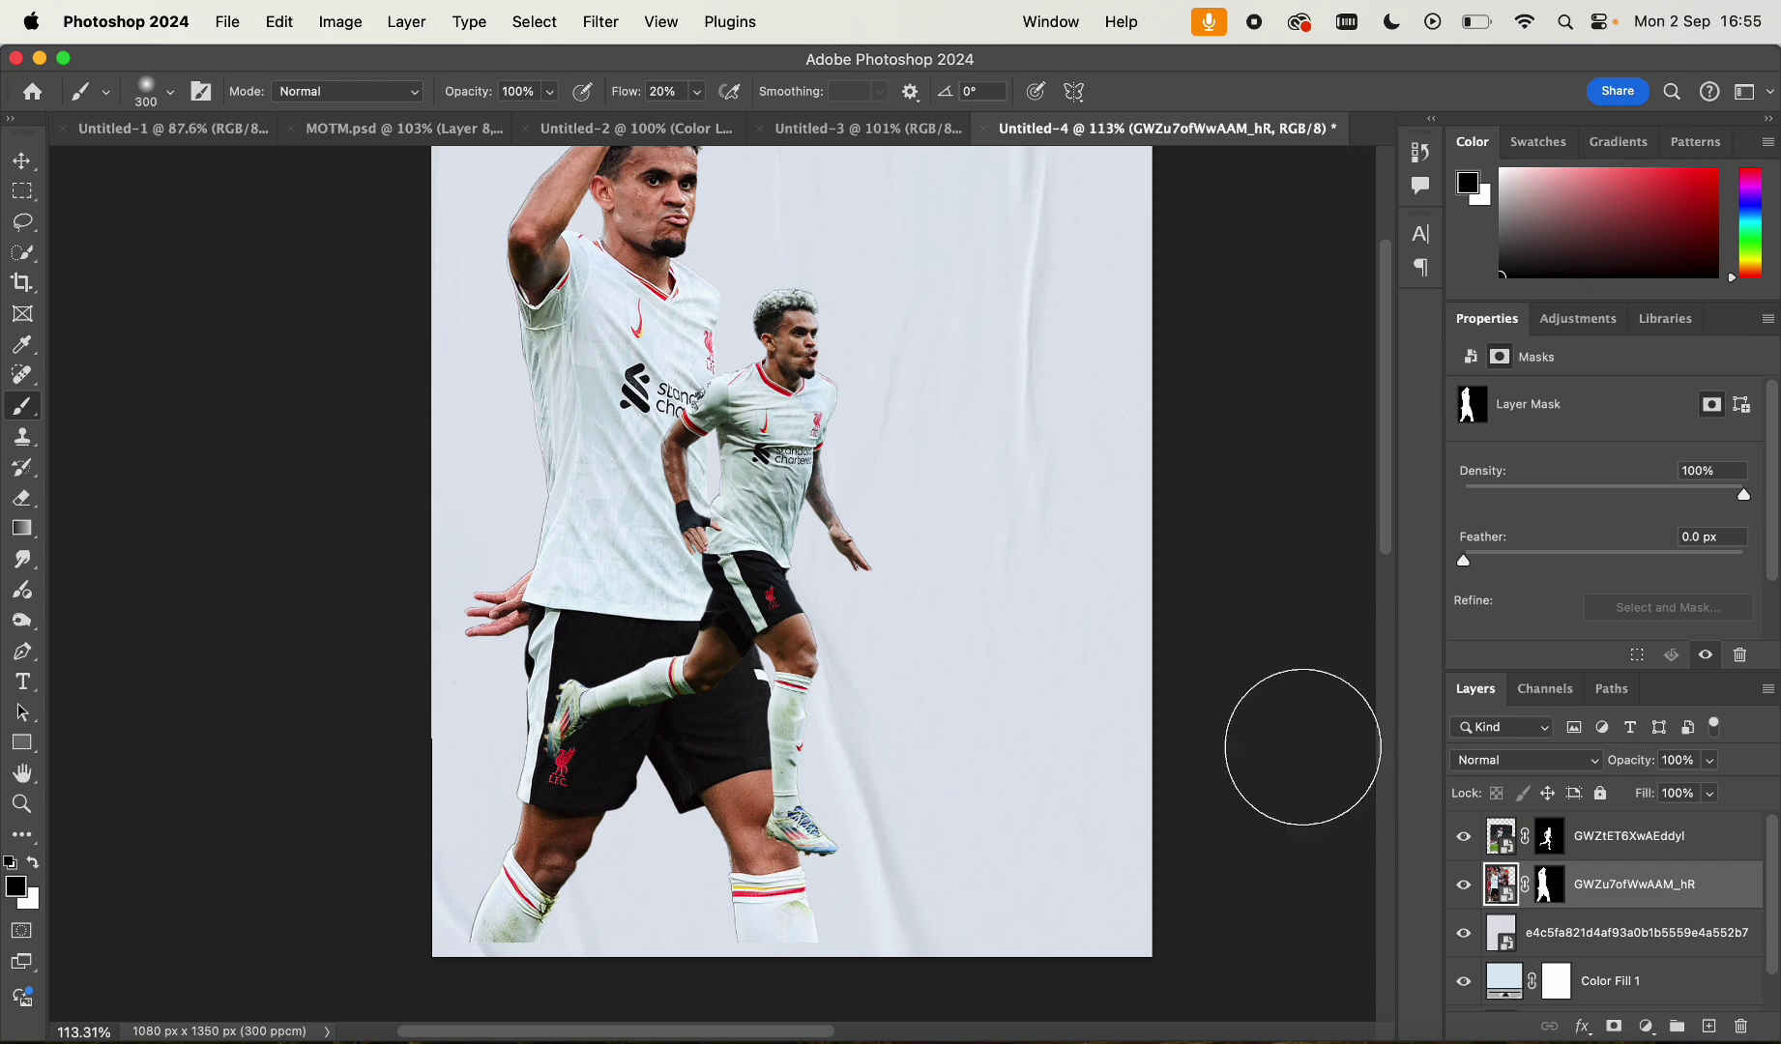
Convert the GWZu7ofWwAAM_hR layer with its cutout mask to a smart object and add a new layer mask to it
{"action": "right_click", "coordinate": [1667, 881]}
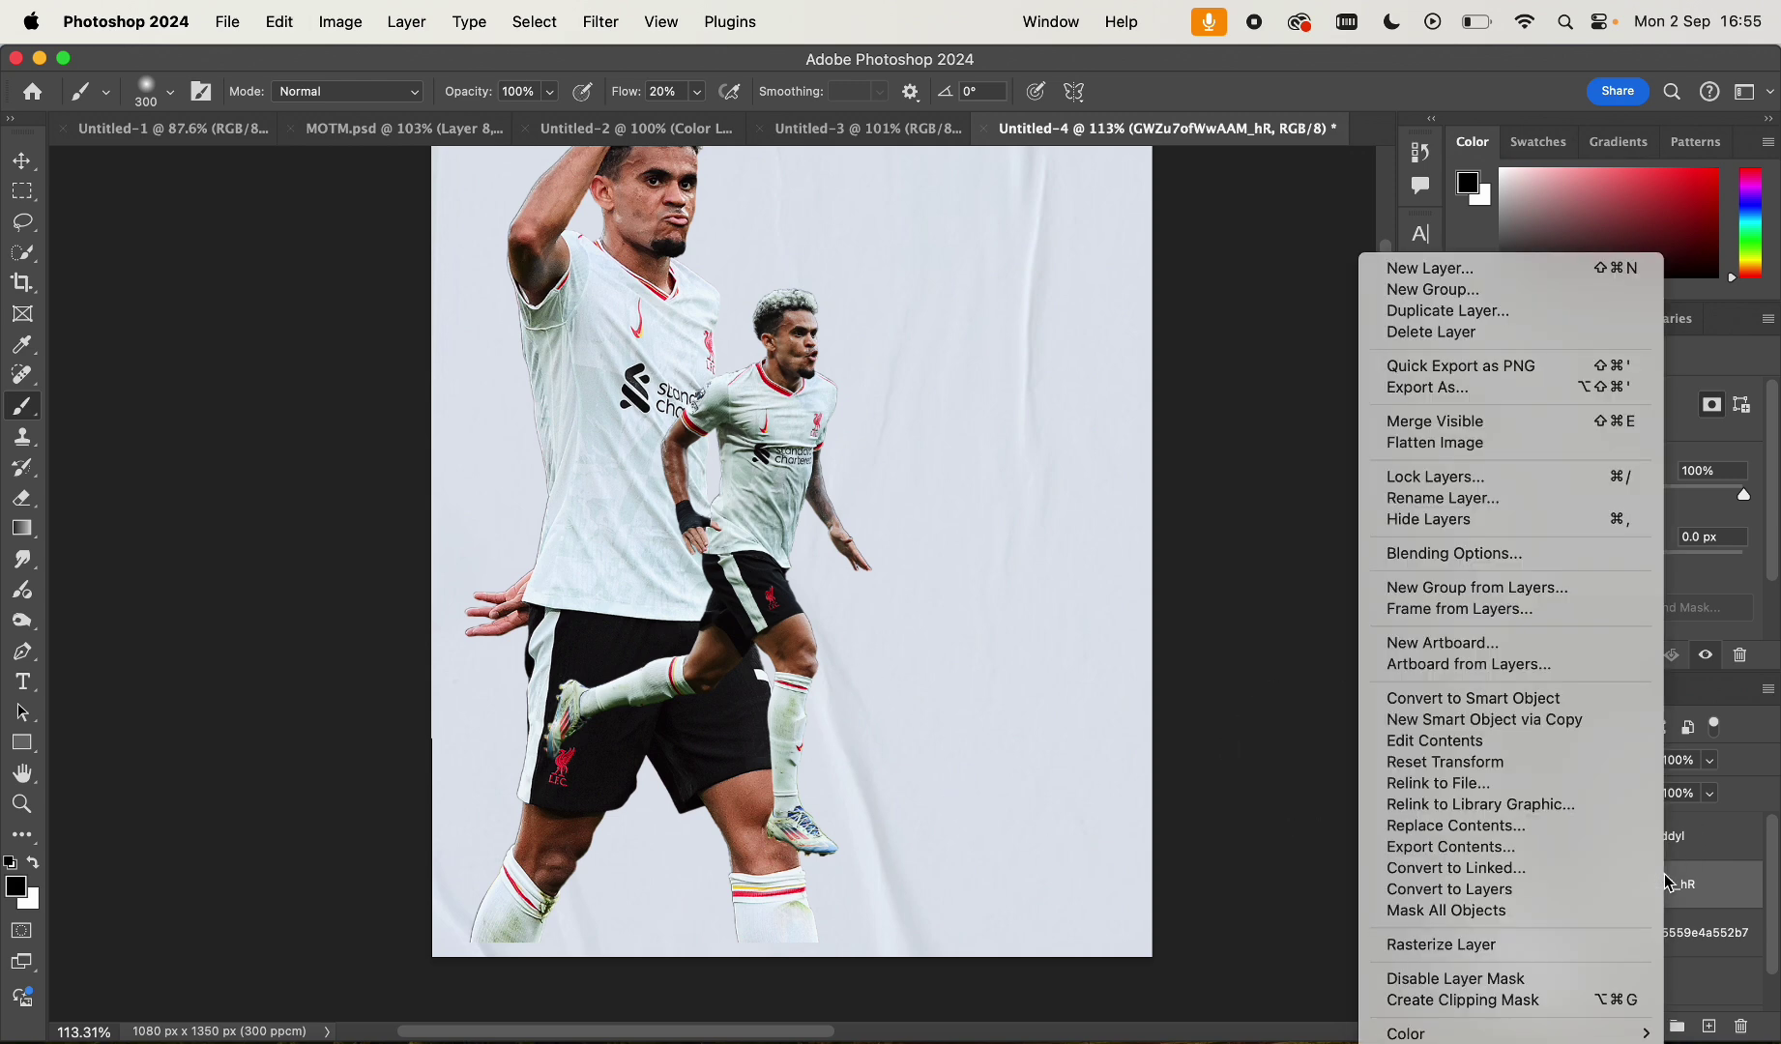
{"action": "left_click", "coordinate": [1477, 698]}
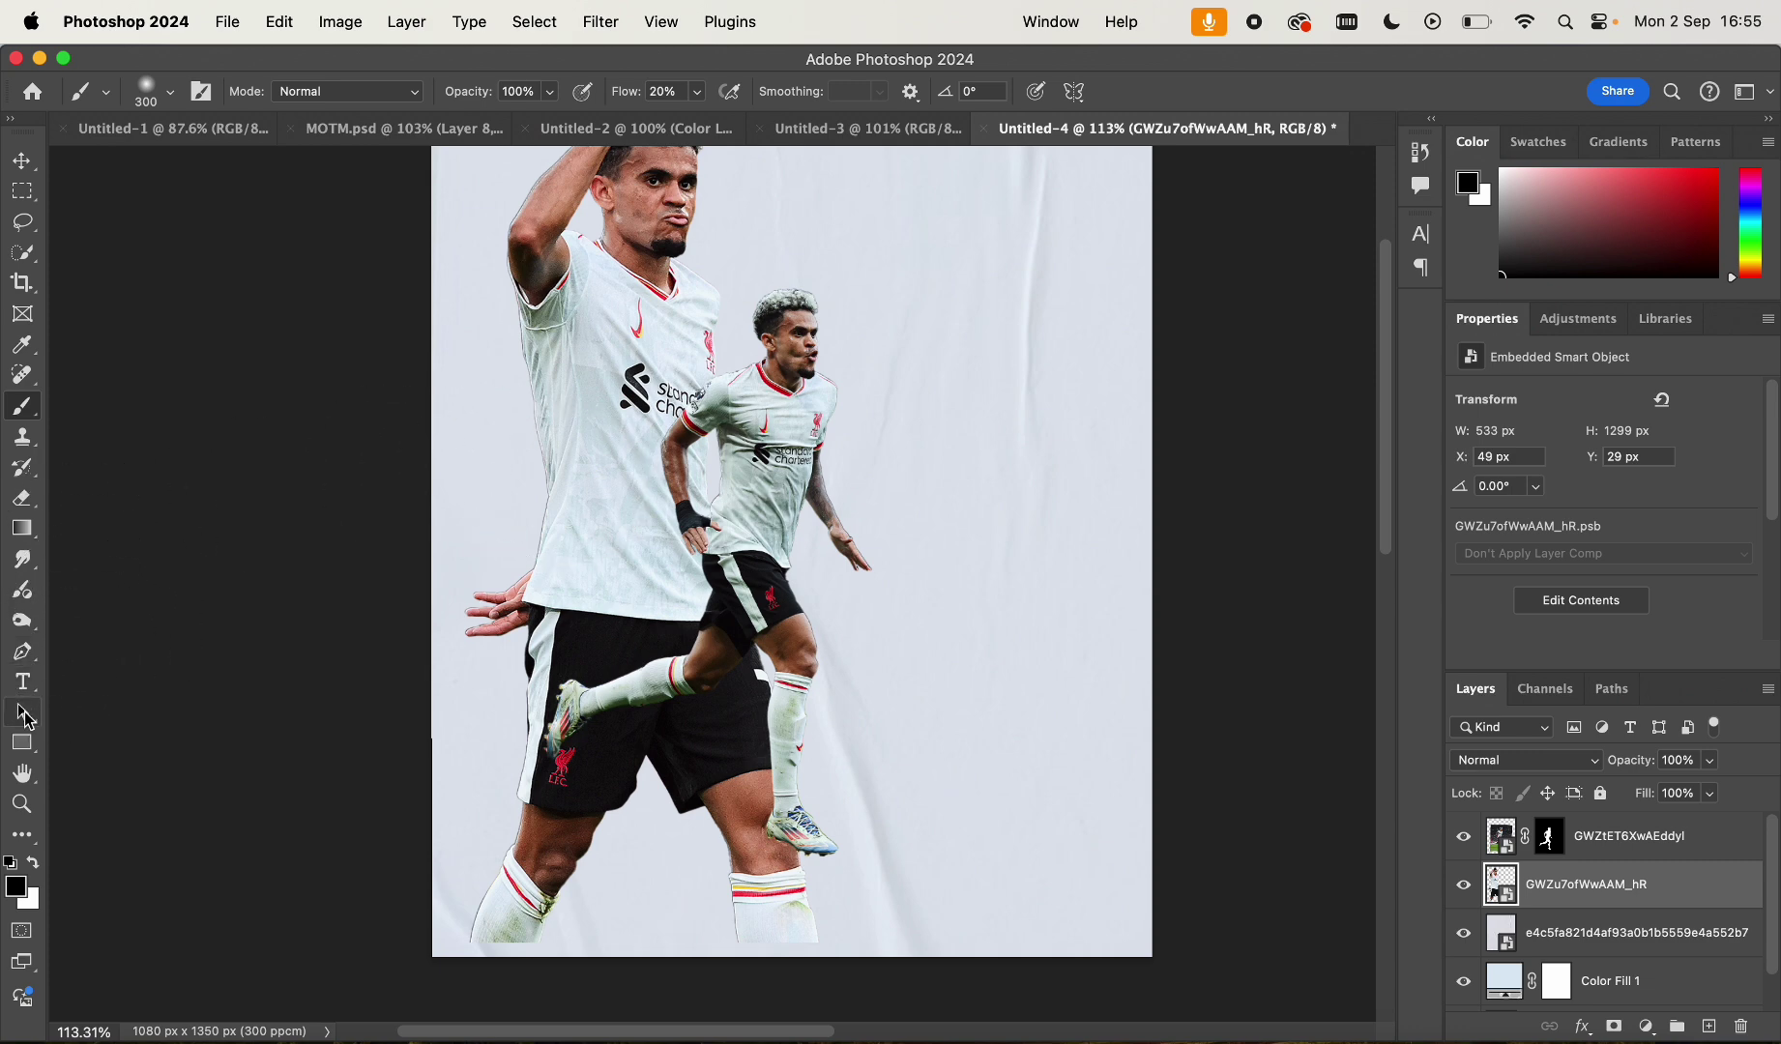
{"action": "left_click", "coordinate": [1615, 1027]}
Fade out the large player's shorts and legs by painting black on the new mask with a 700 px brush
{"action": "key", "text": "bracketright"}
{"action": "key", "text": "bracketright"}
{"action": "key", "text": "bracketright"}
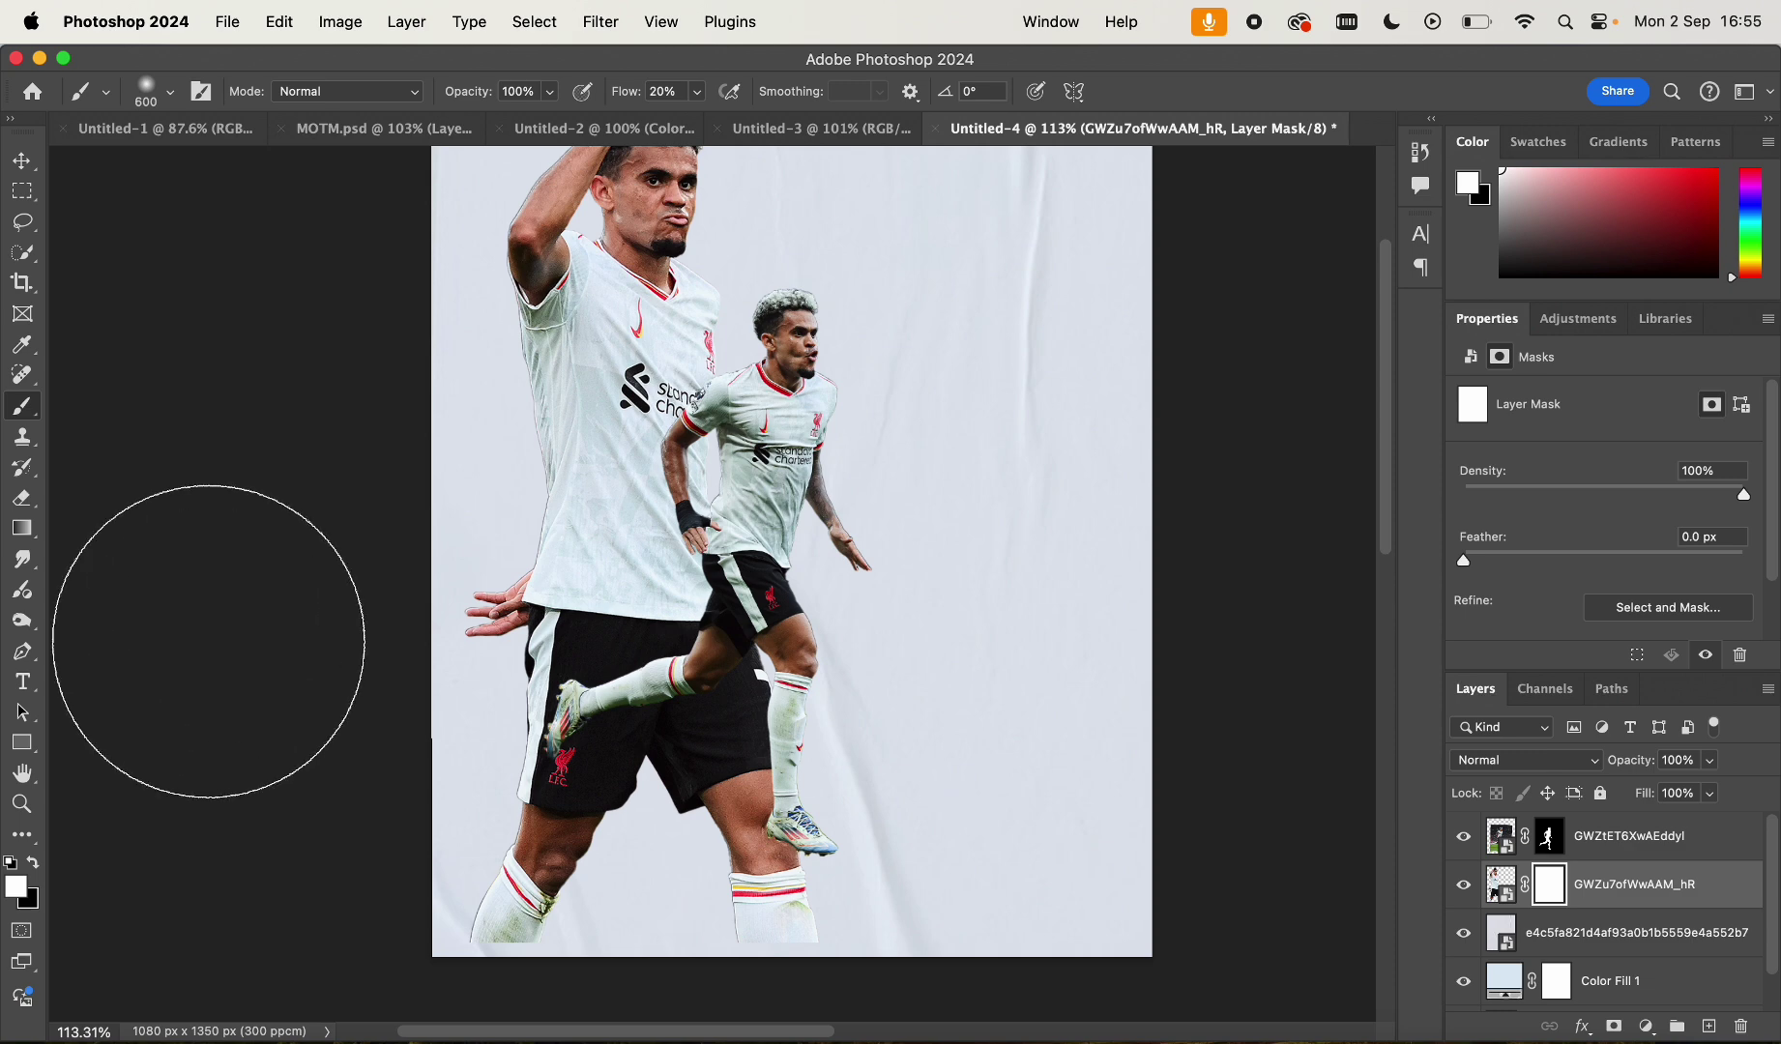
{"action": "key", "text": "x"}
{"action": "key", "text": "bracketright"}
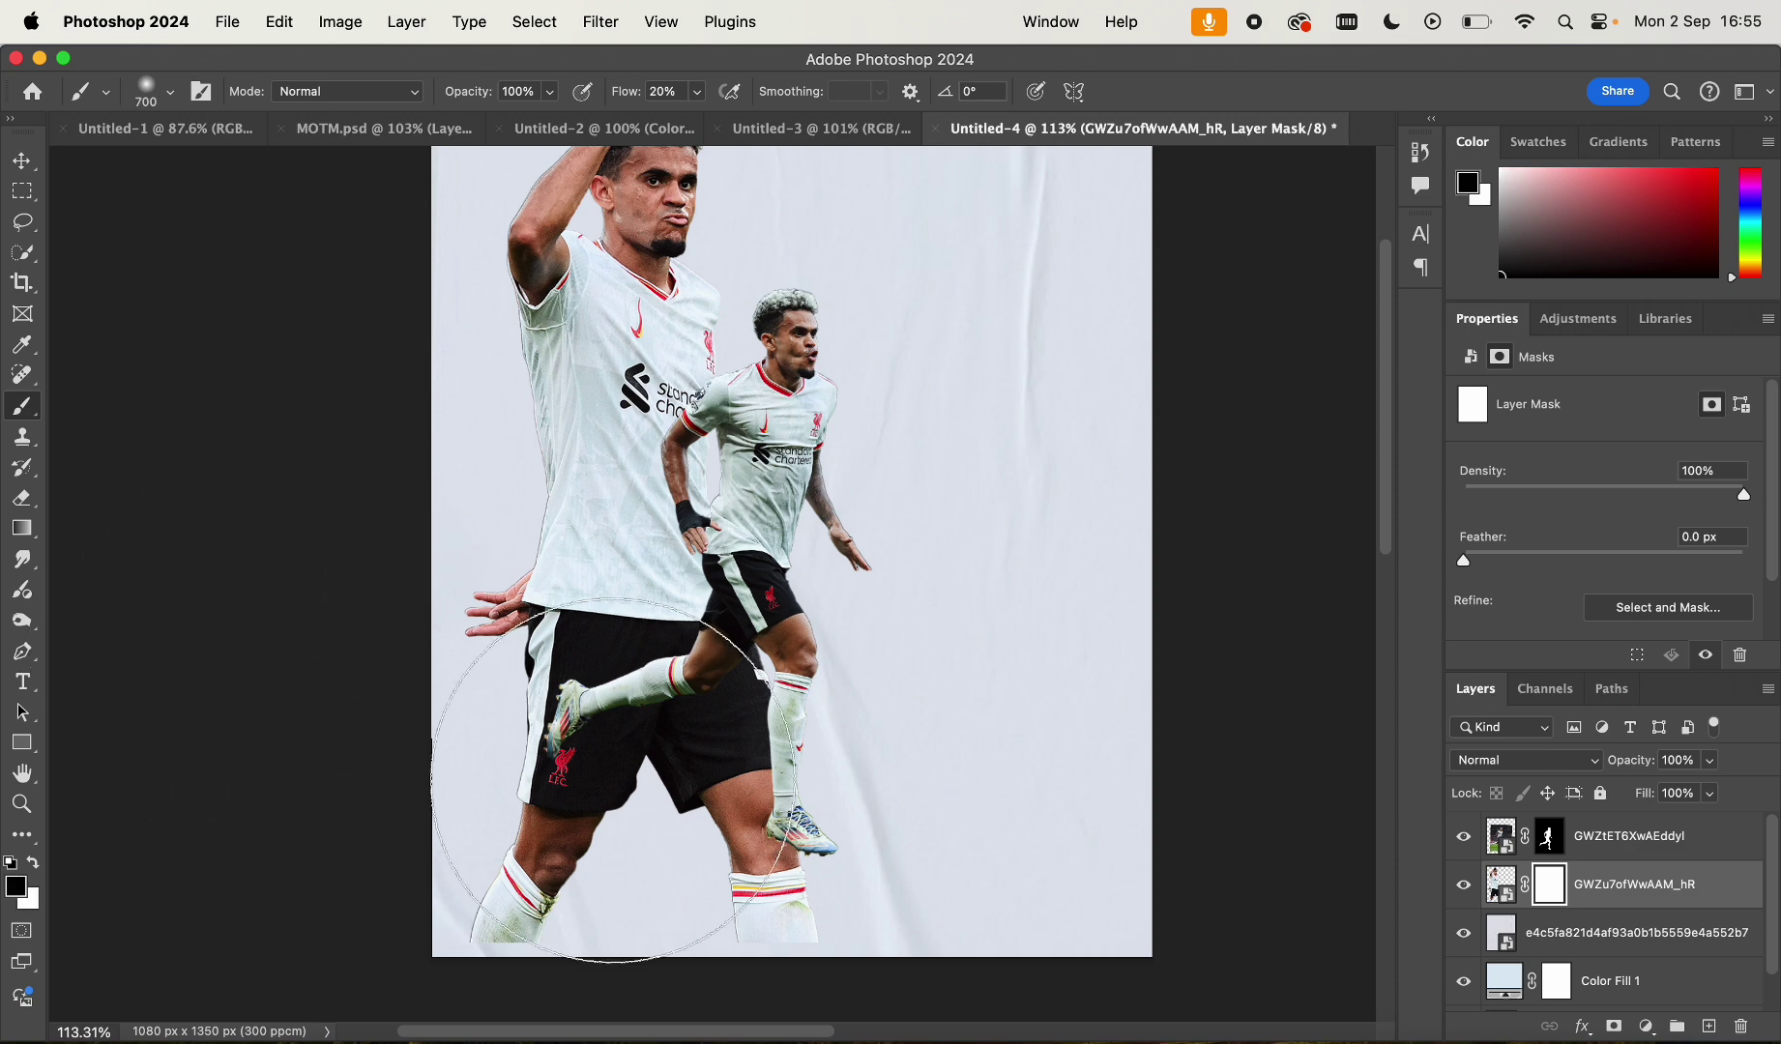
{"action": "mouse_move", "coordinate": [691, 815]}
{"action": "left_mouse_down"}
{"action": "mouse_move", "coordinate": [405, 826]}
{"action": "mouse_move", "coordinate": [0, 962]}
{"action": "mouse_move", "coordinate": [170, 948]}
{"action": "mouse_move", "coordinate": [948, 707]}
{"action": "left_mouse_up"}
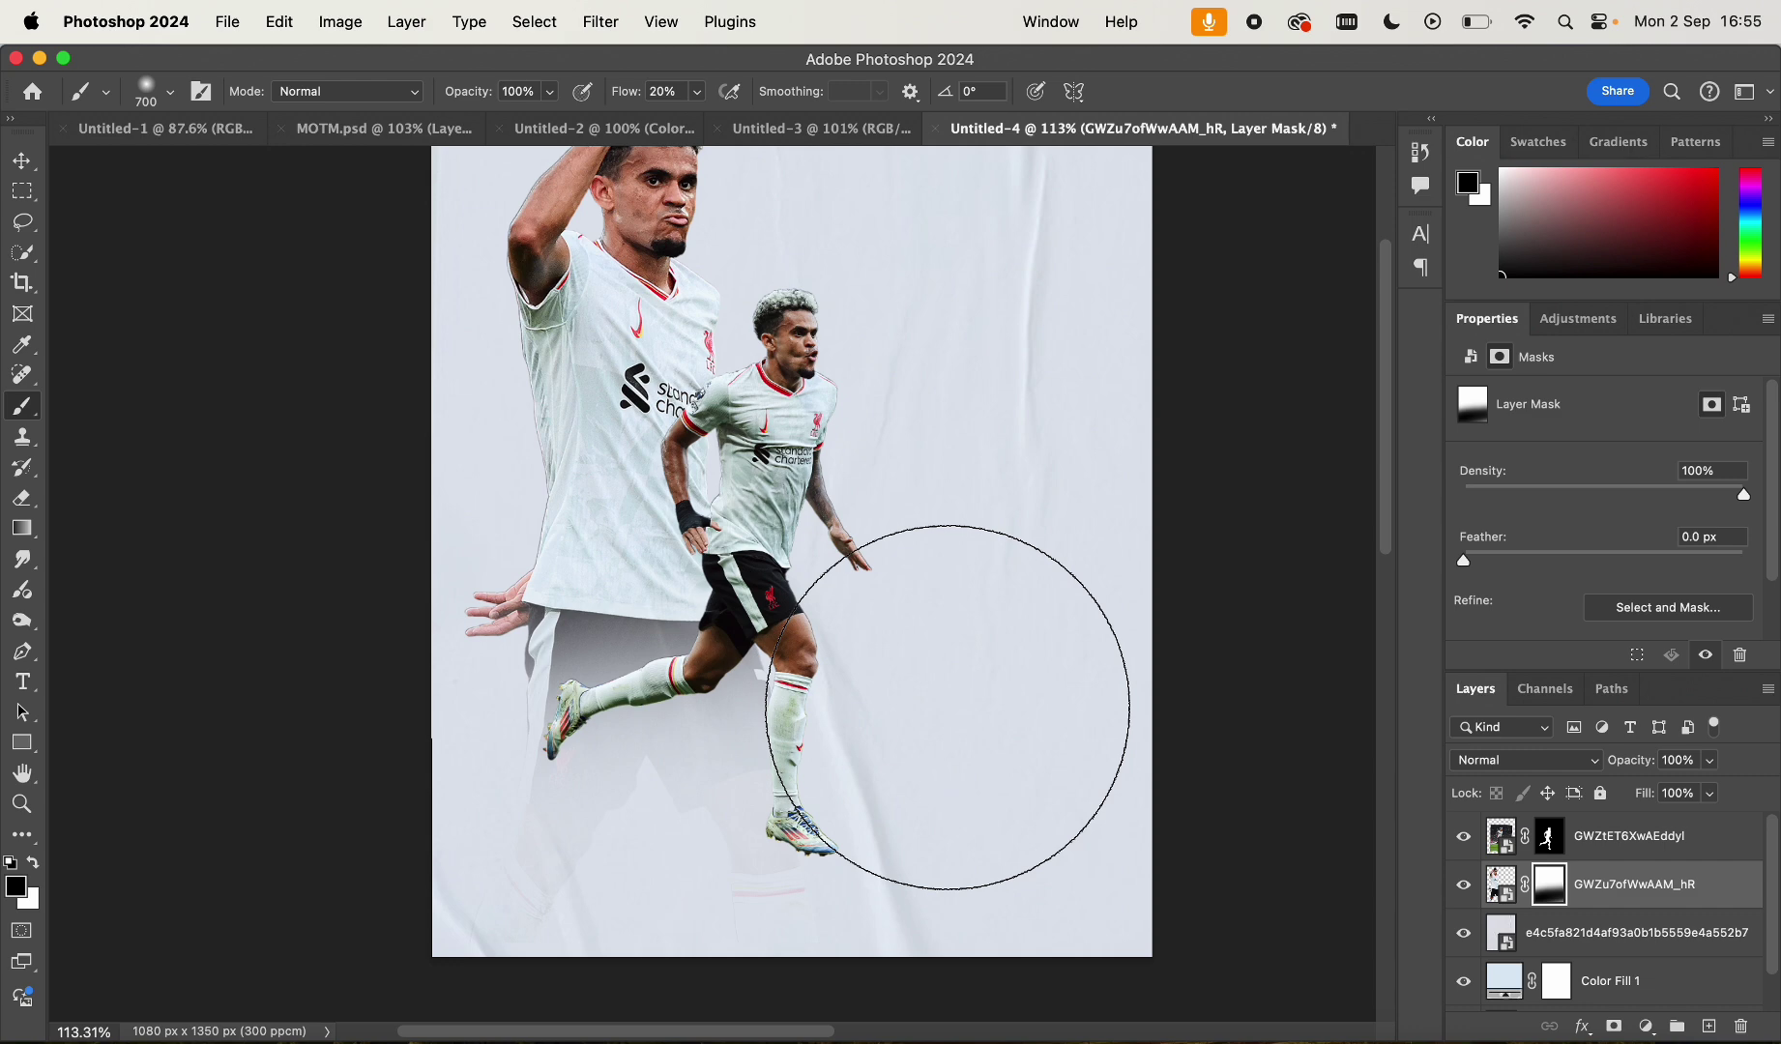
Refine the large player's fade by restoring some lower body in white and repainting in black until it dissolves below the shirt
{"action": "key", "text": "x"}
{"action": "mouse_move", "coordinate": [636, 917]}
{"action": "left_mouse_down"}
{"action": "mouse_move", "coordinate": [487, 875]}
{"action": "mouse_move", "coordinate": [595, 858]}
{"action": "mouse_move", "coordinate": [1139, 658]}
{"action": "mouse_move", "coordinate": [1108, 684]}
{"action": "mouse_move", "coordinate": [463, 837]}
{"action": "mouse_move", "coordinate": [331, 816]}
{"action": "mouse_move", "coordinate": [413, 755]}
{"action": "left_mouse_up"}
{"action": "key", "text": "x"}
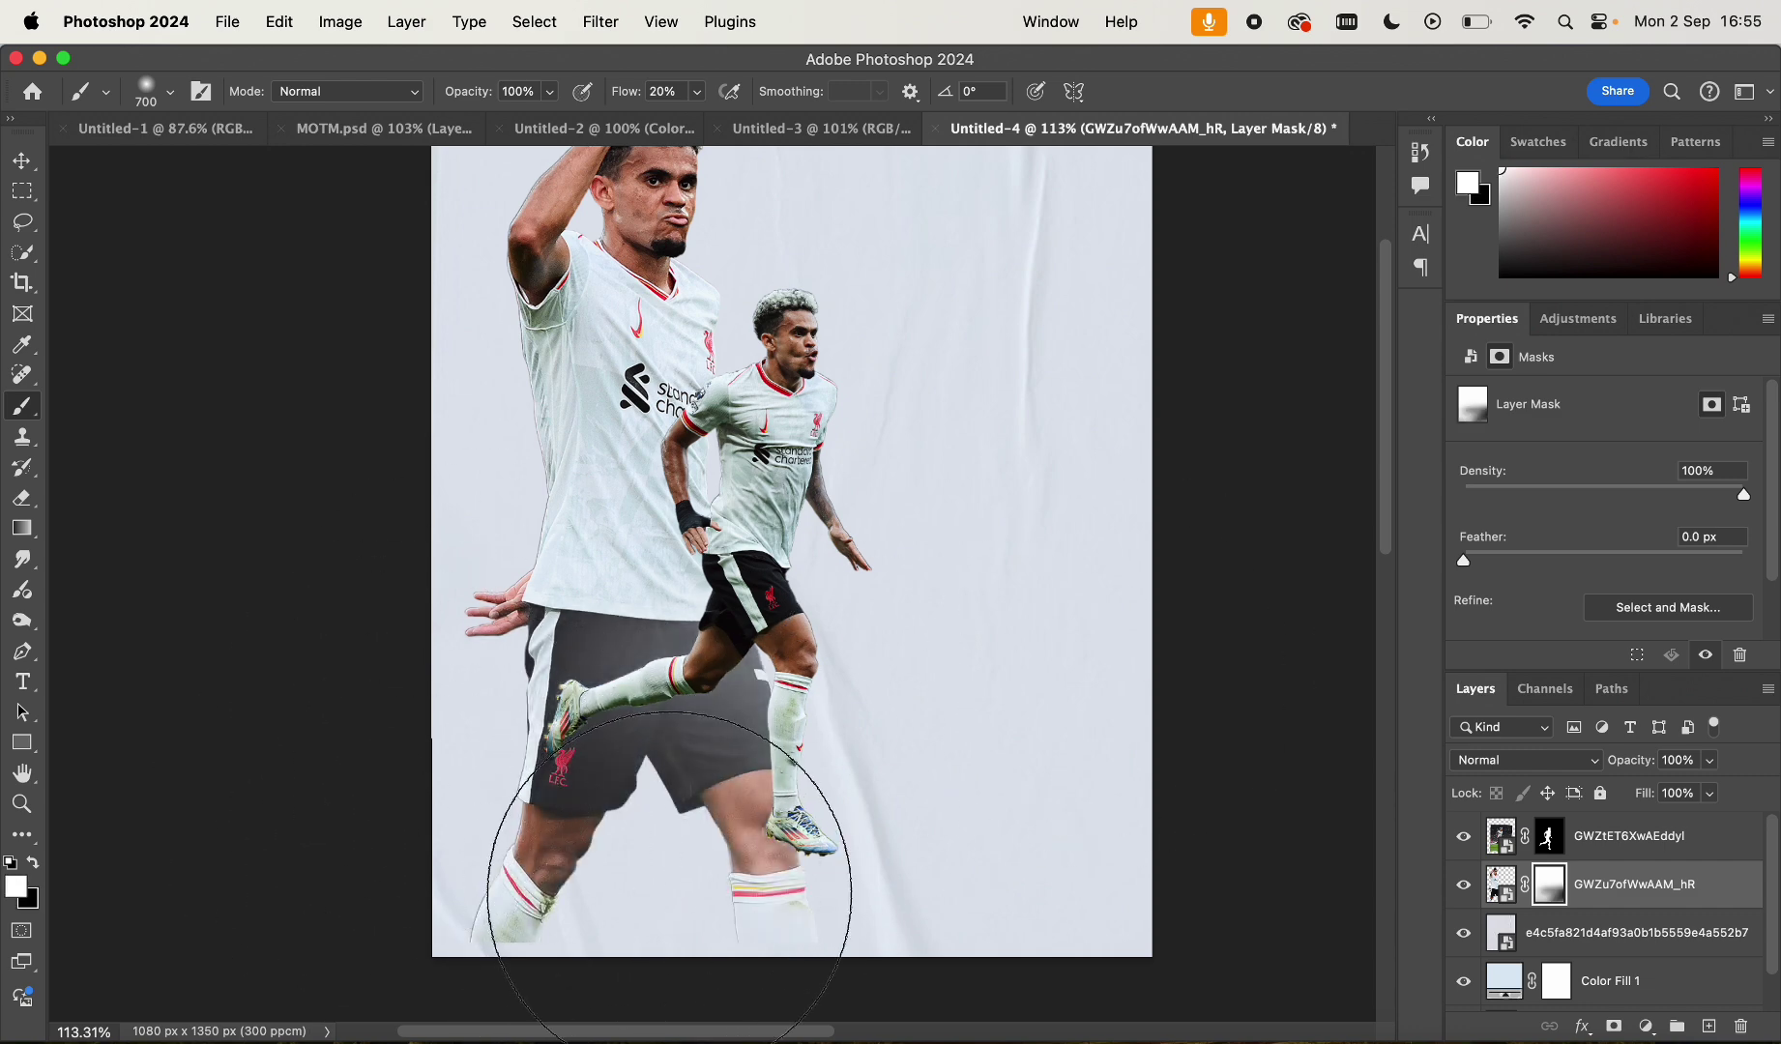
{"action": "mouse_move", "coordinate": [667, 913]}
{"action": "left_mouse_down"}
{"action": "mouse_move", "coordinate": [723, 855]}
{"action": "mouse_move", "coordinate": [293, 875]}
{"action": "mouse_move", "coordinate": [627, 829]}
{"action": "mouse_move", "coordinate": [587, 878]}
{"action": "mouse_move", "coordinate": [392, 855]}
{"action": "mouse_move", "coordinate": [608, 733]}
{"action": "mouse_move", "coordinate": [708, 717]}
{"action": "mouse_move", "coordinate": [494, 797]}
{"action": "mouse_move", "coordinate": [815, 742]}
{"action": "mouse_move", "coordinate": [936, 631]}
{"action": "left_mouse_up"}
{"action": "scroll", "coordinate": [616, 727], "scroll_direction": "down", "scroll_amount": 5}
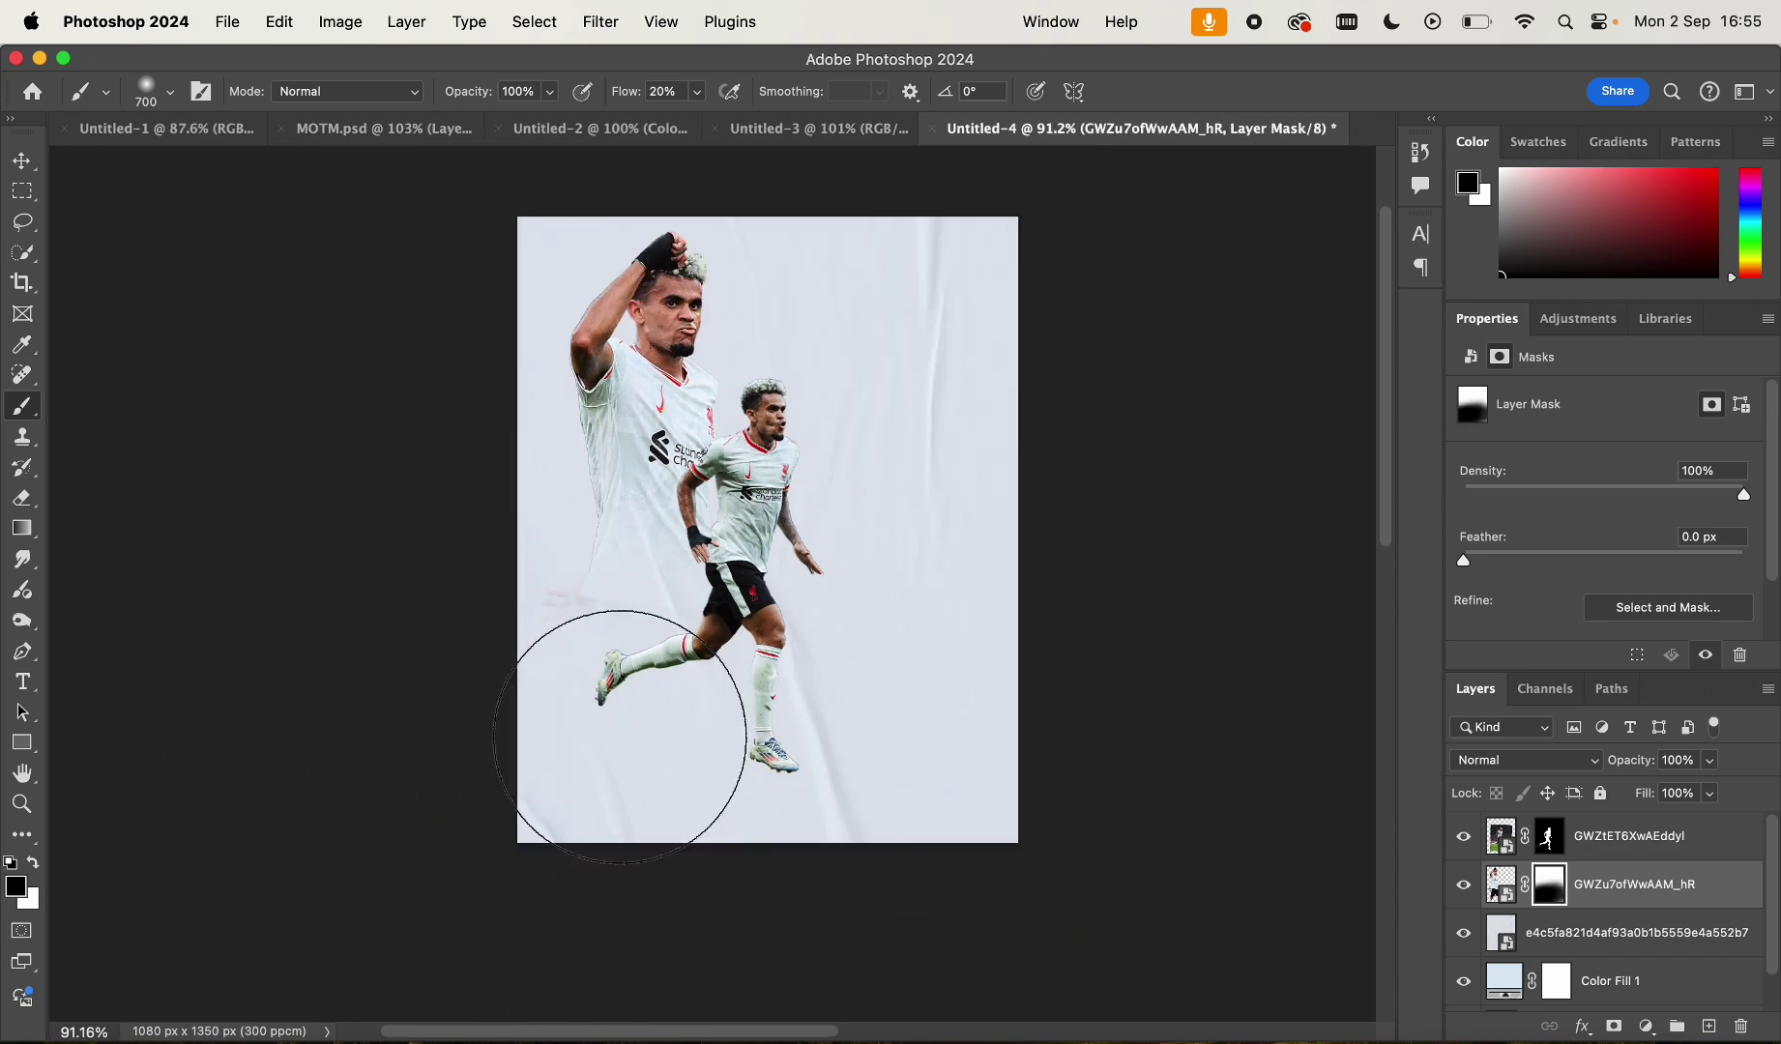
{"action": "scroll", "coordinate": [485, 660], "scroll_direction": "up", "scroll_amount": 5}
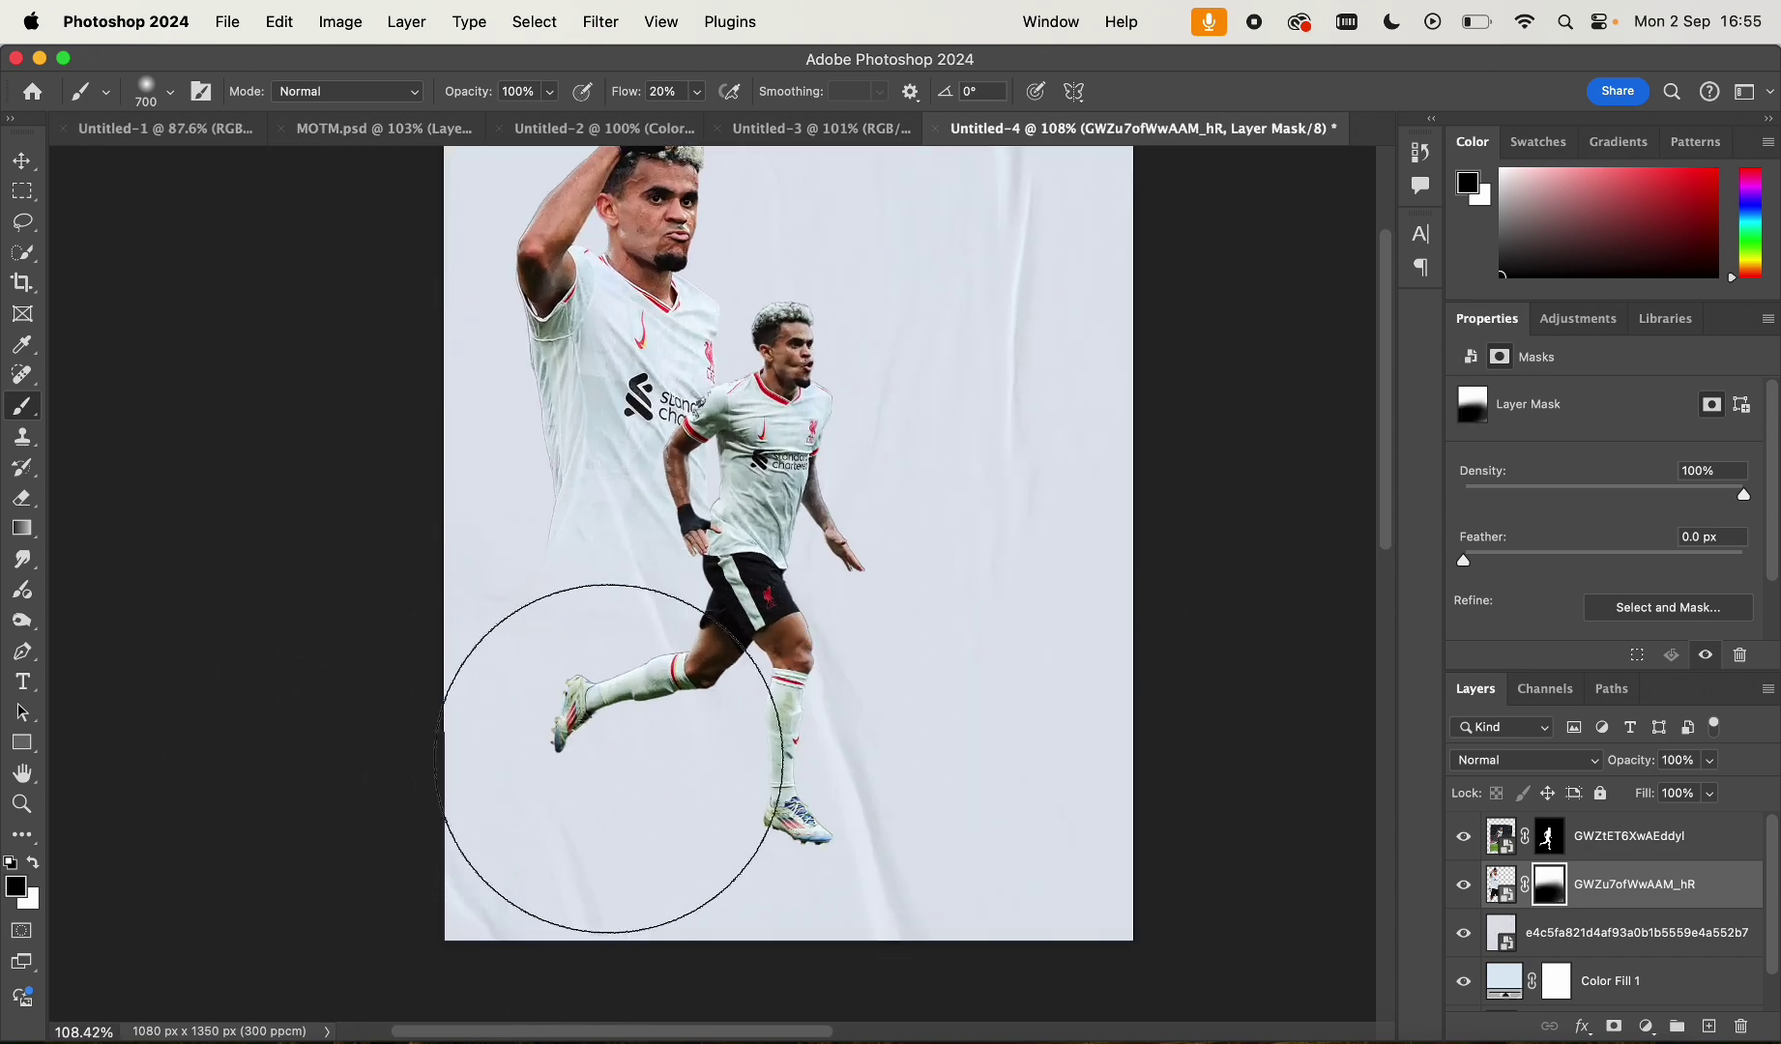
{"action": "scroll", "coordinate": [1121, 634], "scroll_direction": "down", "scroll_amount": 2}
{"action": "scroll", "coordinate": [1102, 643], "scroll_direction": "down", "scroll_amount": 1}
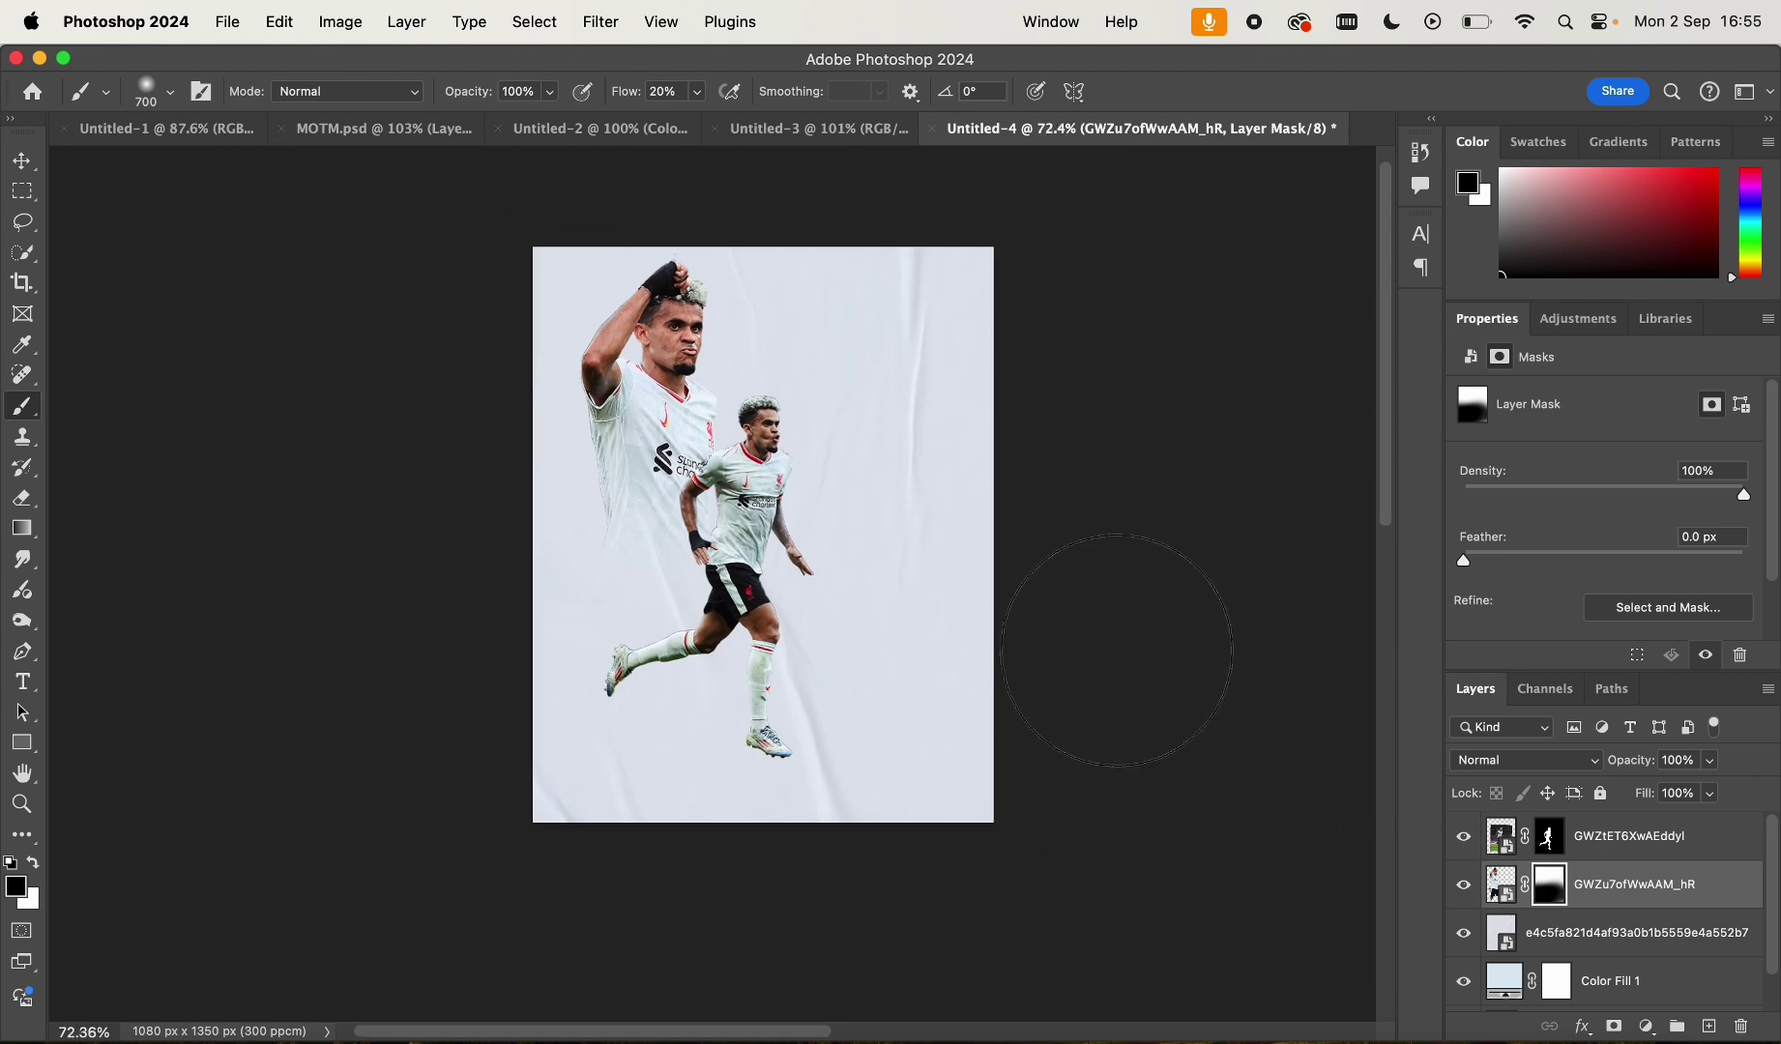
Scale the large faded player up to 106.37% and shift it slightly down
{"action": "scroll", "coordinate": [1035, 638], "scroll_direction": "up", "scroll_amount": 3}
{"action": "left_click", "coordinate": [22, 162]}
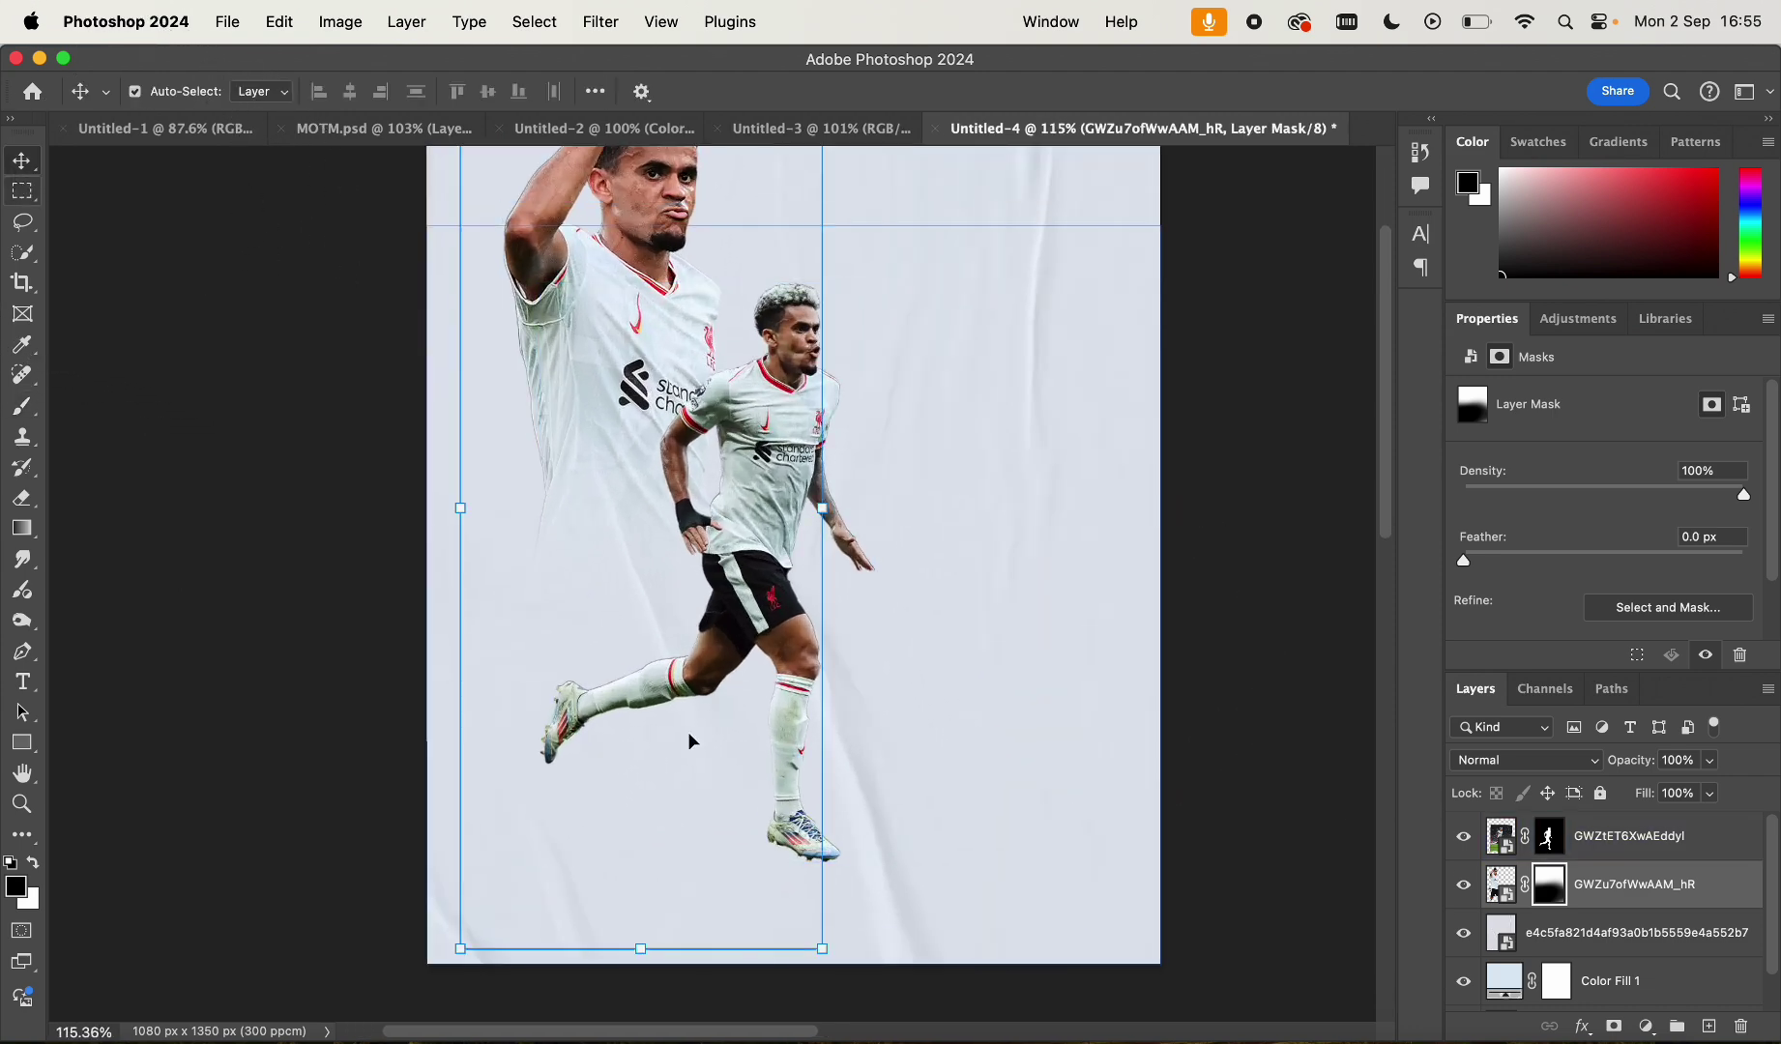
{"action": "left_click_drag", "start_coordinate": [641, 950], "coordinate": [637, 982]}
{"action": "scroll", "coordinate": [675, 714], "scroll_direction": "up", "scroll_amount": 4}
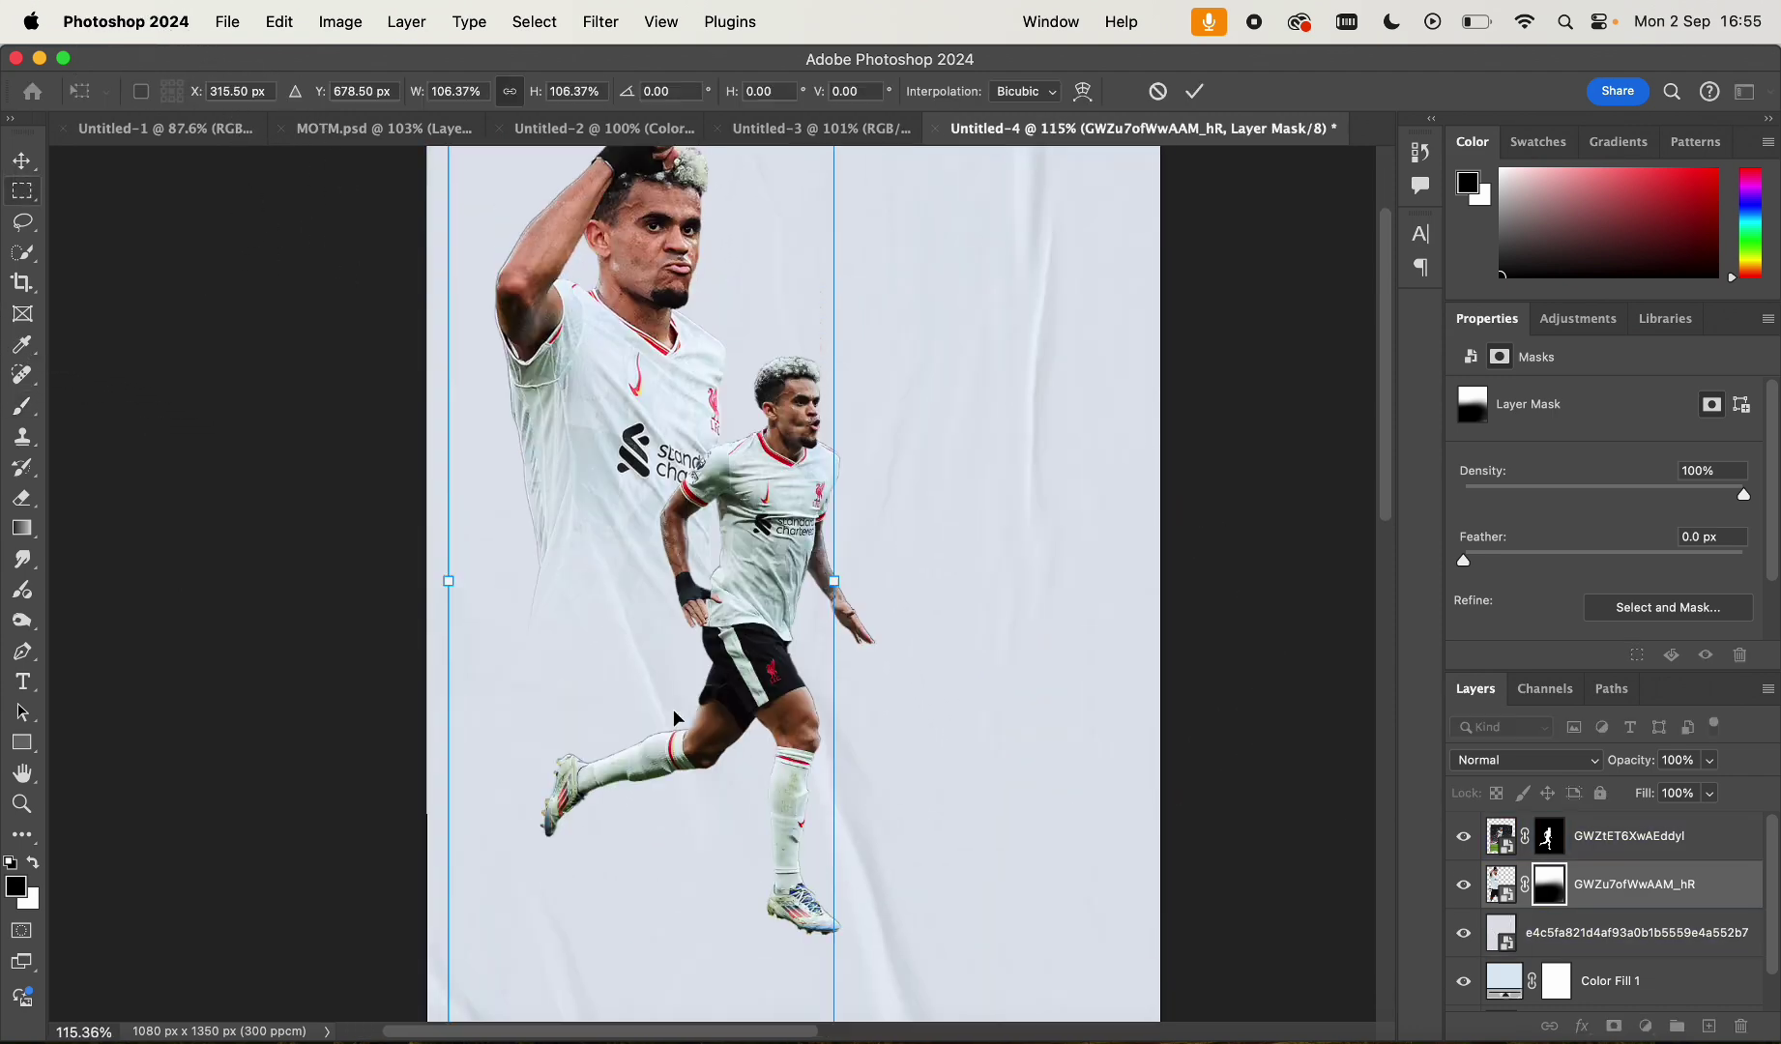
{"action": "left_click_drag", "start_coordinate": [645, 481], "coordinate": [645, 512]}
{"action": "key", "text": "Return"}
{"action": "scroll", "coordinate": [696, 500], "scroll_direction": "down", "scroll_amount": 2}
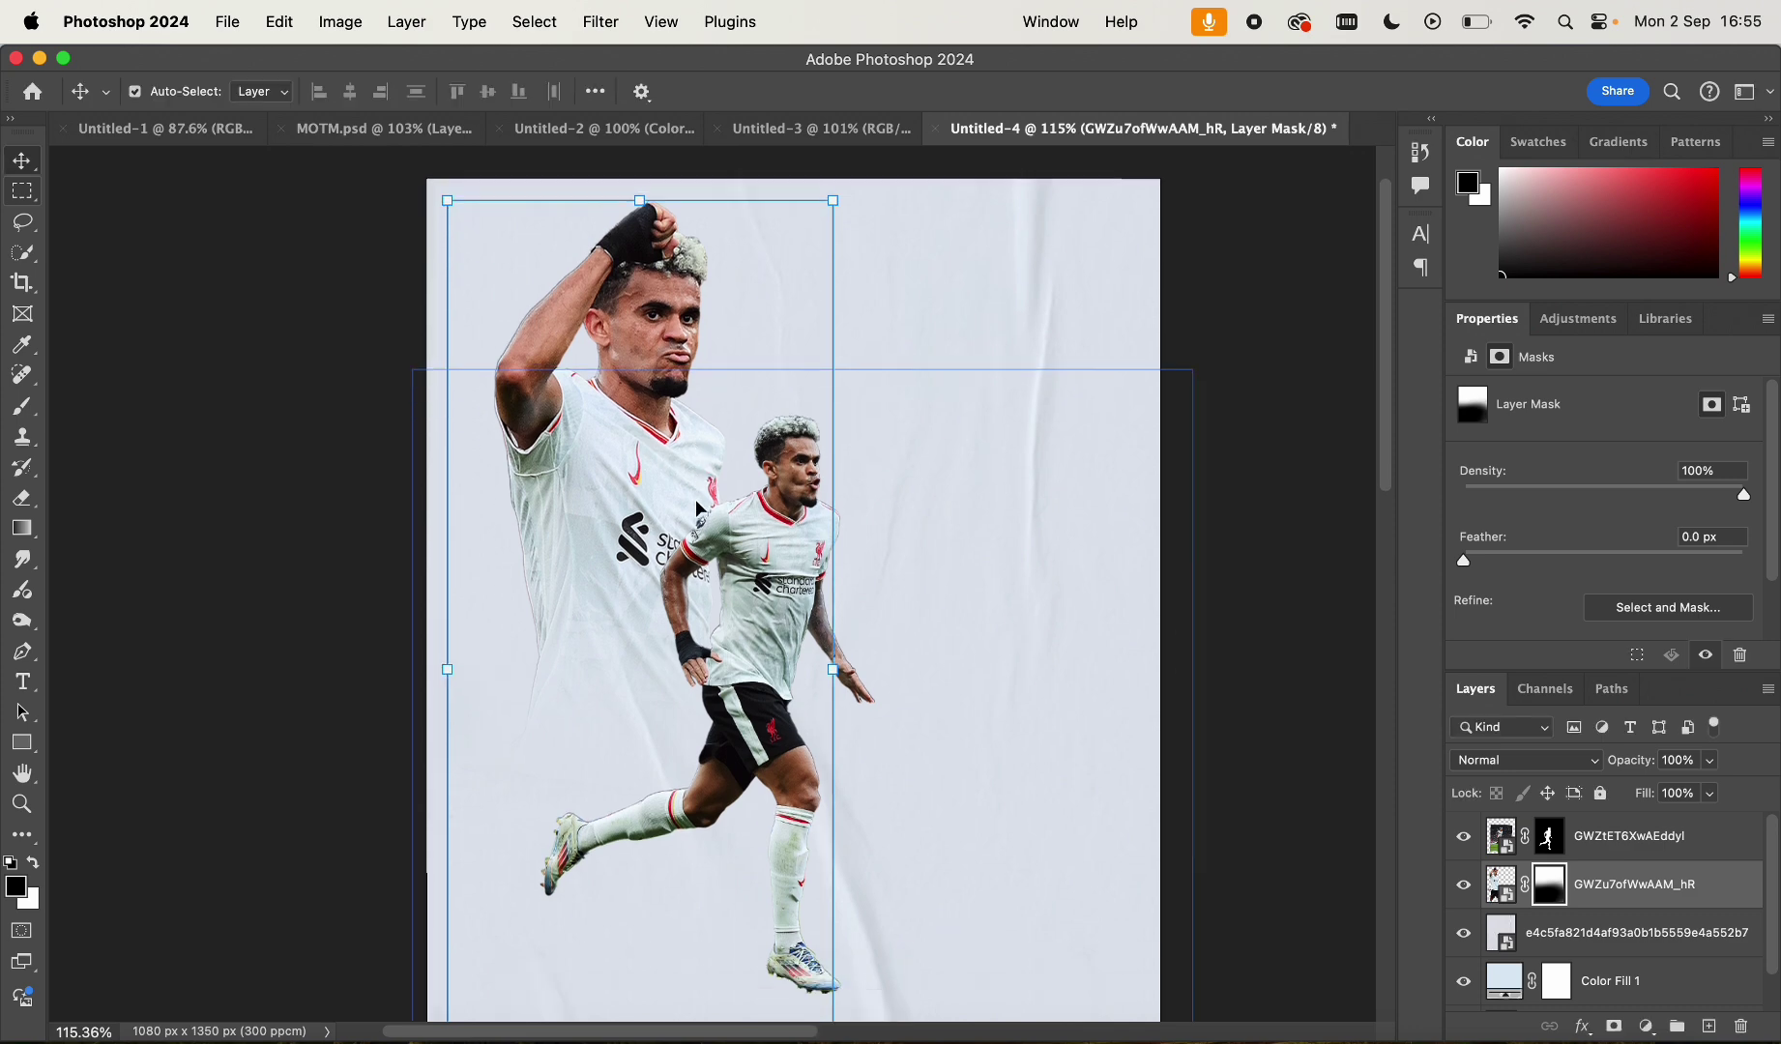
Scale the running player down to 94.99% and place it at about X 96, Y 255 px
{"action": "scroll", "coordinate": [713, 580], "scroll_direction": "down", "scroll_amount": 3}
{"action": "left_click", "coordinate": [744, 585]}
{"action": "left_click_drag", "start_coordinate": [974, 653], "coordinate": [948, 654]}
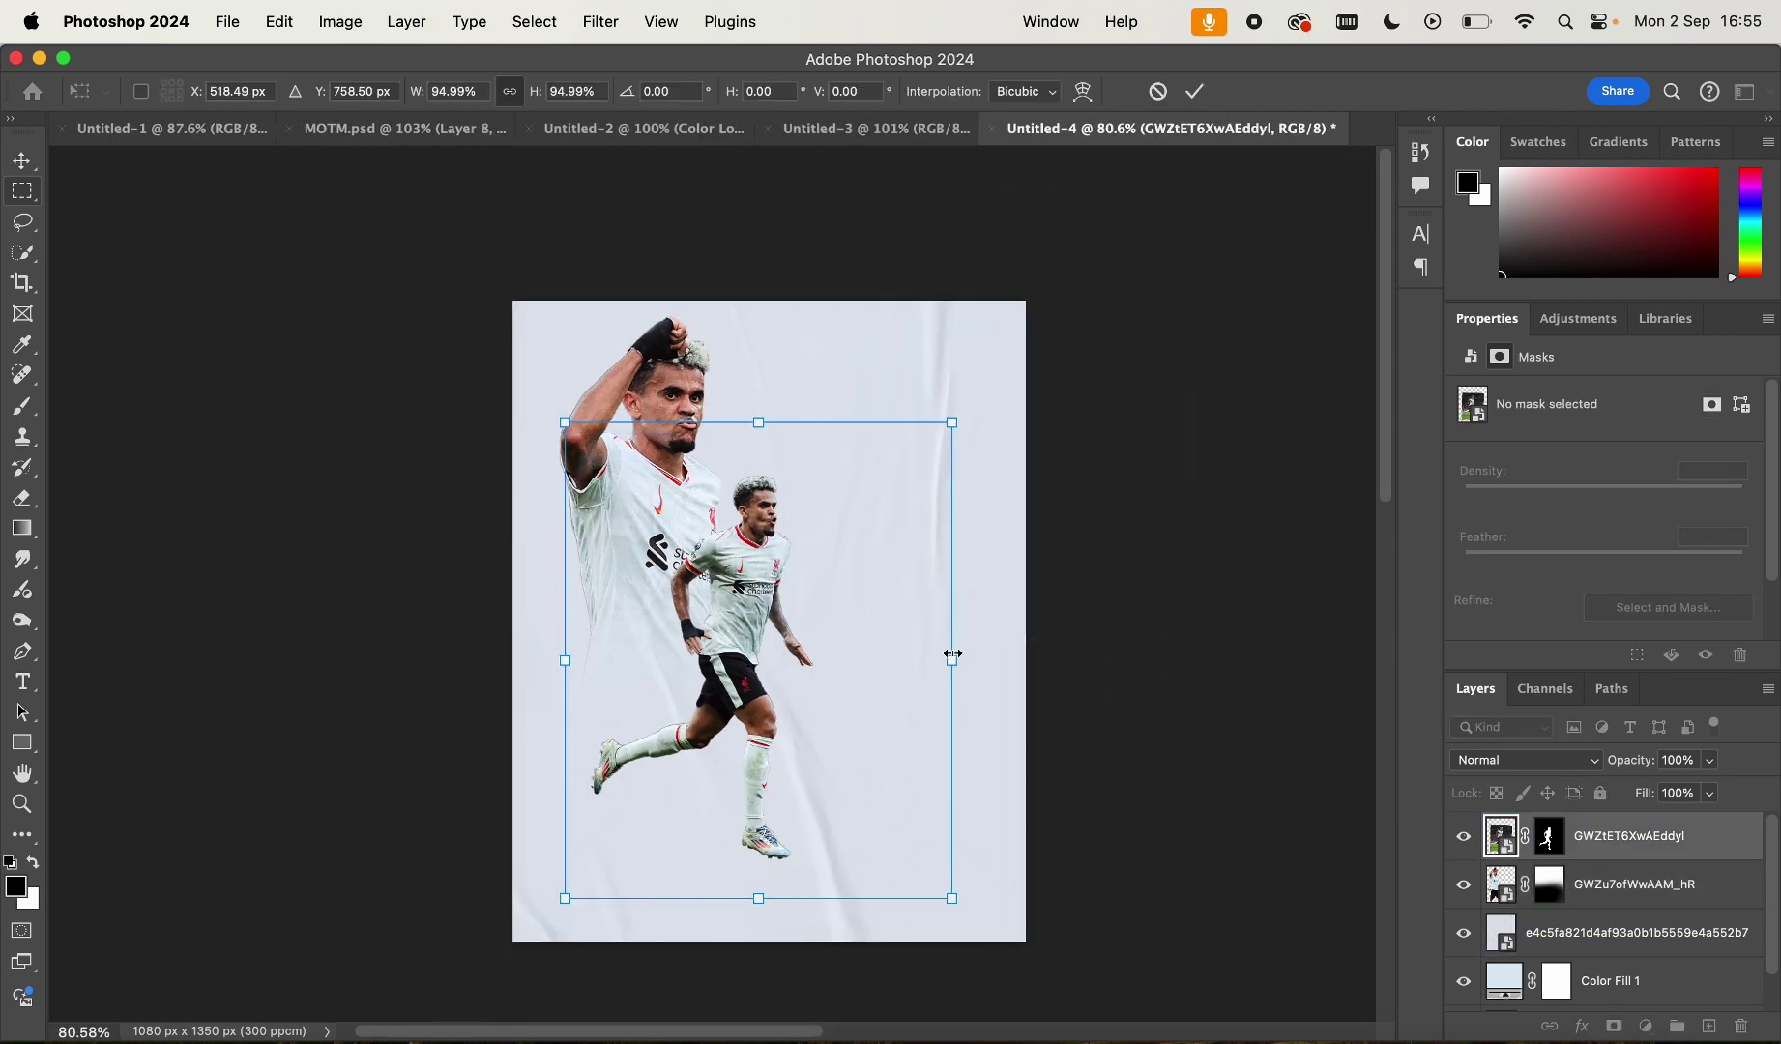
{"action": "left_click_drag", "start_coordinate": [964, 416], "coordinate": [966, 409]}
{"action": "left_click", "coordinate": [1175, 481]}
{"action": "scroll", "coordinate": [1175, 480], "scroll_direction": "up", "scroll_amount": 3}
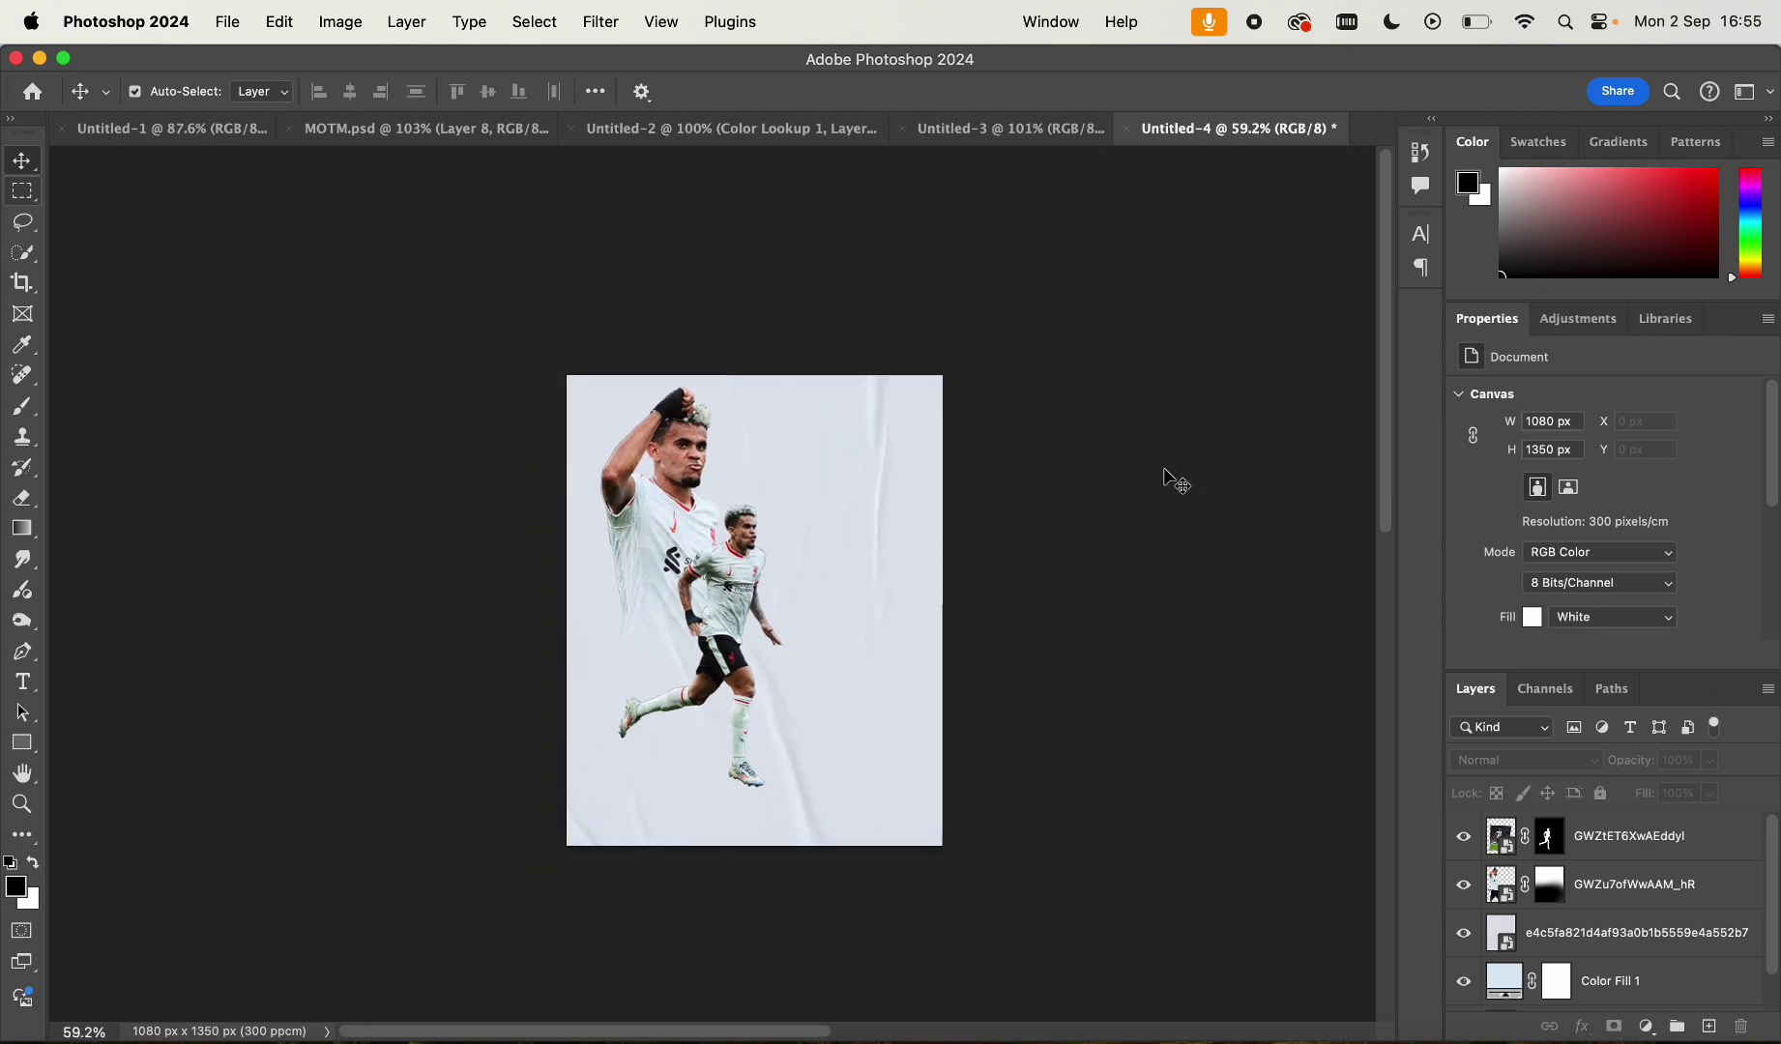
Enlarge the running player to 104.34% and position it at about X 79, Y 233 px
{"action": "key", "text": "super+z"}
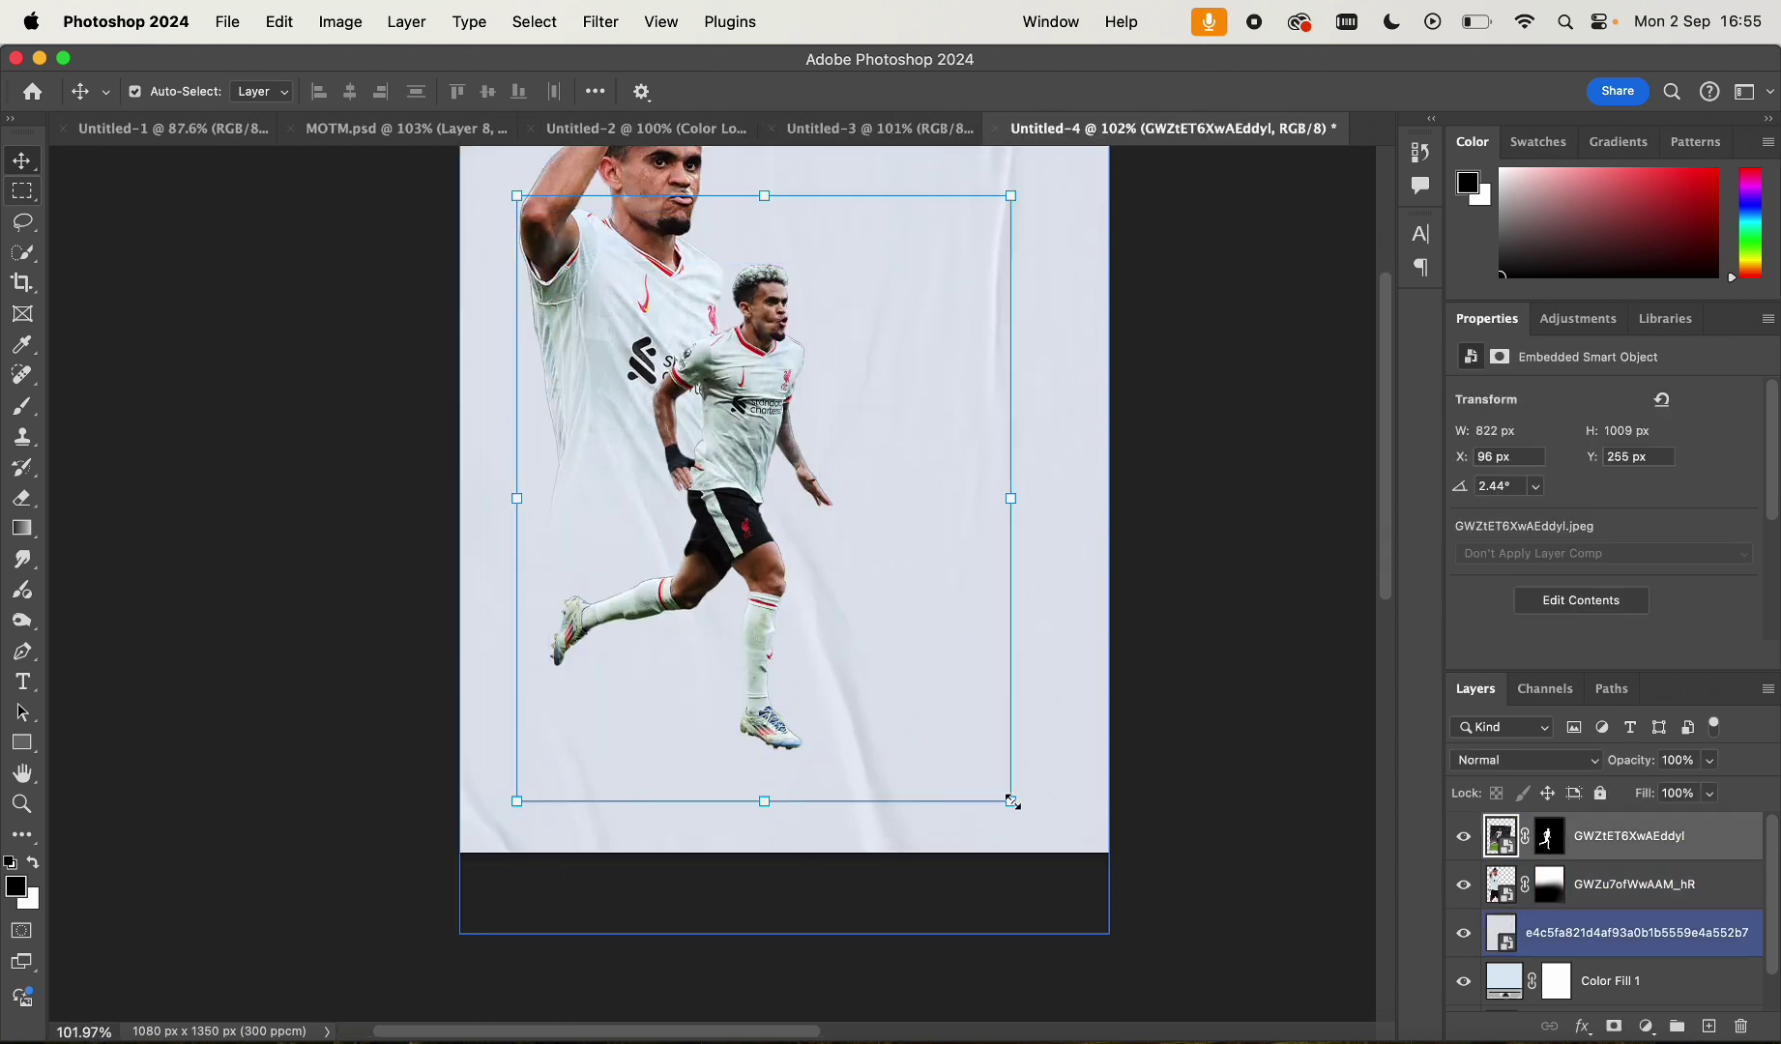
{"action": "left_click_drag", "start_coordinate": [1011, 802], "coordinate": [1035, 827]}
{"action": "left_click_drag", "start_coordinate": [803, 577], "coordinate": [790, 562]}
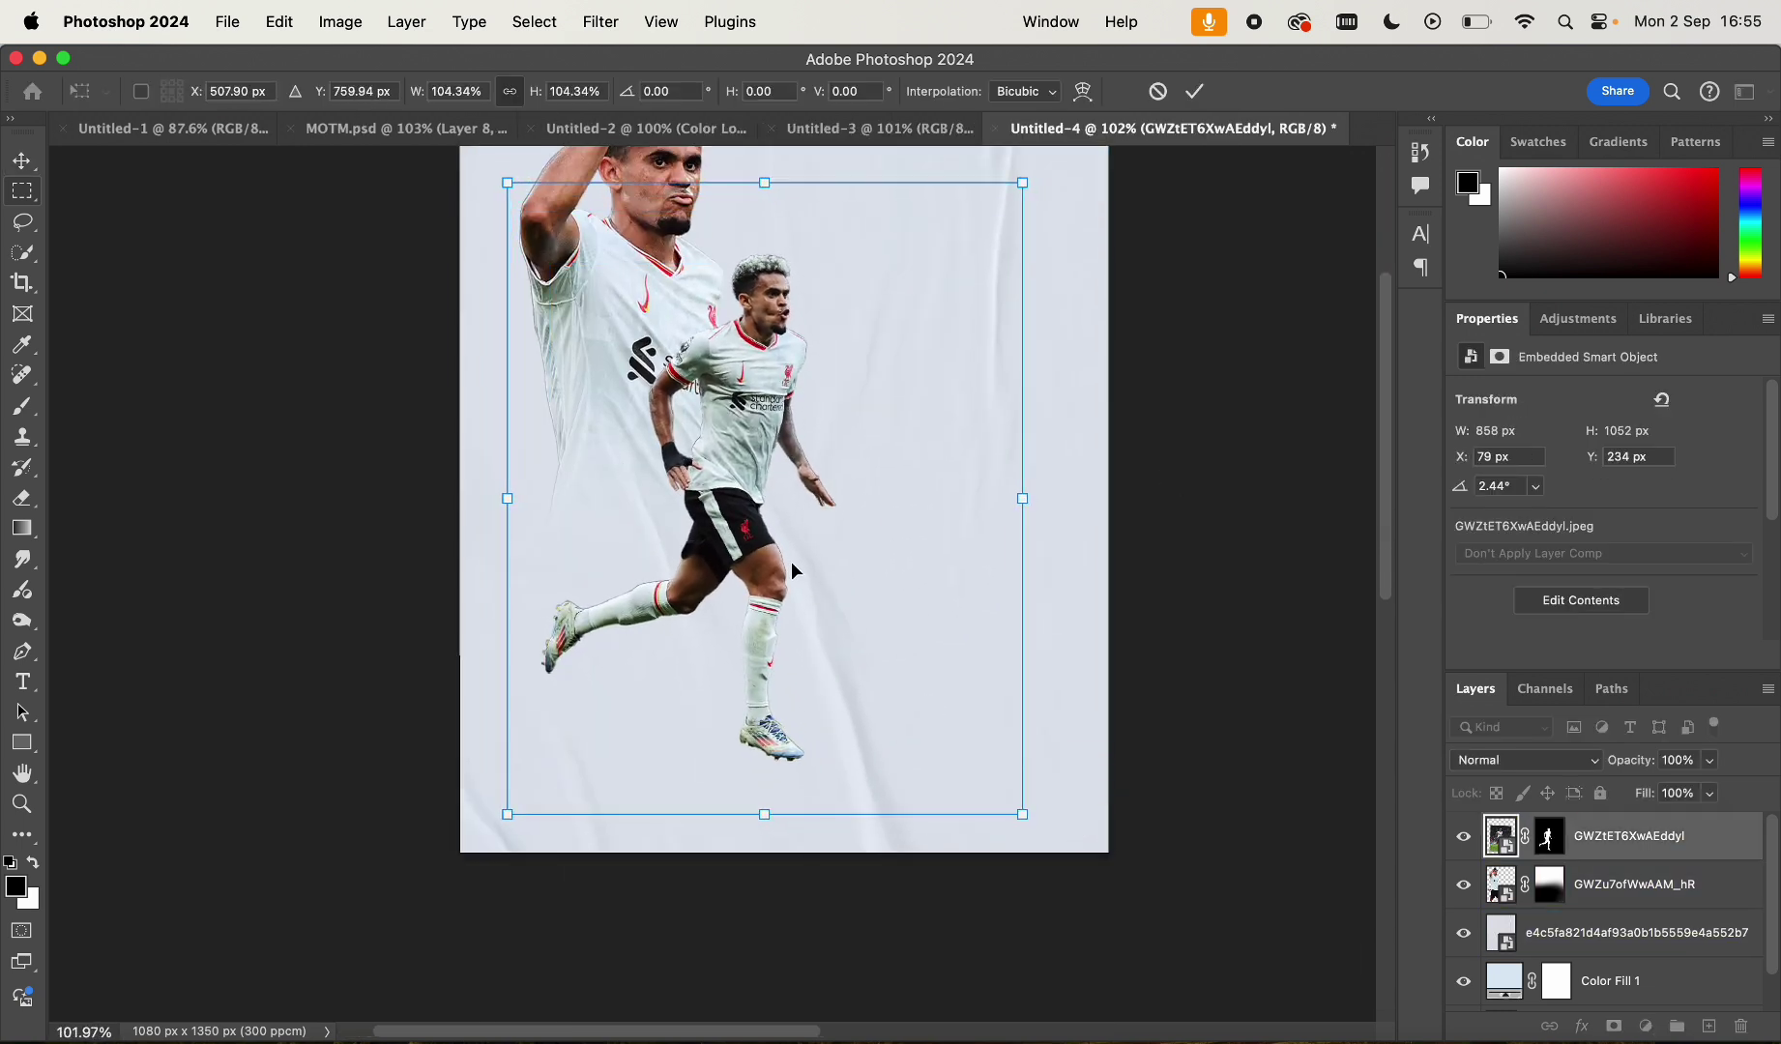
{"action": "left_click", "coordinate": [1138, 548]}
{"action": "scroll", "coordinate": [1137, 548], "scroll_direction": "down", "scroll_amount": 5}
{"action": "scroll", "coordinate": [1068, 493], "scroll_direction": "up", "scroll_amount": 5}
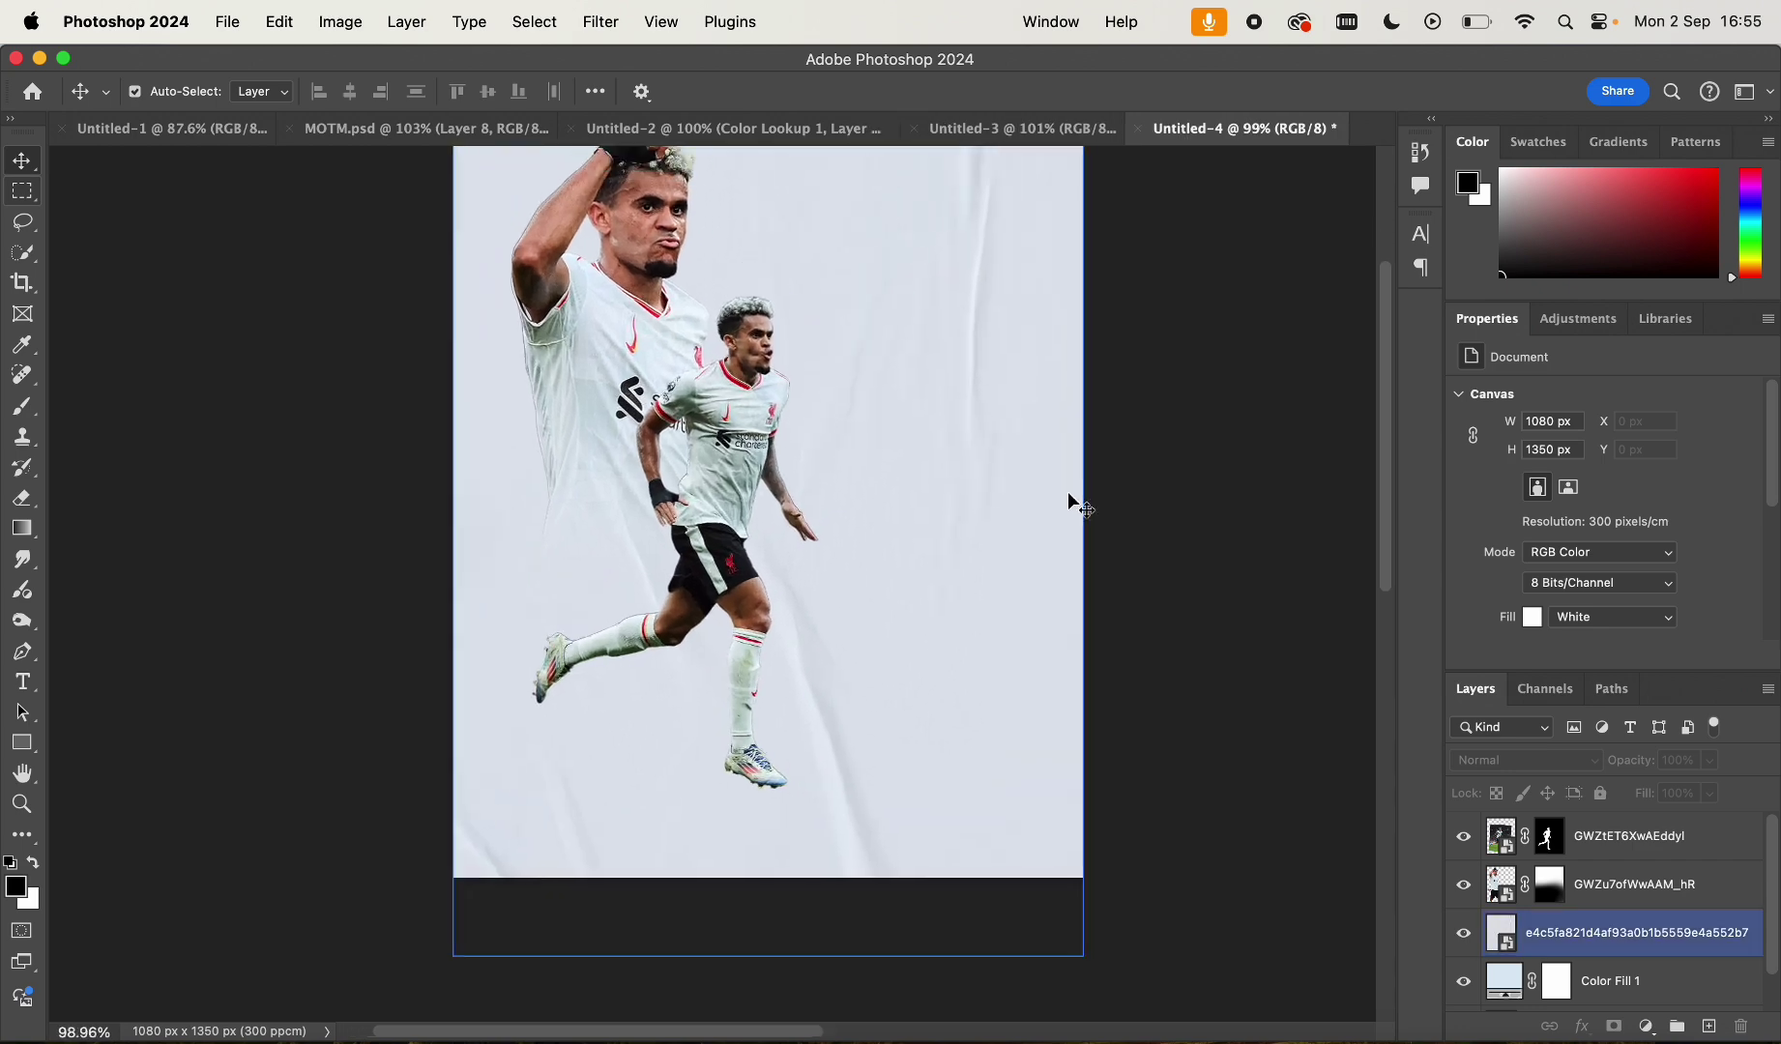
{"action": "scroll", "coordinate": [1068, 492], "scroll_direction": "up", "scroll_amount": 2}
Apply the Camera Raw filter to the running player's GWZtET6XwAEddyI layer and set Clarity to +25
{"action": "left_click", "coordinate": [789, 483]}
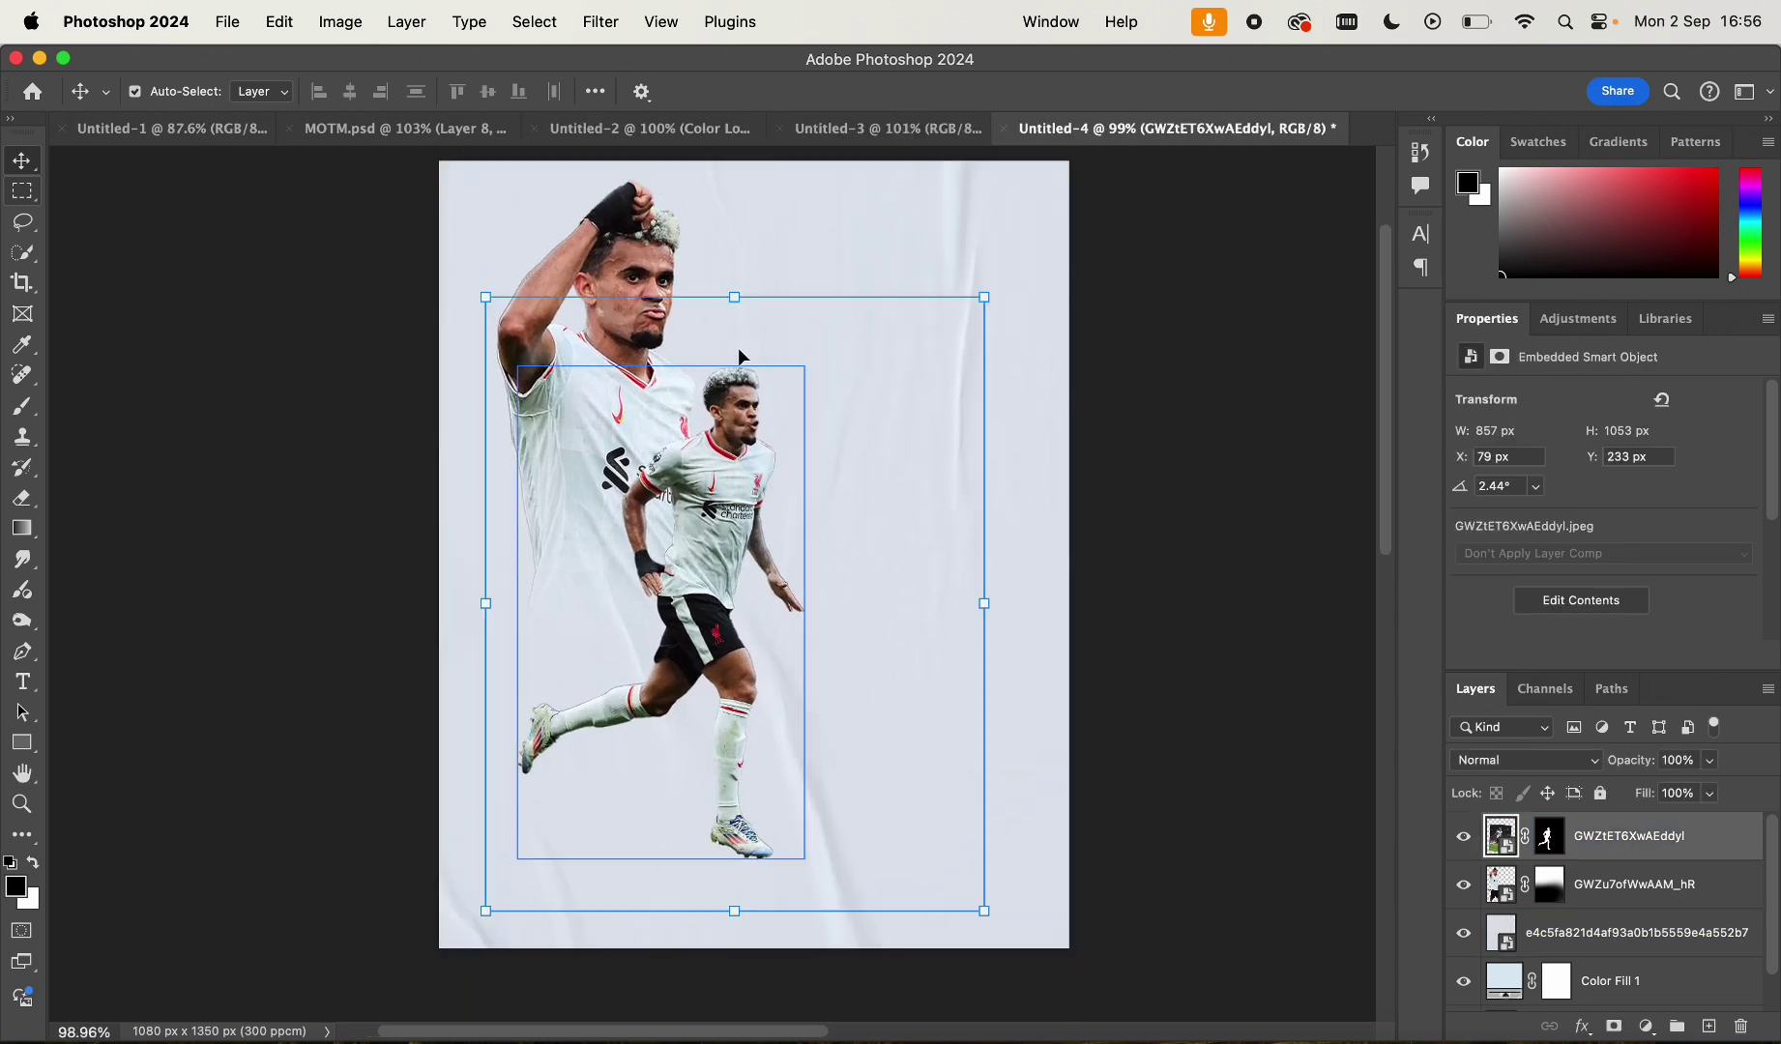
{"action": "left_click", "coordinate": [601, 22]}
{"action": "left_click", "coordinate": [657, 290]}
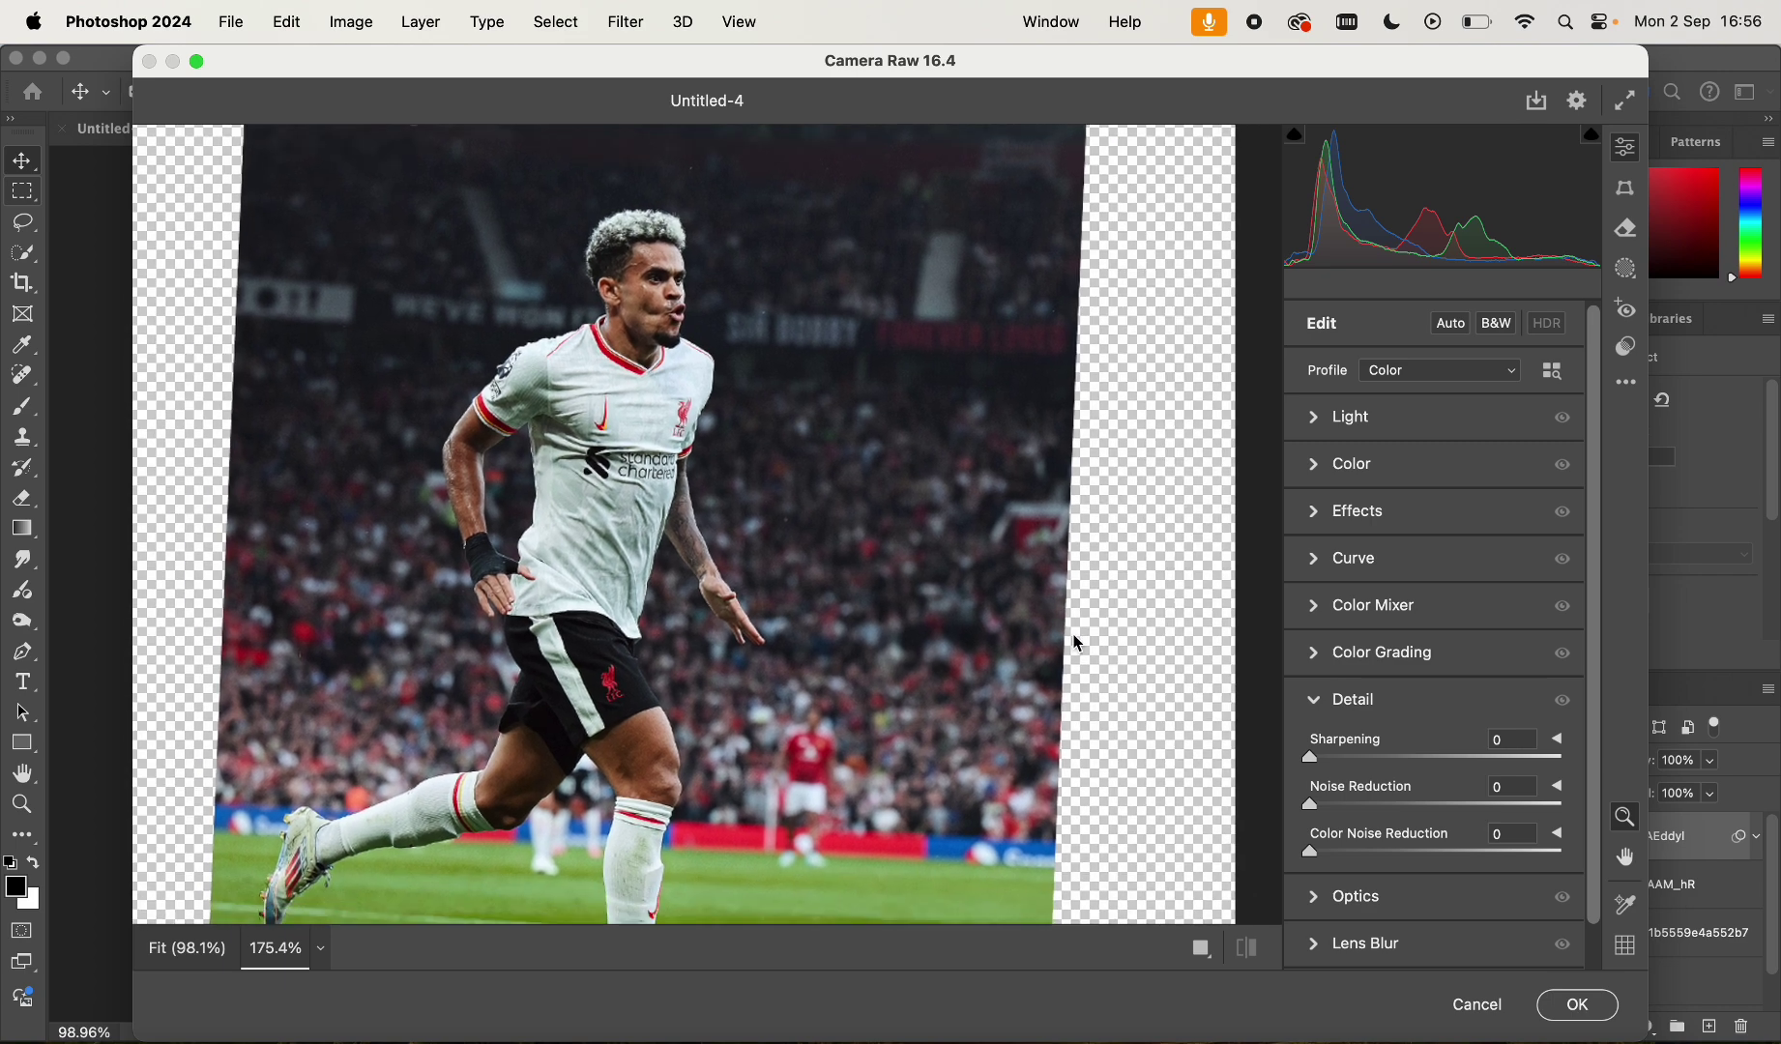
{"action": "left_click", "coordinate": [1311, 509]}
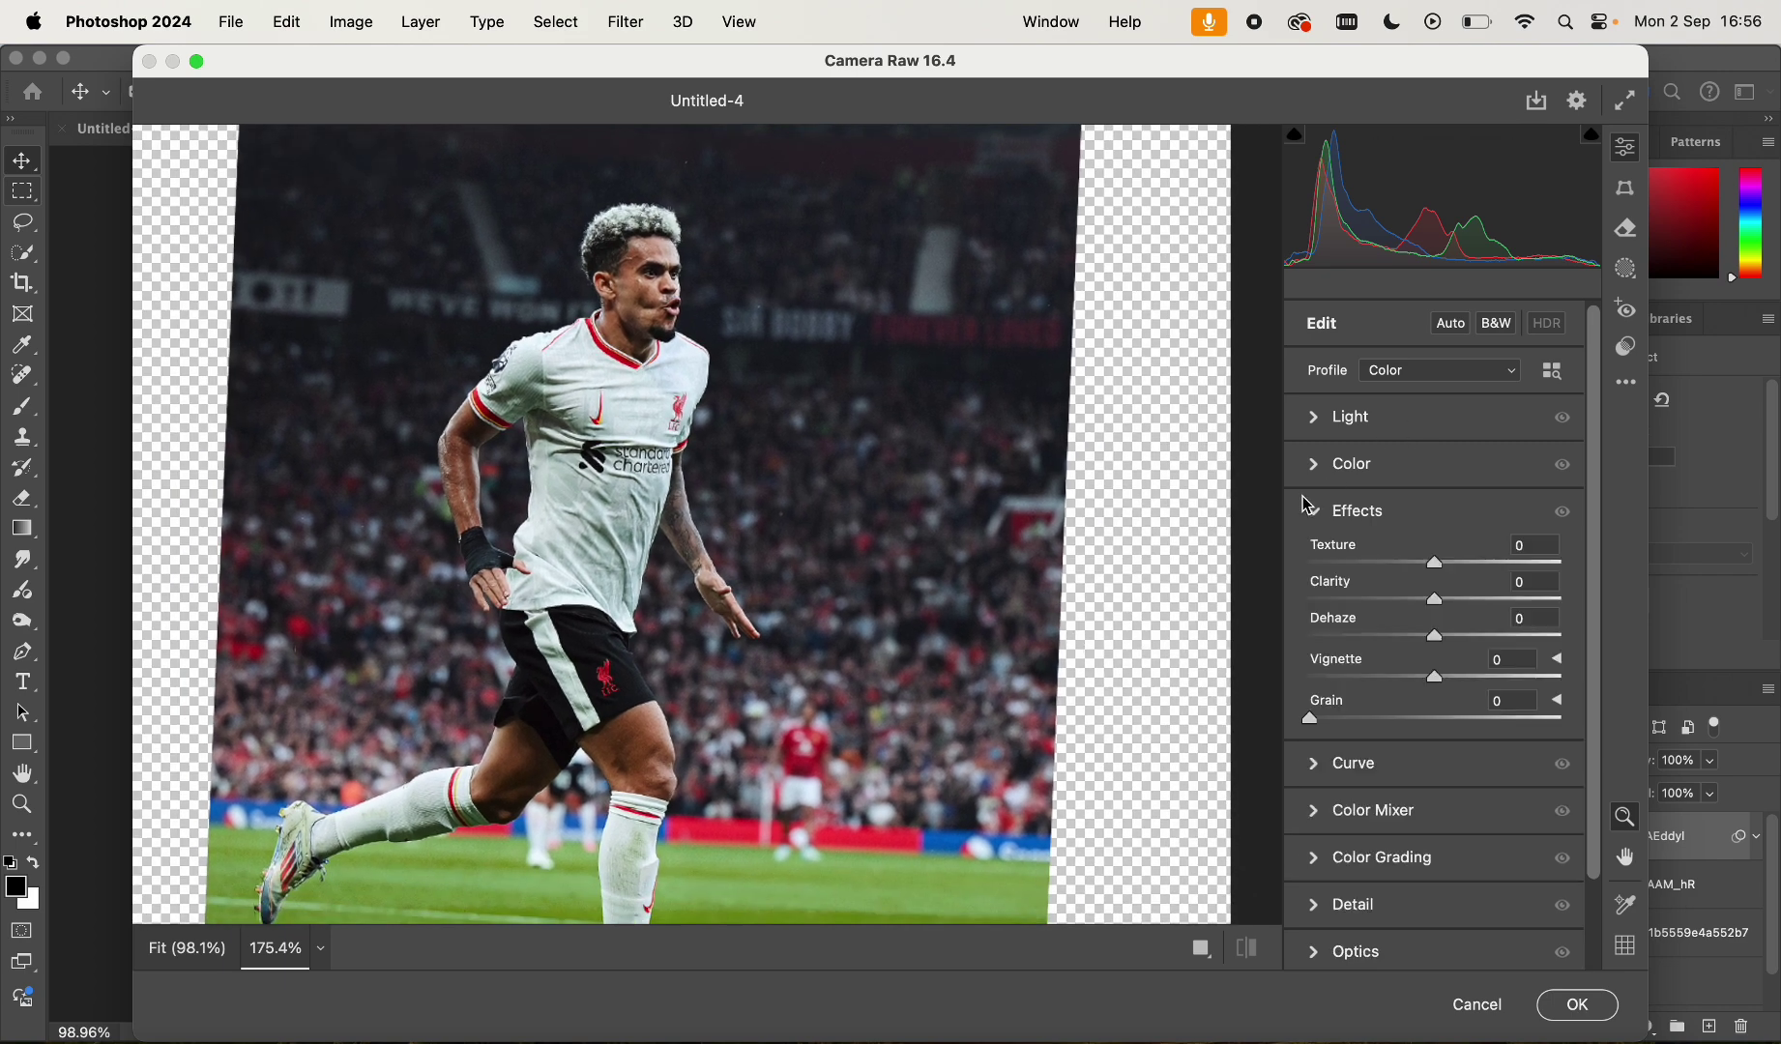
{"action": "mouse_move", "coordinate": [1435, 600]}
{"action": "left_mouse_down"}
{"action": "mouse_move", "coordinate": [1461, 598]}
{"action": "mouse_move", "coordinate": [1454, 616]}
{"action": "mouse_move", "coordinate": [1459, 580]}
{"action": "left_mouse_up"}
Set the running player's light adjustments to Contrast +9, Highlights +11, Shadows +16 and Whites +15
{"action": "left_click", "coordinate": [1352, 417]}
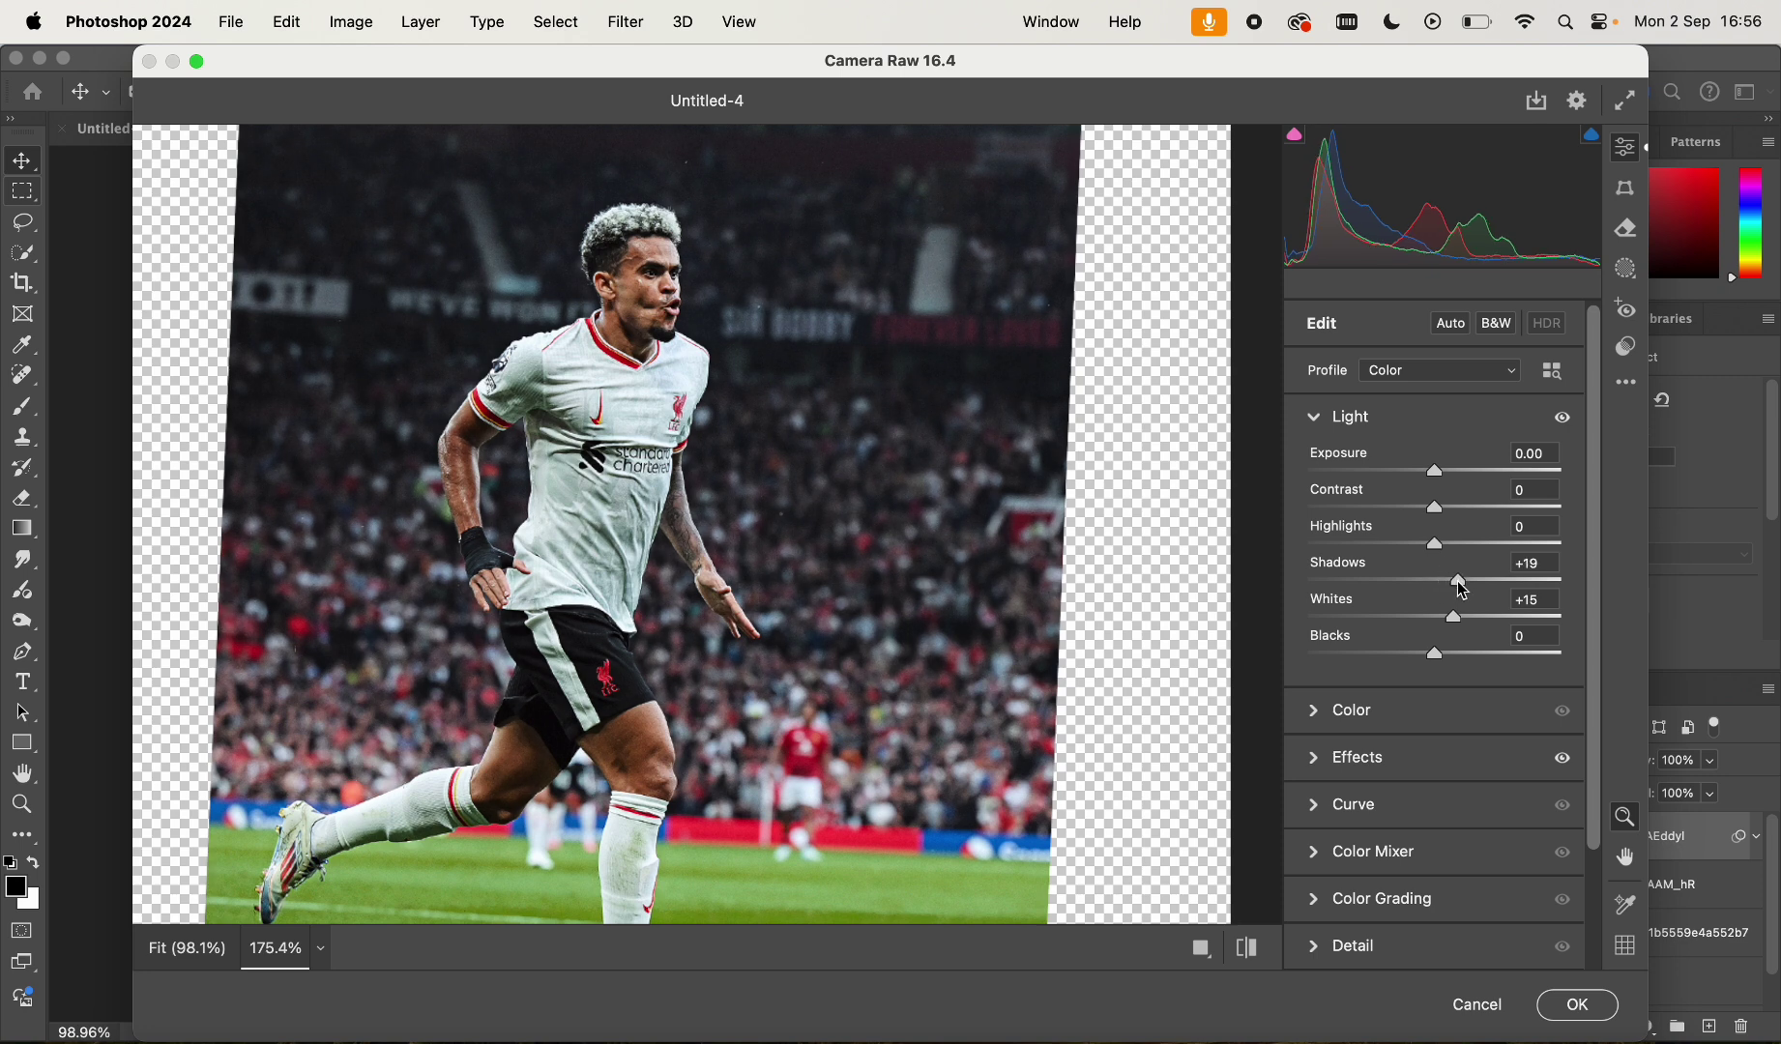
{"action": "left_click_drag", "start_coordinate": [1440, 507], "coordinate": [1451, 543]}
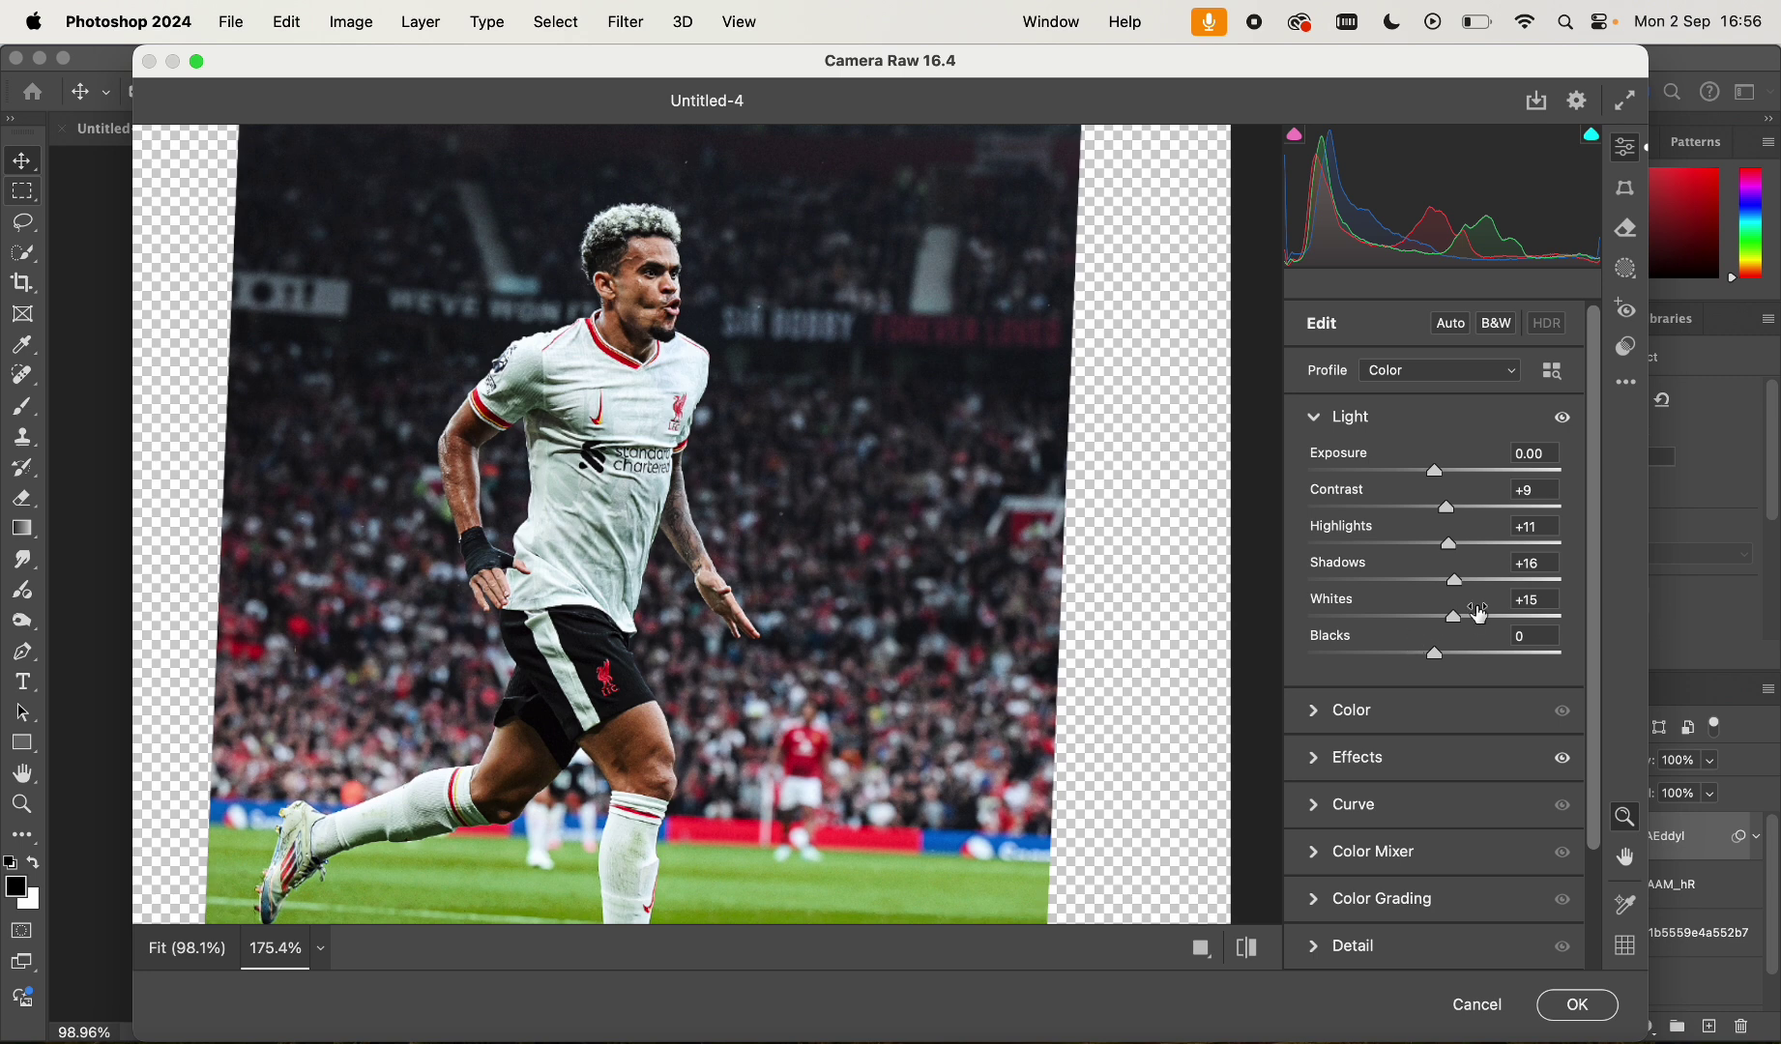
{"action": "scroll", "coordinate": [1439, 716], "scroll_direction": "down", "scroll_amount": 2}
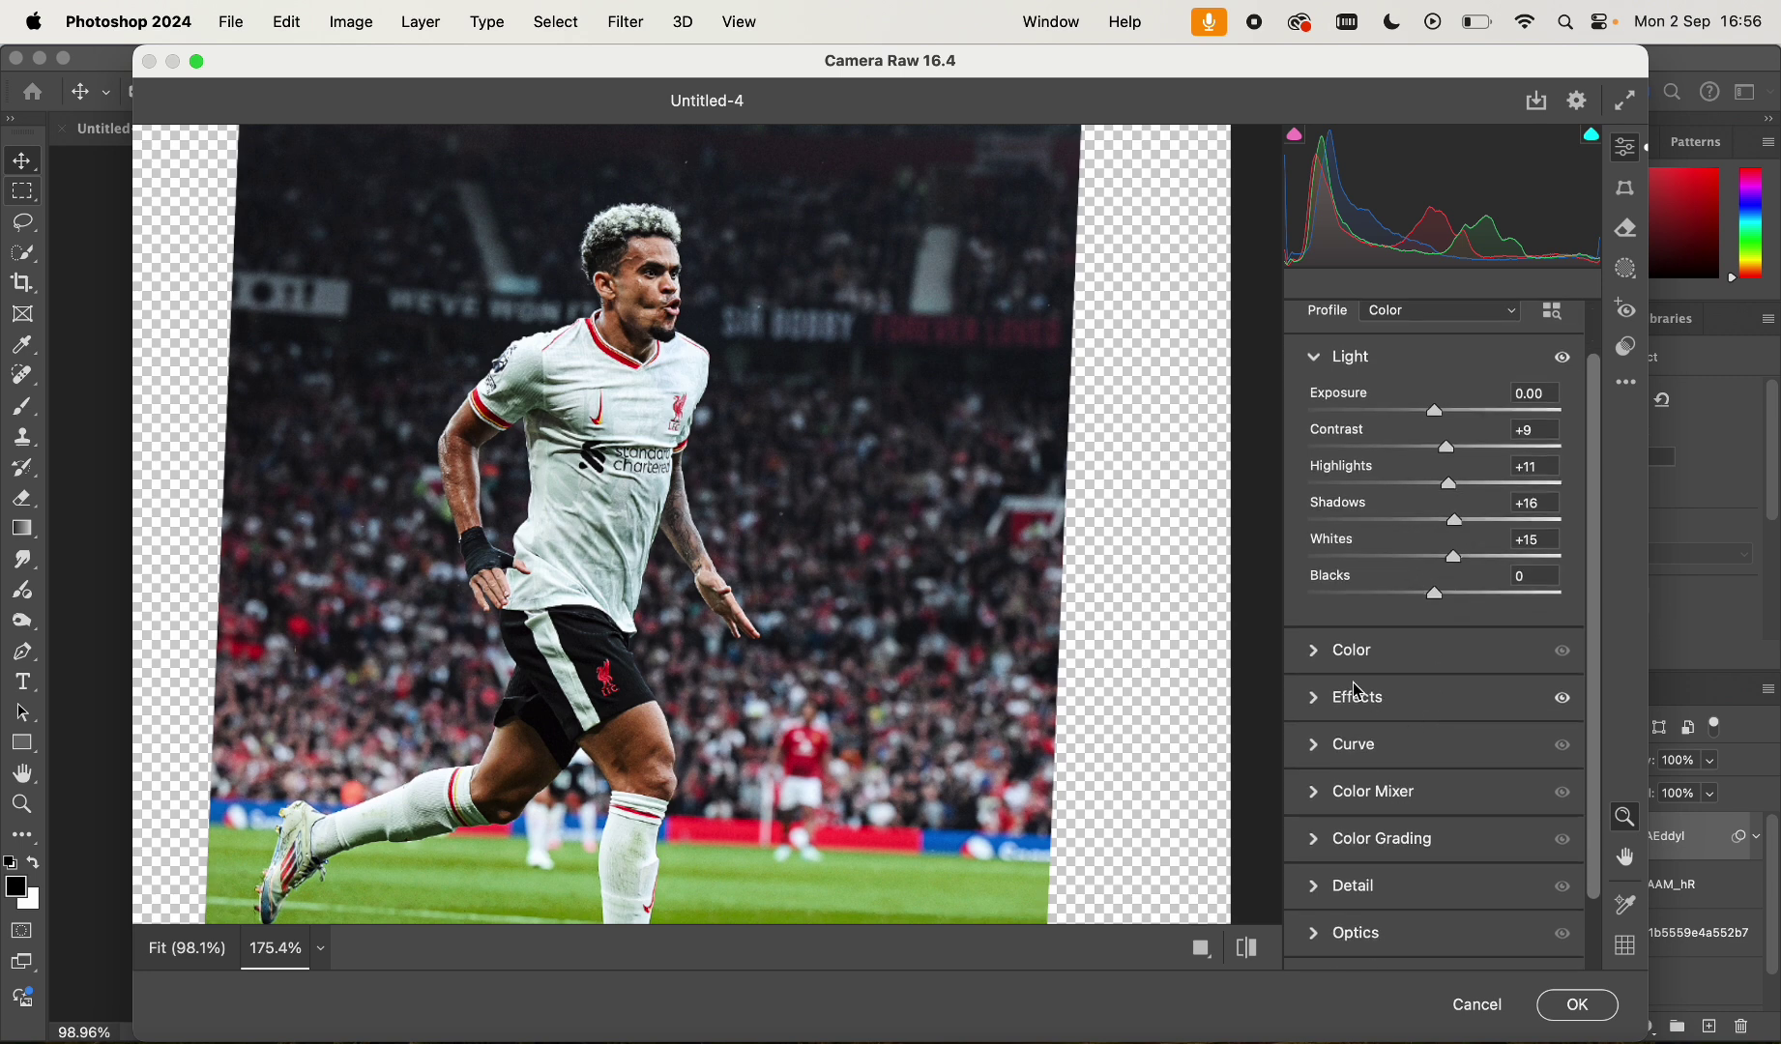
Adjust the running player's parametric tone curve, setting Lights to +12 and Darks to +12
{"action": "left_click", "coordinate": [1332, 651]}
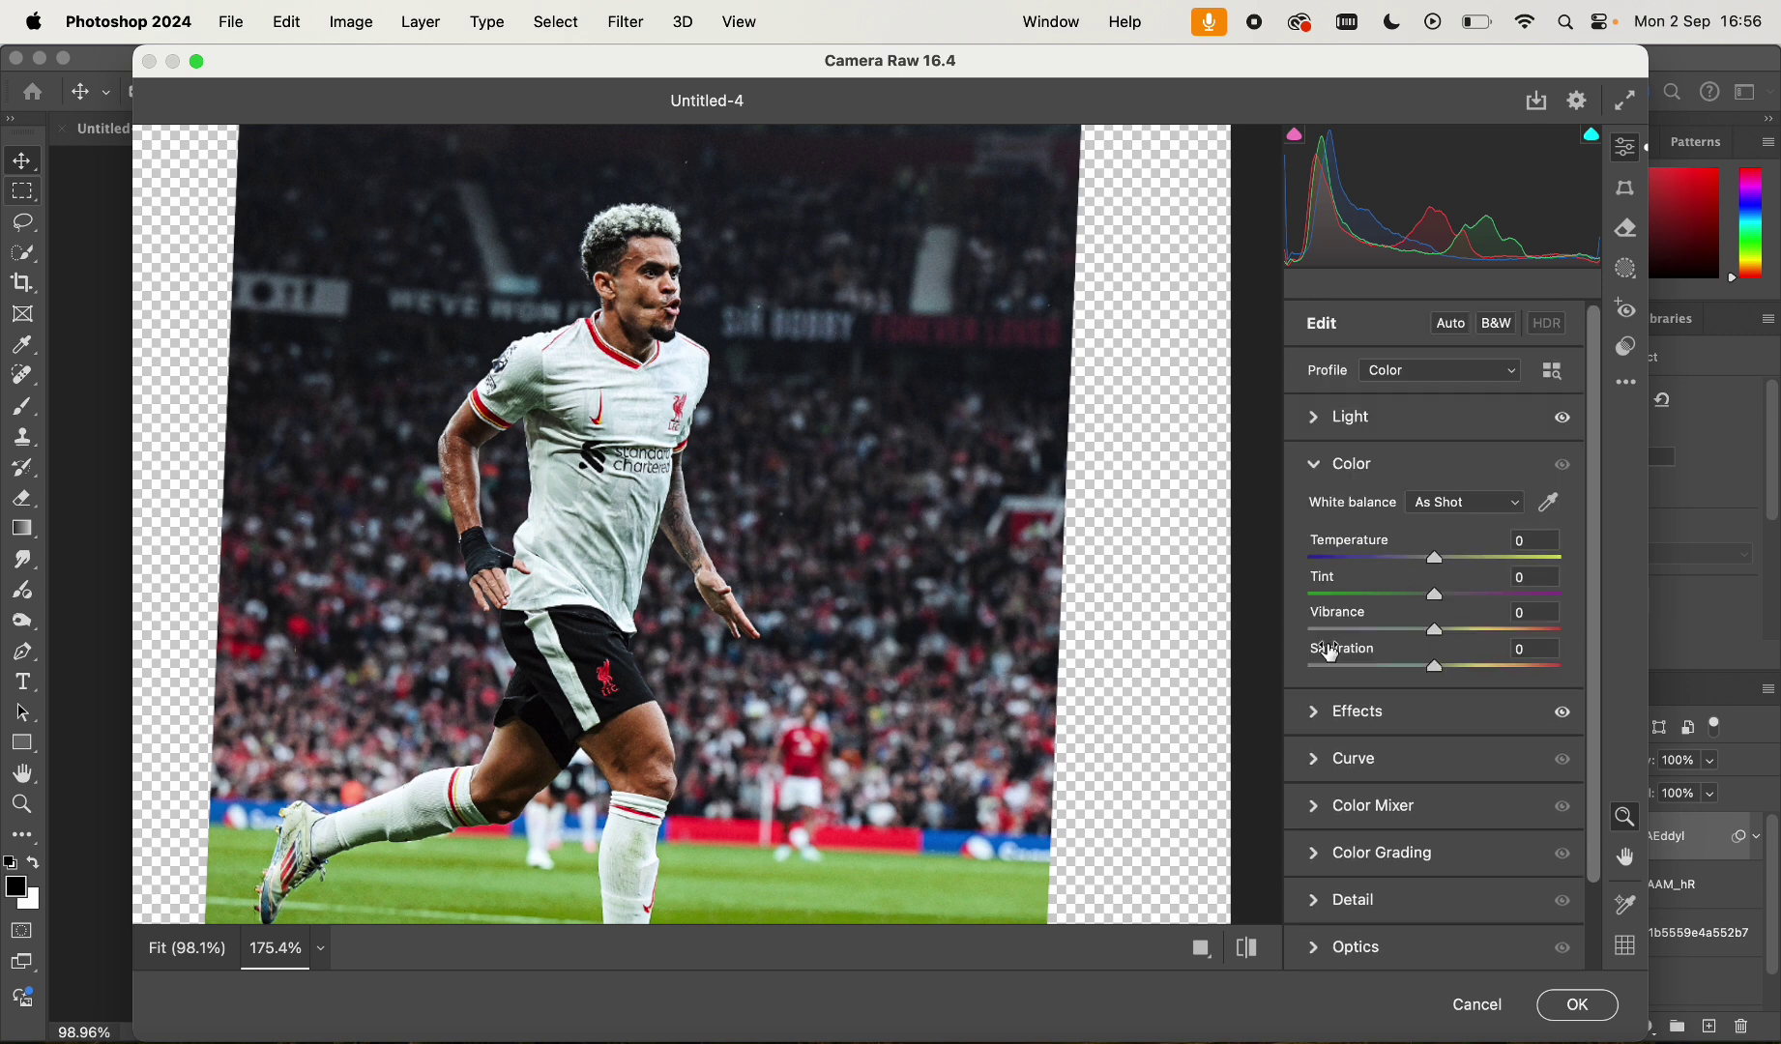
{"action": "left_click", "coordinate": [1366, 727]}
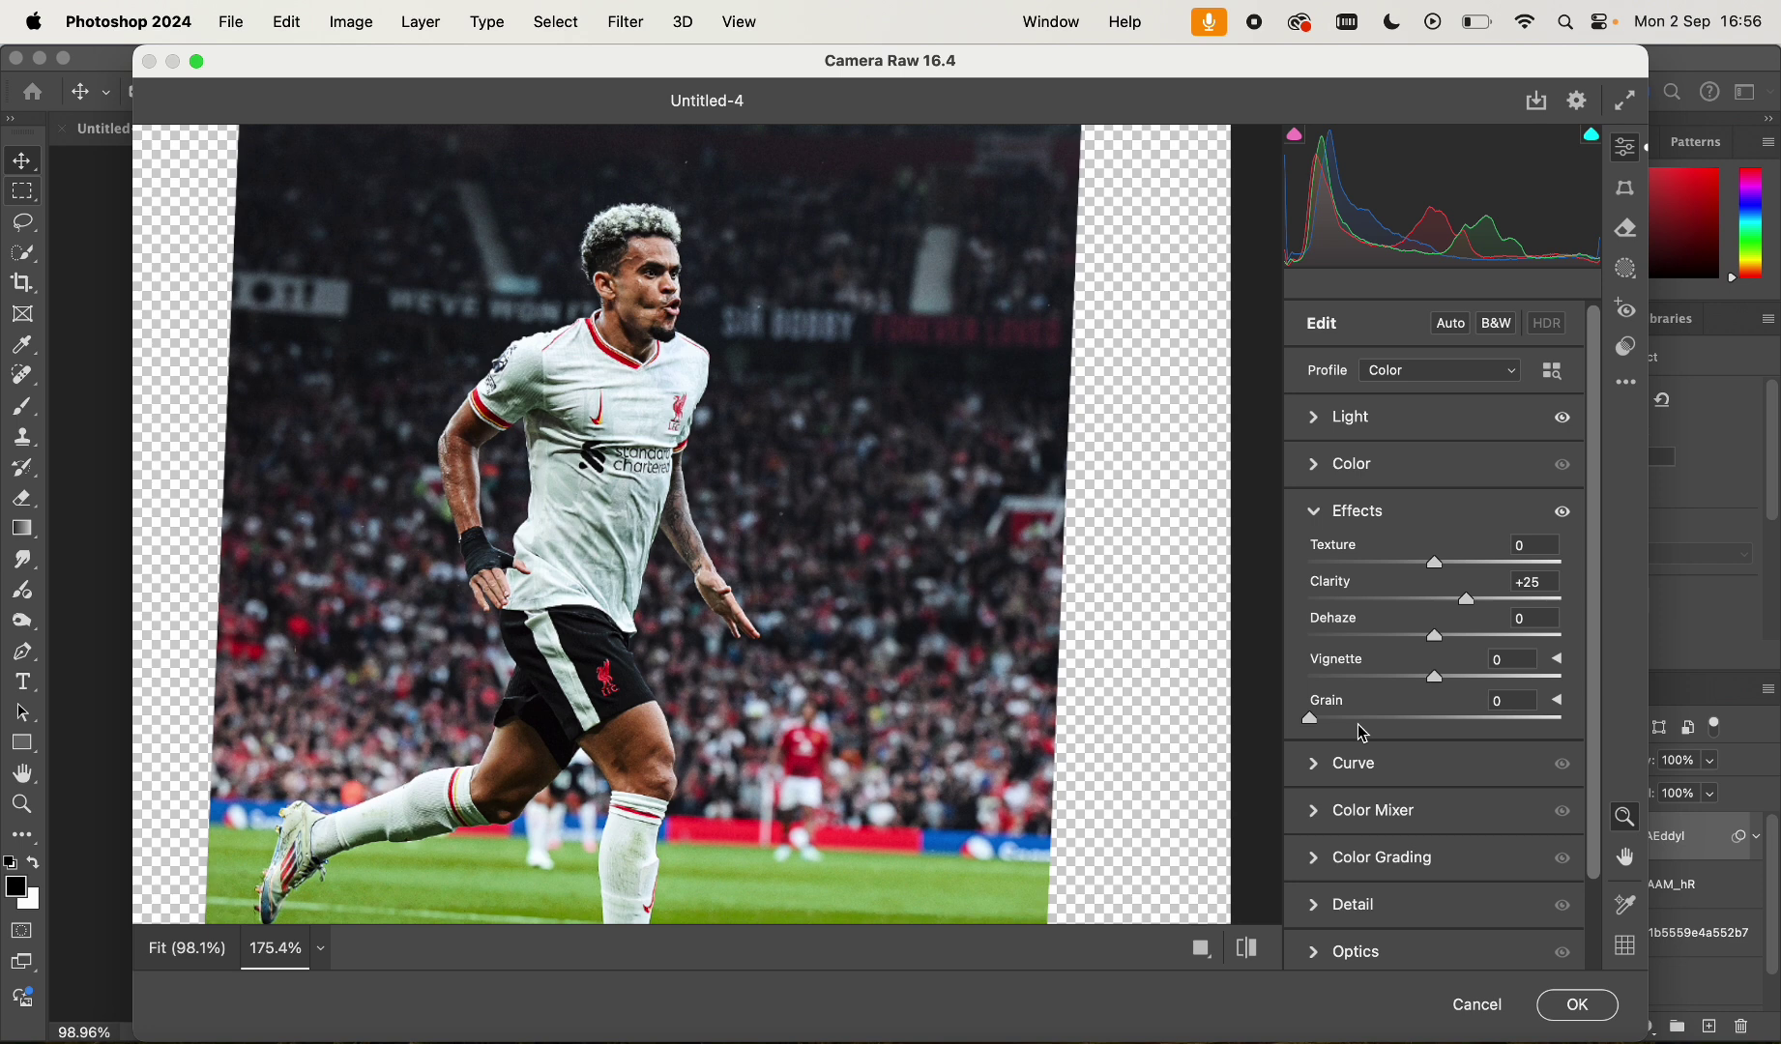
{"action": "scroll", "coordinate": [1378, 824], "scroll_direction": "down", "scroll_amount": 2}
{"action": "left_click", "coordinate": [1346, 698]}
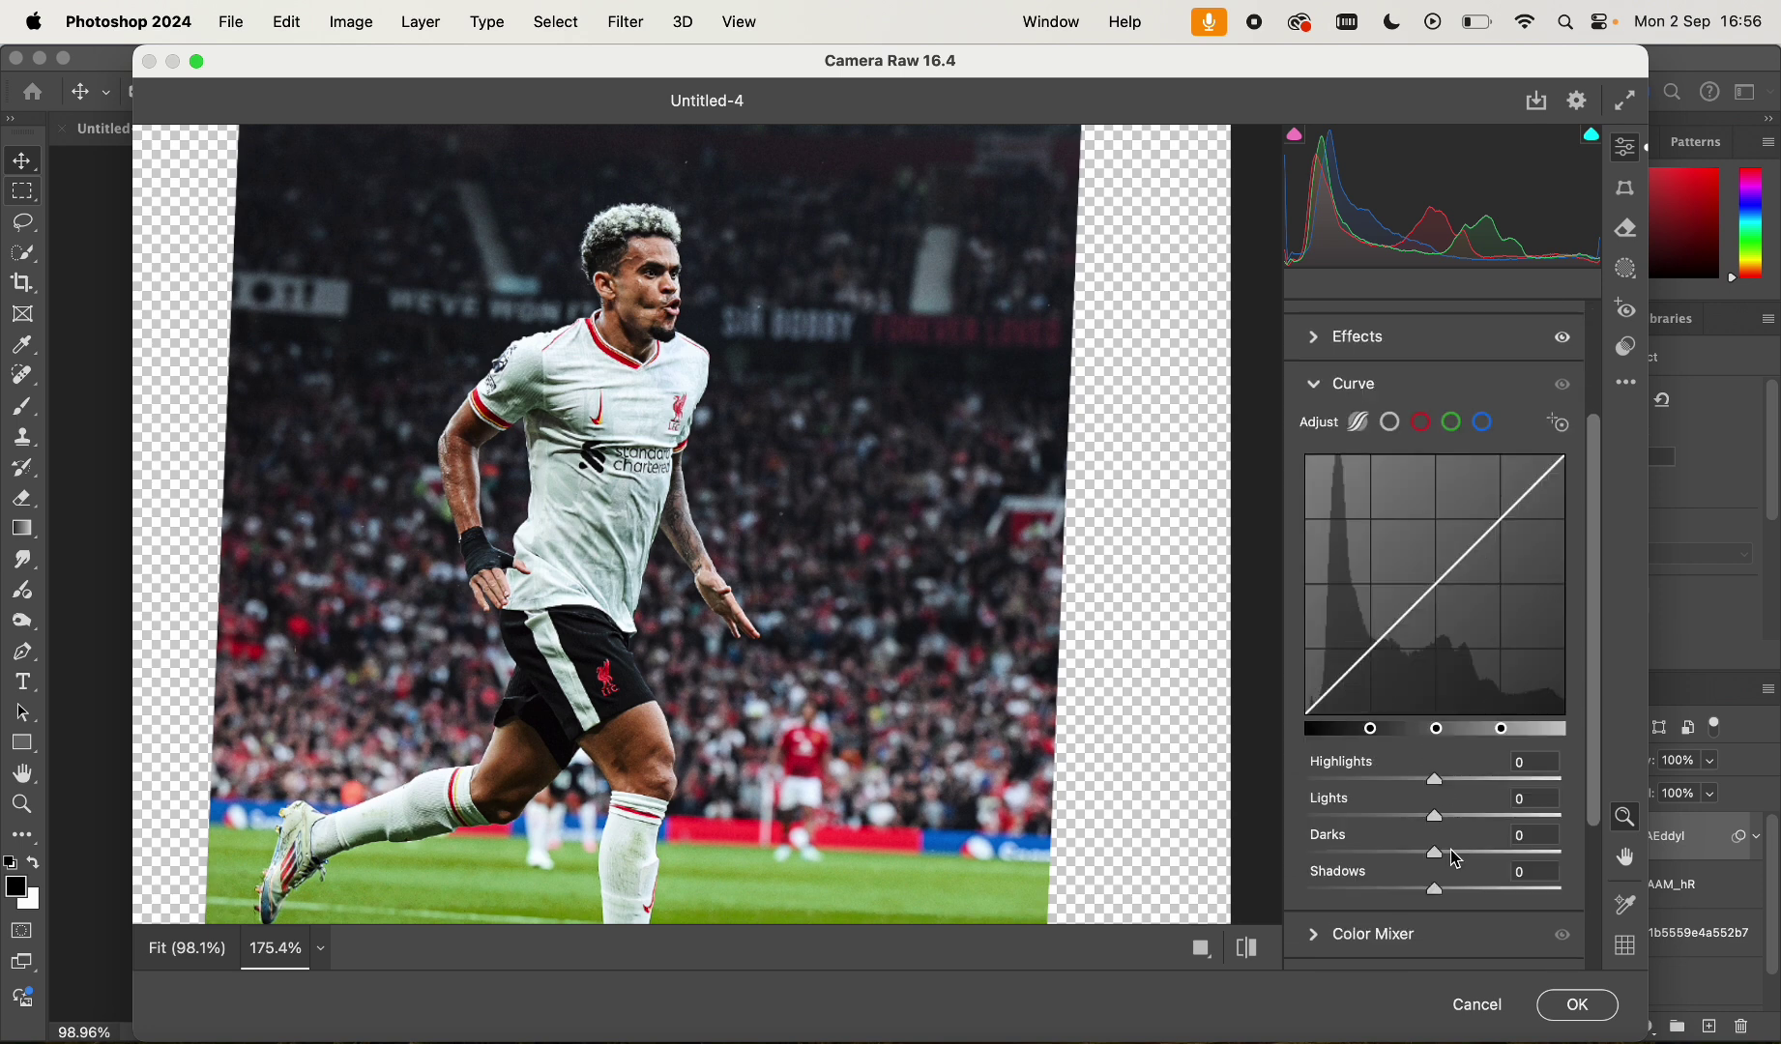
{"action": "left_click_drag", "start_coordinate": [1452, 853], "coordinate": [1452, 827]}
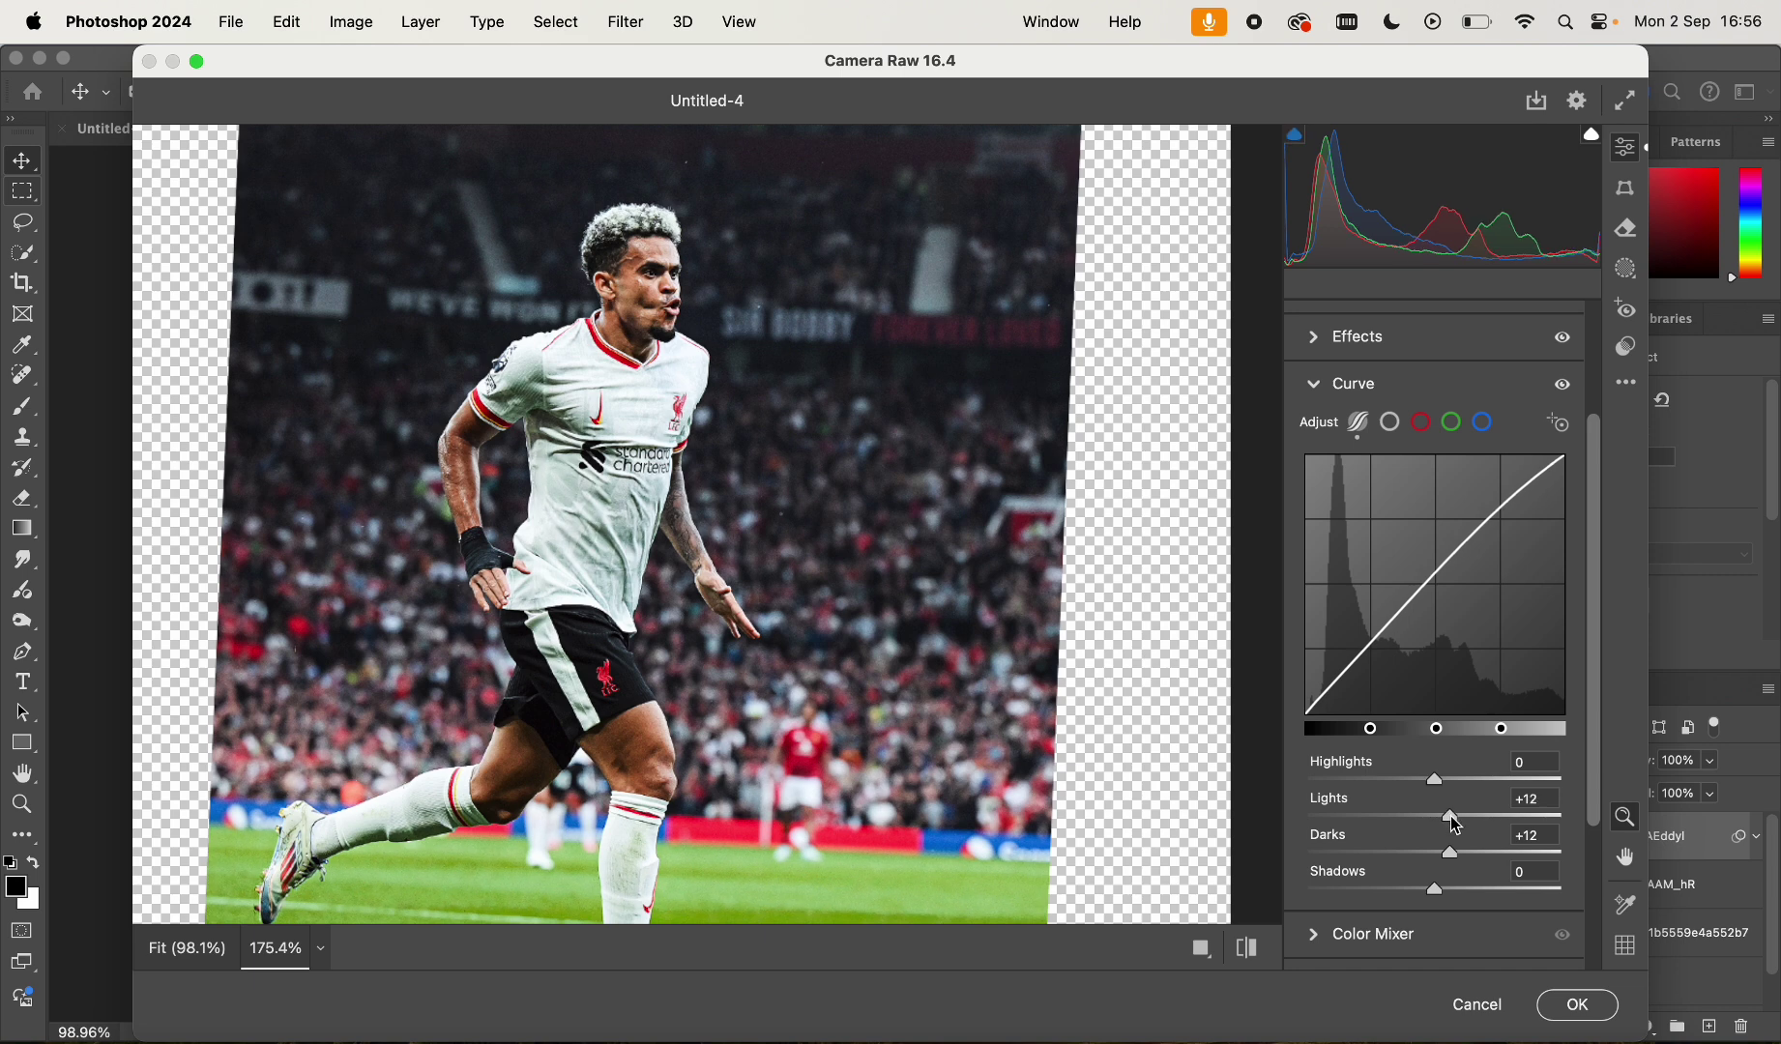
Set the running player's Sharpening to about 18 and apply the Camera Raw adjustments
{"action": "left_click_drag", "start_coordinate": [1453, 825], "coordinate": [1445, 853]}
{"action": "scroll", "coordinate": [1444, 853], "scroll_direction": "down", "scroll_amount": 3}
{"action": "left_click", "coordinate": [1344, 872]}
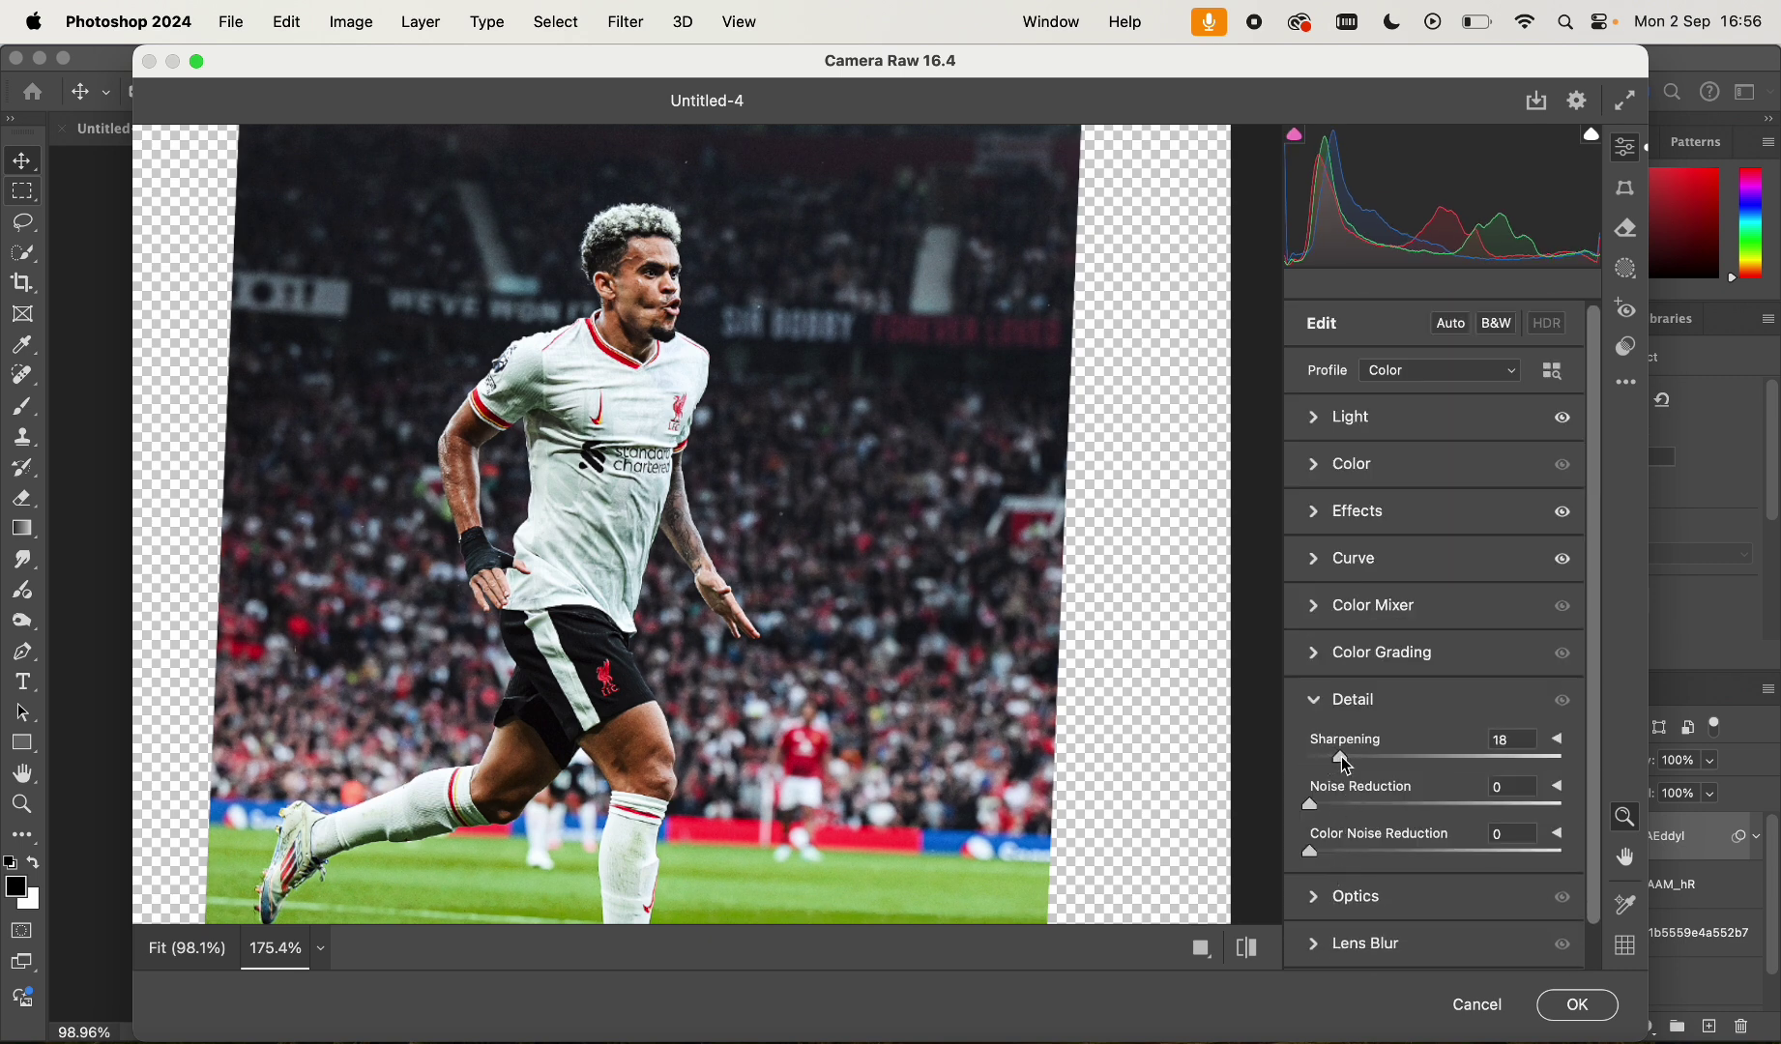
{"action": "left_click_drag", "start_coordinate": [1344, 759], "coordinate": [1345, 760]}
{"action": "left_click", "coordinate": [1579, 1005]}
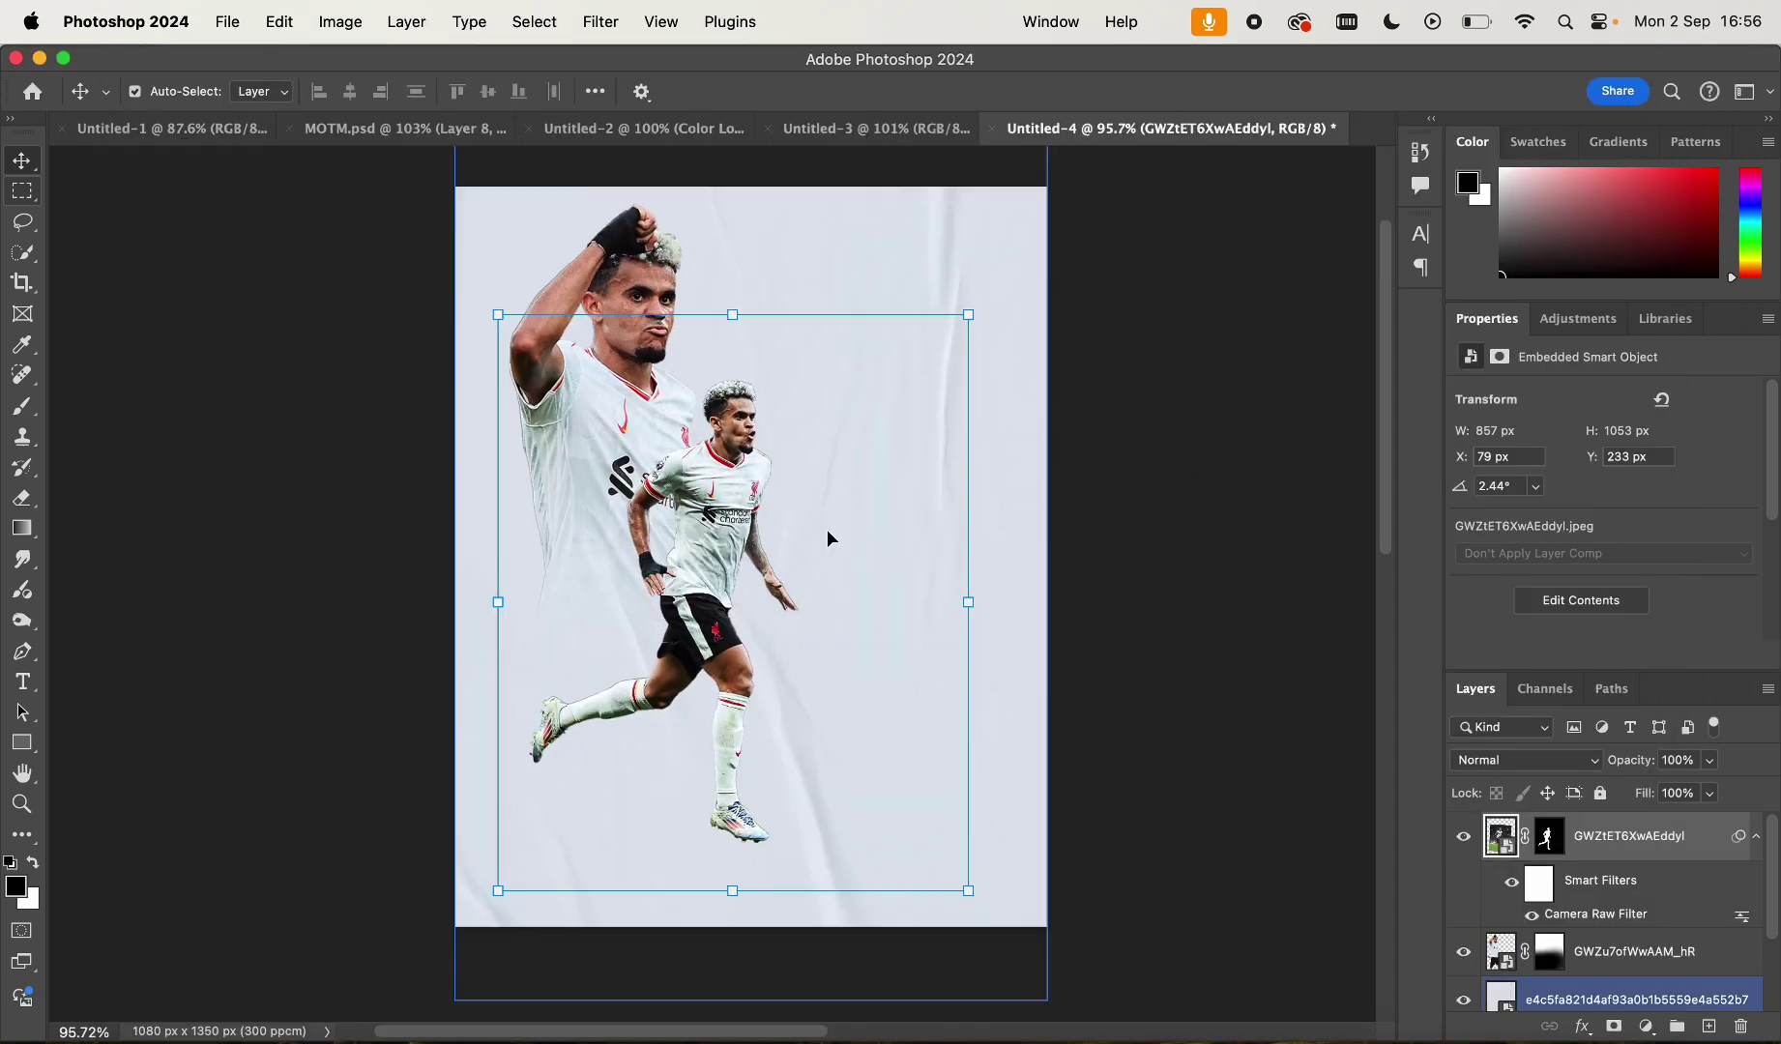
Apply the Camera Raw filter to the larger player's GWZu7ofWwAAM_hR layer and raise its Clarity slightly
{"action": "scroll", "coordinate": [1026, 469], "scroll_direction": "up", "scroll_amount": 5}
{"action": "left_click", "coordinate": [676, 290]}
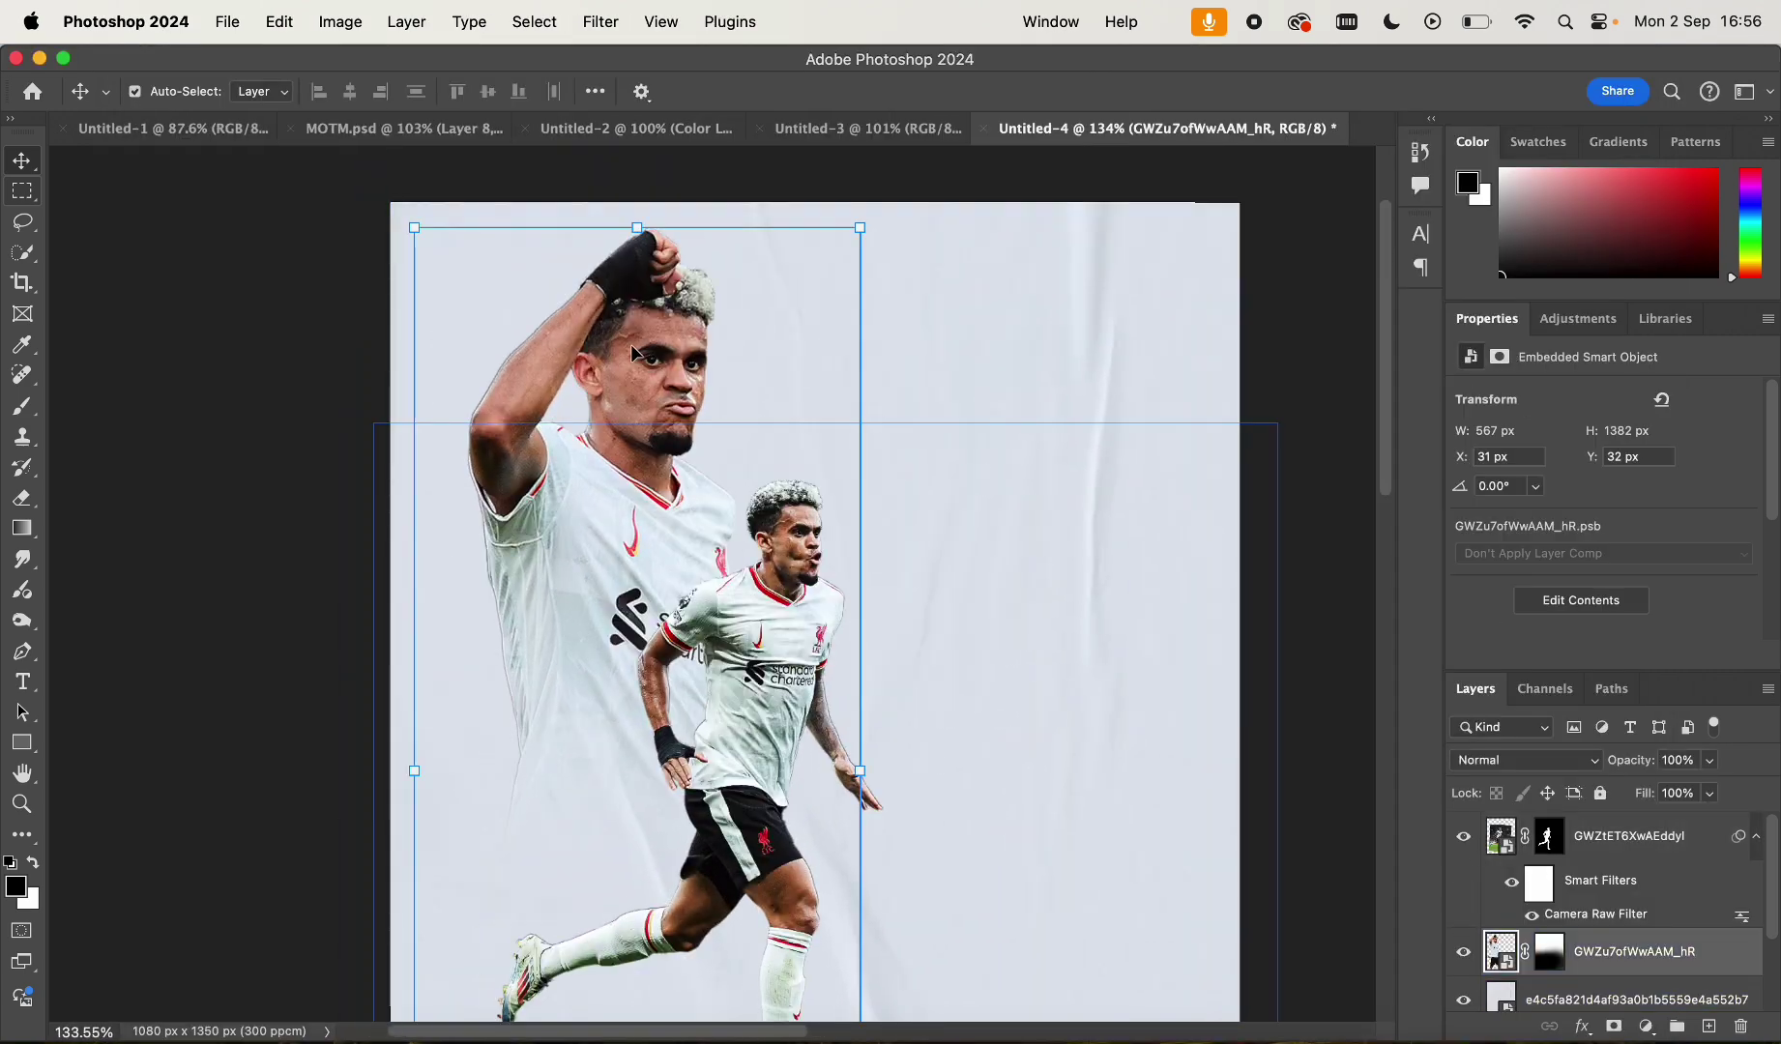
{"action": "left_click", "coordinate": [346, 21]}
{"action": "left_click", "coordinate": [916, 136]}
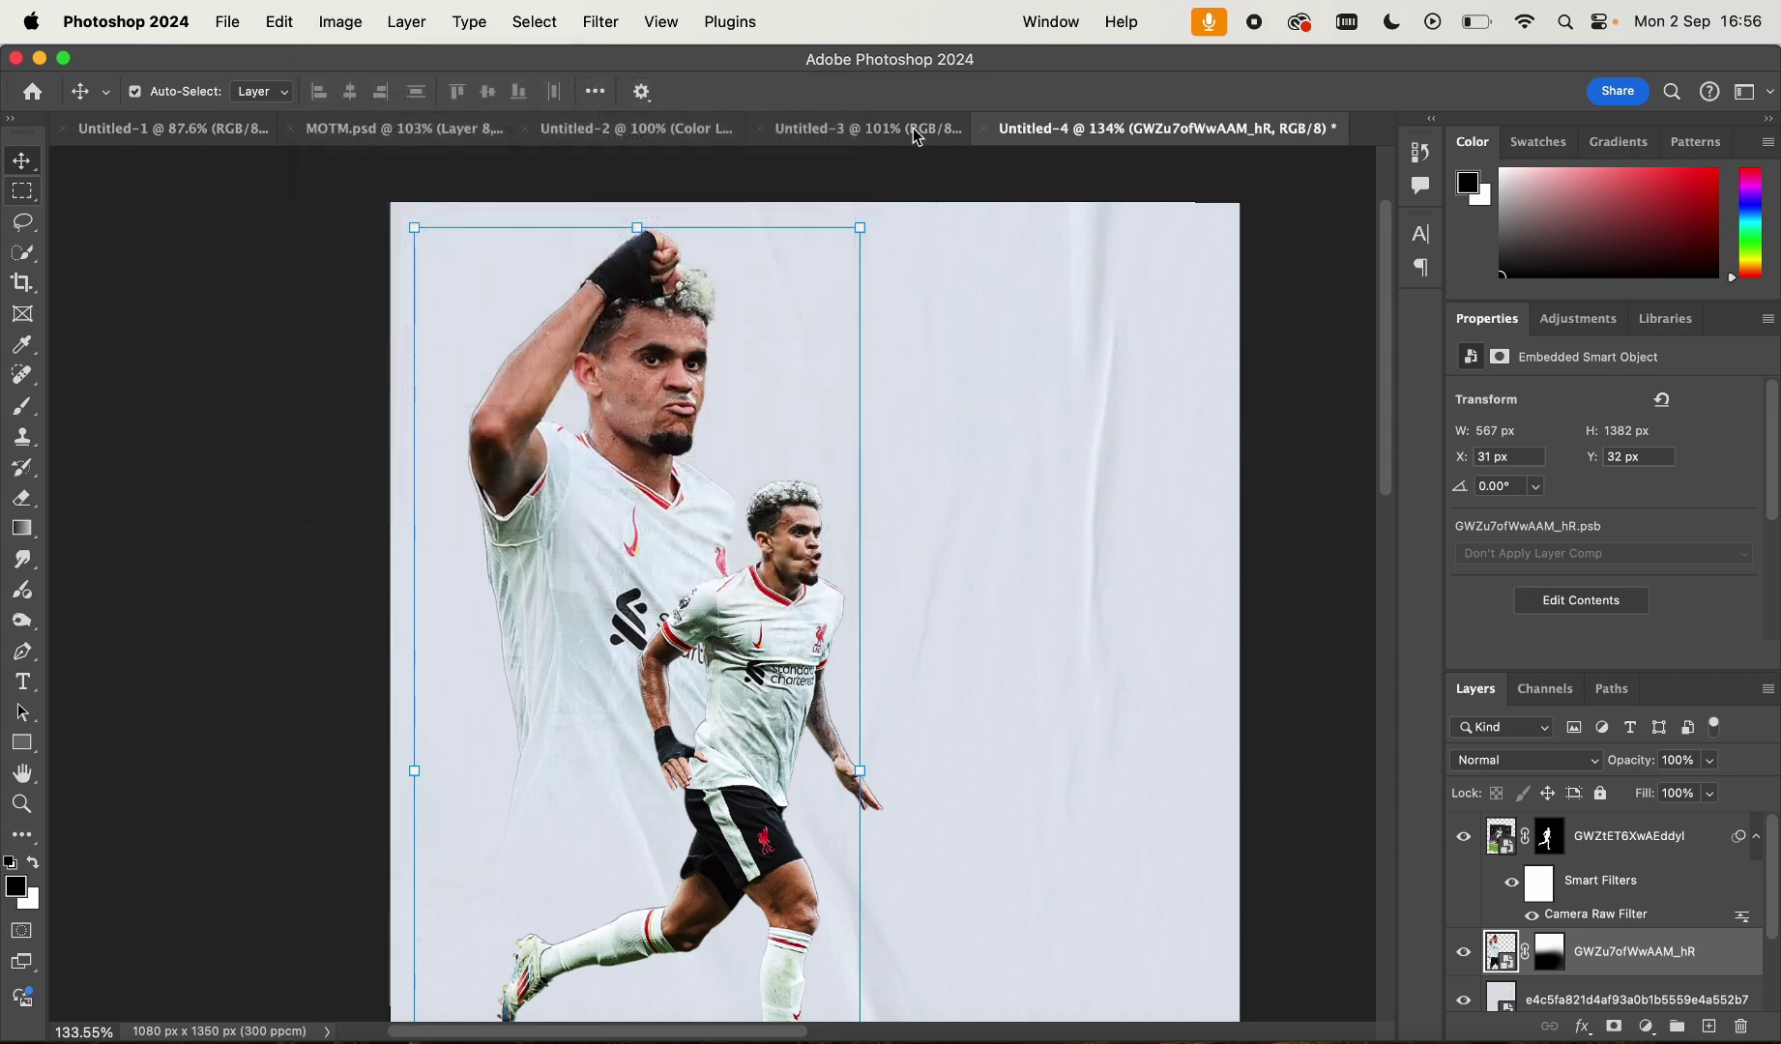
{"action": "left_click", "coordinate": [661, 21]}
{"action": "left_click", "coordinate": [540, 650]}
{"action": "left_click", "coordinate": [597, 19]}
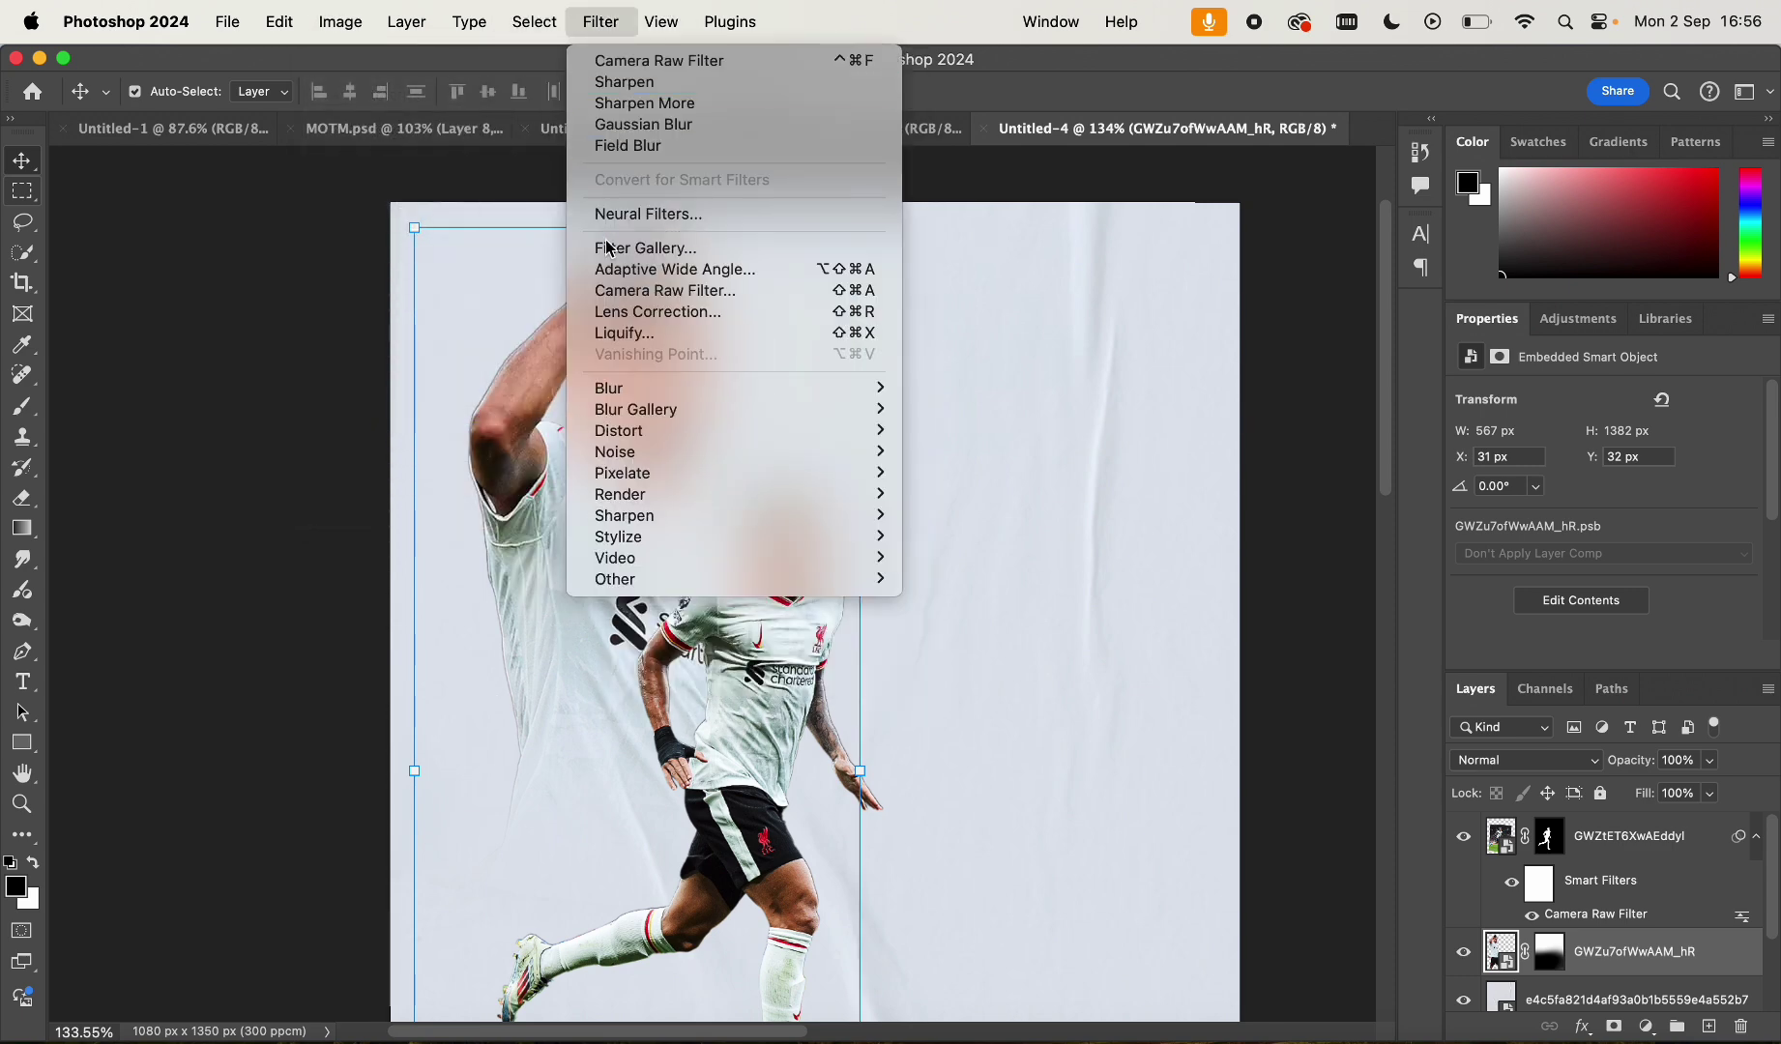
{"action": "left_click", "coordinate": [605, 290]}
{"action": "left_click", "coordinate": [931, 391]}
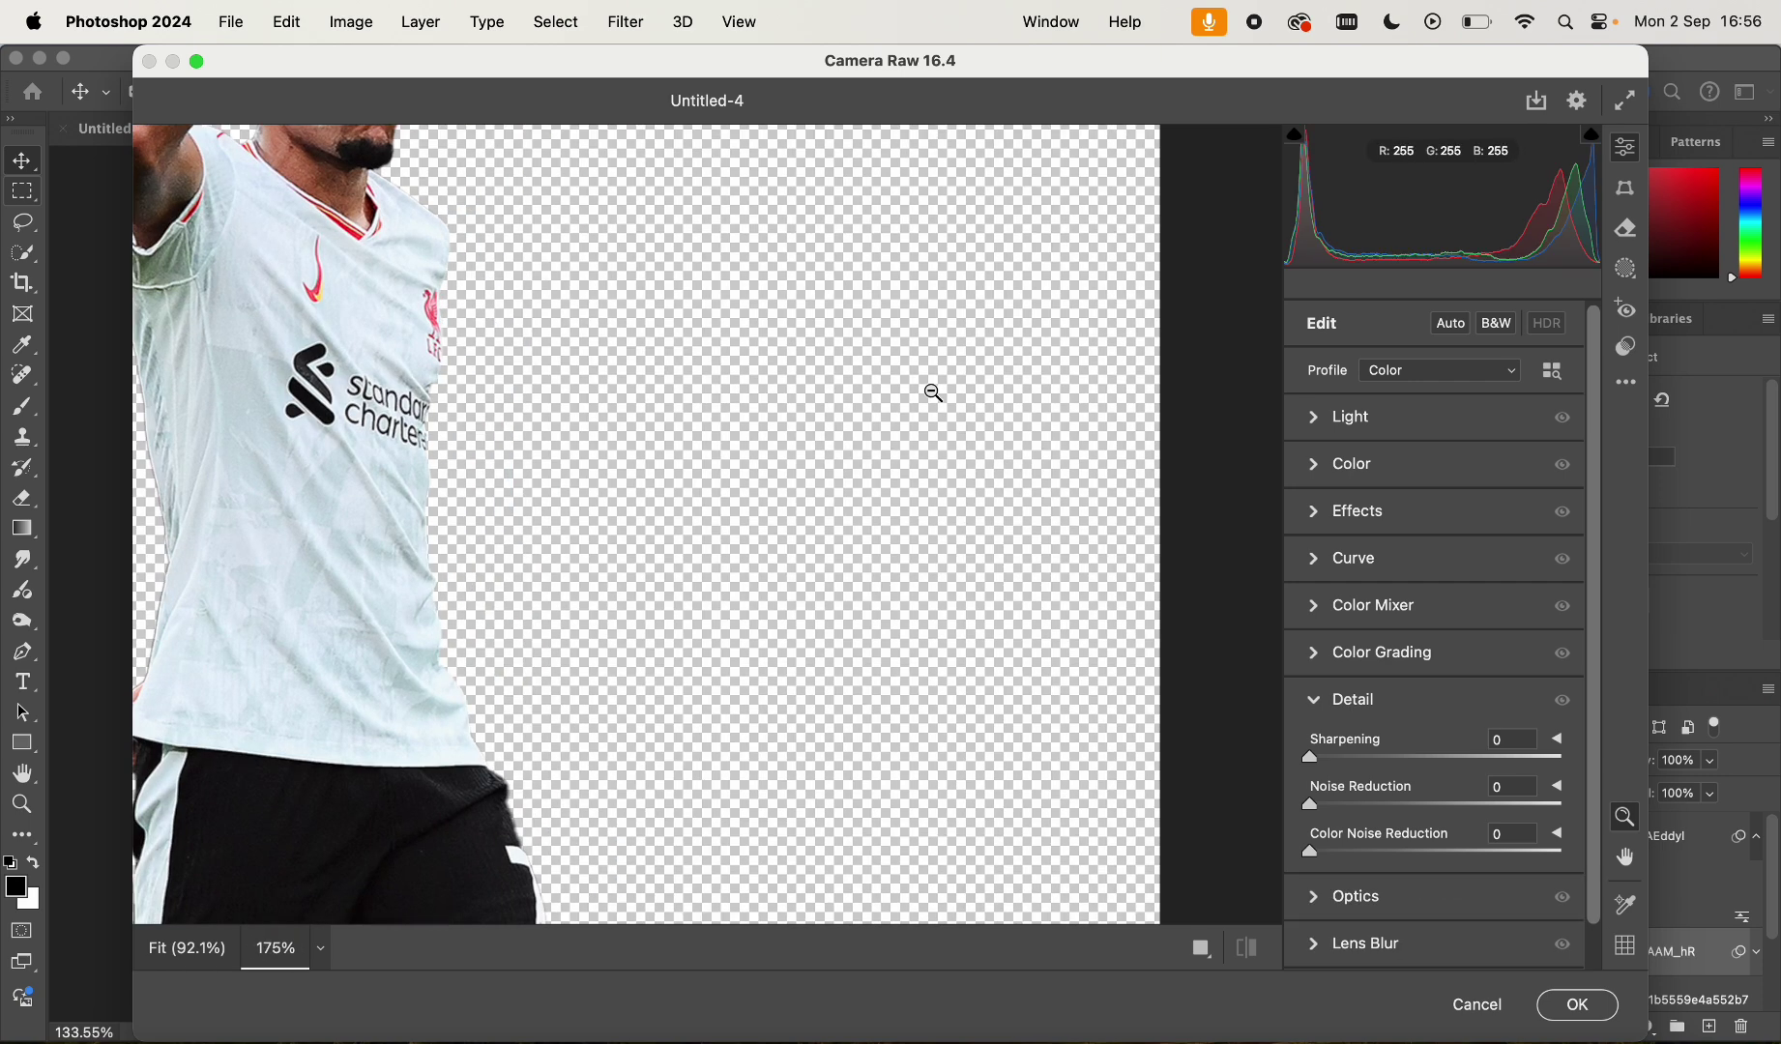
{"action": "left_click", "coordinate": [934, 392], "text": "alt"}
{"action": "left_click", "coordinate": [1358, 511]}
{"action": "mouse_move", "coordinate": [1435, 600]}
{"action": "left_mouse_down"}
{"action": "mouse_move", "coordinate": [1478, 605]}
{"action": "mouse_move", "coordinate": [1446, 616]}
{"action": "mouse_move", "coordinate": [1446, 582]}
{"action": "left_mouse_up"}
Set the larger player's light adjustments to Contrast +11, Highlights -6, Shadows +6 and Whites +9
{"action": "left_click", "coordinate": [1352, 417]}
{"action": "left_click_drag", "start_coordinate": [1435, 508], "coordinate": [1427, 546]}
{"action": "scroll", "coordinate": [1421, 532], "scroll_direction": "down", "scroll_amount": 3}
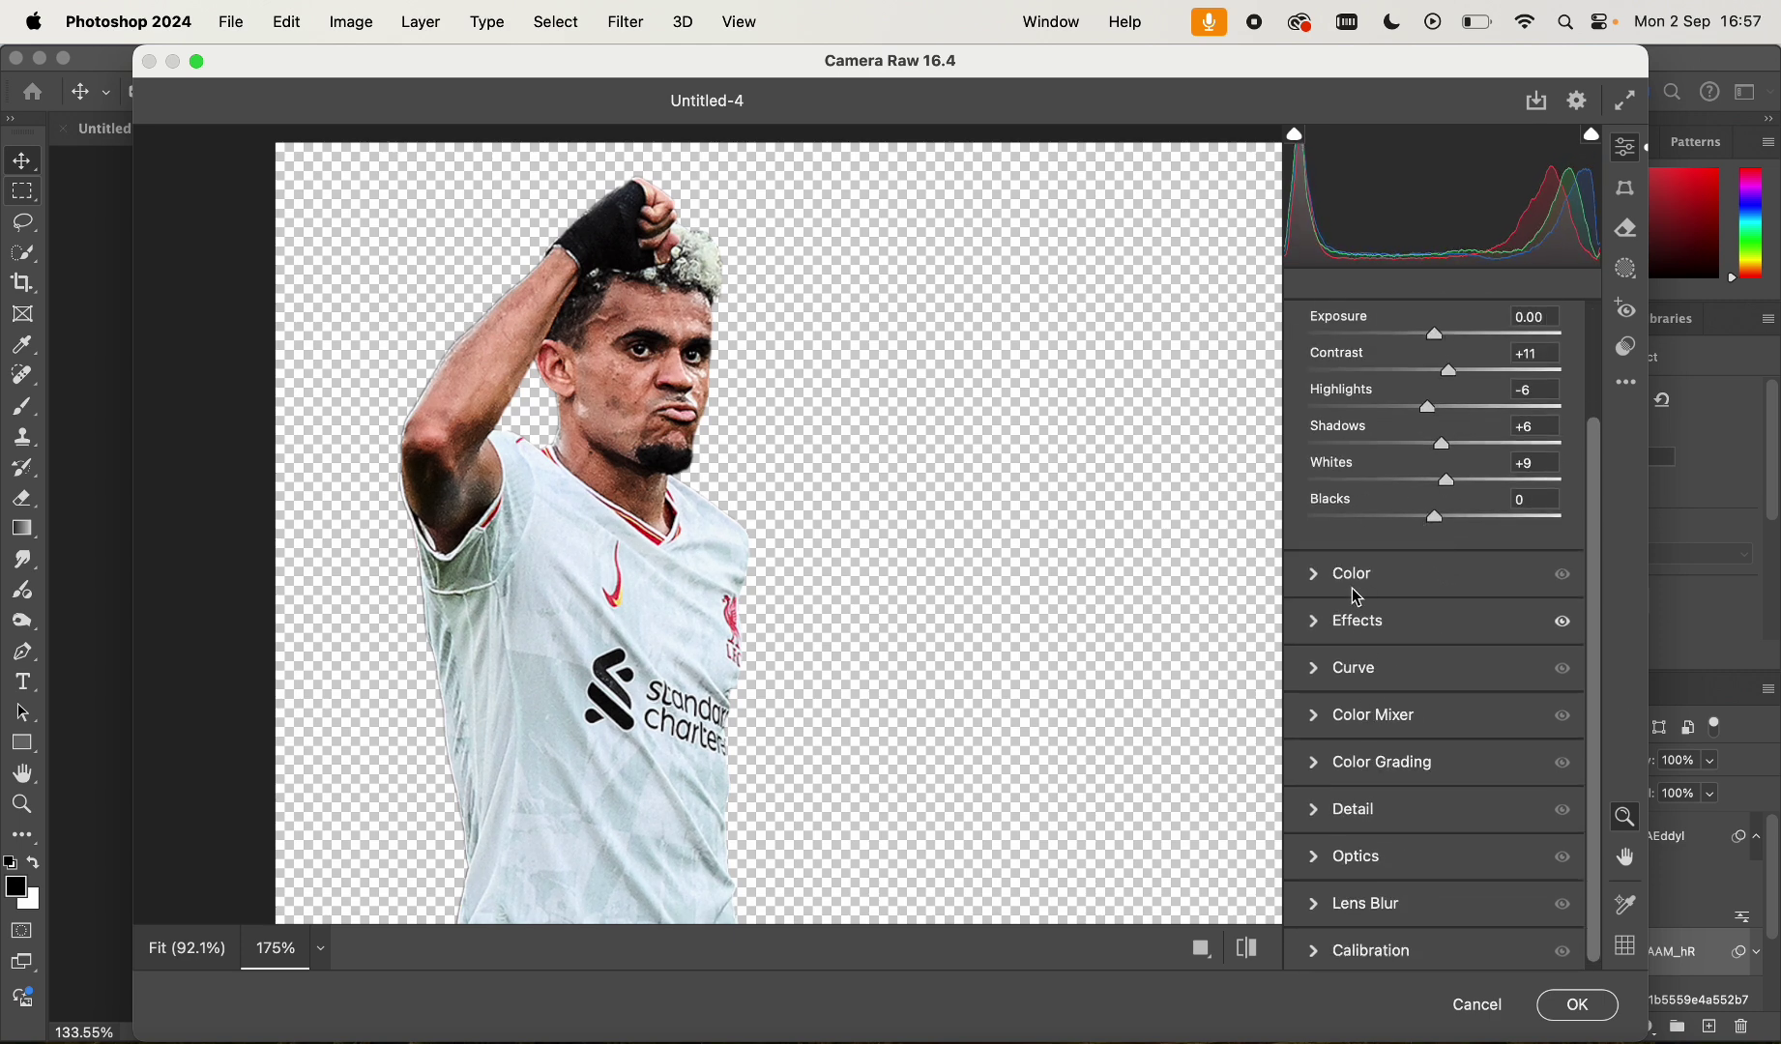
Adjust the larger player's parametric tone curve, setting Lights to +13 and Darks to +9
{"action": "left_click", "coordinate": [1339, 671]}
{"action": "left_click_drag", "start_coordinate": [1438, 847], "coordinate": [1452, 816]}
{"action": "scroll", "coordinate": [1386, 858], "scroll_direction": "down", "scroll_amount": 4}
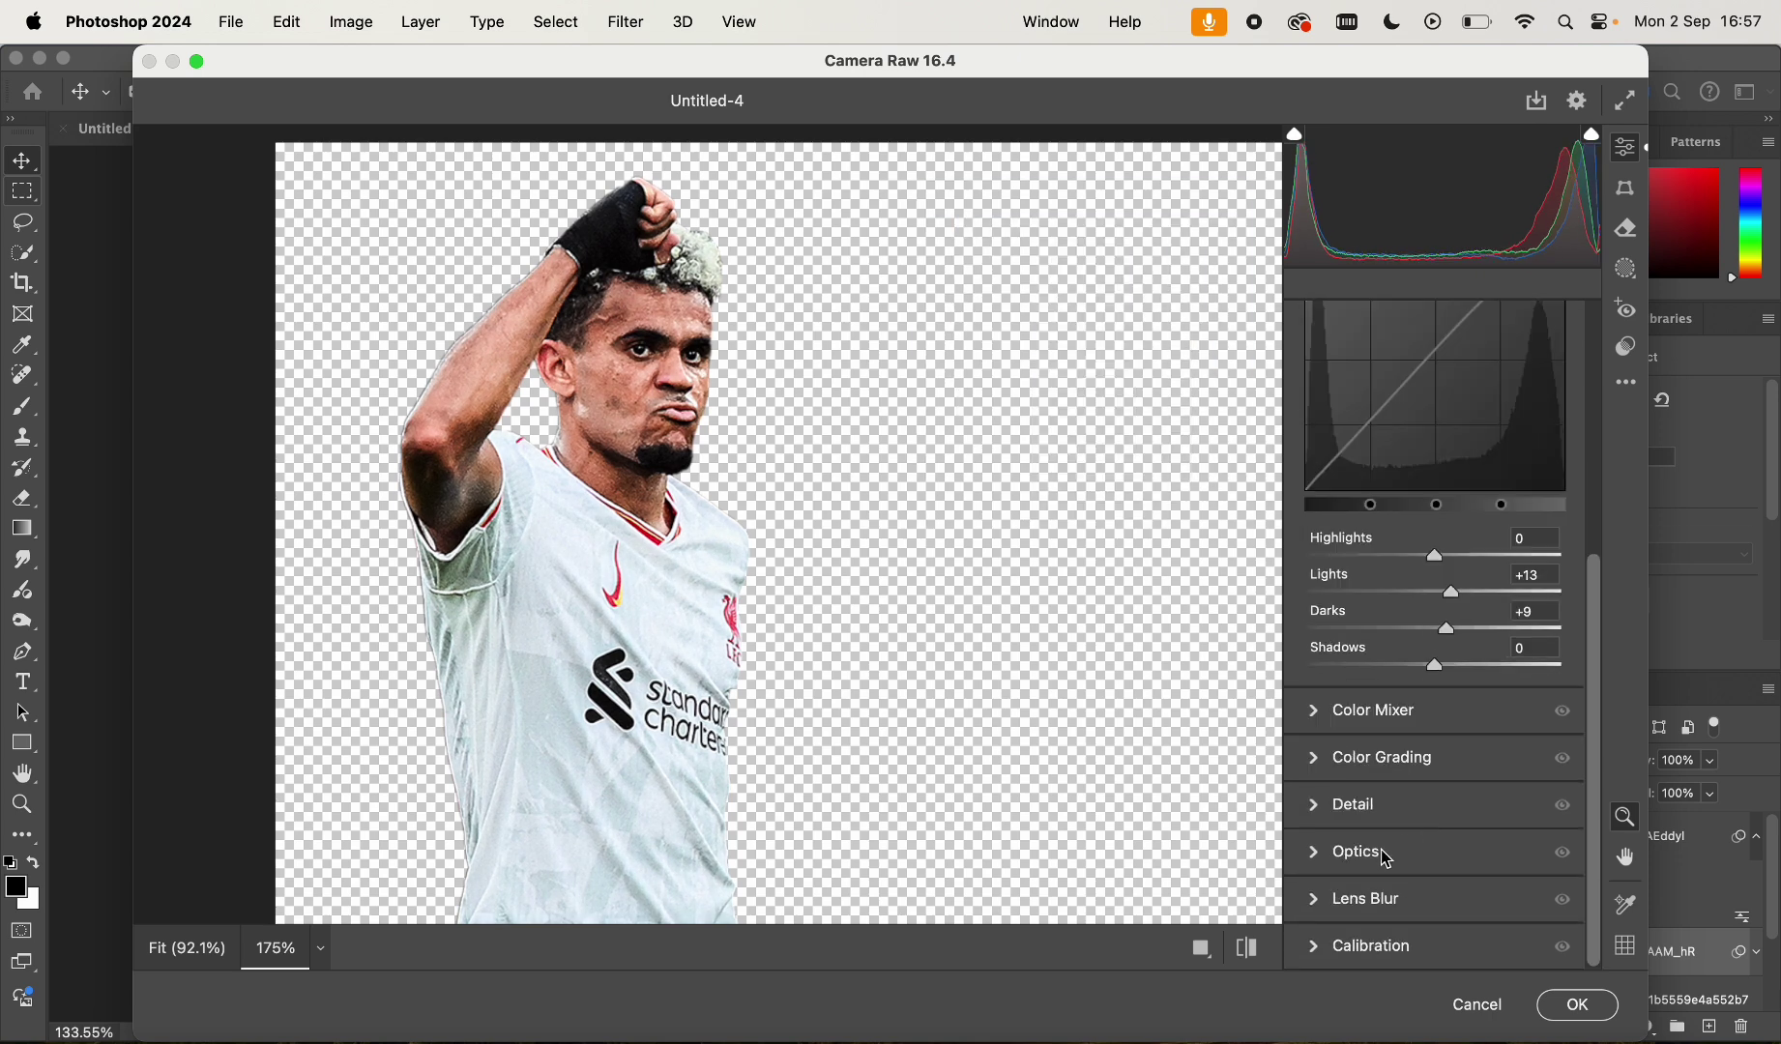
Set the larger player's Sharpening to 10, apply the Camera Raw adjustments and deselect the layer
{"action": "left_click", "coordinate": [1342, 817]}
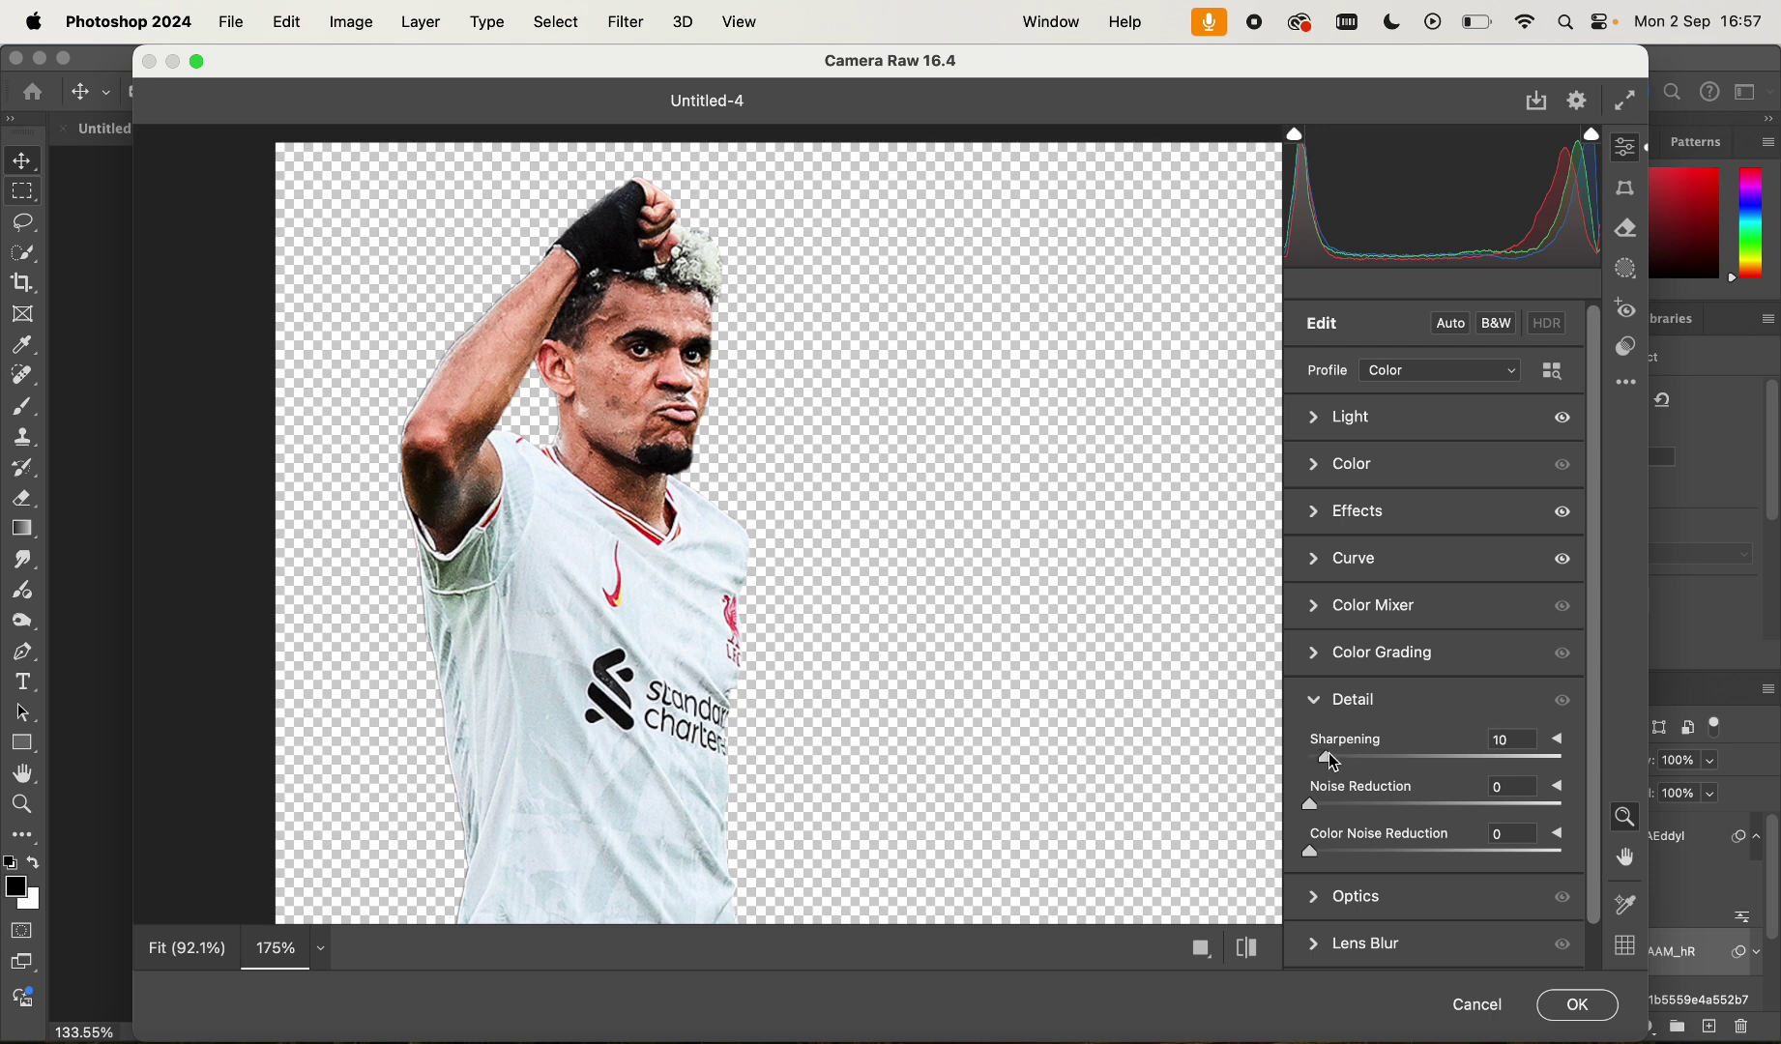
{"action": "left_click", "coordinate": [1608, 1006]}
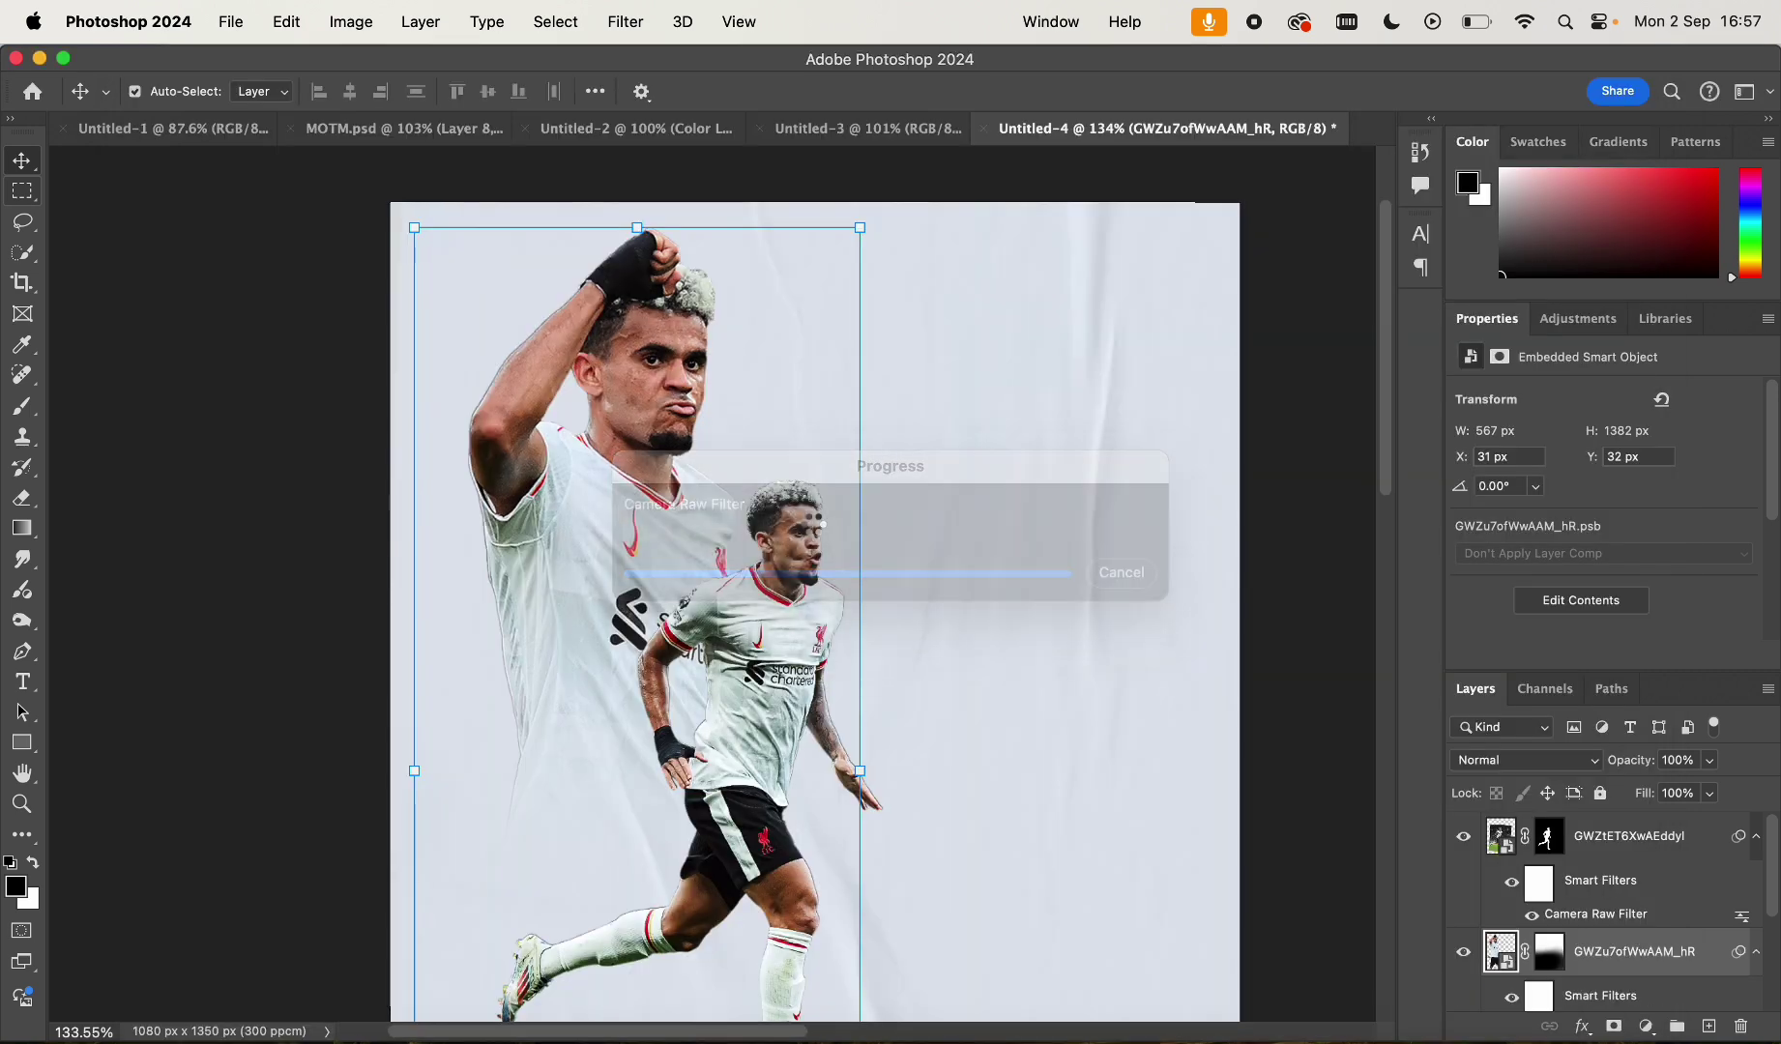
{"action": "left_click", "coordinate": [1037, 554]}
{"action": "left_click", "coordinate": [1249, 497]}
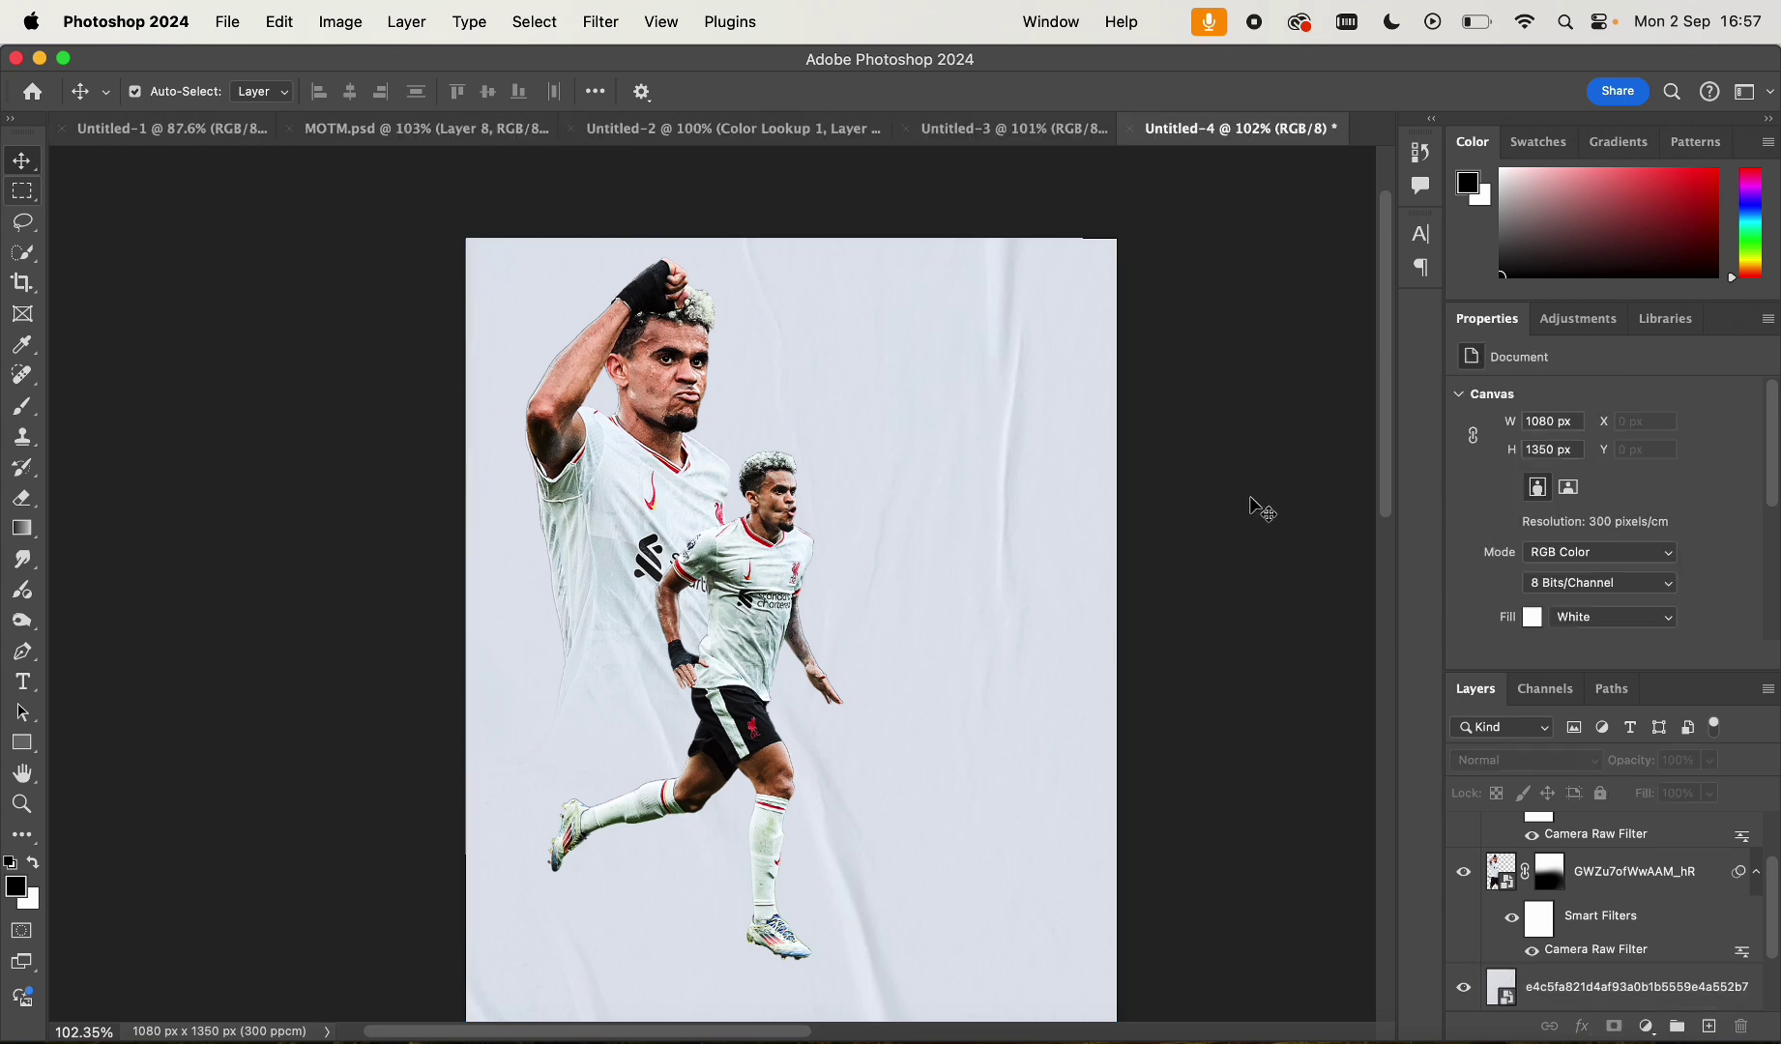
Apply a Shadows/Highlights adjustment to the running player with Shadows at 35% and Highlights at 0%
{"action": "scroll", "coordinate": [1087, 451], "scroll_direction": "down", "scroll_amount": 2}
{"action": "scroll", "coordinate": [1025, 484], "scroll_direction": "up", "scroll_amount": 5}
{"action": "left_click", "coordinate": [1027, 486]}
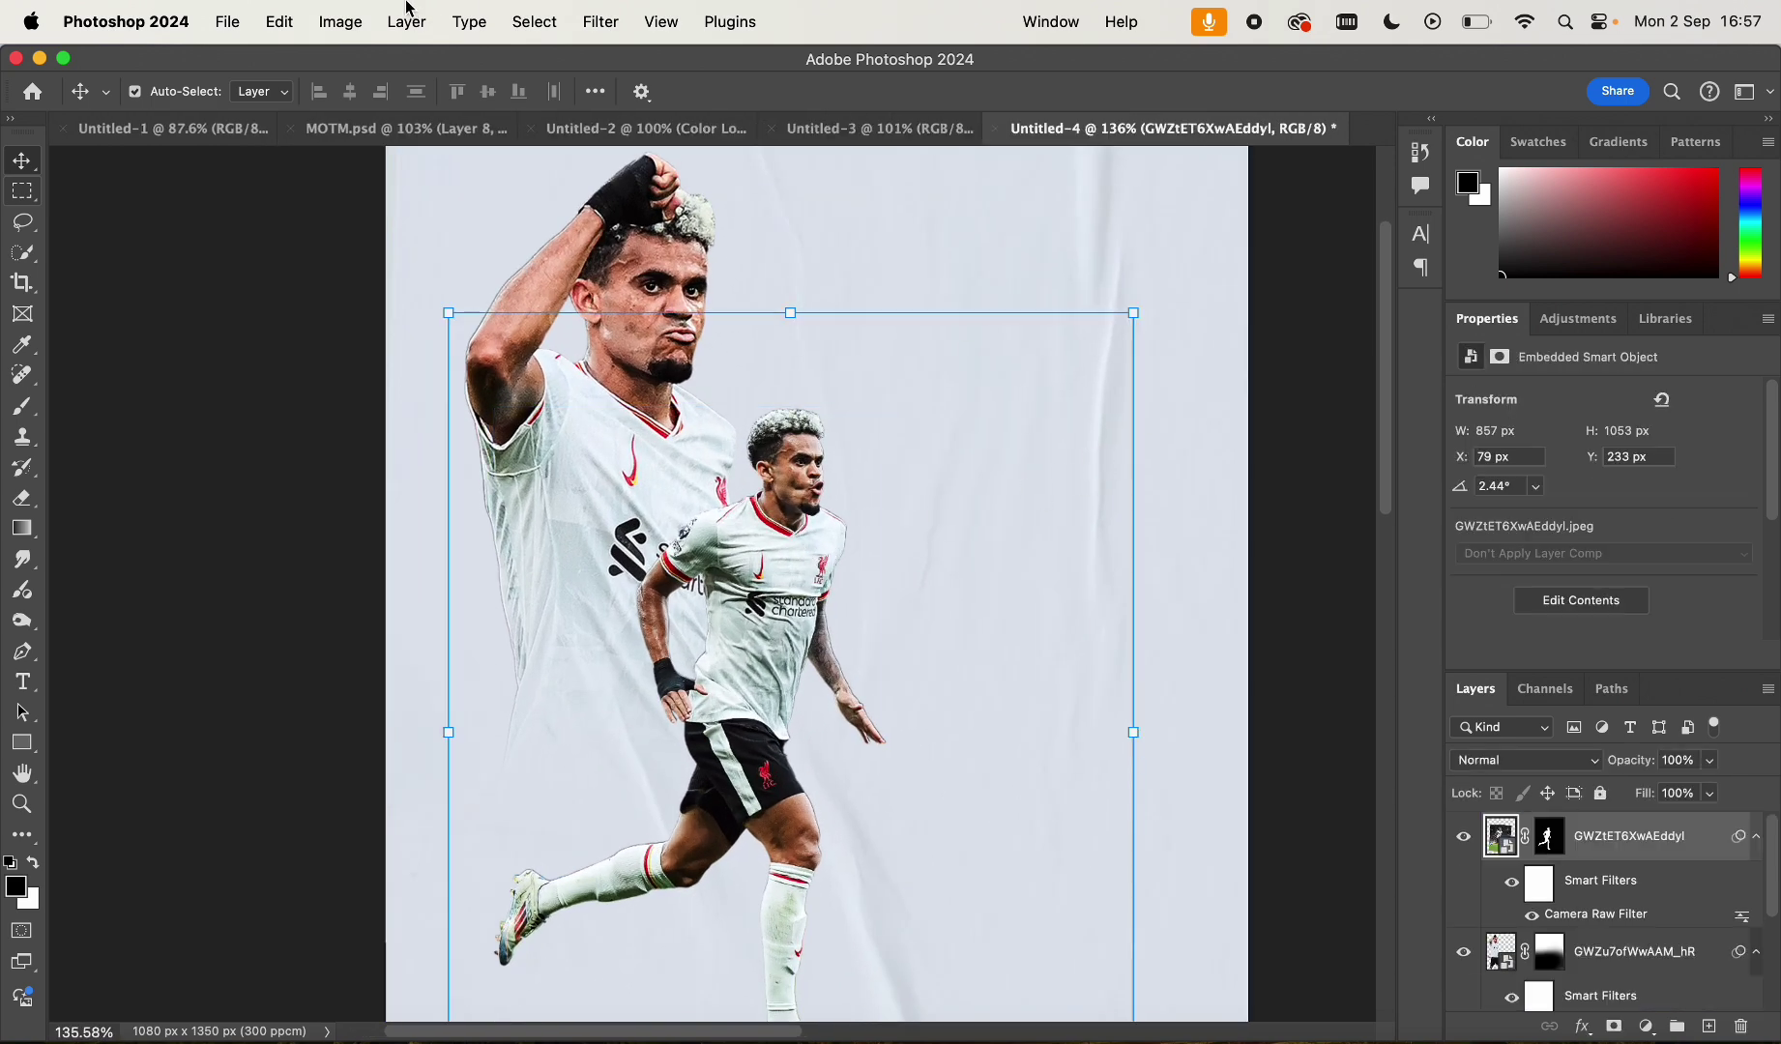
{"action": "left_click", "coordinate": [341, 21]}
{"action": "mouse_move", "coordinate": [386, 94]}
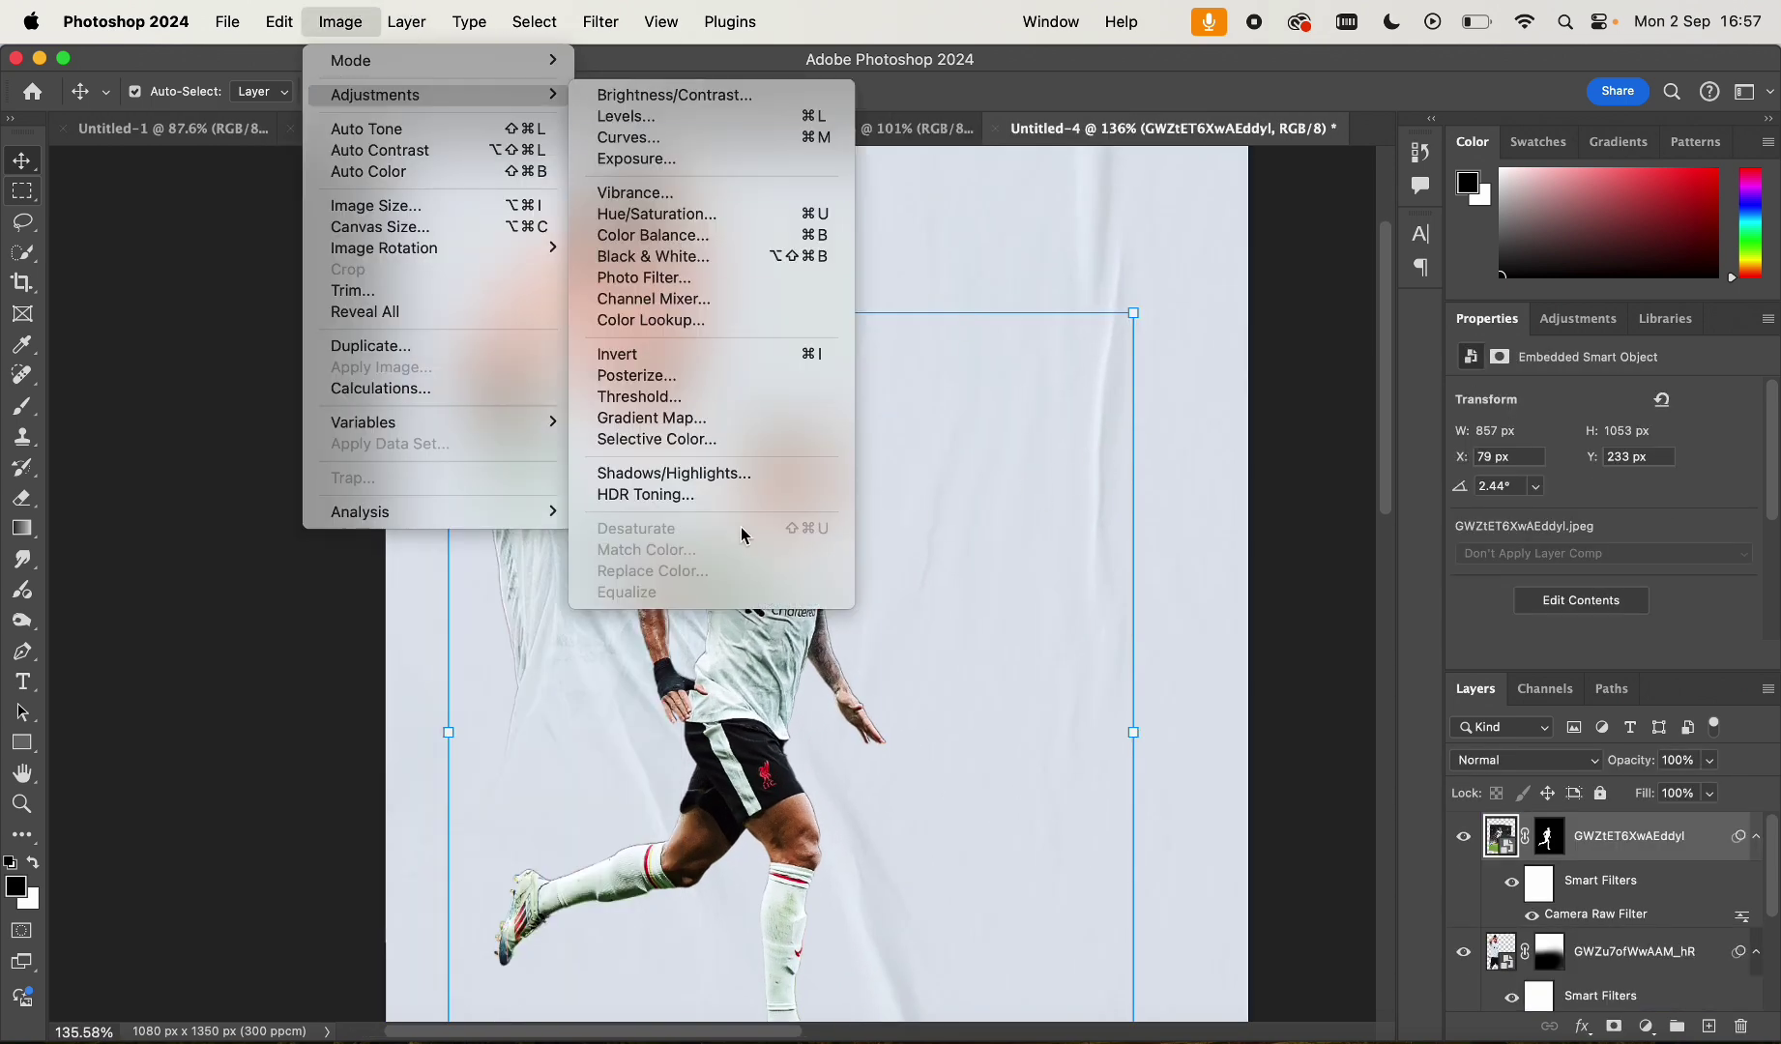
{"action": "left_click", "coordinate": [706, 474]}
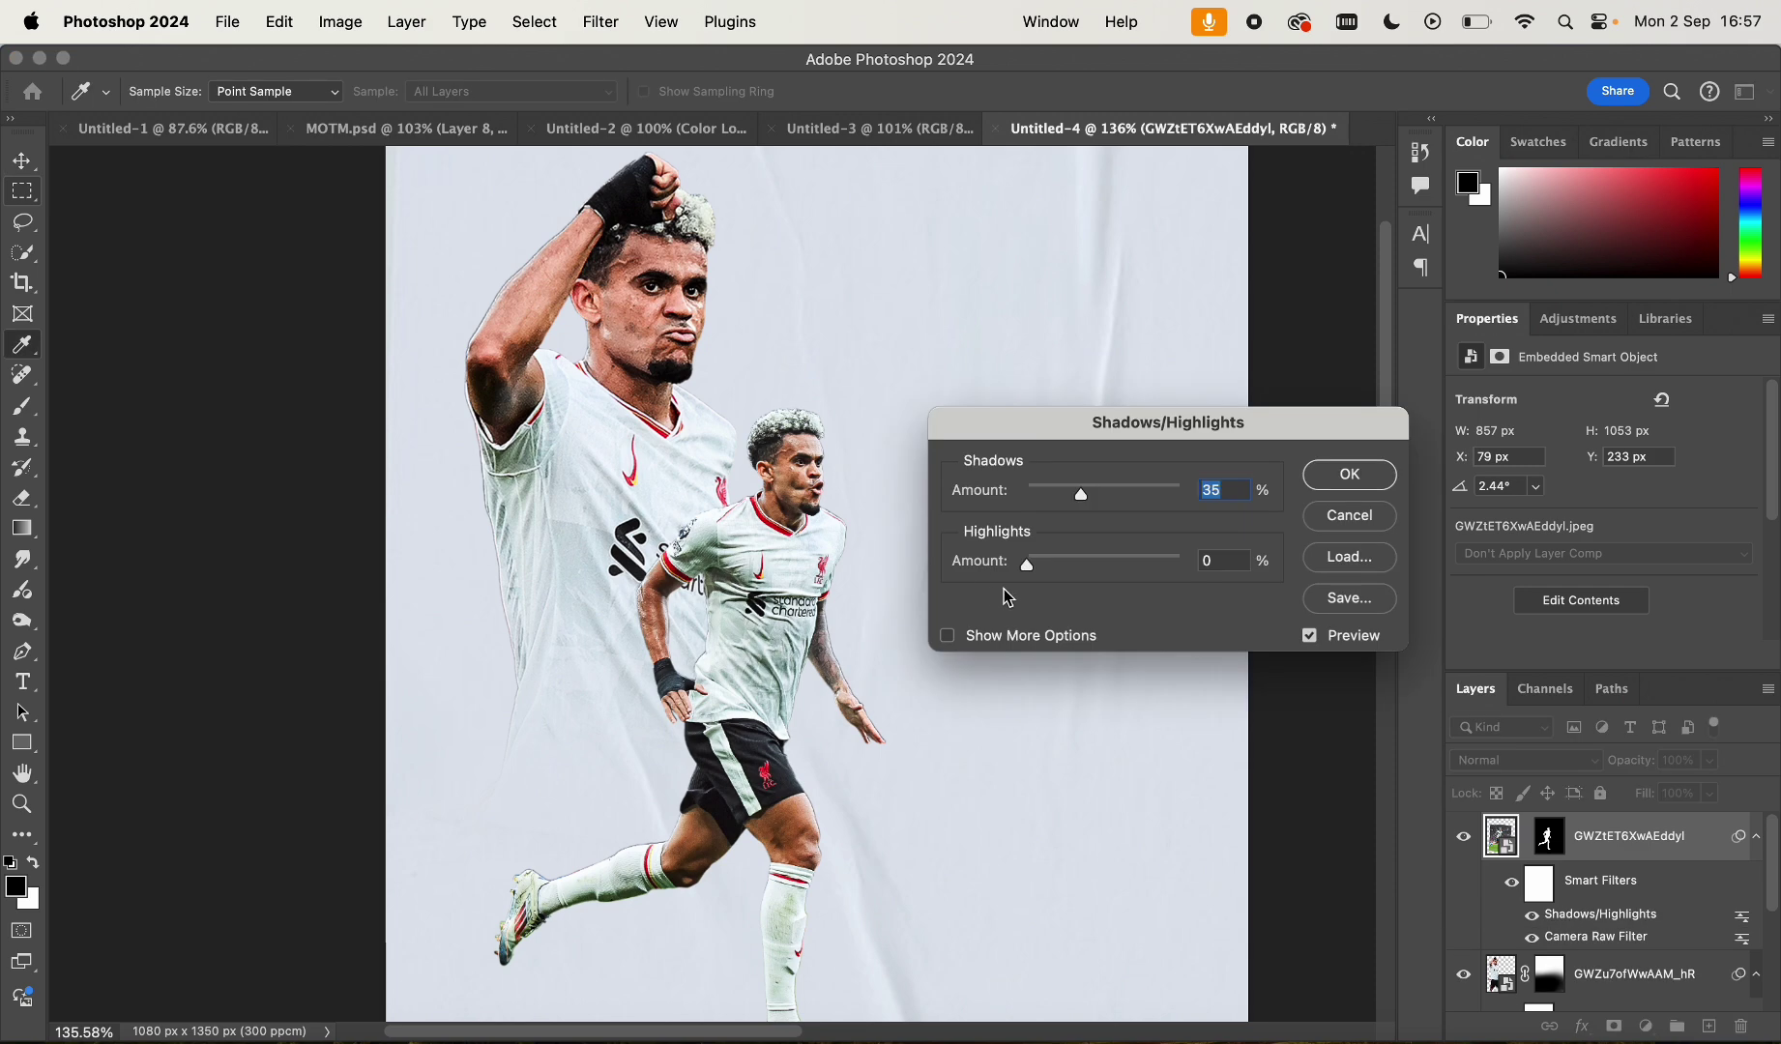
{"action": "key", "text": "Return"}
{"action": "key", "text": "v"}
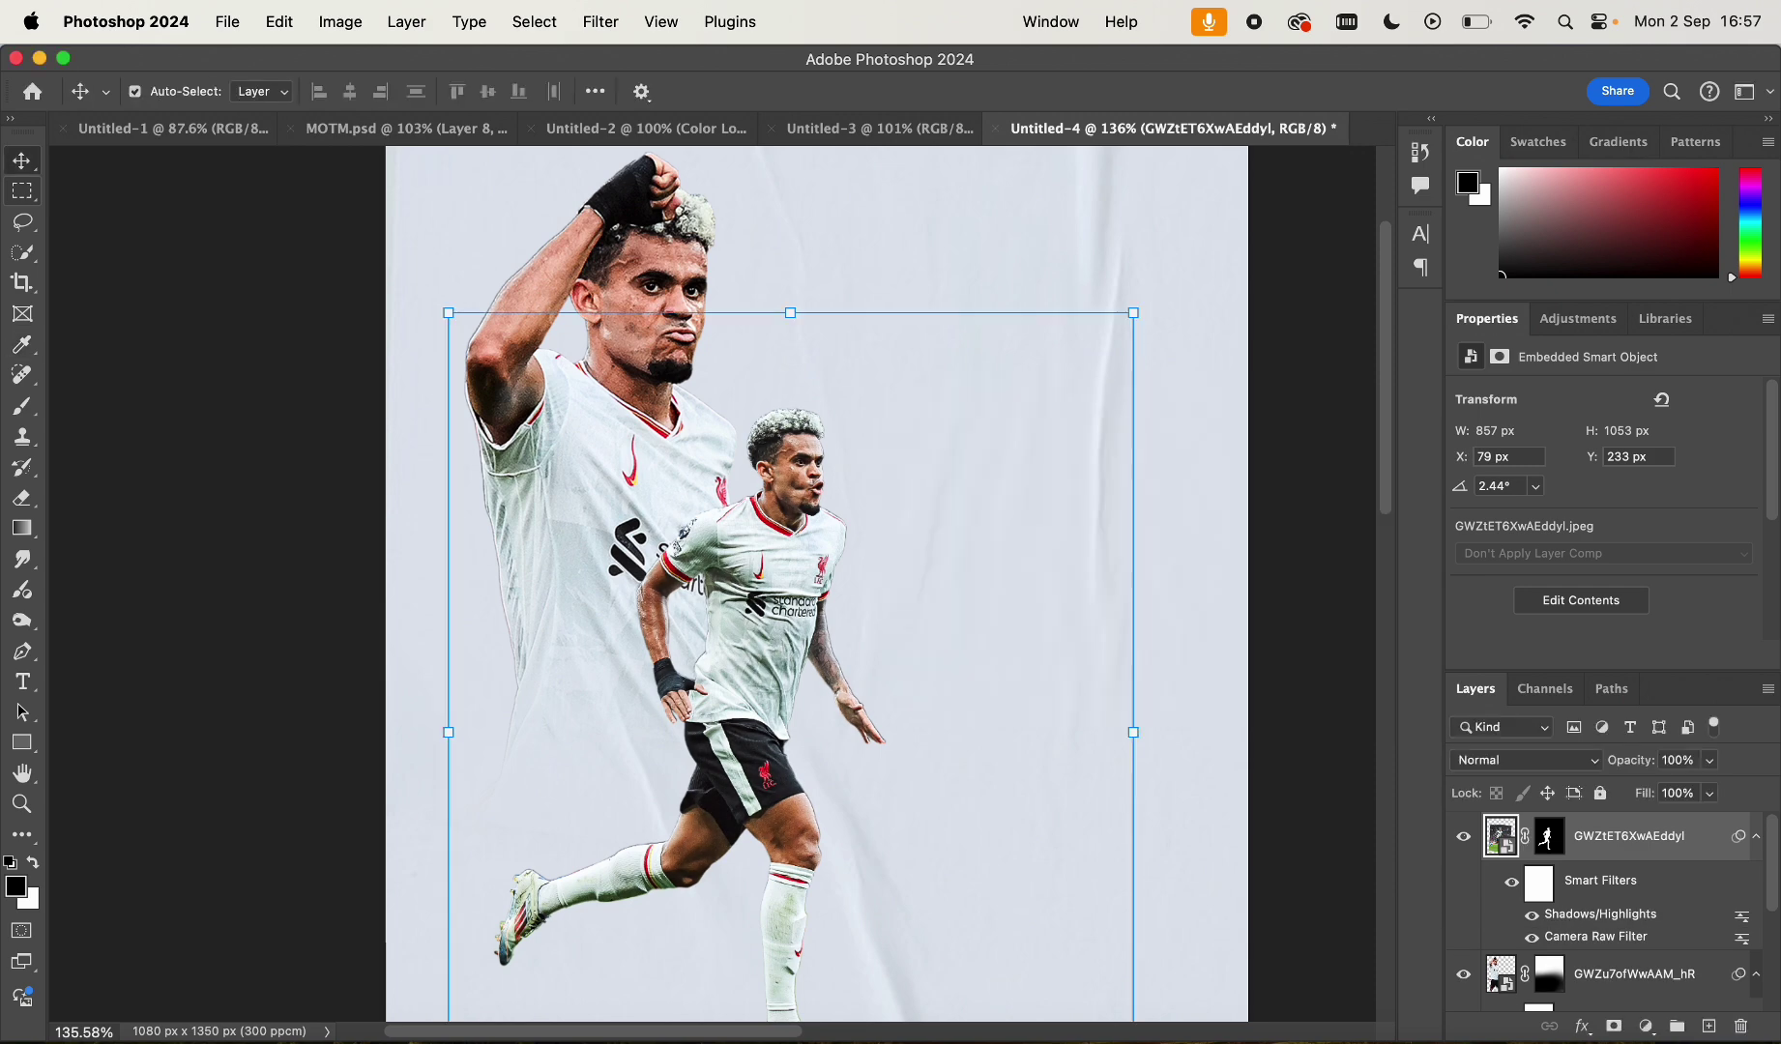
Apply a Shadows/Highlights adjustment to the larger player with the Shadows amount set to 25%
{"action": "left_click", "coordinate": [538, 184]}
{"action": "left_click", "coordinate": [340, 21]}
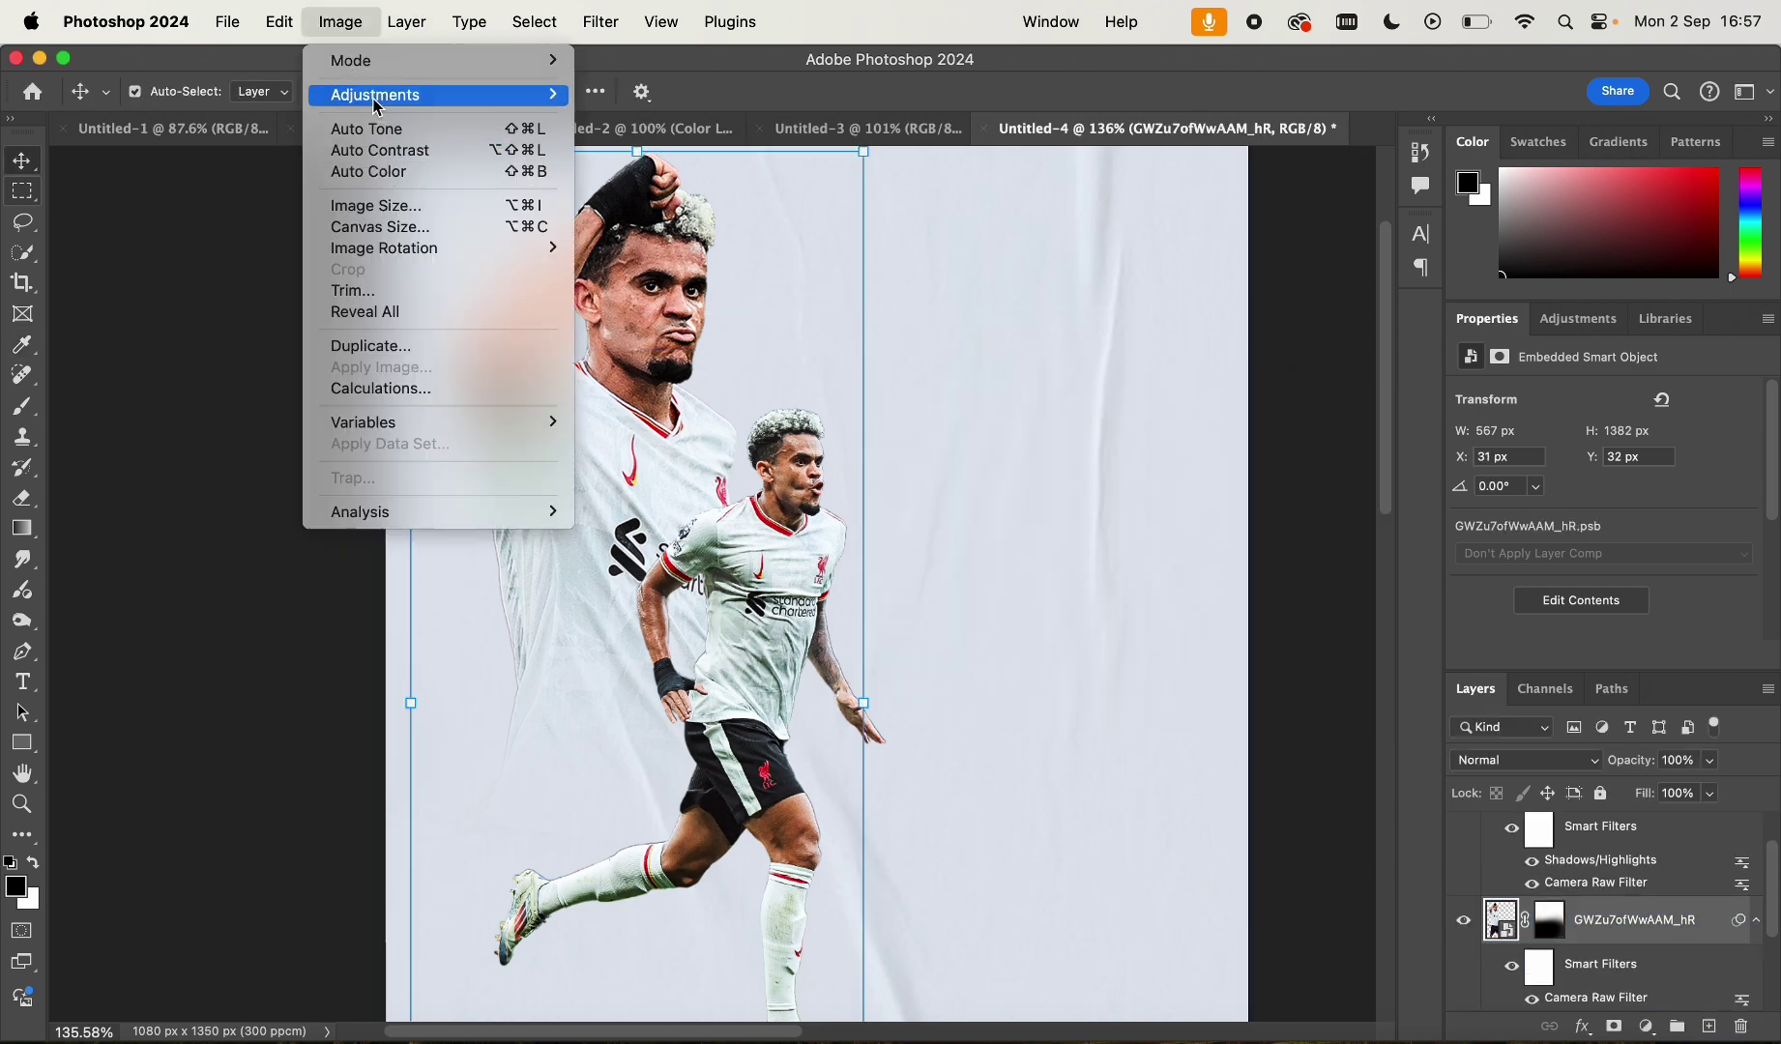
{"action": "mouse_move", "coordinate": [542, 95]}
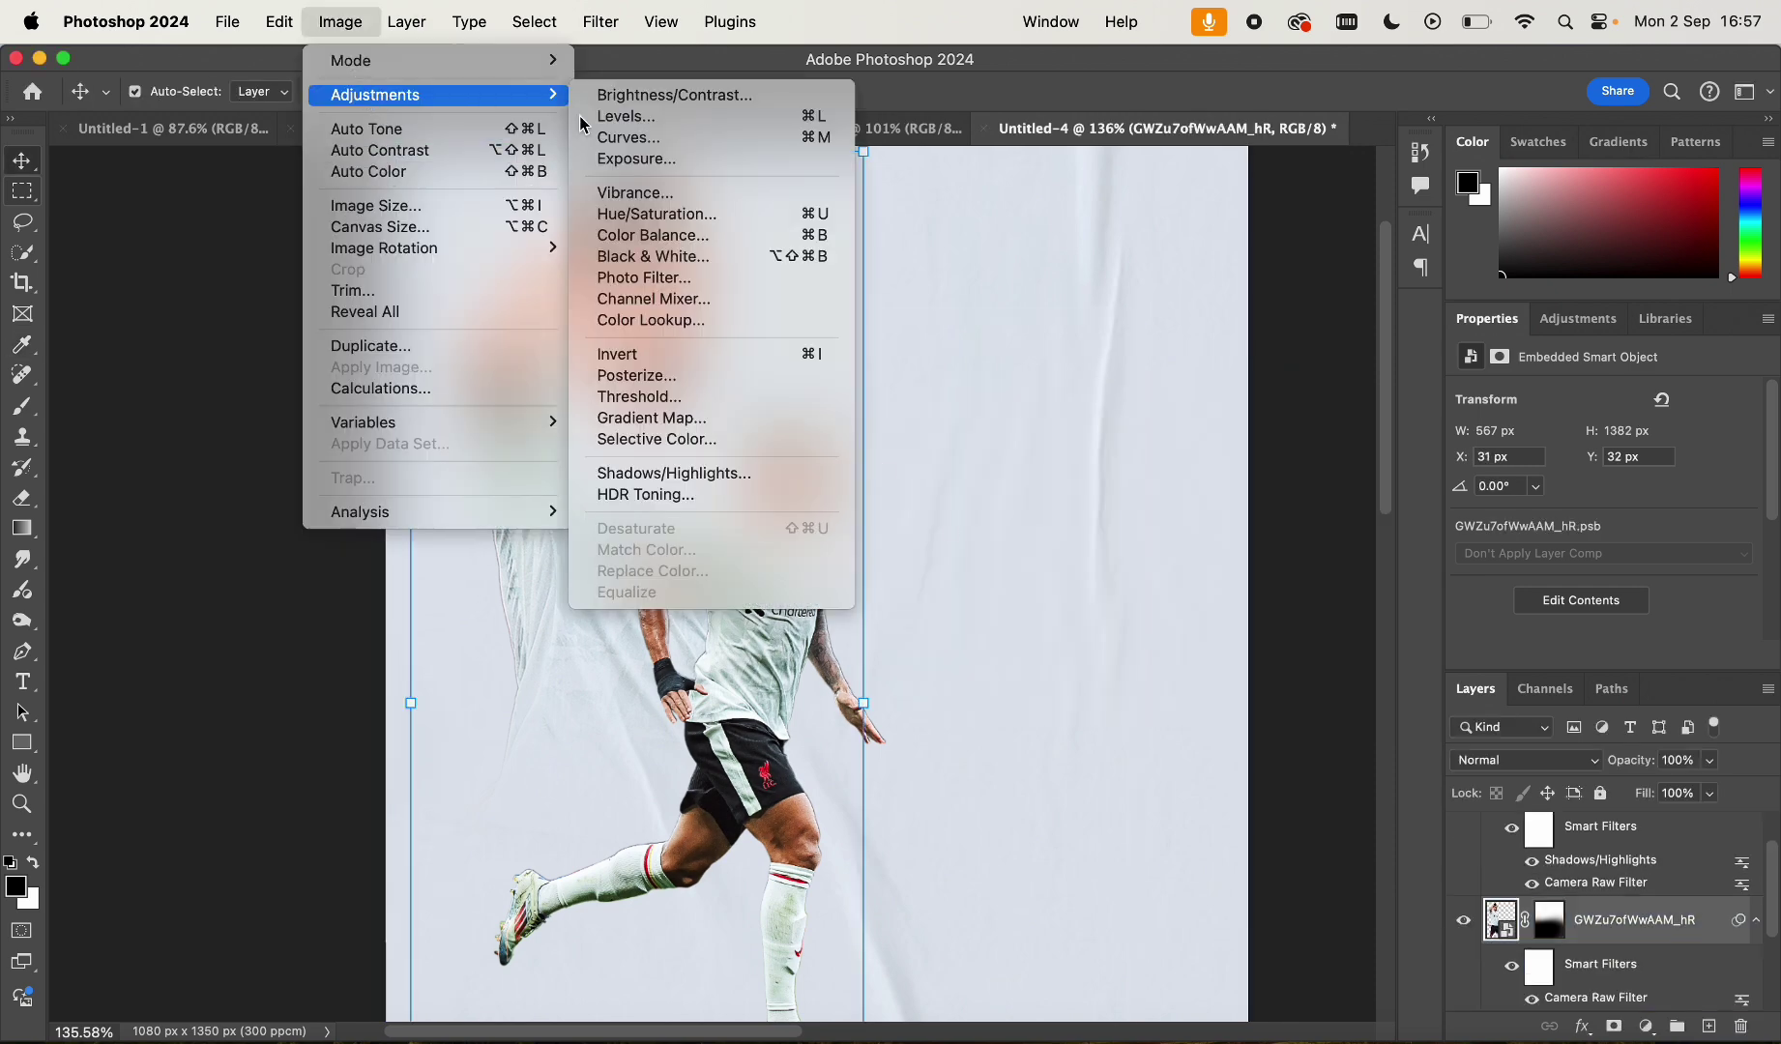
{"action": "left_click", "coordinate": [667, 474]}
{"action": "key", "text": "BackSpace"}
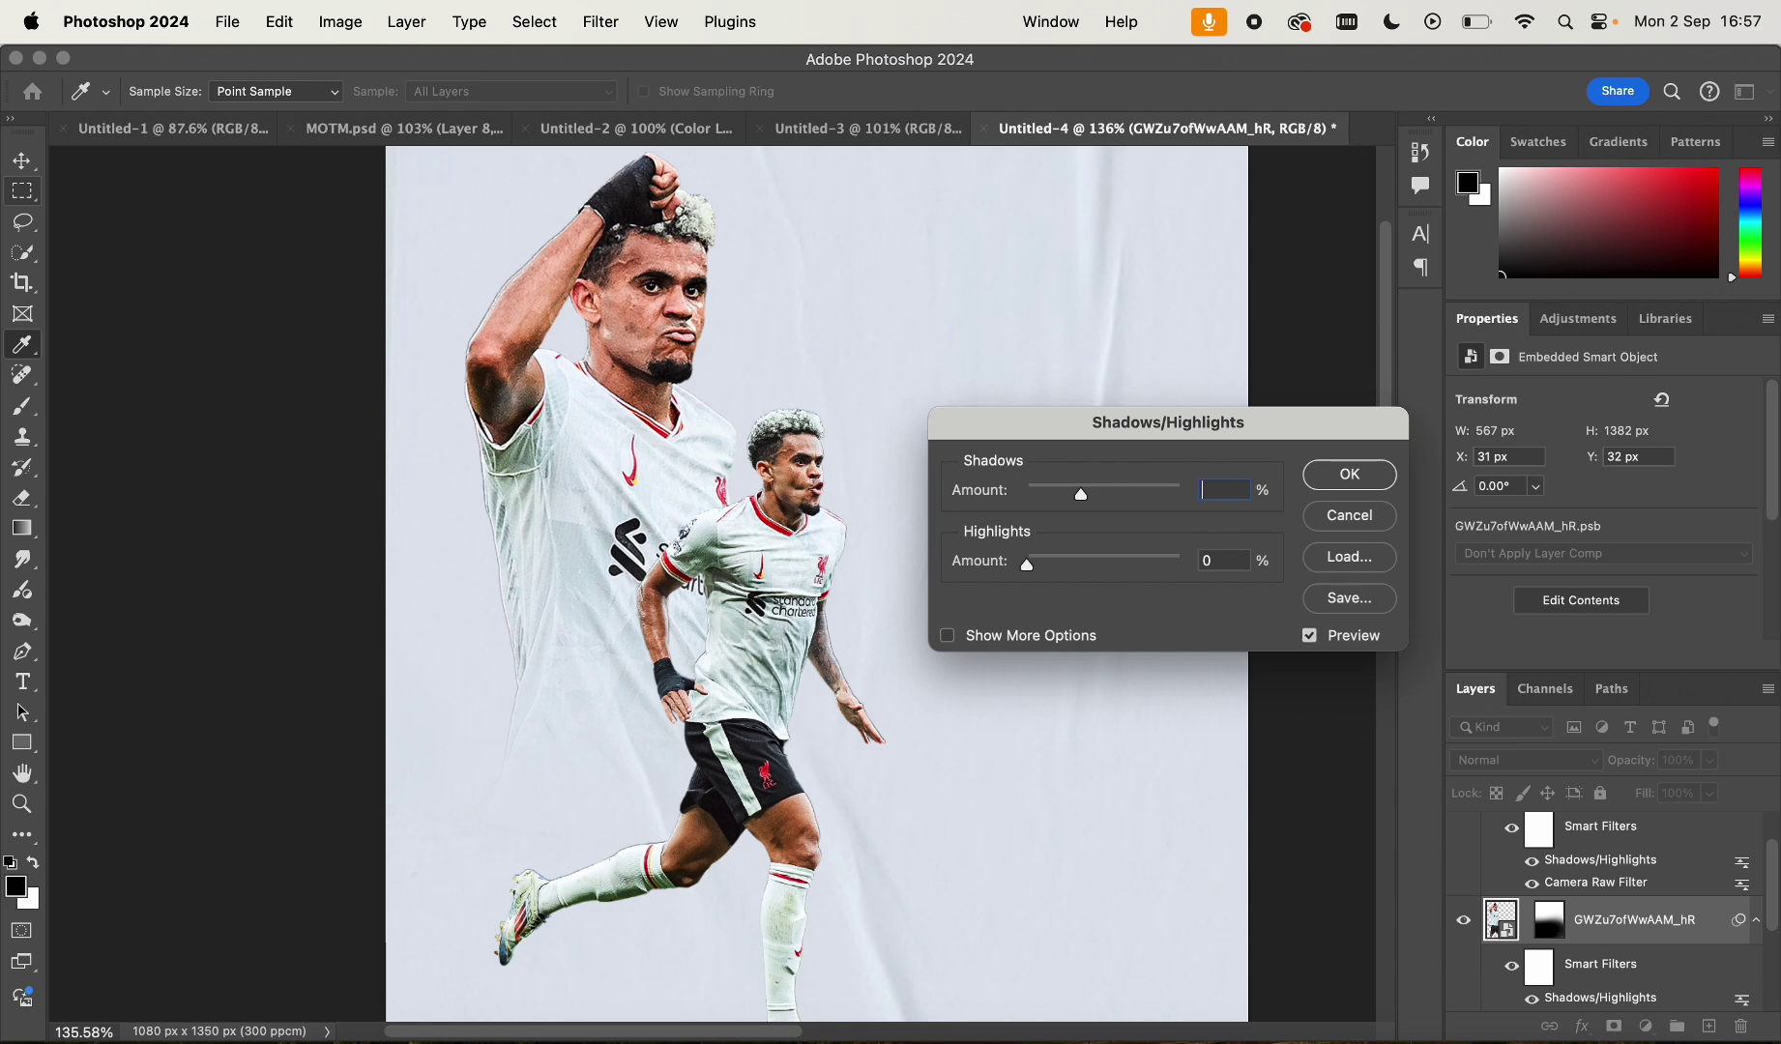
{"action": "type", "text": "25"}
{"action": "key", "text": "Return"}
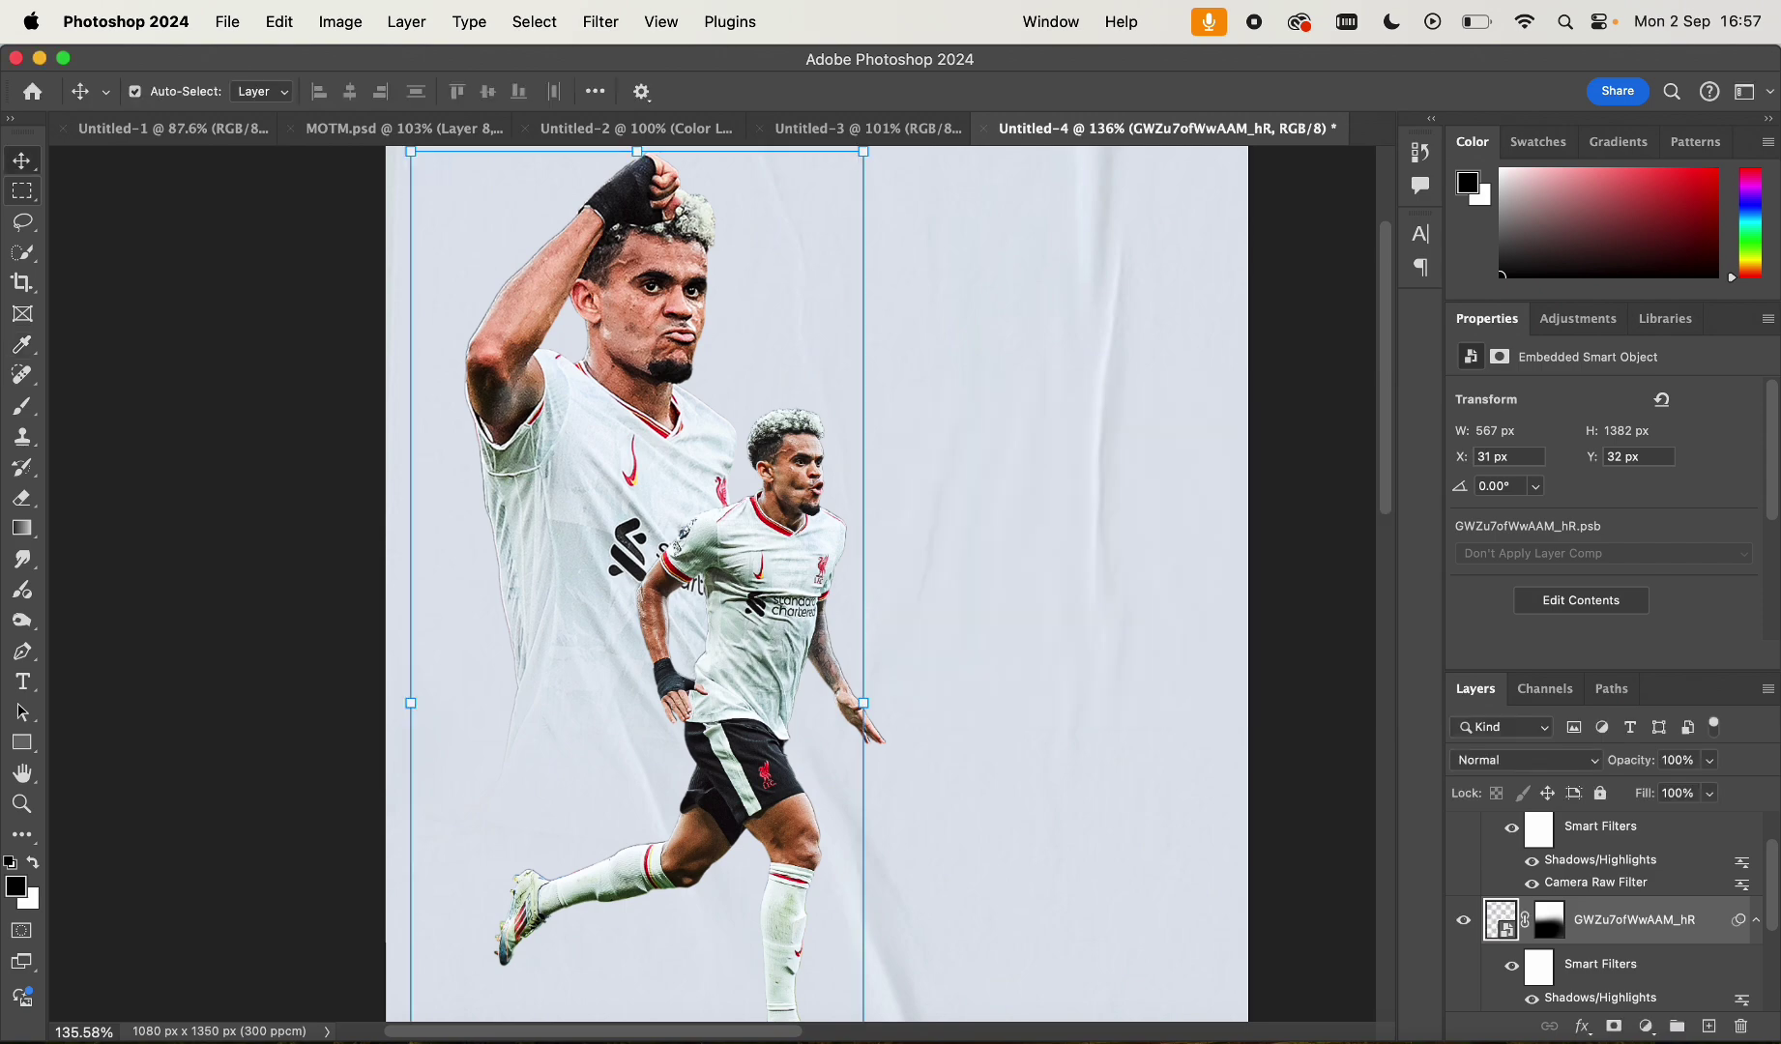
Rasterize the larger player's layer and erase the dark fringe along the outer edge of his raised arm
{"action": "scroll", "coordinate": [832, 346], "scroll_direction": "down", "scroll_amount": 5}
{"action": "left_click", "coordinate": [1146, 498]}
{"action": "scroll", "coordinate": [927, 402], "scroll_direction": "up", "scroll_amount": 7}
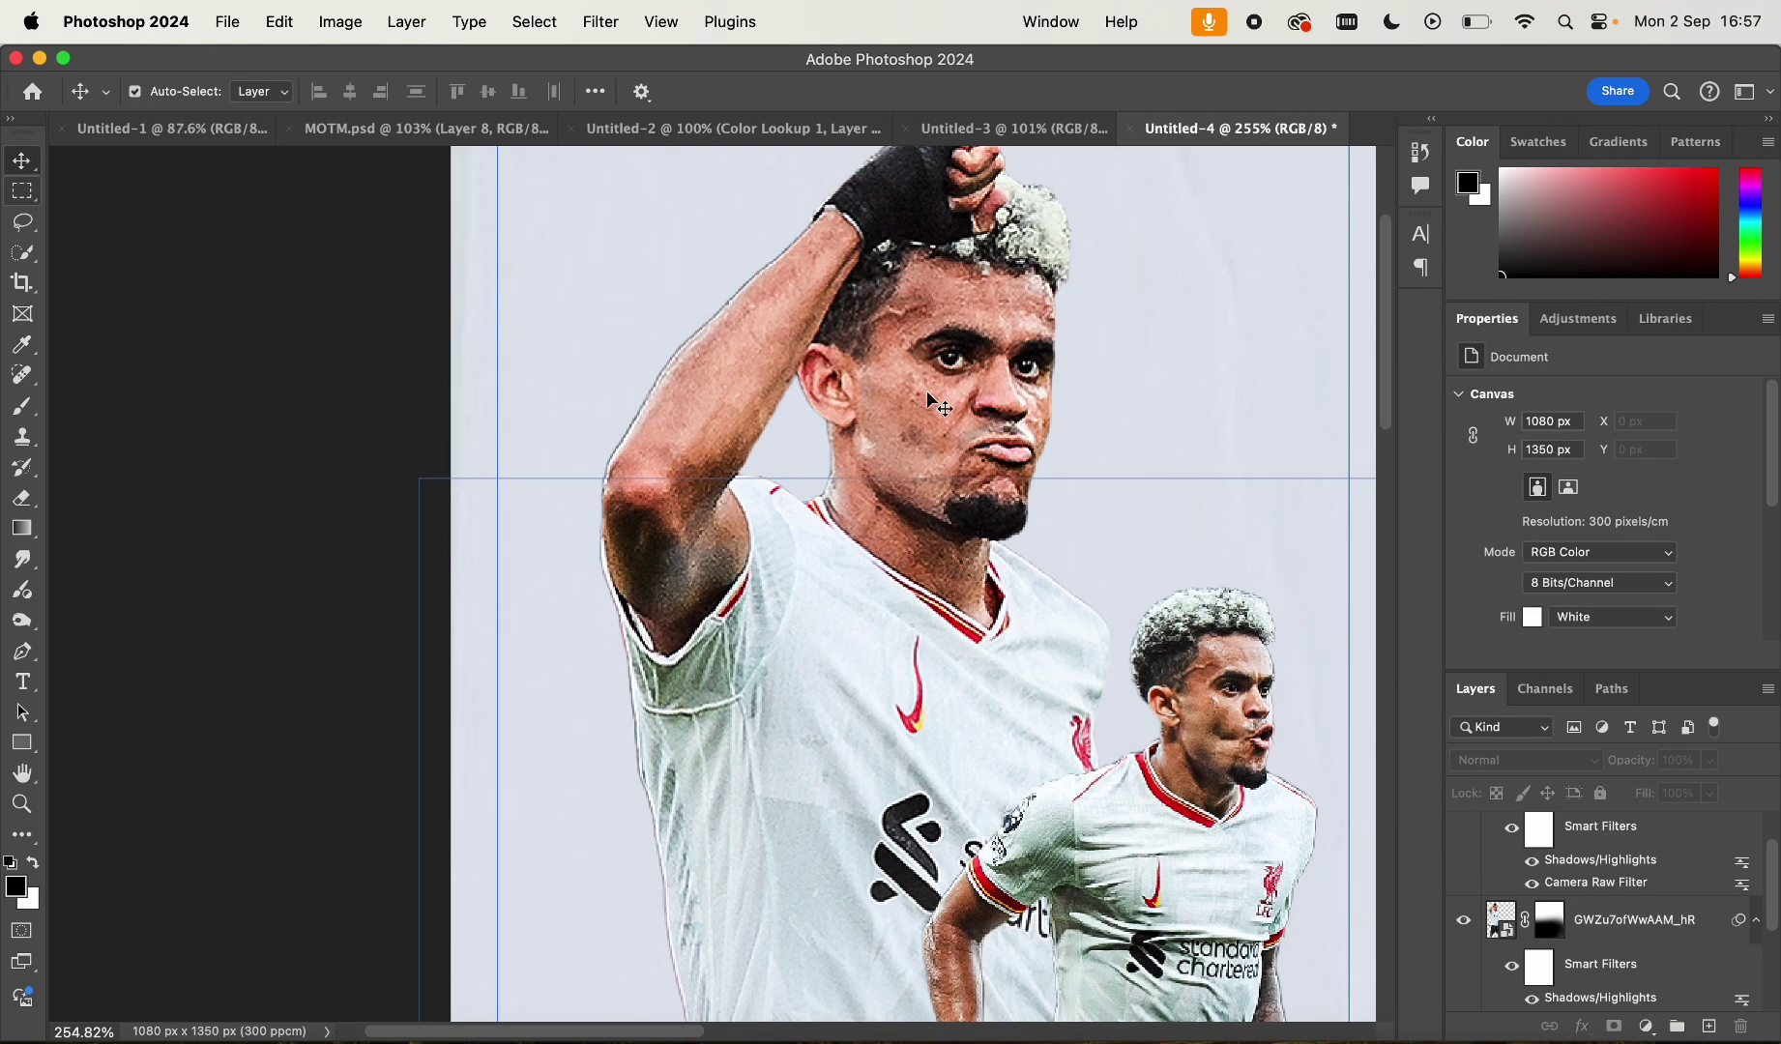
{"action": "left_click", "coordinate": [935, 398]}
{"action": "key", "text": "e"}
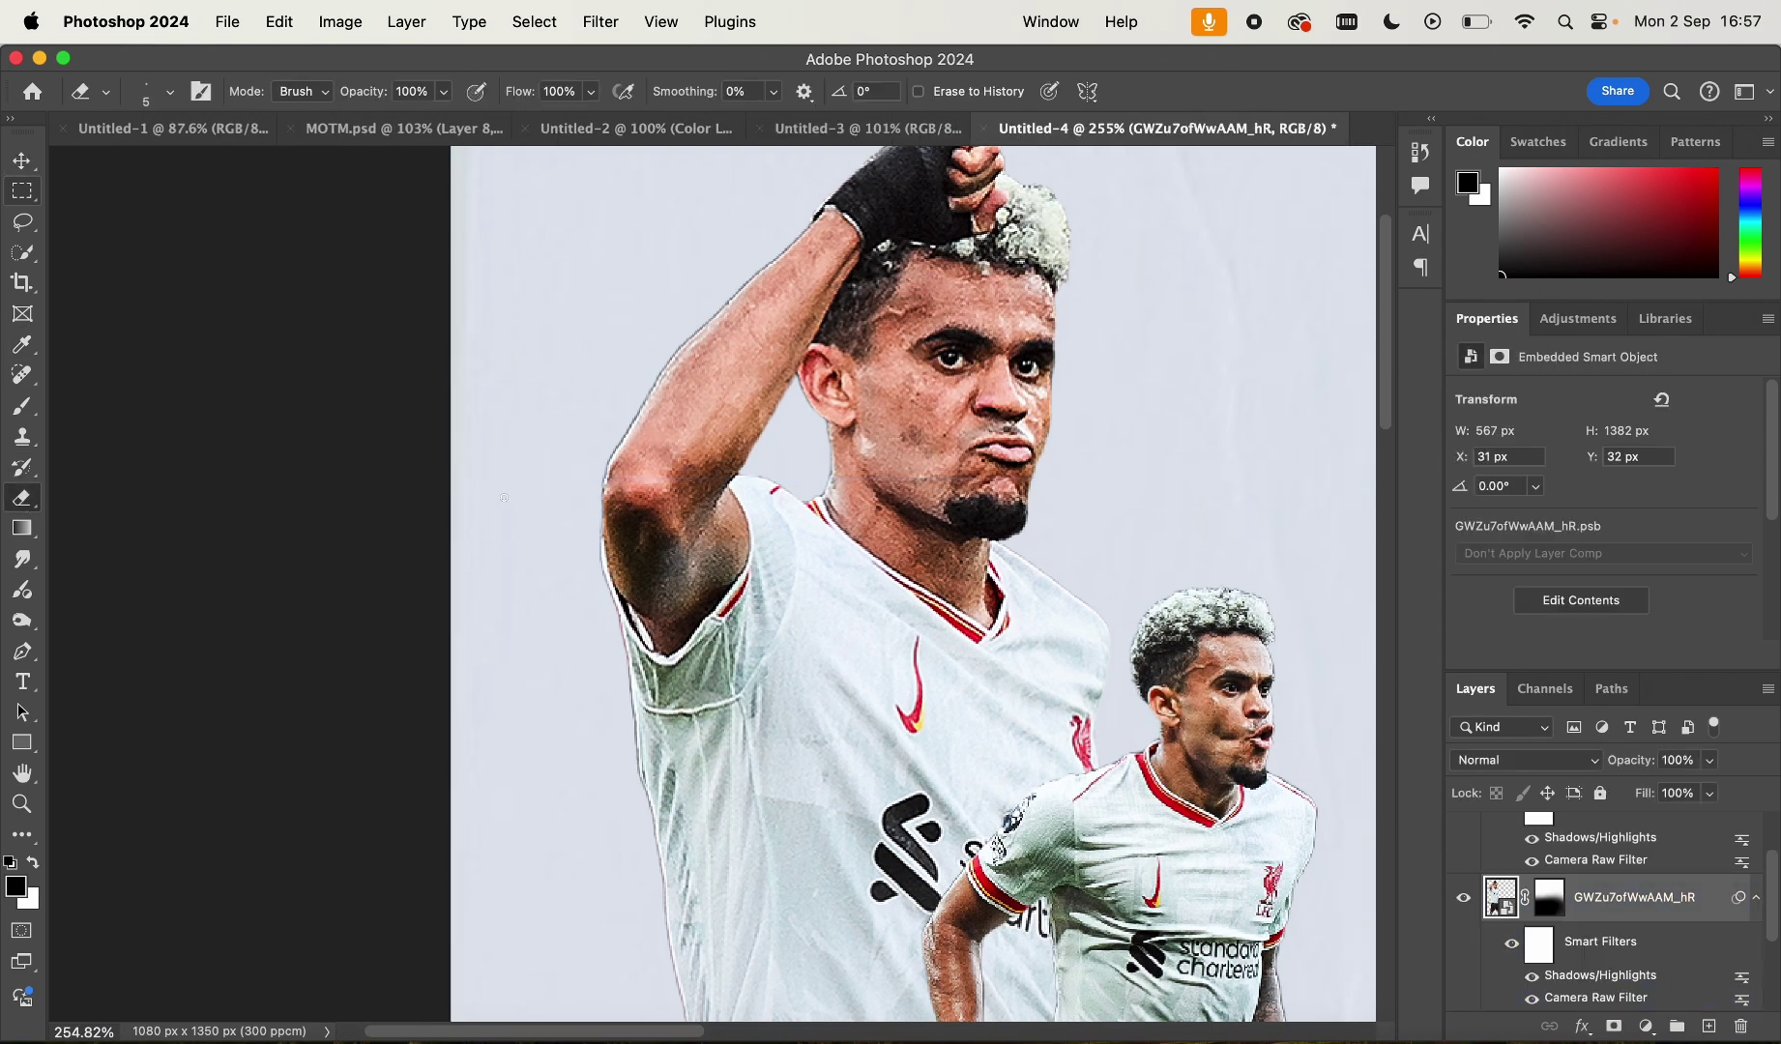
{"action": "scroll", "coordinate": [501, 497], "scroll_direction": "up", "scroll_amount": 3}
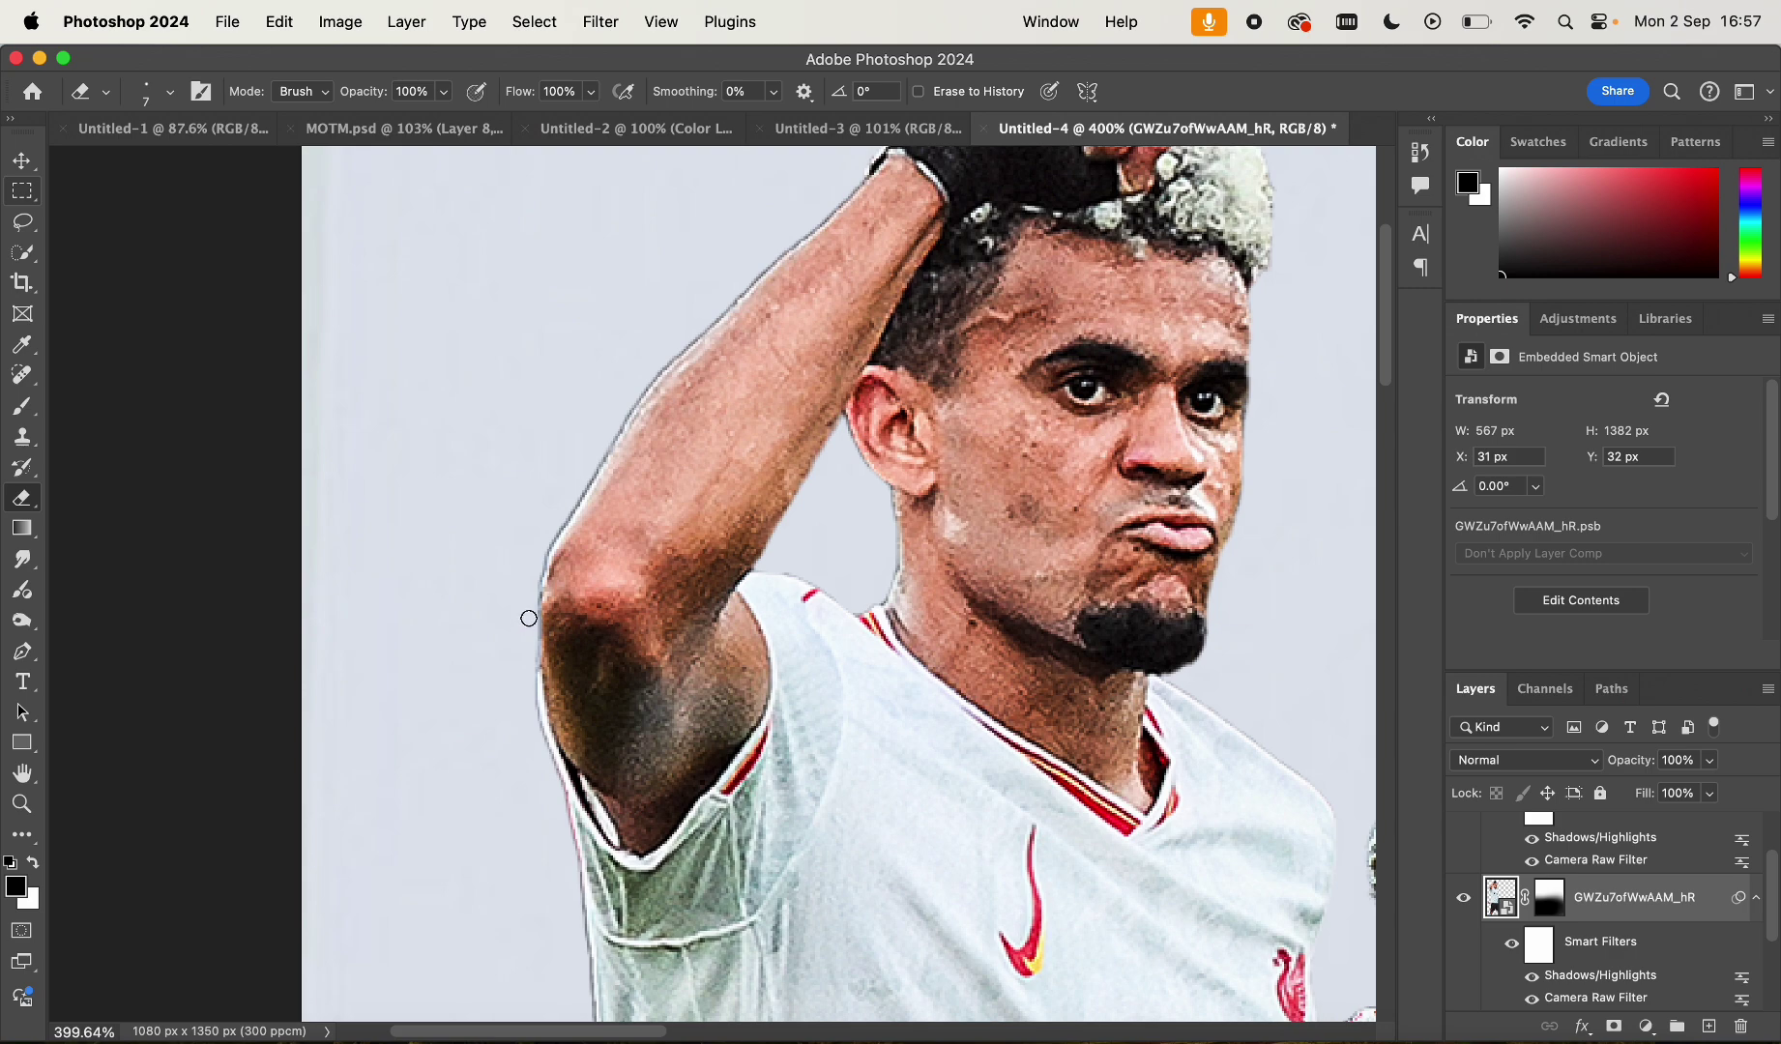
{"action": "left_click", "coordinate": [528, 618]}
{"action": "key", "text": "Return"}
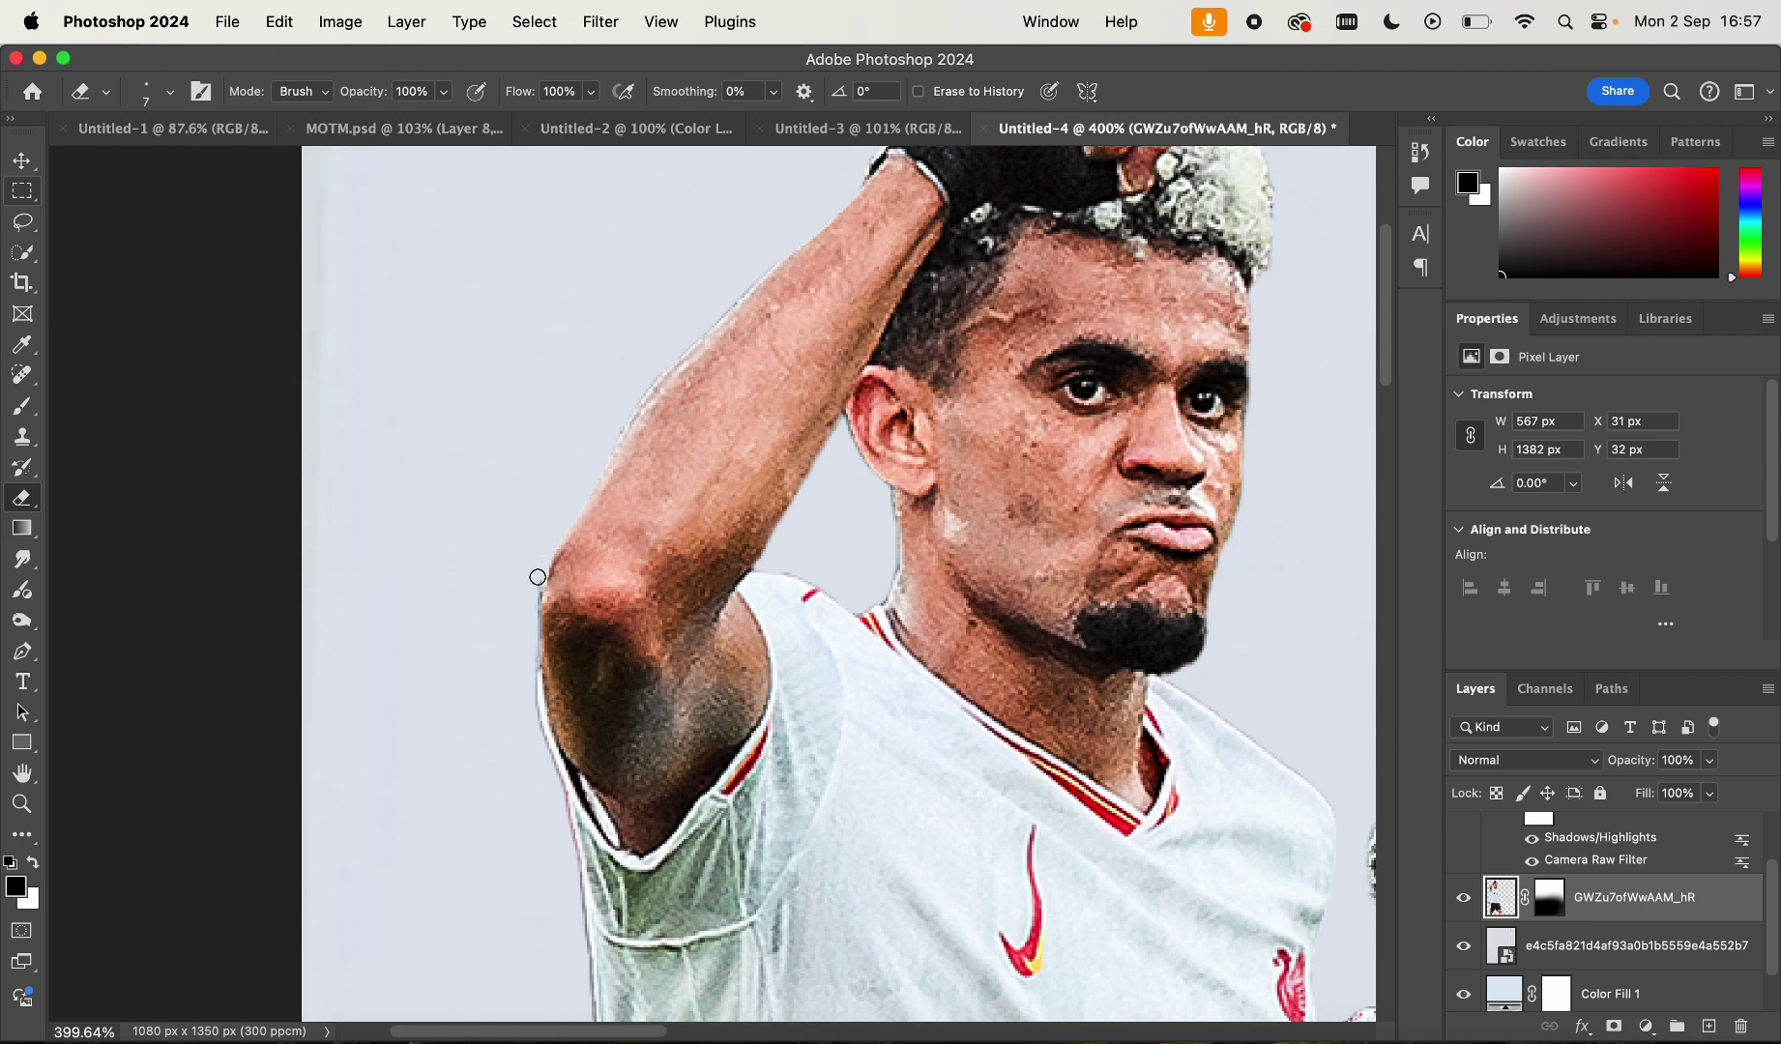
{"action": "scroll", "coordinate": [523, 712], "scroll_direction": "down", "scroll_amount": 10}
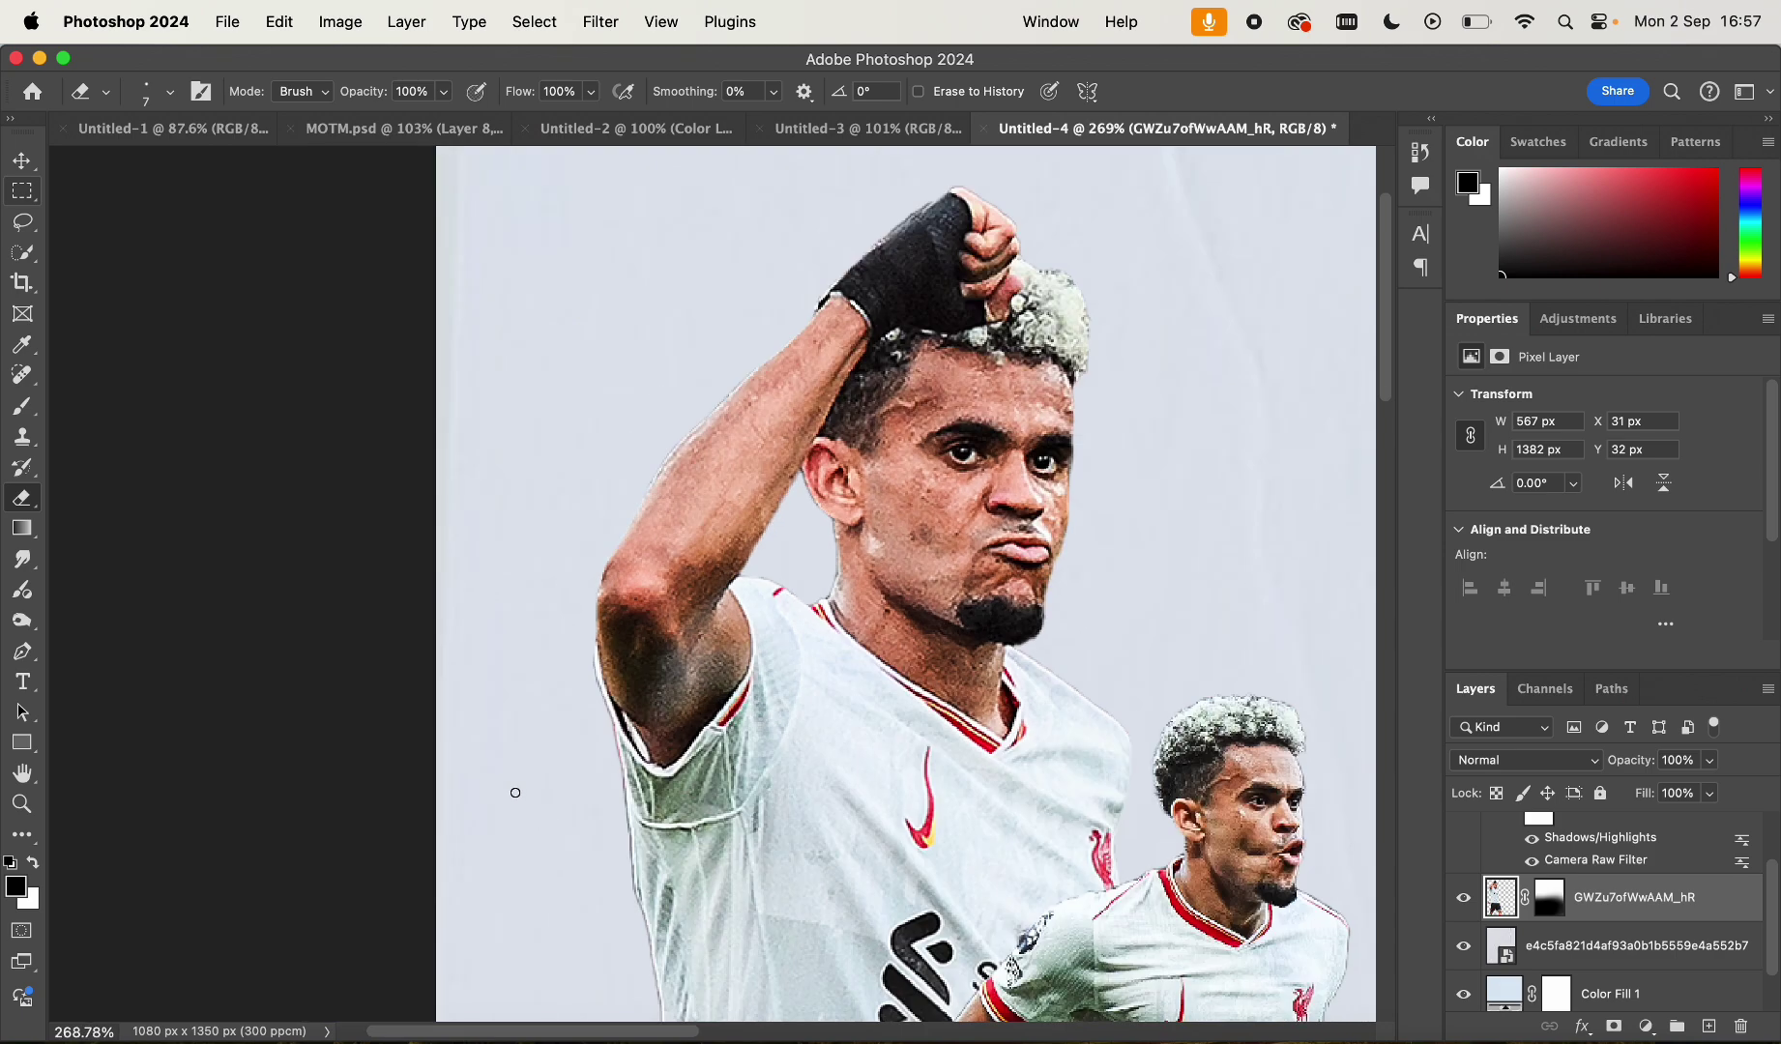
Add a new layer above the running player's GWZtET6XwAEddyI layer and clip it to that layer
{"action": "left_click", "coordinate": [25, 158]}
{"action": "scroll", "coordinate": [120, 235], "scroll_direction": "down", "scroll_amount": 2}
{"action": "left_click", "coordinate": [698, 482]}
{"action": "scroll", "coordinate": [692, 482], "scroll_direction": "up", "scroll_amount": 5}
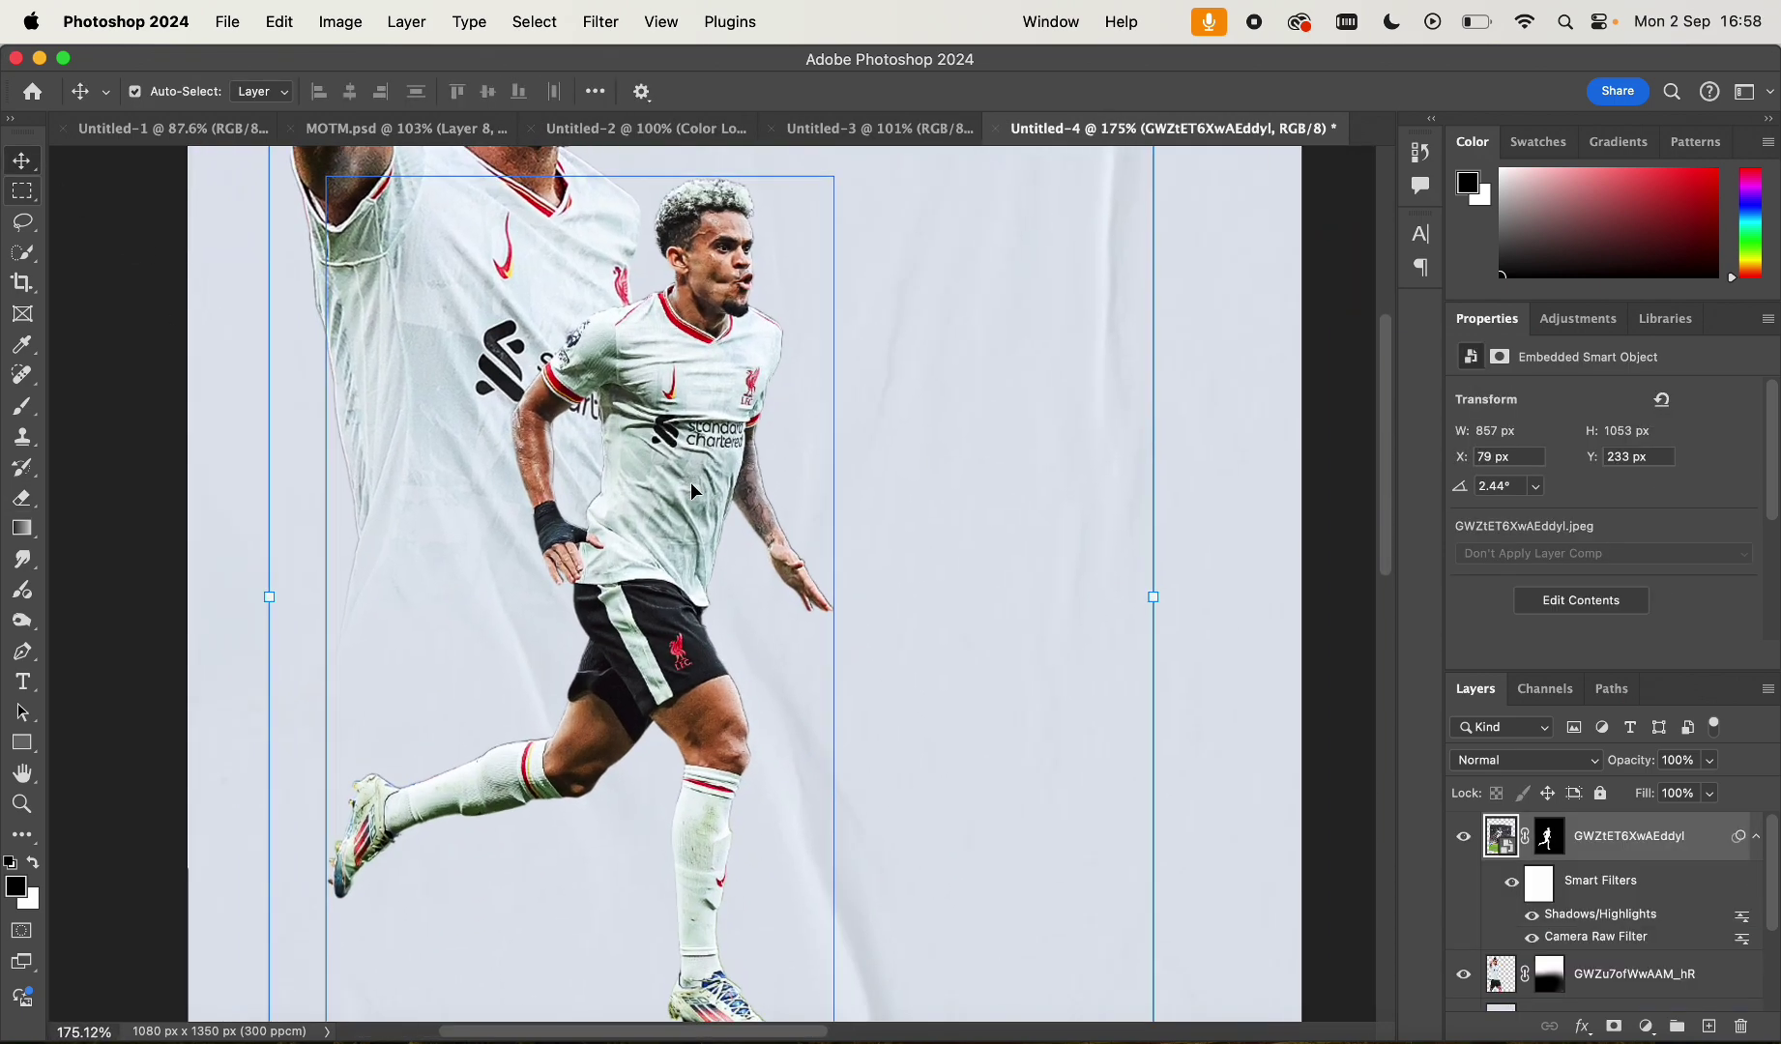
{"action": "scroll", "coordinate": [690, 482], "scroll_direction": "up", "scroll_amount": 3}
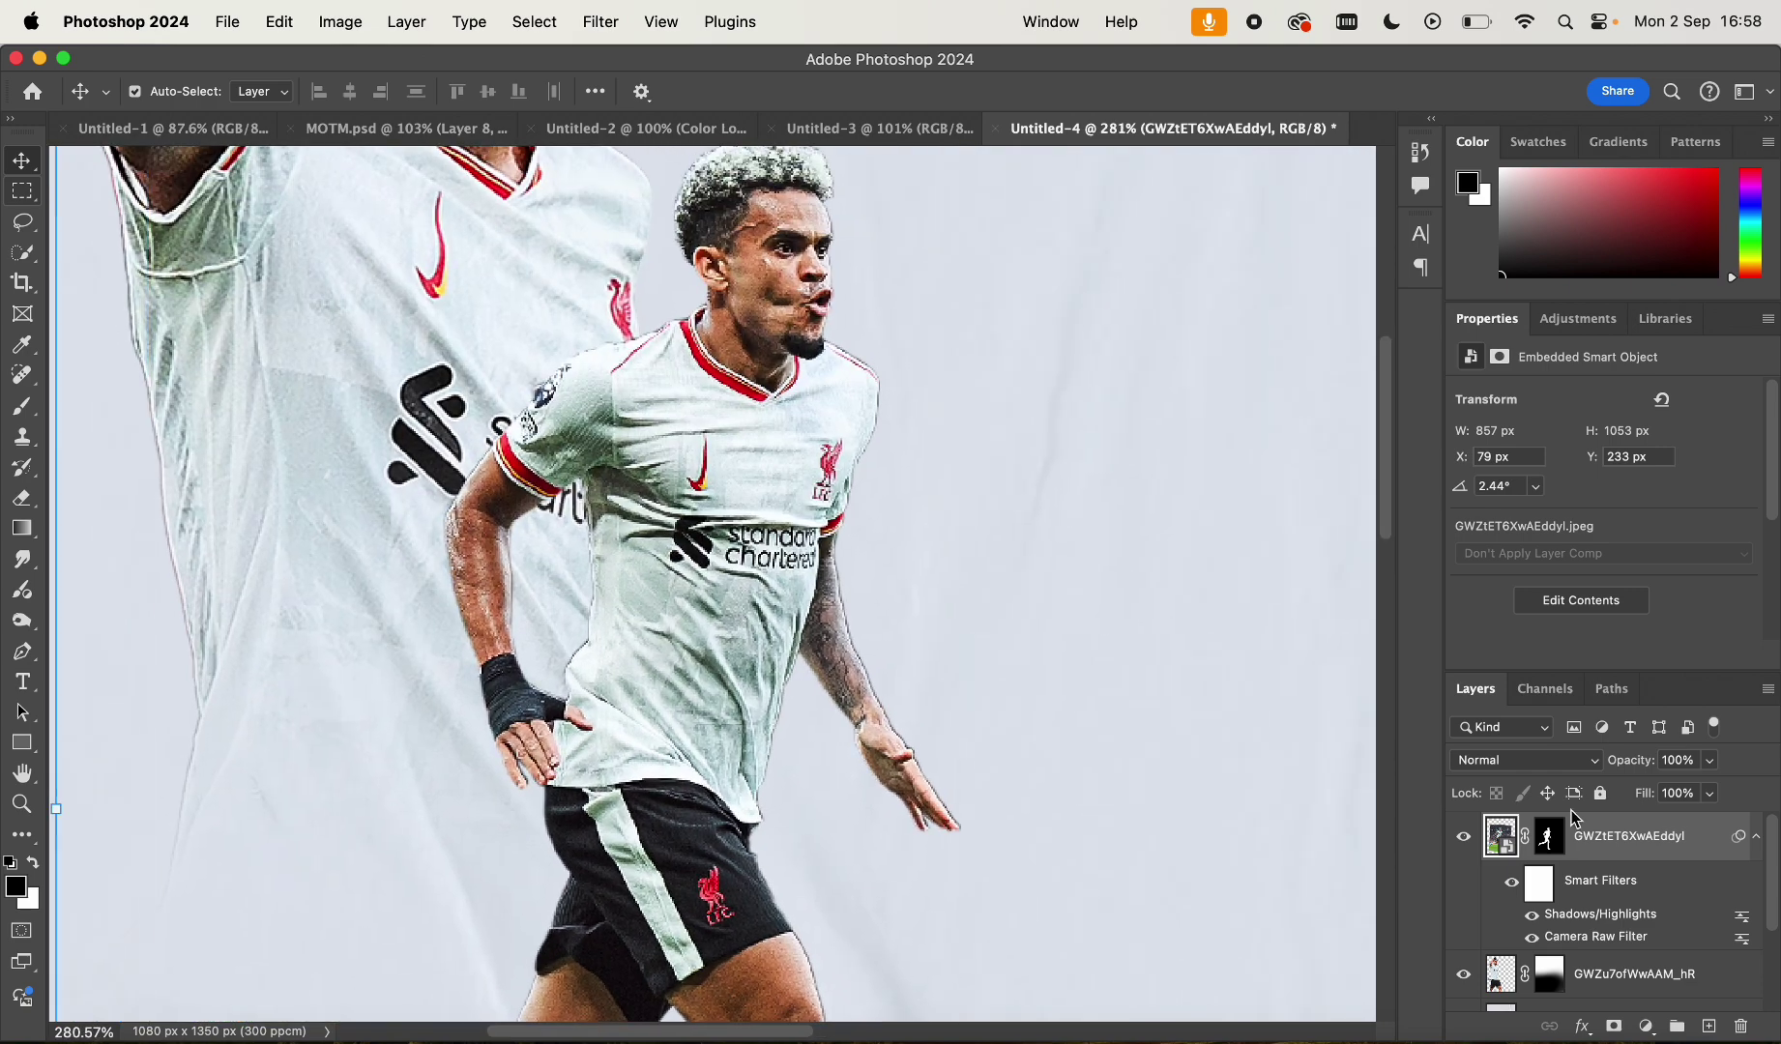
{"action": "left_click", "coordinate": [1708, 1026]}
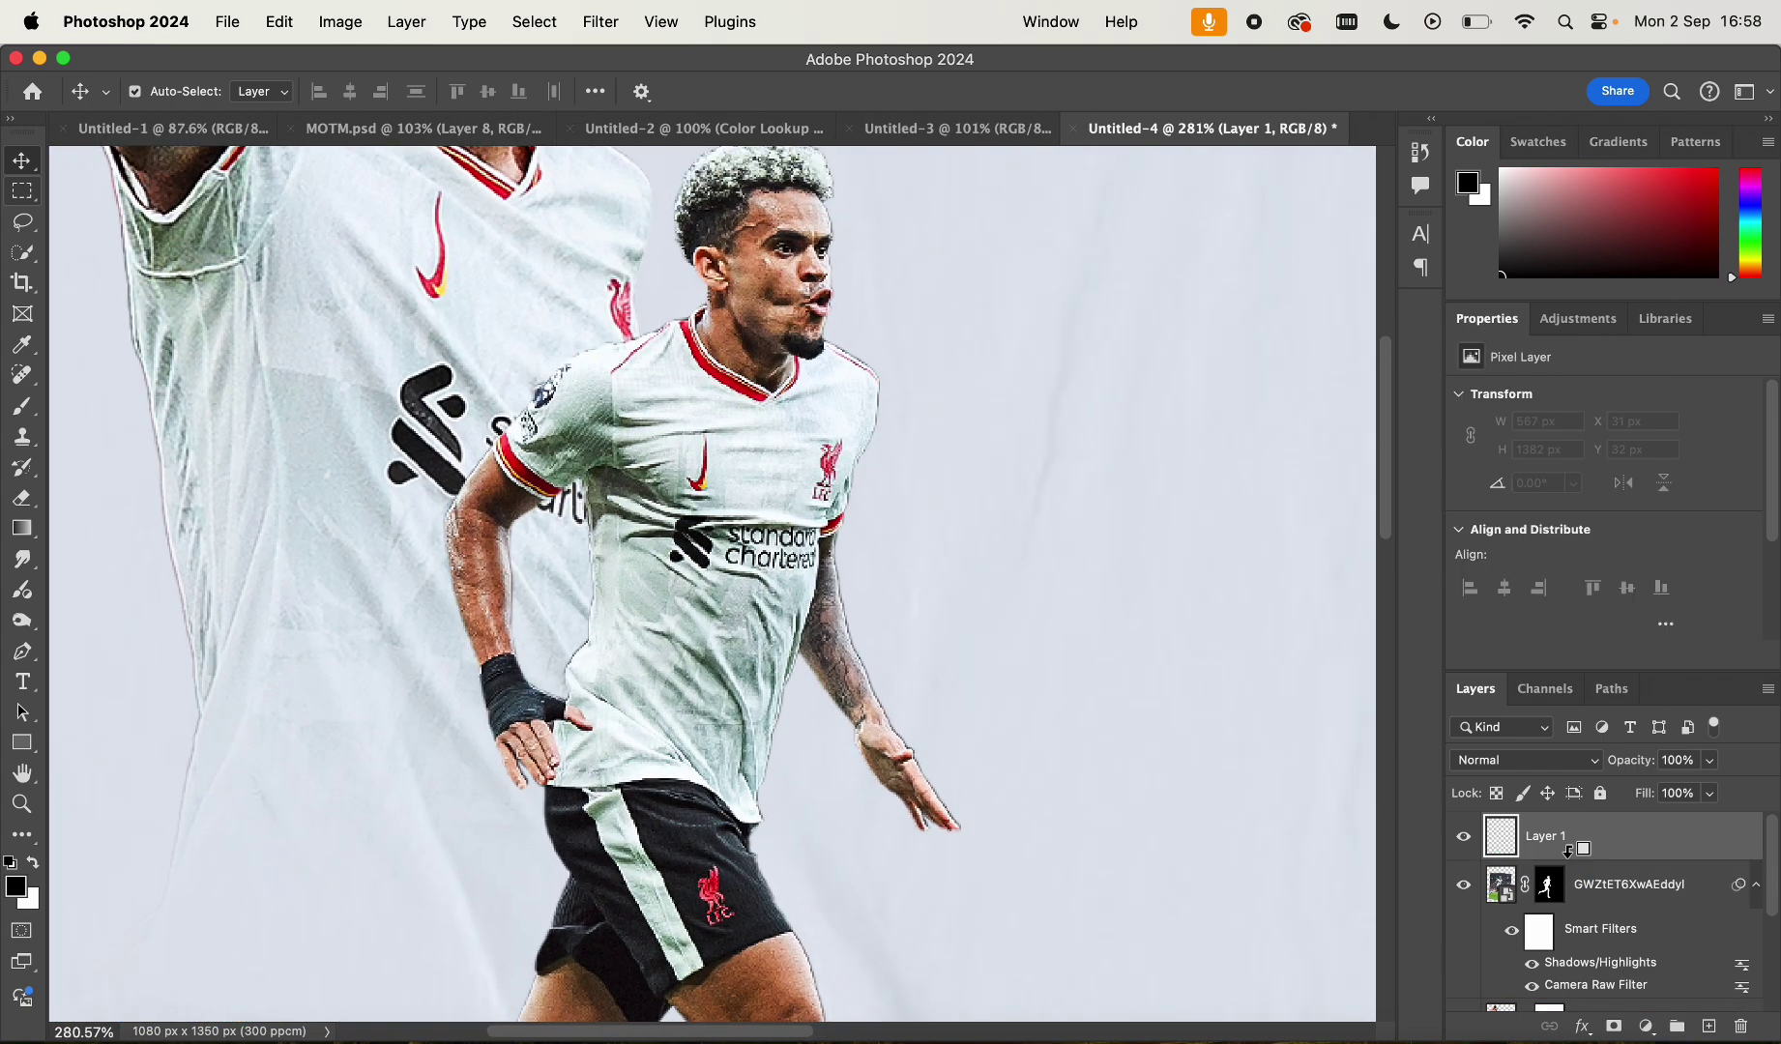
{"action": "mouse_move", "coordinate": [1568, 851]}
{"action": "left_mouse_down"}
{"action": "mouse_move", "coordinate": [1685, 966]}
{"action": "mouse_move", "coordinate": [1711, 1025]}
{"action": "mouse_move", "coordinate": [1557, 851]}
{"action": "left_mouse_up"}
{"action": "left_click", "coordinate": [1557, 852], "text": "alt"}
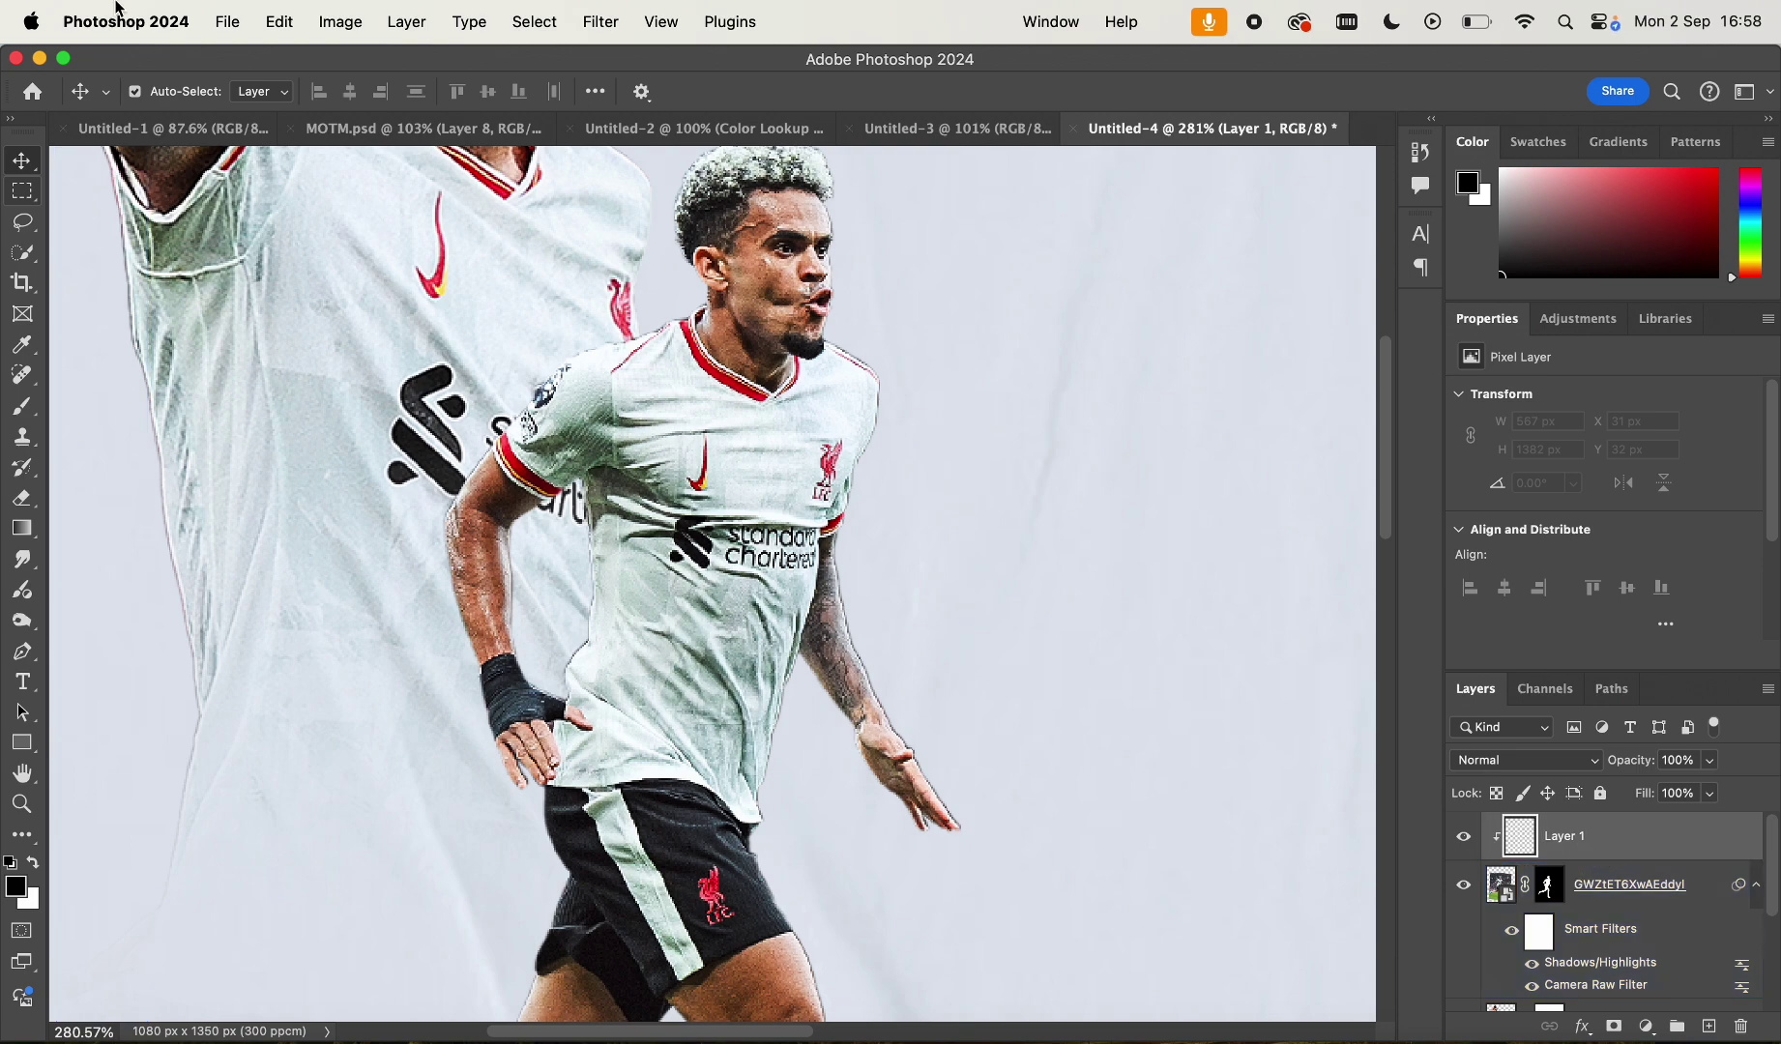
Fill the clipped layer with 50% Gray at 100% opacity and set its blend mode to Overlay
{"action": "left_click", "coordinate": [279, 22]}
{"action": "left_click", "coordinate": [292, 389]}
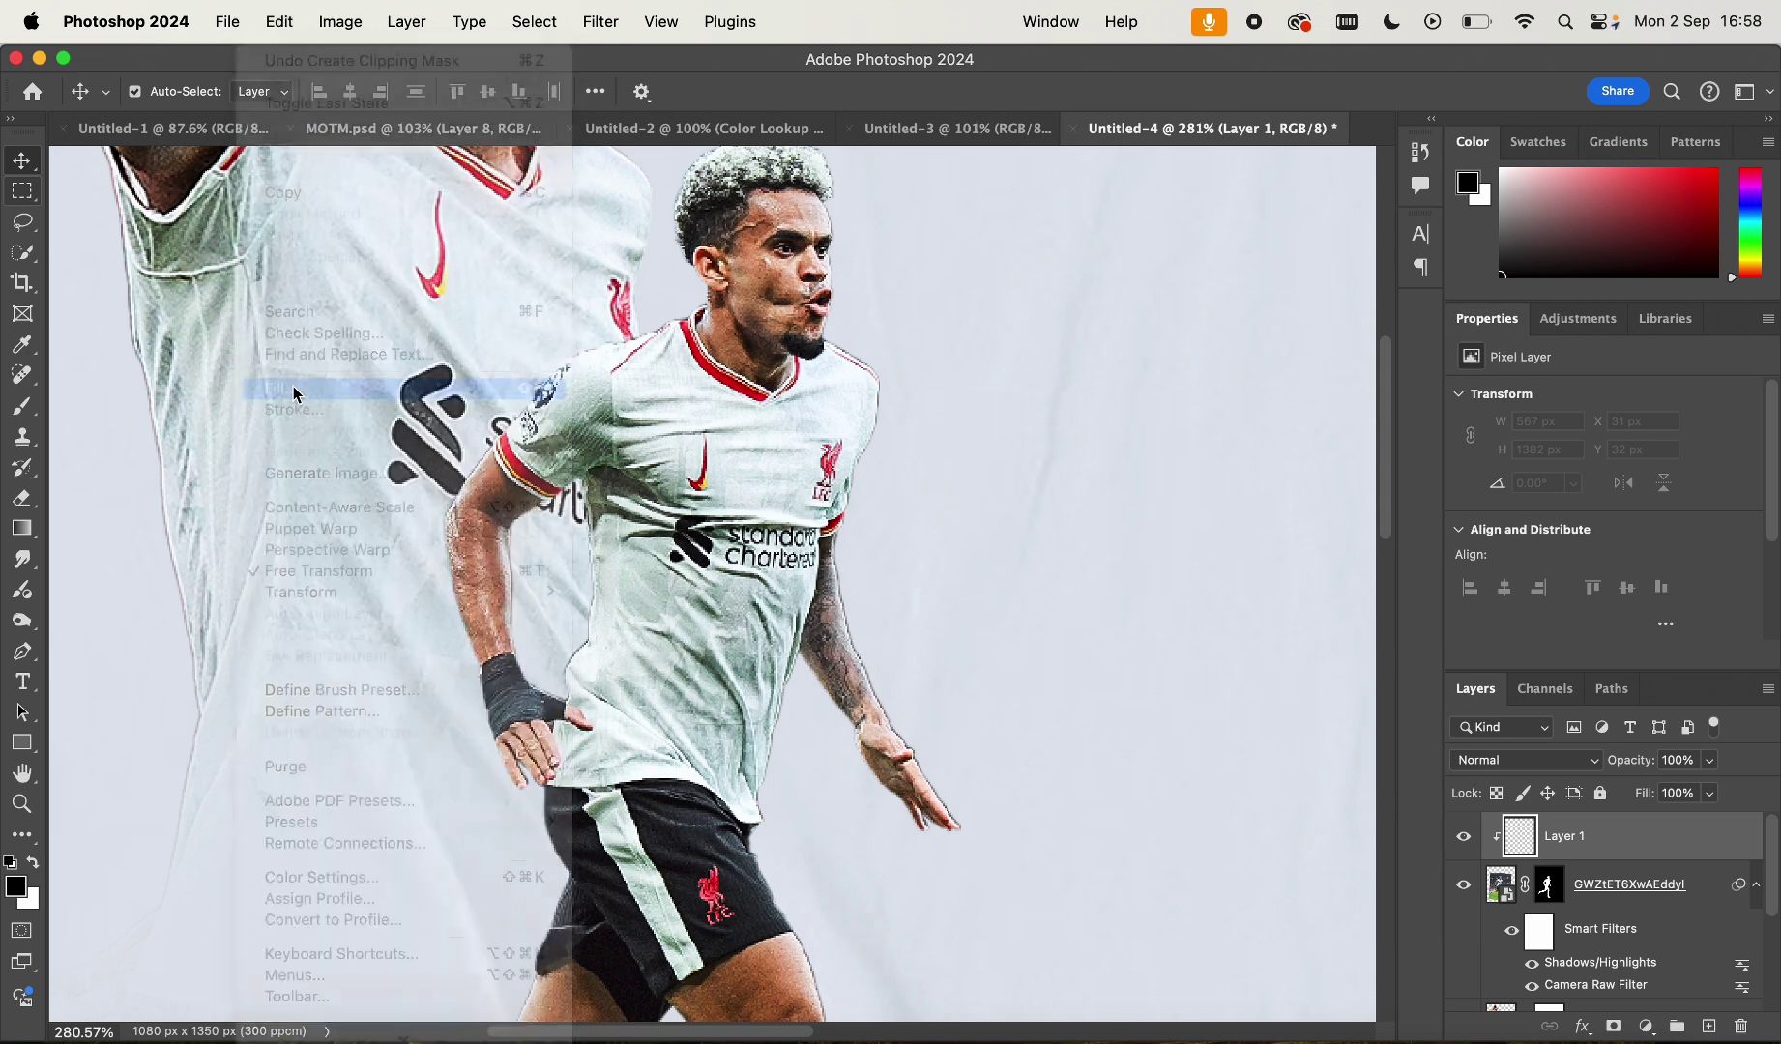
{"action": "left_click", "coordinate": [938, 428]}
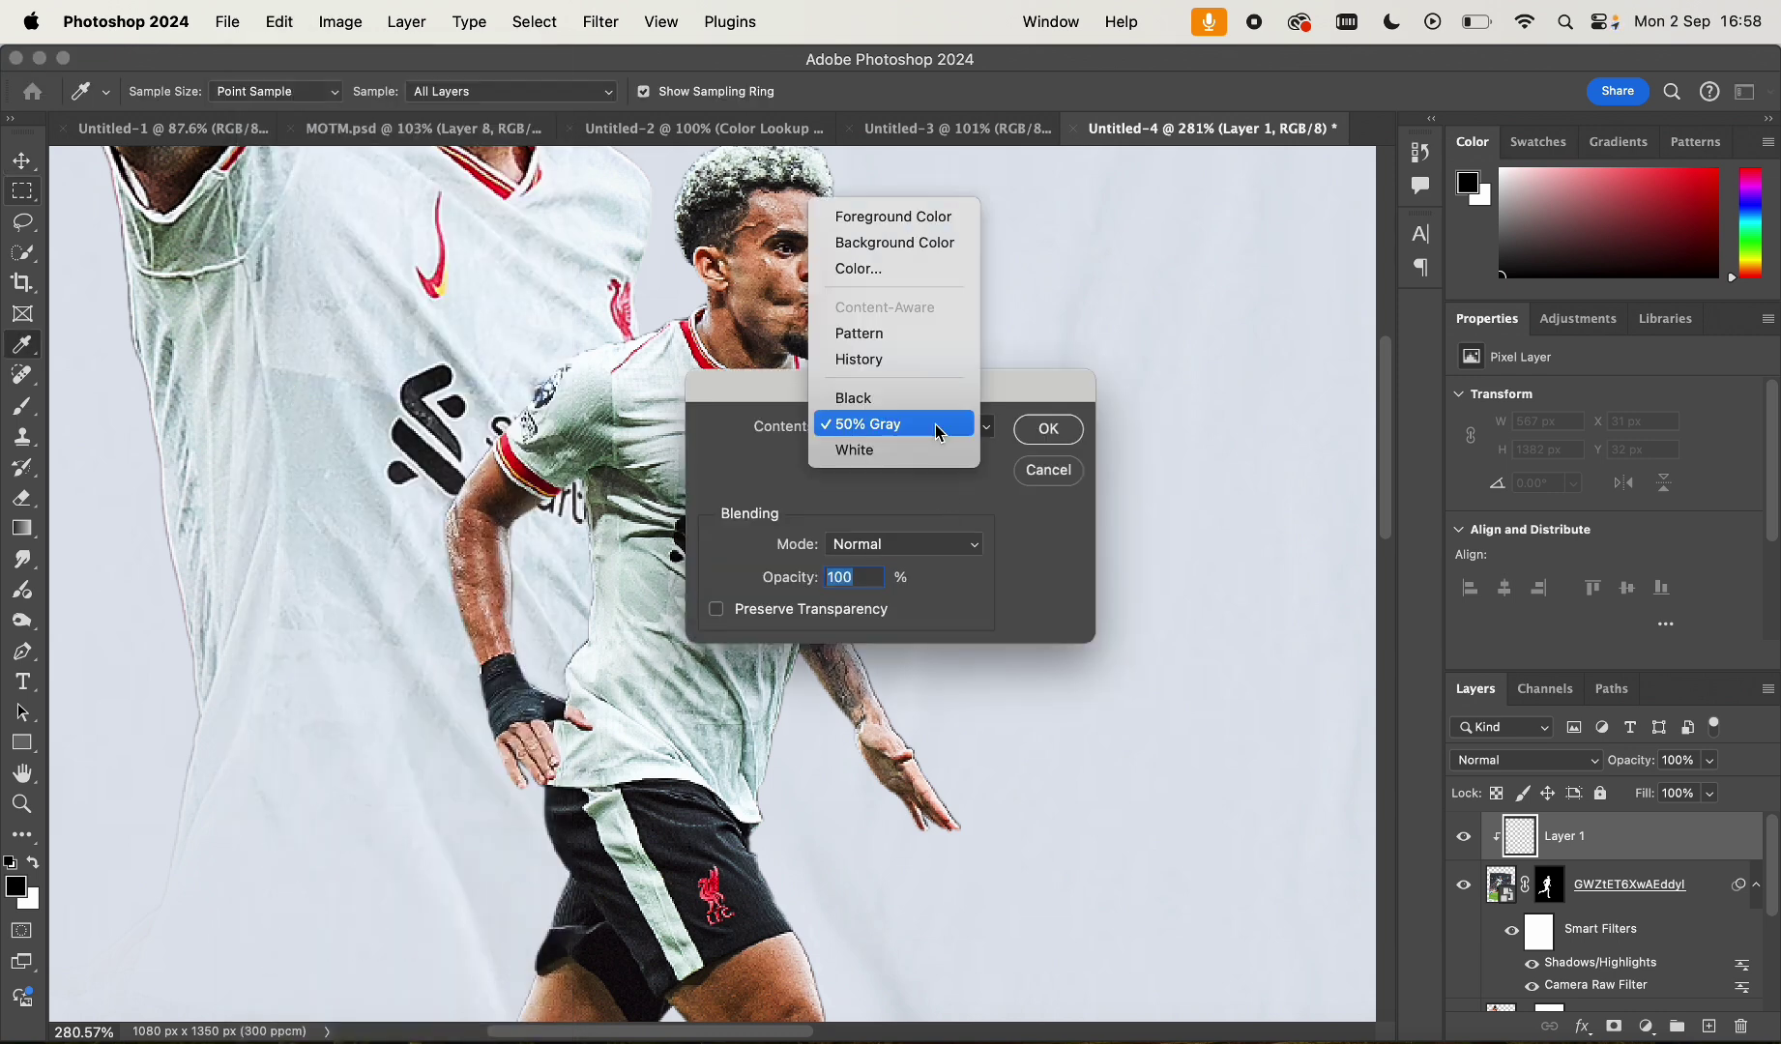
{"action": "left_click", "coordinate": [928, 411]}
{"action": "left_click", "coordinate": [1049, 428]}
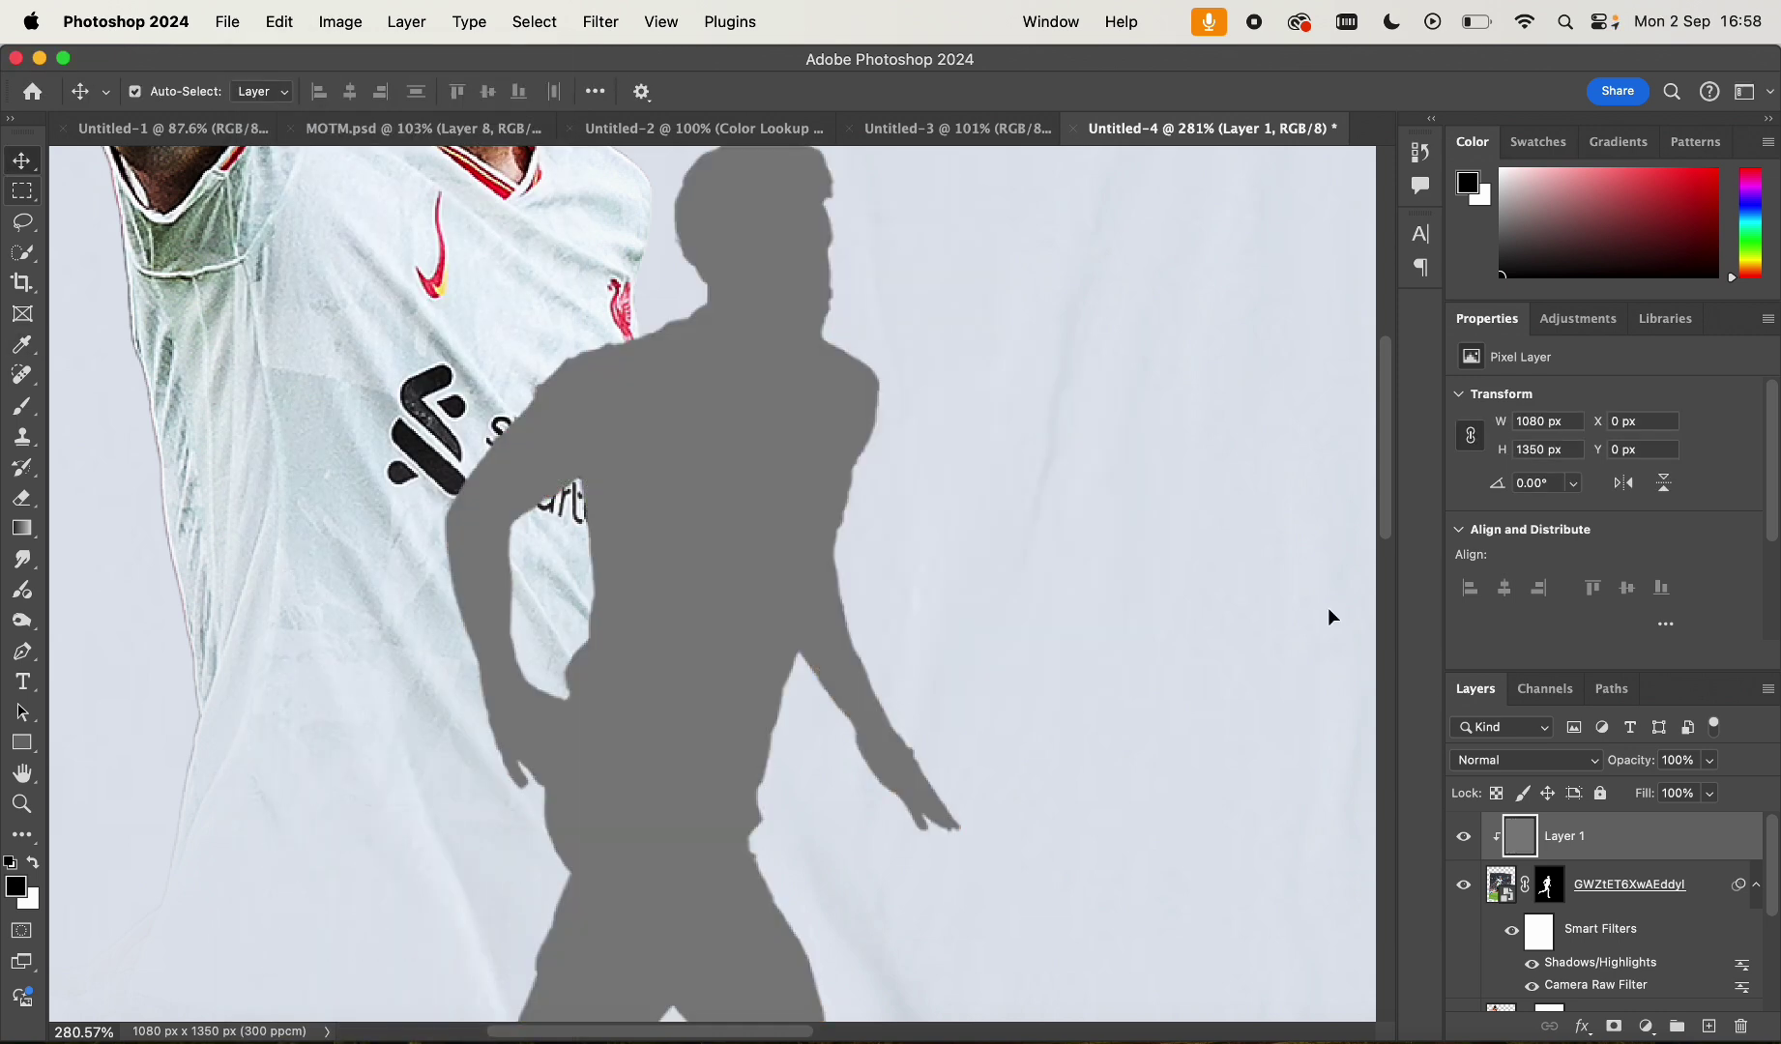
{"action": "left_click", "coordinate": [1509, 761]}
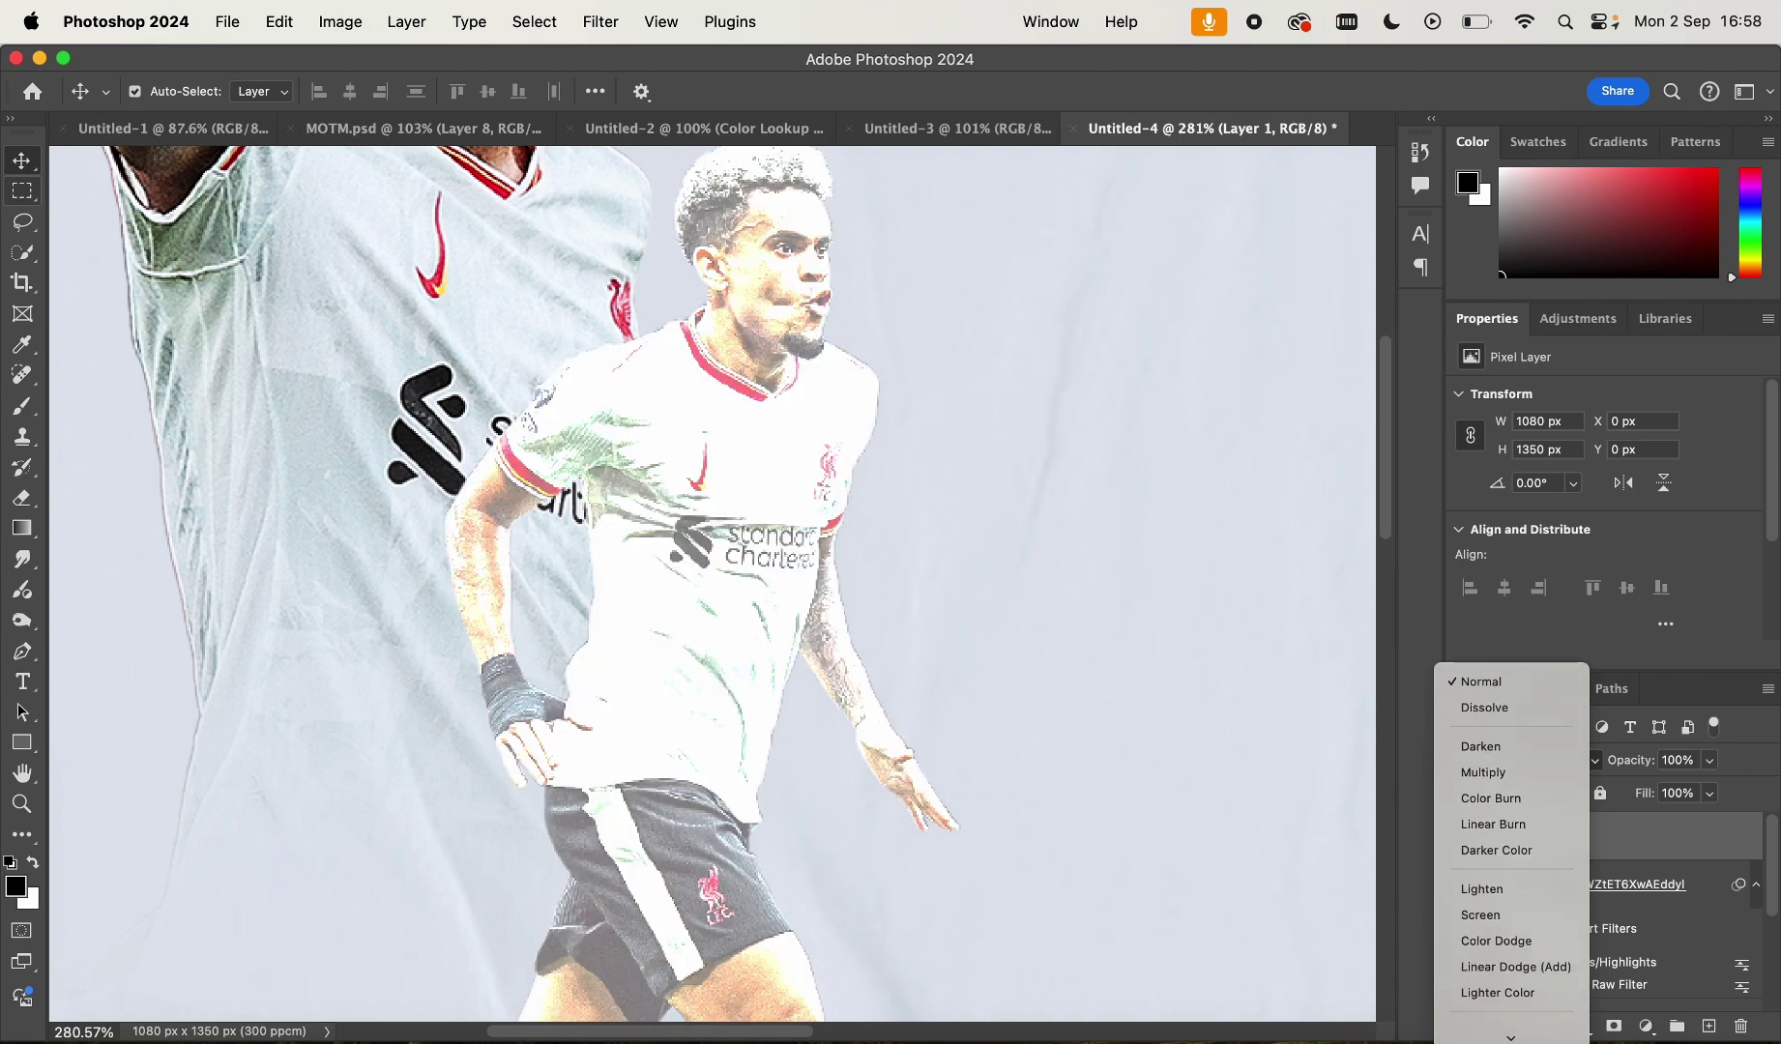
{"action": "left_click", "coordinate": [1505, 900]}
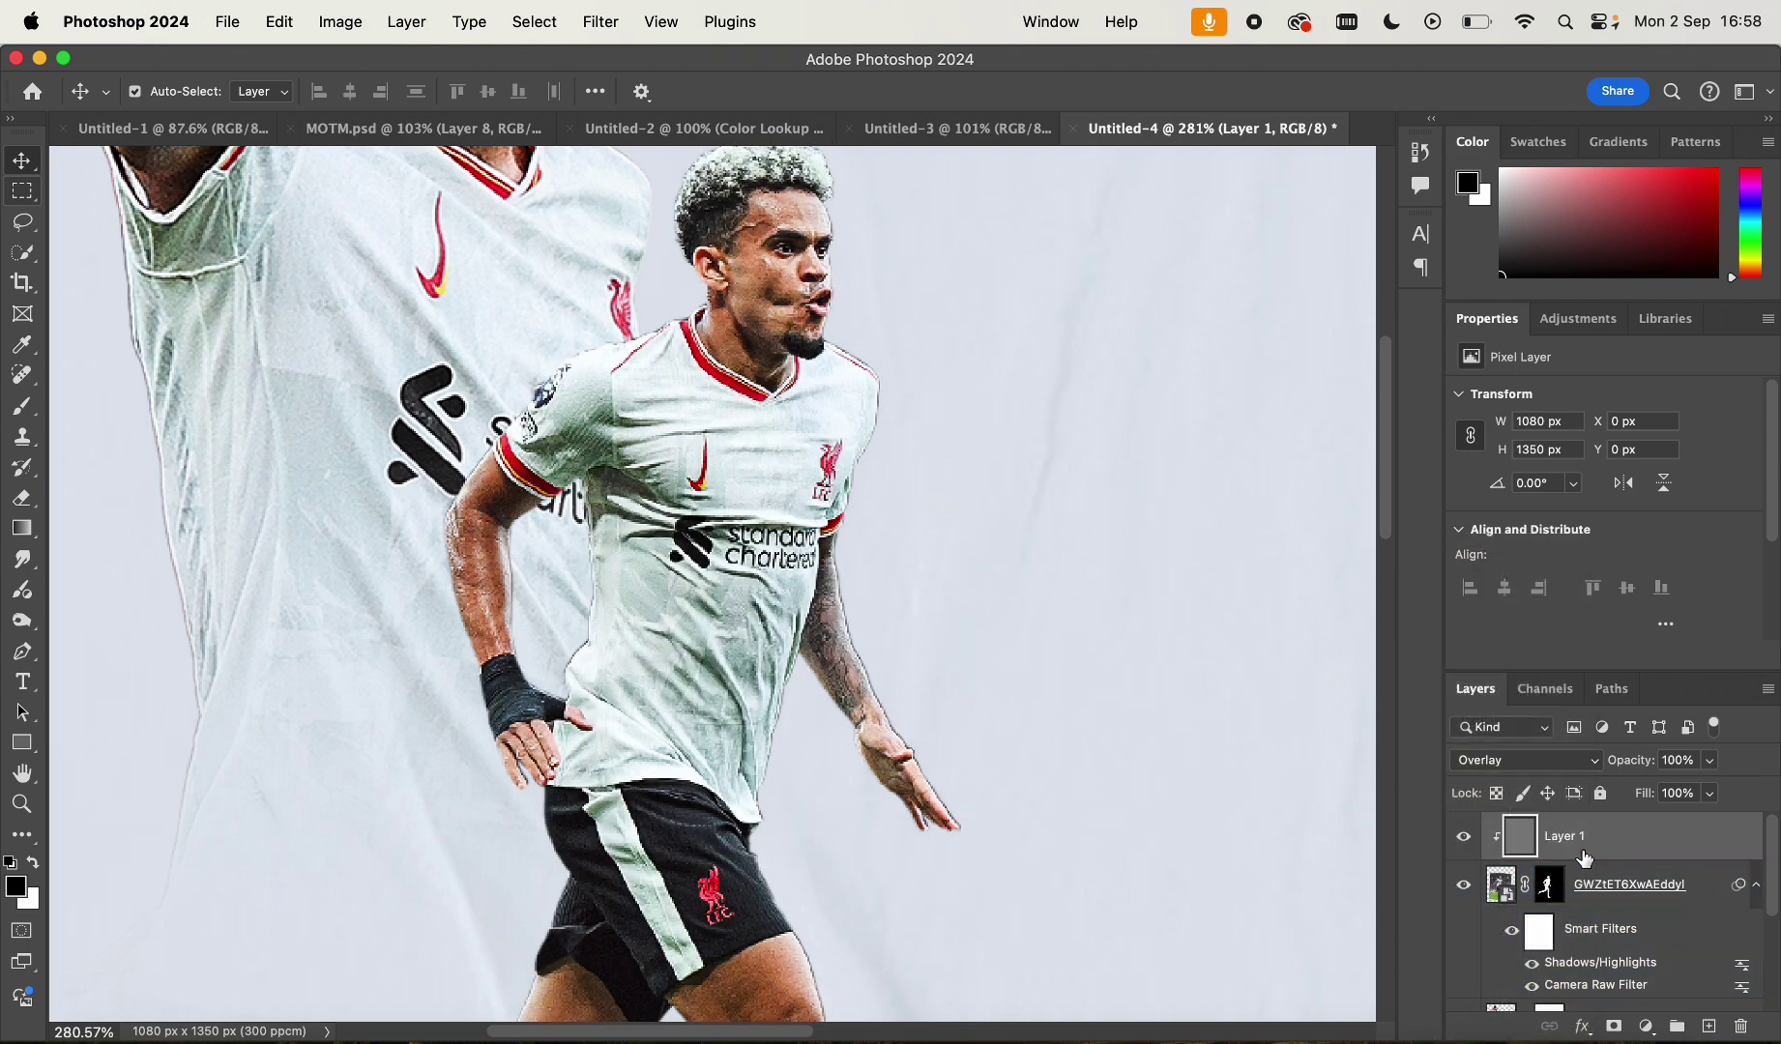
Burn the shadowed edges of the running player's arms on the clipped gray layer, using Midtones at 20% exposure and a 35 px brush
{"action": "left_click", "coordinate": [22, 621]}
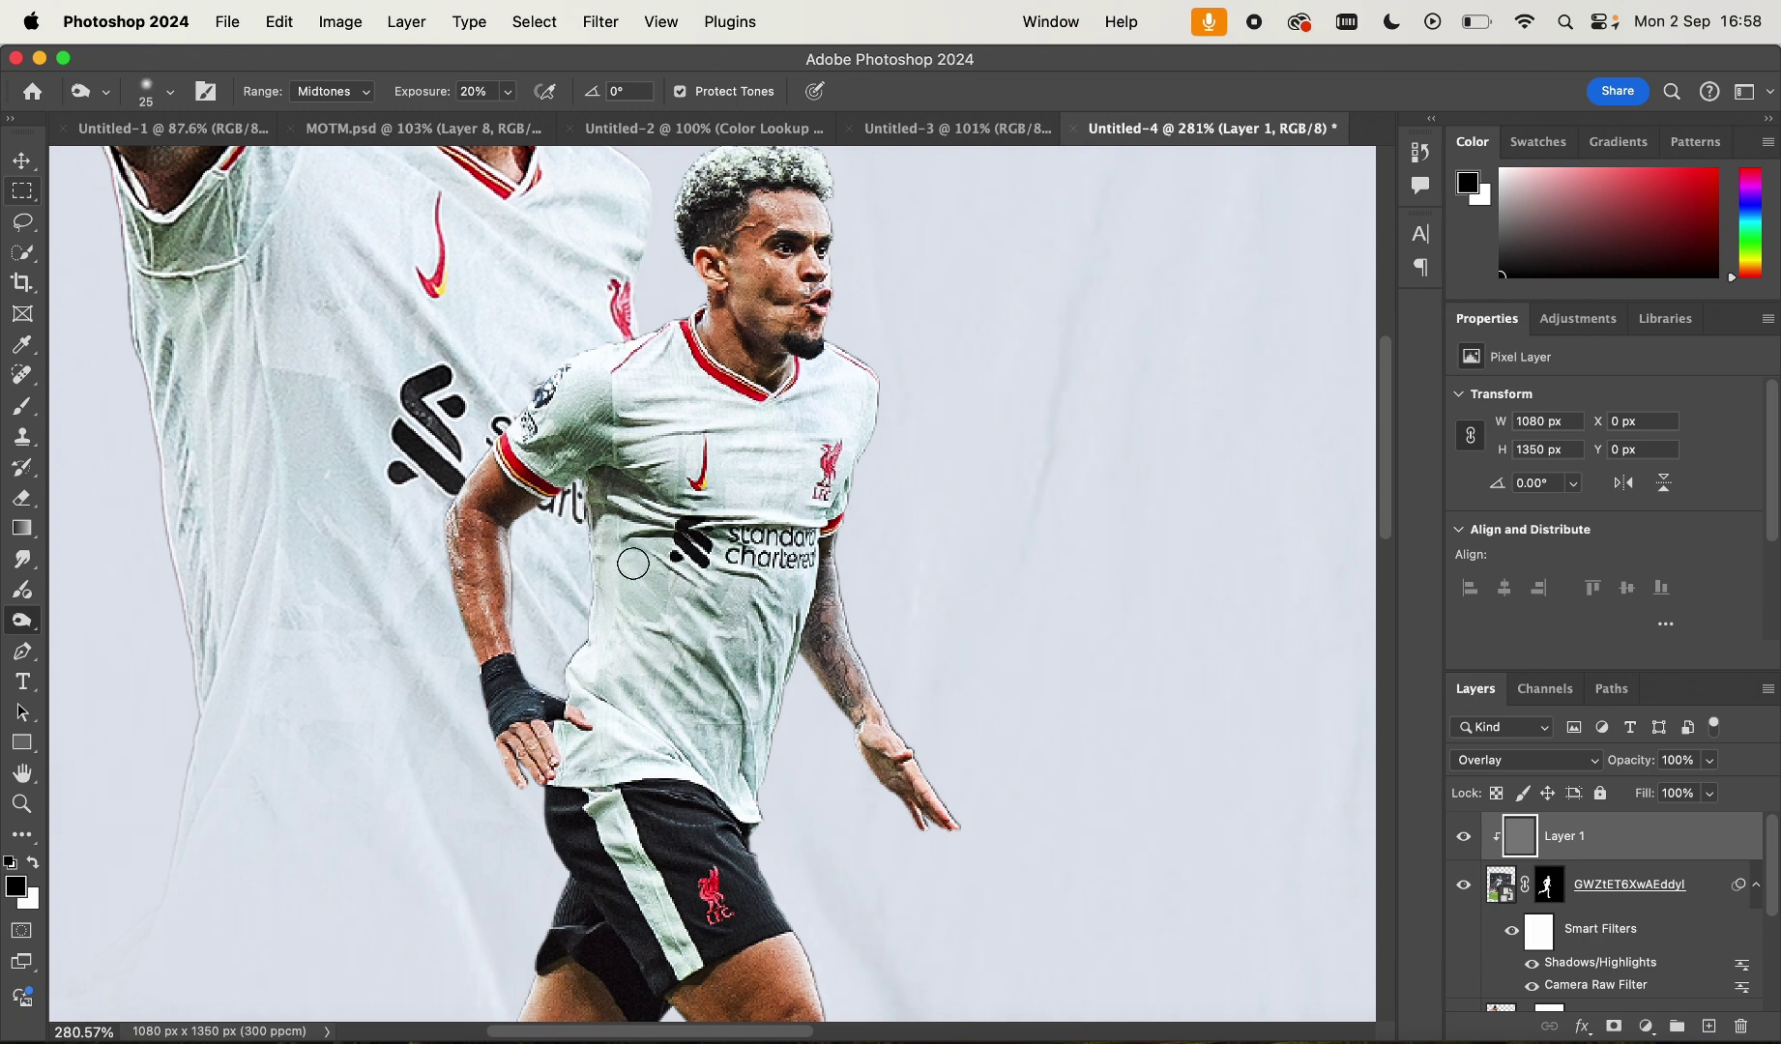
{"action": "key", "text": "bracketright"}
{"action": "key", "text": "bracketright"}
{"action": "scroll", "coordinate": [616, 556], "scroll_direction": "up", "scroll_amount": 2}
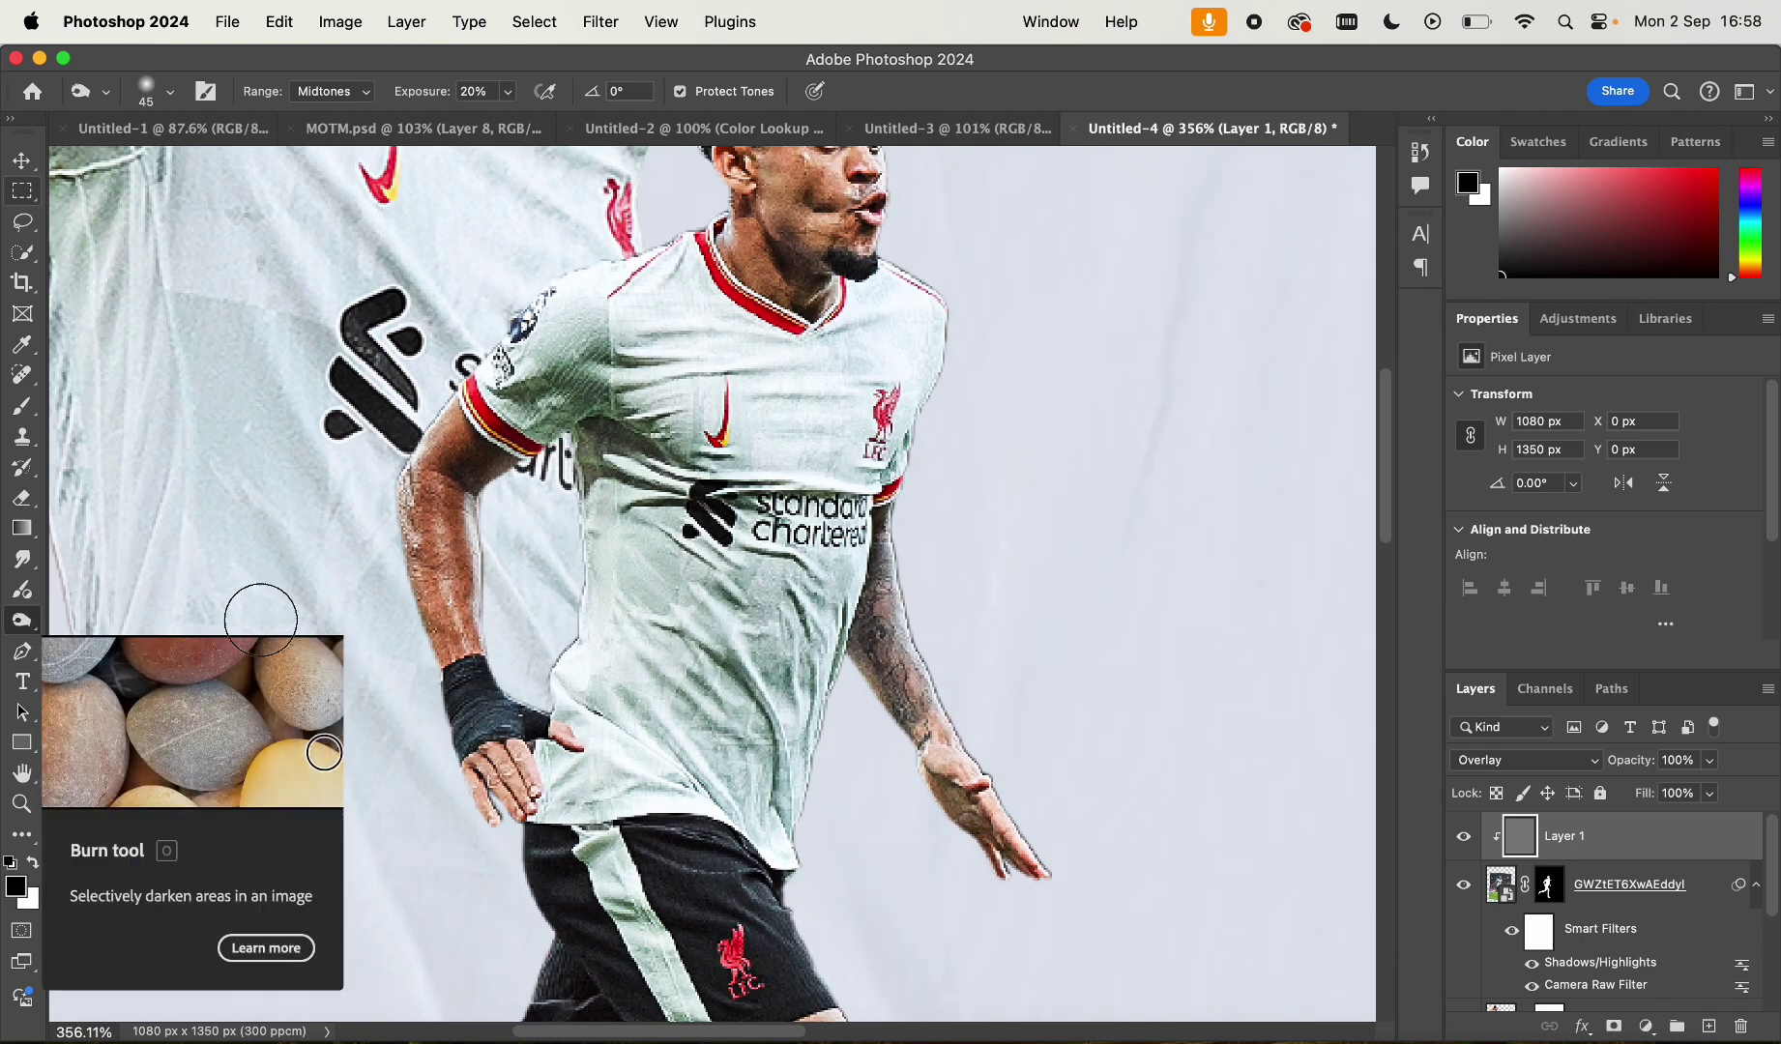
{"action": "key", "text": "bracketleft"}
{"action": "scroll", "coordinate": [279, 604], "scroll_direction": "up", "scroll_amount": 1}
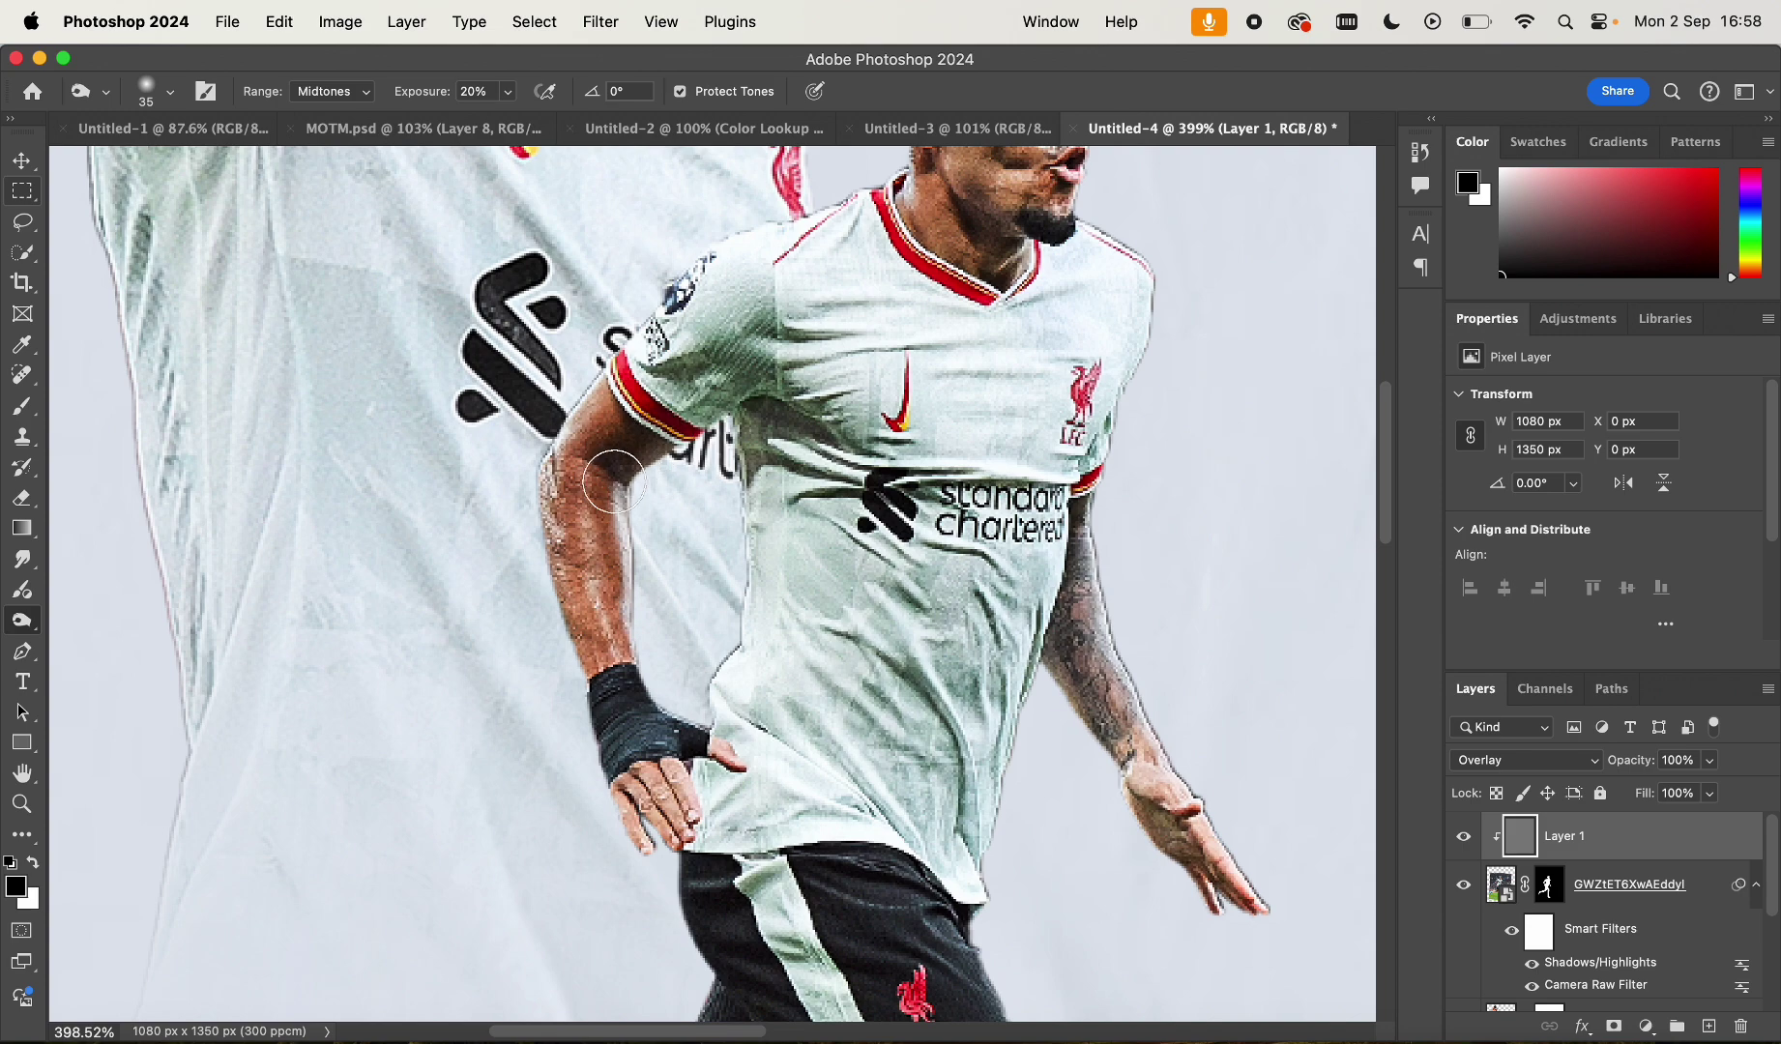
{"action": "mouse_move", "coordinate": [619, 480]}
{"action": "left_mouse_down"}
{"action": "mouse_move", "coordinate": [617, 668]}
{"action": "mouse_move", "coordinate": [608, 452]}
{"action": "mouse_move", "coordinate": [631, 614]}
{"action": "left_mouse_up"}
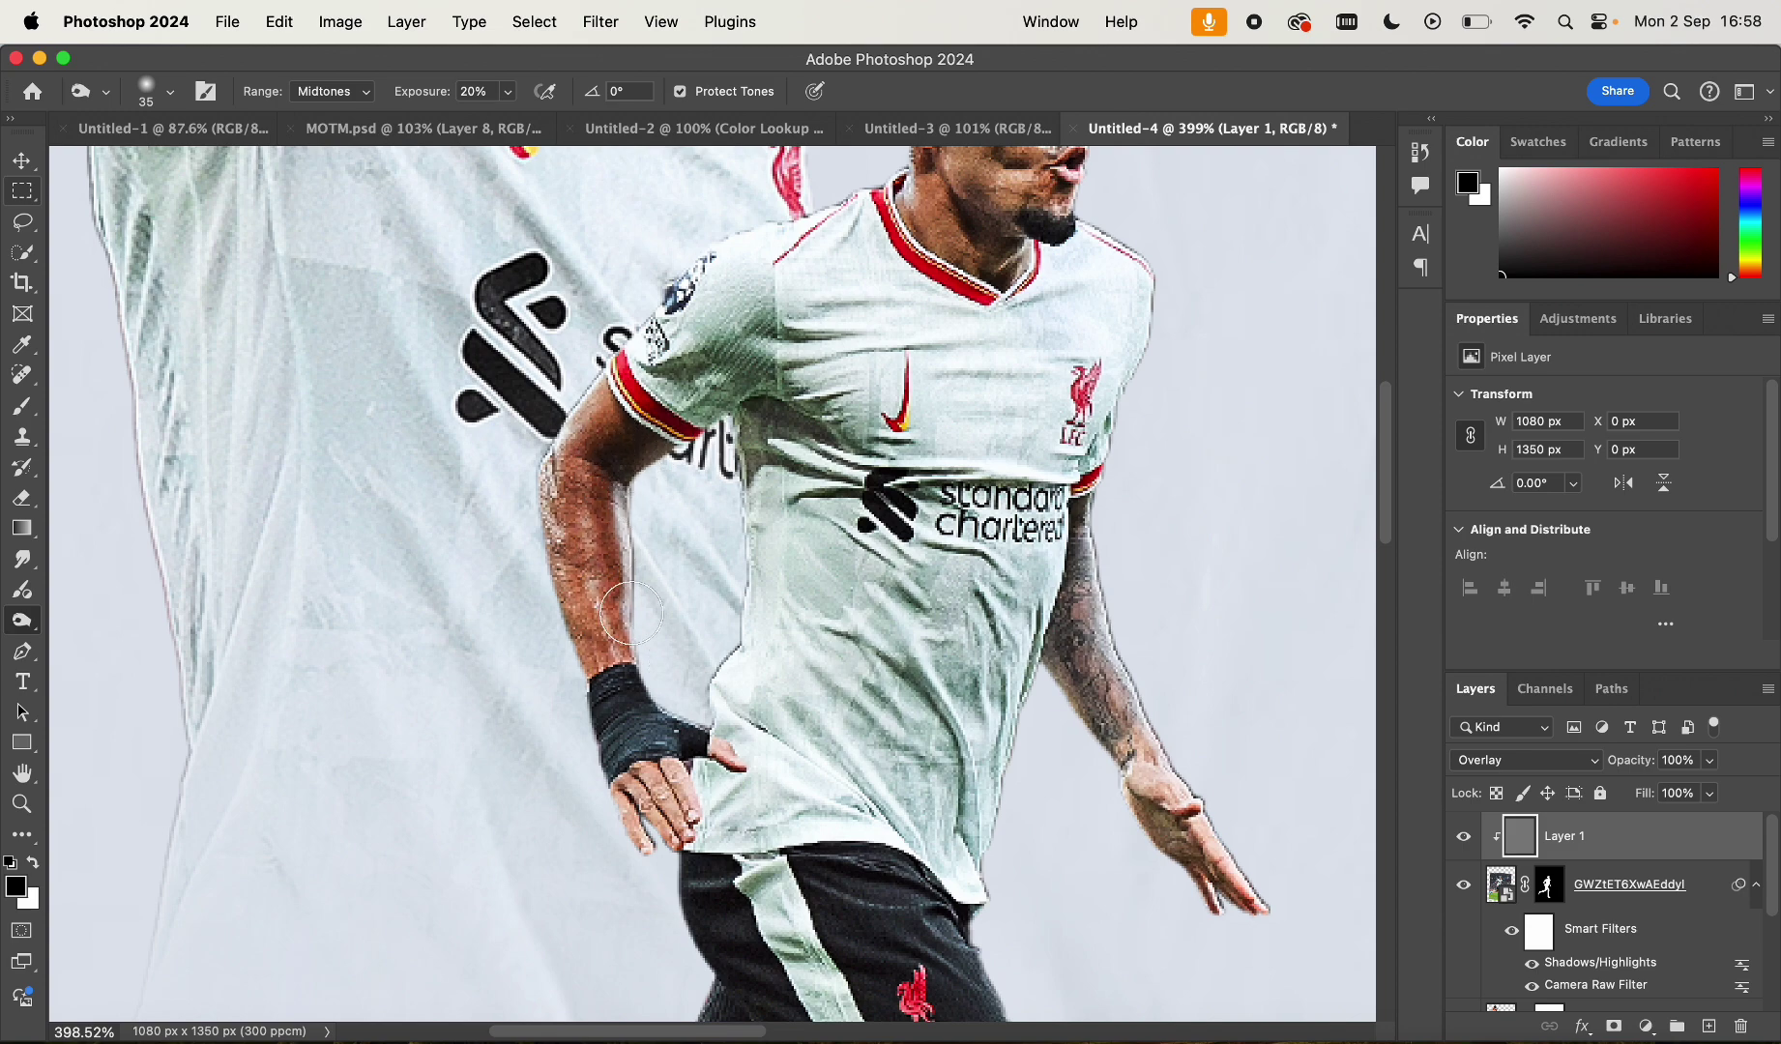
{"action": "mouse_move", "coordinate": [1008, 633]}
{"action": "left_mouse_down"}
{"action": "mouse_move", "coordinate": [1058, 648]}
{"action": "mouse_move", "coordinate": [1062, 631]}
{"action": "mouse_move", "coordinate": [1089, 720]}
{"action": "left_mouse_up"}
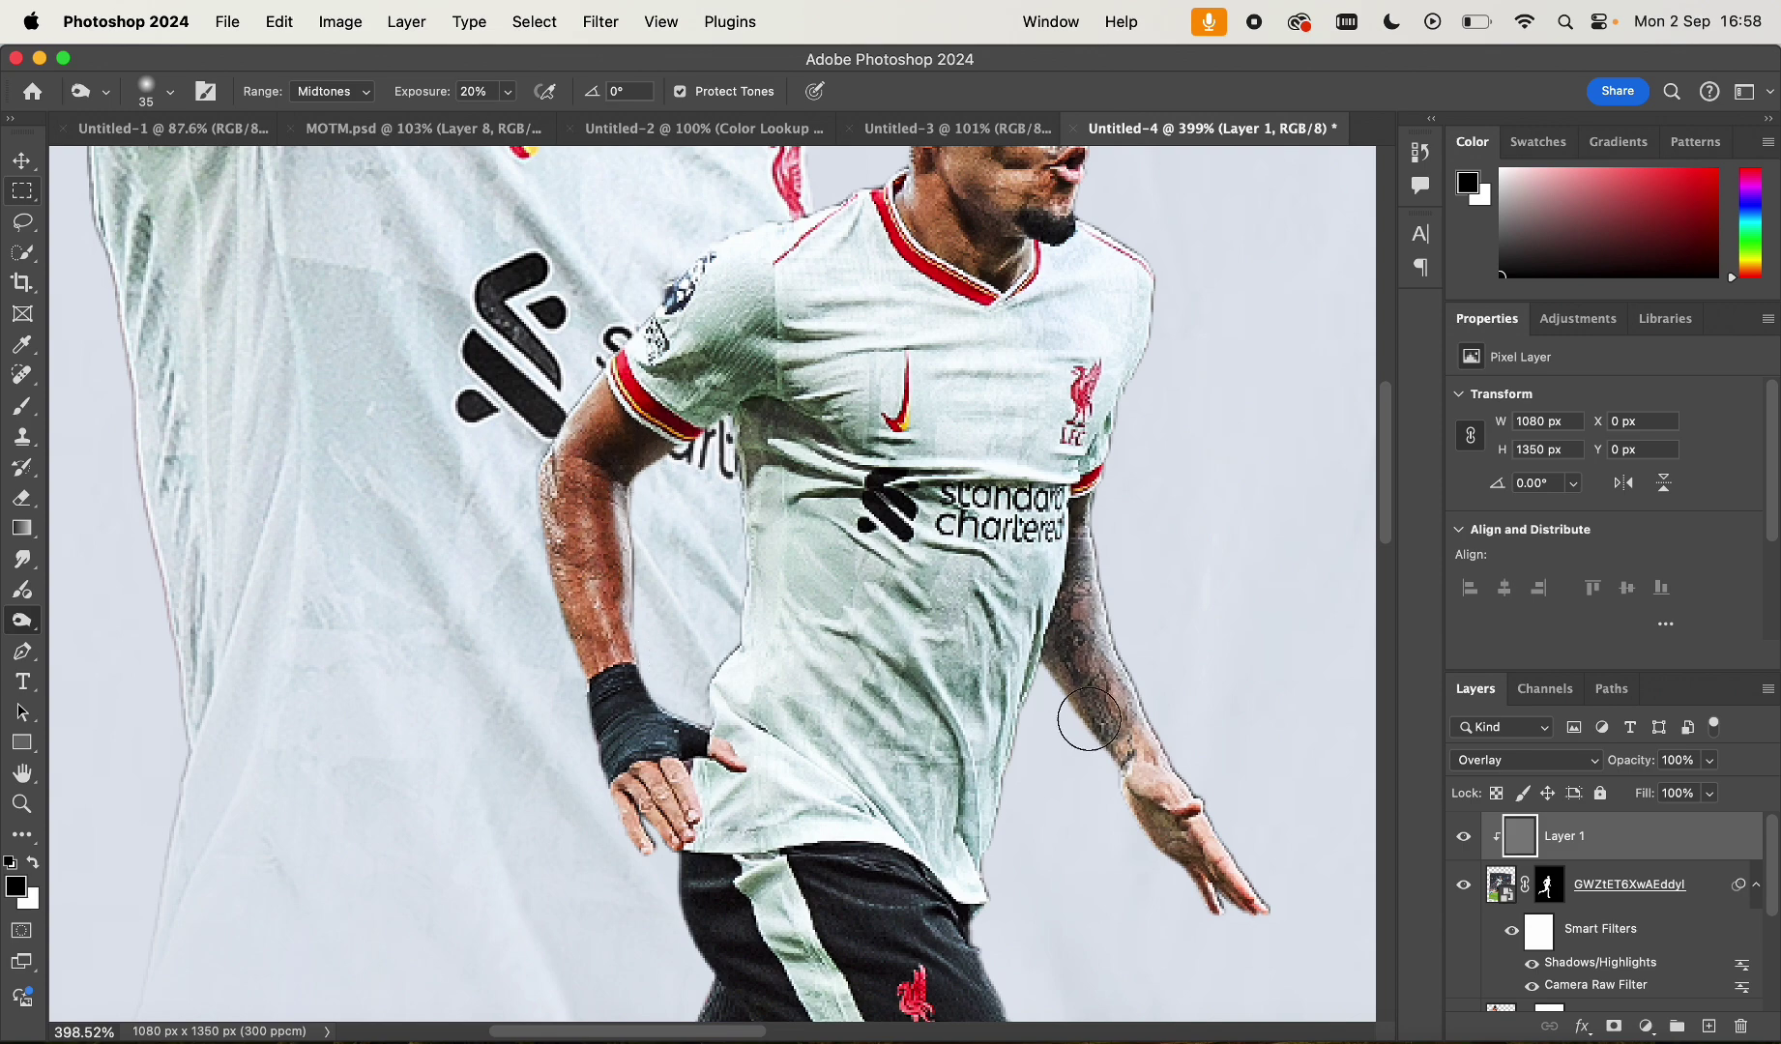
Burn shadows along the running player's jaw, eyebrows and front hairline with brush sizes between 9 and 20 px
{"action": "scroll", "coordinate": [1073, 514], "scroll_direction": "up", "scroll_amount": 5}
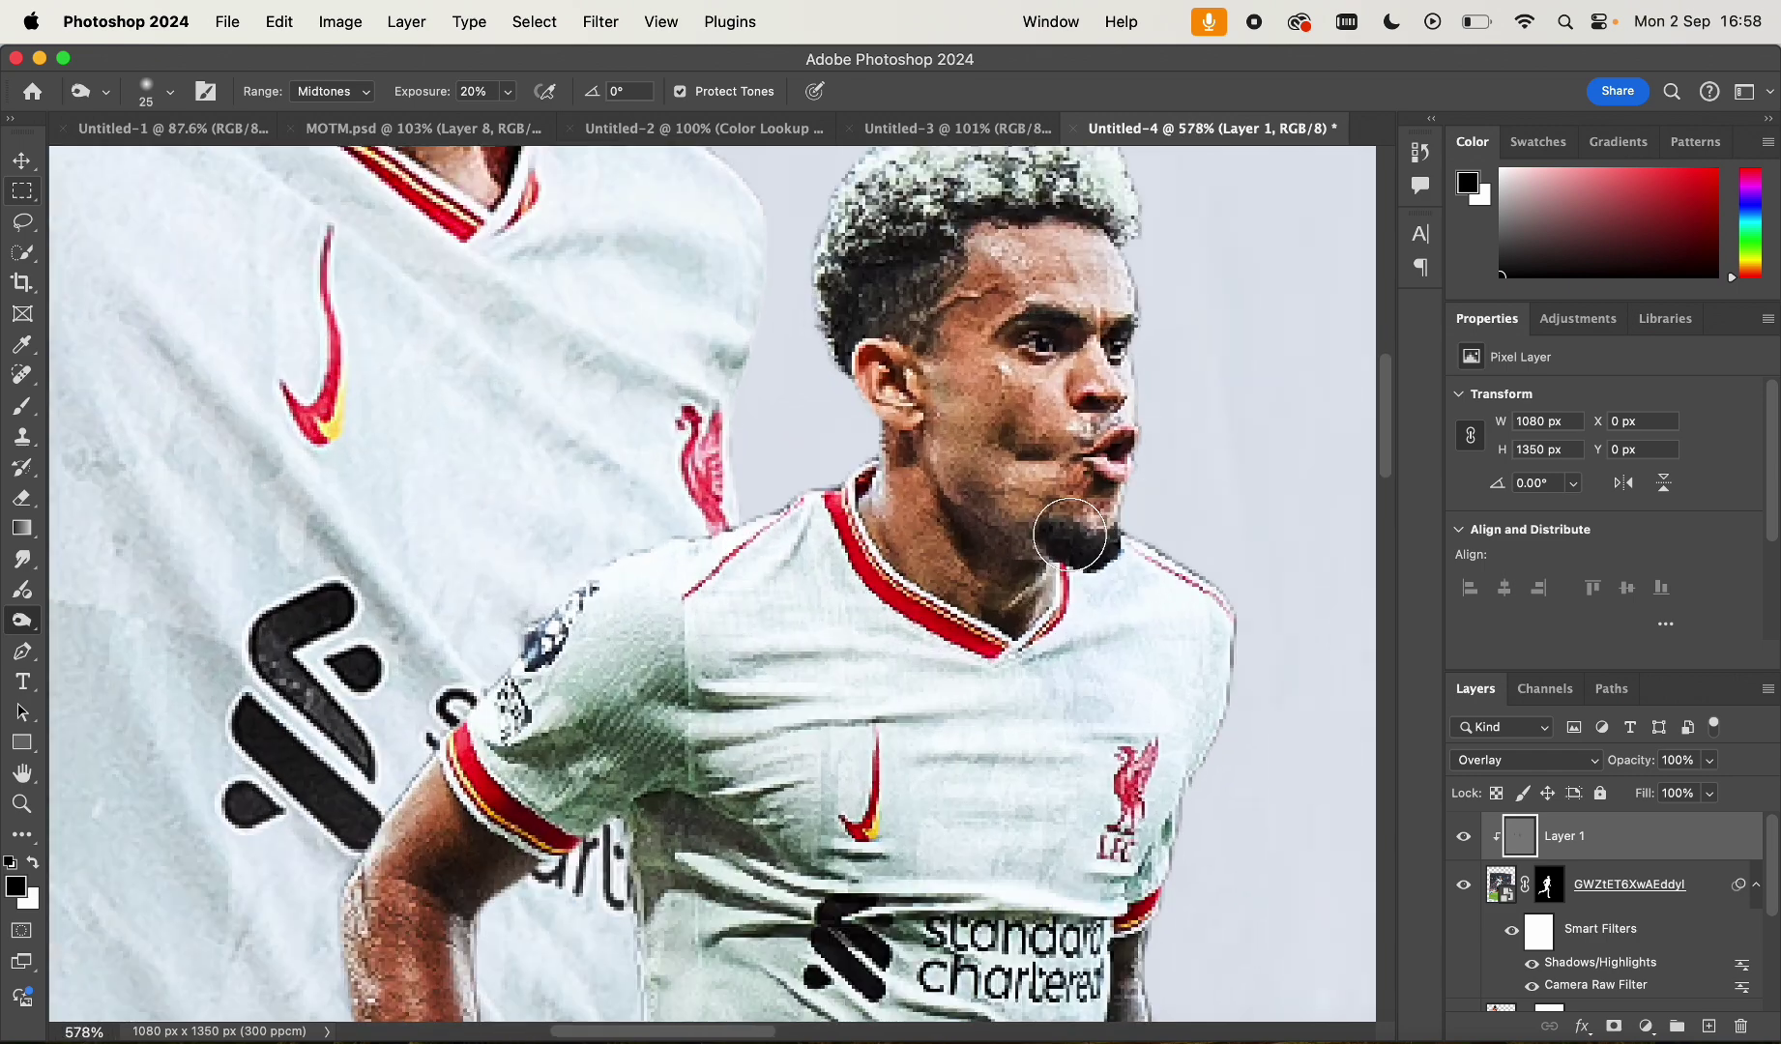
{"action": "key", "text": "bracketleft"}
{"action": "key", "text": "bracketleft"}
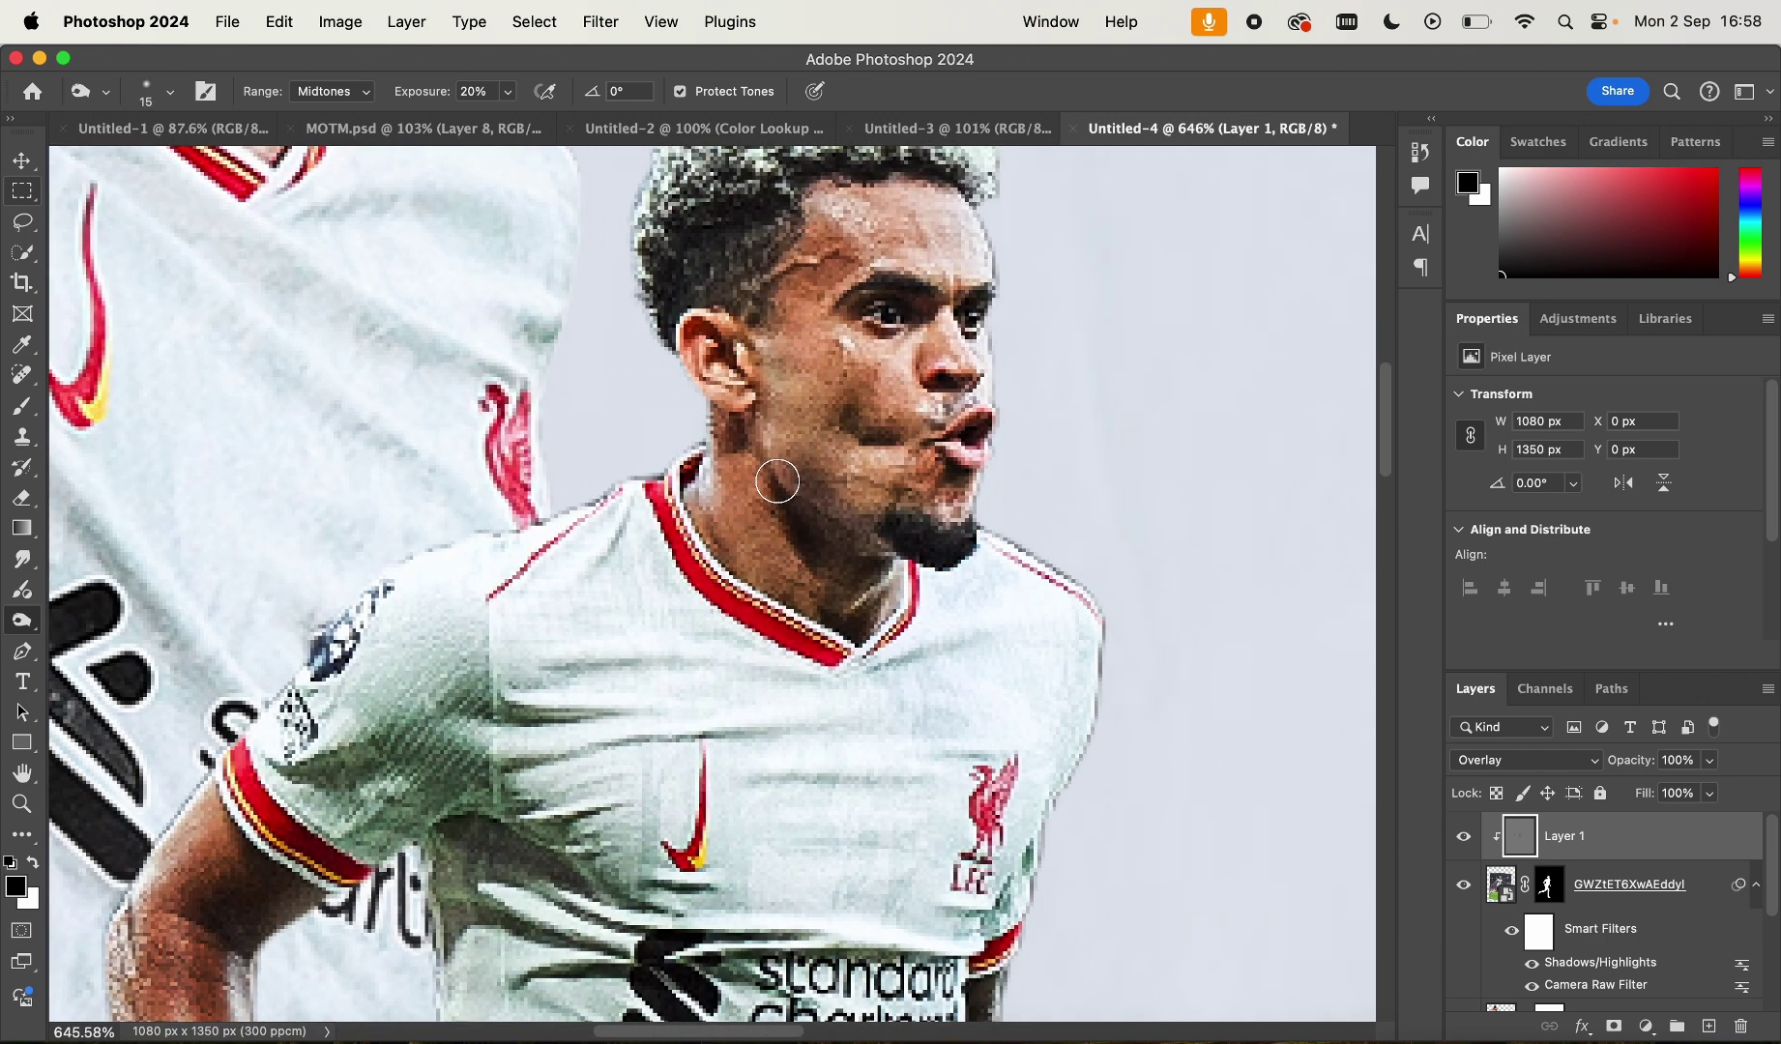
{"action": "mouse_move", "coordinate": [852, 533]}
{"action": "left_mouse_down"}
{"action": "mouse_move", "coordinate": [762, 445]}
{"action": "mouse_move", "coordinate": [828, 497]}
{"action": "left_mouse_up"}
{"action": "scroll", "coordinate": [913, 442], "scroll_direction": "up", "scroll_amount": 2}
{"action": "key", "text": "bracketleft"}
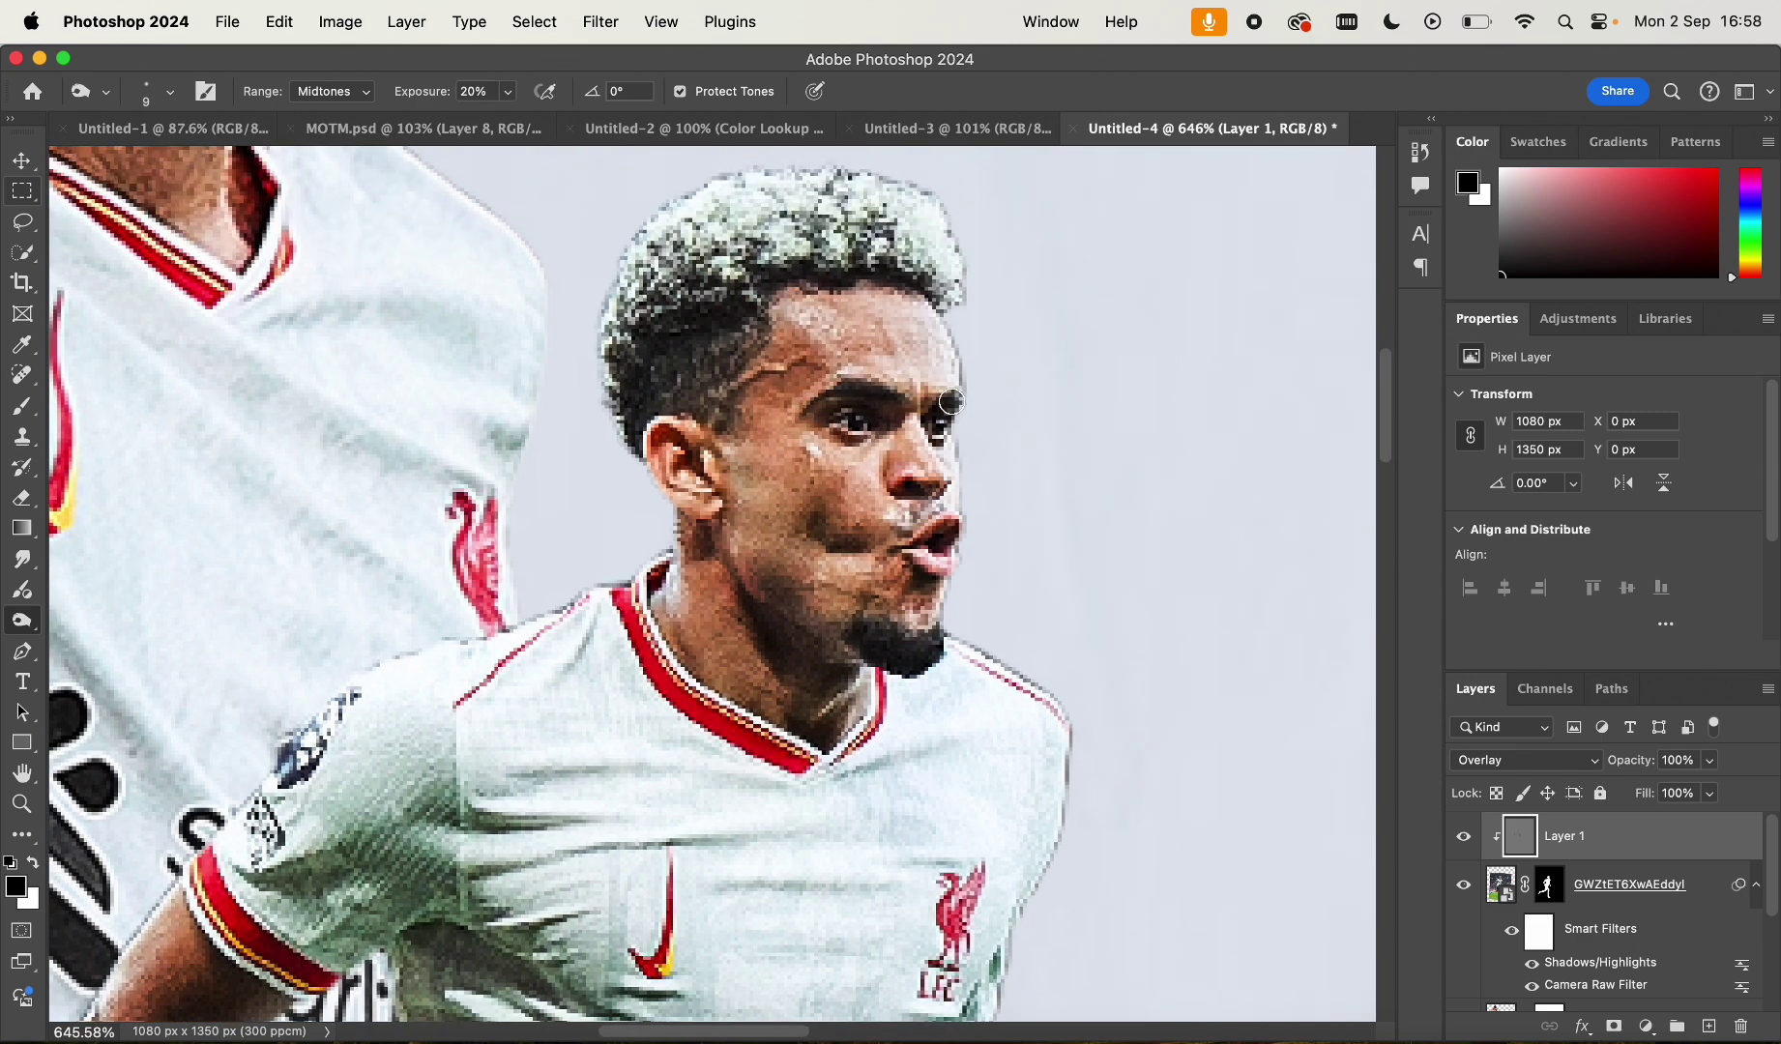
{"action": "key", "text": "bracketright"}
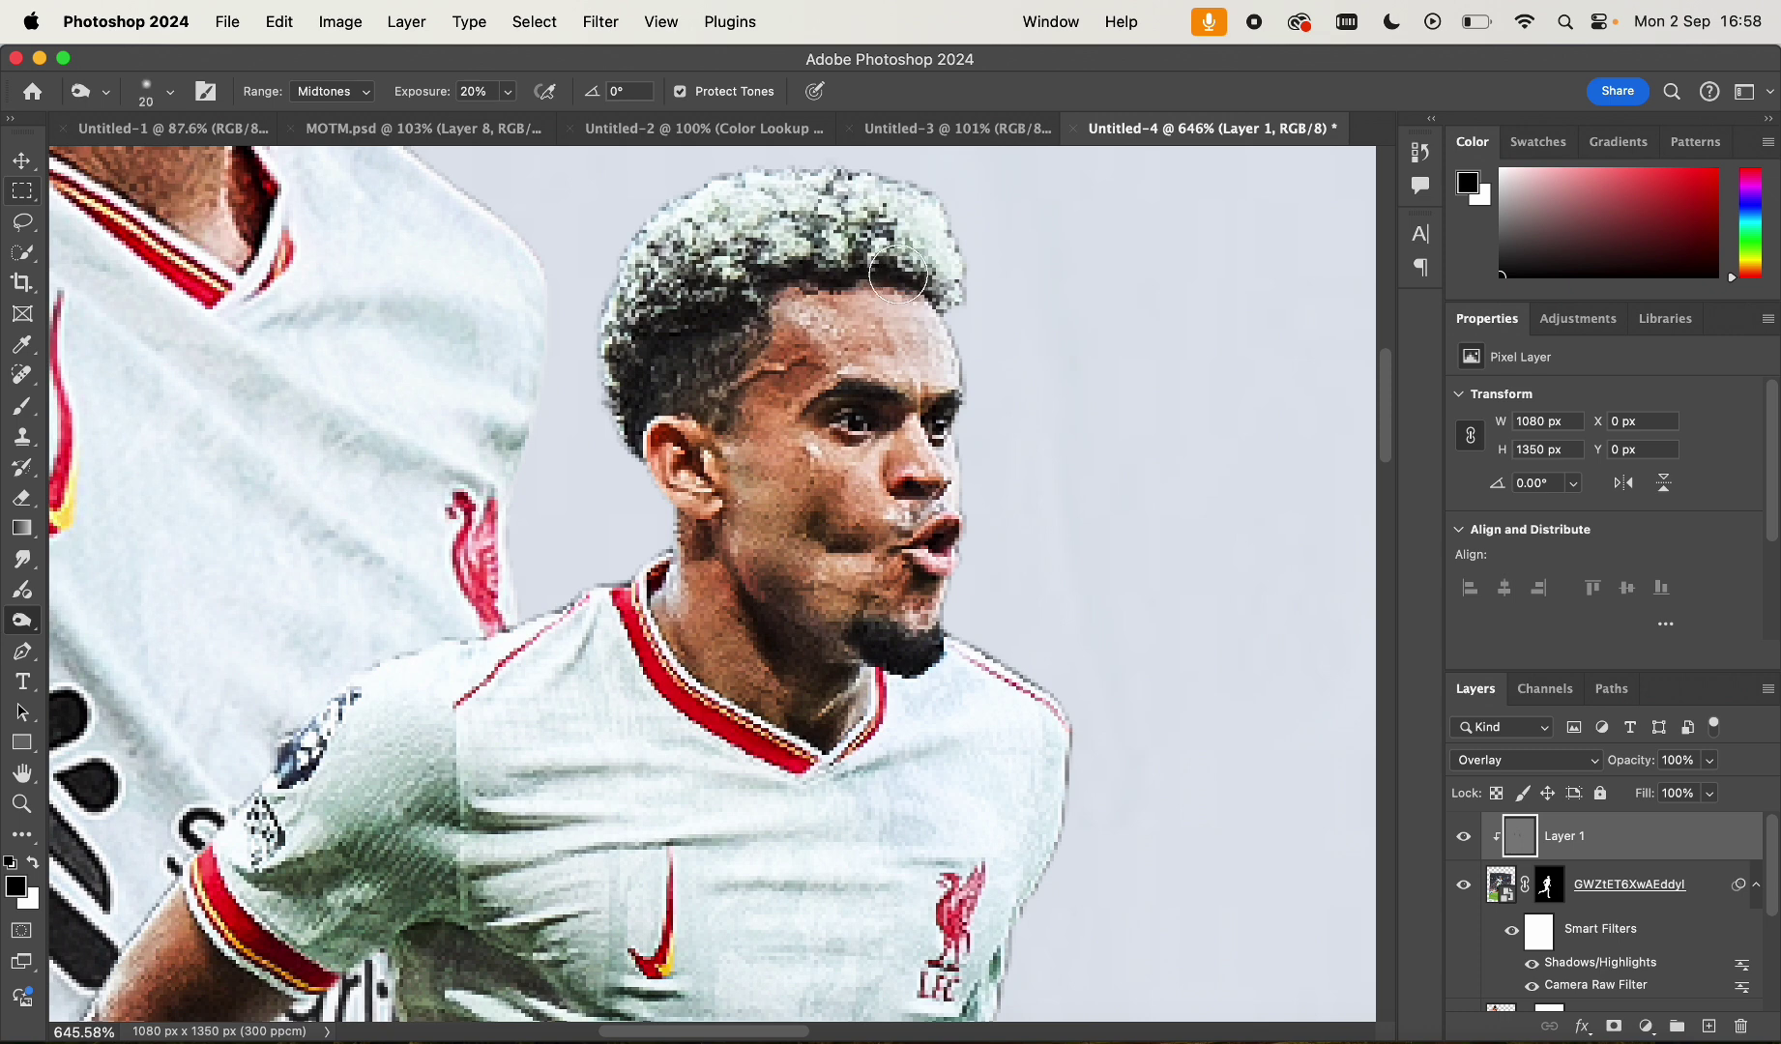
{"action": "key", "text": "bracketleft"}
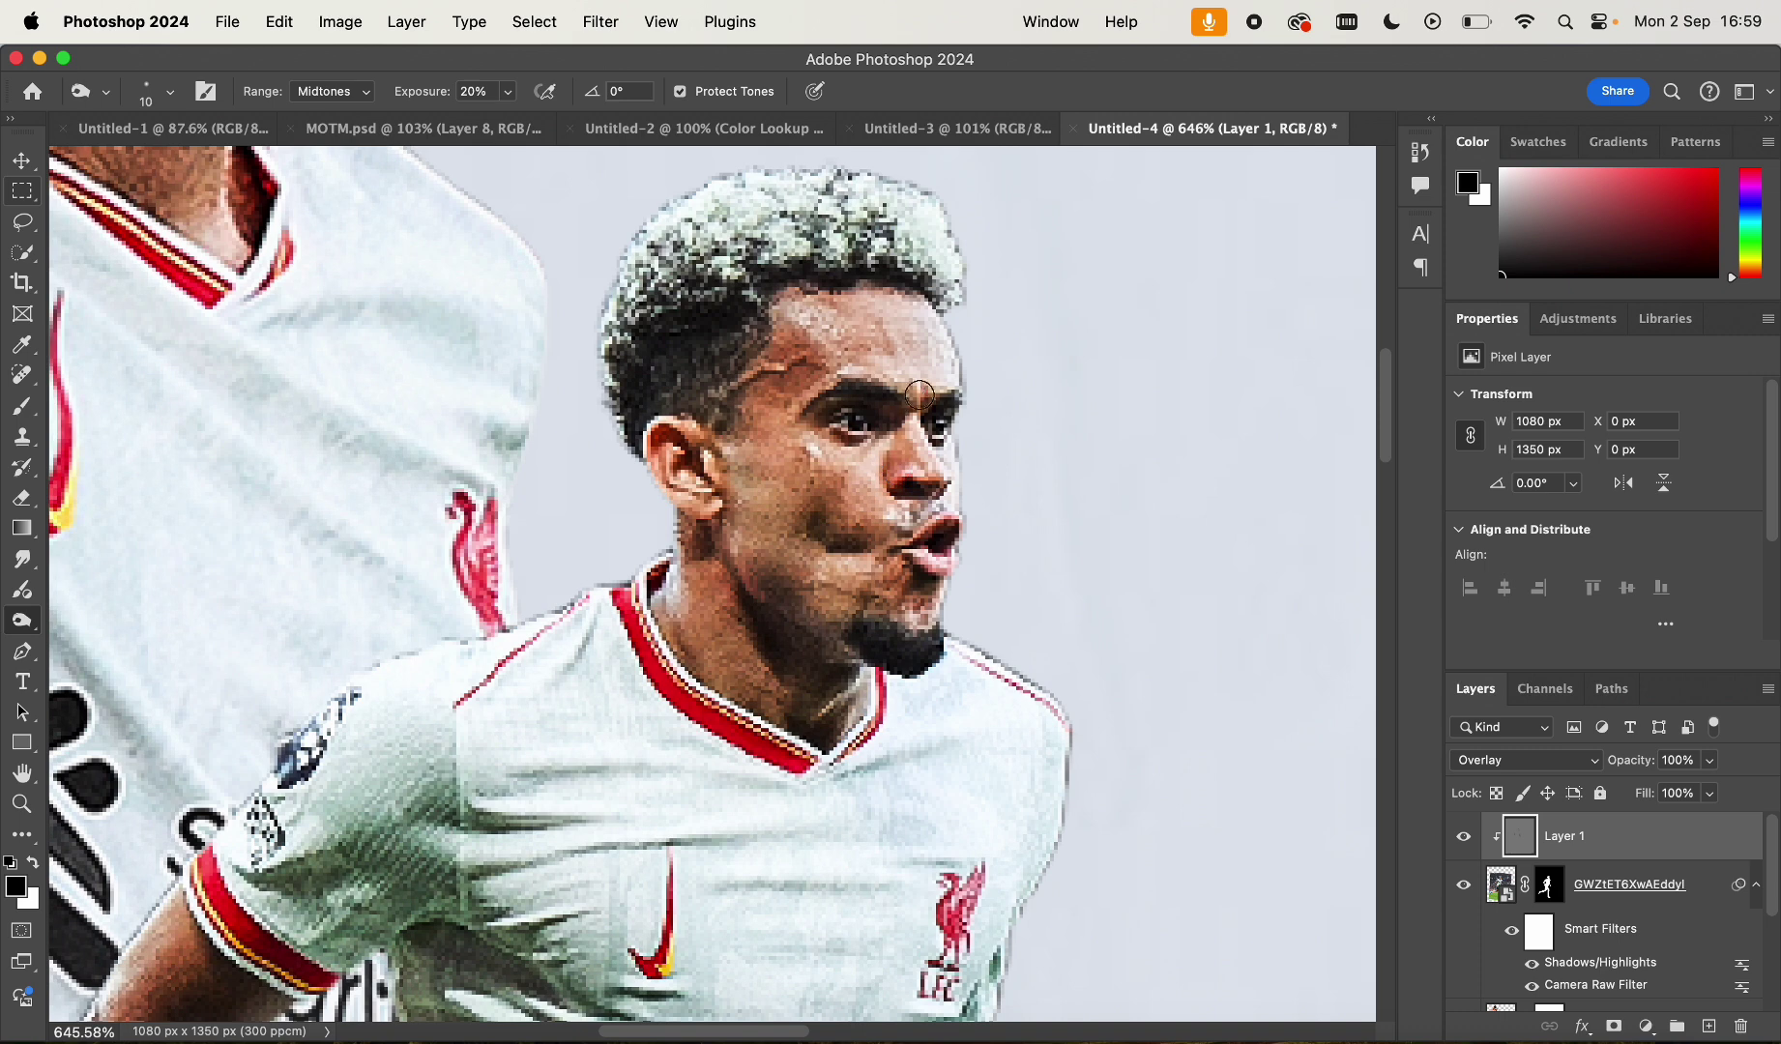
Burn the running player's neck under the beard and beside the collar, reducing the brush from 25 to 9 px
{"action": "scroll", "coordinate": [923, 404], "scroll_direction": "down", "scroll_amount": 5}
{"action": "key", "text": "bracketright"}
{"action": "key", "text": "bracketright"}
{"action": "key", "text": "bracketright"}
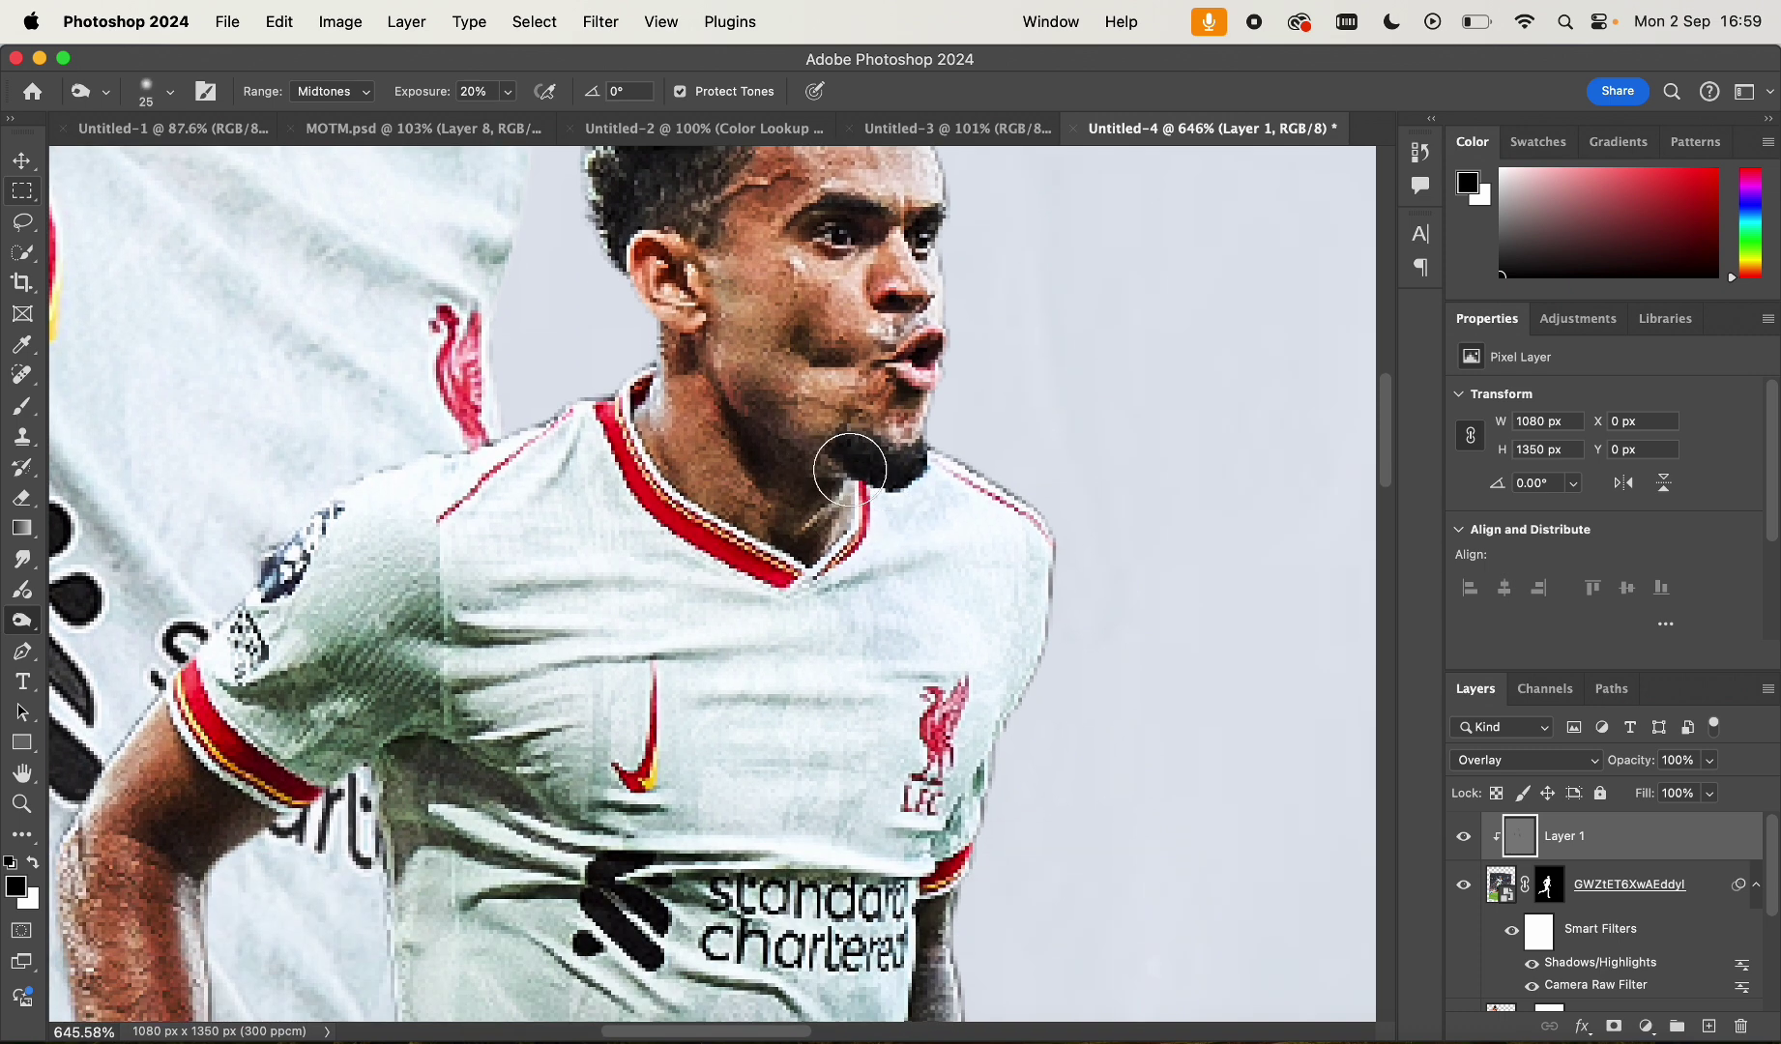
{"action": "key", "text": "bracketleft"}
{"action": "key", "text": "bracketleft"}
{"action": "key", "text": "bracketleft"}
{"action": "key", "text": "bracketright"}
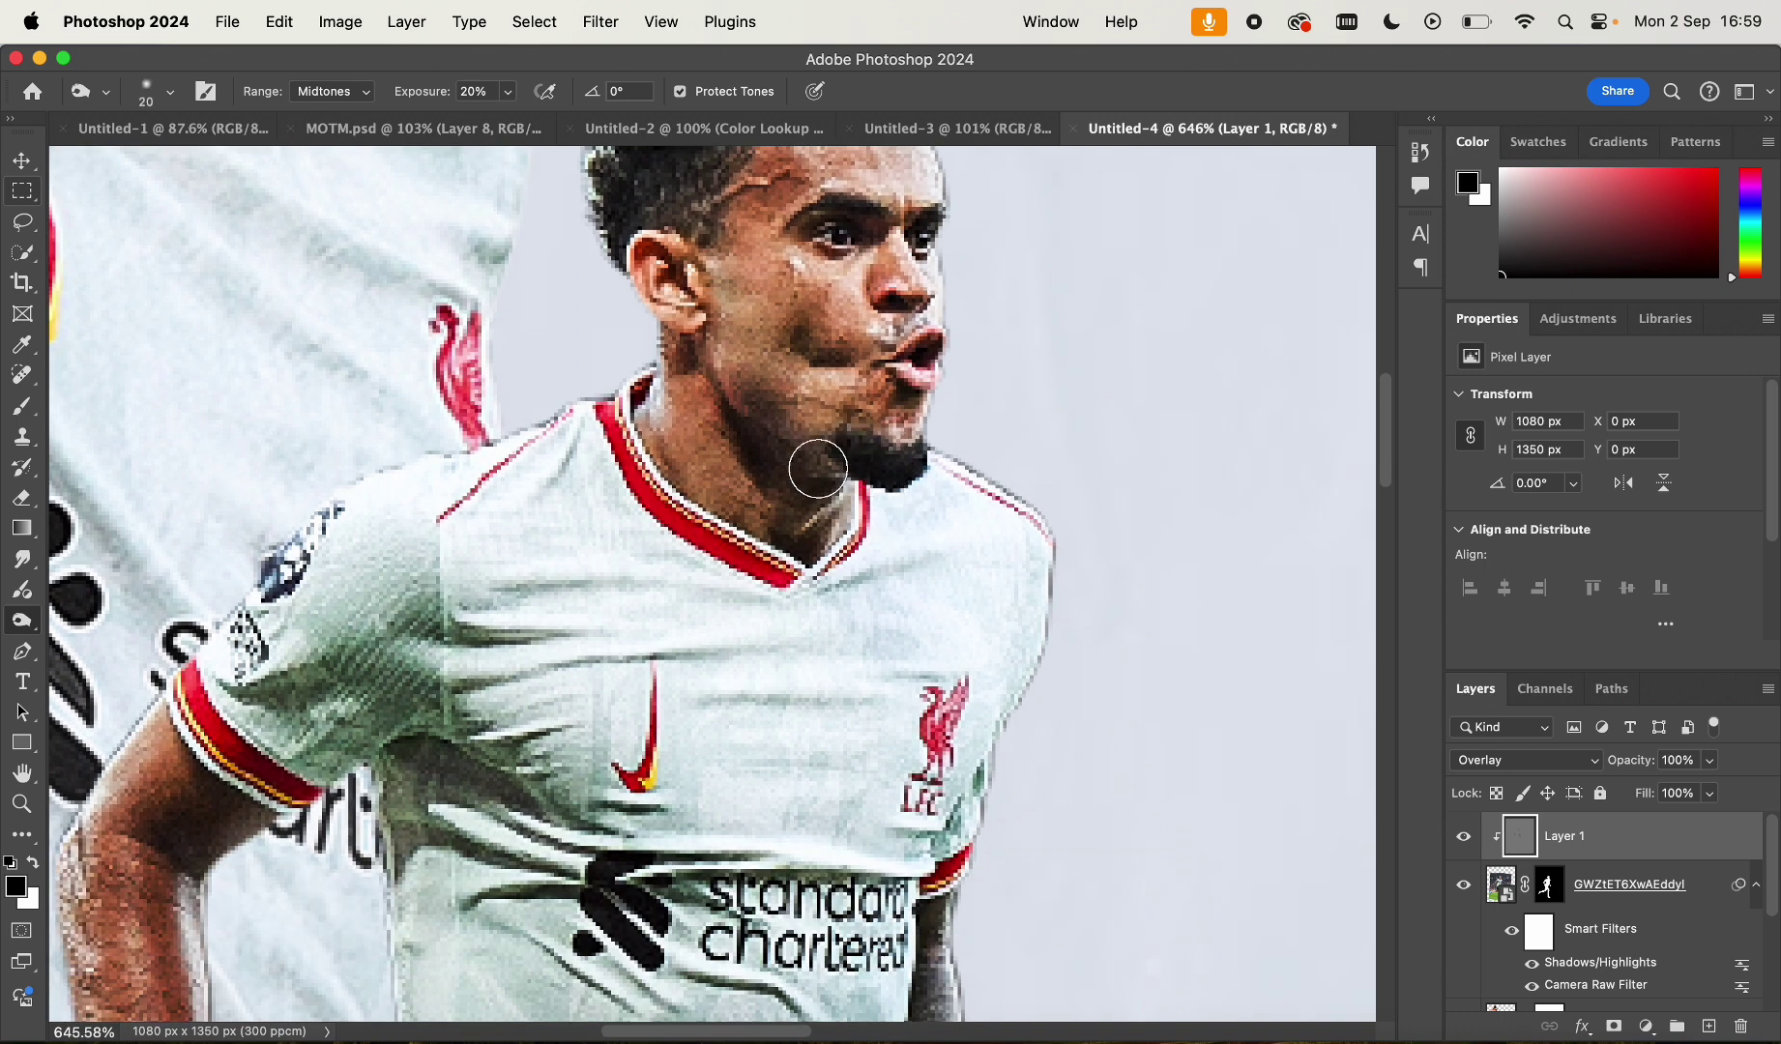
{"action": "key", "text": "bracketleft"}
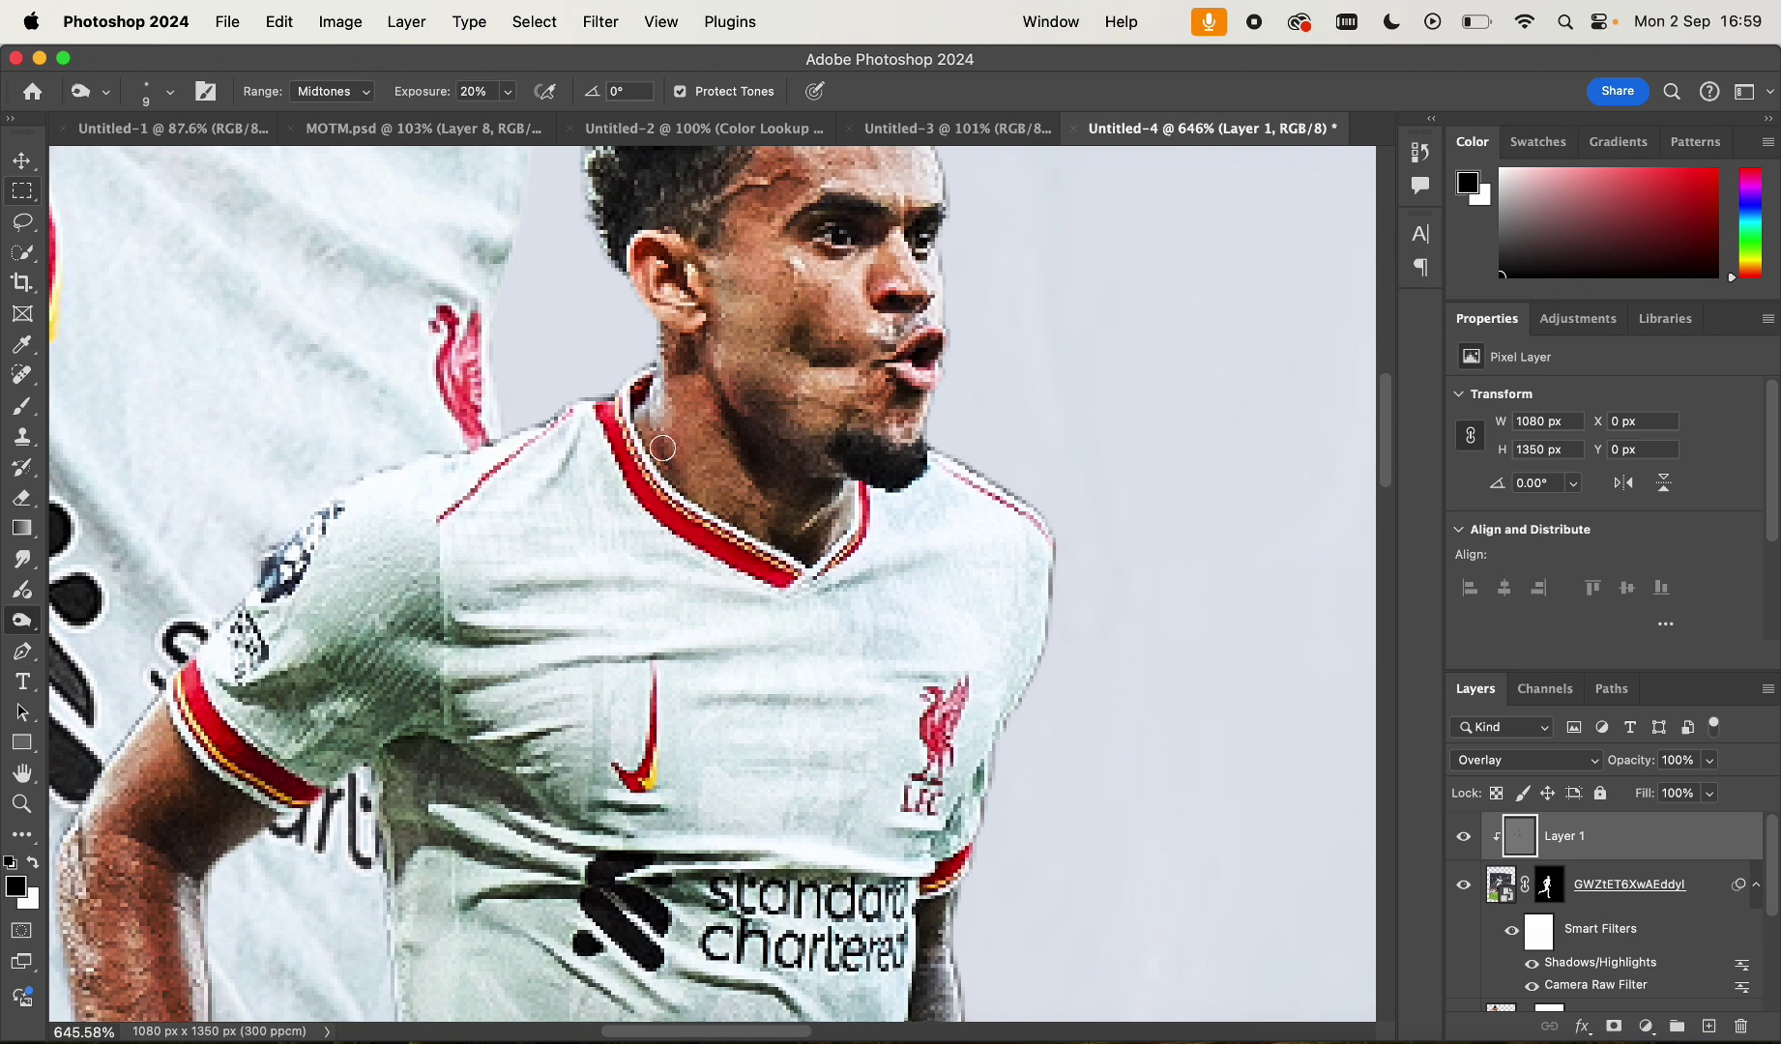
Burn the running player's front thigh and knee with a 20 px brush to deepen the muscle shadows
{"action": "scroll", "coordinate": [817, 540], "scroll_direction": "down", "scroll_amount": 10}
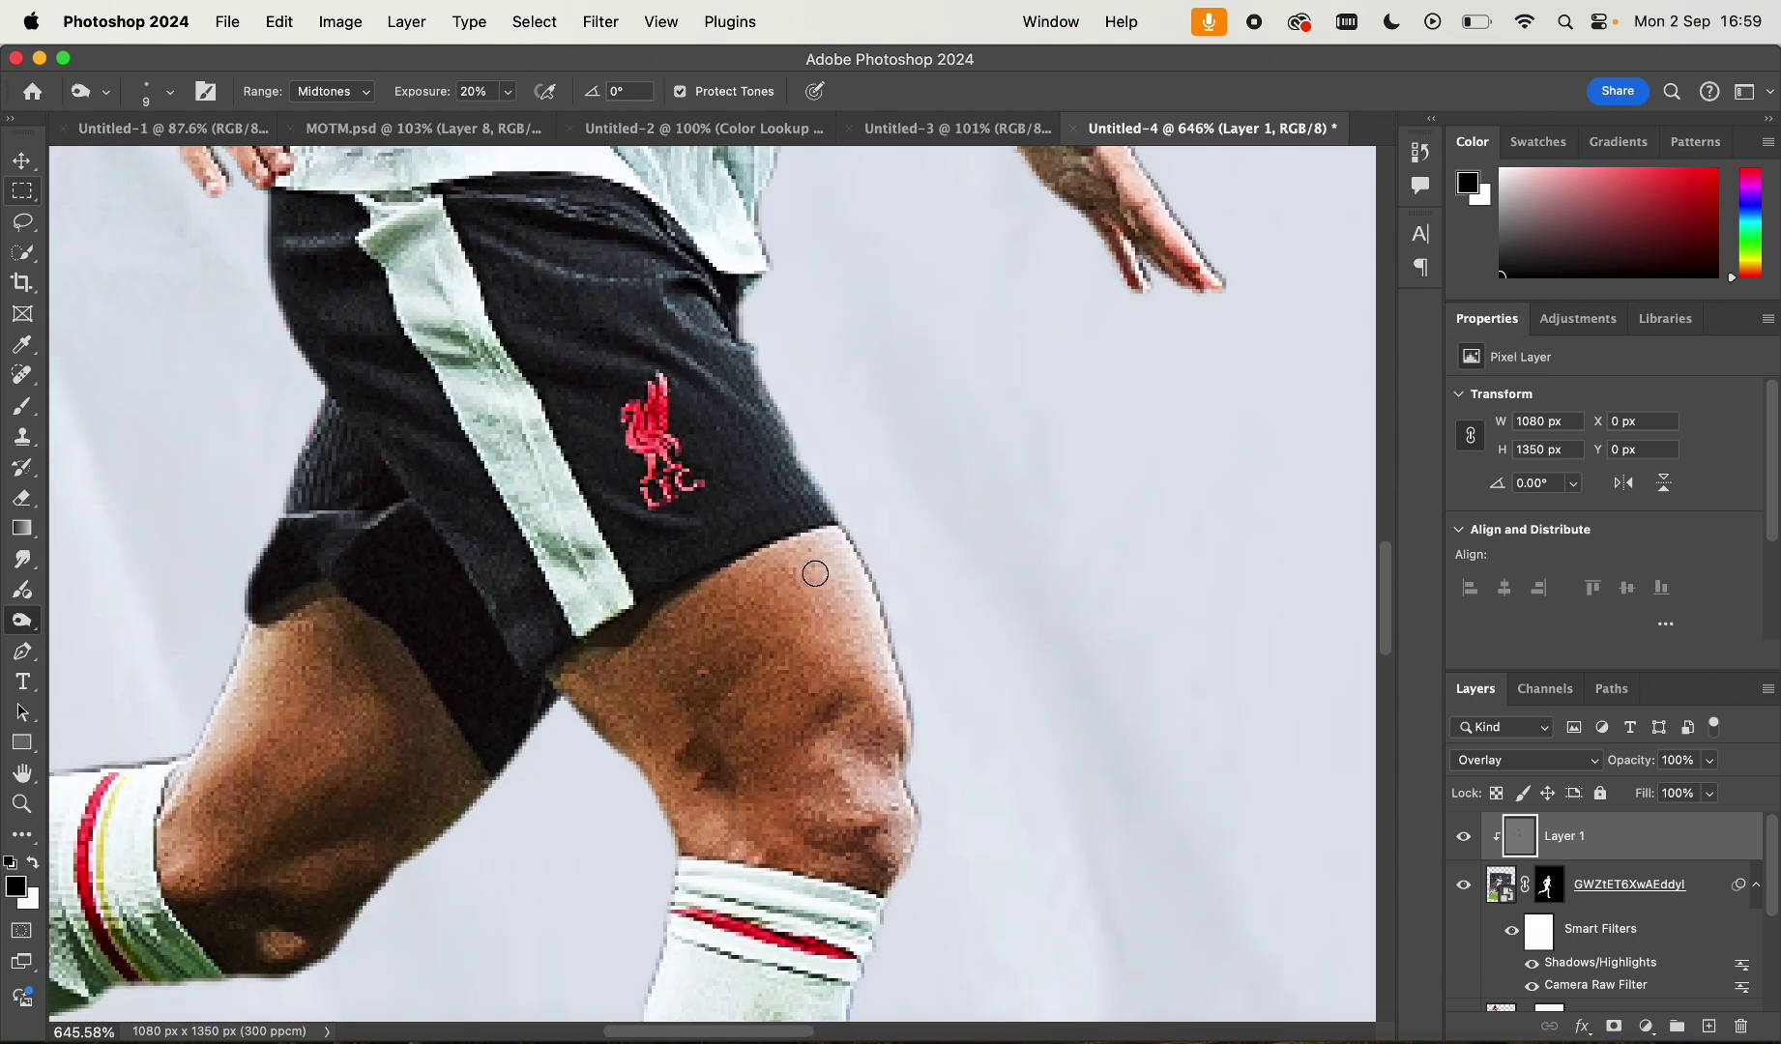
{"action": "scroll", "coordinate": [768, 583], "scroll_direction": "down", "scroll_amount": 3}
{"action": "mouse_move", "coordinate": [628, 630]}
{"action": "left_mouse_down"}
{"action": "mouse_move", "coordinate": [644, 693]}
{"action": "mouse_move", "coordinate": [697, 679]}
{"action": "mouse_move", "coordinate": [703, 742]}
{"action": "mouse_move", "coordinate": [740, 763]}
{"action": "left_mouse_up"}
{"action": "left_click_drag", "start_coordinate": [801, 696], "coordinate": [847, 728]}
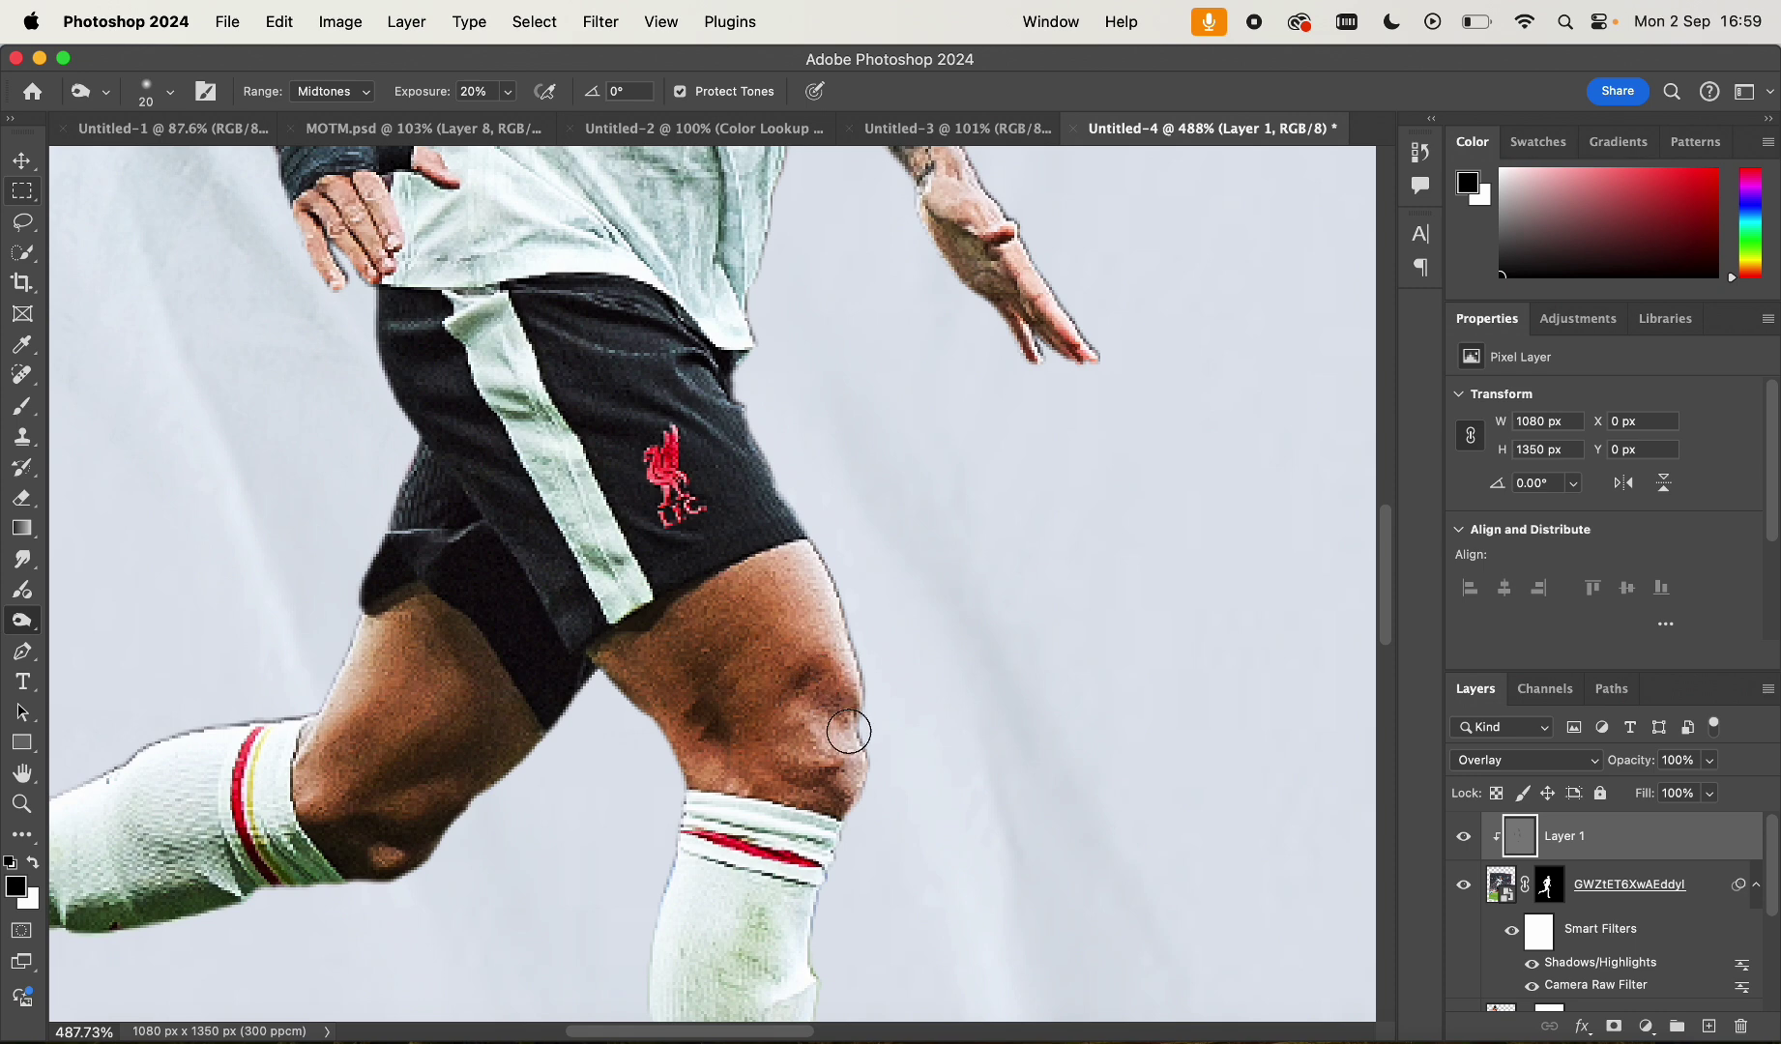
Burn the underside of the running player's rear thigh and knee with a 25 px brush
{"action": "scroll", "coordinate": [773, 745], "scroll_direction": "left", "scroll_amount": 5}
{"action": "scroll", "coordinate": [735, 757], "scroll_direction": "down", "scroll_amount": 2}
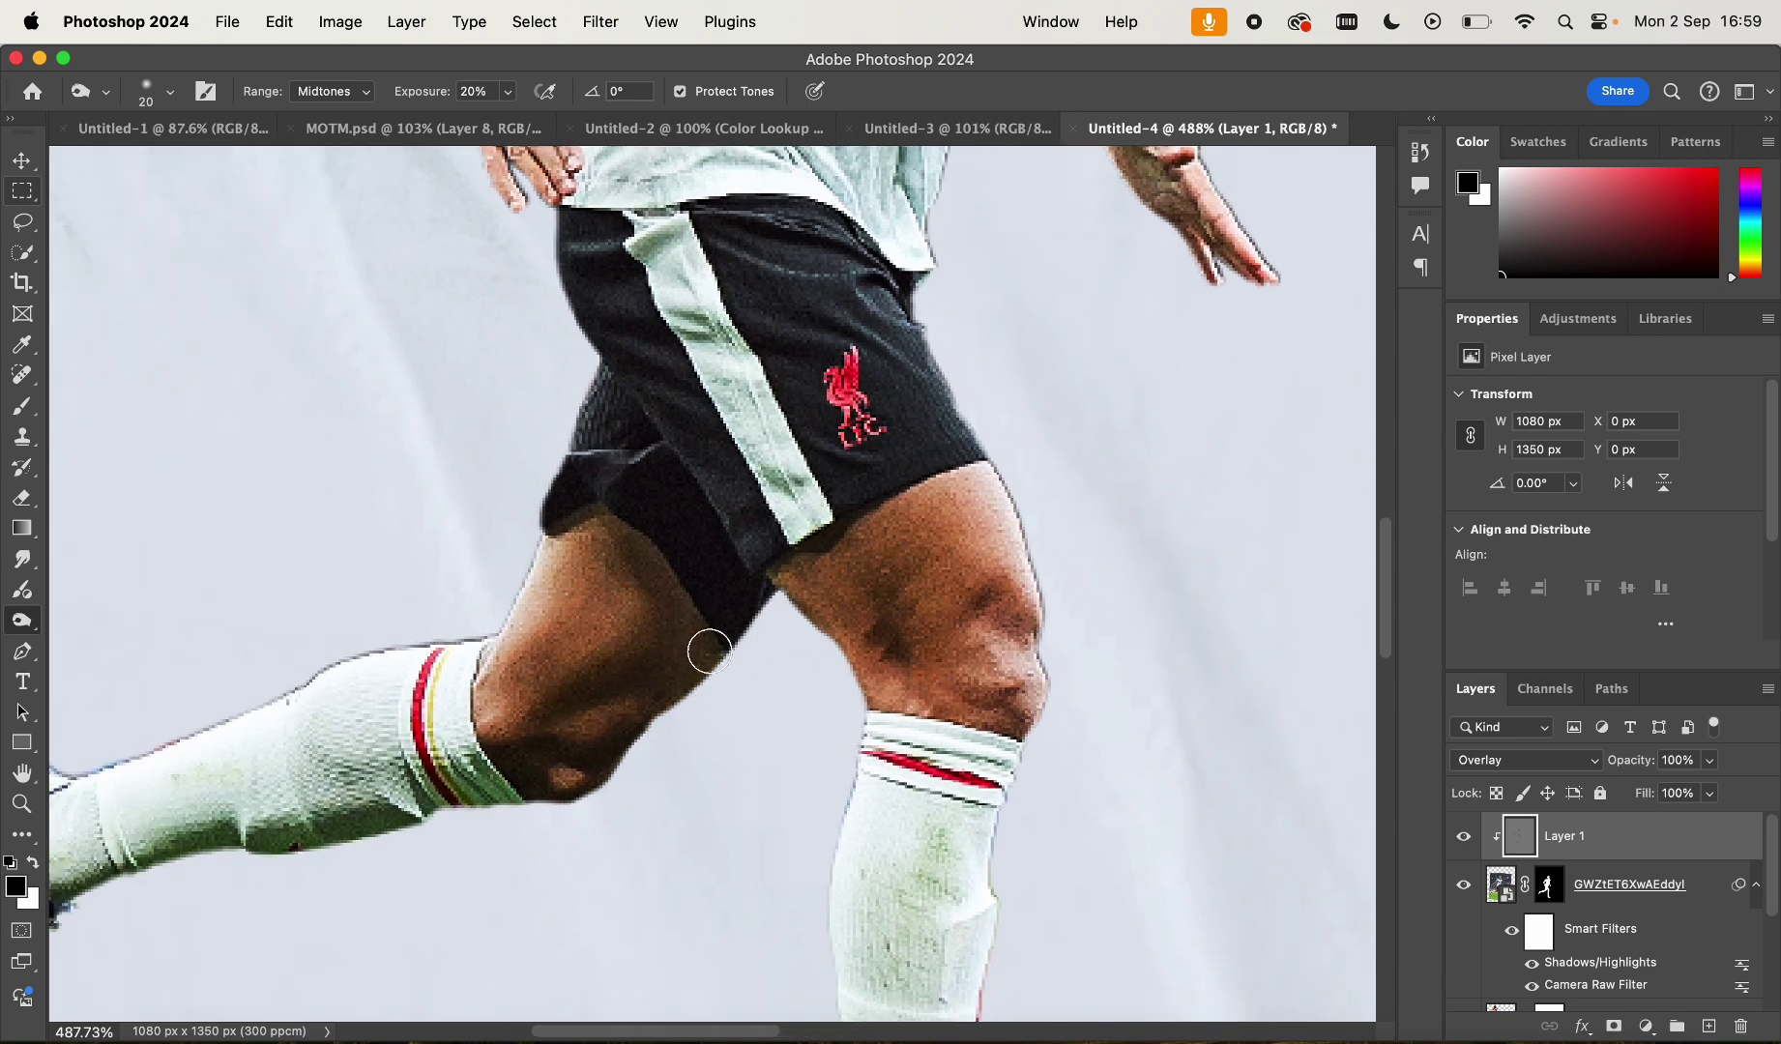
{"action": "key", "text": "bracketleft"}
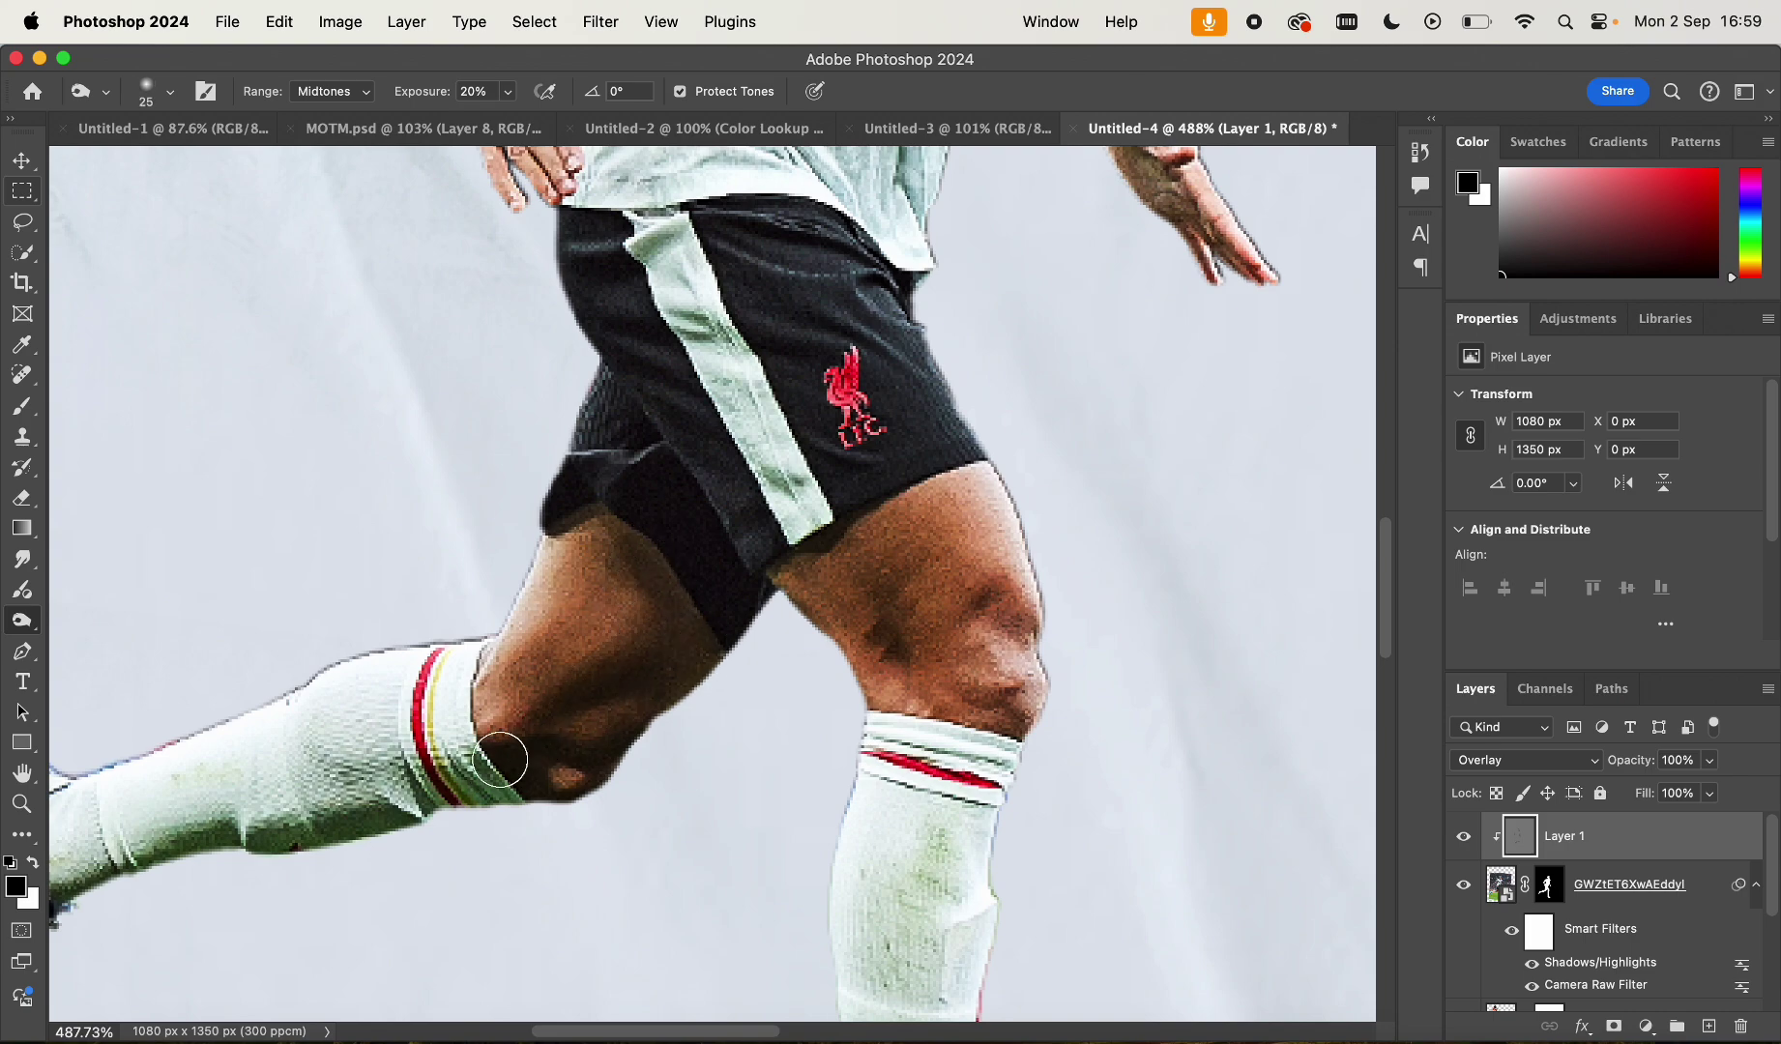
{"action": "left_click_drag", "start_coordinate": [504, 760], "coordinate": [689, 685]}
{"action": "scroll", "coordinate": [377, 764], "scroll_direction": "down", "scroll_amount": 10}
{"action": "scroll", "coordinate": [377, 764], "scroll_direction": "right", "scroll_amount": 4}
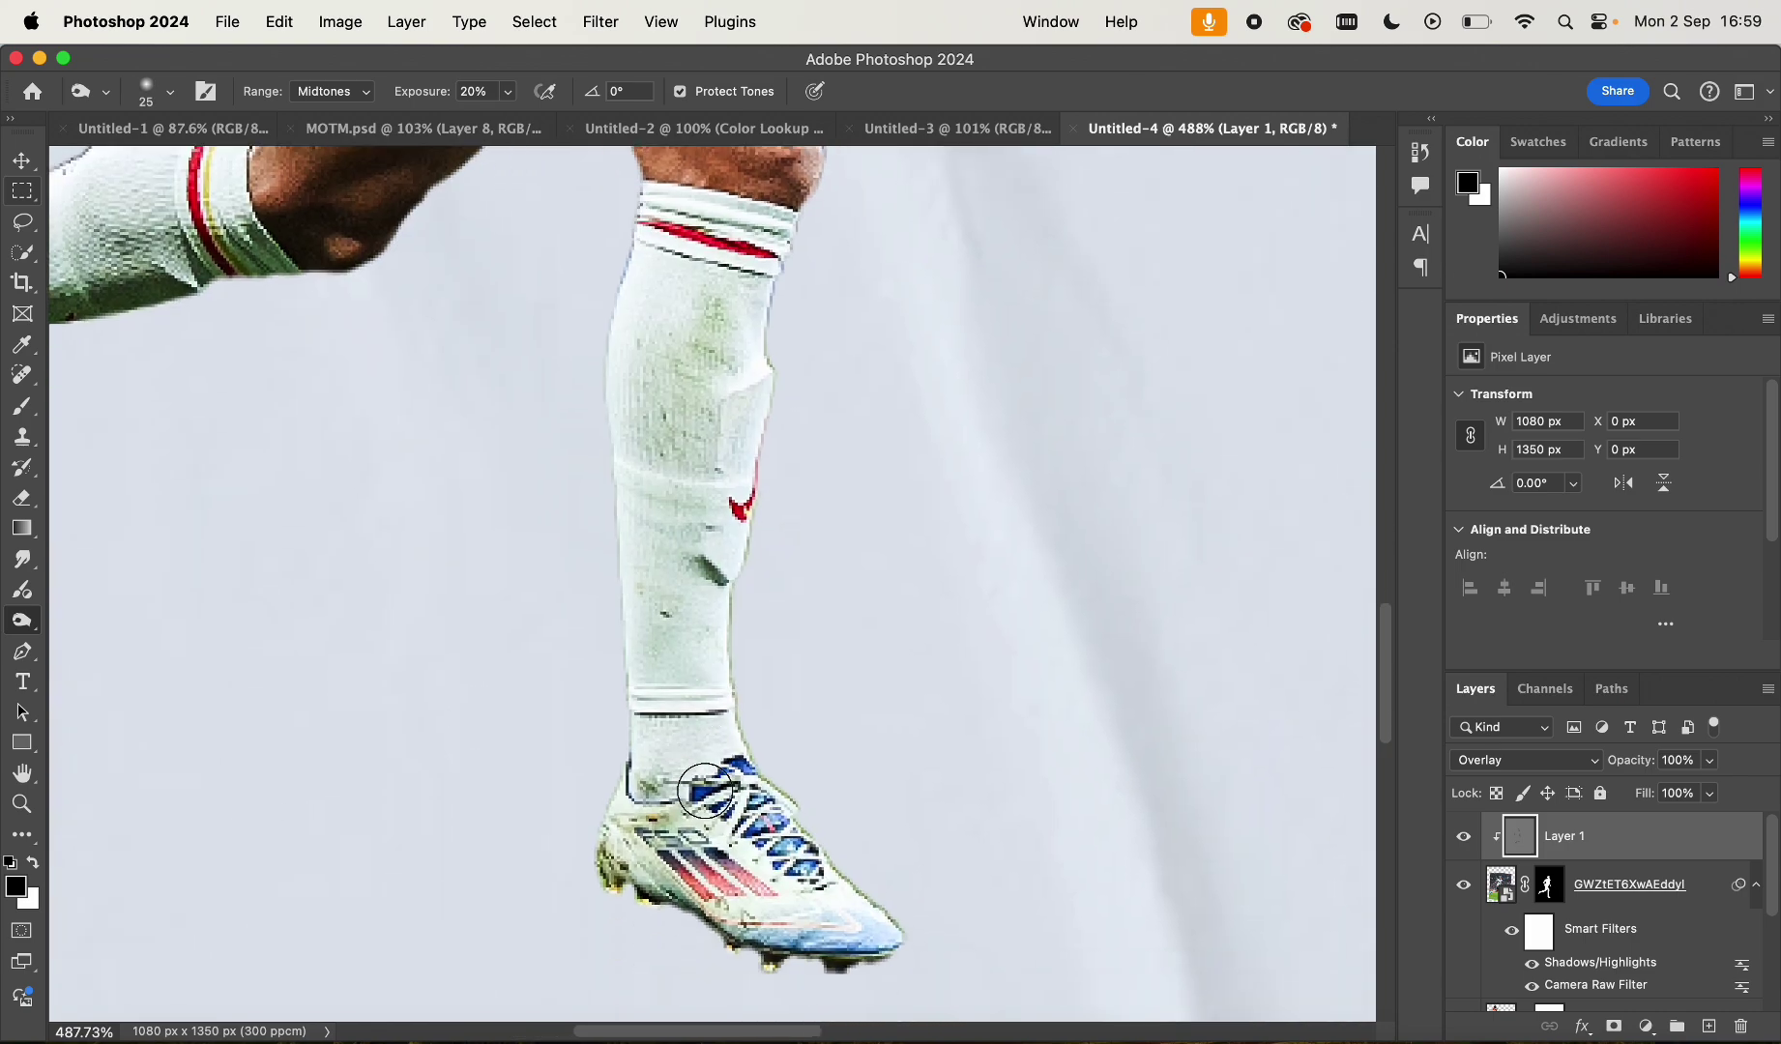
Burn the running player's dark side hair above the ear with a 9 px brush
{"action": "scroll", "coordinate": [751, 789], "scroll_direction": "up", "scroll_amount": 8}
{"action": "scroll", "coordinate": [751, 789], "scroll_direction": "up", "scroll_amount": 10}
{"action": "key", "text": "bracketleft"}
{"action": "key", "text": "bracketleft"}
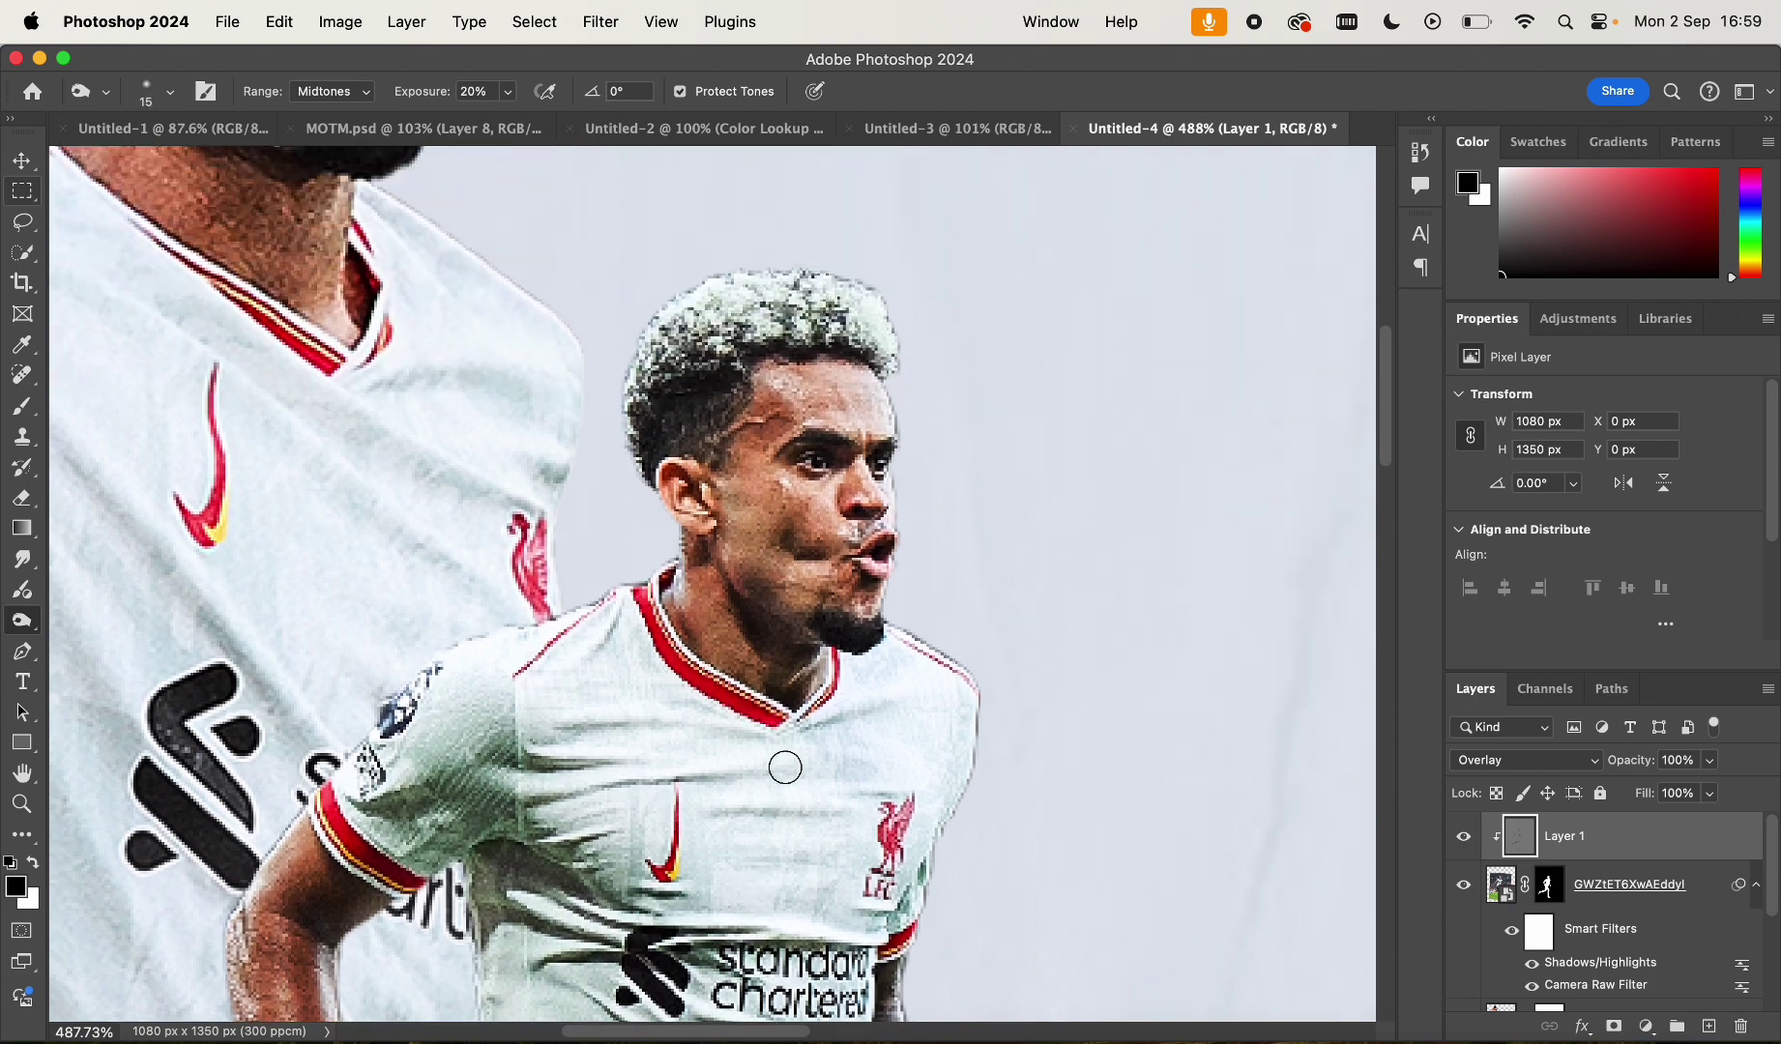
{"action": "scroll", "coordinate": [785, 767], "scroll_direction": "up", "scroll_amount": 4}
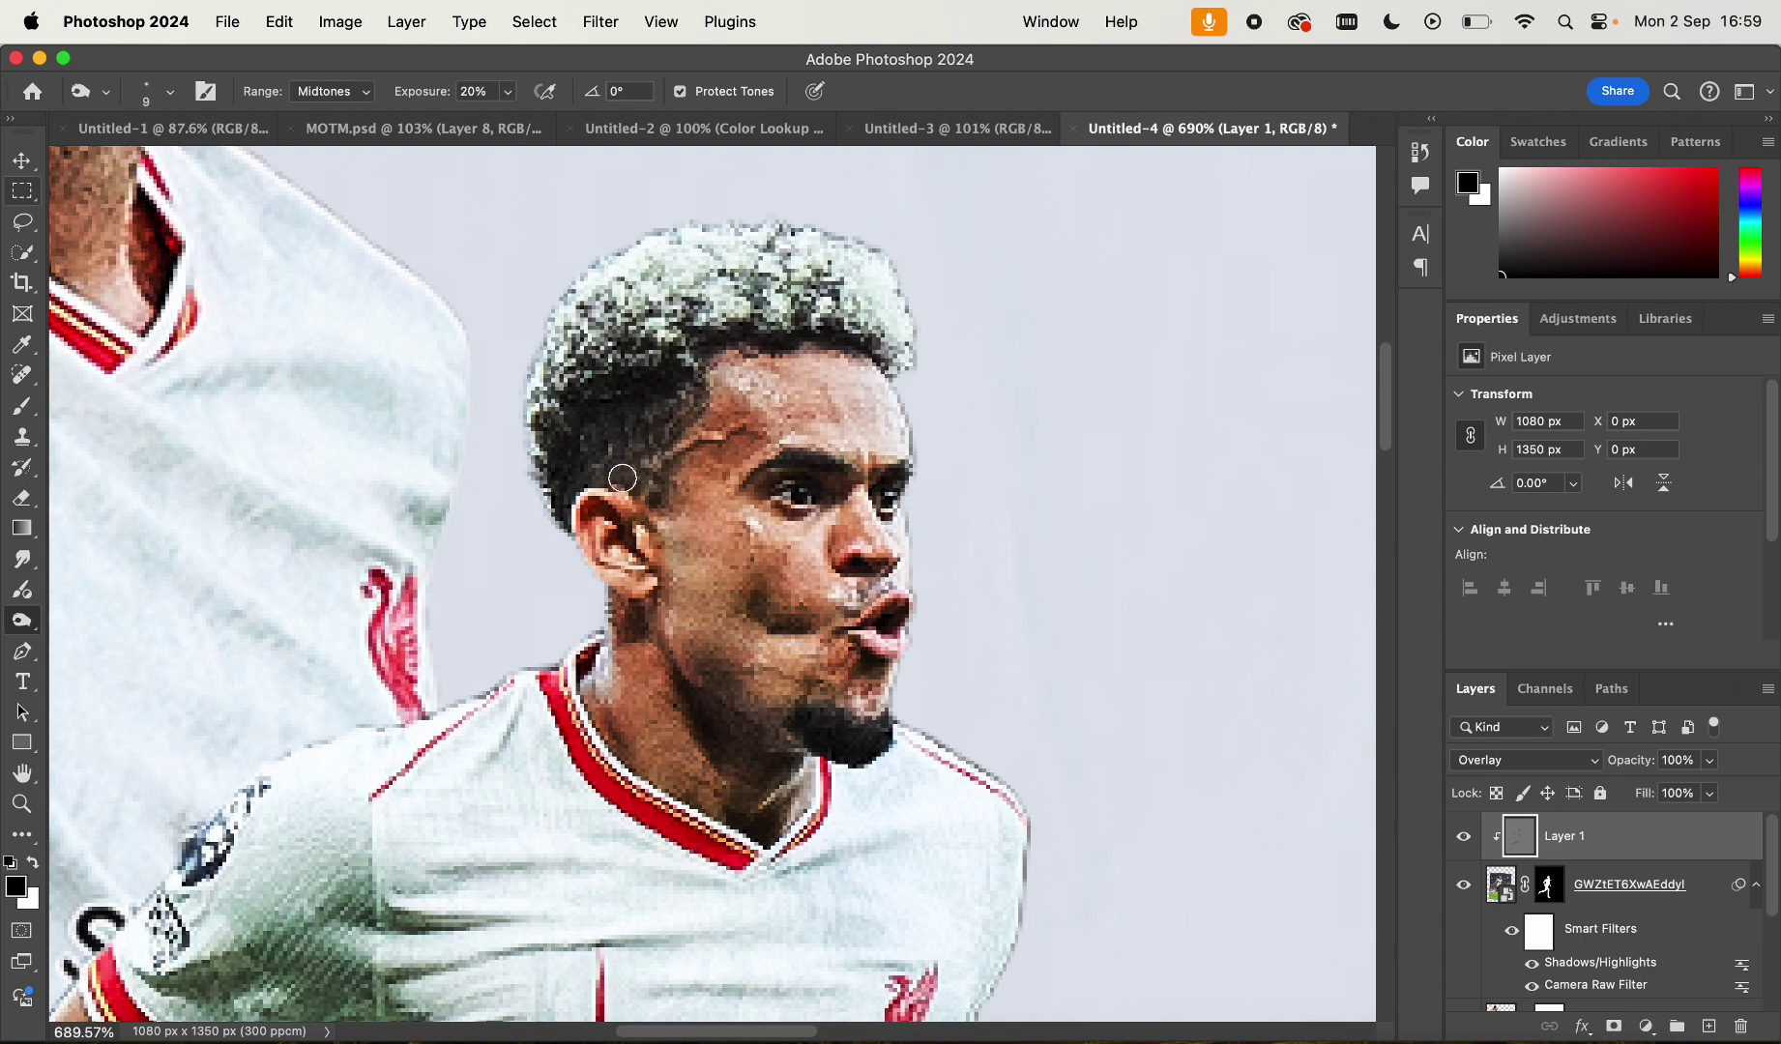
Compare the running player with and without the burn shading by repeatedly hiding and showing Layer 1
{"action": "scroll", "coordinate": [718, 376], "scroll_direction": "down", "scroll_amount": 15}
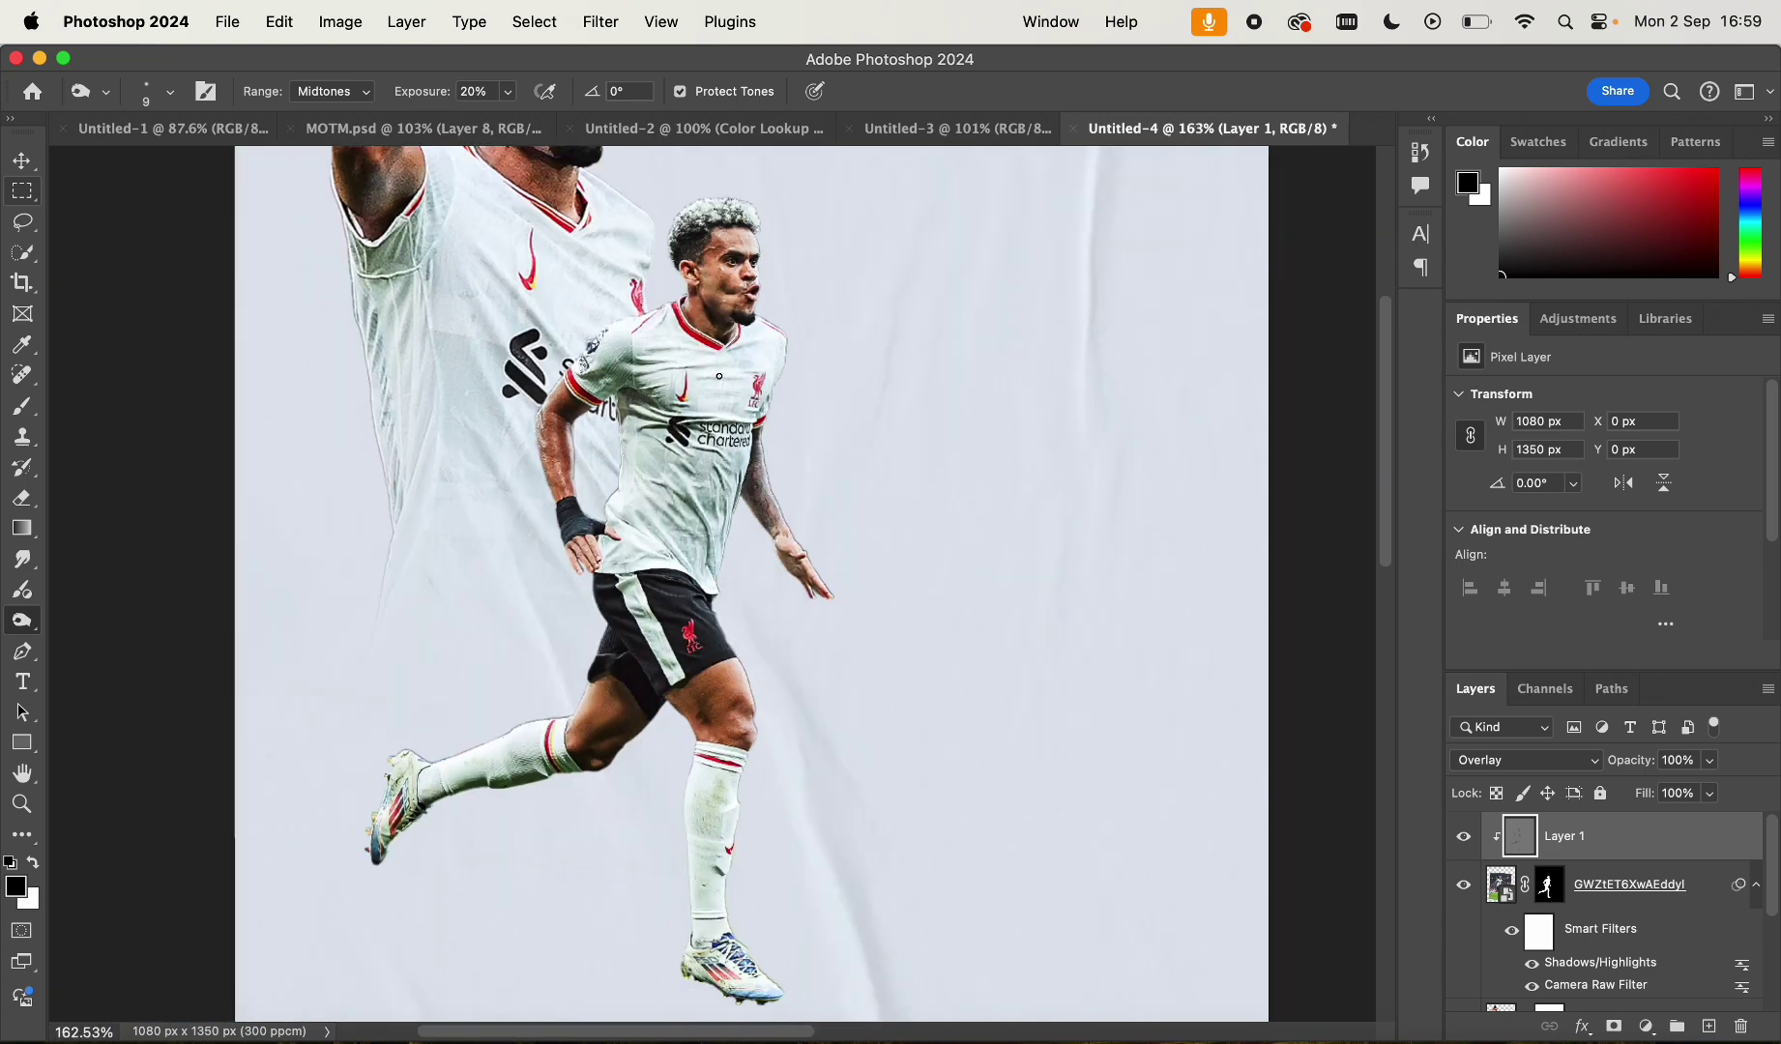
{"action": "scroll", "coordinate": [924, 437], "scroll_direction": "up", "scroll_amount": 10}
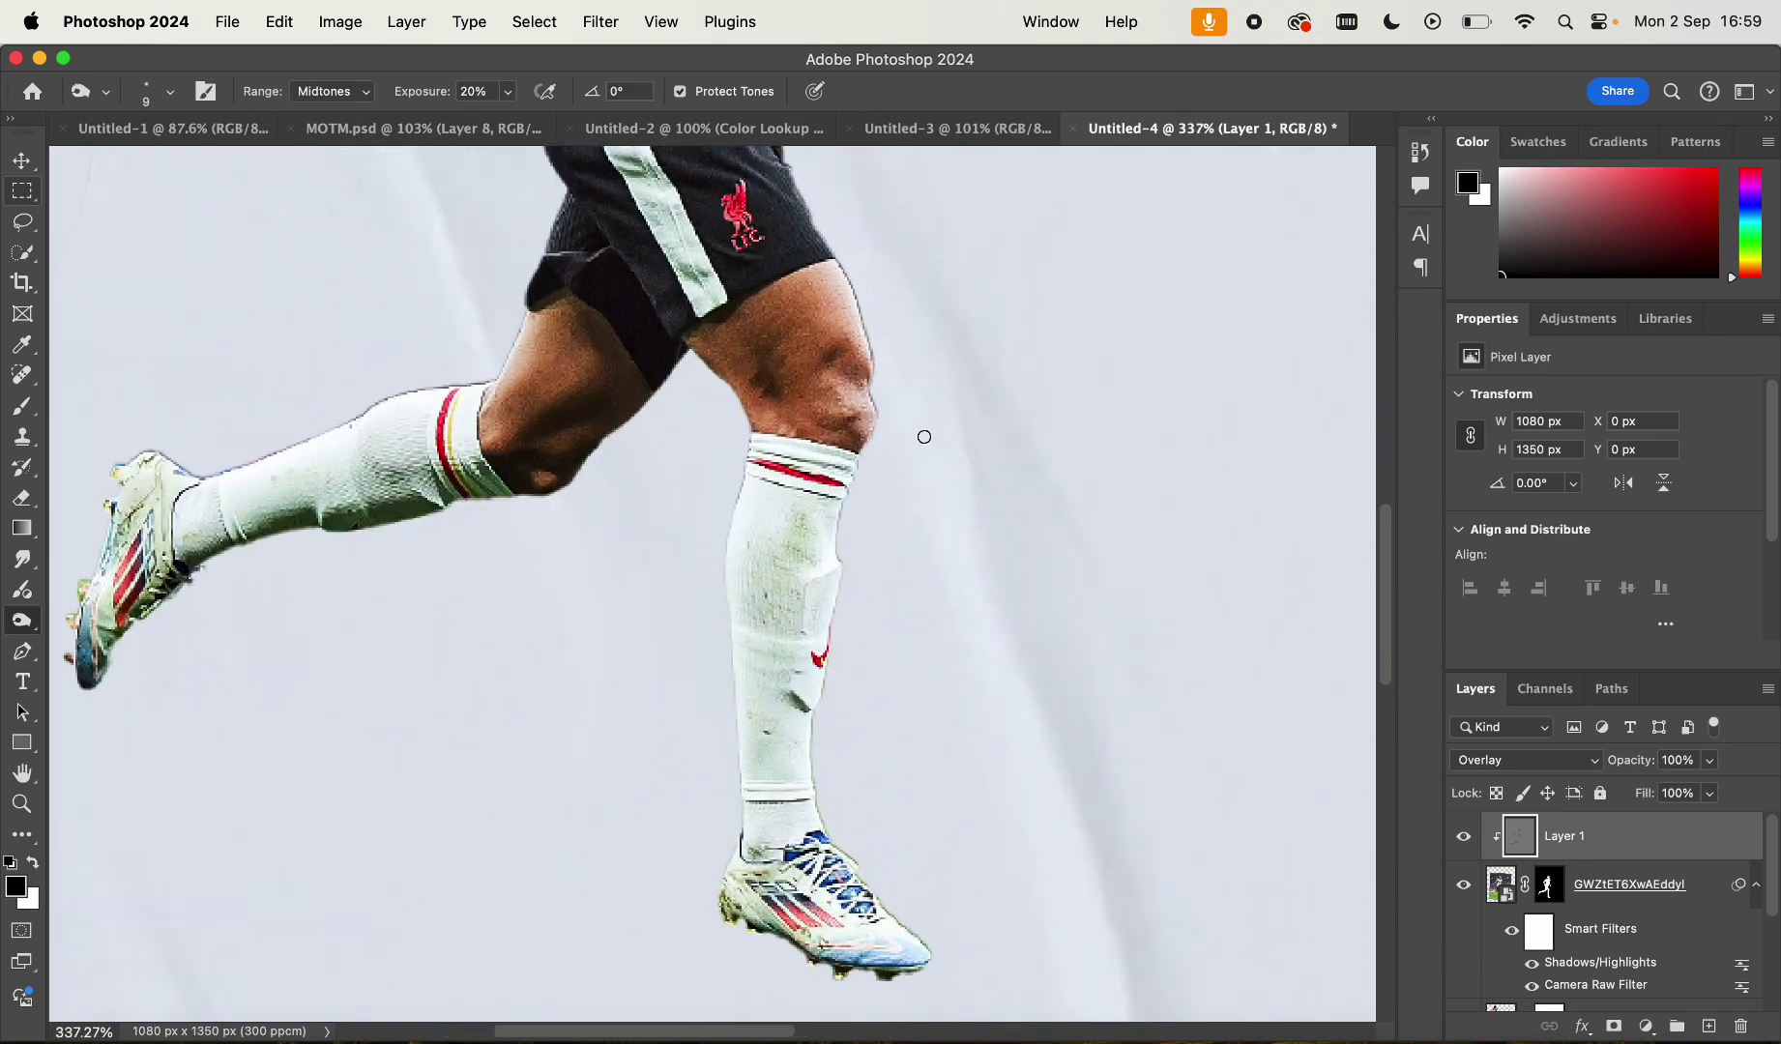
{"action": "key", "text": "bracketright"}
{"action": "key", "text": "bracketright"}
{"action": "scroll", "coordinate": [567, 365], "scroll_direction": "up", "scroll_amount": 5}
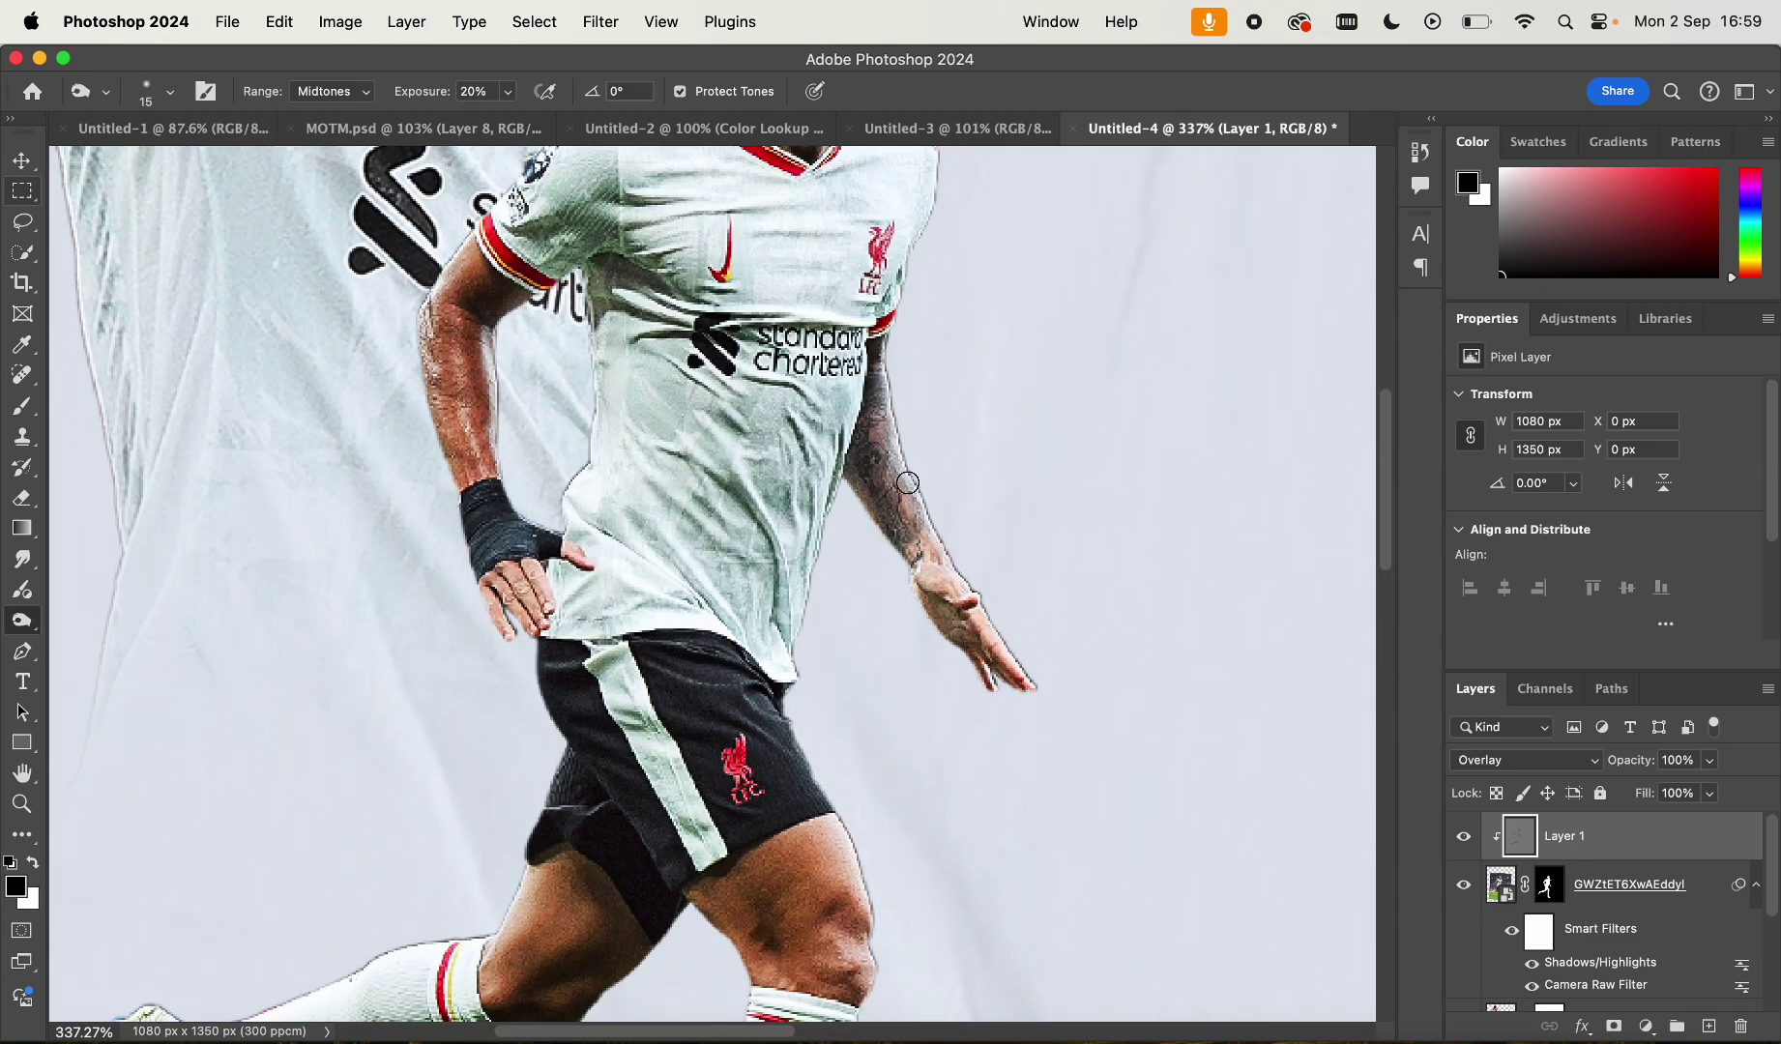
{"action": "scroll", "coordinate": [897, 559], "scroll_direction": "down", "scroll_amount": 5}
{"action": "scroll", "coordinate": [898, 561], "scroll_direction": "up", "scroll_amount": 4}
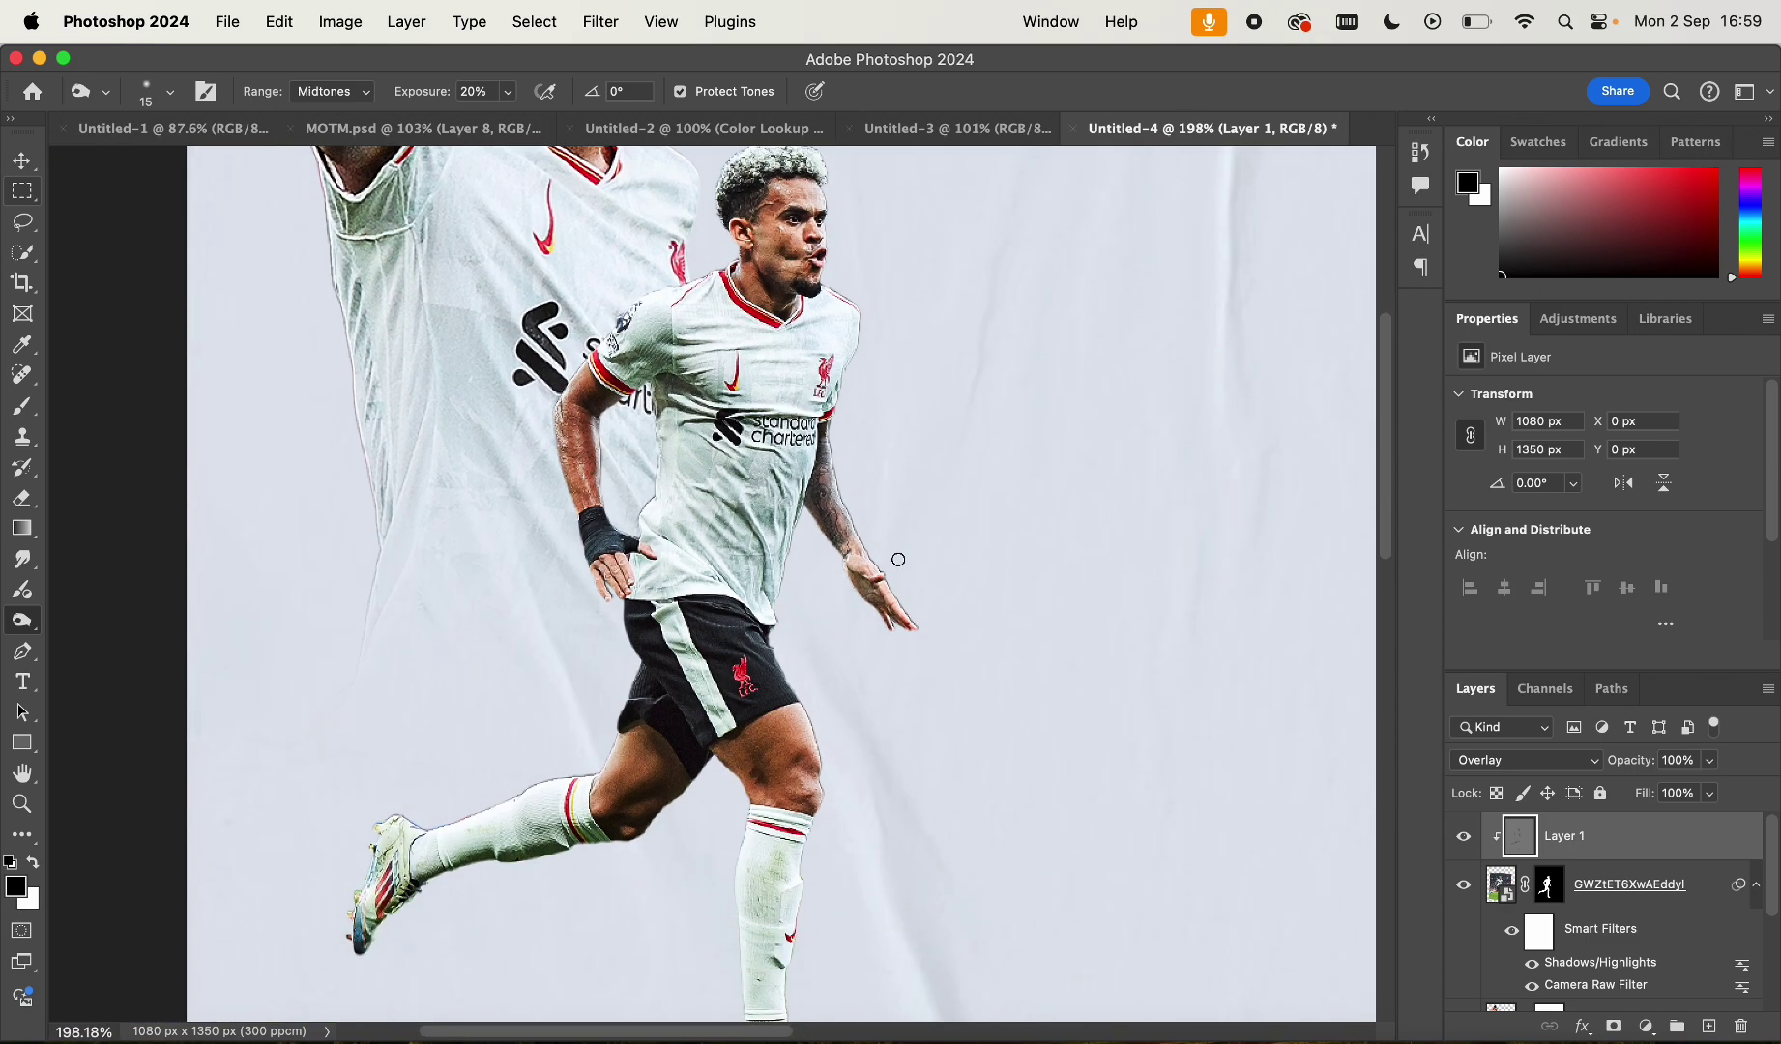
{"action": "scroll", "coordinate": [899, 604], "scroll_direction": "up", "scroll_amount": 2}
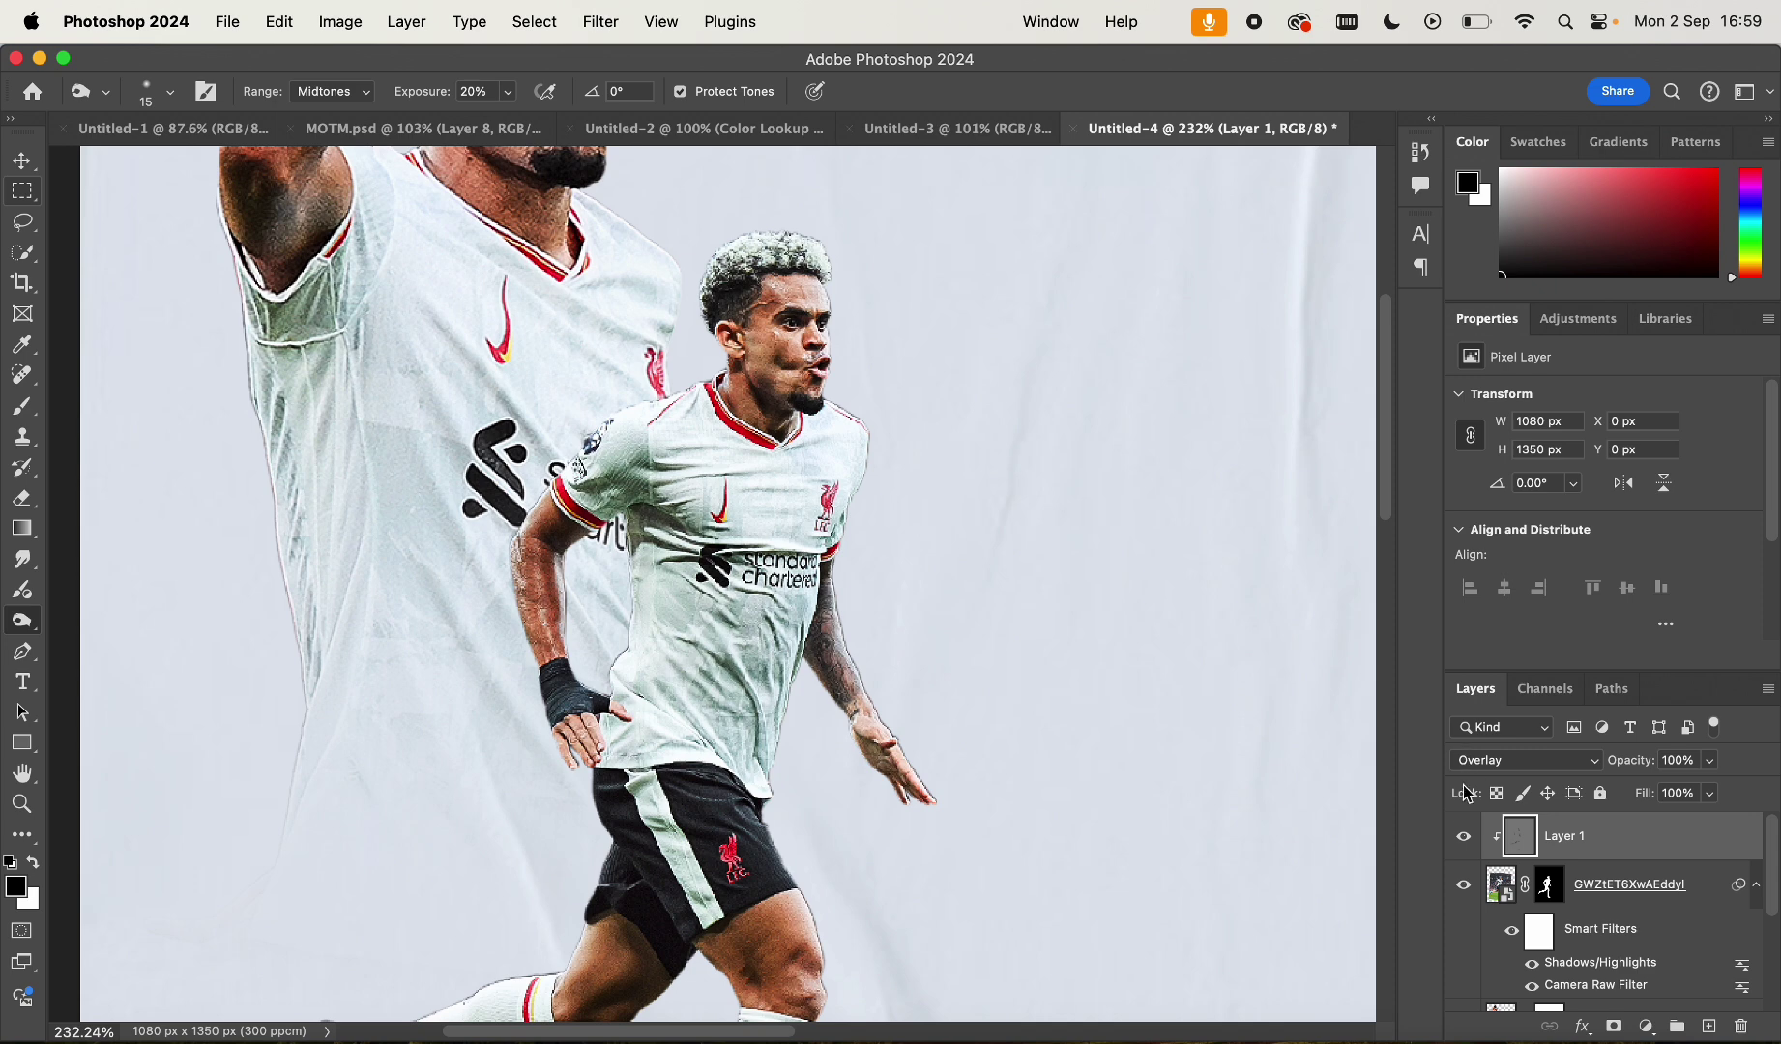
{"action": "left_click", "coordinate": [1464, 838]}
{"action": "left_click", "coordinate": [1464, 838]}
{"action": "left_click", "coordinate": [1464, 837]}
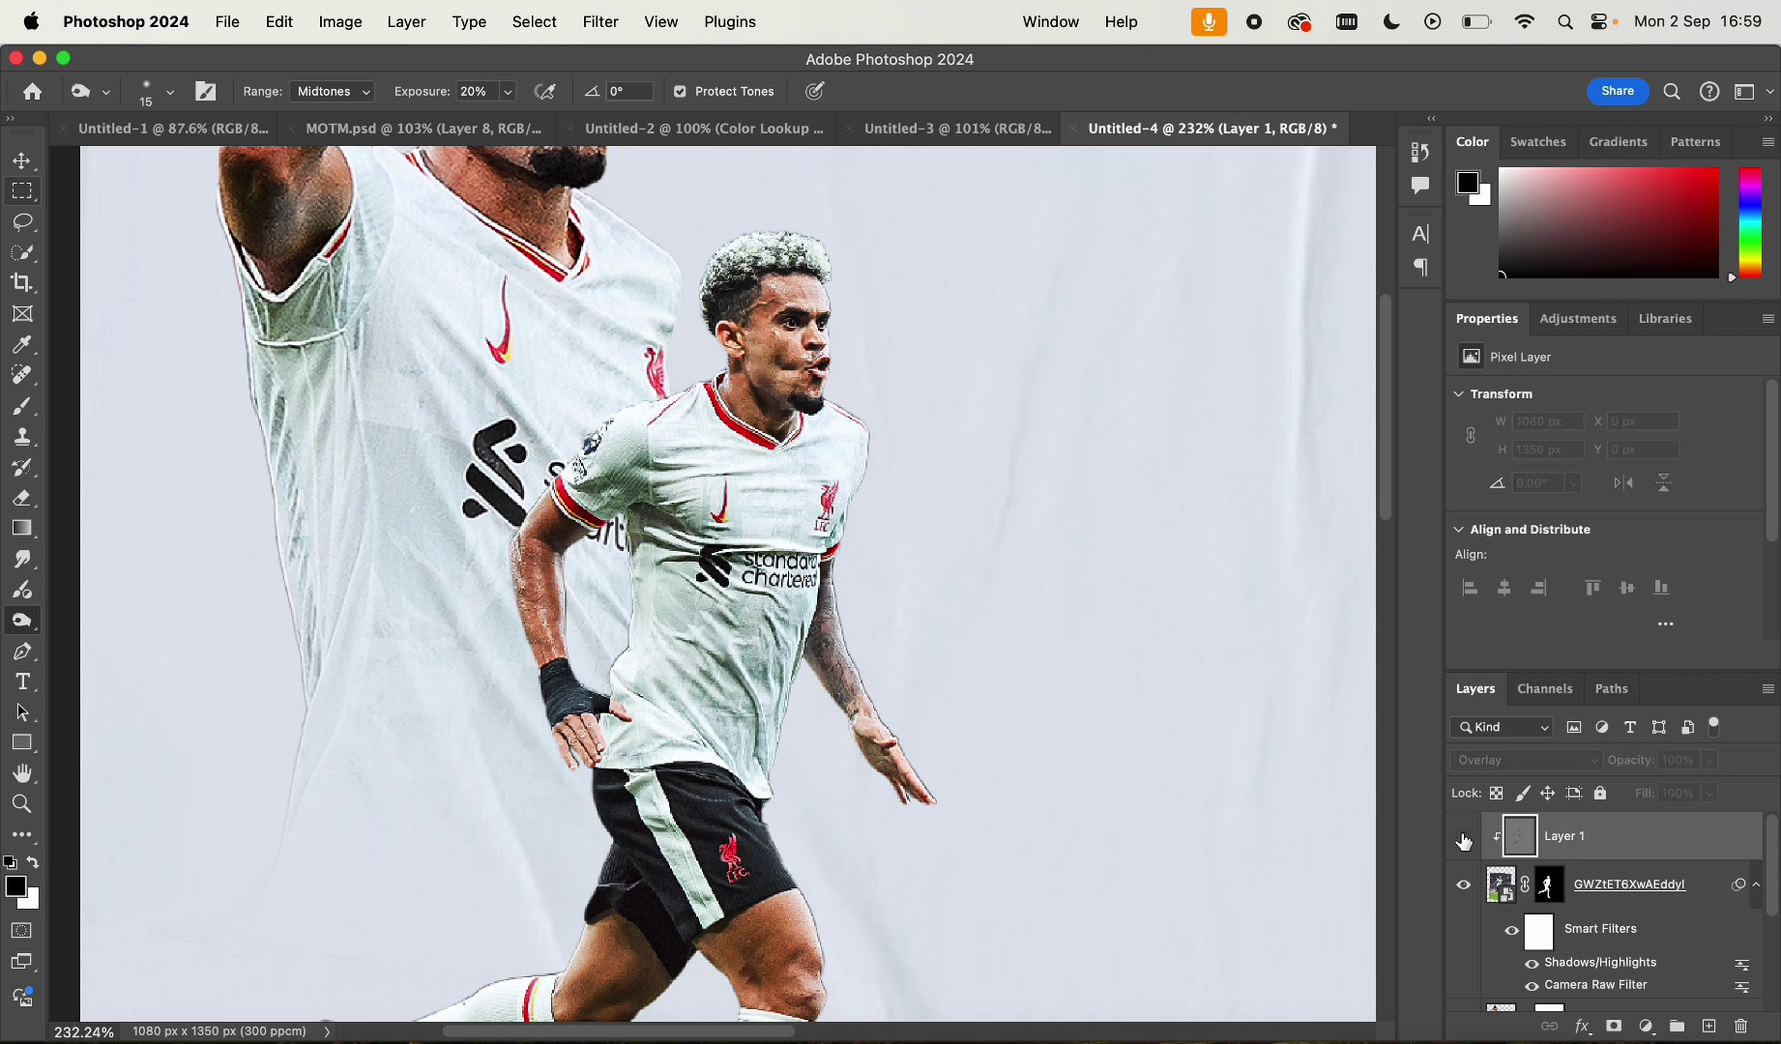
{"action": "left_click", "coordinate": [1464, 837]}
{"action": "left_click", "coordinate": [1464, 837]}
{"action": "left_click", "coordinate": [1464, 838]}
{"action": "left_click", "coordinate": [1464, 838]}
{"action": "left_click", "coordinate": [1464, 838]}
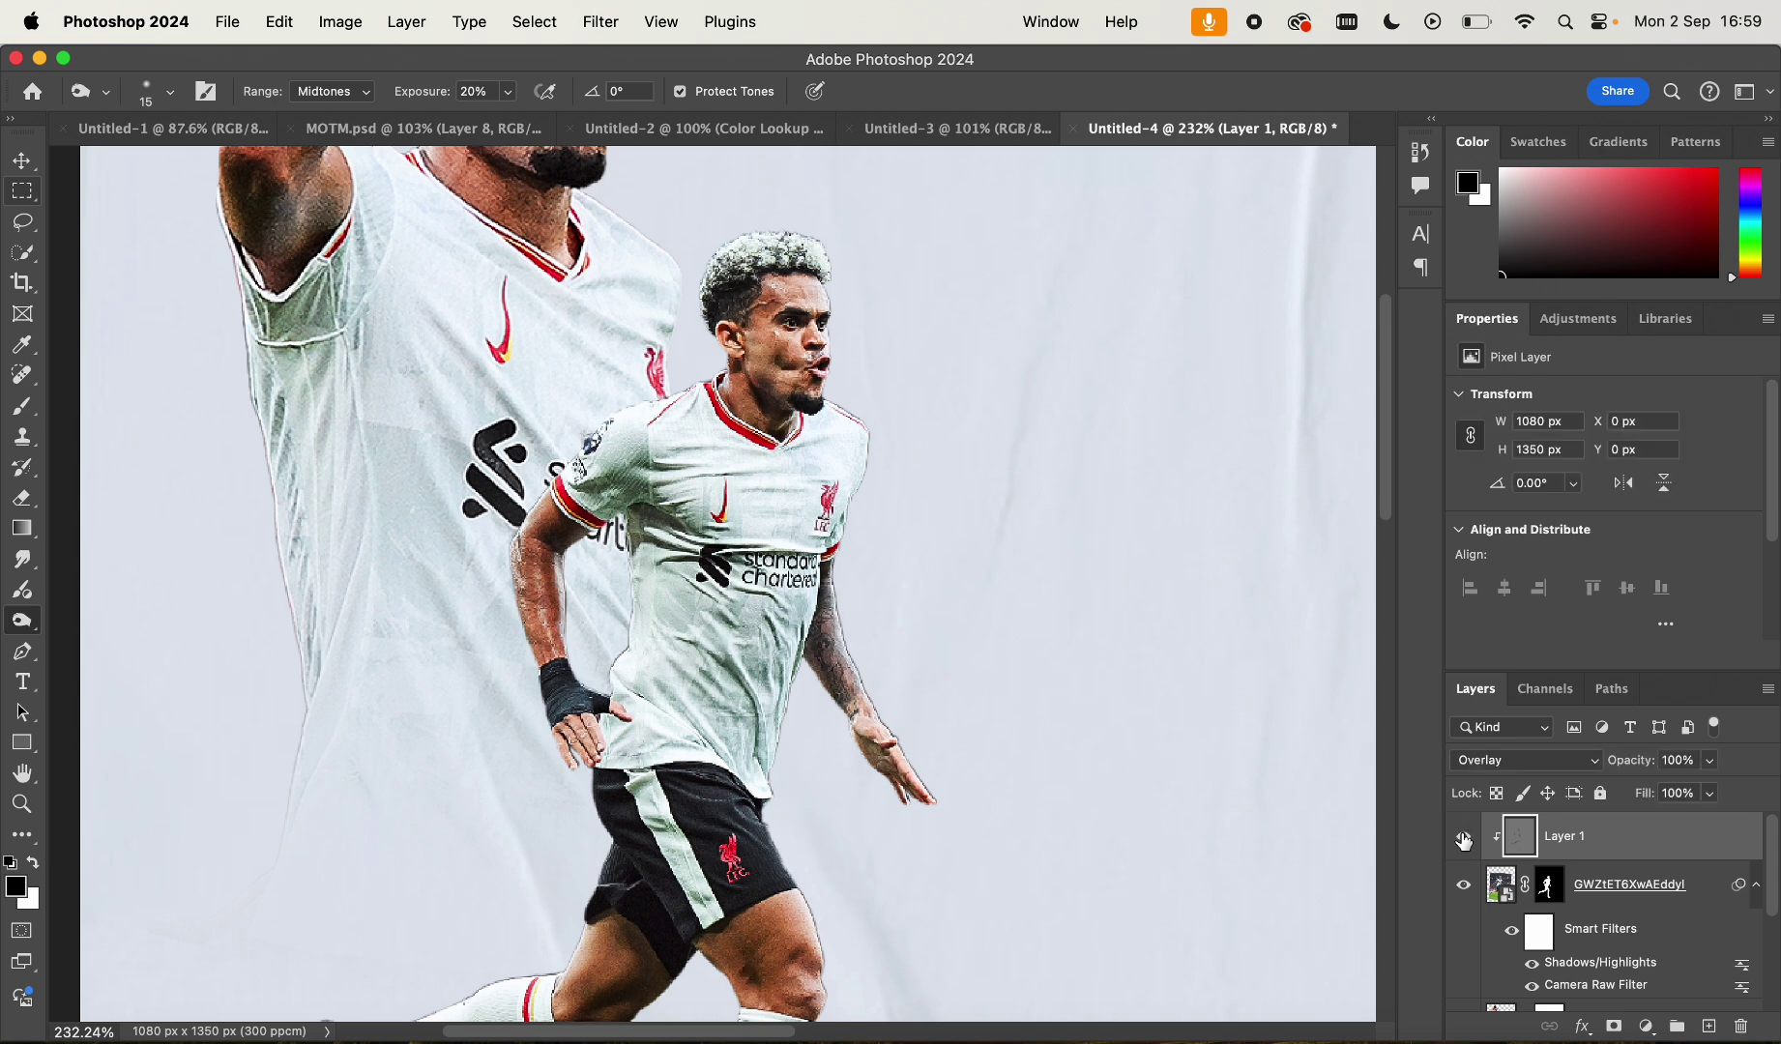
{"action": "left_click", "coordinate": [1464, 838]}
{"action": "left_click", "coordinate": [1464, 837]}
{"action": "left_click", "coordinate": [1464, 838]}
{"action": "left_click", "coordinate": [1464, 837]}
{"action": "left_click", "coordinate": [1464, 838]}
{"action": "left_click", "coordinate": [1464, 837]}
{"action": "left_click", "coordinate": [1464, 838]}
{"action": "left_click", "coordinate": [1464, 838]}
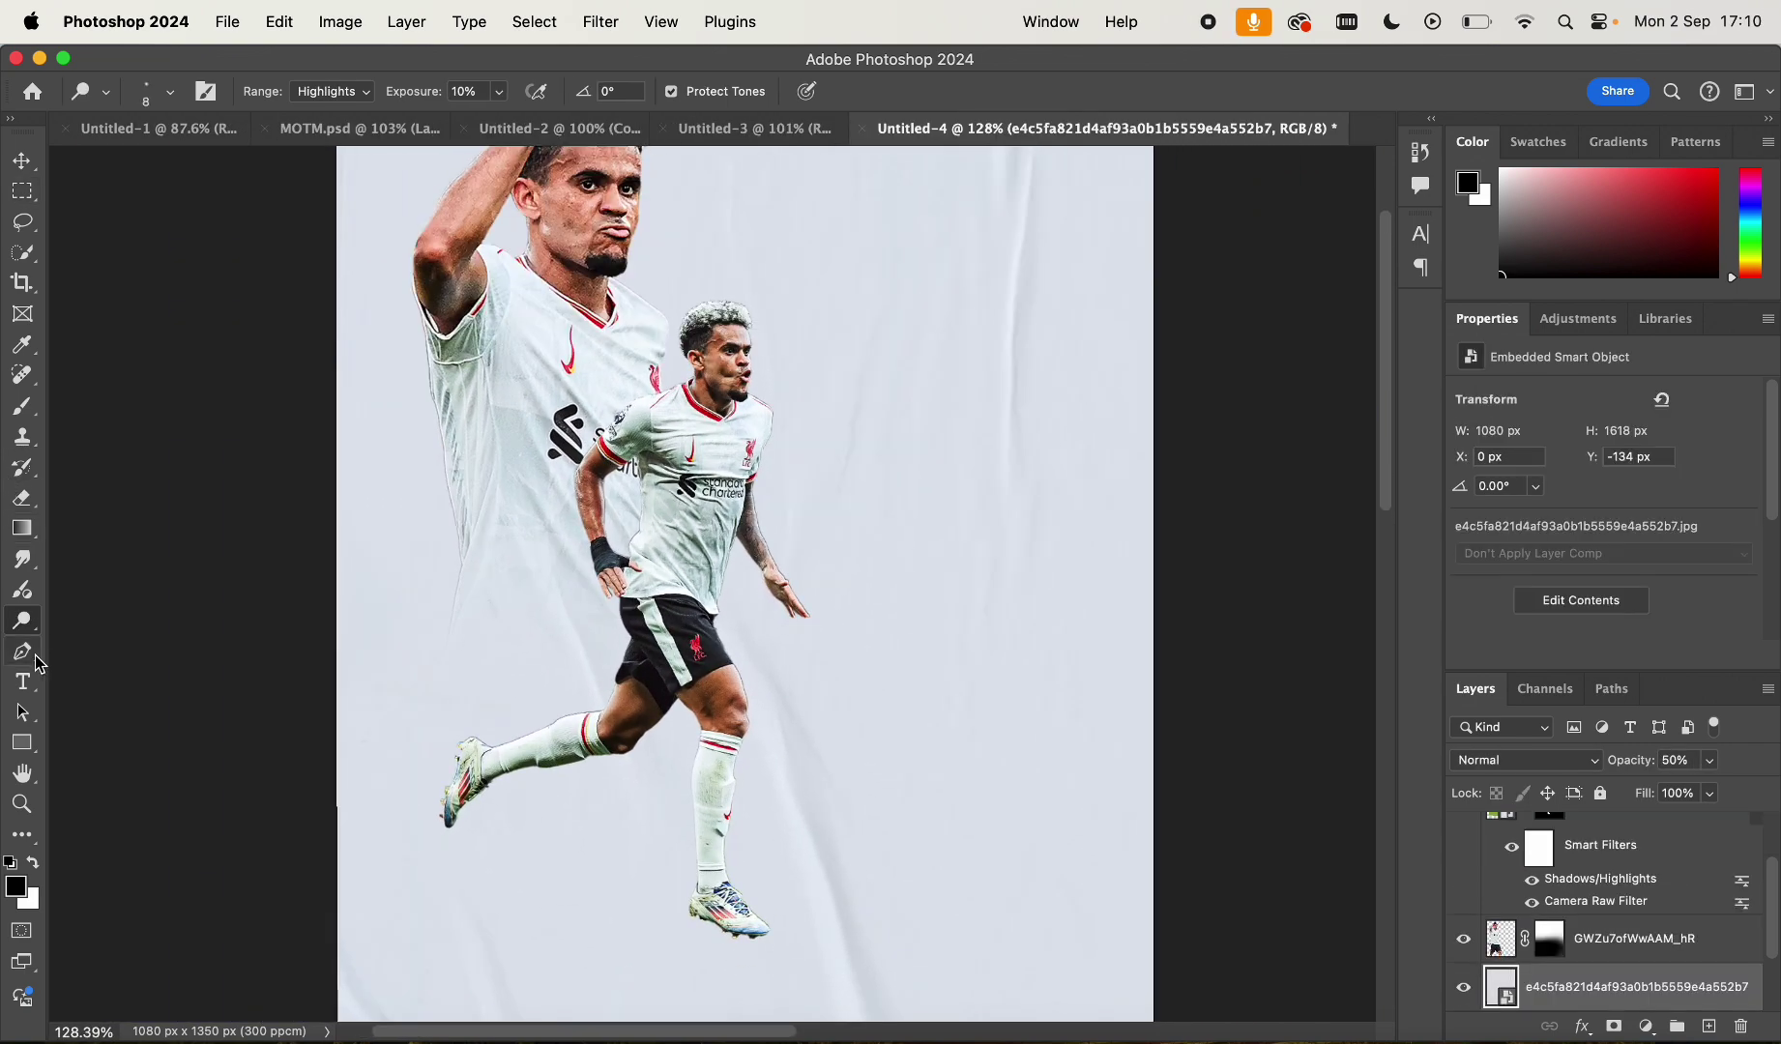
Choose the Dodge tool with Highlights range and 10% exposure, and size its brush to 10 px for the running player's face
{"action": "left_click", "coordinate": [23, 624]}
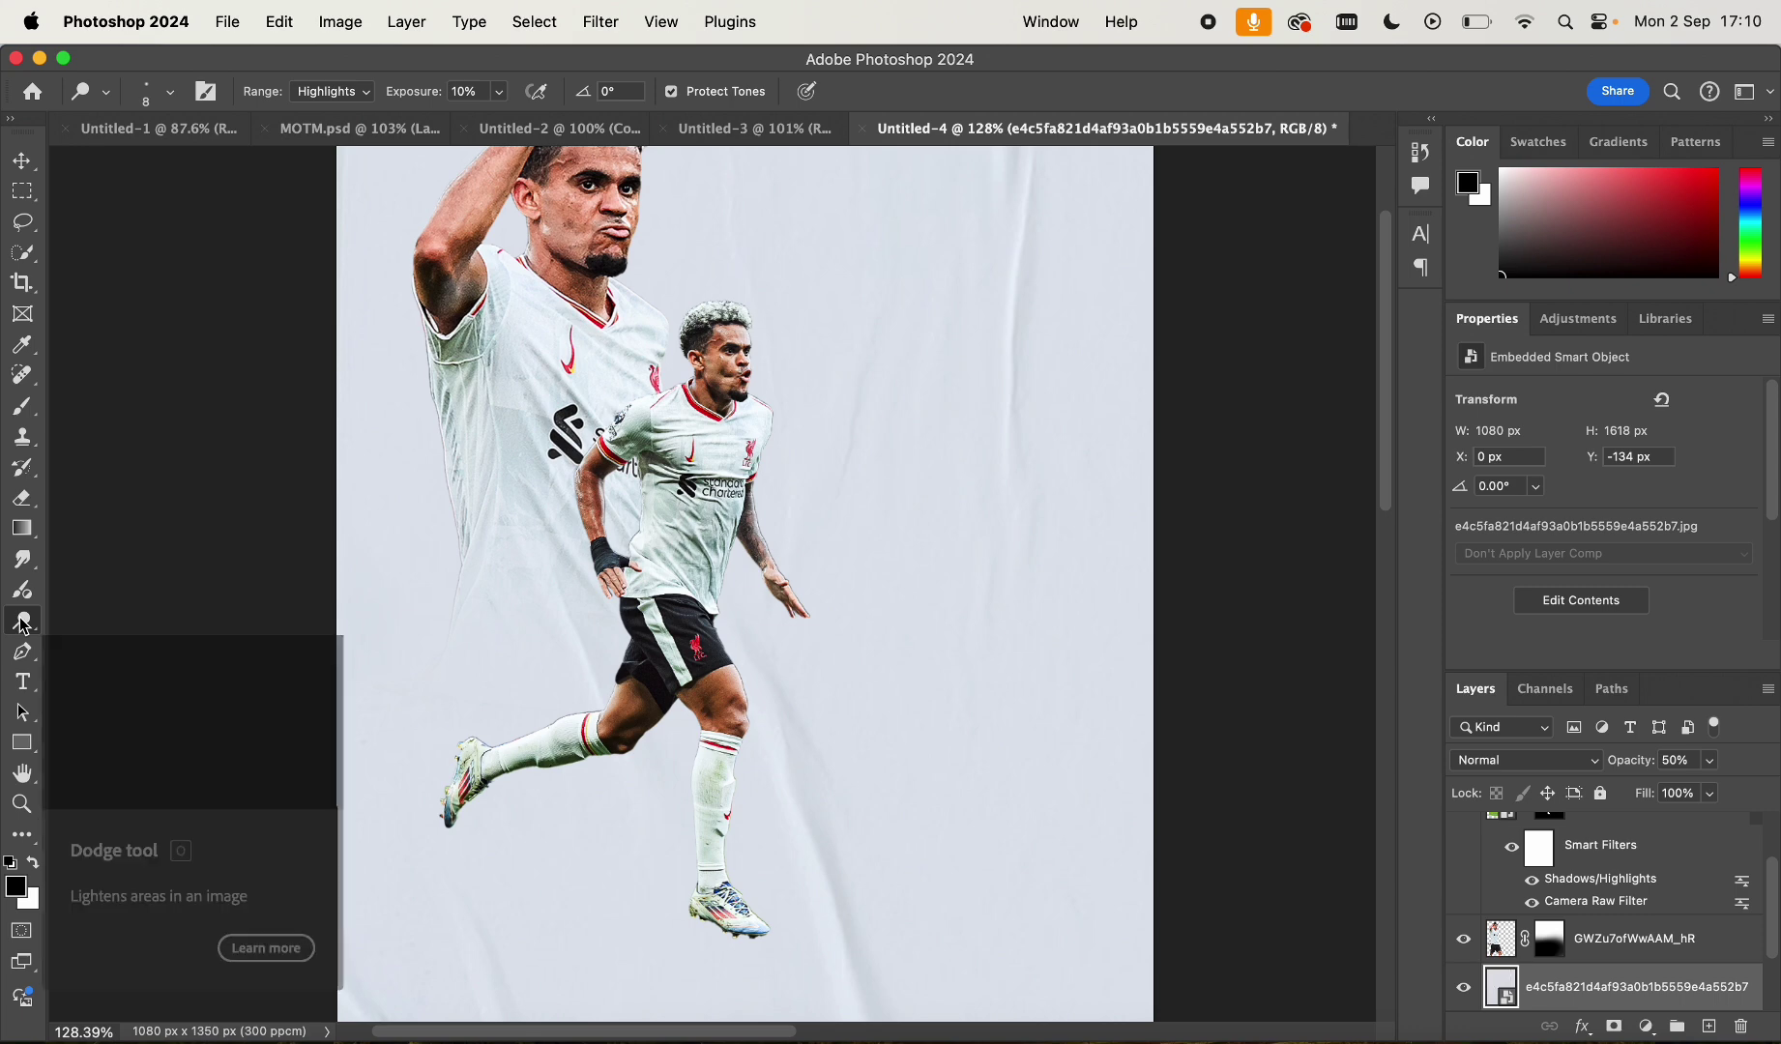
{"action": "left_click", "coordinate": [8, 617]}
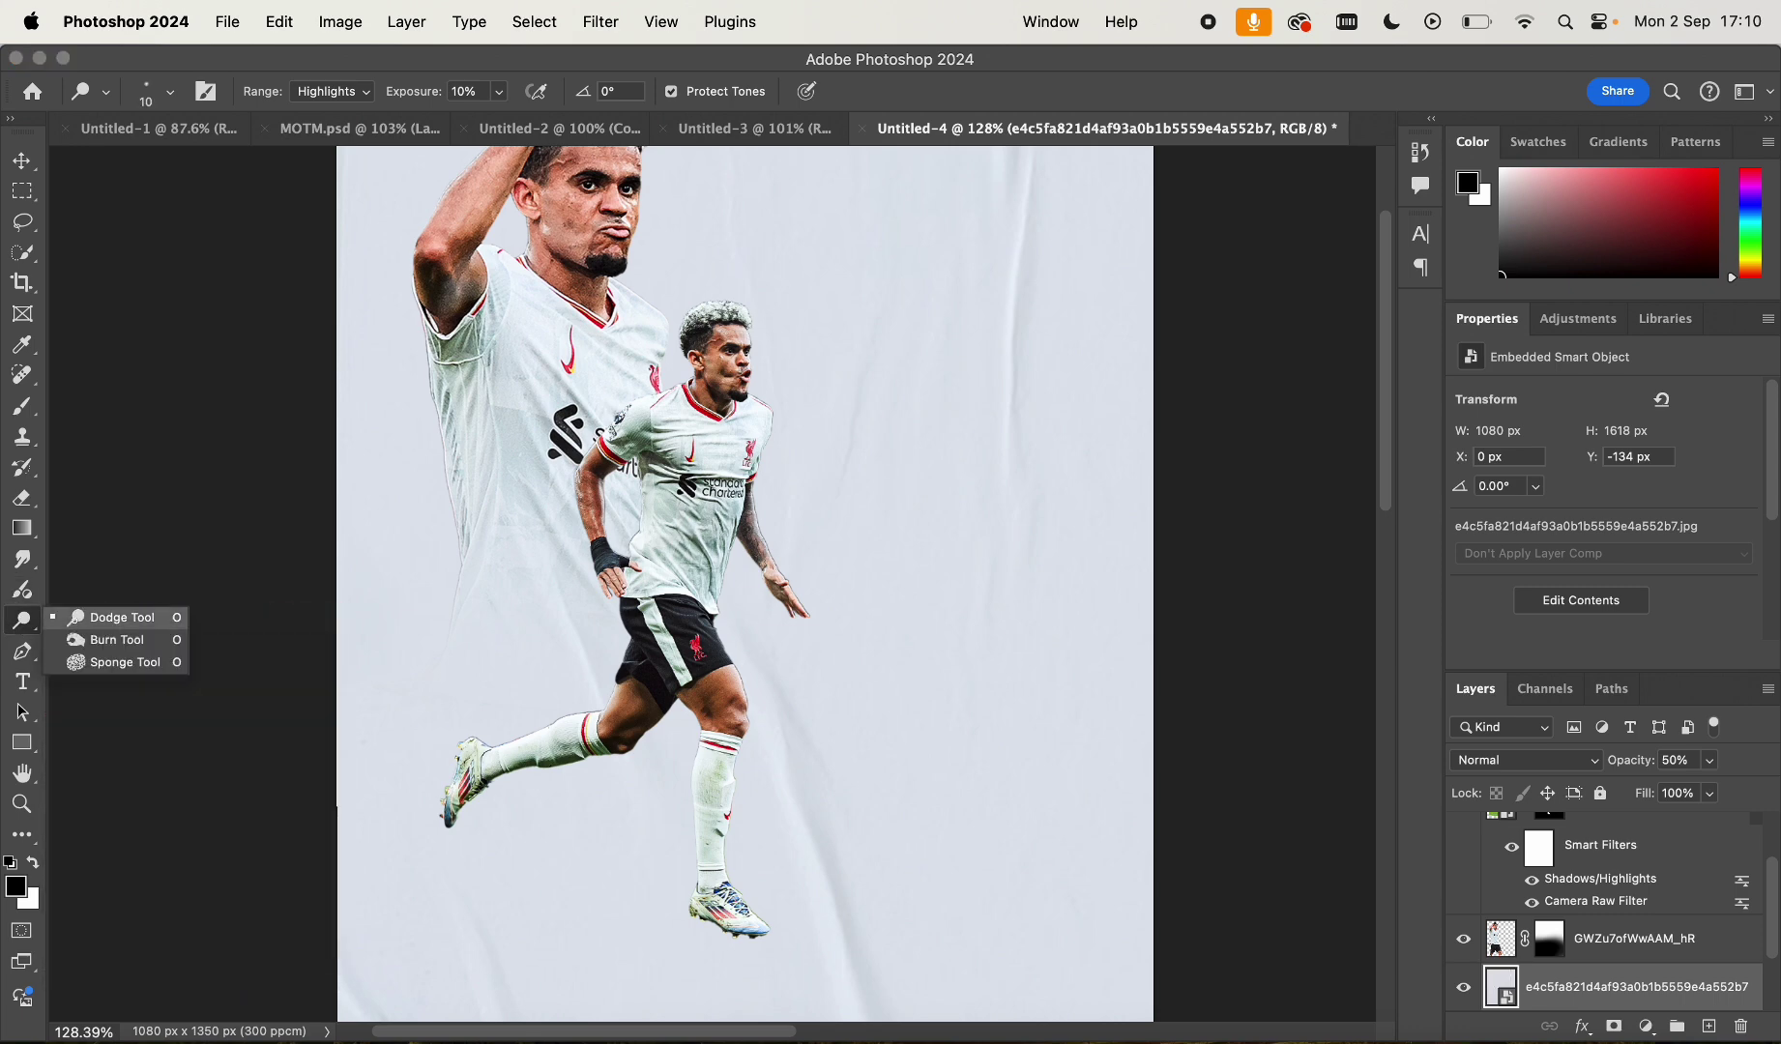
{"action": "left_click", "coordinate": [6, 615]}
{"action": "scroll", "coordinate": [171, 561], "scroll_direction": "up", "scroll_amount": 5}
{"action": "key", "text": "]"}
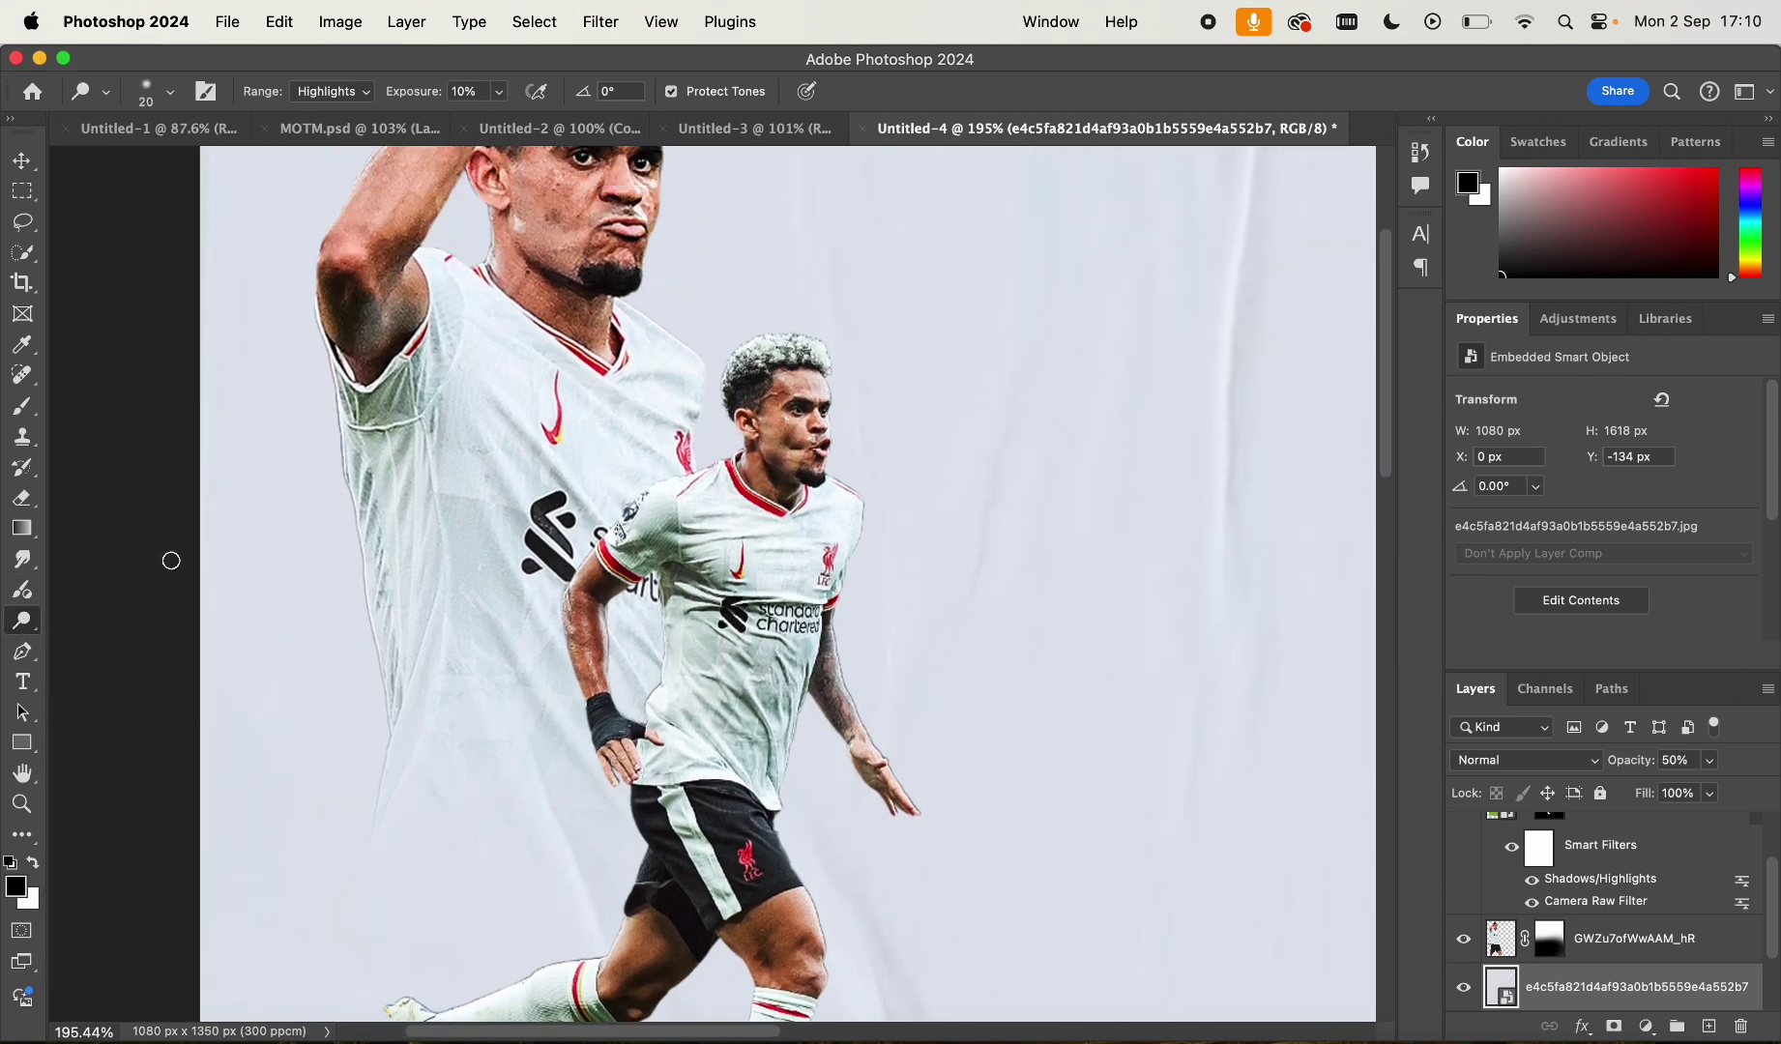
{"action": "scroll", "coordinate": [292, 538], "scroll_direction": "up", "scroll_amount": 10}
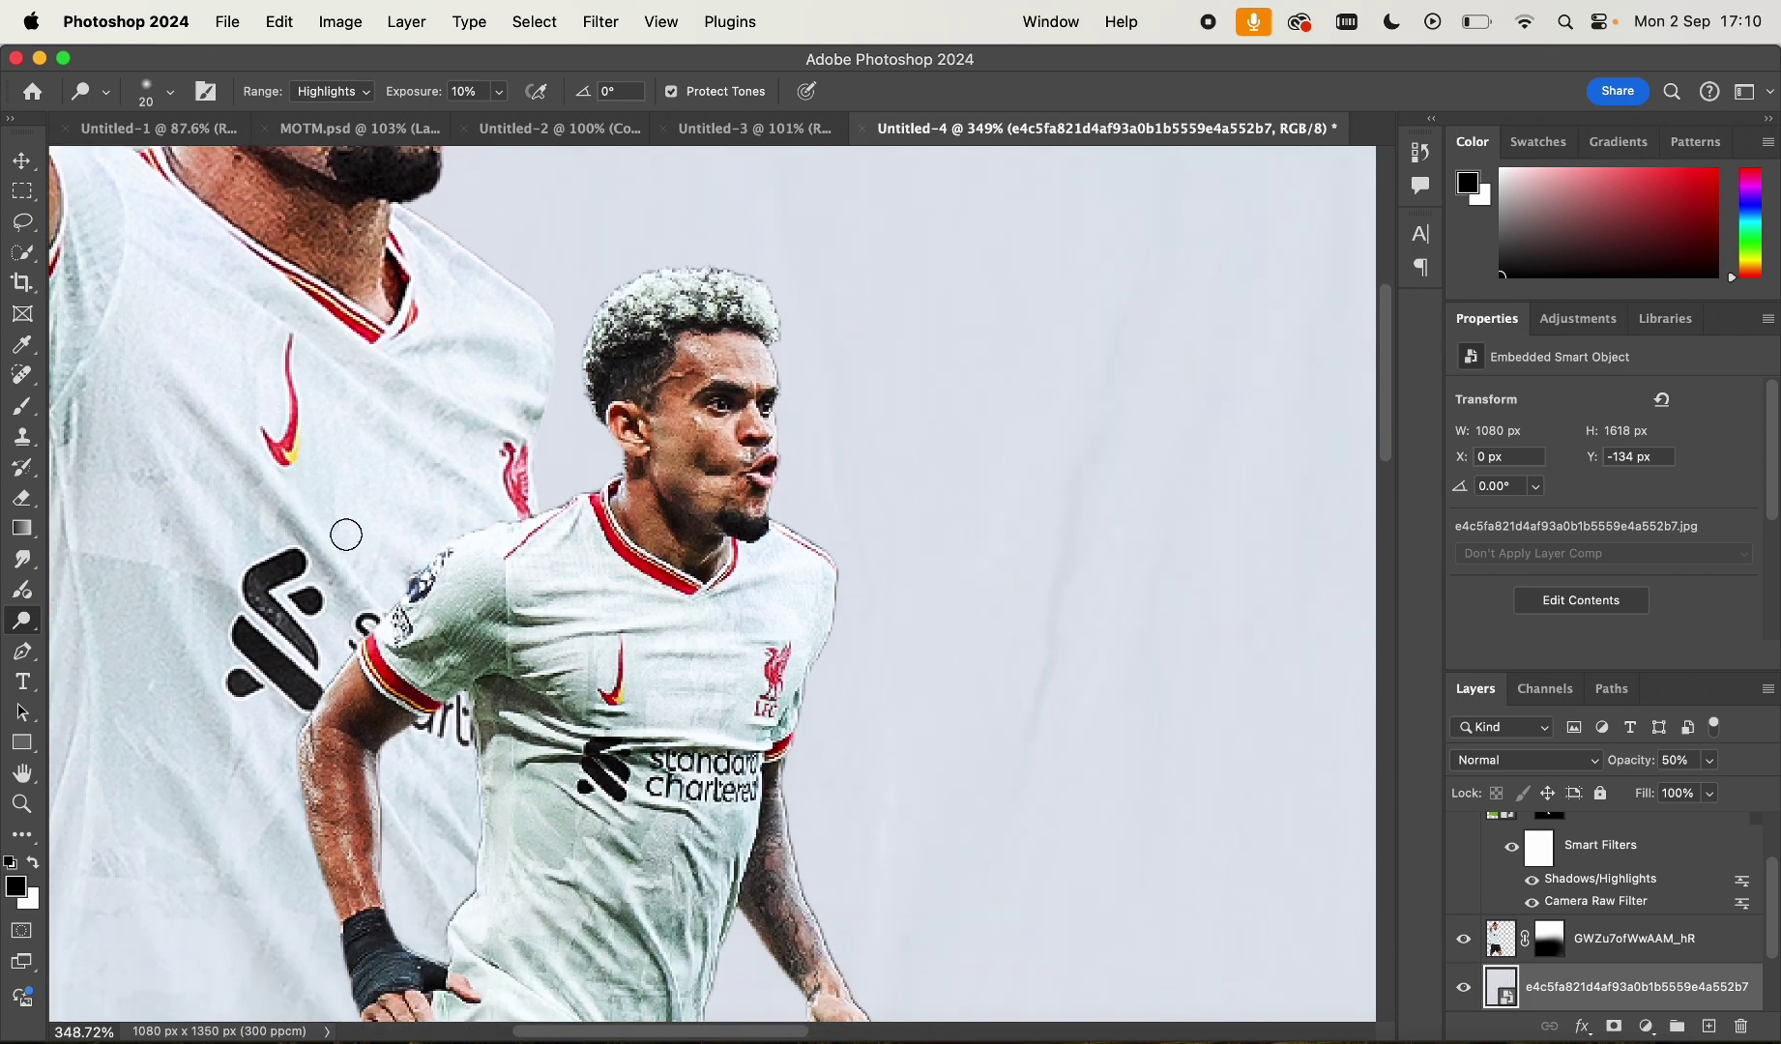
{"action": "key", "text": "["}
{"action": "key", "text": "["}
{"action": "key", "text": "["}
{"action": "scroll", "coordinate": [509, 538], "scroll_direction": "down", "scroll_amount": 3}
{"action": "scroll", "coordinate": [572, 487], "scroll_direction": "up", "scroll_amount": 5}
{"action": "key", "text": "["}
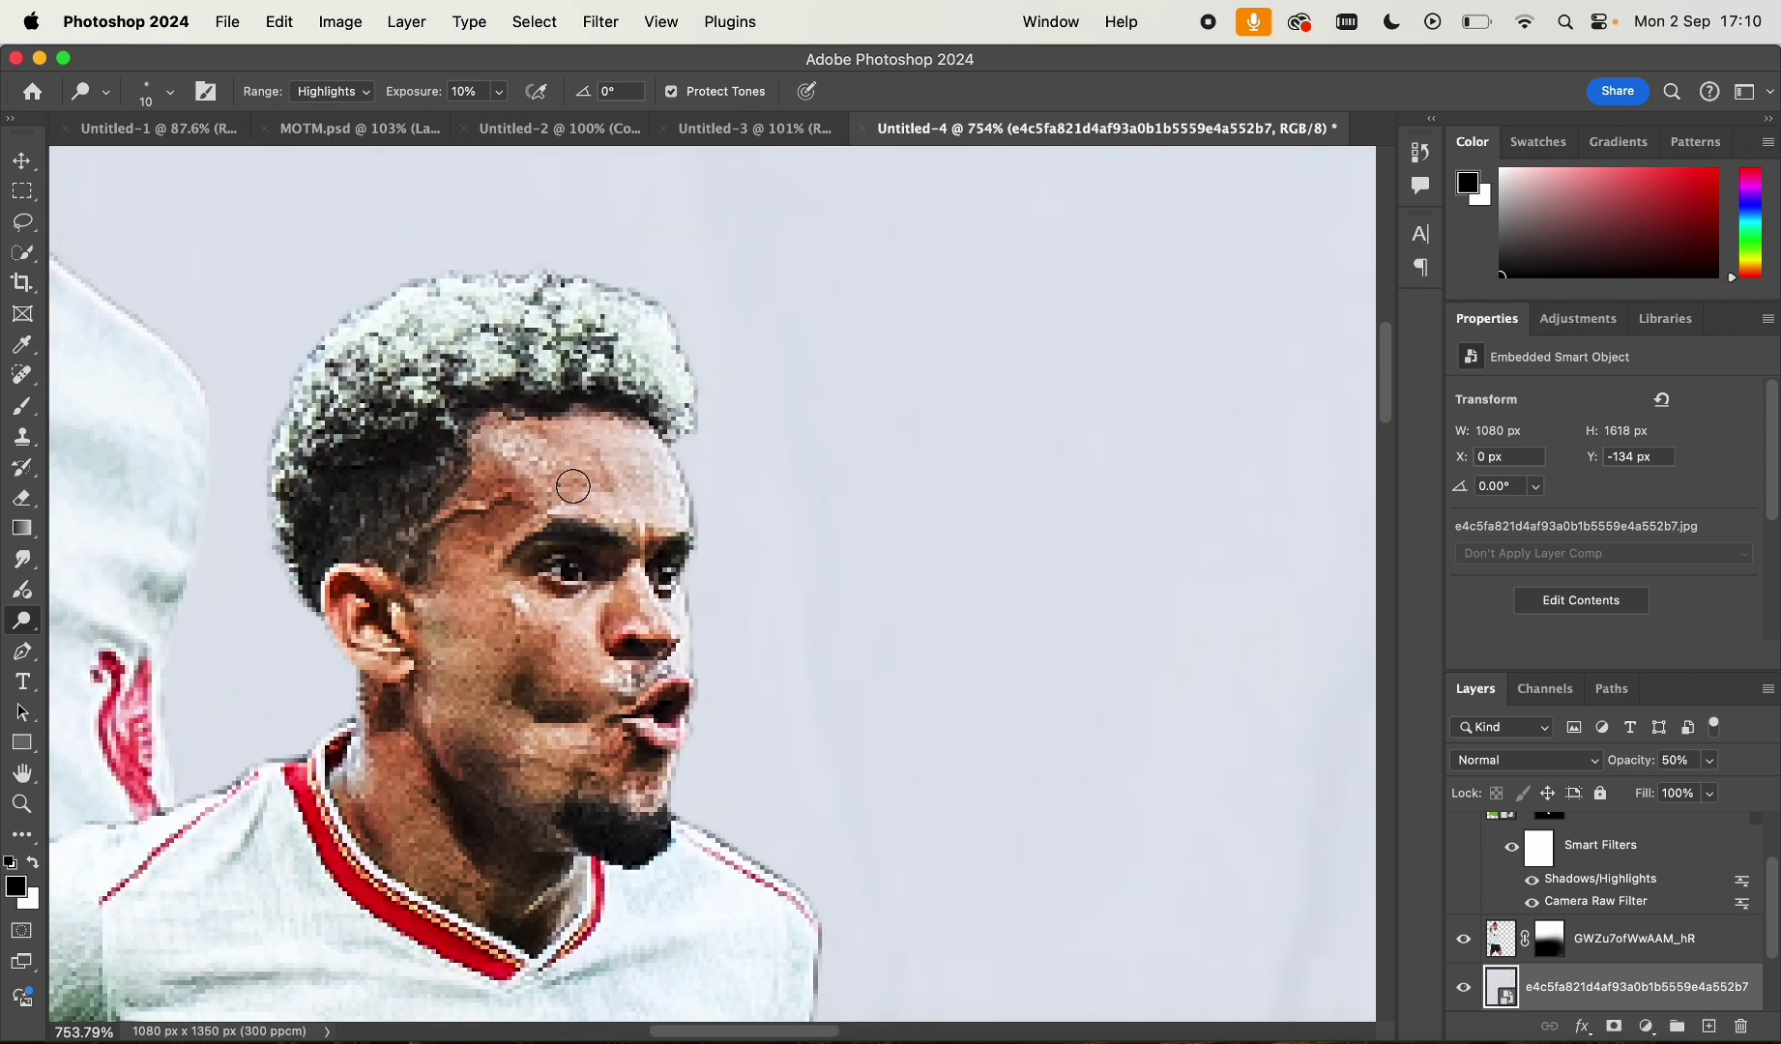
Decline rasterizing the background texture smart object and make the clipped gray Layer 1 active for dodging
{"action": "left_click", "coordinate": [685, 454]}
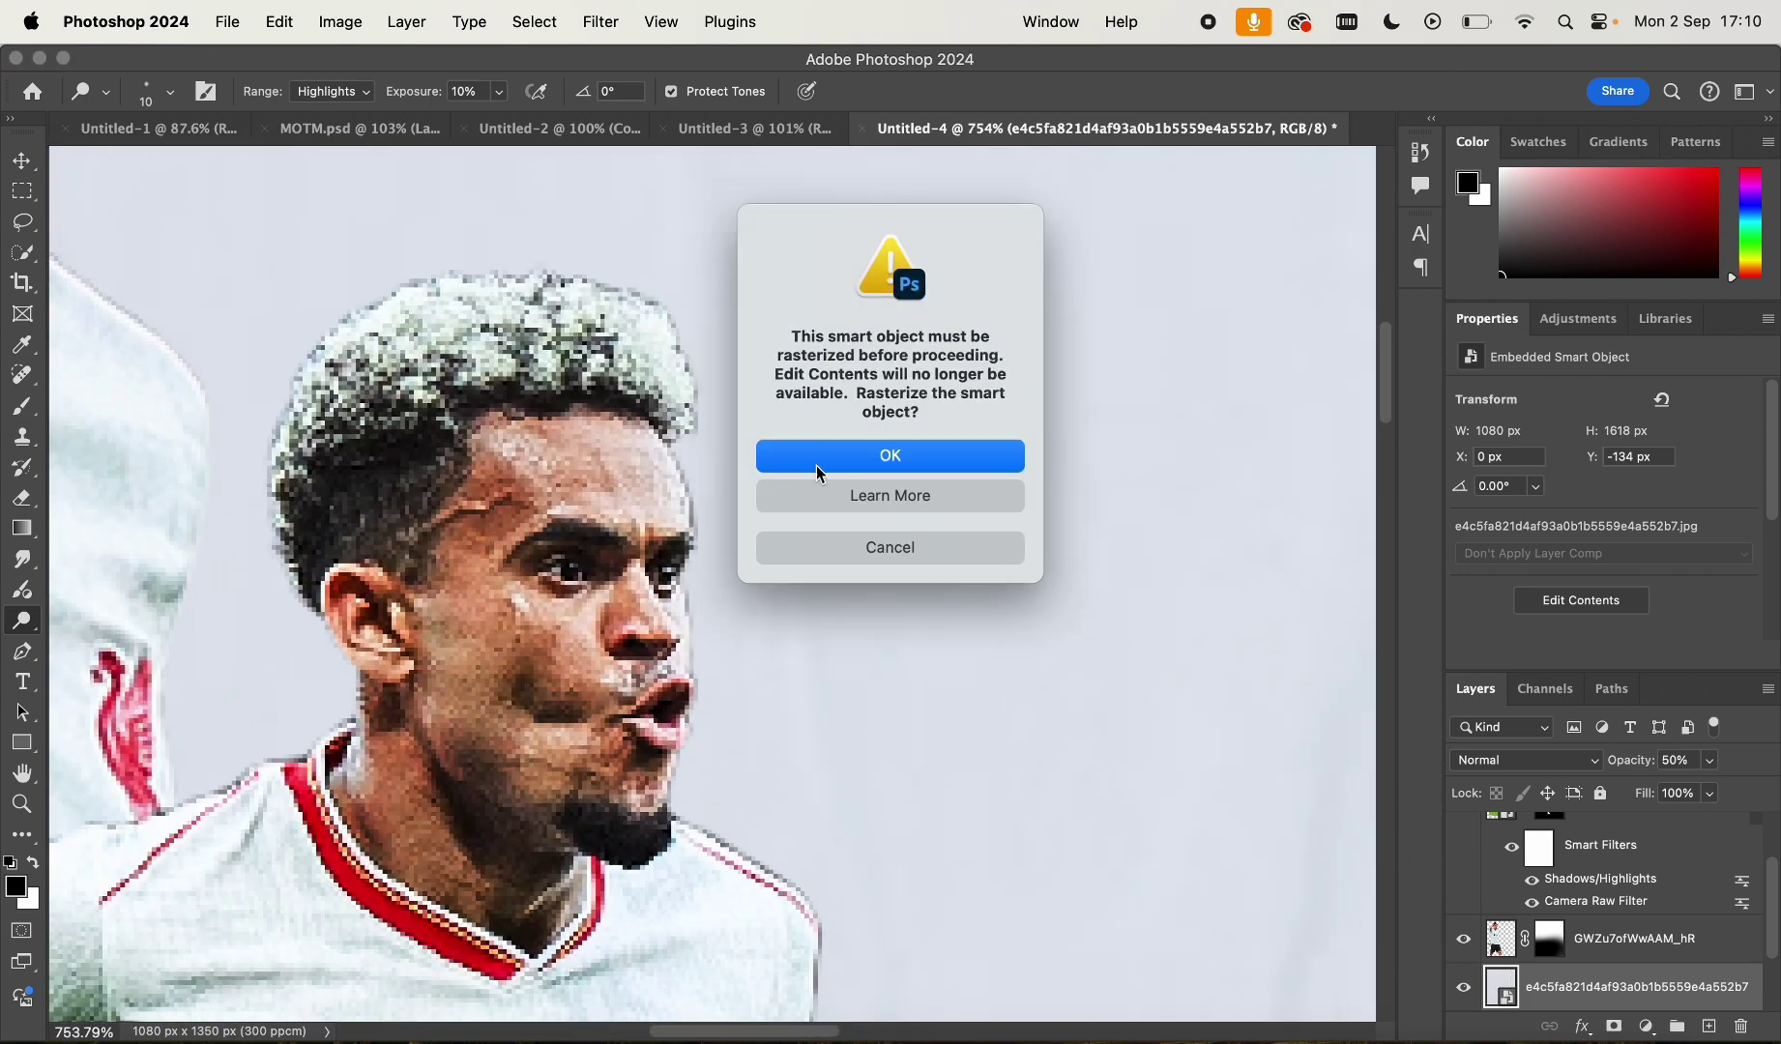
{"action": "key", "text": "Escape"}
{"action": "scroll", "coordinate": [1576, 948], "scroll_direction": "up", "scroll_amount": 2}
{"action": "left_click", "coordinate": [1533, 844]}
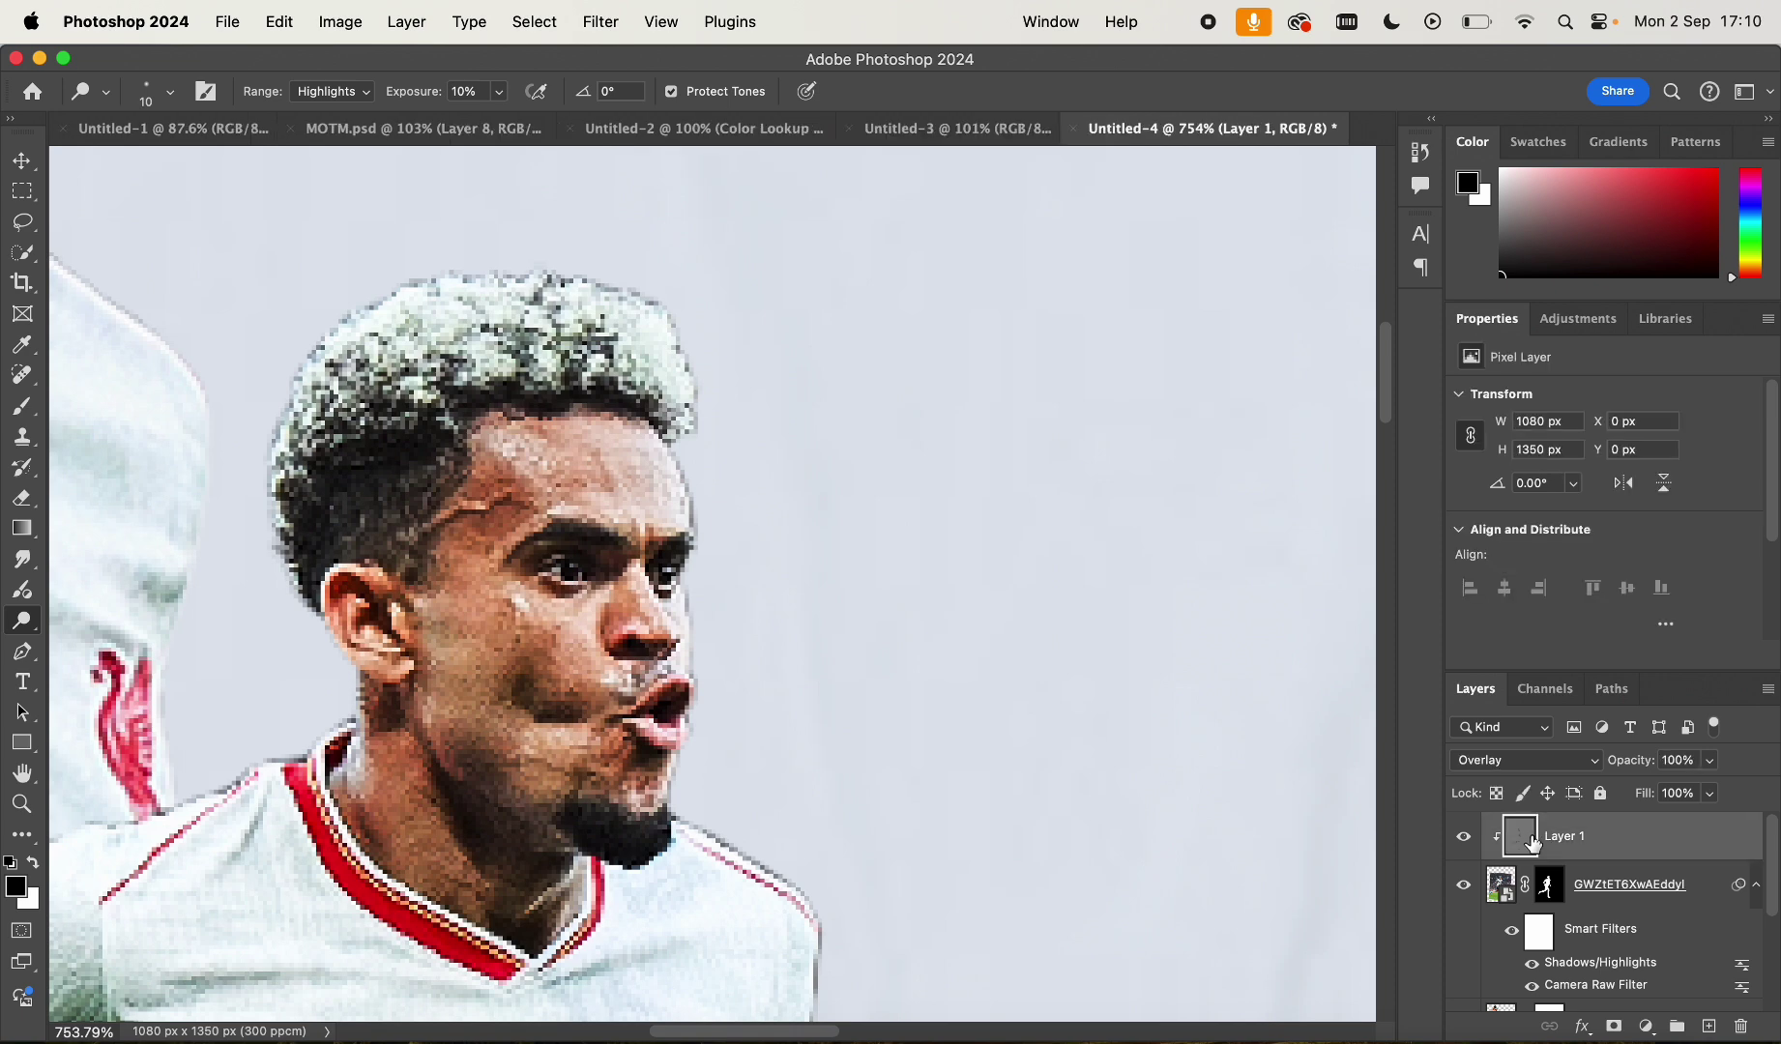
Dodge the highlights on the running player's nose and around his eyes with a 6 px brush
{"action": "scroll", "coordinate": [653, 481], "scroll_direction": "up", "scroll_amount": 2}
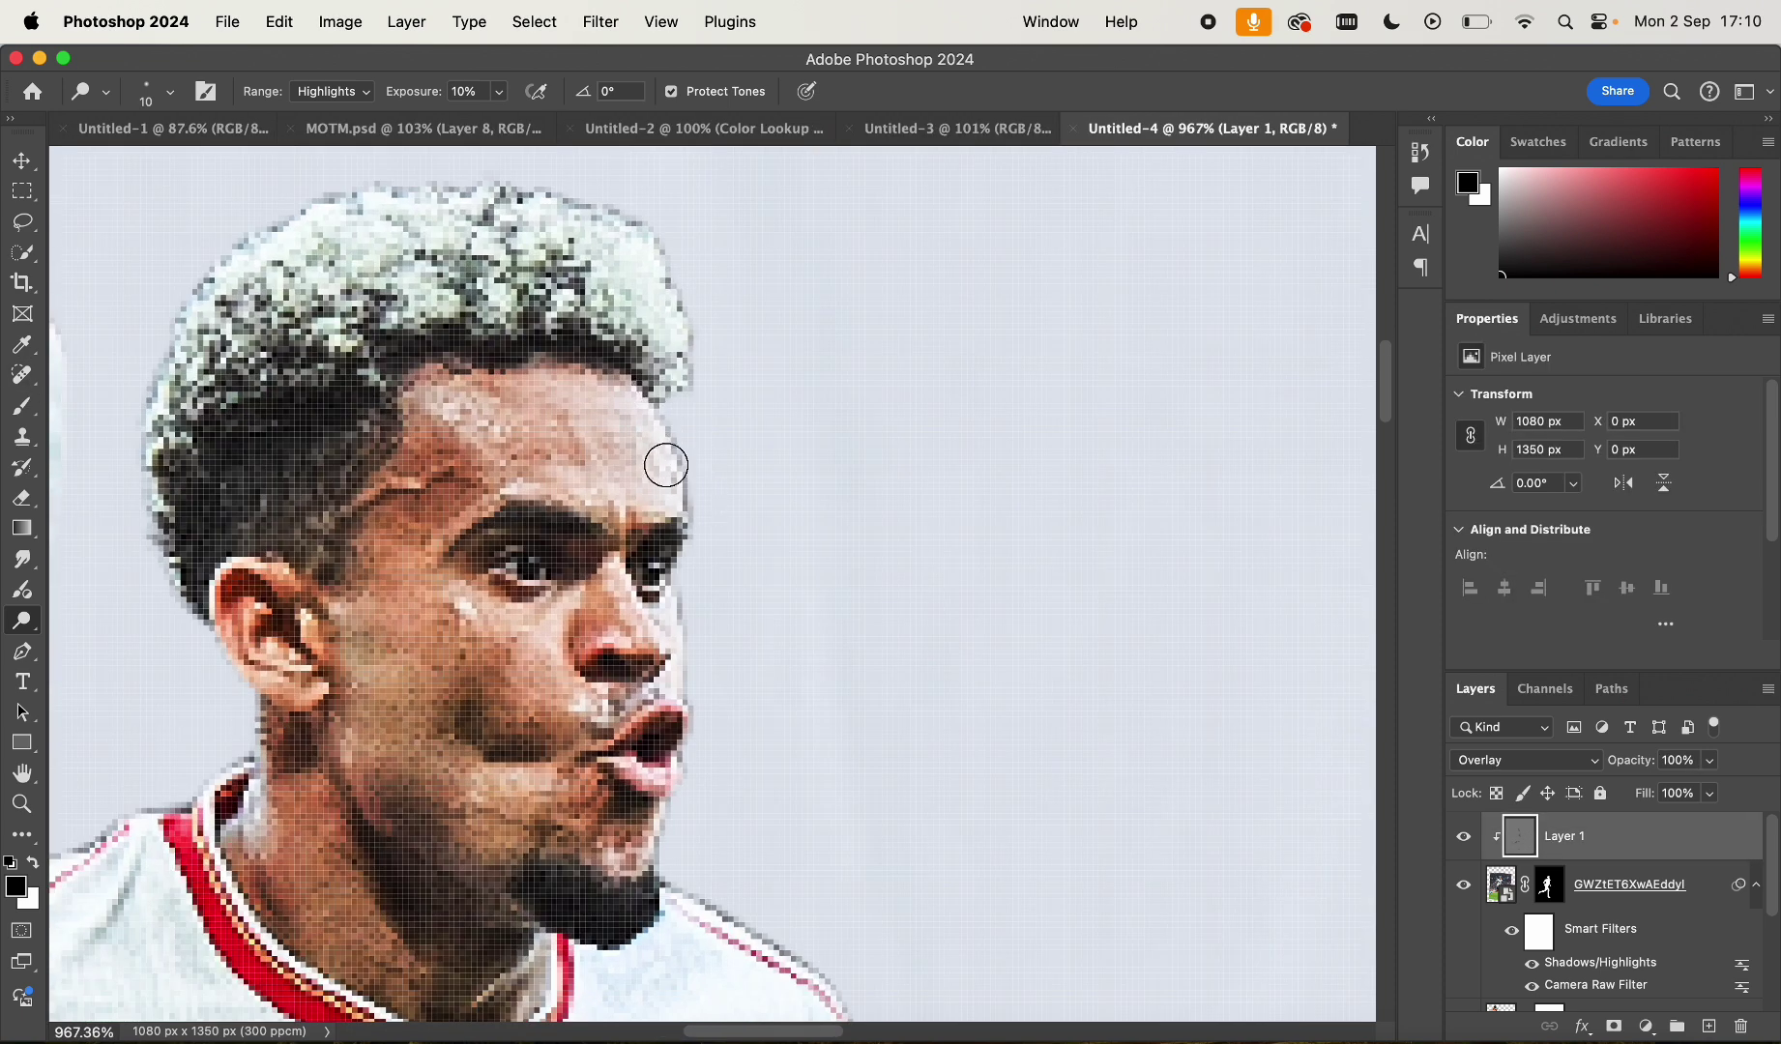
{"action": "scroll", "coordinate": [698, 691], "scroll_direction": "down", "scroll_amount": 5}
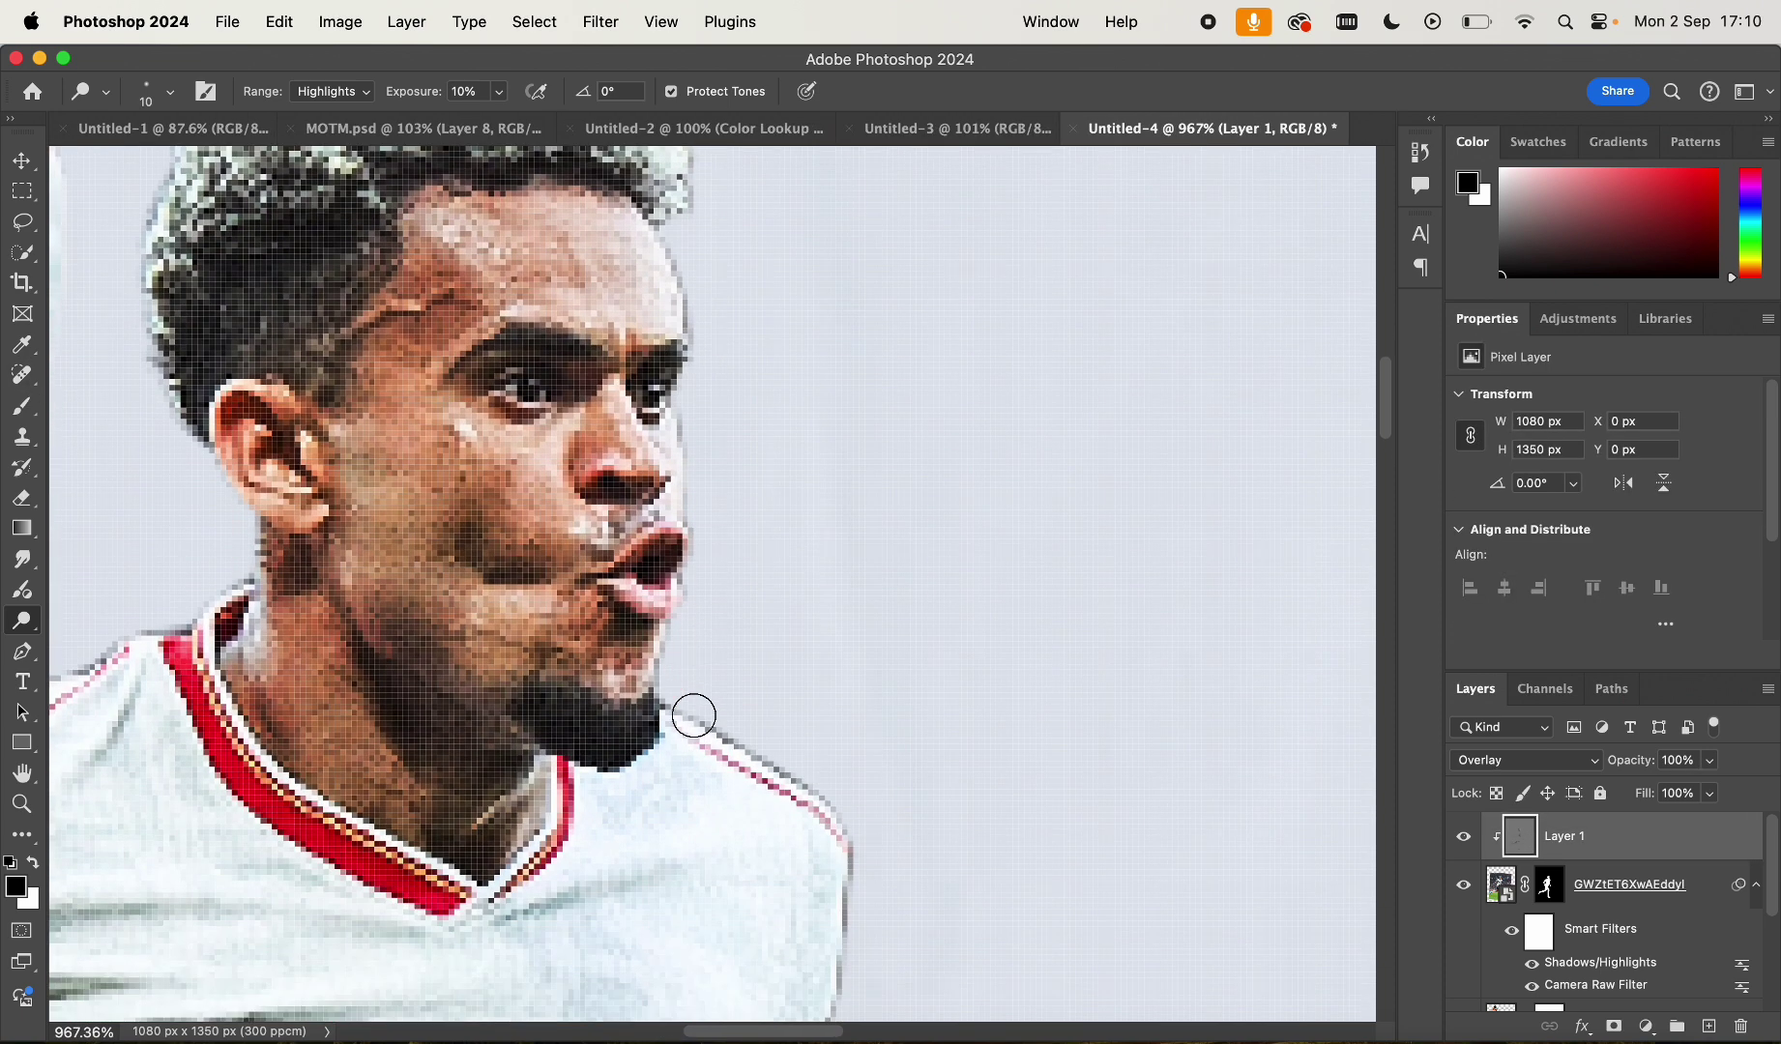
{"action": "key", "text": "bracketleft"}
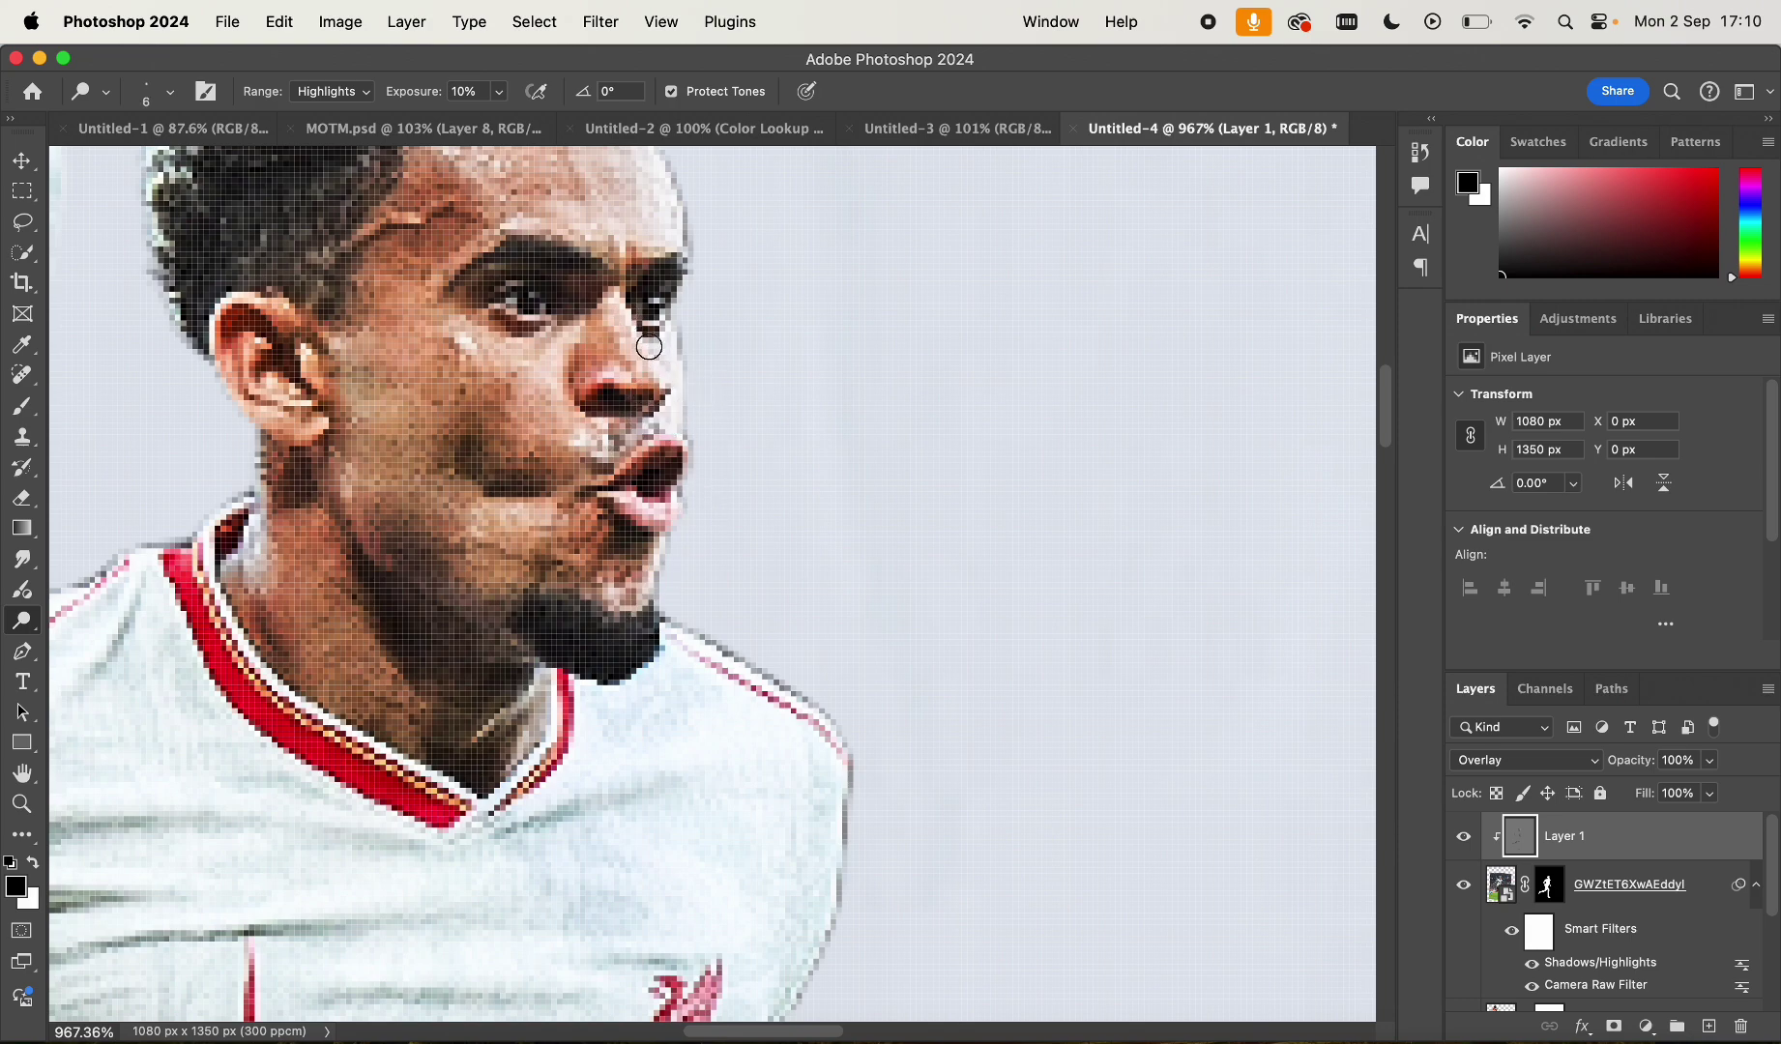
{"action": "scroll", "coordinate": [632, 338], "scroll_direction": "up", "scroll_amount": 1}
{"action": "scroll", "coordinate": [677, 435], "scroll_direction": "up", "scroll_amount": 8}
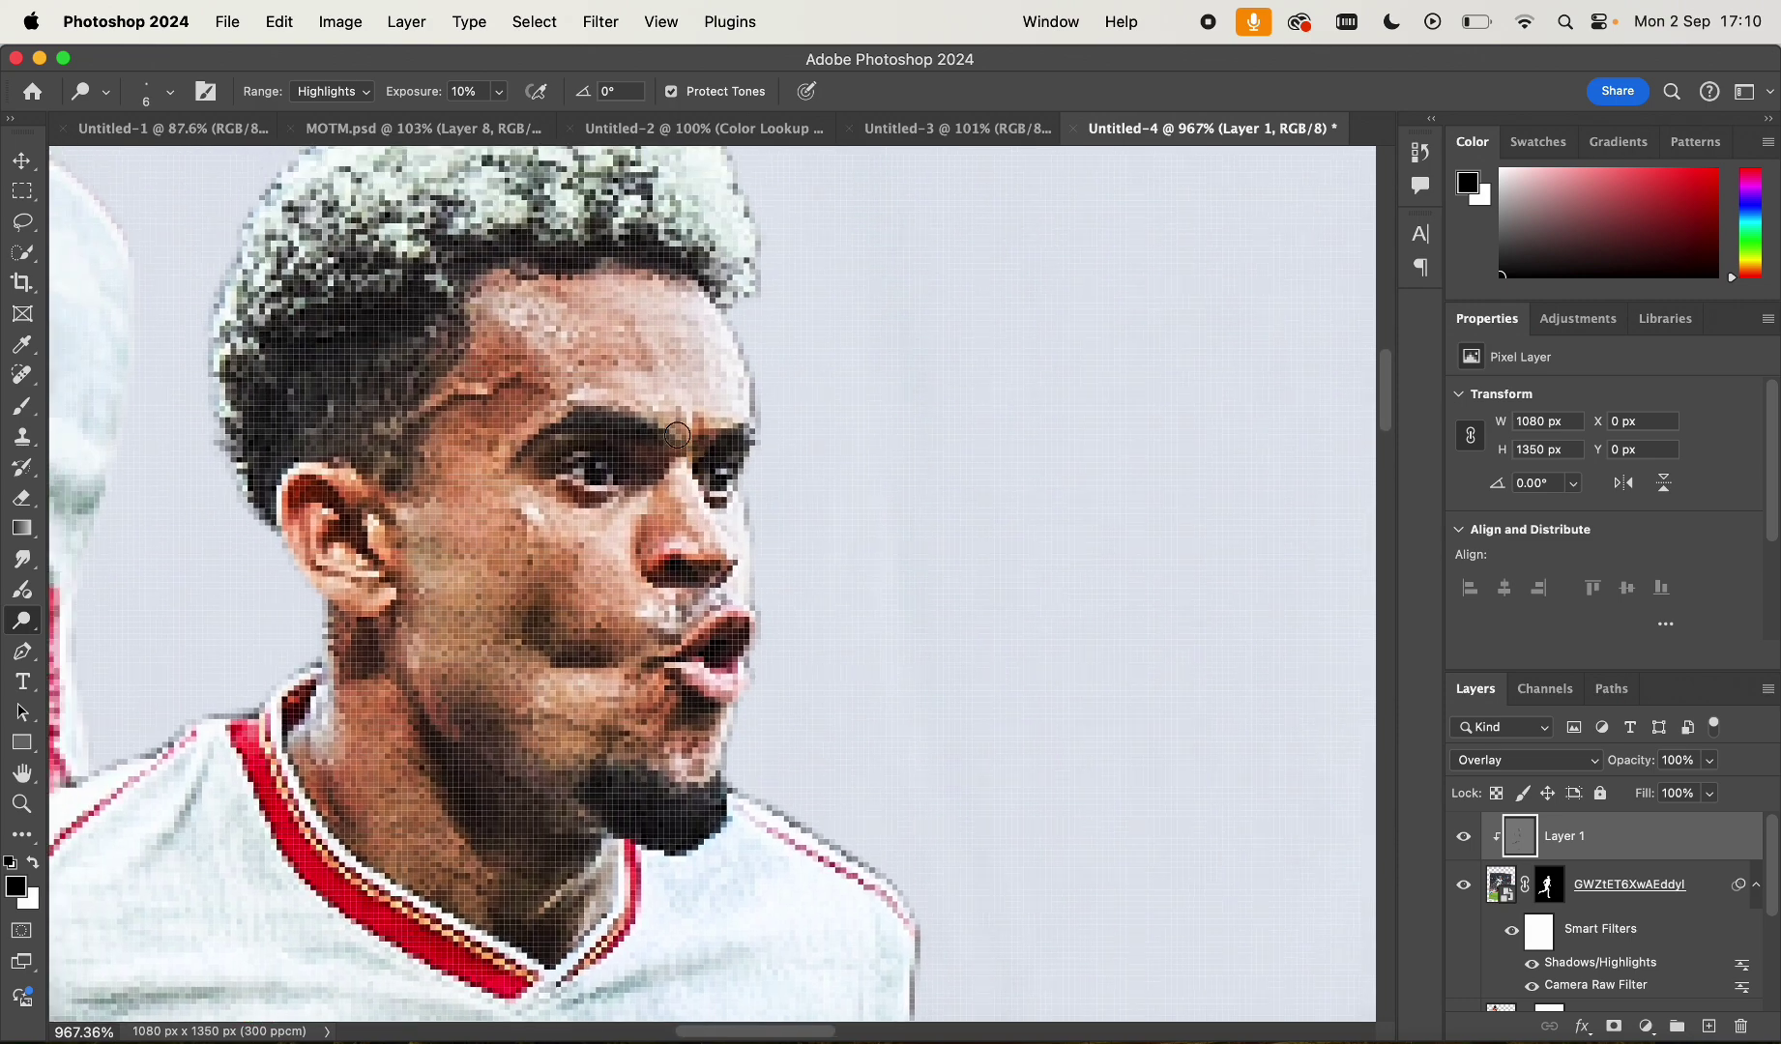
Dodge the running player's forehead, hair and side of the neck with an 8 to 9 px brush
{"action": "scroll", "coordinate": [641, 705], "scroll_direction": "down", "scroll_amount": 2}
{"action": "key", "text": "bracketright"}
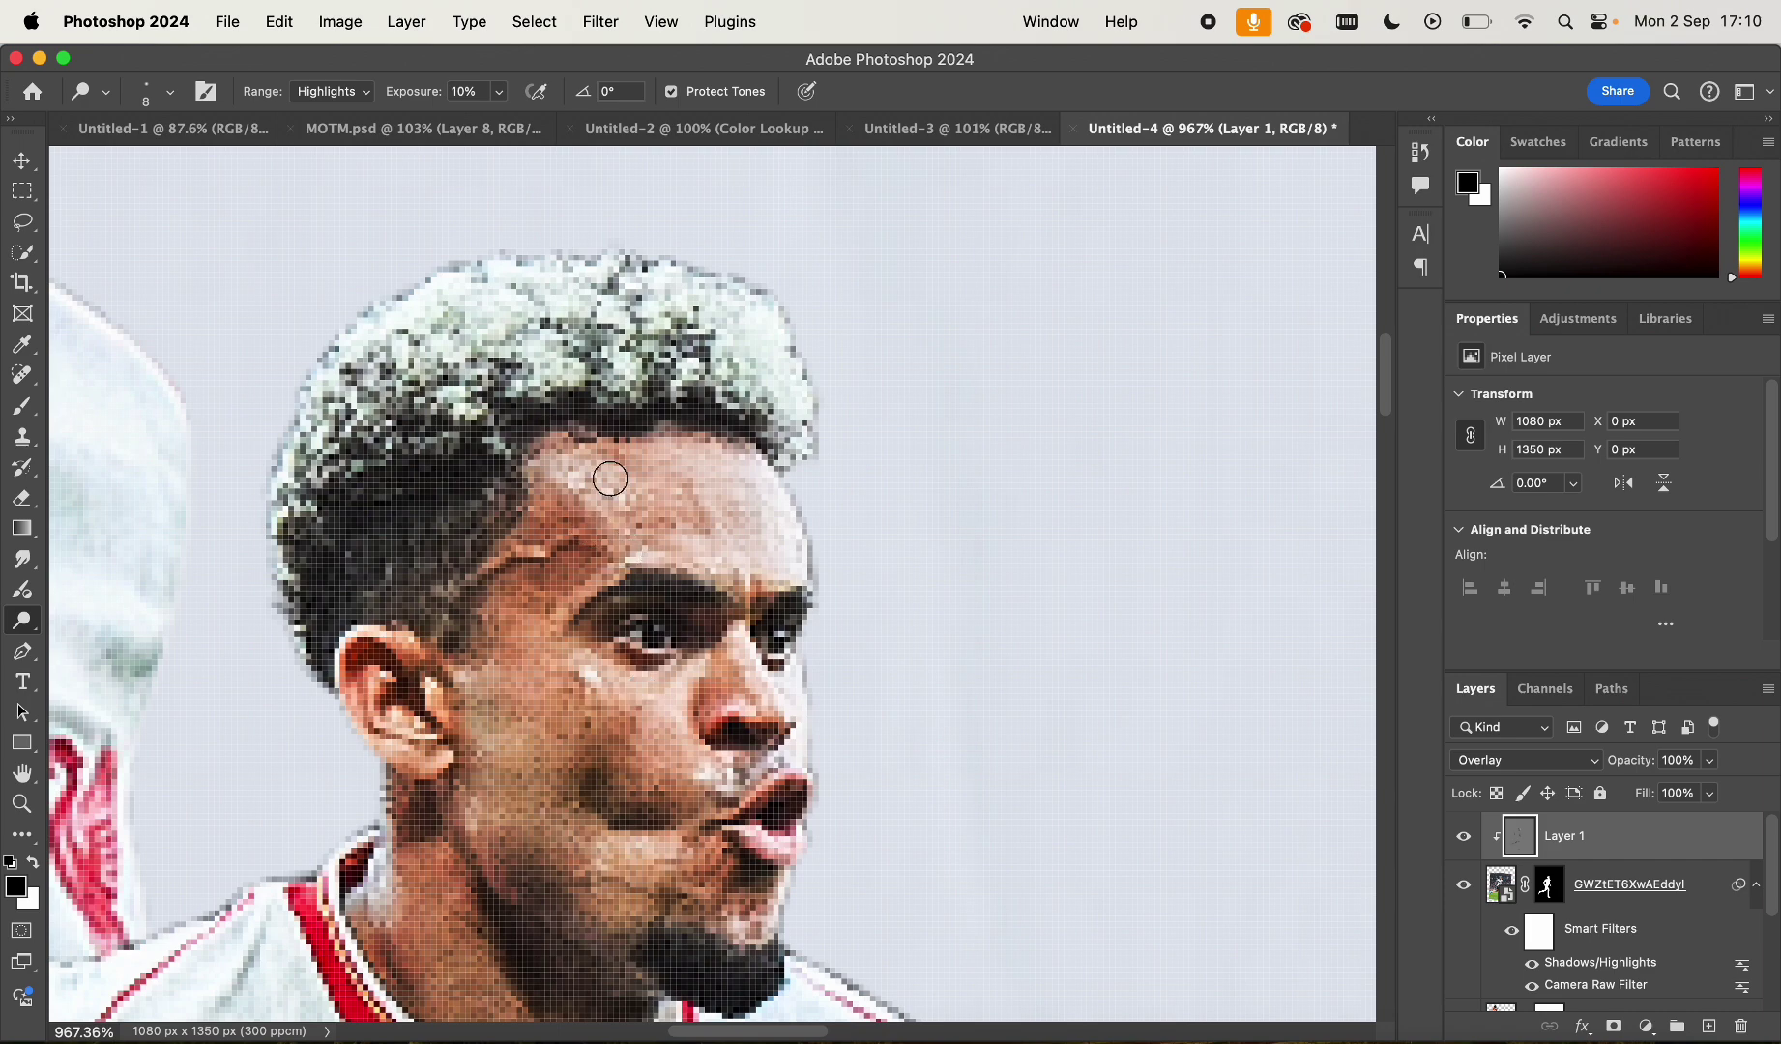
{"action": "mouse_move", "coordinate": [731, 350]}
{"action": "left_mouse_down"}
{"action": "mouse_move", "coordinate": [719, 241]}
{"action": "mouse_move", "coordinate": [655, 267]}
{"action": "mouse_move", "coordinate": [412, 268]}
{"action": "mouse_move", "coordinate": [448, 252]}
{"action": "mouse_move", "coordinate": [260, 485]}
{"action": "mouse_move", "coordinate": [285, 498]}
{"action": "mouse_move", "coordinate": [245, 602]}
{"action": "mouse_move", "coordinate": [284, 599]}
{"action": "mouse_move", "coordinate": [263, 691]}
{"action": "left_mouse_up"}
{"action": "scroll", "coordinate": [262, 692], "scroll_direction": "down", "scroll_amount": 8}
{"action": "scroll", "coordinate": [262, 692], "scroll_direction": "left", "scroll_amount": 6}
{"action": "scroll", "coordinate": [262, 692], "scroll_direction": "down", "scroll_amount": 2}
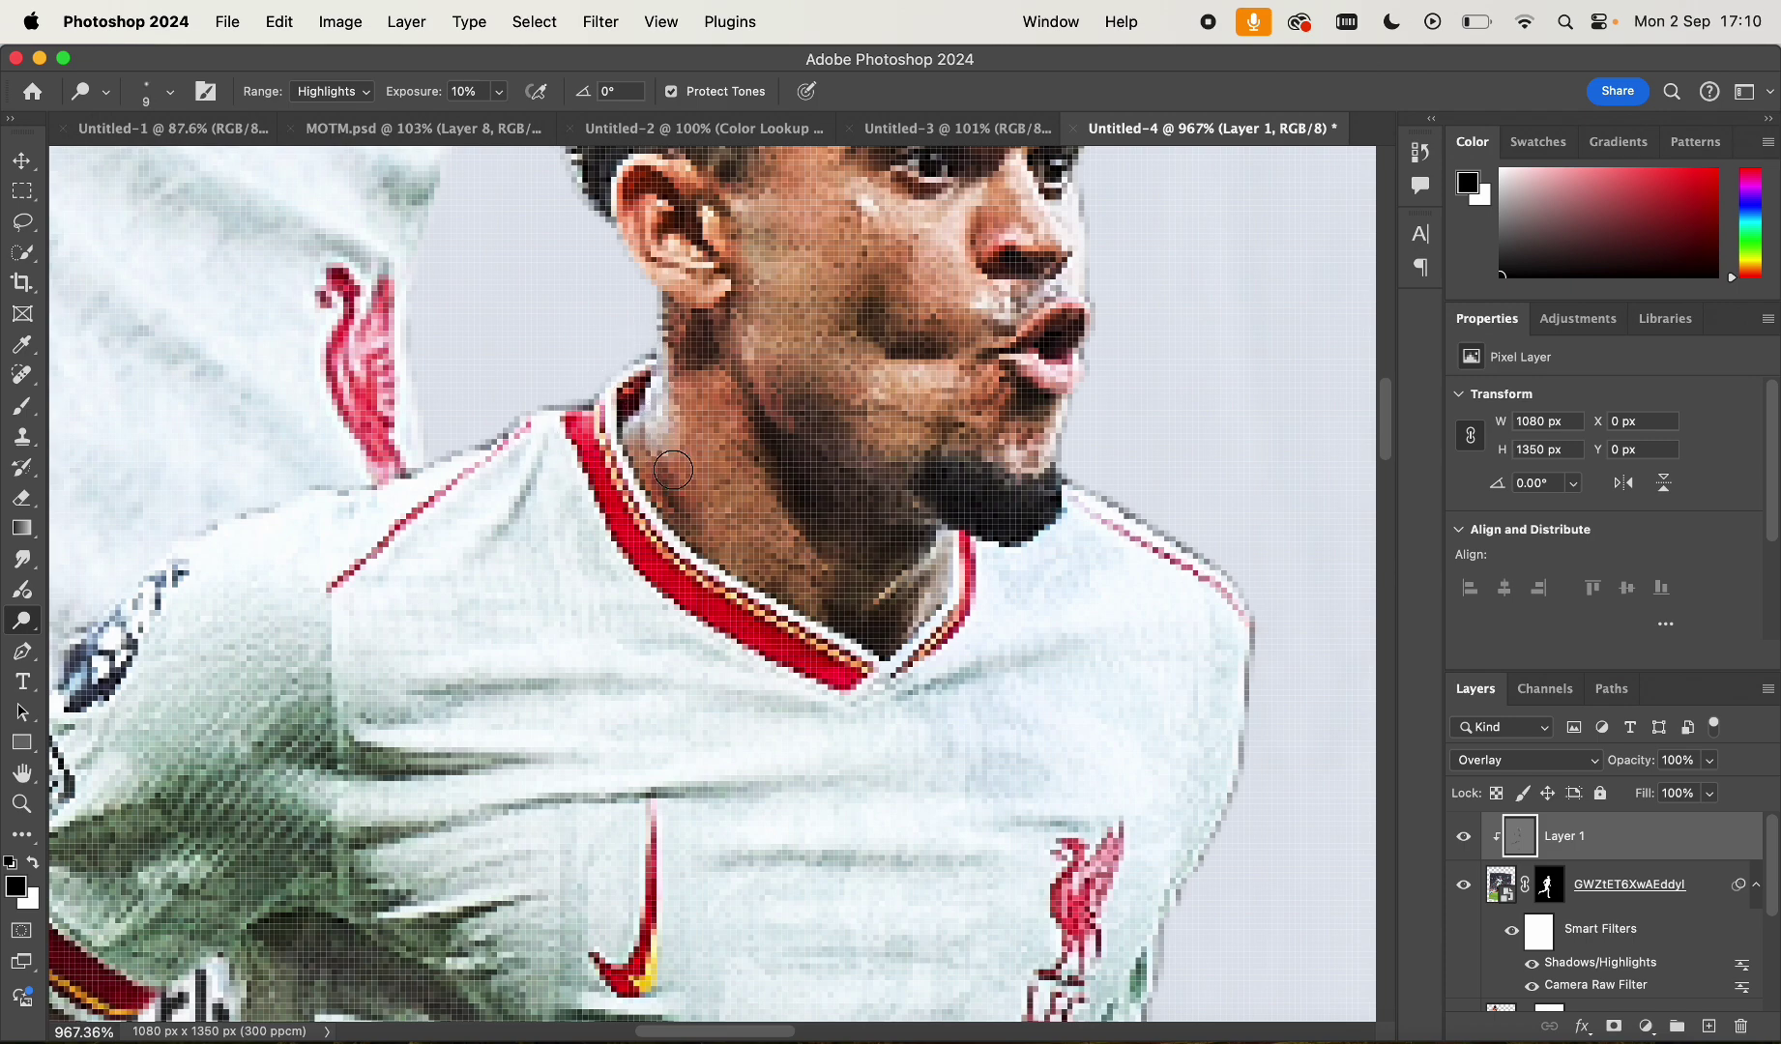
Dodge along the outer edge of the running player's tattooed forearm with a 25 px brush
{"action": "key", "text": "bracketright"}
{"action": "key", "text": "bracketright"}
{"action": "key", "text": "bracketright"}
{"action": "key", "text": "bracketright"}
{"action": "scroll", "coordinate": [822, 522], "scroll_direction": "down", "scroll_amount": 20}
{"action": "left_click_drag", "start_coordinate": [979, 418], "coordinate": [1042, 548]}
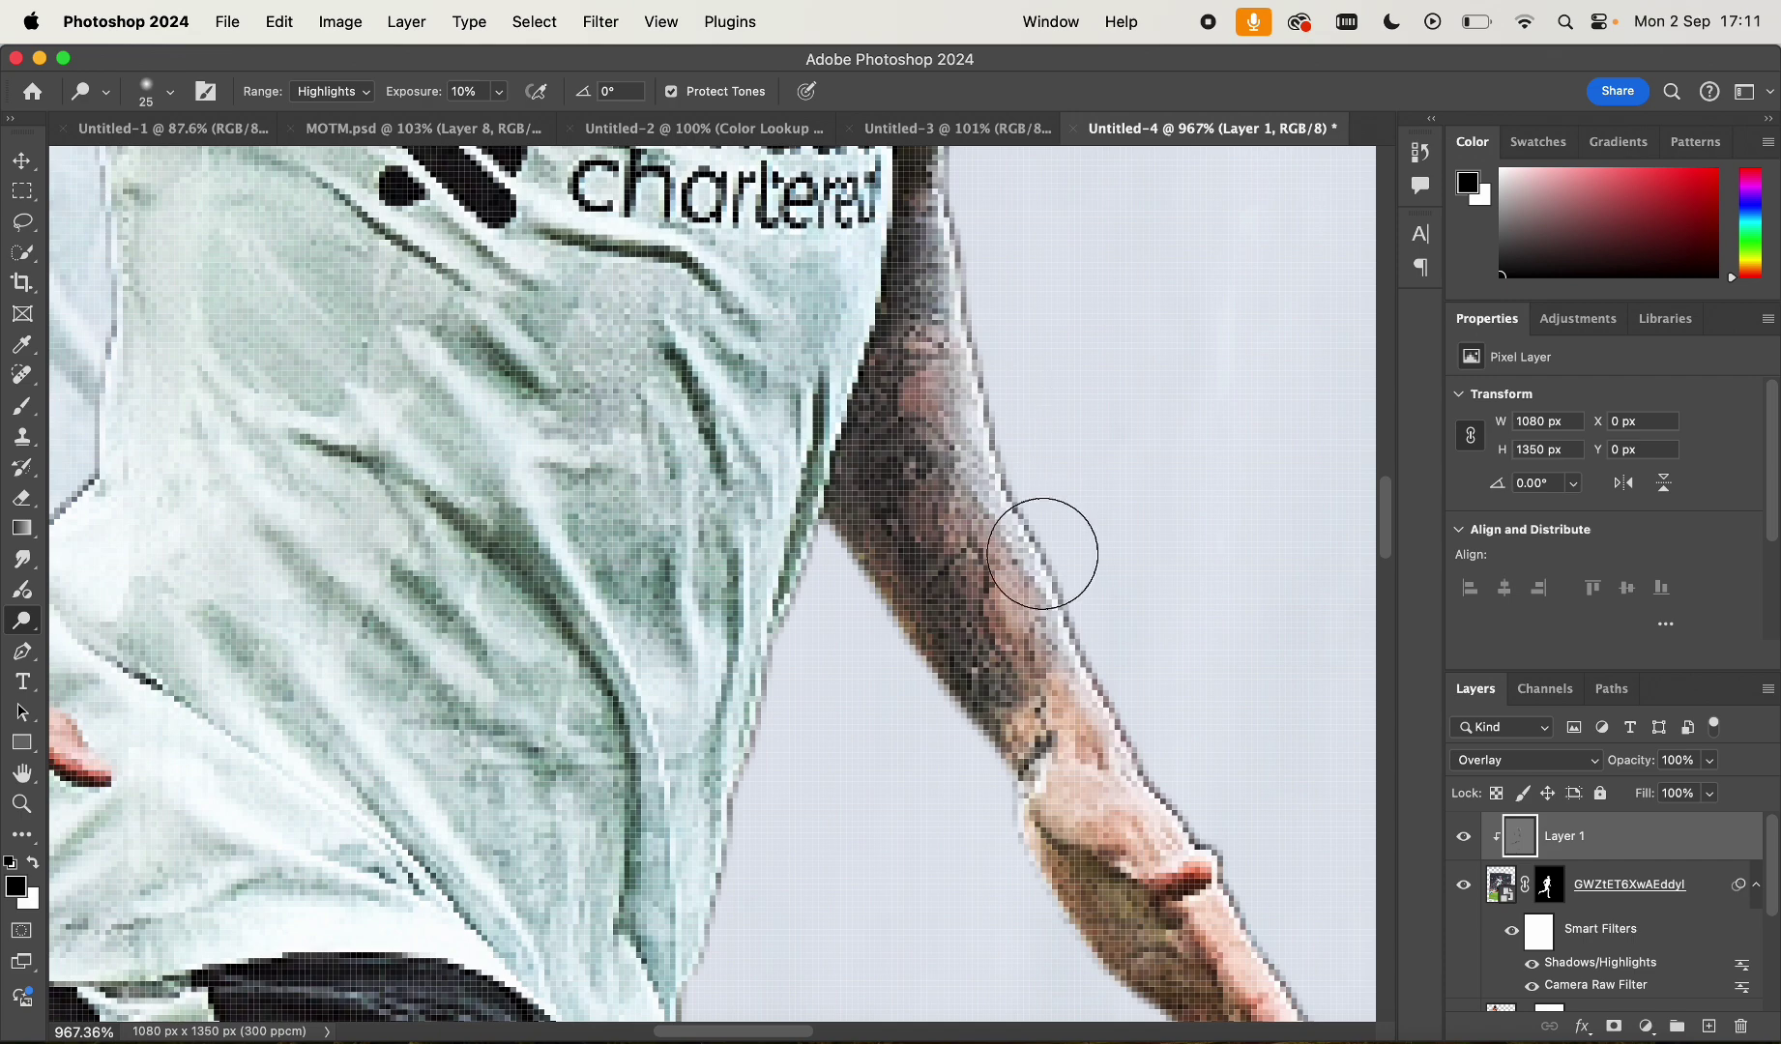
{"action": "scroll", "coordinate": [1041, 548], "scroll_direction": "down", "scroll_amount": 2}
{"action": "scroll", "coordinate": [1042, 549], "scroll_direction": "right", "scroll_amount": 1}
{"action": "mouse_move", "coordinate": [966, 418]}
{"action": "left_mouse_down"}
{"action": "mouse_move", "coordinate": [1031, 601]}
{"action": "mouse_move", "coordinate": [1105, 708]}
{"action": "left_mouse_up"}
{"action": "scroll", "coordinate": [1105, 708], "scroll_direction": "down", "scroll_amount": 5}
{"action": "scroll", "coordinate": [1106, 708], "scroll_direction": "right", "scroll_amount": 3}
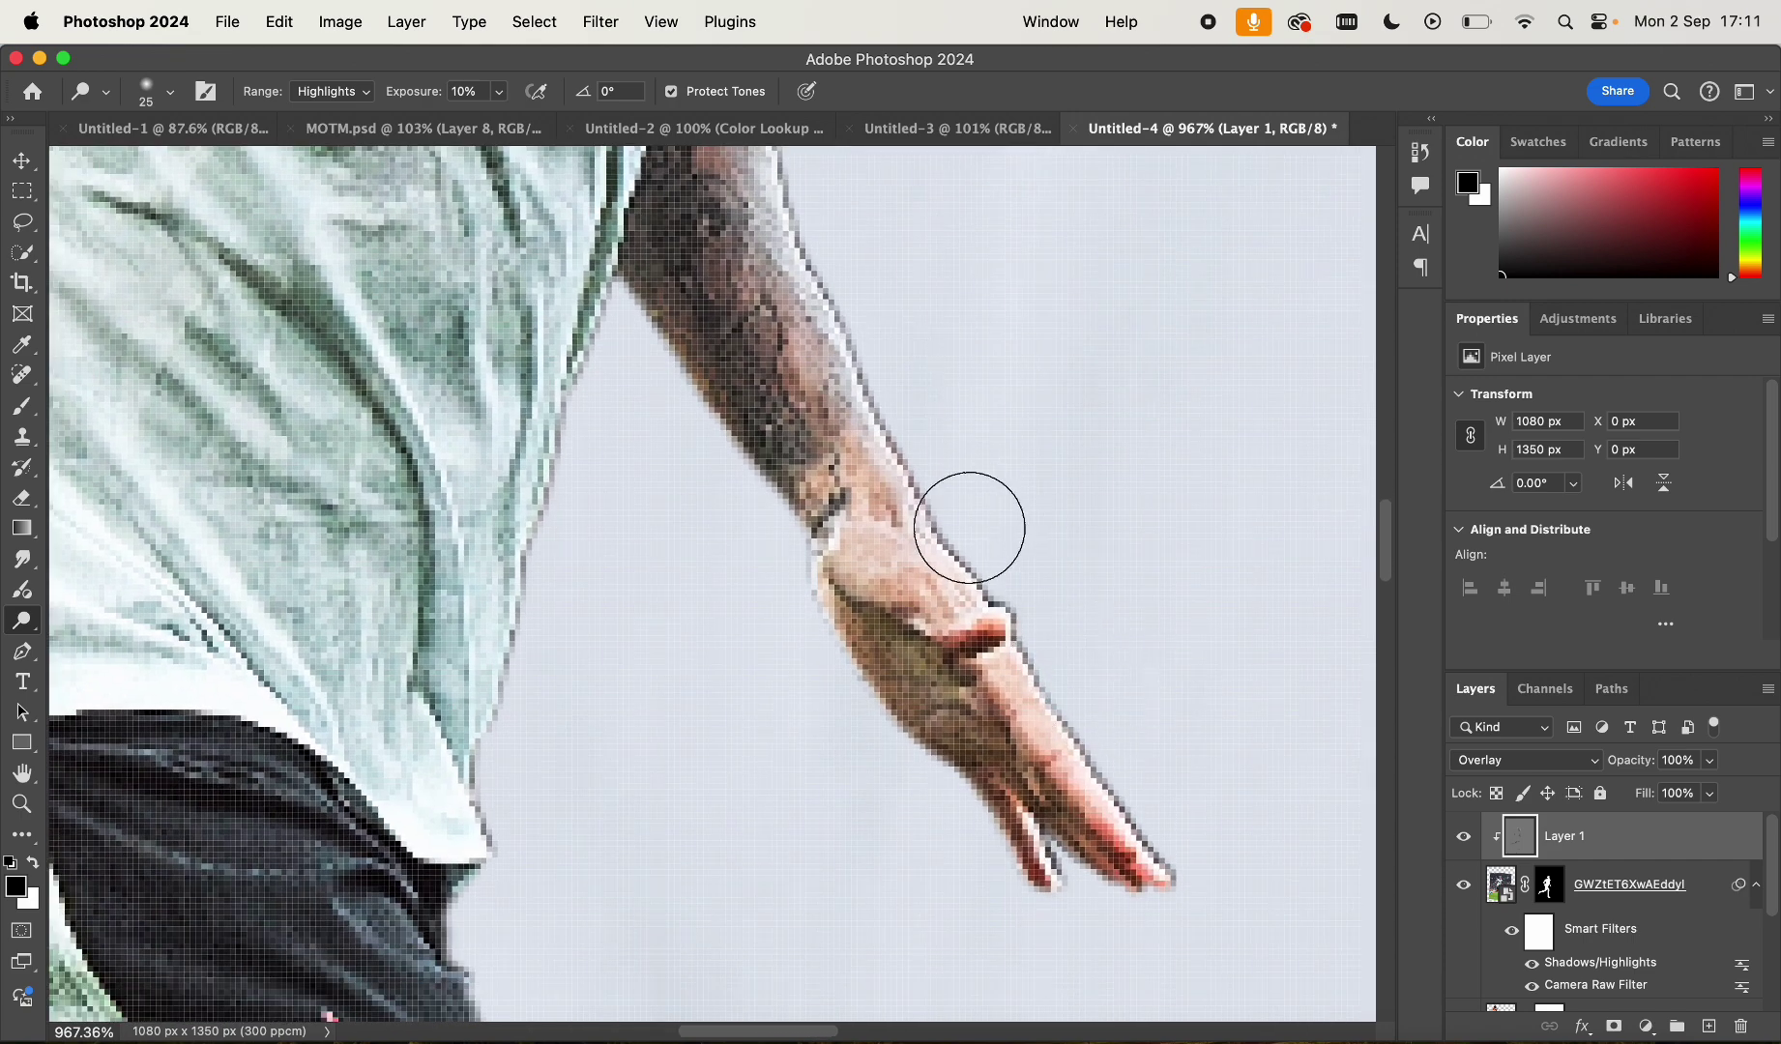
Dodge the wrist and open hand of the tattooed arm with a 15 px brush
{"action": "key", "text": "bracketleft"}
{"action": "key", "text": "bracketleft"}
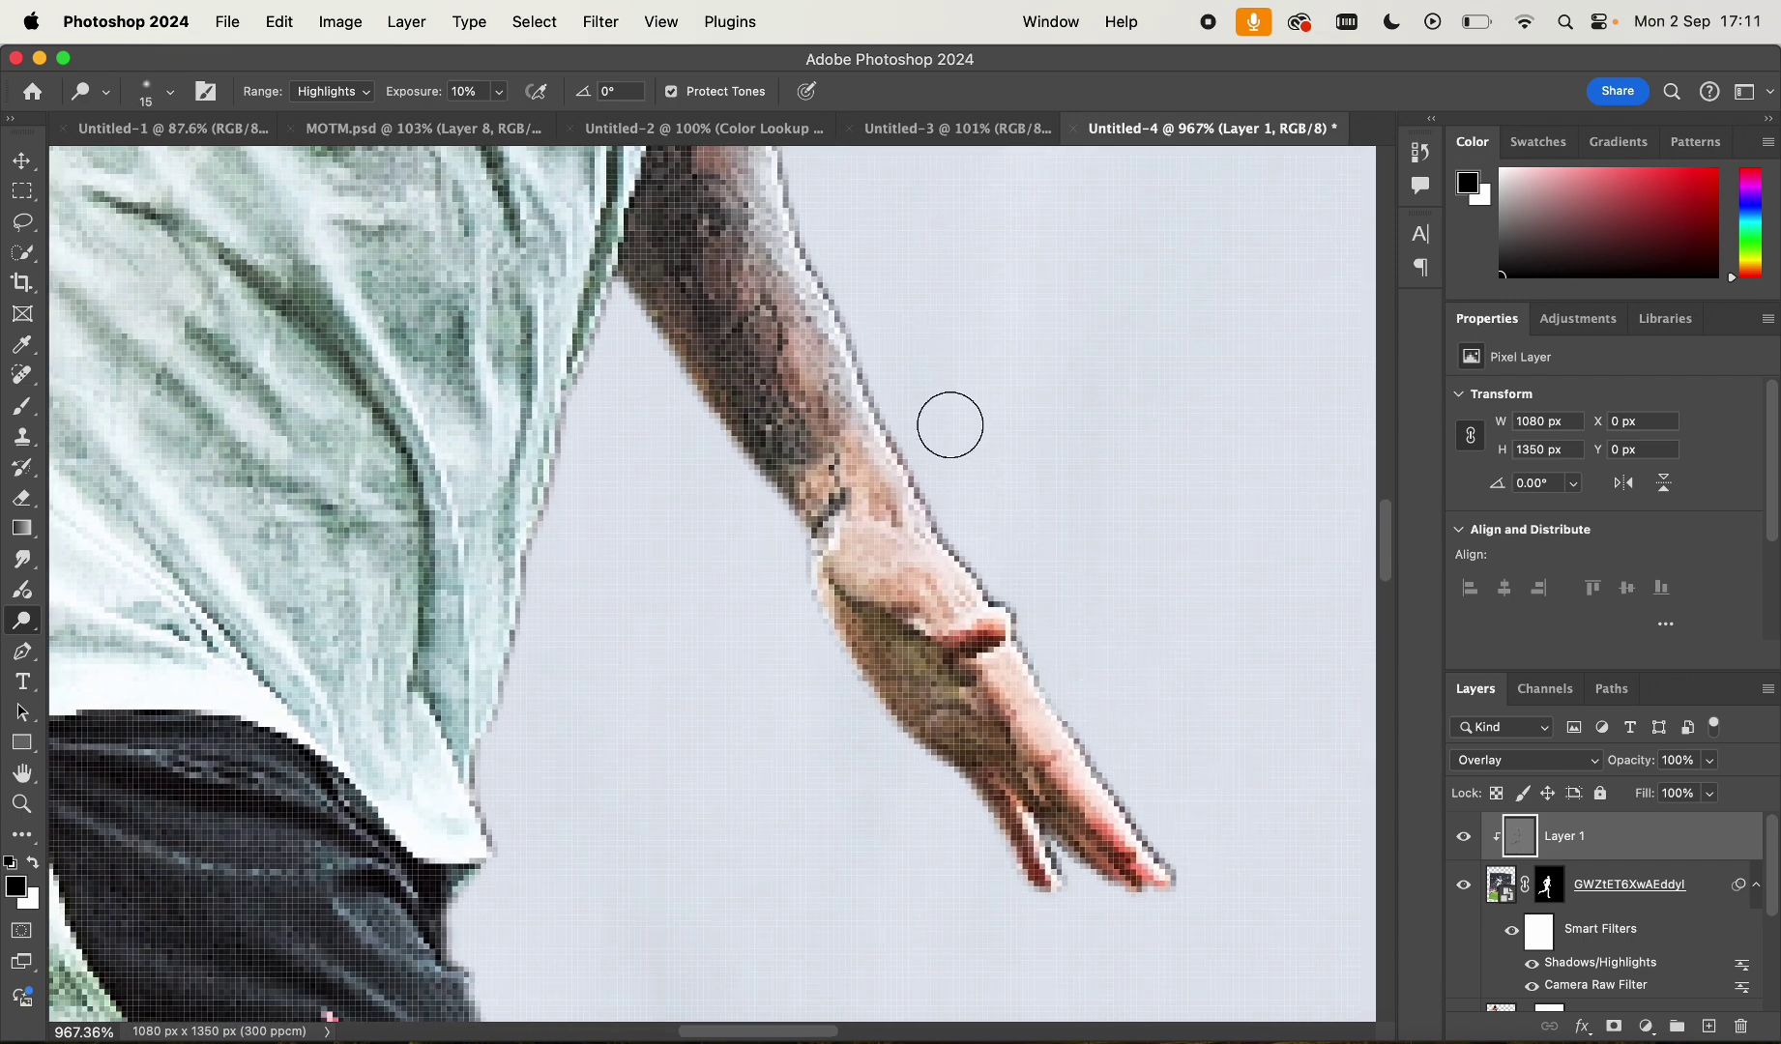
{"action": "scroll", "coordinate": [842, 307], "scroll_direction": "up", "scroll_amount": 5}
{"action": "scroll", "coordinate": [800, 375], "scroll_direction": "up", "scroll_amount": 10}
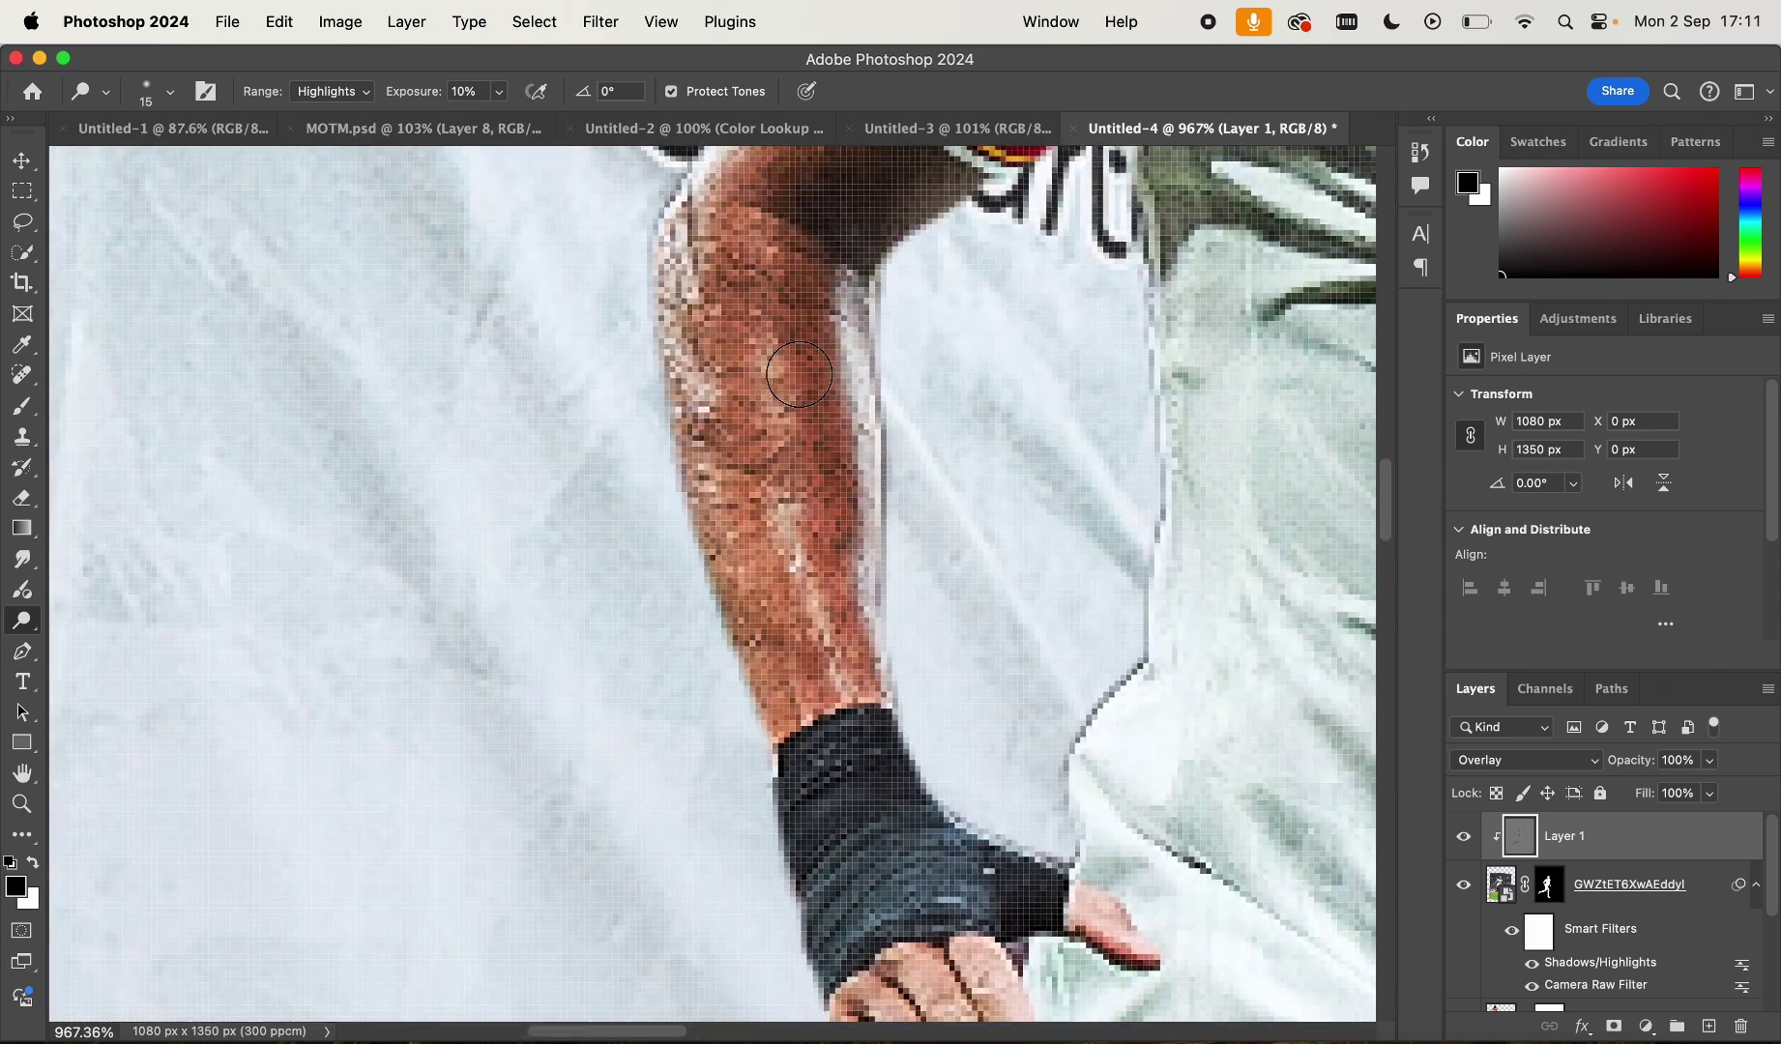
Dodge the running player's other arm, using a 30 px brush by the sleeve and 20 px on the forearm
{"action": "key", "text": "bracketright"}
{"action": "key", "text": "bracketright"}
{"action": "key", "text": "bracketright"}
{"action": "key", "text": "bracketleft"}
{"action": "key", "text": "bracketleft"}
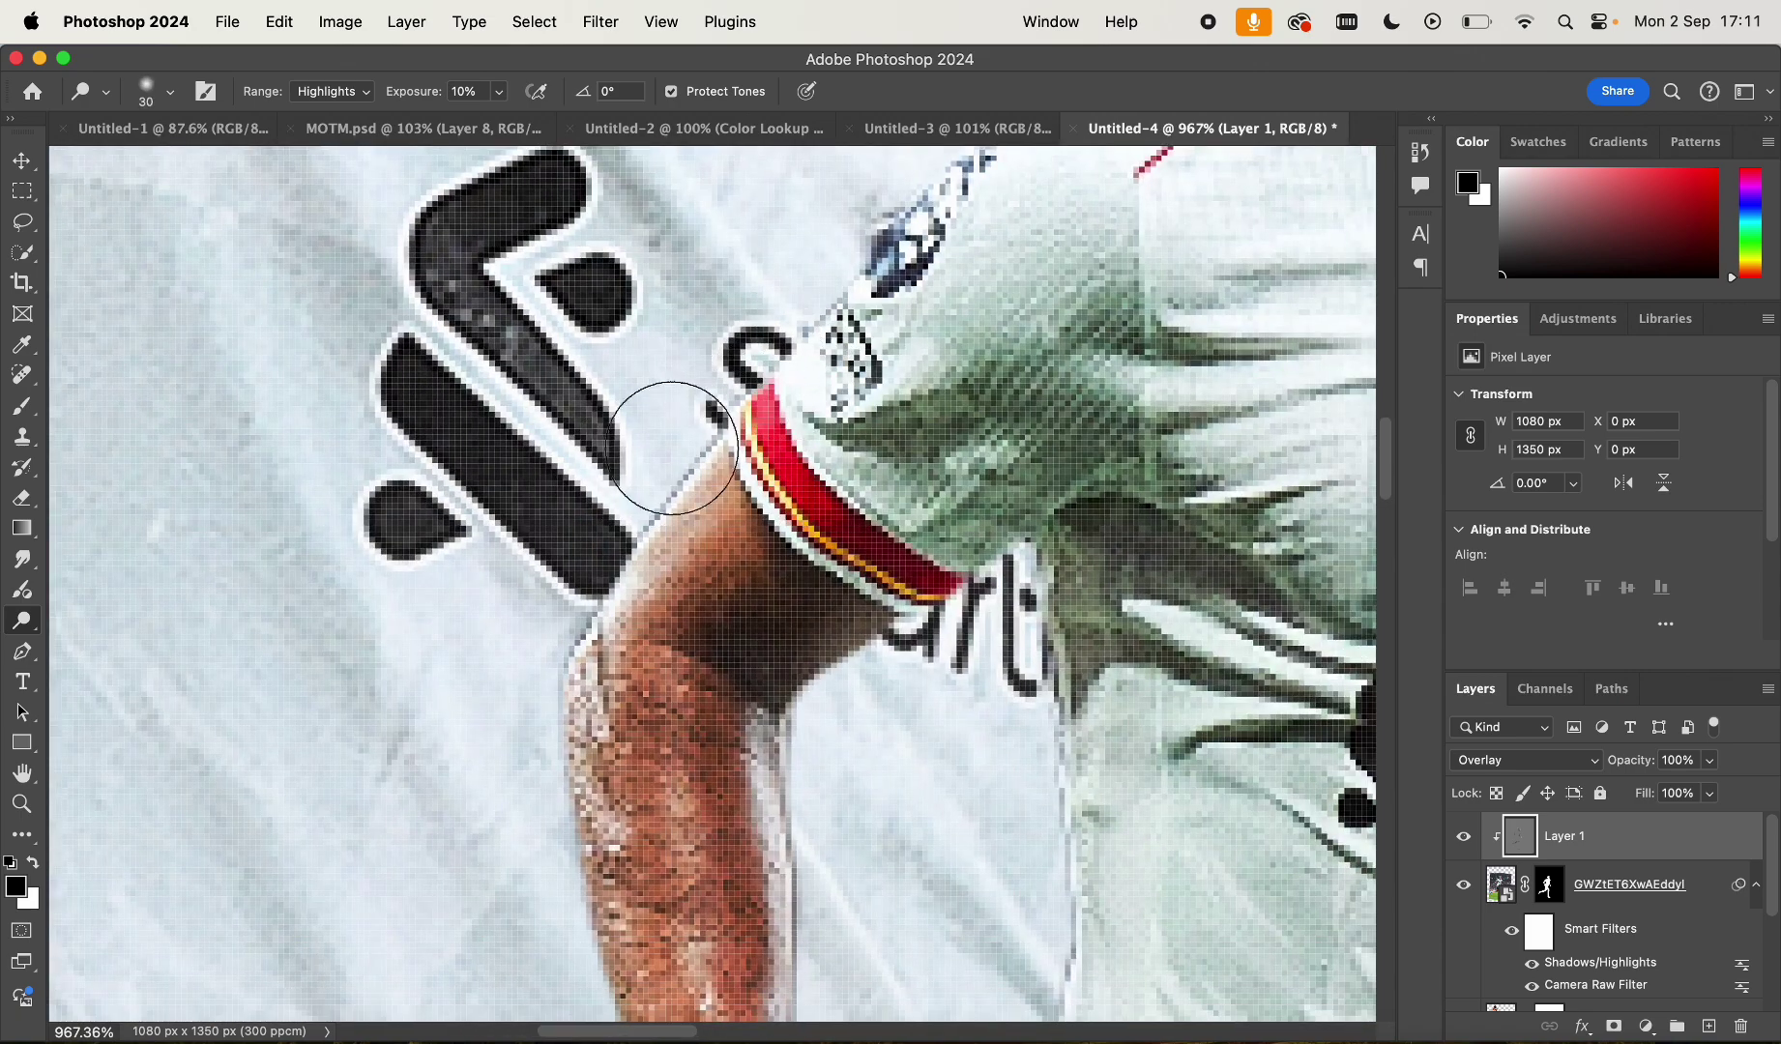
{"action": "scroll", "coordinate": [629, 415], "scroll_direction": "down", "scroll_amount": 8}
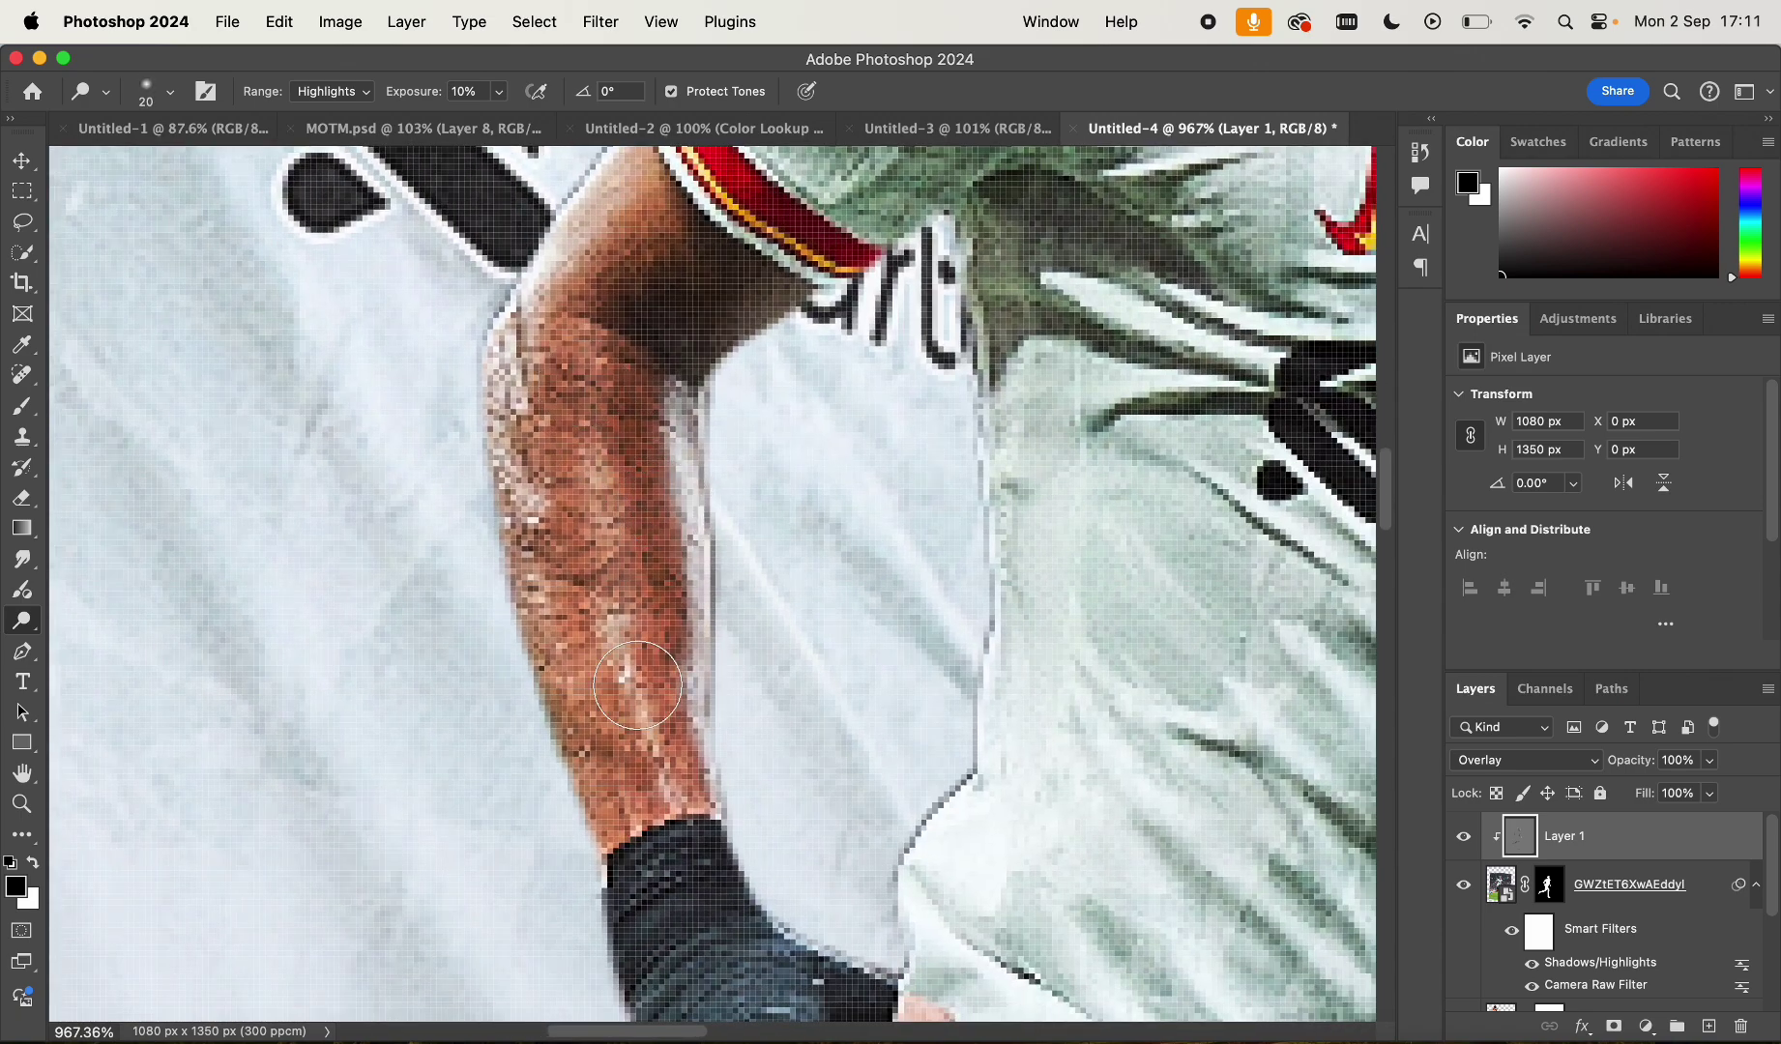
{"action": "scroll", "coordinate": [667, 629], "scroll_direction": "down", "scroll_amount": 2}
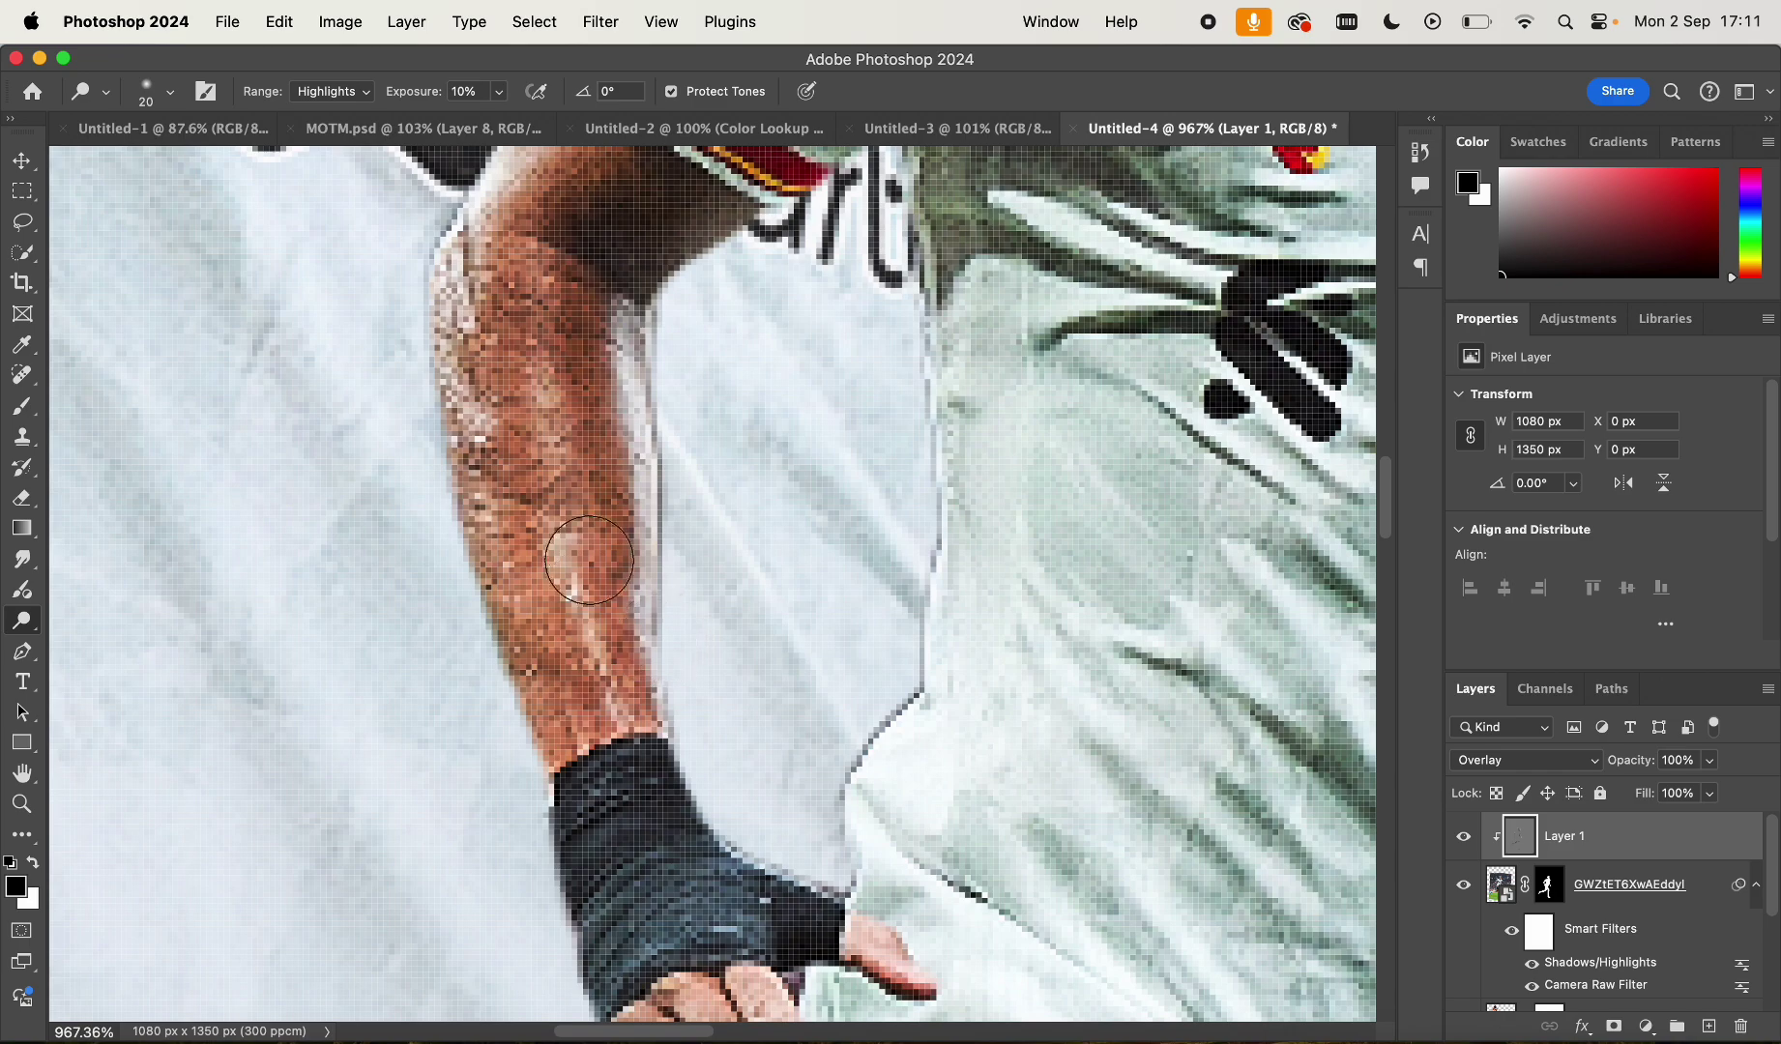
Dodge the fingers of the running player's taped hand with an 8 px brush
{"action": "key", "text": "bracketleft"}
{"action": "key", "text": "bracketleft"}
{"action": "scroll", "coordinate": [551, 590], "scroll_direction": "down", "scroll_amount": 10}
{"action": "scroll", "coordinate": [569, 600], "scroll_direction": "down", "scroll_amount": 15}
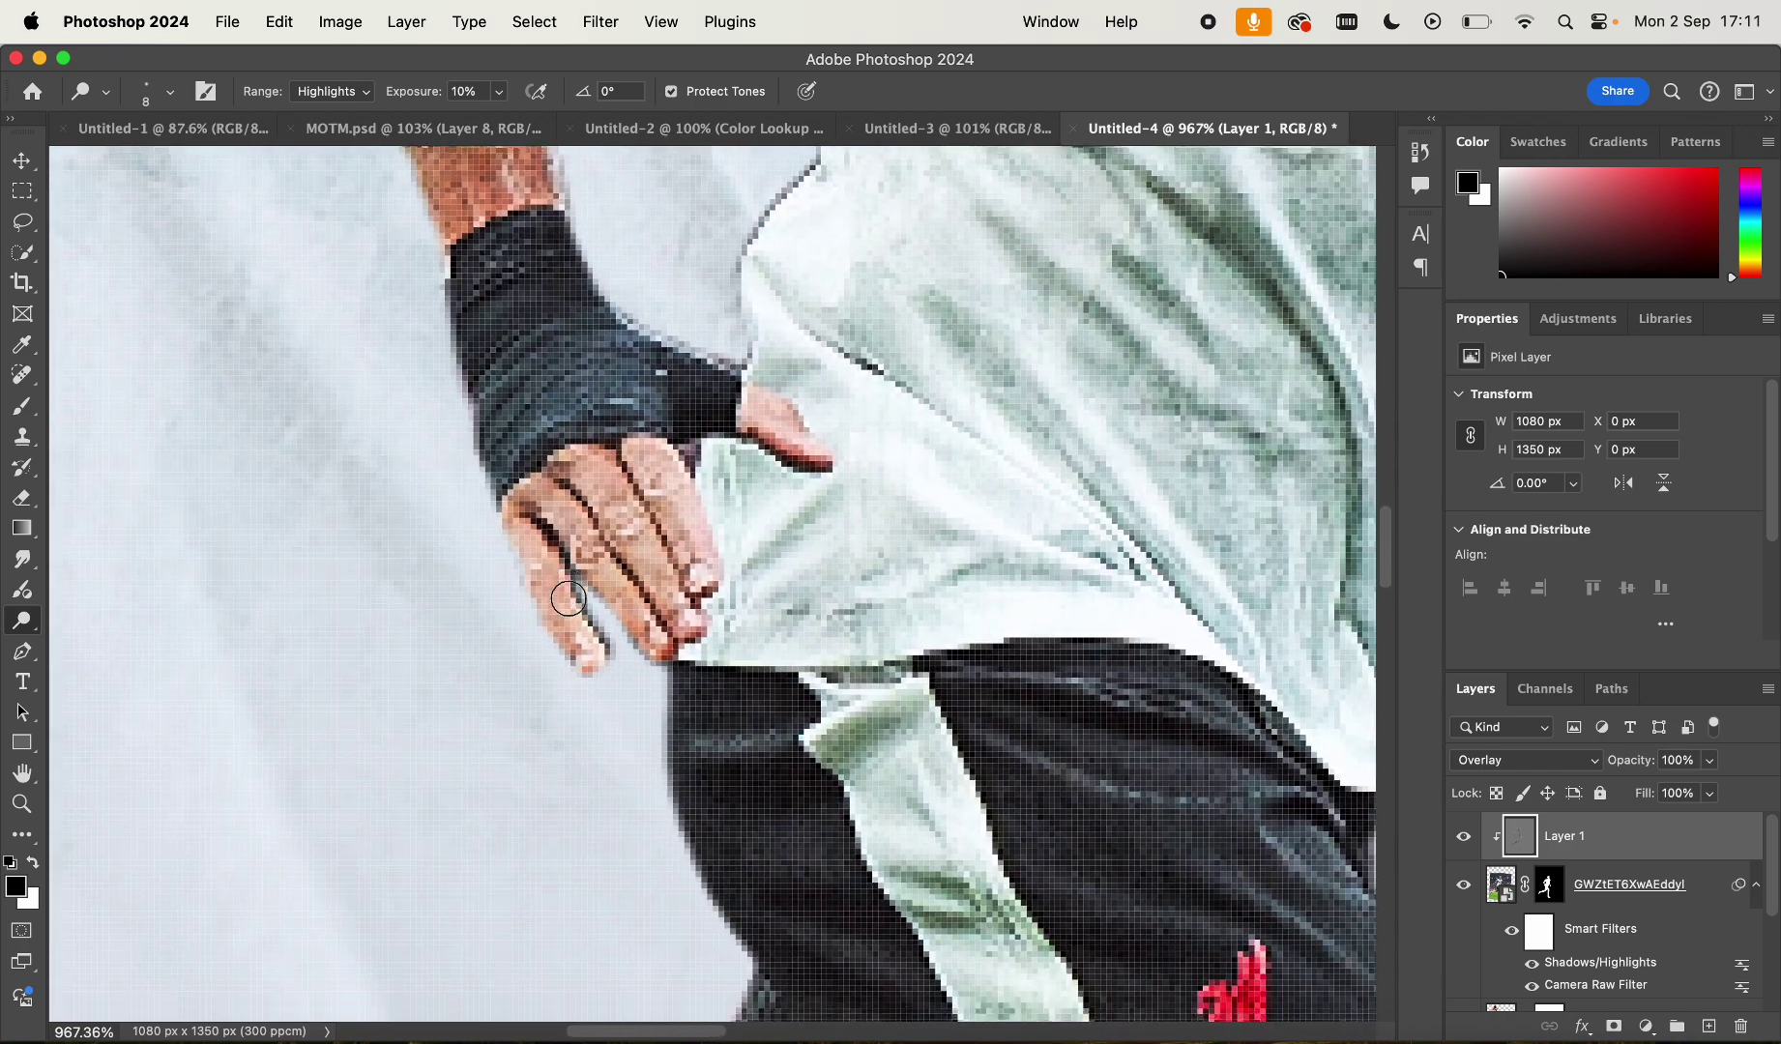
Dodge the running player's front thigh with a 25 px brush and refine the knee highlights with a 9 px brush
{"action": "key", "text": "bracketright"}
{"action": "key", "text": "bracketright"}
{"action": "key", "text": "bracketright"}
{"action": "scroll", "coordinate": [549, 579], "scroll_direction": "right", "scroll_amount": 3}
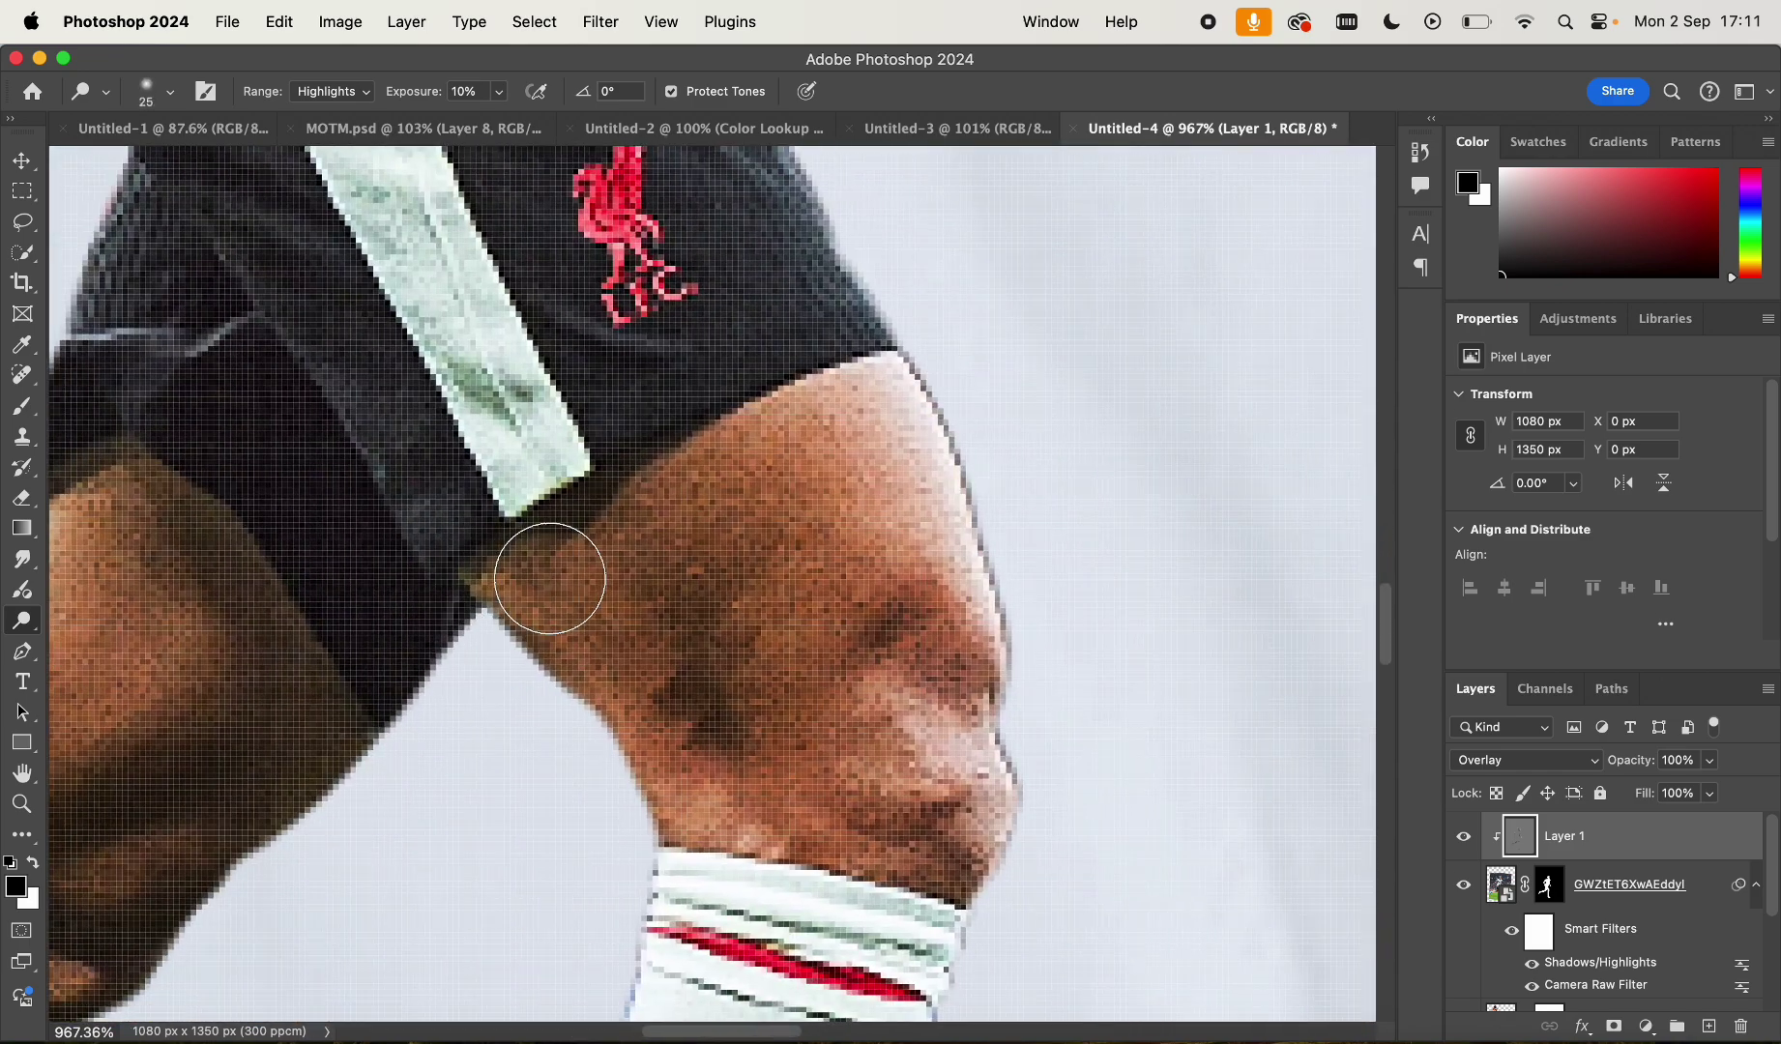
{"action": "key", "text": "bracketleft"}
{"action": "key", "text": "bracketleft"}
{"action": "mouse_move", "coordinate": [931, 614]}
{"action": "left_mouse_down"}
{"action": "mouse_move", "coordinate": [861, 358]}
{"action": "mouse_move", "coordinate": [953, 772]}
{"action": "mouse_move", "coordinate": [936, 683]}
{"action": "mouse_move", "coordinate": [933, 753]}
{"action": "mouse_move", "coordinate": [941, 709]}
{"action": "mouse_move", "coordinate": [937, 728]}
{"action": "mouse_move", "coordinate": [843, 695]}
{"action": "left_mouse_up"}
{"action": "key", "text": "bracketleft"}
{"action": "scroll", "coordinate": [842, 681], "scroll_direction": "down", "scroll_amount": 5}
{"action": "scroll", "coordinate": [843, 684], "scroll_direction": "up", "scroll_amount": 3}
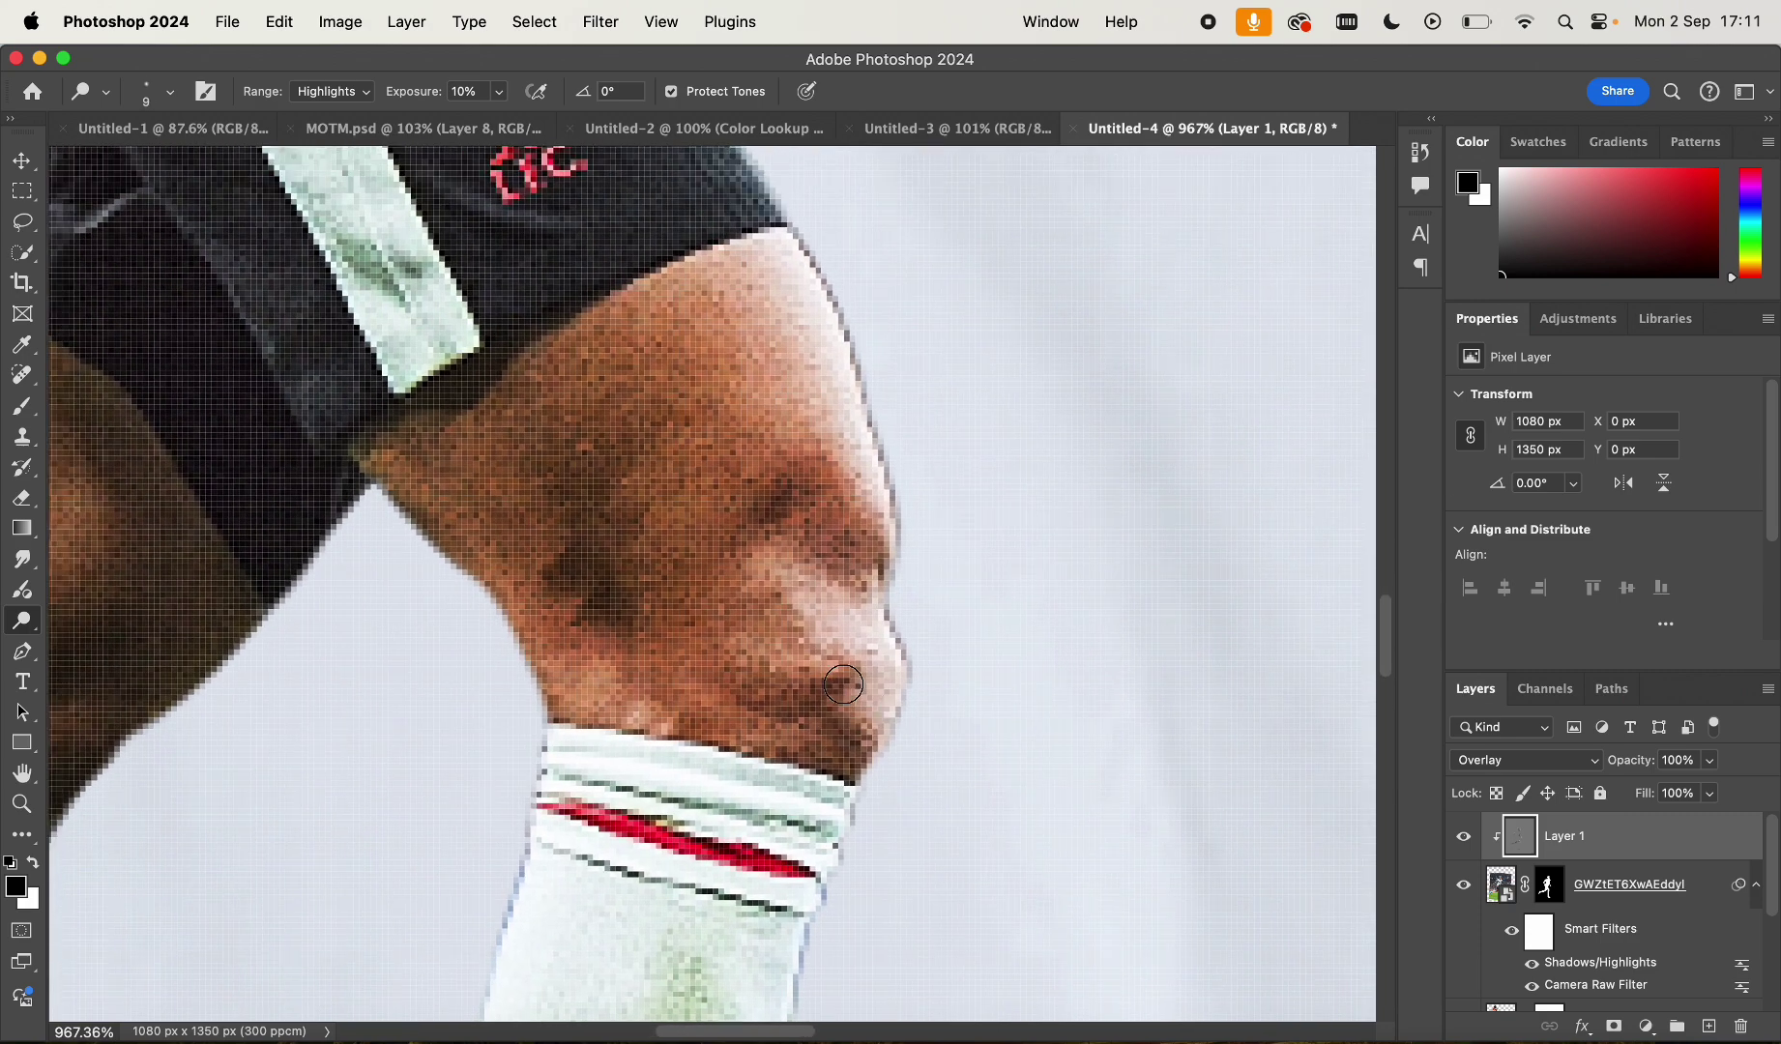
Dodge the rear edge of the front knee just above the sock with a 25 px brush
{"action": "key", "text": "bracketleft"}
{"action": "key", "text": "bracketright"}
{"action": "key", "text": "bracketright"}
{"action": "key", "text": "bracketright"}
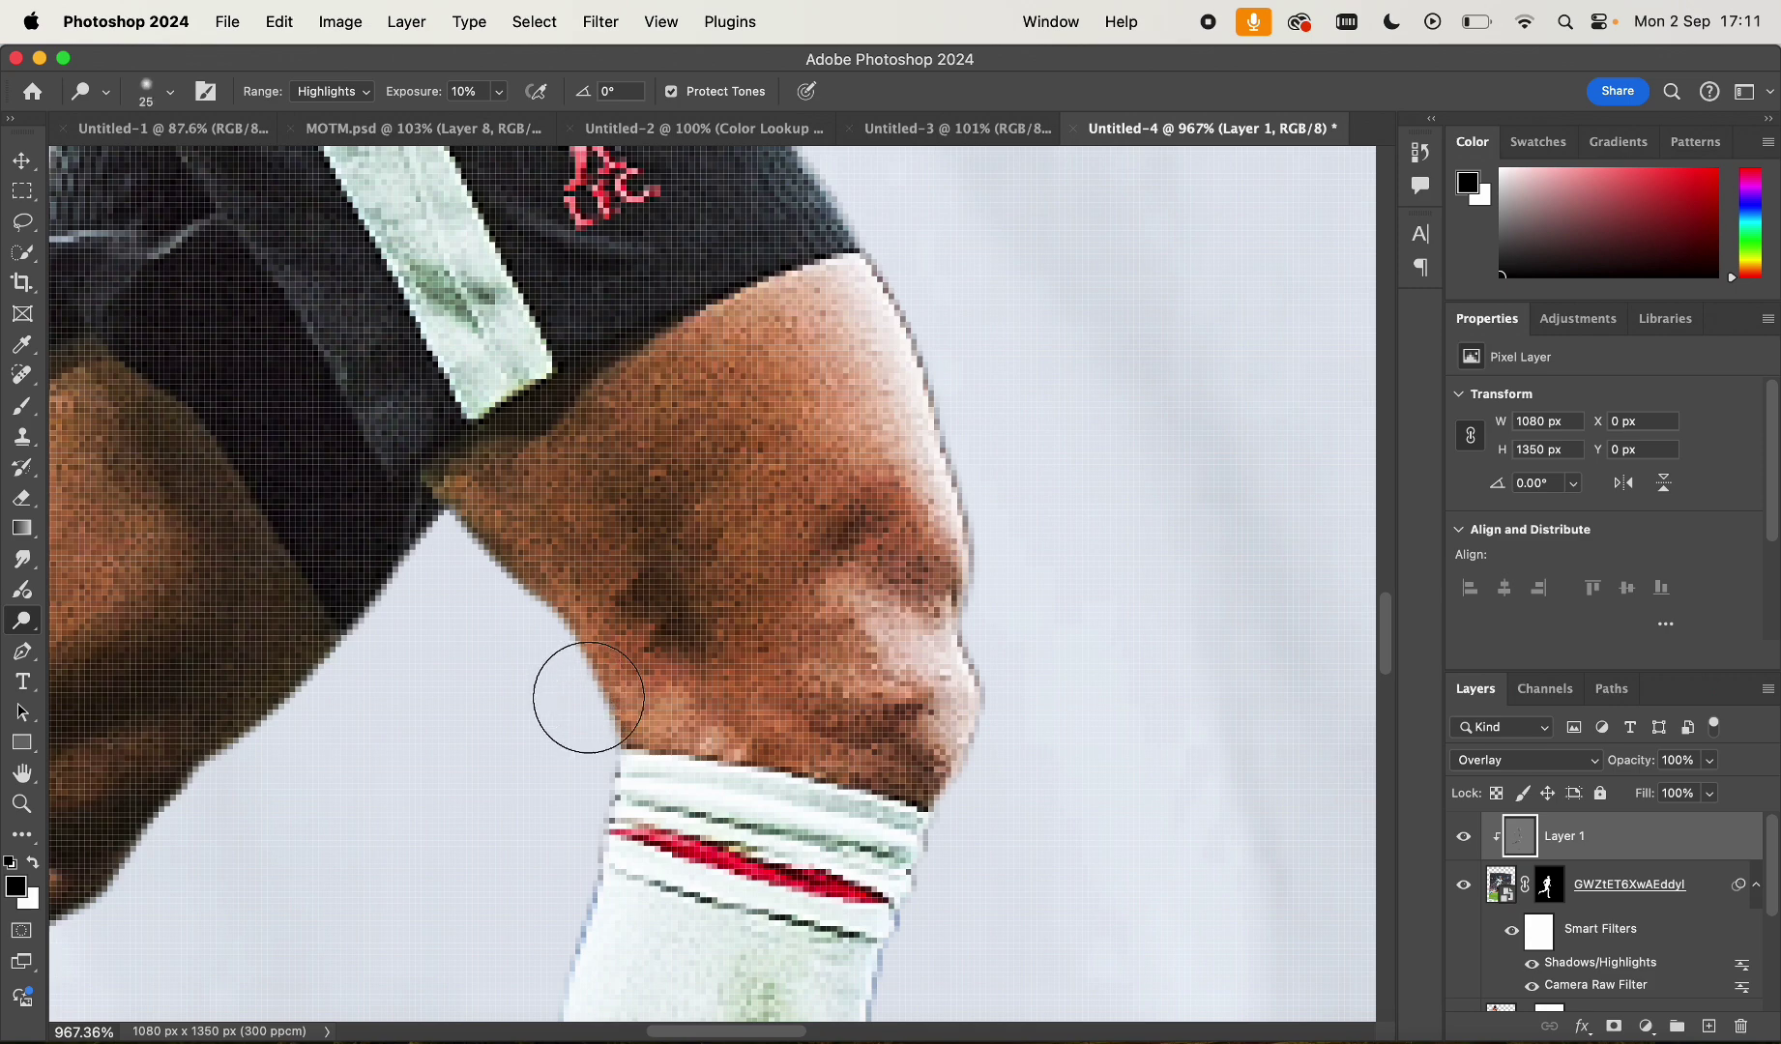
{"action": "scroll", "coordinate": [577, 727], "scroll_direction": "down", "scroll_amount": 1}
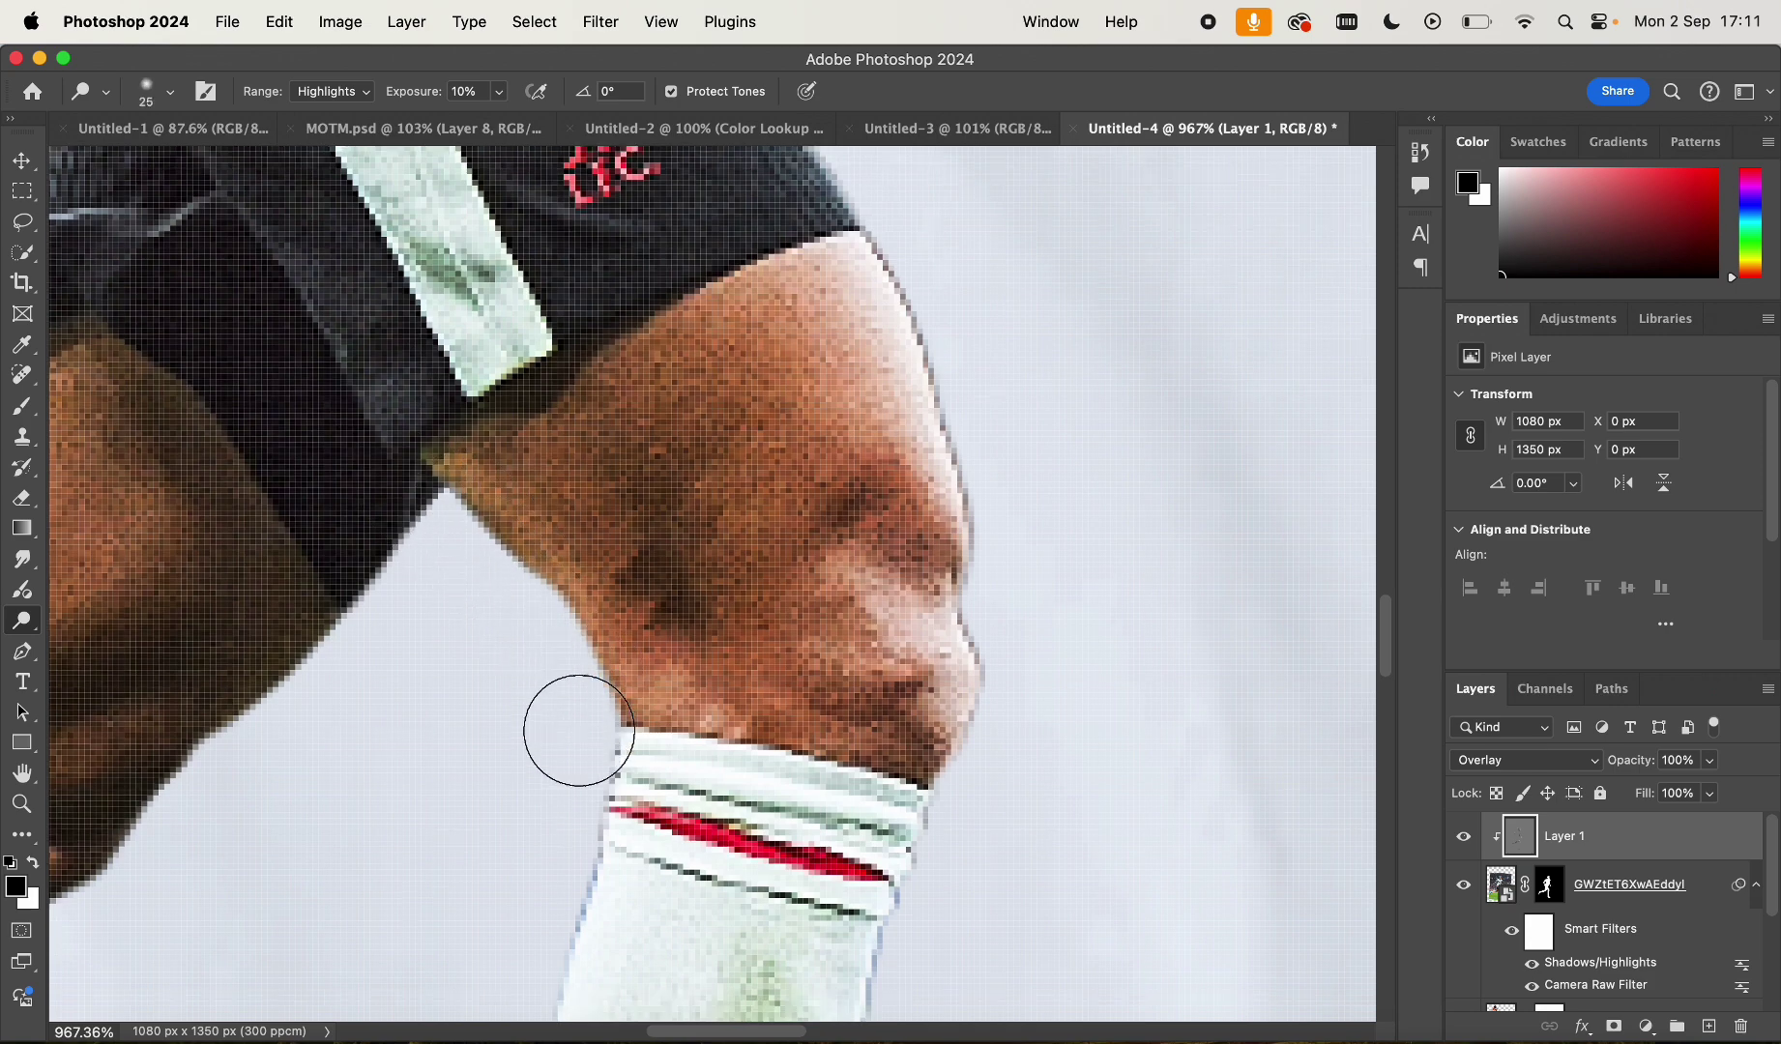
Dodge the upper edge of the running player's raised back thigh with a 25 px brush
{"action": "scroll", "coordinate": [577, 727], "scroll_direction": "left", "scroll_amount": 10}
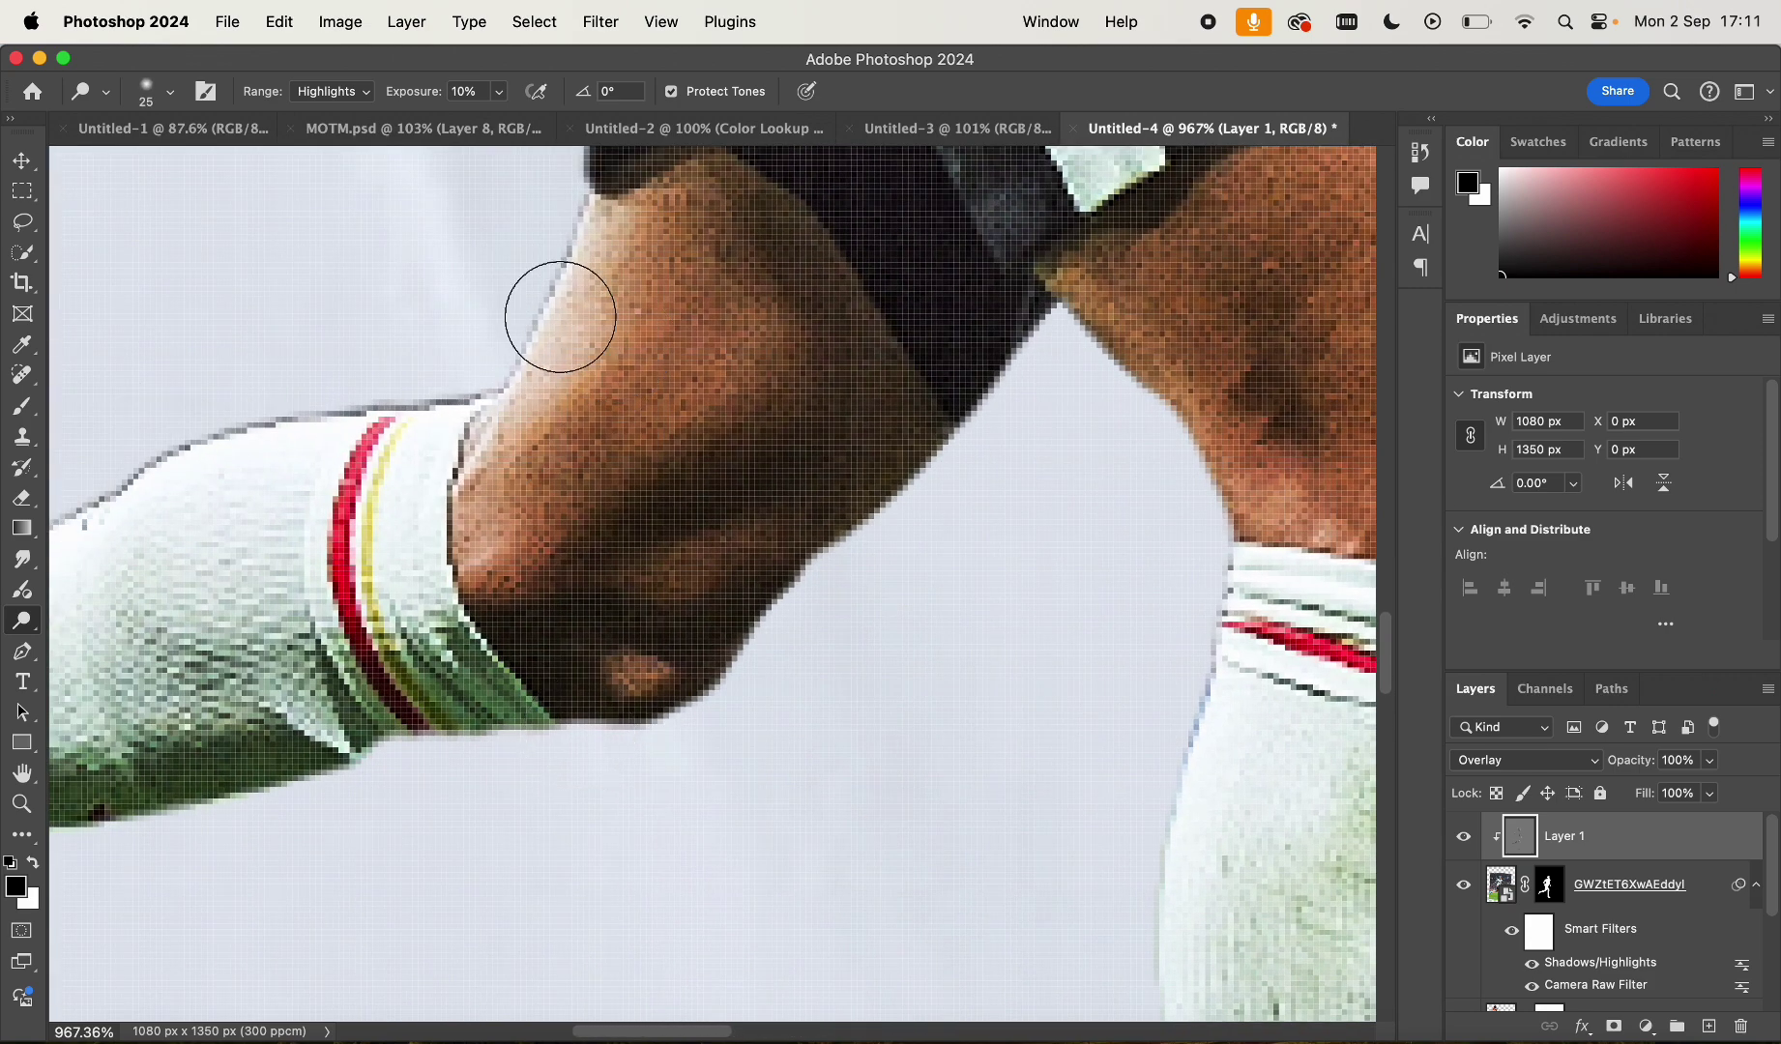
{"action": "scroll", "coordinate": [556, 310], "scroll_direction": "left", "scroll_amount": 3}
{"action": "scroll", "coordinate": [556, 310], "scroll_direction": "up", "scroll_amount": 1}
{"action": "key", "text": "bracketleft"}
{"action": "key", "text": "bracketleft"}
{"action": "key", "text": "bracketleft"}
Dodge the sock on the running player's raised back leg with a 15 to 20 px brush
{"action": "scroll", "coordinate": [635, 411], "scroll_direction": "down", "scroll_amount": 2}
{"action": "scroll", "coordinate": [635, 411], "scroll_direction": "left", "scroll_amount": 10}
{"action": "key", "text": "bracketright"}
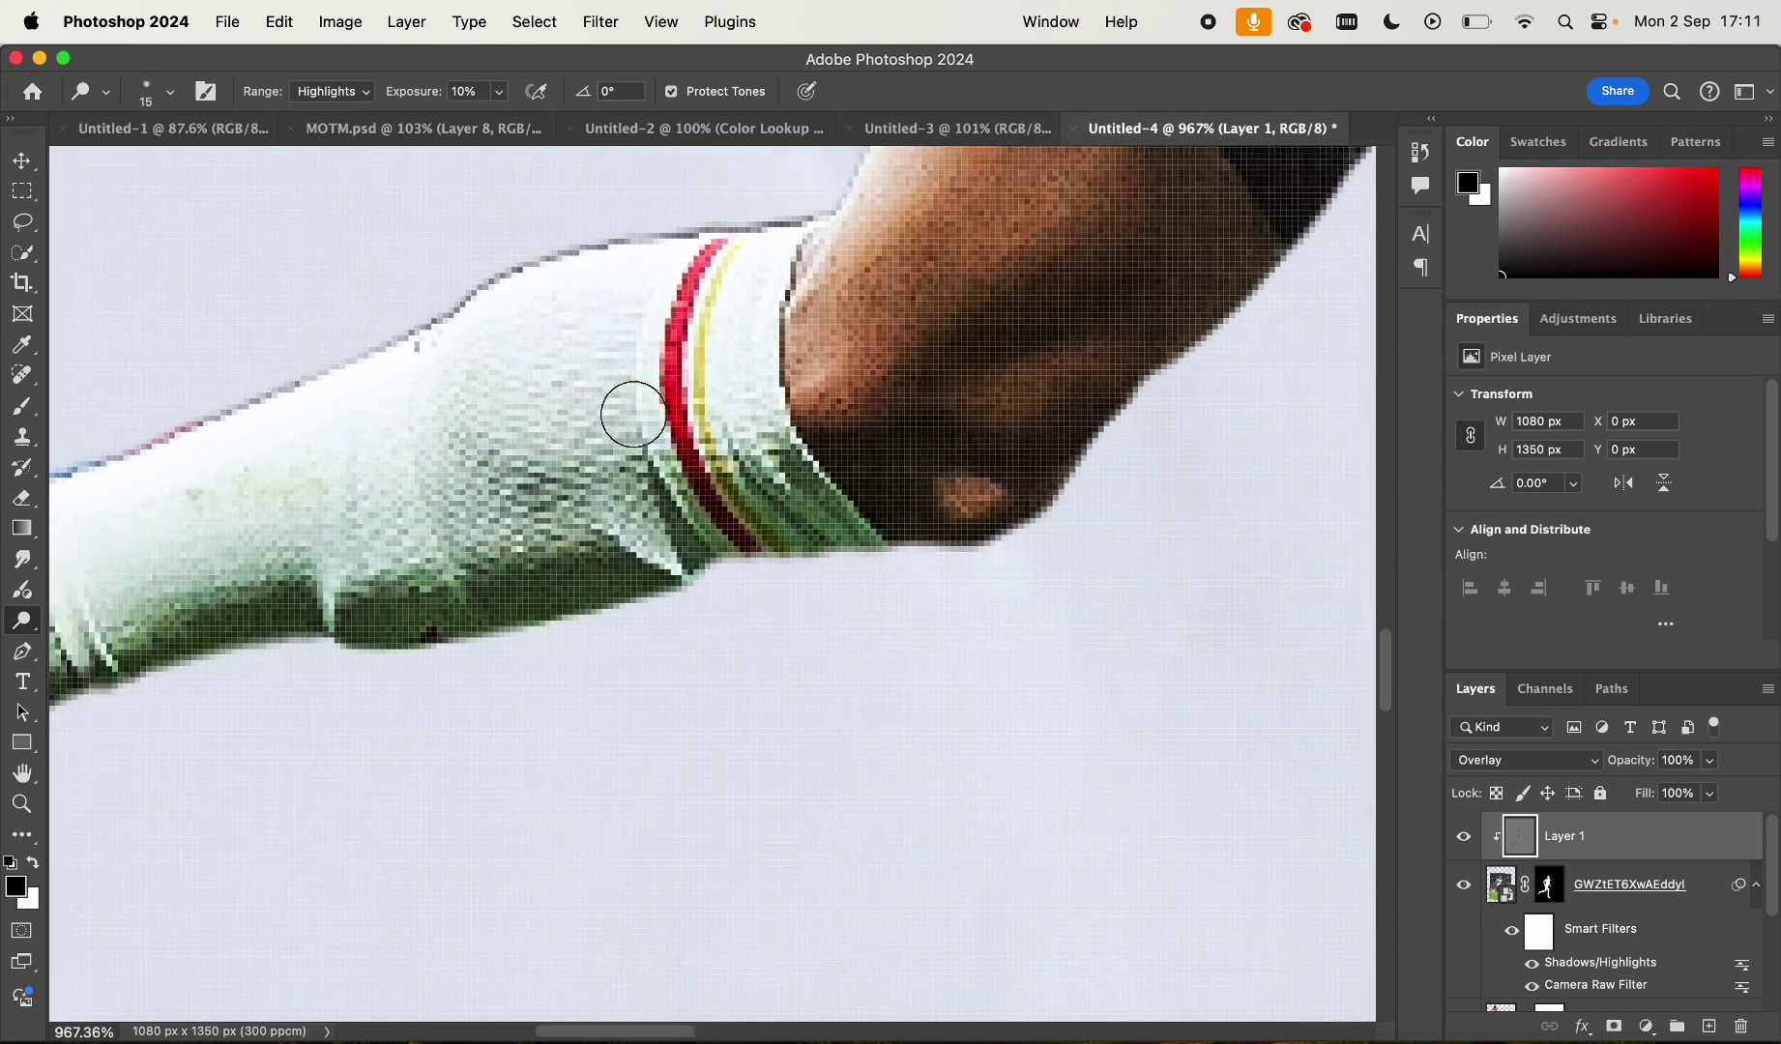
{"action": "key", "text": "bracketright"}
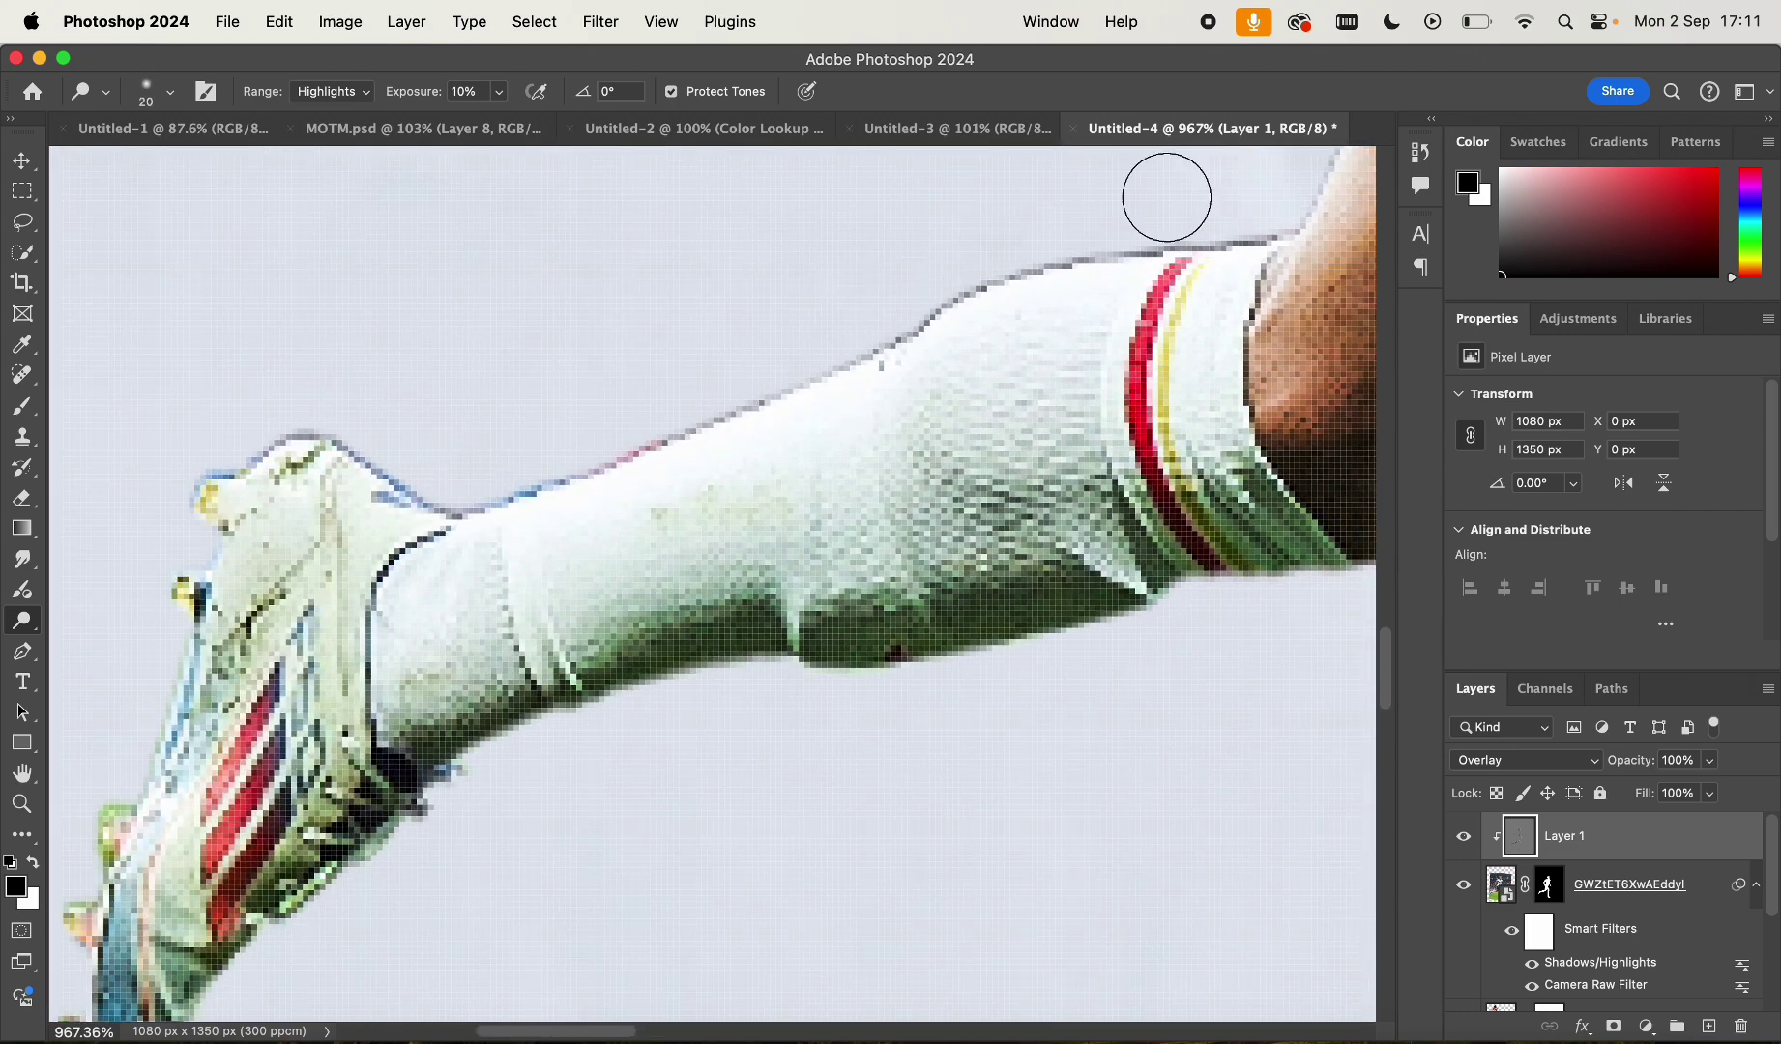
{"action": "key", "text": "bracketleft"}
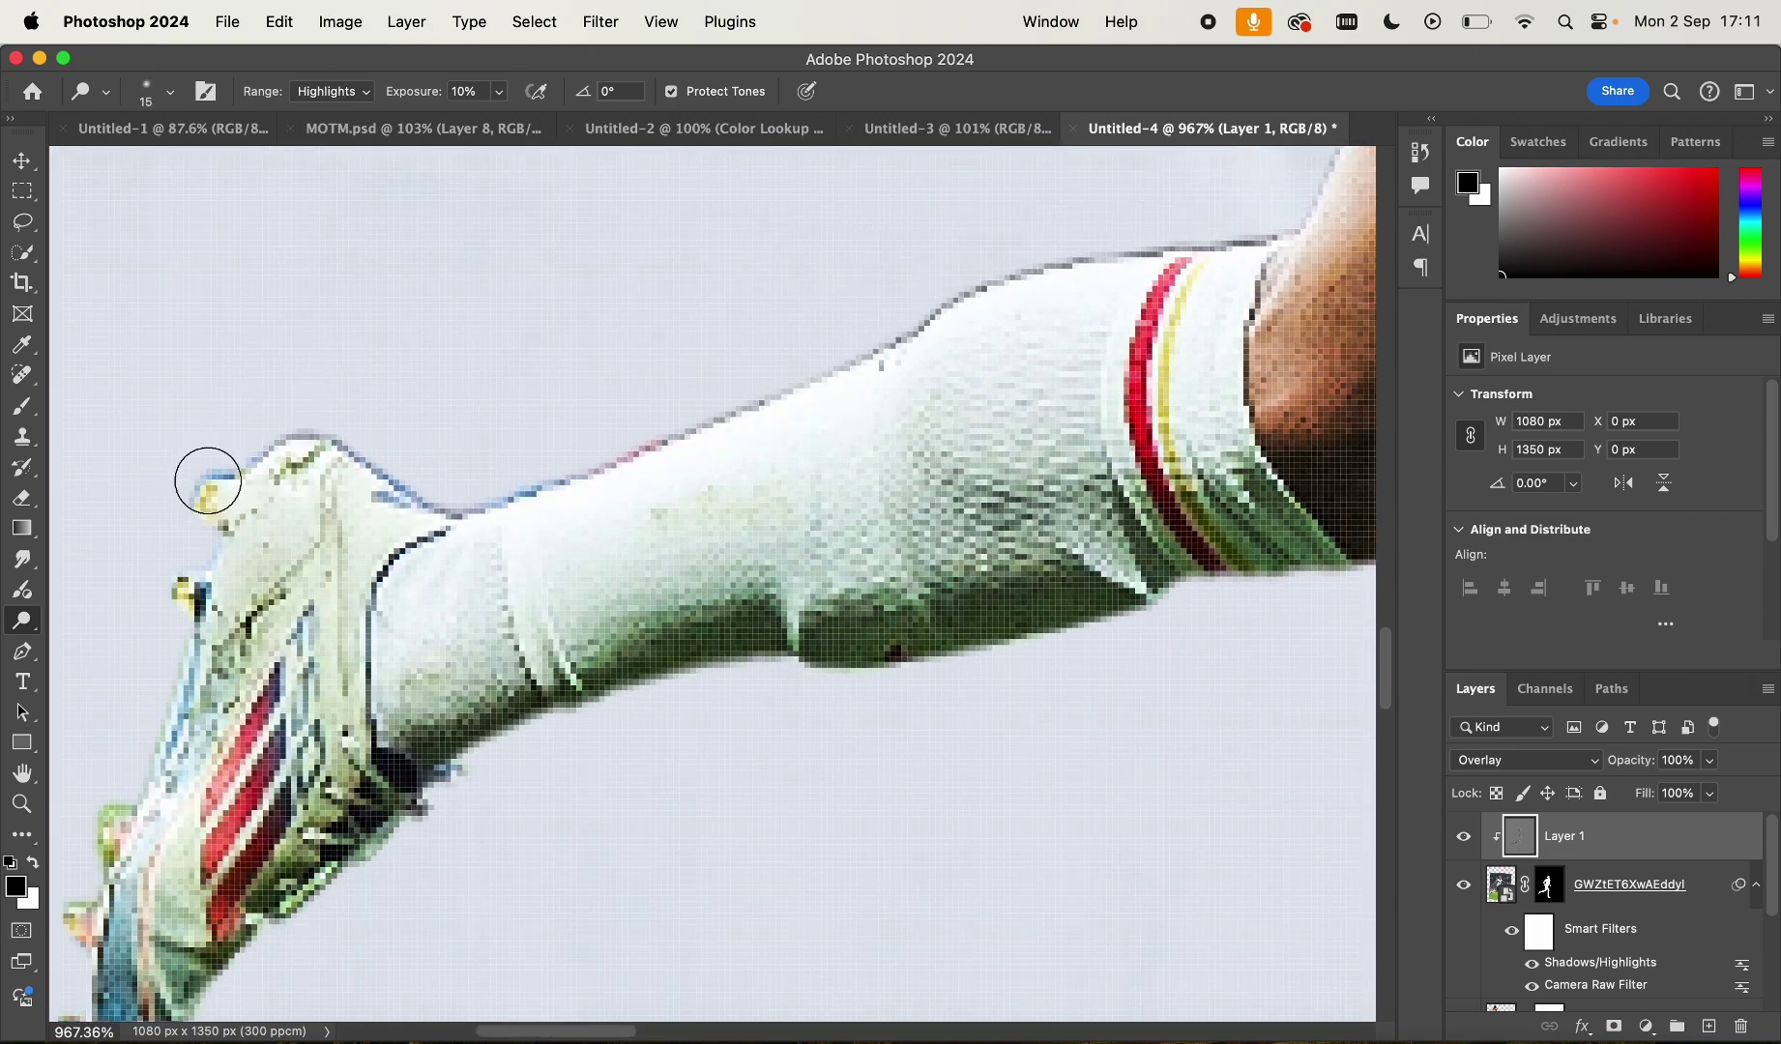
Dodge the boot on the raised back leg, using a 10 px brush for its edges and 15 px for its body
{"action": "key", "text": "bracketleft"}
{"action": "key", "text": "bracketleft"}
{"action": "scroll", "coordinate": [207, 479], "scroll_direction": "down", "scroll_amount": 4}
{"action": "scroll", "coordinate": [207, 479], "scroll_direction": "left", "scroll_amount": 4}
{"action": "scroll", "coordinate": [306, 537], "scroll_direction": "down", "scroll_amount": 1}
{"action": "scroll", "coordinate": [307, 537], "scroll_direction": "left", "scroll_amount": 1}
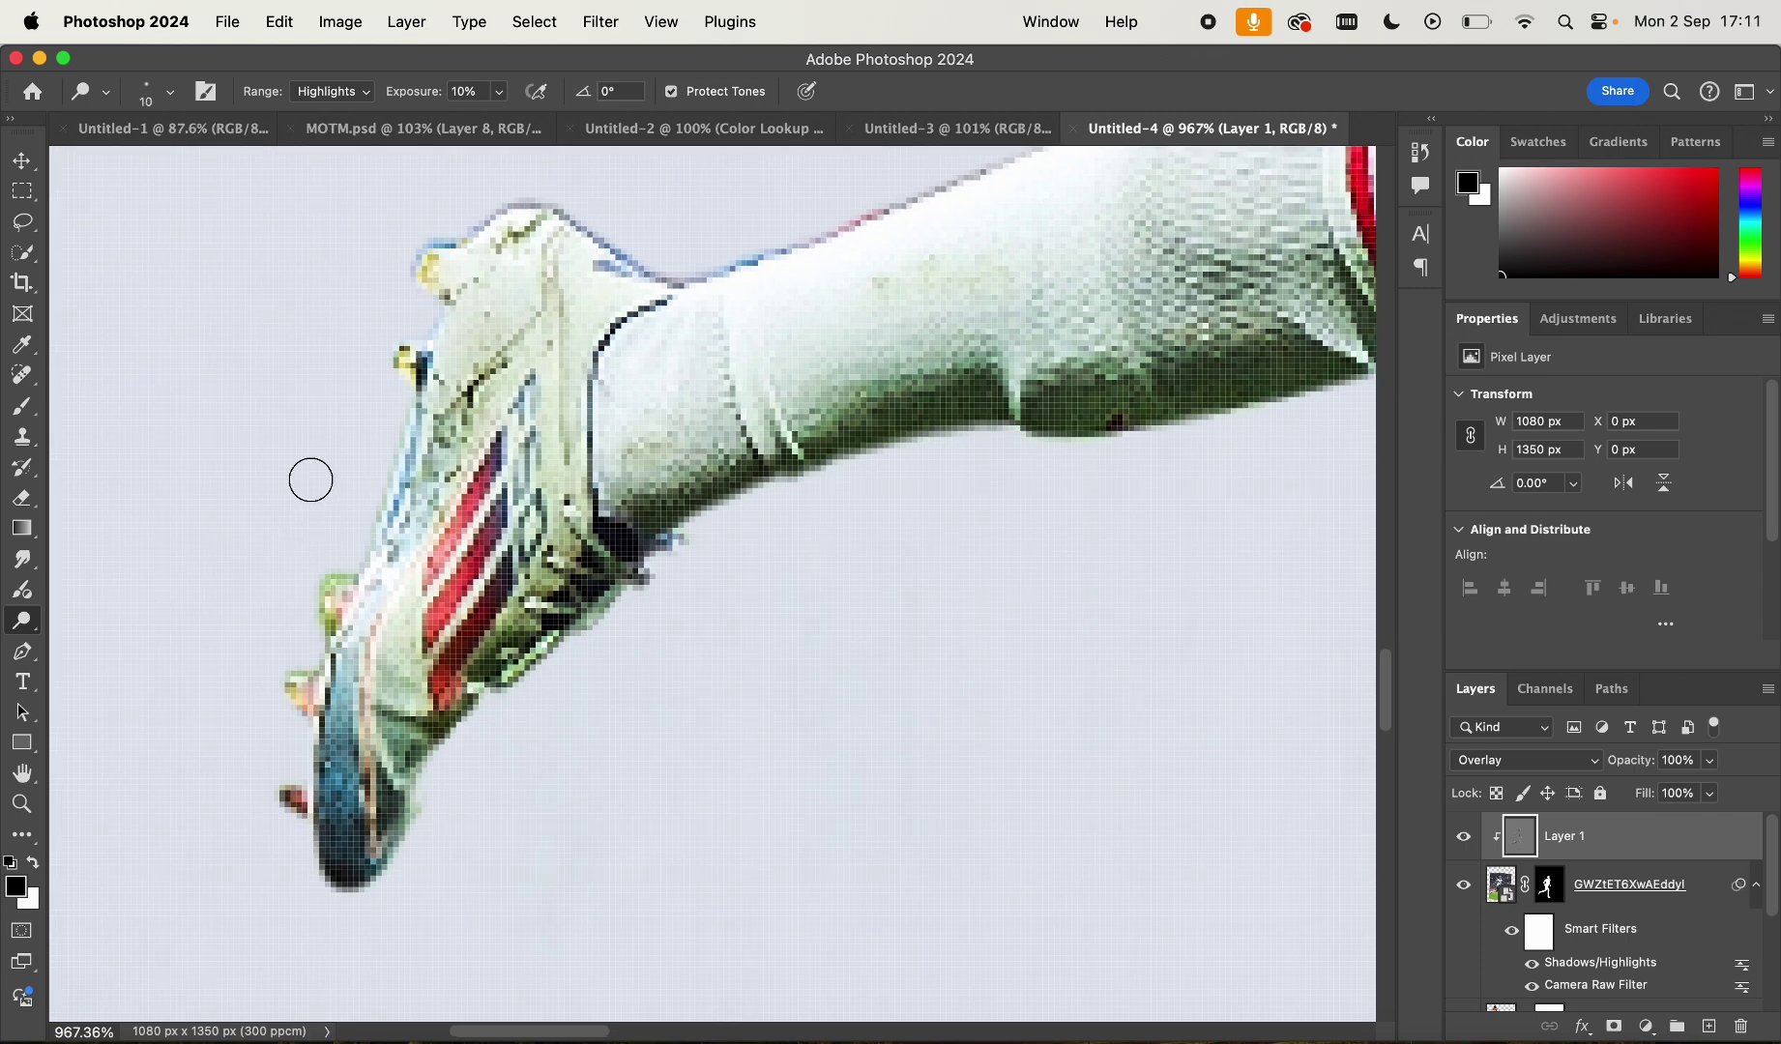
{"action": "key", "text": "bracketright"}
{"action": "key", "text": "bracketright"}
{"action": "scroll", "coordinate": [344, 590], "scroll_direction": "up", "scroll_amount": 2}
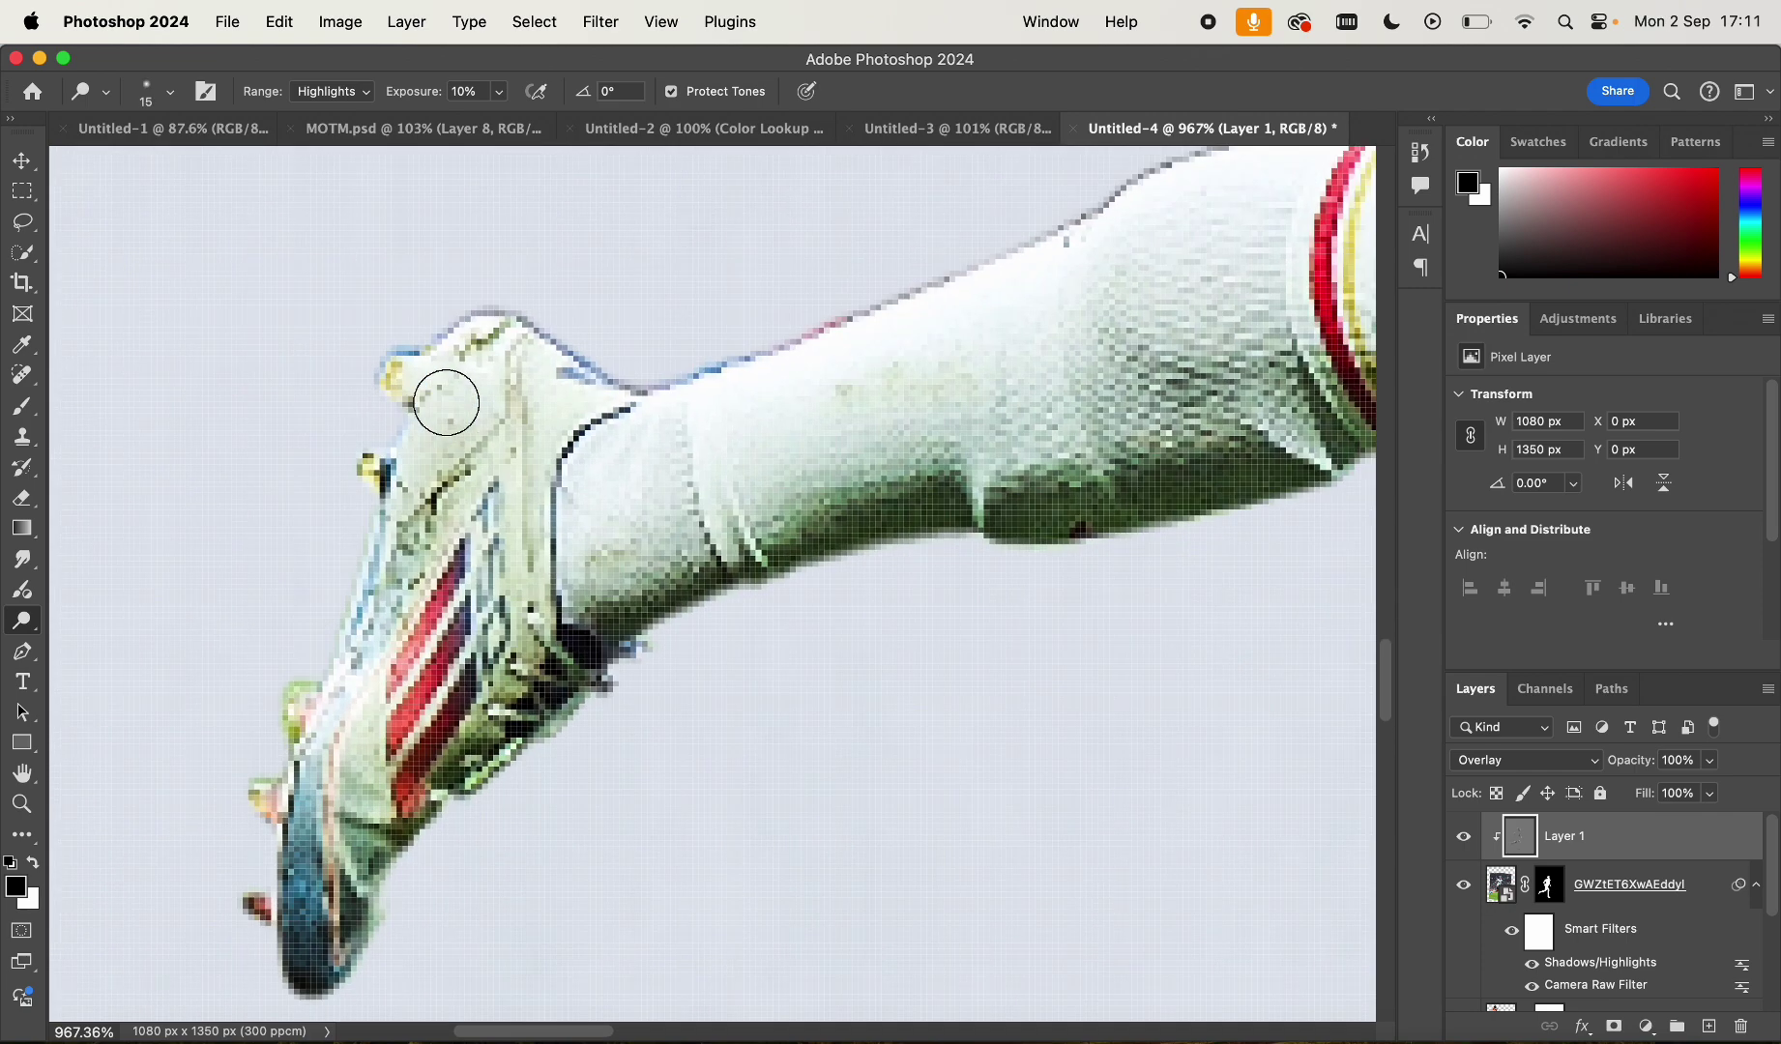
Dodge the back leg's sock cuff and thigh edge again with a 25 to 30 px brush
{"action": "scroll", "coordinate": [687, 377], "scroll_direction": "right", "scroll_amount": 3}
{"action": "key", "text": "bracketright"}
{"action": "key", "text": "bracketright"}
{"action": "scroll", "coordinate": [687, 378], "scroll_direction": "right", "scroll_amount": 4}
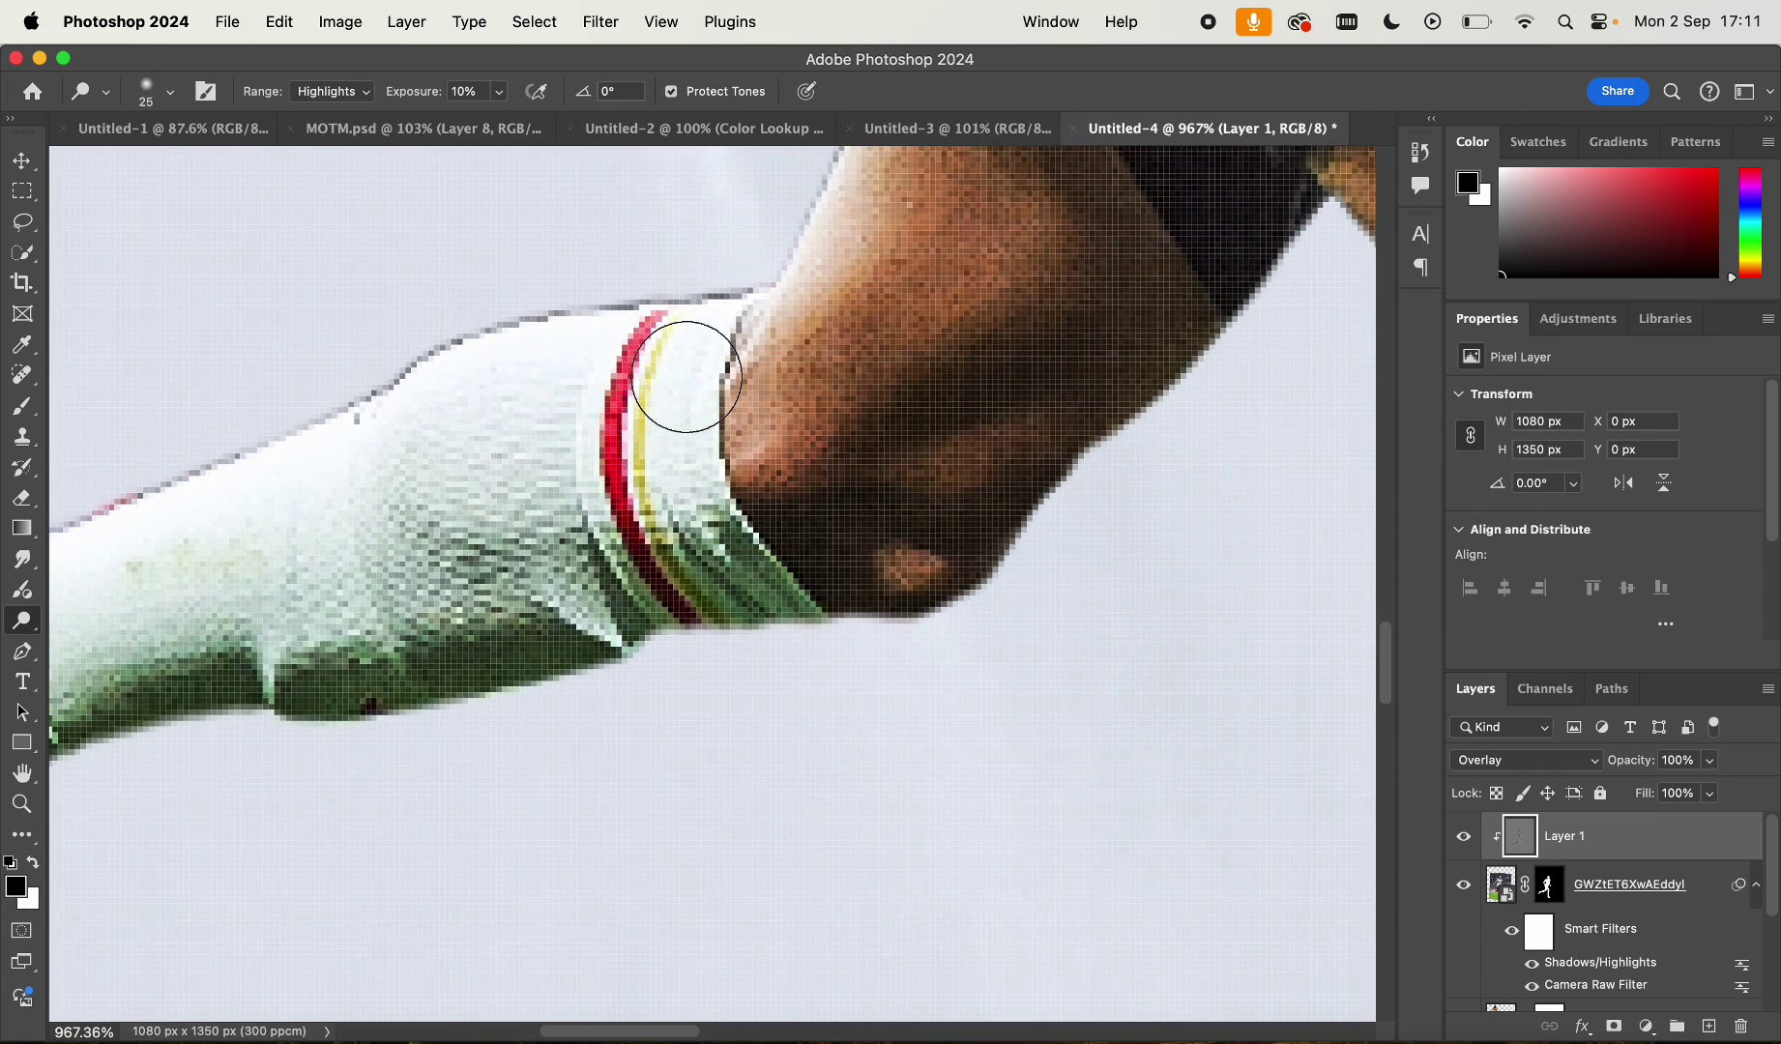
{"action": "scroll", "coordinate": [677, 372], "scroll_direction": "down", "scroll_amount": 4}
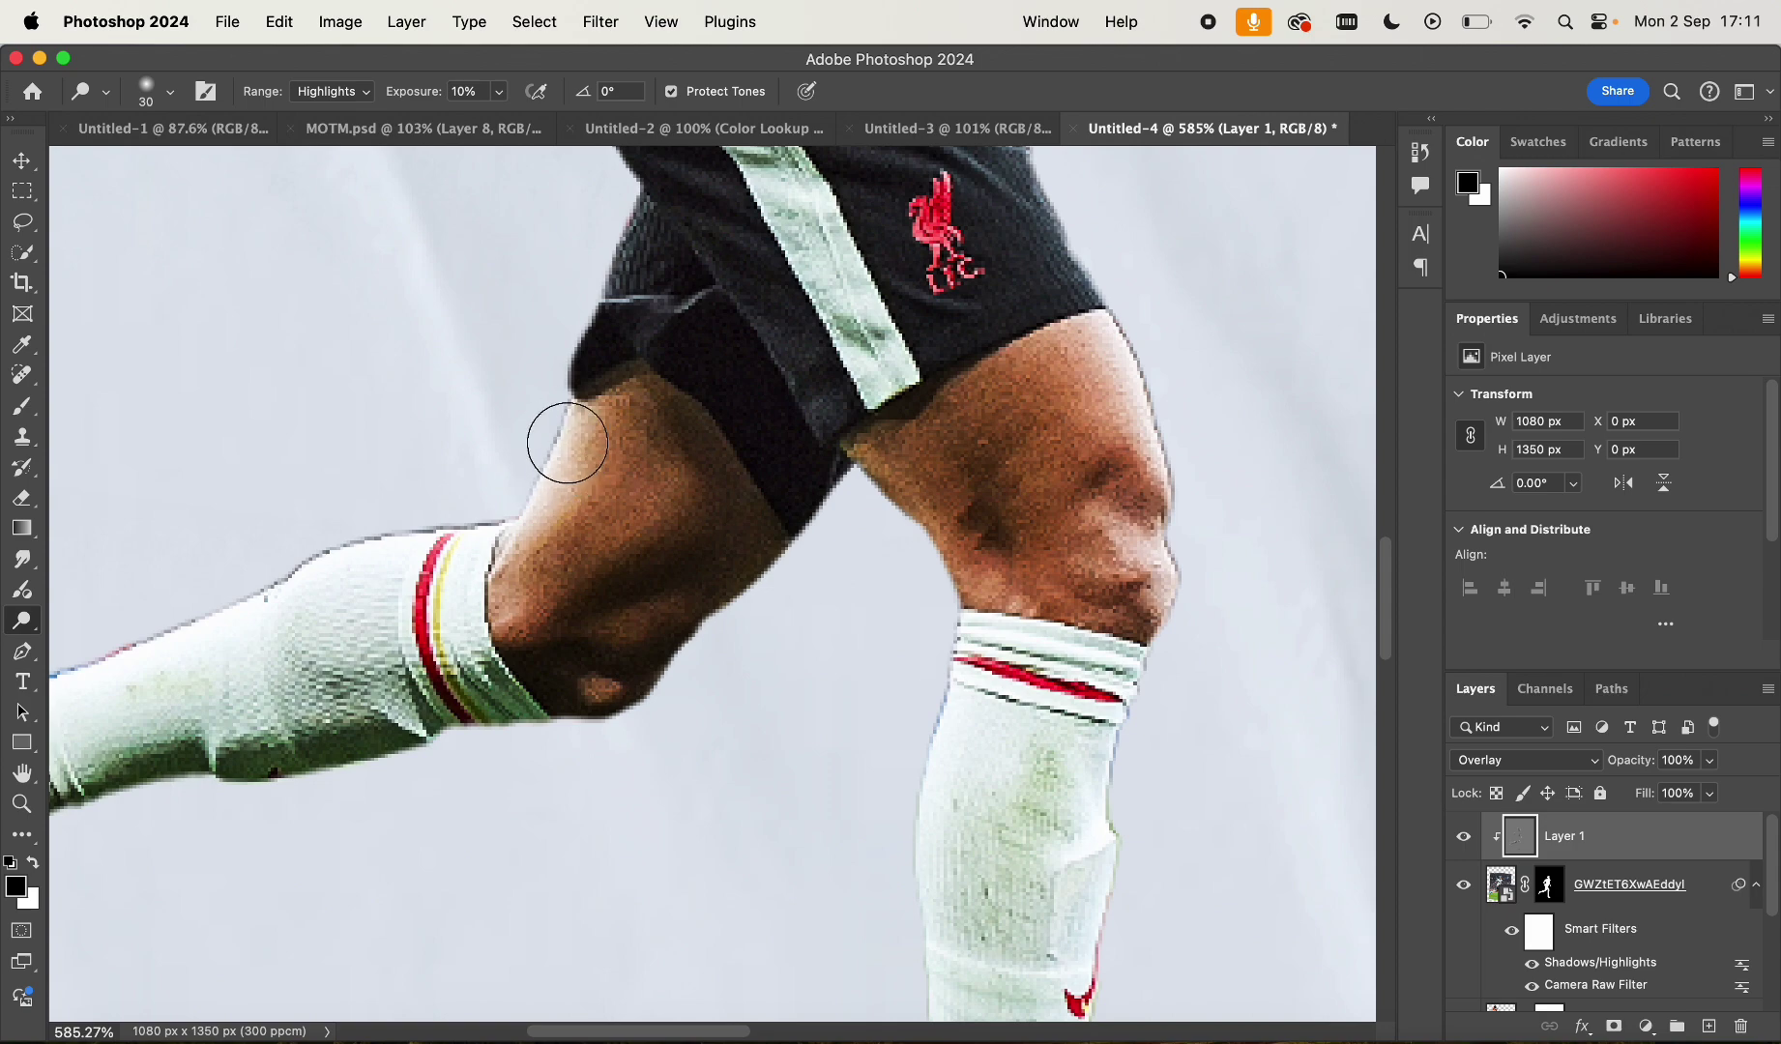
Dodge the running player's front sock and boot with a 15 px brush
{"action": "scroll", "coordinate": [1093, 429], "scroll_direction": "down", "scroll_amount": 10}
{"action": "scroll", "coordinate": [1094, 430], "scroll_direction": "right", "scroll_amount": 3}
{"action": "key", "text": "bracketleft"}
{"action": "key", "text": "bracketleft"}
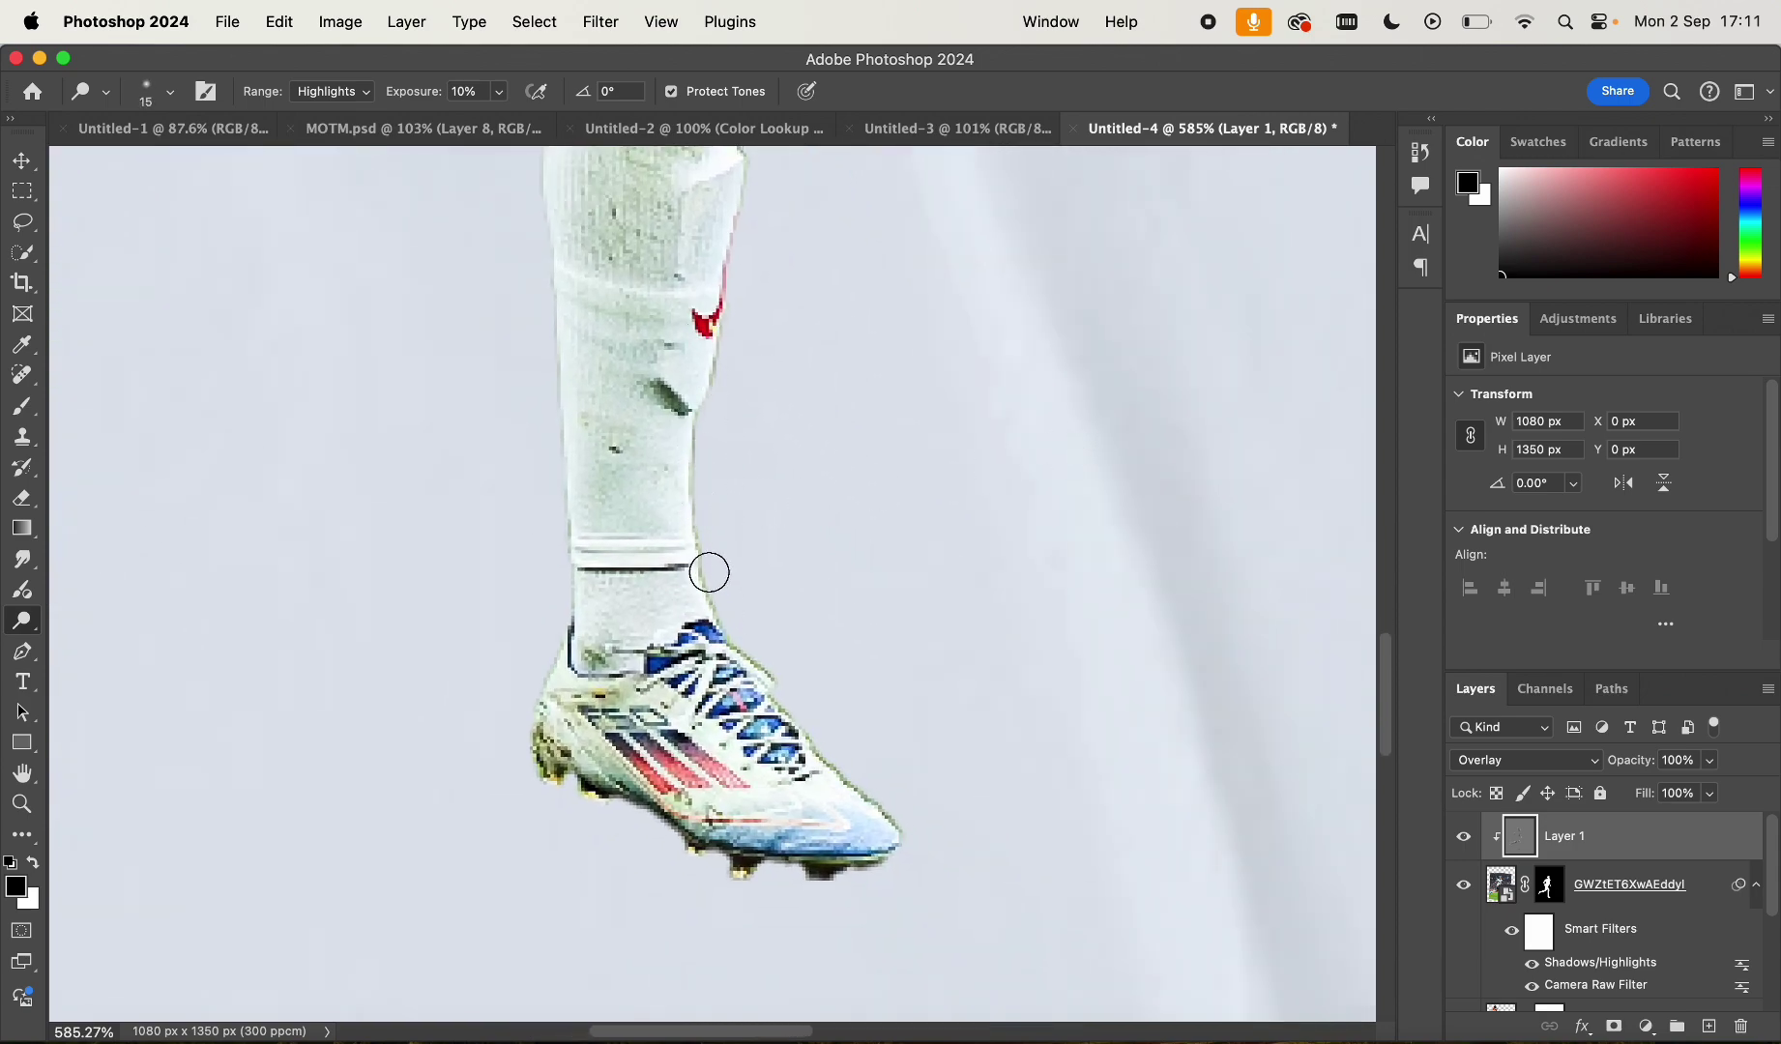
{"action": "scroll", "coordinate": [879, 803], "scroll_direction": "up", "scroll_amount": 10}
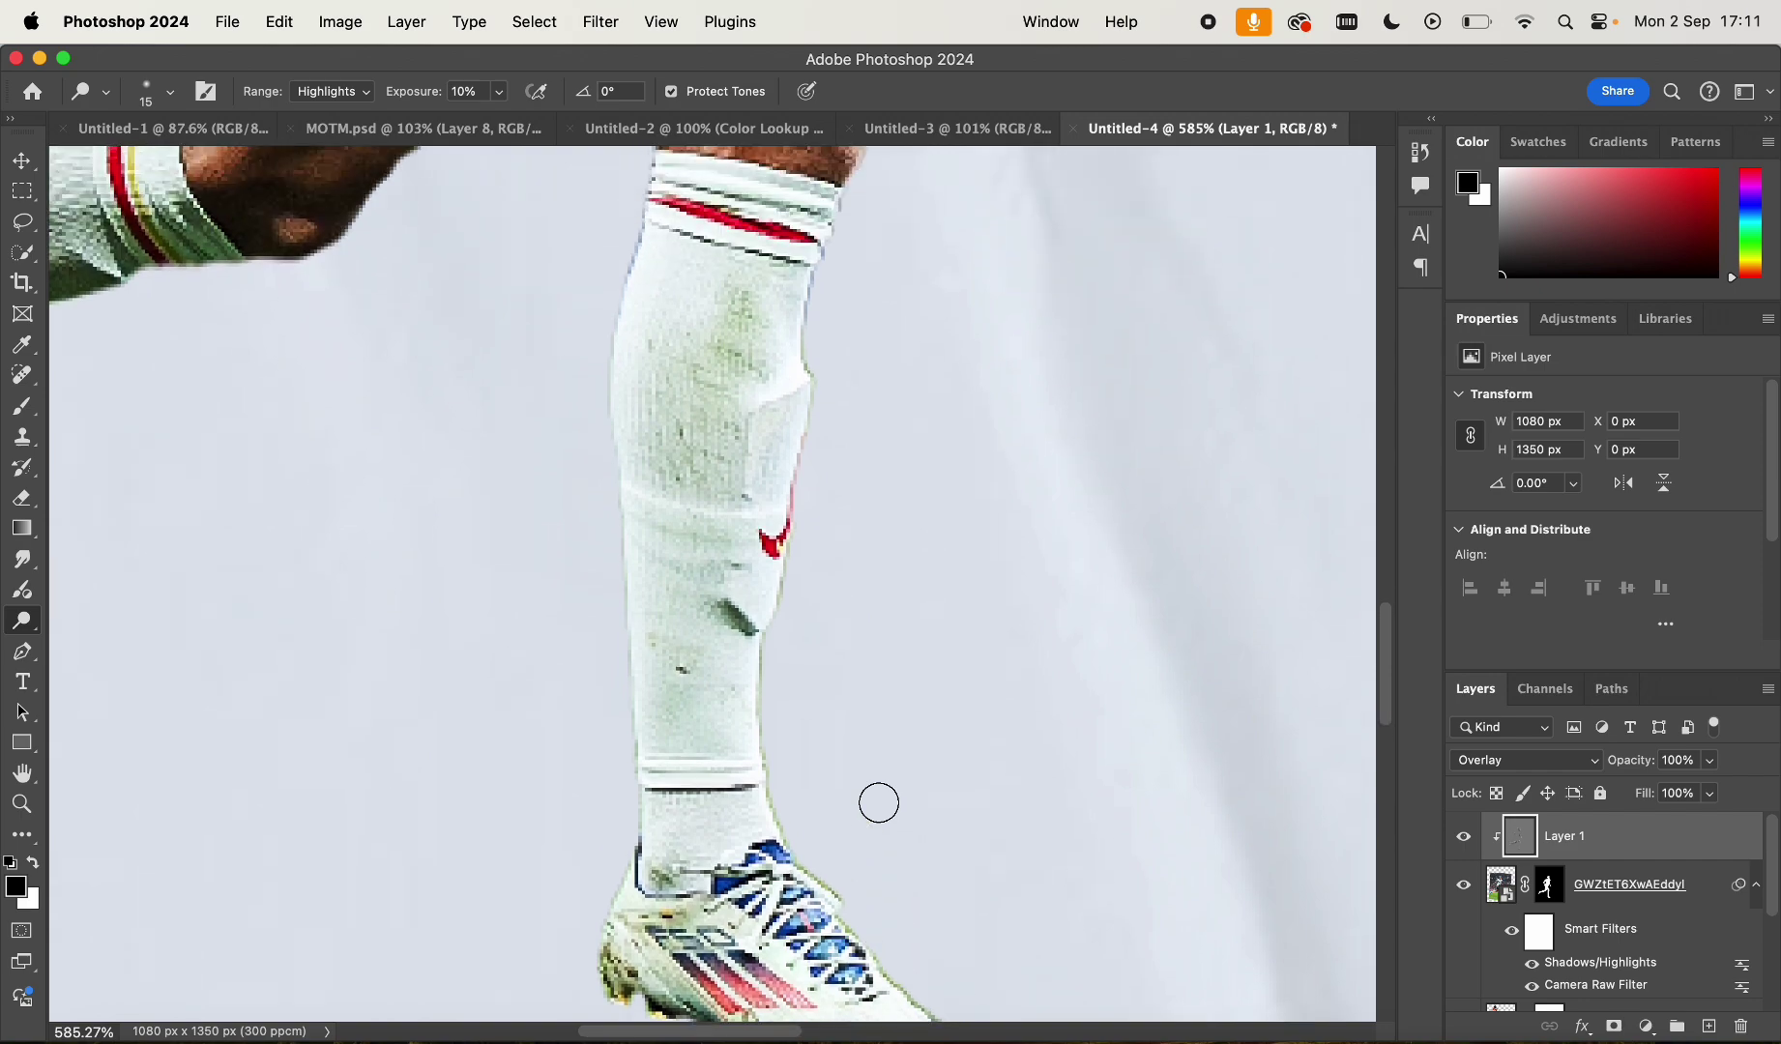
{"action": "scroll", "coordinate": [879, 803], "scroll_direction": "up", "scroll_amount": 5}
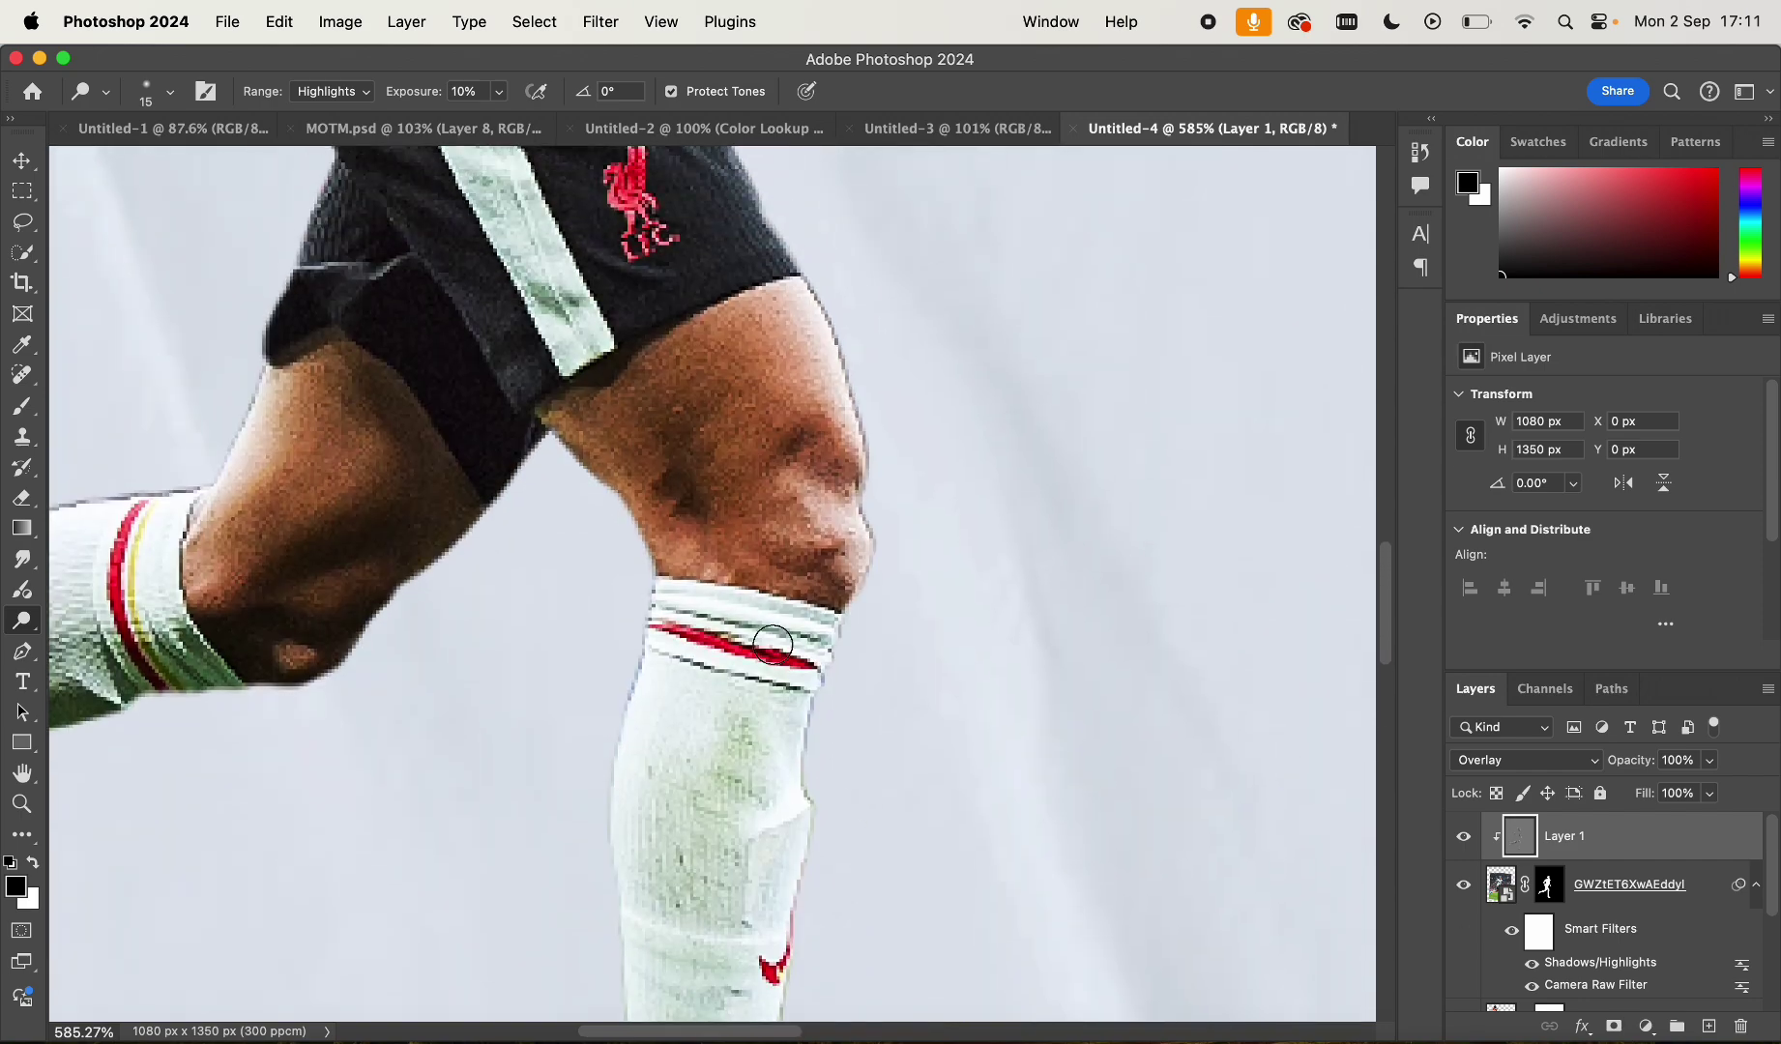
Dodge the running player's jaw and neck below the ear with a 20 px brush
{"action": "scroll", "coordinate": [773, 644], "scroll_direction": "up", "scroll_amount": 2}
{"action": "key", "text": "bracketright"}
{"action": "scroll", "coordinate": [772, 644], "scroll_direction": "up", "scroll_amount": 20}
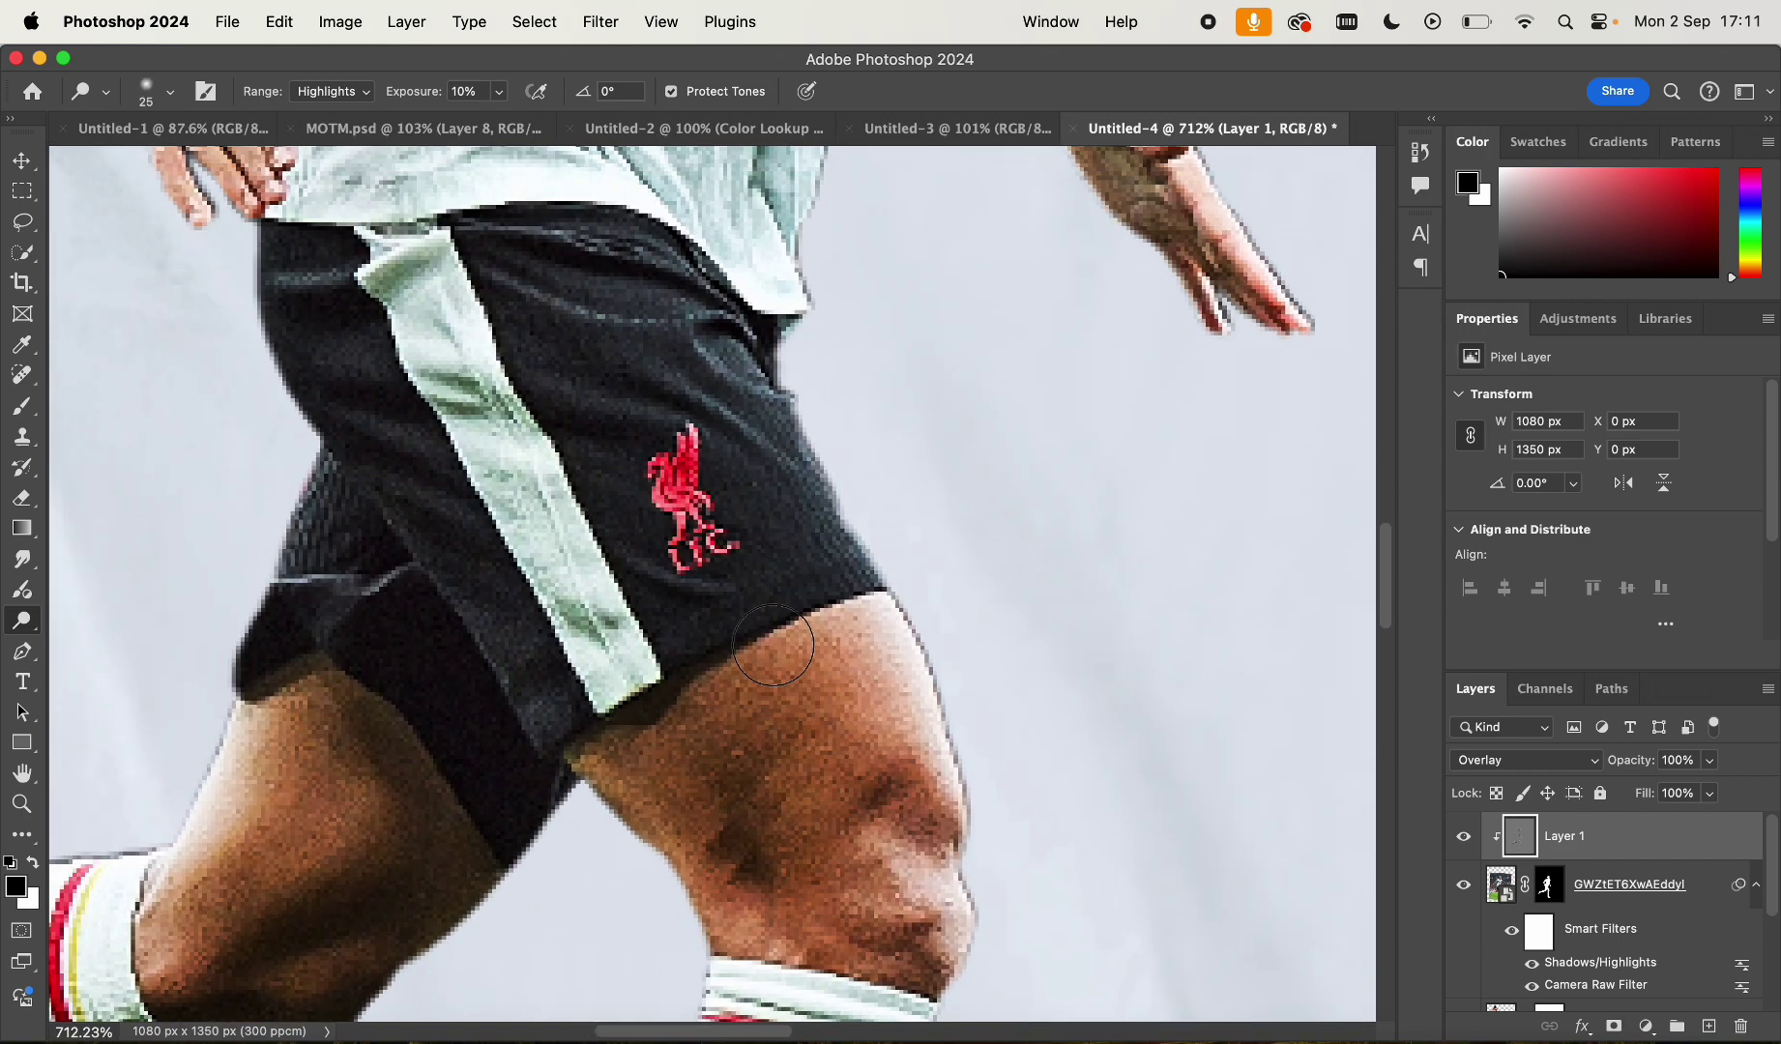
{"action": "key", "text": "bracketleft"}
{"action": "scroll", "coordinate": [773, 644], "scroll_direction": "up", "scroll_amount": 2}
{"action": "scroll", "coordinate": [772, 644], "scroll_direction": "down", "scroll_amount": 10}
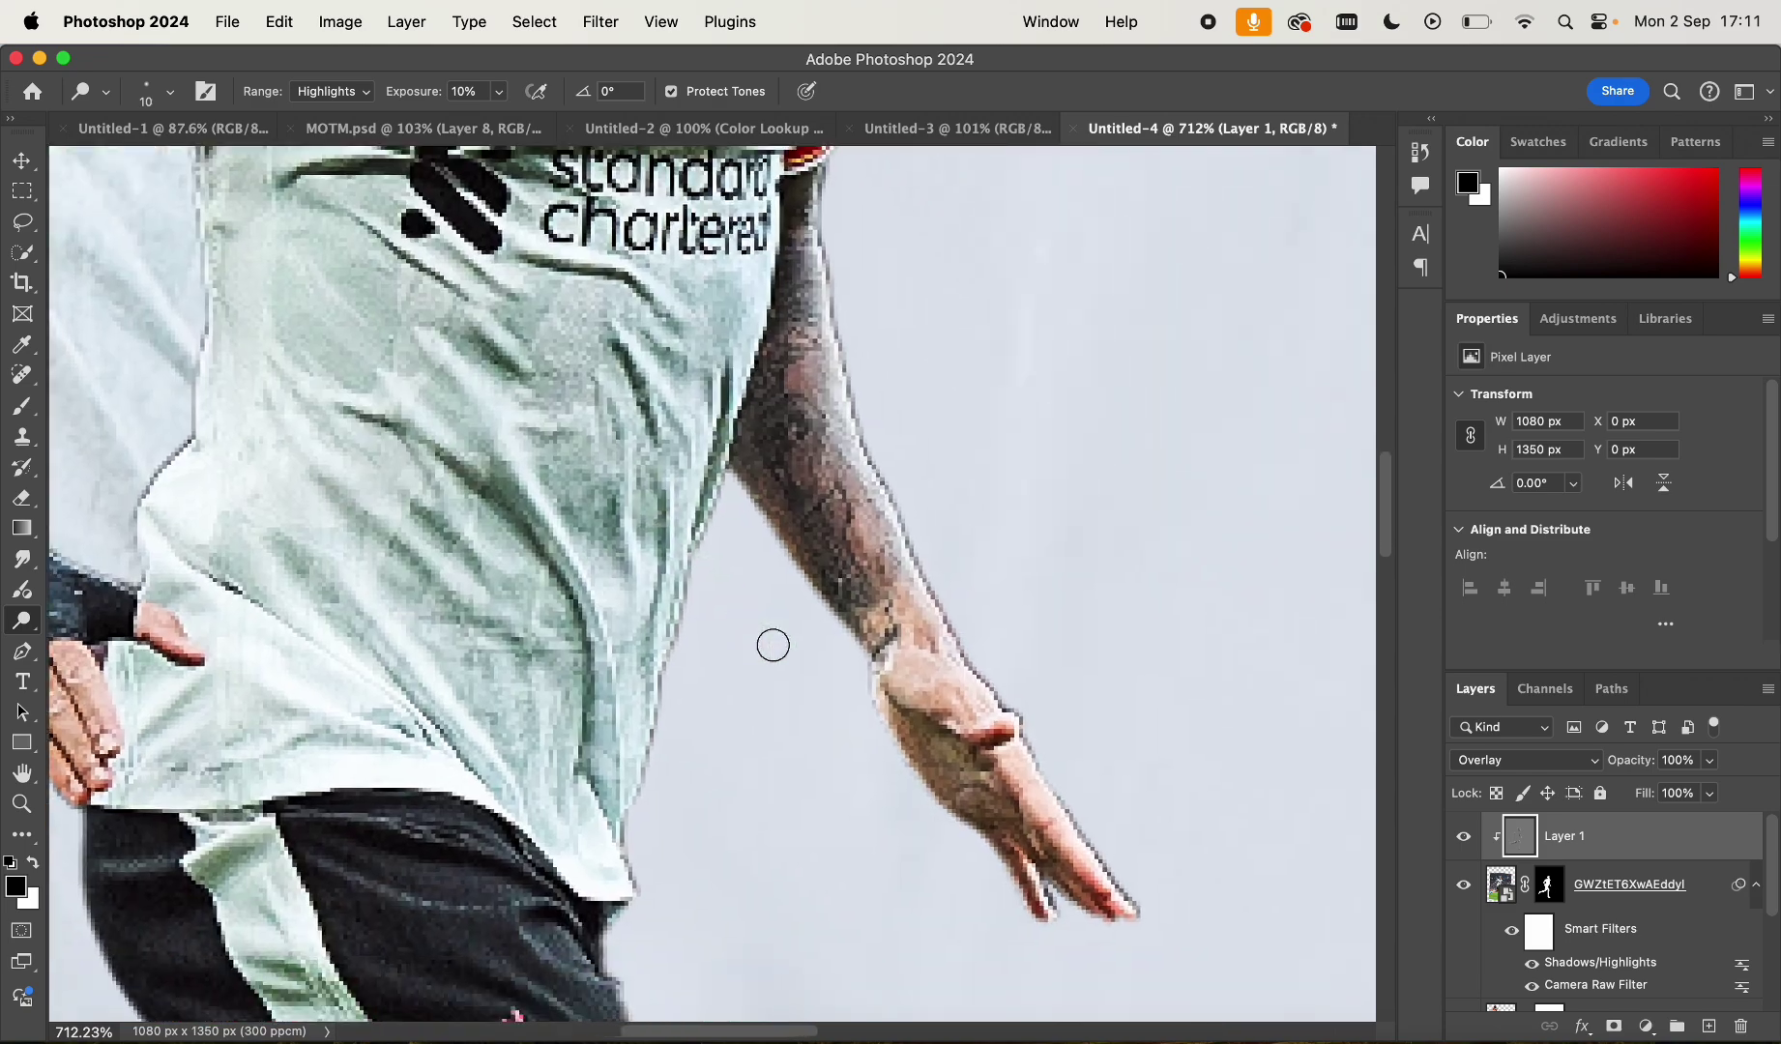
{"action": "scroll", "coordinate": [773, 644], "scroll_direction": "down", "scroll_amount": 10}
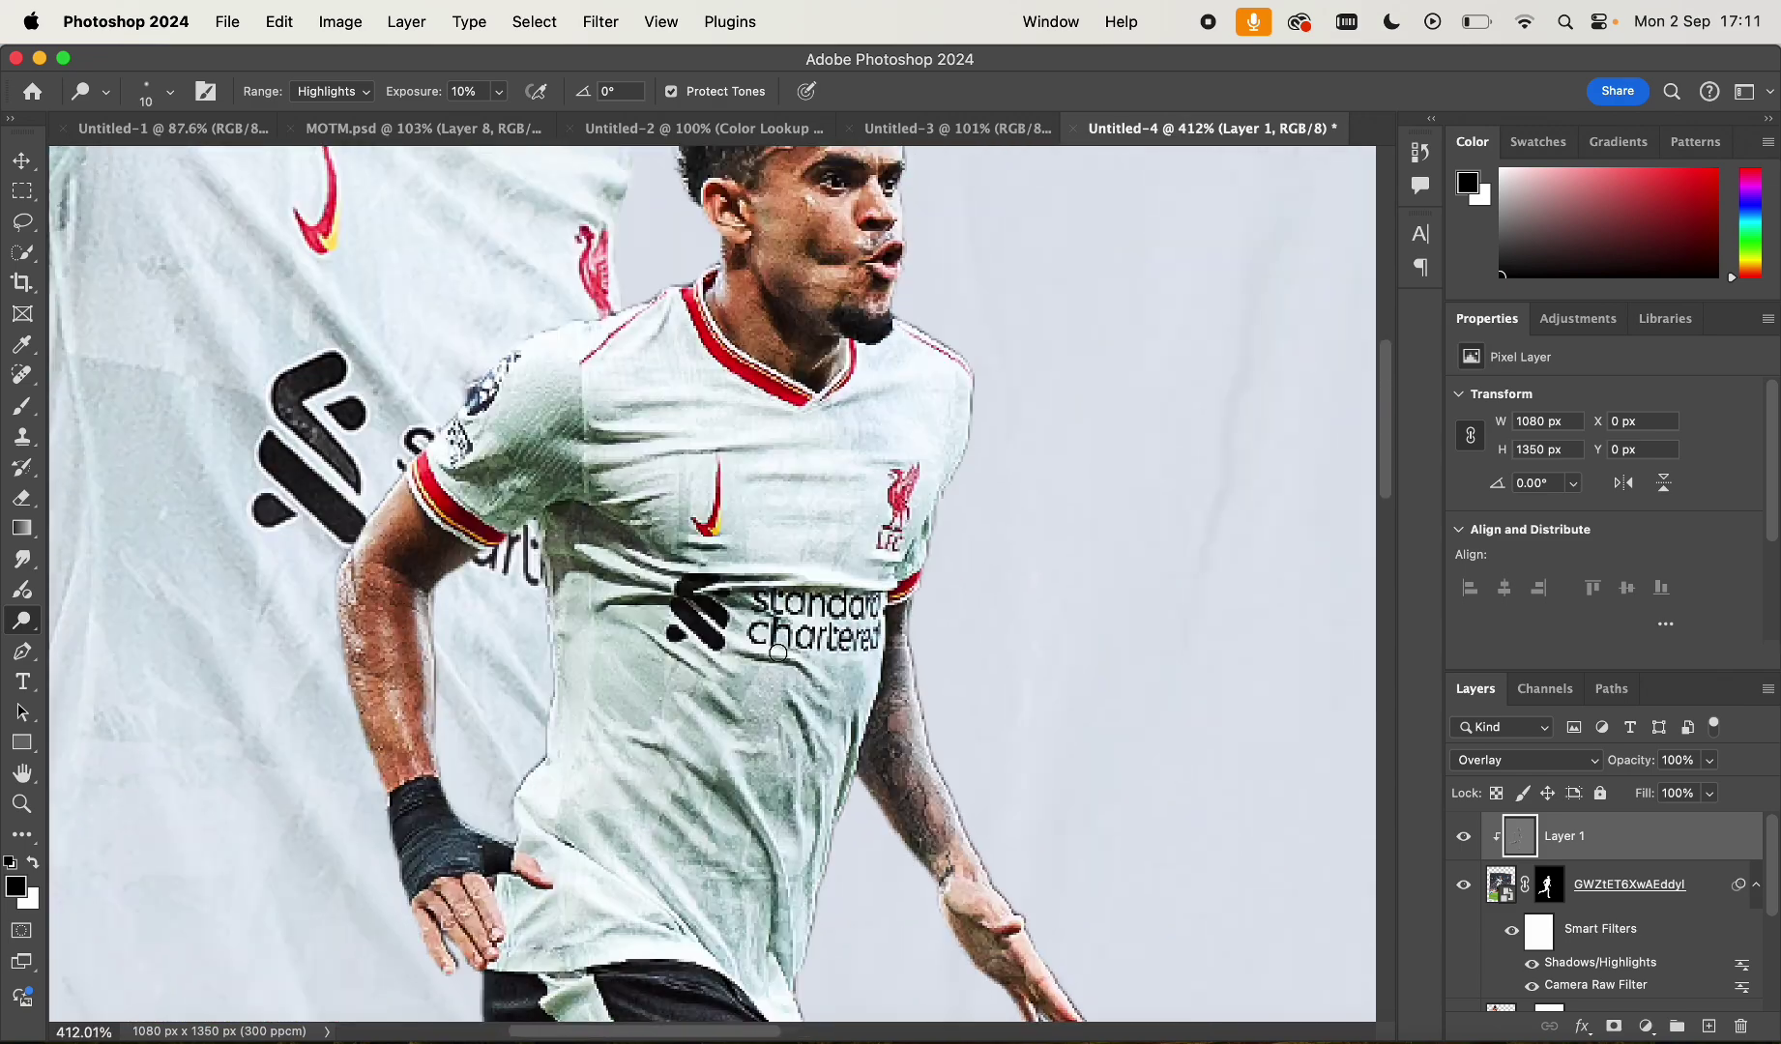
{"action": "scroll", "coordinate": [773, 644], "scroll_direction": "up", "scroll_amount": 2}
{"action": "key", "text": "bracketright"}
{"action": "scroll", "coordinate": [778, 654], "scroll_direction": "up", "scroll_amount": 12}
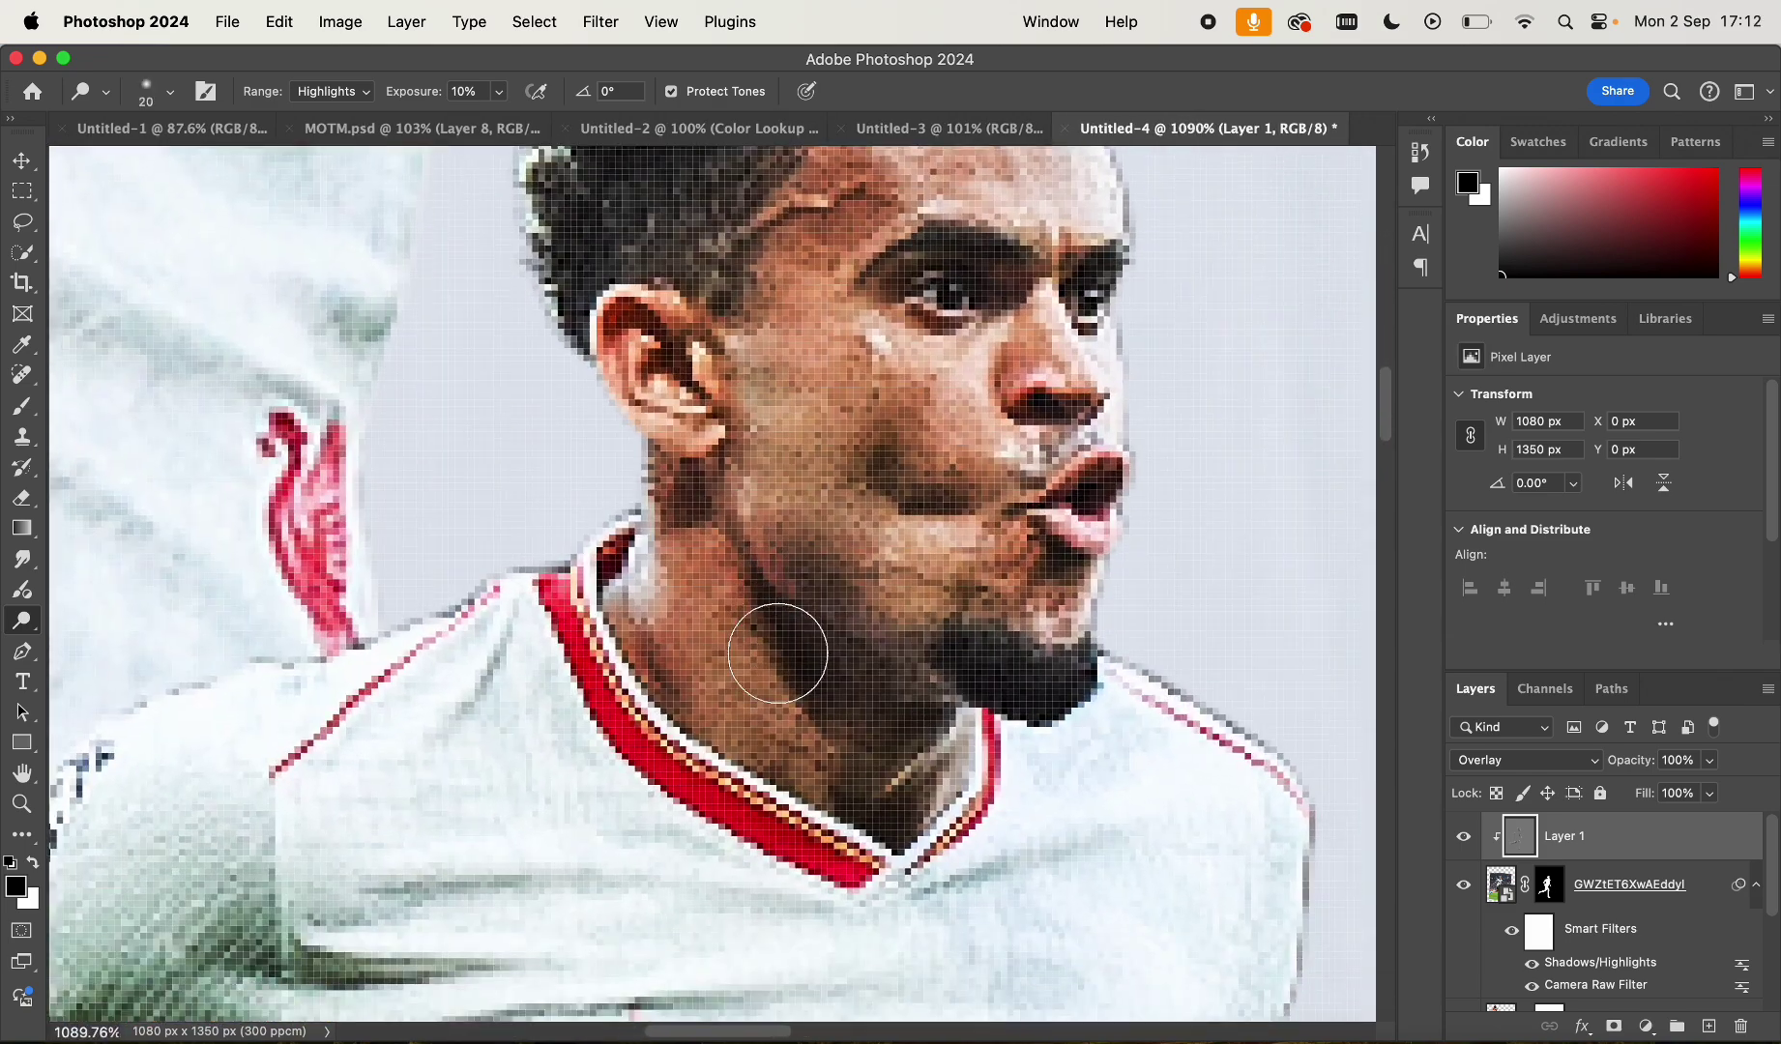
{"action": "mouse_move", "coordinate": [773, 522]}
{"action": "left_mouse_down"}
{"action": "mouse_move", "coordinate": [783, 444]}
{"action": "mouse_move", "coordinate": [767, 500]}
{"action": "left_mouse_up"}
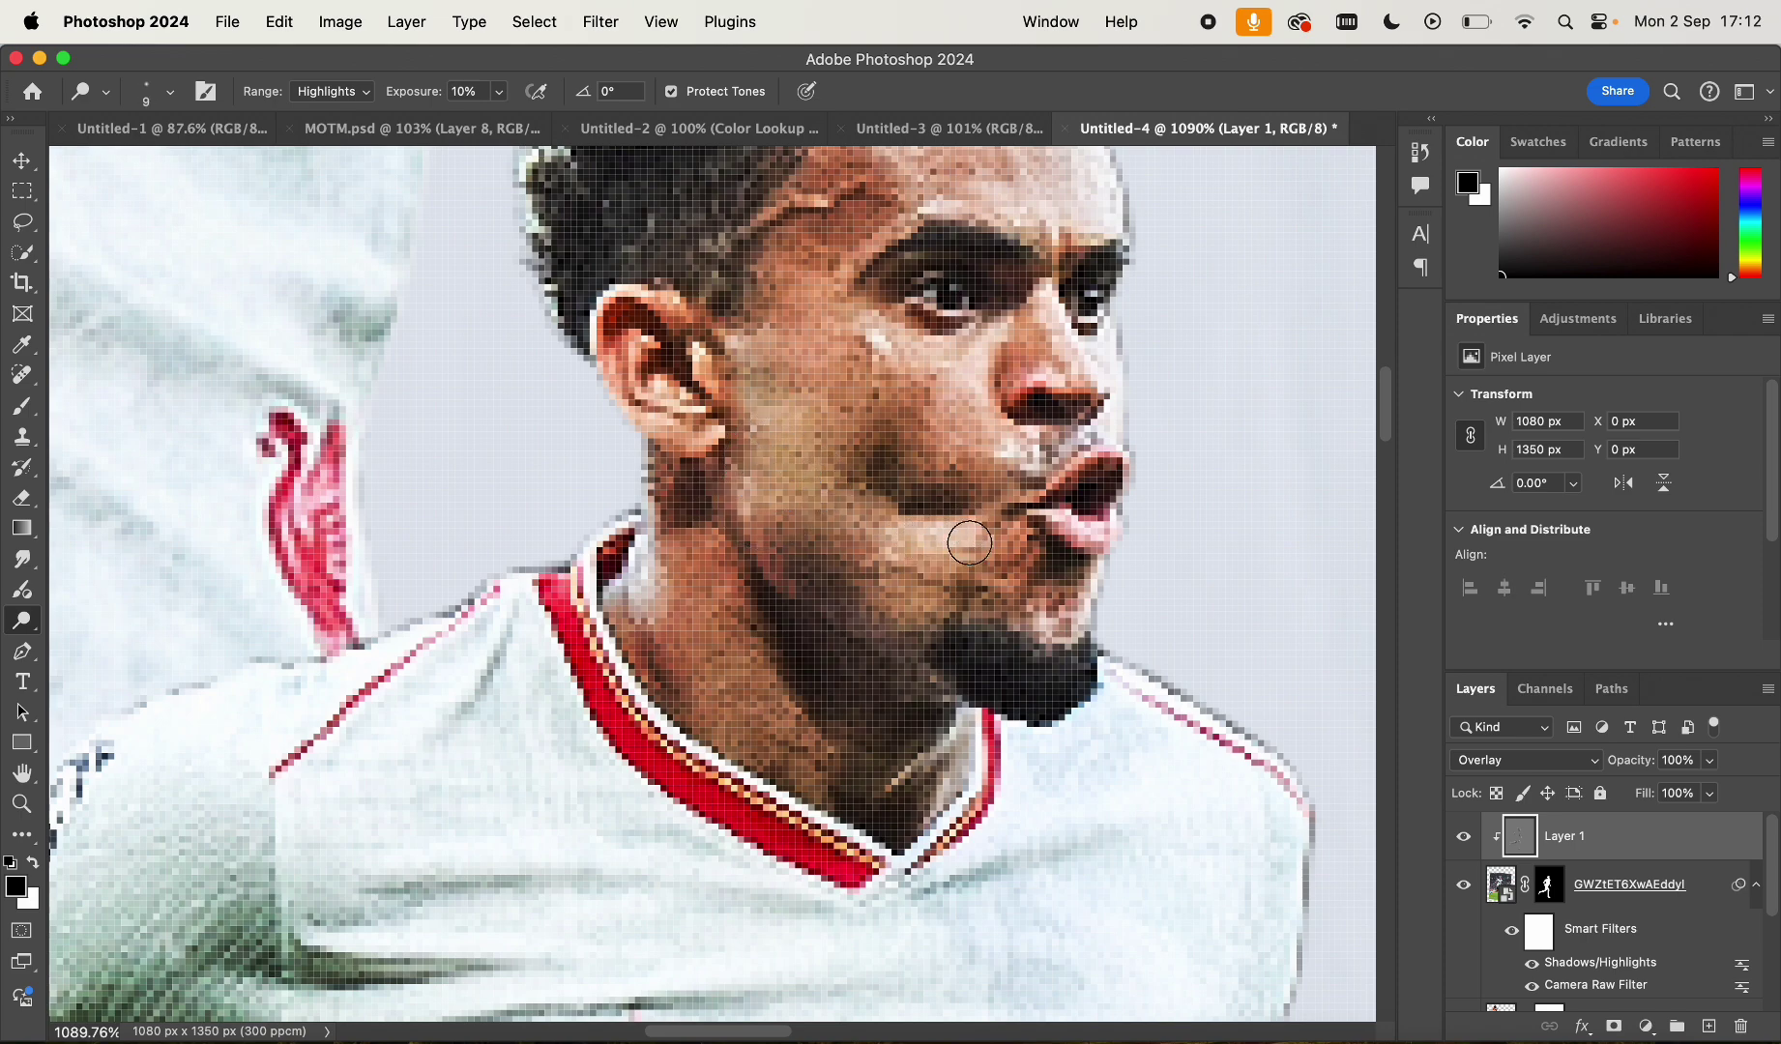
Dodge the back edge of the running player's hair with a 9 px brush
{"action": "scroll", "coordinate": [970, 544], "scroll_direction": "up", "scroll_amount": 5}
{"action": "scroll", "coordinate": [970, 543], "scroll_direction": "right", "scroll_amount": 4}
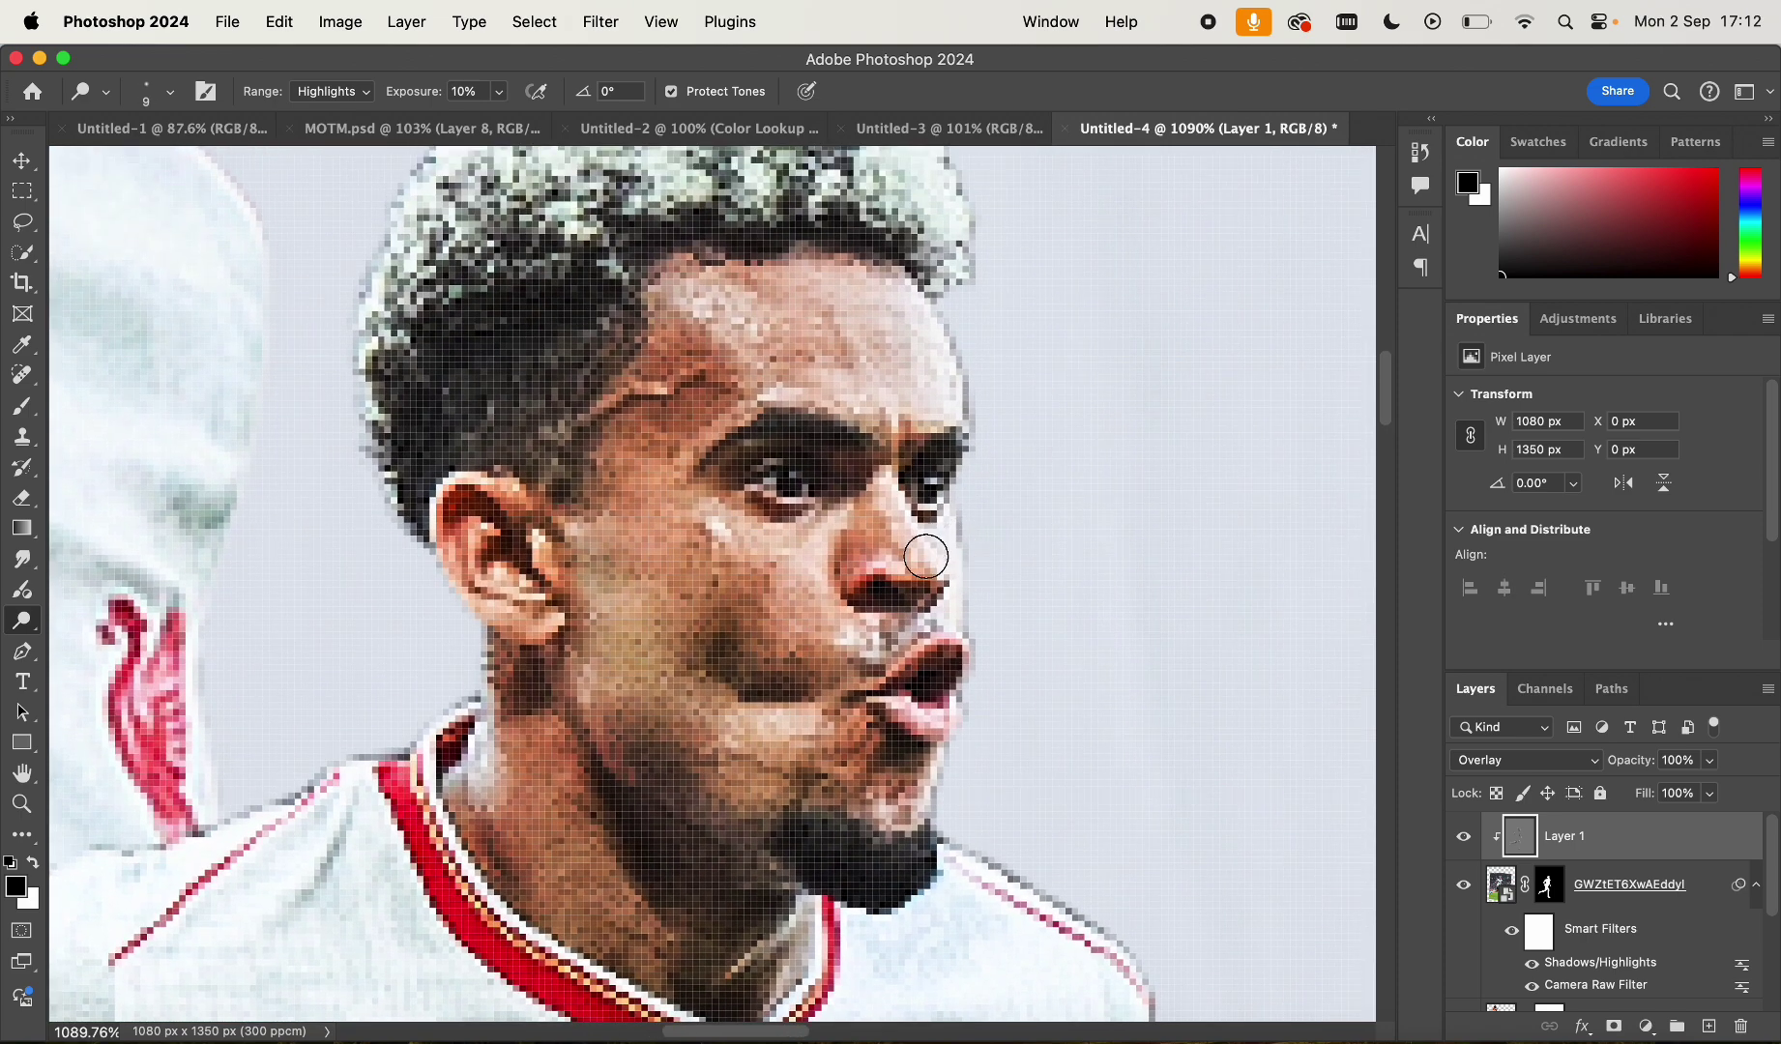
{"action": "scroll", "coordinate": [881, 448], "scroll_direction": "up", "scroll_amount": 5}
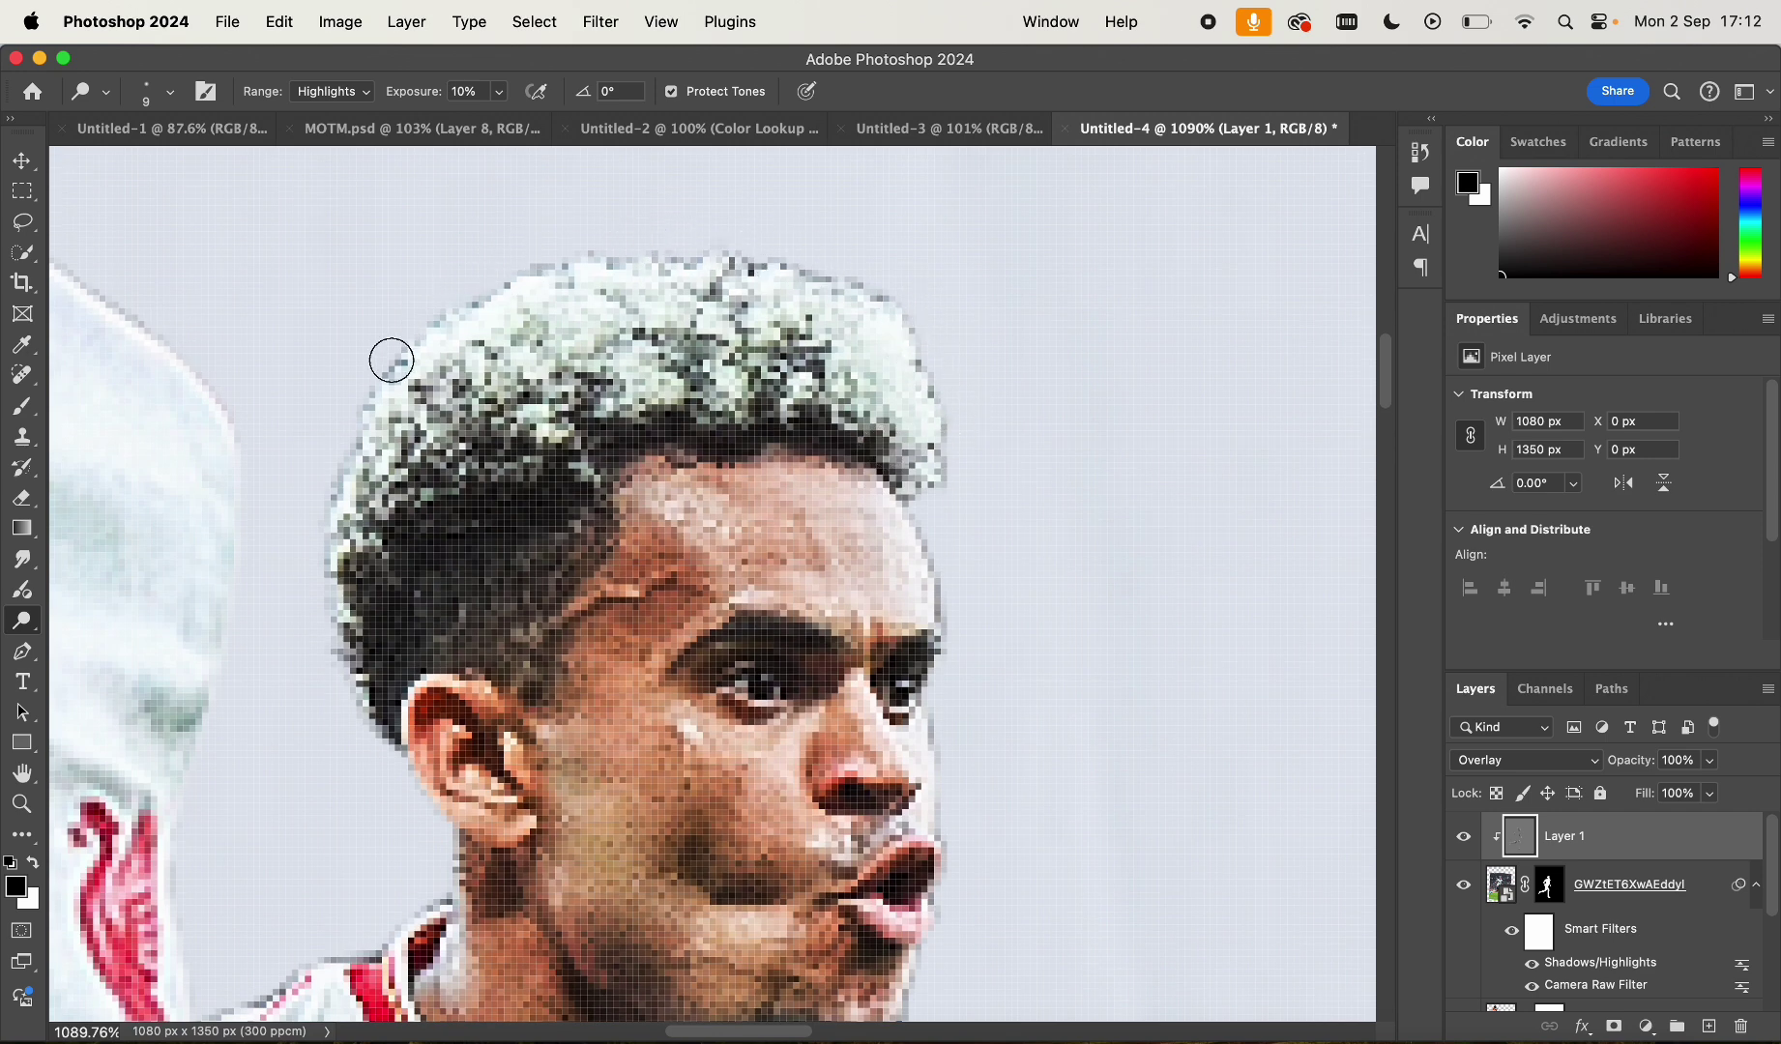
{"action": "mouse_move", "coordinate": [357, 435]}
{"action": "left_mouse_down"}
{"action": "mouse_move", "coordinate": [333, 475]}
{"action": "mouse_move", "coordinate": [361, 488]}
{"action": "mouse_move", "coordinate": [339, 557]}
{"action": "left_mouse_up"}
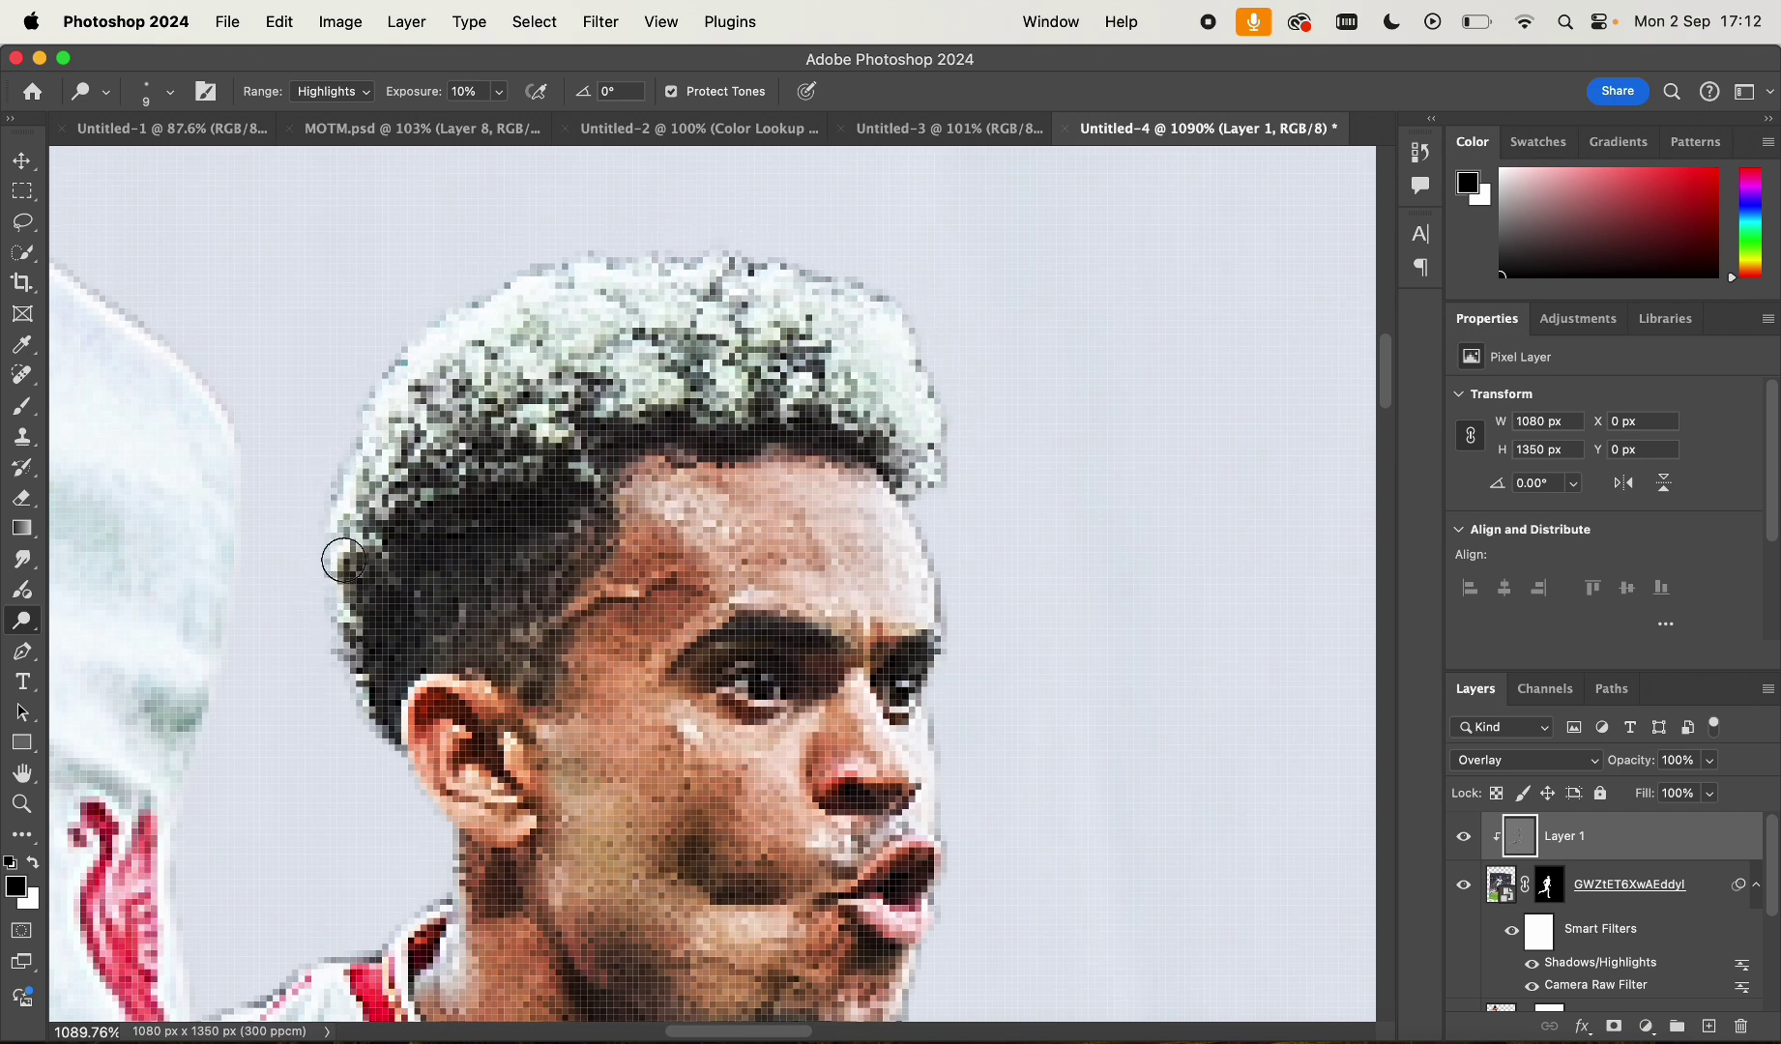
Compare the running player with and without the dodge-and-burn layer, at close range and on the whole poster
{"action": "scroll", "coordinate": [953, 290], "scroll_direction": "down", "scroll_amount": 5}
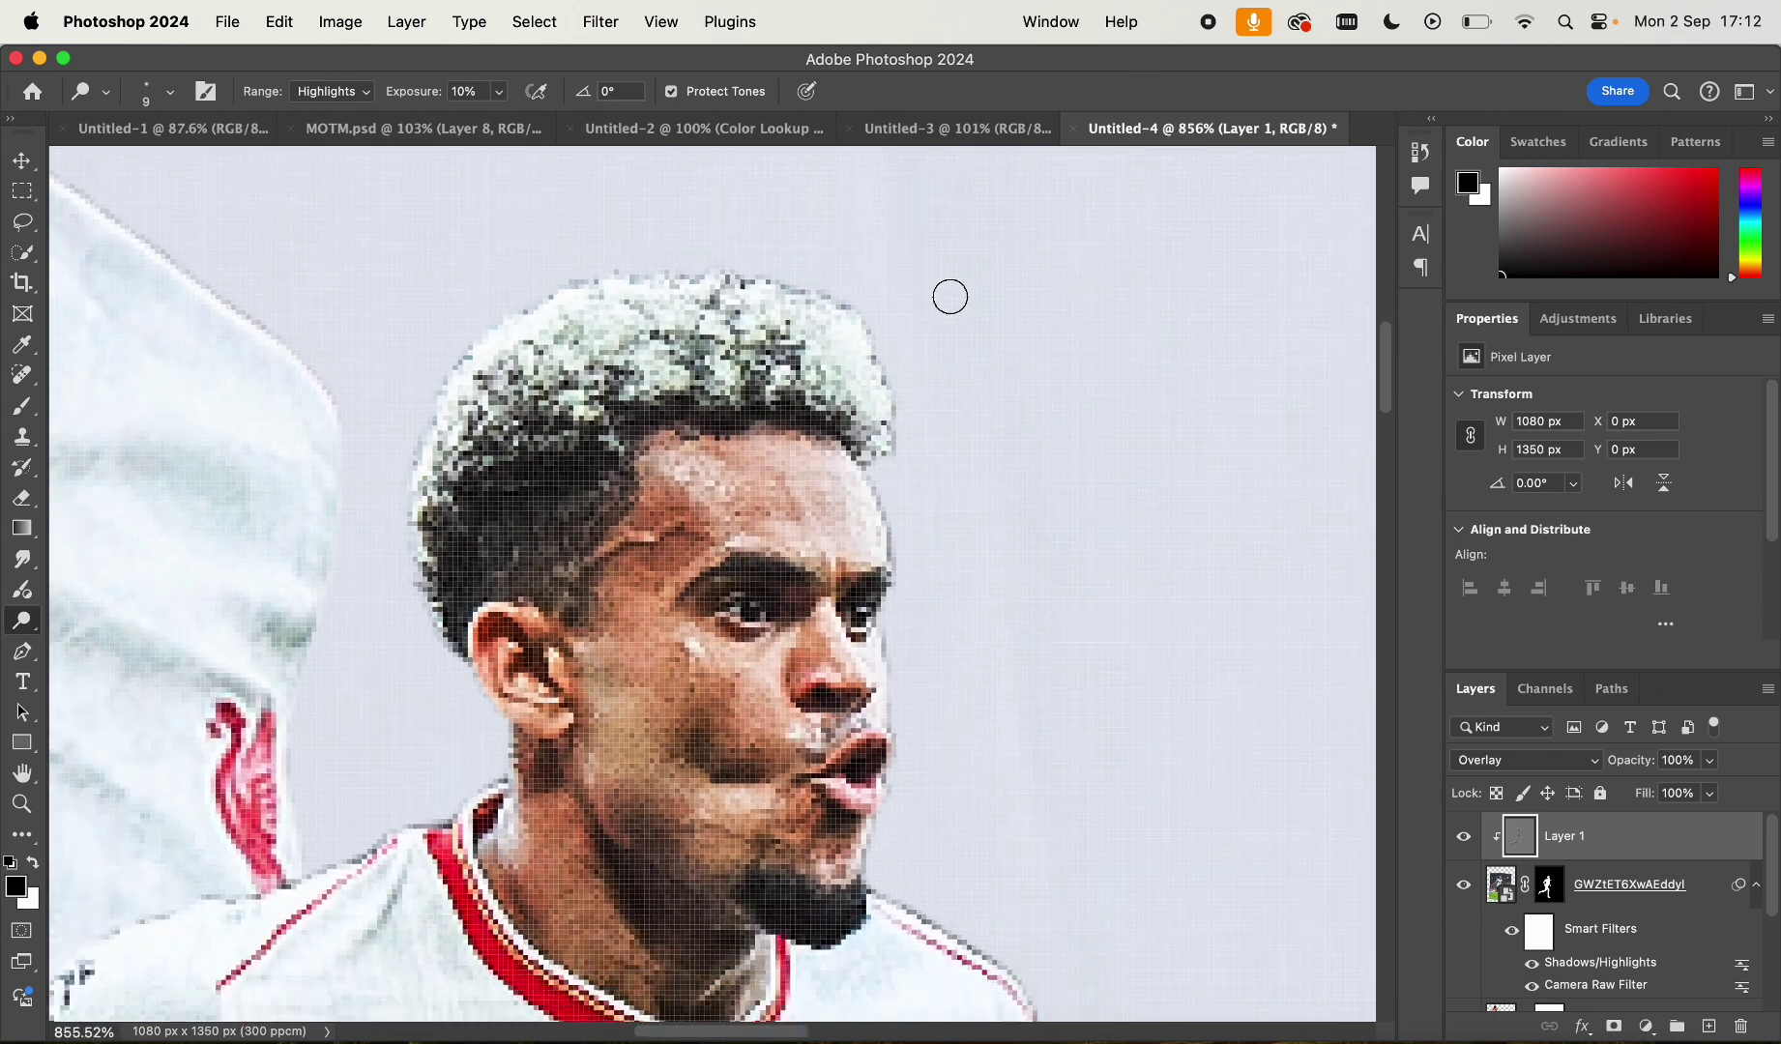
{"action": "scroll", "coordinate": [950, 295], "scroll_direction": "down", "scroll_amount": 5}
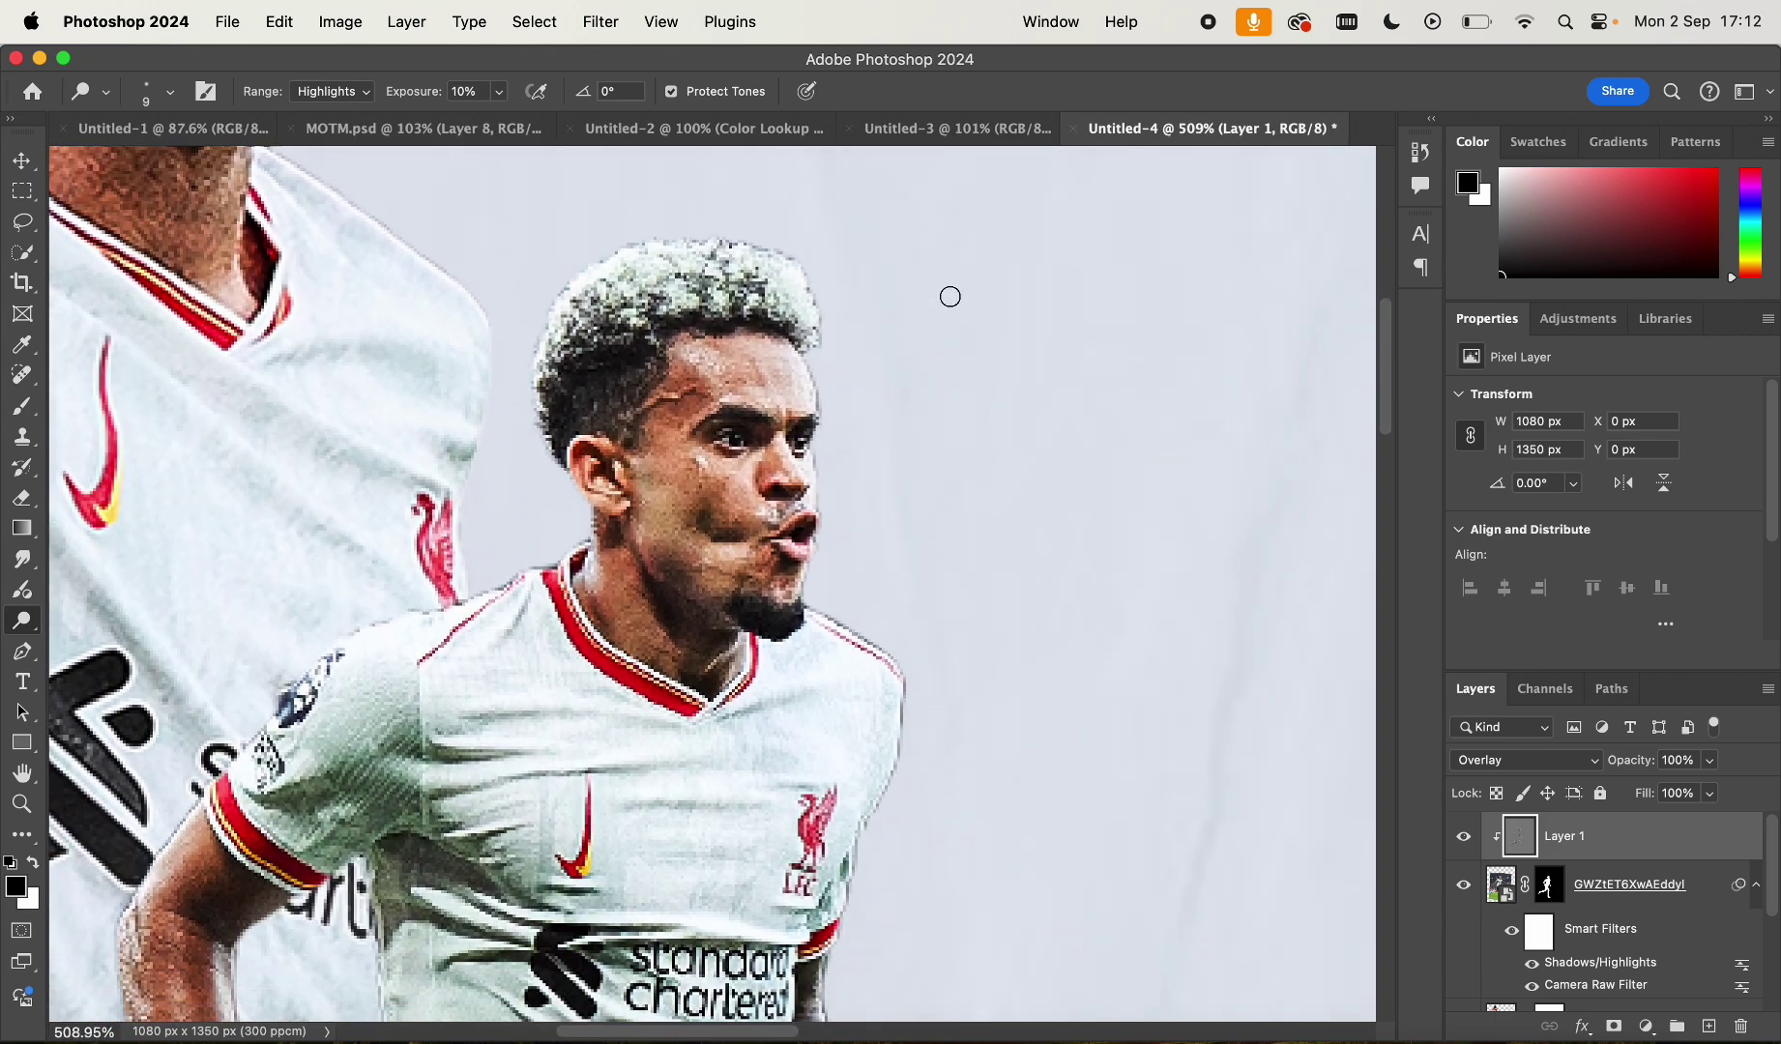
{"action": "scroll", "coordinate": [951, 296], "scroll_direction": "down", "scroll_amount": 5}
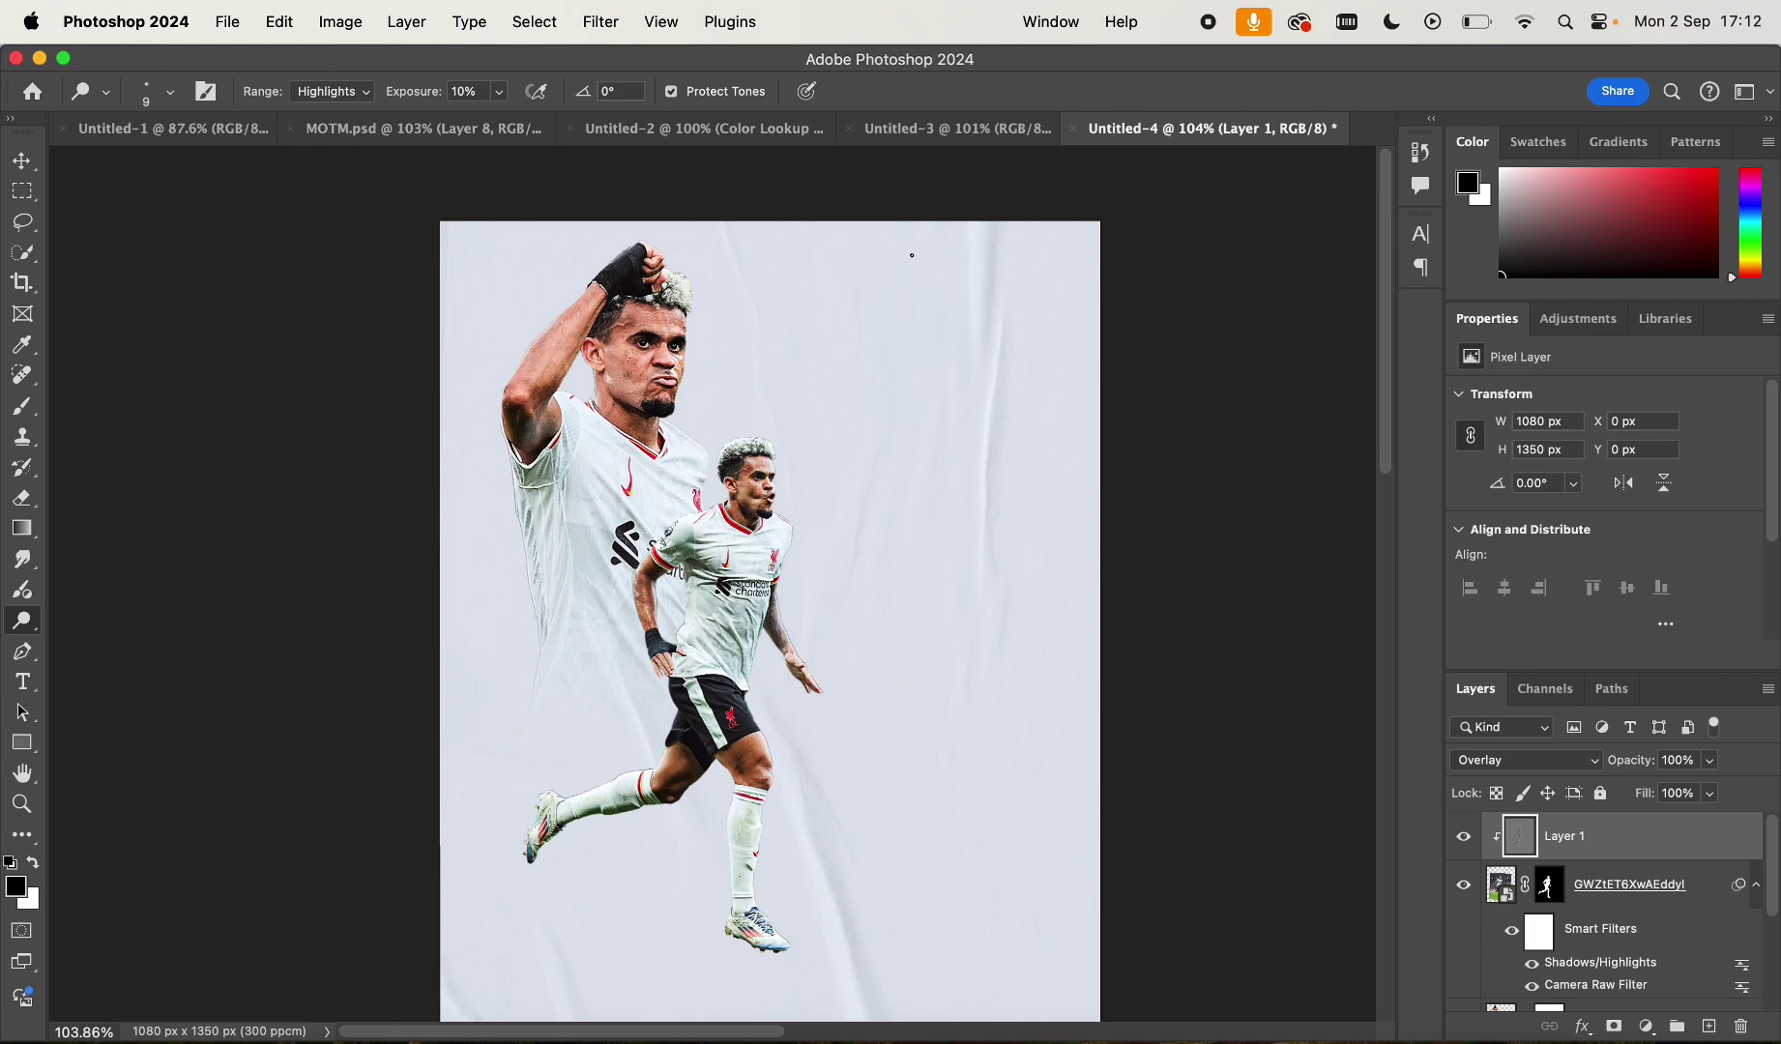
{"action": "scroll", "coordinate": [912, 256], "scroll_direction": "up", "scroll_amount": 5}
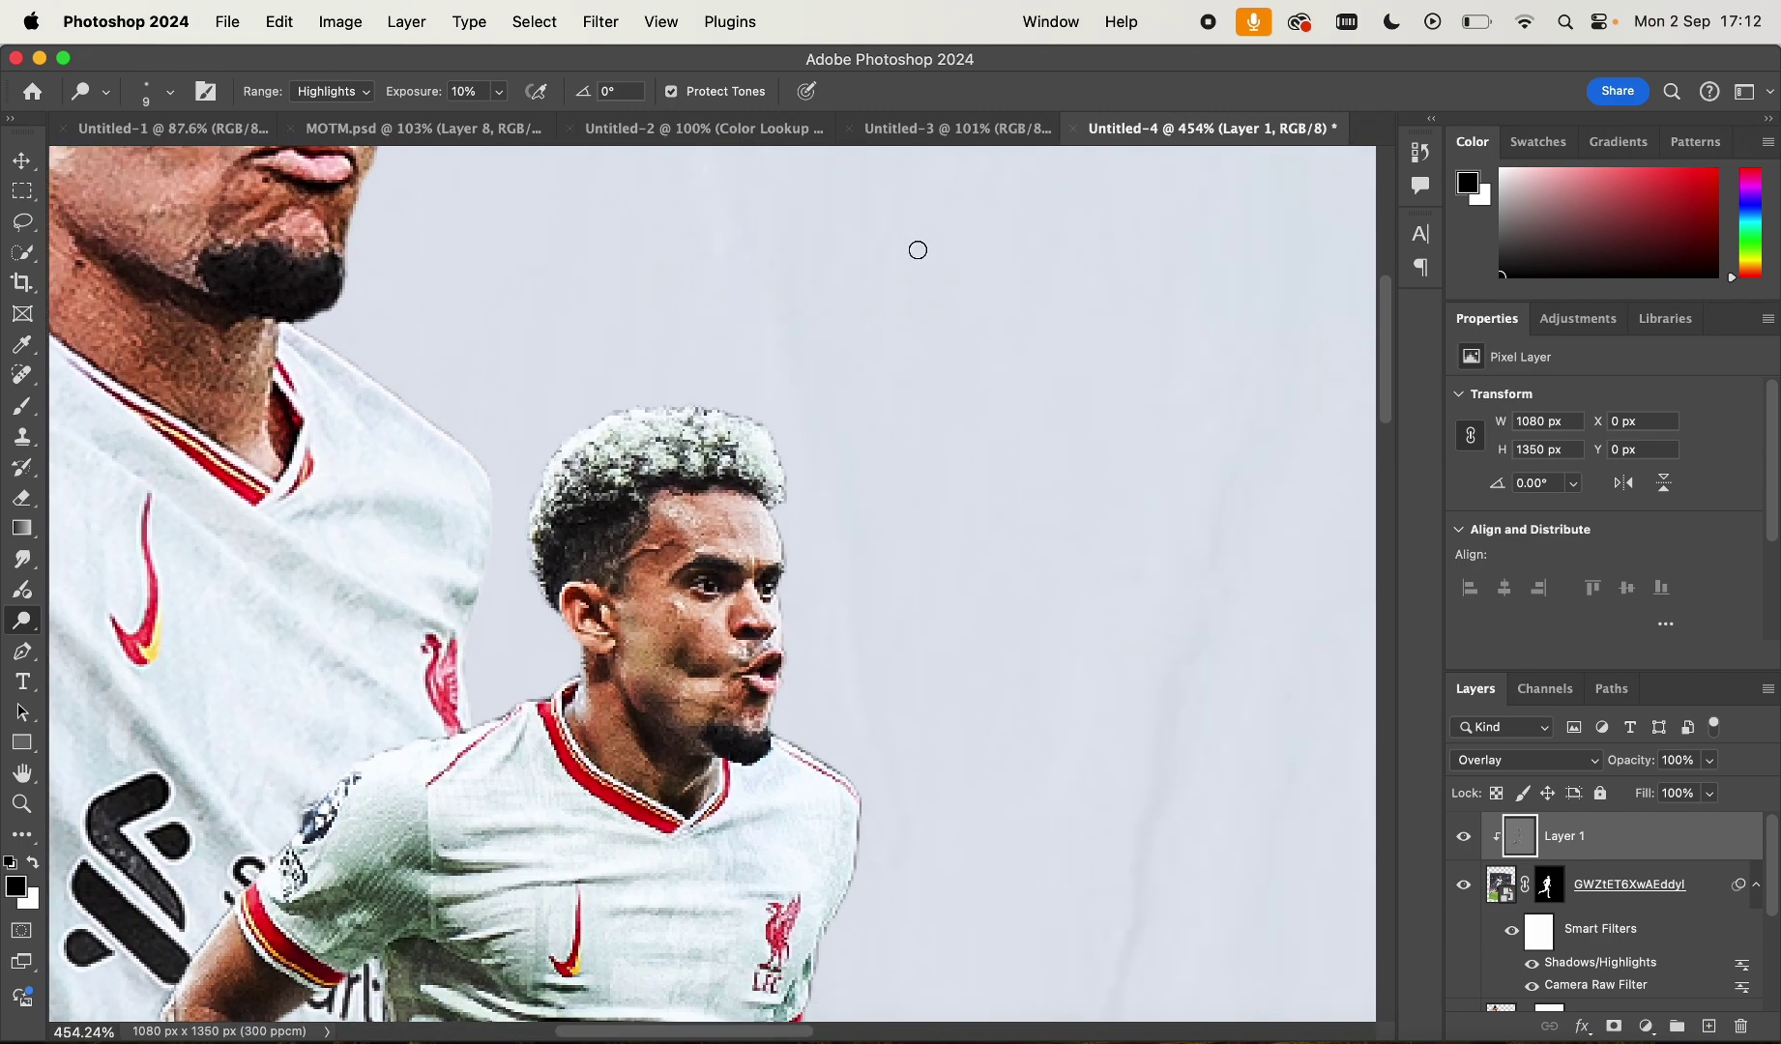
{"action": "scroll", "coordinate": [918, 251], "scroll_direction": "up", "scroll_amount": 3}
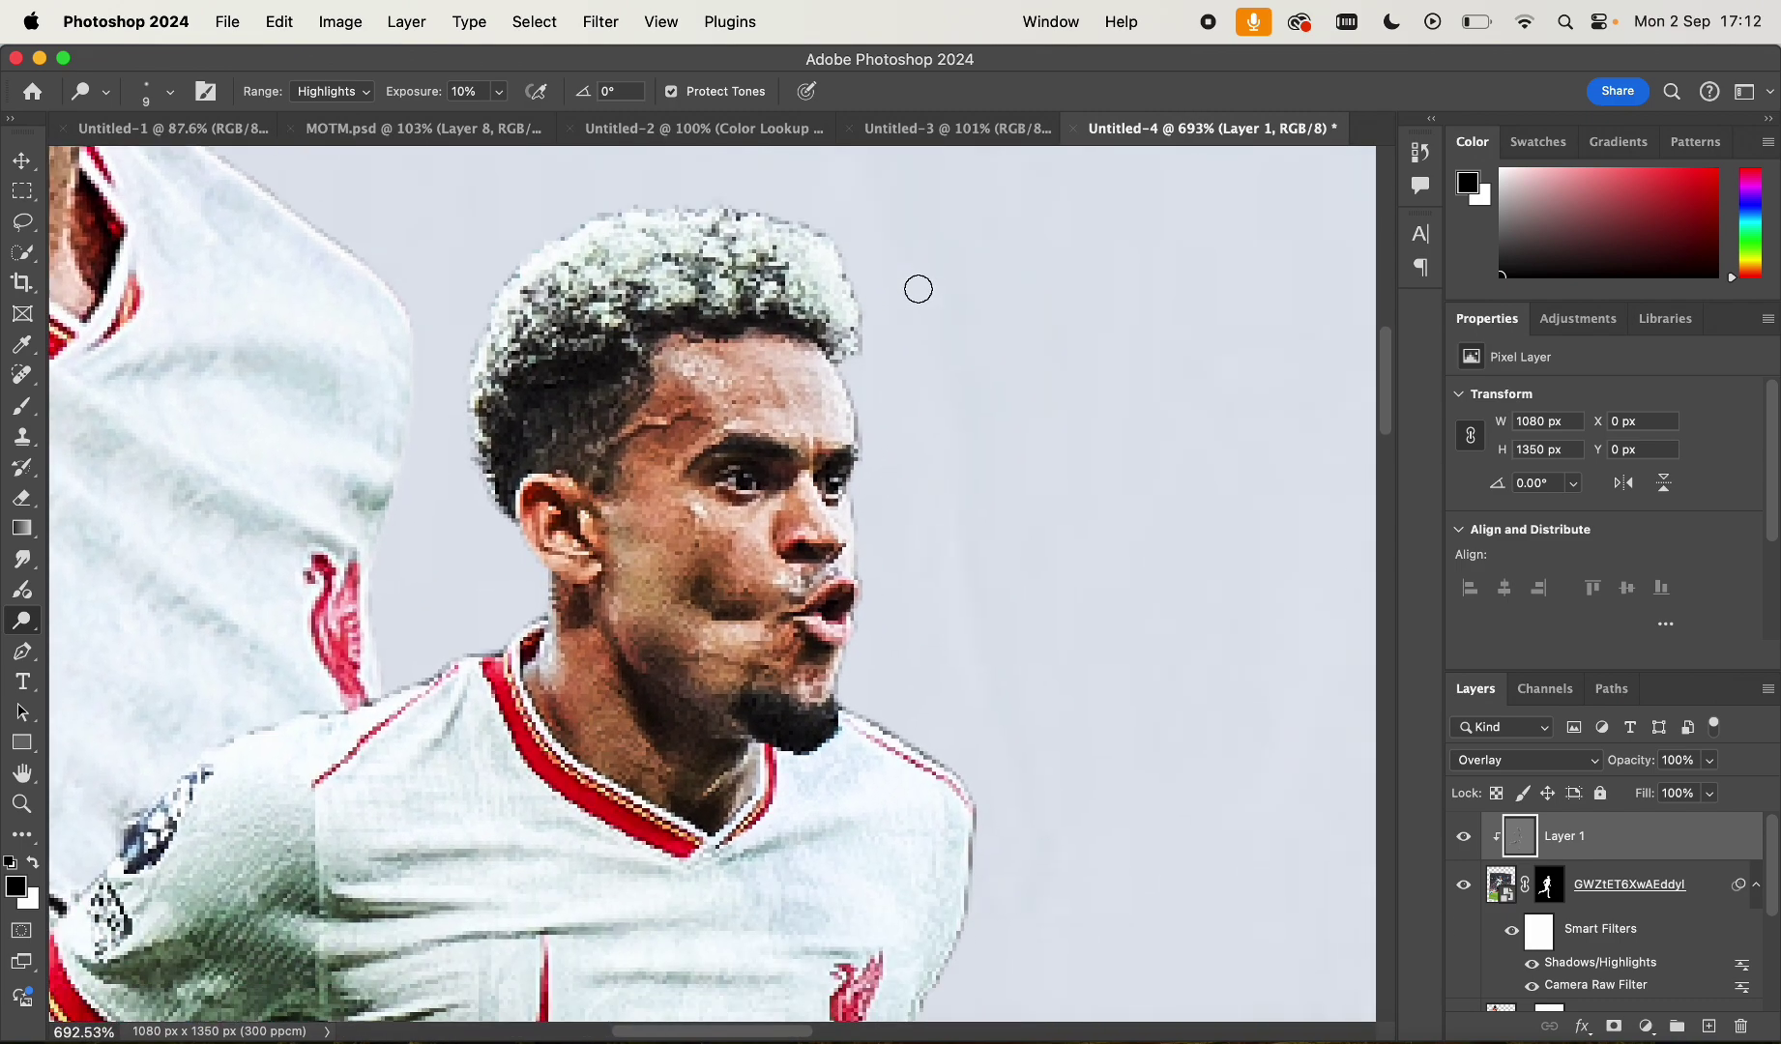
{"action": "scroll", "coordinate": [1095, 661], "scroll_direction": "down", "scroll_amount": 2}
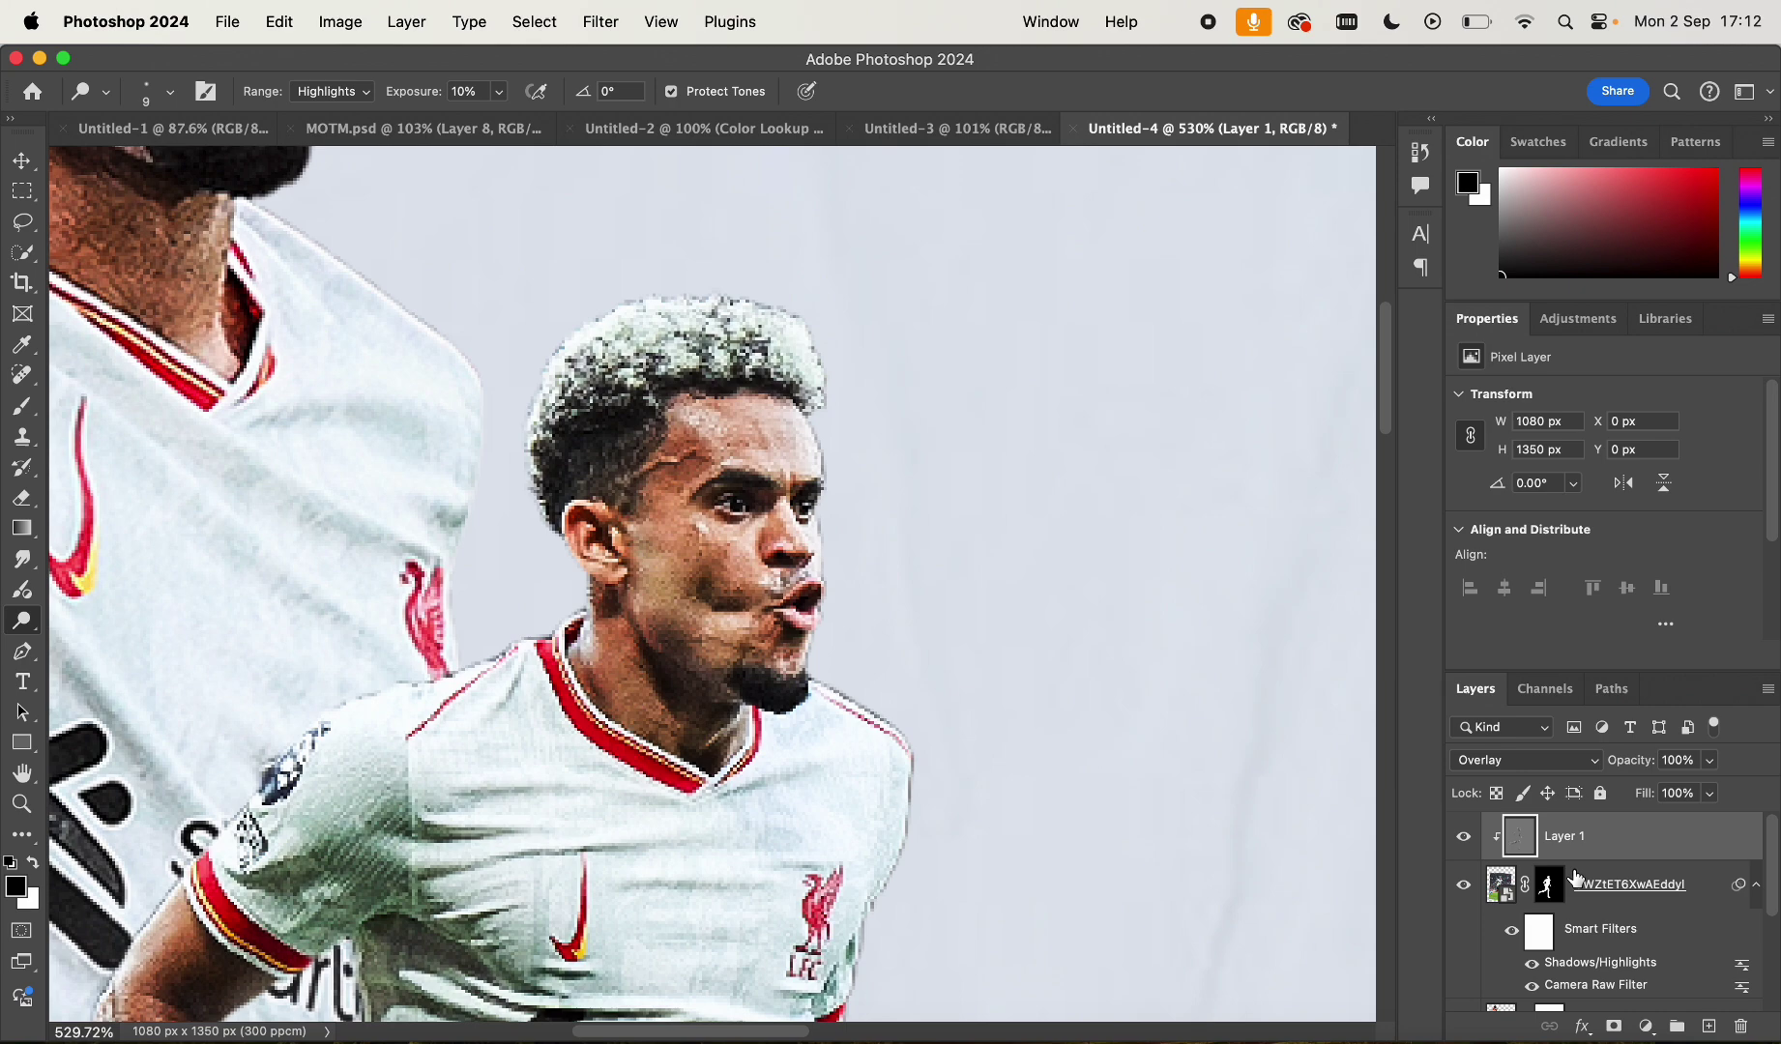
{"action": "left_click", "coordinate": [1464, 837]}
{"action": "scroll", "coordinate": [1193, 684], "scroll_direction": "down", "scroll_amount": 4}
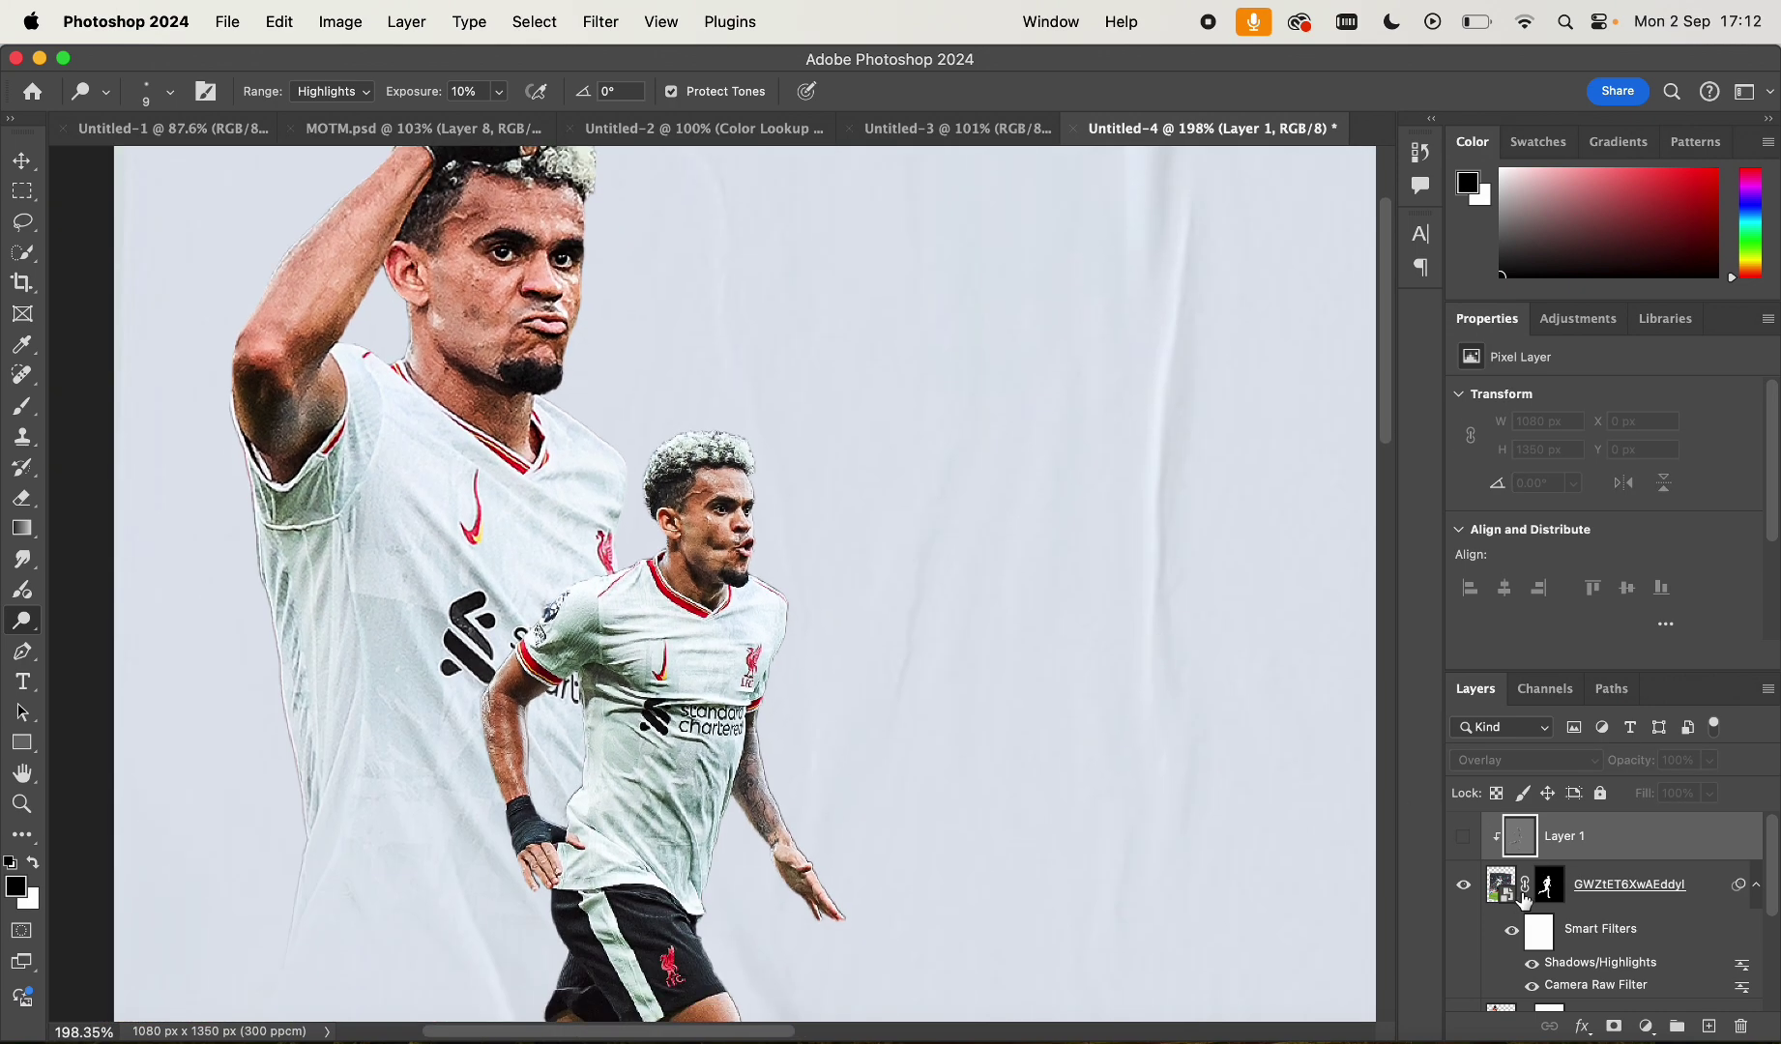
{"action": "left_click", "coordinate": [1466, 841]}
{"action": "left_click", "coordinate": [1466, 841]}
{"action": "left_click", "coordinate": [1466, 841]}
{"action": "left_click", "coordinate": [1466, 841]}
{"action": "left_click", "coordinate": [1466, 841]}
{"action": "left_click", "coordinate": [1466, 841]}
{"action": "left_click", "coordinate": [1466, 841]}
{"action": "scroll", "coordinate": [1106, 556], "scroll_direction": "down", "scroll_amount": 3}
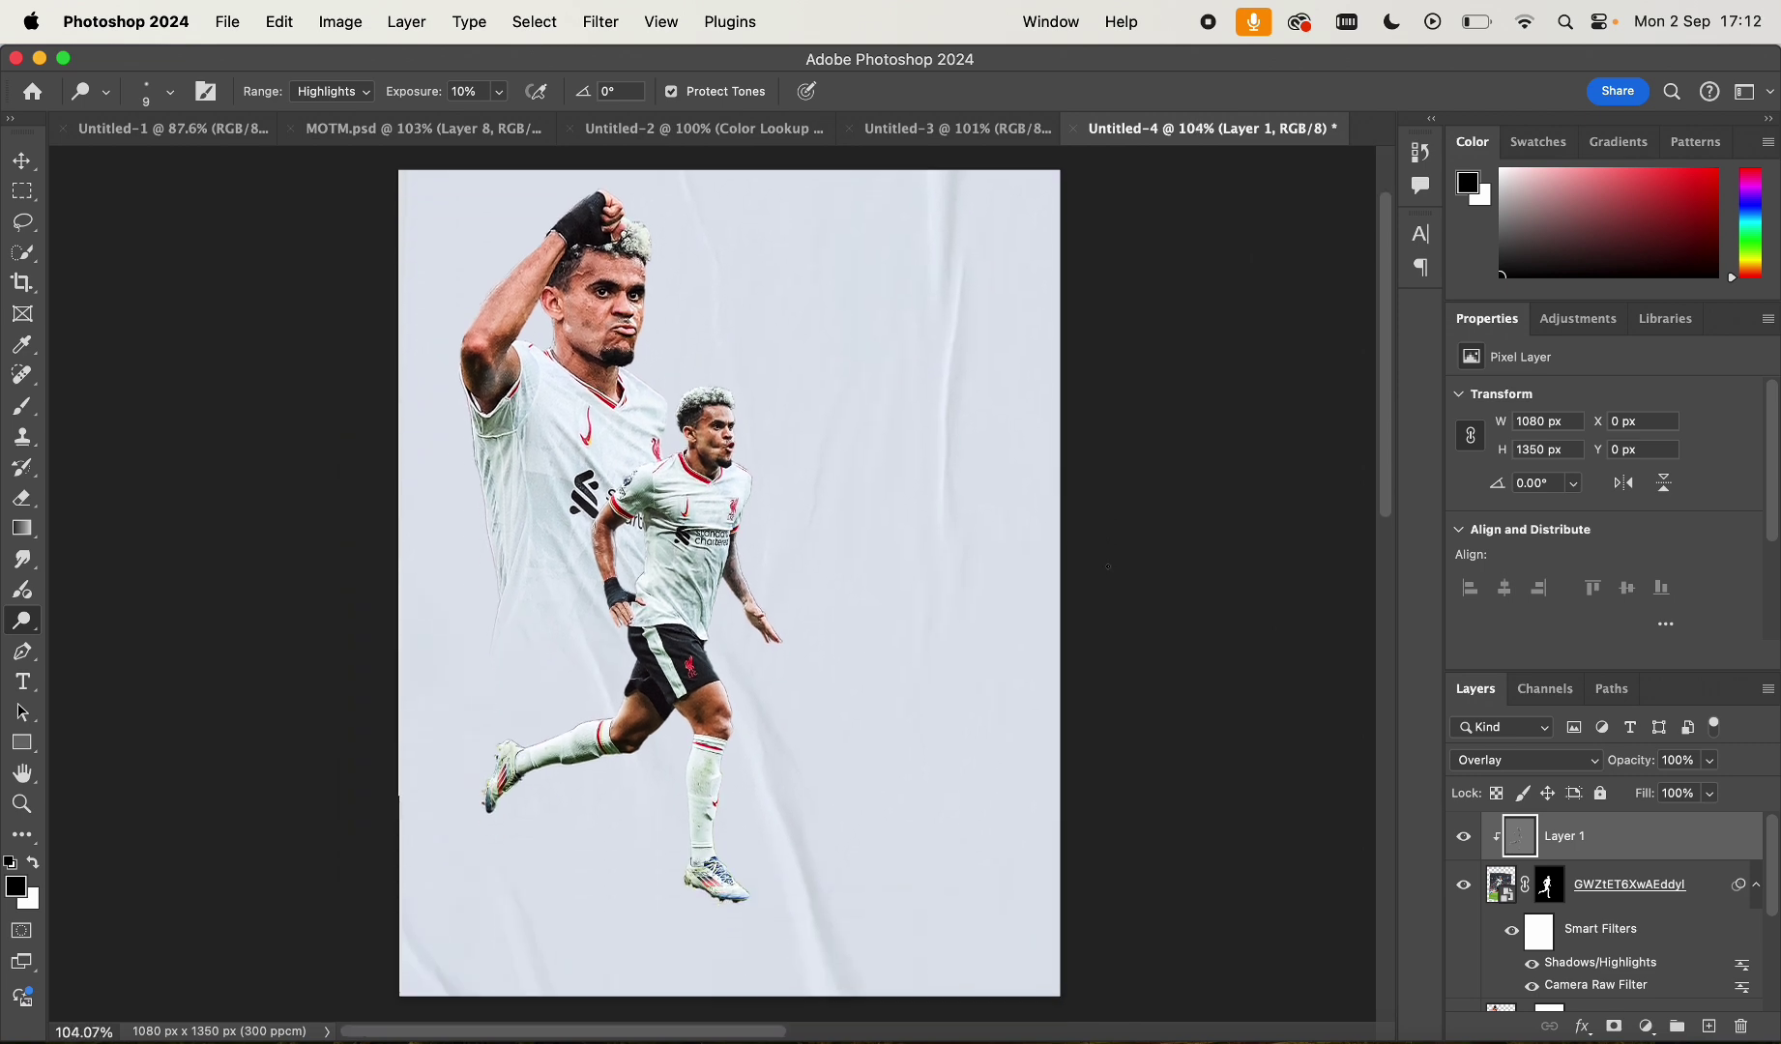
Add a new empty layer directly above the large player cutout and clip it to that cutout
{"action": "scroll", "coordinate": [825, 359], "scroll_direction": "up", "scroll_amount": 2}
{"action": "key", "text": "v"}
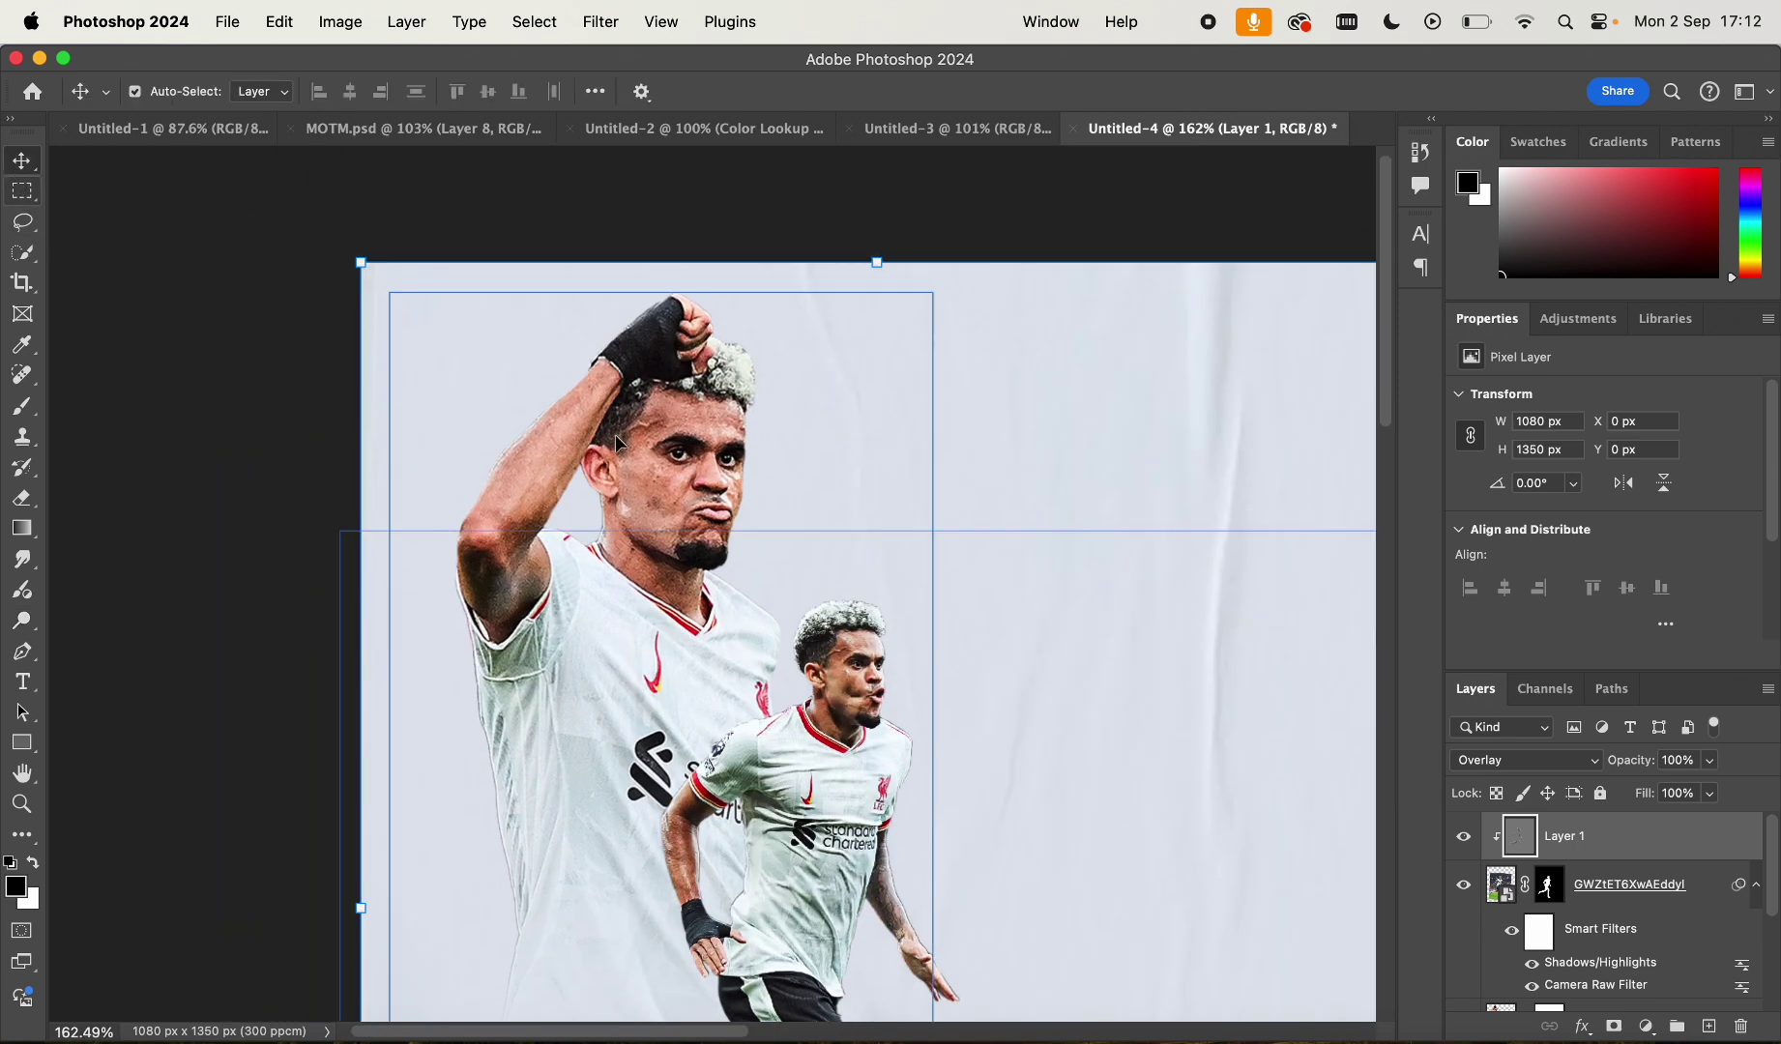
{"action": "left_click", "coordinate": [615, 434]}
{"action": "left_click", "coordinate": [1647, 1029]}
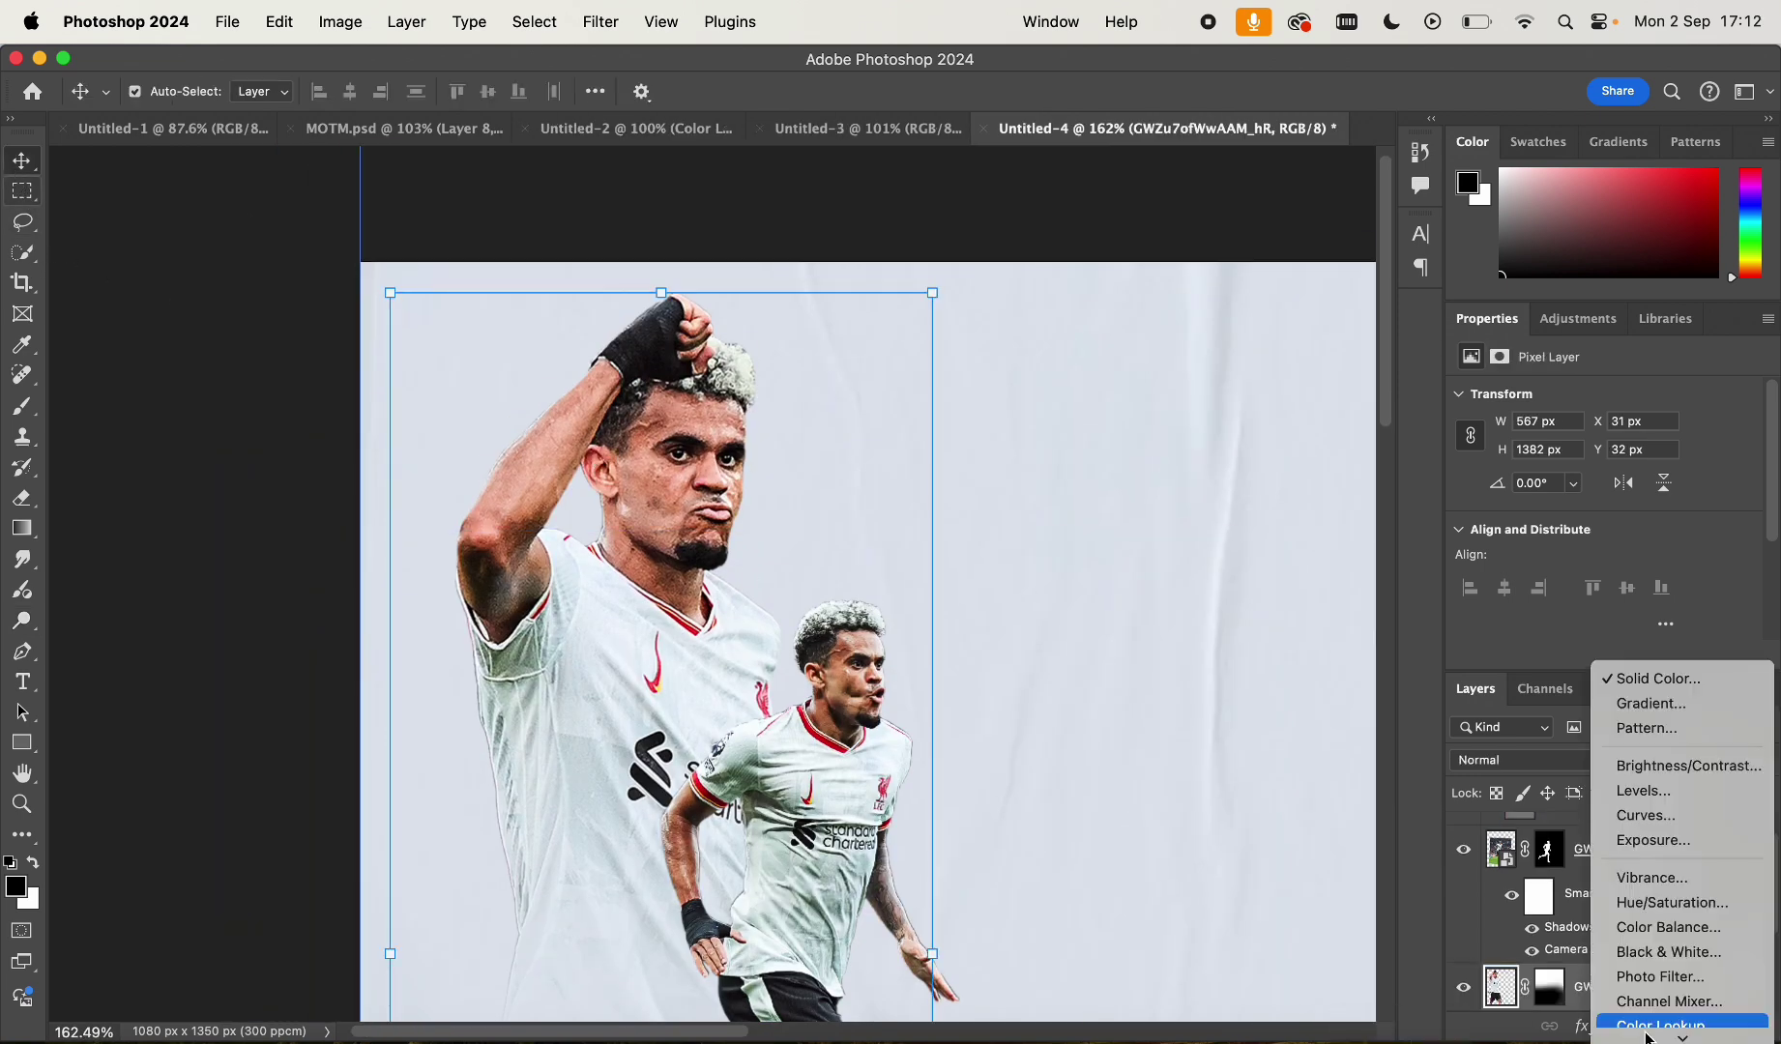
{"action": "left_click", "coordinate": [1461, 868]}
{"action": "left_click", "coordinate": [1707, 1027]}
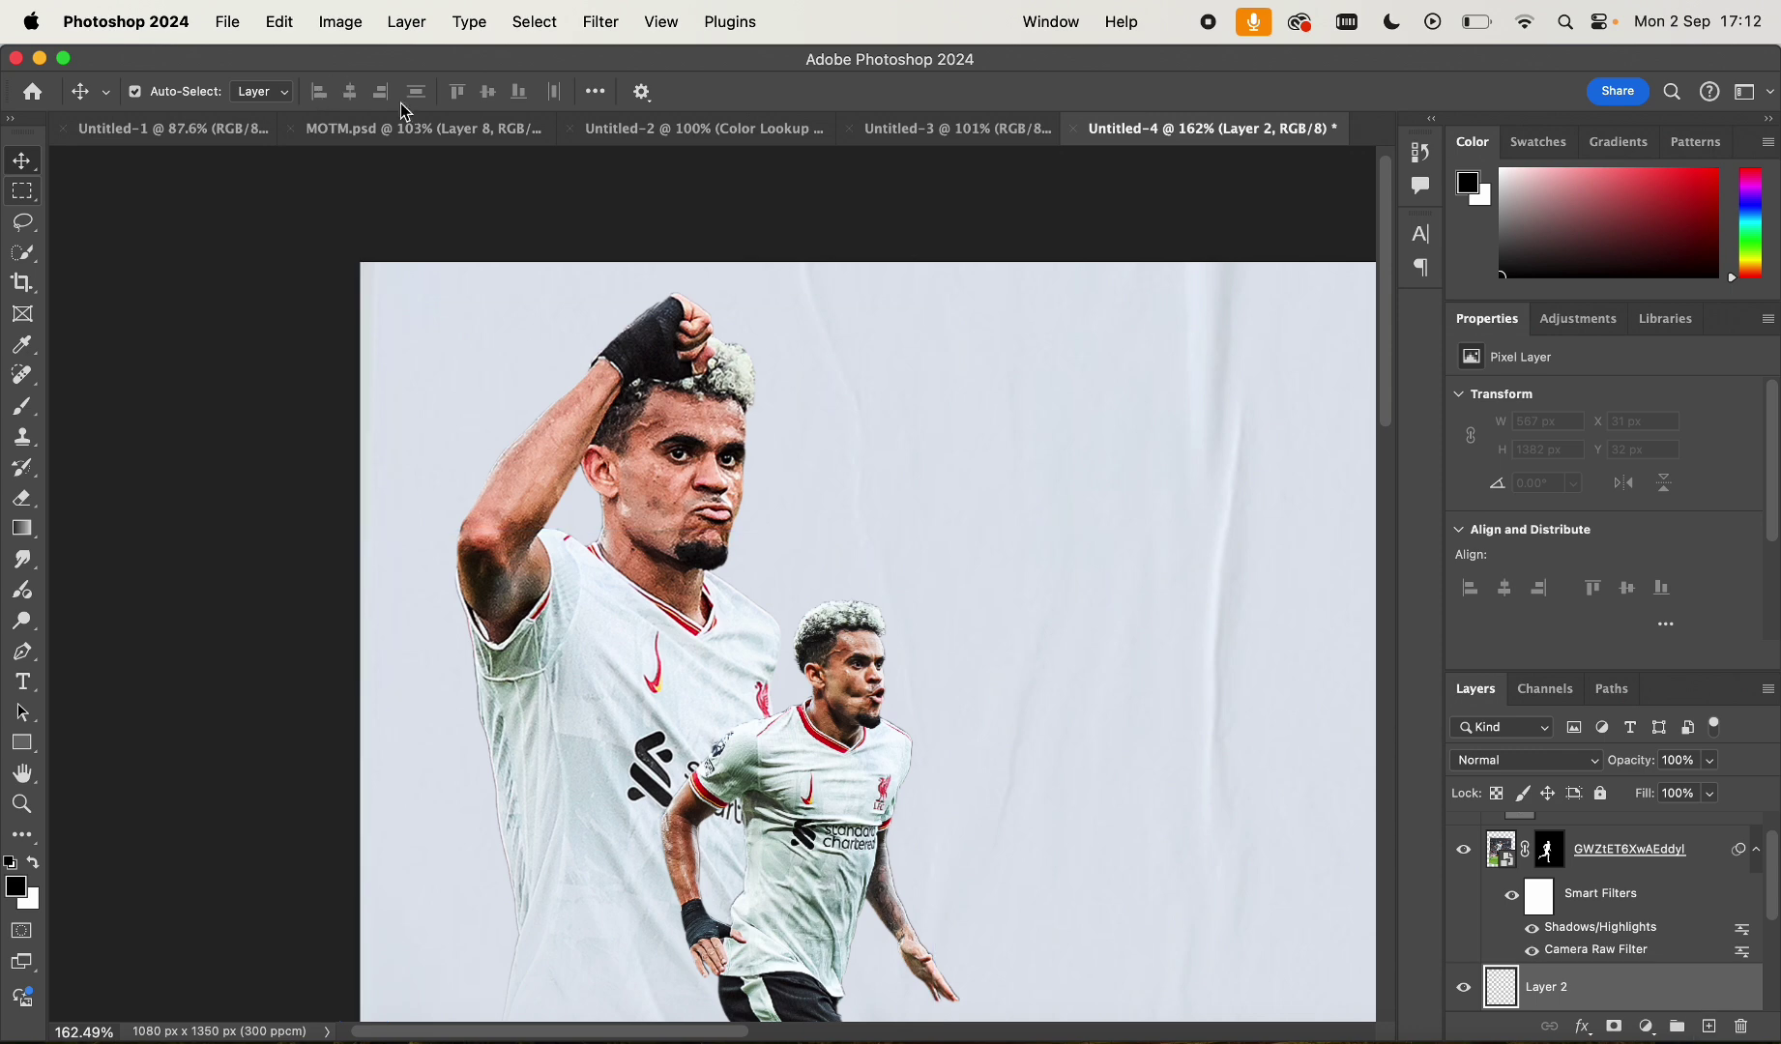
{"action": "scroll", "coordinate": [1537, 919], "scroll_direction": "down", "scroll_amount": 2}
{"action": "left_click", "coordinate": [1519, 885], "text": "alt"}
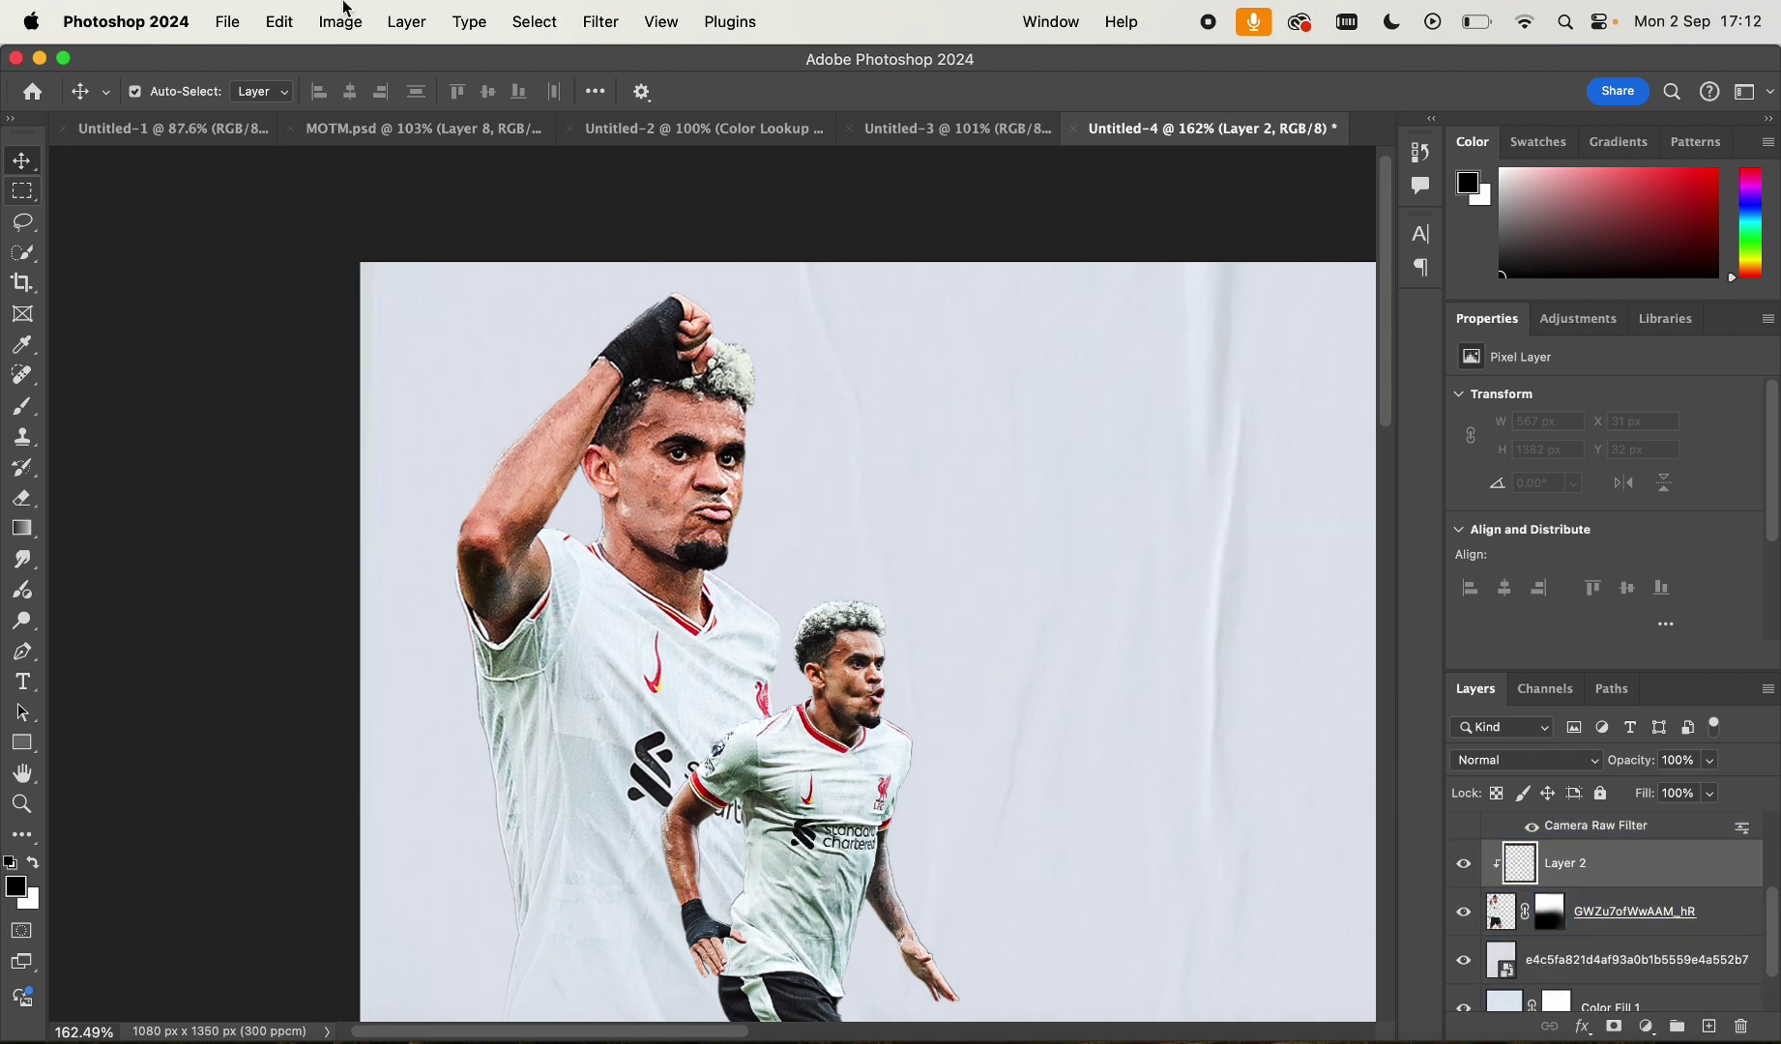
Fill the new clipped layer with 50% gray and set its blend mode to Overlay
{"action": "left_click", "coordinate": [280, 21]}
{"action": "left_click", "coordinate": [349, 387]}
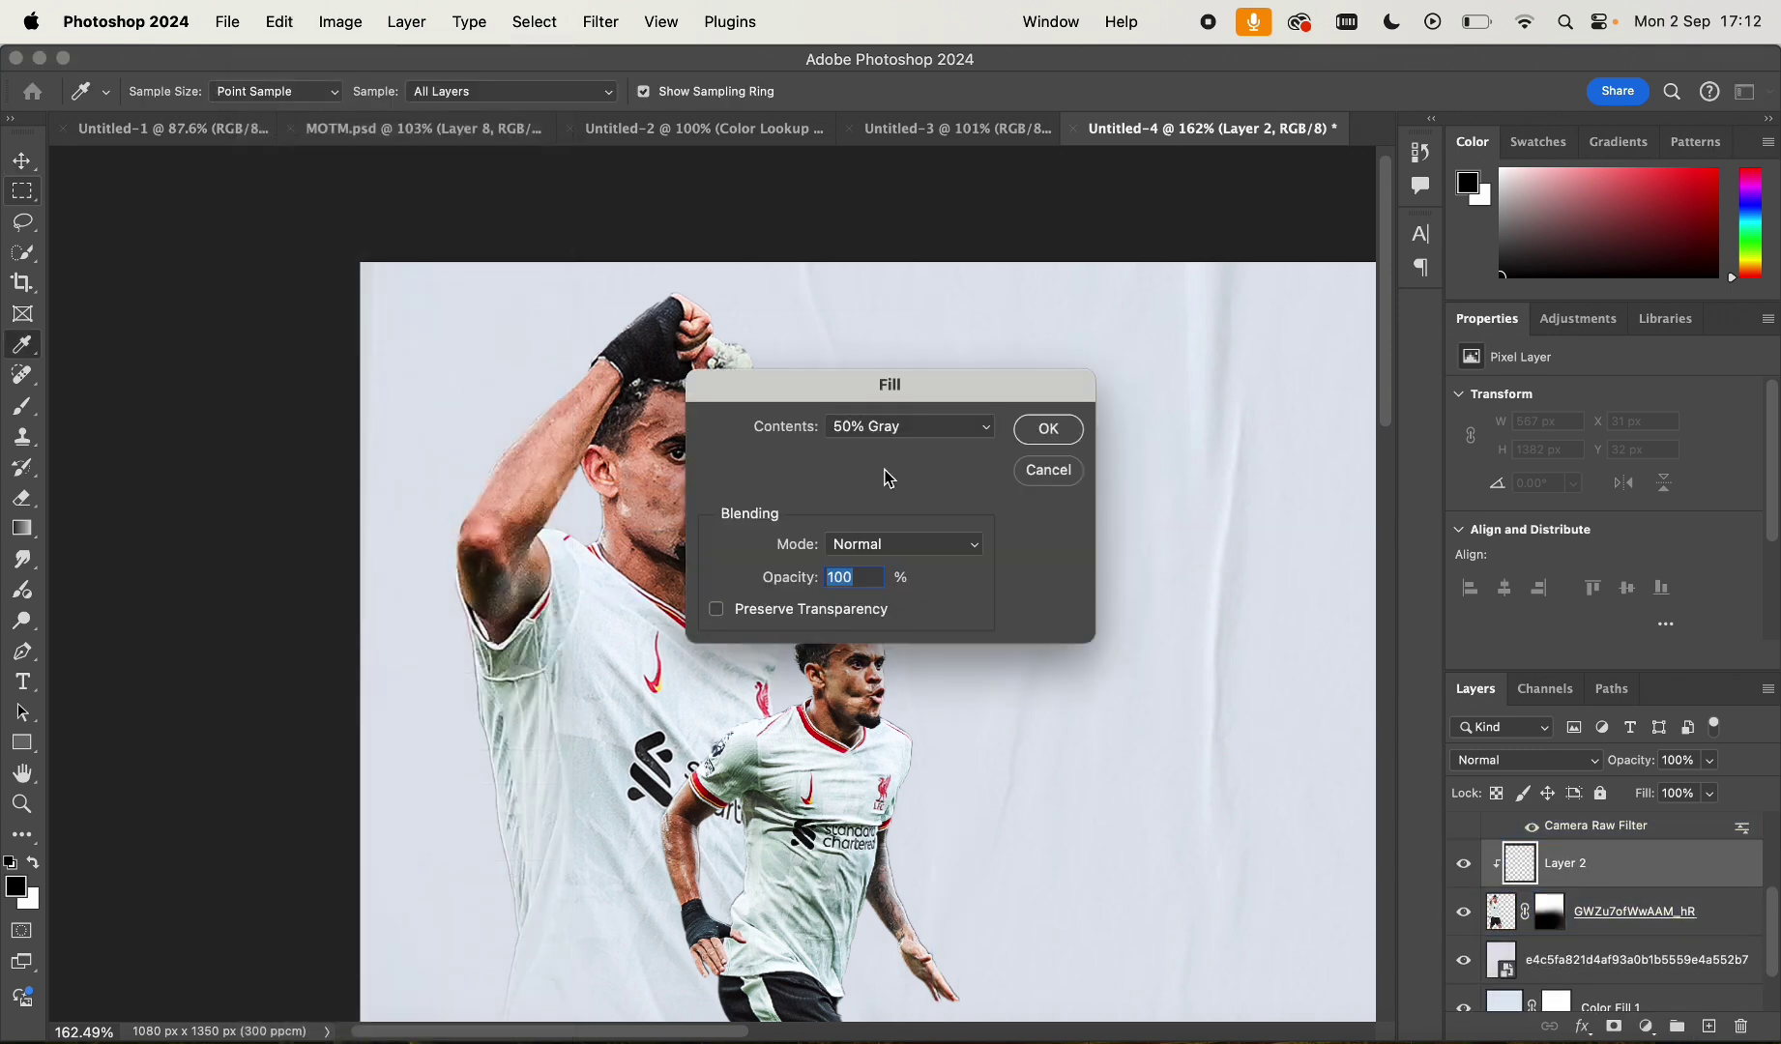
{"action": "left_click", "coordinate": [1048, 430]}
{"action": "key", "text": "v"}
{"action": "left_click", "coordinate": [1525, 760]}
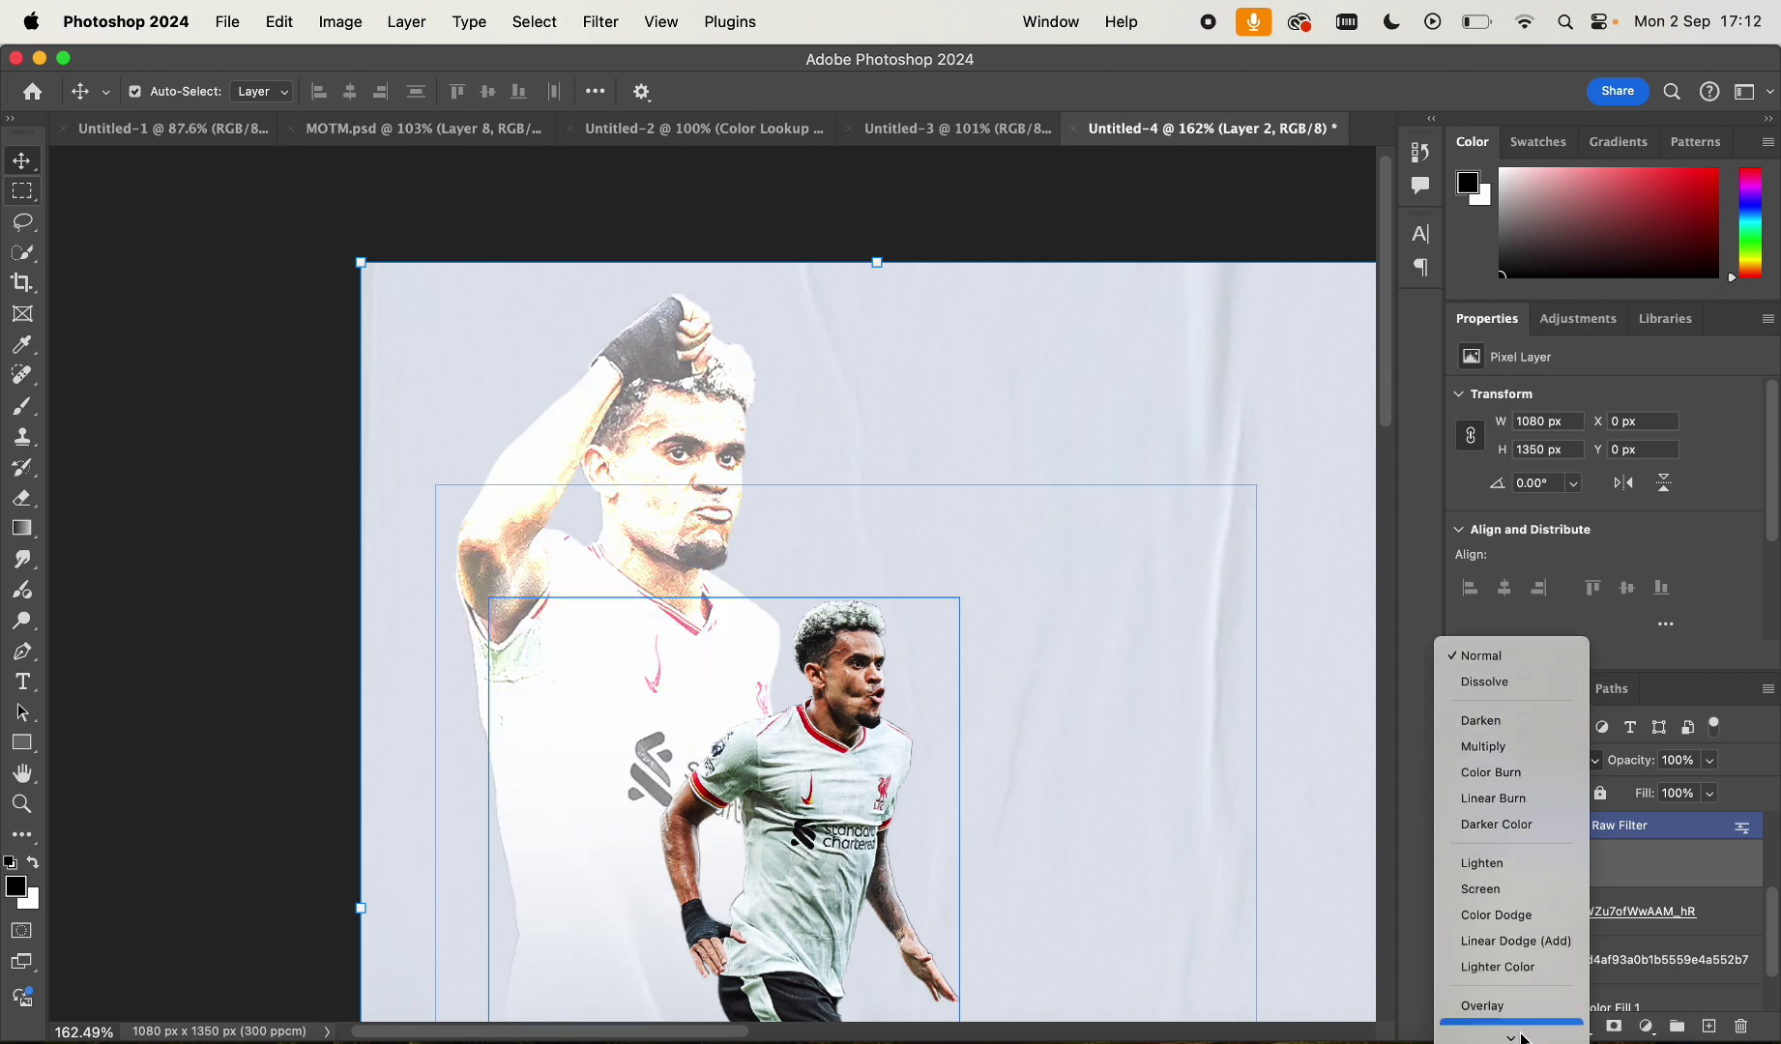
{"action": "left_click", "coordinate": [1496, 955]}
Burn around the large player's eyebrows and eyes using the Burn tool with a 20 px brush
{"action": "left_click_drag", "start_coordinate": [22, 620], "coordinate": [97, 638]}
{"action": "scroll", "coordinate": [696, 570], "scroll_direction": "up", "scroll_amount": 2}
{"action": "scroll", "coordinate": [580, 533], "scroll_direction": "up", "scroll_amount": 3}
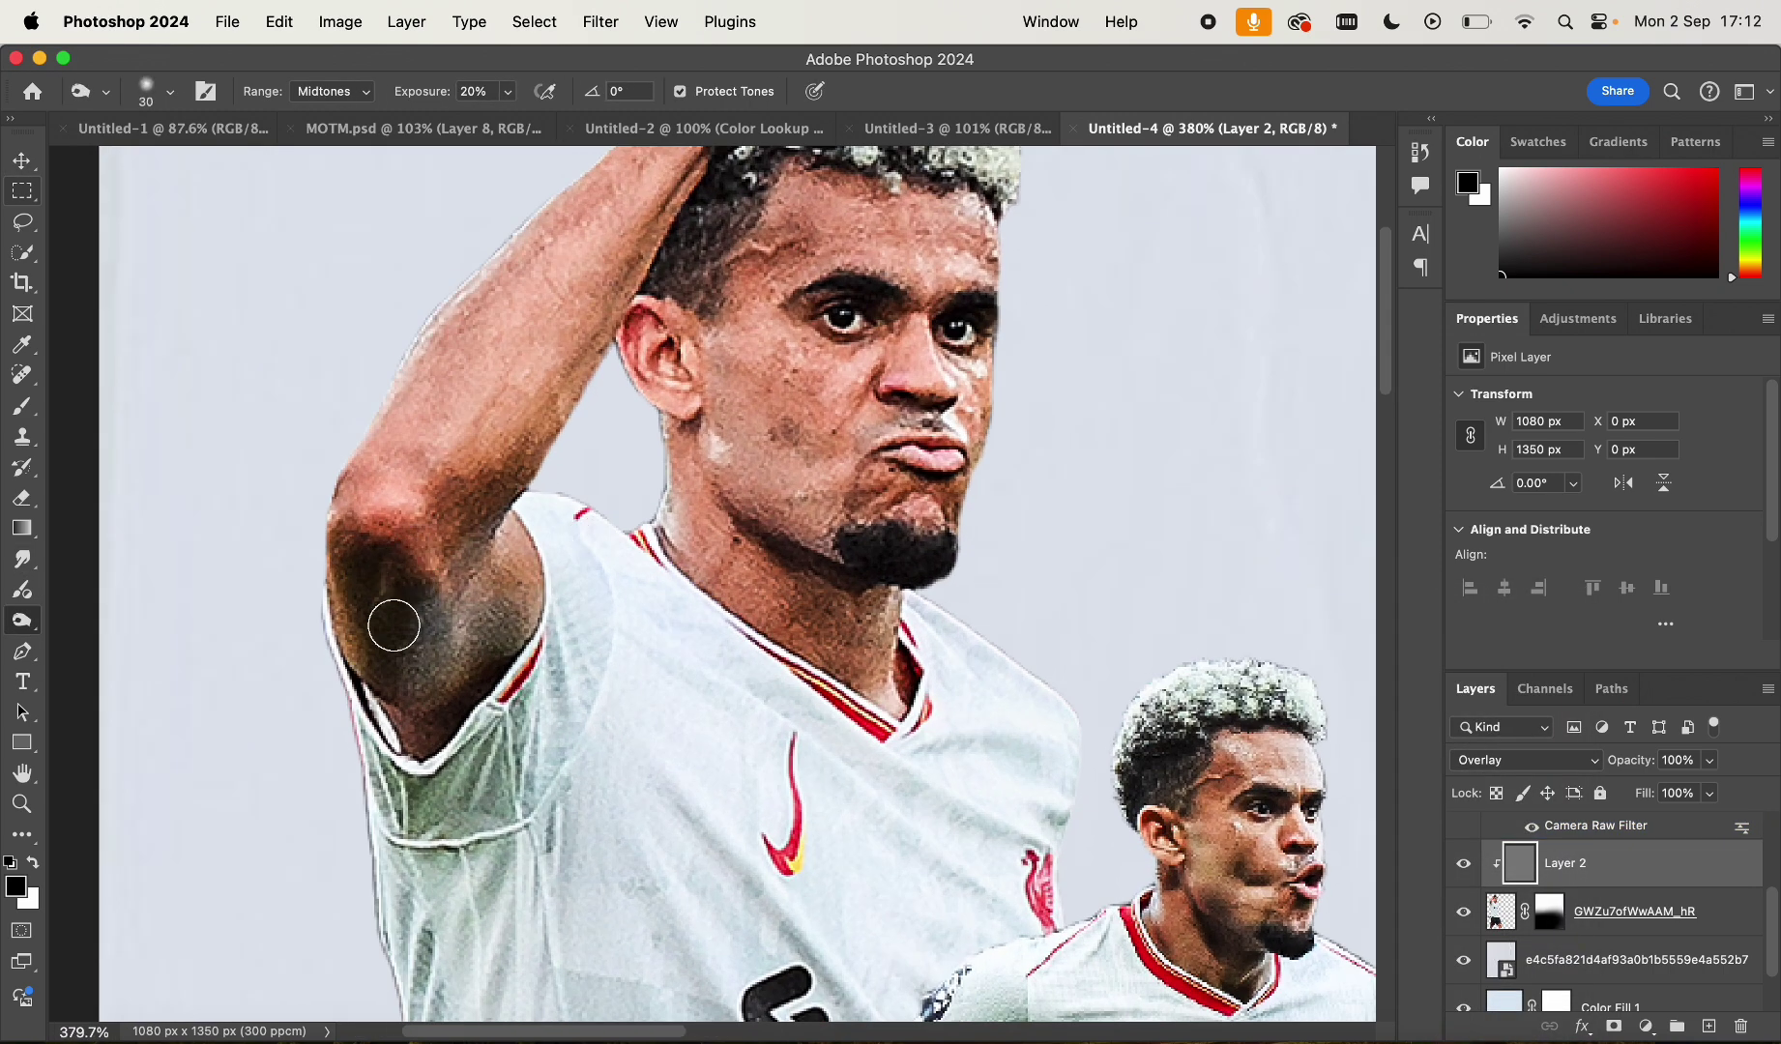
{"action": "scroll", "coordinate": [581, 387], "scroll_direction": "up", "scroll_amount": 5}
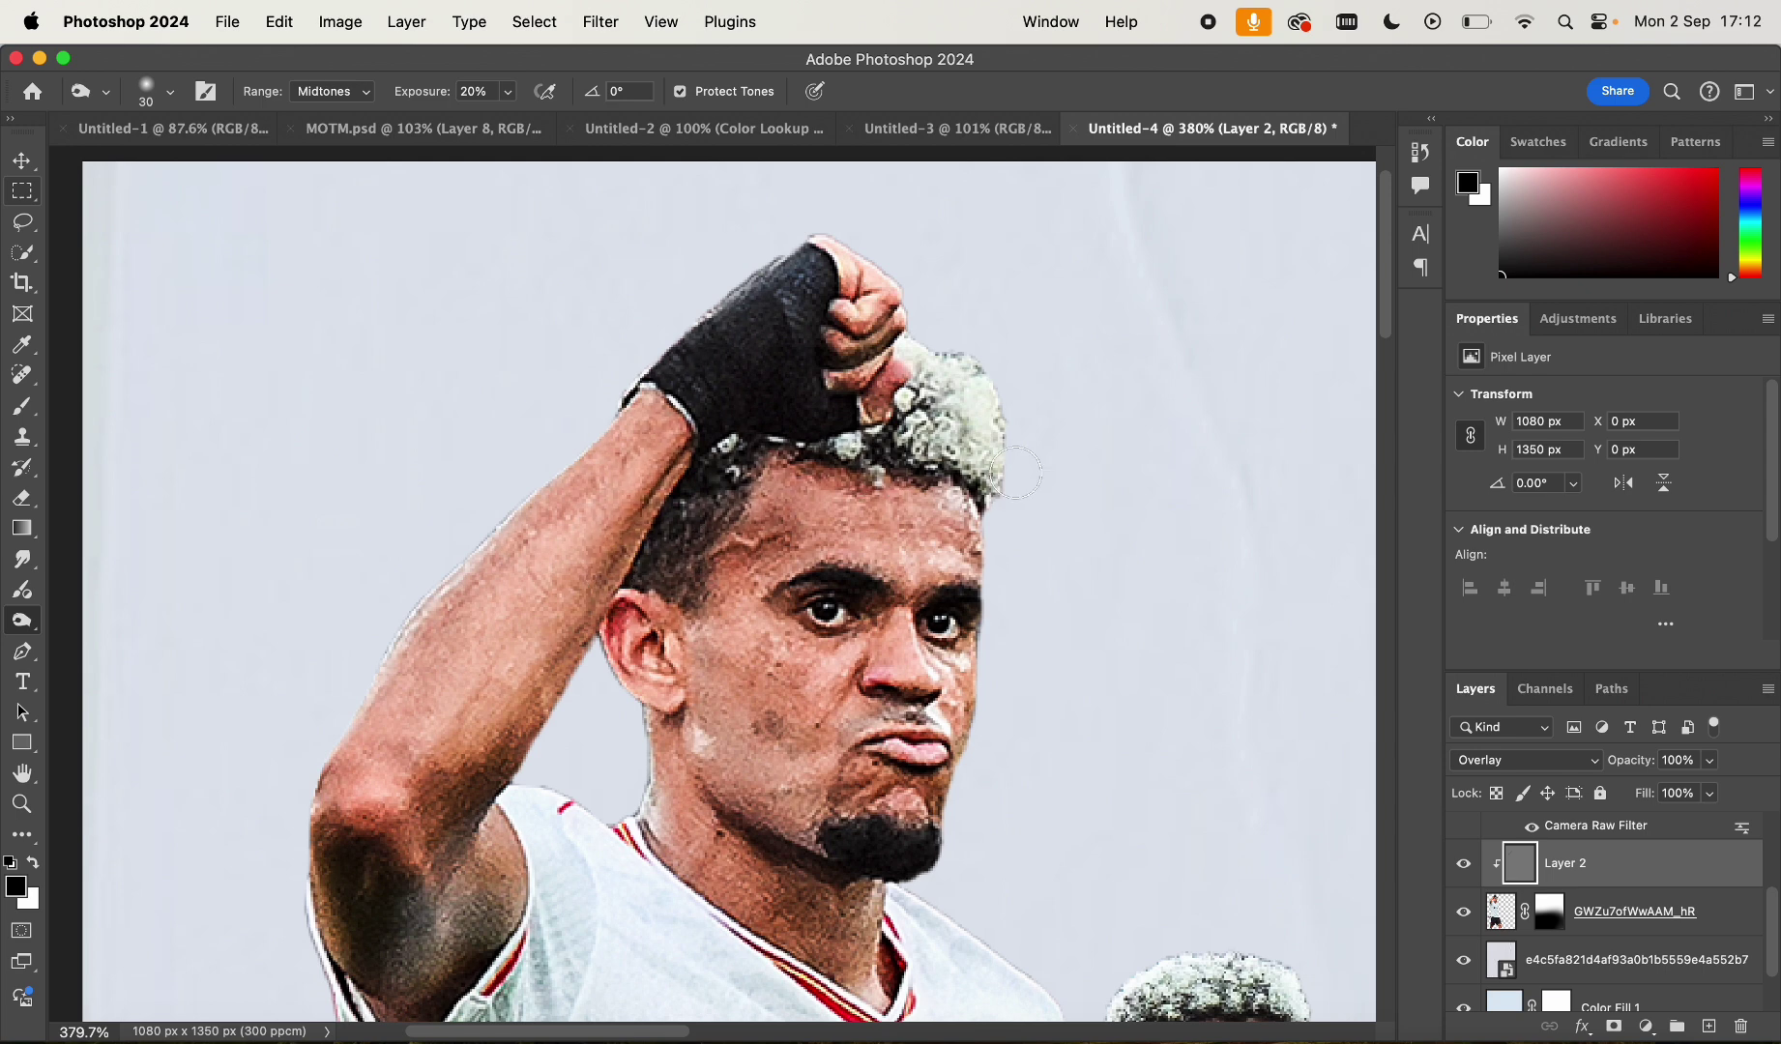
{"action": "scroll", "coordinate": [967, 494], "scroll_direction": "up", "scroll_amount": 1}
{"action": "key", "text": "bracketleft"}
{"action": "key", "text": "bracketleft"}
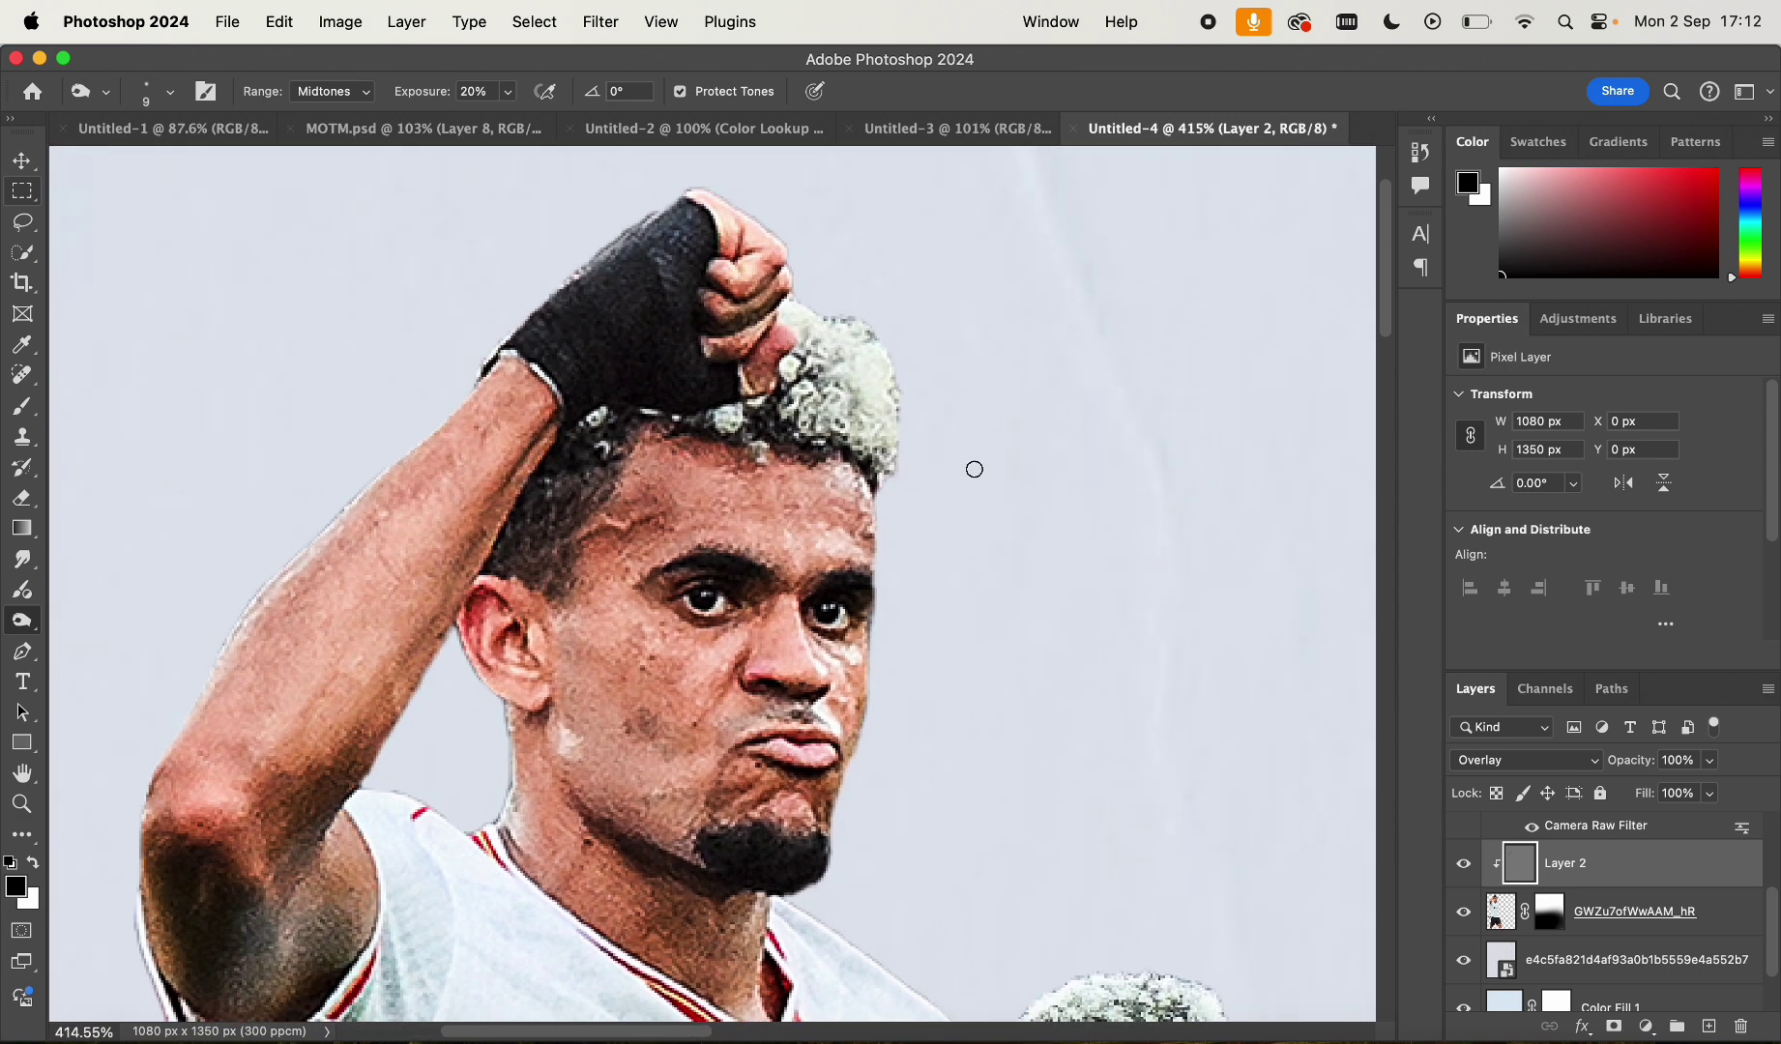
{"action": "scroll", "coordinate": [691, 565], "scroll_direction": "up", "scroll_amount": 1}
{"action": "key", "text": "bracketright"}
{"action": "key", "text": "bracketright"}
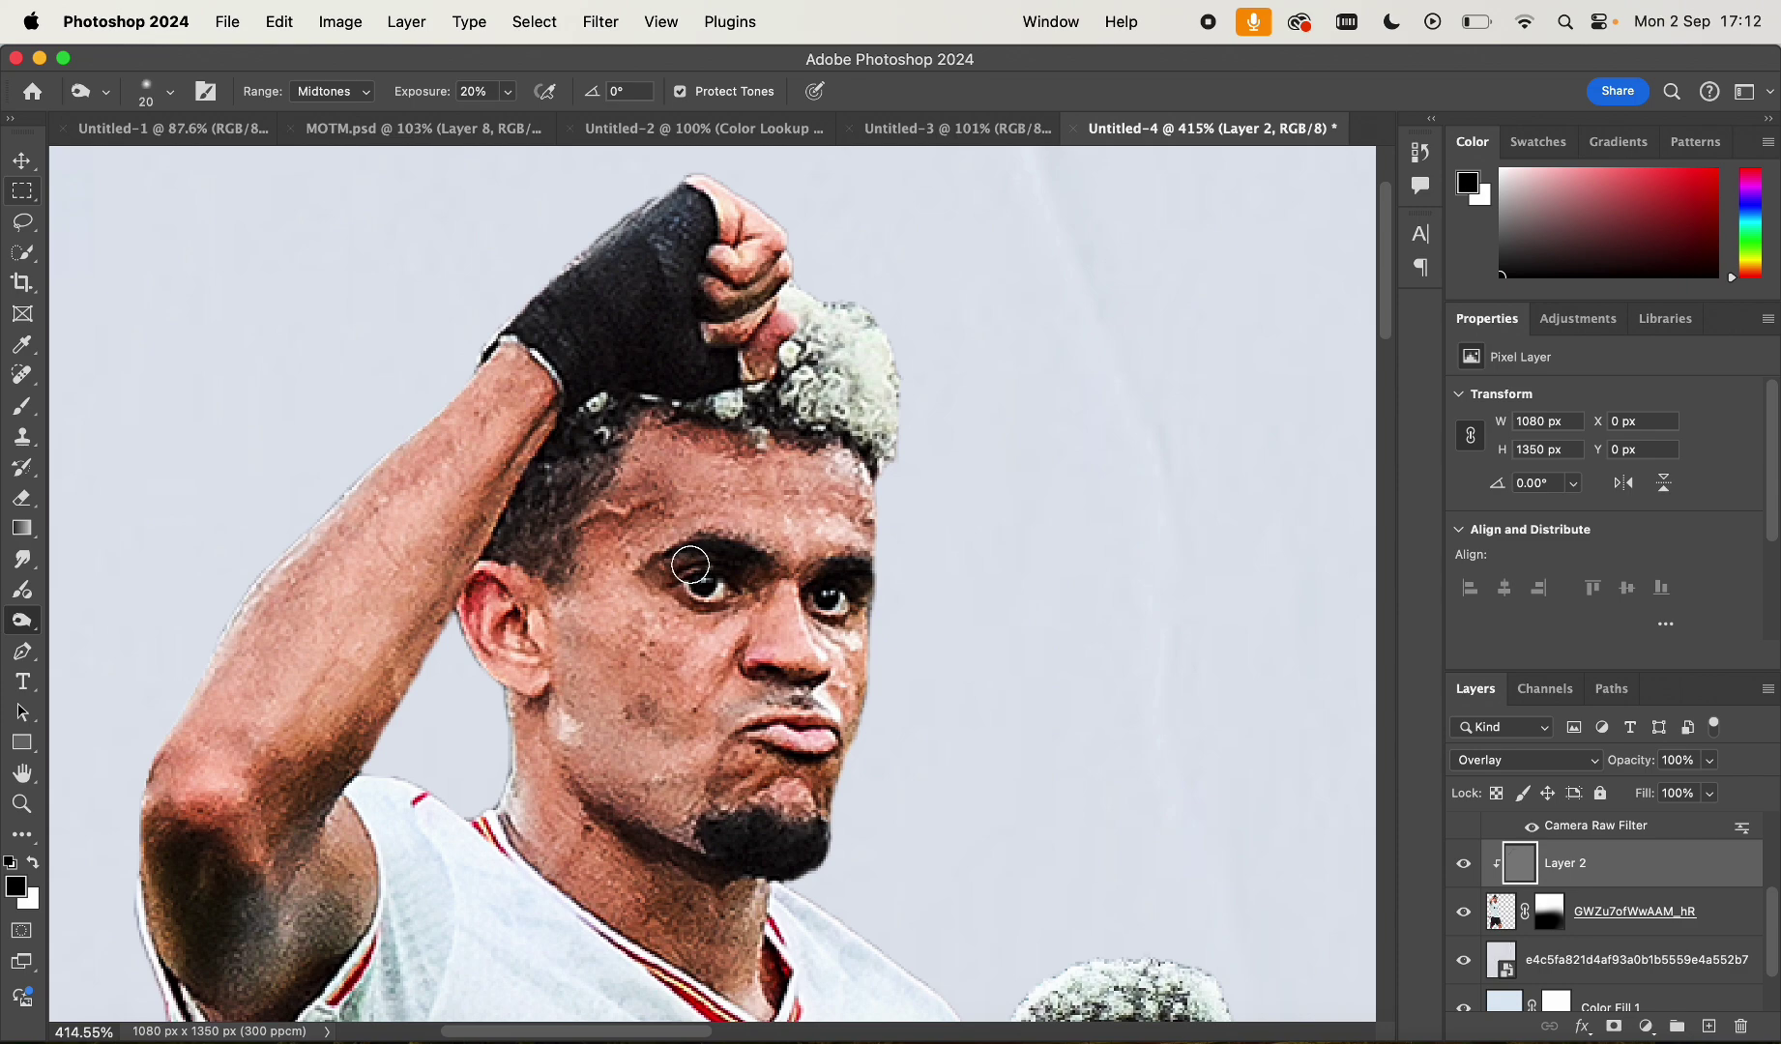
{"action": "scroll", "coordinate": [696, 561], "scroll_direction": "up", "scroll_amount": 1}
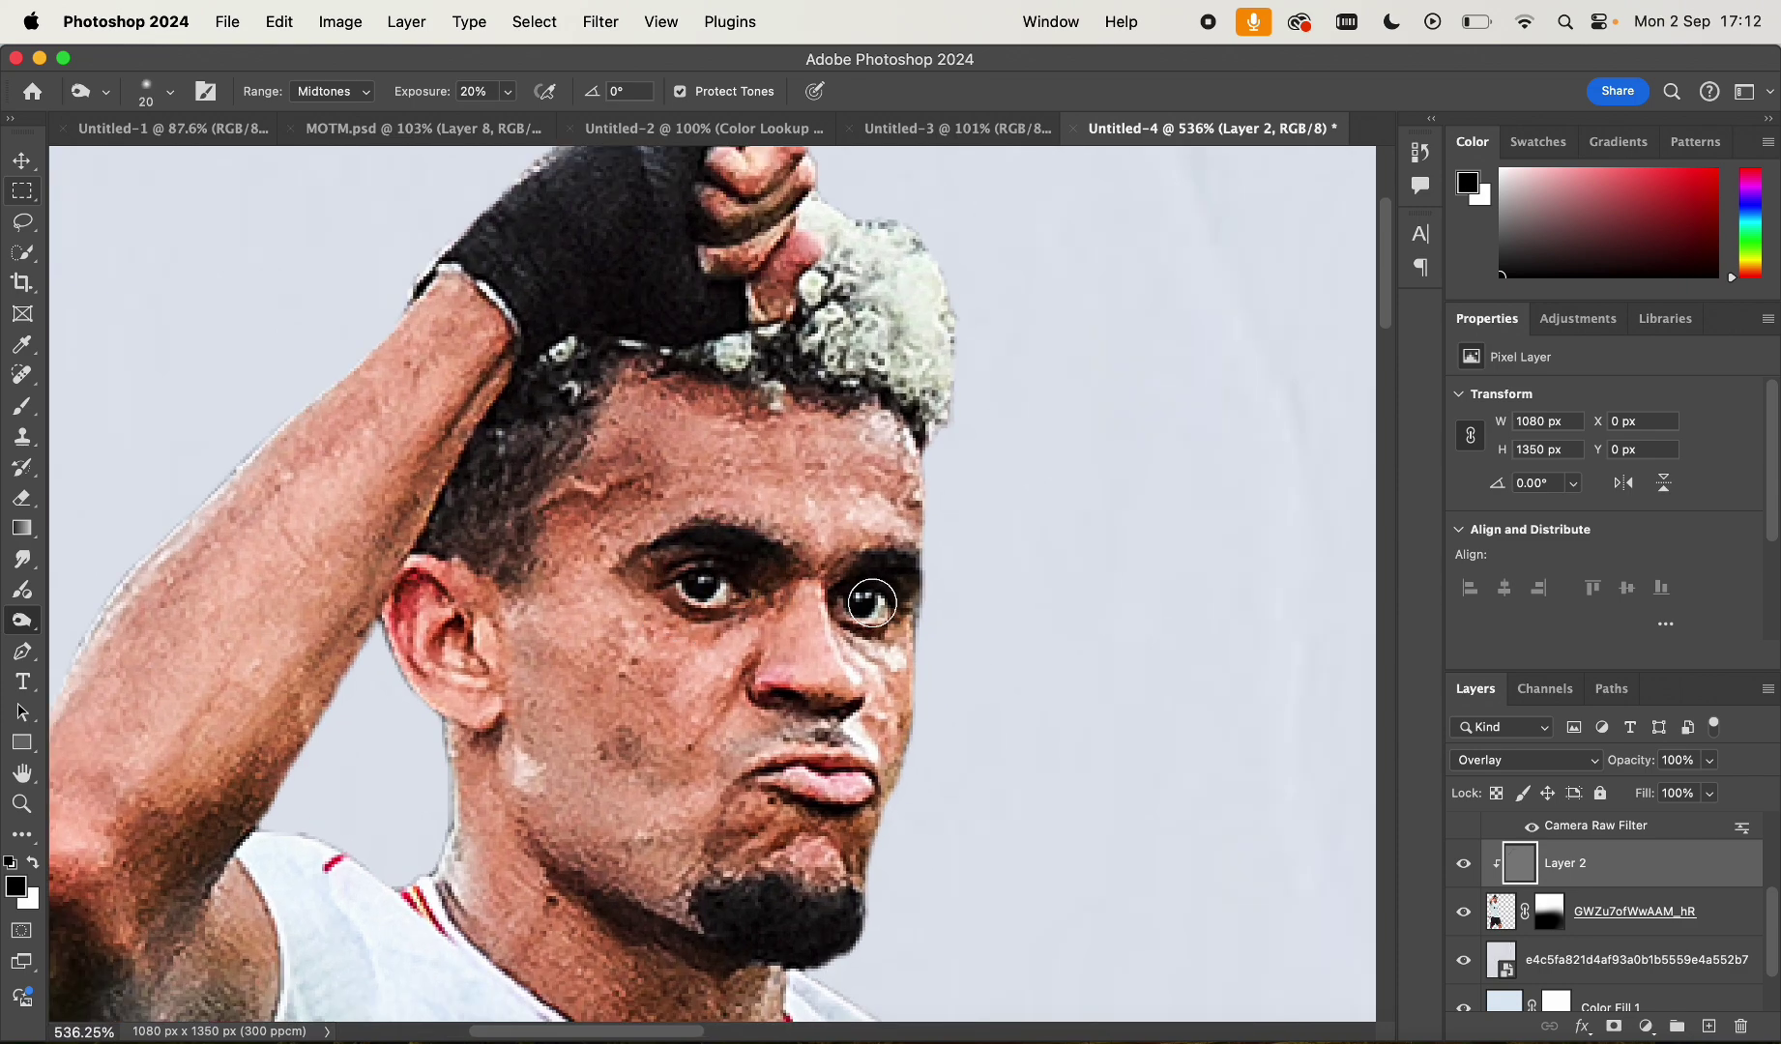
Burn the shadows beside the large player's nose and mouth with a 10 px brush
{"action": "scroll", "coordinate": [745, 594], "scroll_direction": "up", "scroll_amount": 2}
{"action": "key", "text": "bracketleft"}
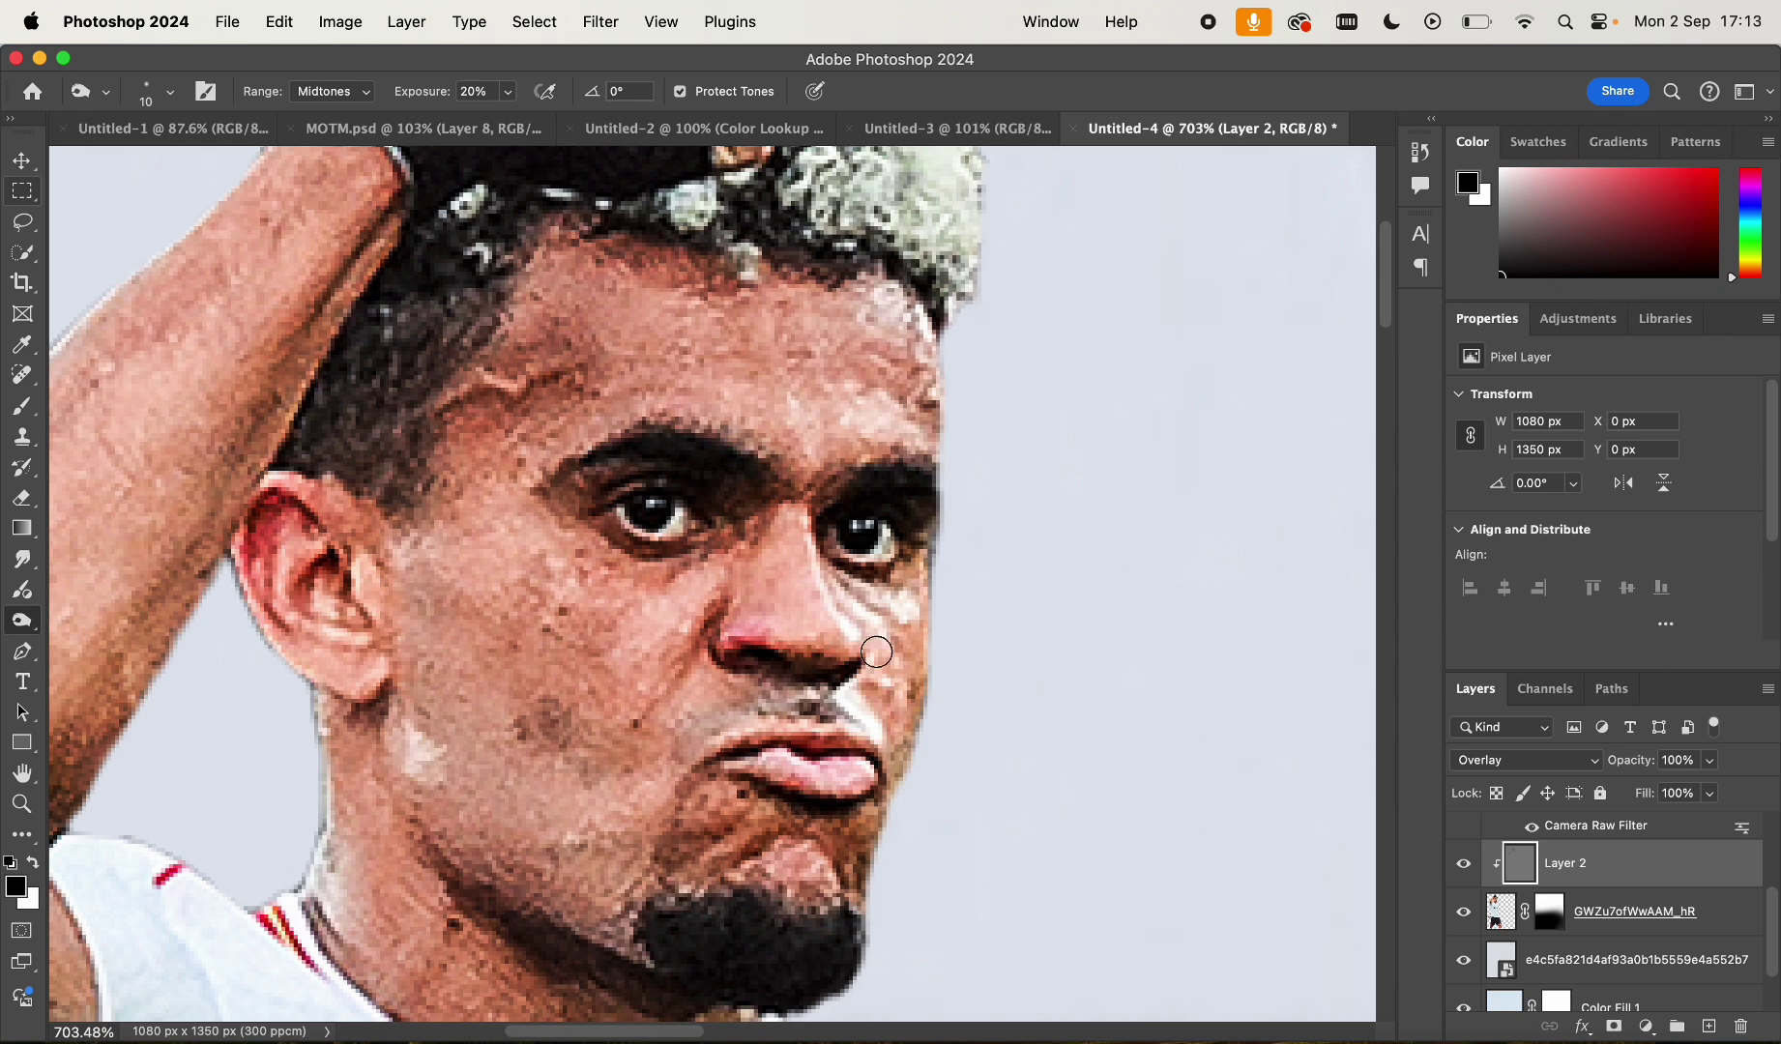
{"action": "key", "text": "bracketright"}
{"action": "scroll", "coordinate": [876, 652], "scroll_direction": "down", "scroll_amount": 3}
{"action": "scroll", "coordinate": [876, 652], "scroll_direction": "right", "scroll_amount": 1}
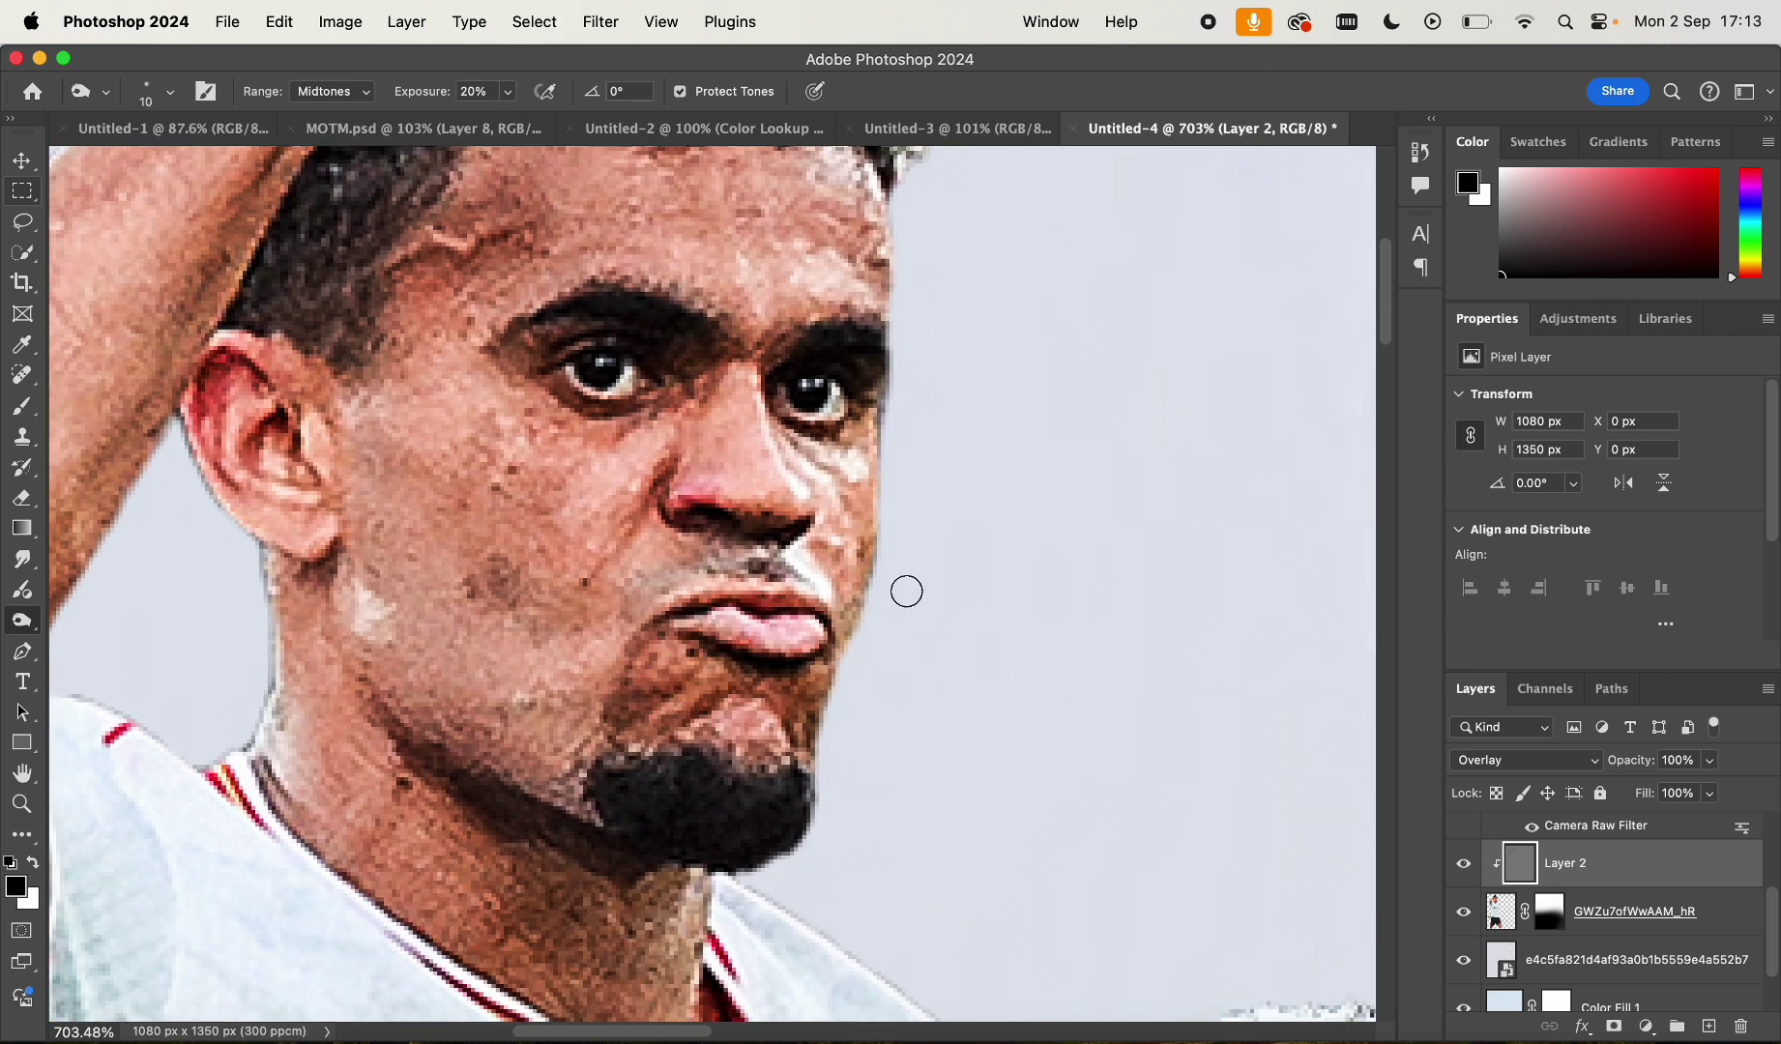
Burn the large player's beard and the shadow along the jawline and neck with a 25 px brush
{"action": "key", "text": "bracketright"}
{"action": "key", "text": "bracketright"}
{"action": "key", "text": "bracketright"}
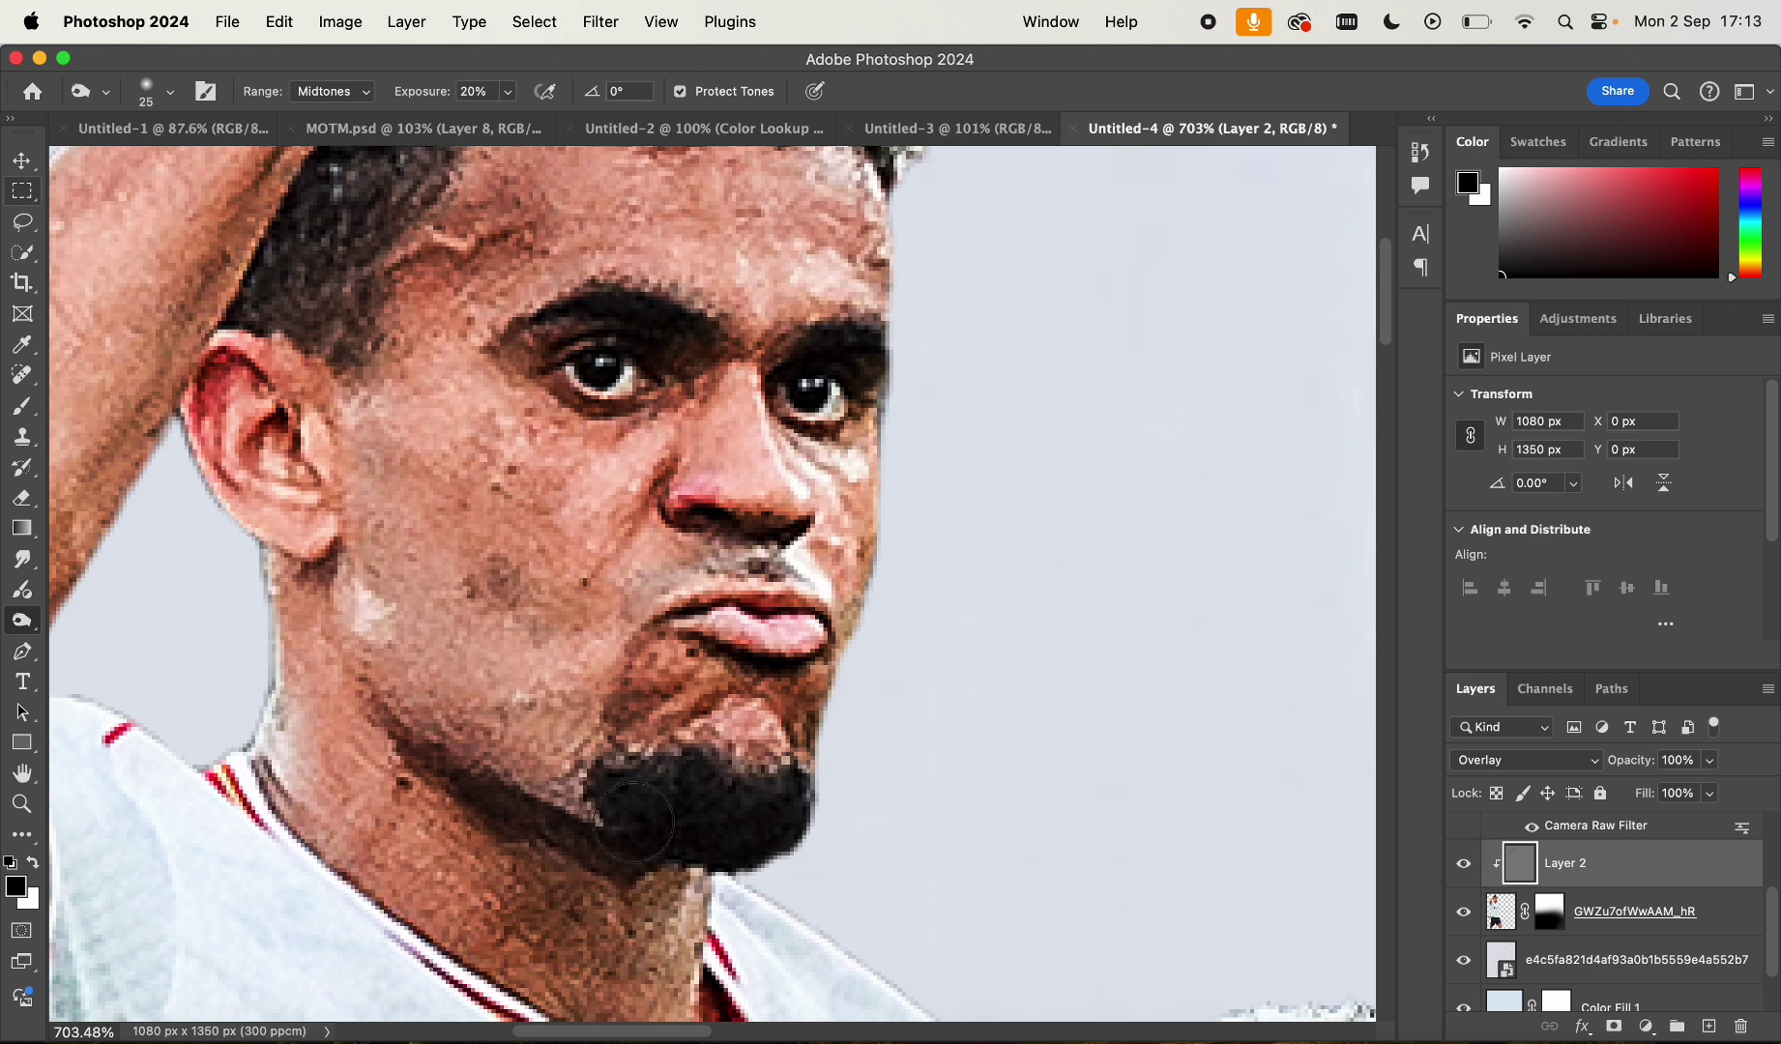
{"action": "scroll", "coordinate": [633, 822], "scroll_direction": "down", "scroll_amount": 2}
{"action": "scroll", "coordinate": [633, 822], "scroll_direction": "right", "scroll_amount": 1}
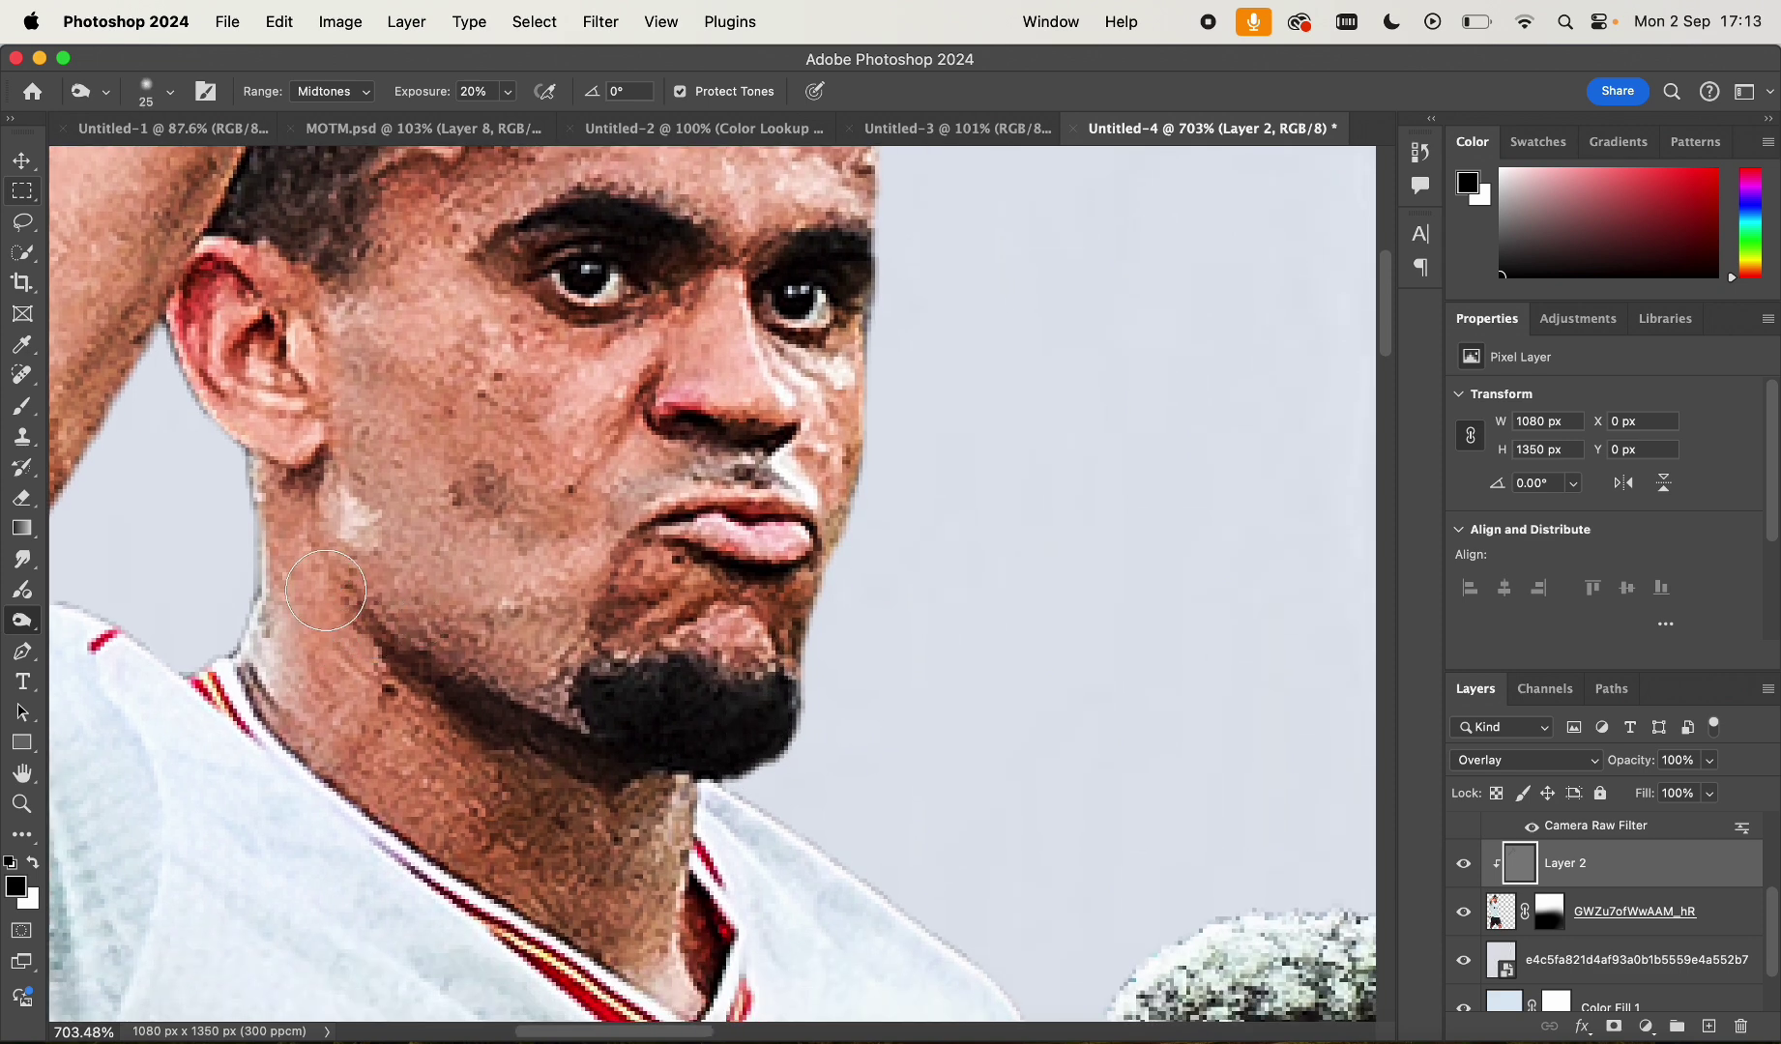
{"action": "mouse_move", "coordinate": [326, 590]}
{"action": "left_mouse_down"}
{"action": "mouse_move", "coordinate": [488, 673]}
{"action": "mouse_move", "coordinate": [467, 680]}
{"action": "mouse_move", "coordinate": [473, 701]}
{"action": "mouse_move", "coordinate": [654, 774]}
{"action": "mouse_move", "coordinate": [578, 764]}
{"action": "left_mouse_up"}
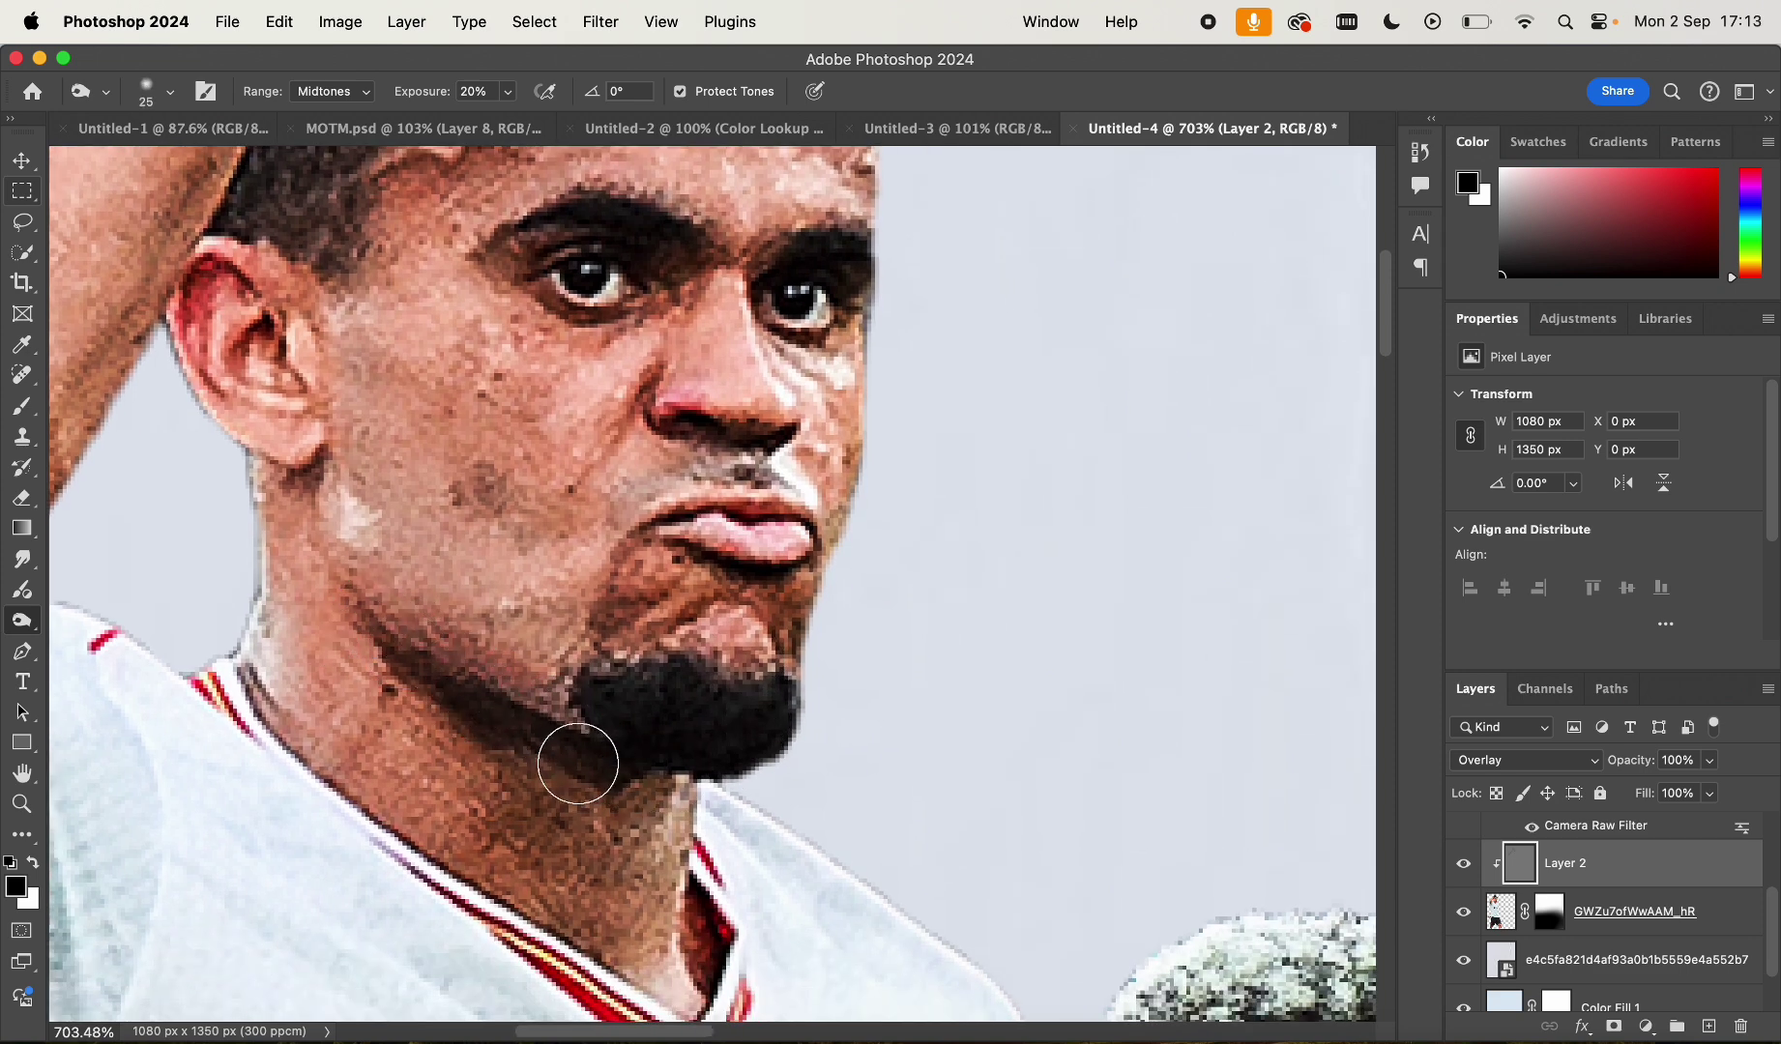
Burn the underside of the large player's raised upper arm with a 50 px brush
{"action": "scroll", "coordinate": [636, 918], "scroll_direction": "up", "scroll_amount": 6}
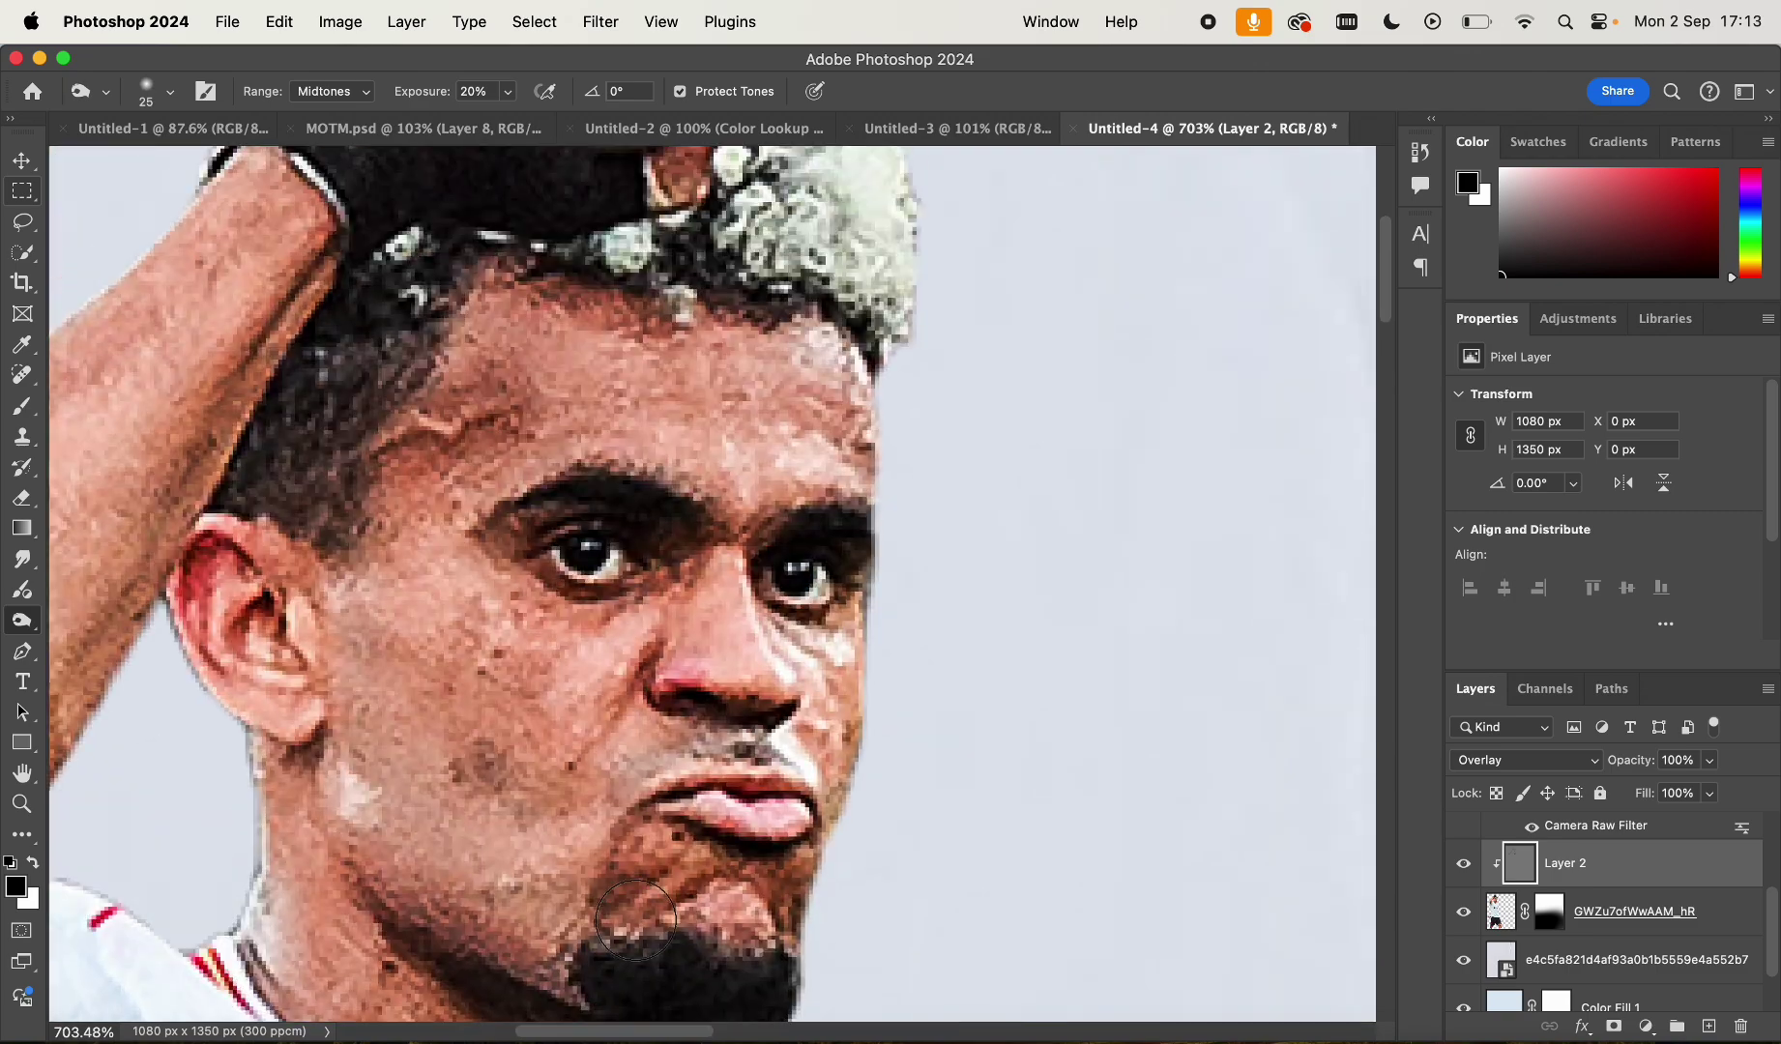
{"action": "scroll", "coordinate": [591, 403], "scroll_direction": "up", "scroll_amount": 1}
{"action": "scroll", "coordinate": [400, 405], "scroll_direction": "down", "scroll_amount": 5}
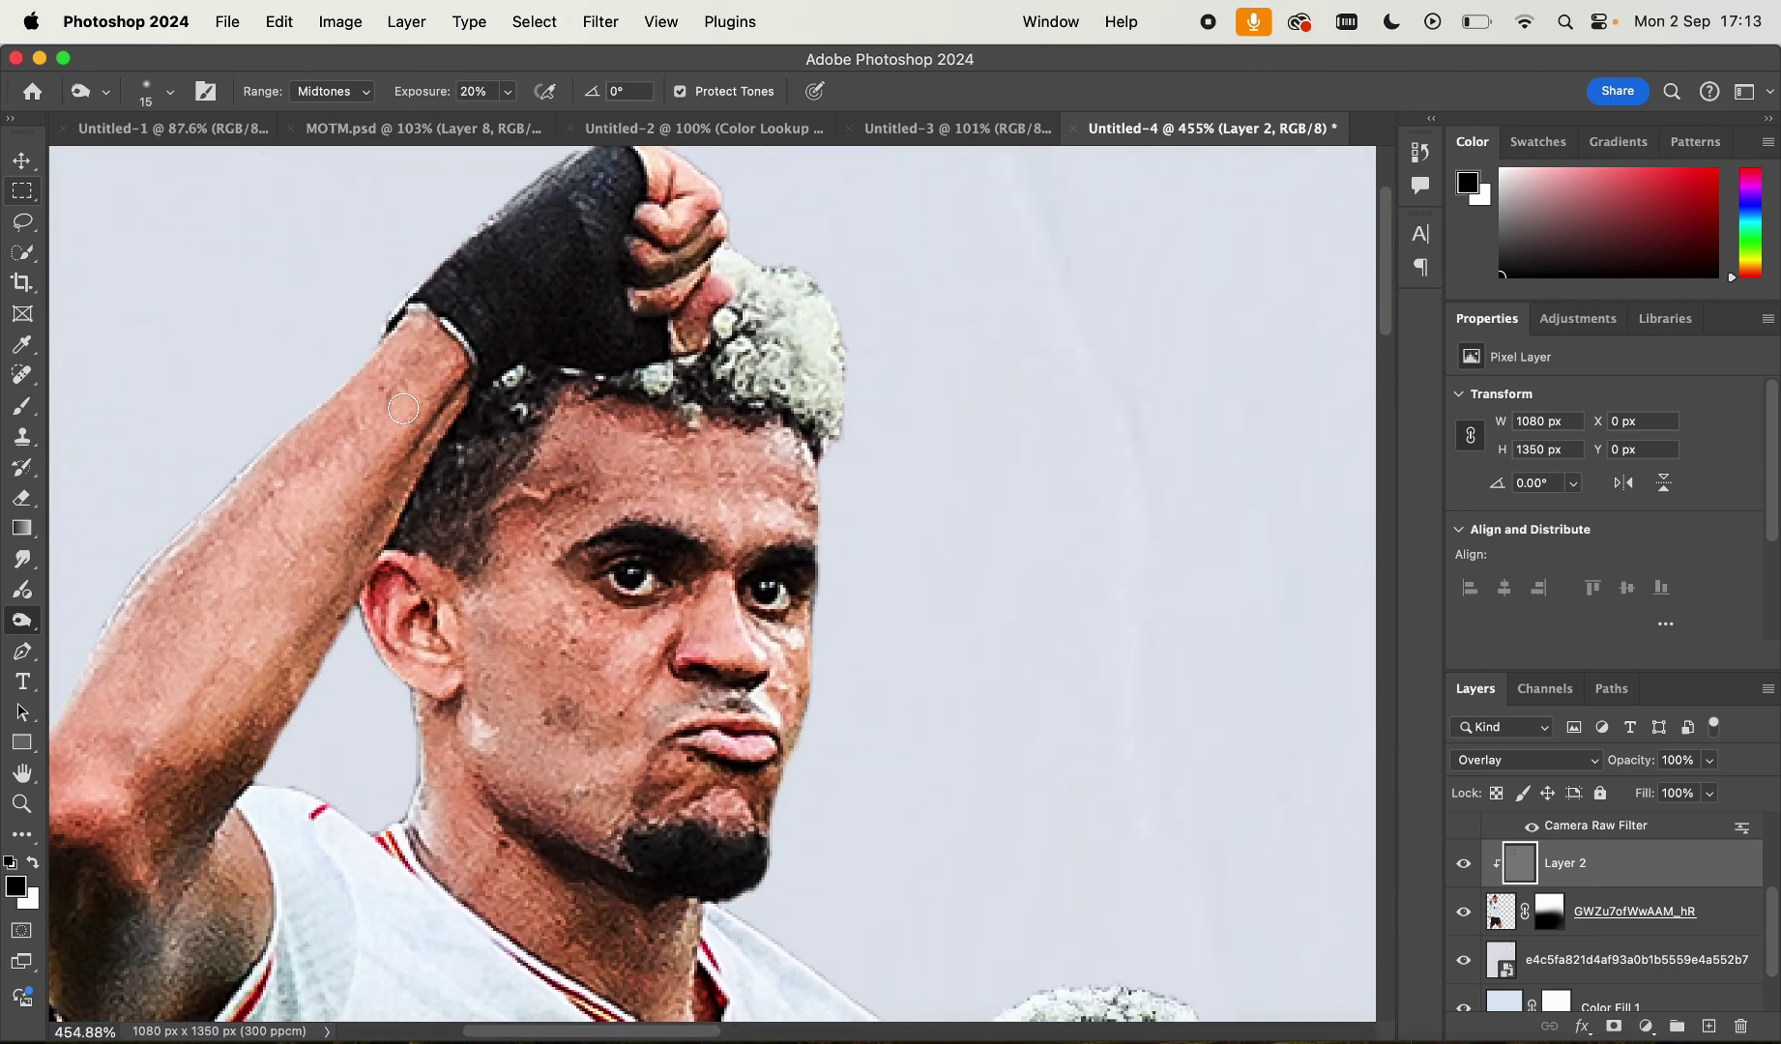
{"action": "scroll", "coordinate": [399, 406], "scroll_direction": "down", "scroll_amount": 8}
{"action": "scroll", "coordinate": [404, 408], "scroll_direction": "up", "scroll_amount": 3}
{"action": "key", "text": "]"}
{"action": "key", "text": "]"}
{"action": "scroll", "coordinate": [401, 402], "scroll_direction": "down", "scroll_amount": 10}
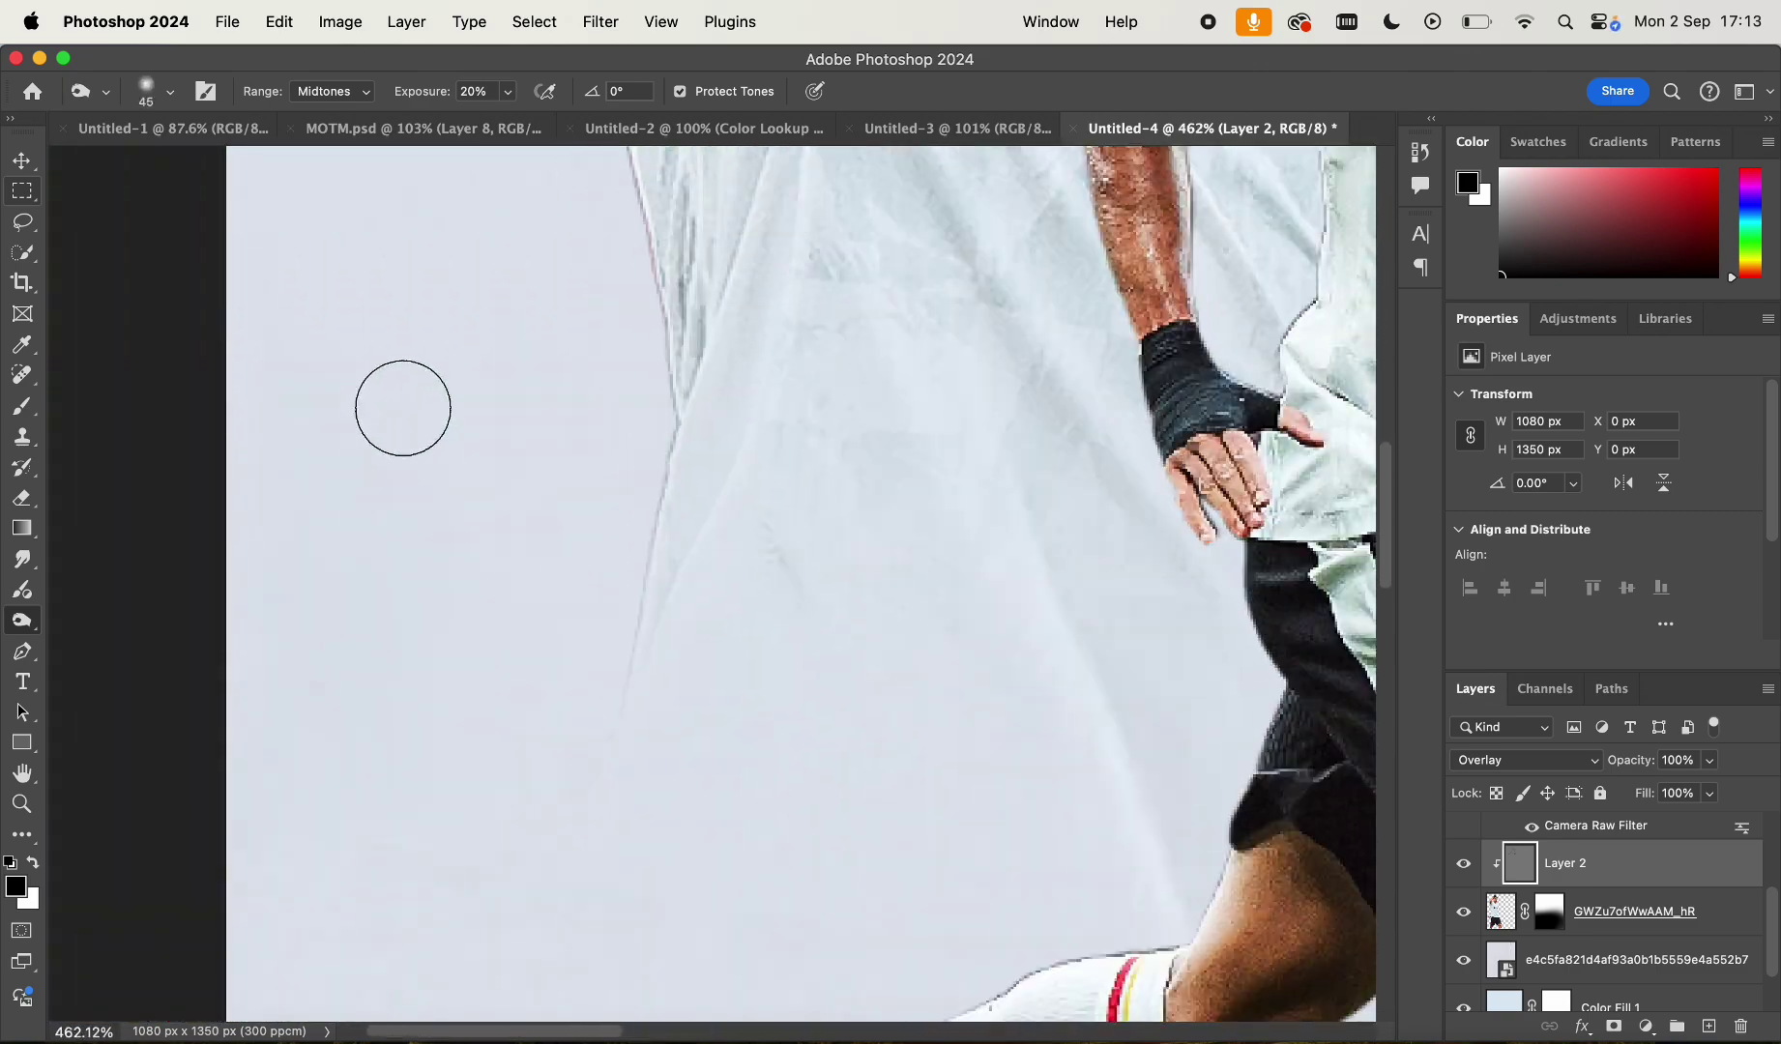
{"action": "scroll", "coordinate": [402, 401], "scroll_direction": "up", "scroll_amount": 15}
{"action": "scroll", "coordinate": [392, 380], "scroll_direction": "down", "scroll_amount": 5}
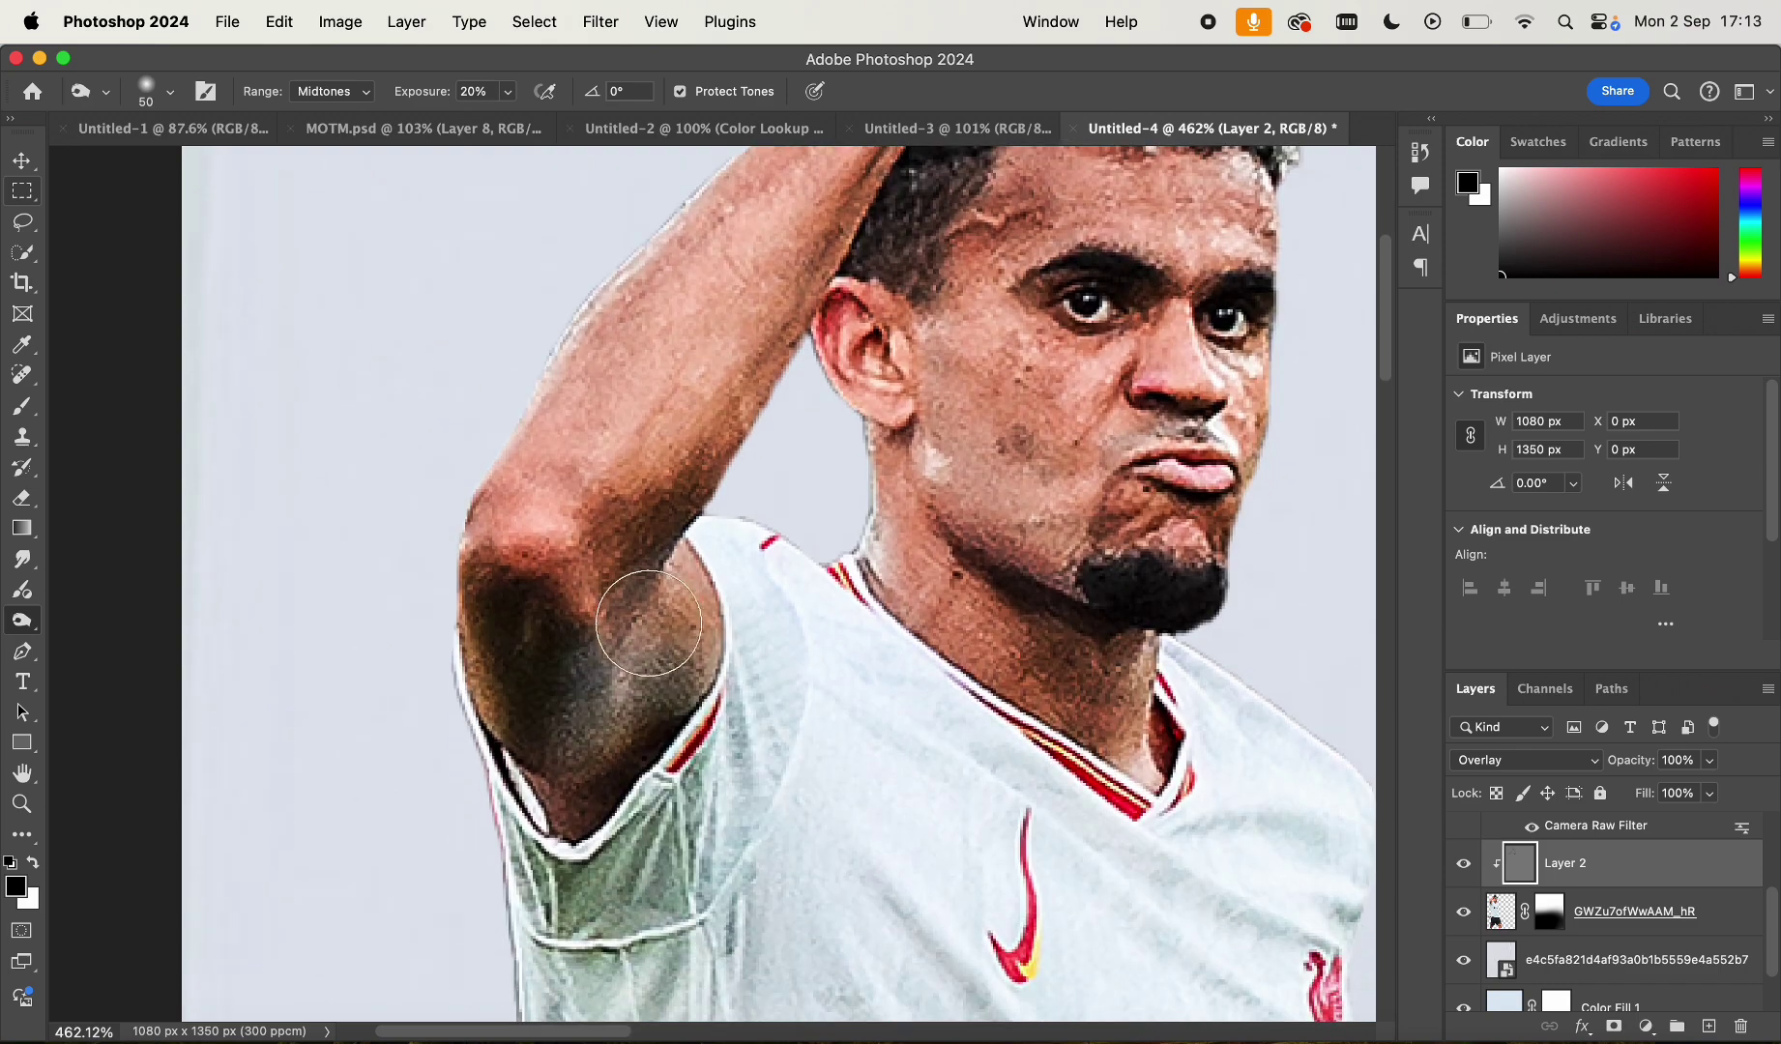
Burn the armpit and sleeve opening below the raised arm with a 40 px brush
{"action": "key", "text": "["}
{"action": "scroll", "coordinate": [556, 856], "scroll_direction": "down", "scroll_amount": 1}
{"action": "scroll", "coordinate": [543, 872], "scroll_direction": "right", "scroll_amount": 1}
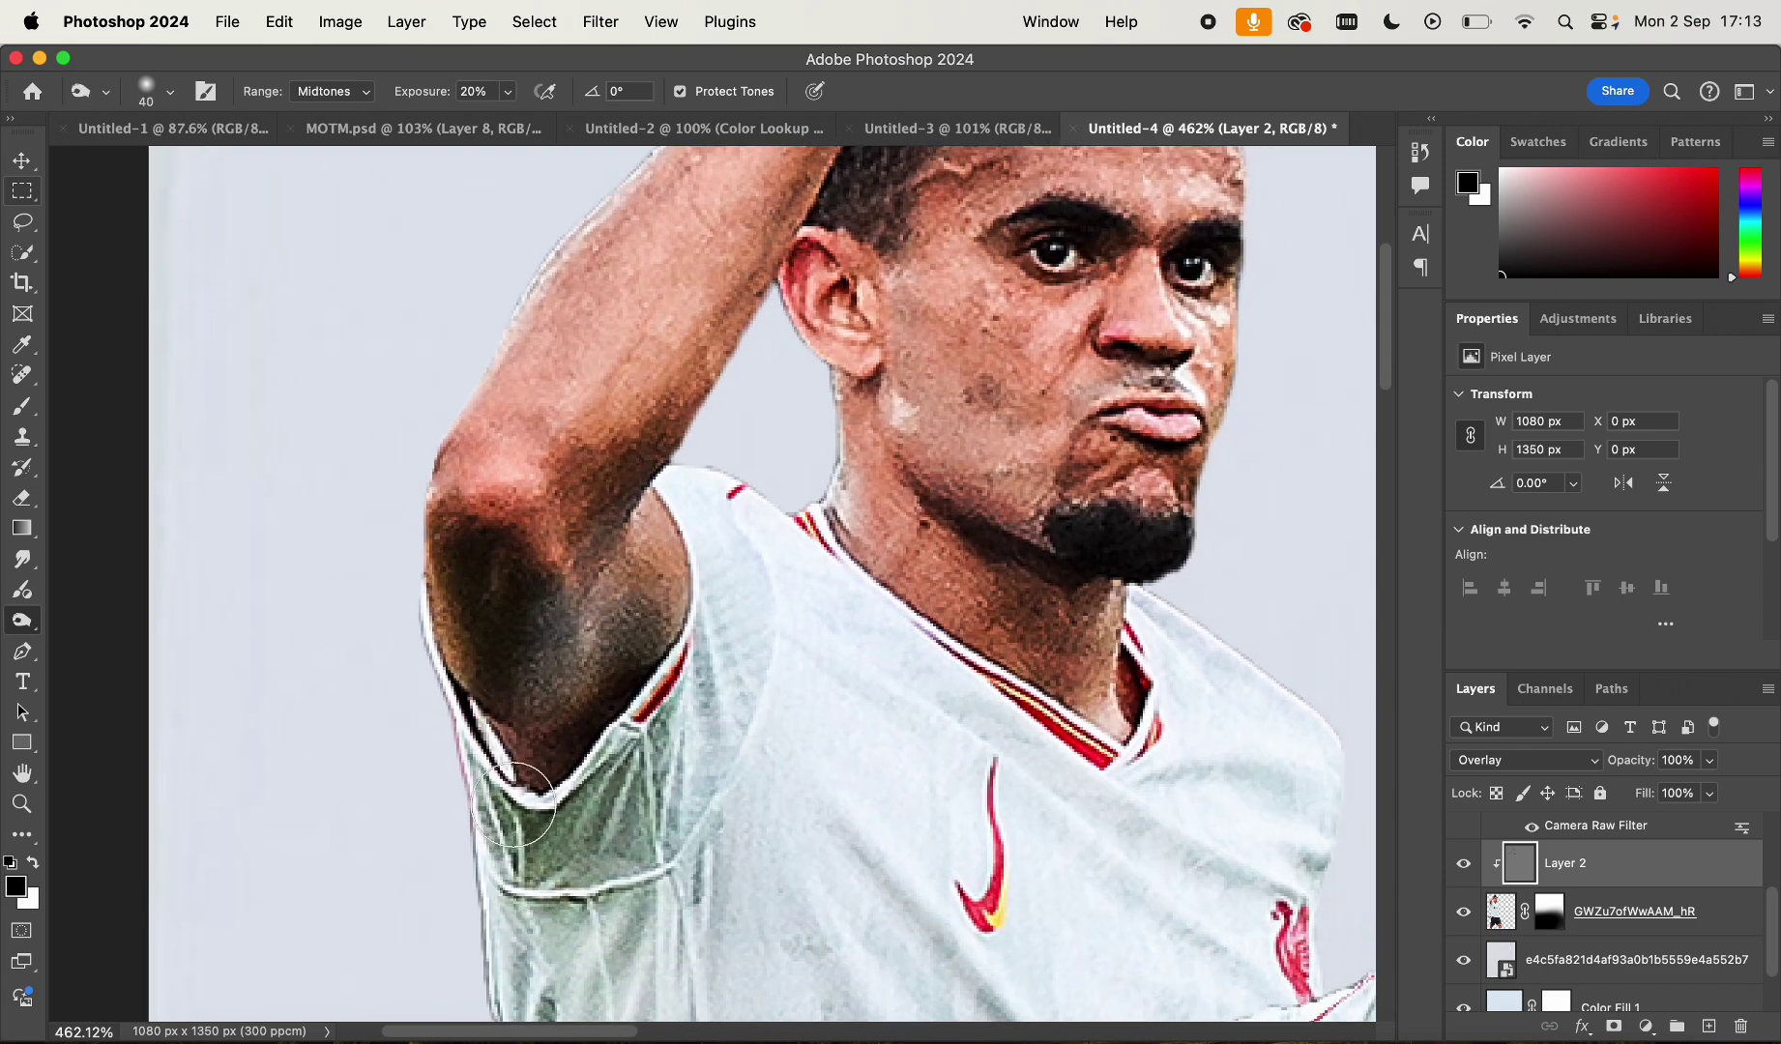
Burn the black wrap on the large player's raised hand with a 25 px brush
{"action": "key", "text": "["}
{"action": "key", "text": "["}
{"action": "key", "text": "["}
{"action": "scroll", "coordinate": [800, 266], "scroll_direction": "up", "scroll_amount": 8}
{"action": "scroll", "coordinate": [800, 266], "scroll_direction": "right", "scroll_amount": 5}
{"action": "scroll", "coordinate": [800, 266], "scroll_direction": "up", "scroll_amount": 3}
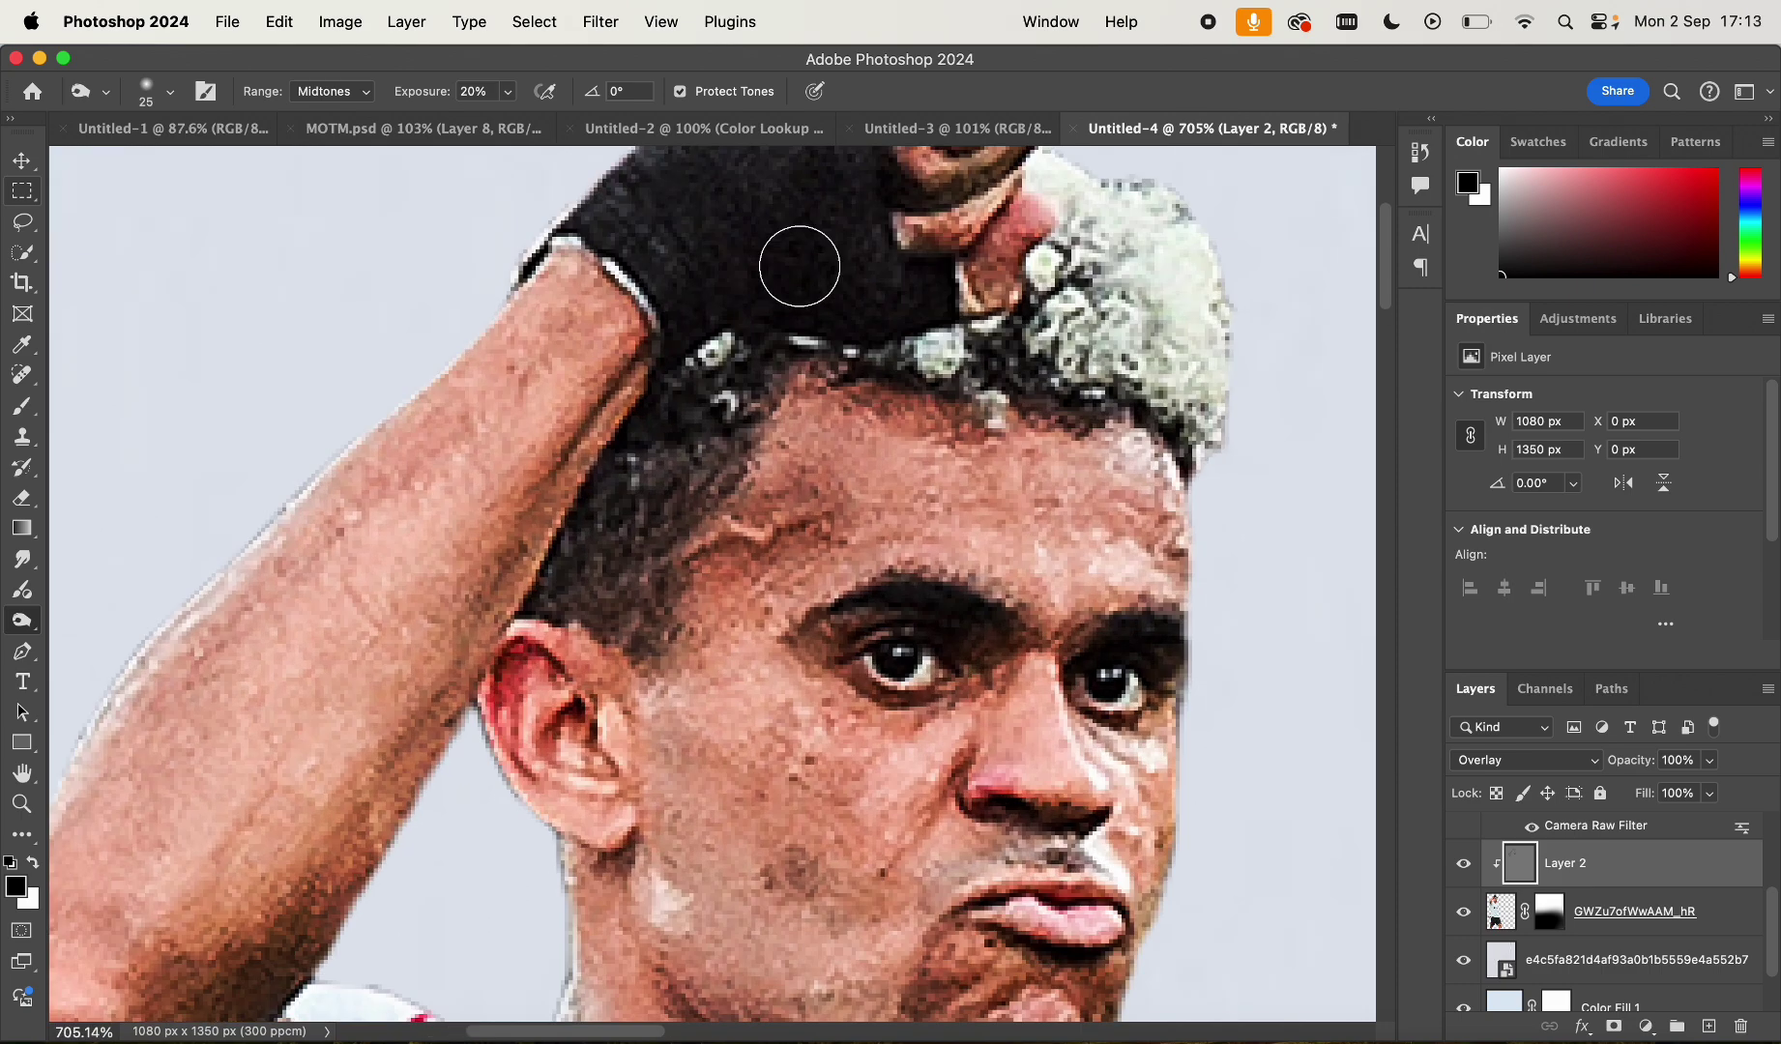
{"action": "scroll", "coordinate": [633, 452], "scroll_direction": "right", "scroll_amount": 6}
{"action": "scroll", "coordinate": [633, 451], "scroll_direction": "down", "scroll_amount": 4}
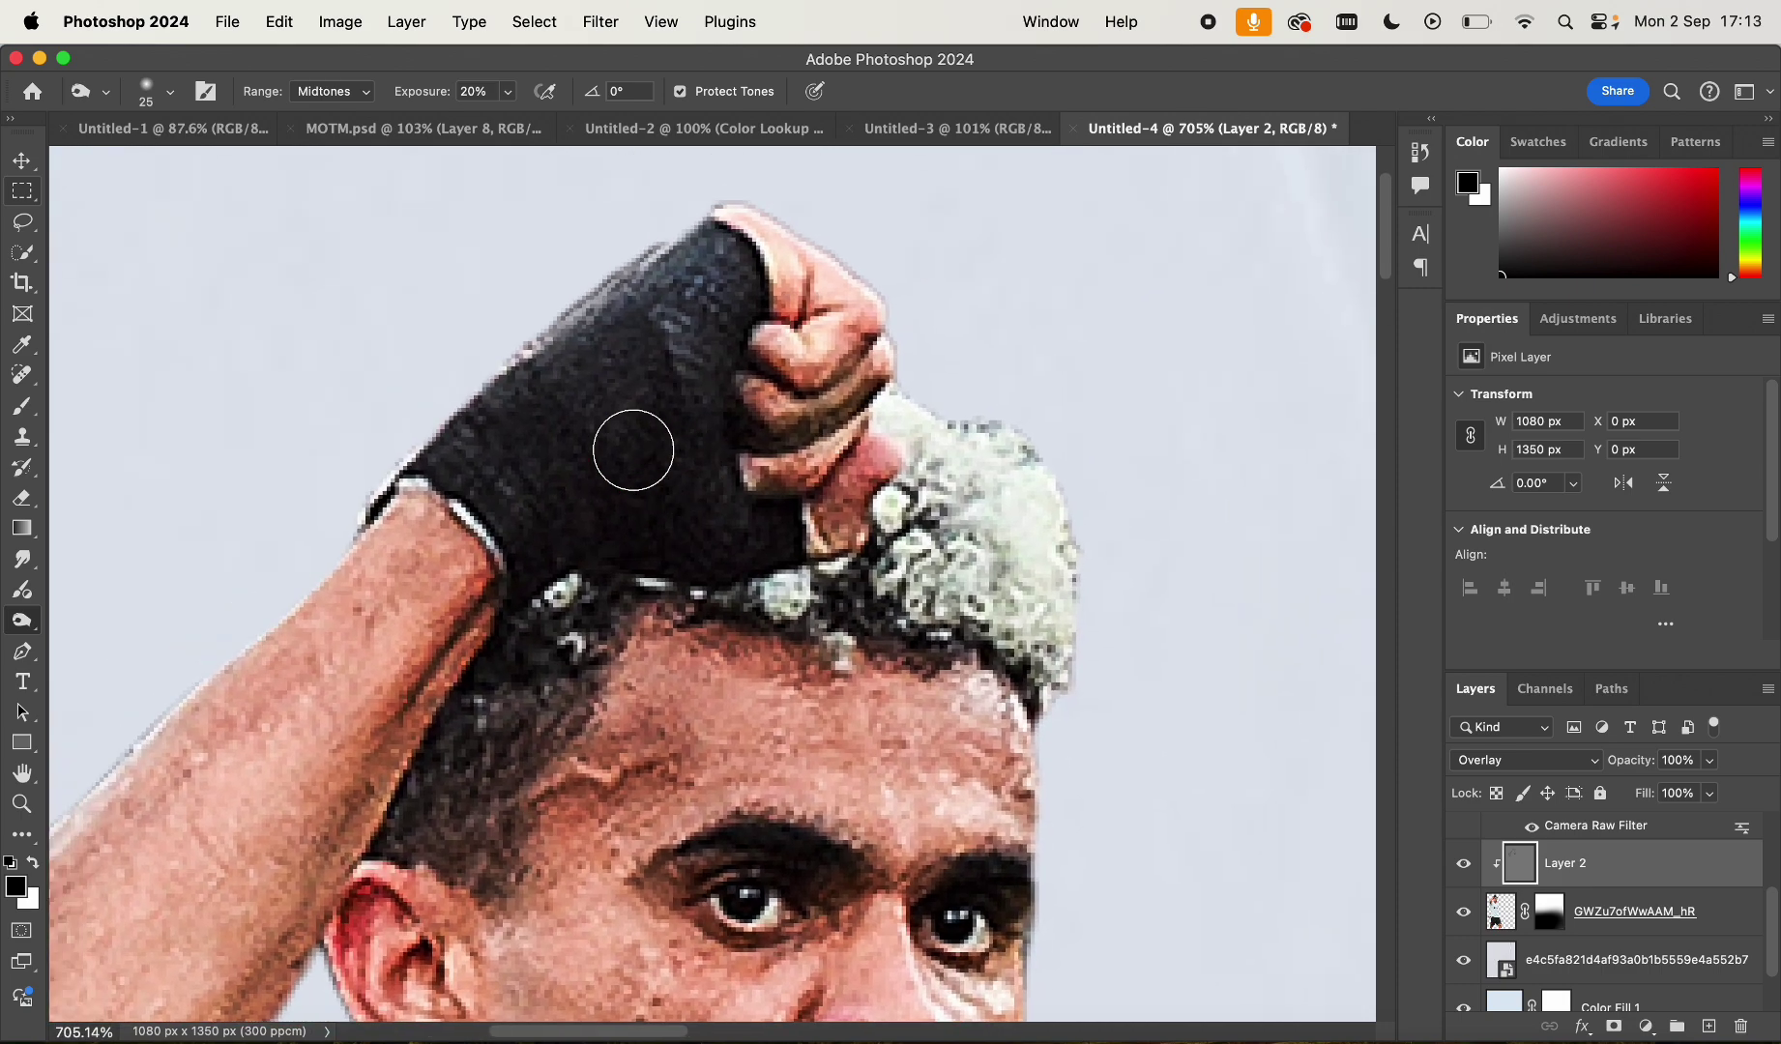
Examine the burned shading on the large player's face, hair and raised arm, both close up and on the whole poster
{"action": "key", "text": "bracketleft"}
{"action": "scroll", "coordinate": [485, 574], "scroll_direction": "down", "scroll_amount": 5}
{"action": "scroll", "coordinate": [485, 574], "scroll_direction": "left", "scroll_amount": 1}
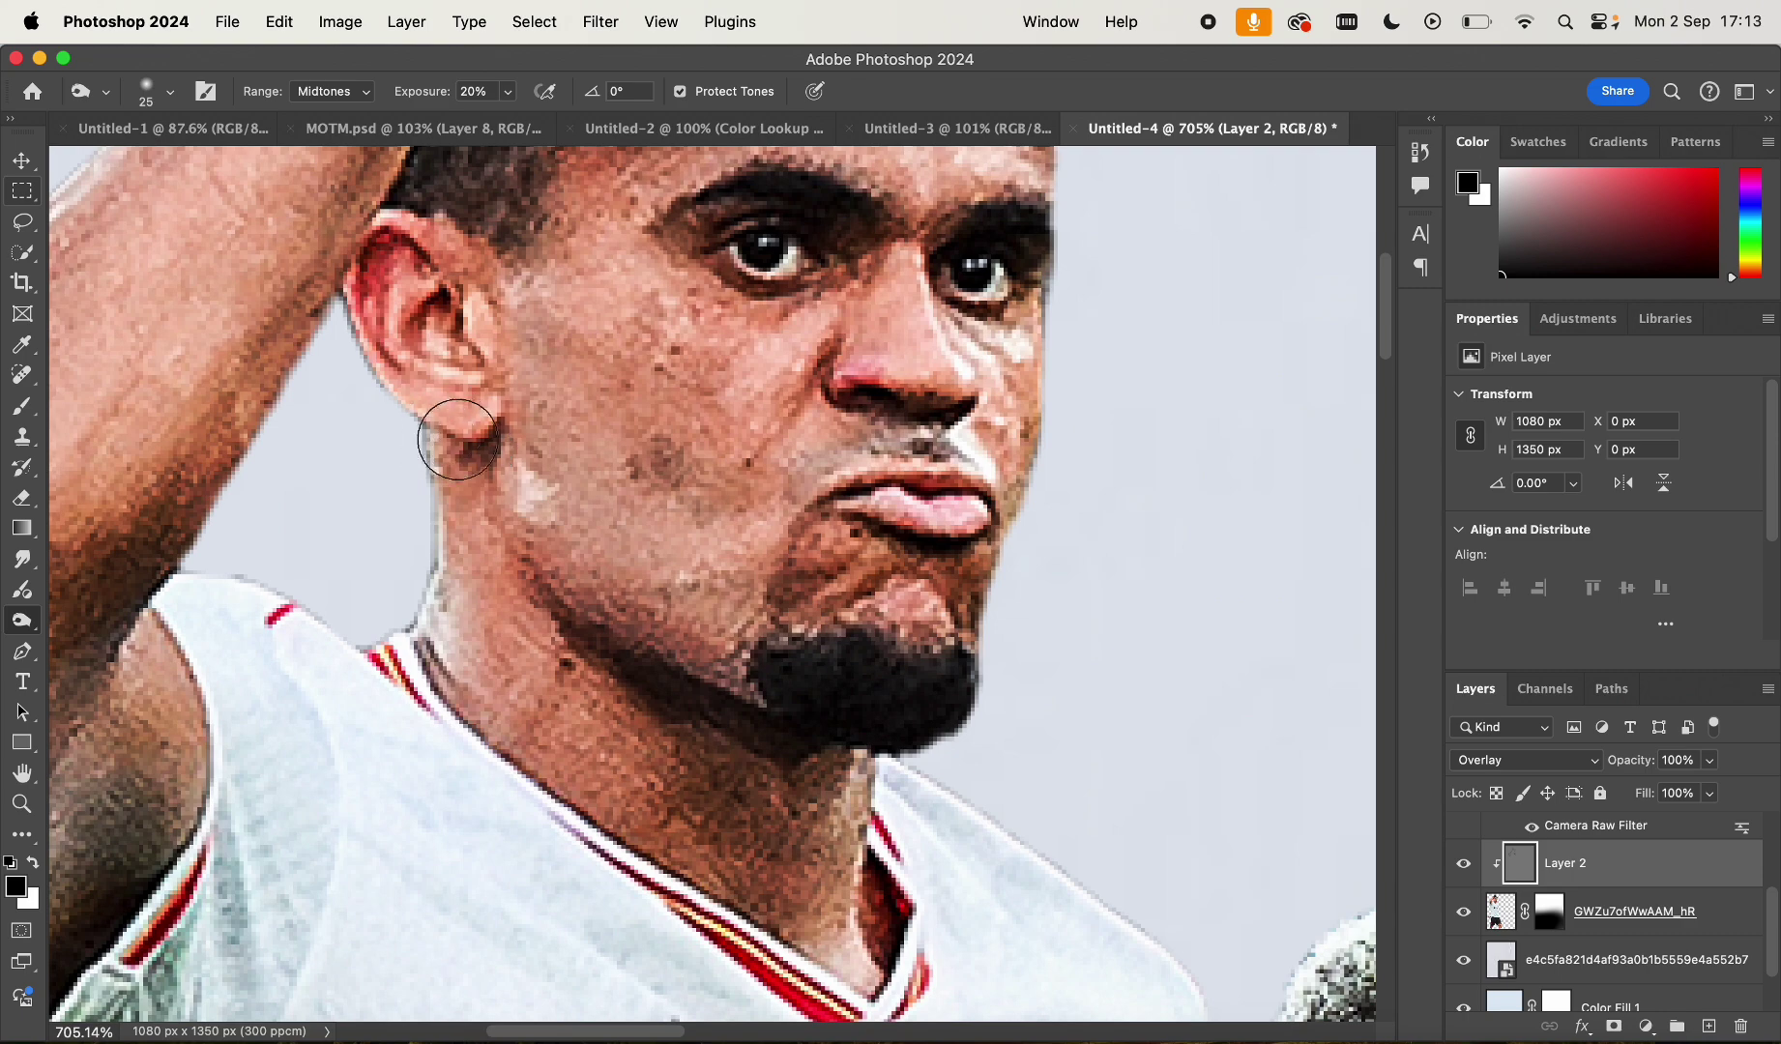
{"action": "scroll", "coordinate": [551, 442], "scroll_direction": "down", "scroll_amount": 3}
{"action": "scroll", "coordinate": [580, 450], "scroll_direction": "up", "scroll_amount": 5}
{"action": "scroll", "coordinate": [600, 457], "scroll_direction": "right", "scroll_amount": 2}
{"action": "key", "text": "bracketright"}
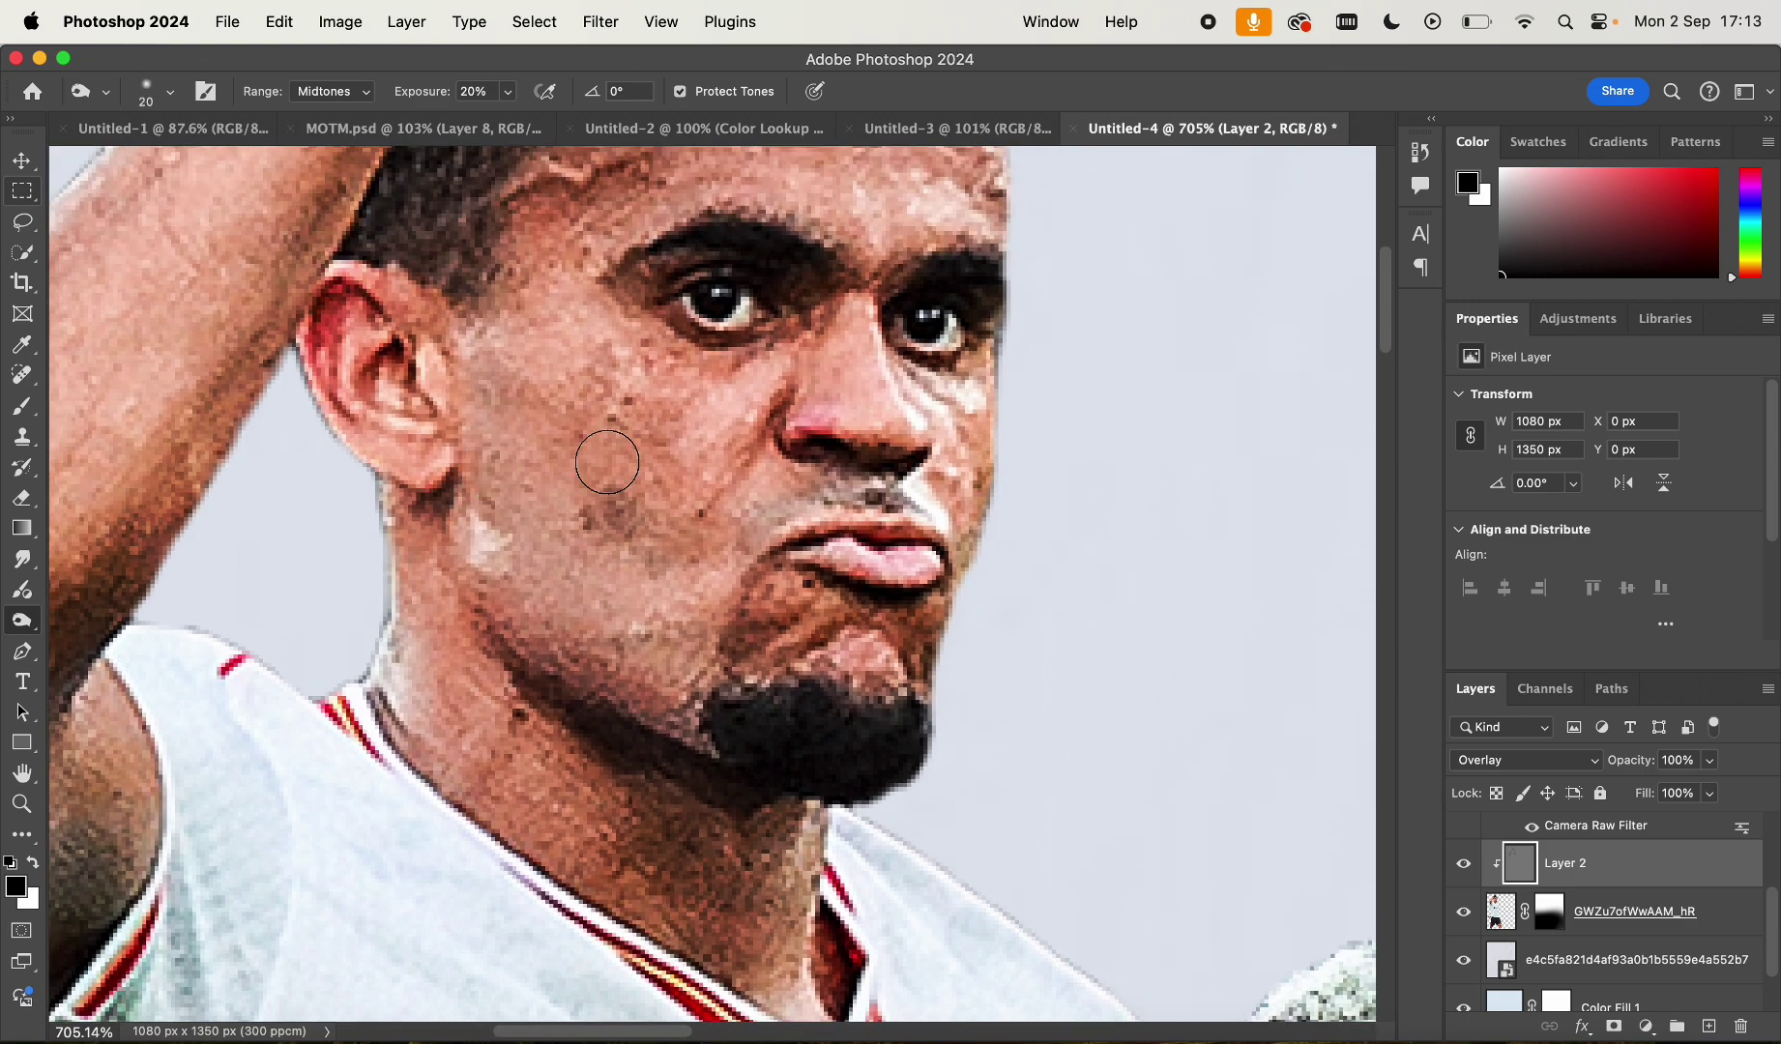
{"action": "scroll", "coordinate": [616, 415], "scroll_direction": "up", "scroll_amount": 3}
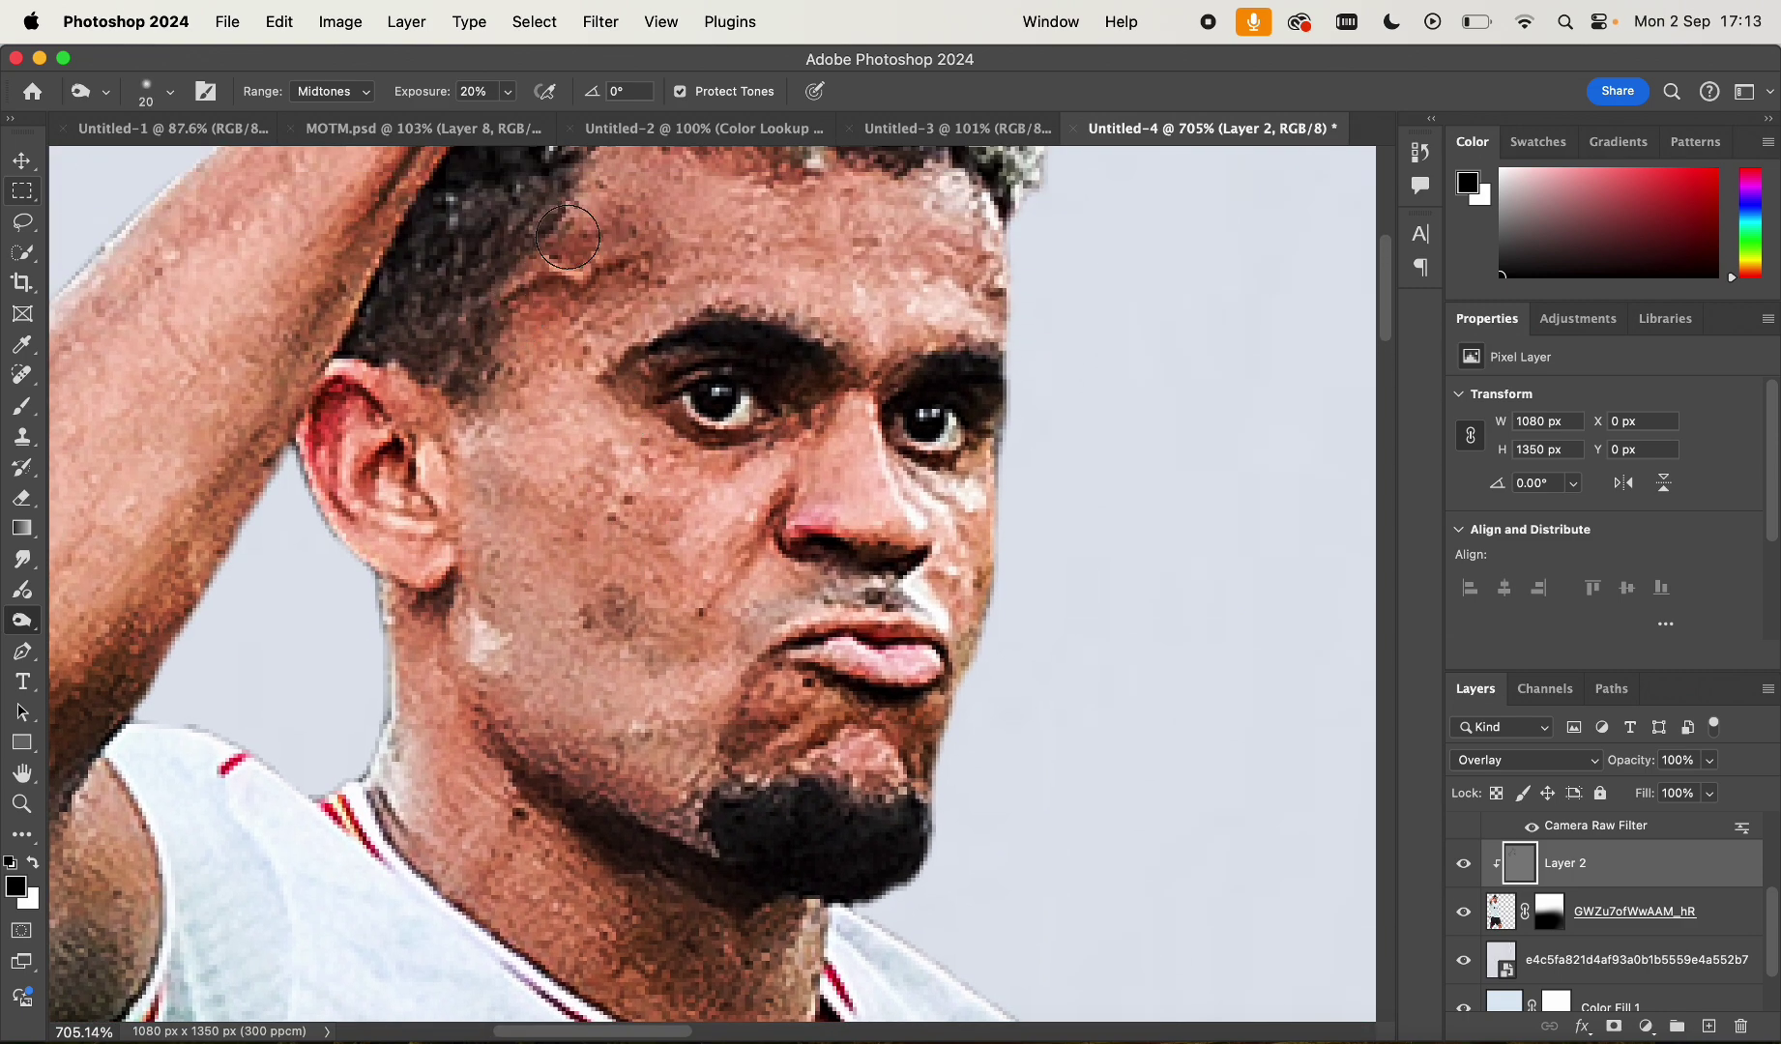
{"action": "scroll", "coordinate": [564, 244], "scroll_direction": "up", "scroll_amount": 8}
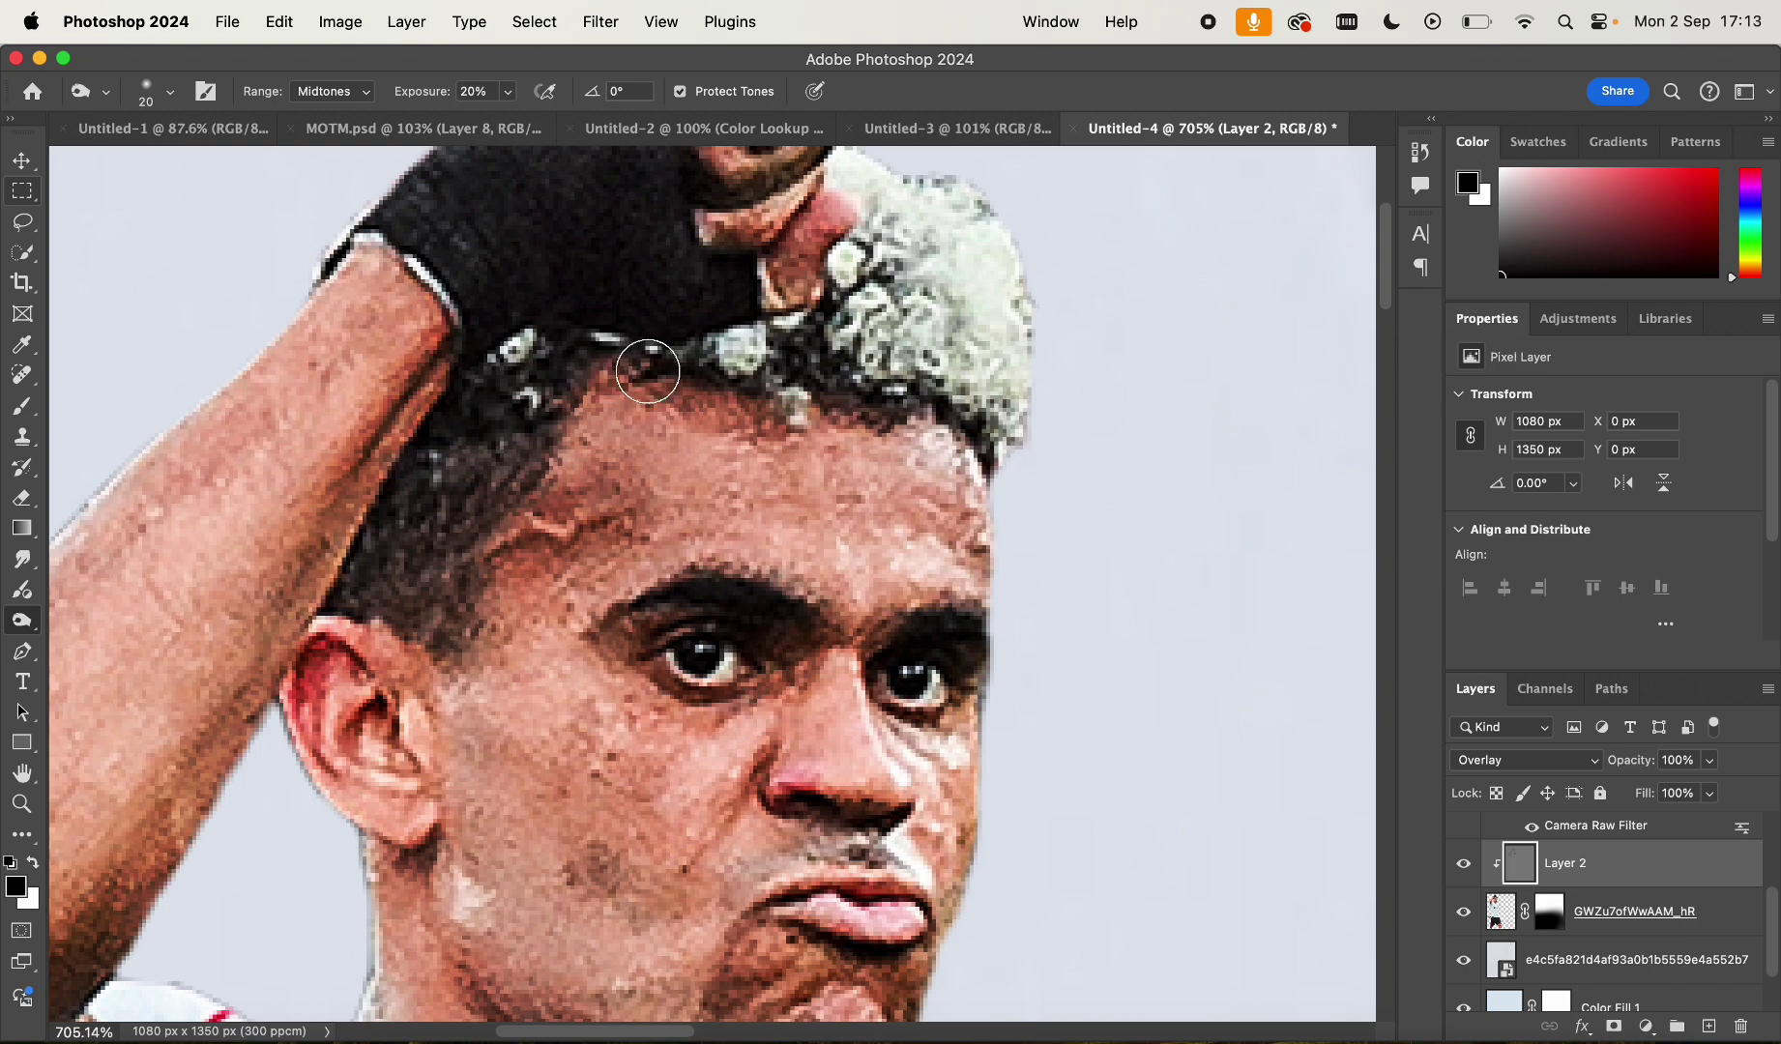
{"action": "scroll", "coordinate": [636, 350], "scroll_direction": "down", "scroll_amount": 5}
{"action": "scroll", "coordinate": [620, 439], "scroll_direction": "down", "scroll_amount": 5}
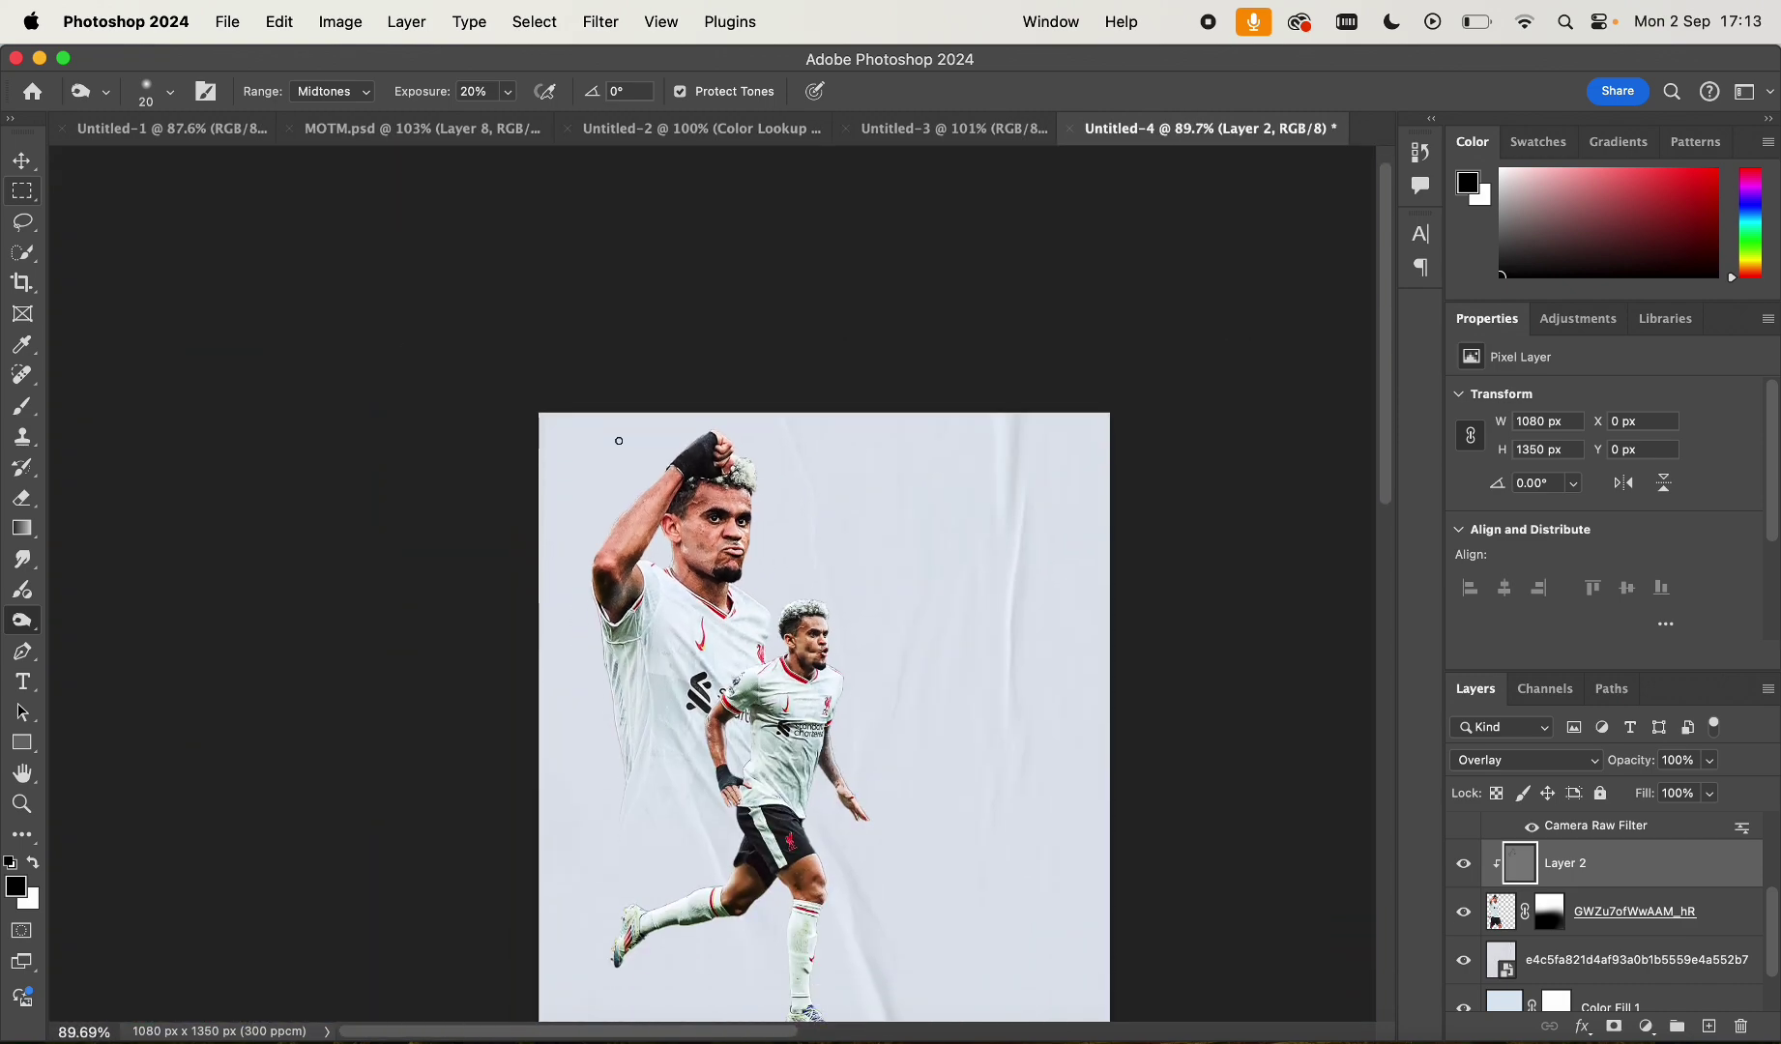
{"action": "scroll", "coordinate": [739, 580], "scroll_direction": "up", "scroll_amount": 8}
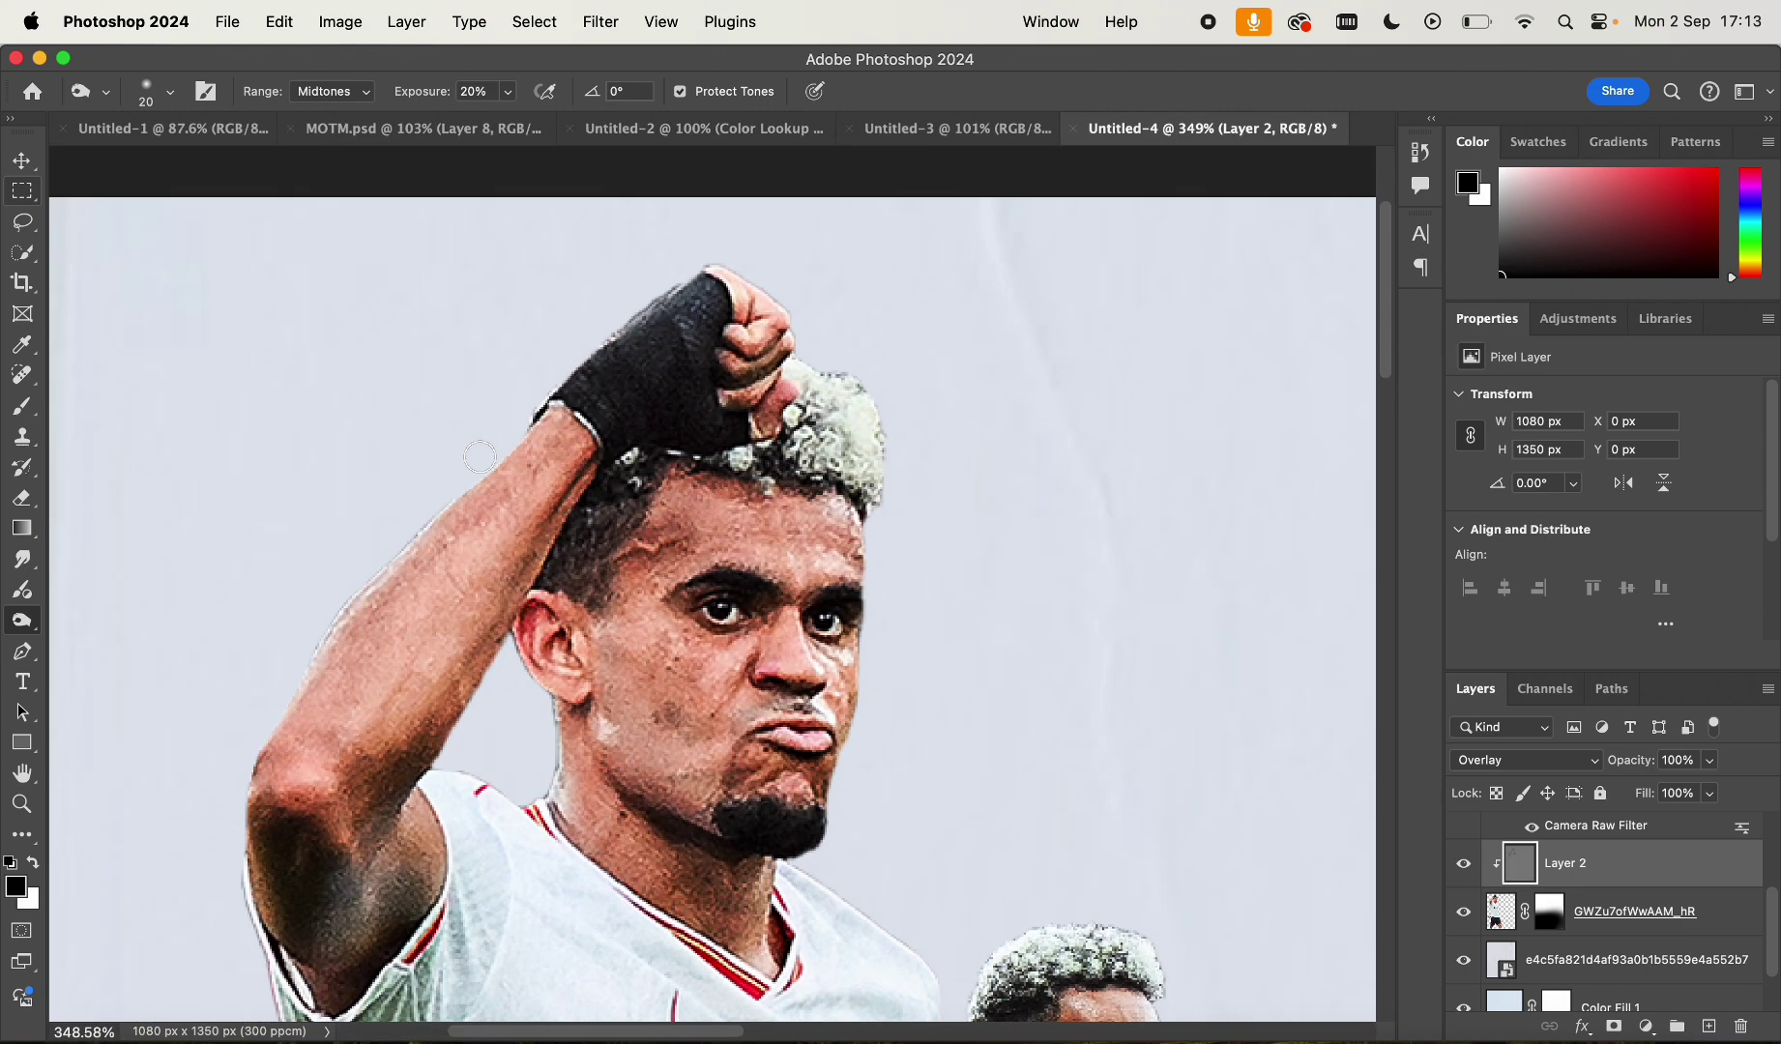
{"action": "scroll", "coordinate": [480, 456], "scroll_direction": "up", "scroll_amount": 3}
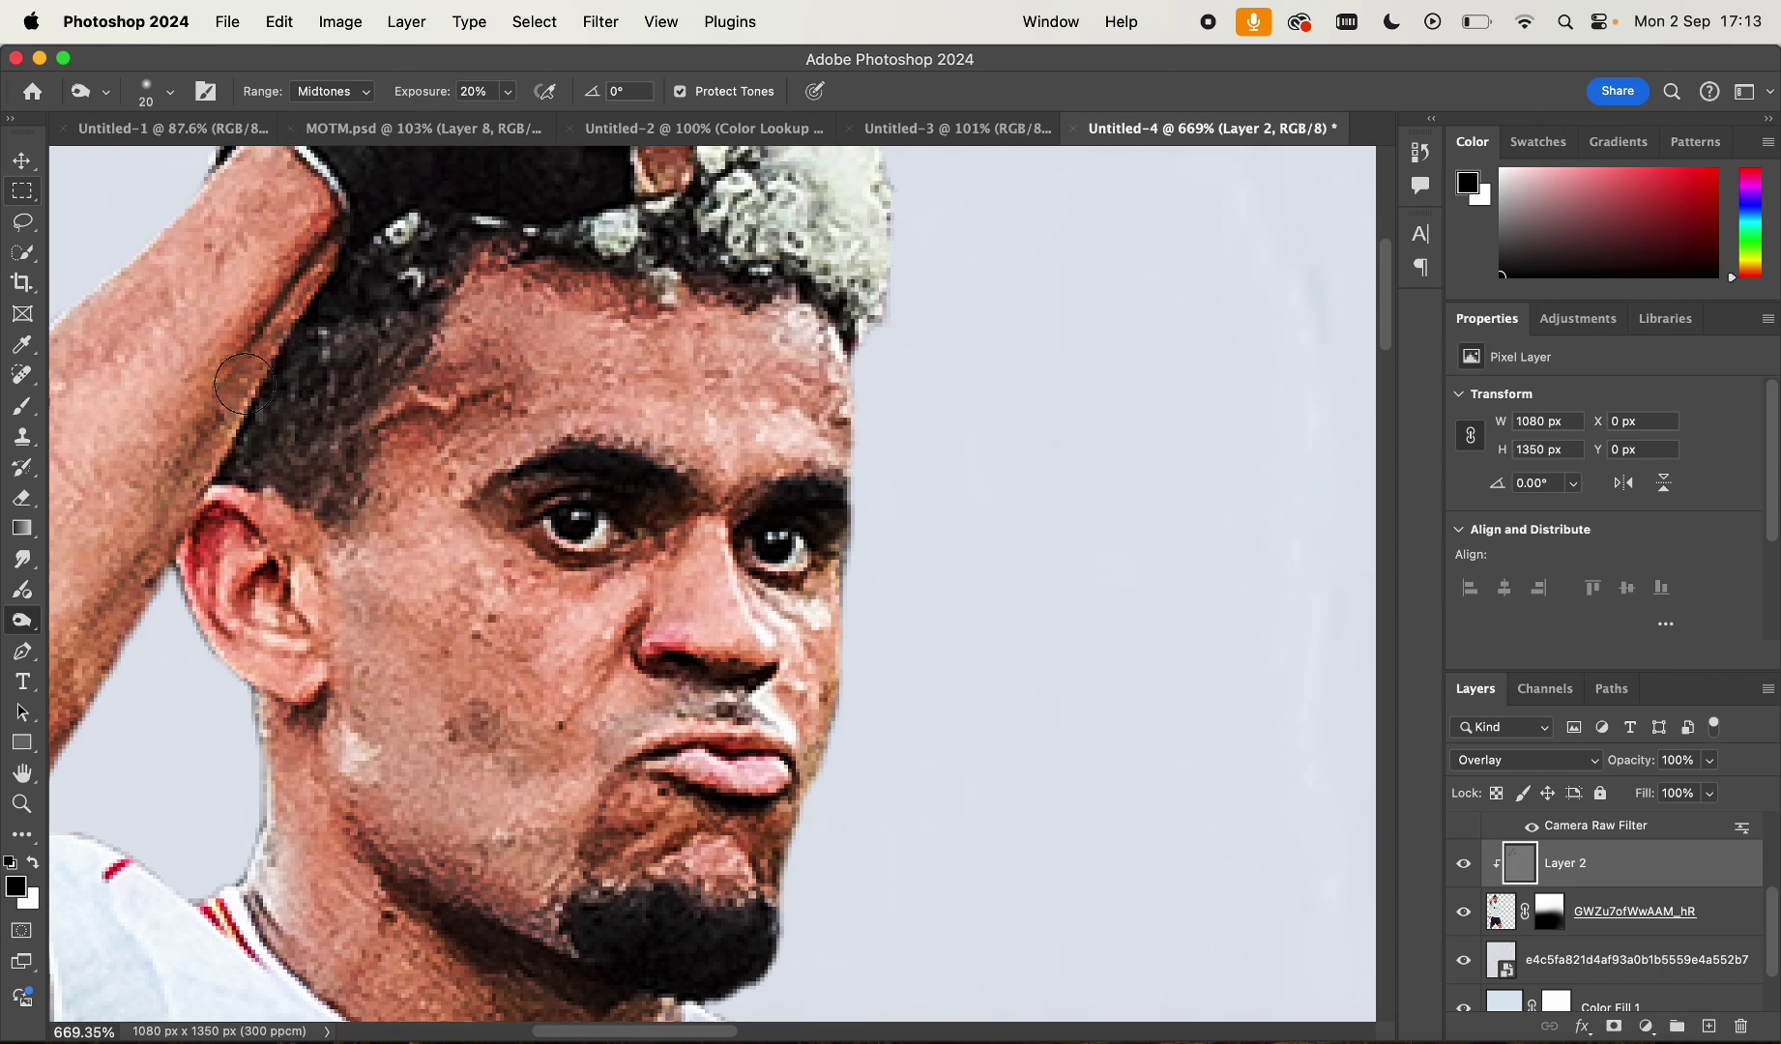
Dodge the highlights on the large player's forehead above the eyebrows with a 25 px brush
{"action": "right_click", "coordinate": [21, 612]}
{"action": "left_click", "coordinate": [83, 609]}
{"action": "right_click", "coordinate": [21, 621]}
{"action": "left_click", "coordinate": [106, 616]}
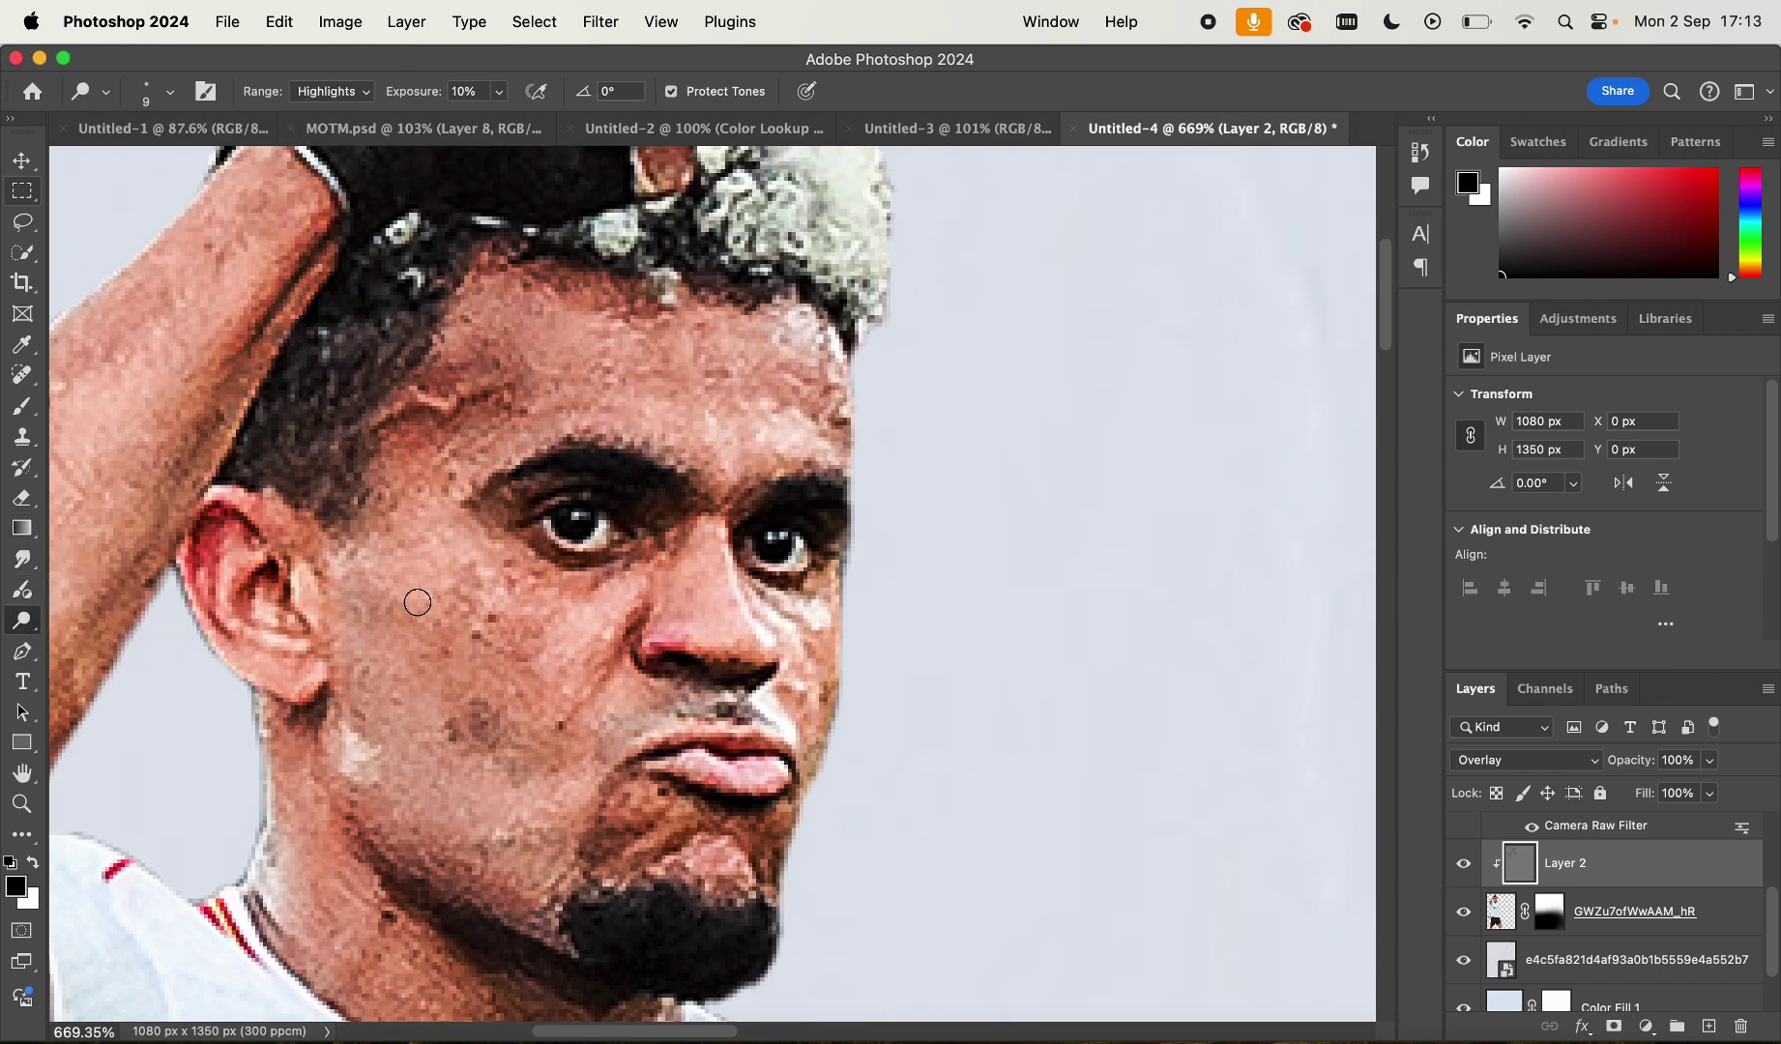
{"action": "scroll", "coordinate": [417, 603], "scroll_direction": "up", "scroll_amount": 2}
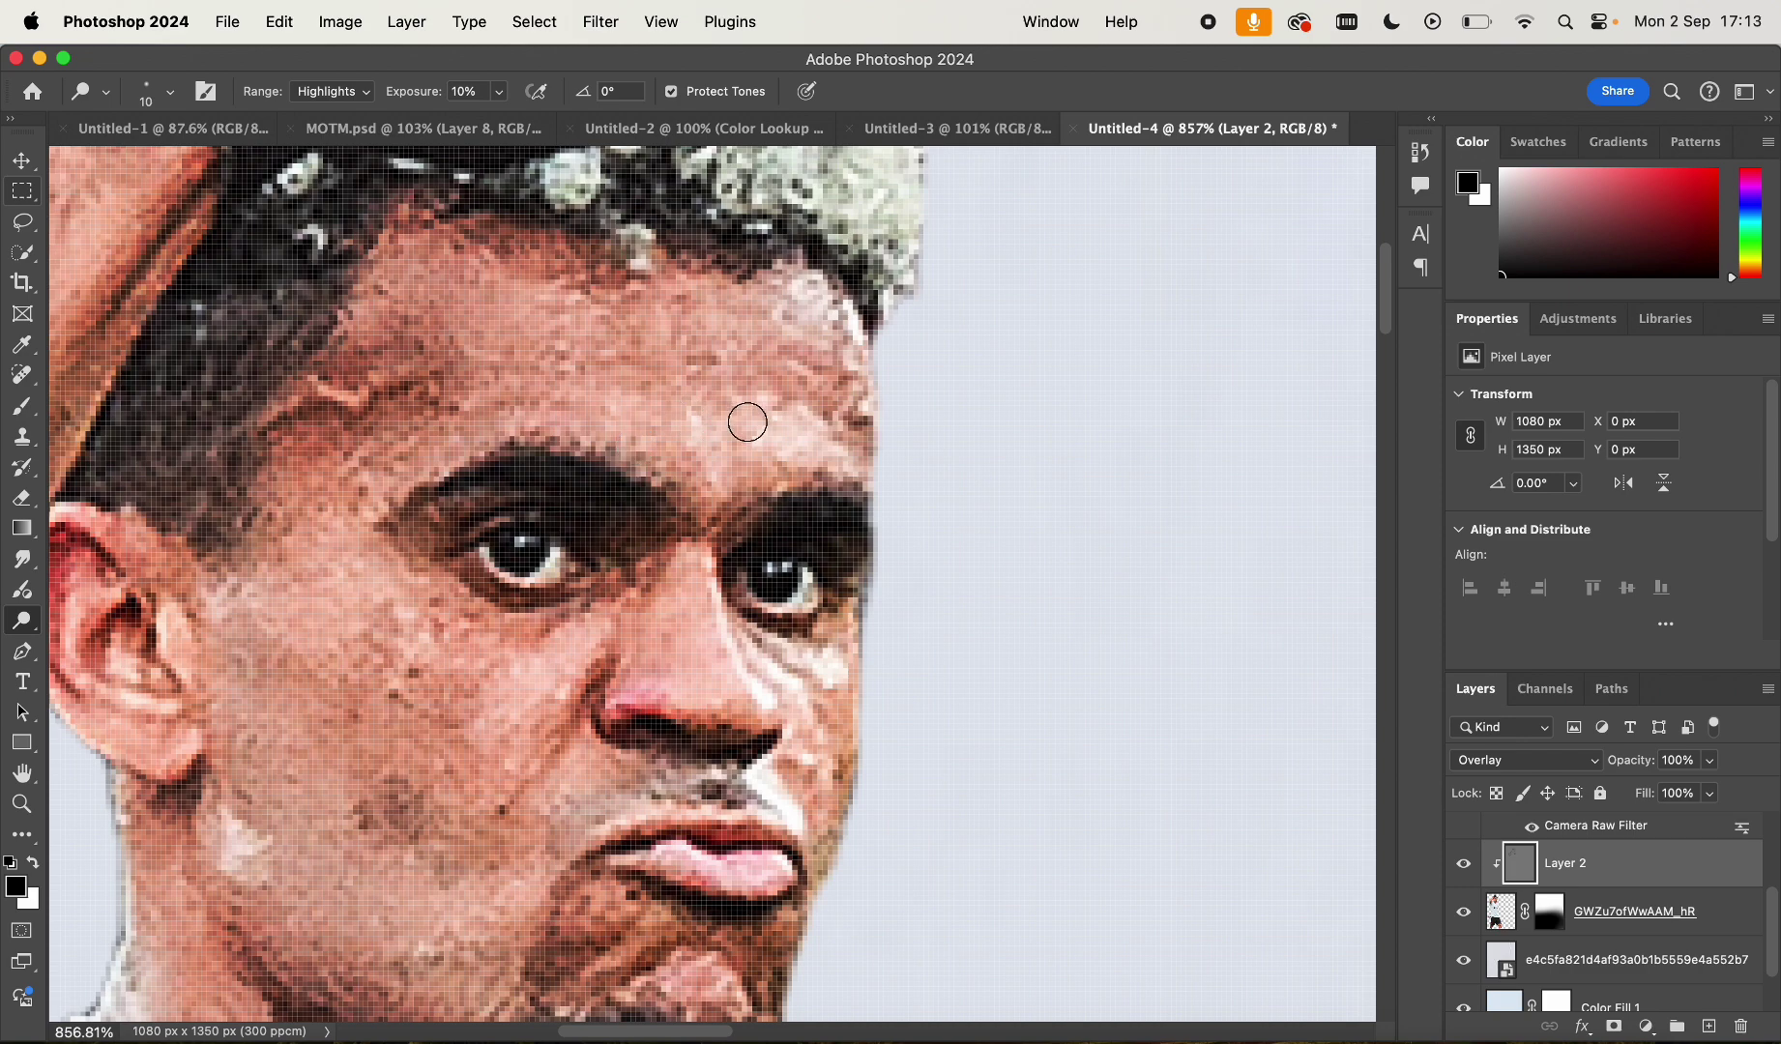
{"action": "key", "text": "bracketright"}
{"action": "key", "text": "bracketright"}
{"action": "key", "text": "bracketright"}
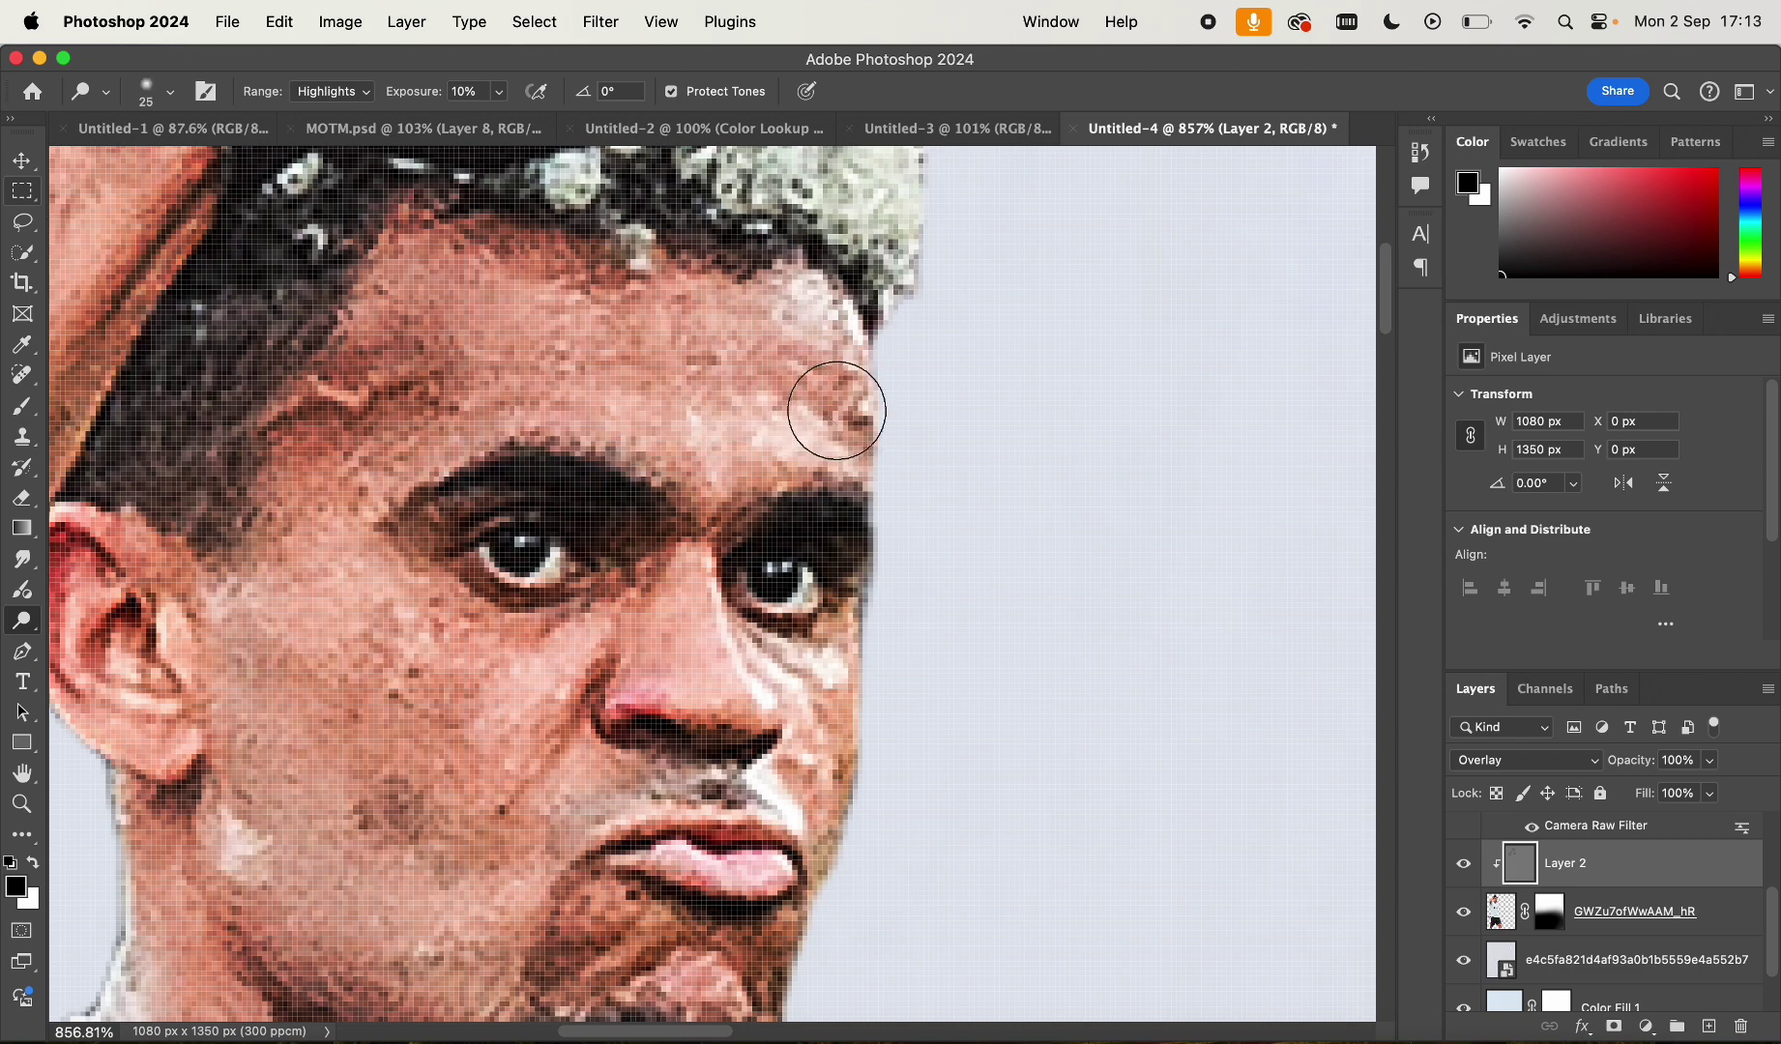
Dodge the large player's temple with a 15 px brush and the skin around the earlobe with a 10 px brush
{"action": "scroll", "coordinate": [807, 447], "scroll_direction": "left", "scroll_amount": 5}
{"action": "scroll", "coordinate": [807, 447], "scroll_direction": "down", "scroll_amount": 2}
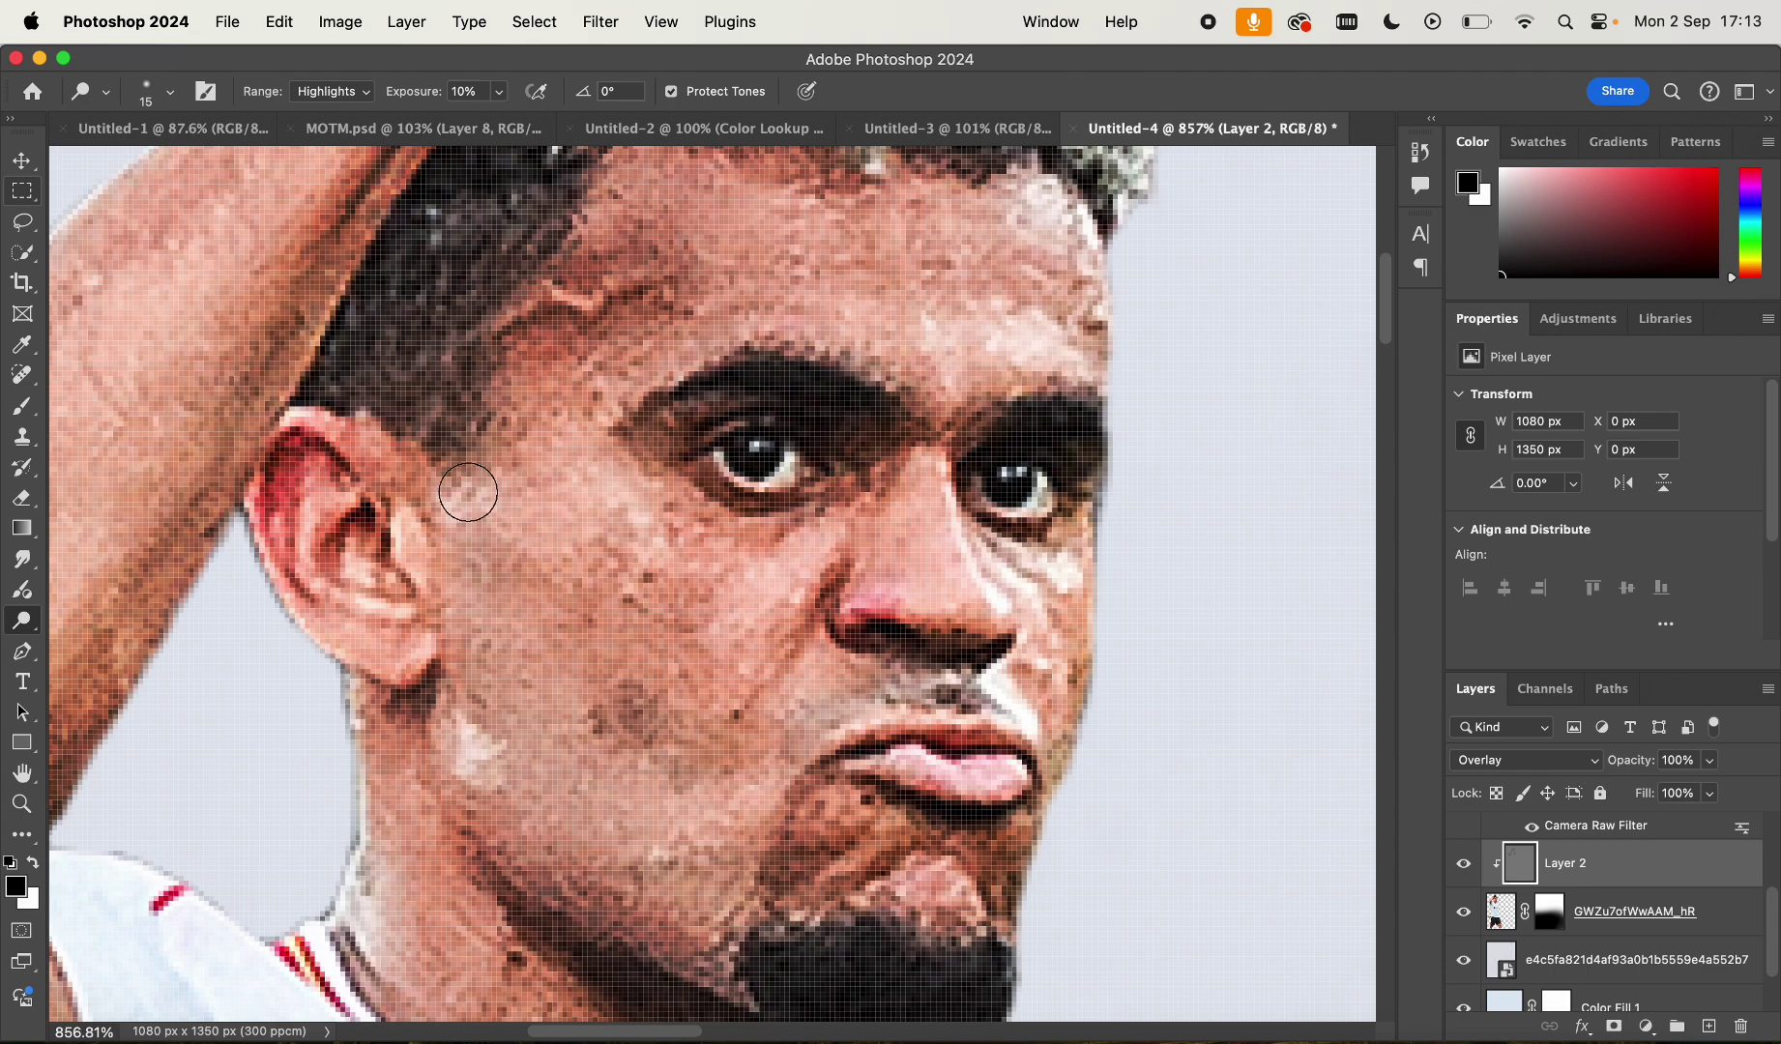
{"action": "key", "text": "bracketleft"}
{"action": "scroll", "coordinate": [342, 412], "scroll_direction": "down", "scroll_amount": 5}
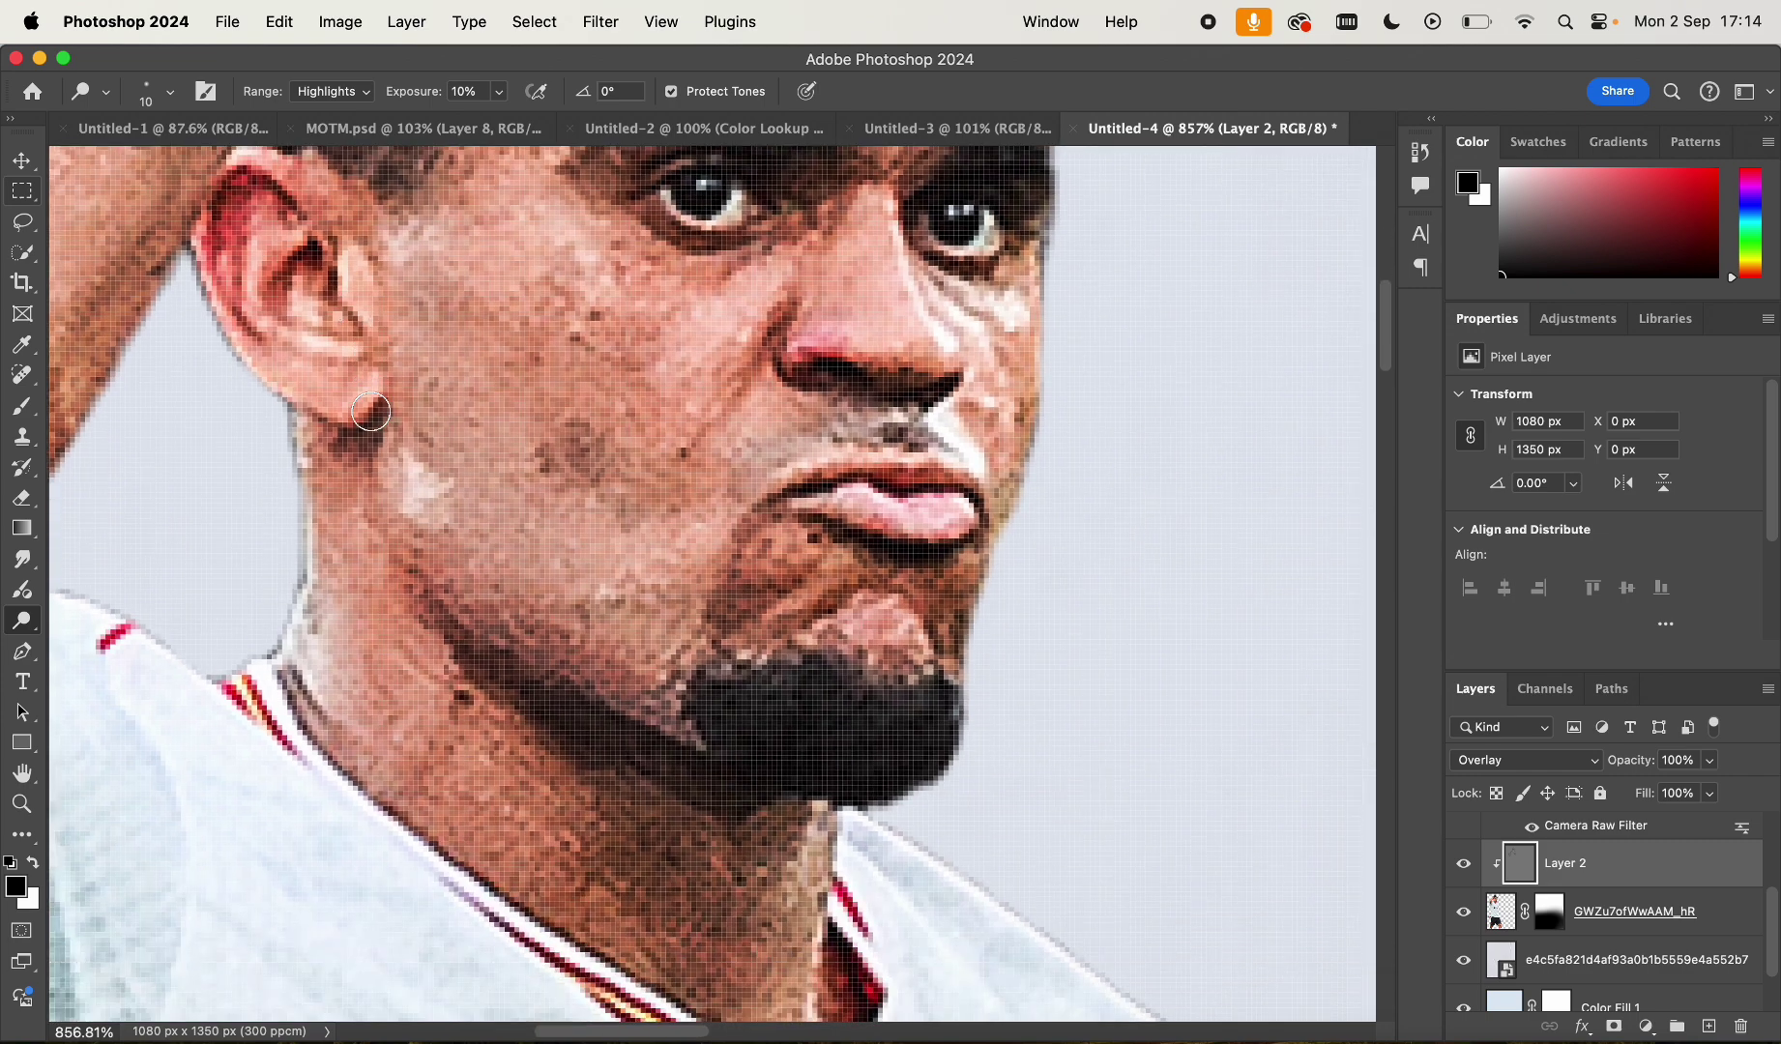
Dodge the side of the large player's neck with a 35 px brush and the collar opening with a 20 px brush
{"action": "key", "text": "bracketright"}
{"action": "key", "text": "bracketright"}
{"action": "key", "text": "bracketright"}
{"action": "key", "text": "bracketright"}
{"action": "key", "text": "bracketright"}
{"action": "key", "text": "bracketright"}
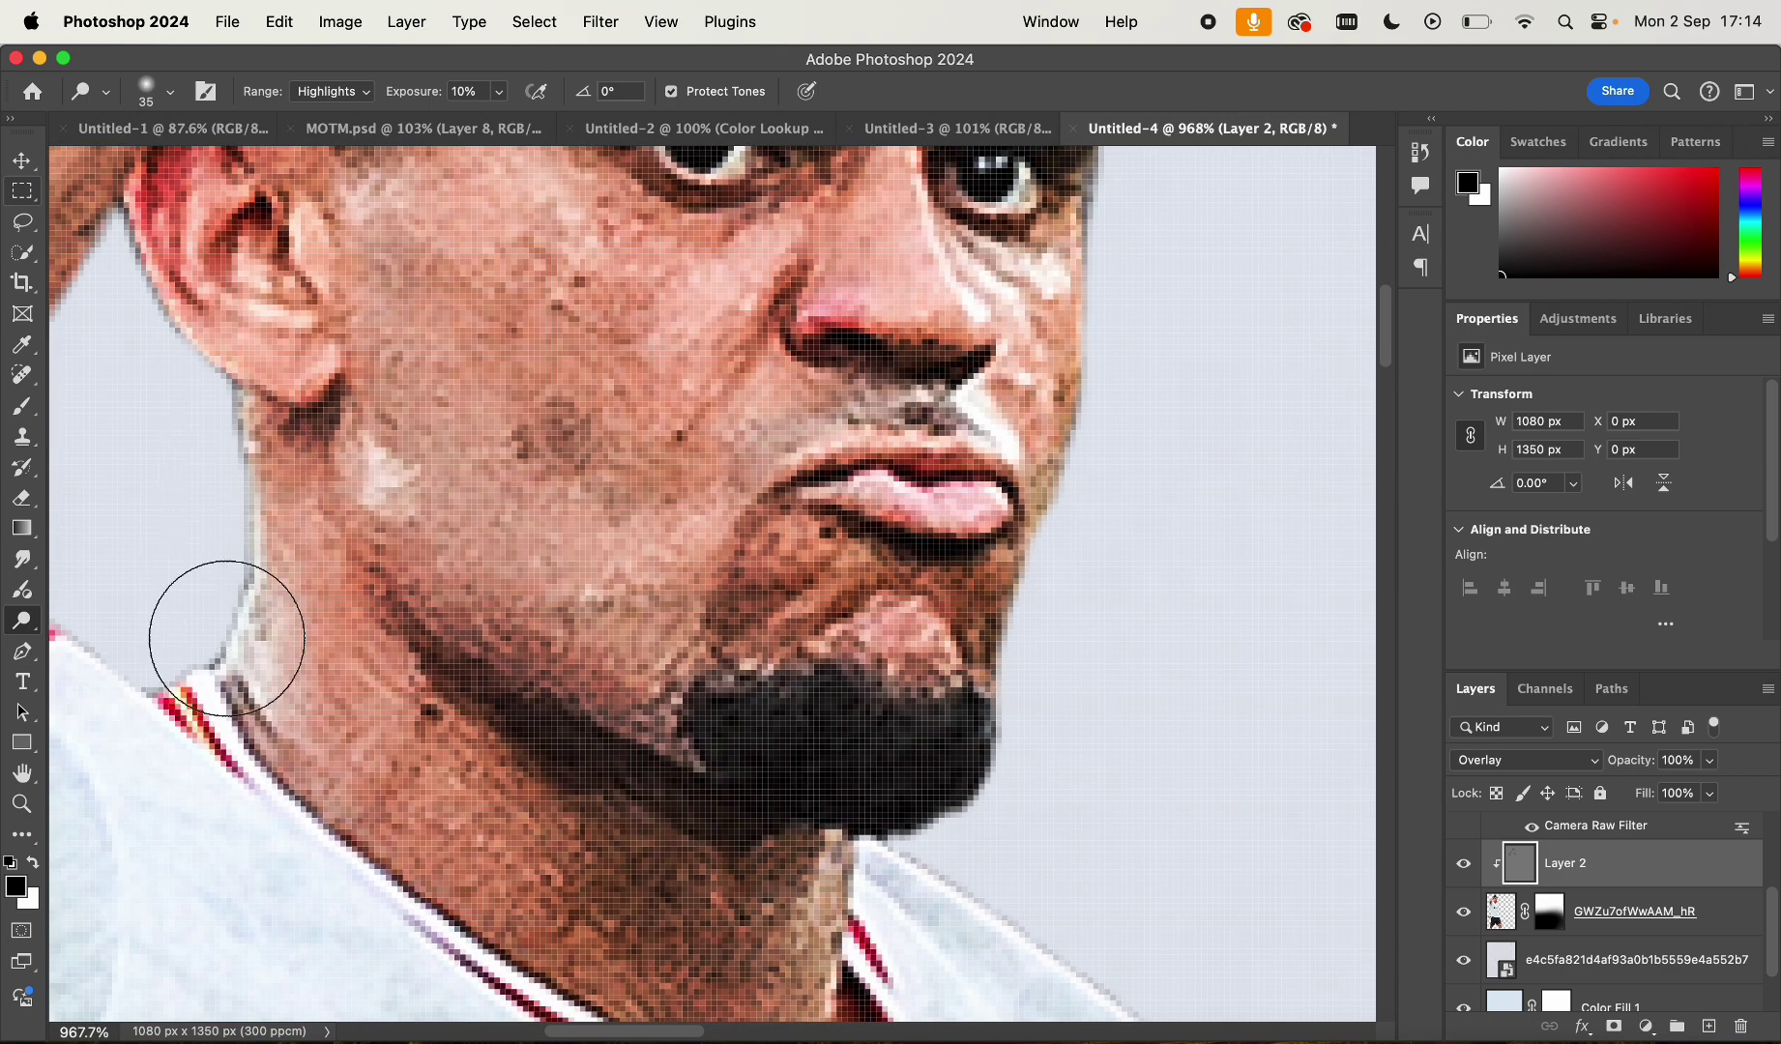
{"action": "key", "text": "bracketleft"}
{"action": "scroll", "coordinate": [633, 593], "scroll_direction": "up", "scroll_amount": 5}
{"action": "scroll", "coordinate": [632, 593], "scroll_direction": "down", "scroll_amount": 3}
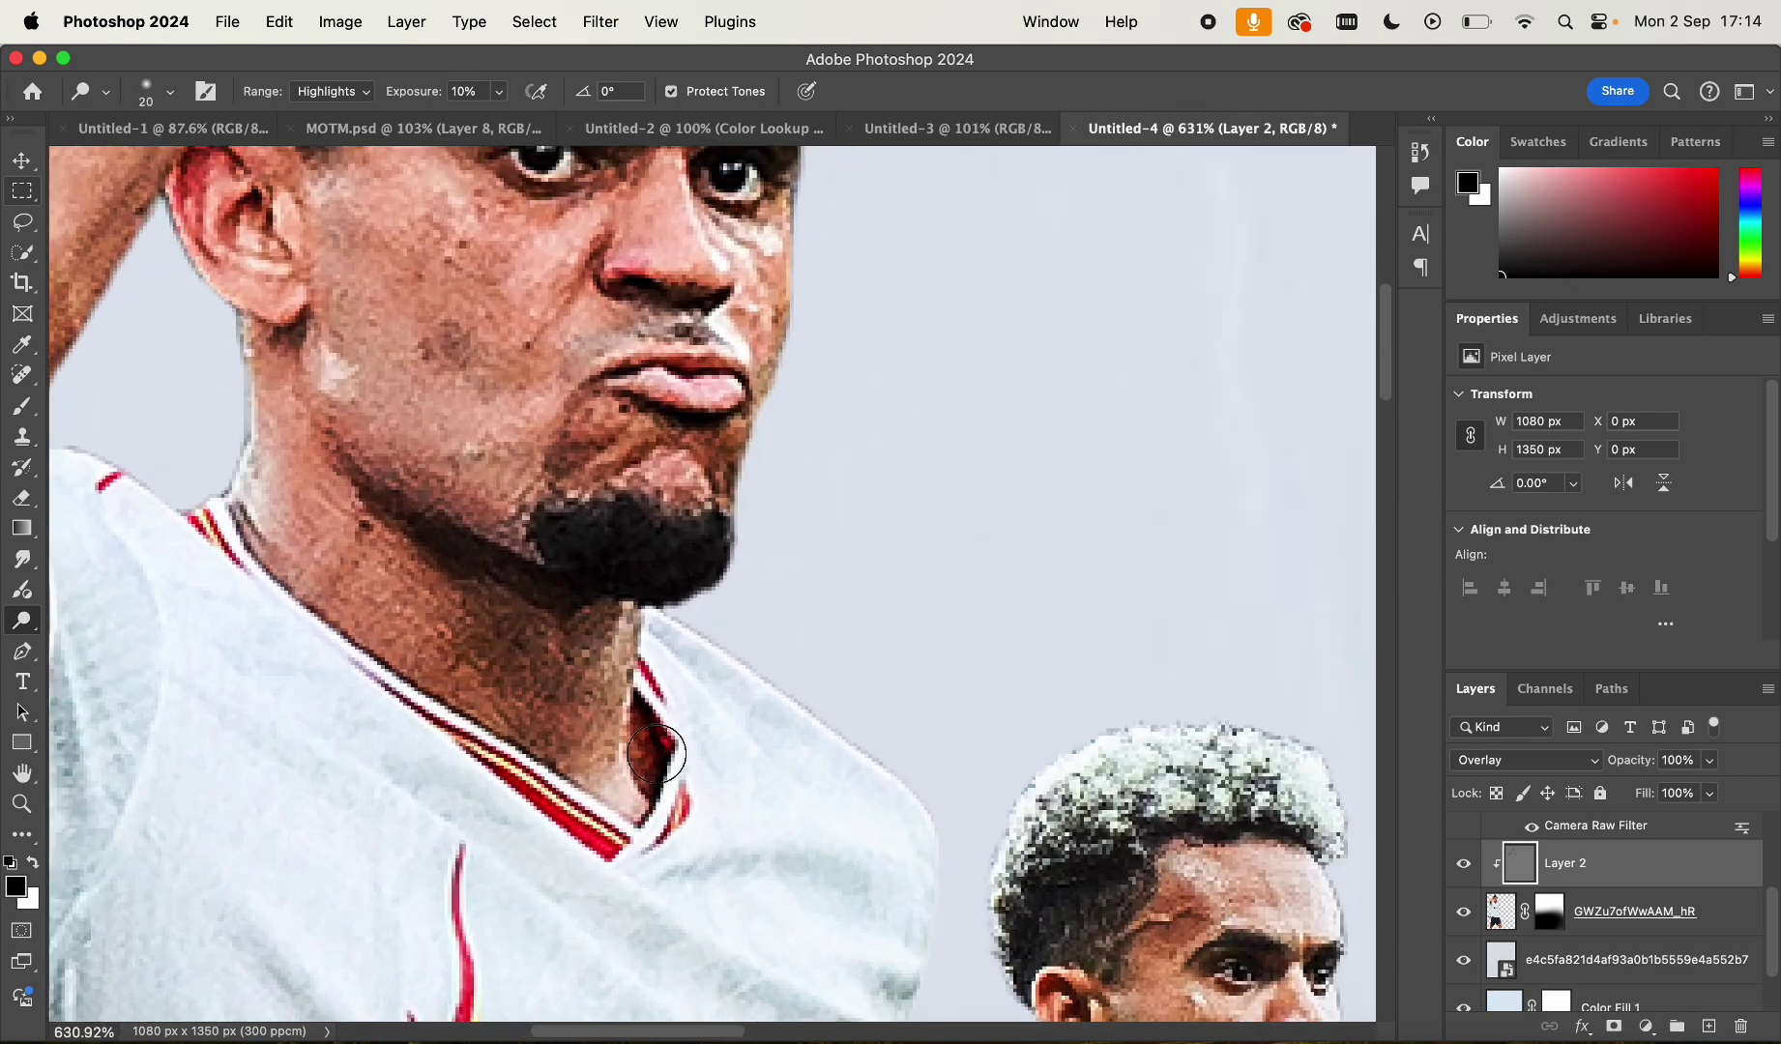
Dodge a narrow highlight up the far side of the large player's forehead with a 9 px brush
{"action": "scroll", "coordinate": [687, 663], "scroll_direction": "up", "scroll_amount": 2}
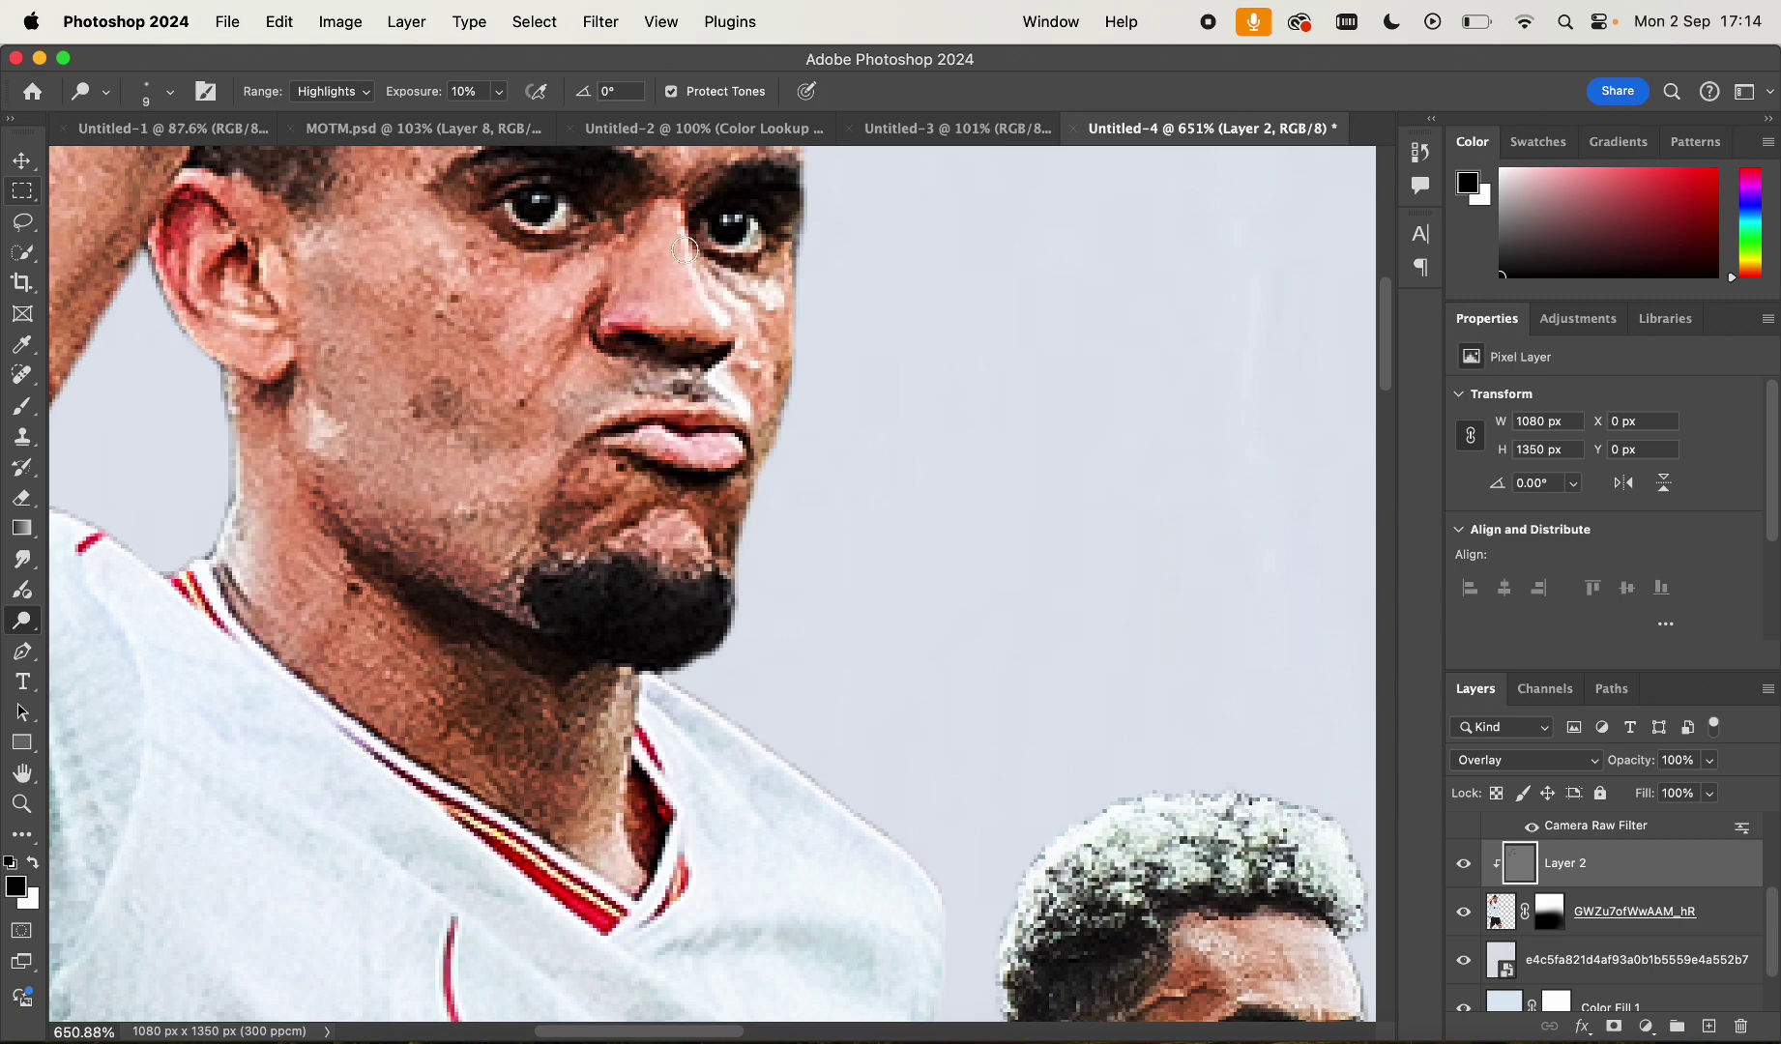
{"action": "scroll", "coordinate": [680, 235], "scroll_direction": "up", "scroll_amount": 10}
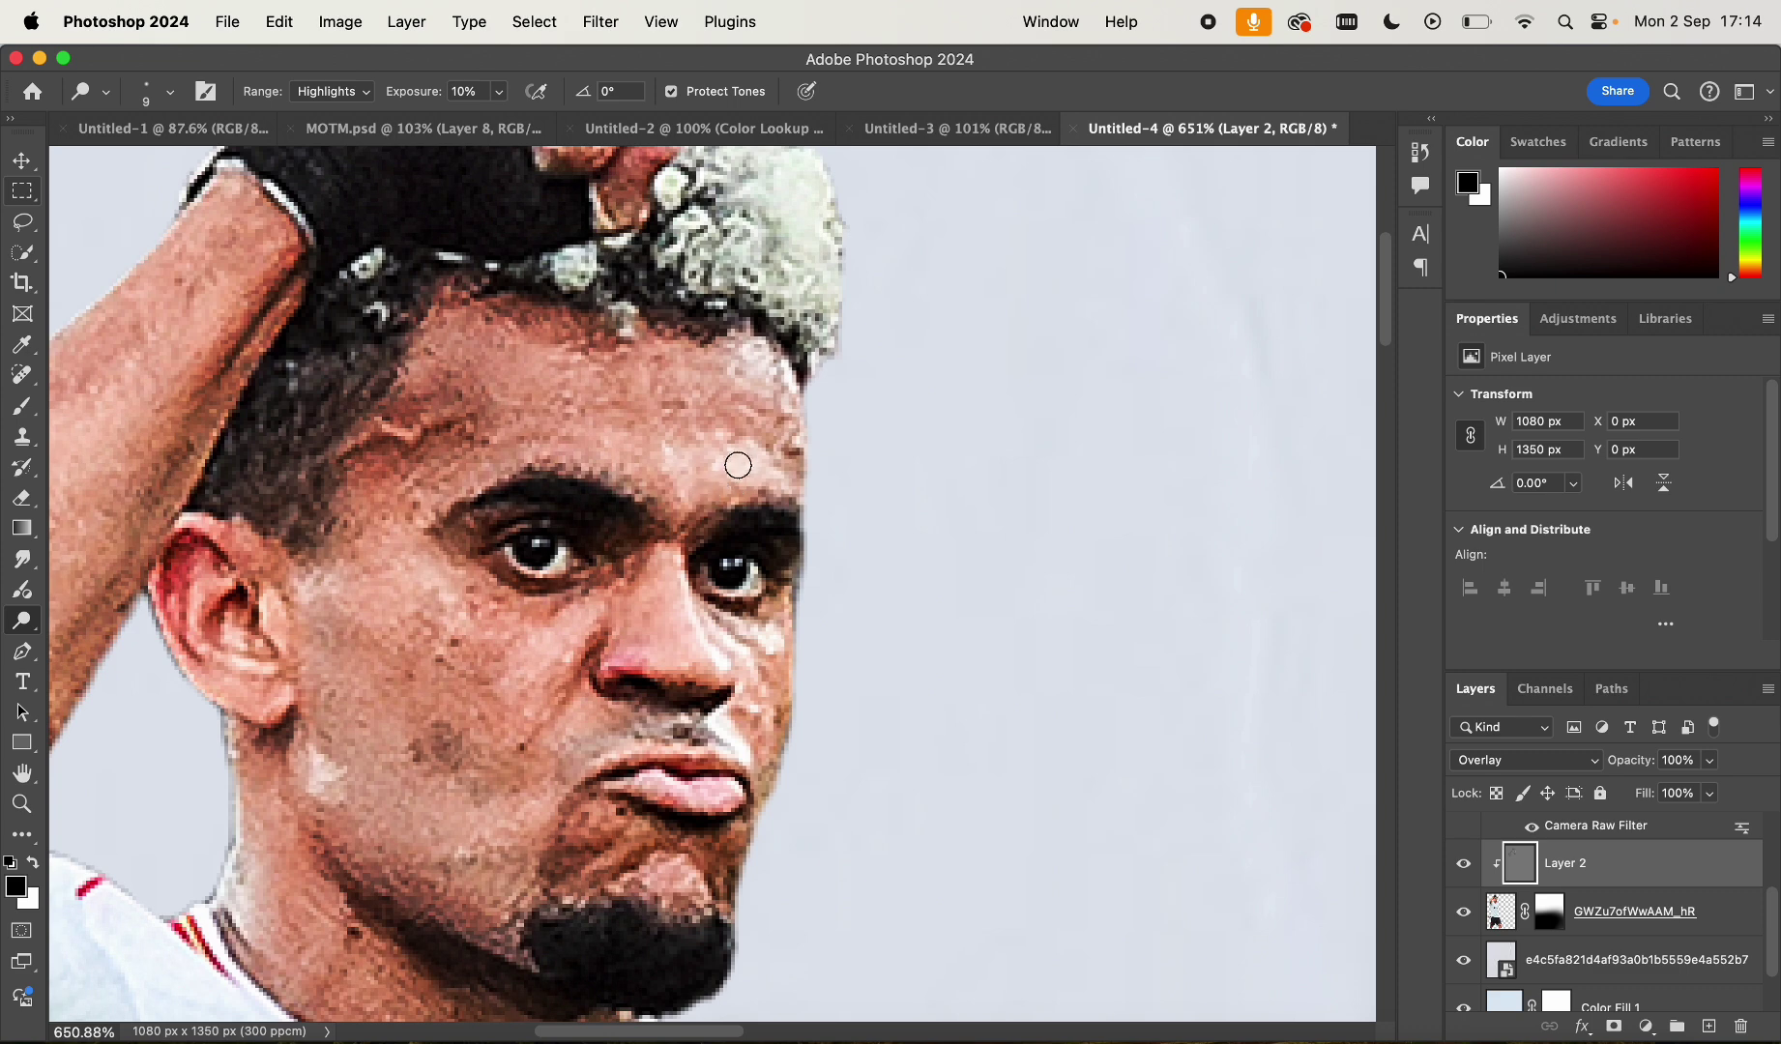
{"action": "left_click_drag", "start_coordinate": [738, 465], "coordinate": [776, 357]}
Dodge the large player's bleached curls, enlarging the brush to 35 px
{"action": "scroll", "coordinate": [784, 381], "scroll_direction": "down", "scroll_amount": 5}
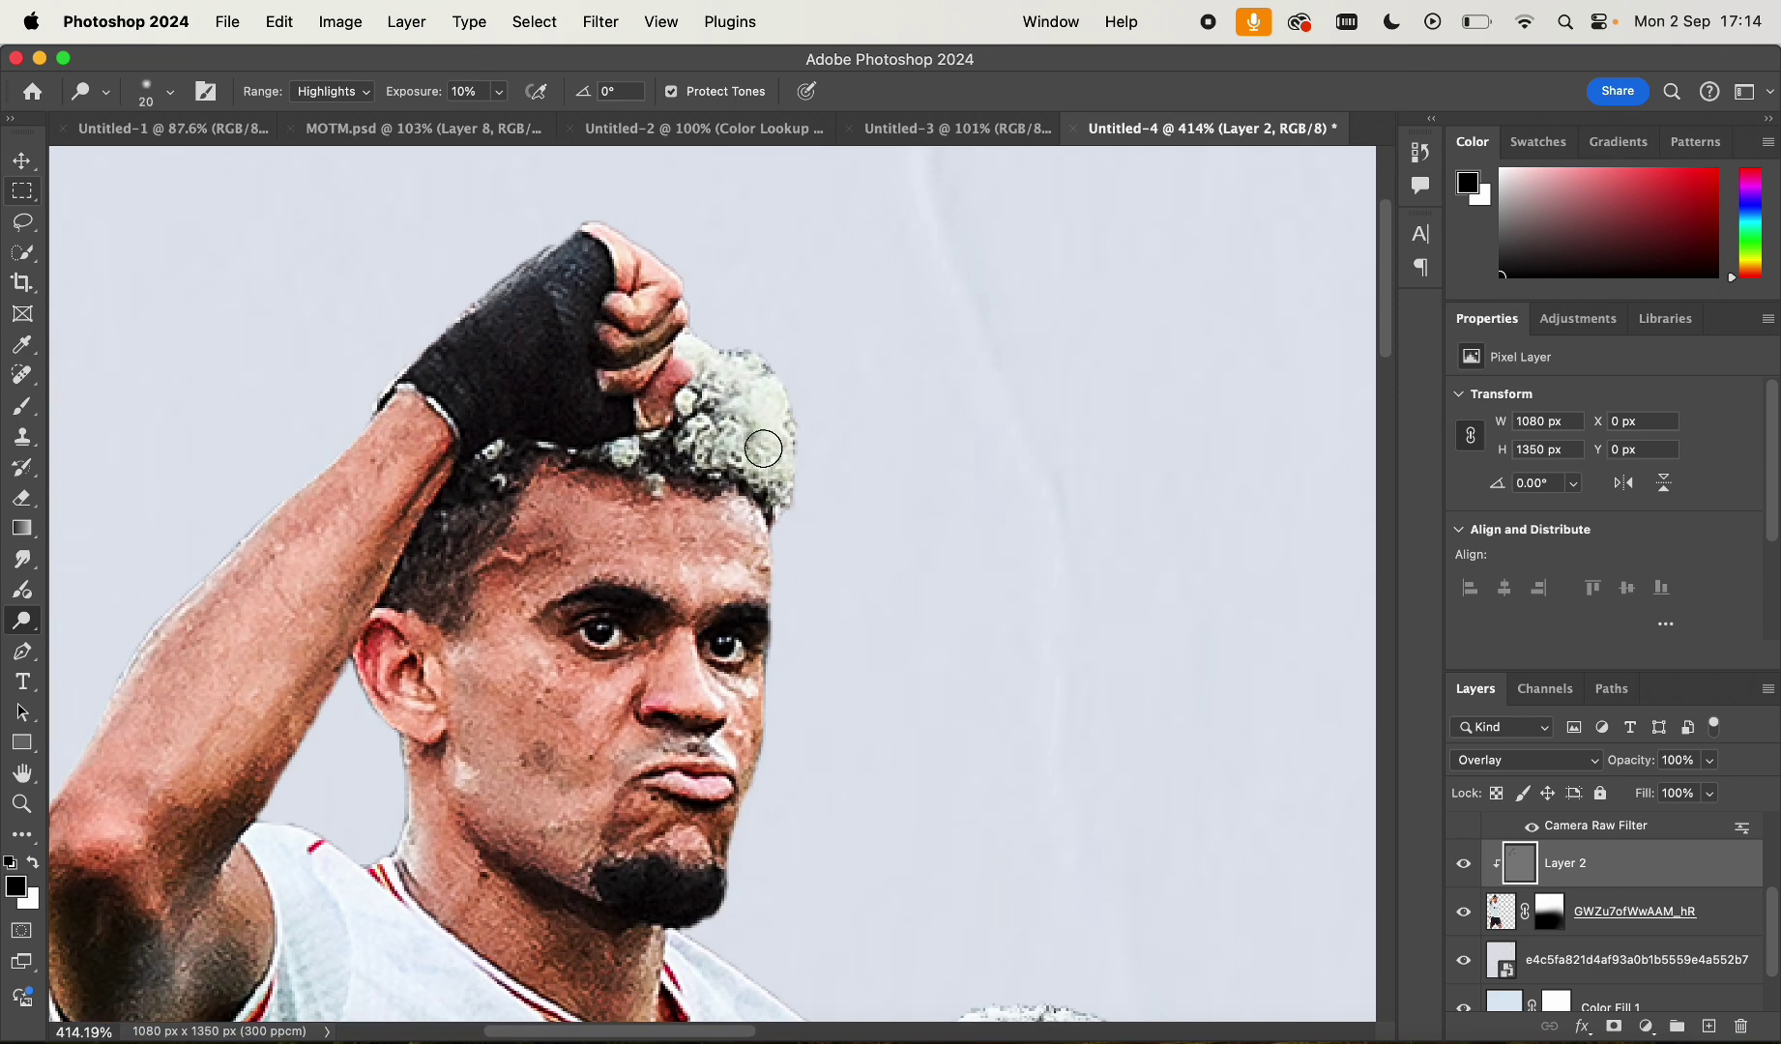
{"action": "key", "text": "bracketright"}
{"action": "key", "text": "bracketright"}
{"action": "key", "text": "bracketright"}
{"action": "key", "text": "bracketright"}
{"action": "key", "text": "bracketright"}
{"action": "key", "text": "bracketright"}
Compare the large player with the dodge-and-burn layer, Layer 2, hidden and shown
{"action": "scroll", "coordinate": [460, 269], "scroll_direction": "down", "scroll_amount": 8}
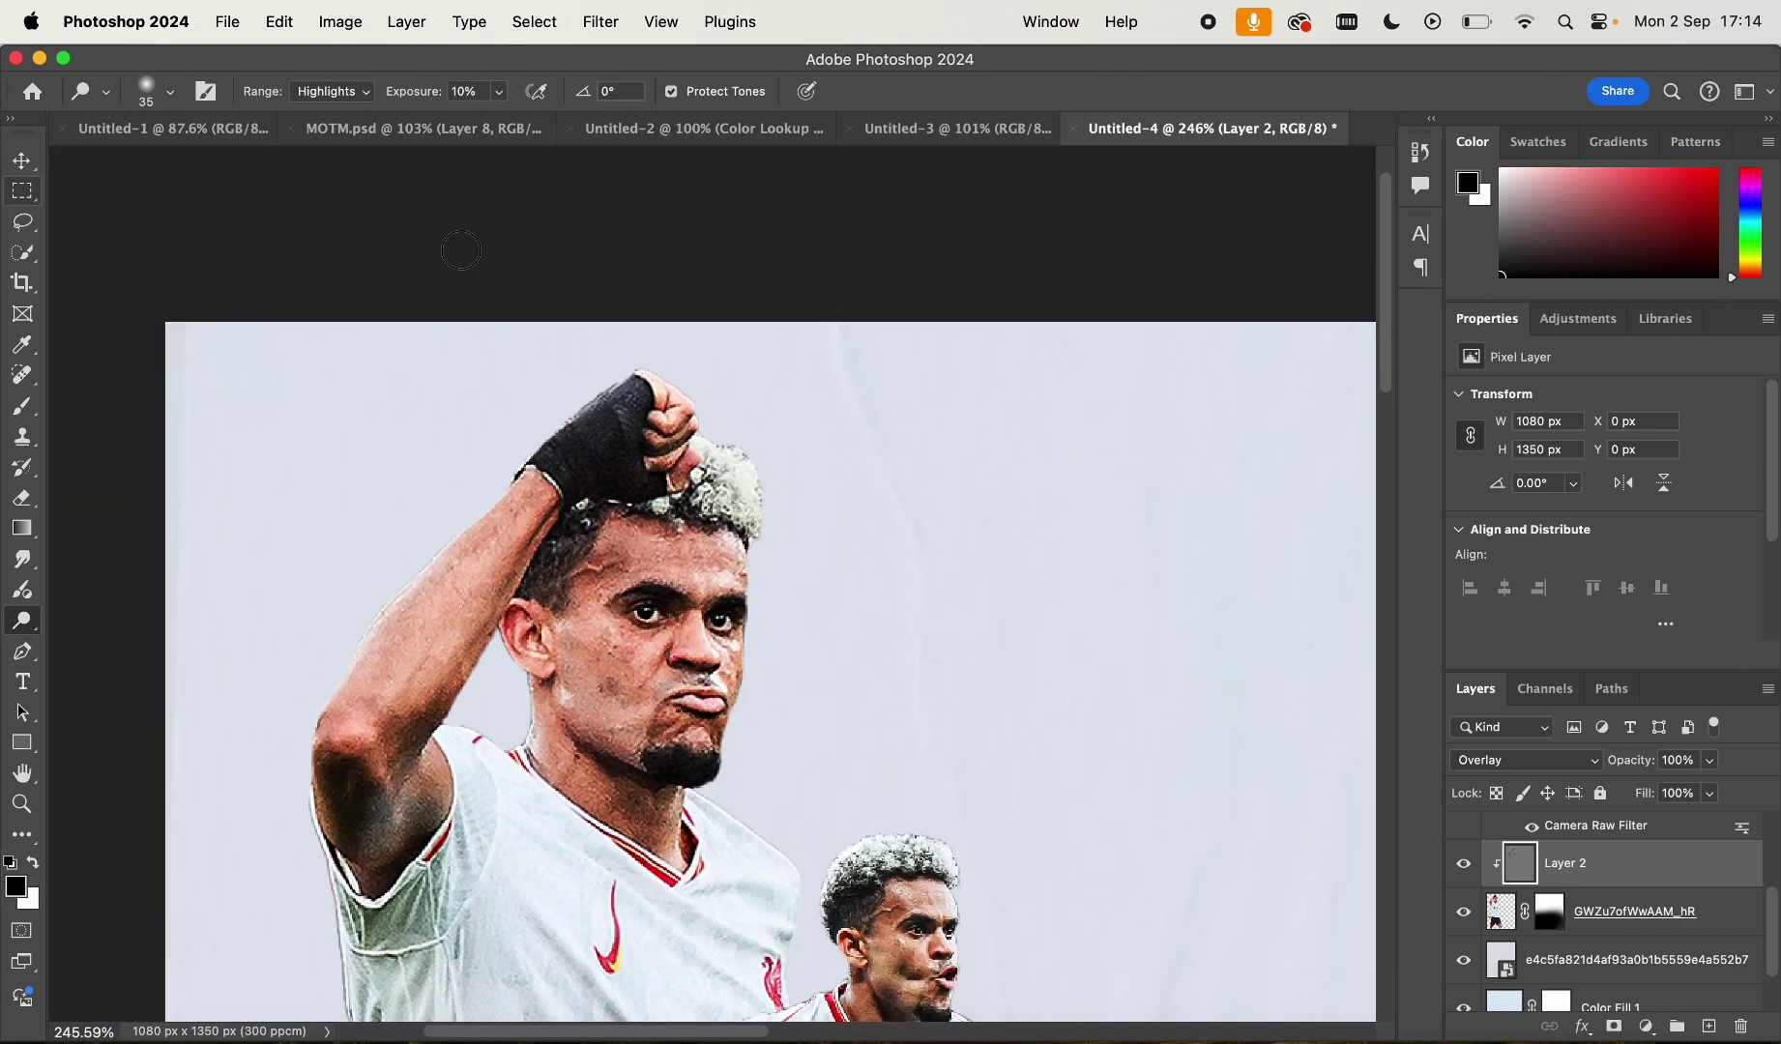
{"action": "scroll", "coordinate": [459, 270], "scroll_direction": "up", "scroll_amount": 5}
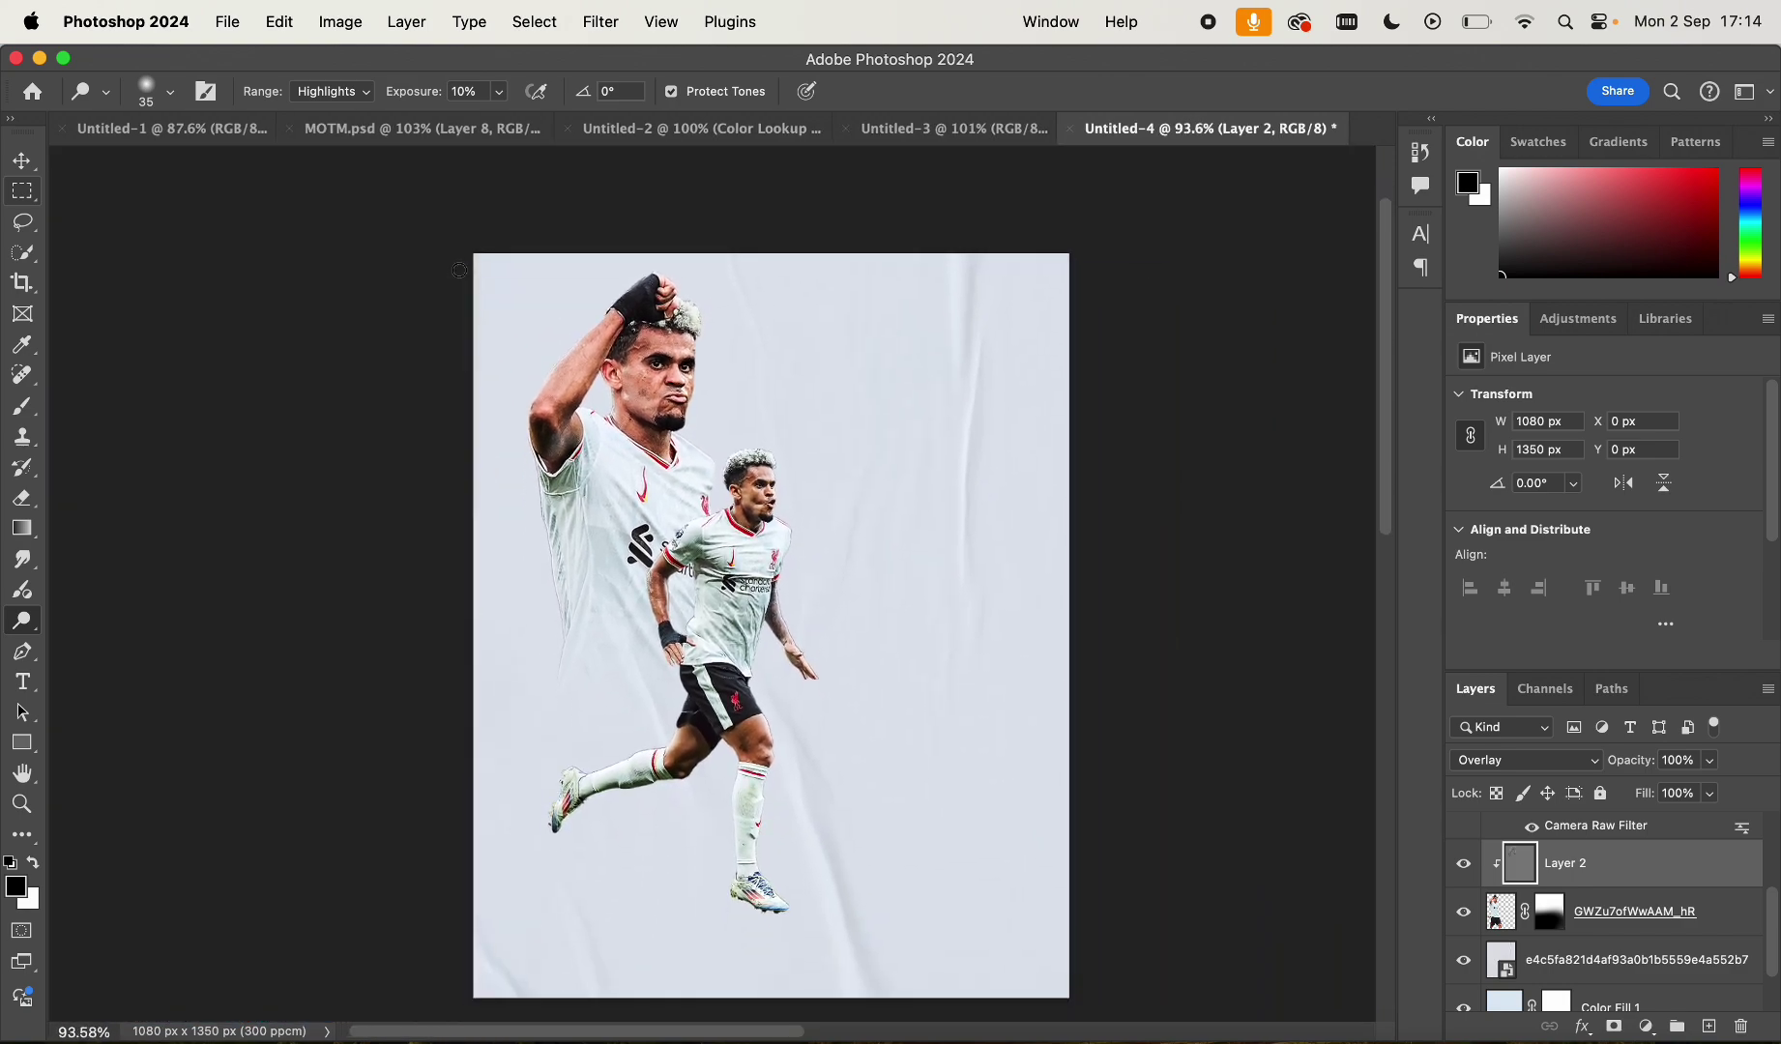
{"action": "scroll", "coordinate": [459, 270], "scroll_direction": "down", "scroll_amount": 2}
{"action": "scroll", "coordinate": [459, 269], "scroll_direction": "up", "scroll_amount": 4}
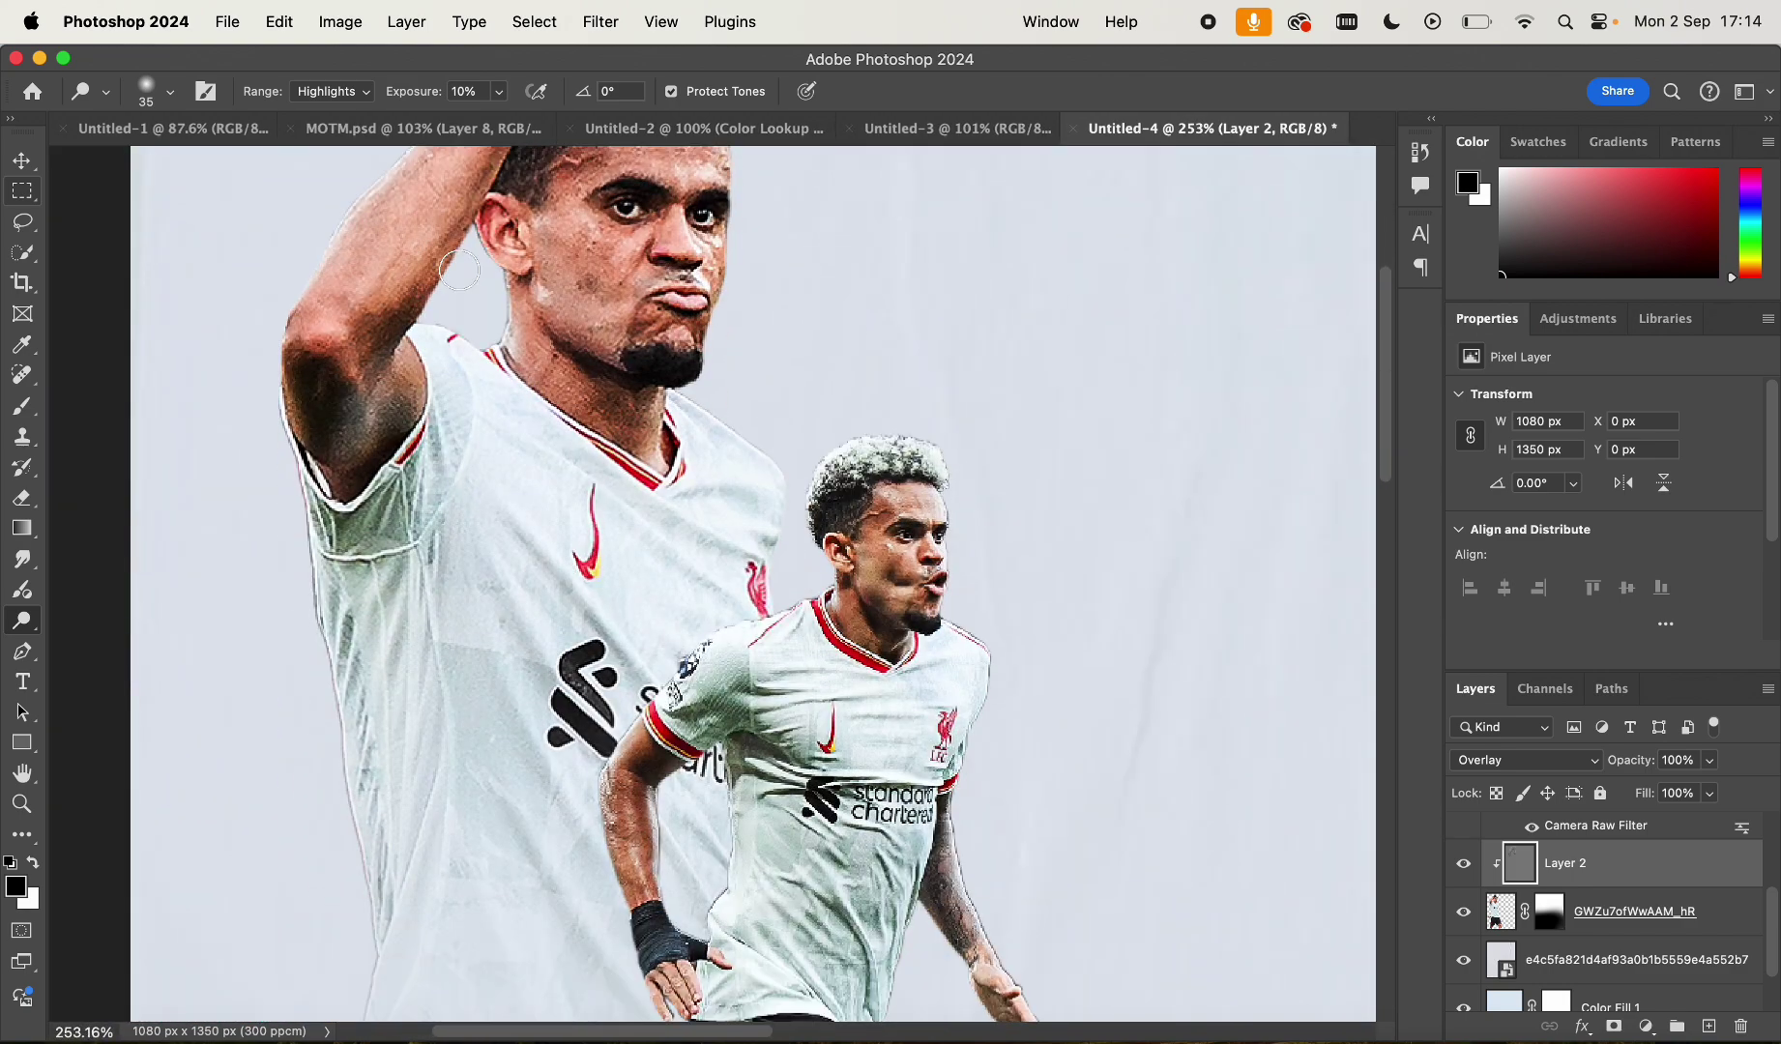
{"action": "scroll", "coordinate": [1199, 772], "scroll_direction": "up", "scroll_amount": 4}
{"action": "scroll", "coordinate": [1199, 772], "scroll_direction": "left", "scroll_amount": 2}
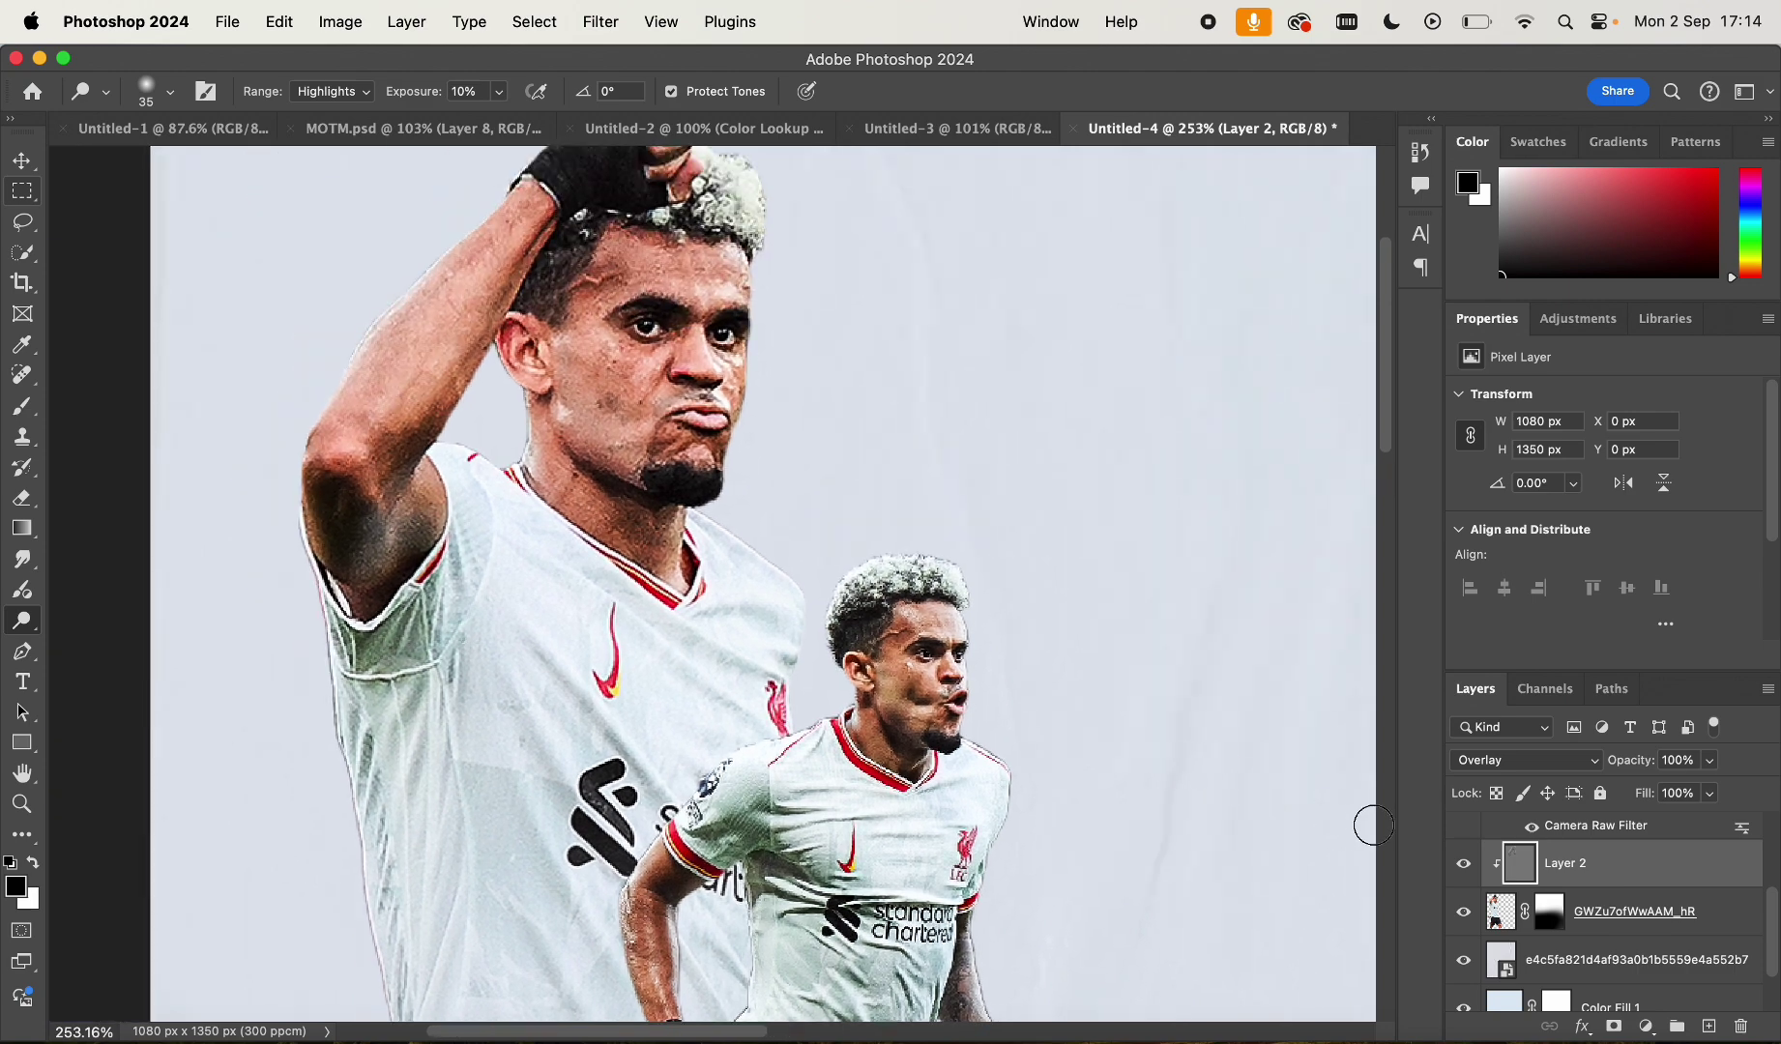
{"action": "left_click", "coordinate": [1462, 864]}
{"action": "left_click", "coordinate": [1462, 863]}
{"action": "left_click", "coordinate": [1464, 863]}
{"action": "left_click", "coordinate": [1466, 863]}
{"action": "left_click", "coordinate": [1466, 863]}
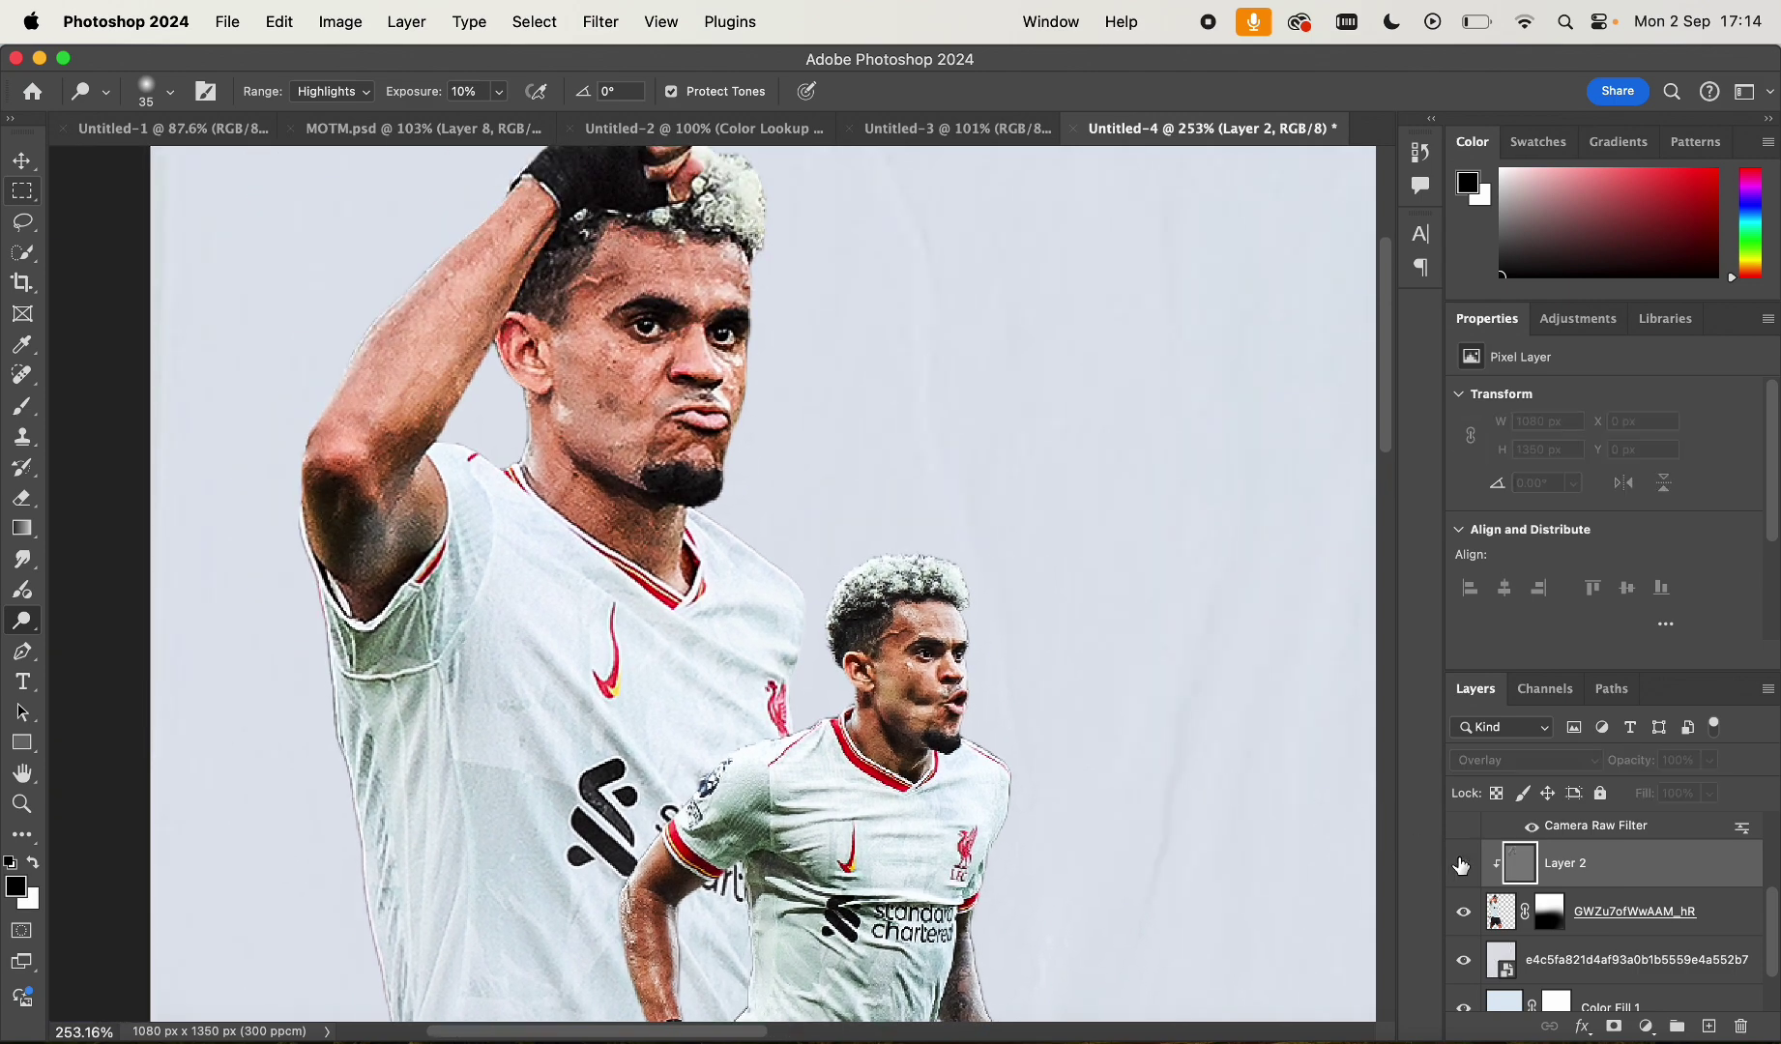
{"action": "left_click", "coordinate": [1468, 863]}
Burn the crease beside the large player's nose and the moustache above the lip with a 9 px brush
{"action": "right_click", "coordinate": [29, 616]}
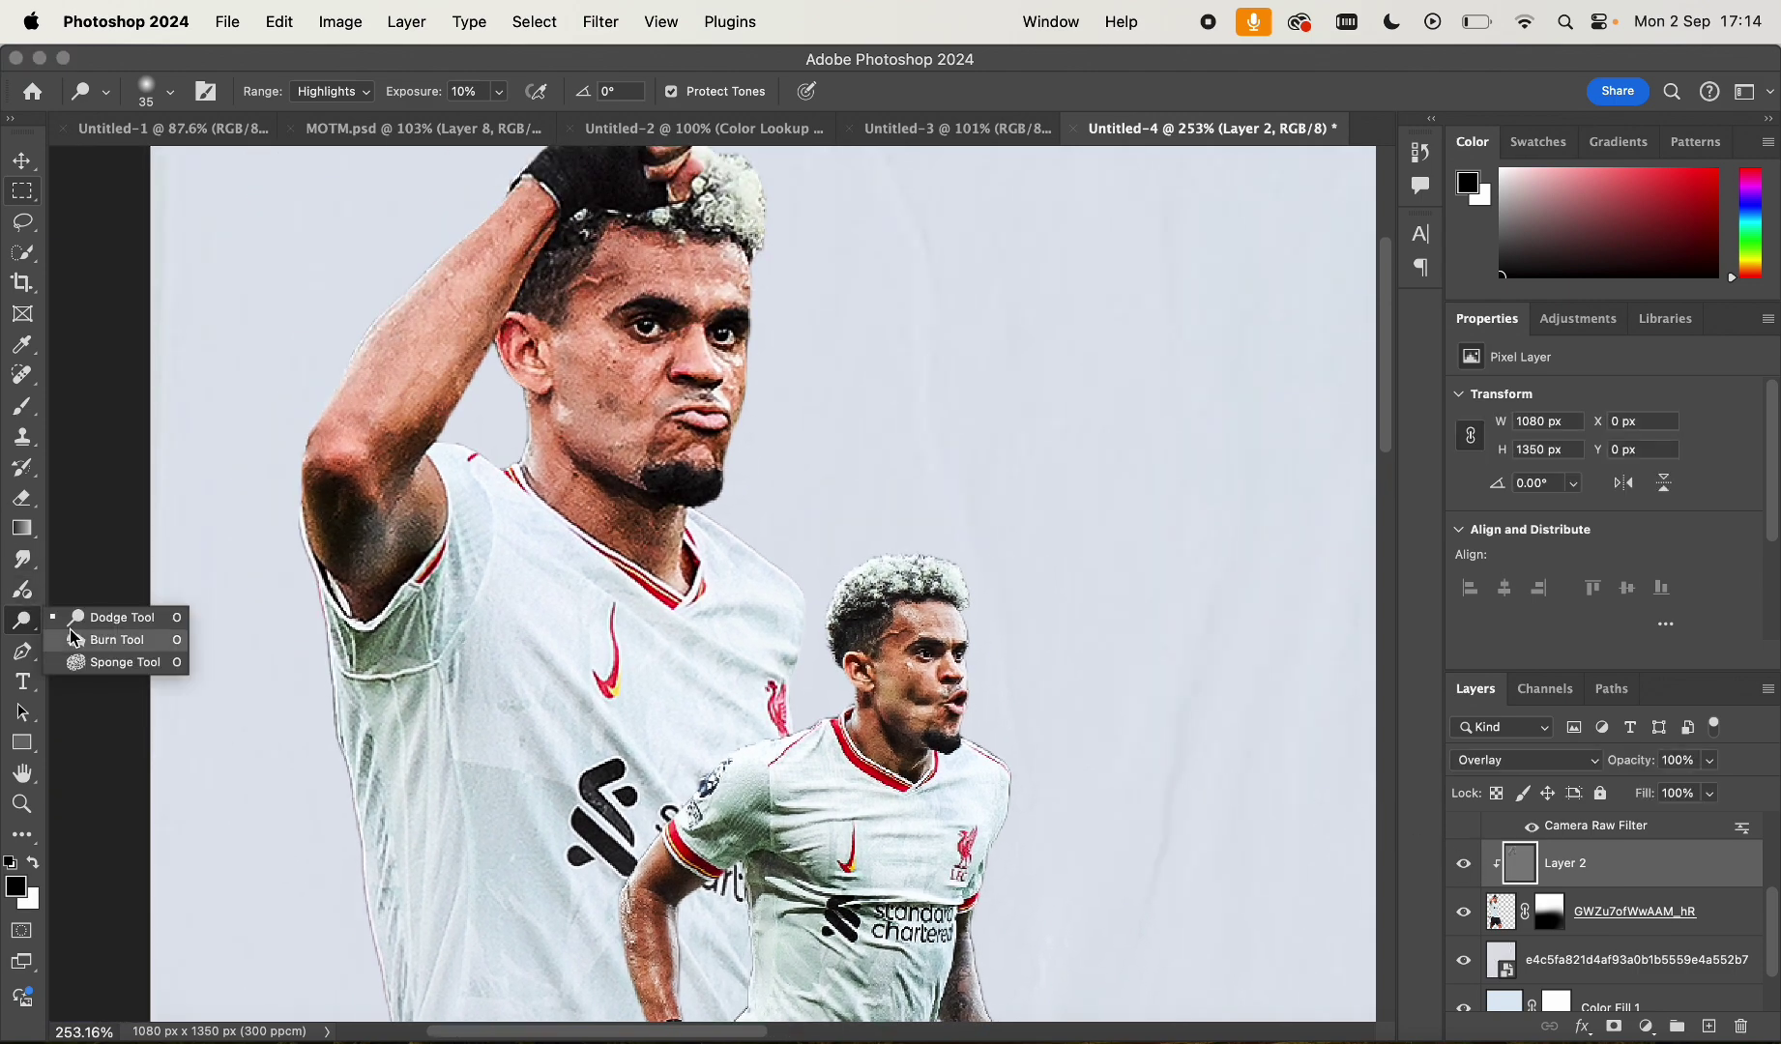
{"action": "left_click", "coordinate": [102, 639]}
{"action": "scroll", "coordinate": [521, 431], "scroll_direction": "up", "scroll_amount": 6}
{"action": "mouse_move", "coordinate": [580, 367]}
{"action": "left_mouse_down"}
{"action": "mouse_move", "coordinate": [616, 386]}
{"action": "mouse_move", "coordinate": [588, 441]}
{"action": "mouse_move", "coordinate": [600, 359]}
{"action": "left_mouse_up"}
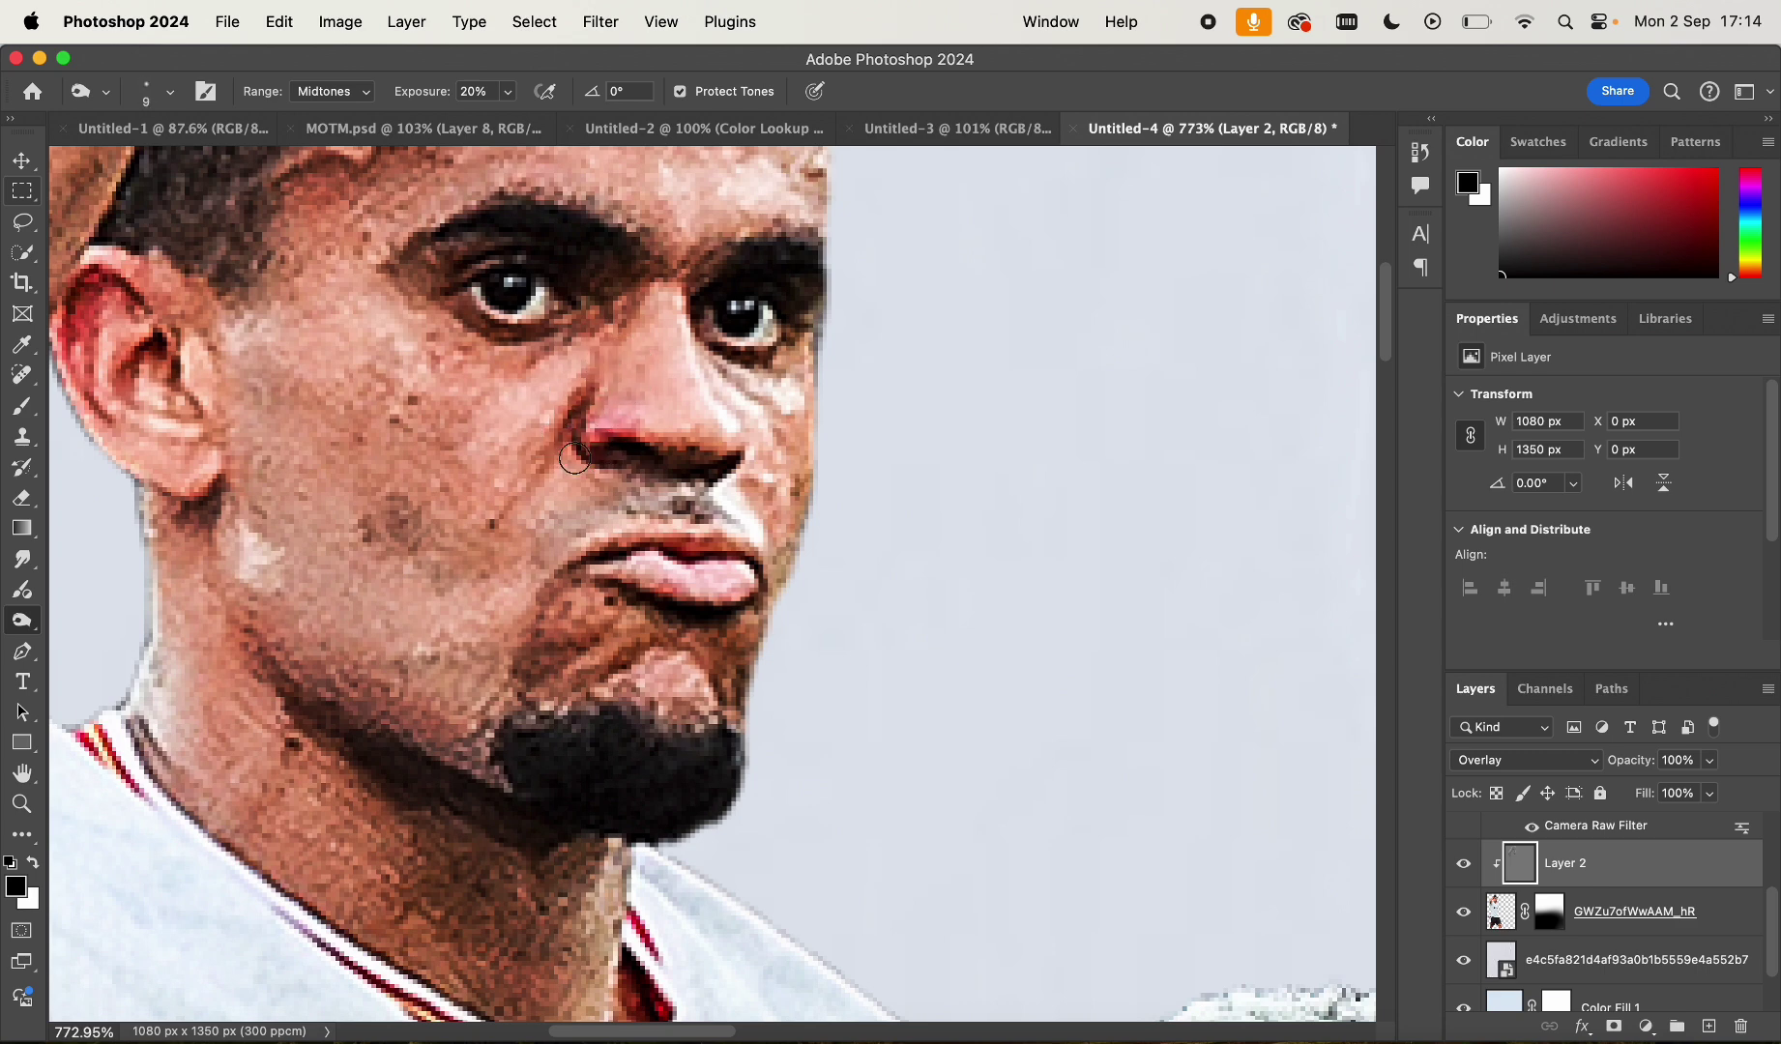
{"action": "left_click_drag", "start_coordinate": [630, 509], "coordinate": [701, 514]}
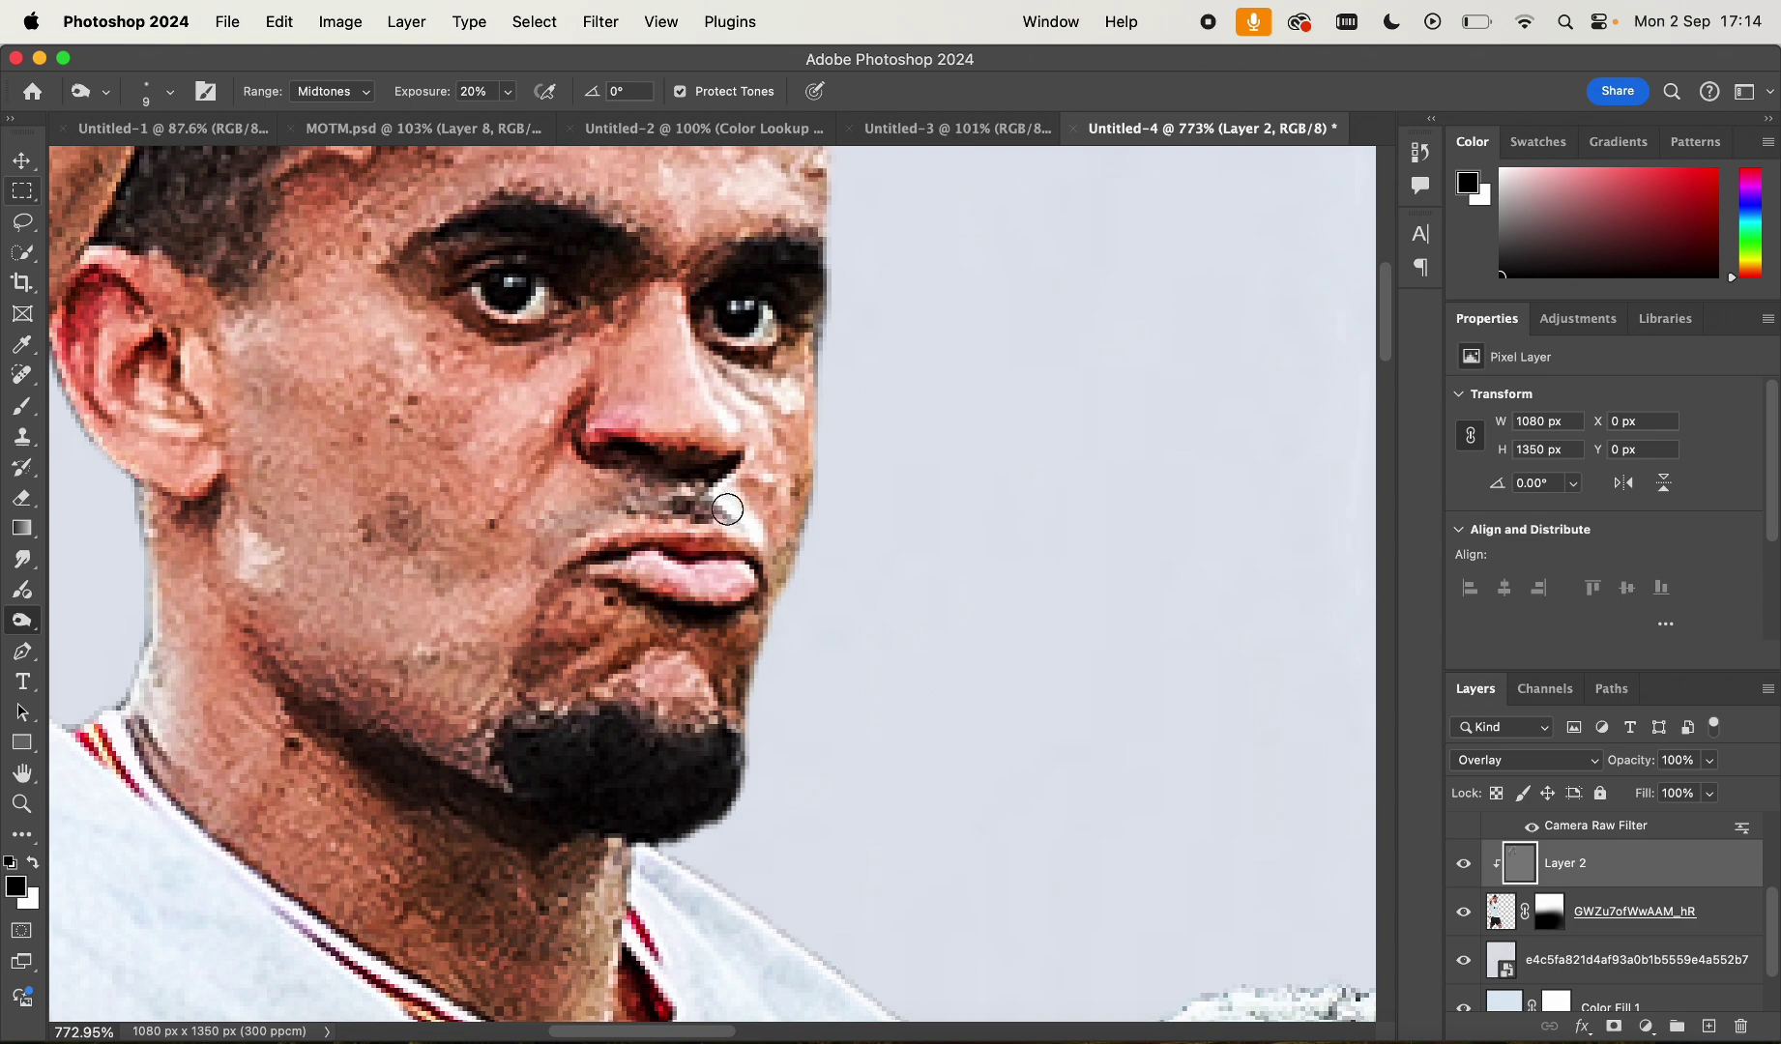
Review the finished shading on both players across the whole poster
{"action": "scroll", "coordinate": [769, 527], "scroll_direction": "down", "scroll_amount": 10}
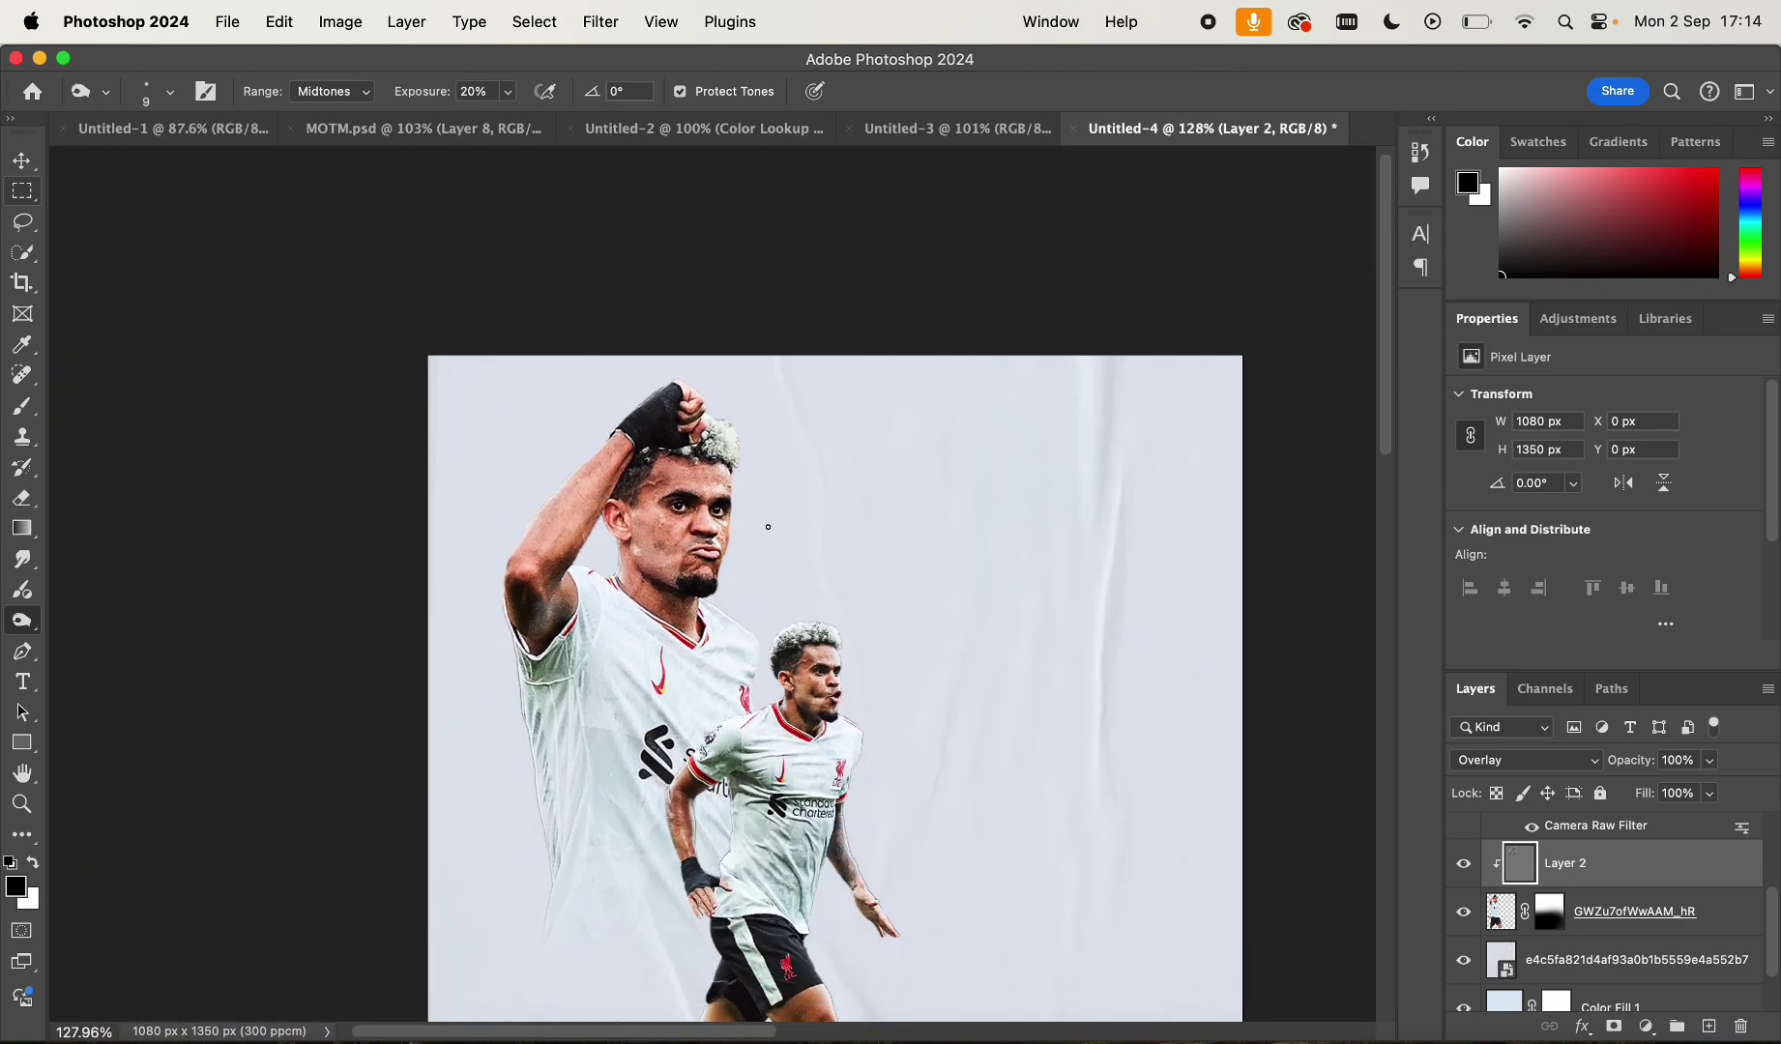
{"action": "scroll", "coordinate": [768, 533], "scroll_direction": "down", "scroll_amount": 3}
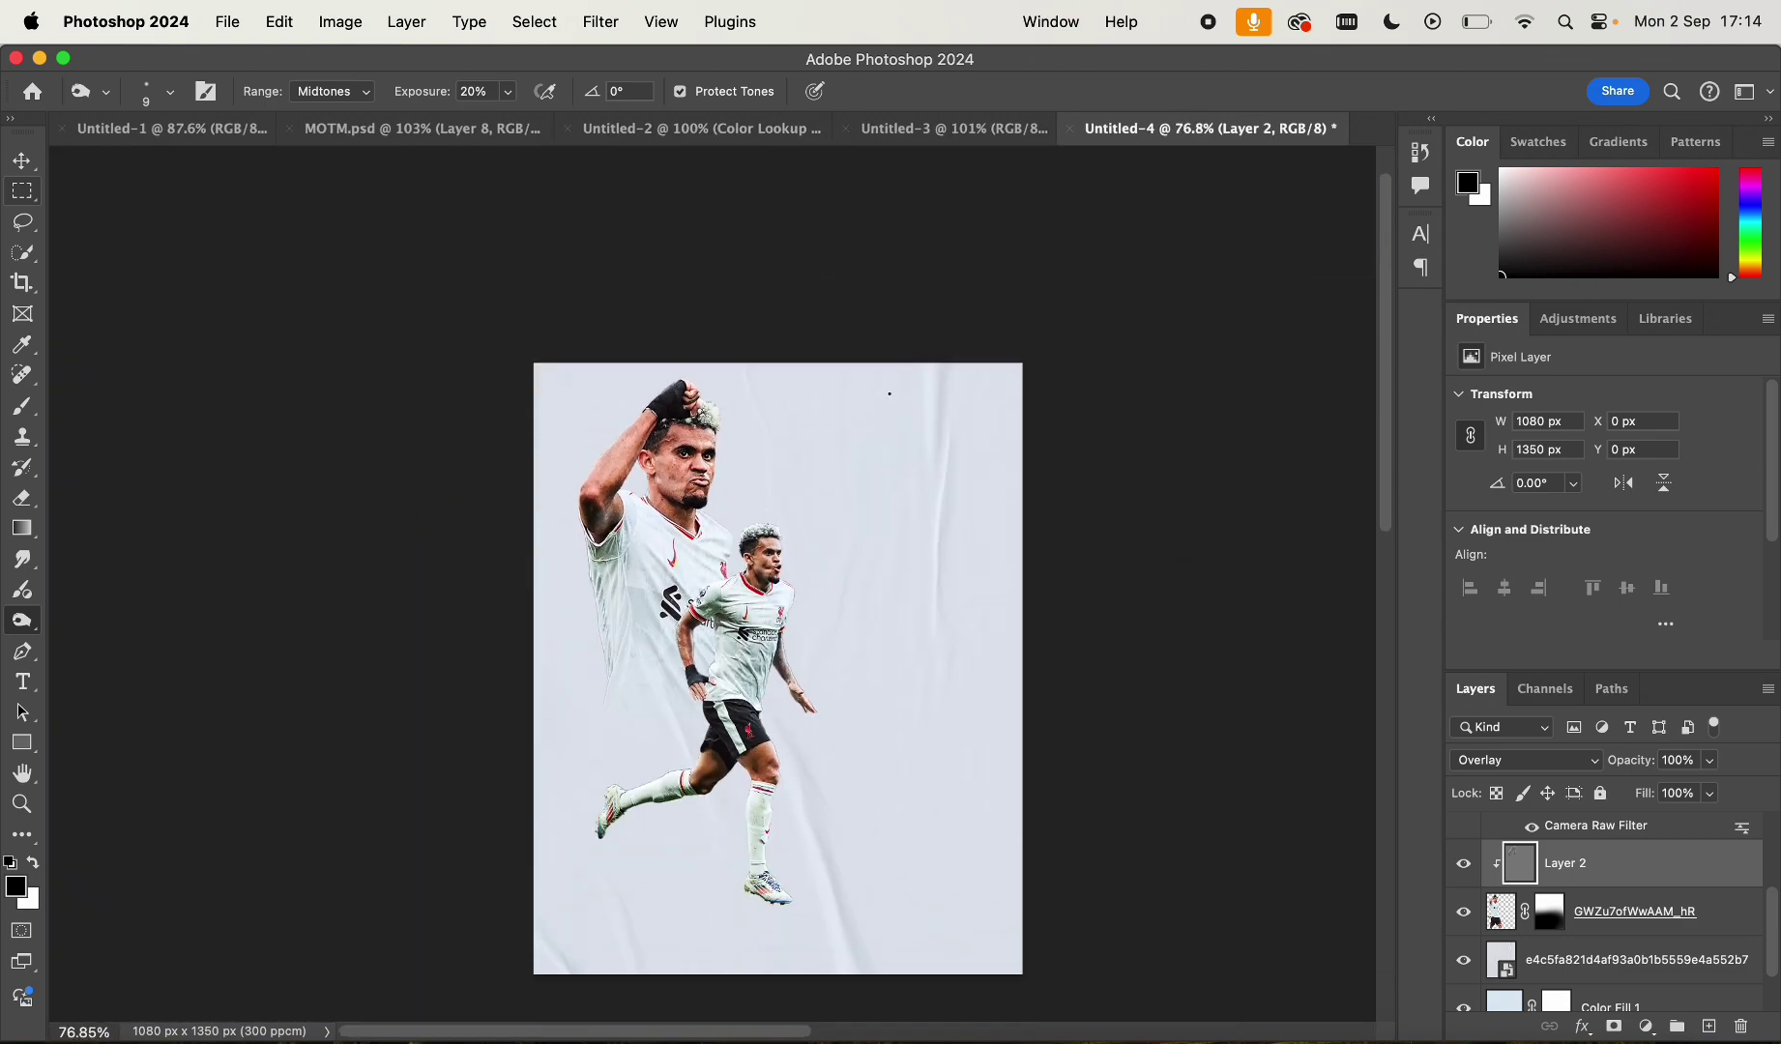
{"action": "scroll", "coordinate": [889, 394], "scroll_direction": "up", "scroll_amount": 5}
{"action": "scroll", "coordinate": [889, 394], "scroll_direction": "down", "scroll_amount": 2}
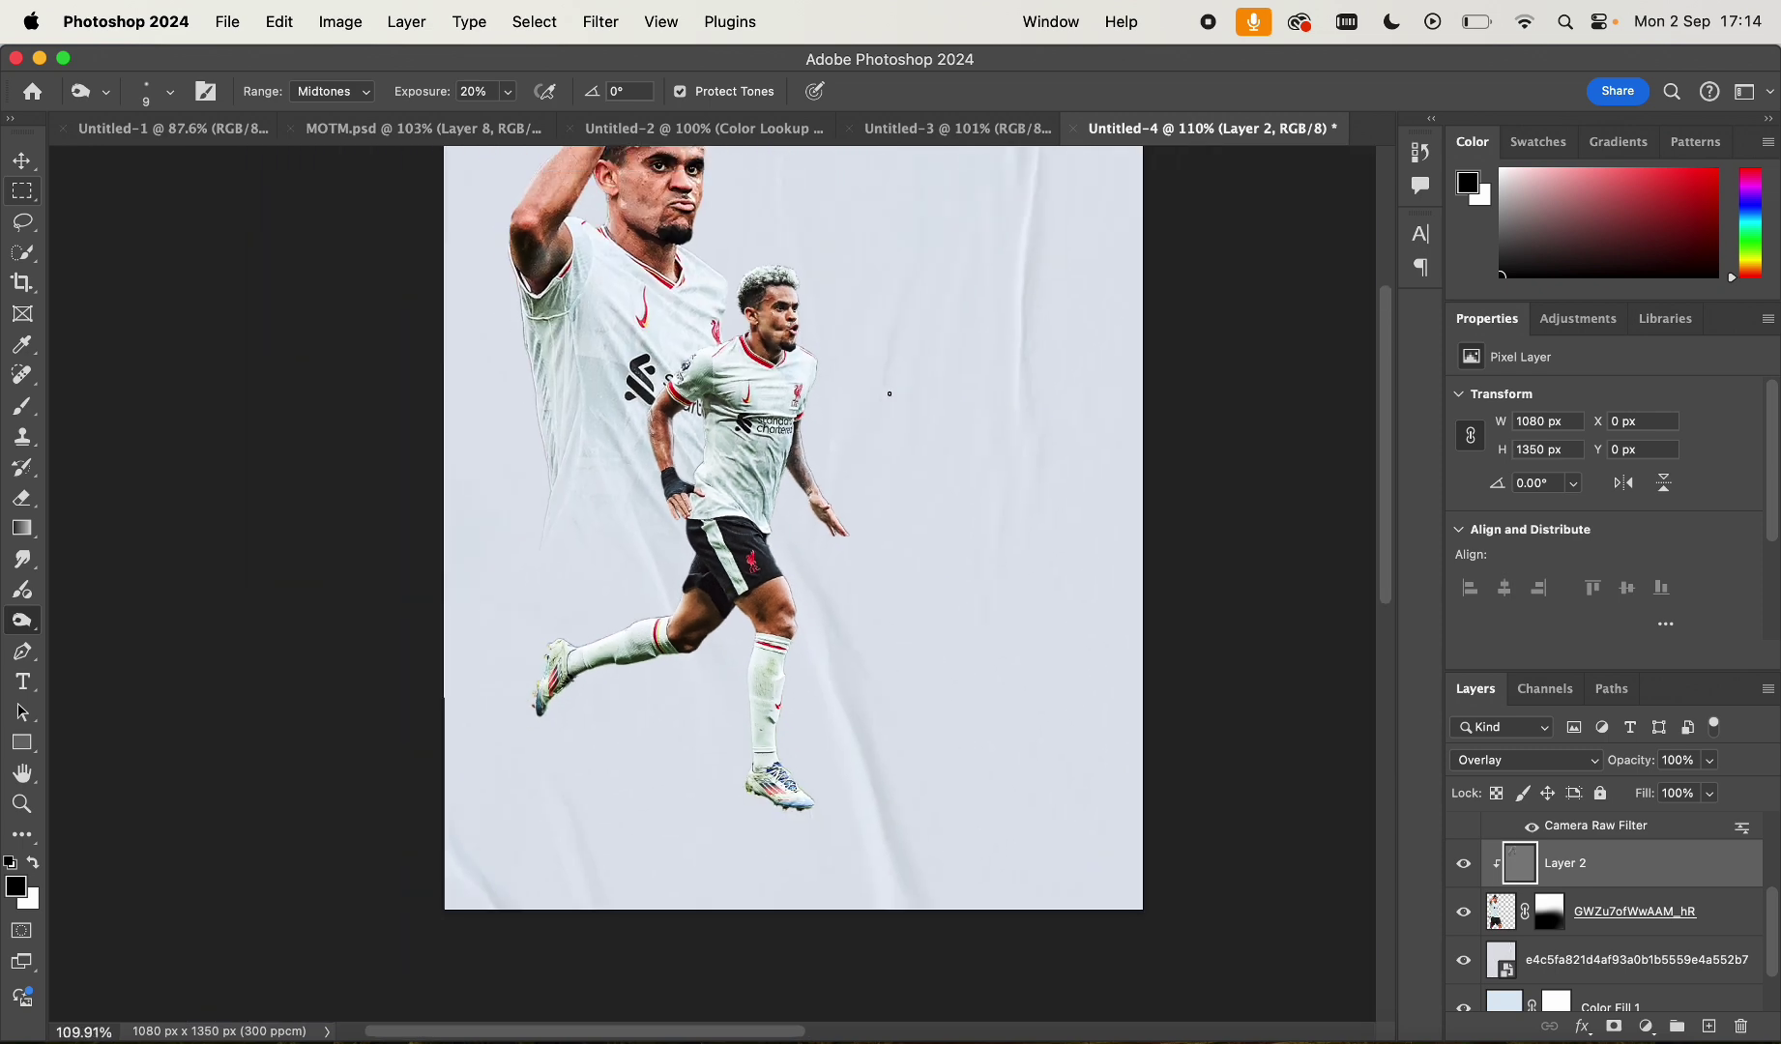
{"action": "scroll", "coordinate": [889, 393], "scroll_direction": "down", "scroll_amount": 2}
{"action": "scroll", "coordinate": [888, 394], "scroll_direction": "up", "scroll_amount": 4}
{"action": "scroll", "coordinate": [1603, 909], "scroll_direction": "up", "scroll_amount": 3}
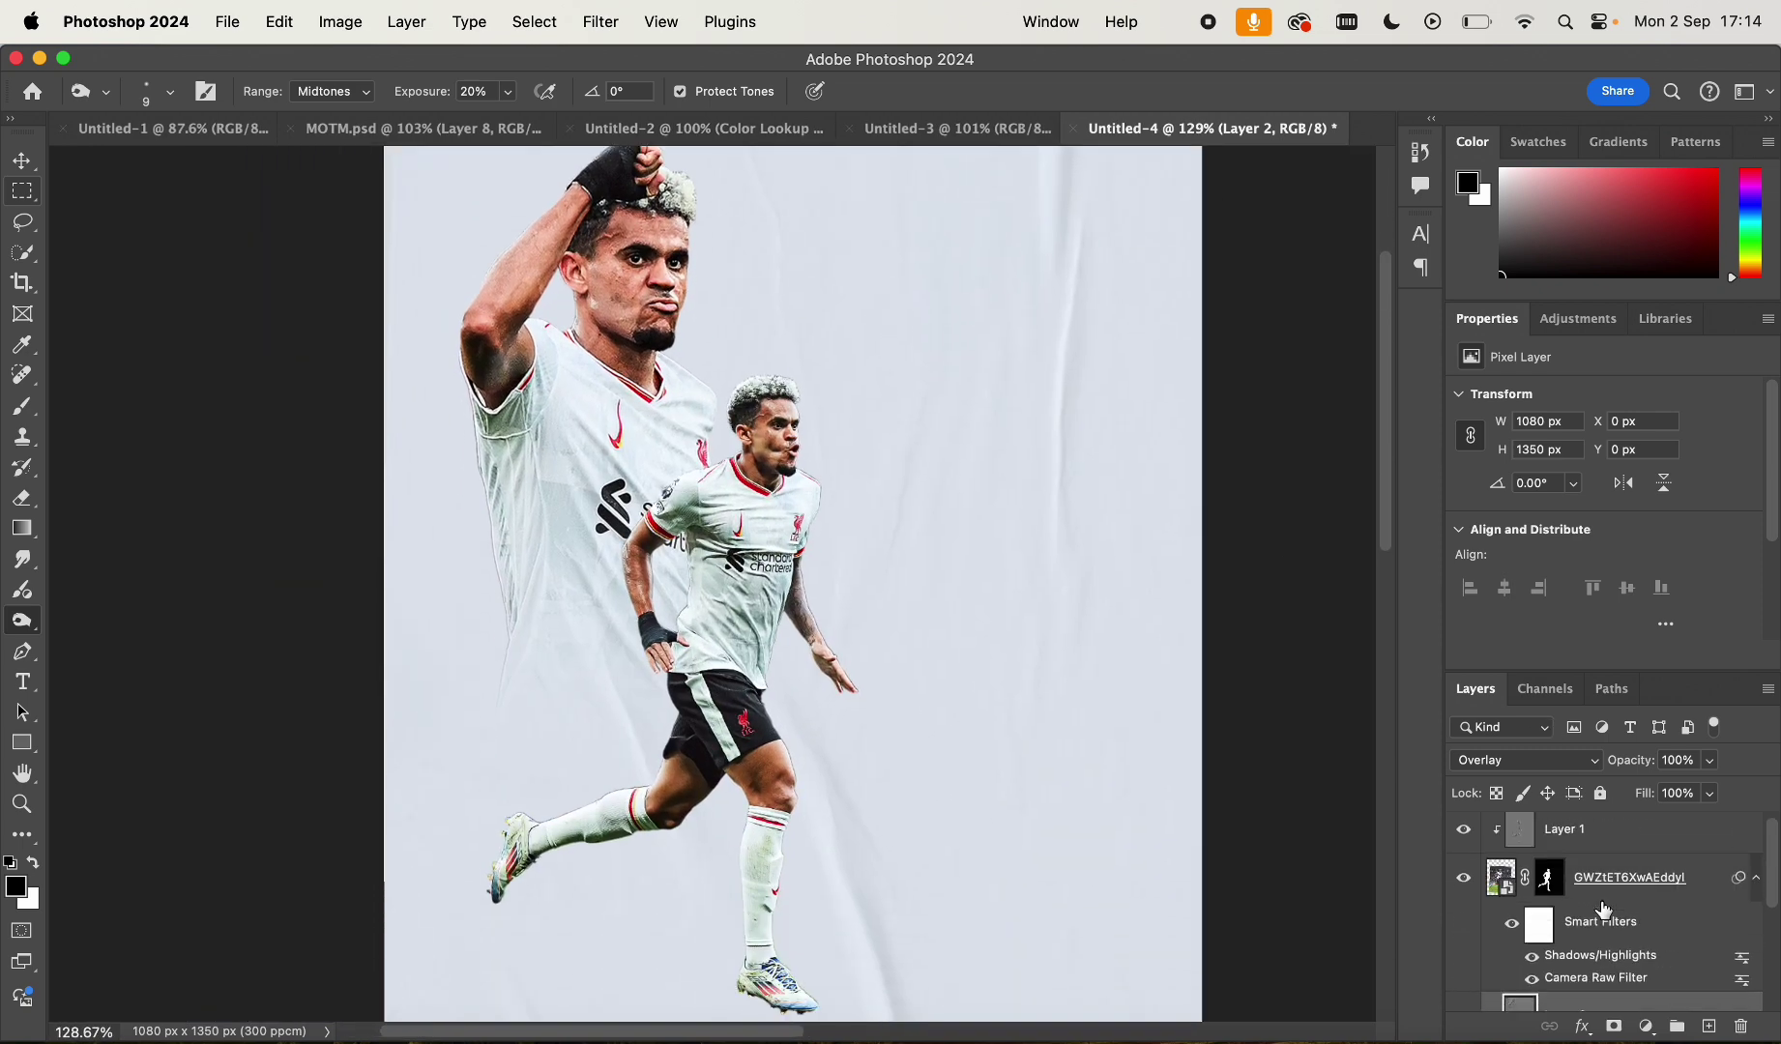
Add a Color Lookup adjustment layer above Layer 2 and clip it to the large player's cutout
{"action": "scroll", "coordinate": [1603, 909], "scroll_direction": "down", "scroll_amount": 3}
{"action": "left_click", "coordinate": [1644, 1017]}
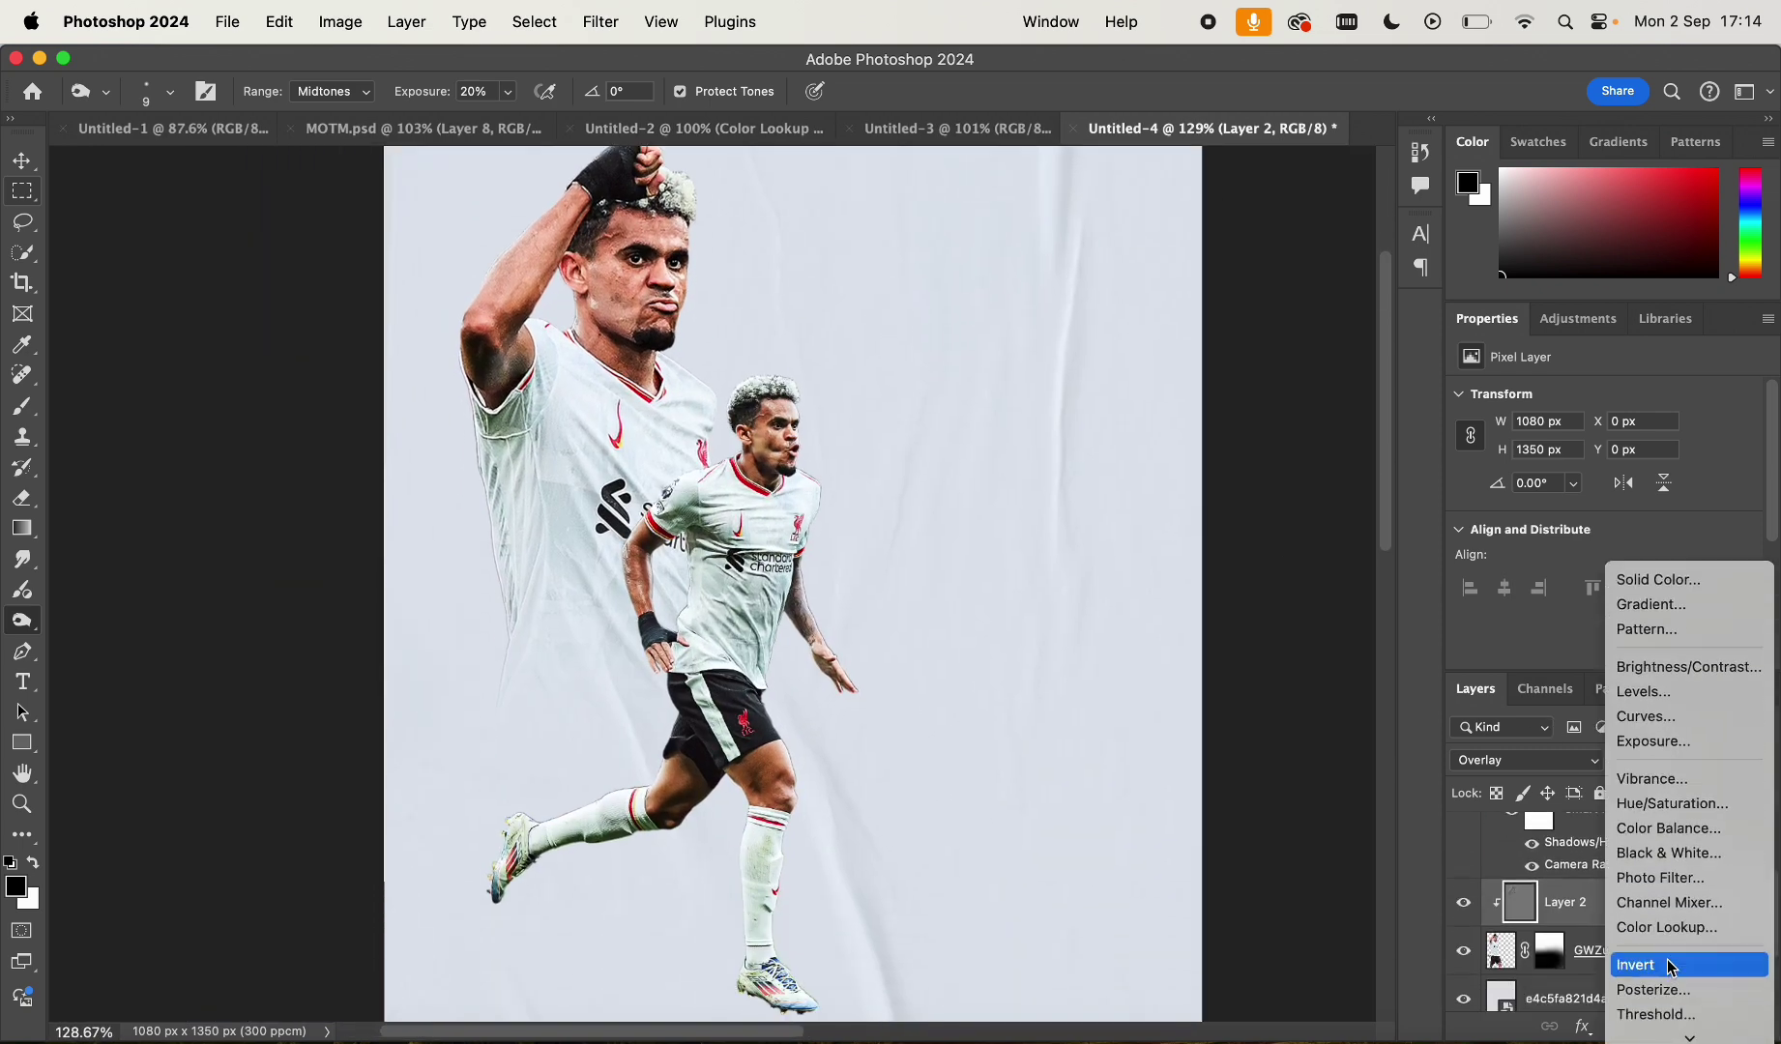
{"action": "left_click", "coordinate": [1655, 927]}
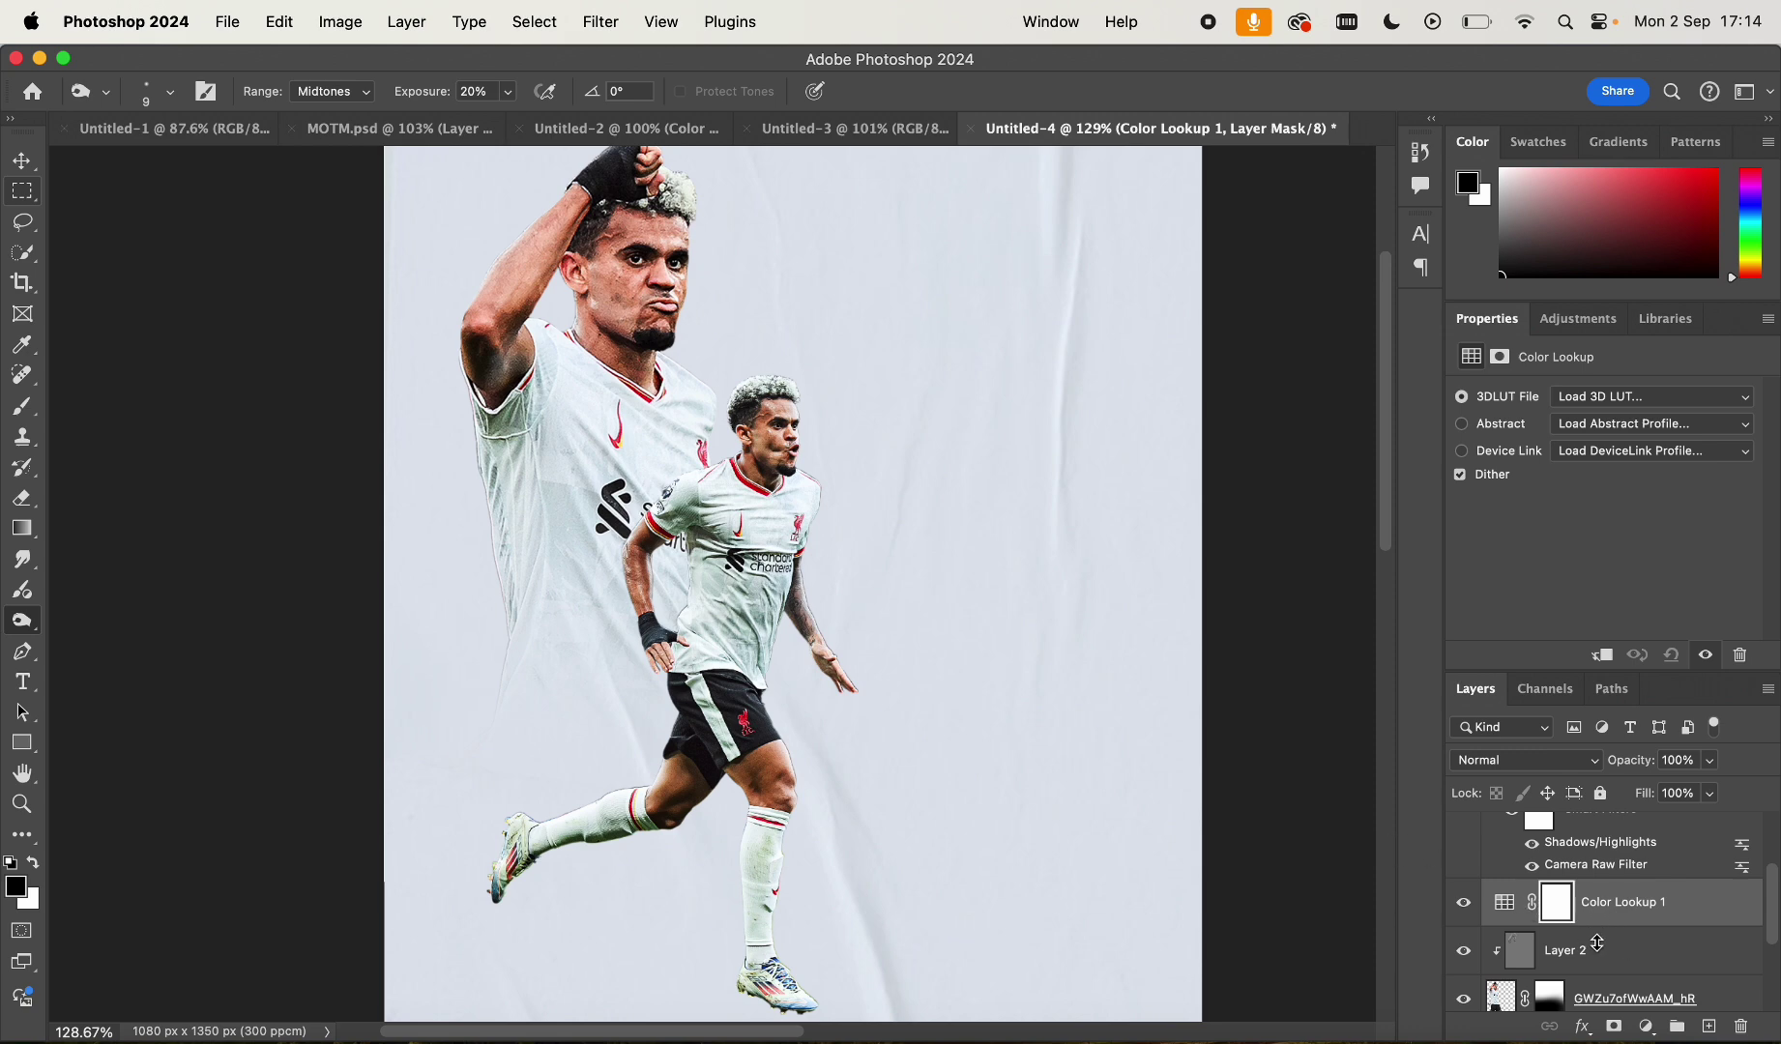
{"action": "left_click", "coordinate": [1632, 951]}
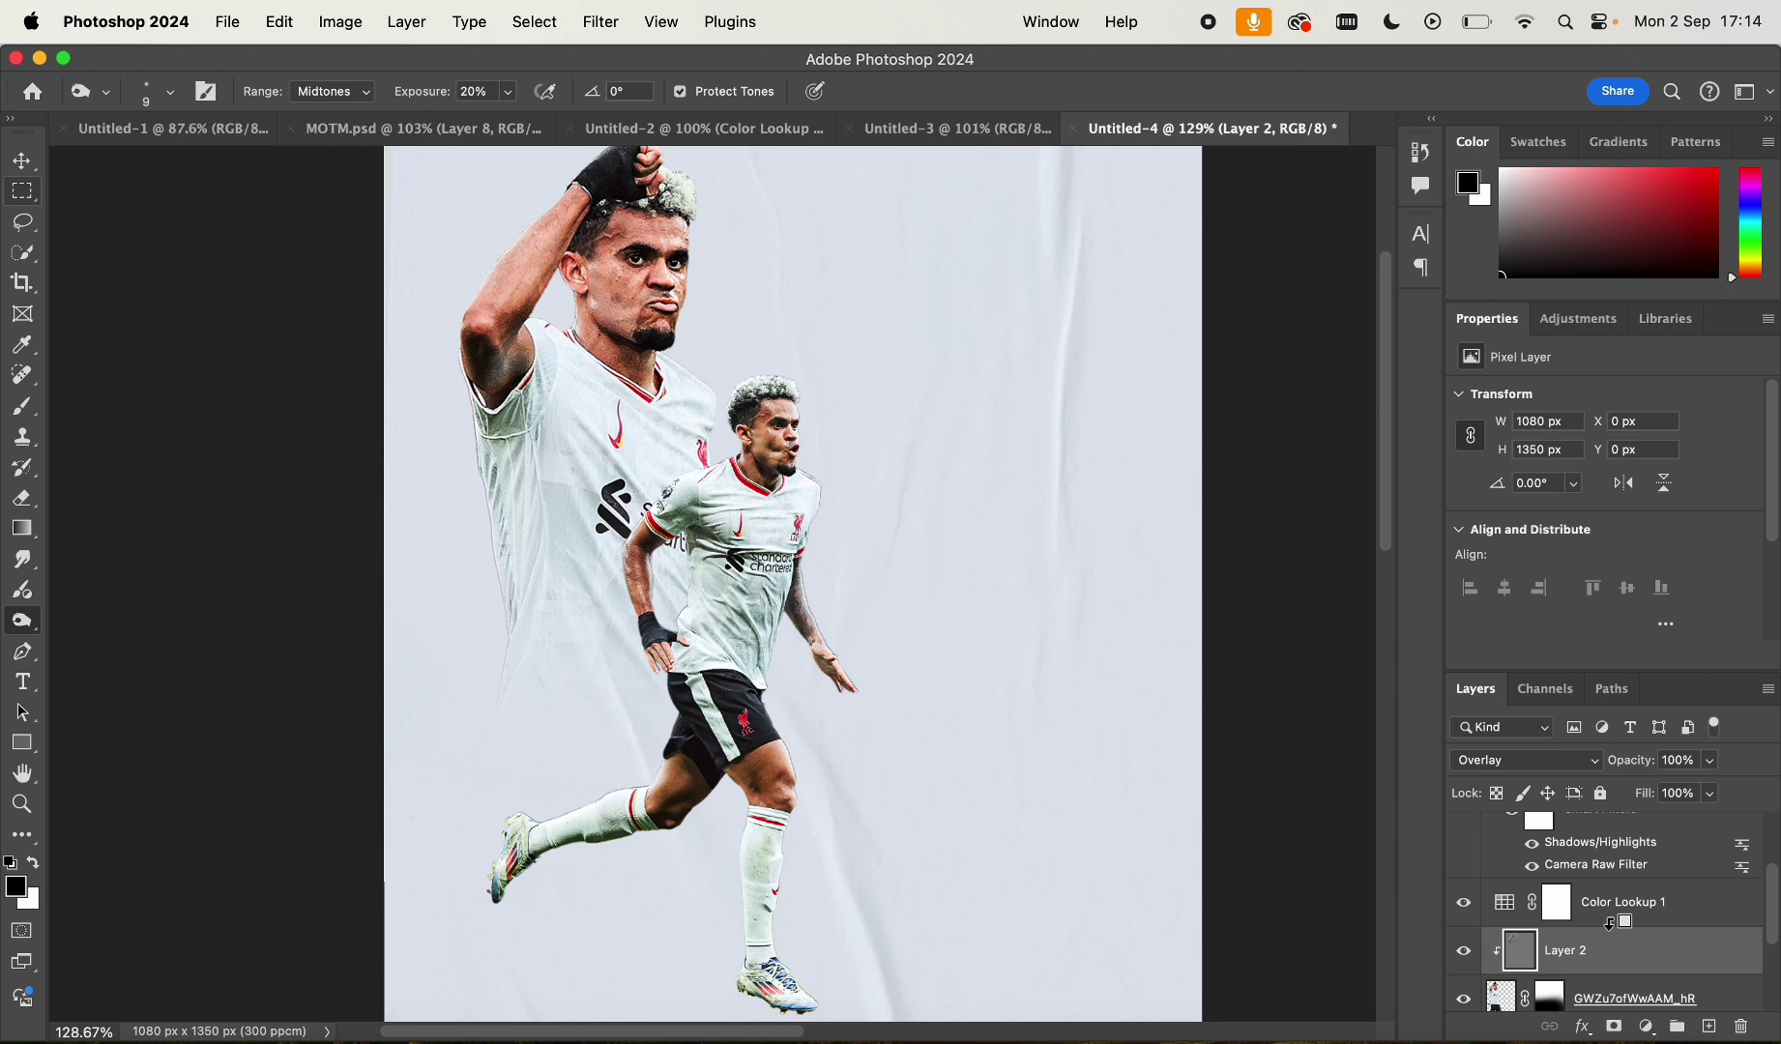
{"action": "left_click", "coordinate": [1609, 923], "text": "alt"}
{"action": "left_click", "coordinate": [1650, 921]}
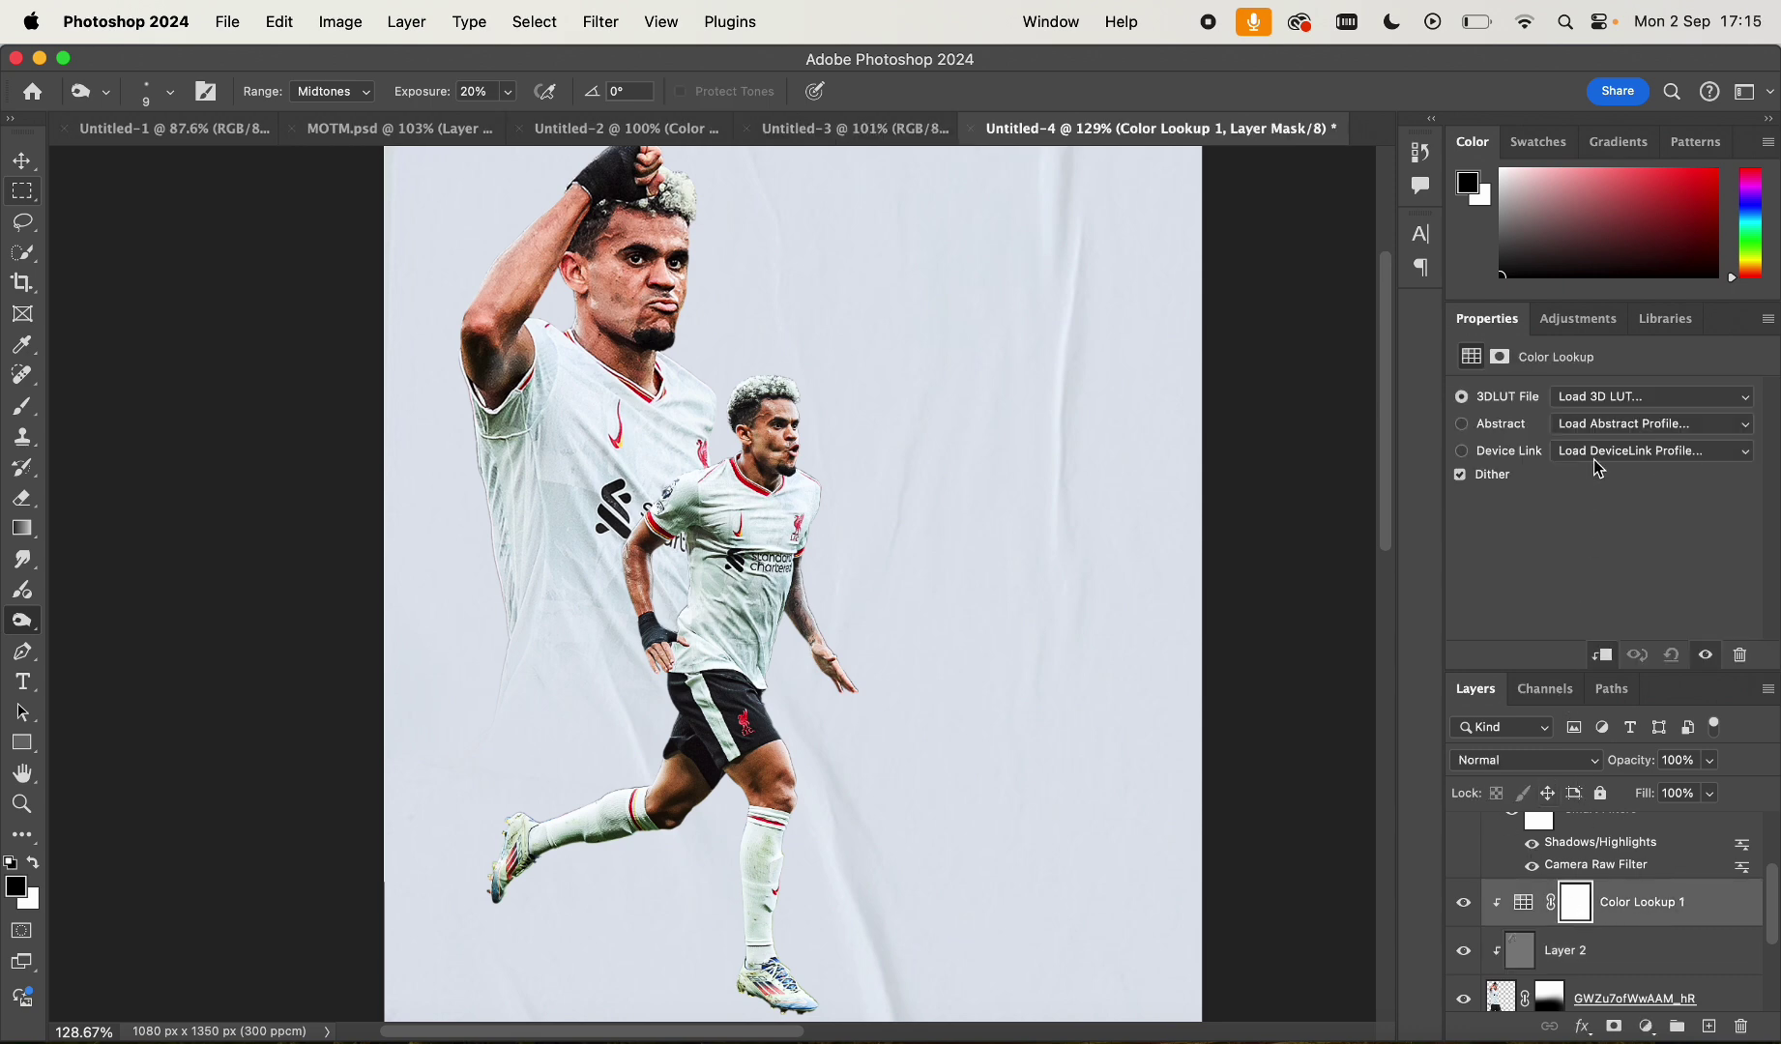
Load the 3Strip.look 3D LUT into the large player's Color Lookup adjustment
{"action": "left_click", "coordinate": [1579, 407]}
{"action": "left_click", "coordinate": [1552, 470]}
{"action": "scroll", "coordinate": [816, 356], "scroll_direction": "down", "scroll_amount": 2}
{"action": "scroll", "coordinate": [822, 365], "scroll_direction": "up", "scroll_amount": 5}
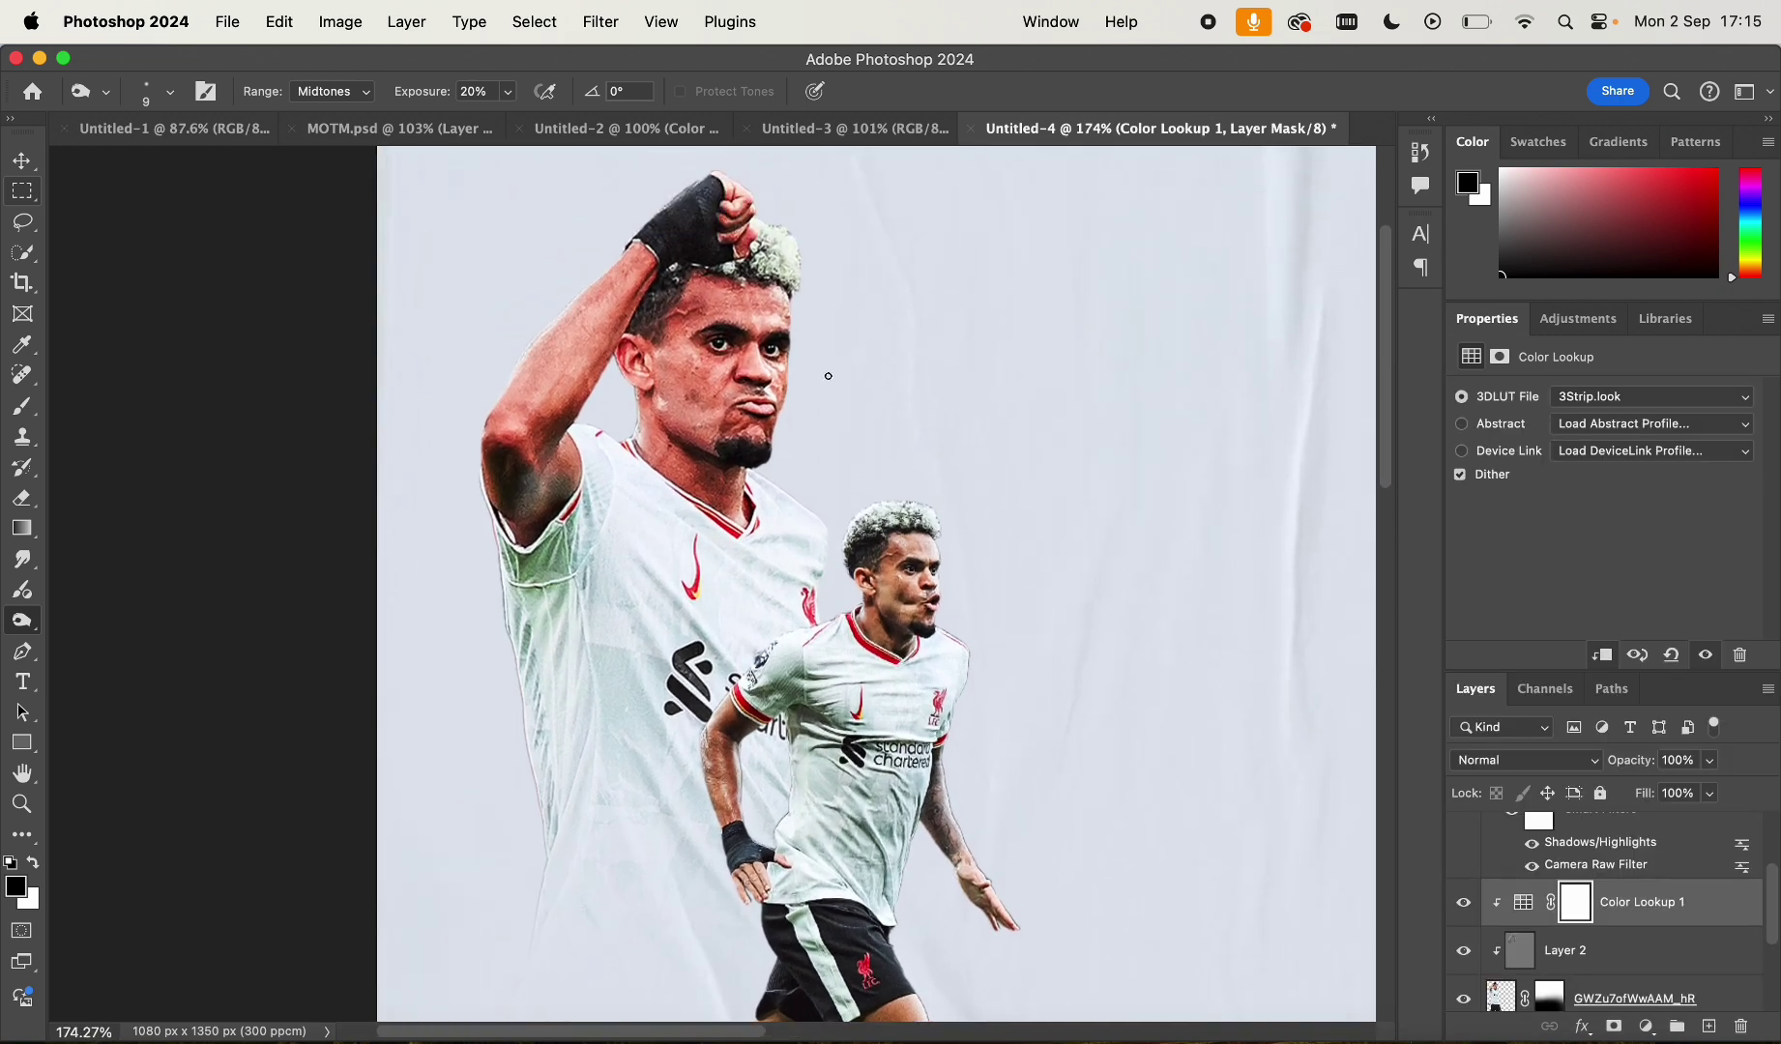
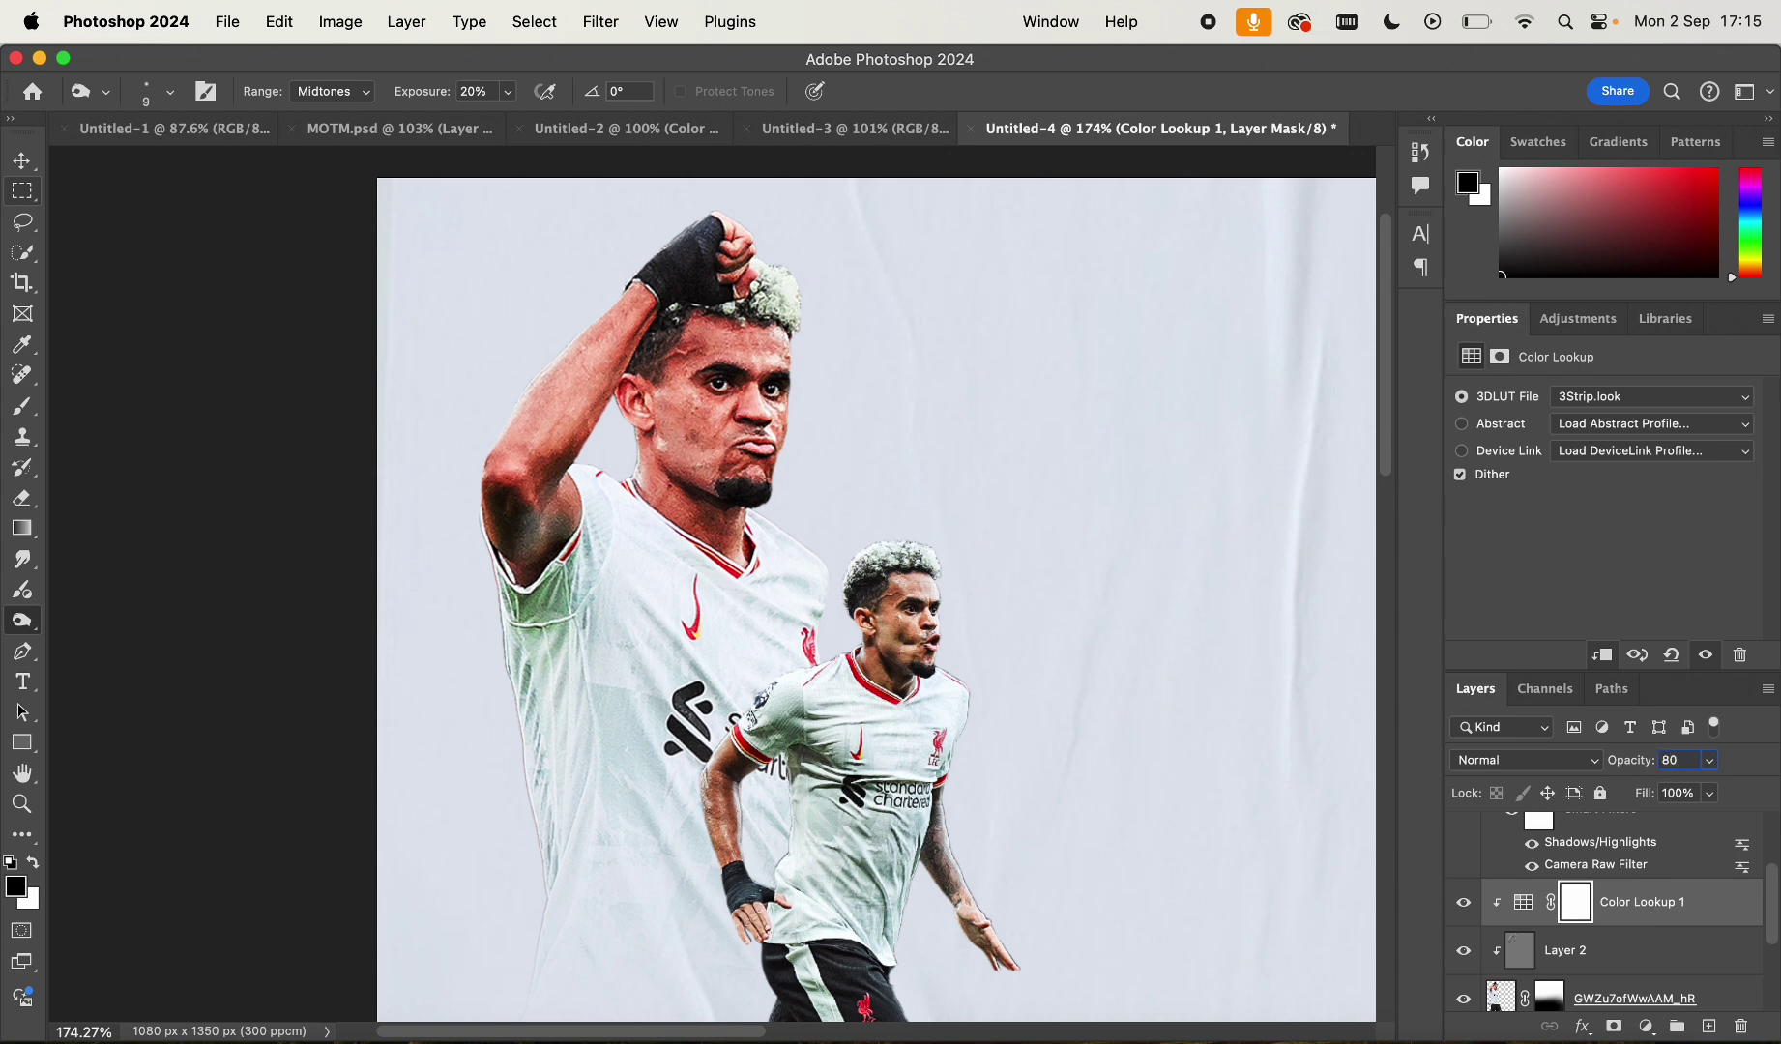
Set the opacity of the large player's Color Lookup adjustment layer to 70%
{"action": "type", "text": "8"}
{"action": "key", "text": "BackSpace"}
{"action": "type", "text": "70"}
{"action": "scroll", "coordinate": [1064, 677], "scroll_direction": "down", "scroll_amount": 2}
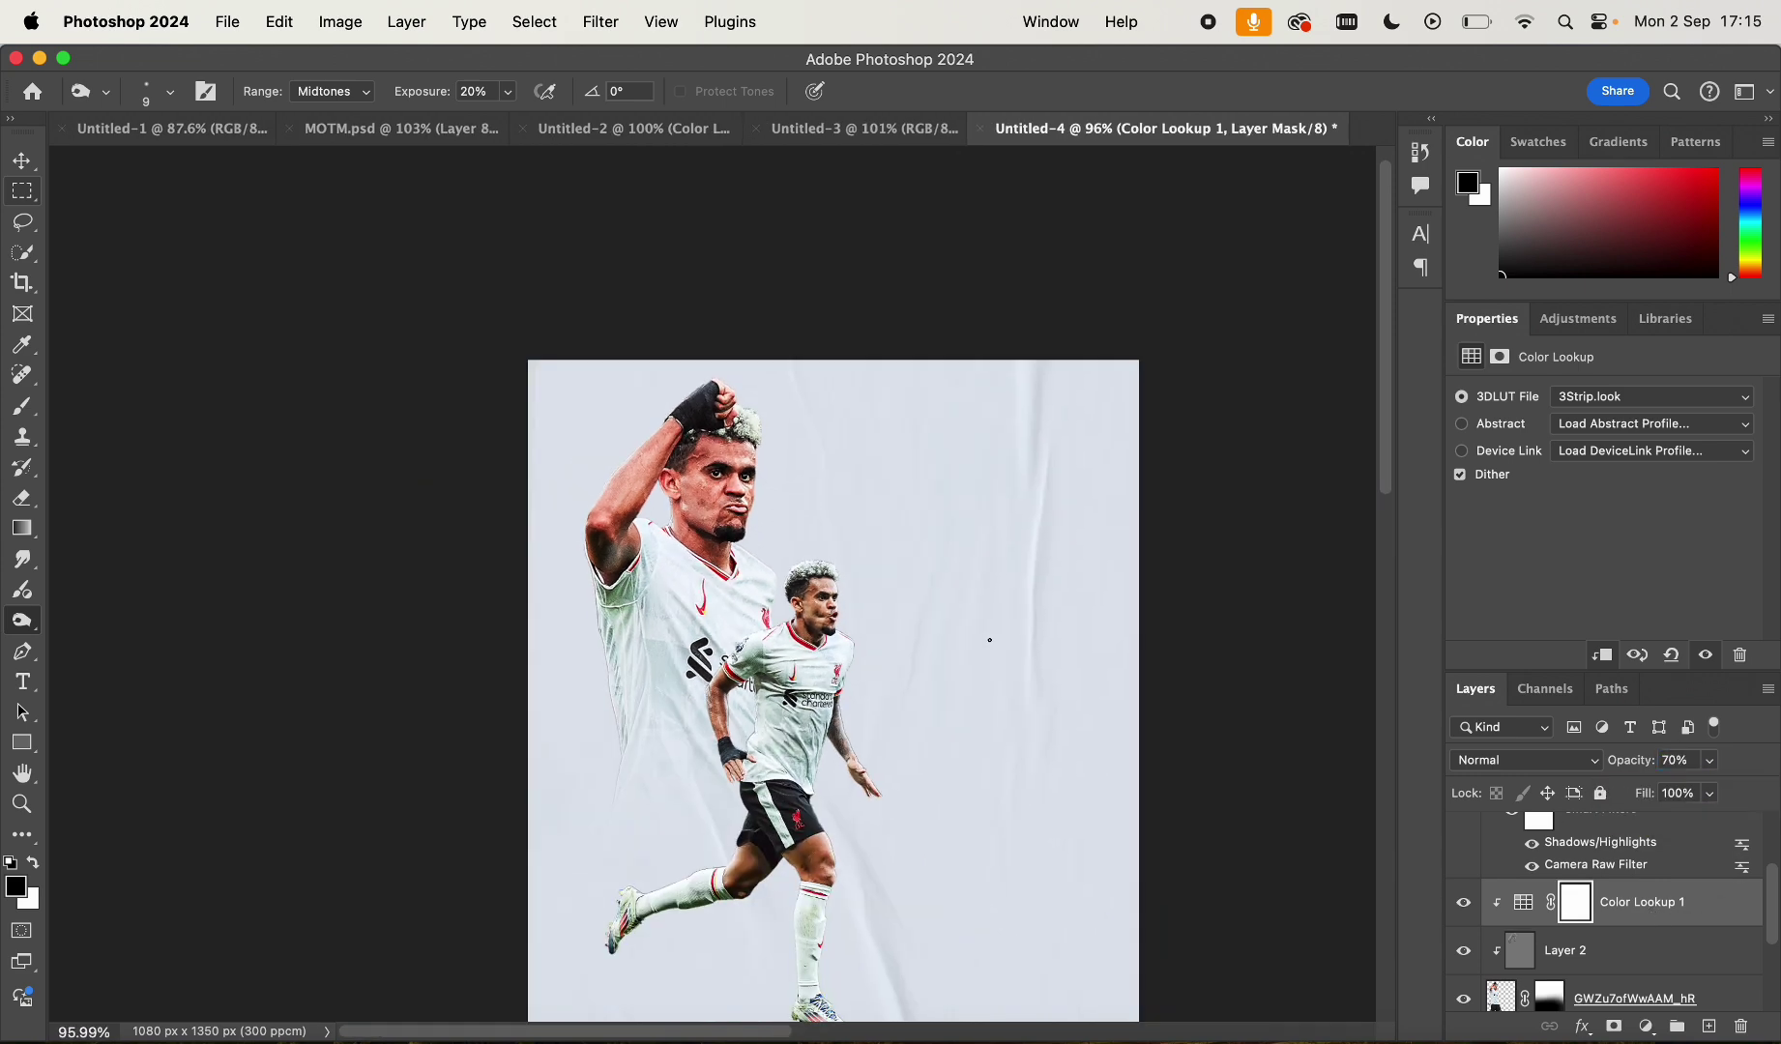
{"action": "scroll", "coordinate": [1064, 677], "scroll_direction": "up", "scroll_amount": 3}
{"action": "scroll", "coordinate": [1492, 915], "scroll_direction": "up", "scroll_amount": 3}
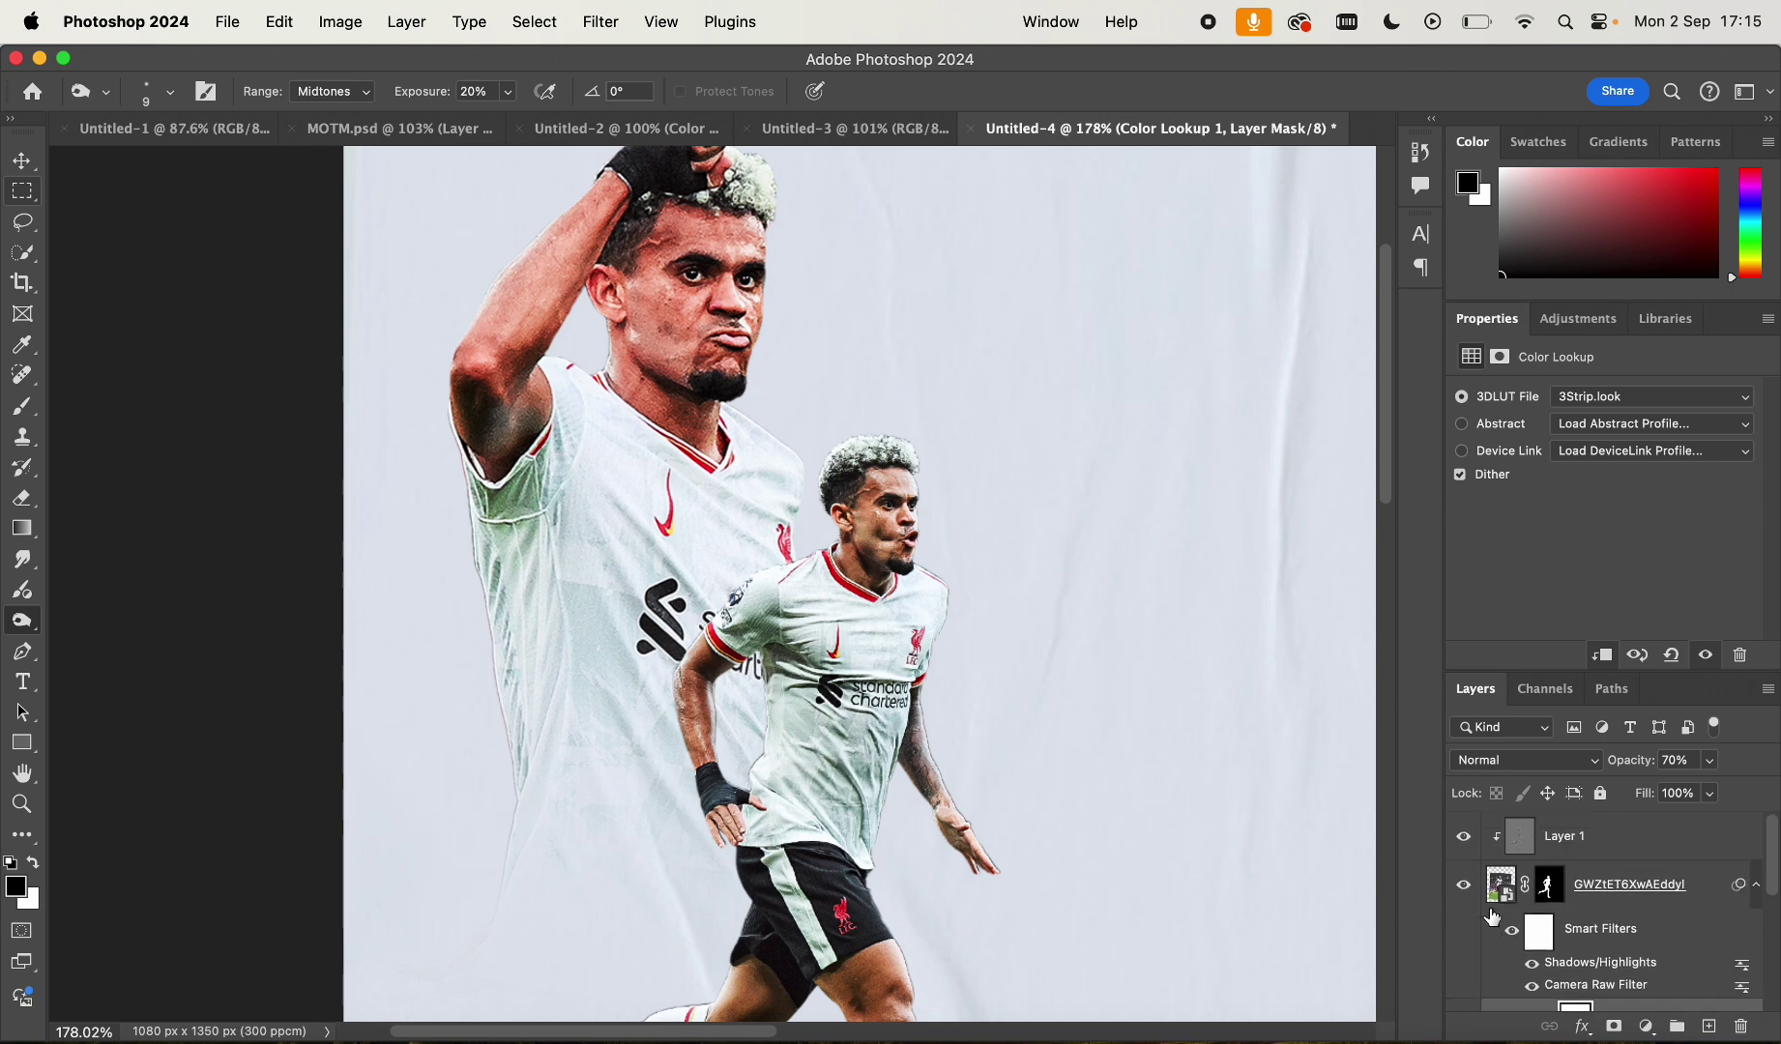
Add a Color Lookup adjustment layer above Layer 1, clipped to the running player's cutout
{"action": "left_click", "coordinate": [1617, 858]}
{"action": "left_click", "coordinate": [1646, 1027]}
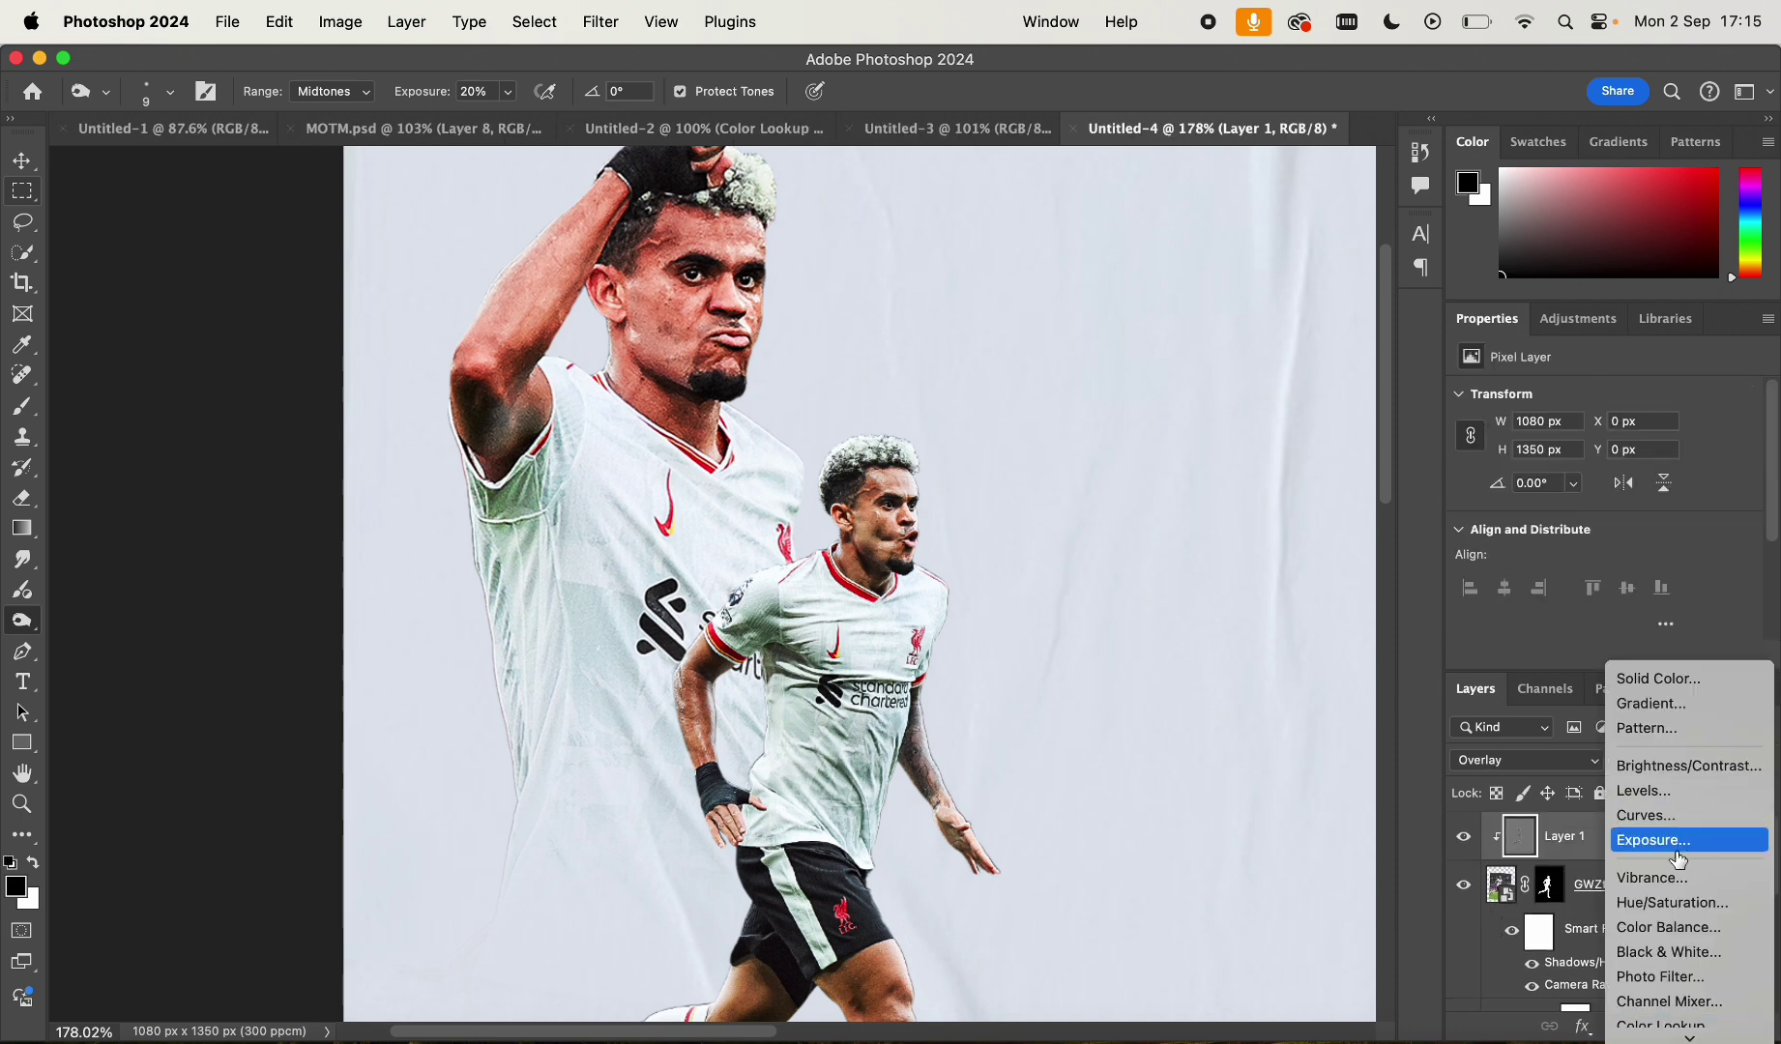
{"action": "scroll", "coordinate": [1673, 924], "scroll_direction": "down", "scroll_amount": 2}
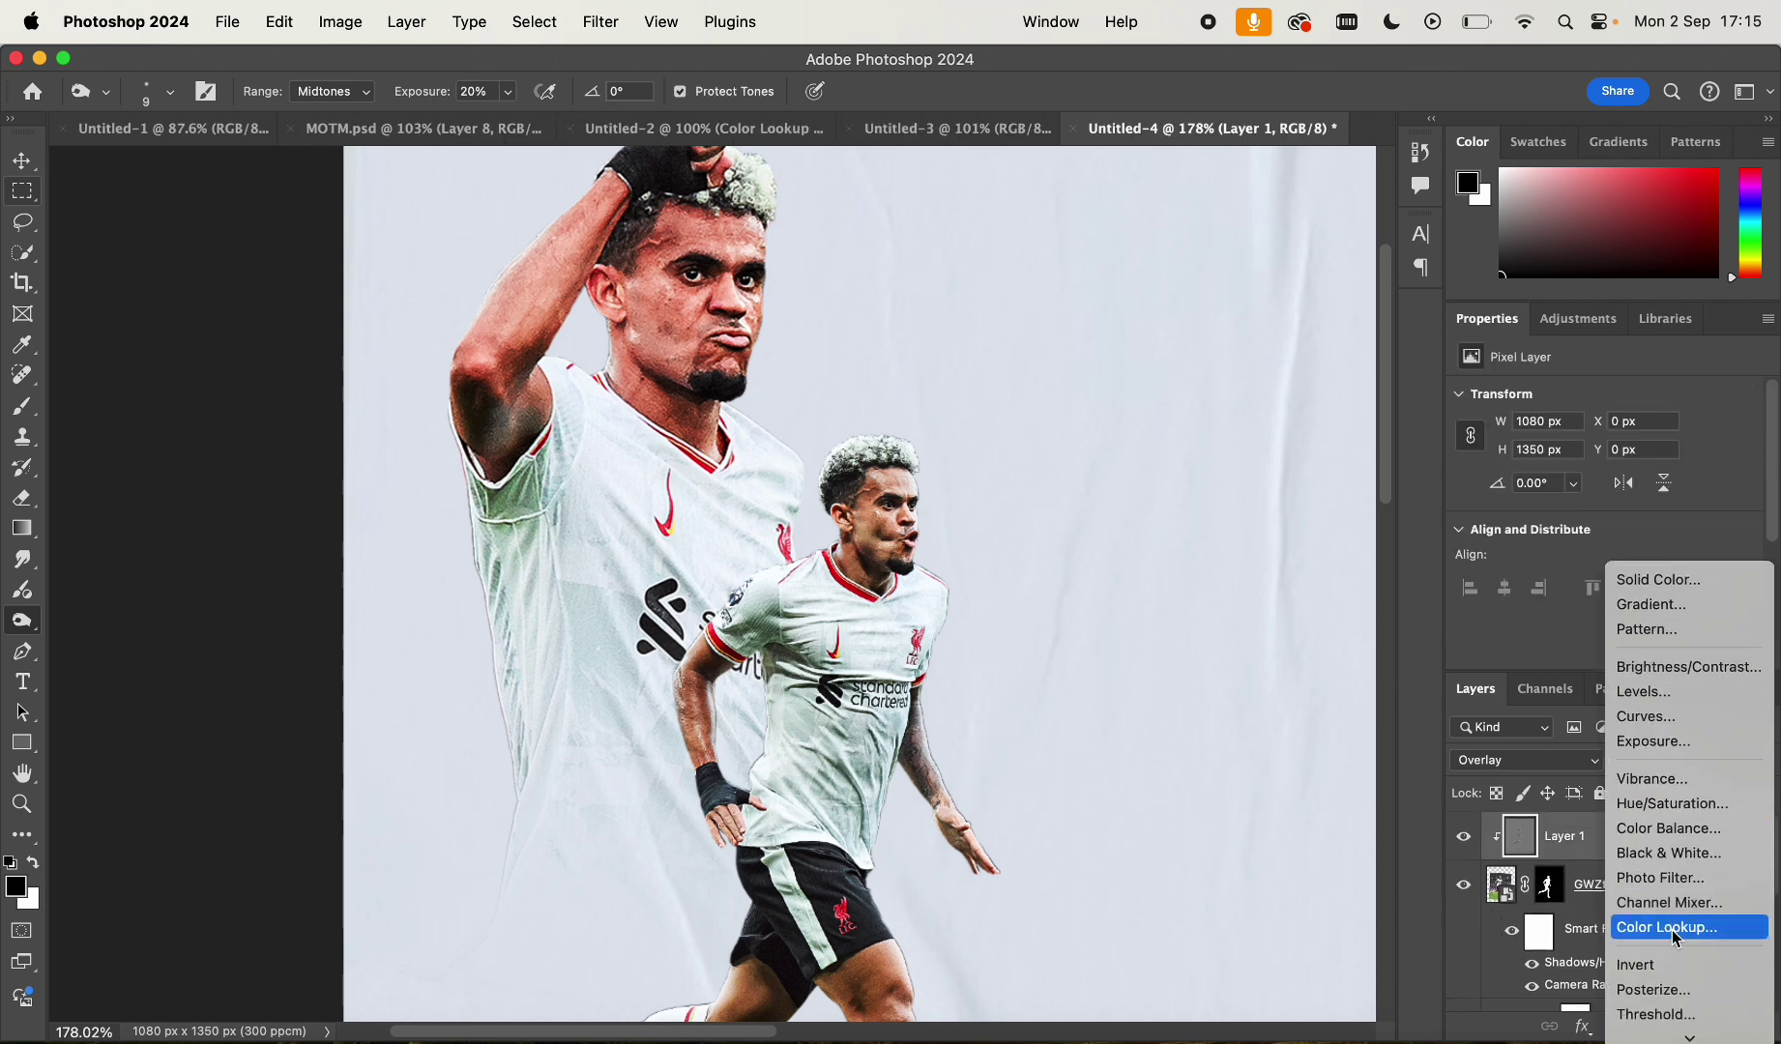
{"action": "left_click", "coordinate": [1675, 933]}
Load the 3Strip.look 3D LUT into the running player's Color Lookup adjustment and set the layer's opacity to 85%
{"action": "left_click", "coordinate": [1617, 399]}
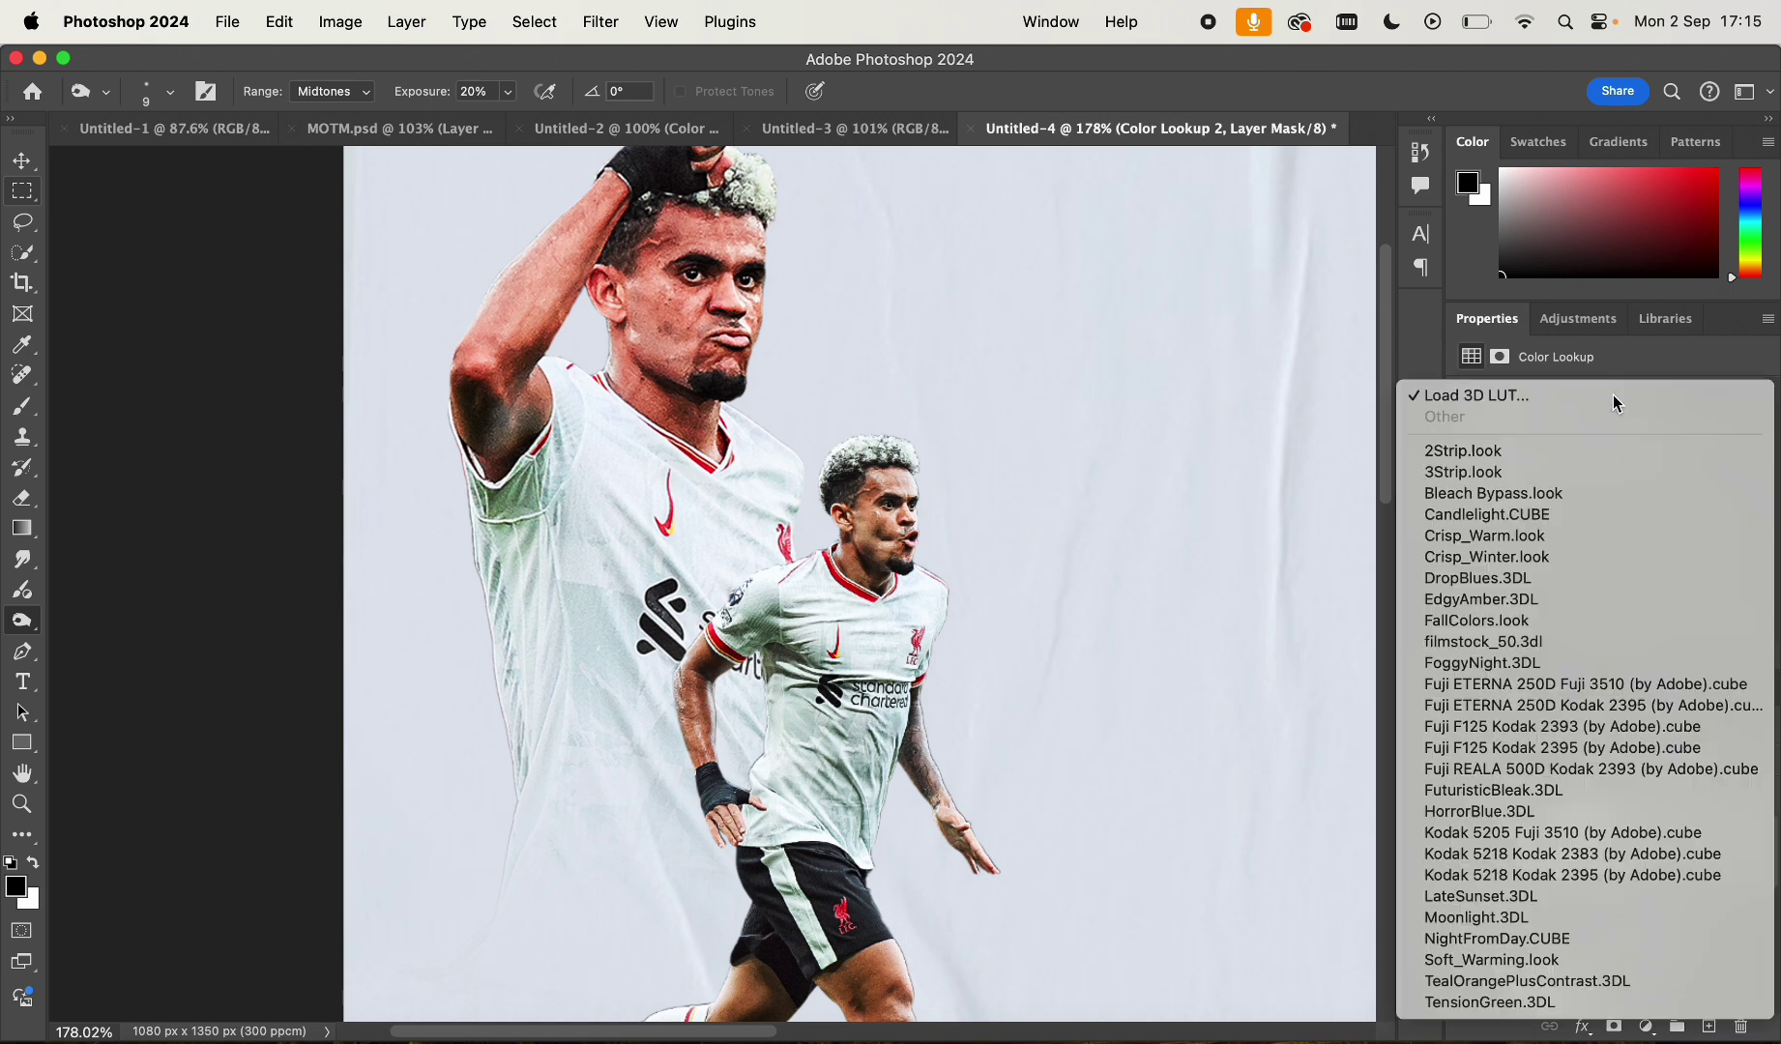
{"action": "left_click", "coordinate": [1560, 474]}
{"action": "scroll", "coordinate": [1052, 299], "scroll_direction": "down", "scroll_amount": 4}
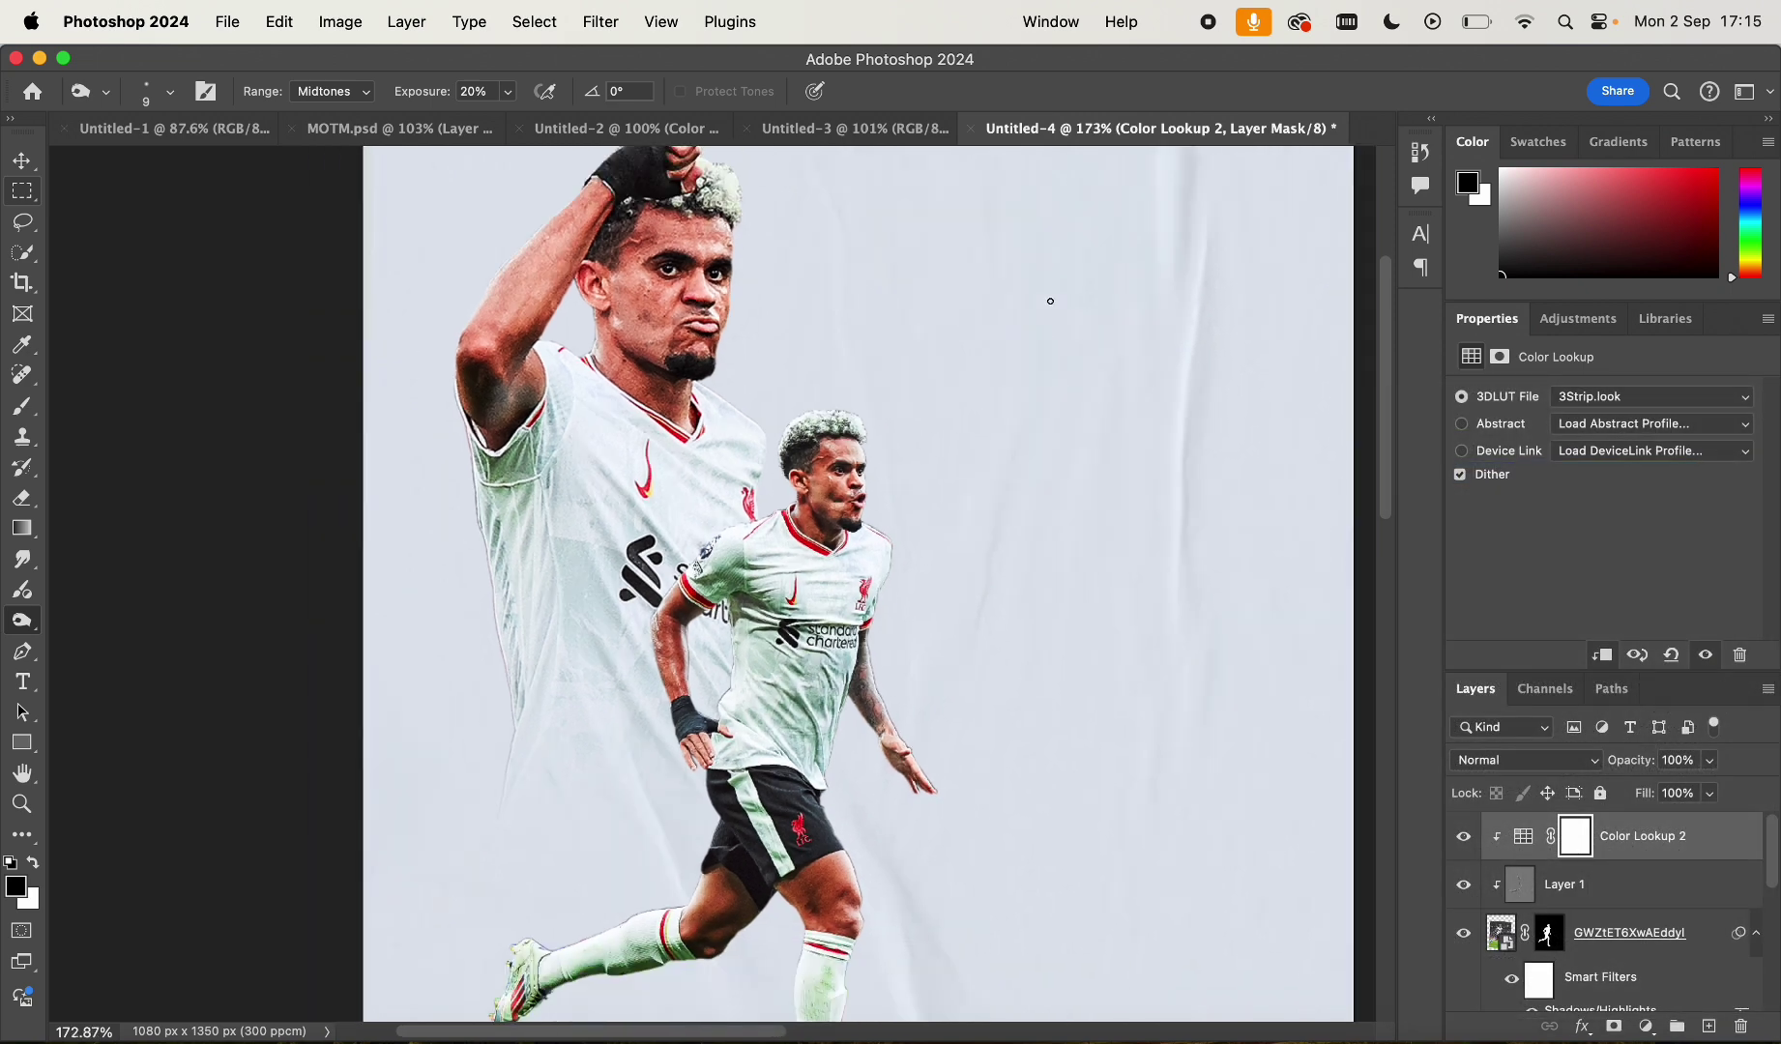
{"action": "scroll", "coordinate": [1050, 301], "scroll_direction": "up", "scroll_amount": 2}
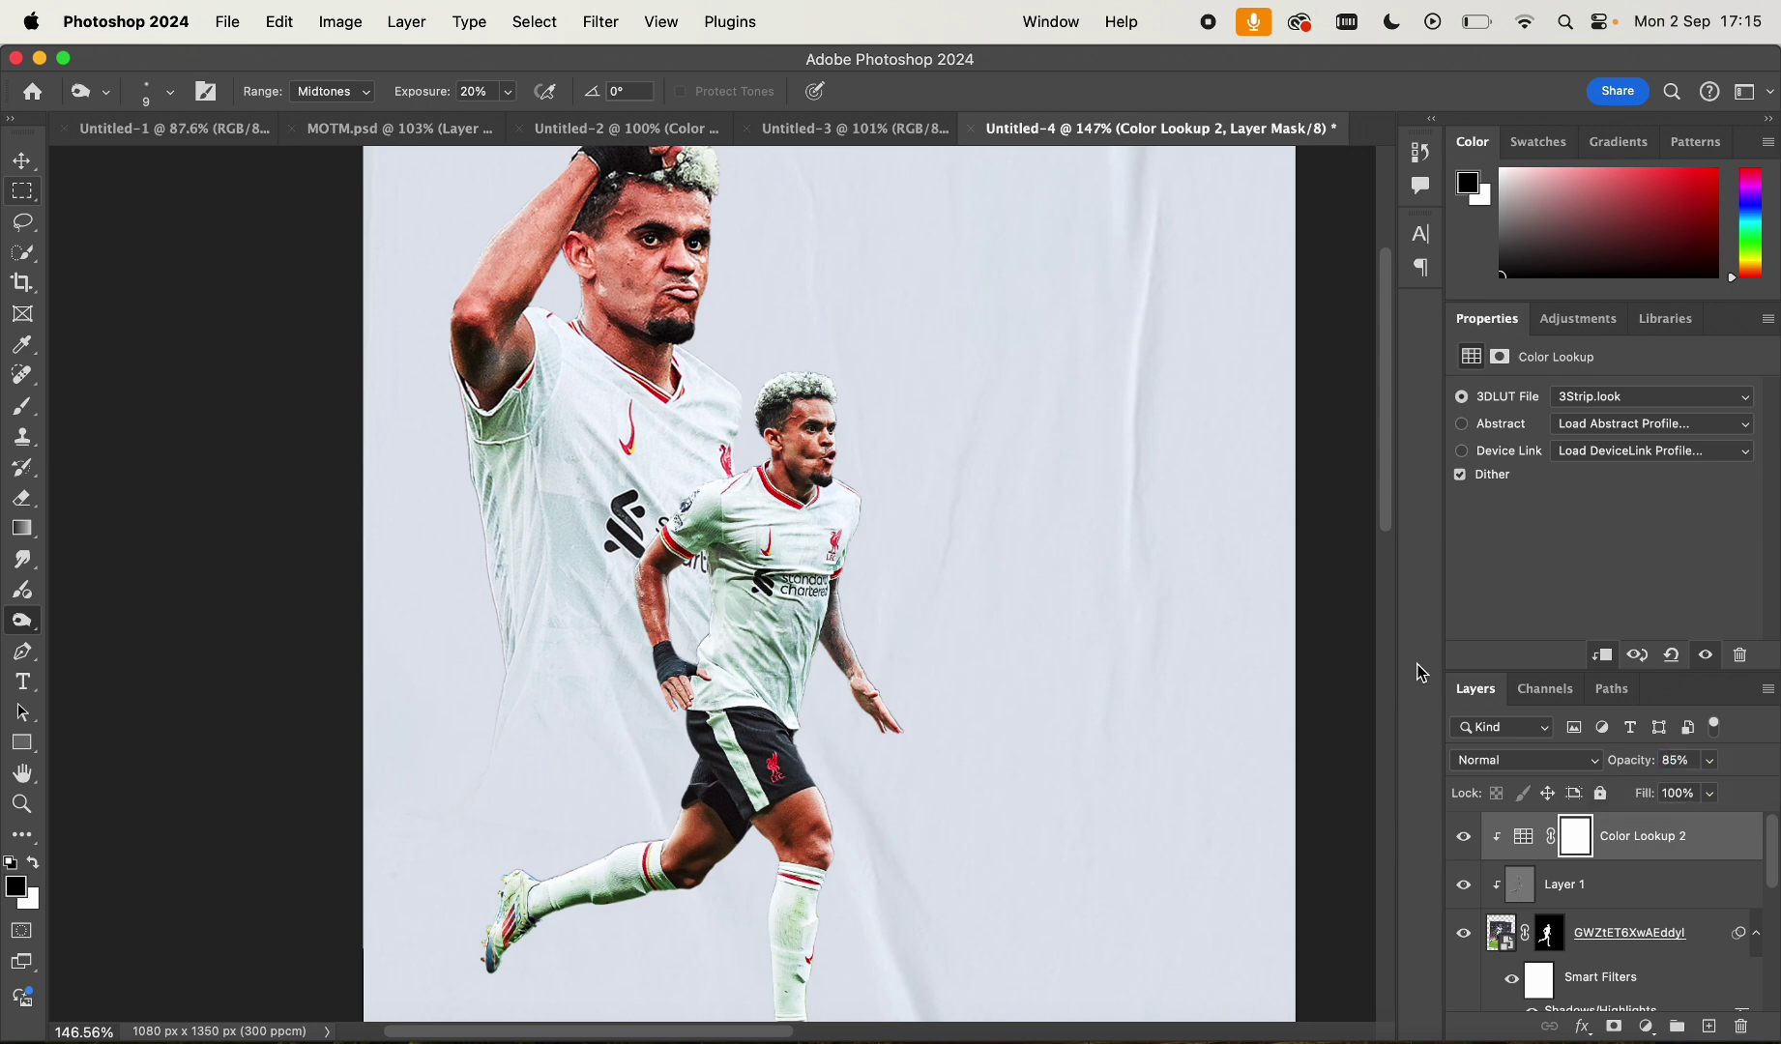
{"action": "scroll", "coordinate": [992, 449], "scroll_direction": "down", "scroll_amount": 5}
{"action": "scroll", "coordinate": [710, 564], "scroll_direction": "up", "scroll_amount": 5}
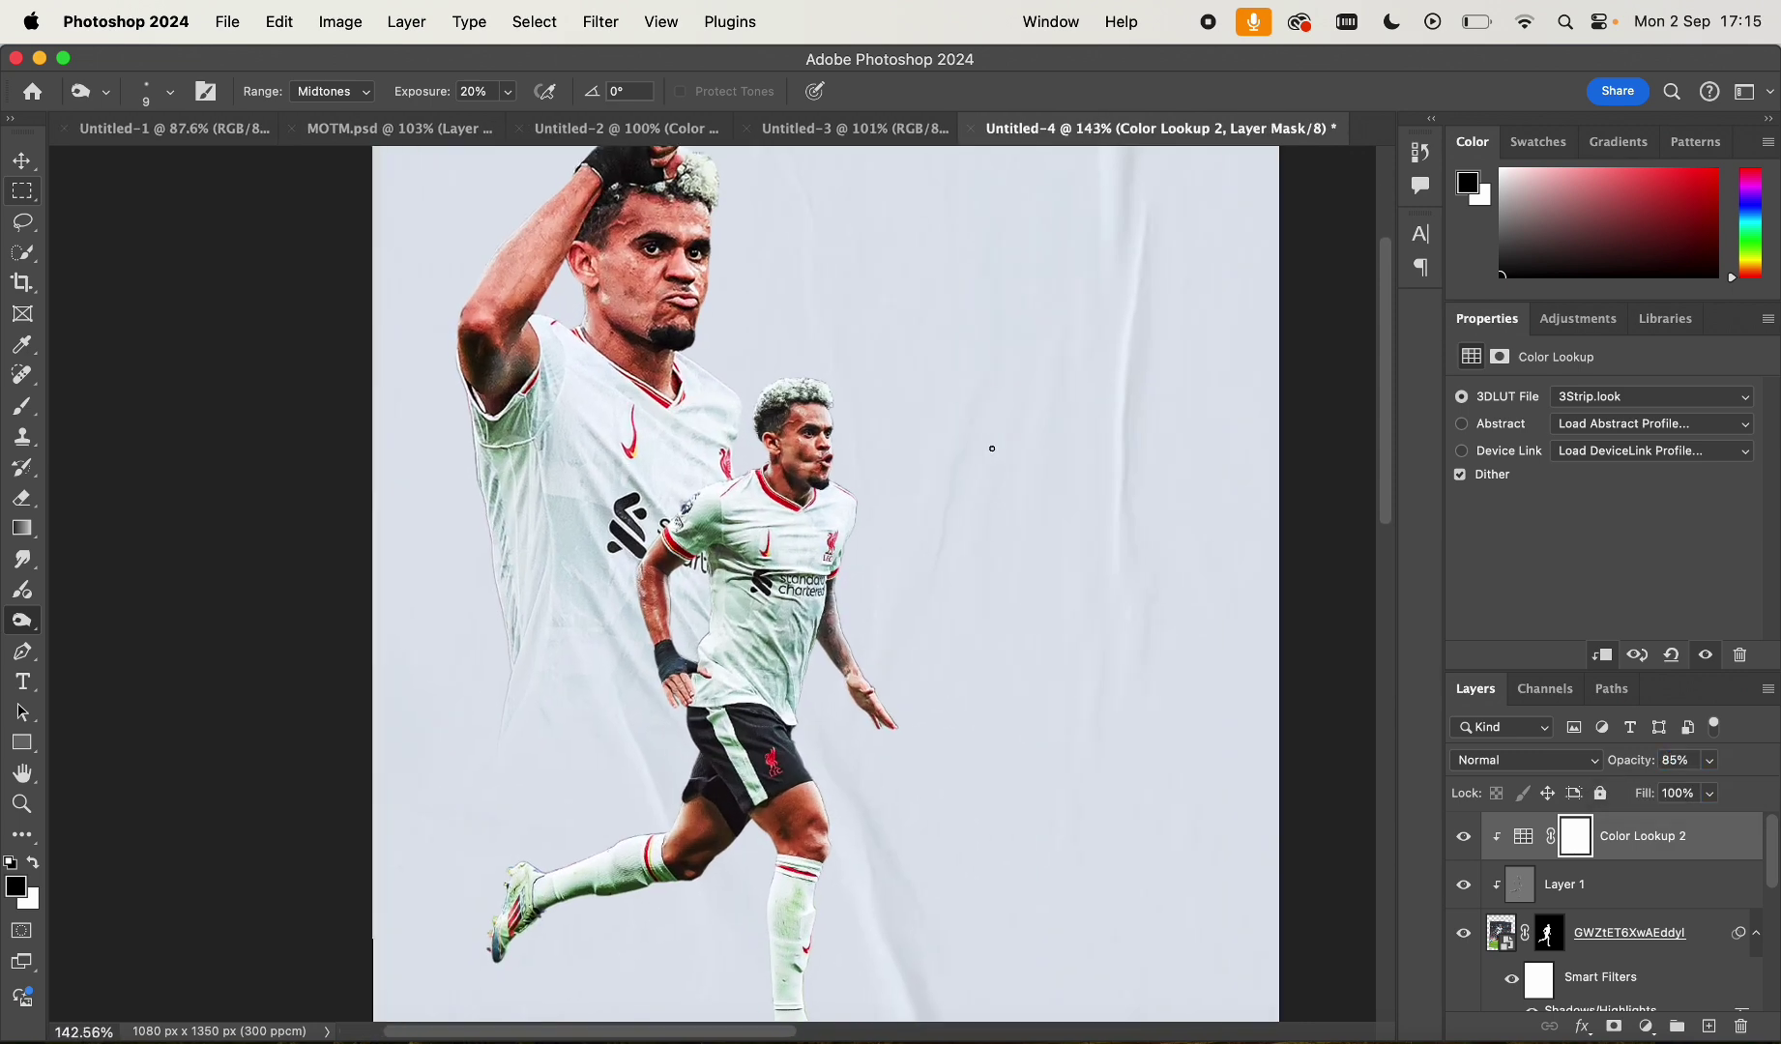
Deselect all layers and examine the colour grading of both players across the whole poster
{"action": "left_click", "coordinate": [21, 160]}
{"action": "left_click", "coordinate": [208, 396]}
{"action": "scroll", "coordinate": [203, 391], "scroll_direction": "down", "scroll_amount": 5}
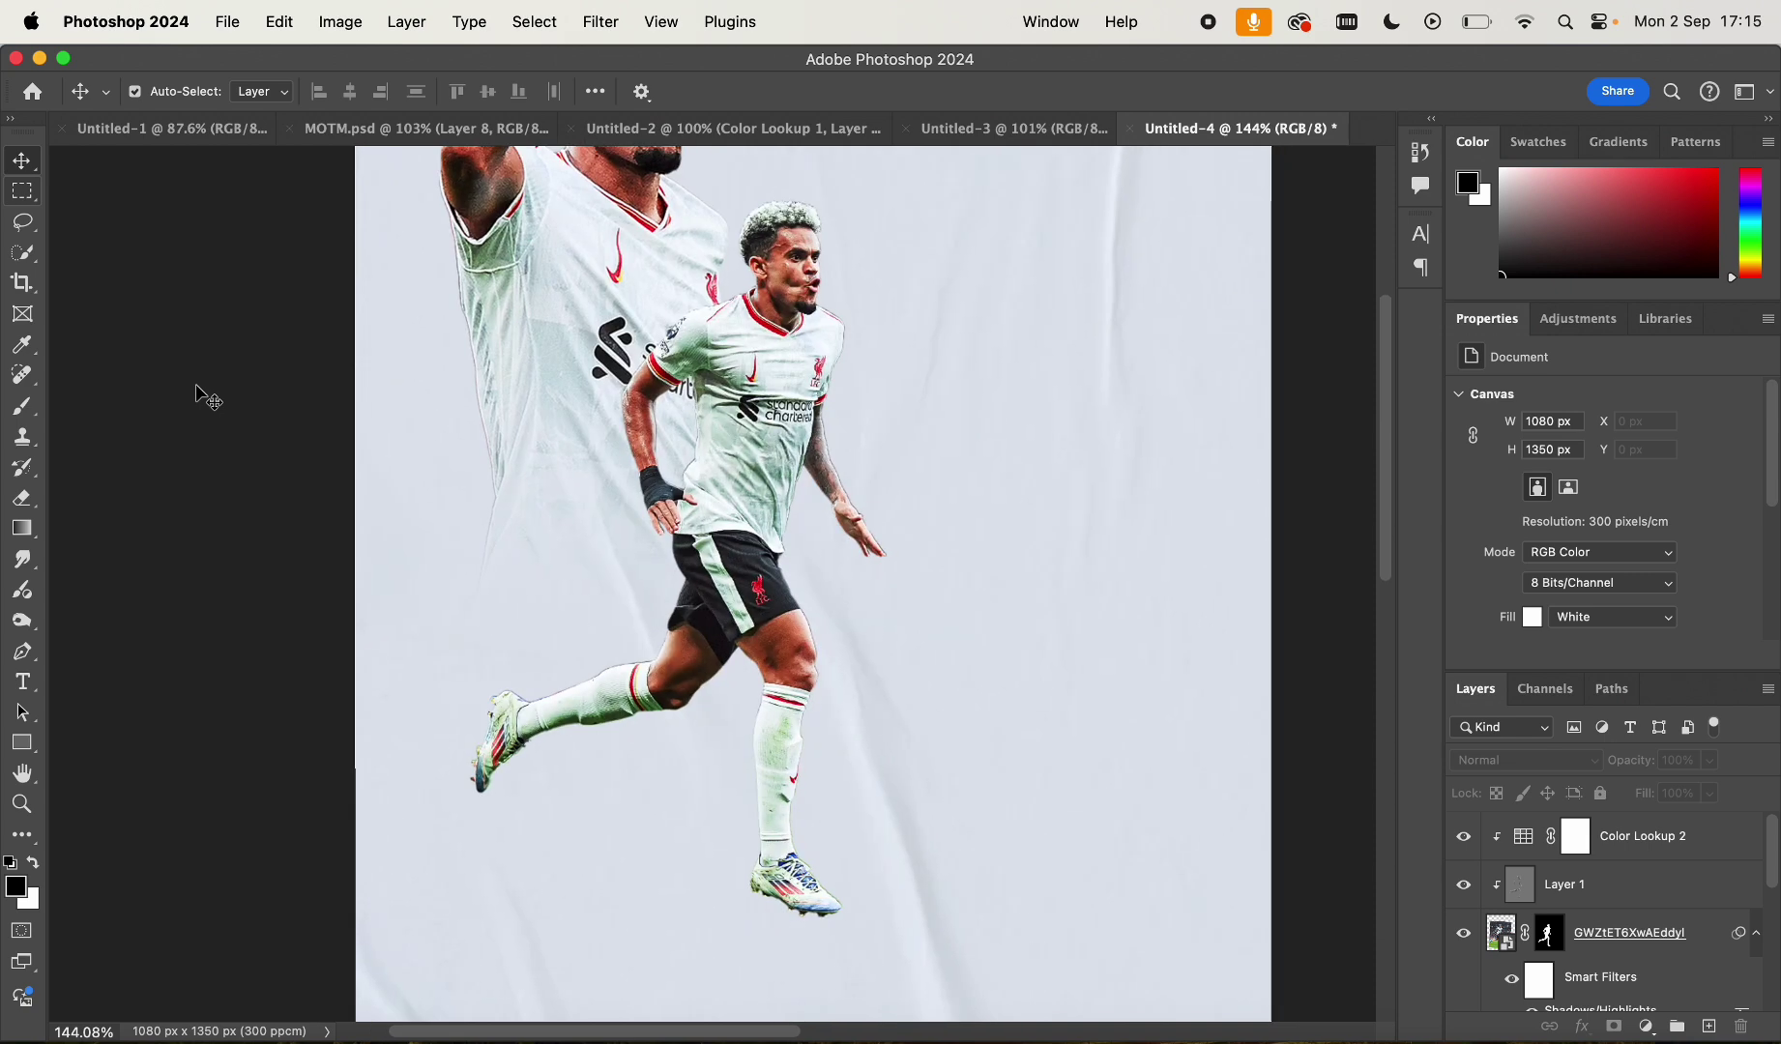
{"action": "left_click", "coordinate": [770, 343]}
{"action": "scroll", "coordinate": [772, 353], "scroll_direction": "up", "scroll_amount": 3}
{"action": "scroll", "coordinate": [843, 656], "scroll_direction": "down", "scroll_amount": 8}
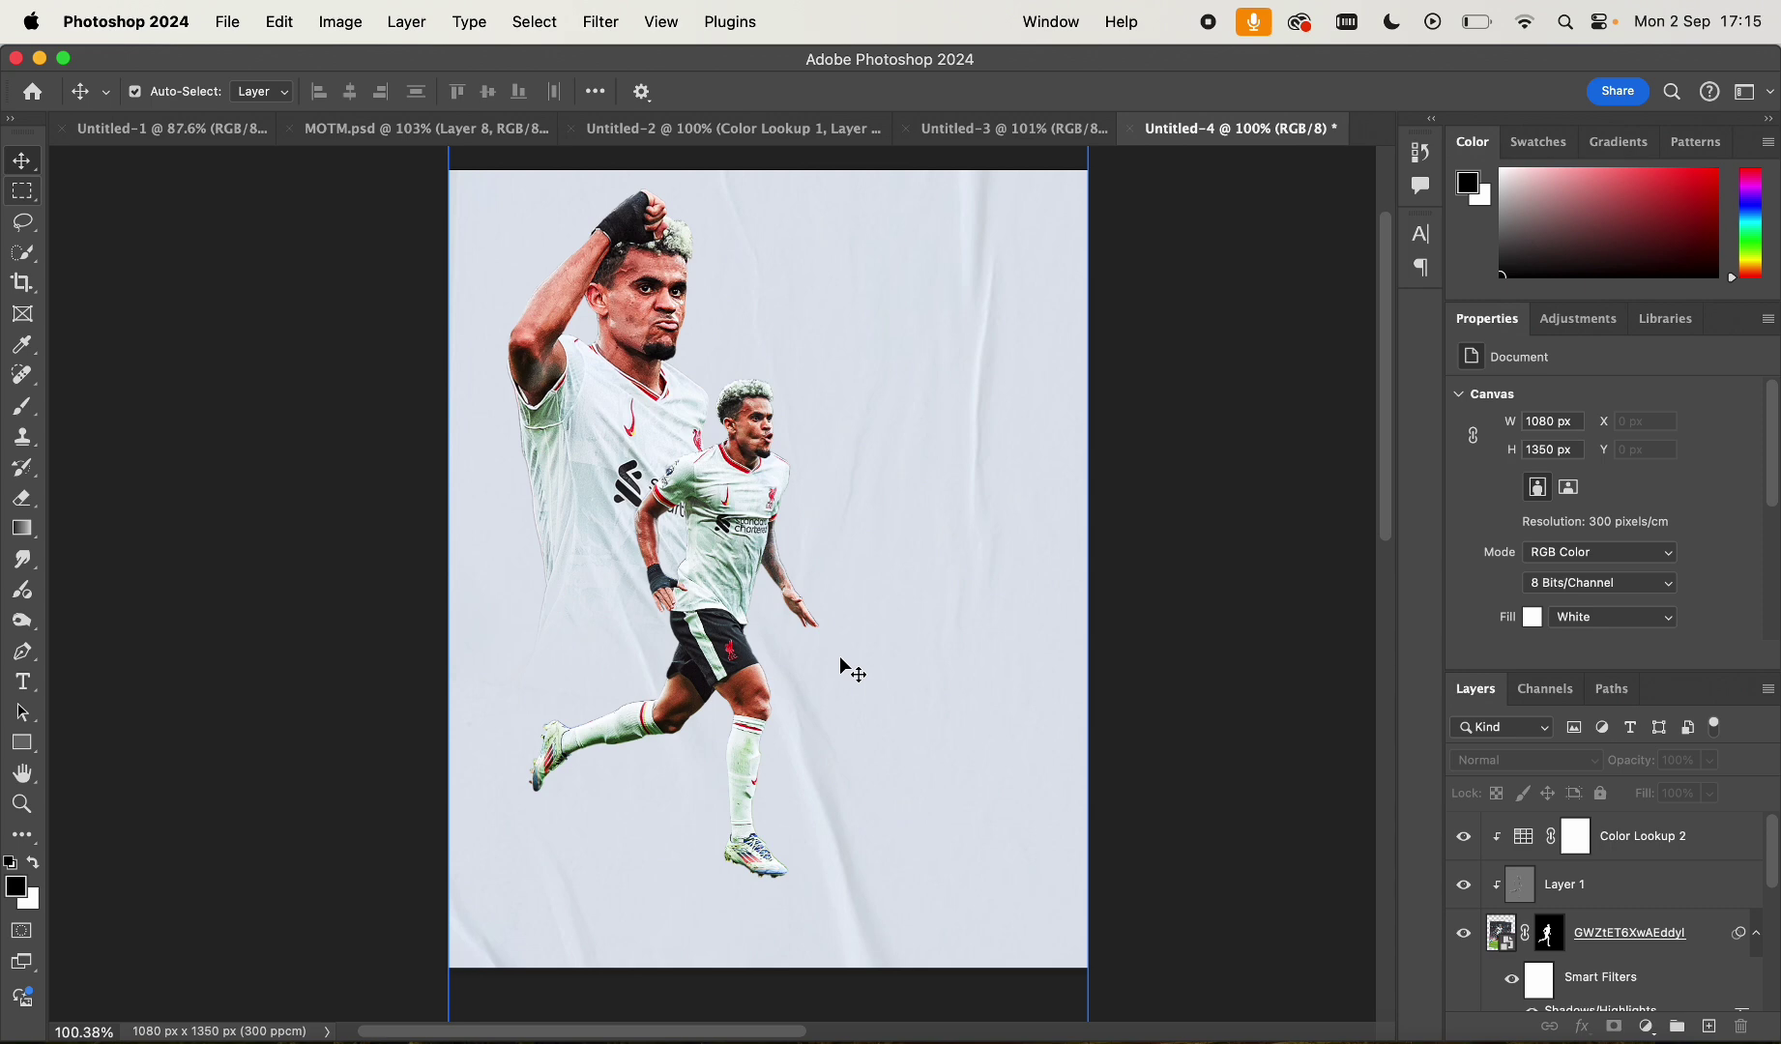
{"action": "scroll", "coordinate": [794, 539], "scroll_direction": "up", "scroll_amount": 2}
{"action": "scroll", "coordinate": [795, 538], "scroll_direction": "up", "scroll_amount": 2}
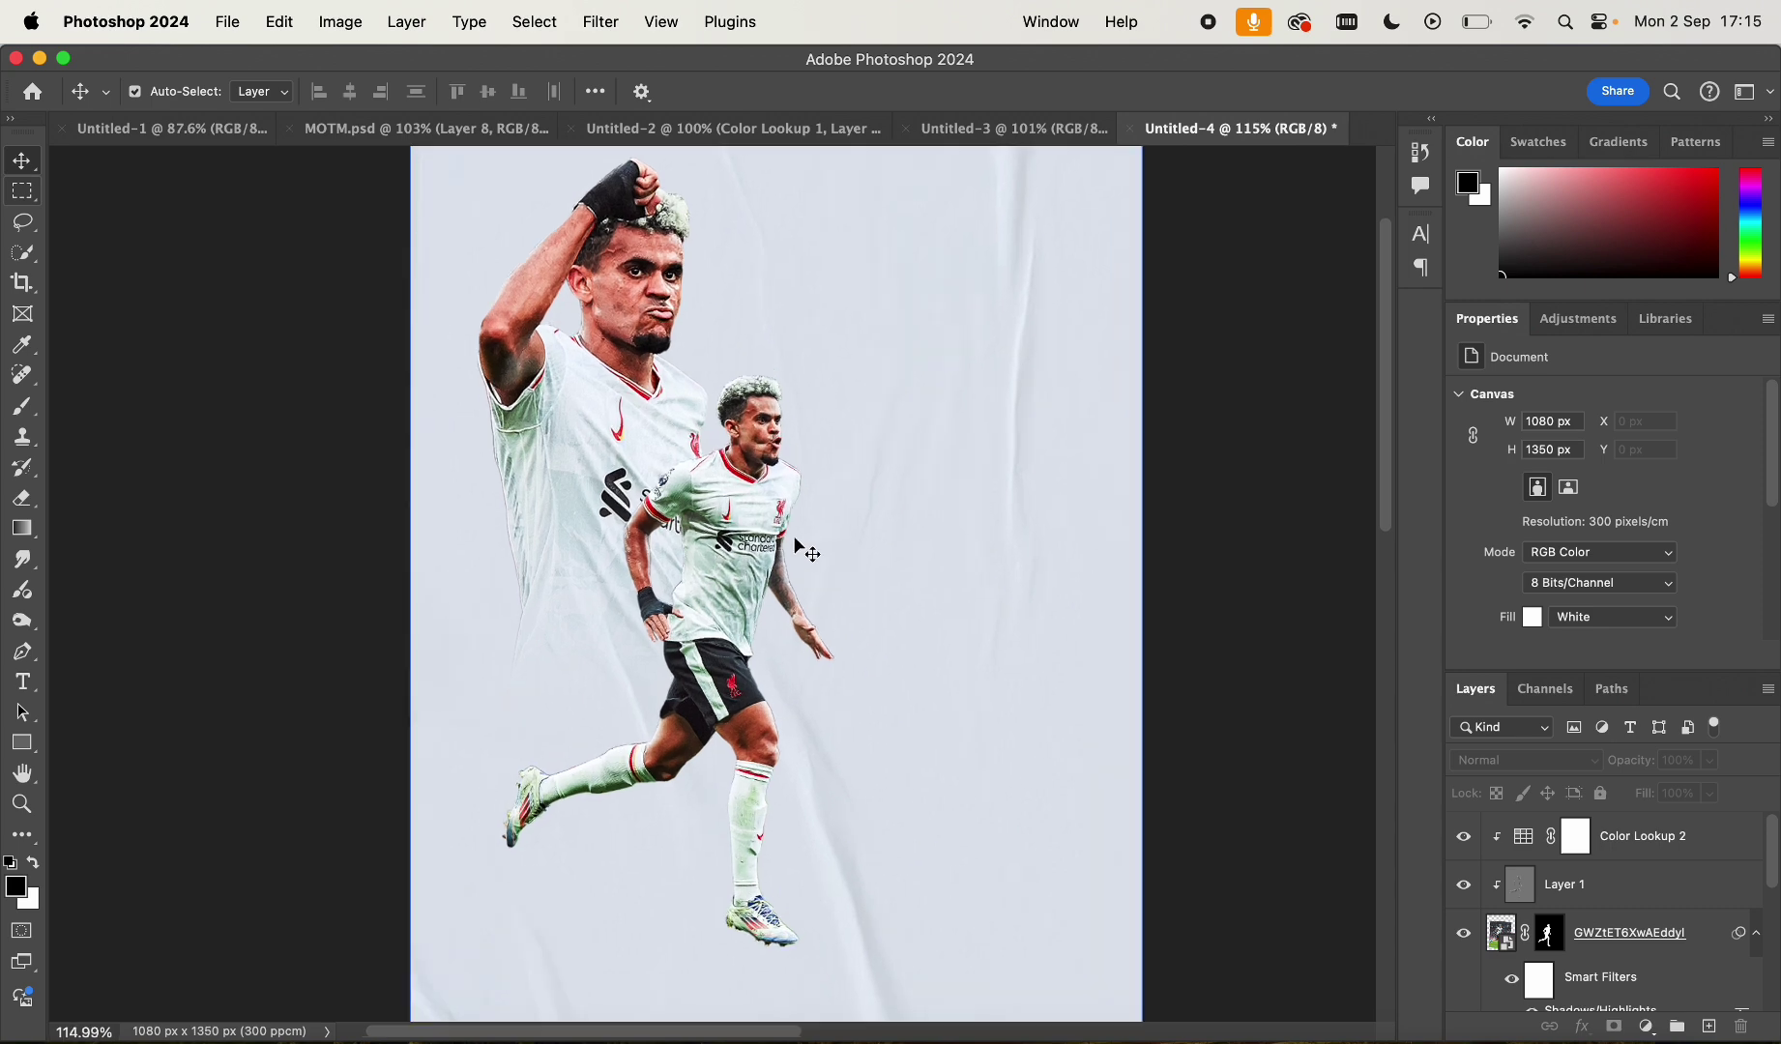
{"action": "scroll", "coordinate": [454, 554], "scroll_direction": "down", "scroll_amount": 3}
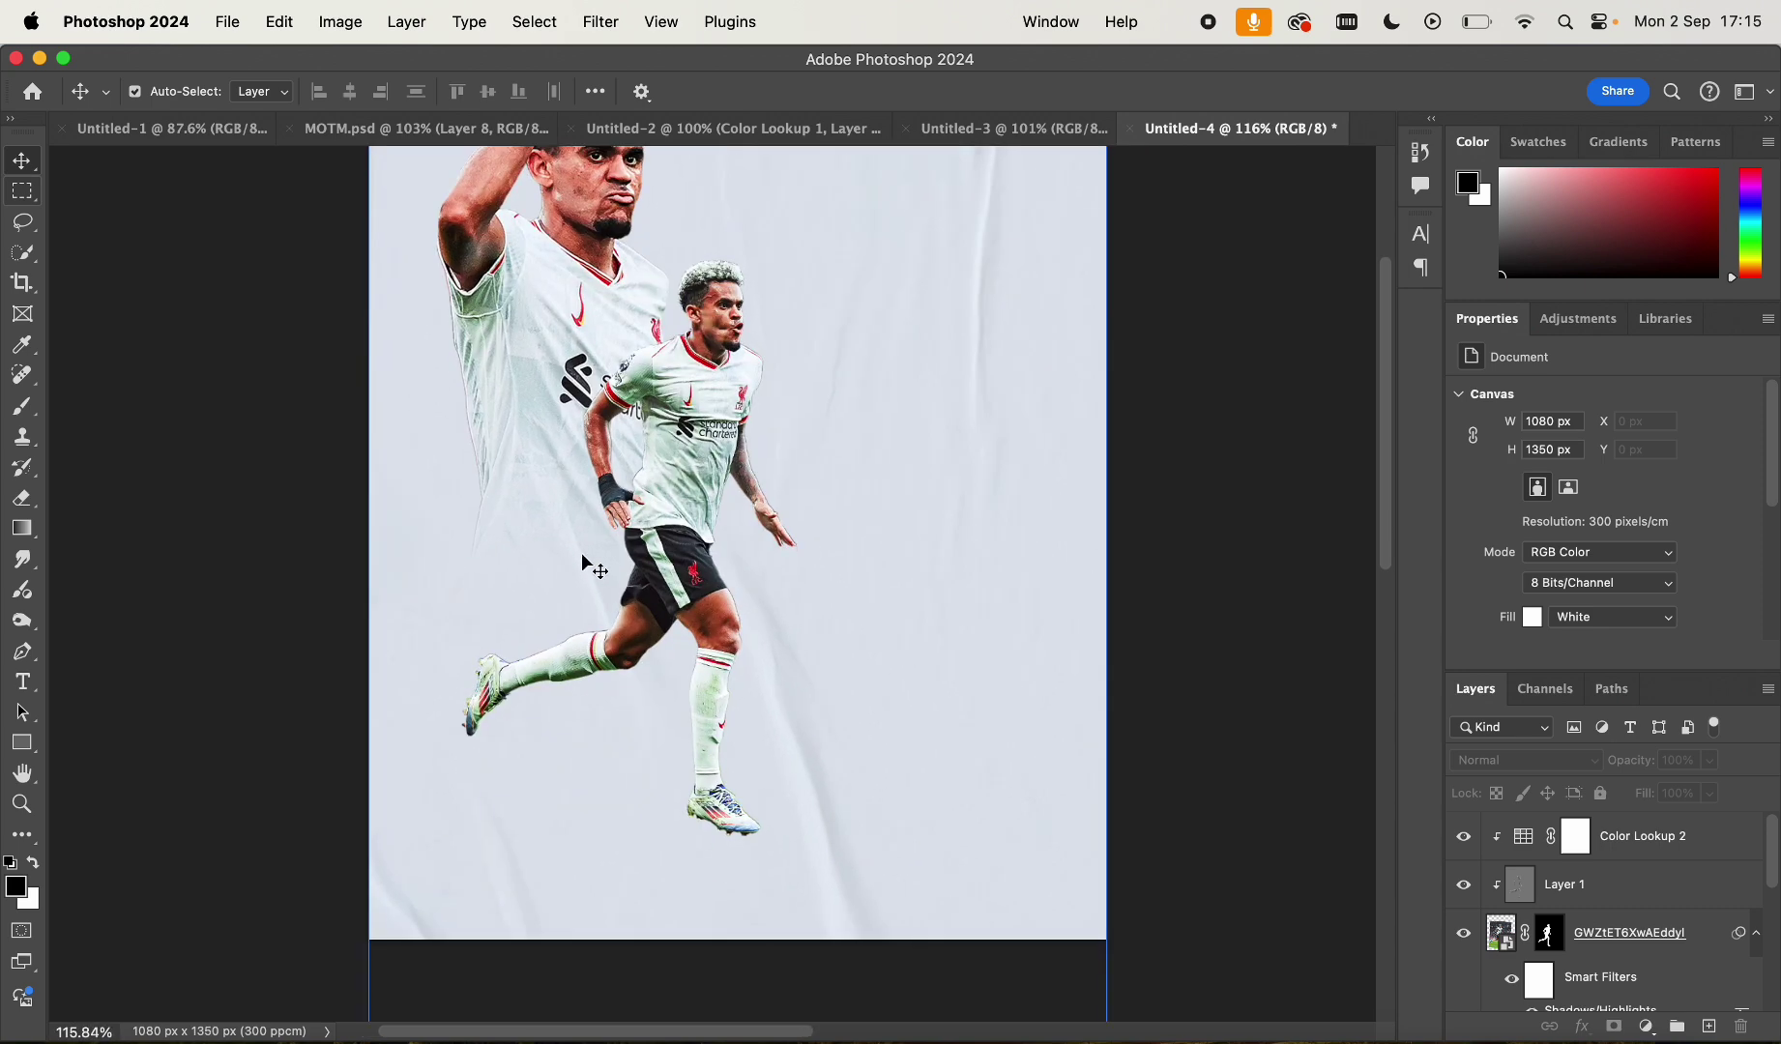
{"action": "scroll", "coordinate": [447, 489], "scroll_direction": "up", "scroll_amount": 3}
{"action": "scroll", "coordinate": [397, 536], "scroll_direction": "down", "scroll_amount": 2}
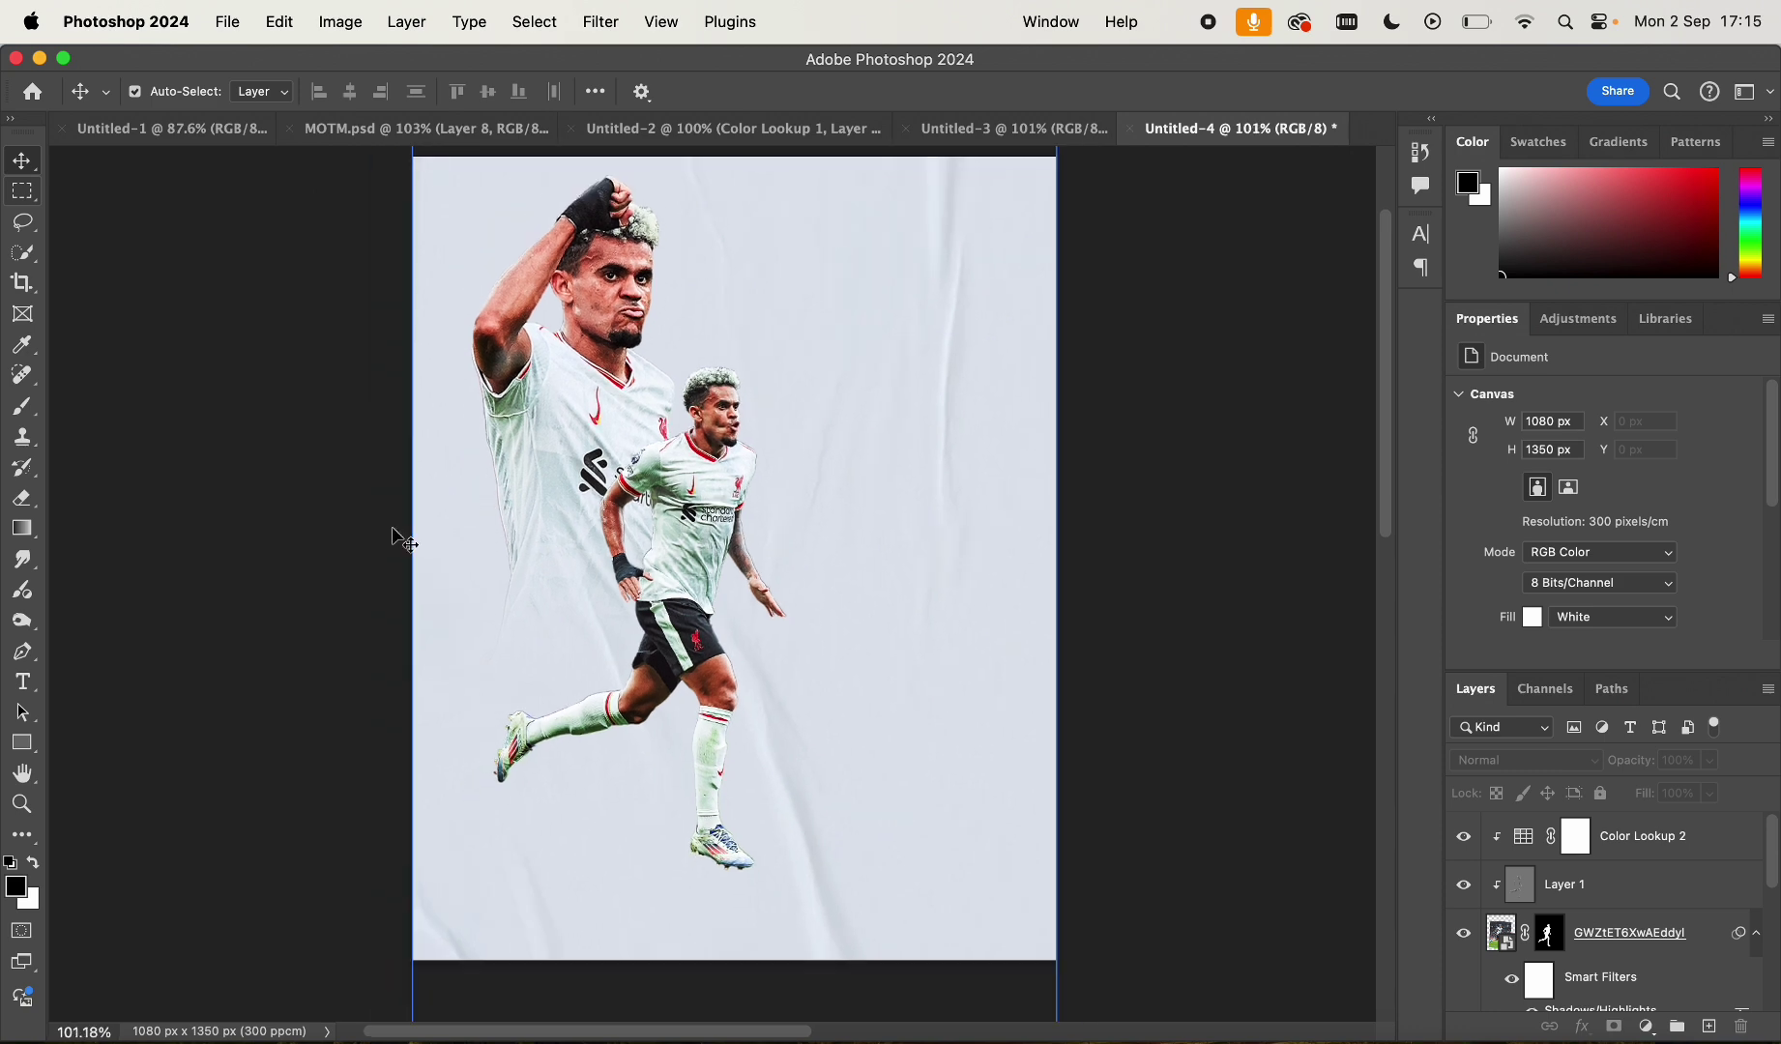
Draw an unfilled rectangle about 569 x 1455 px with a 1 px stroke, rotated about 67° and laid diagonally across the poster
{"action": "left_click", "coordinate": [21, 773]}
{"action": "left_click", "coordinate": [21, 743]}
{"action": "left_click_drag", "start_coordinate": [412, 897], "coordinate": [842, 652]}
{"action": "key", "text": "v"}
{"action": "left_click_drag", "start_coordinate": [753, 570], "coordinate": [811, 499]}
{"action": "left_click_drag", "start_coordinate": [988, 417], "coordinate": [1161, 341]}
{"action": "left_click_drag", "start_coordinate": [1021, 365], "coordinate": [954, 443]}
{"action": "key", "text": "Return"}
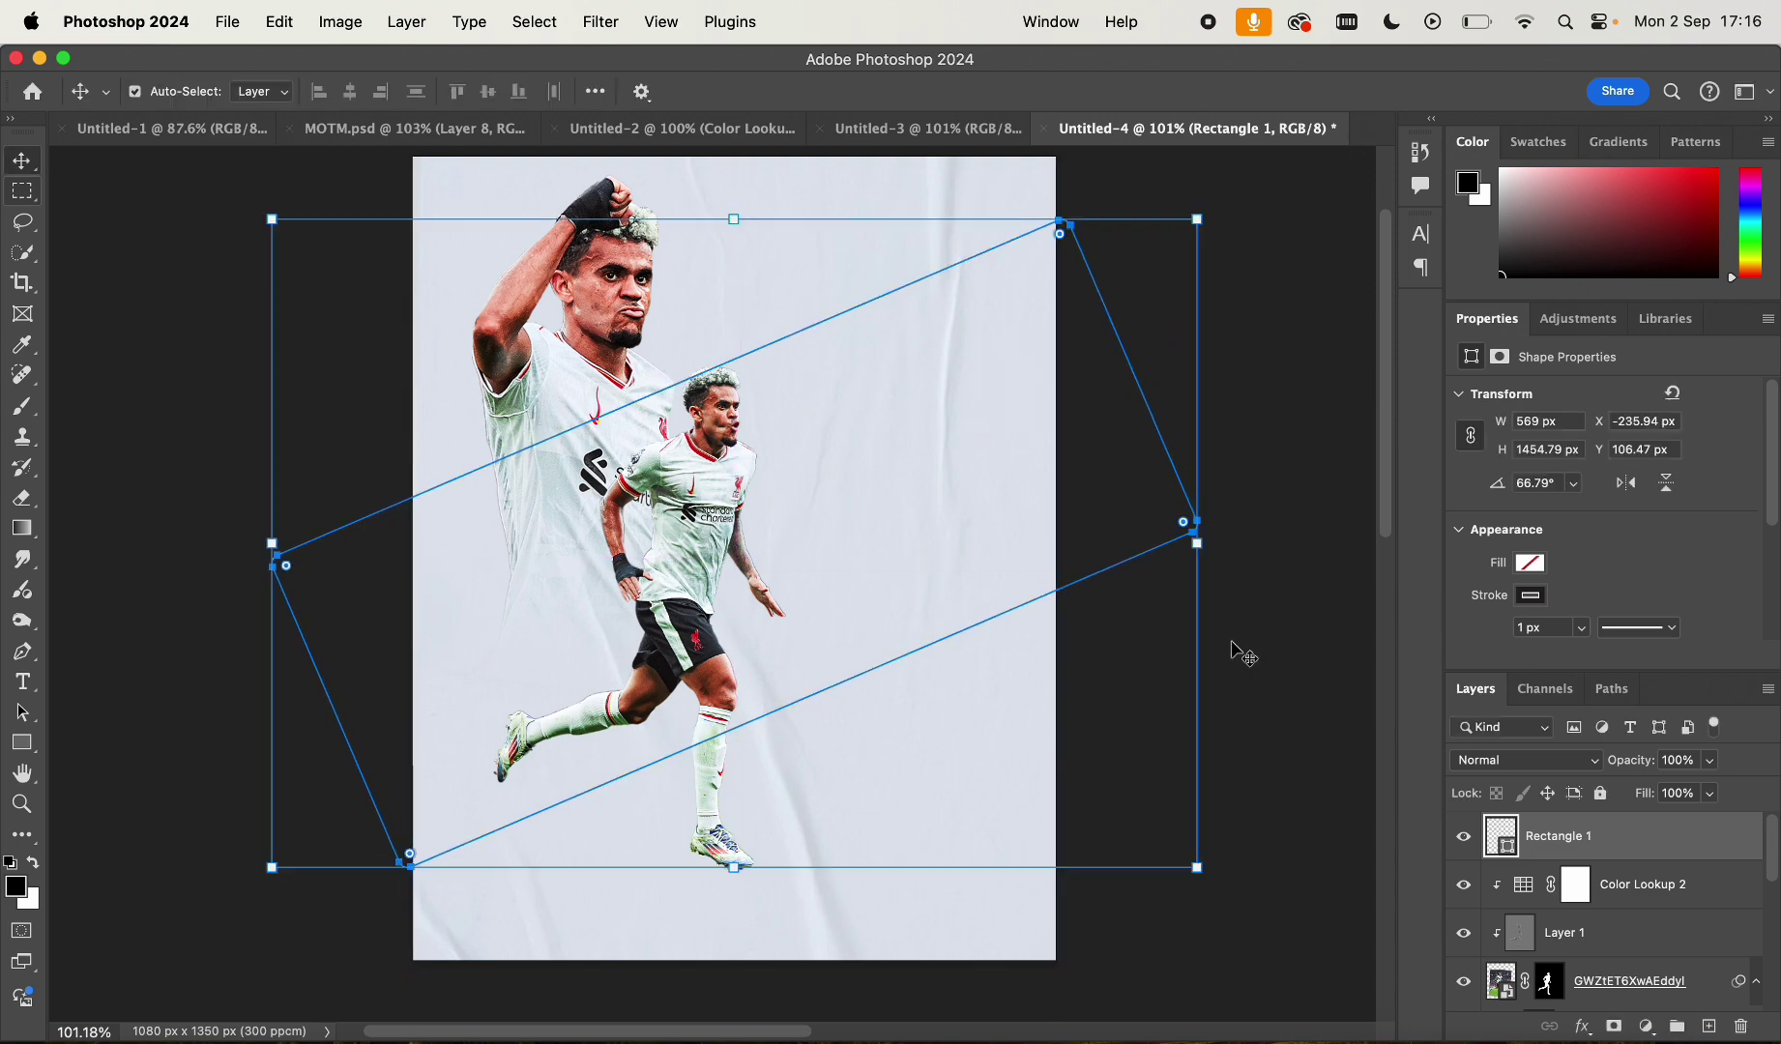
{"action": "left_click", "coordinate": [1240, 652]}
{"action": "left_click", "coordinate": [649, 733]}
{"action": "left_click", "coordinate": [595, 785]}
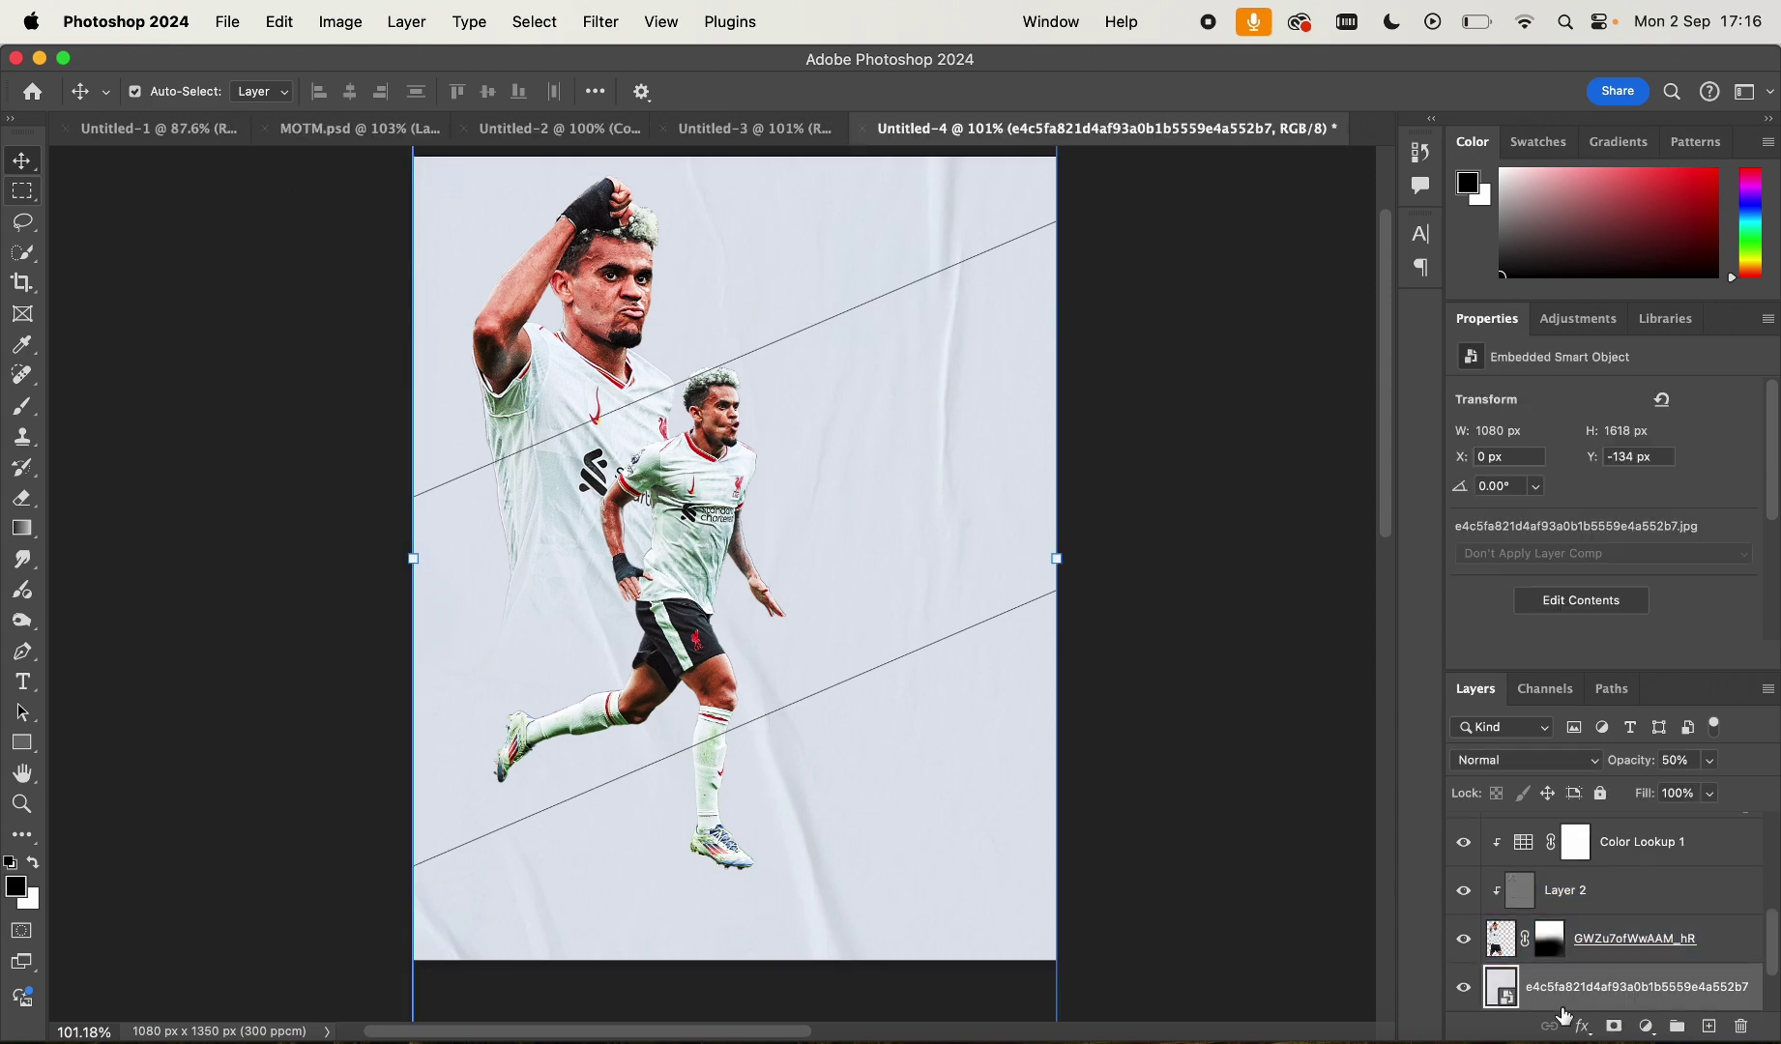
Remove the stroke from the Rectangle 1 shape and give it a pale blue fill
{"action": "left_click", "coordinate": [1567, 956]}
{"action": "scroll", "coordinate": [1567, 957], "scroll_direction": "up", "scroll_amount": 5}
{"action": "left_click", "coordinate": [1571, 943]}
{"action": "left_click", "coordinate": [1550, 837]}
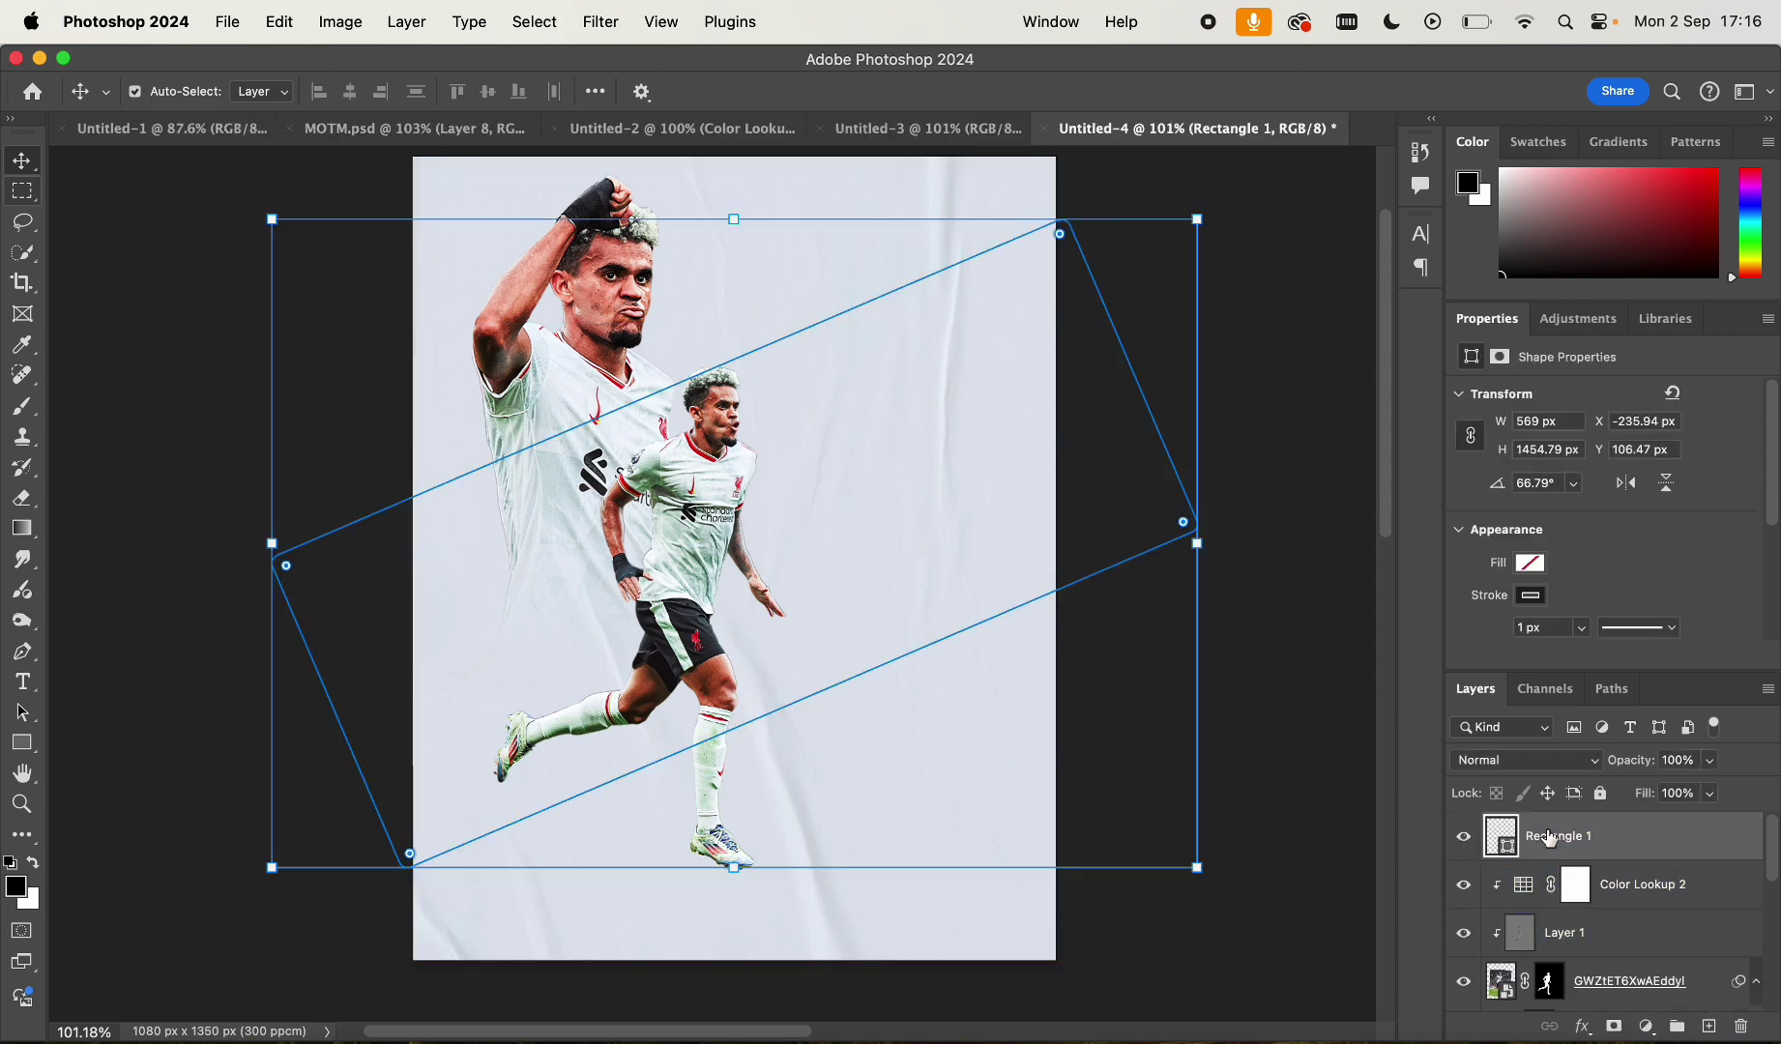
{"action": "left_click", "coordinate": [19, 715]}
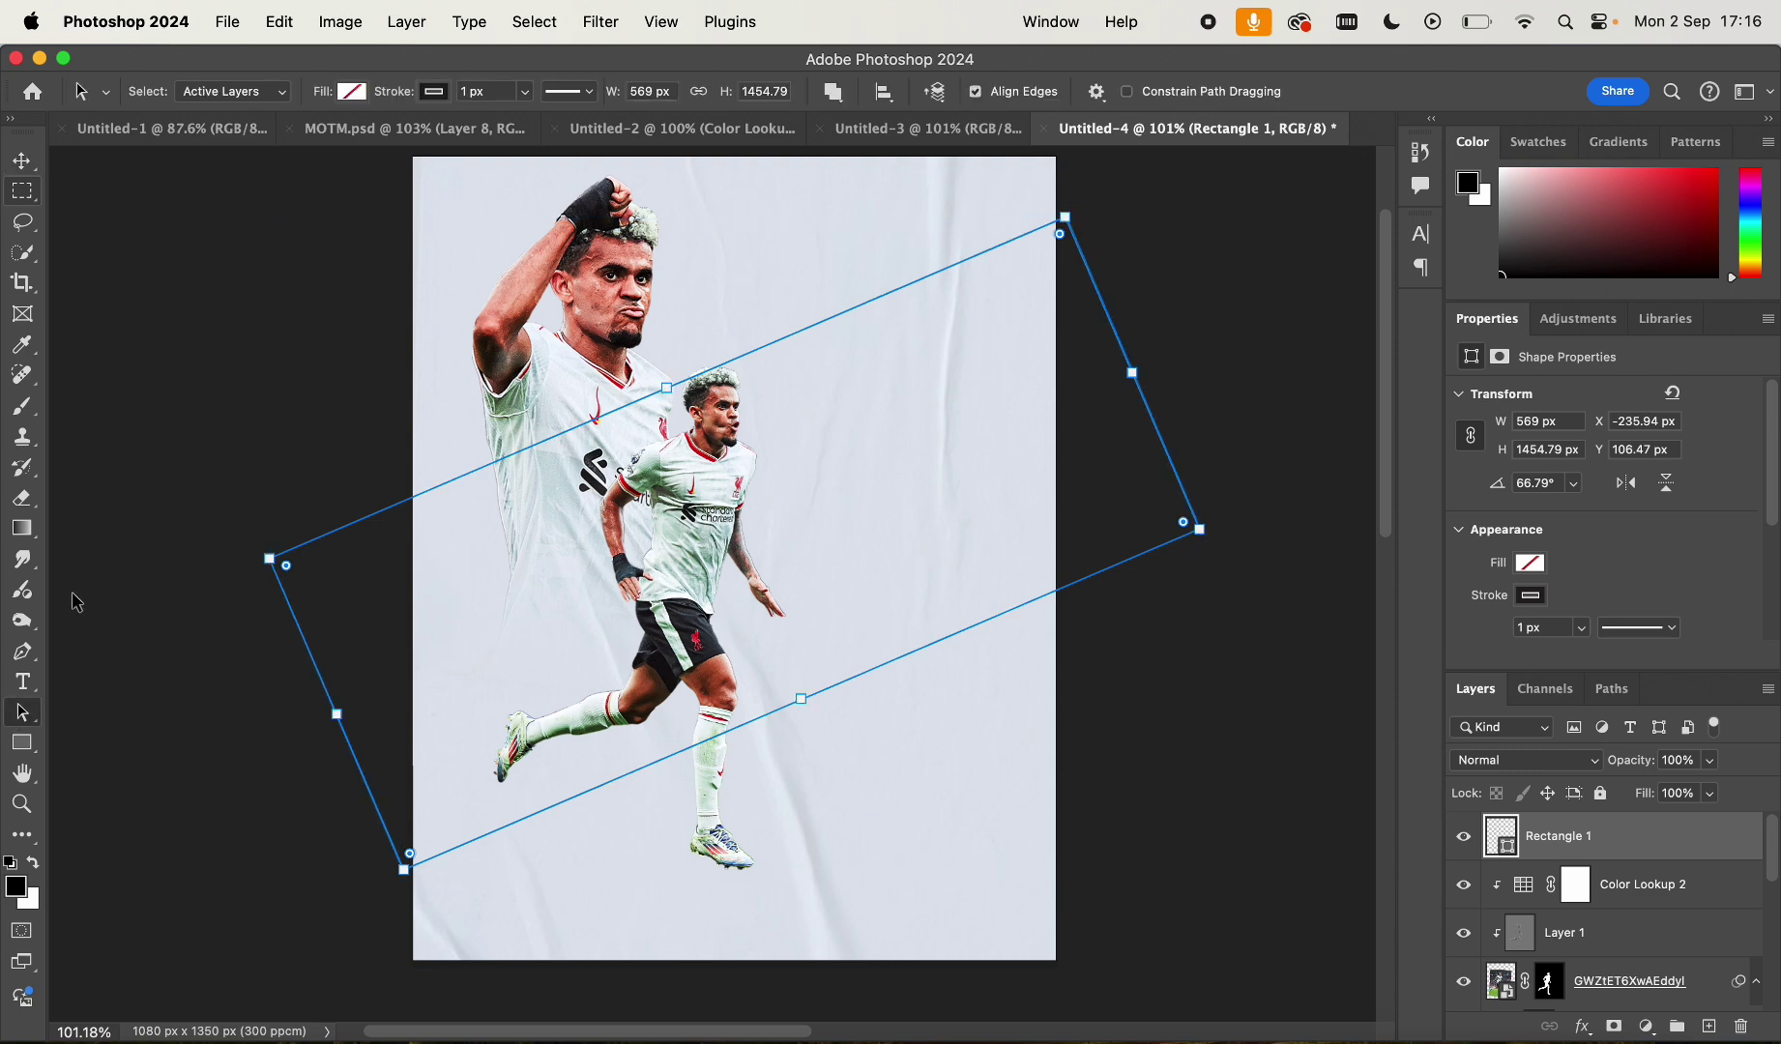
{"action": "left_click", "coordinate": [432, 91]}
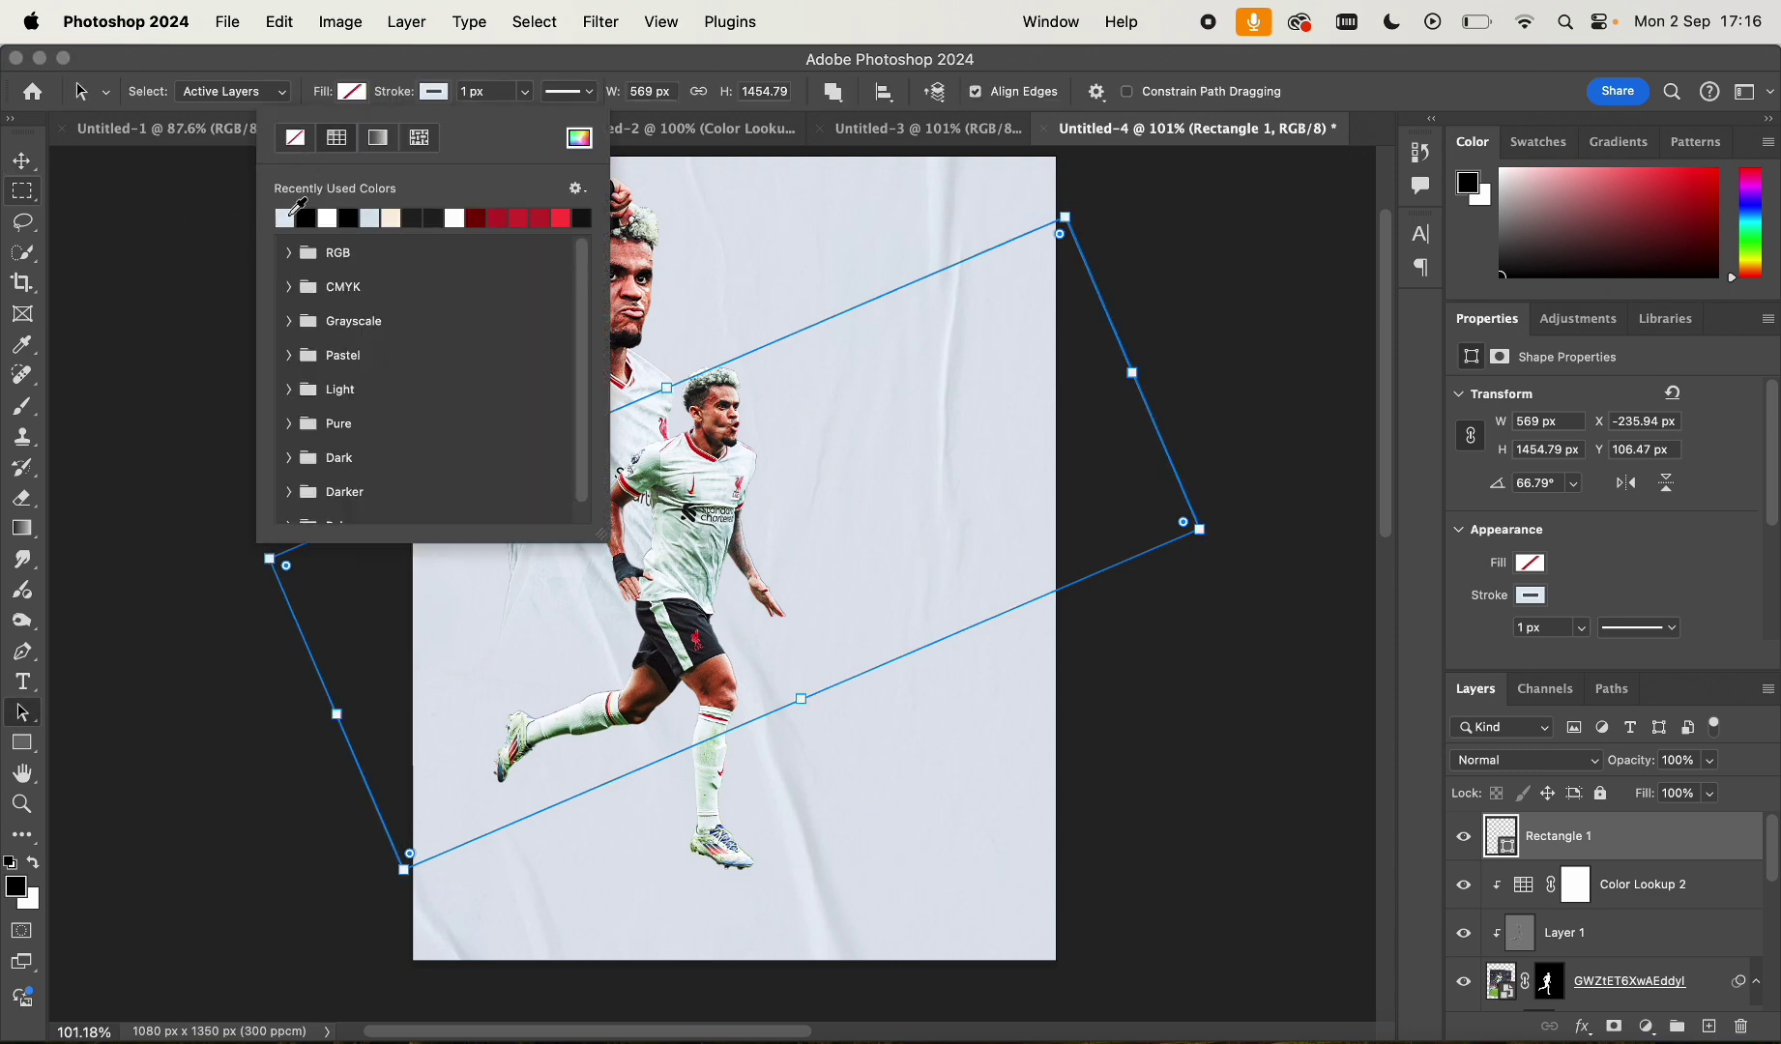
{"action": "left_click", "coordinate": [351, 91]}
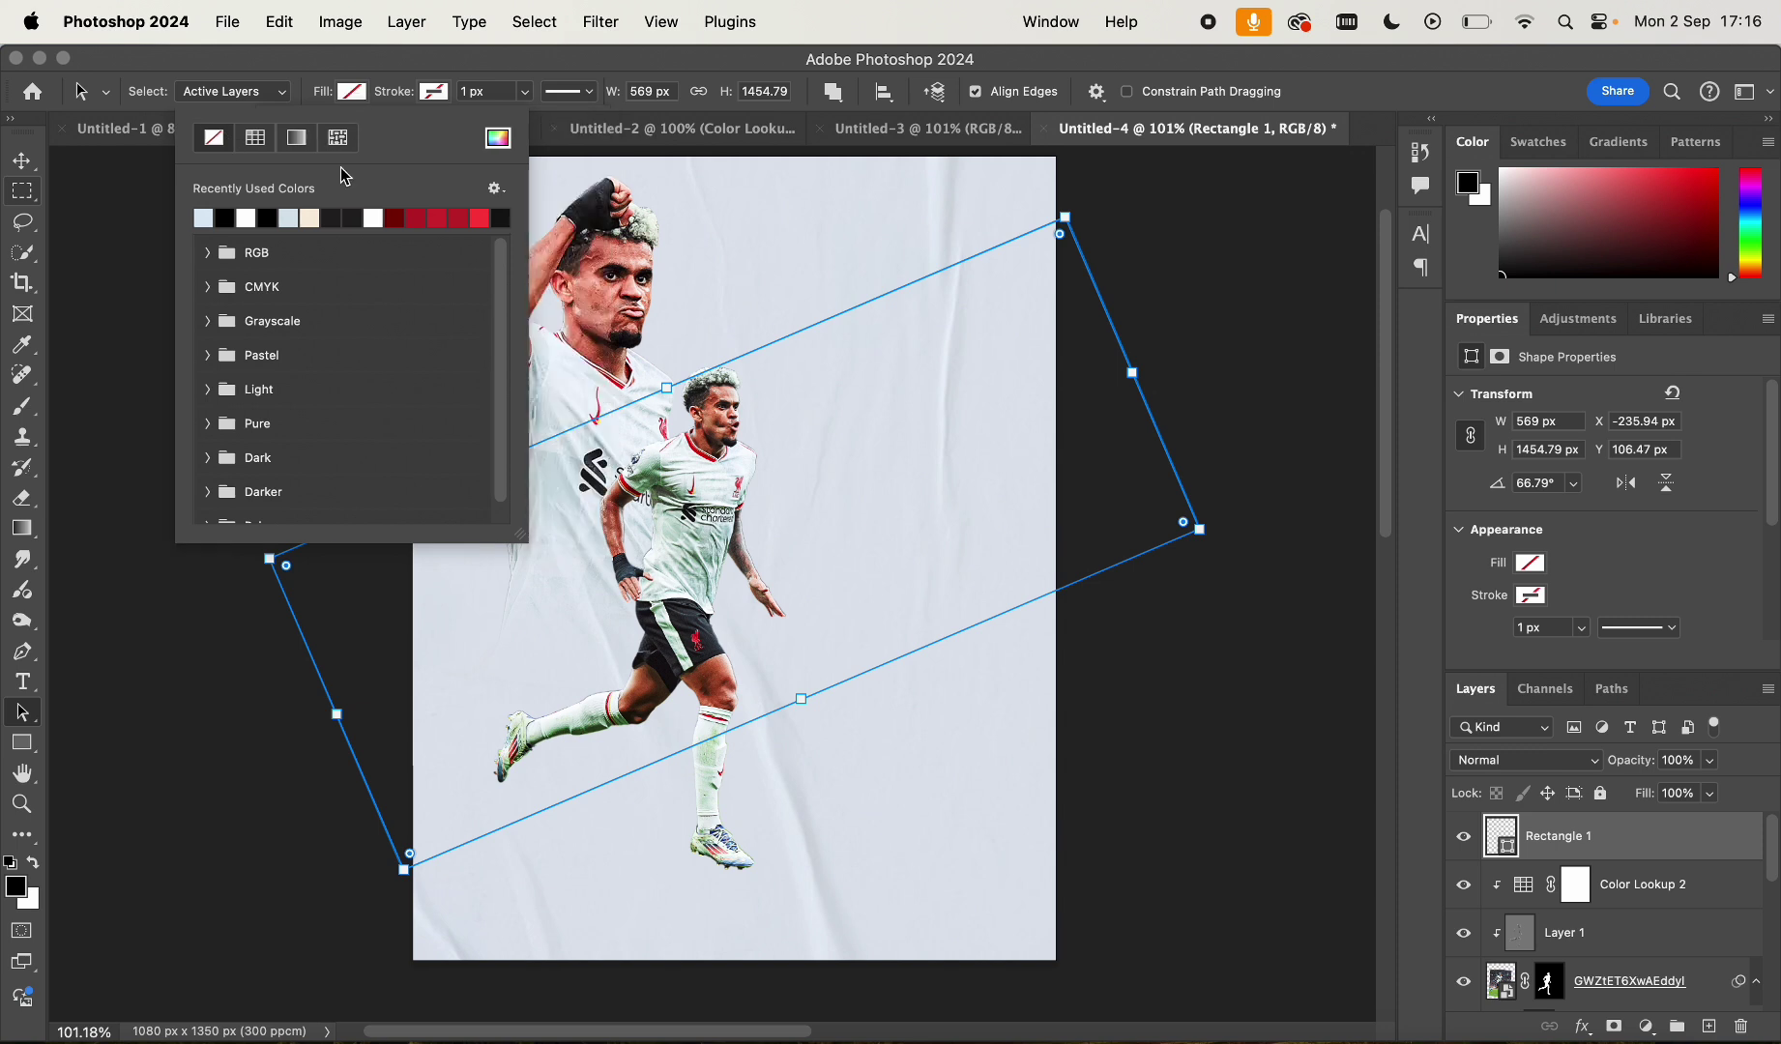
{"action": "left_click", "coordinate": [212, 214]}
{"action": "left_click", "coordinate": [23, 161]}
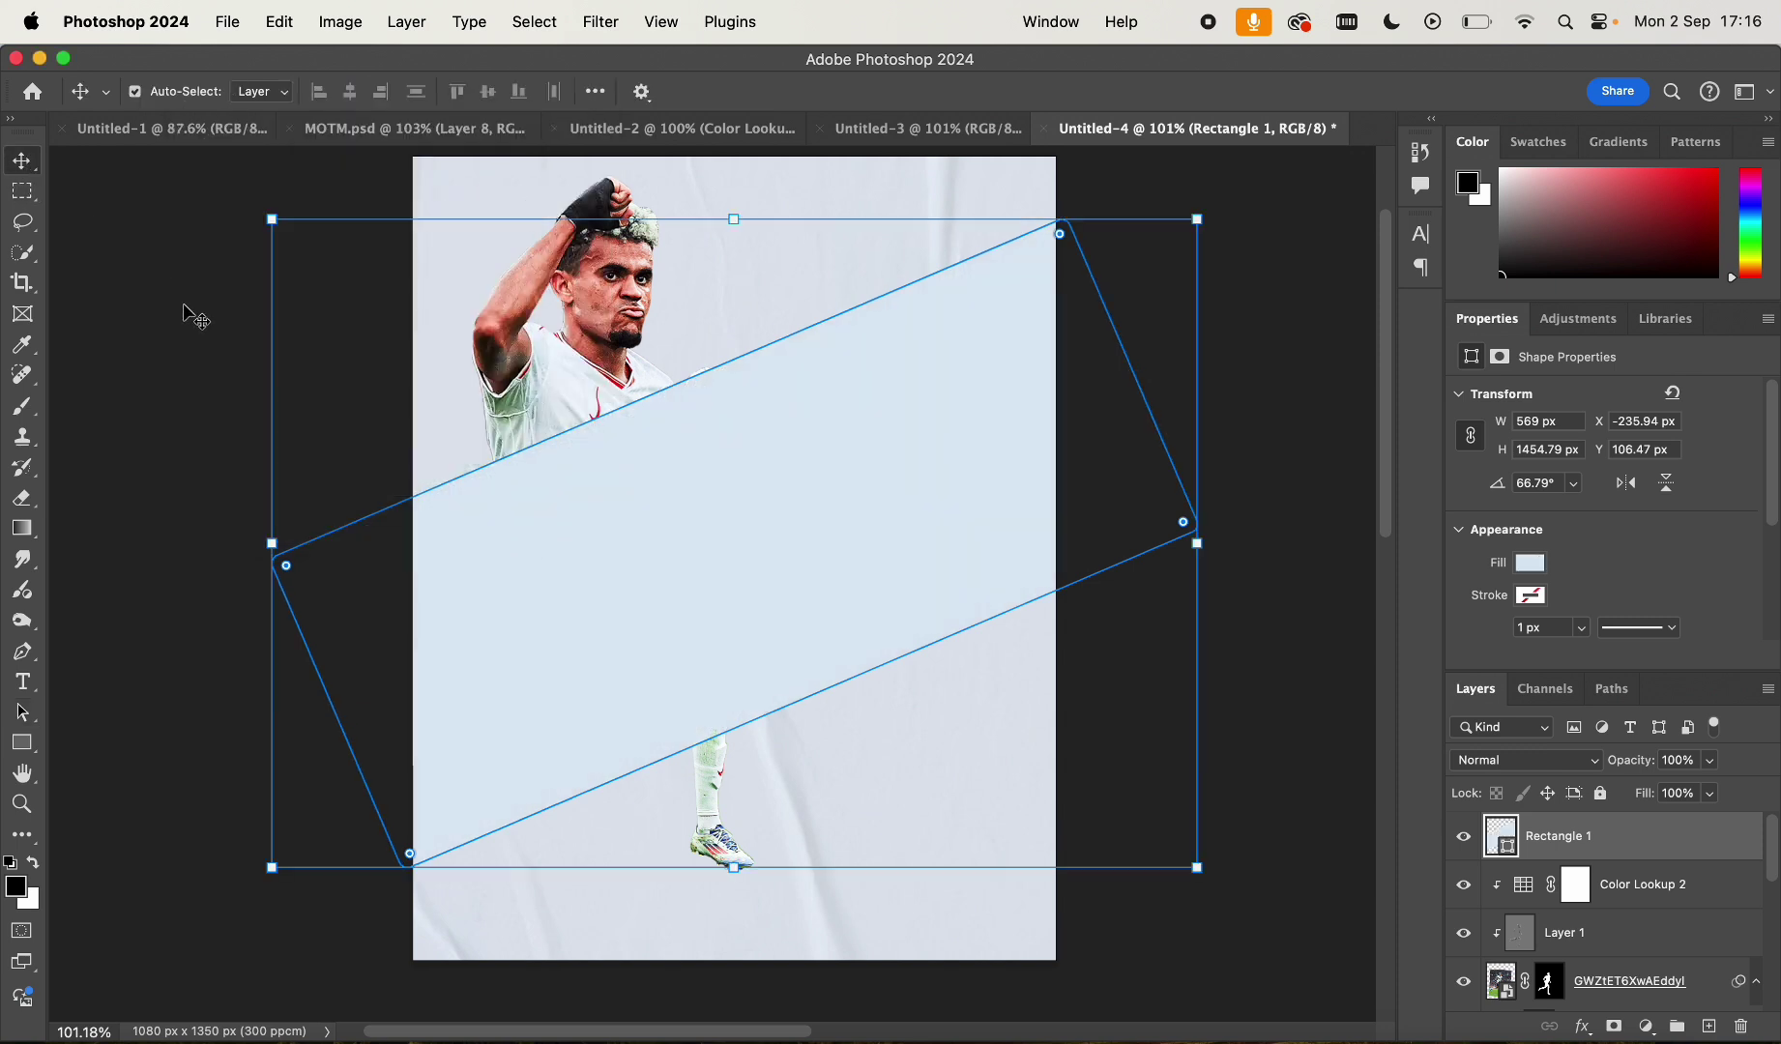
{"action": "left_click", "coordinate": [184, 304]}
{"action": "left_click", "coordinate": [582, 539]}
{"action": "left_click", "coordinate": [21, 715]}
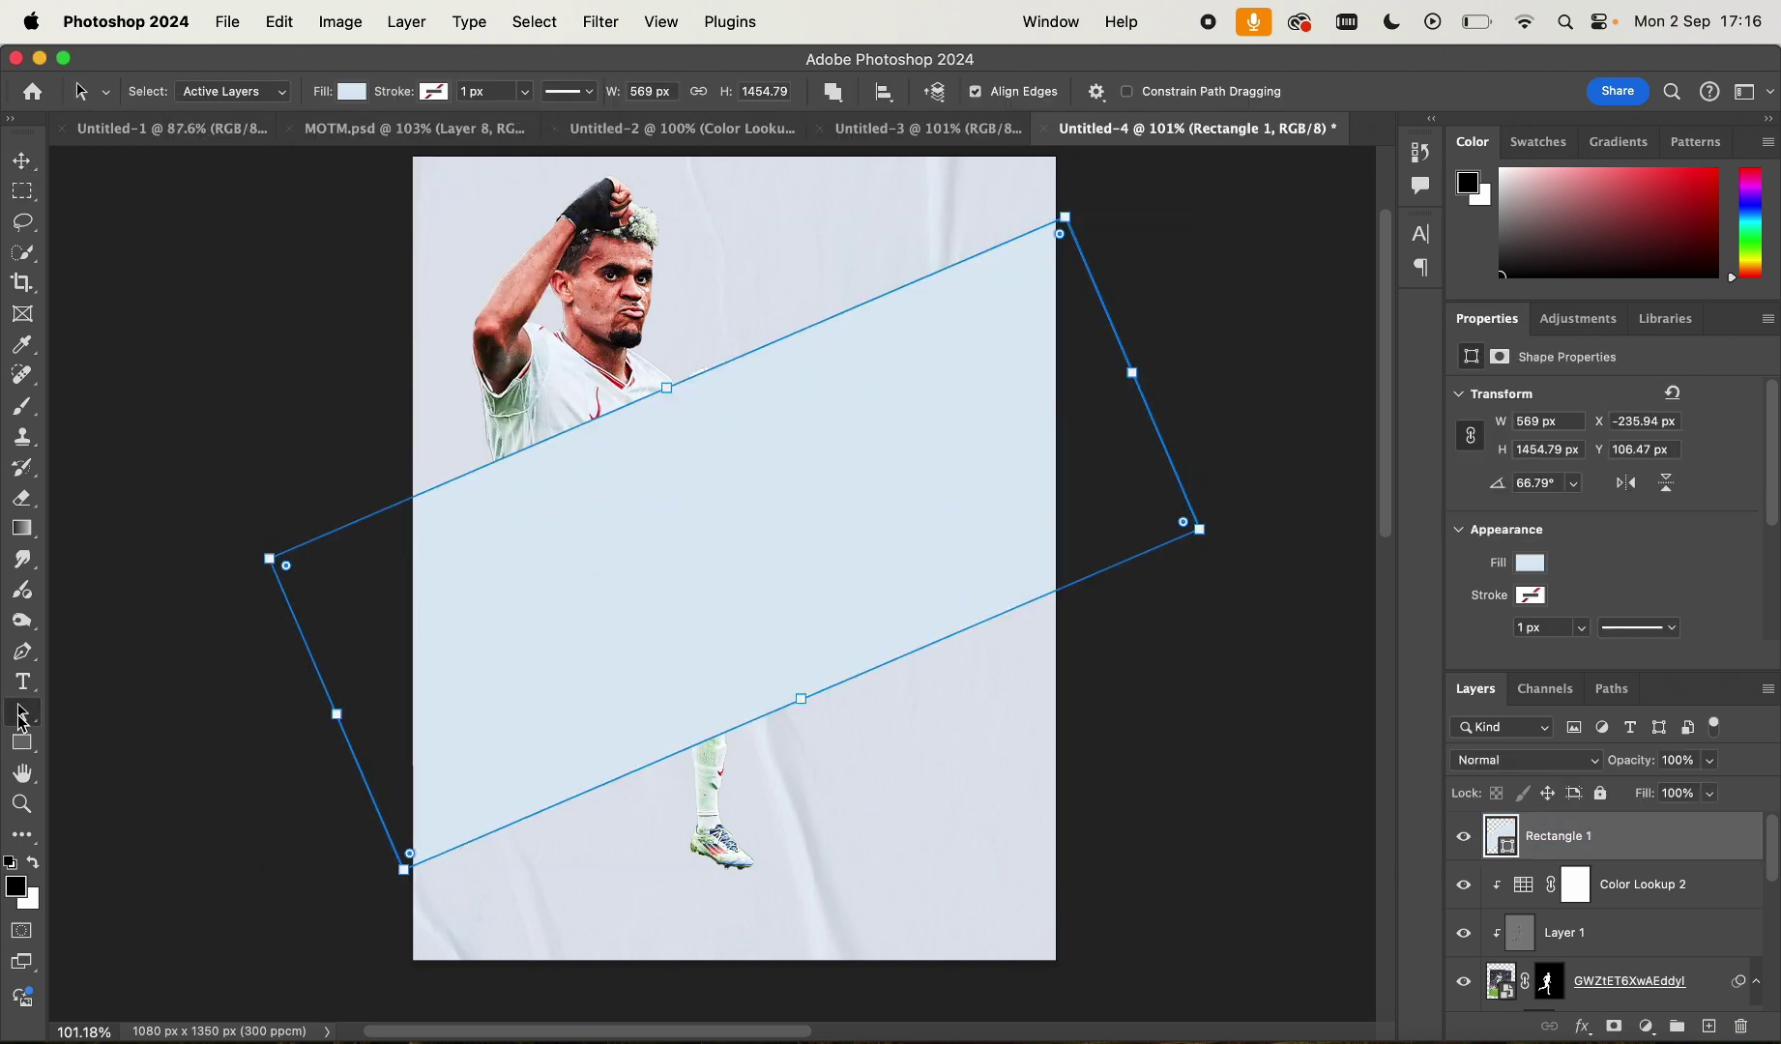
{"action": "left_click", "coordinate": [351, 91]}
{"action": "left_click", "coordinate": [22, 162]}
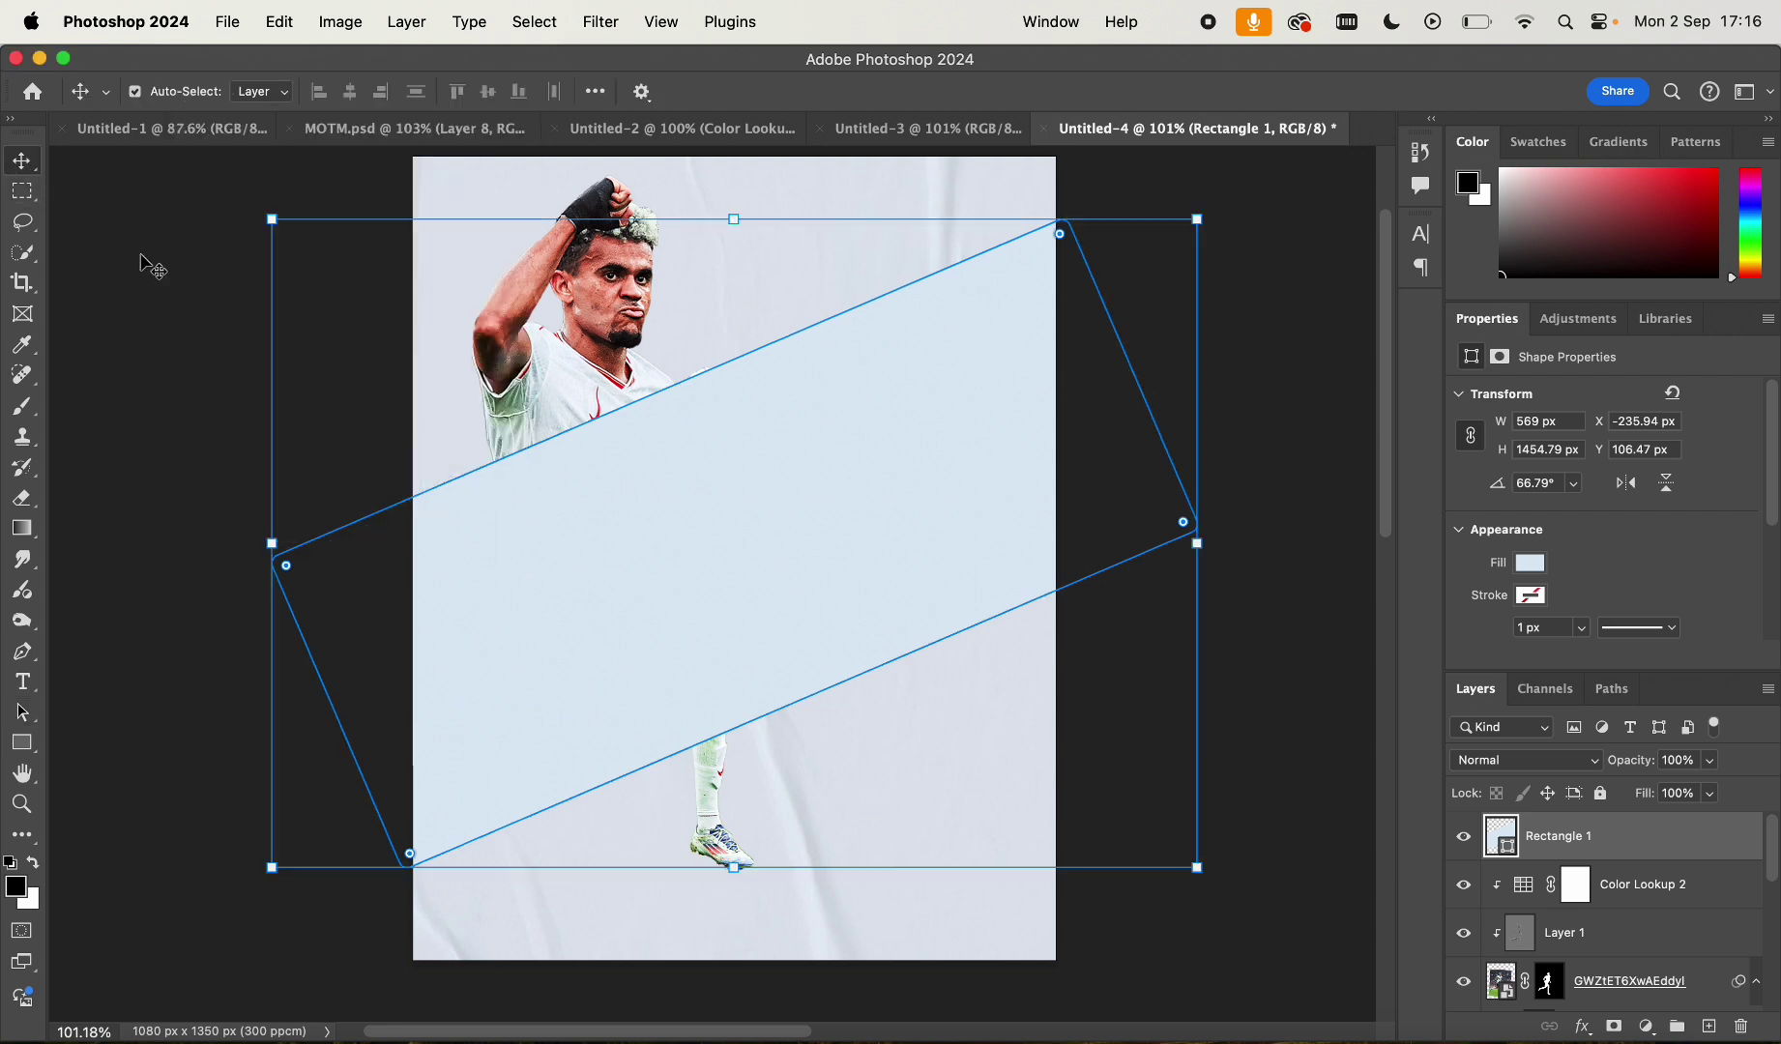
{"action": "left_click", "coordinate": [142, 332]}
Switch to Safari, search Google Images for "anfield stadium" and browse the results for a stadium photo
{"action": "left_click", "coordinate": [267, 1042]}
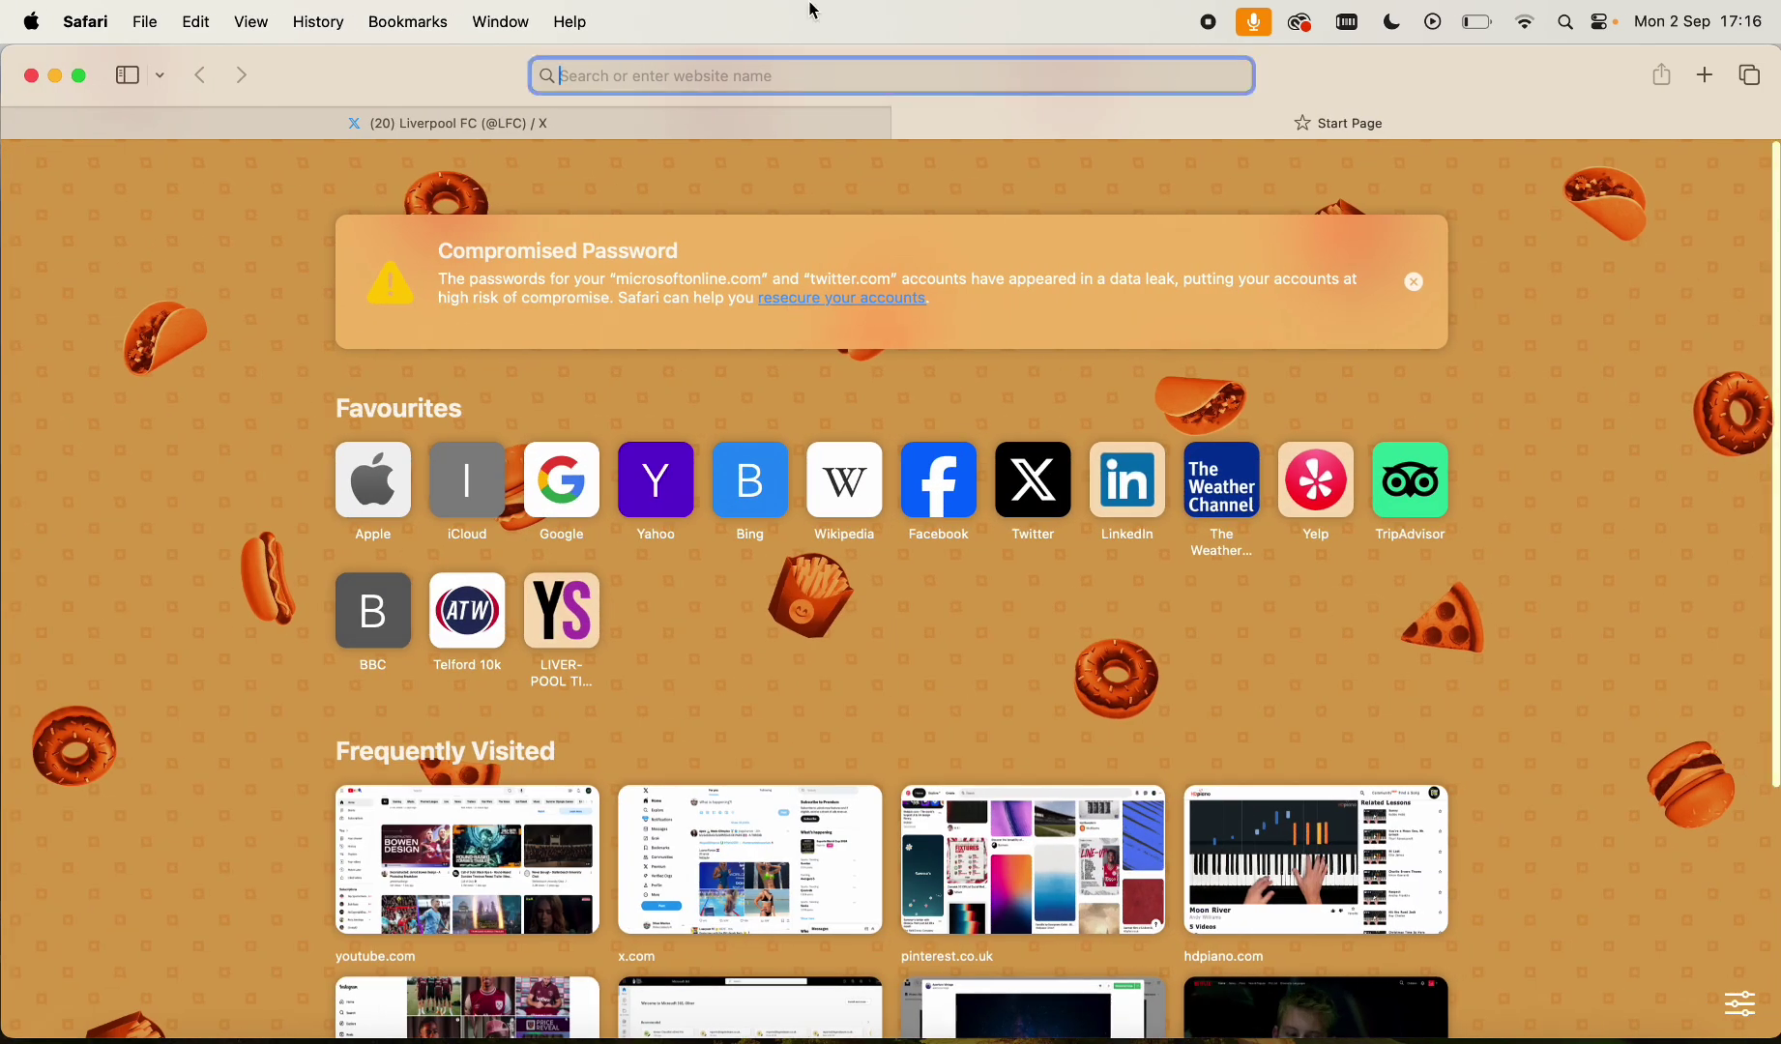
{"action": "type", "text": "anfield"}
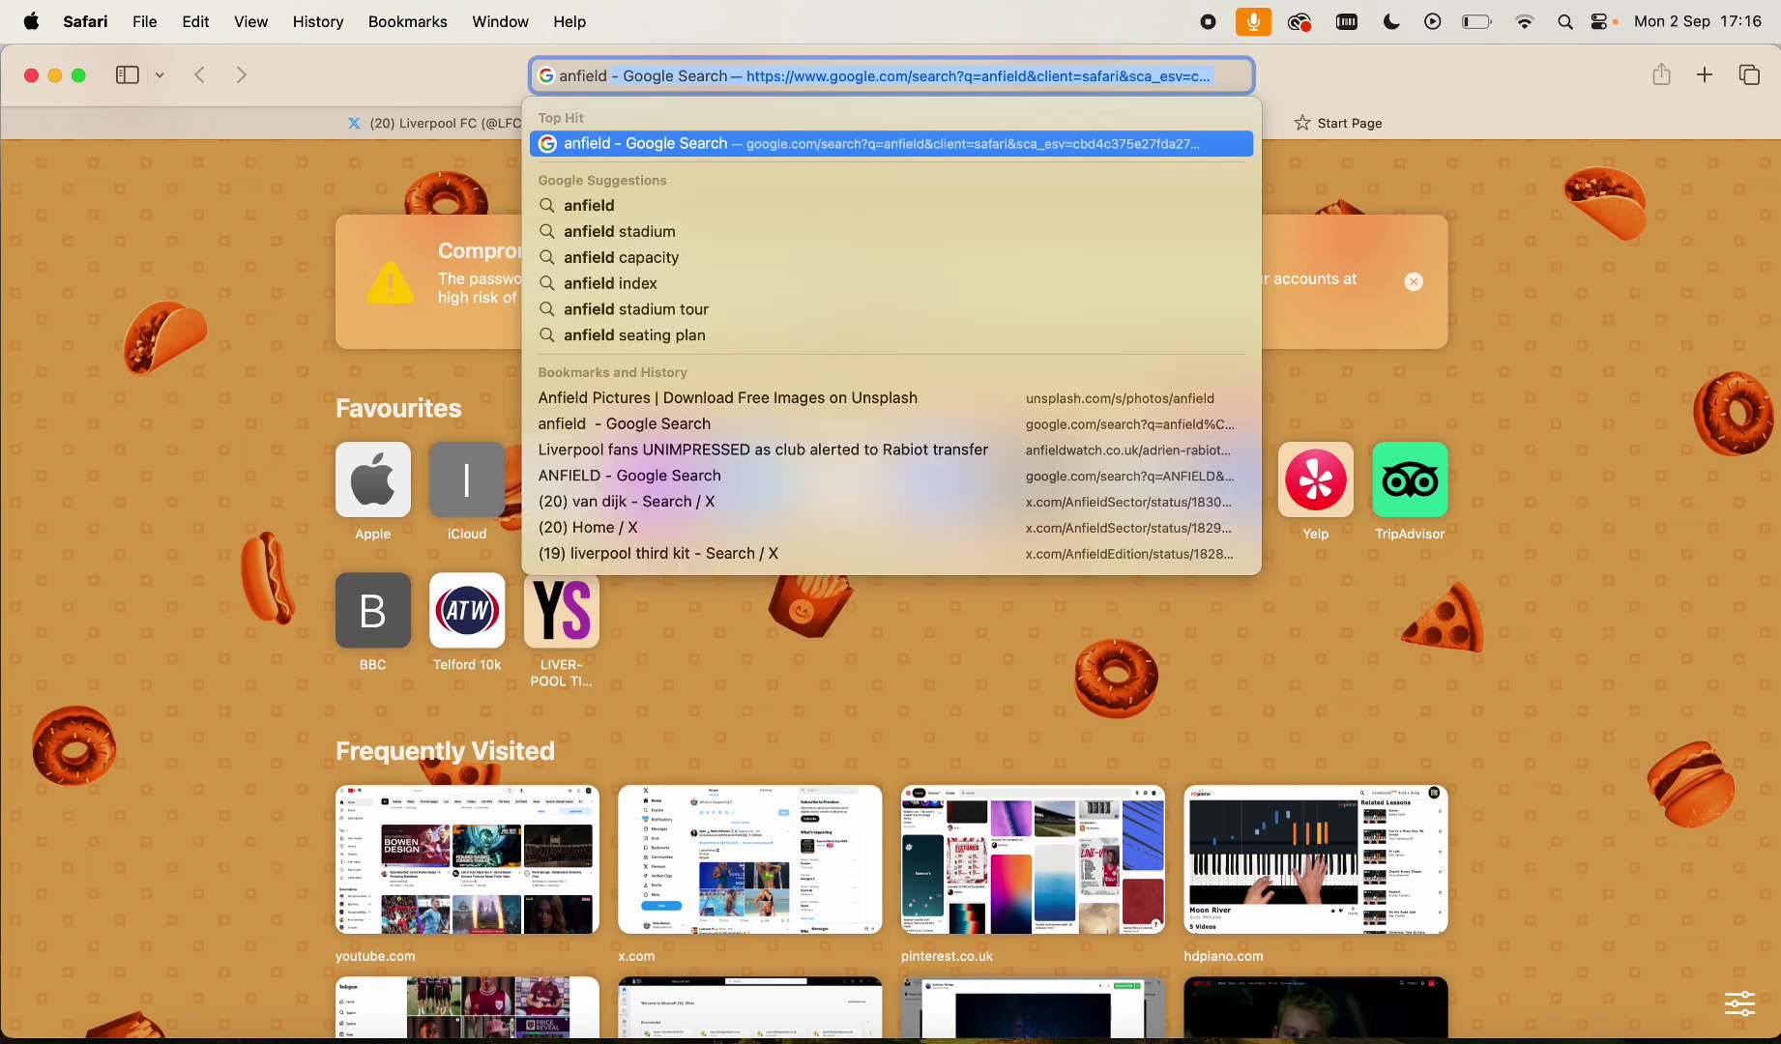
{"action": "type", "text": " stadium"}
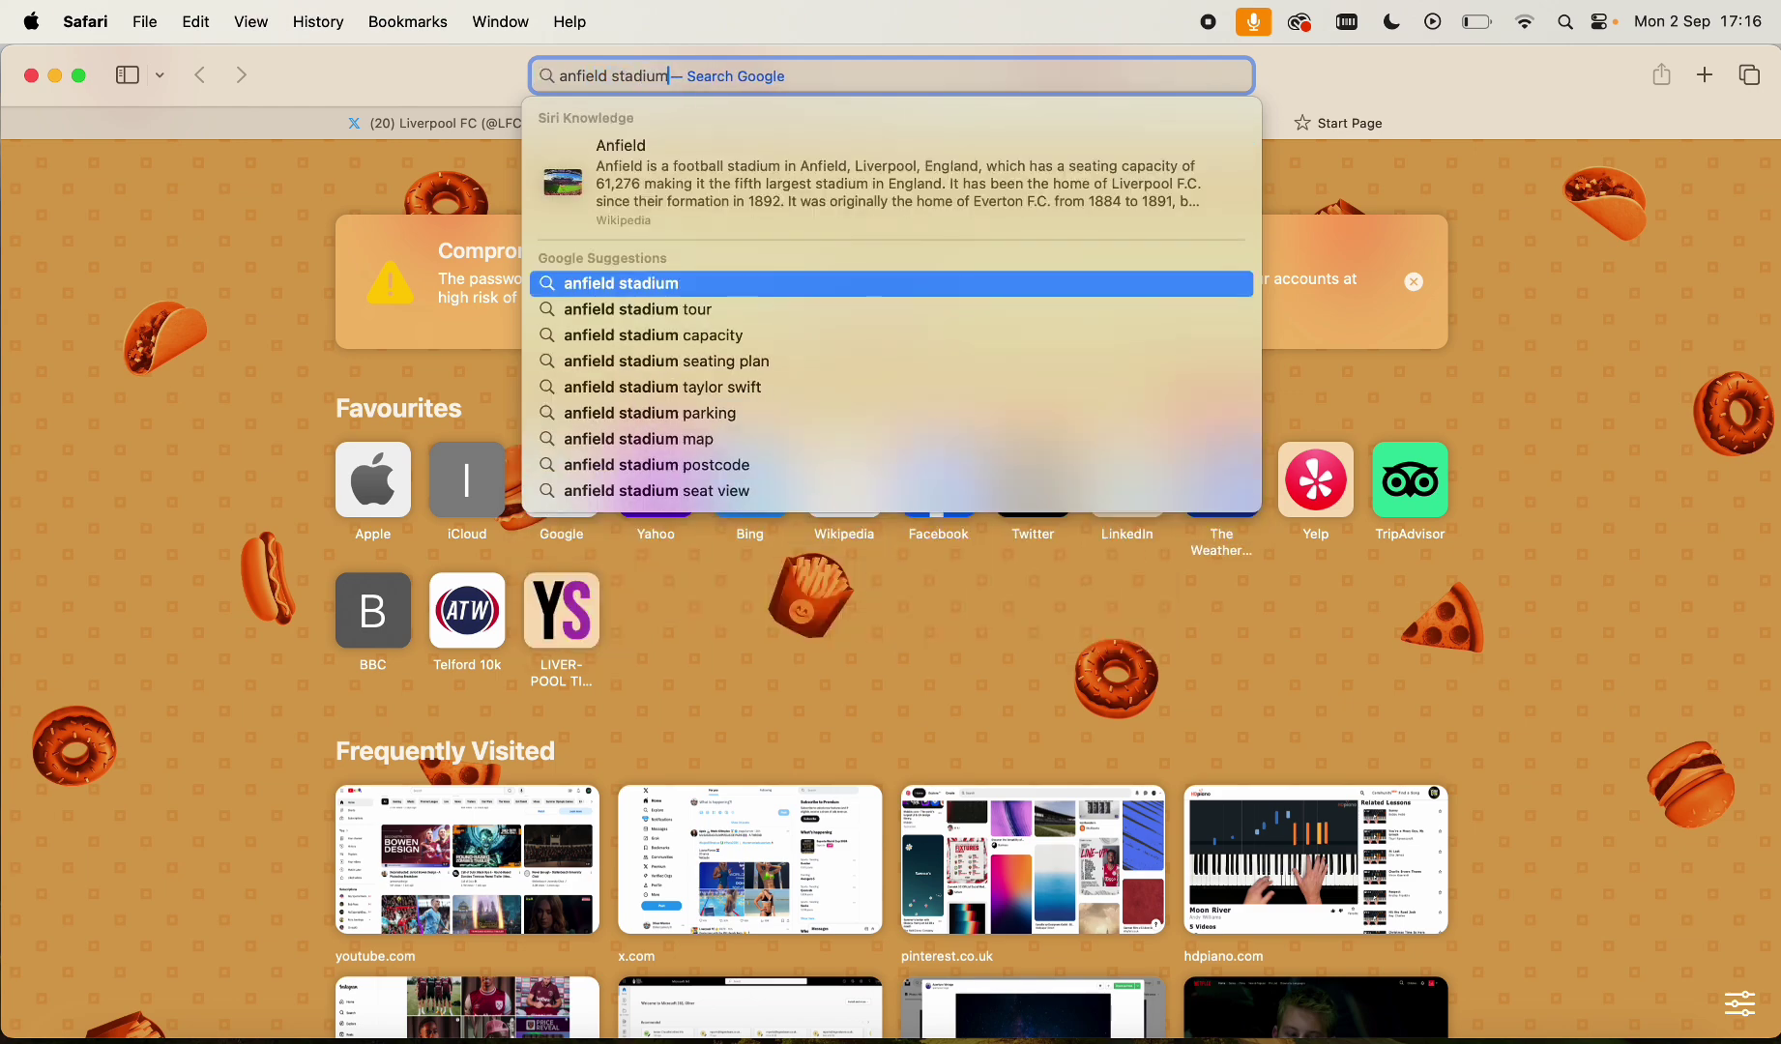
{"action": "key", "text": "Return"}
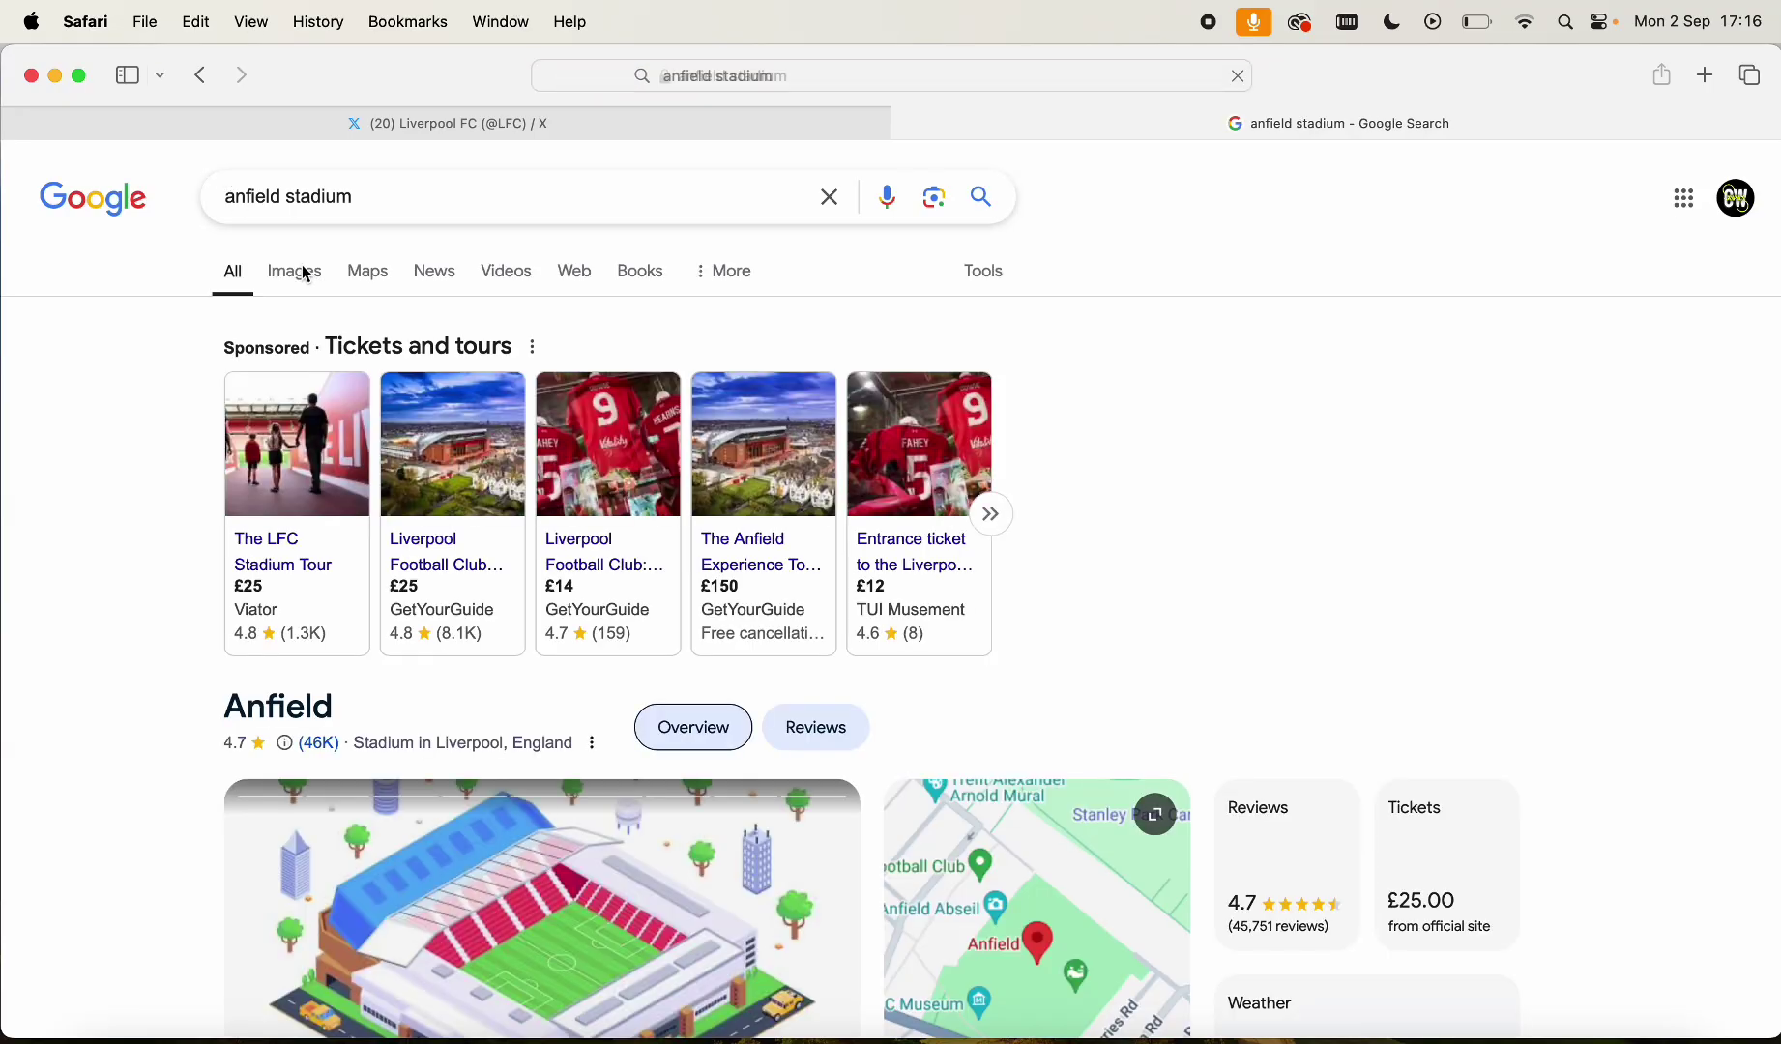
{"action": "left_click", "coordinate": [295, 271]}
{"action": "scroll", "coordinate": [568, 496], "scroll_direction": "down", "scroll_amount": 15}
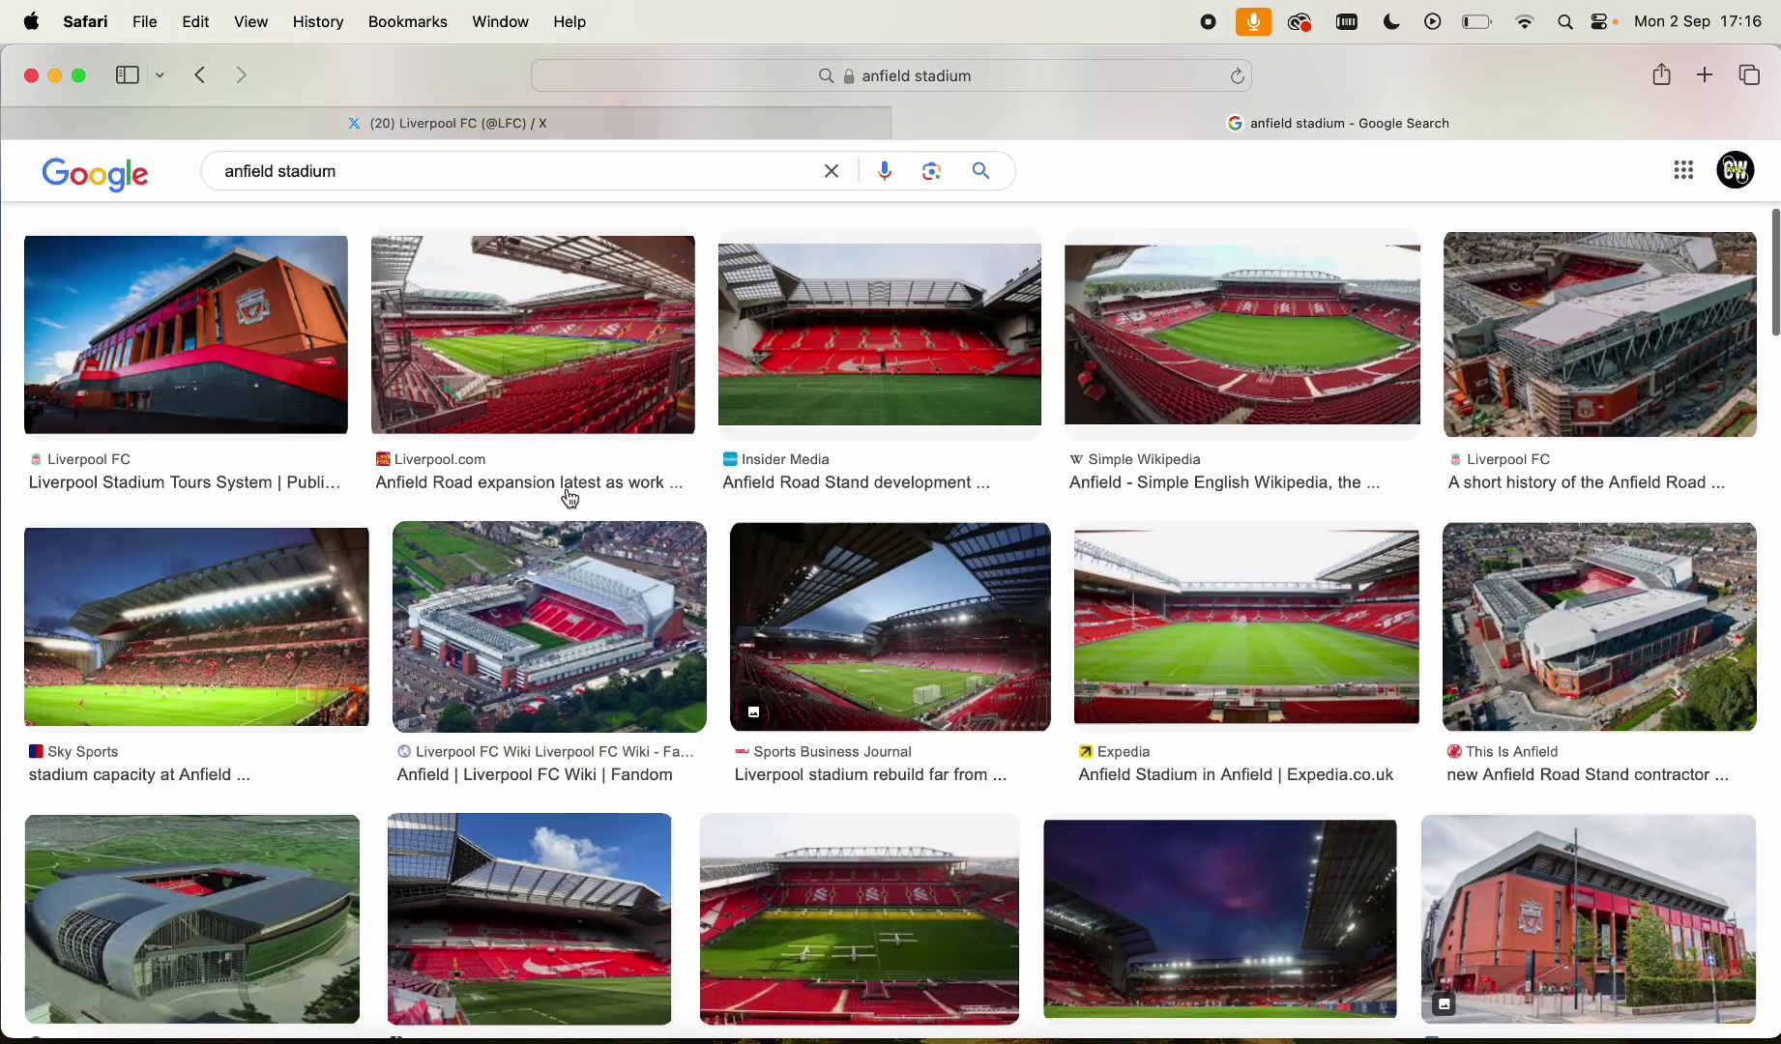
{"action": "scroll", "coordinate": [569, 495], "scroll_direction": "down", "scroll_amount": 6}
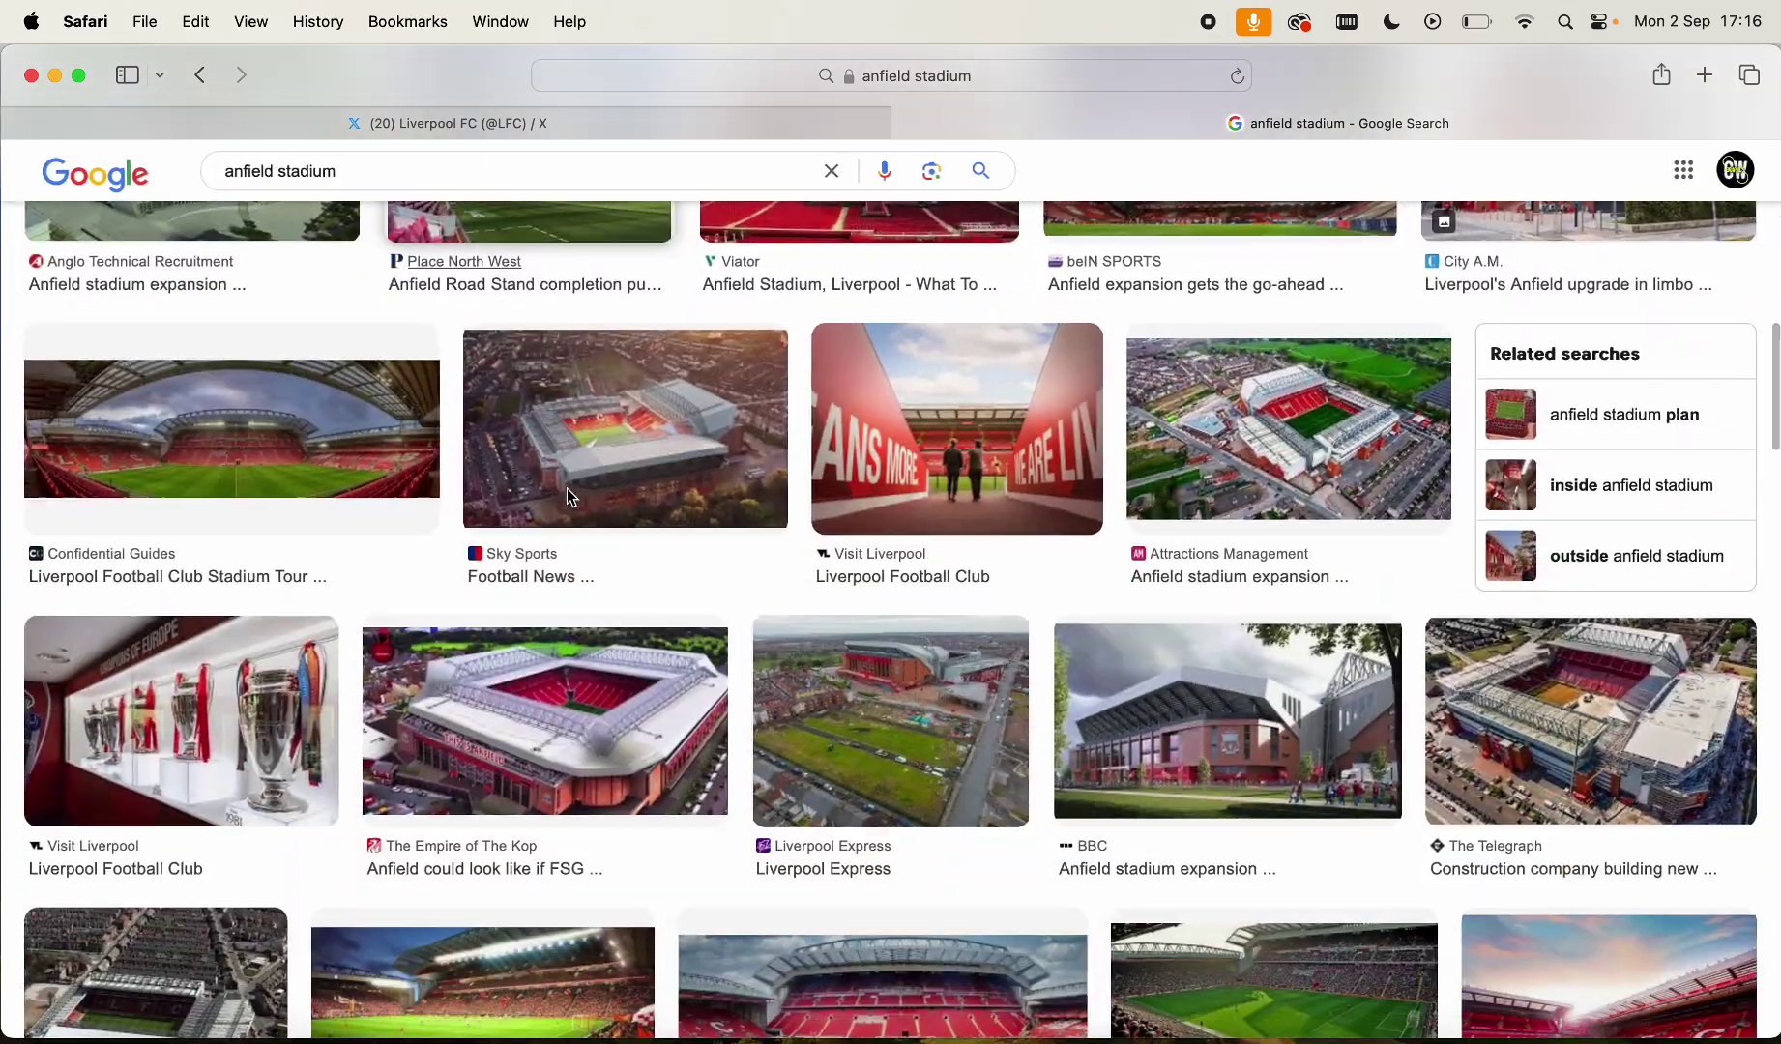
{"action": "scroll", "coordinate": [569, 497], "scroll_direction": "down", "scroll_amount": 9}
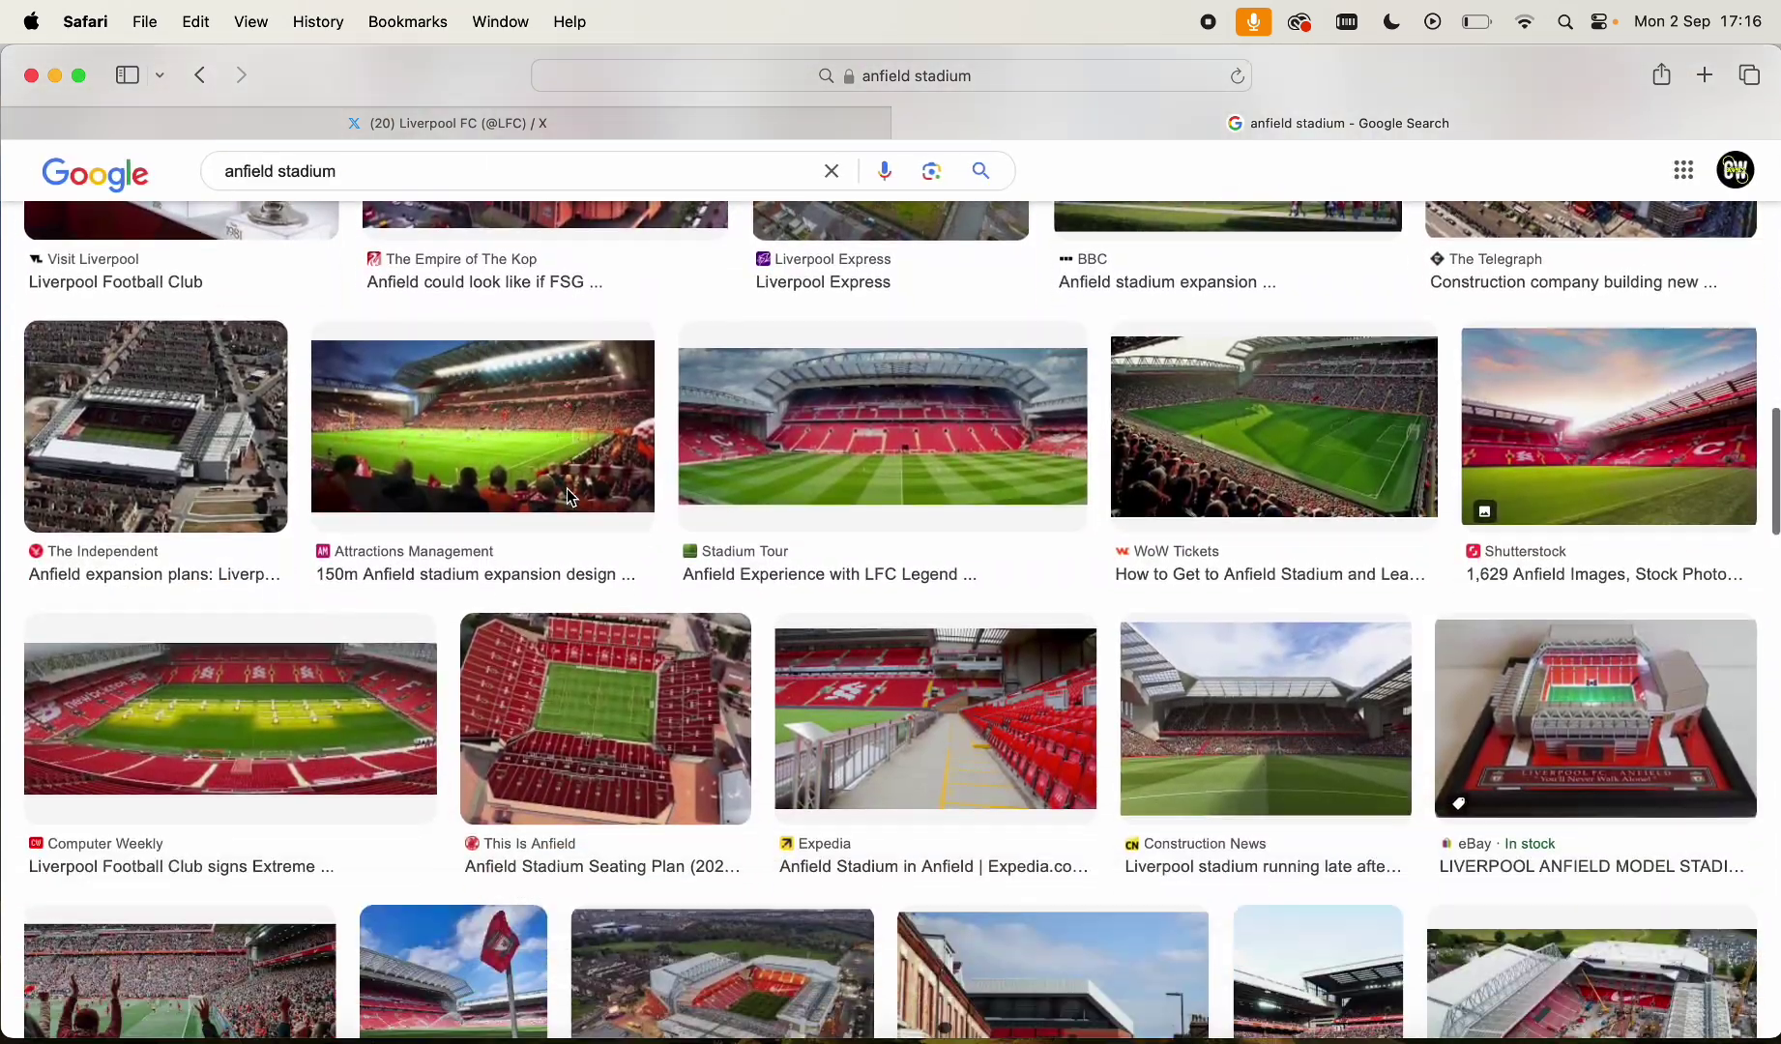
{"action": "scroll", "coordinate": [571, 497], "scroll_direction": "down", "scroll_amount": 4}
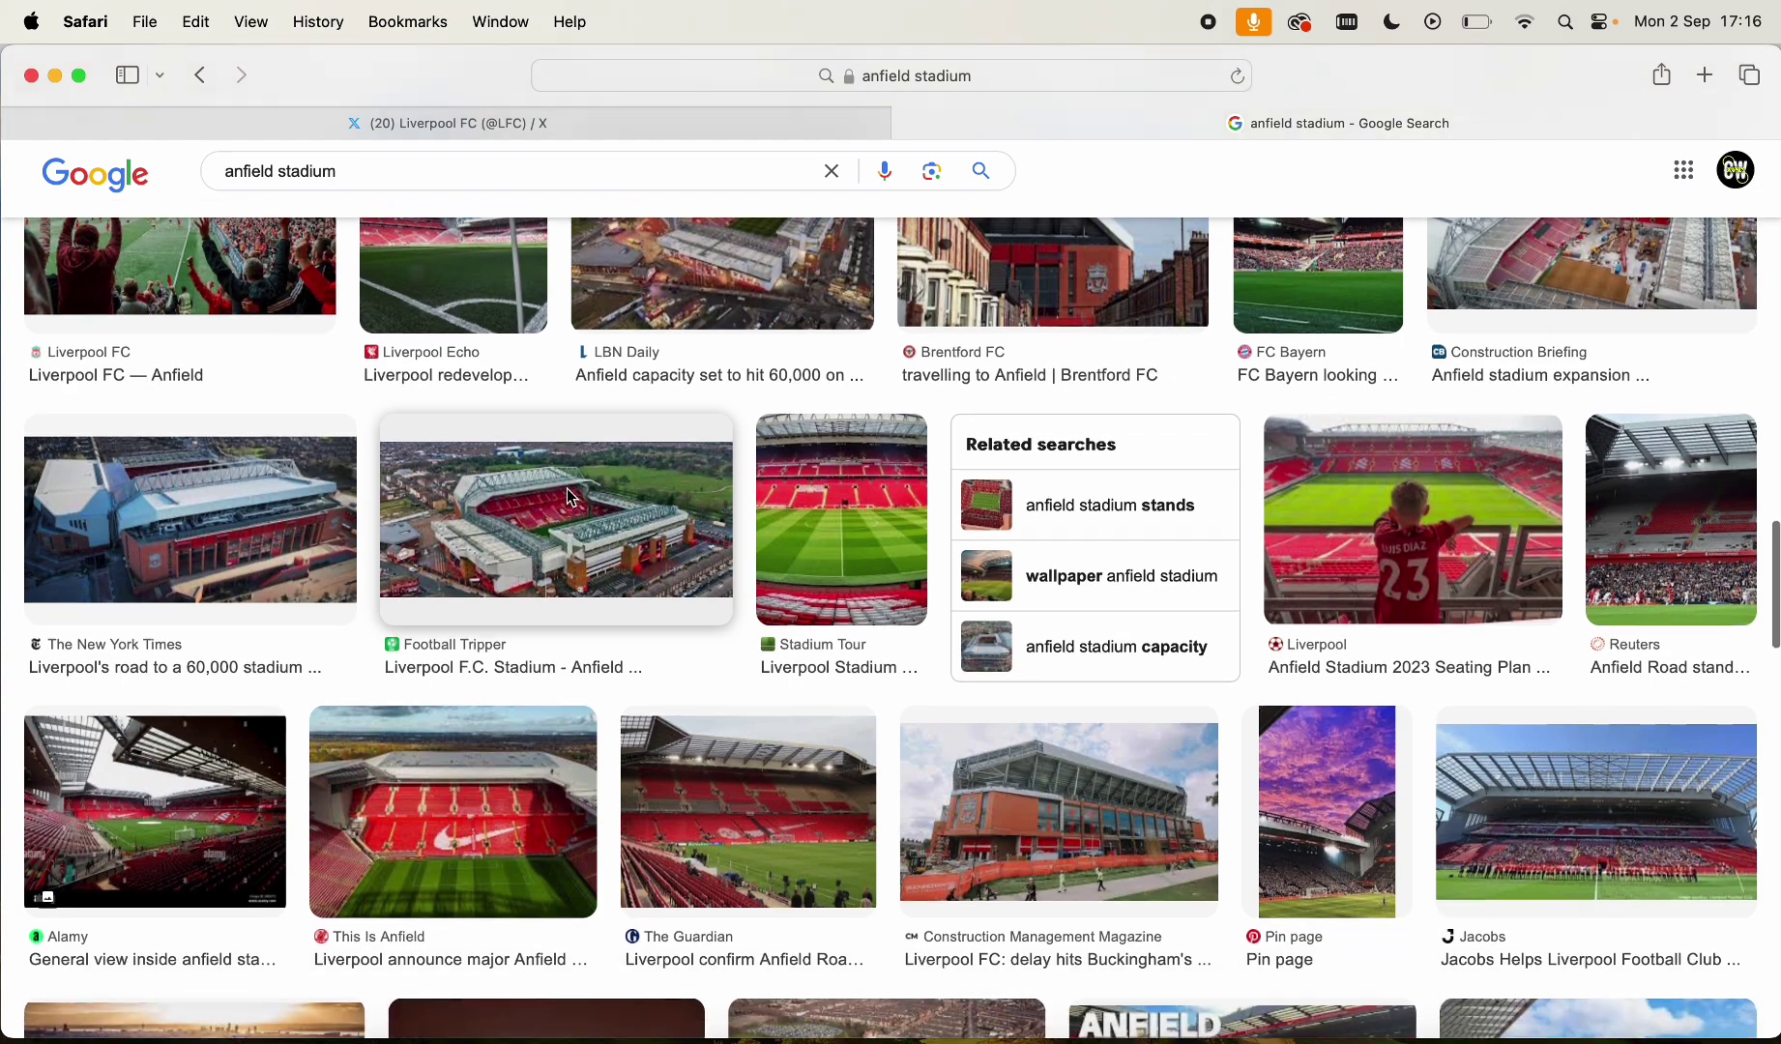
{"action": "scroll", "coordinate": [569, 497], "scroll_direction": "up", "scroll_amount": 1}
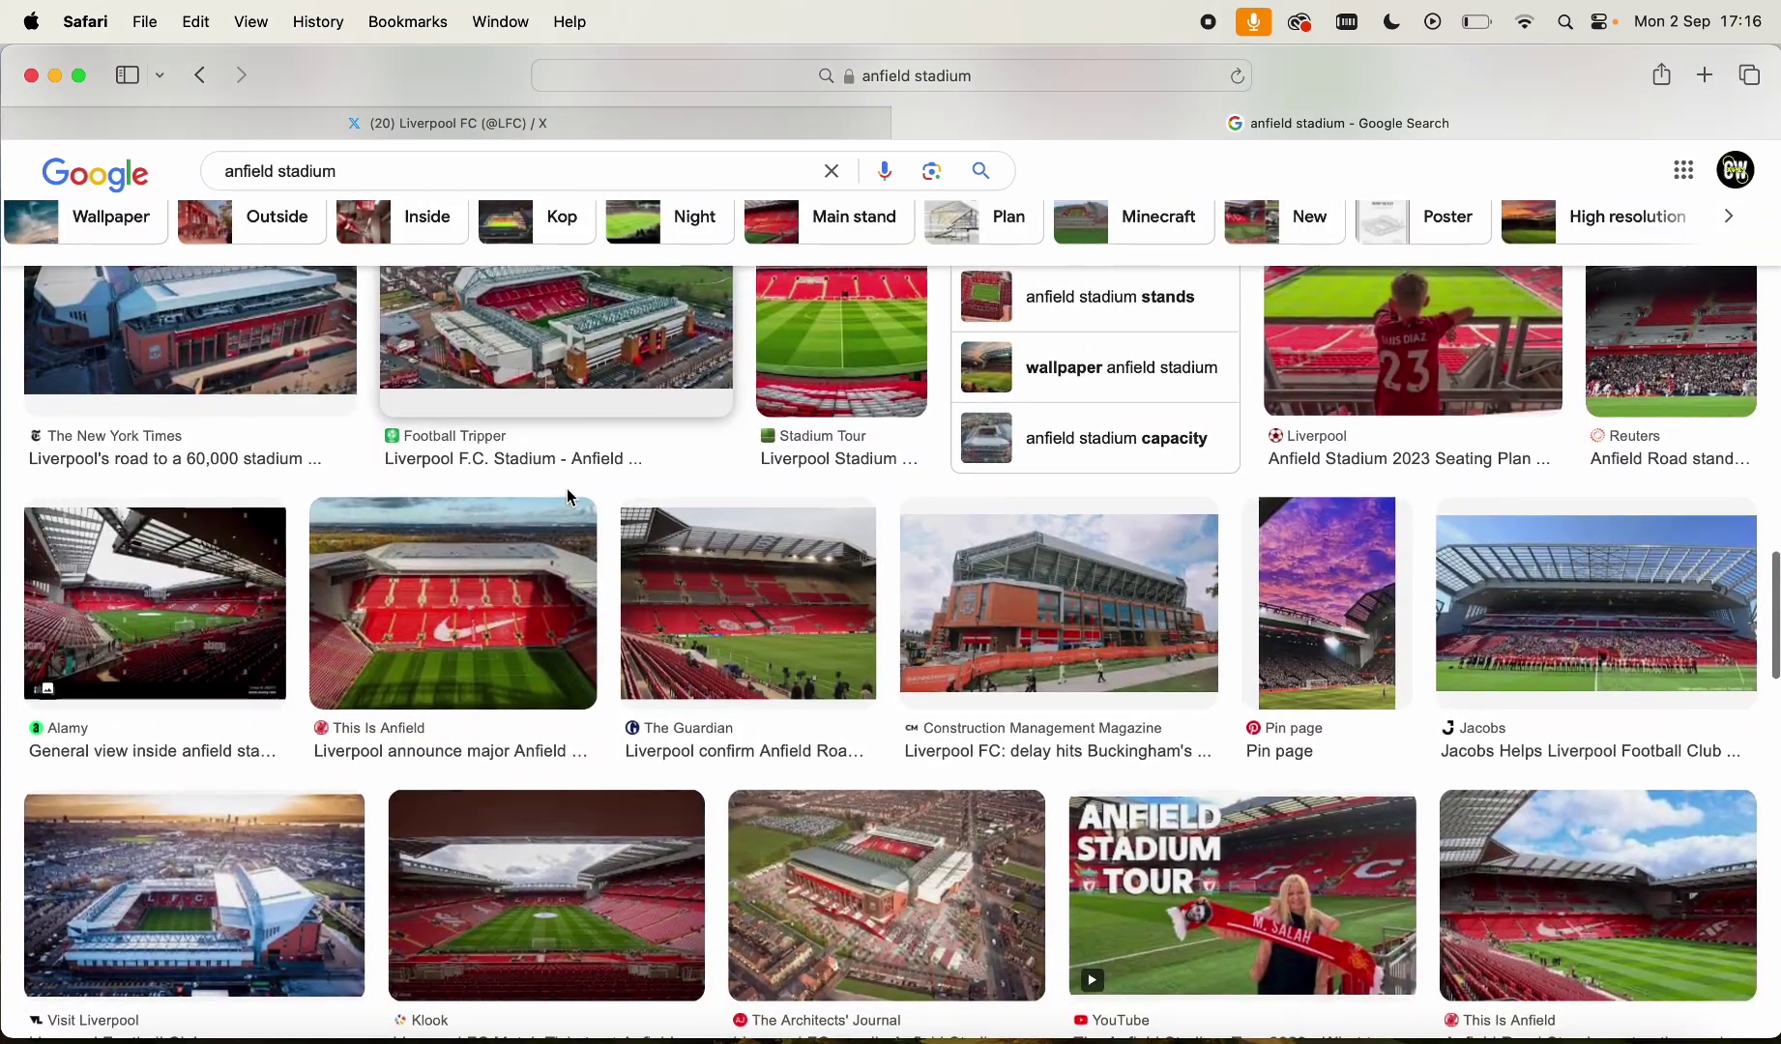
Browse the Anfield stadium image results and open the Liverpool FC photo of the stadium interior at dusk
{"action": "scroll", "coordinate": [568, 497], "scroll_direction": "down", "scroll_amount": 1}
{"action": "left_click", "coordinate": [1325, 662]}
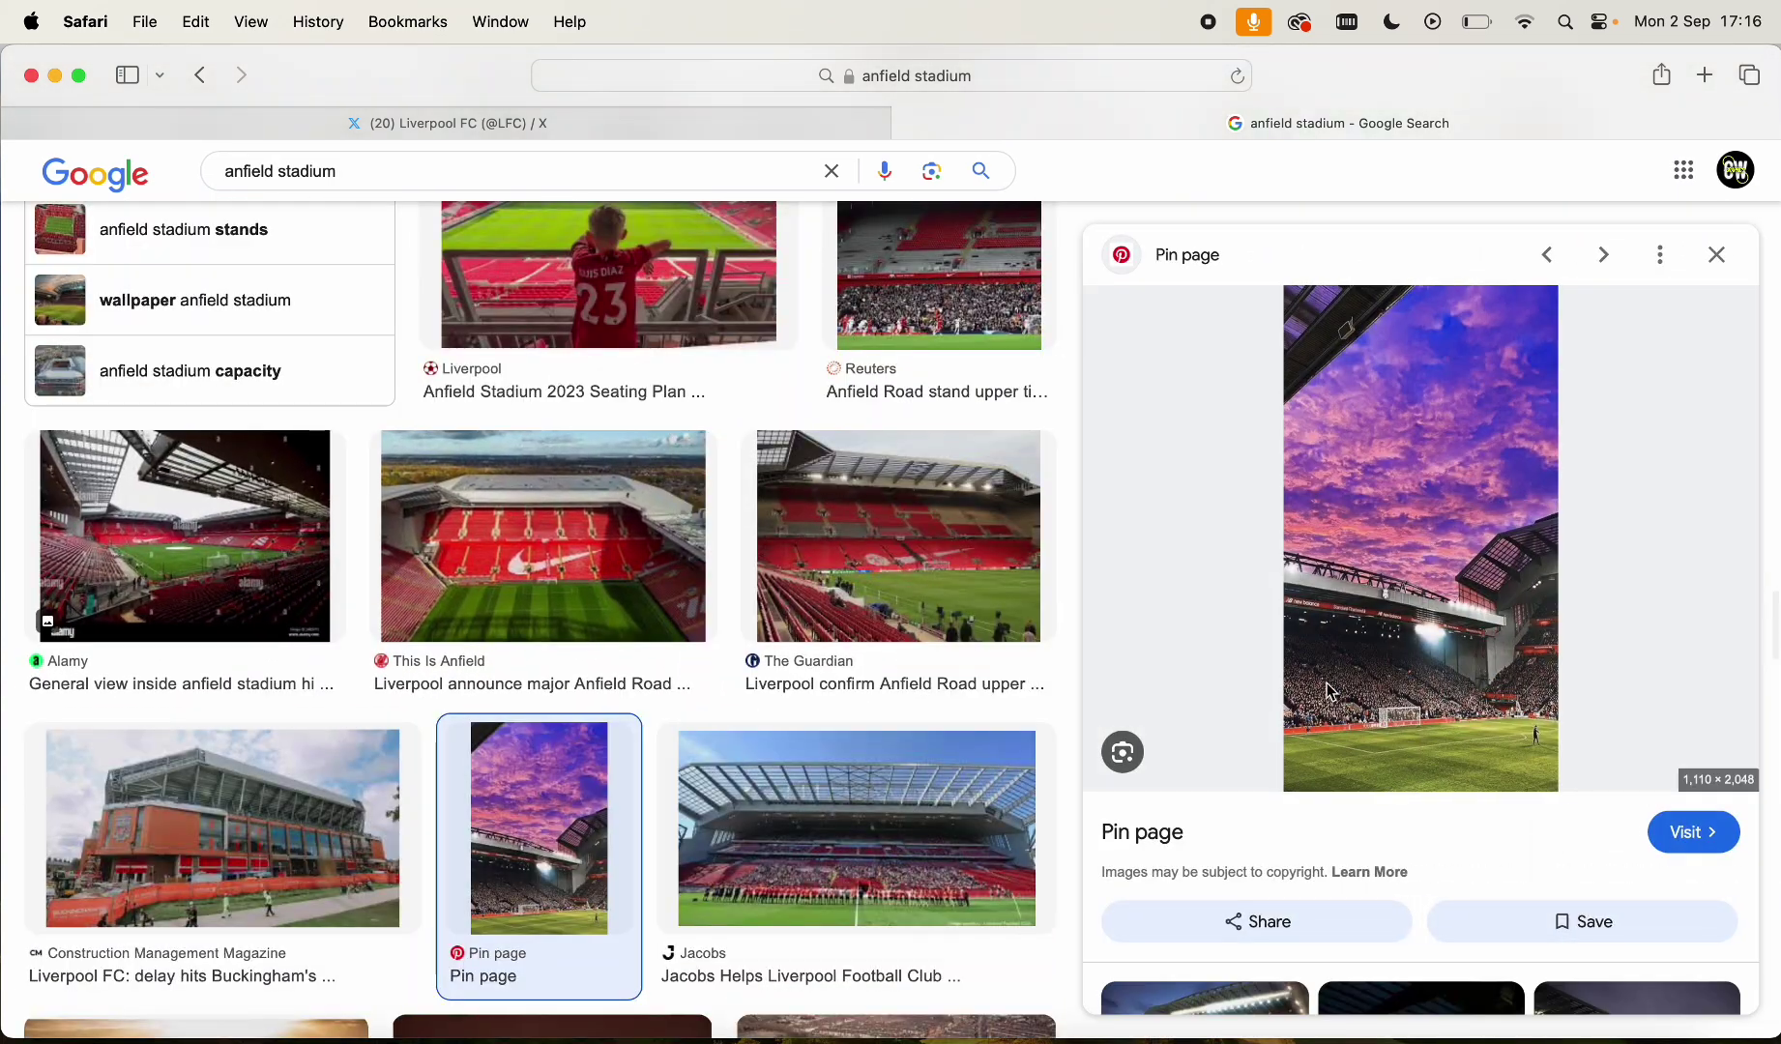
{"action": "scroll", "coordinate": [1327, 715], "scroll_direction": "down", "scroll_amount": 10}
{"action": "scroll", "coordinate": [1331, 713], "scroll_direction": "down", "scroll_amount": 5}
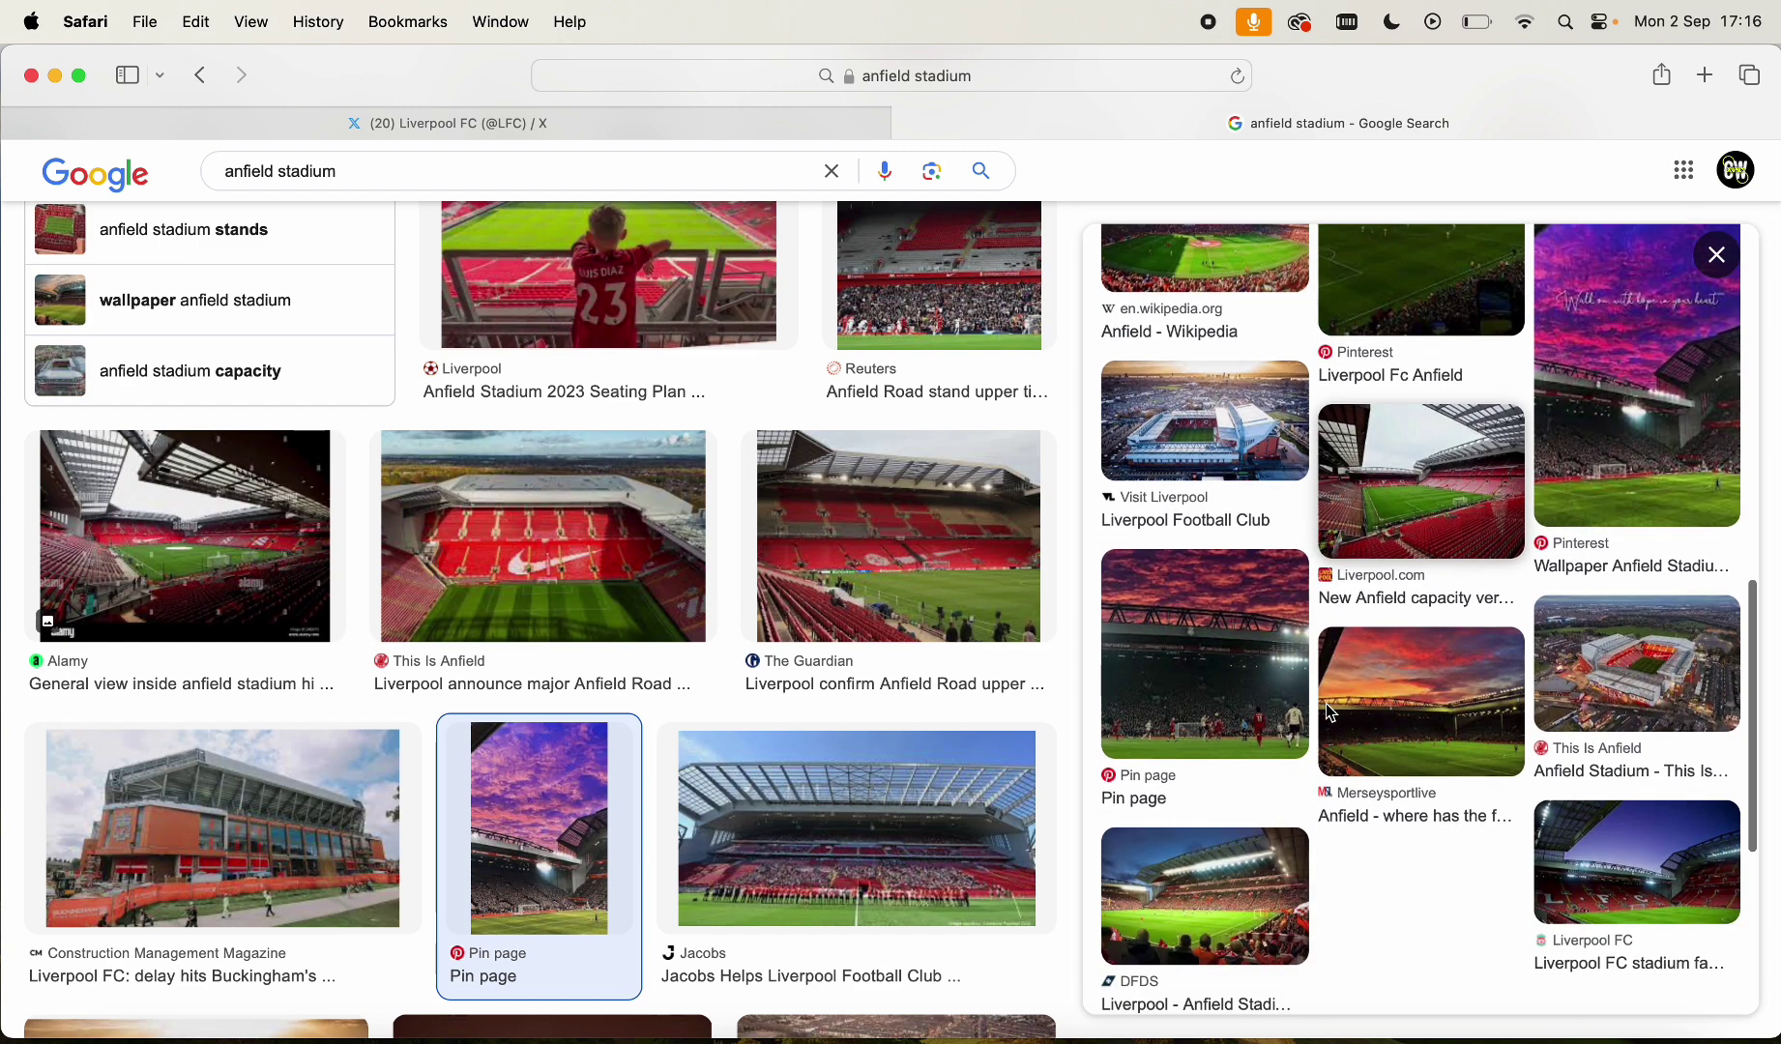
{"action": "left_click", "coordinate": [1630, 686]}
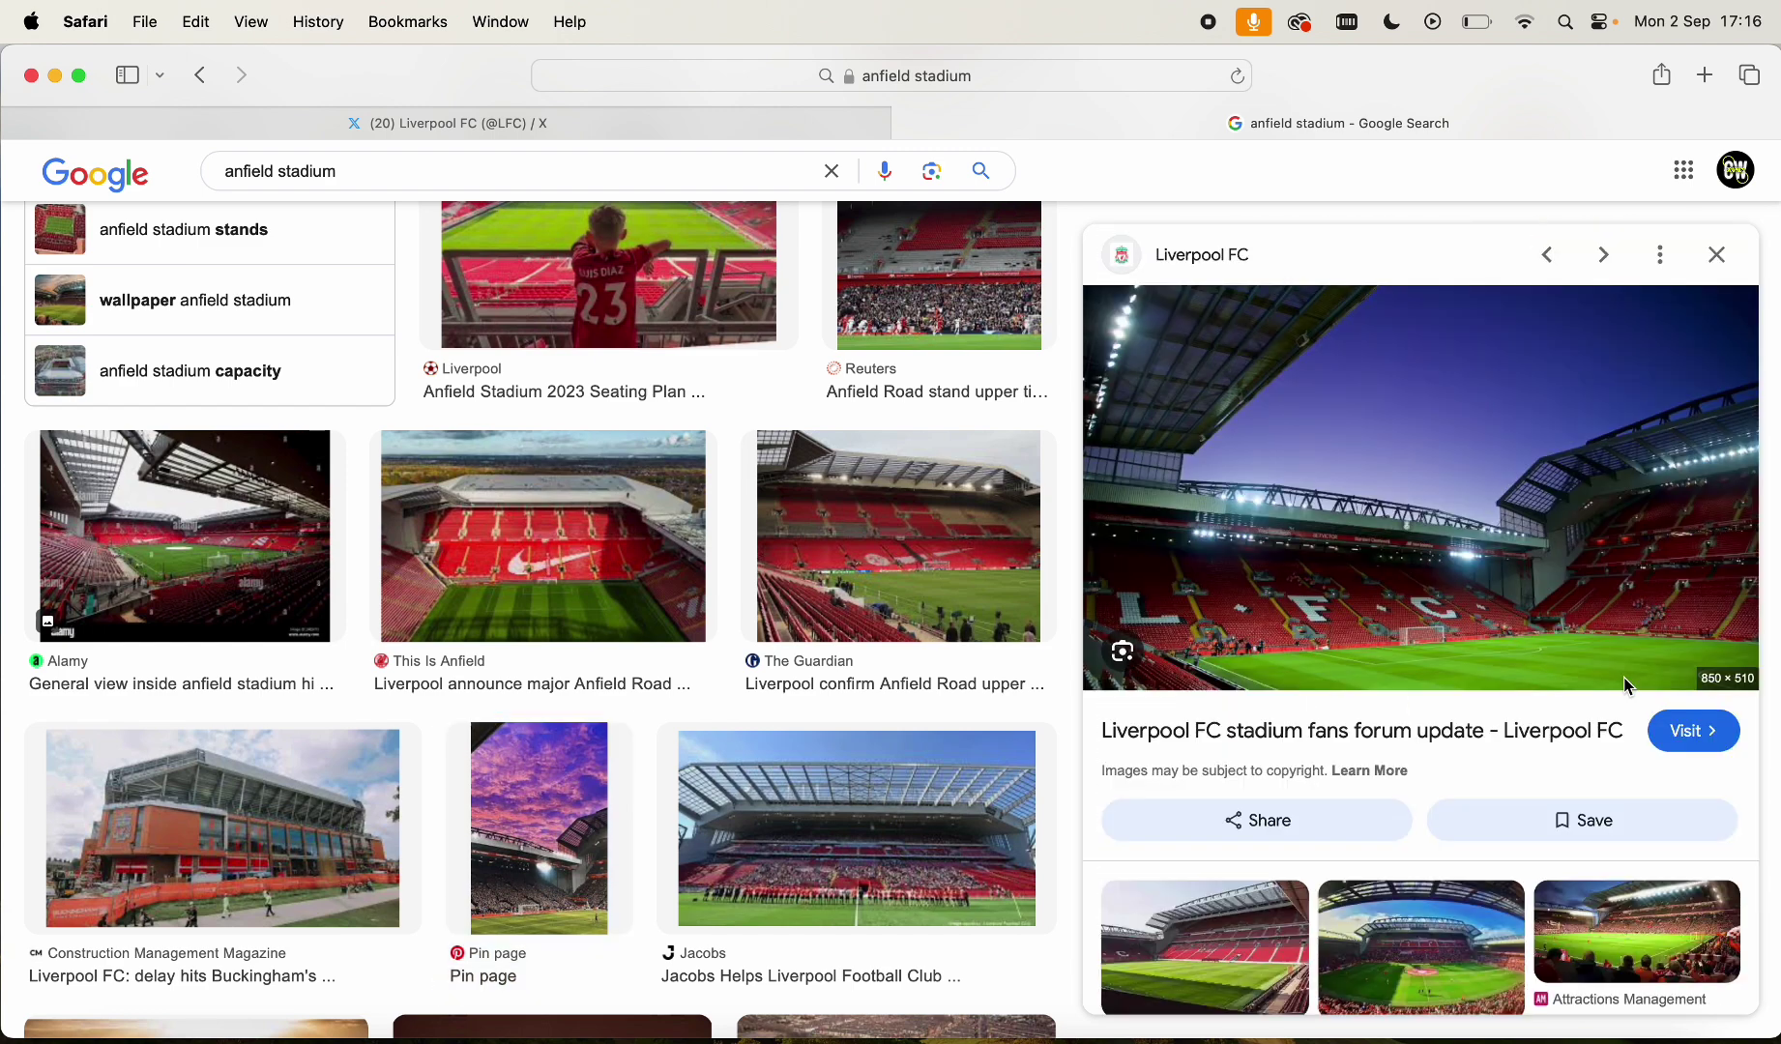
{"action": "scroll", "coordinate": [1526, 486], "scroll_direction": "down", "scroll_amount": 15}
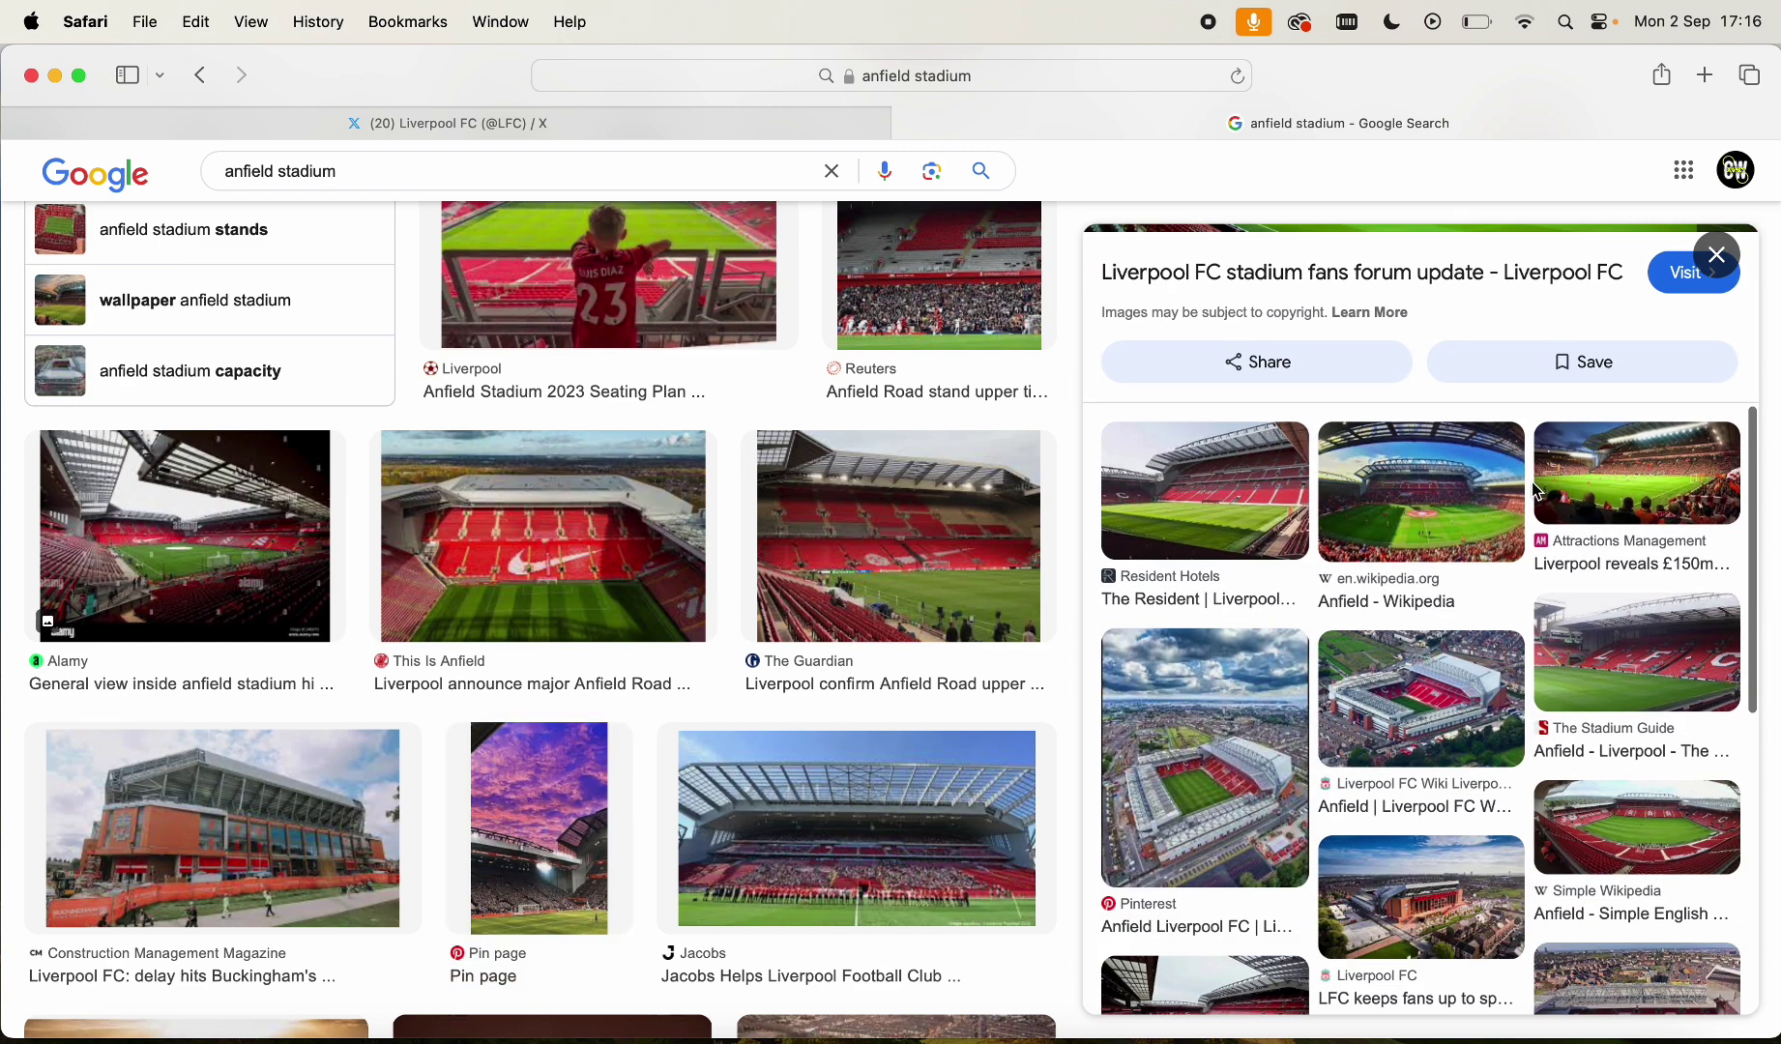
{"action": "scroll", "coordinate": [1538, 492], "scroll_direction": "up", "scroll_amount": 15}
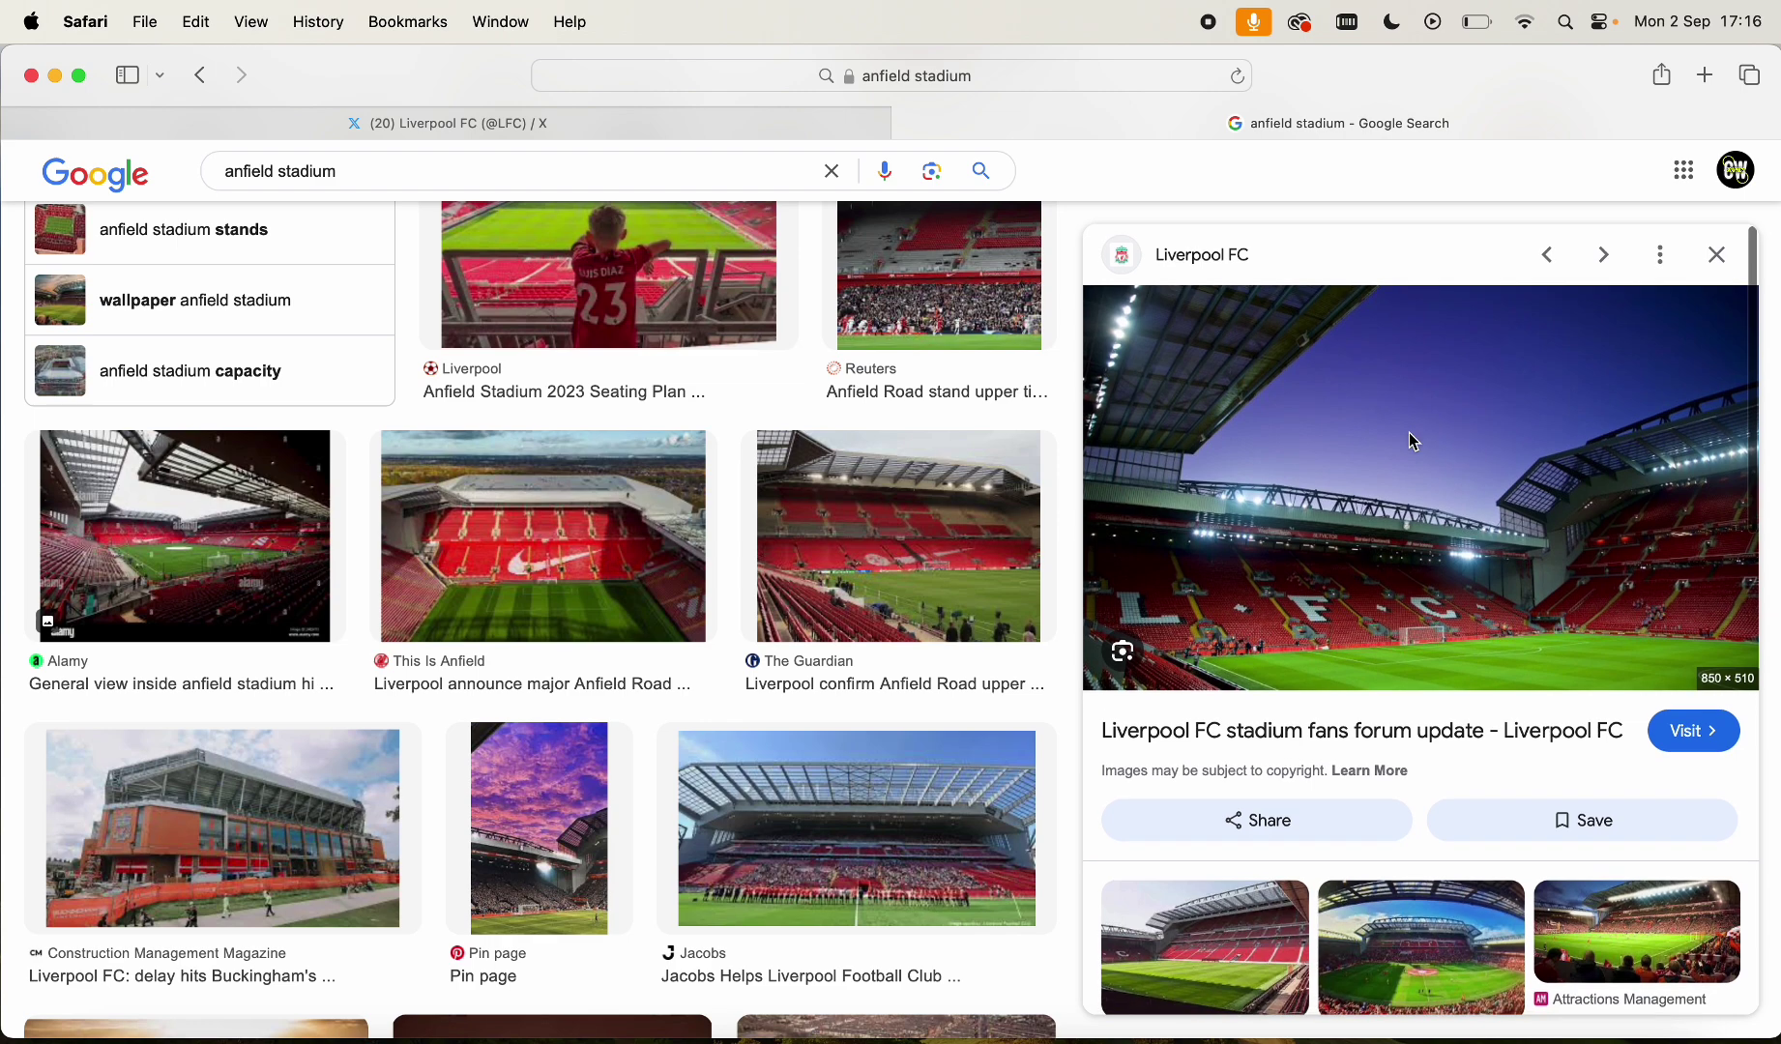
Place the Liverpool FC stadium photo into the Untitled-4 document in Photoshop and clip it to the Rectangle 1 layer
{"action": "left_click_drag", "start_coordinate": [1412, 449], "coordinate": [740, 487]}
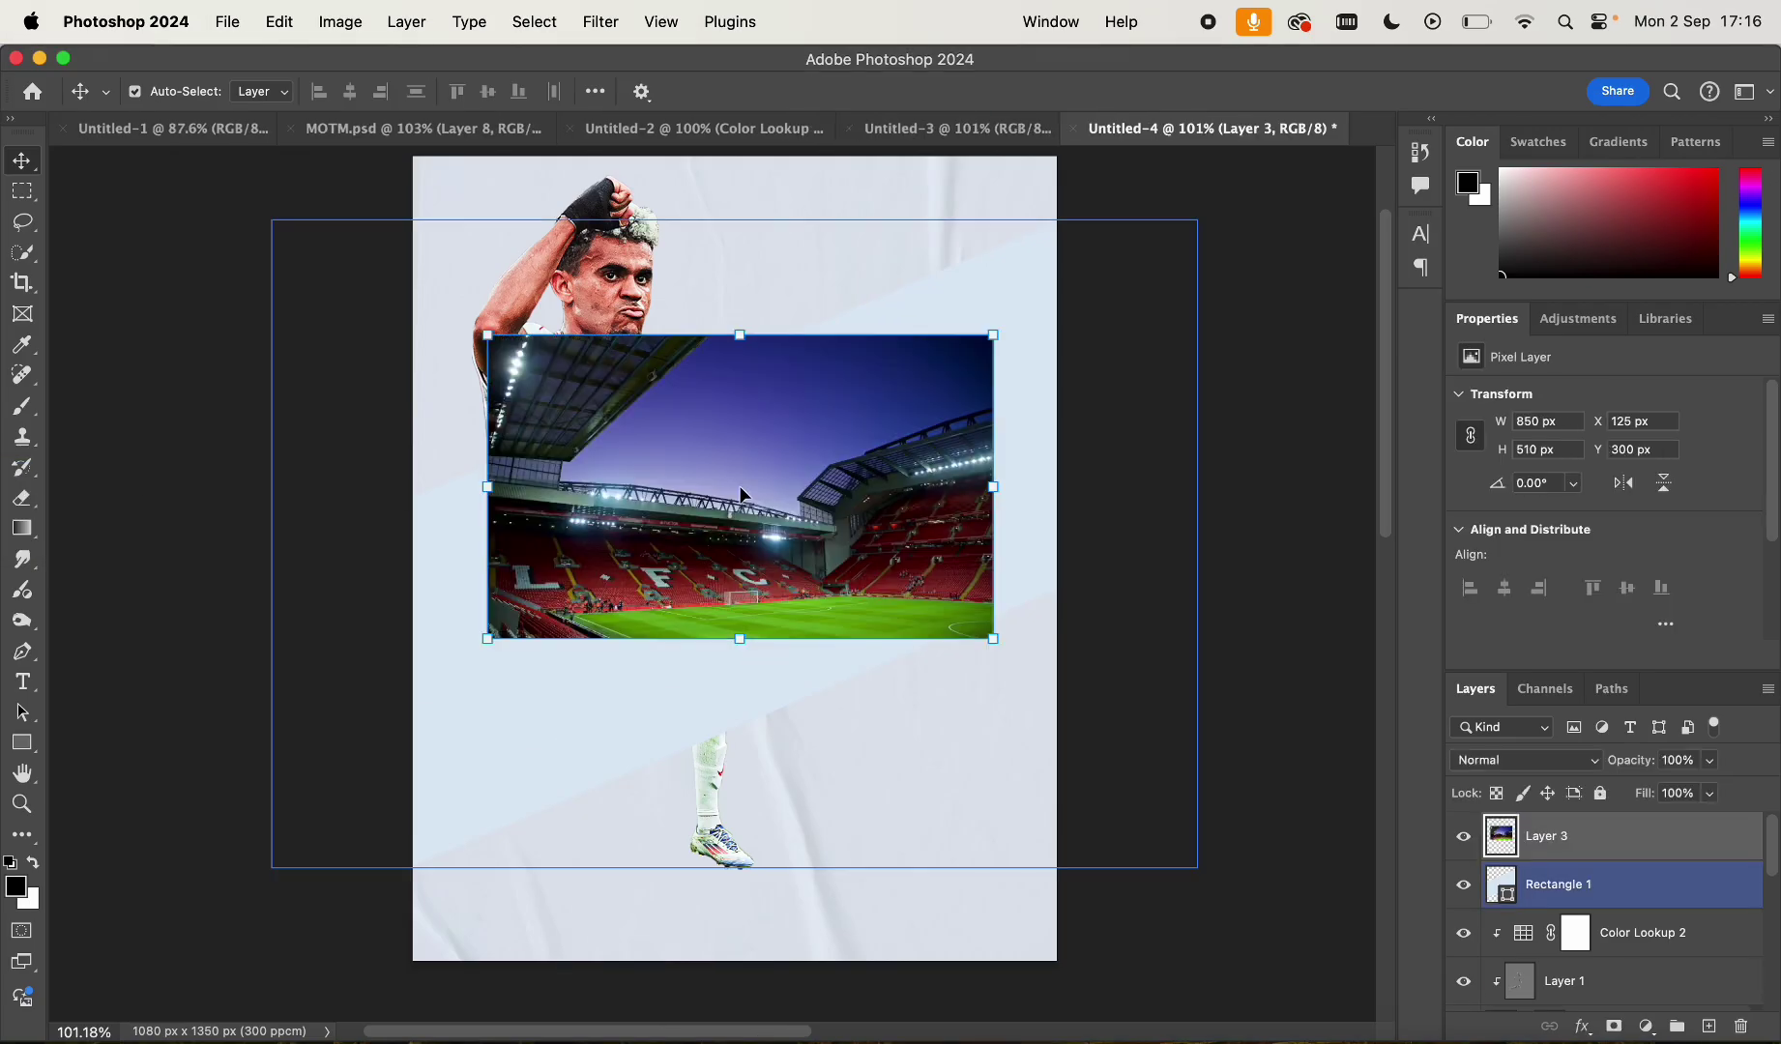
{"action": "left_click", "coordinate": [1586, 858], "text": "alt"}
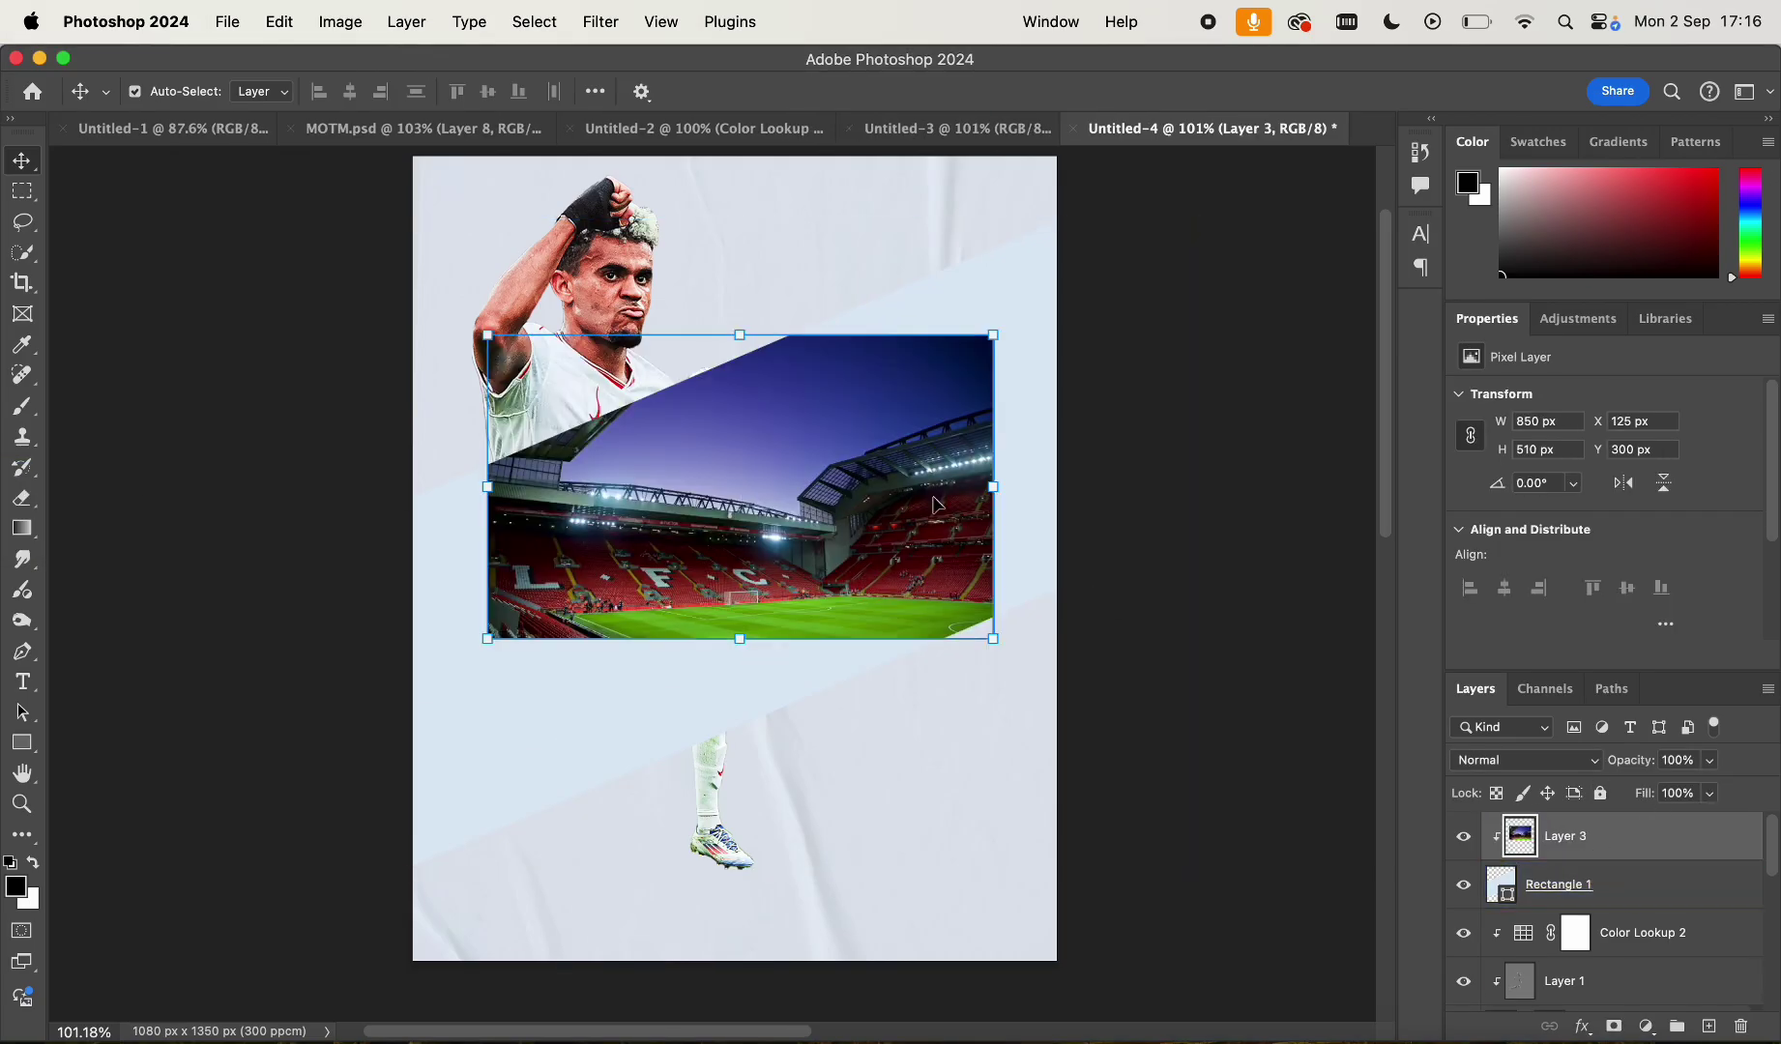
Scale the stadium photo to about 181% and position it so the stands and pitch fill the diagonal band
{"action": "key", "text": "super+t"}
{"action": "left_click_drag", "start_coordinate": [739, 639], "coordinate": [779, 649]}
{"action": "left_click_drag", "start_coordinate": [827, 552], "coordinate": [827, 460]}
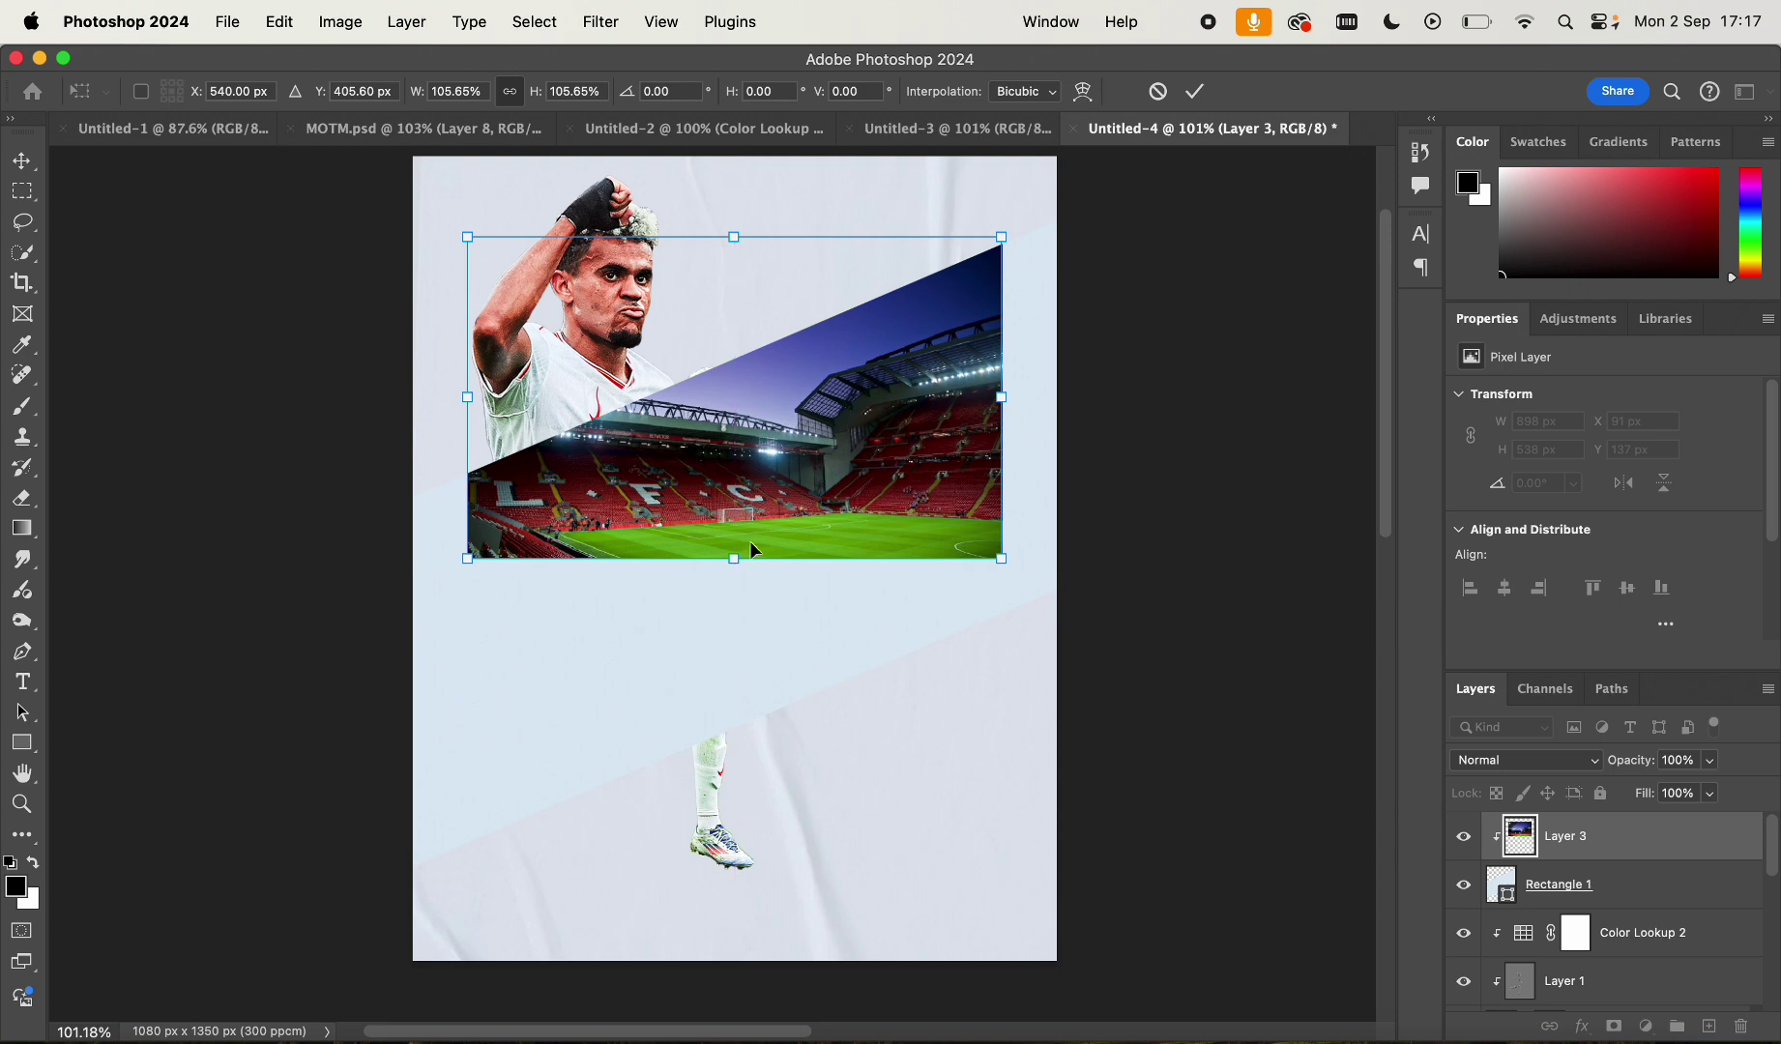
{"action": "left_click_drag", "start_coordinate": [732, 561], "coordinate": [750, 679]}
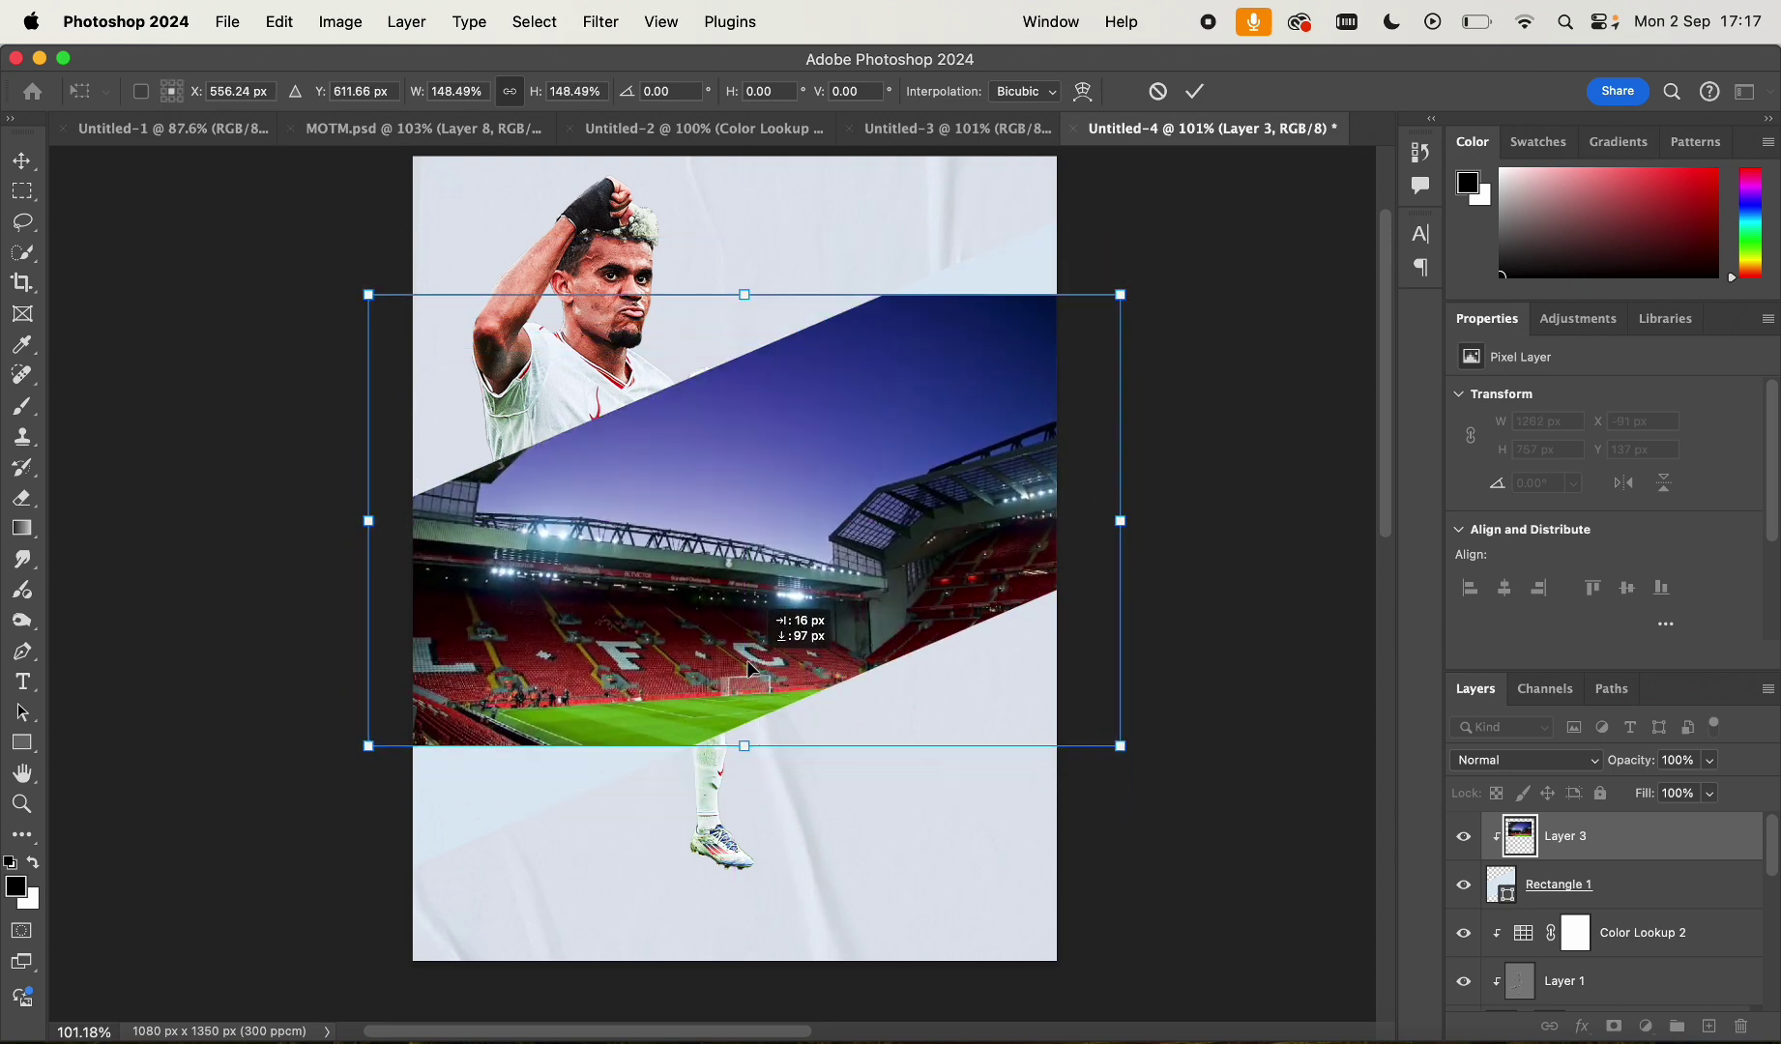
{"action": "left_click_drag", "start_coordinate": [750, 746], "coordinate": [744, 925]}
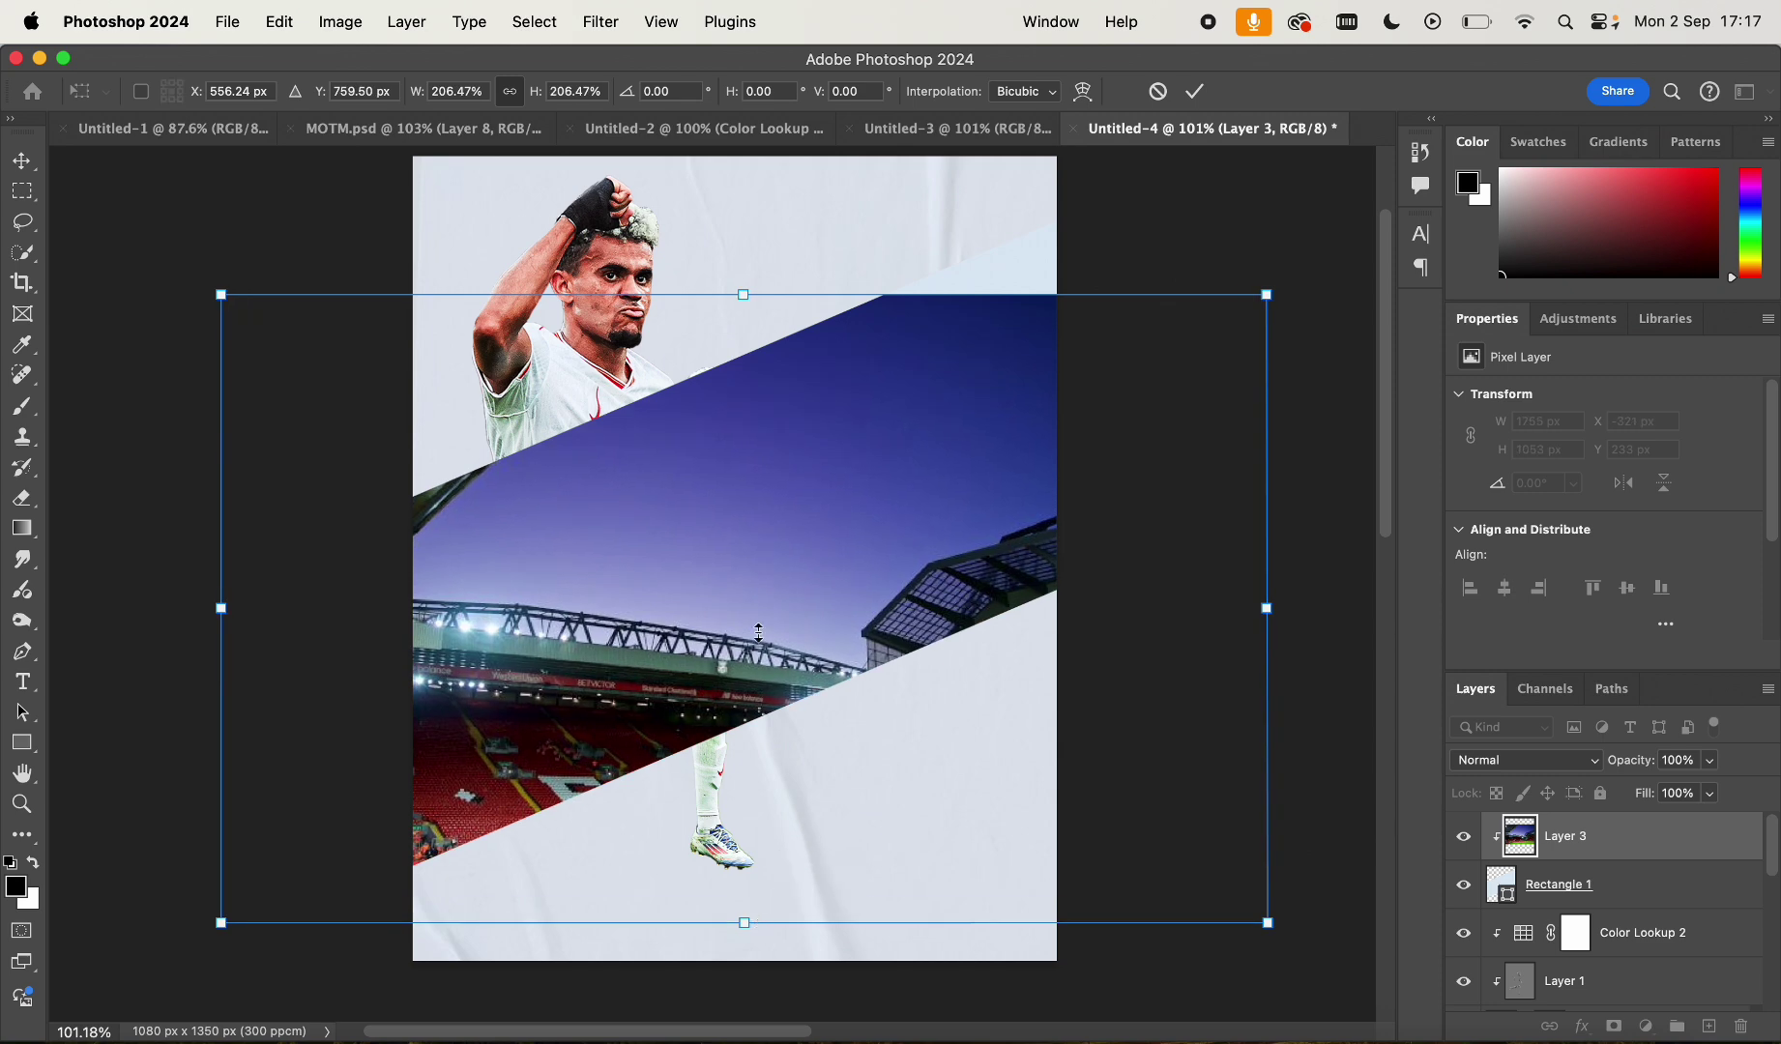
{"action": "left_click_drag", "start_coordinate": [756, 616], "coordinate": [754, 478]}
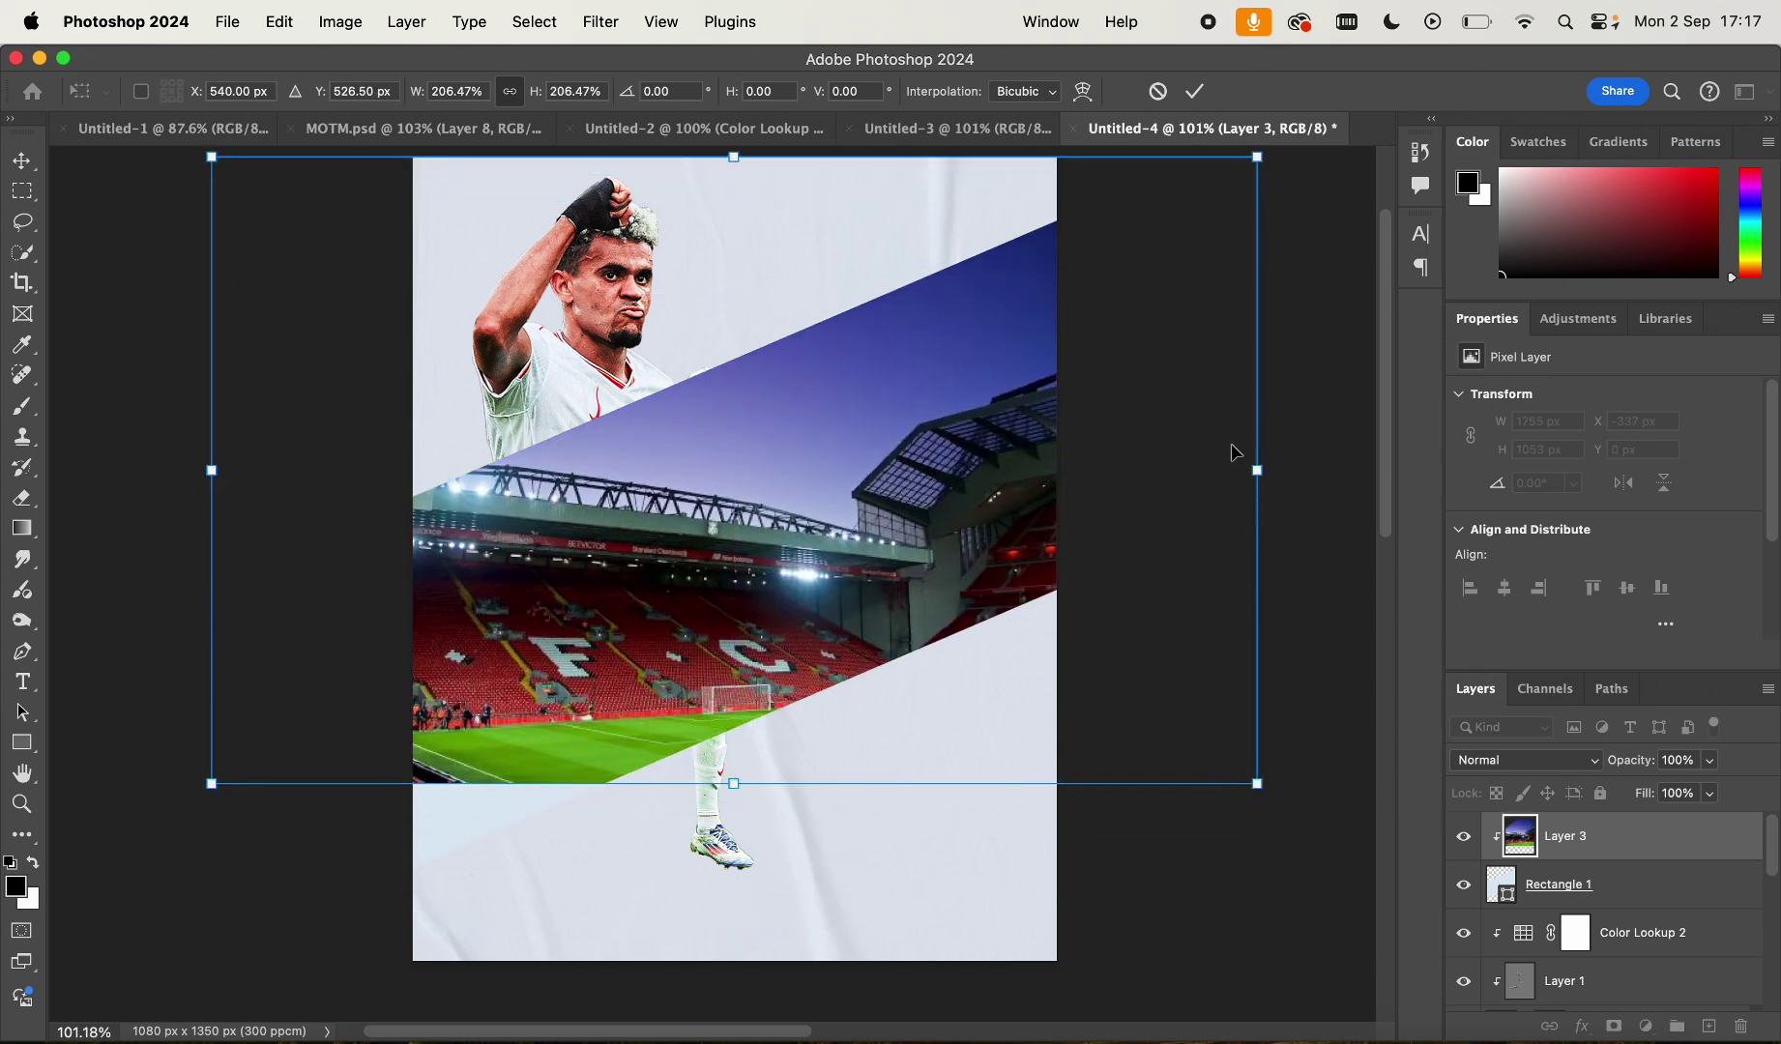
{"action": "left_click_drag", "start_coordinate": [1257, 470], "coordinate": [1130, 469]}
{"action": "left_click_drag", "start_coordinate": [1015, 488], "coordinate": [1083, 495]}
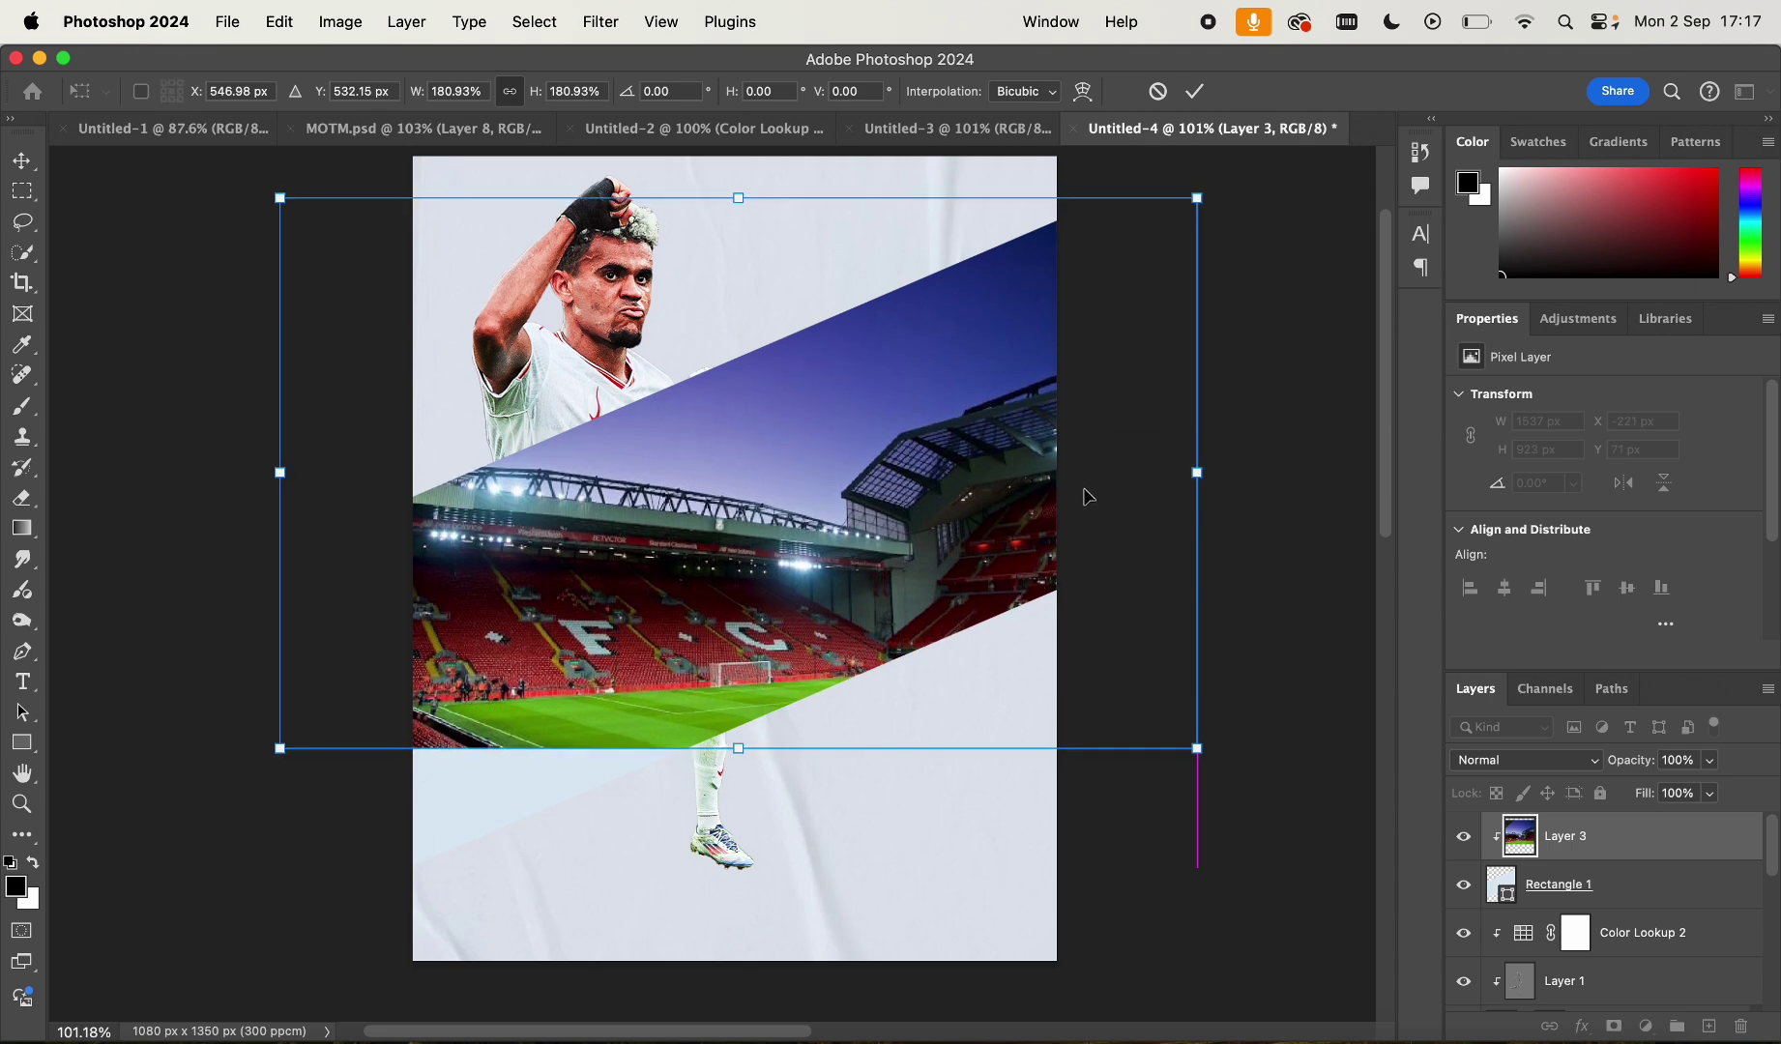
{"action": "key", "text": "Return"}
Rasterize the Rectangle 1 shape and erase the band along the poster's right edge with a 400 px Eraser
{"action": "left_click", "coordinate": [1613, 885]}
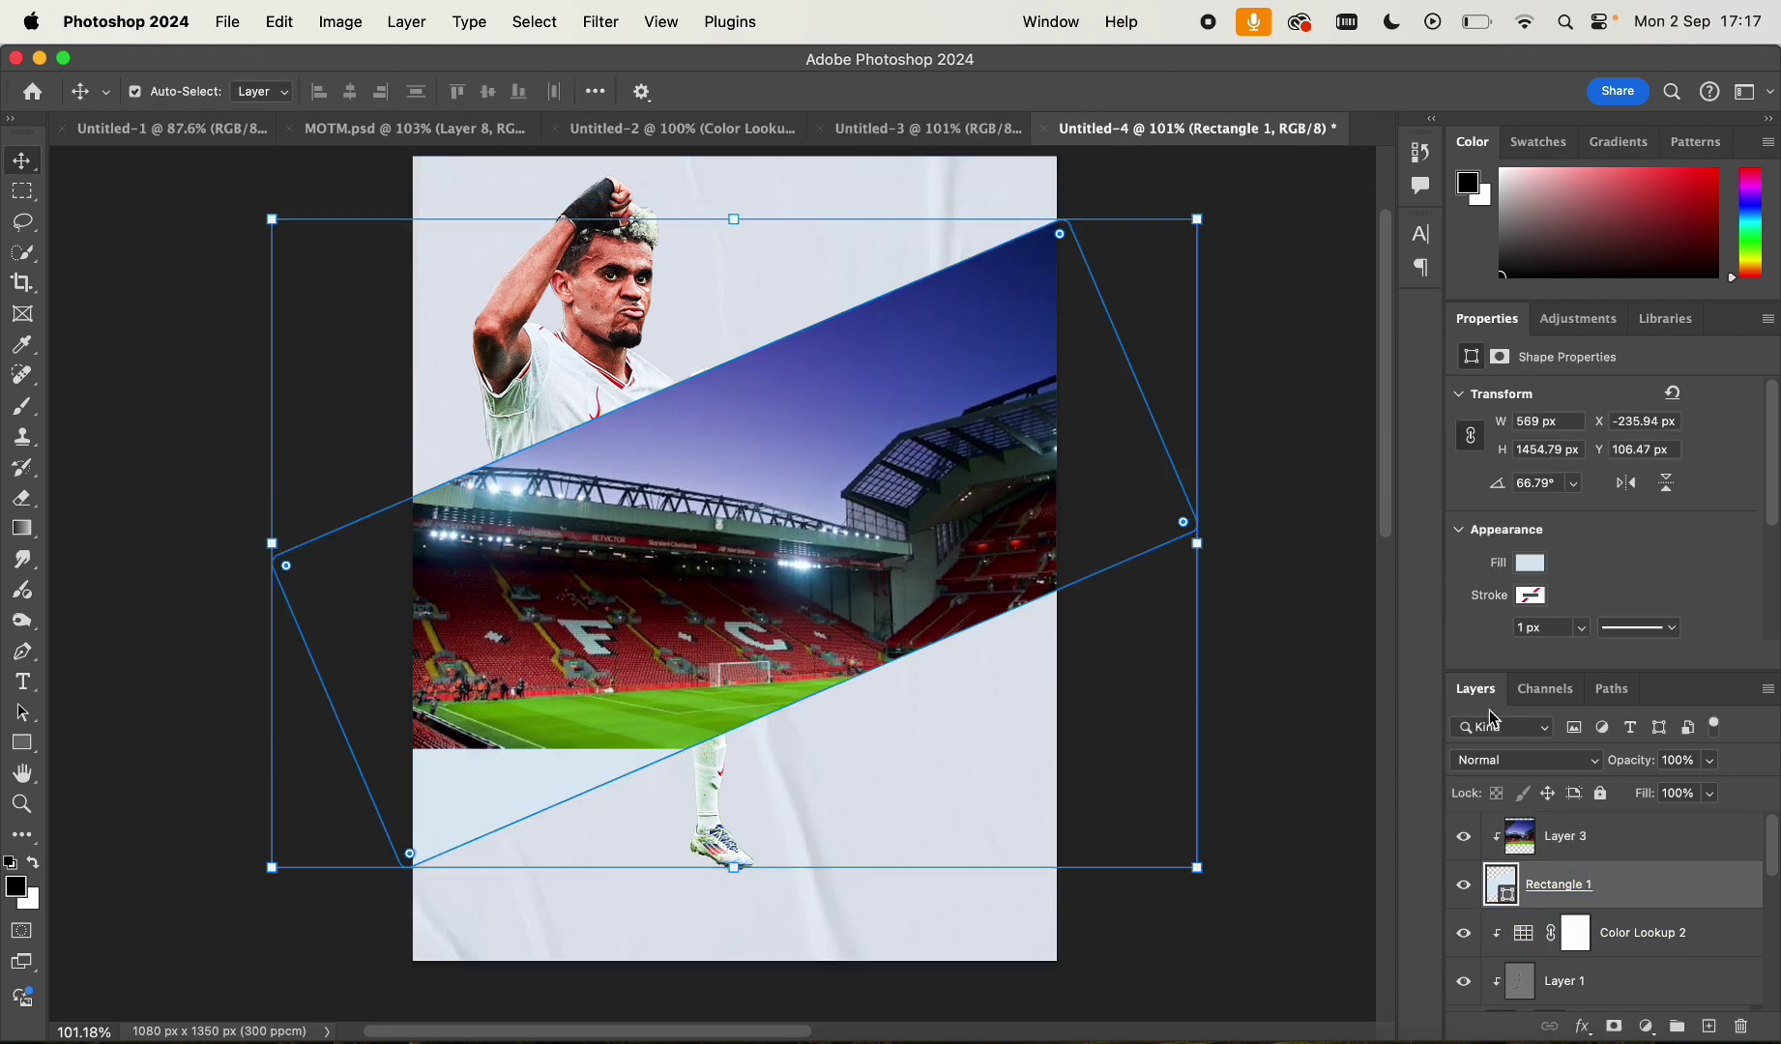
{"action": "left_click", "coordinate": [21, 494]}
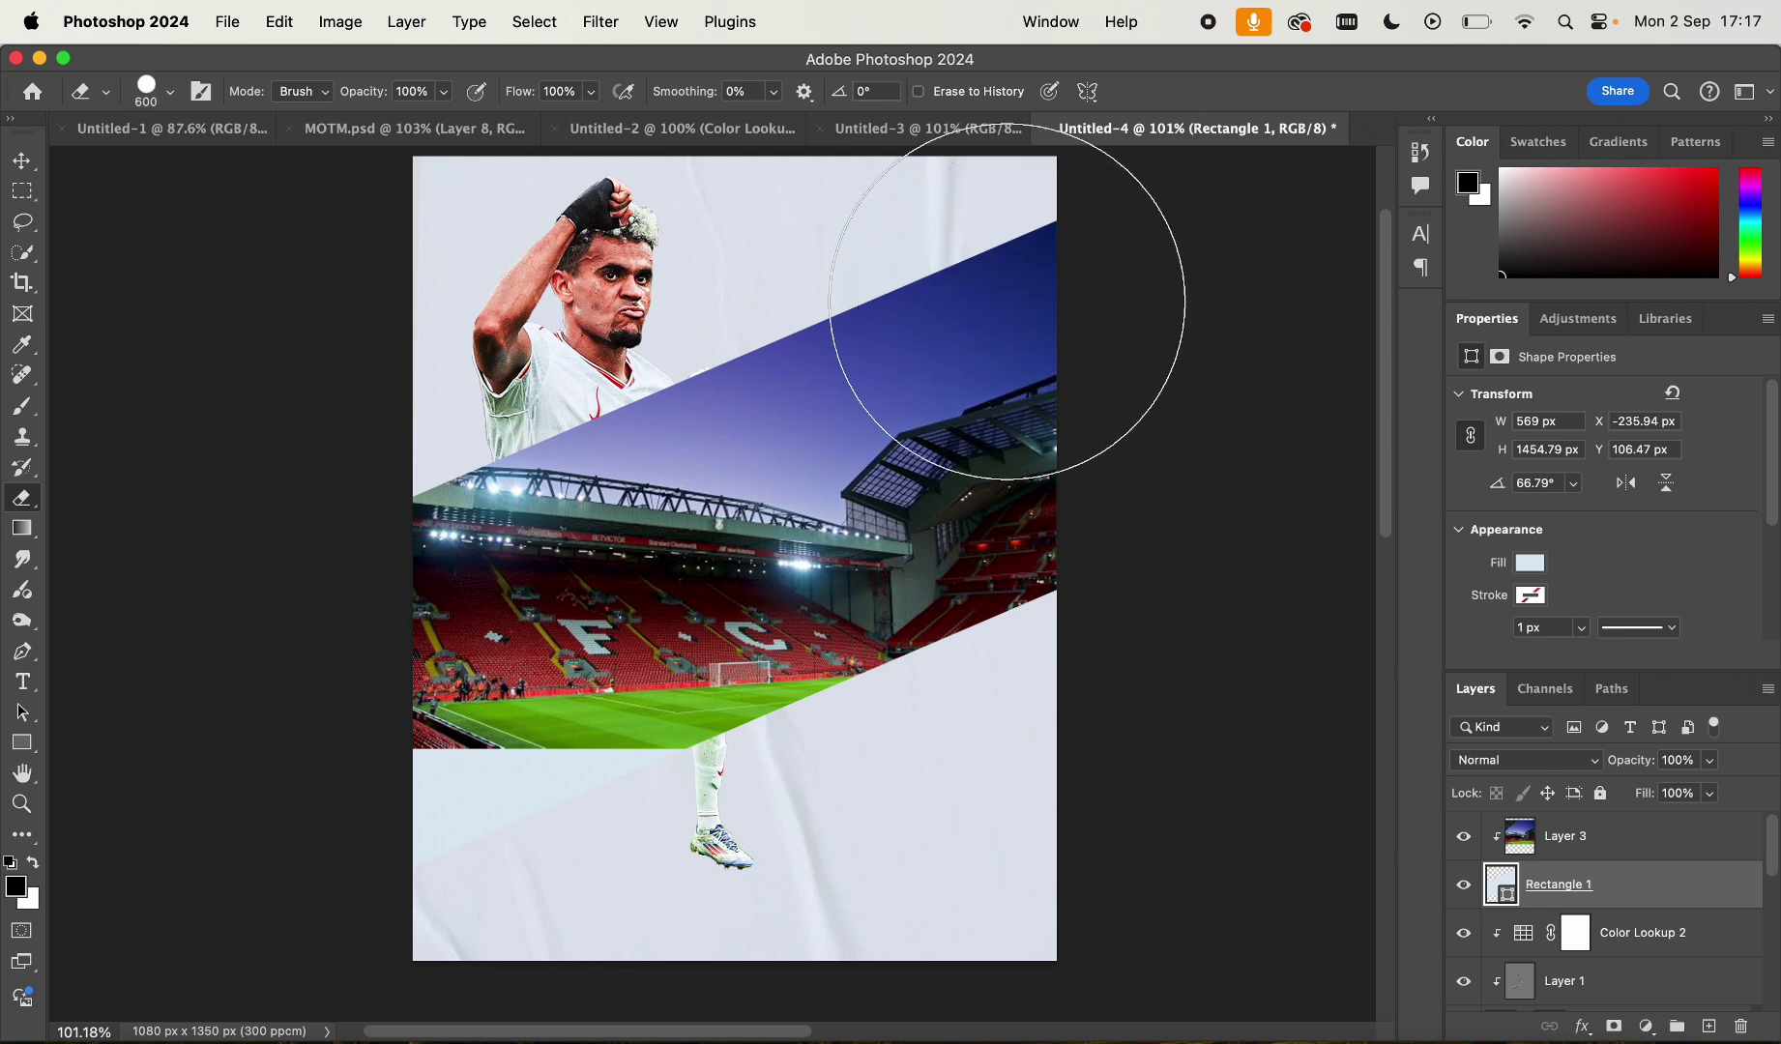
{"action": "scroll", "coordinate": [1101, 274], "scroll_direction": "up", "scroll_amount": 3}
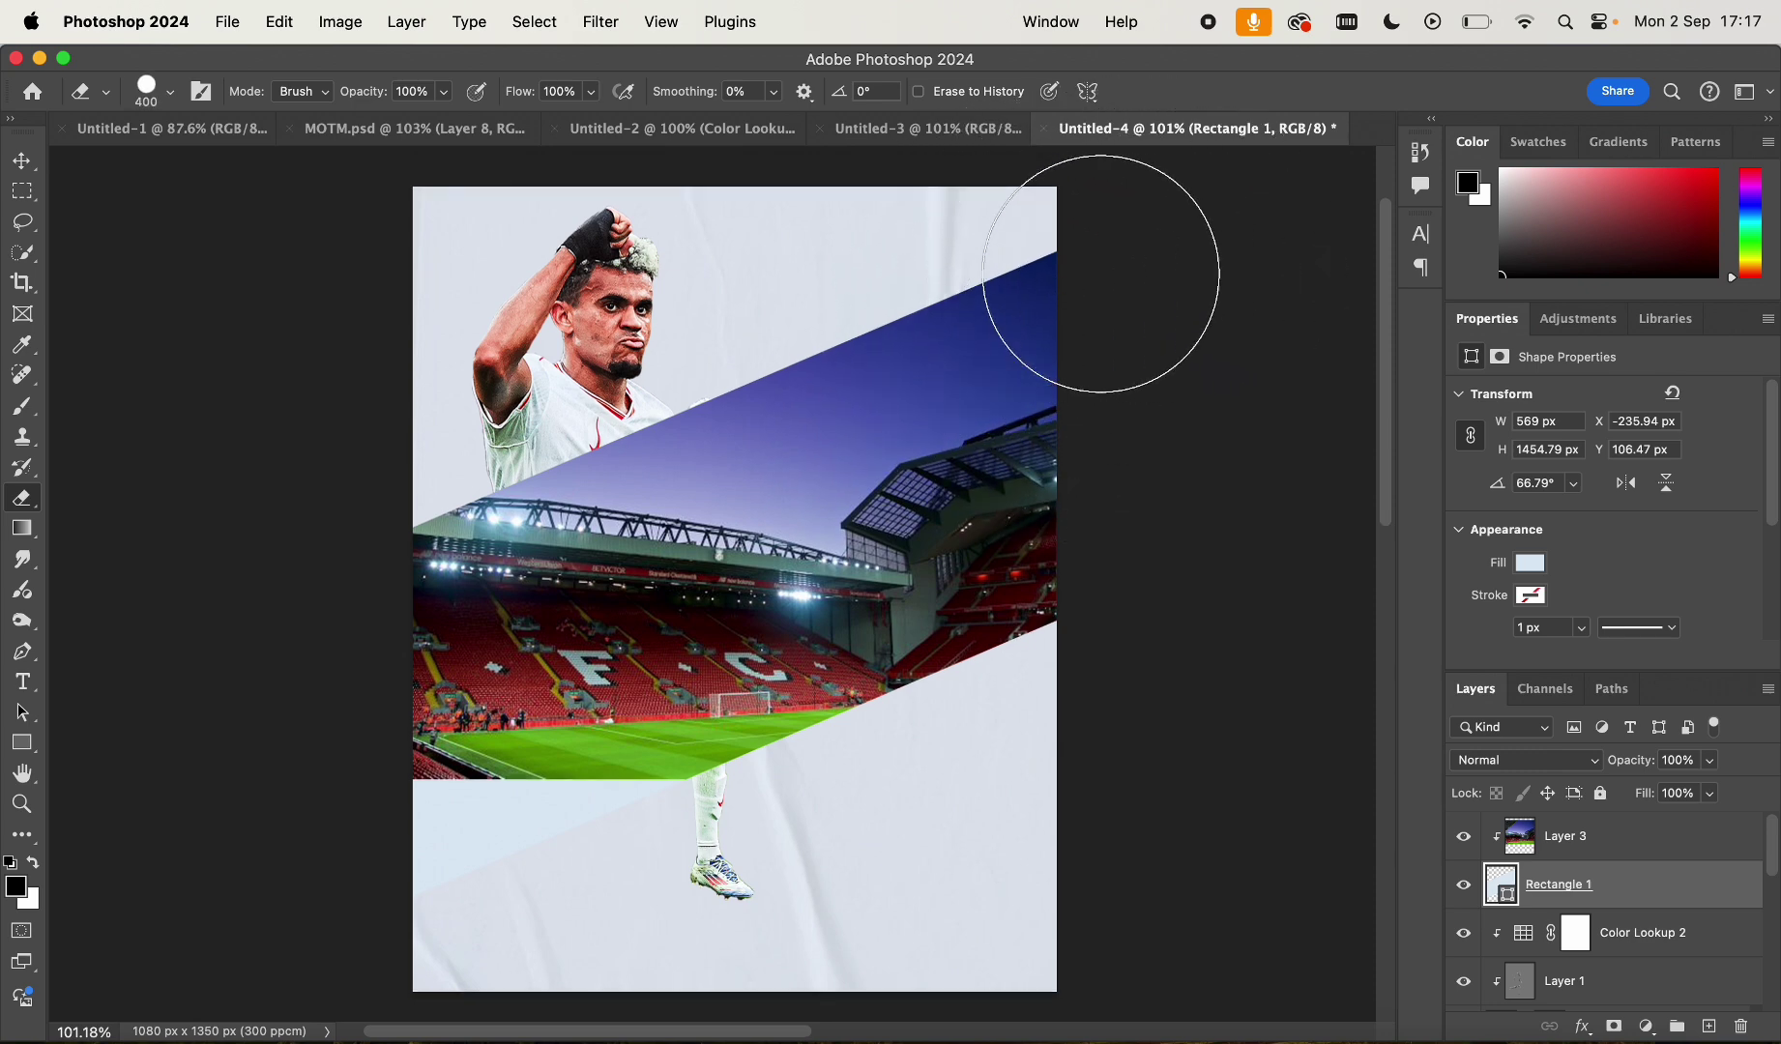
{"action": "left_click", "coordinate": [1088, 251]}
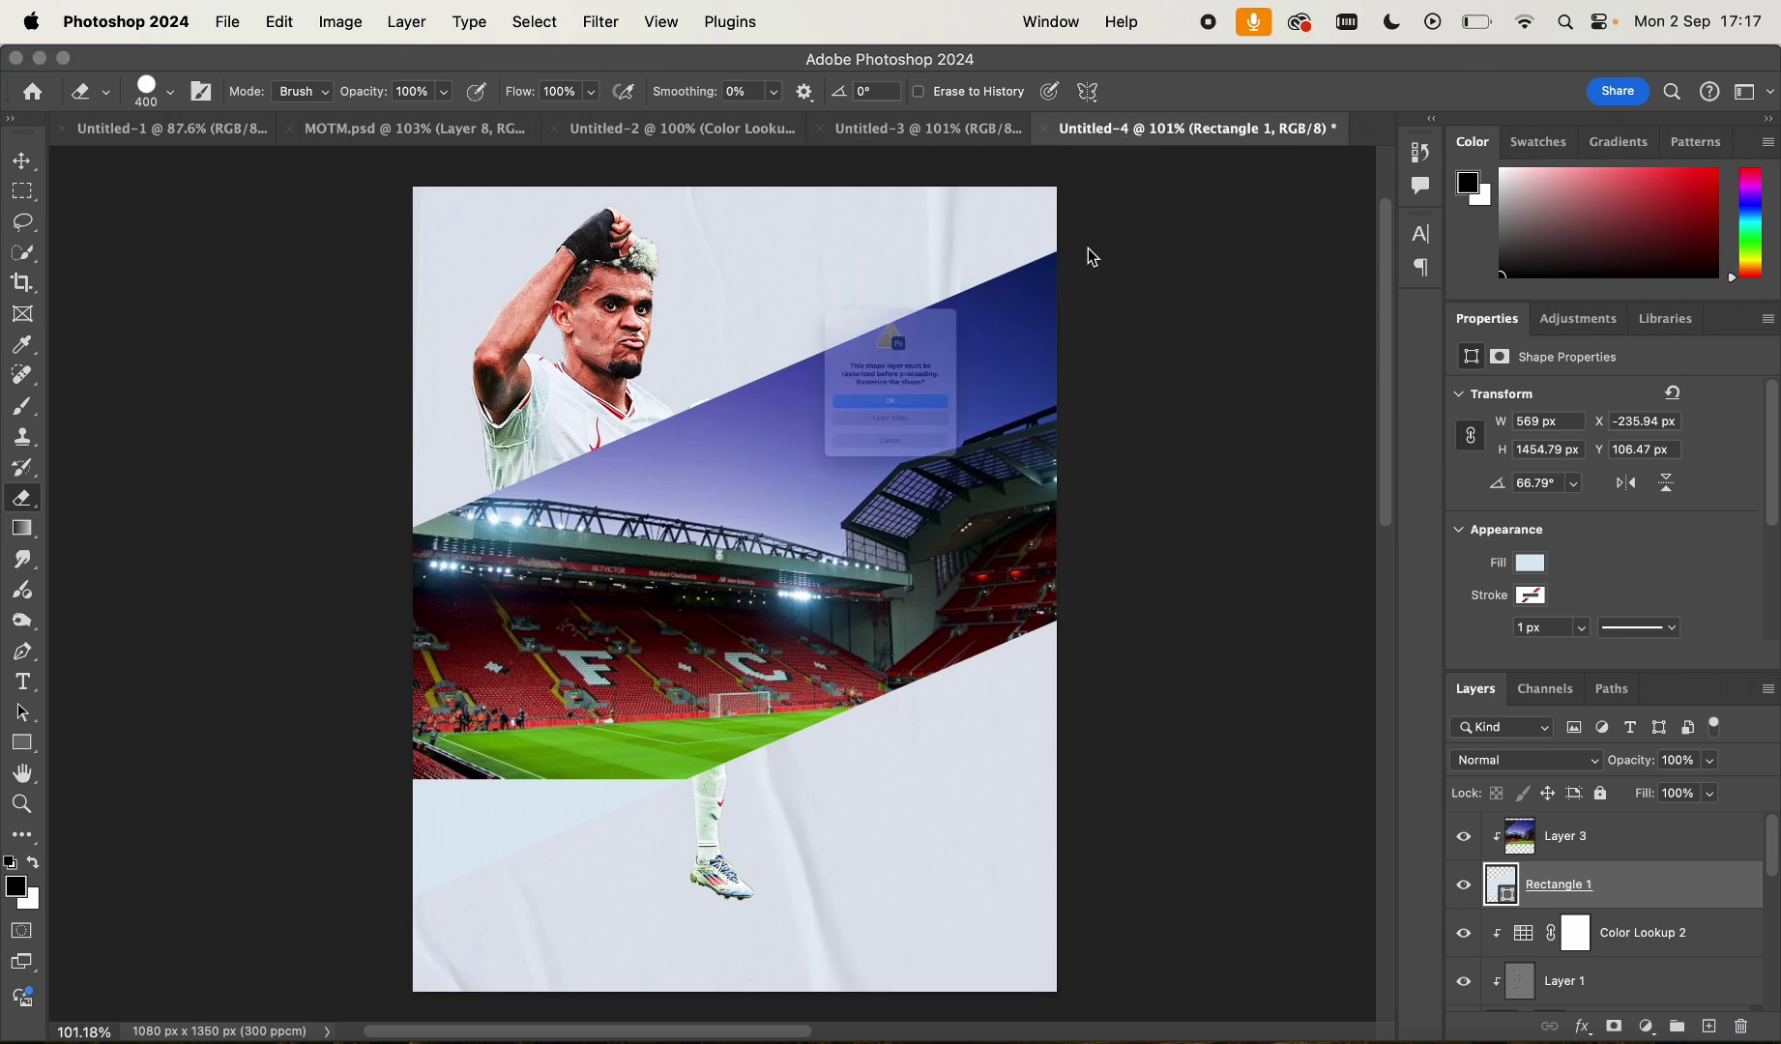
{"action": "left_click", "coordinate": [923, 434]}
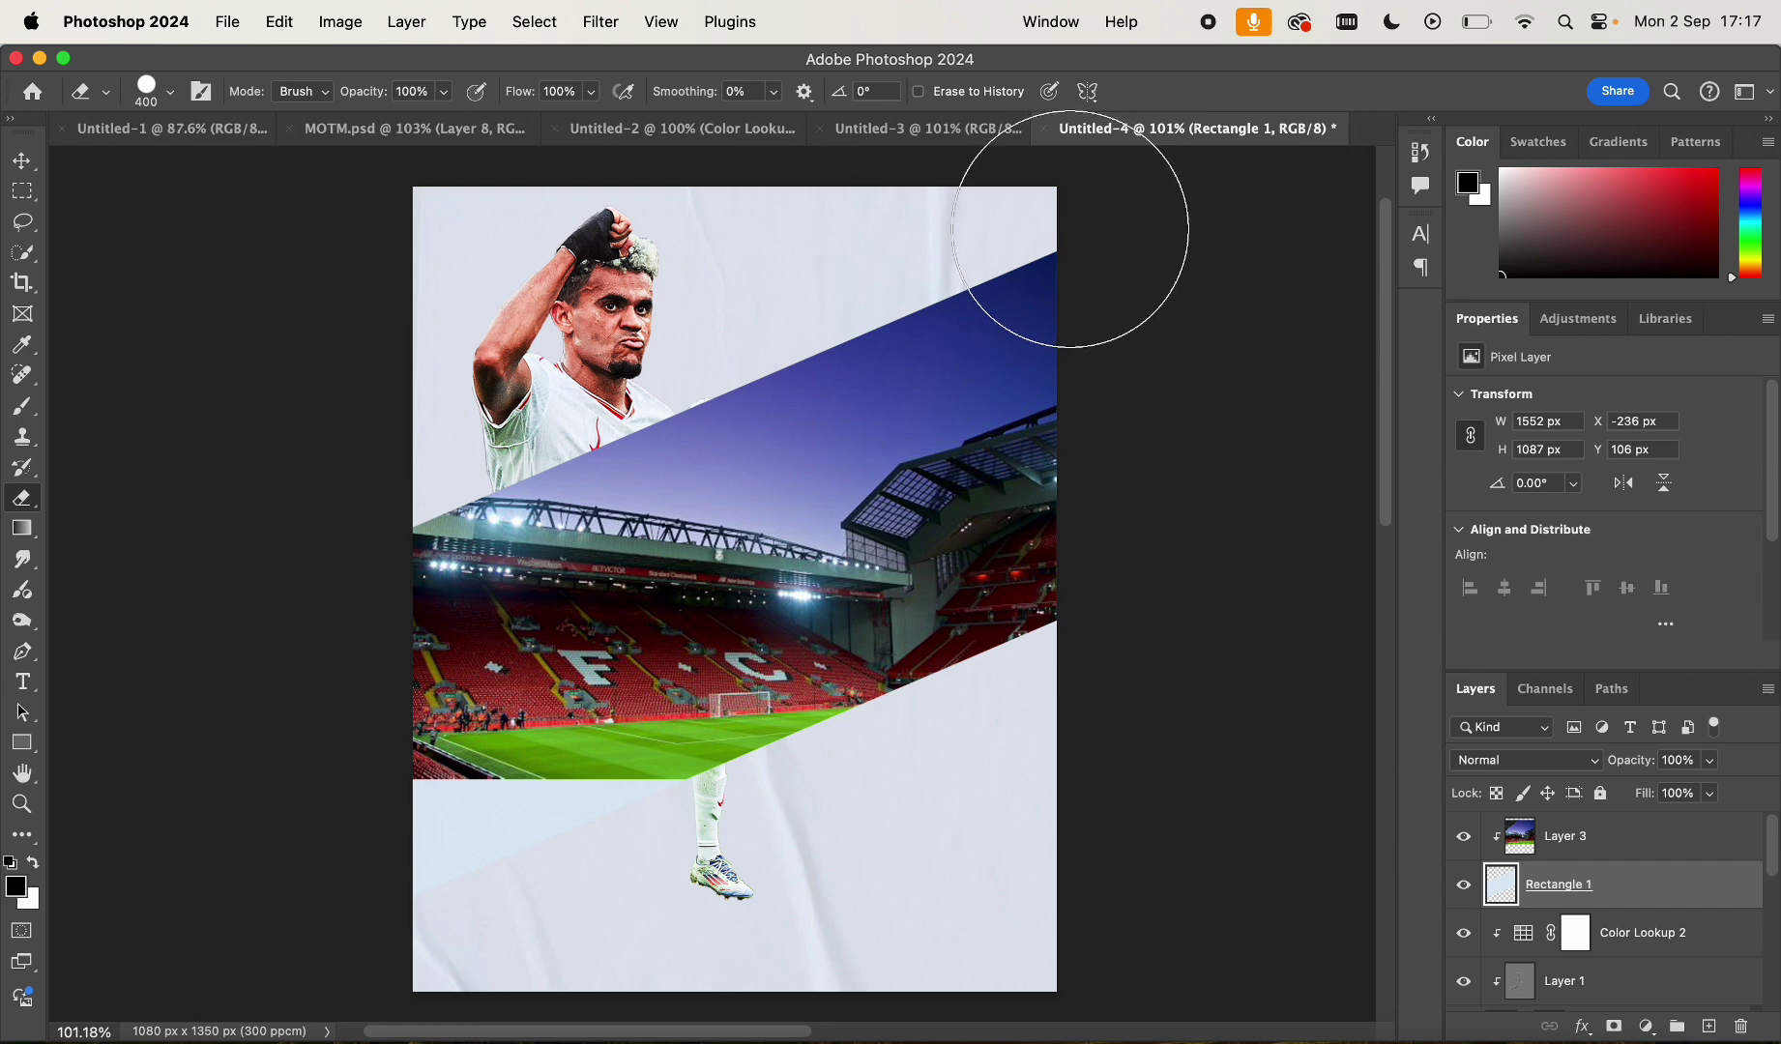
{"action": "mouse_move", "coordinate": [1070, 229]}
{"action": "left_mouse_down"}
{"action": "mouse_move", "coordinate": [1066, 747]}
{"action": "mouse_move", "coordinate": [1045, 855]}
{"action": "mouse_move", "coordinate": [1229, 0]}
{"action": "left_mouse_up"}
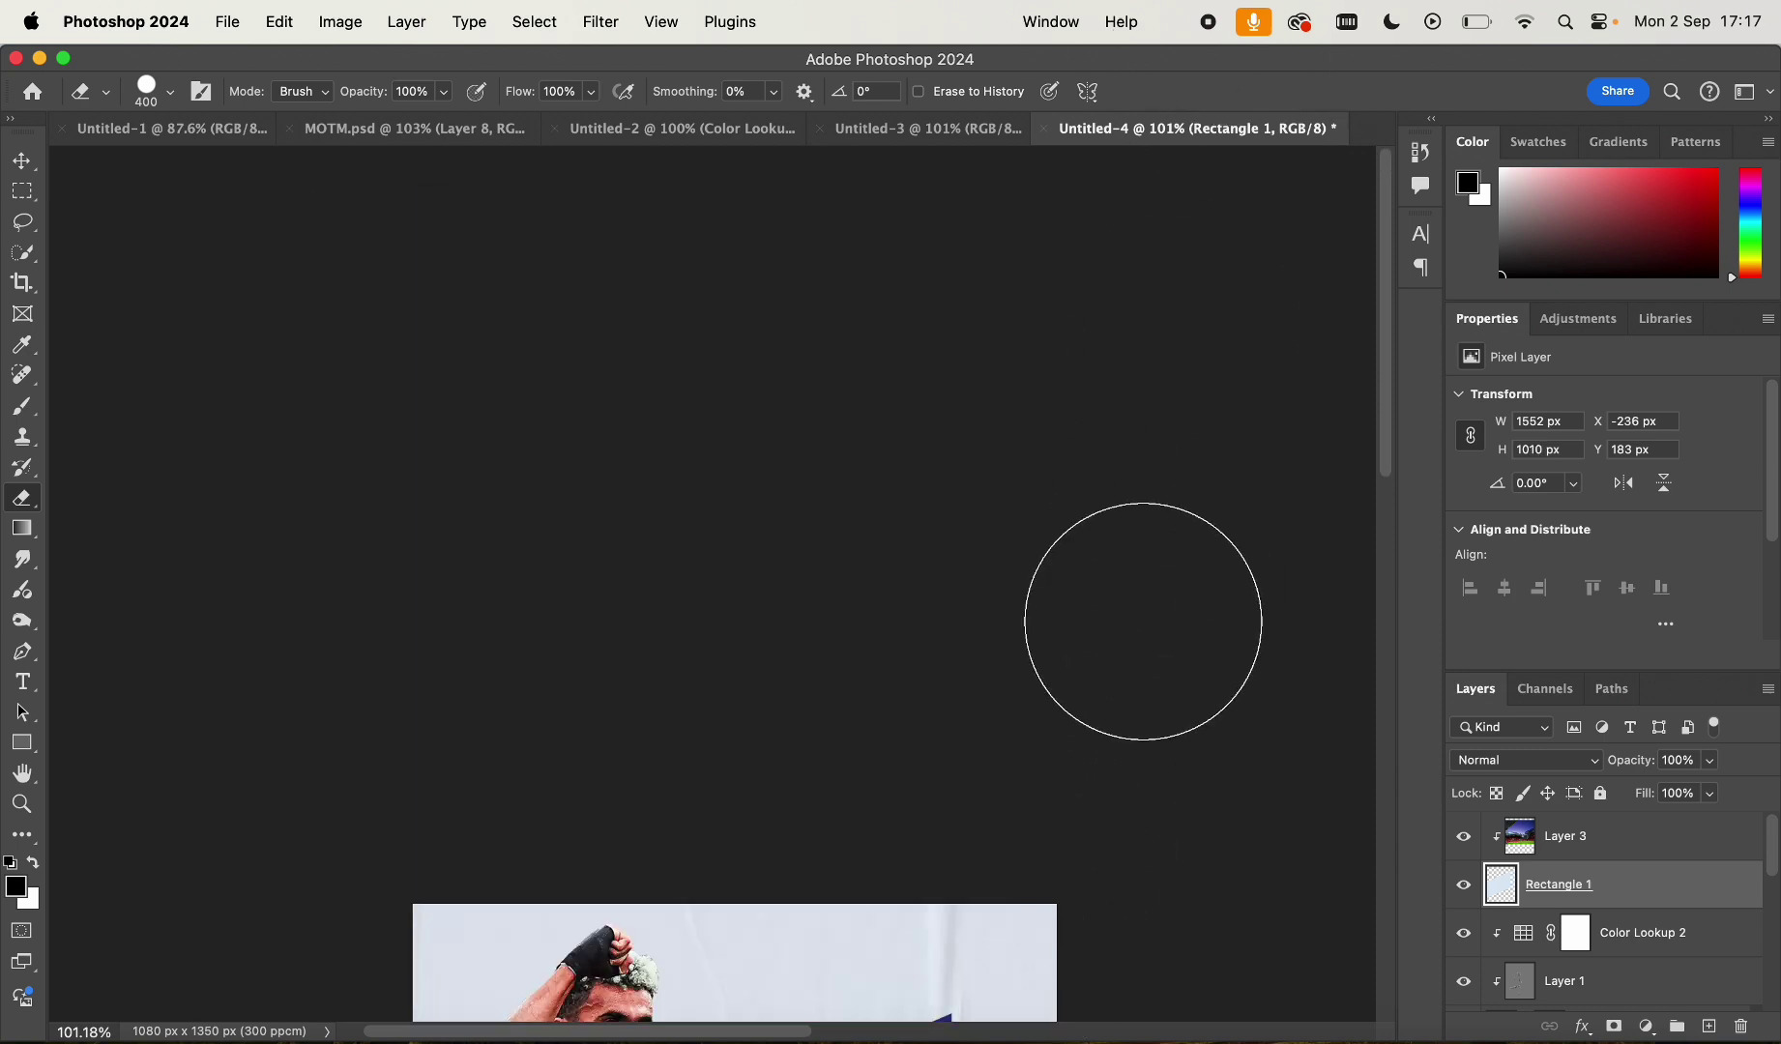
{"action": "scroll", "coordinate": [1143, 621], "scroll_direction": "down", "scroll_amount": 10}
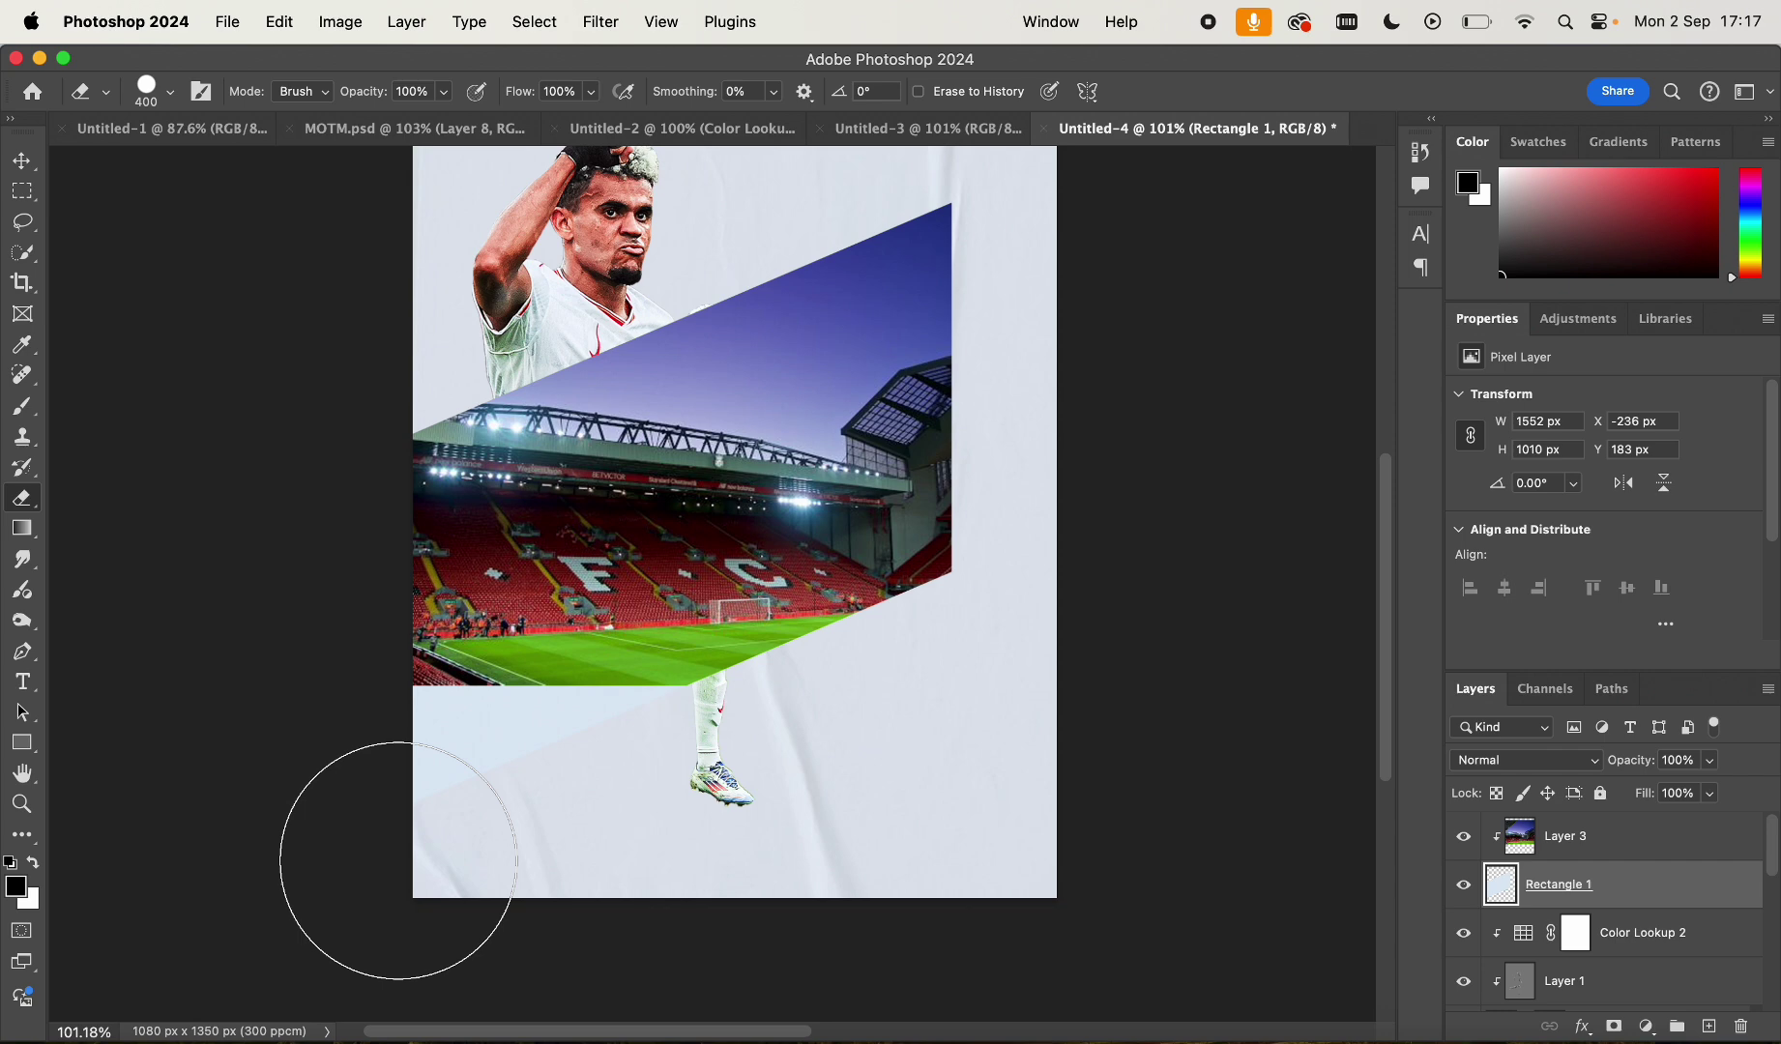
Erase the Rectangle 1 band along the poster's left edge with the 400 px Eraser, leaving a straight vertical side
{"action": "key", "text": "super+z"}
{"action": "key", "text": "super+z"}
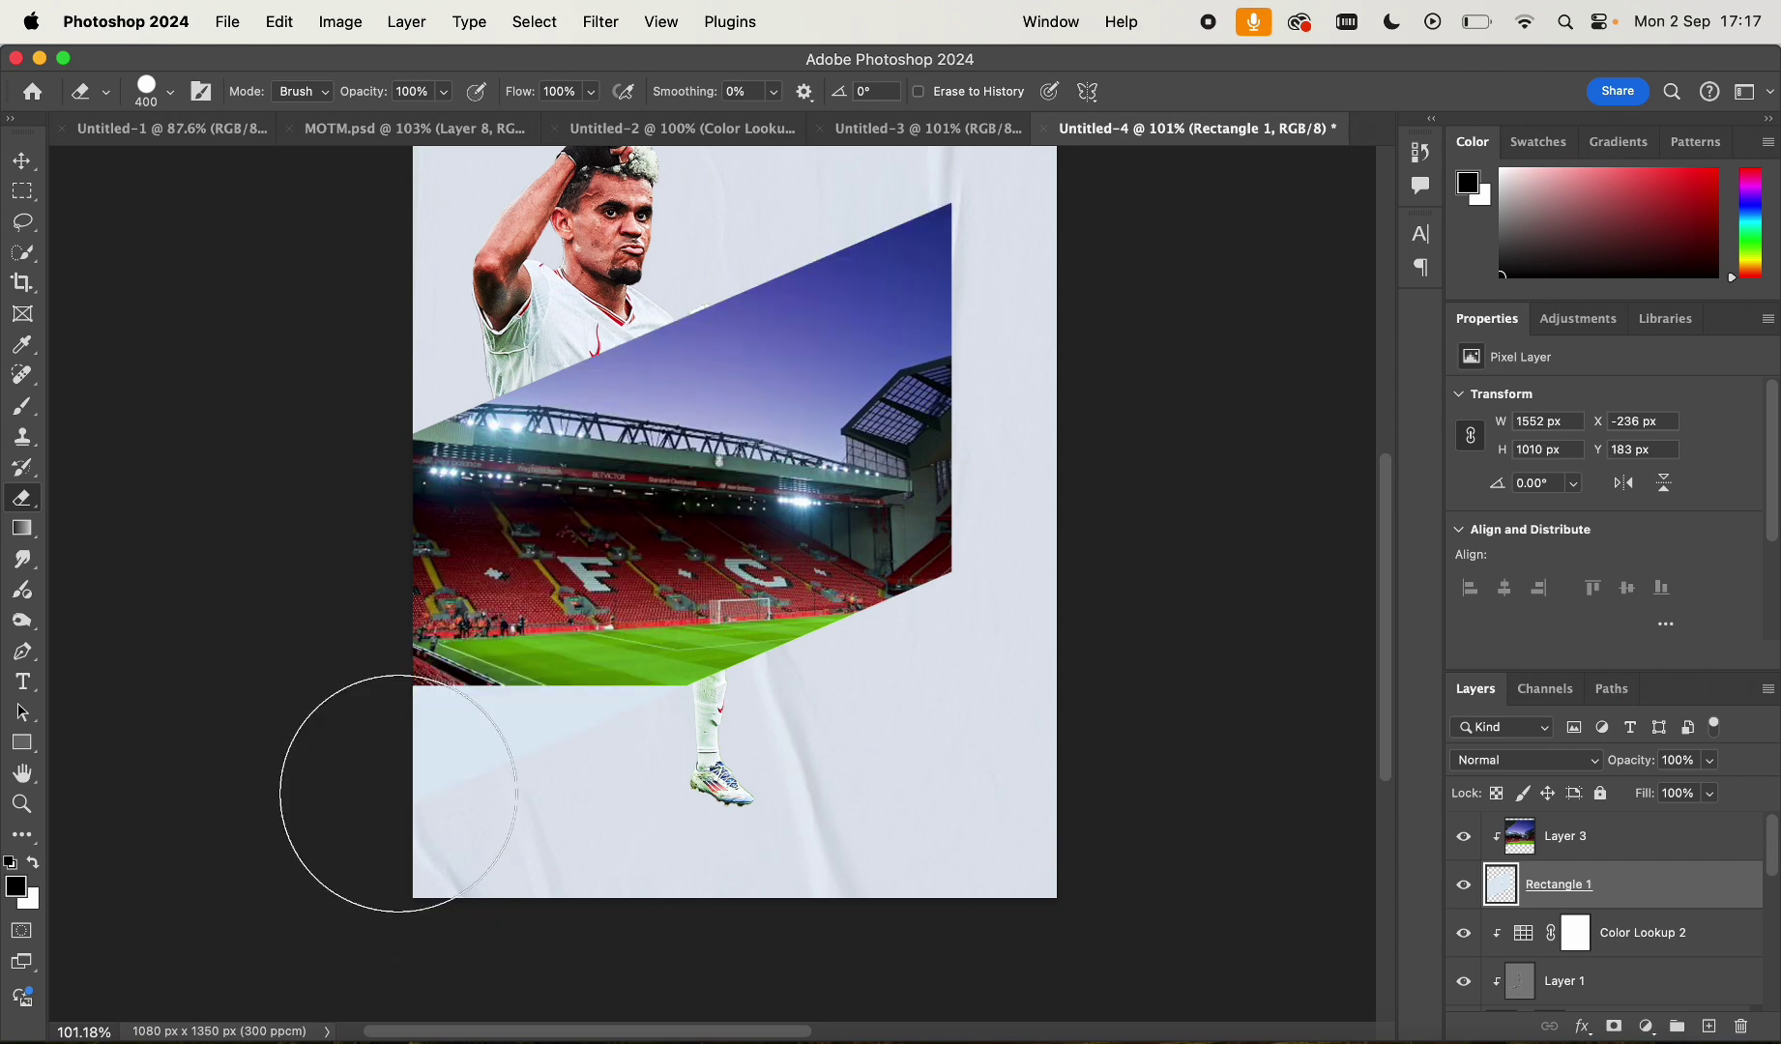
{"action": "mouse_move", "coordinate": [399, 793]}
{"action": "left_mouse_down"}
{"action": "mouse_move", "coordinate": [397, 532]}
{"action": "mouse_move", "coordinate": [359, 279]}
{"action": "left_mouse_up"}
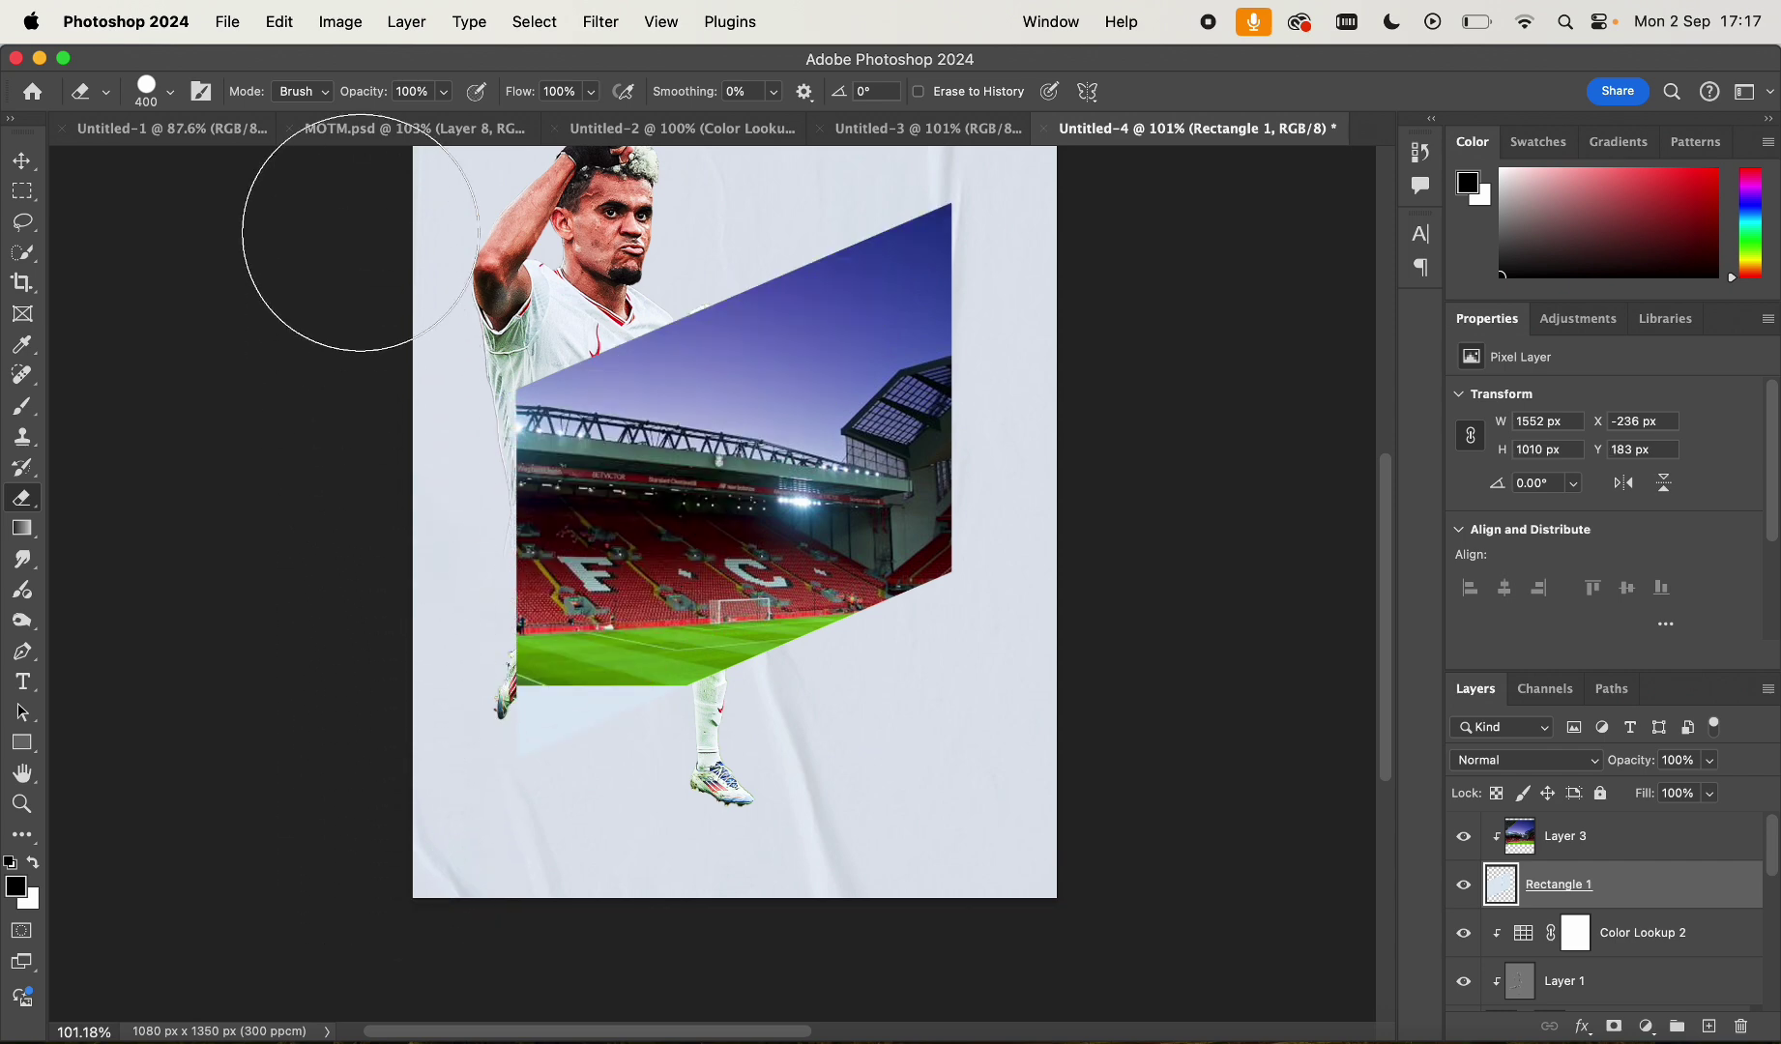
{"action": "left_click_drag", "start_coordinate": [367, 599], "coordinate": [309, 430]}
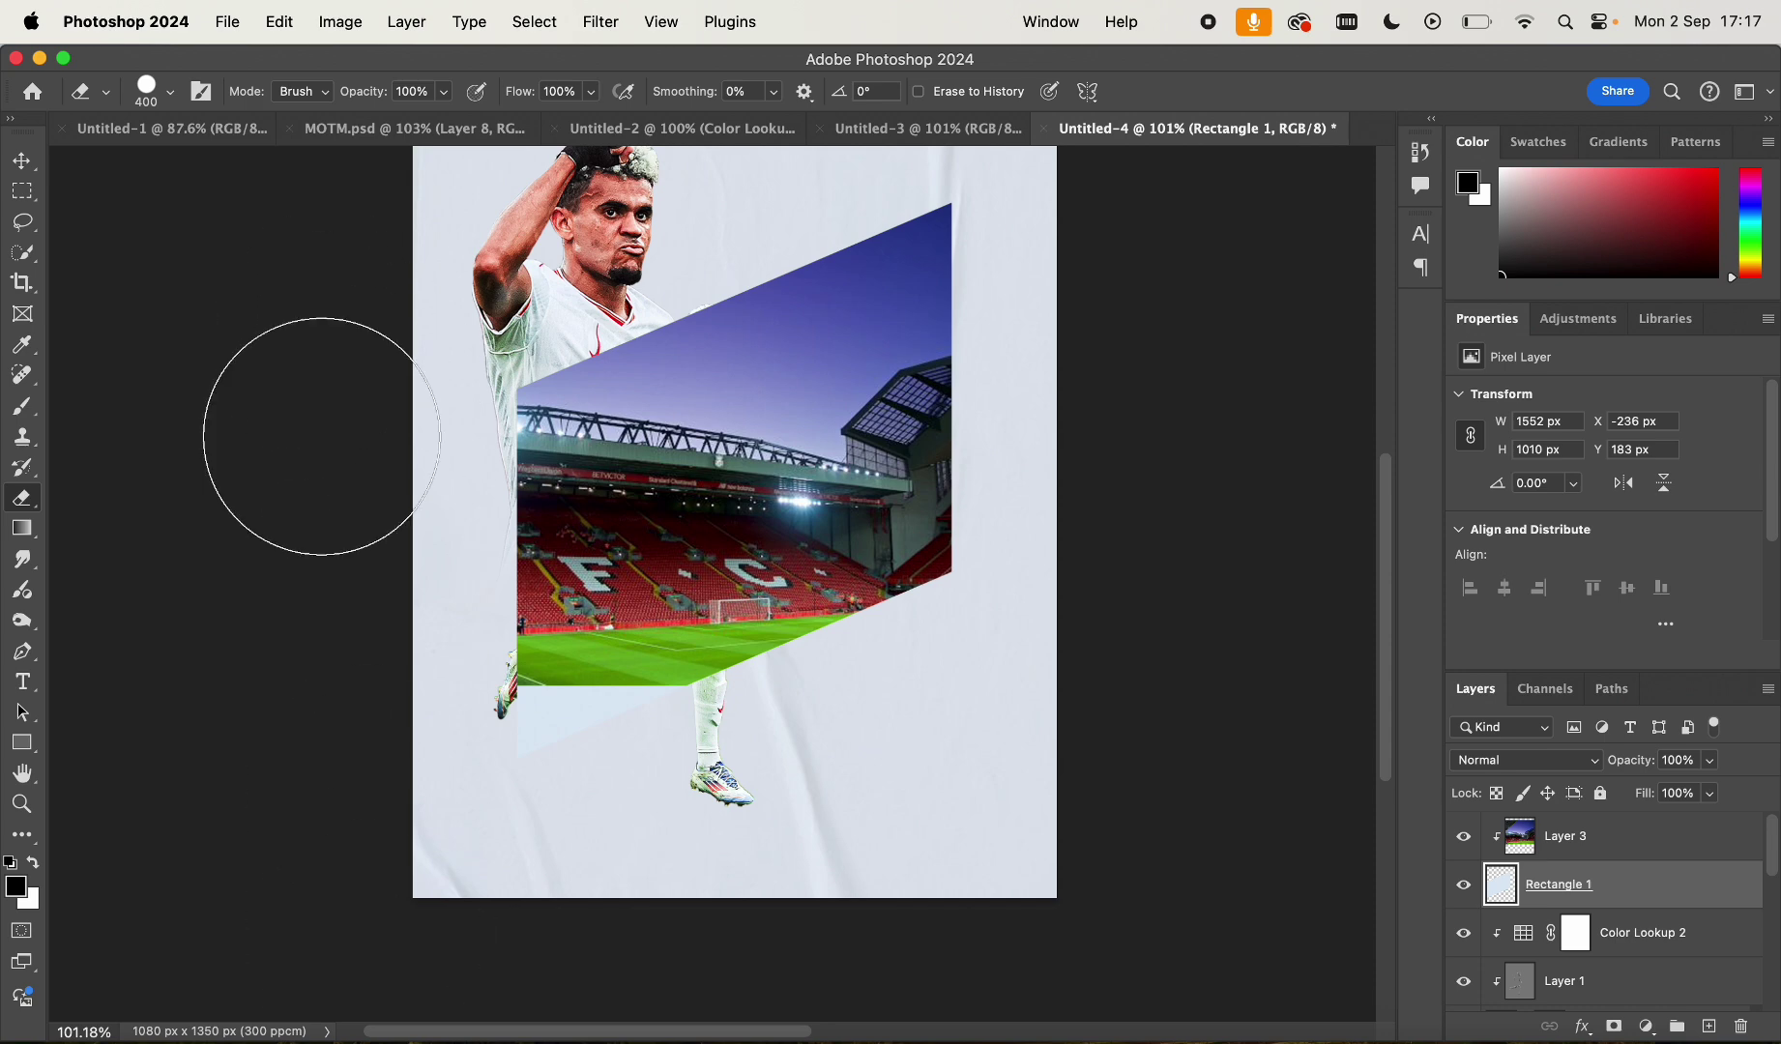
{"action": "left_click", "coordinate": [23, 163]}
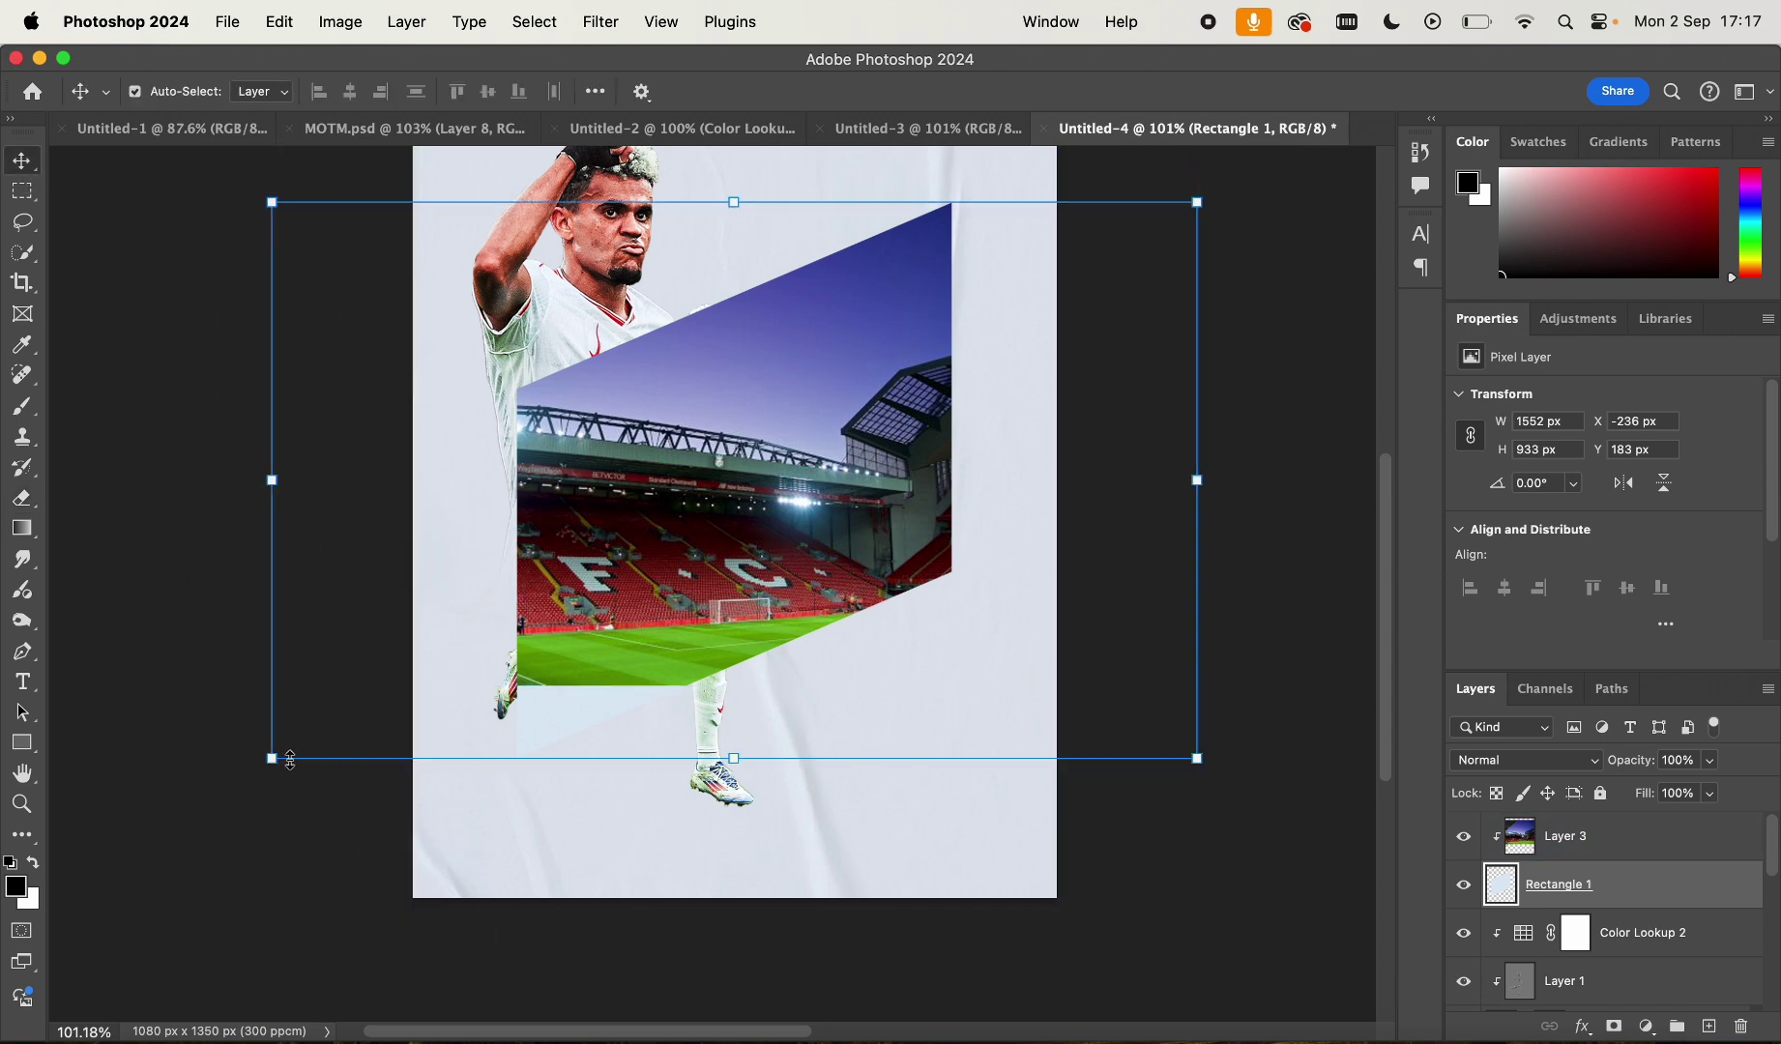
{"action": "left_click_drag", "start_coordinate": [272, 759], "coordinate": [295, 791]}
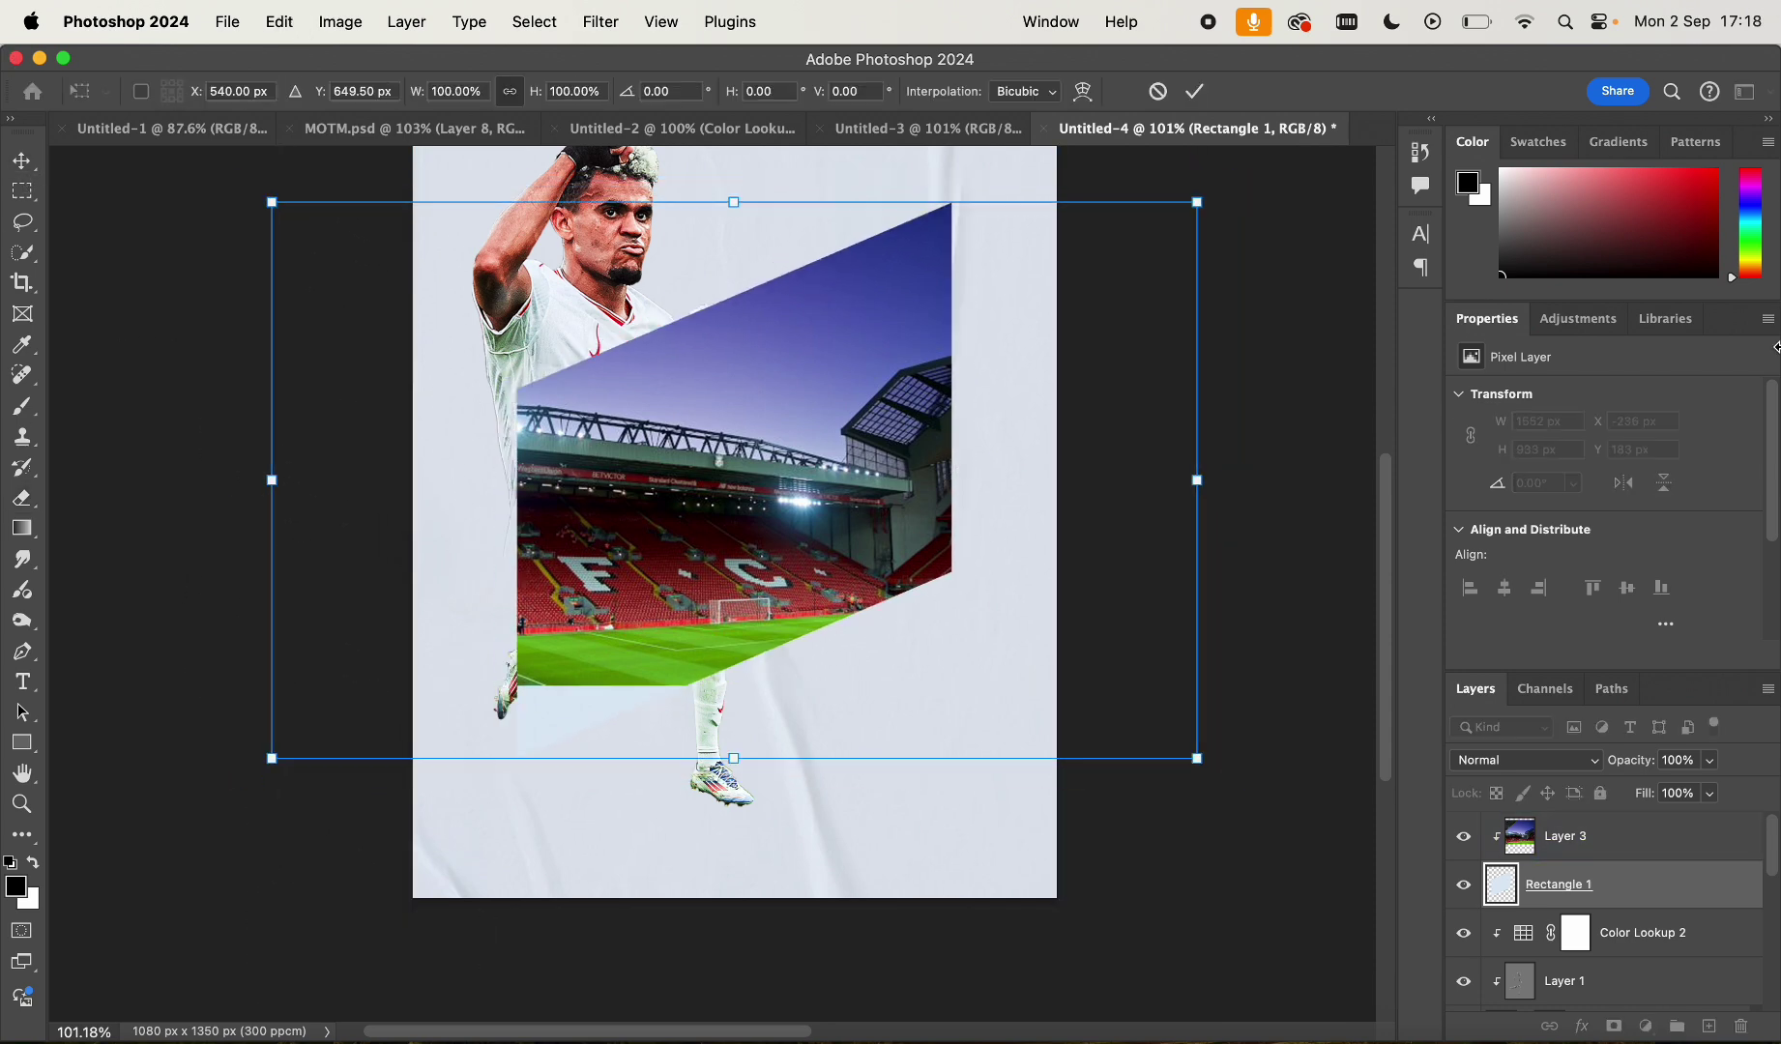
{"action": "key", "text": "Return"}
Enlarge the Layer 3 stadium photo to about 115% and shift it left so it covers the whole trimmed band
{"action": "left_click", "coordinate": [1566, 837]}
{"action": "key", "text": "super+t"}
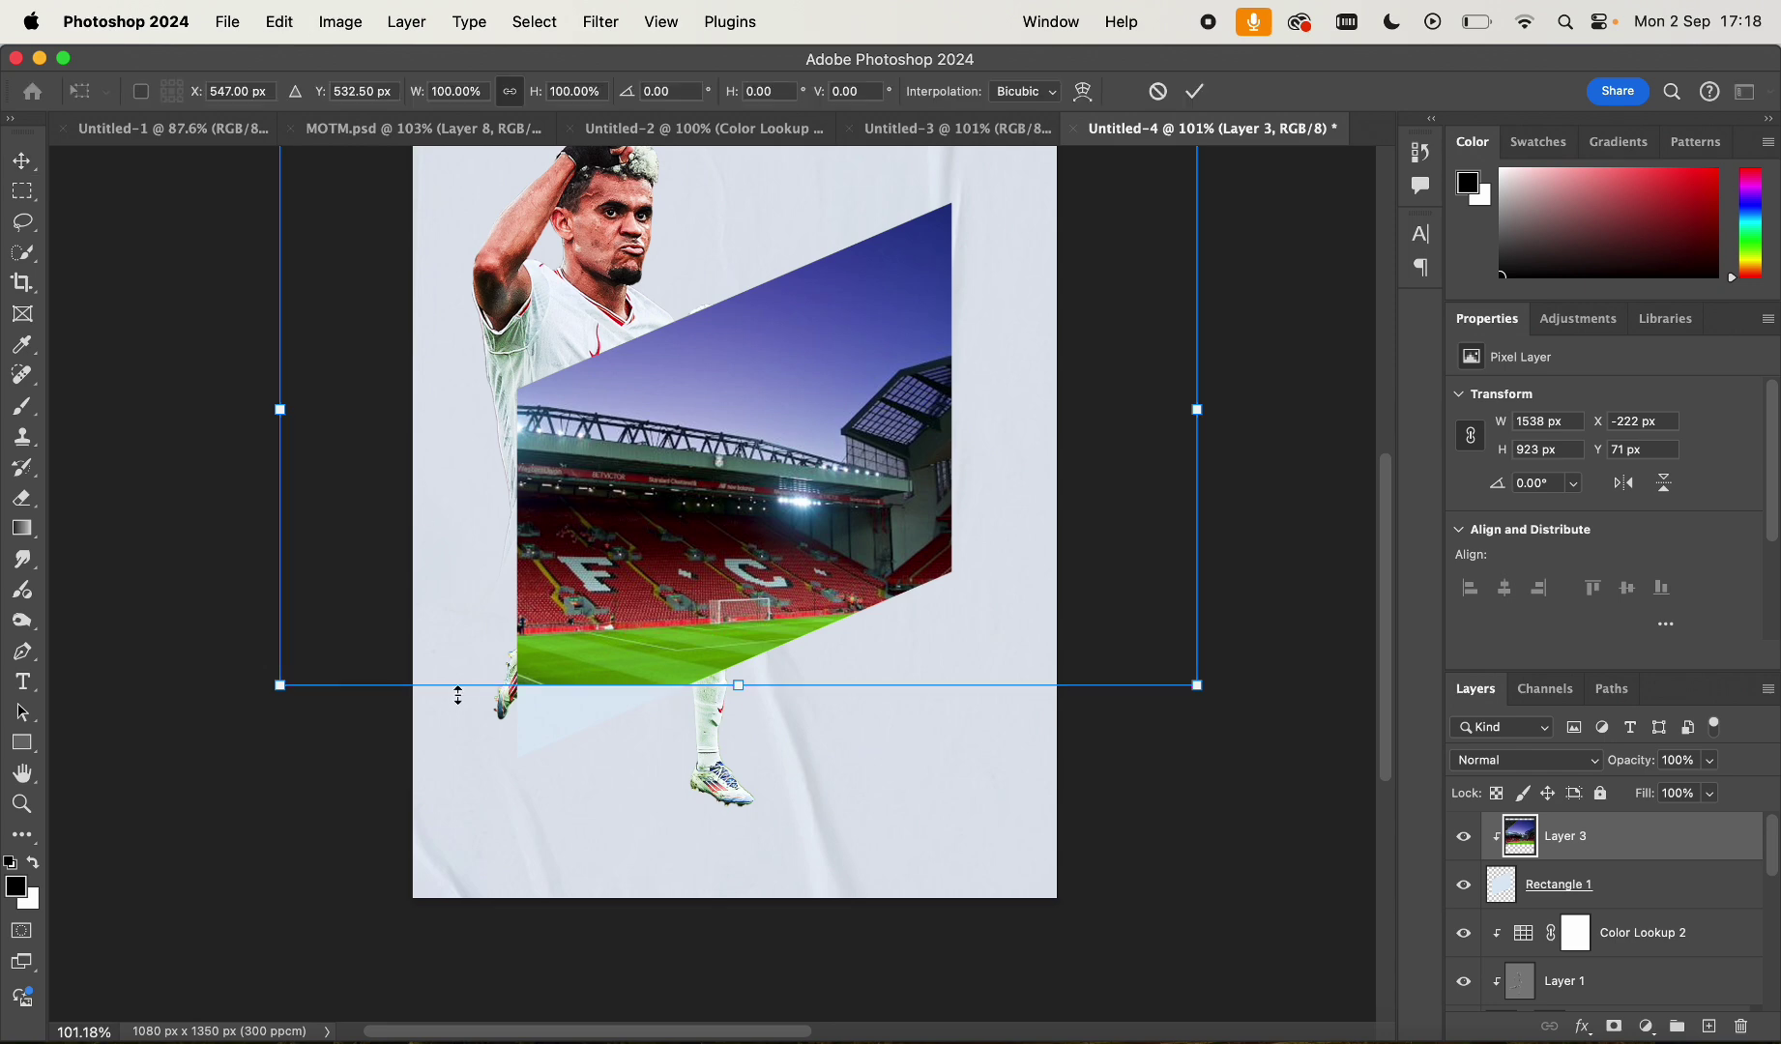
{"action": "left_click_drag", "start_coordinate": [280, 684], "coordinate": [224, 904]}
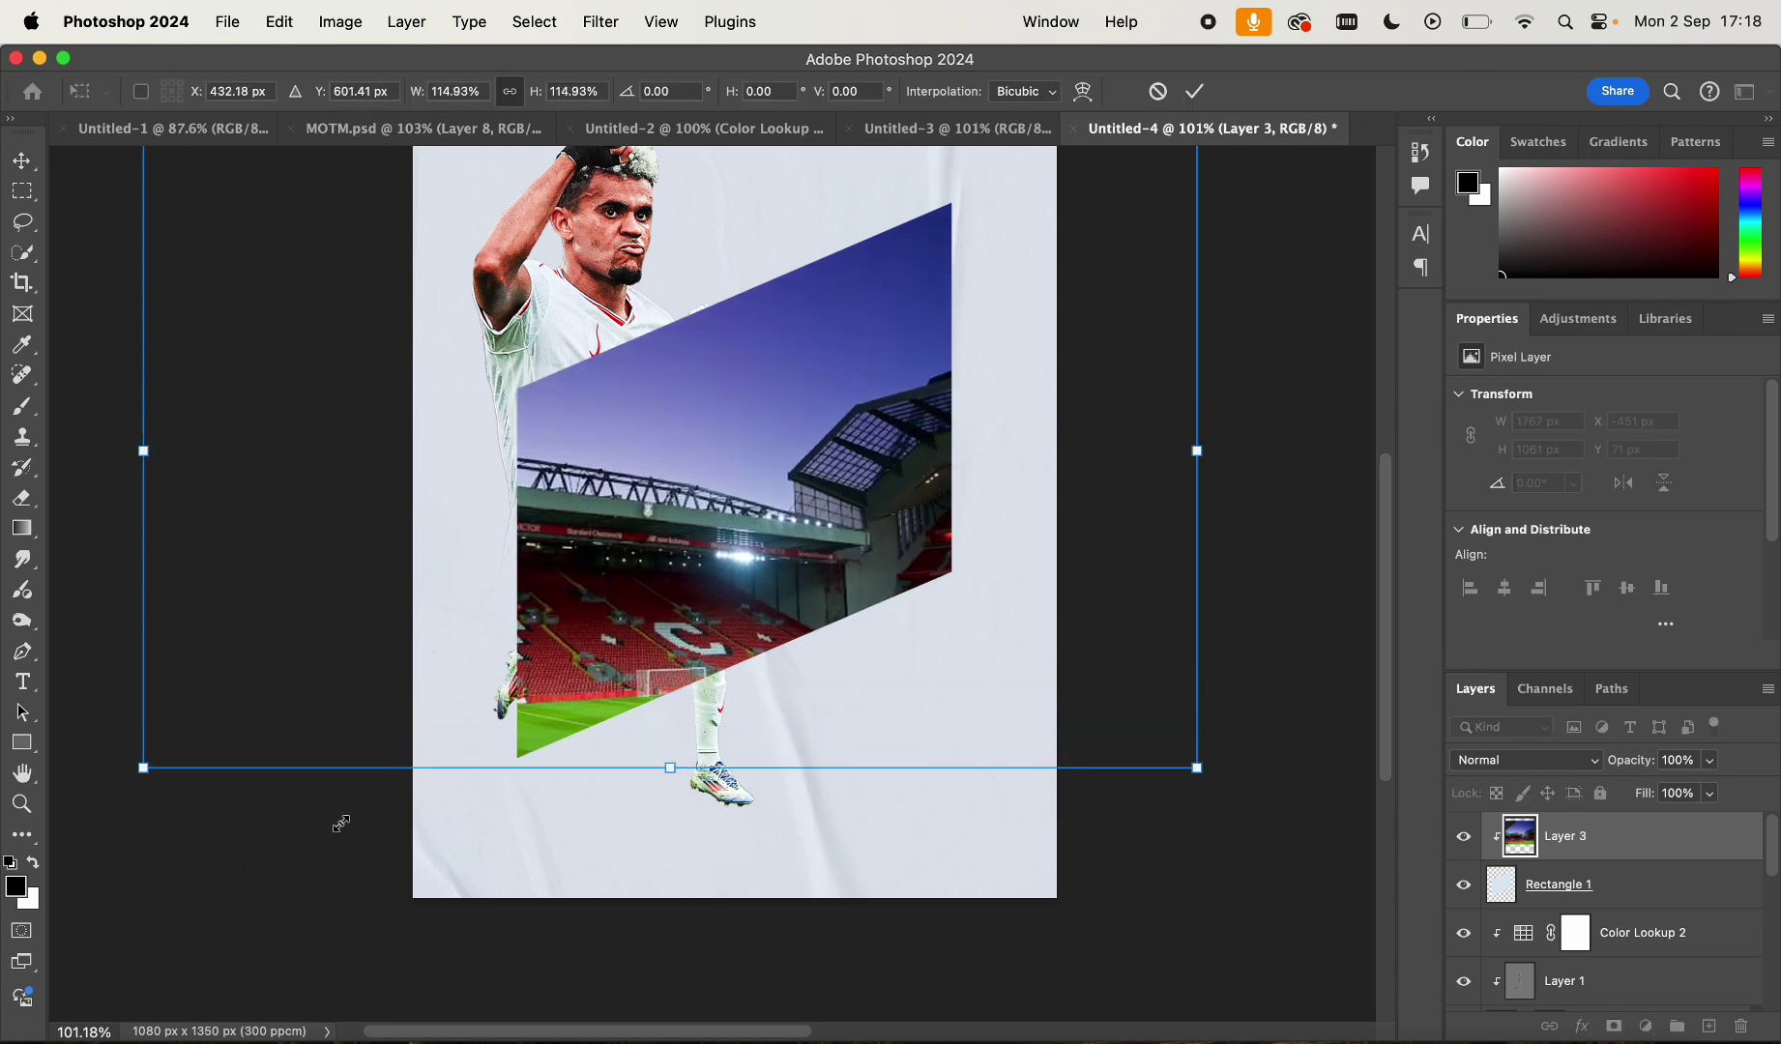
{"action": "left_click_drag", "start_coordinate": [616, 647], "coordinate": [515, 636]}
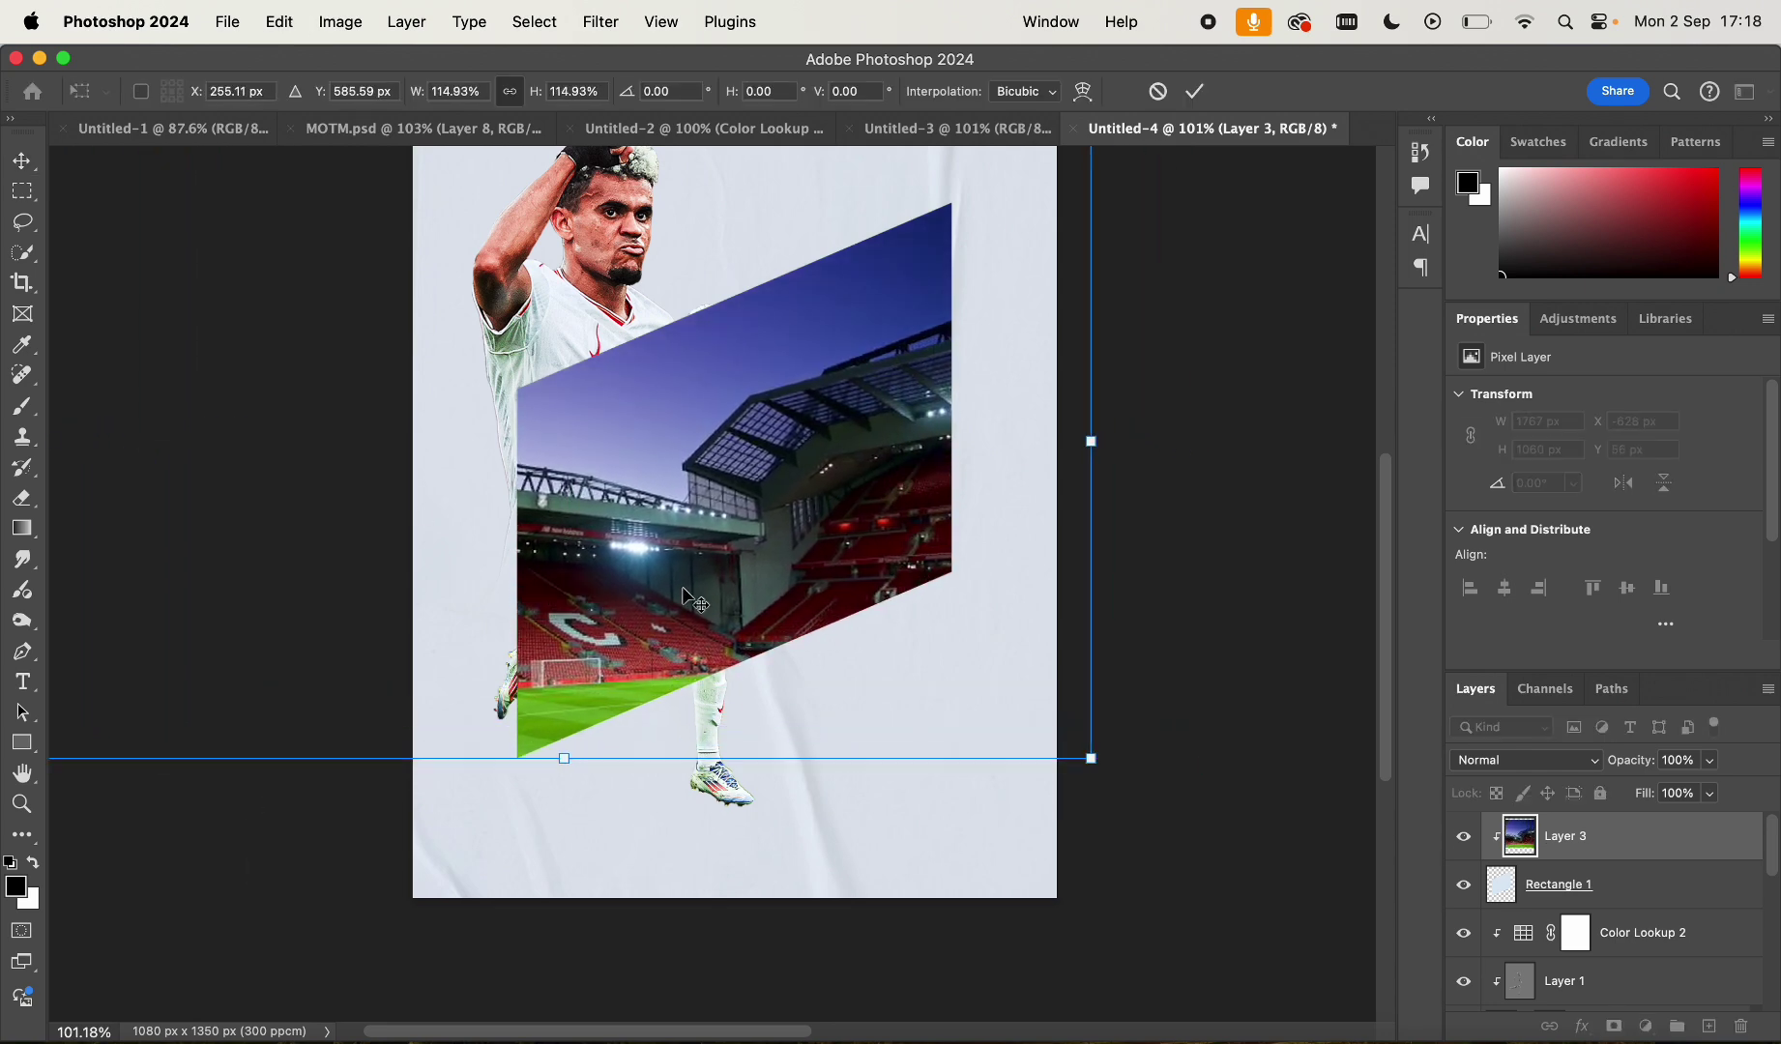
{"action": "left_click", "coordinate": [1217, 426]}
{"action": "key", "text": "super+minus"}
{"action": "key", "text": "super+minus"}
{"action": "key", "text": "super+0"}
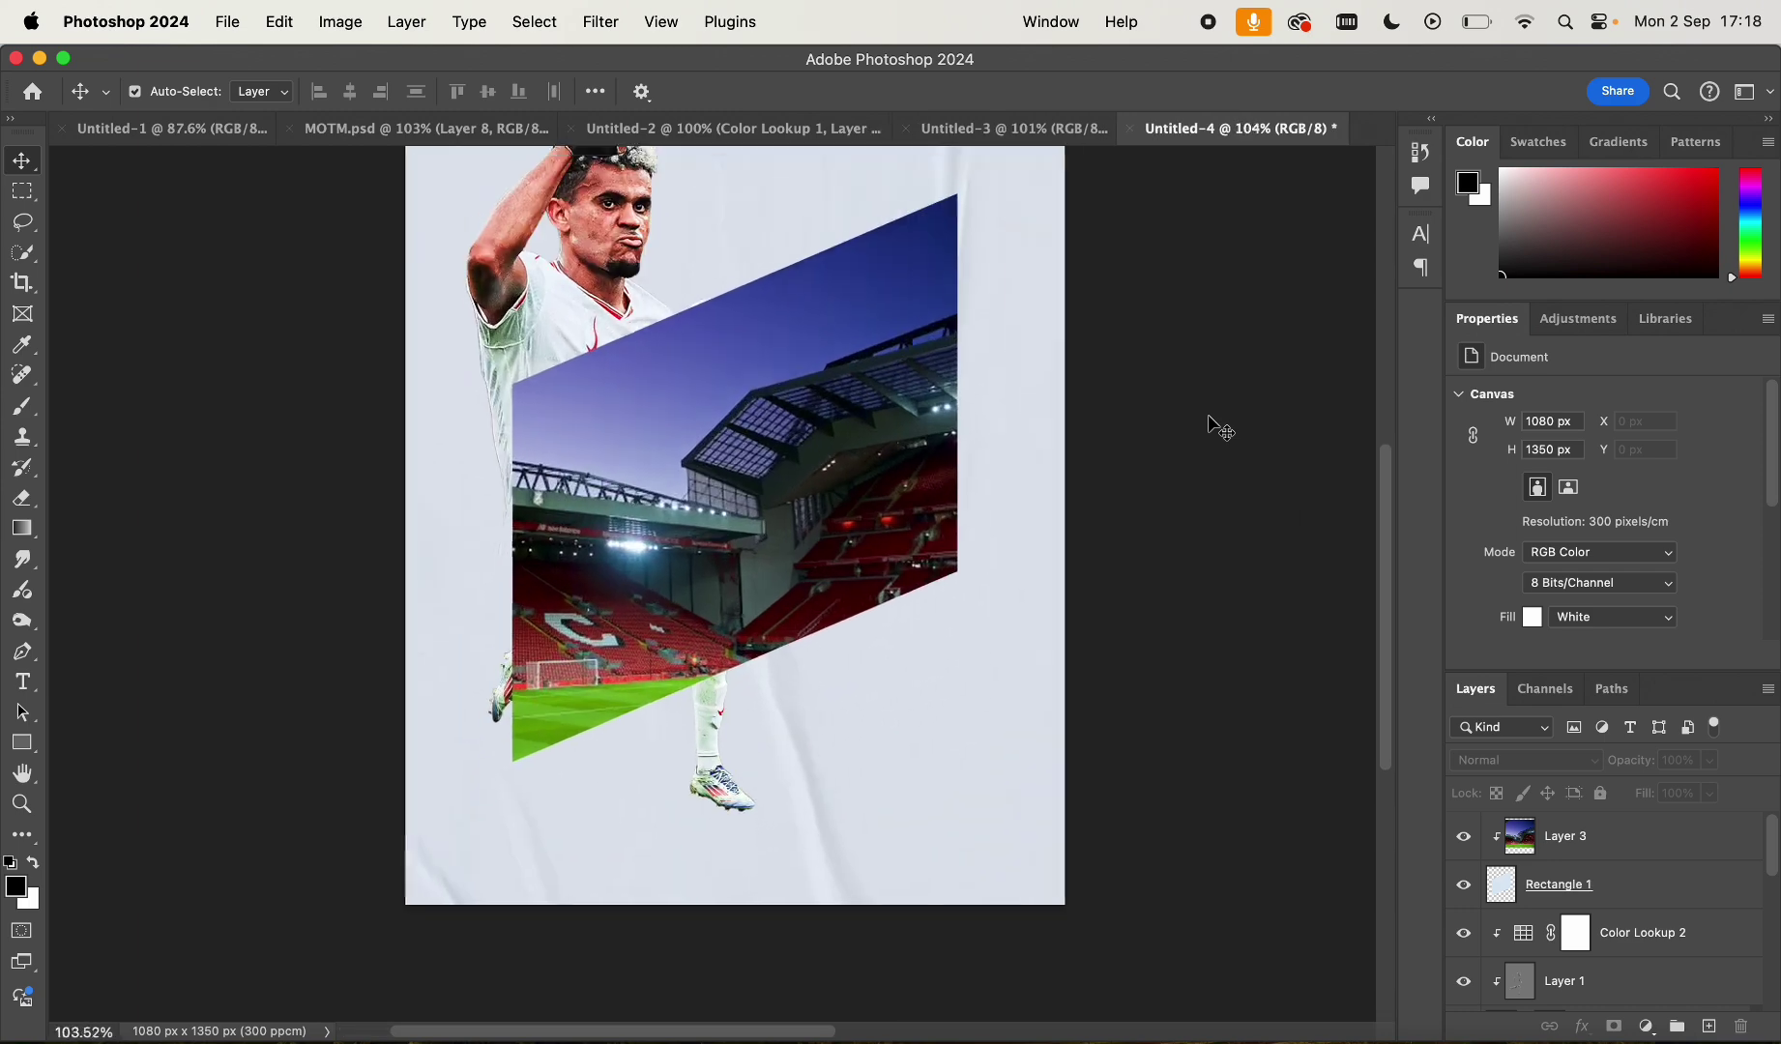
Move Layer 3 and Rectangle 1 together below both player cut-outs, directly above the paper texture layer
{"action": "left_click", "coordinate": [1618, 883]}
{"action": "double_click", "coordinate": [1617, 847]}
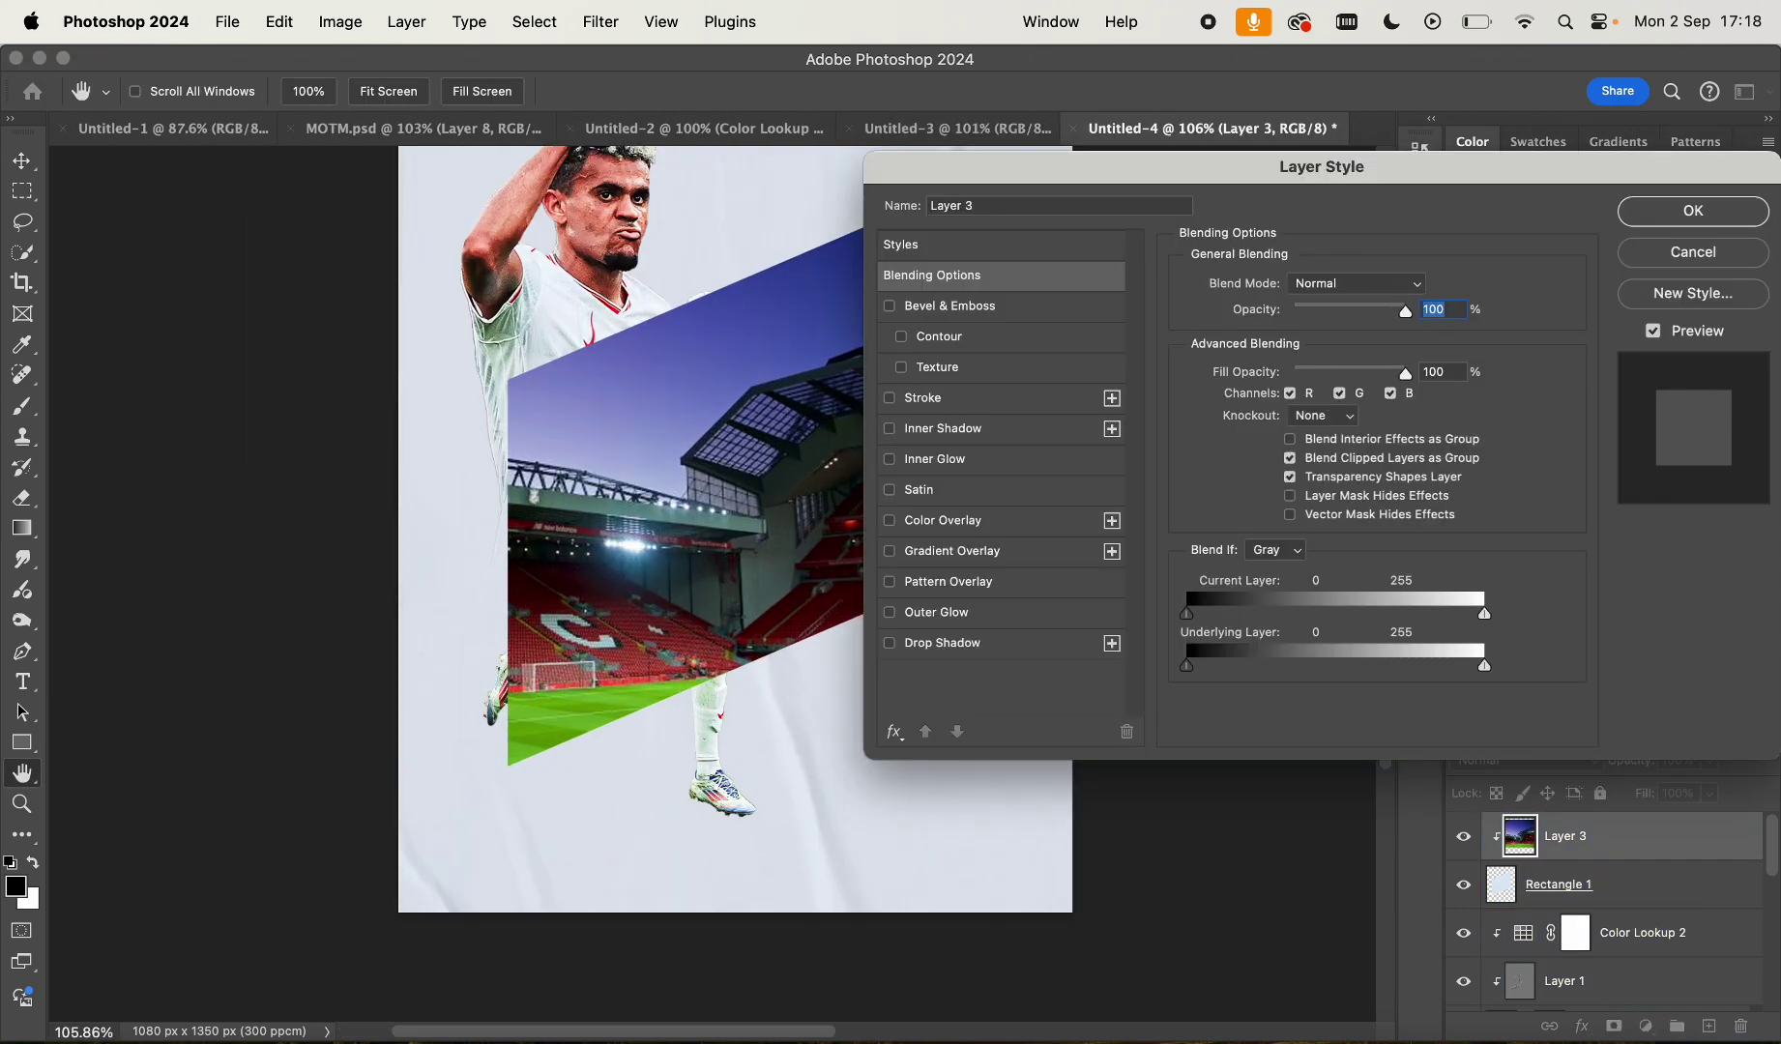
{"action": "left_click", "coordinate": [1693, 251]}
{"action": "left_click_drag", "start_coordinate": [1566, 837], "coordinate": [1575, 875]}
{"action": "scroll", "coordinate": [1022, 580], "scroll_direction": "down", "scroll_amount": 3}
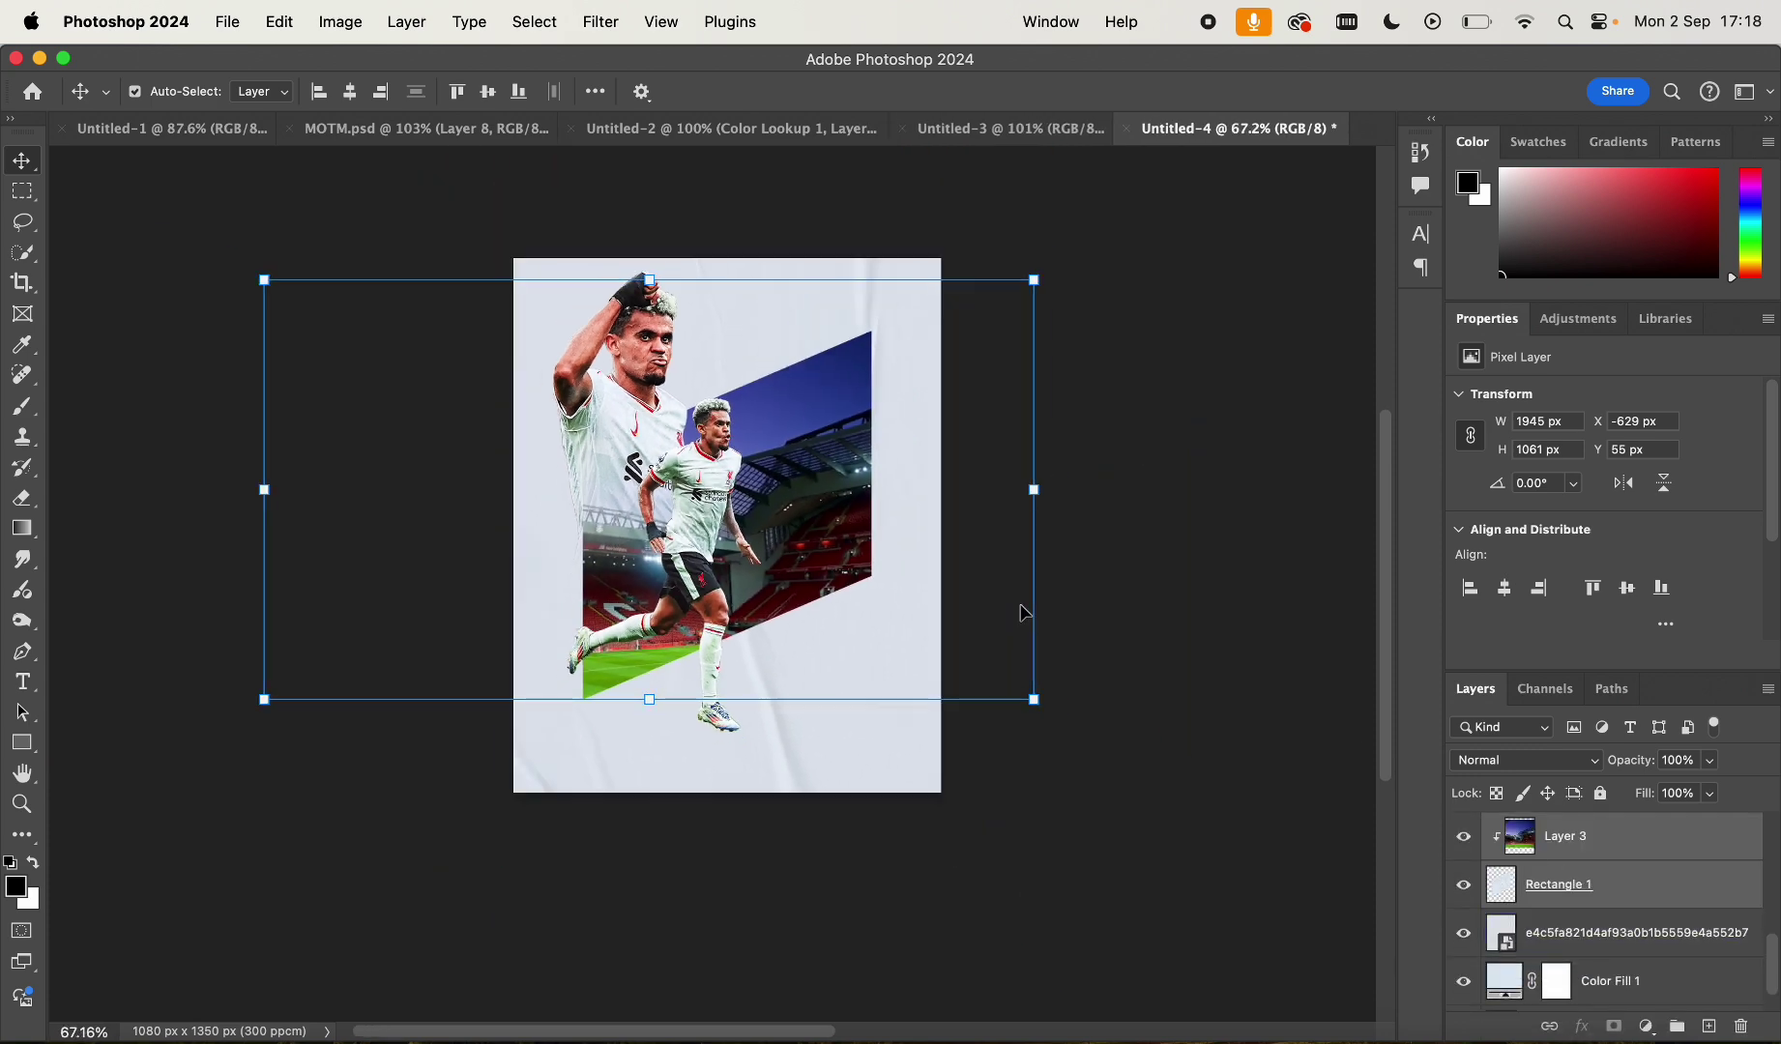
Nudge the stadium photo and Rectangle 1 together about 10 px left and 2 px down behind the players
{"action": "scroll", "coordinate": [1022, 609], "scroll_direction": "up", "scroll_amount": 2}
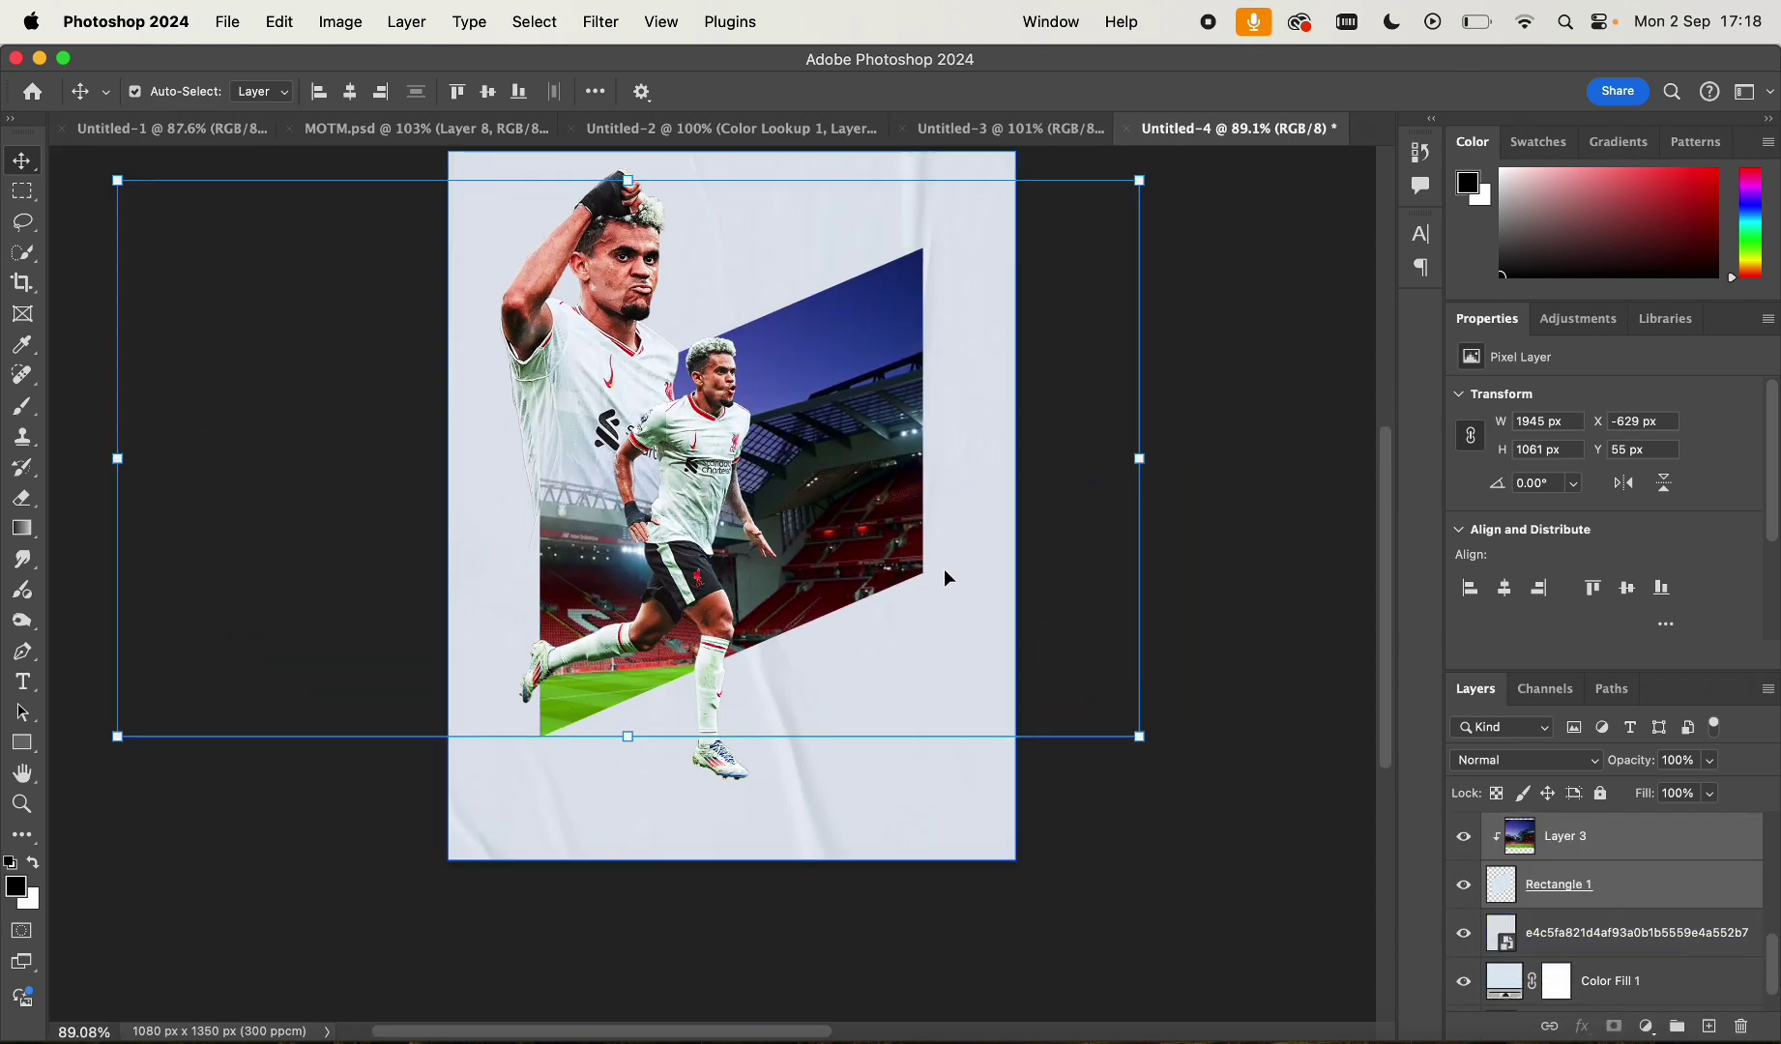
{"action": "key", "text": "super+t"}
{"action": "left_click_drag", "start_coordinate": [833, 459], "coordinate": [829, 462]}
{"action": "key", "text": "Return"}
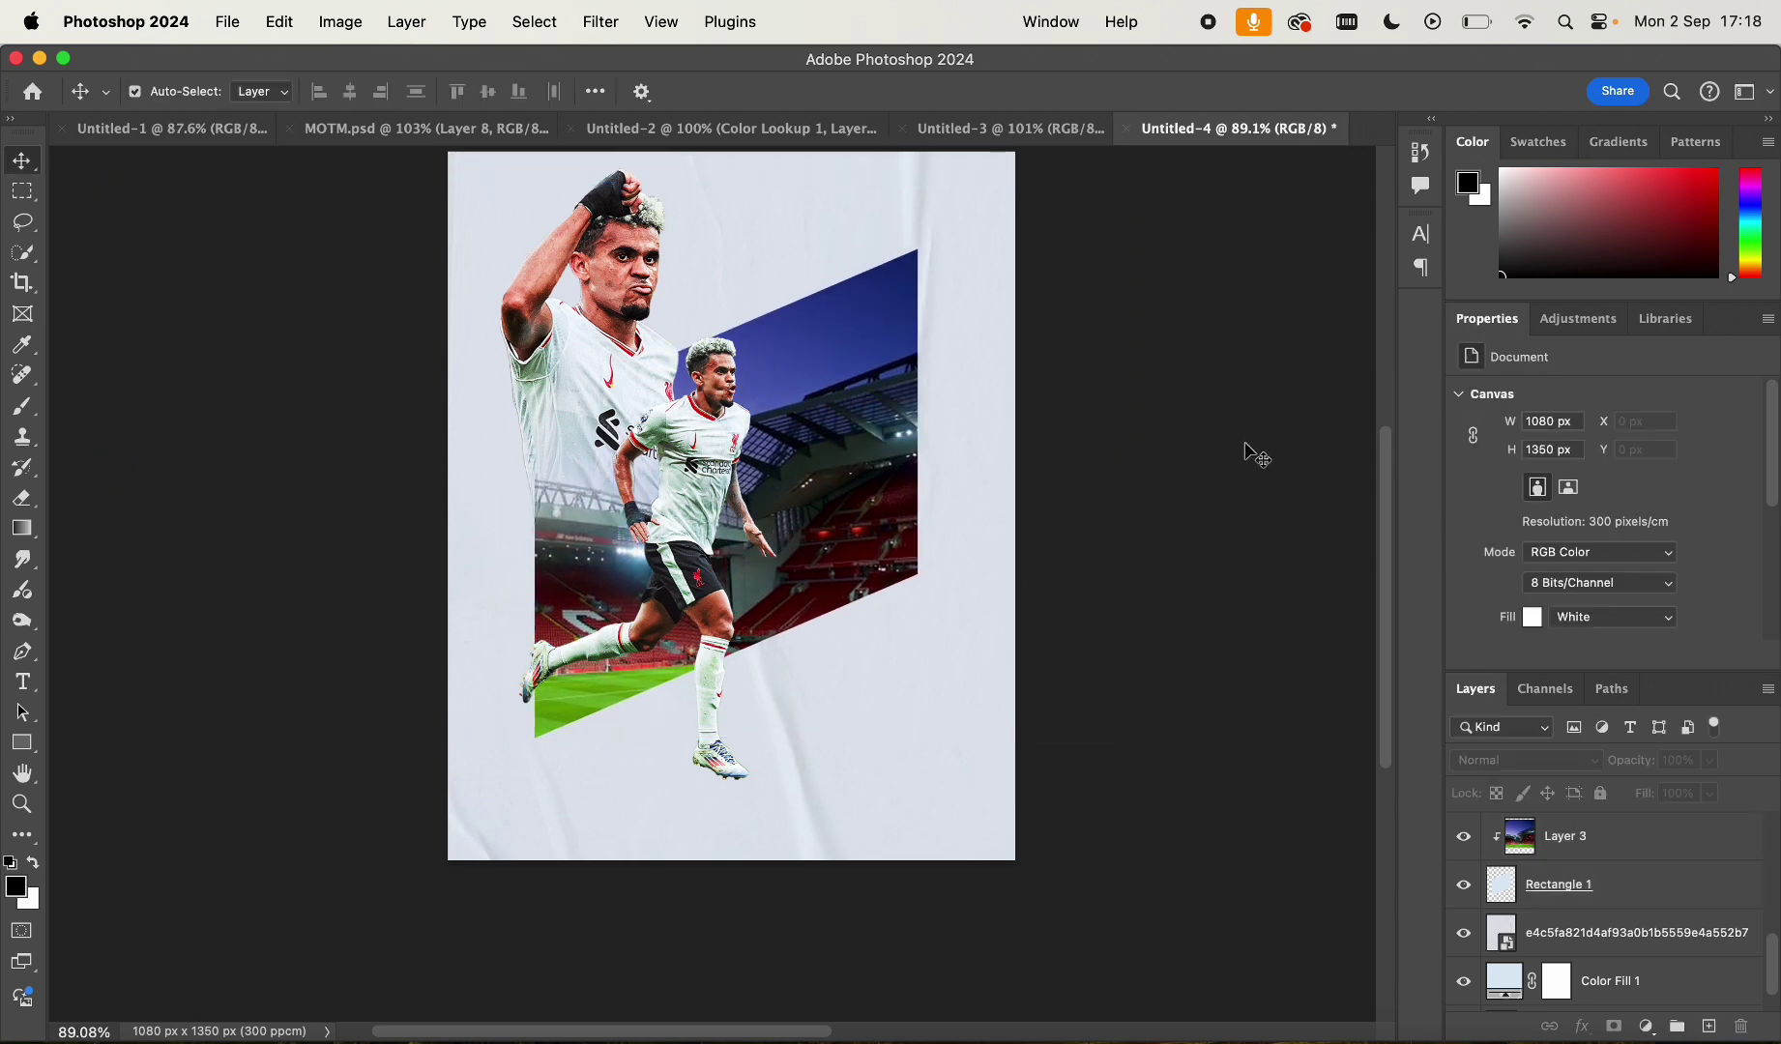
Delete the Layer 3 stadium photo clipped to Rectangle 1
{"action": "scroll", "coordinate": [1117, 398], "scroll_direction": "down", "scroll_amount": 3}
{"action": "scroll", "coordinate": [1112, 397], "scroll_direction": "up", "scroll_amount": 5}
{"action": "left_click", "coordinate": [943, 444]}
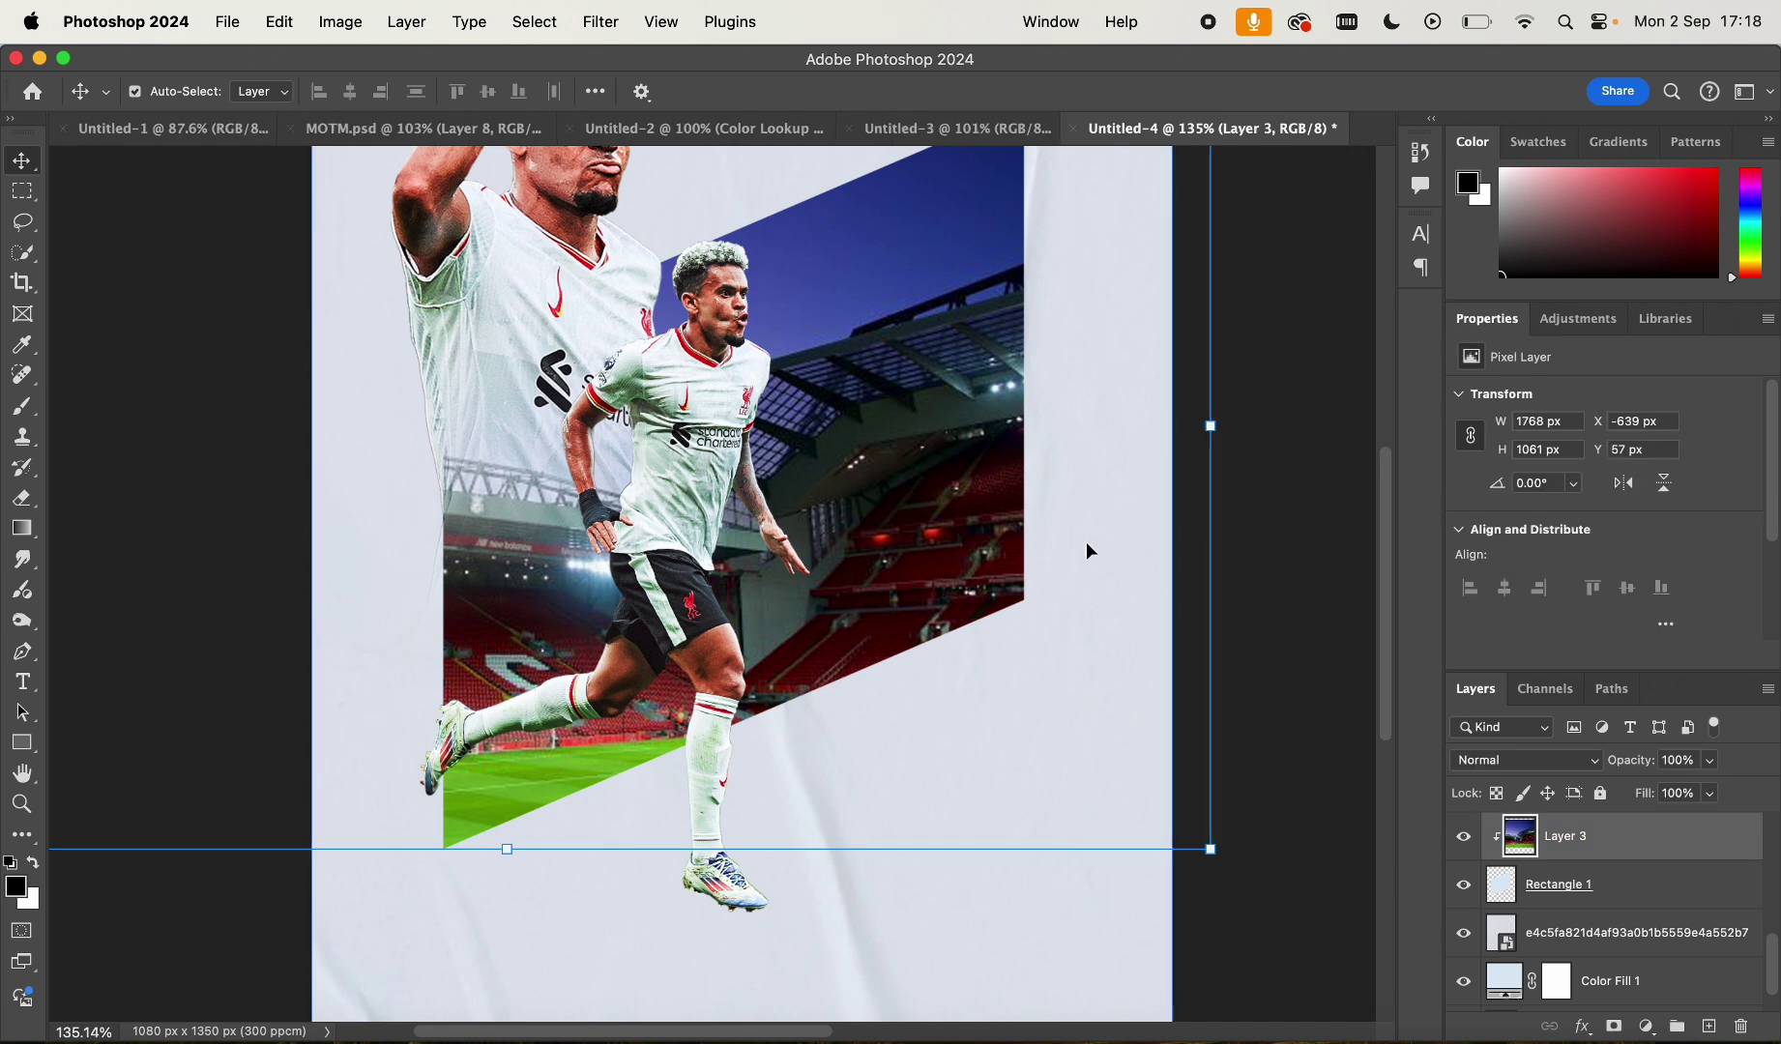
{"action": "scroll", "coordinate": [711, 575], "scroll_direction": "down", "scroll_amount": 1}
{"action": "key", "text": "Delete"}
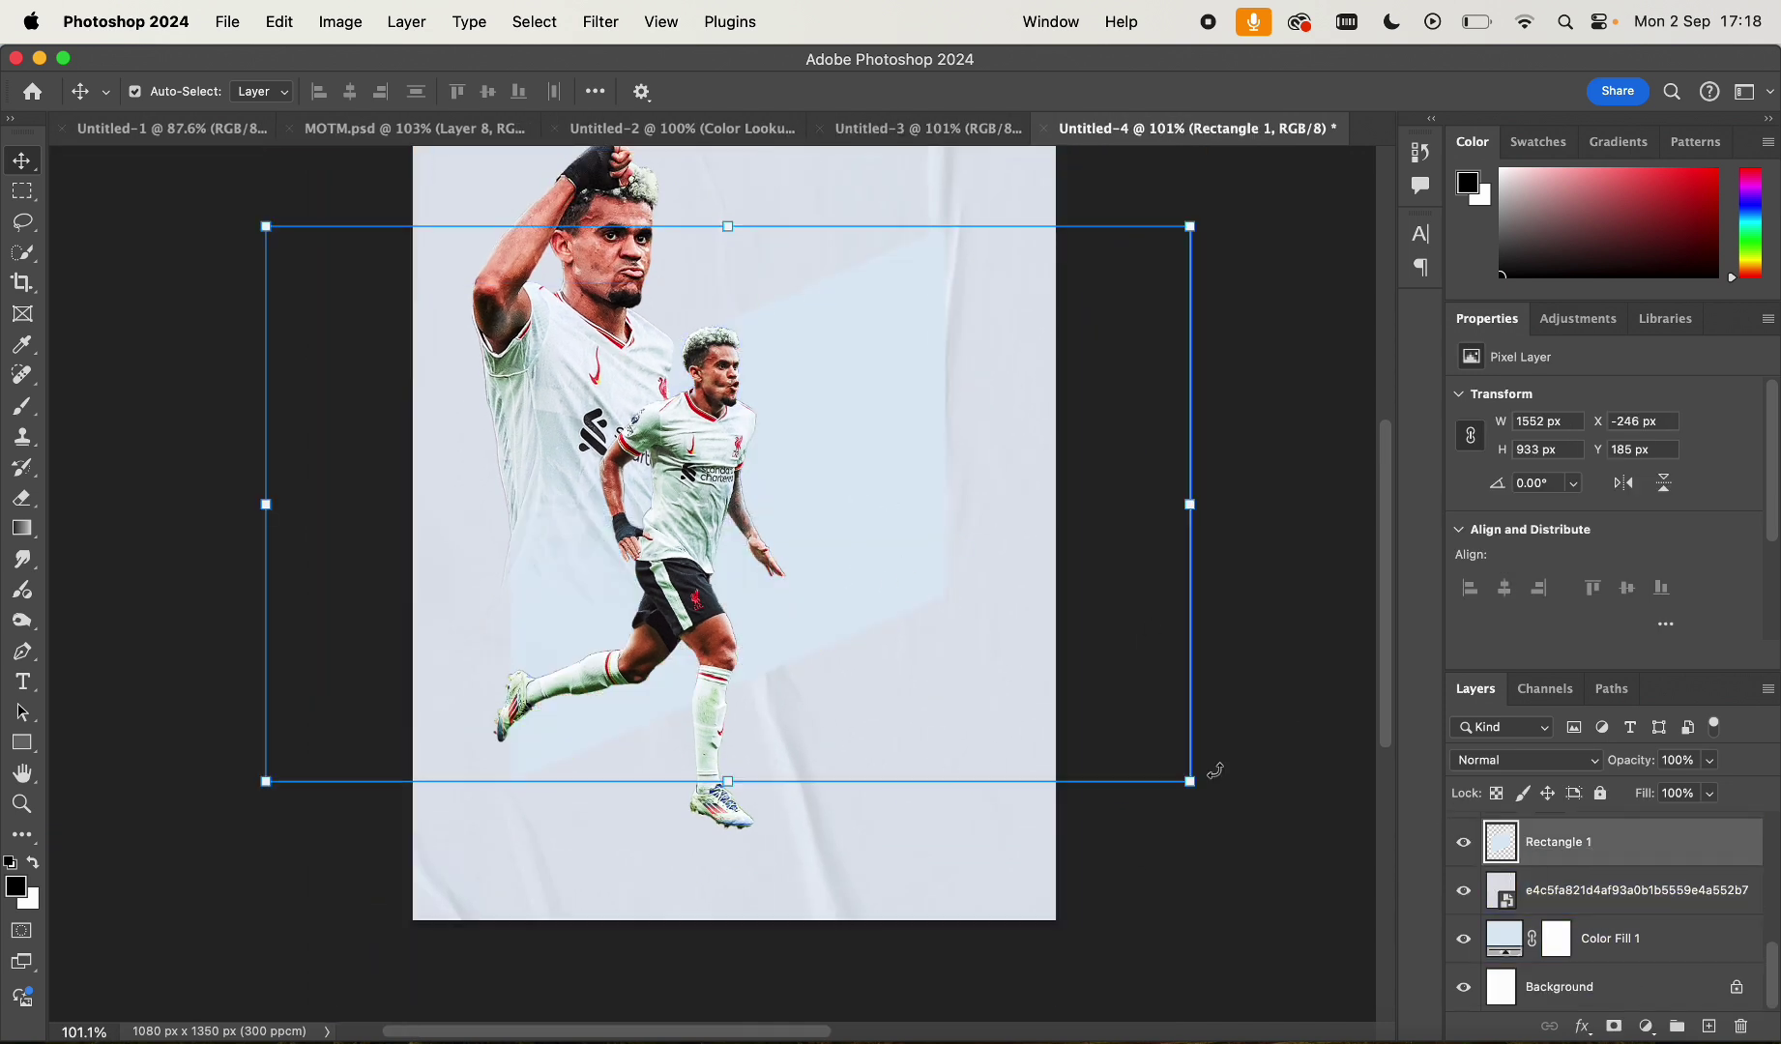
From Finder's TEXTURES folder, place the sunset stadium image efadfebf1f59ad4d8e6131c6df4c3ab0.jpg into the Photoshop poster and clip it to Rectangle 1
{"action": "key", "text": "super+Tab"}
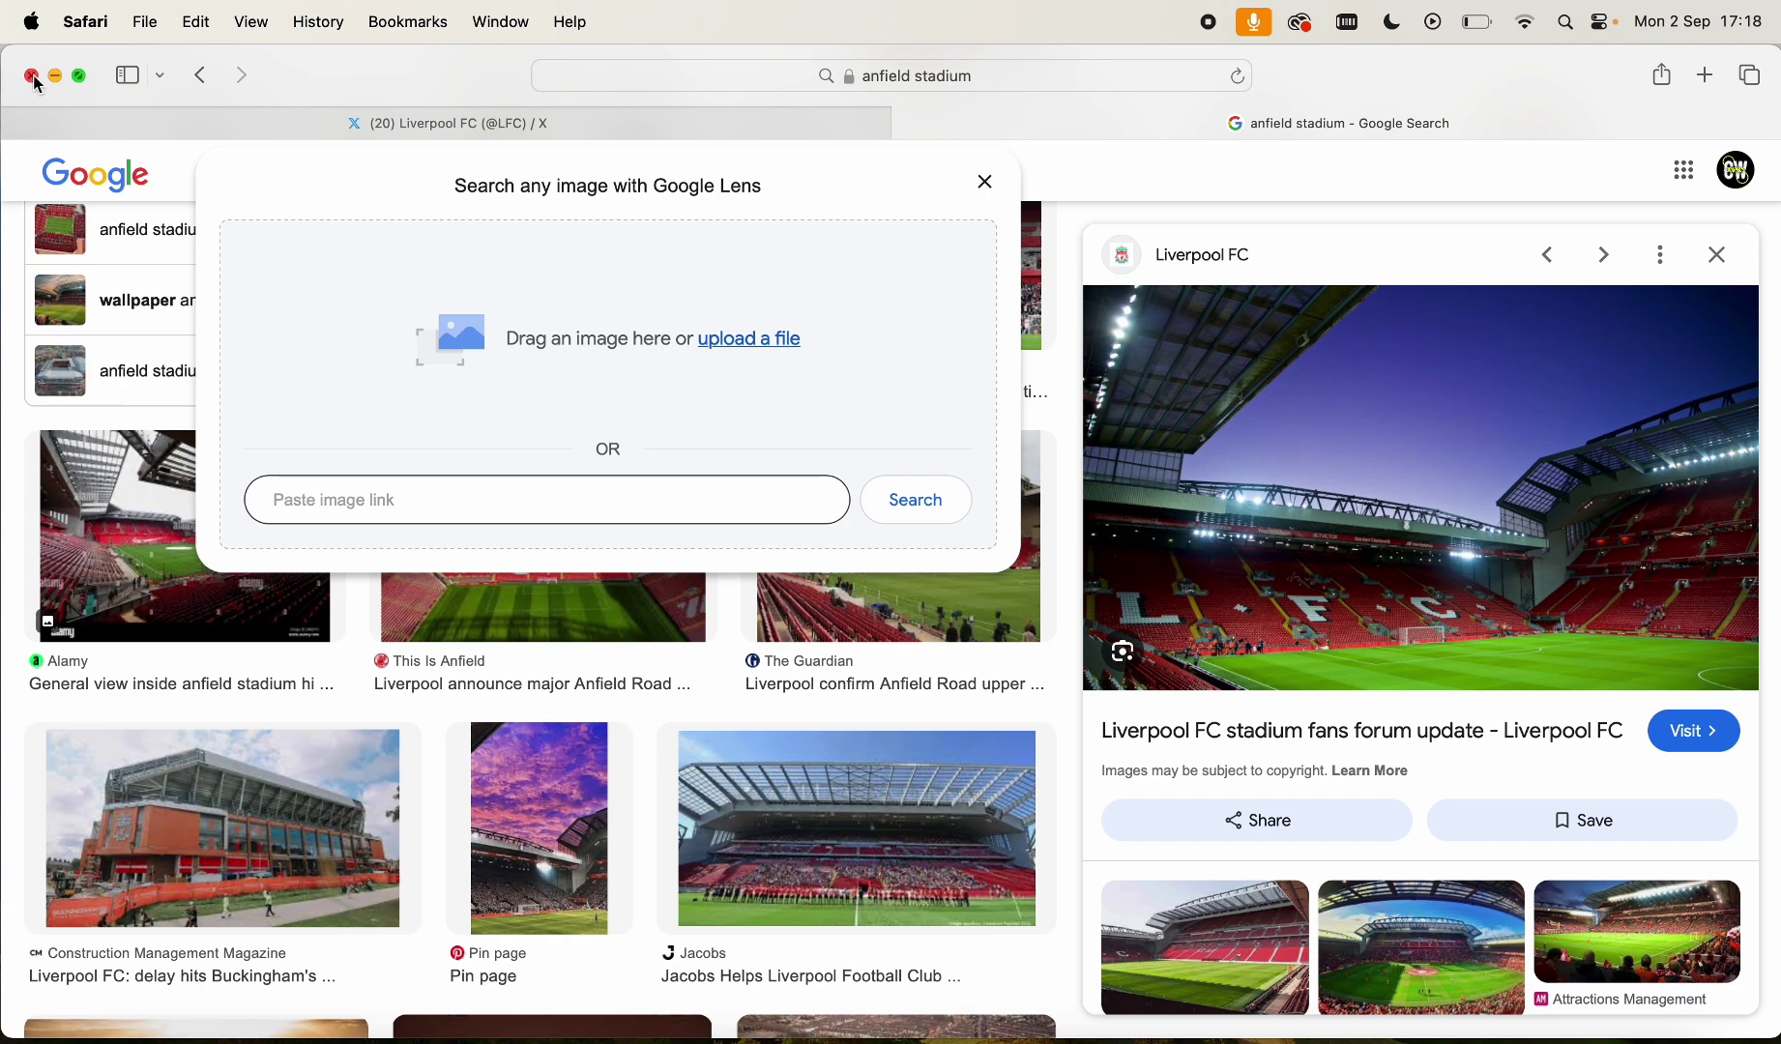
{"action": "left_click", "coordinate": [56, 76]}
{"action": "scroll", "coordinate": [1140, 732], "scroll_direction": "down", "scroll_amount": 3}
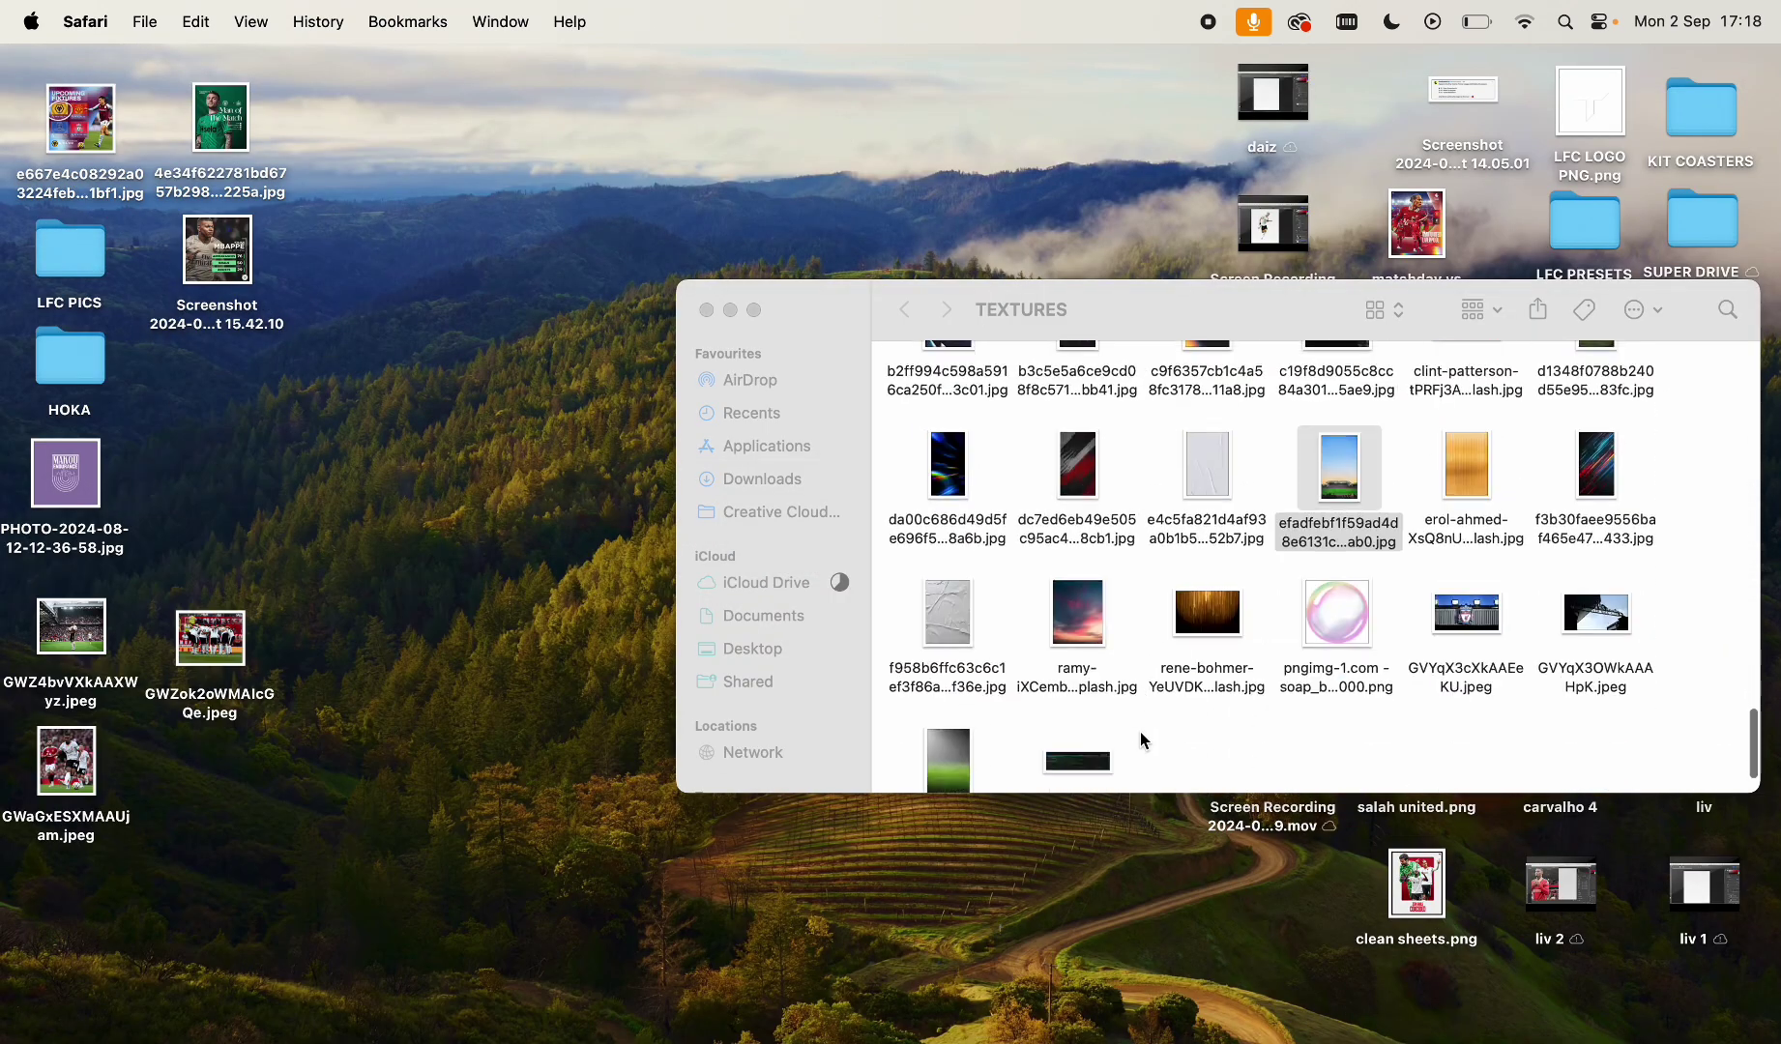
{"action": "left_click_drag", "start_coordinate": [5, 572], "coordinate": [685, 574]}
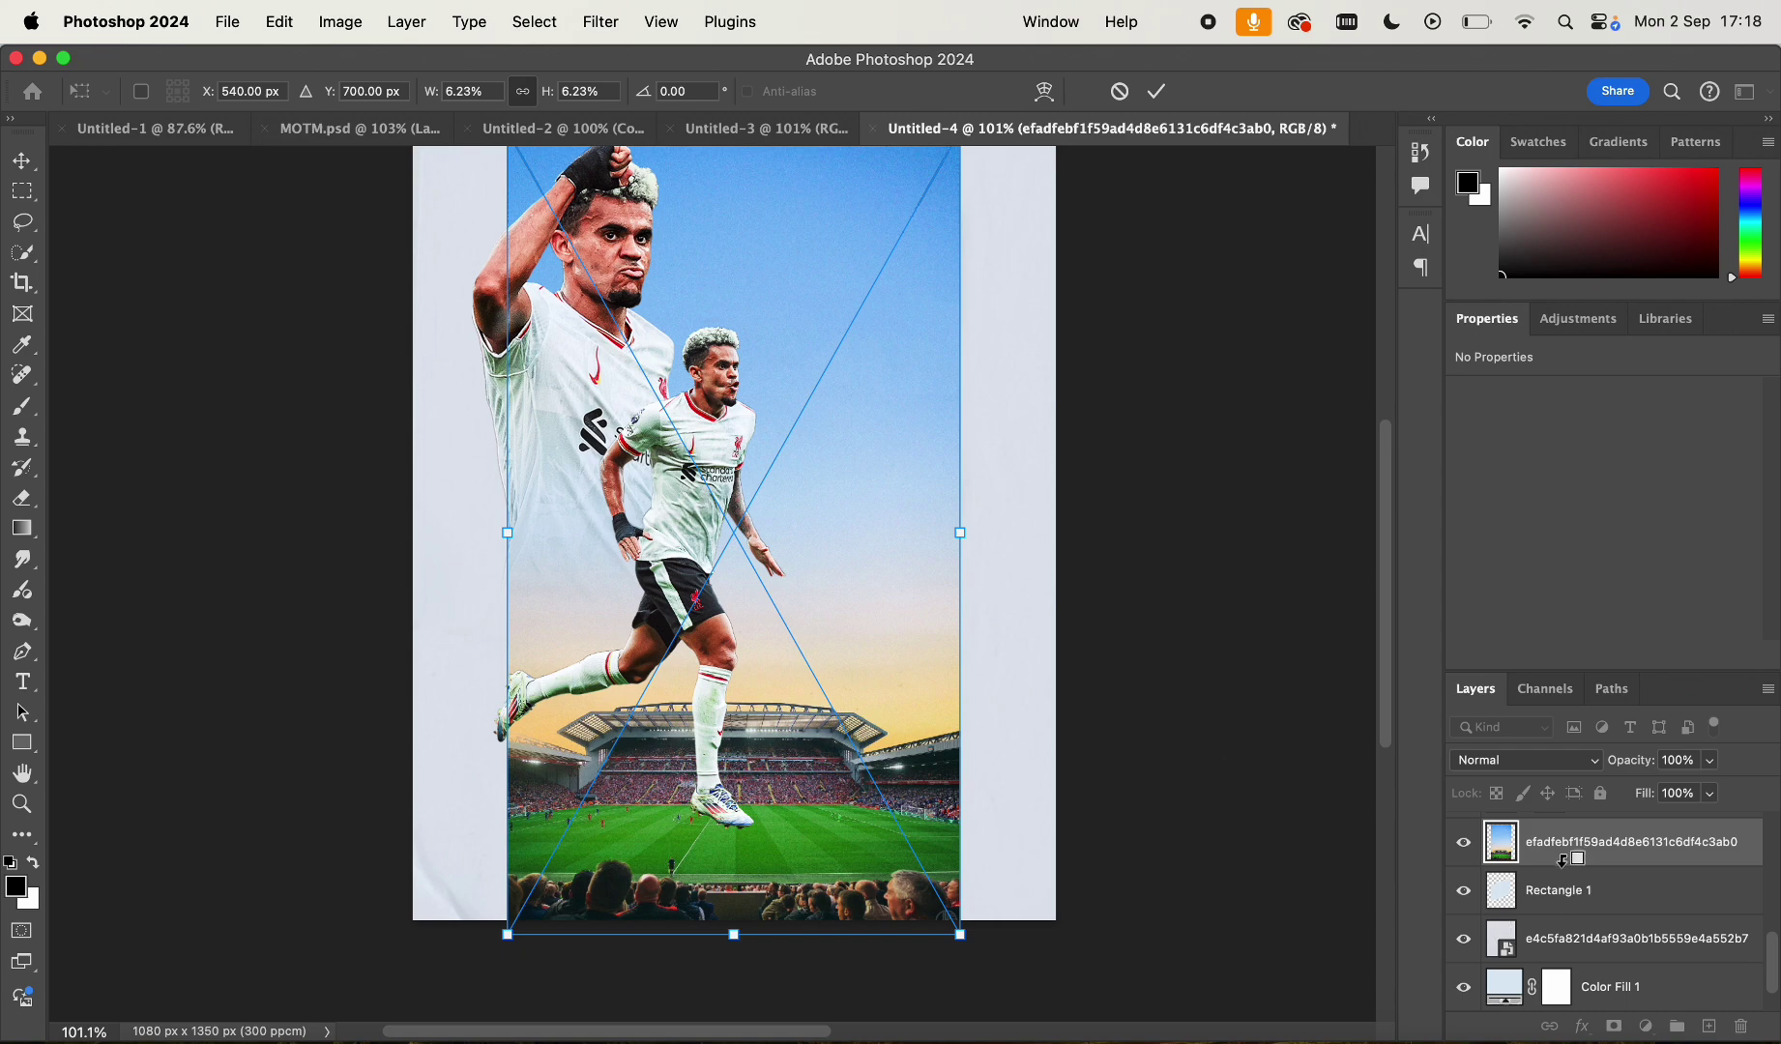
{"action": "left_click", "coordinate": [1561, 858], "text": "alt"}
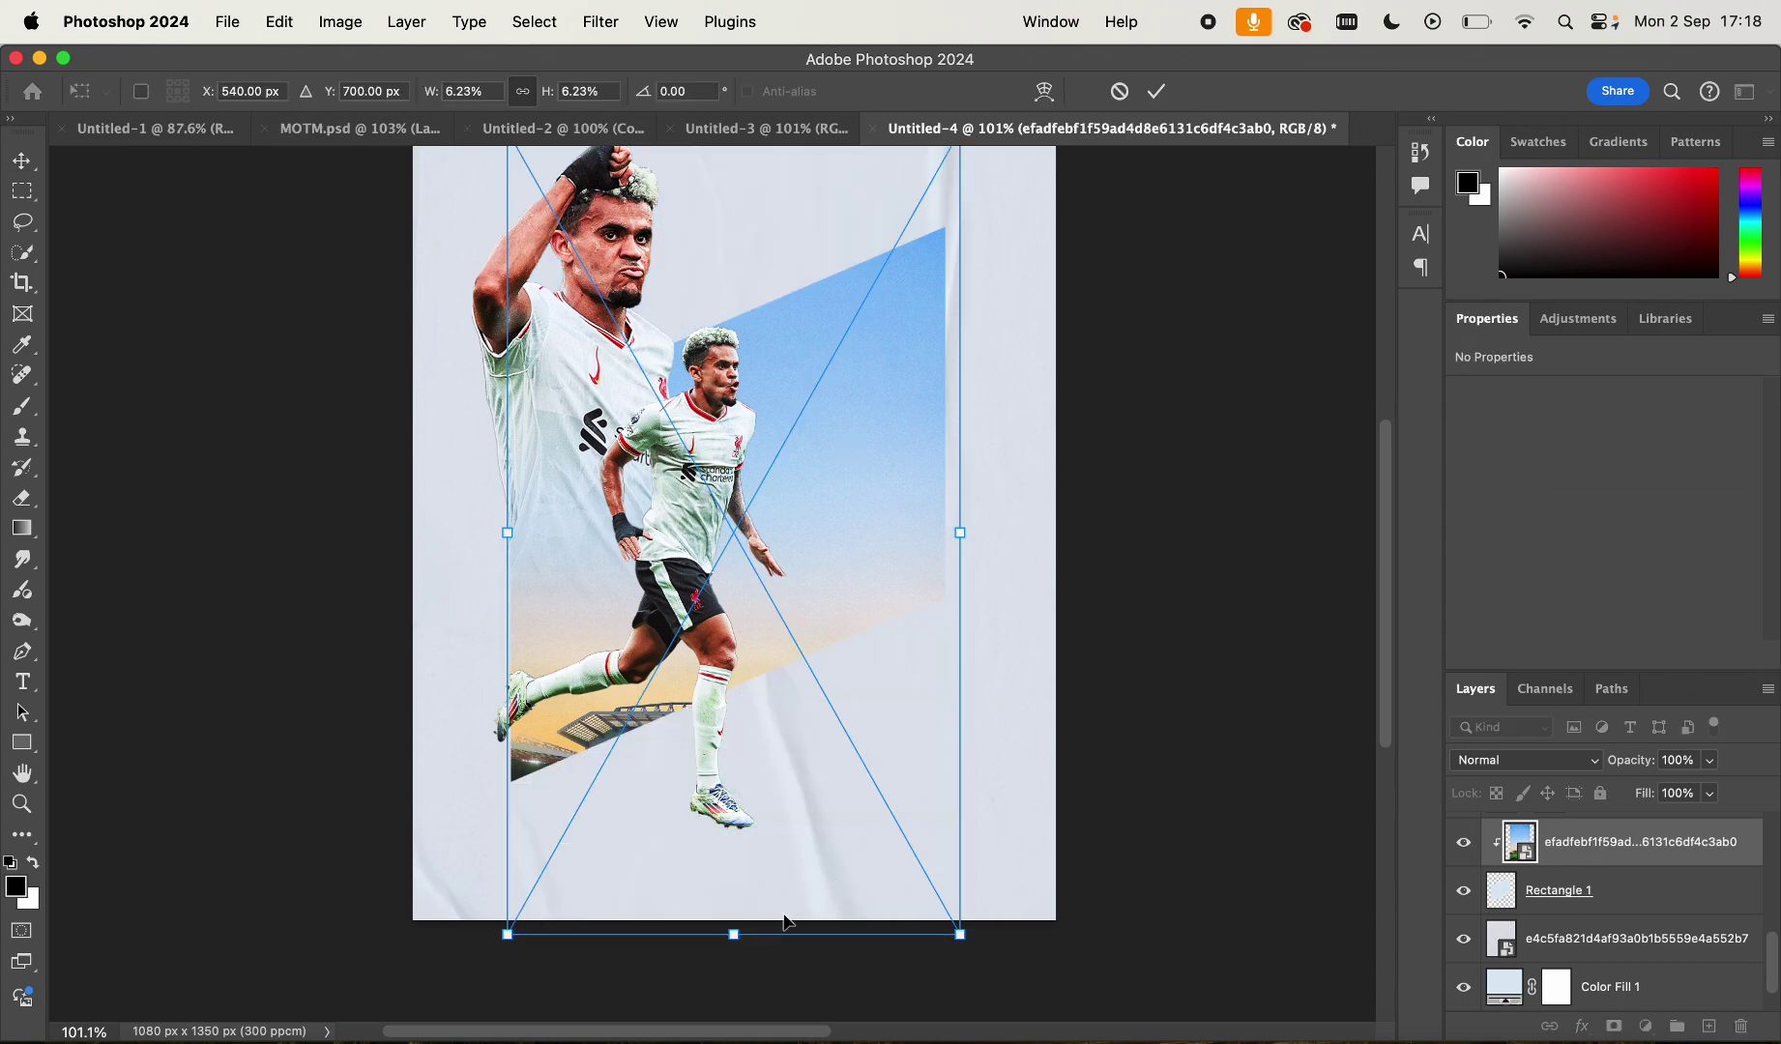
Move the clipped stadium photo up to Y 443 px so the stands and pitch fill the band's lower part
{"action": "left_click_drag", "start_coordinate": [787, 921], "coordinate": [750, 639]}
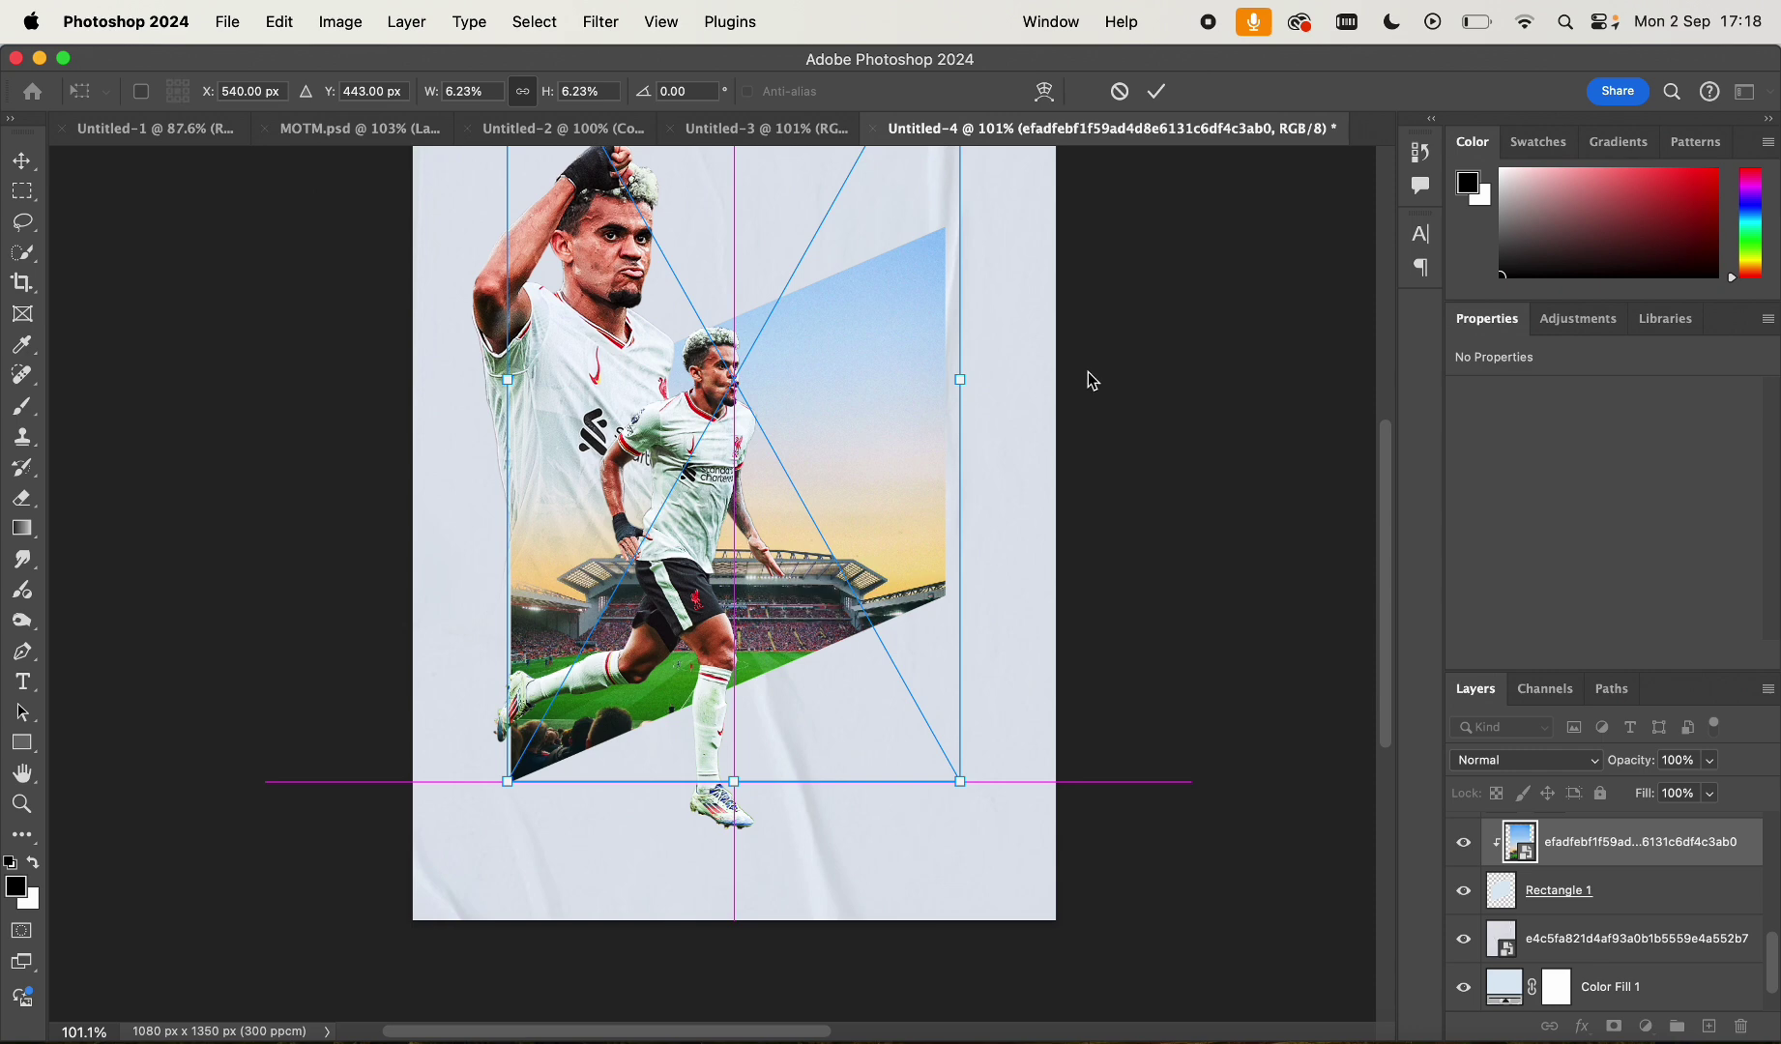
{"action": "key", "text": "Return"}
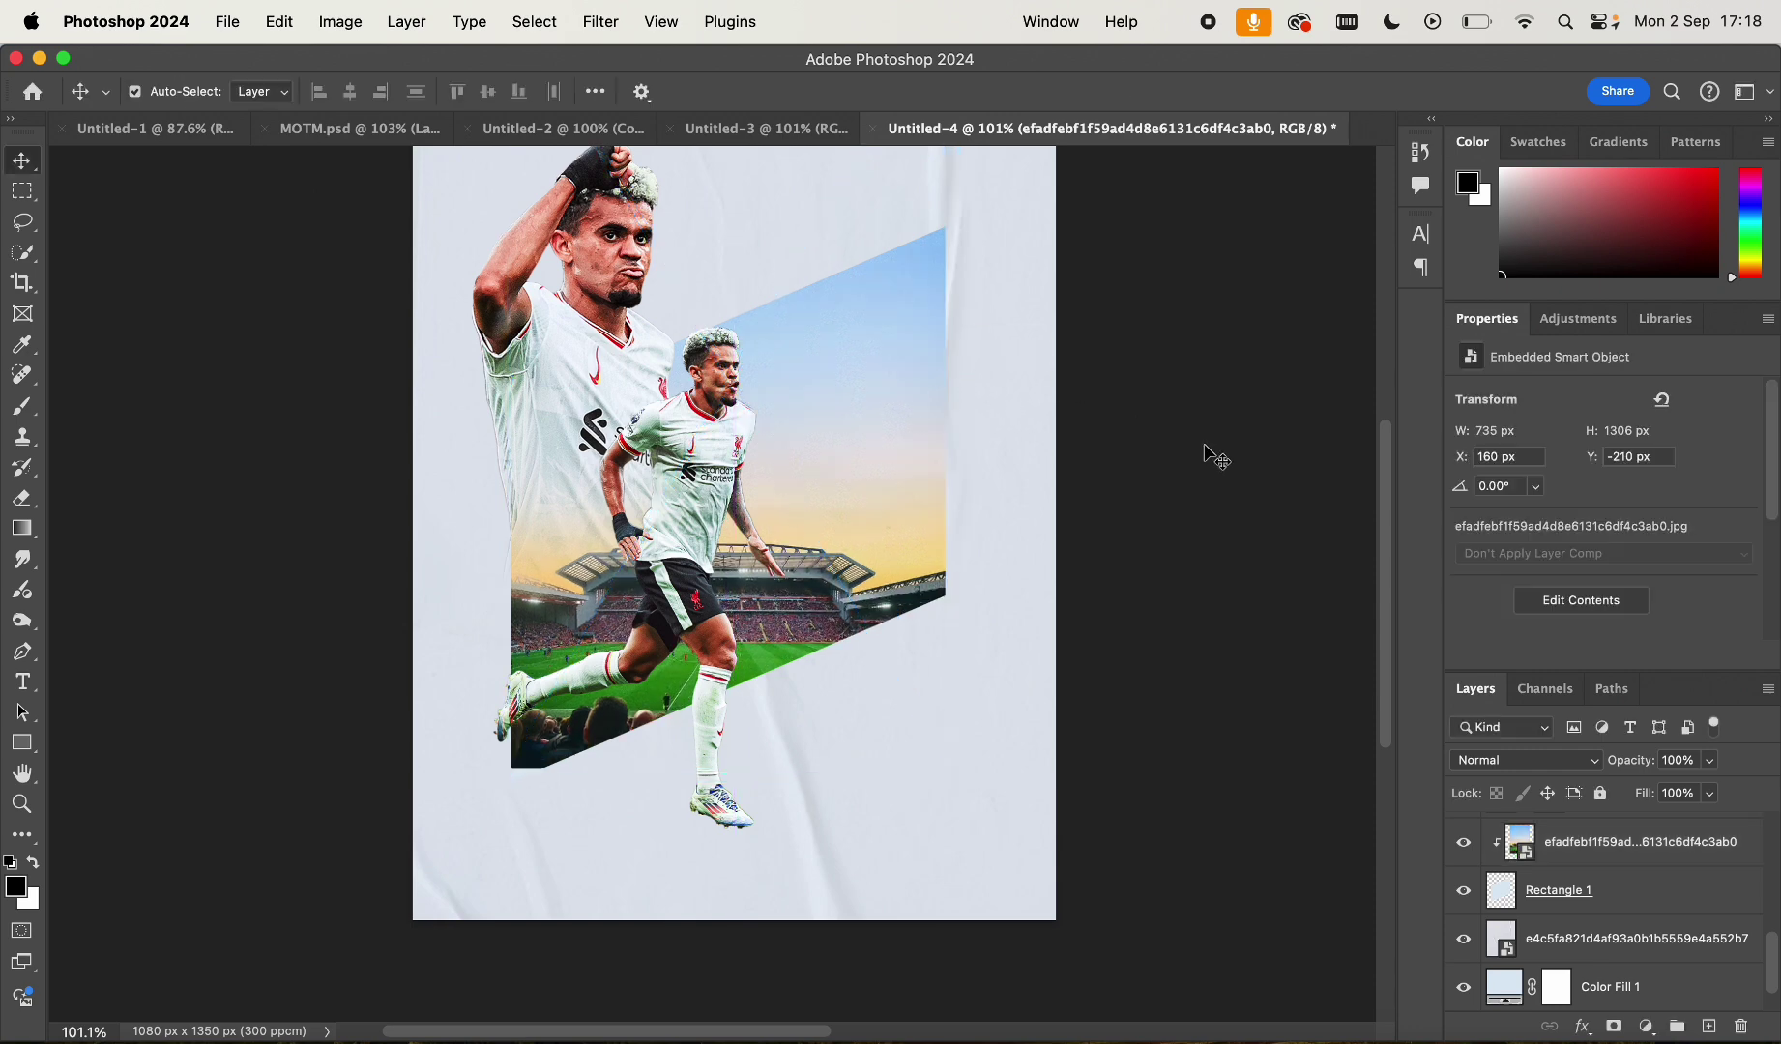
{"action": "scroll", "coordinate": [1212, 457], "scroll_direction": "down", "scroll_amount": 3}
{"action": "scroll", "coordinate": [1212, 454], "scroll_direction": "up", "scroll_amount": 3}
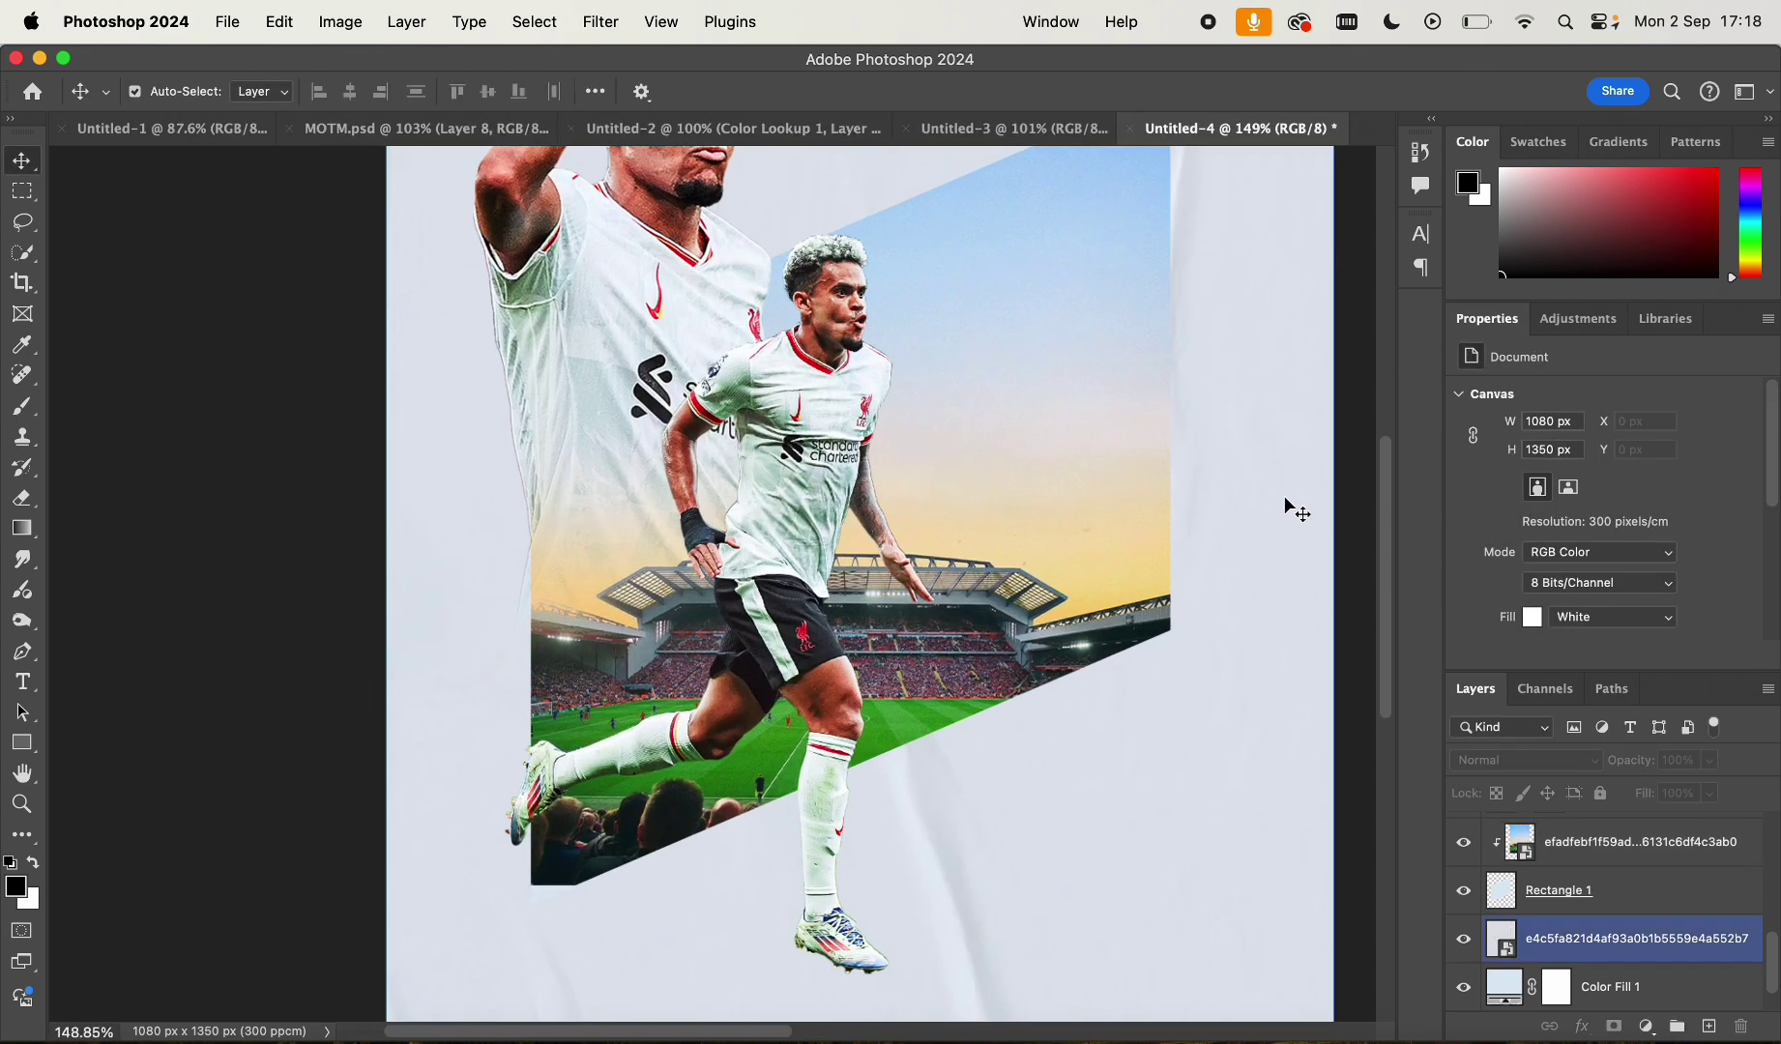
Shift the large player cut-out slightly right together with its Layer 2 and Color Lookup 1 layers
{"action": "scroll", "coordinate": [1609, 846], "scroll_direction": "down", "scroll_amount": 1}
{"action": "scroll", "coordinate": [1608, 849], "scroll_direction": "up", "scroll_amount": 5}
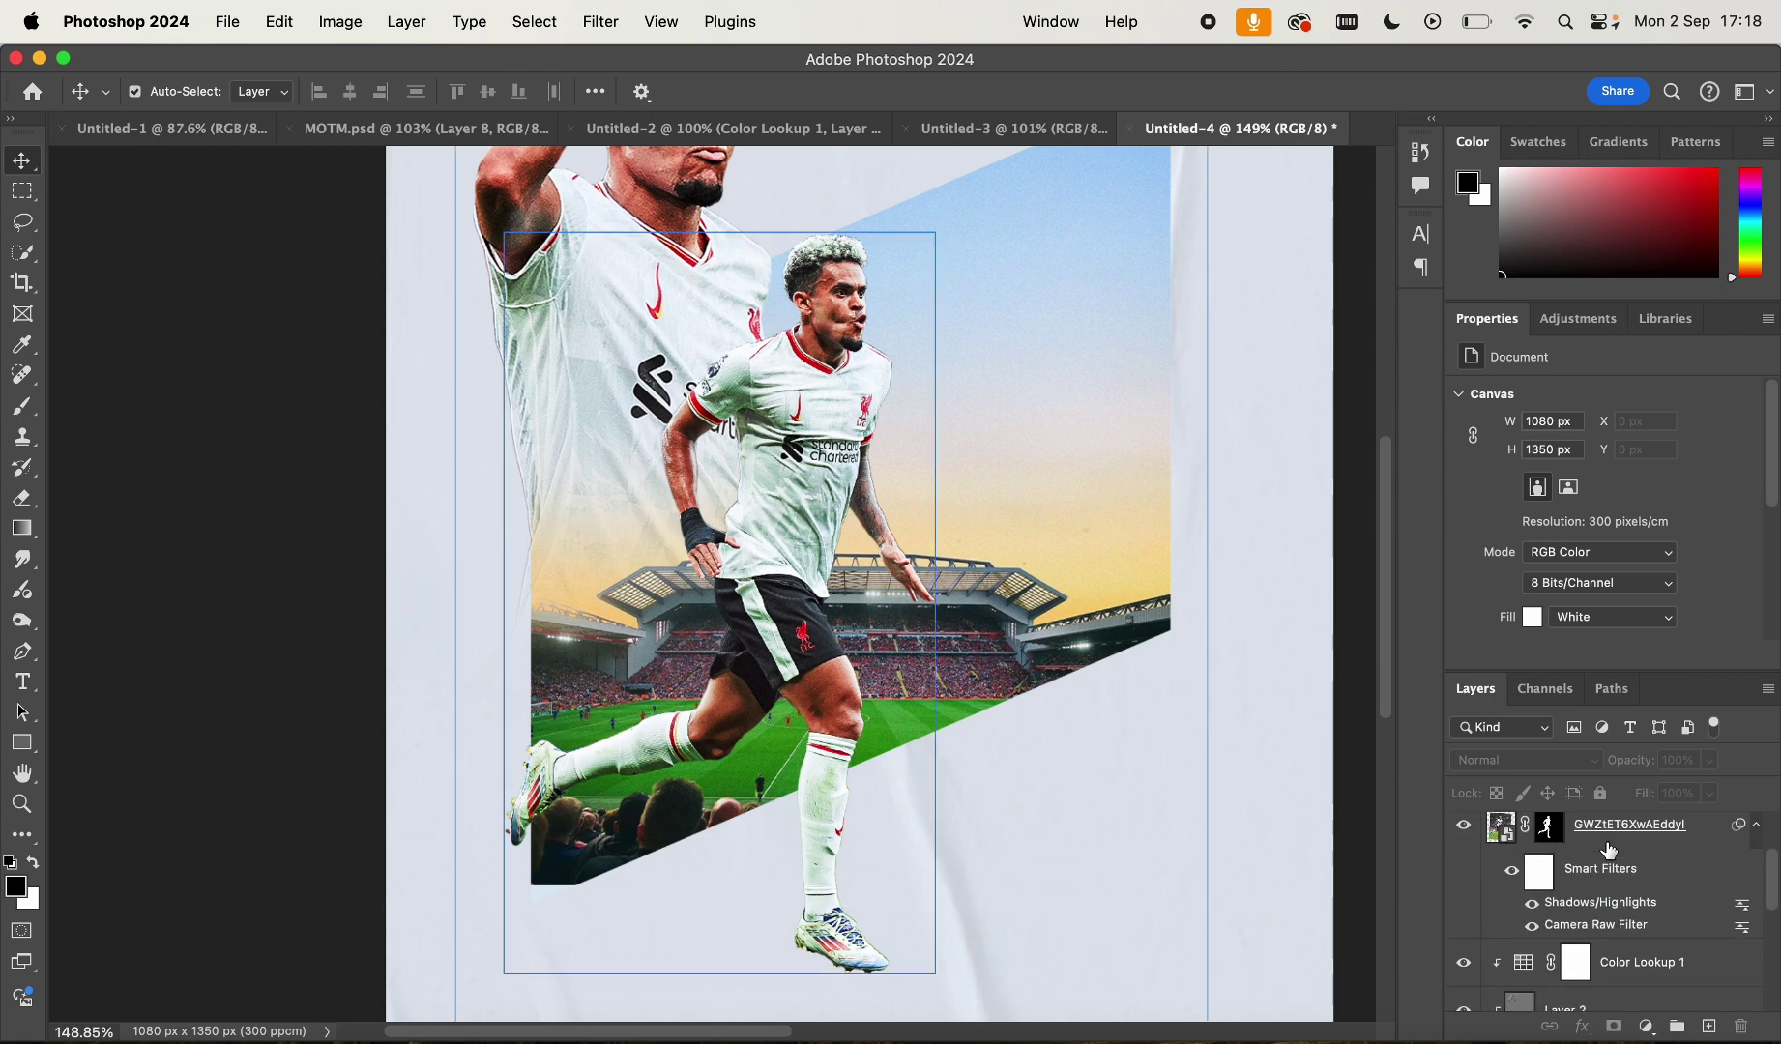
{"action": "left_click", "coordinate": [1634, 952]}
{"action": "left_click", "coordinate": [1590, 894], "text": "shift"}
{"action": "left_click", "coordinate": [1582, 843], "text": "shift"}
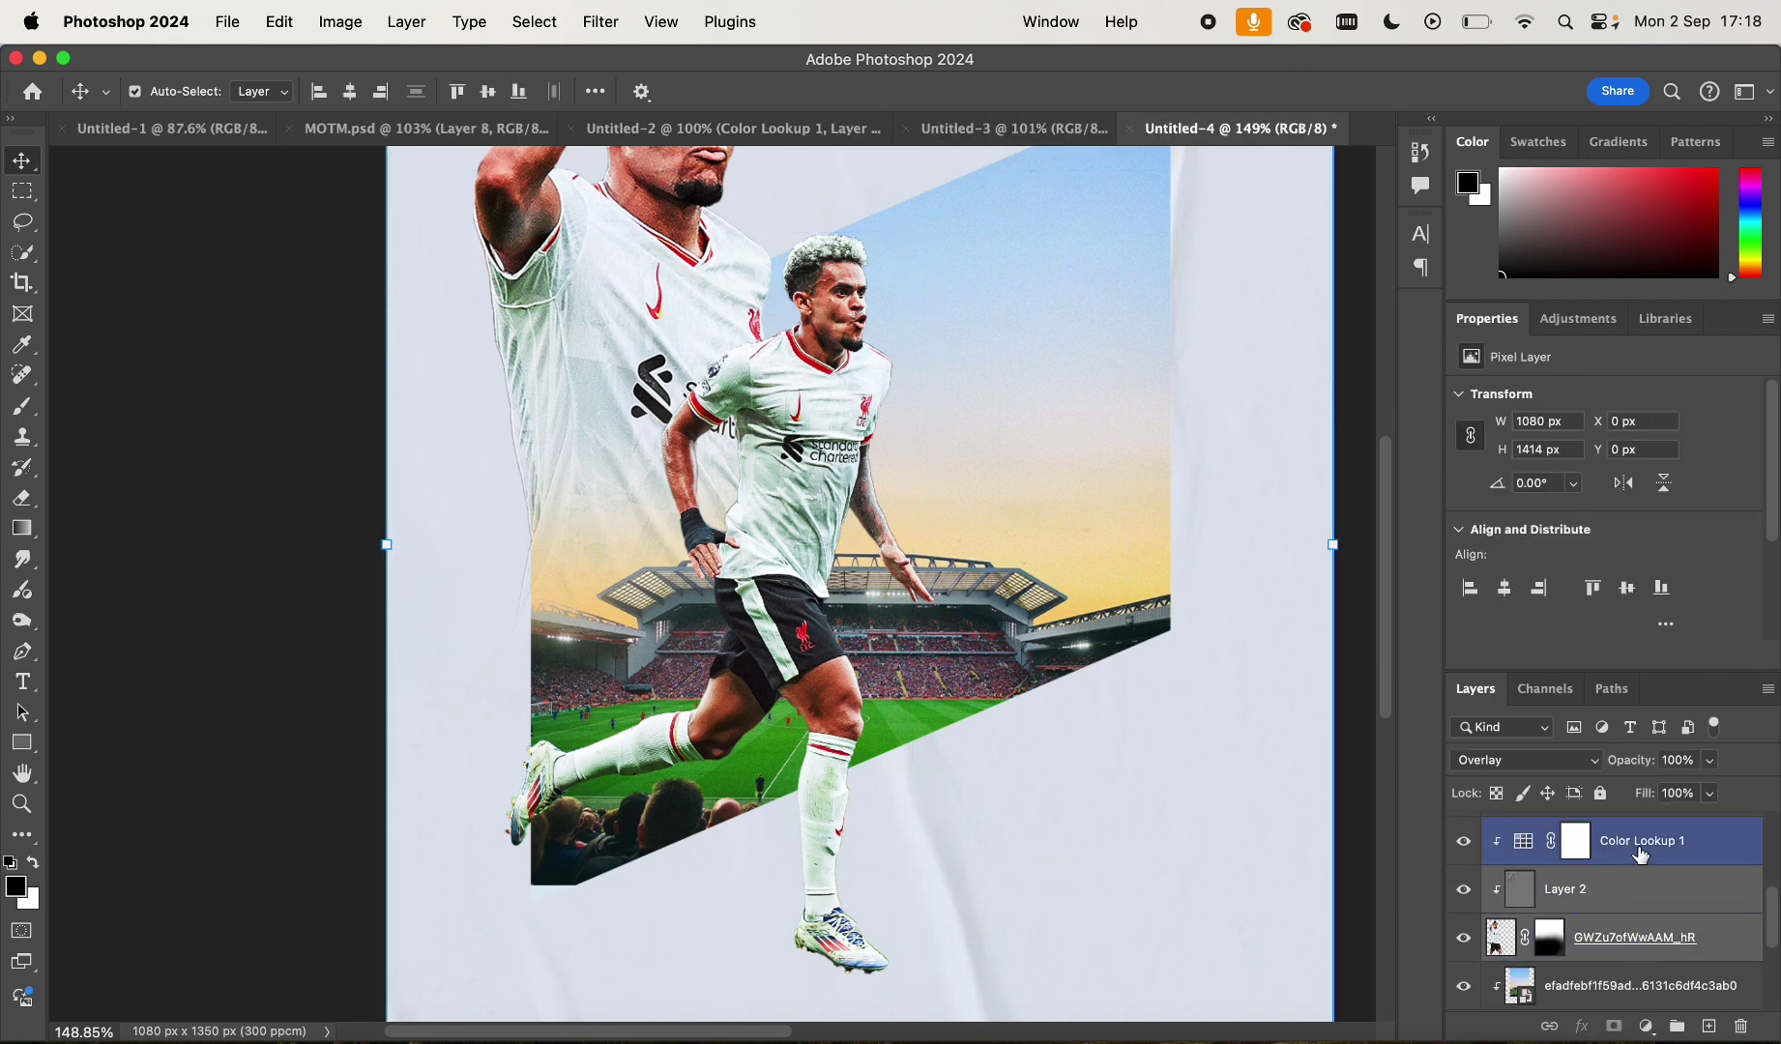
{"action": "left_click_drag", "start_coordinate": [618, 407], "coordinate": [617, 387]}
{"action": "scroll", "coordinate": [617, 388], "scroll_direction": "down", "scroll_amount": 4}
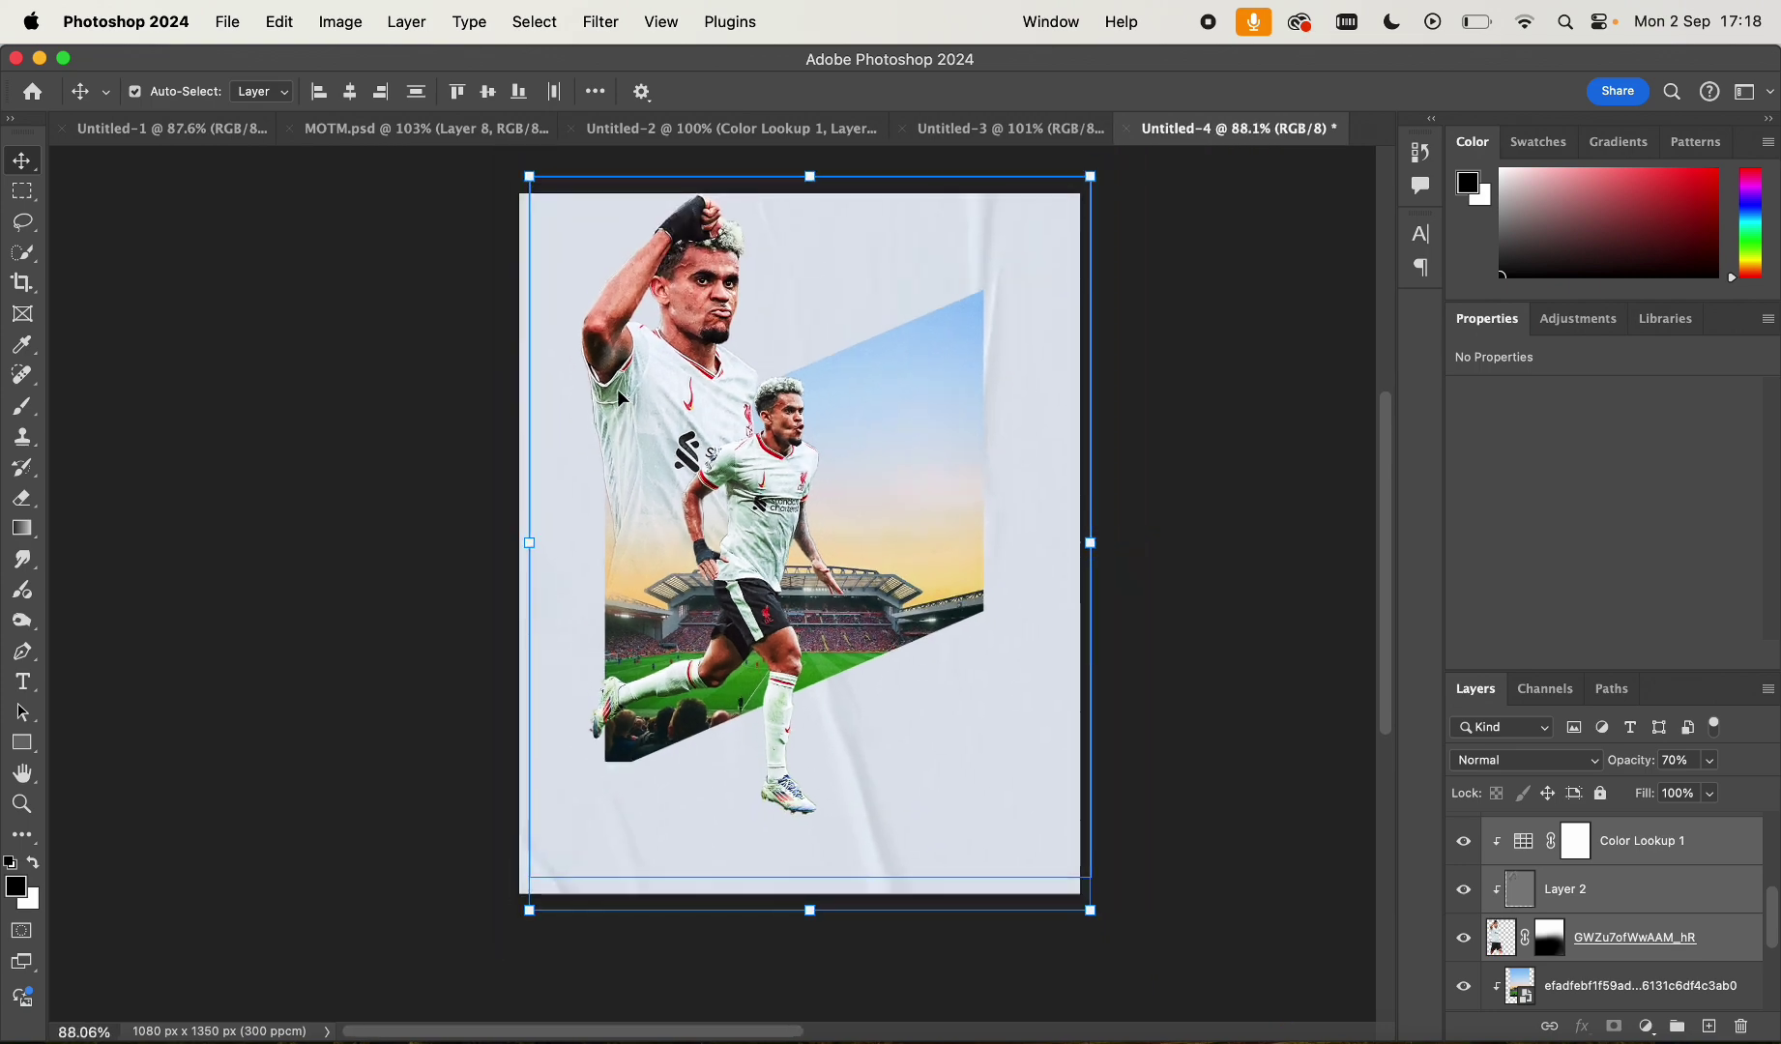
{"action": "scroll", "coordinate": [617, 388], "scroll_direction": "up", "scroll_amount": 5}
{"action": "left_click_drag", "start_coordinate": [637, 511], "coordinate": [637, 443]}
{"action": "scroll", "coordinate": [638, 522], "scroll_direction": "down", "scroll_amount": 1}
{"action": "scroll", "coordinate": [637, 541], "scroll_direction": "down", "scroll_amount": 2}
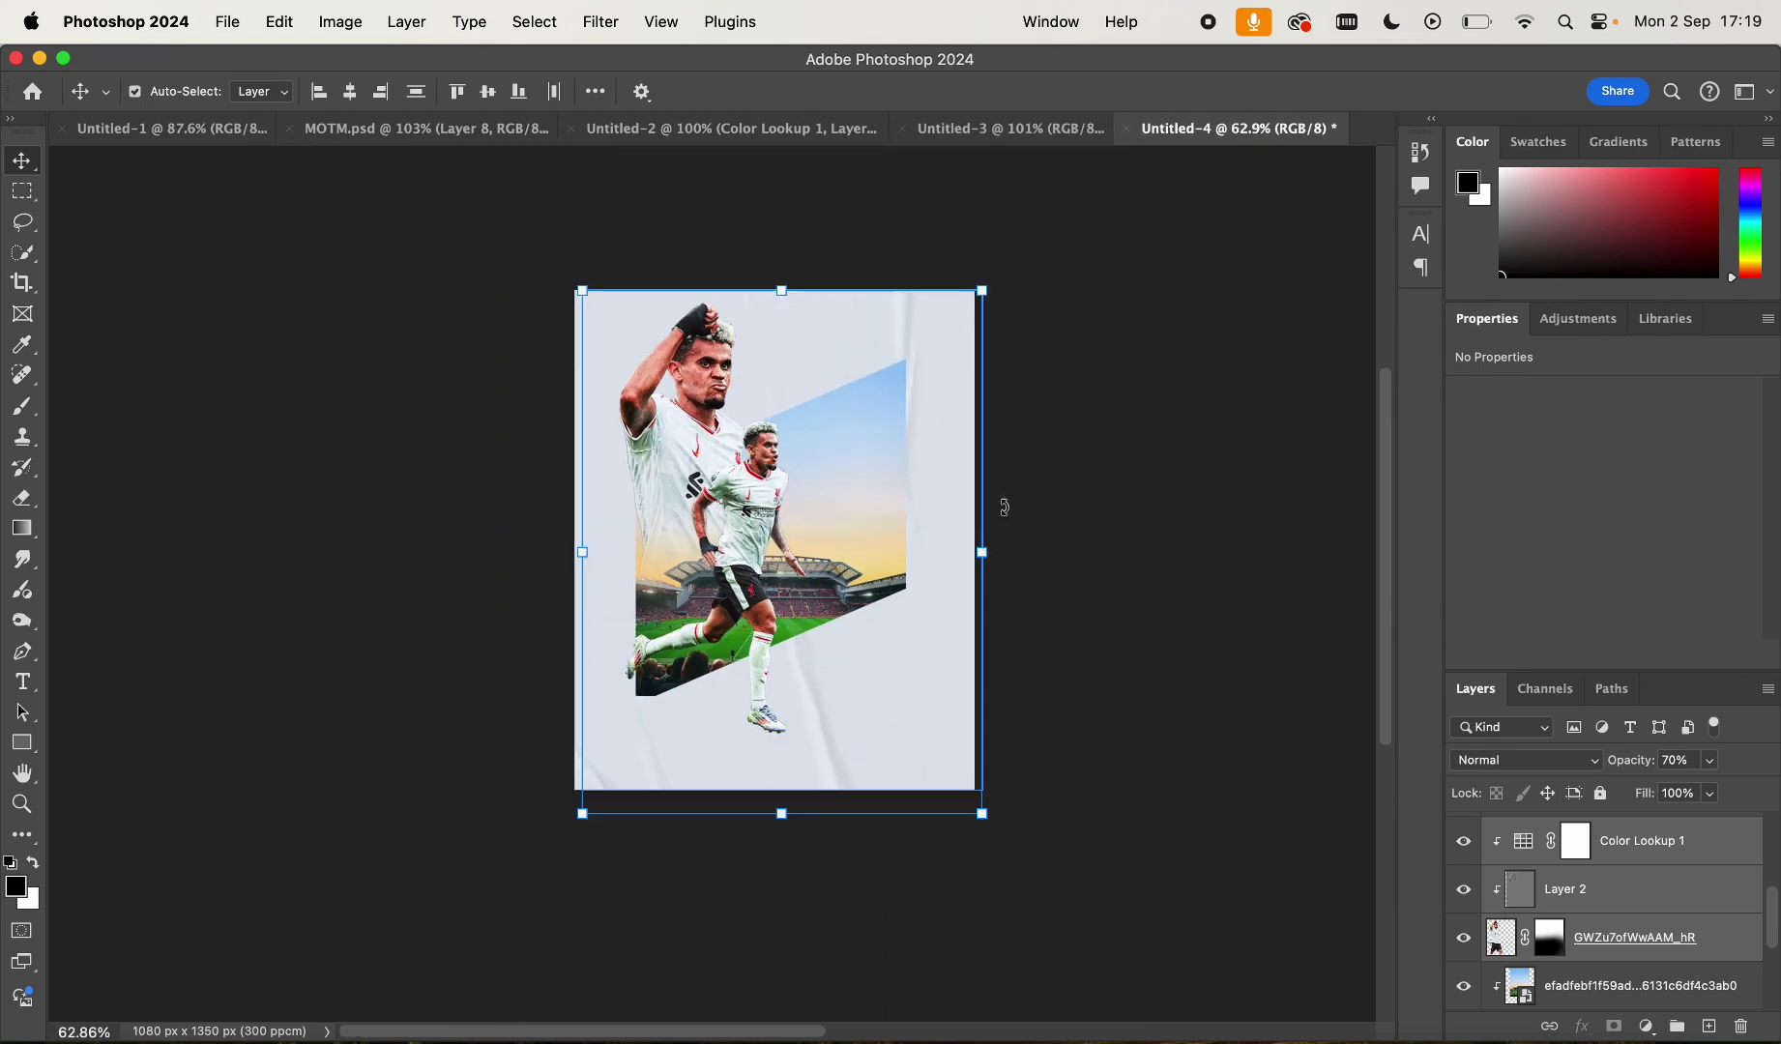
Paint black on the large player's layer mask with a 700 px brush at 20% flow to fade the lower shirt
{"action": "left_click", "coordinate": [1160, 469]}
{"action": "scroll", "coordinate": [970, 395], "scroll_direction": "up", "scroll_amount": 4}
{"action": "left_click", "coordinate": [250, 521]}
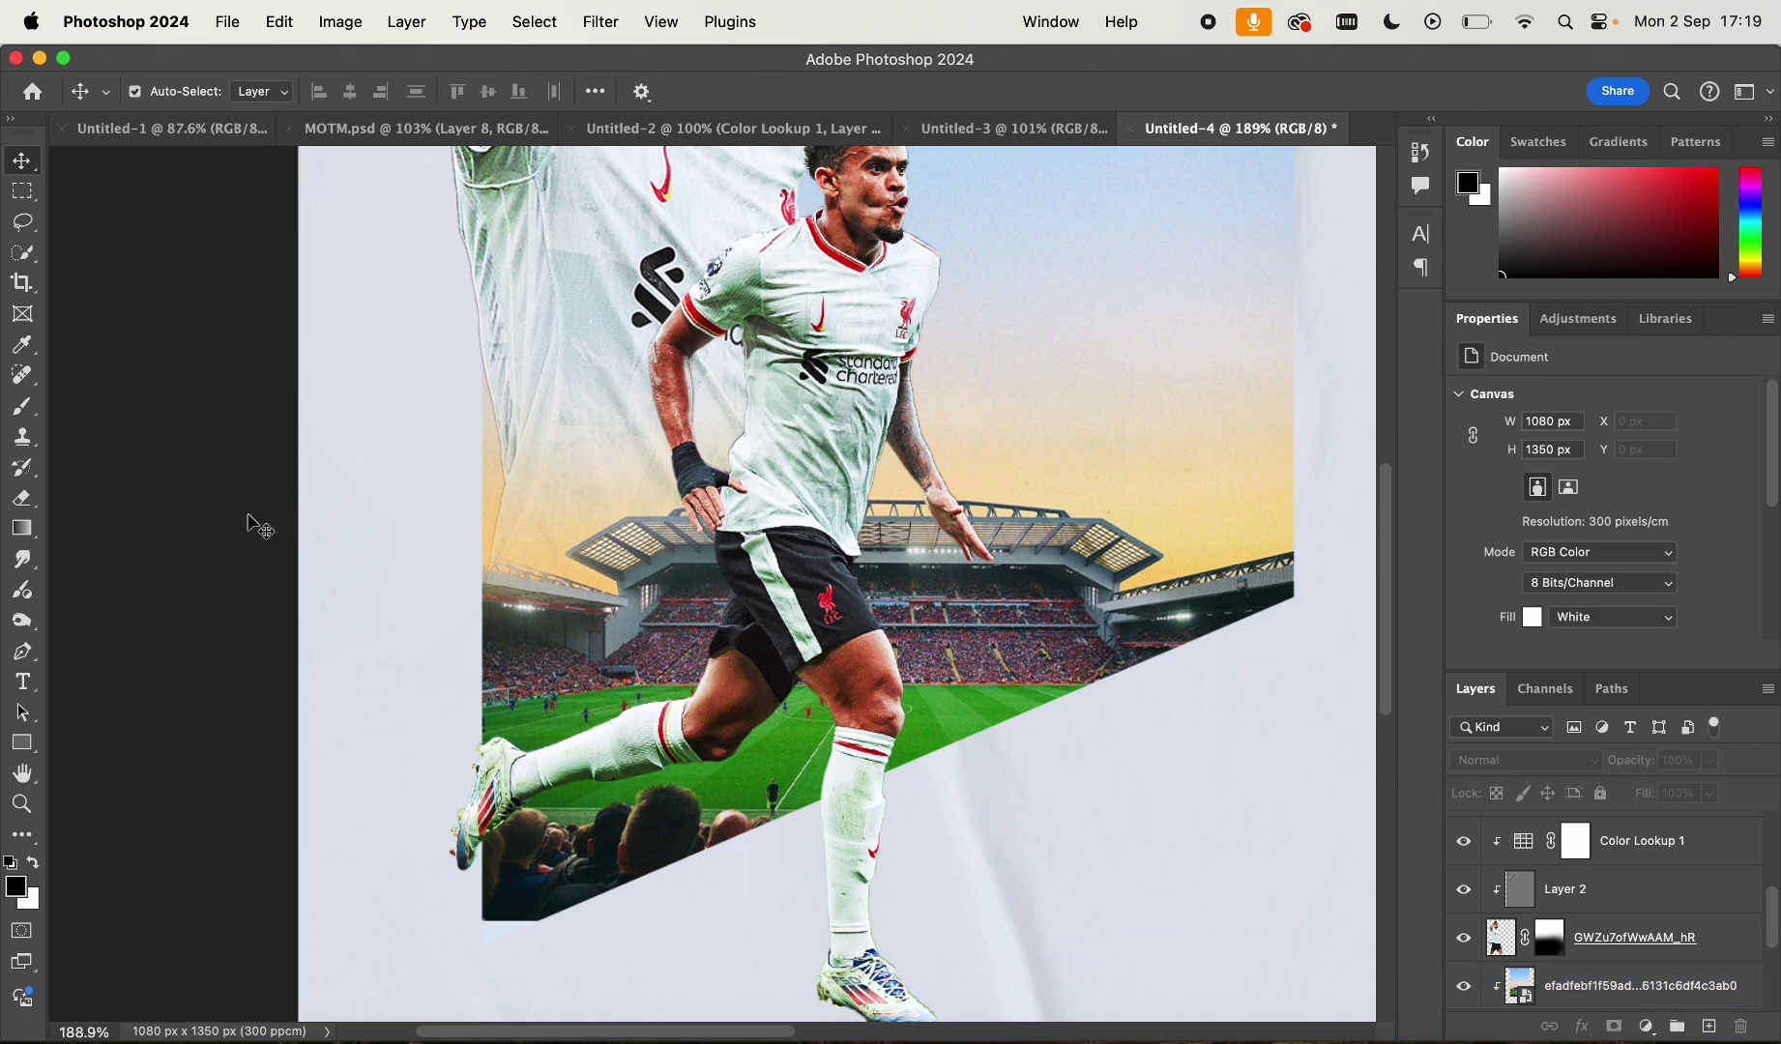
{"action": "left_click", "coordinate": [597, 357]}
{"action": "left_click", "coordinate": [1550, 953]}
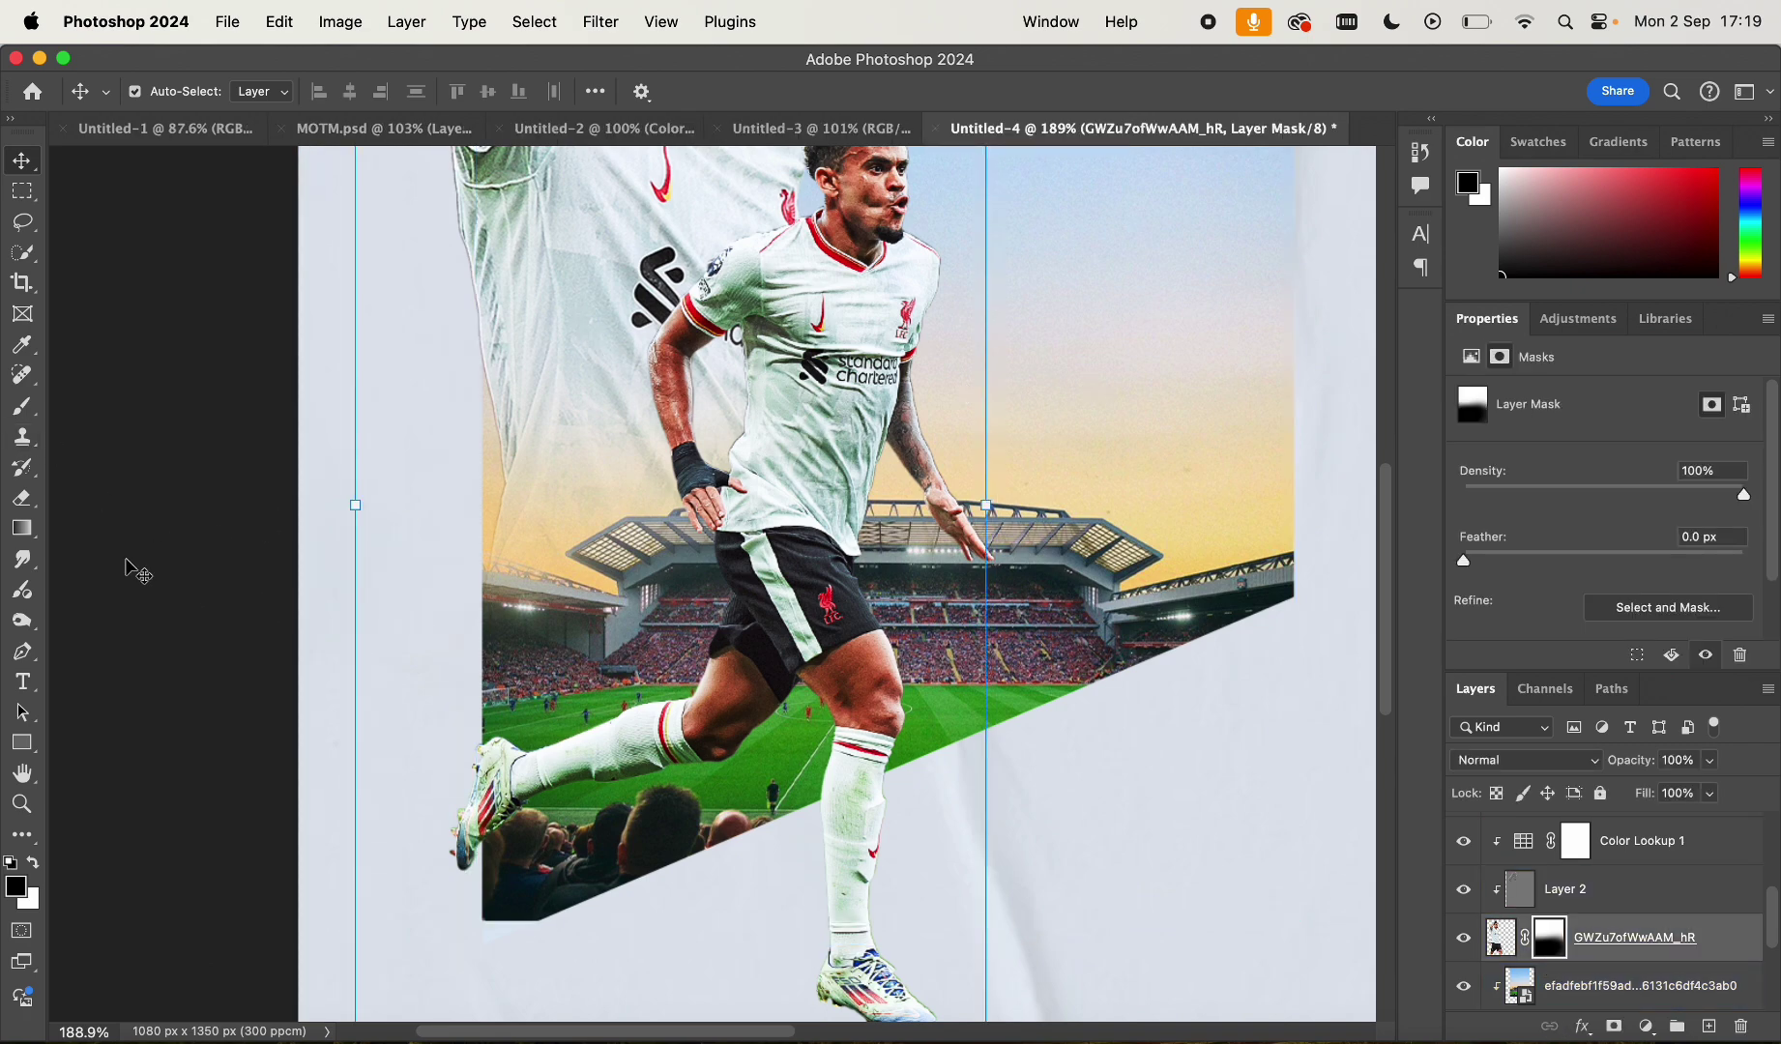
{"action": "left_click", "coordinate": [23, 408]}
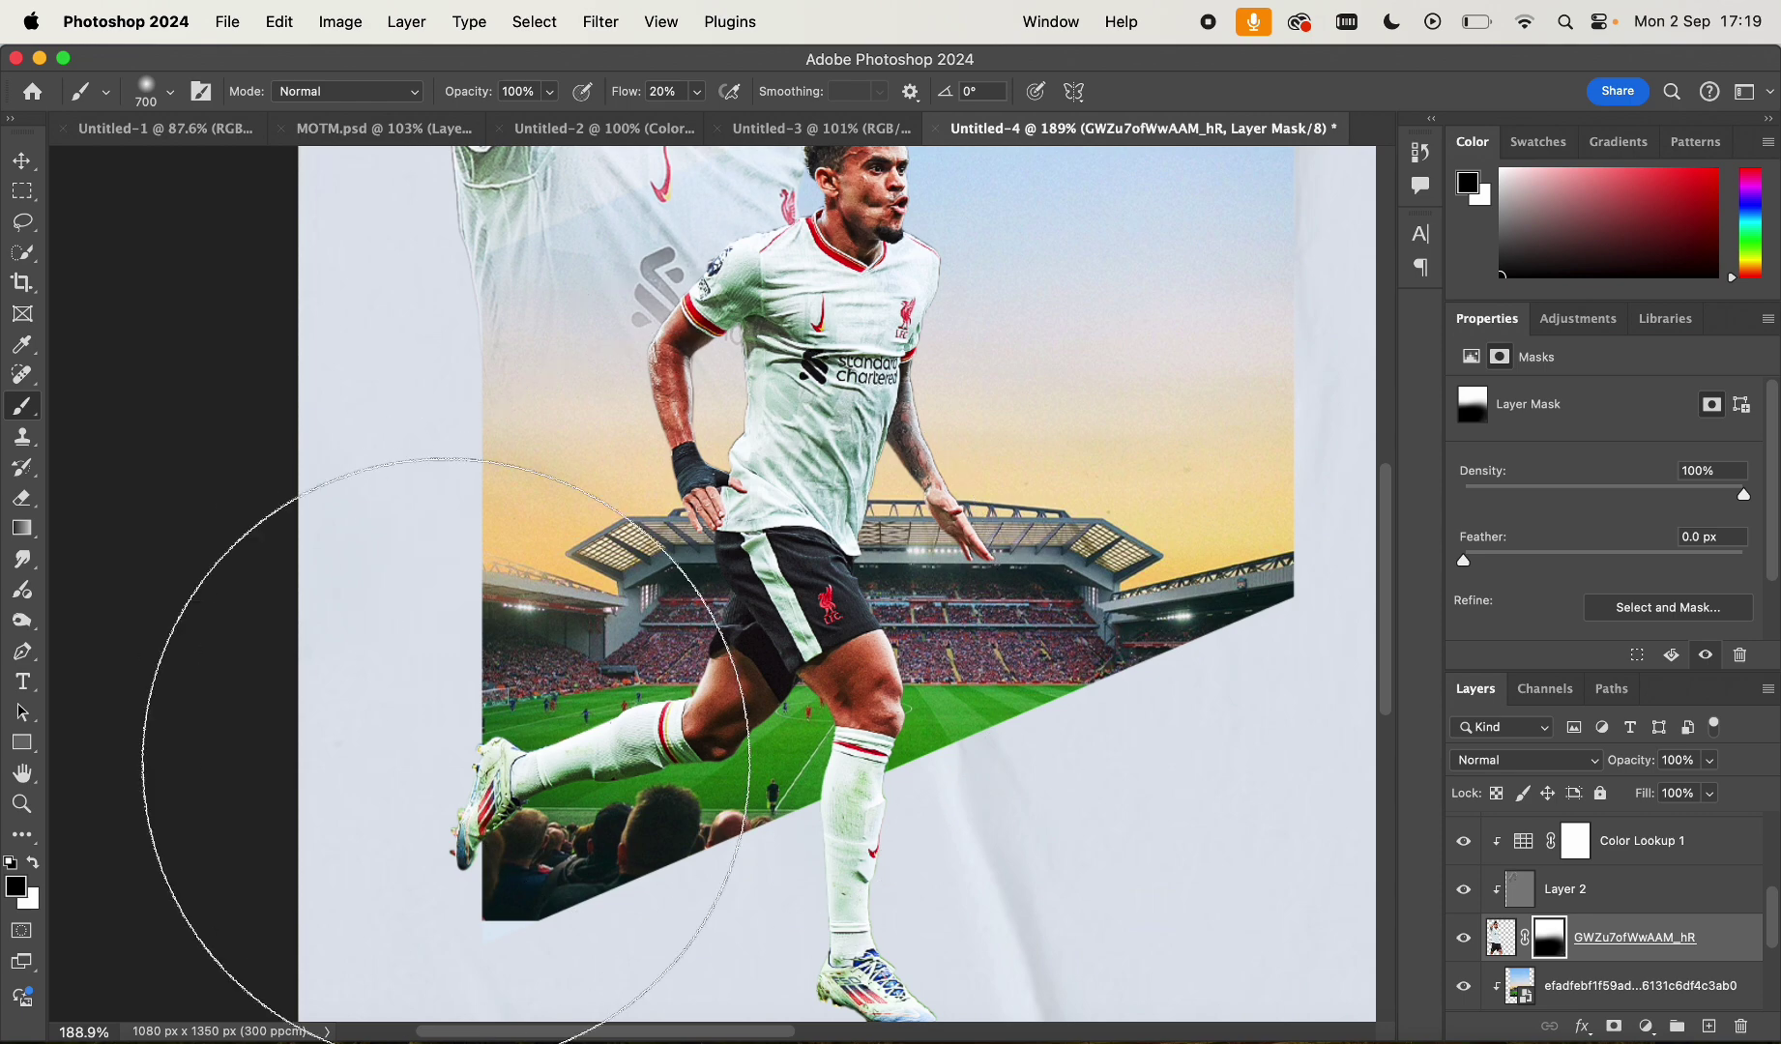
{"action": "scroll", "coordinate": [626, 843], "scroll_direction": "up", "scroll_amount": 3}
{"action": "scroll", "coordinate": [625, 843], "scroll_direction": "down", "scroll_amount": 6}
{"action": "scroll", "coordinate": [838, 774], "scroll_direction": "up", "scroll_amount": 5}
{"action": "scroll", "coordinate": [834, 767], "scroll_direction": "down", "scroll_amount": 10}
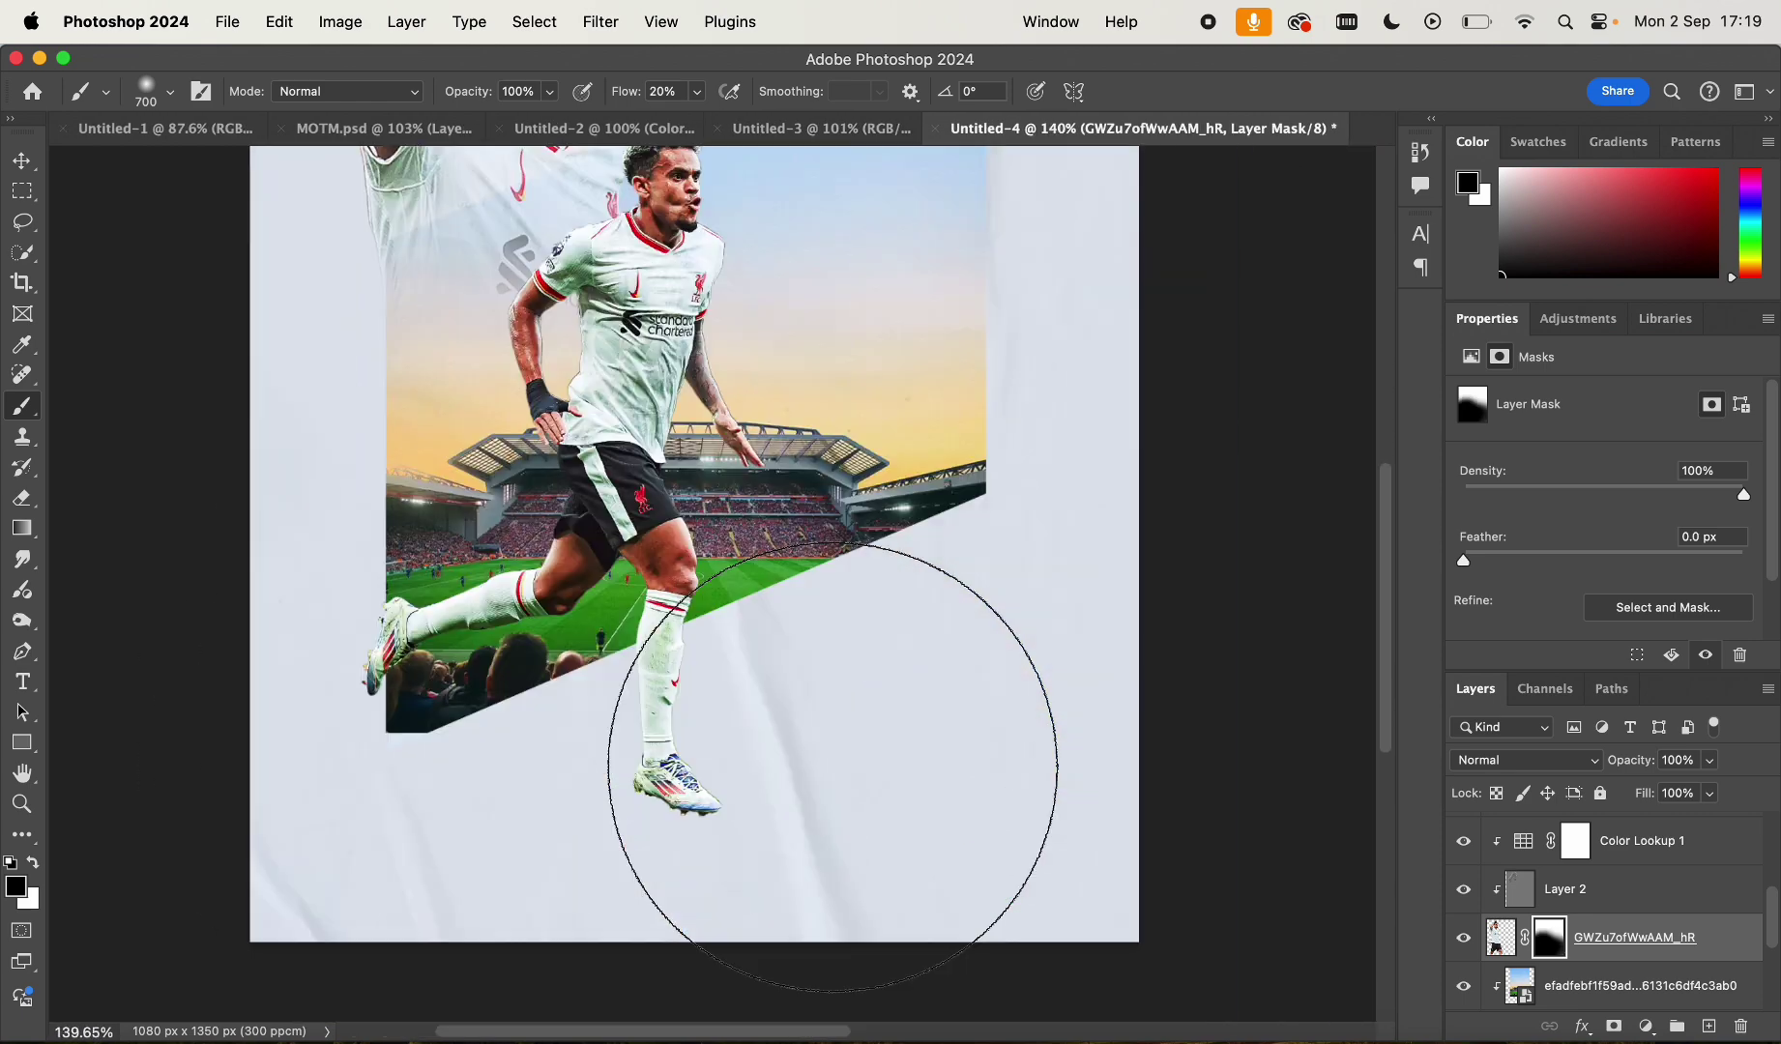
Restore part of the large player's faded shirt by painting white on the mask with a 175 px brush
{"action": "key", "text": "bracketleft"}
{"action": "key", "text": "bracketleft"}
{"action": "key", "text": "bracketleft"}
{"action": "scroll", "coordinate": [831, 767], "scroll_direction": "up", "scroll_amount": 5}
{"action": "scroll", "coordinate": [653, 630], "scroll_direction": "up", "scroll_amount": 3}
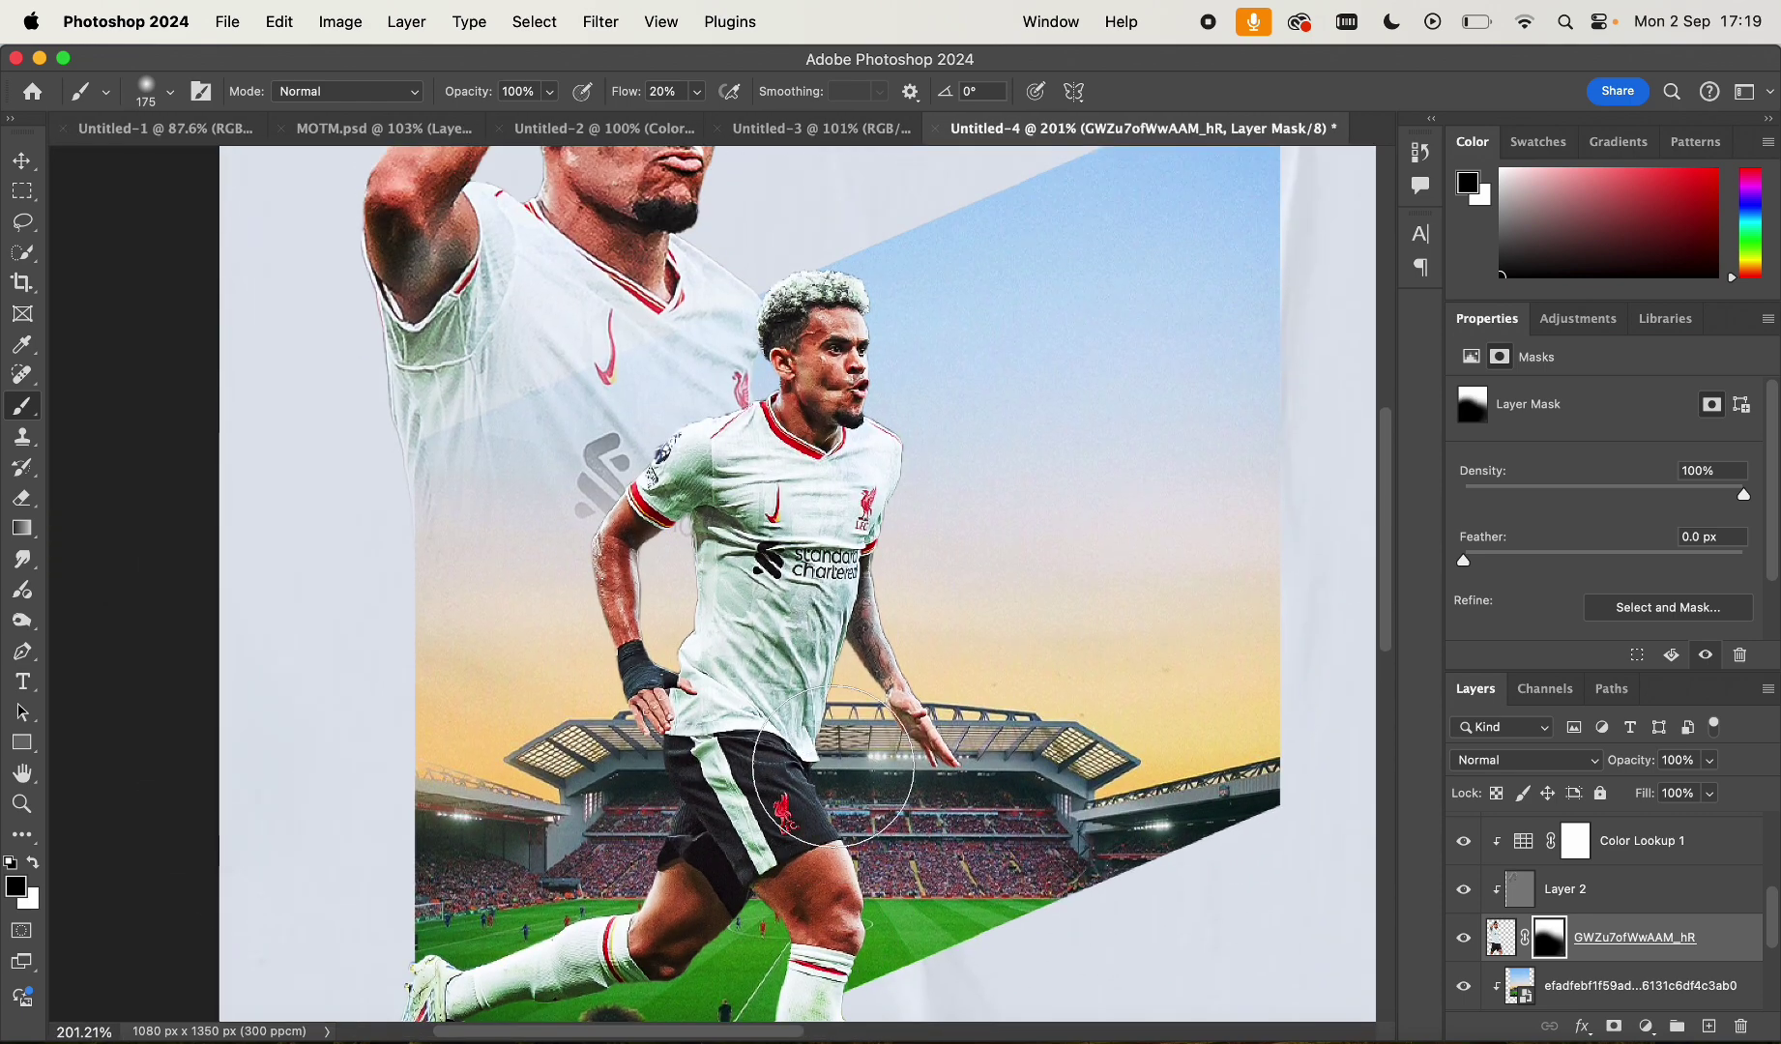
{"action": "key", "text": "x"}
{"action": "key", "text": "bracketleft"}
{"action": "key", "text": "bracketleft"}
{"action": "key", "text": "bracketleft"}
{"action": "mouse_move", "coordinate": [523, 382]}
{"action": "left_mouse_down"}
{"action": "mouse_move", "coordinate": [638, 330]}
{"action": "mouse_move", "coordinate": [613, 398]}
{"action": "mouse_move", "coordinate": [792, 275]}
{"action": "mouse_move", "coordinate": [550, 470]}
{"action": "left_mouse_up"}
{"action": "scroll", "coordinate": [1056, 223], "scroll_direction": "down", "scroll_amount": 6}
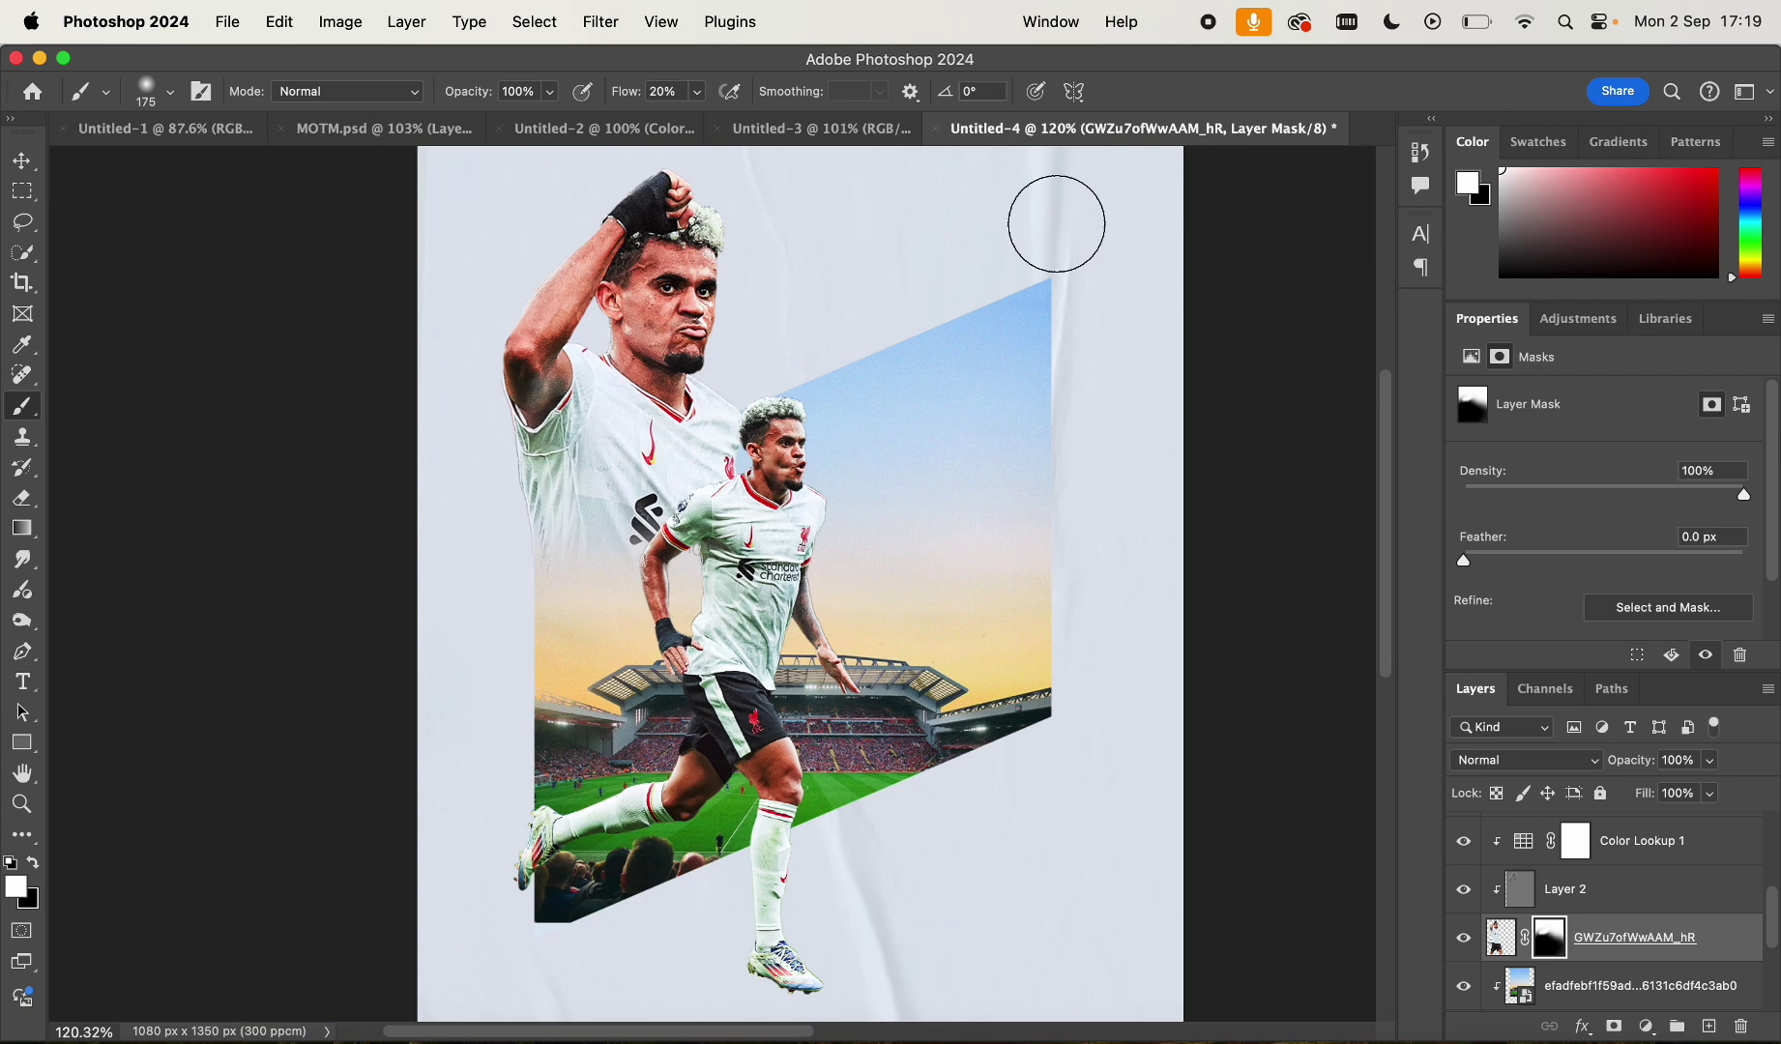
{"action": "scroll", "coordinate": [1054, 222], "scroll_direction": "up", "scroll_amount": 4}
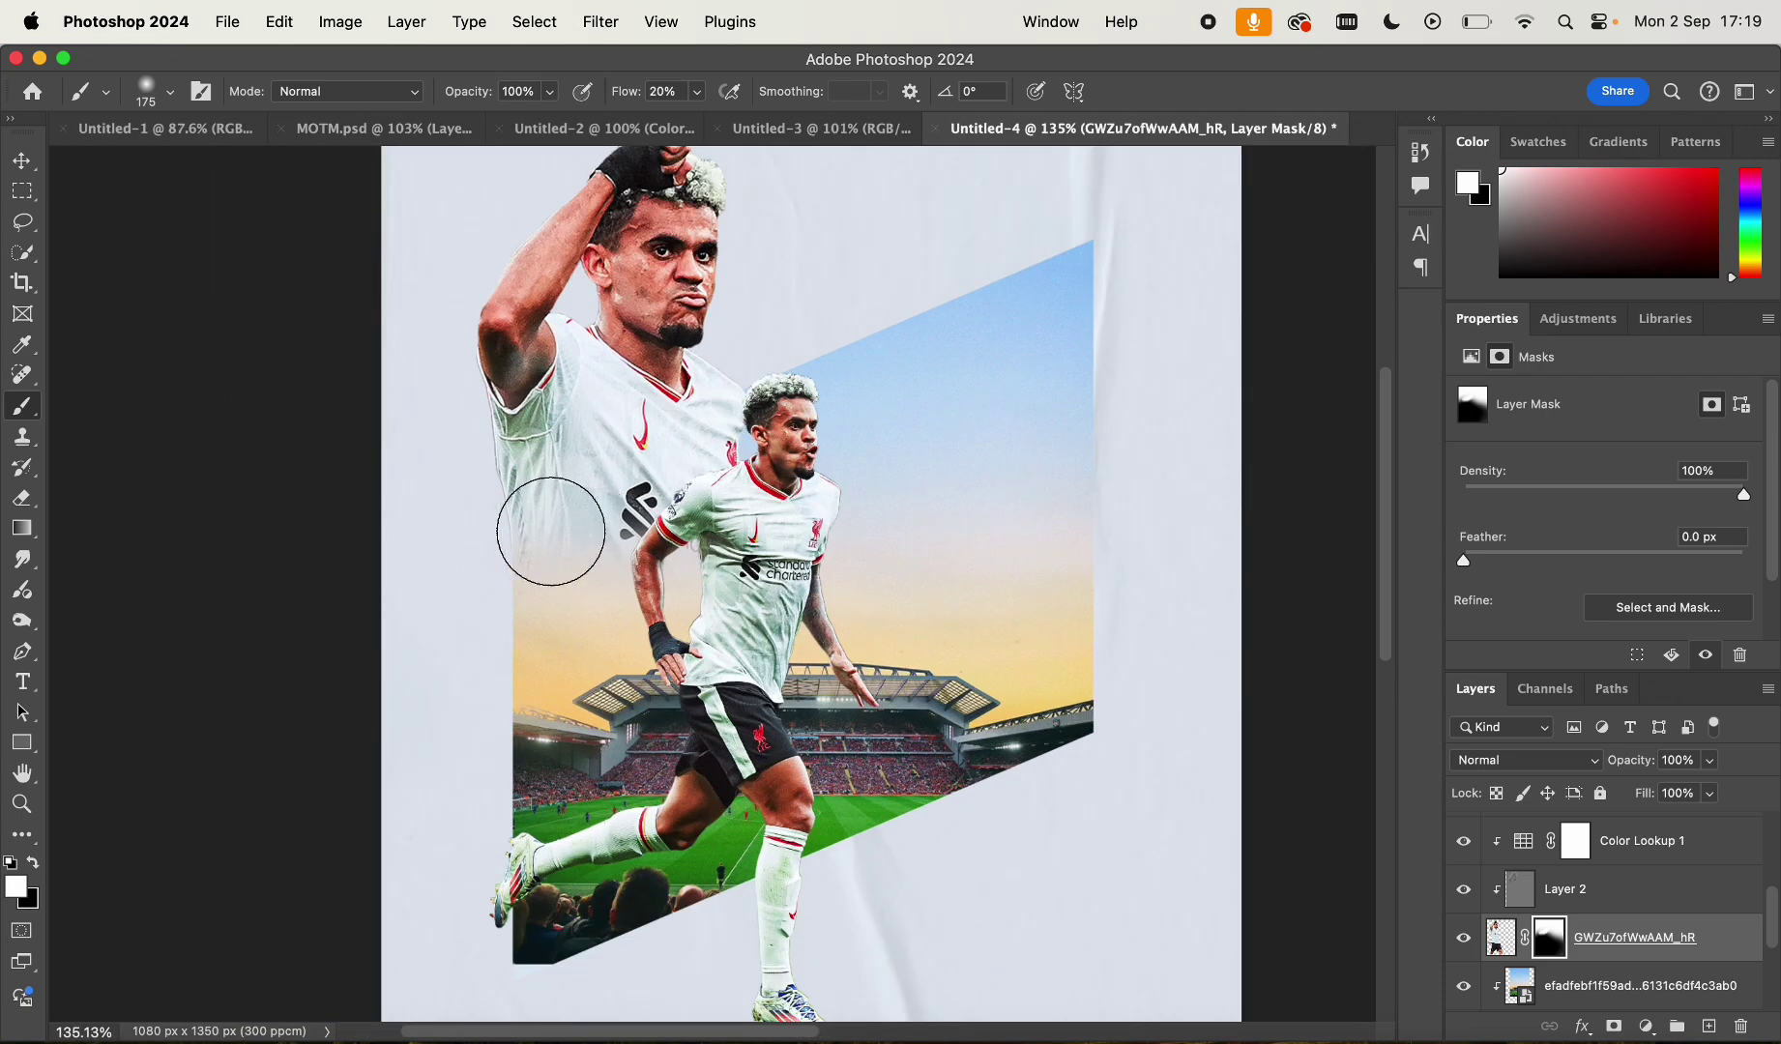
{"action": "scroll", "coordinate": [943, 318], "scroll_direction": "down", "scroll_amount": 4}
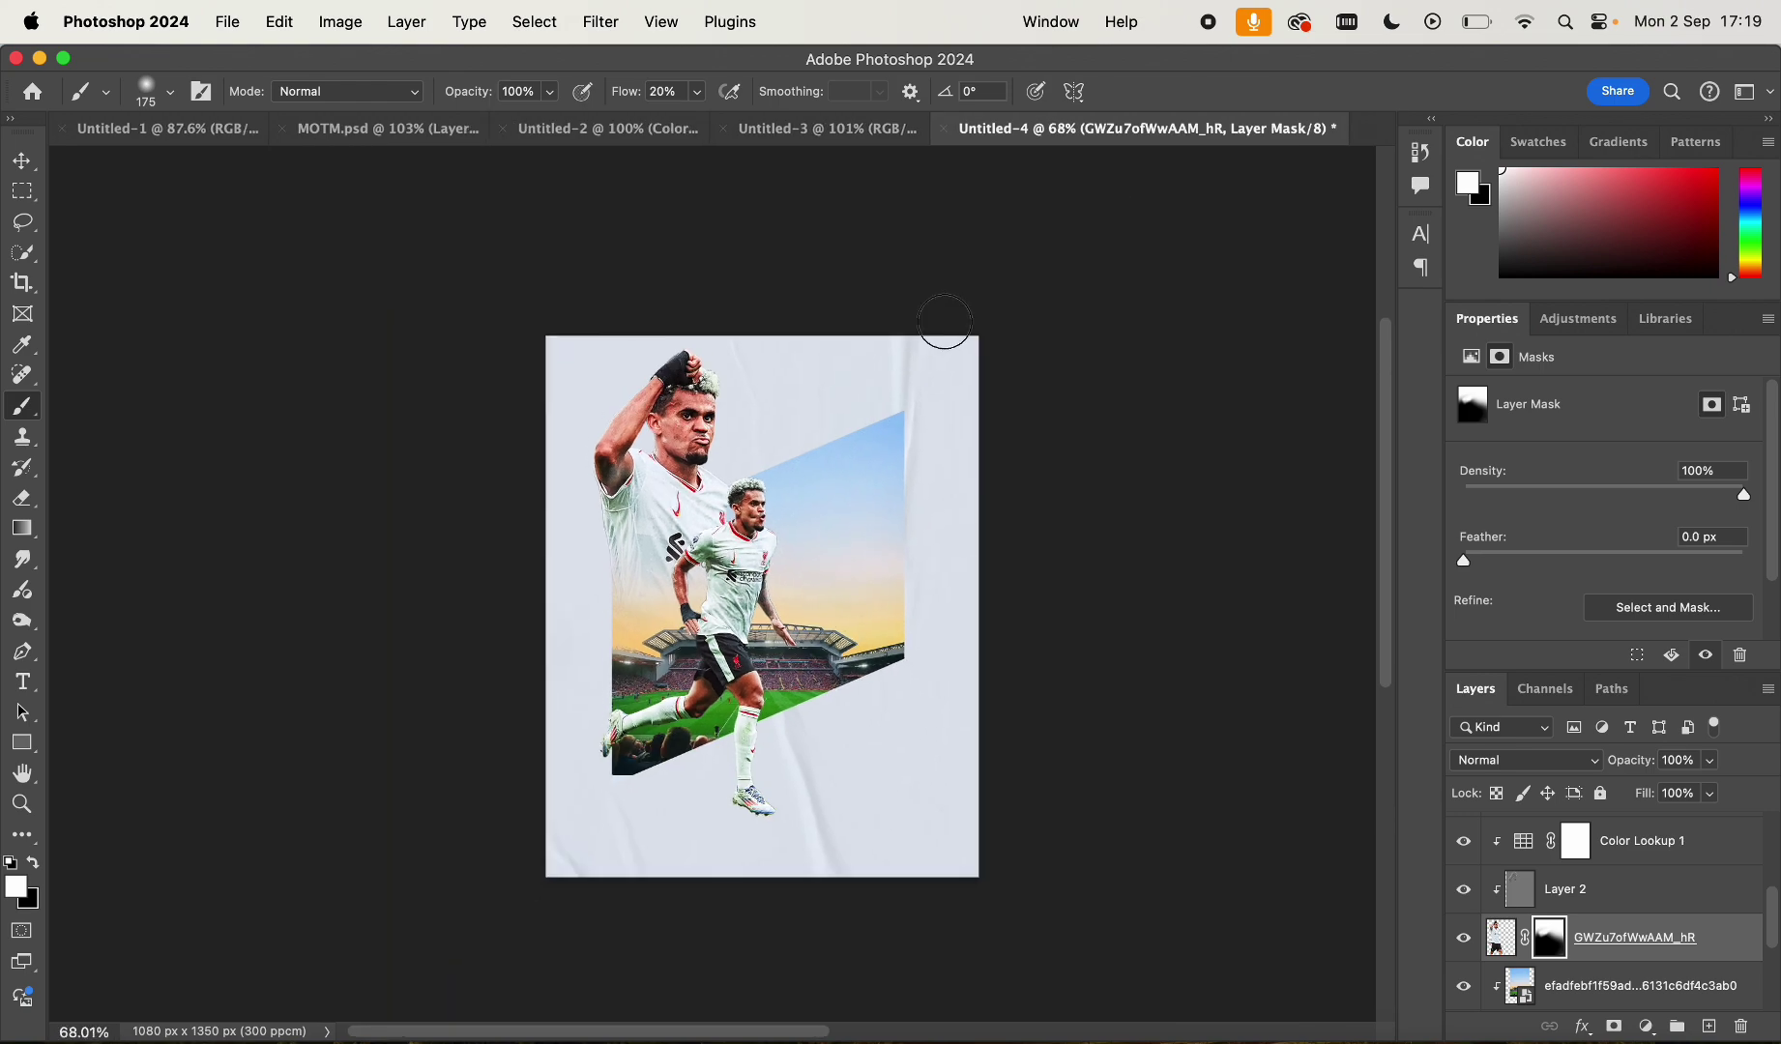
{"action": "scroll", "coordinate": [942, 318], "scroll_direction": "up", "scroll_amount": 3}
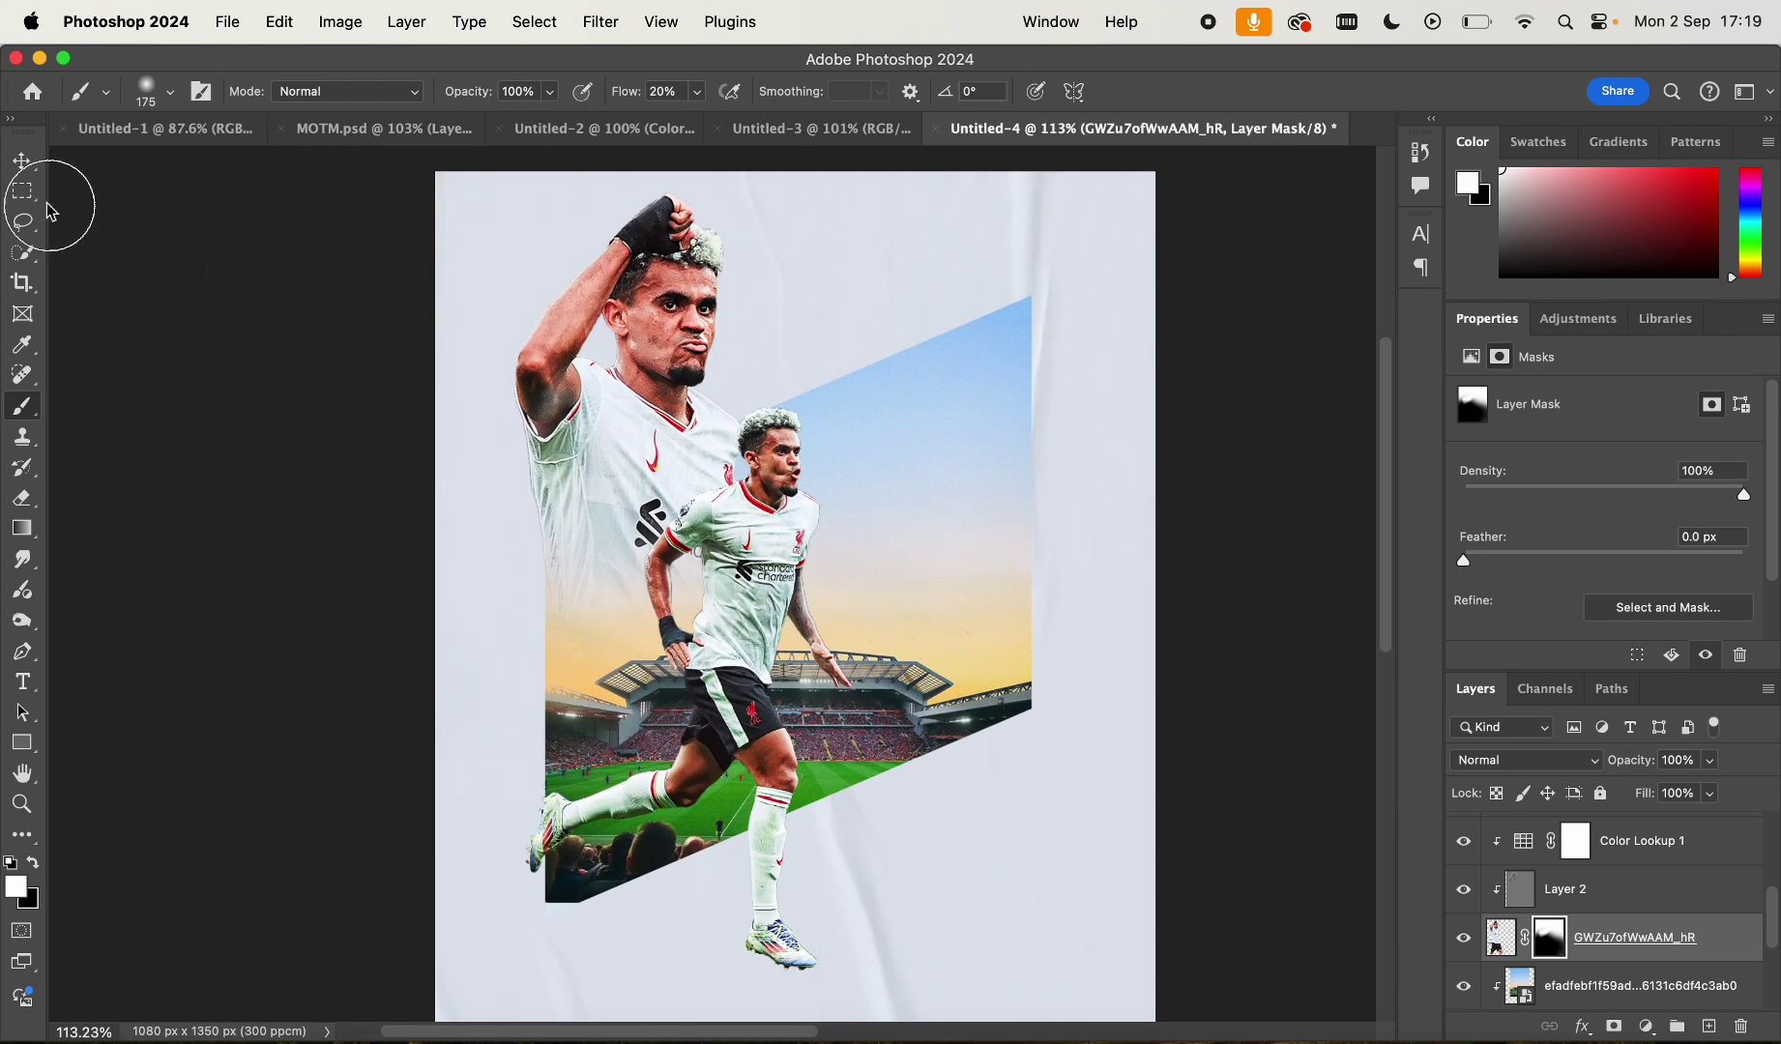
Add the text DIAZ in white 3.97 pt DAMN Regular on the sky beside the running player
{"action": "key", "text": "v"}
{"action": "left_click", "coordinate": [26, 688]}
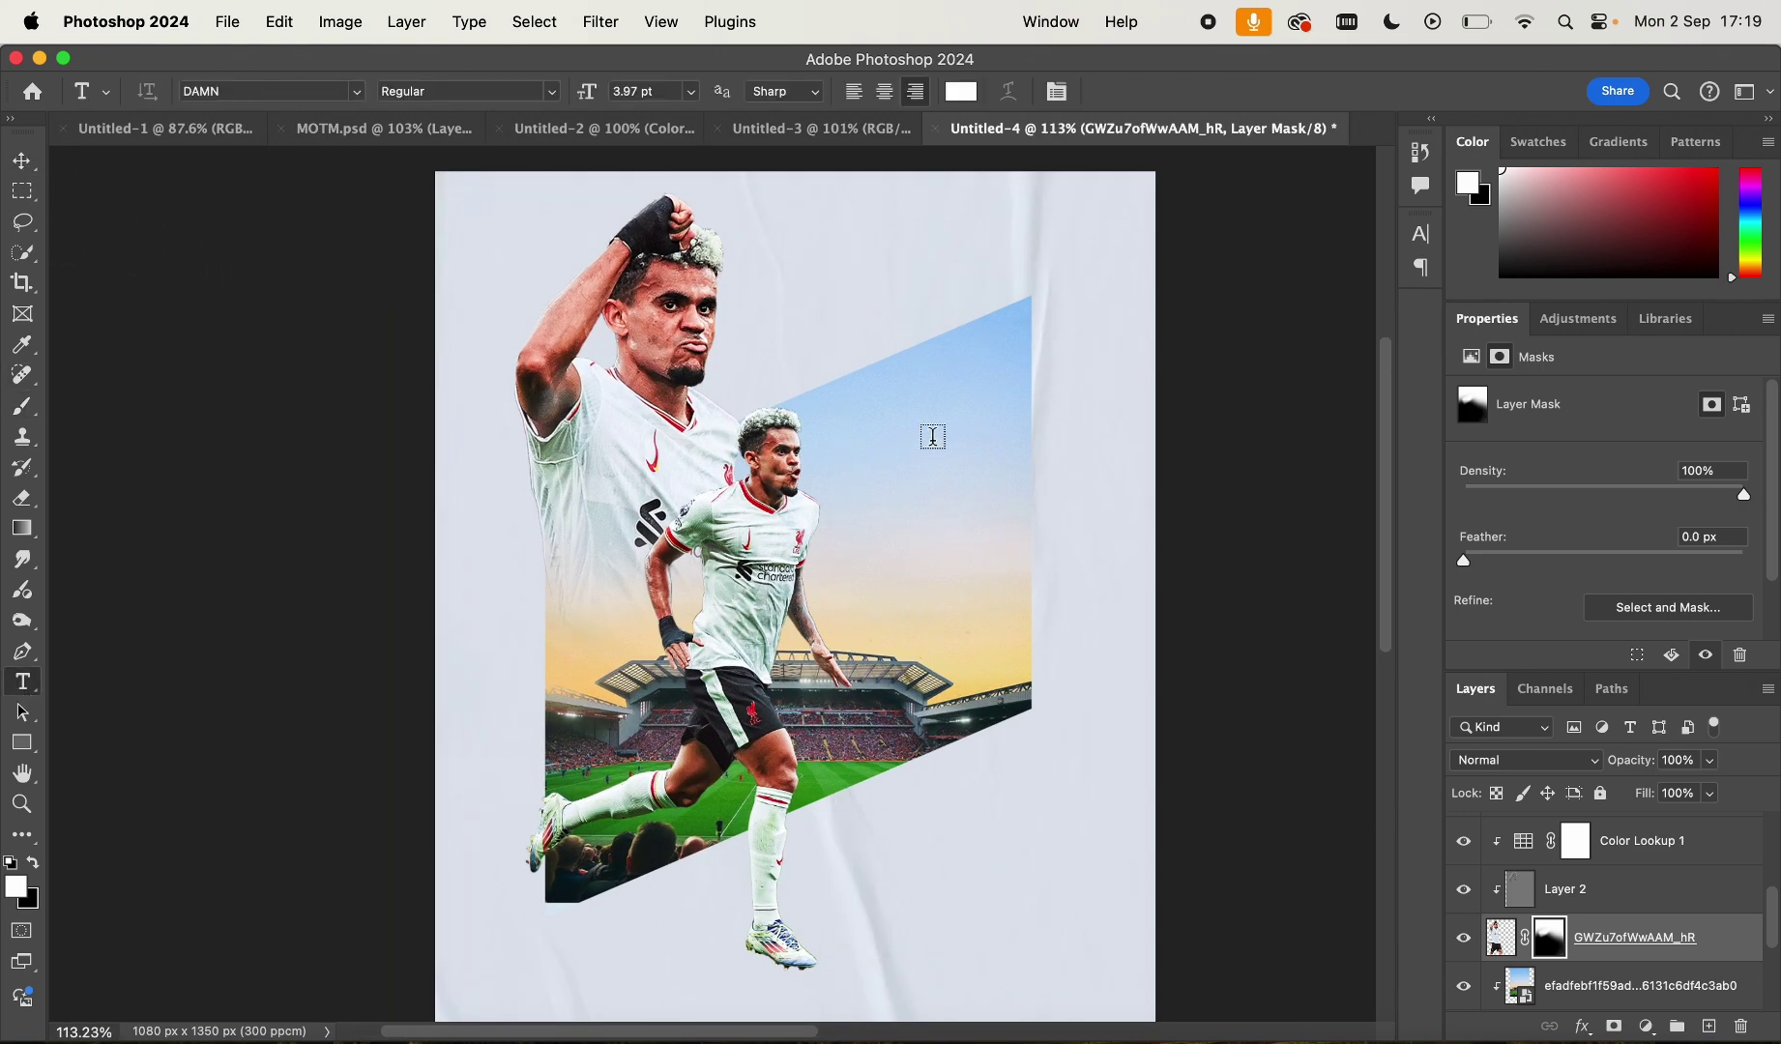
{"action": "scroll", "coordinate": [933, 436], "scroll_direction": "up", "scroll_amount": 3}
{"action": "left_click", "coordinate": [851, 455]}
{"action": "key", "text": "BackSpace"}
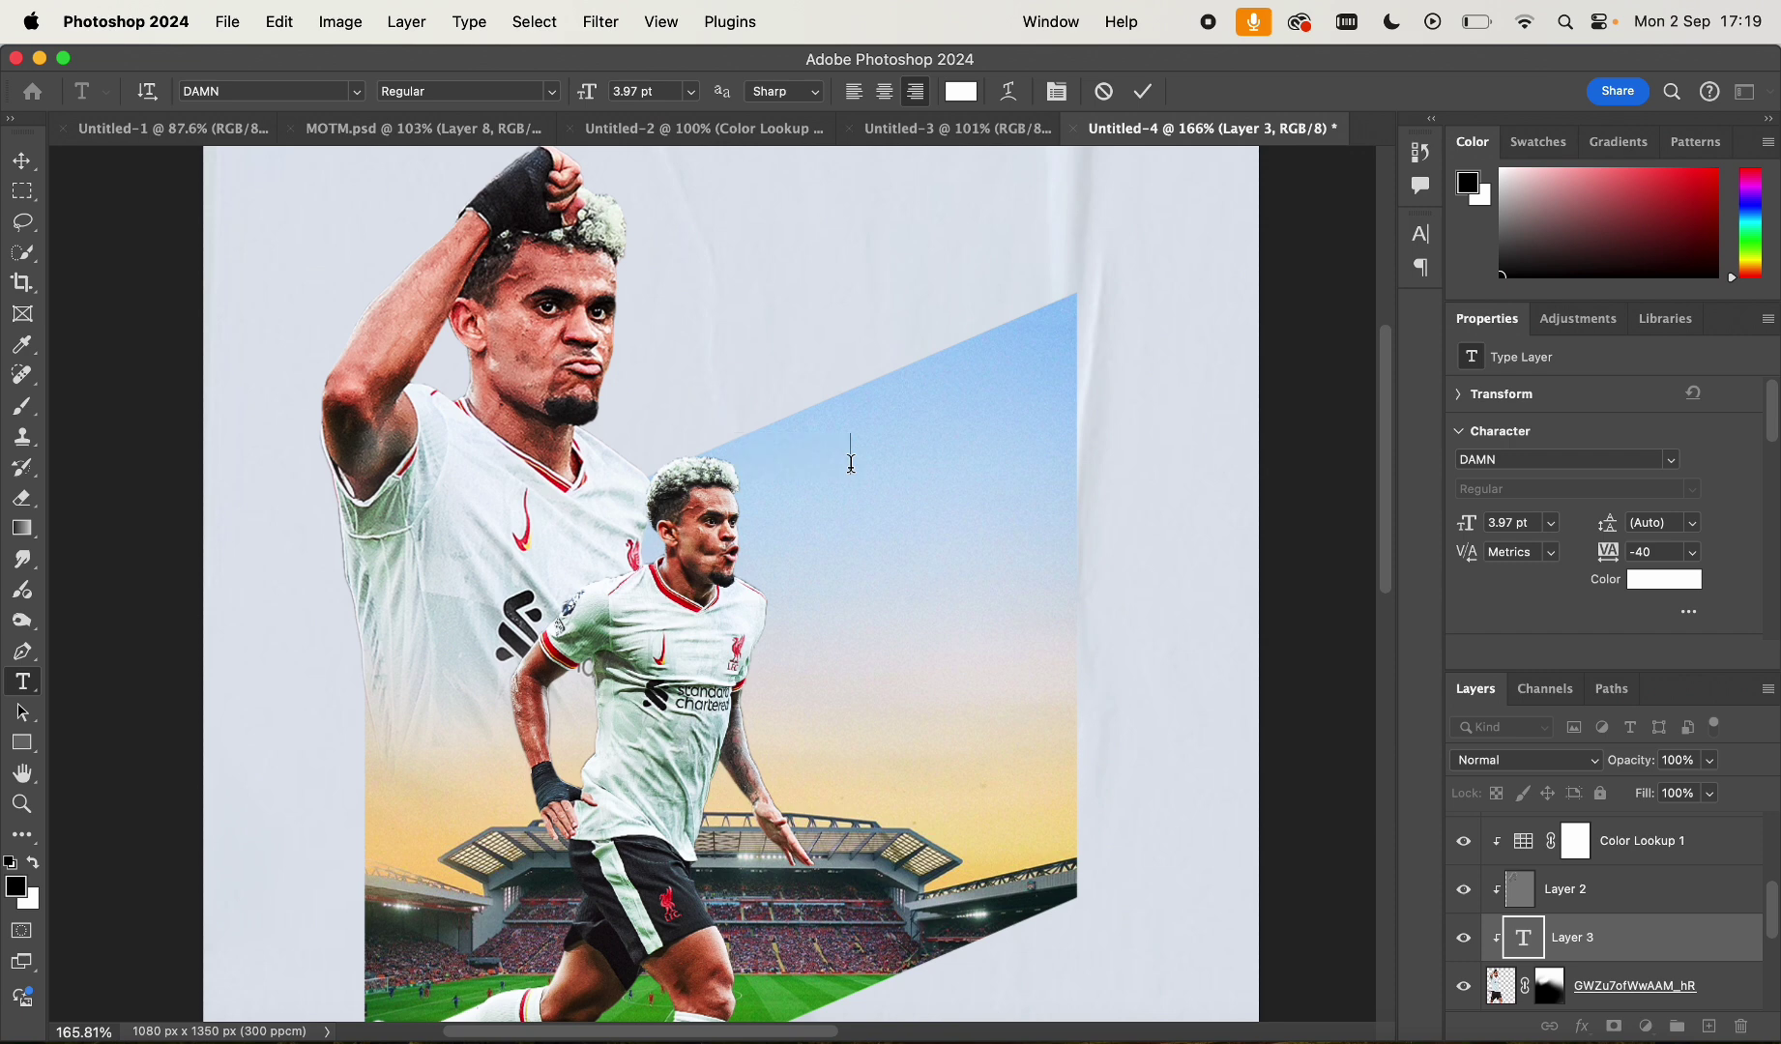
{"action": "scroll", "coordinate": [894, 509], "scroll_direction": "down", "scroll_amount": 1}
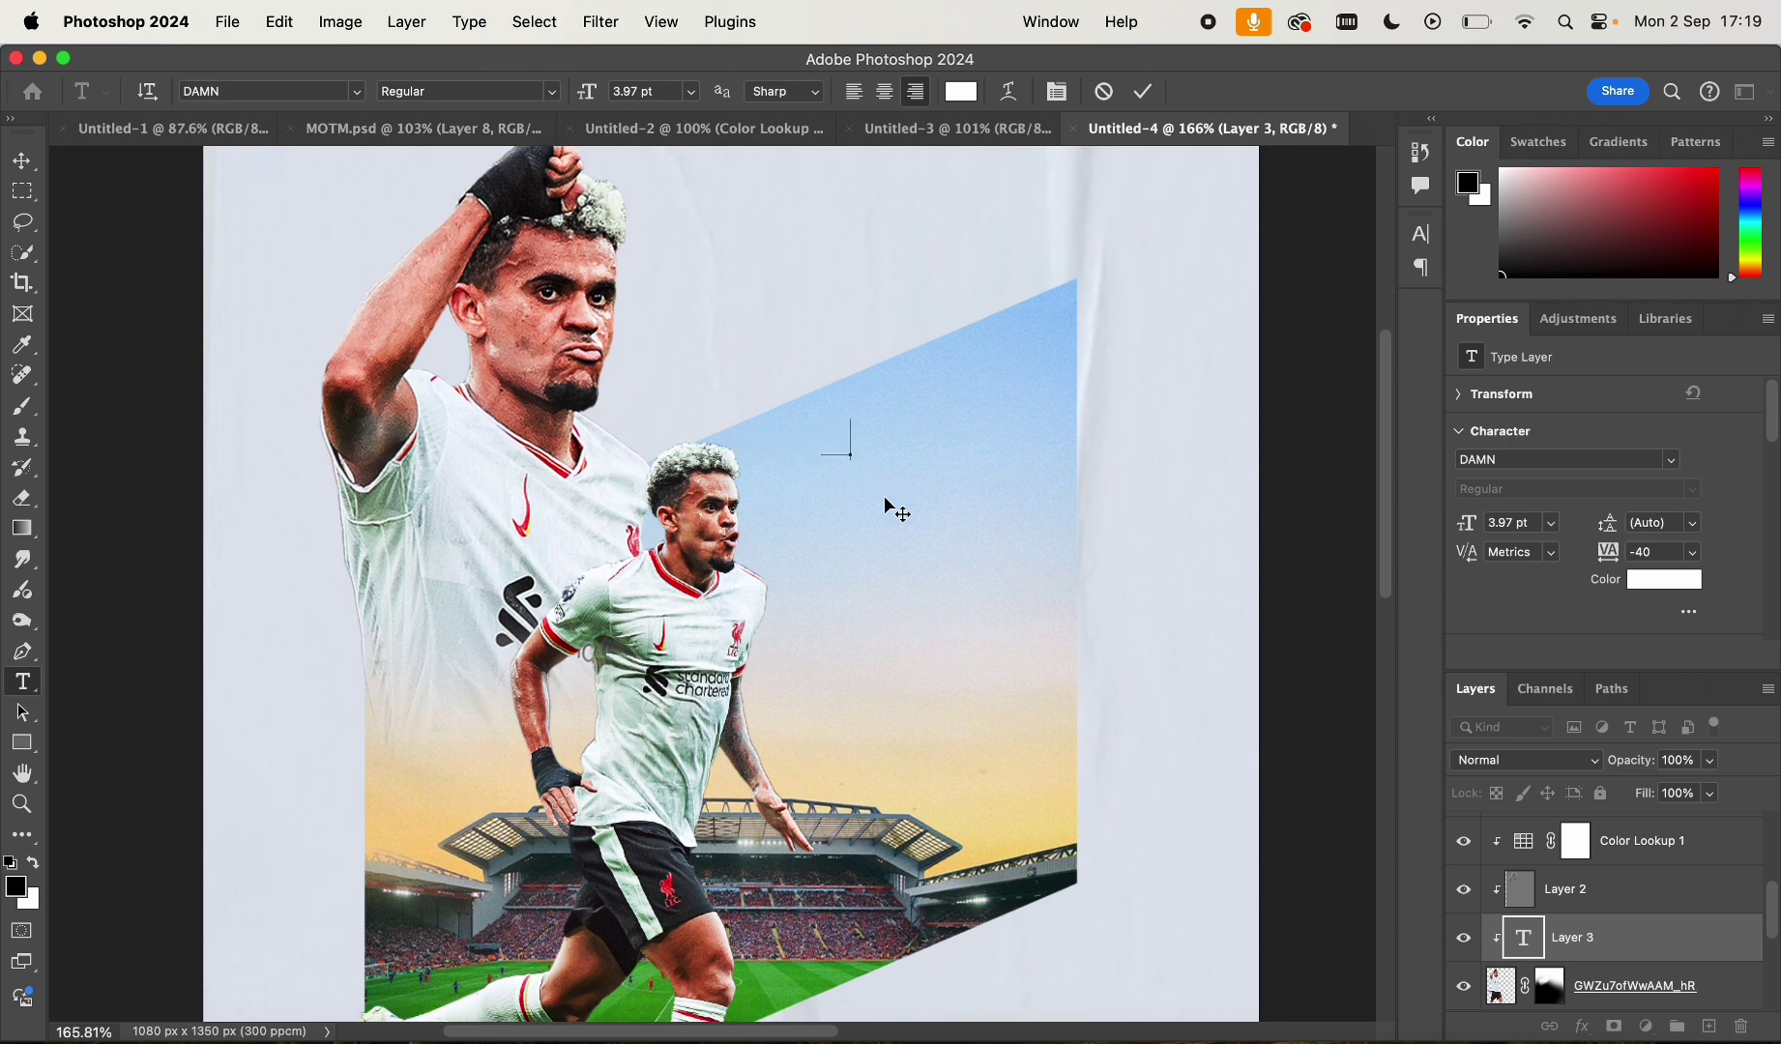
Release the DIAZ text layer from its clipping and move it to the top of the stack, above Color Lookup 2
{"action": "left_click_drag", "start_coordinate": [1656, 958], "coordinate": [1601, 846]}
{"action": "left_click", "coordinate": [1593, 899]}
{"action": "key", "text": "super+0"}
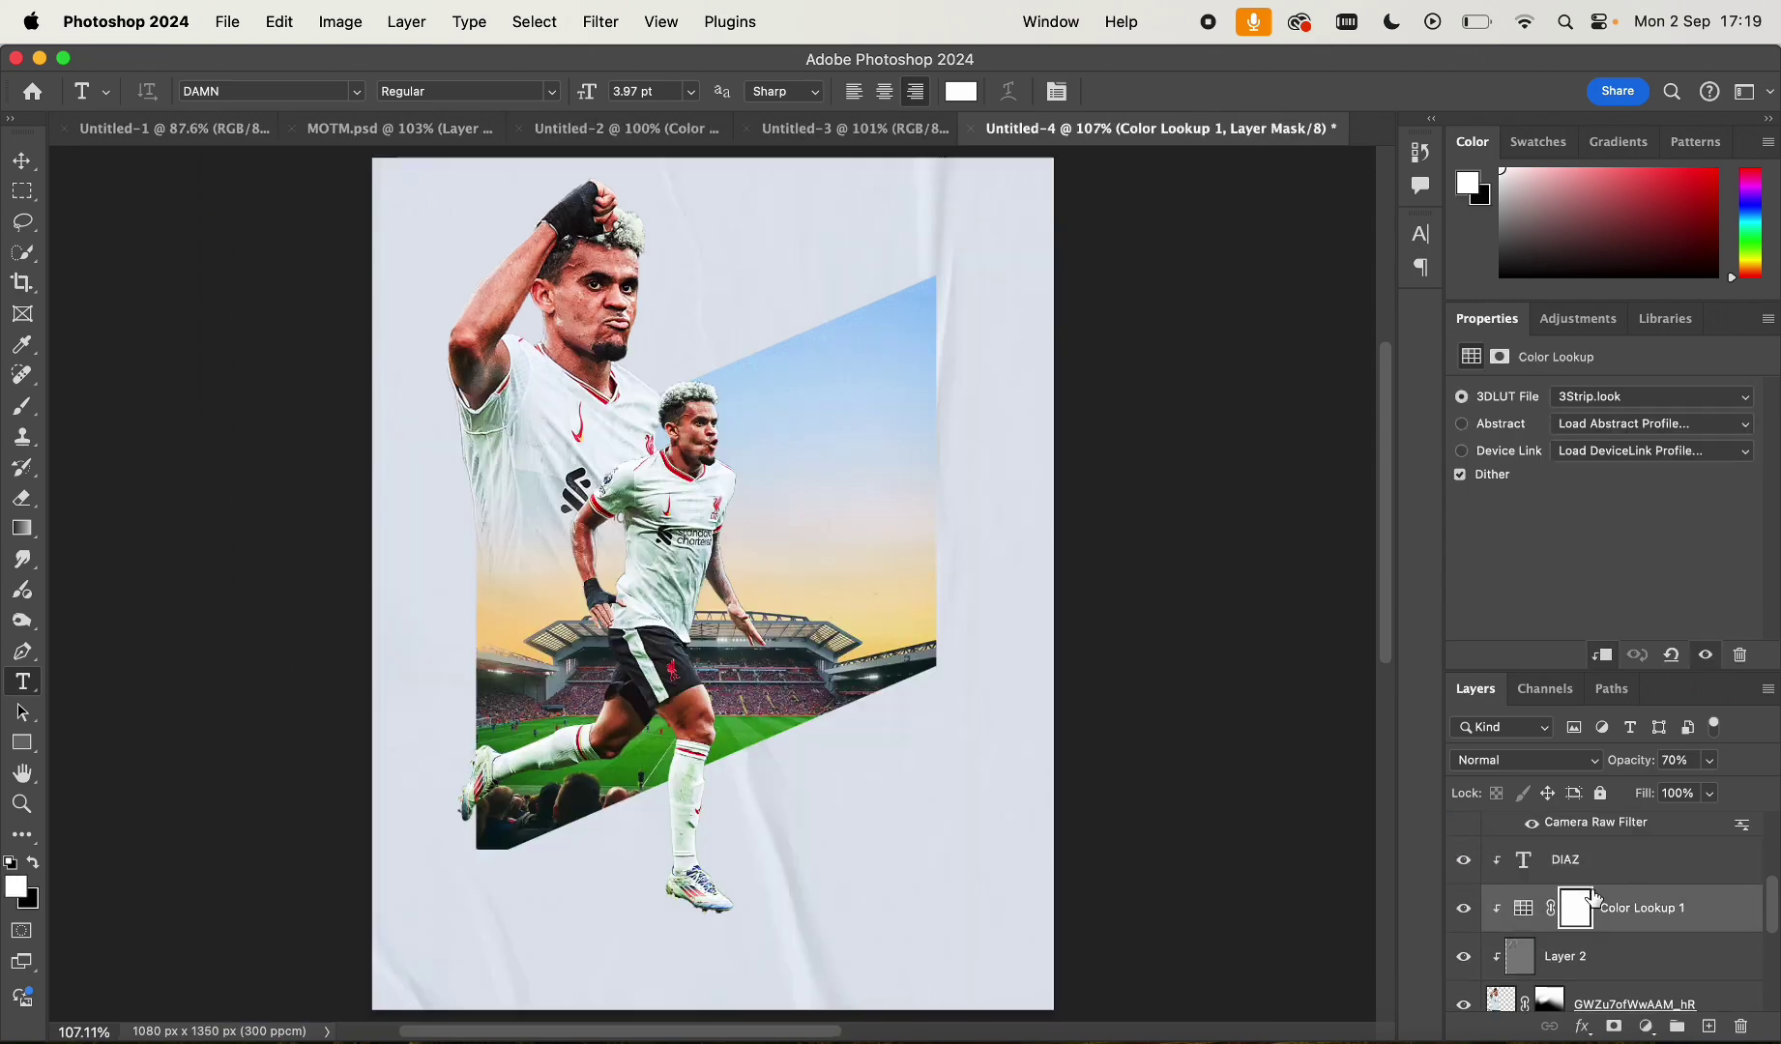
{"action": "left_click", "coordinate": [1607, 877], "text": "alt"}
{"action": "left_click_drag", "start_coordinate": [1634, 857], "coordinate": [1605, 738]}
{"action": "left_click_drag", "start_coordinate": [1602, 819], "coordinate": [1603, 822]}
Scale the DIAZ text to about 579% and position it on the blue sky right of the running player's head
{"action": "key", "text": "super+t"}
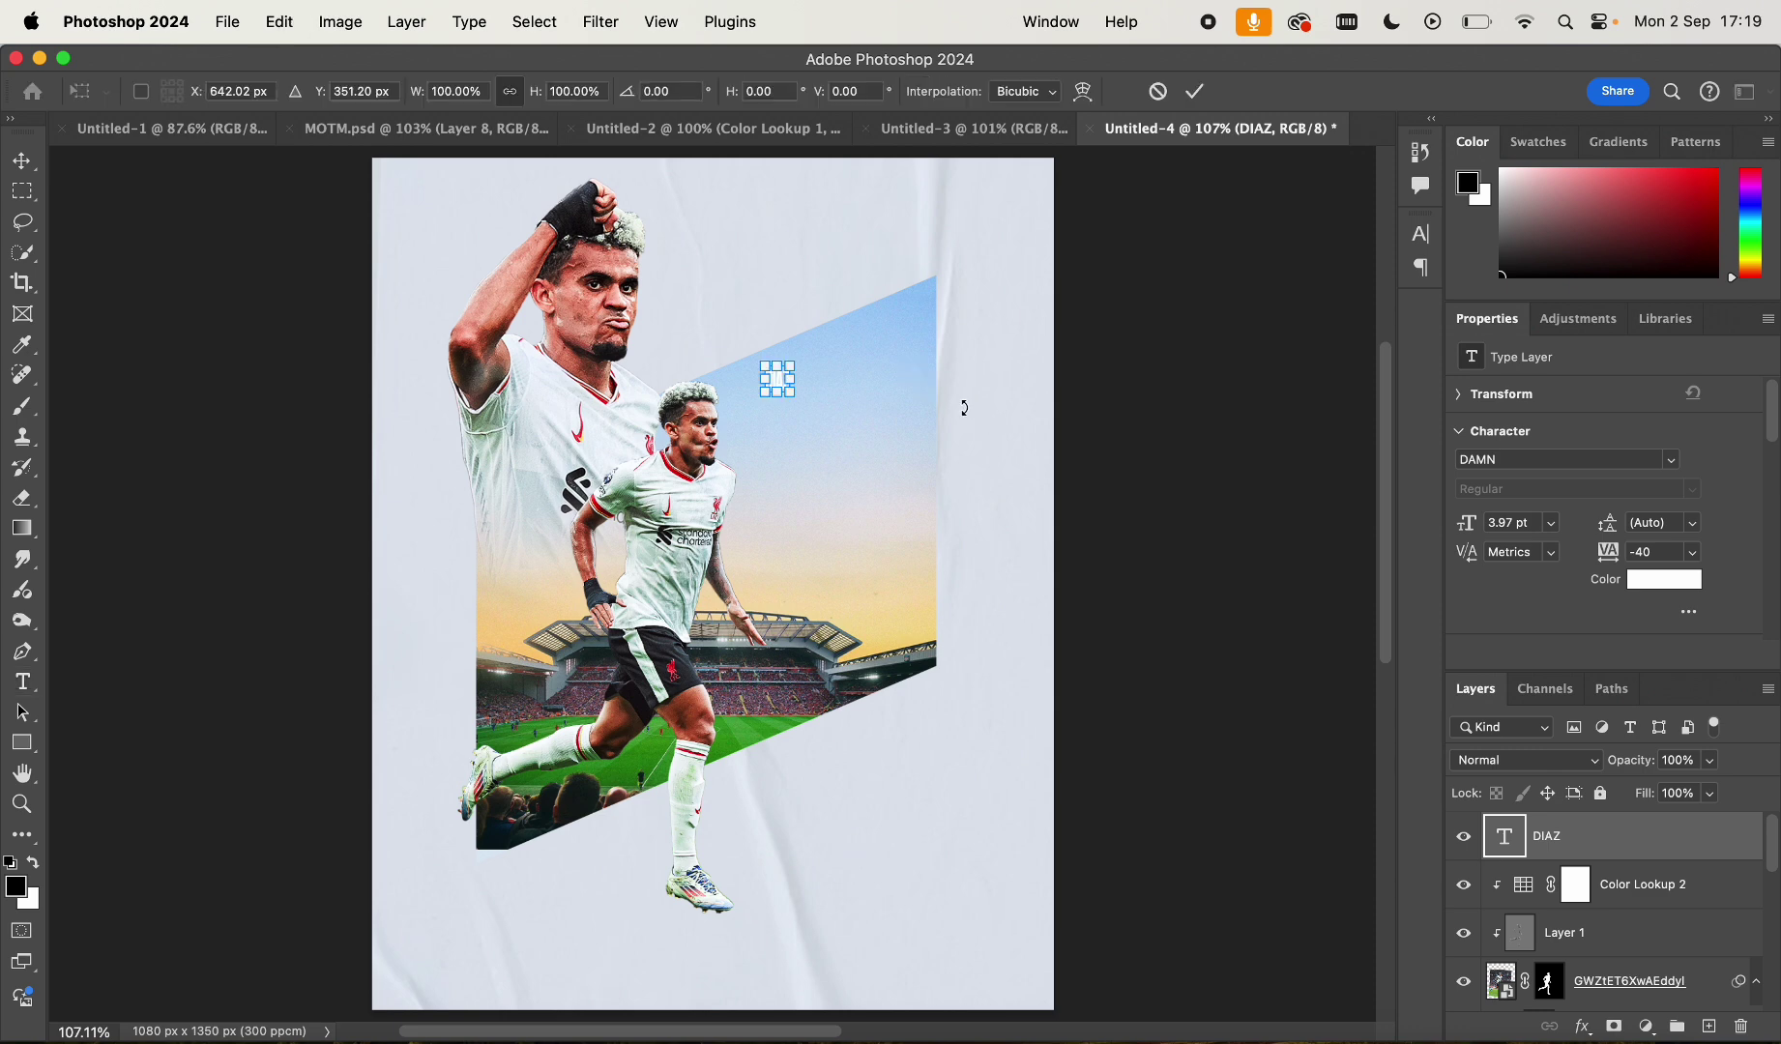
{"action": "left_click_drag", "start_coordinate": [799, 379], "coordinate": [887, 438]}
{"action": "key", "text": "Return"}
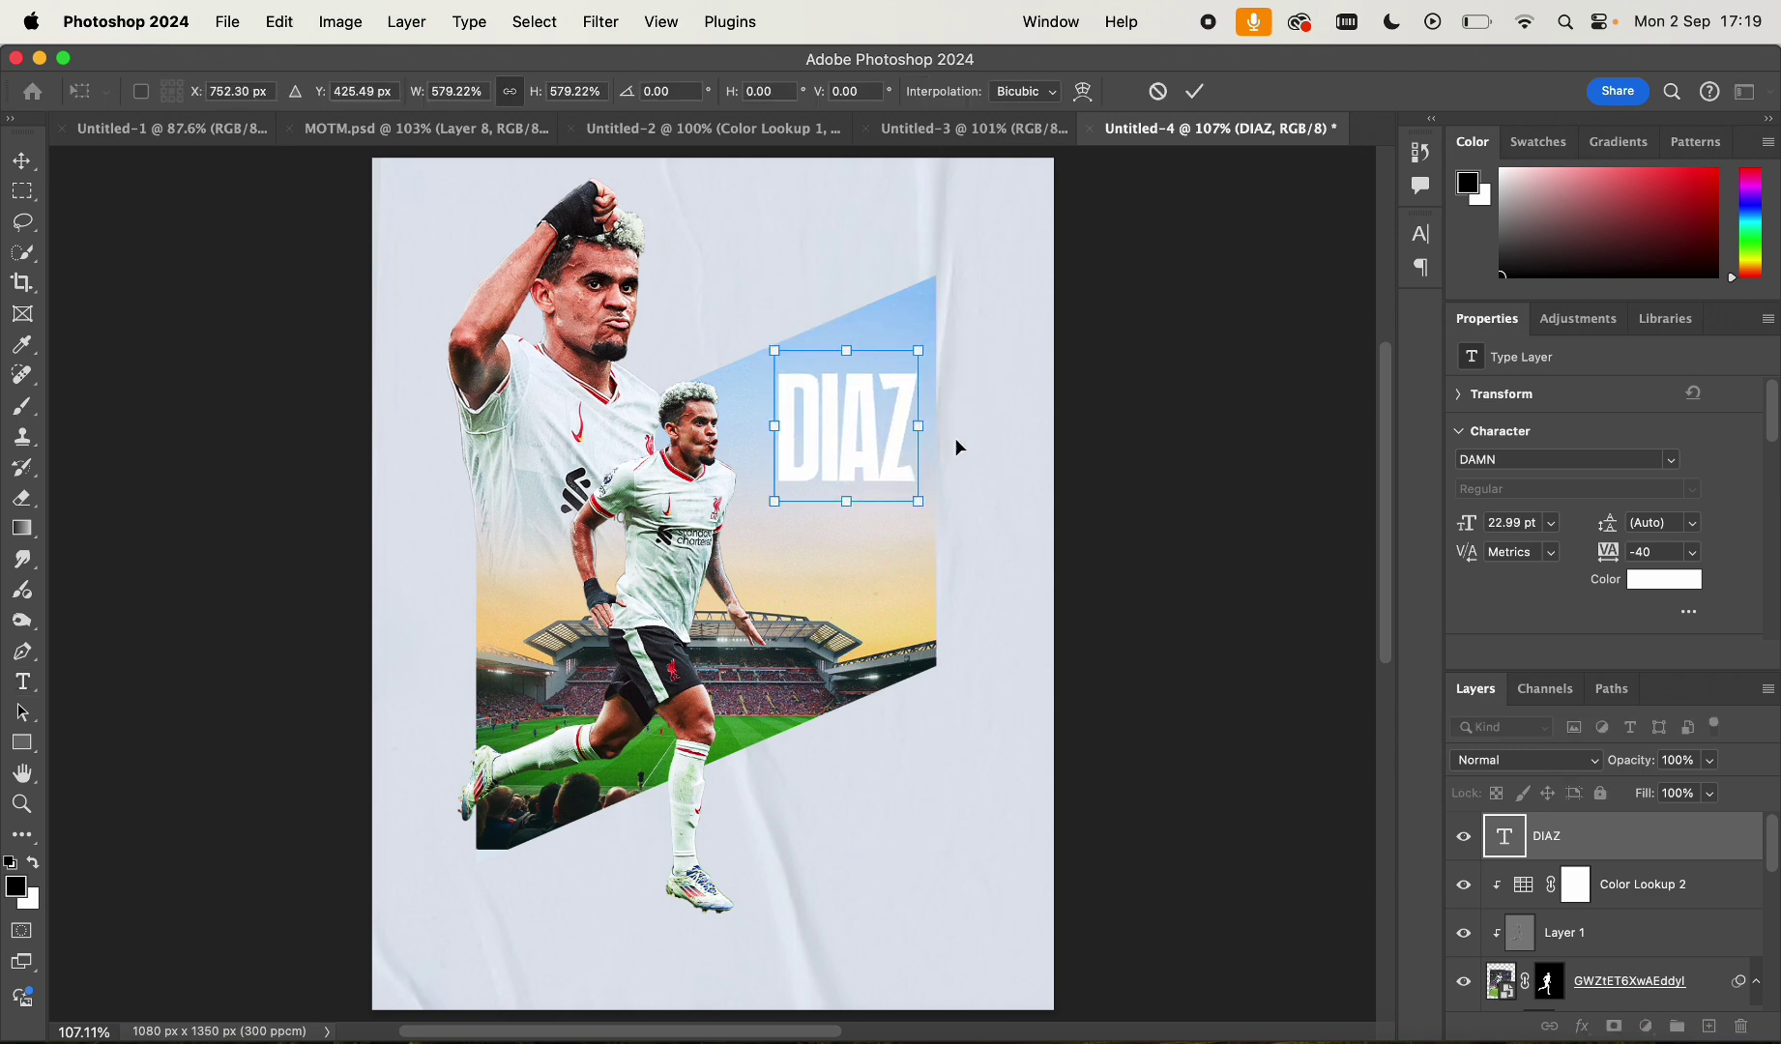
{"action": "left_click", "coordinate": [1174, 398]}
{"action": "left_click", "coordinate": [21, 160]}
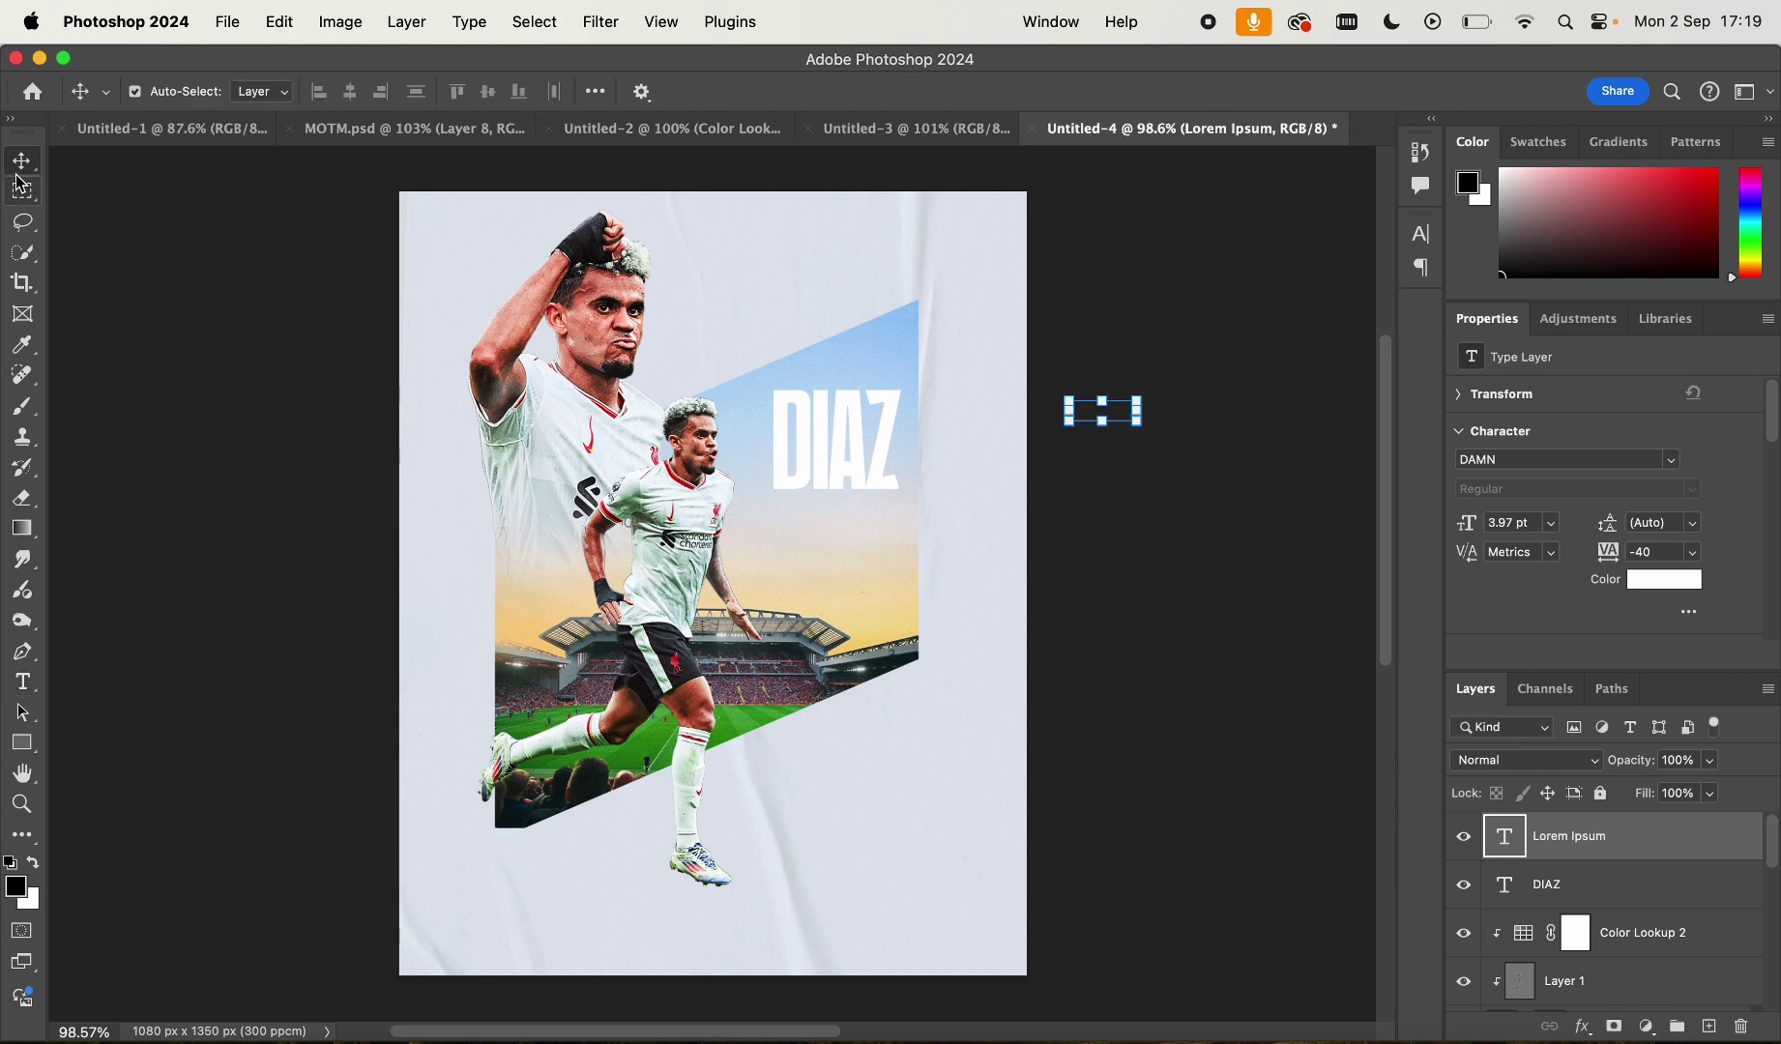
{"action": "left_click", "coordinate": [175, 226]}
{"action": "scroll", "coordinate": [973, 478], "scroll_direction": "up", "scroll_amount": 3}
{"action": "scroll", "coordinate": [973, 479], "scroll_direction": "up", "scroll_amount": 2}
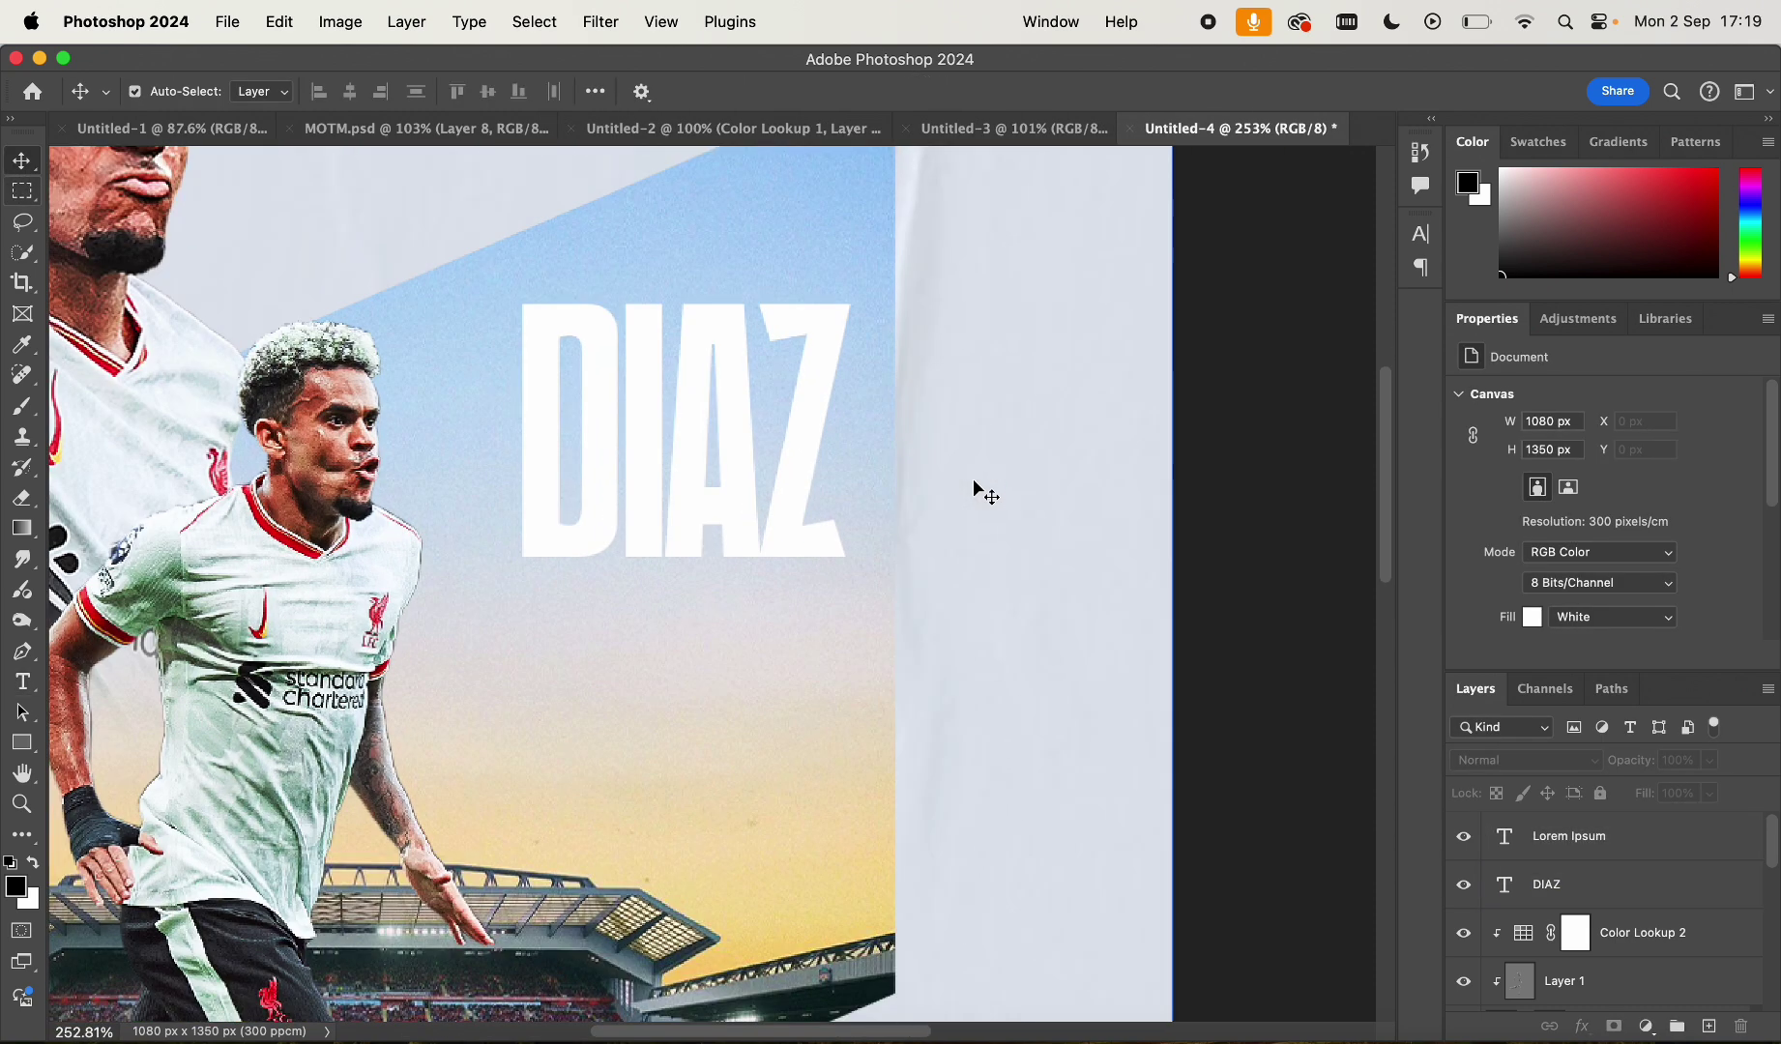
{"action": "double_click", "coordinate": [728, 433]}
{"action": "key", "text": "super+t"}
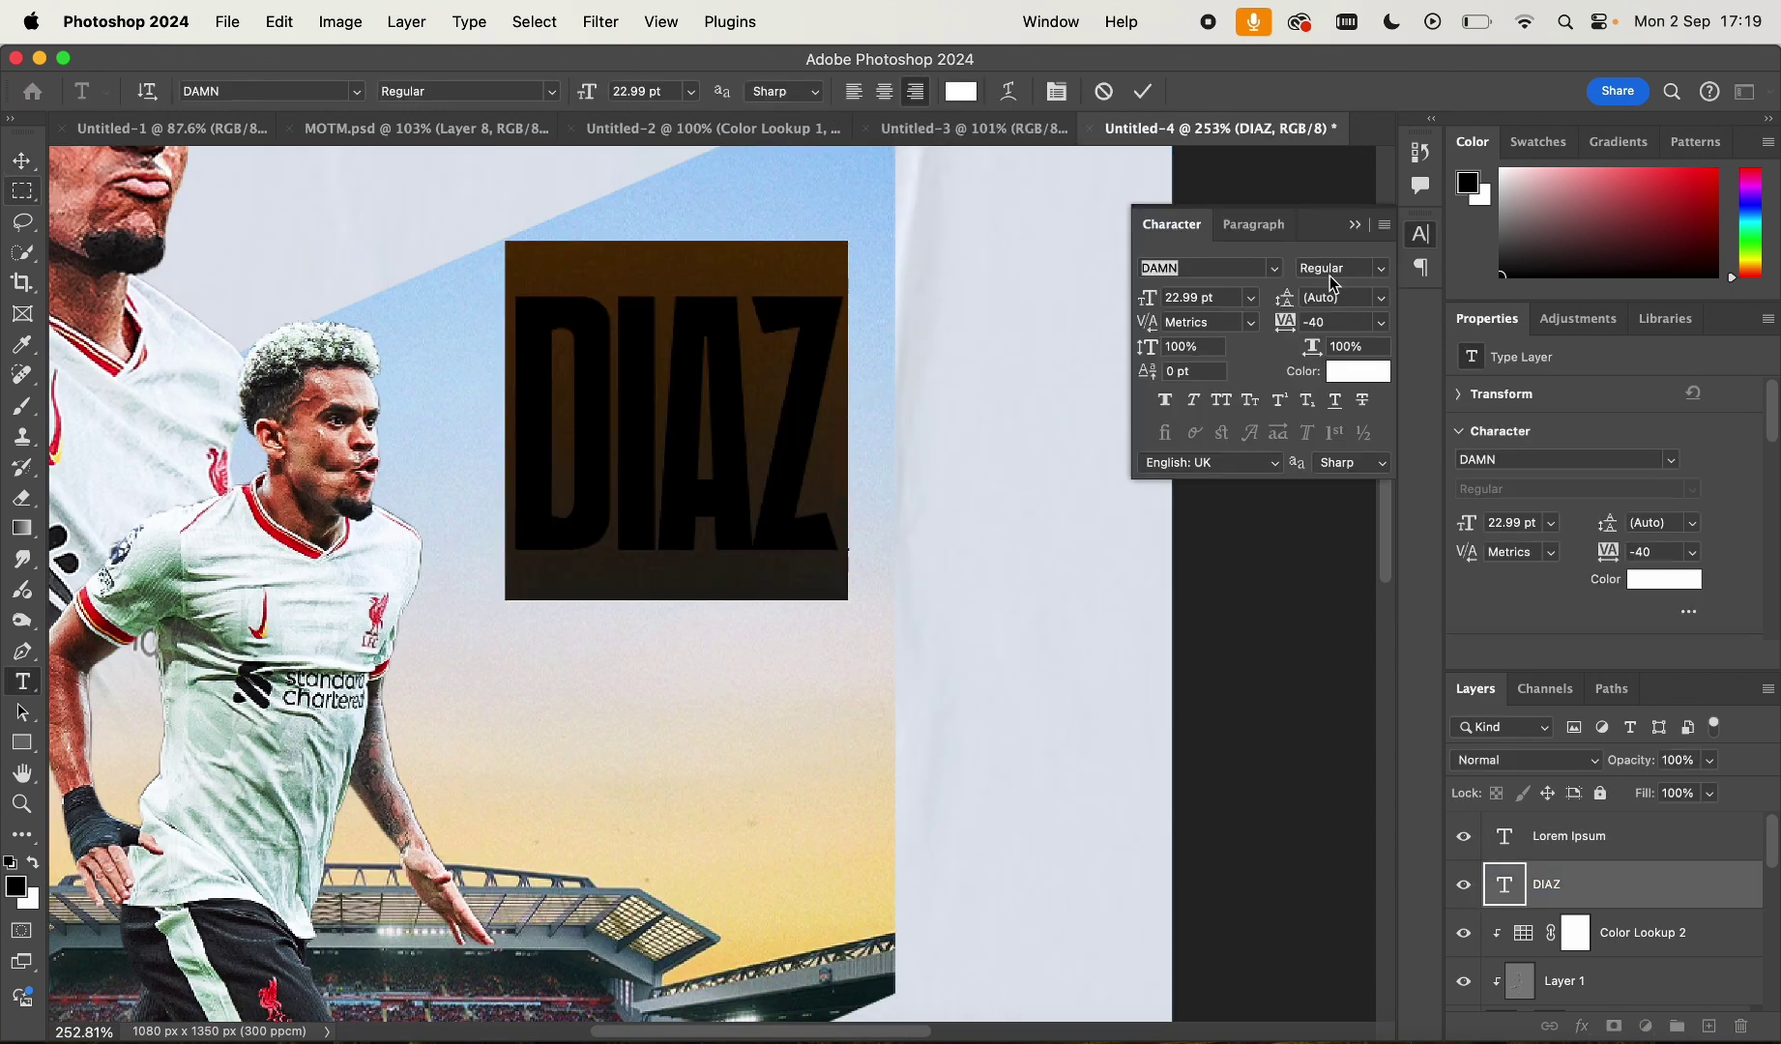
{"action": "left_click", "coordinate": [1276, 270]}
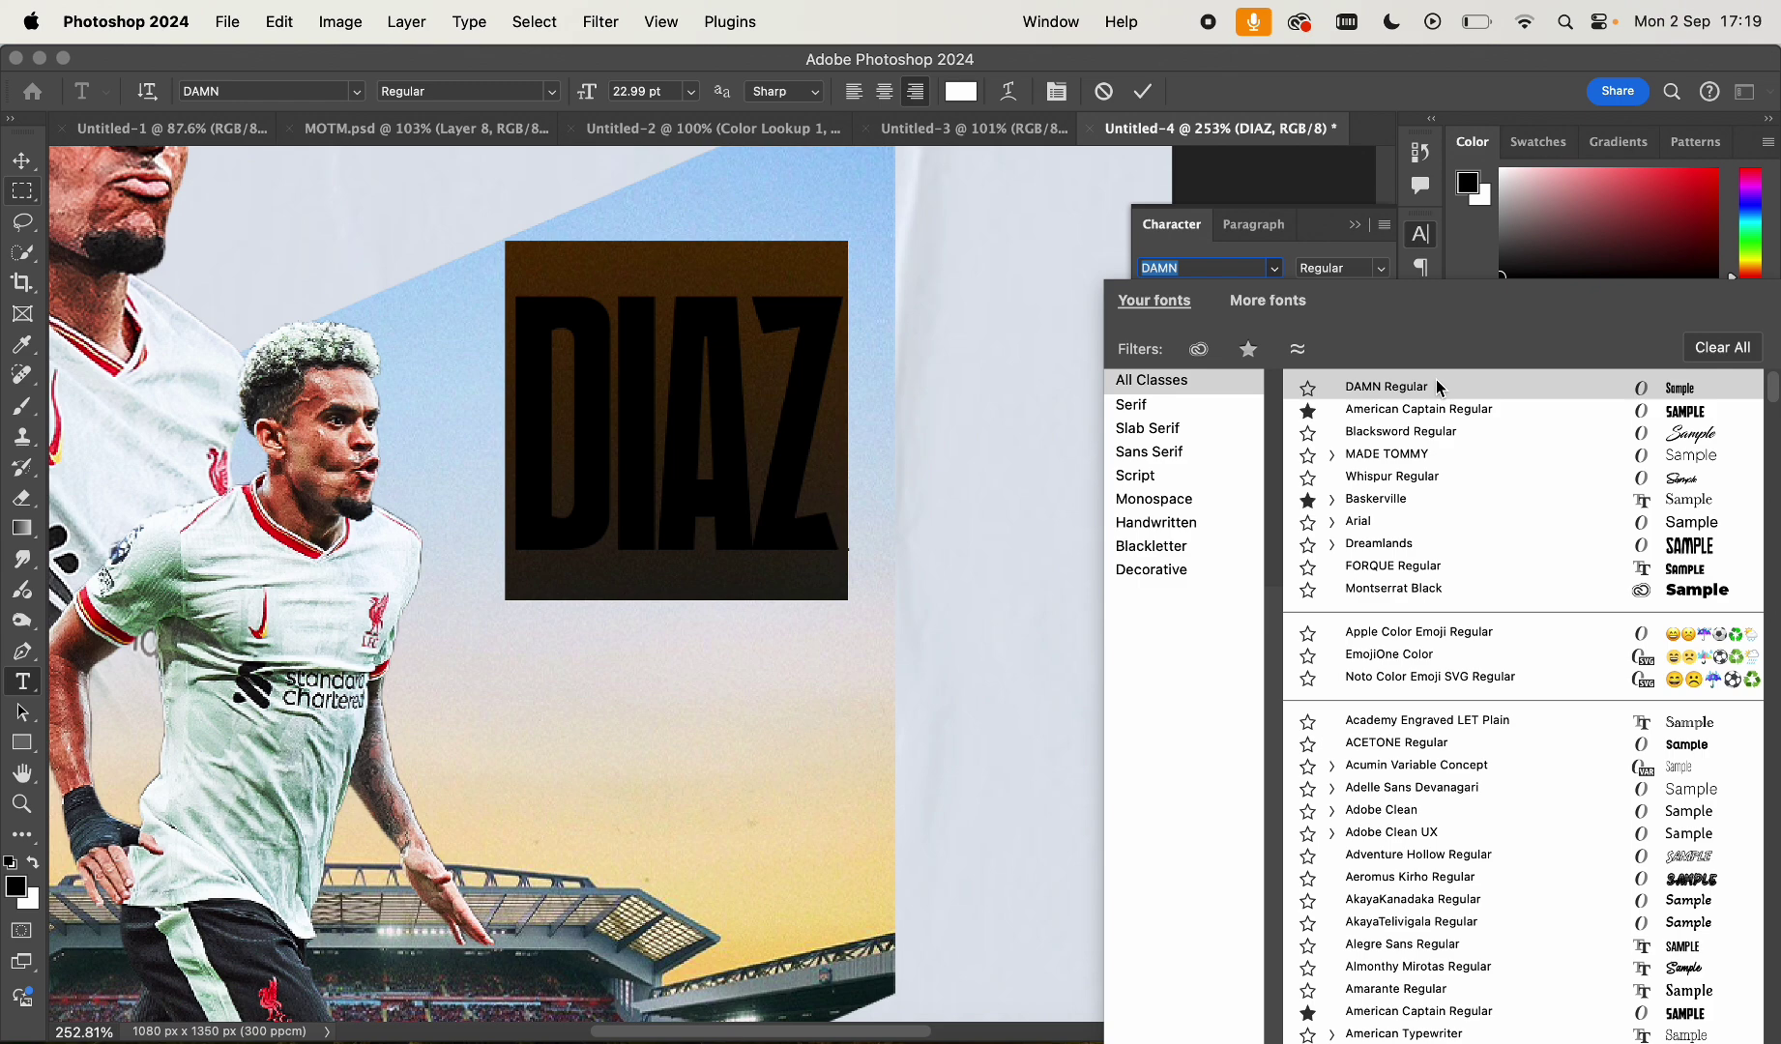
{"action": "left_click", "coordinate": [21, 160]}
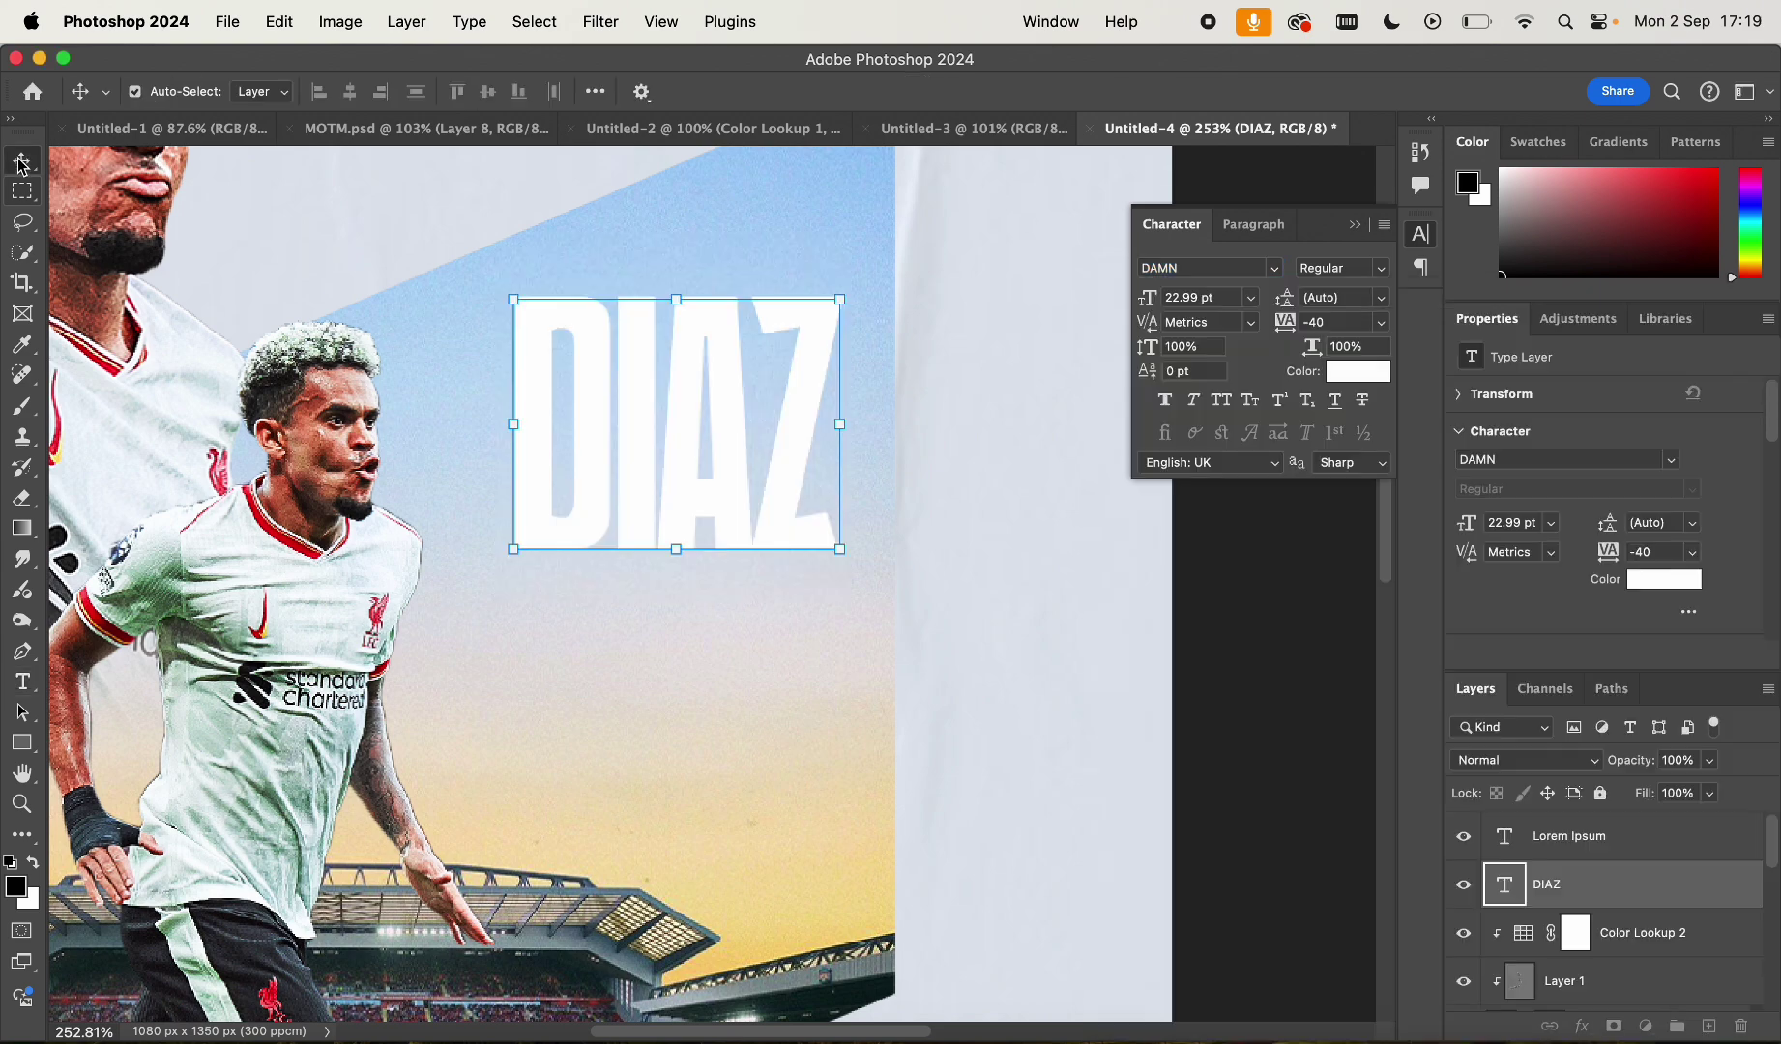
{"action": "left_click", "coordinate": [425, 230]}
Duplicate the DIAZ text twice and stack the copies in an evenly spaced column directly below the original
{"action": "scroll", "coordinate": [425, 231], "scroll_direction": "down", "scroll_amount": 5}
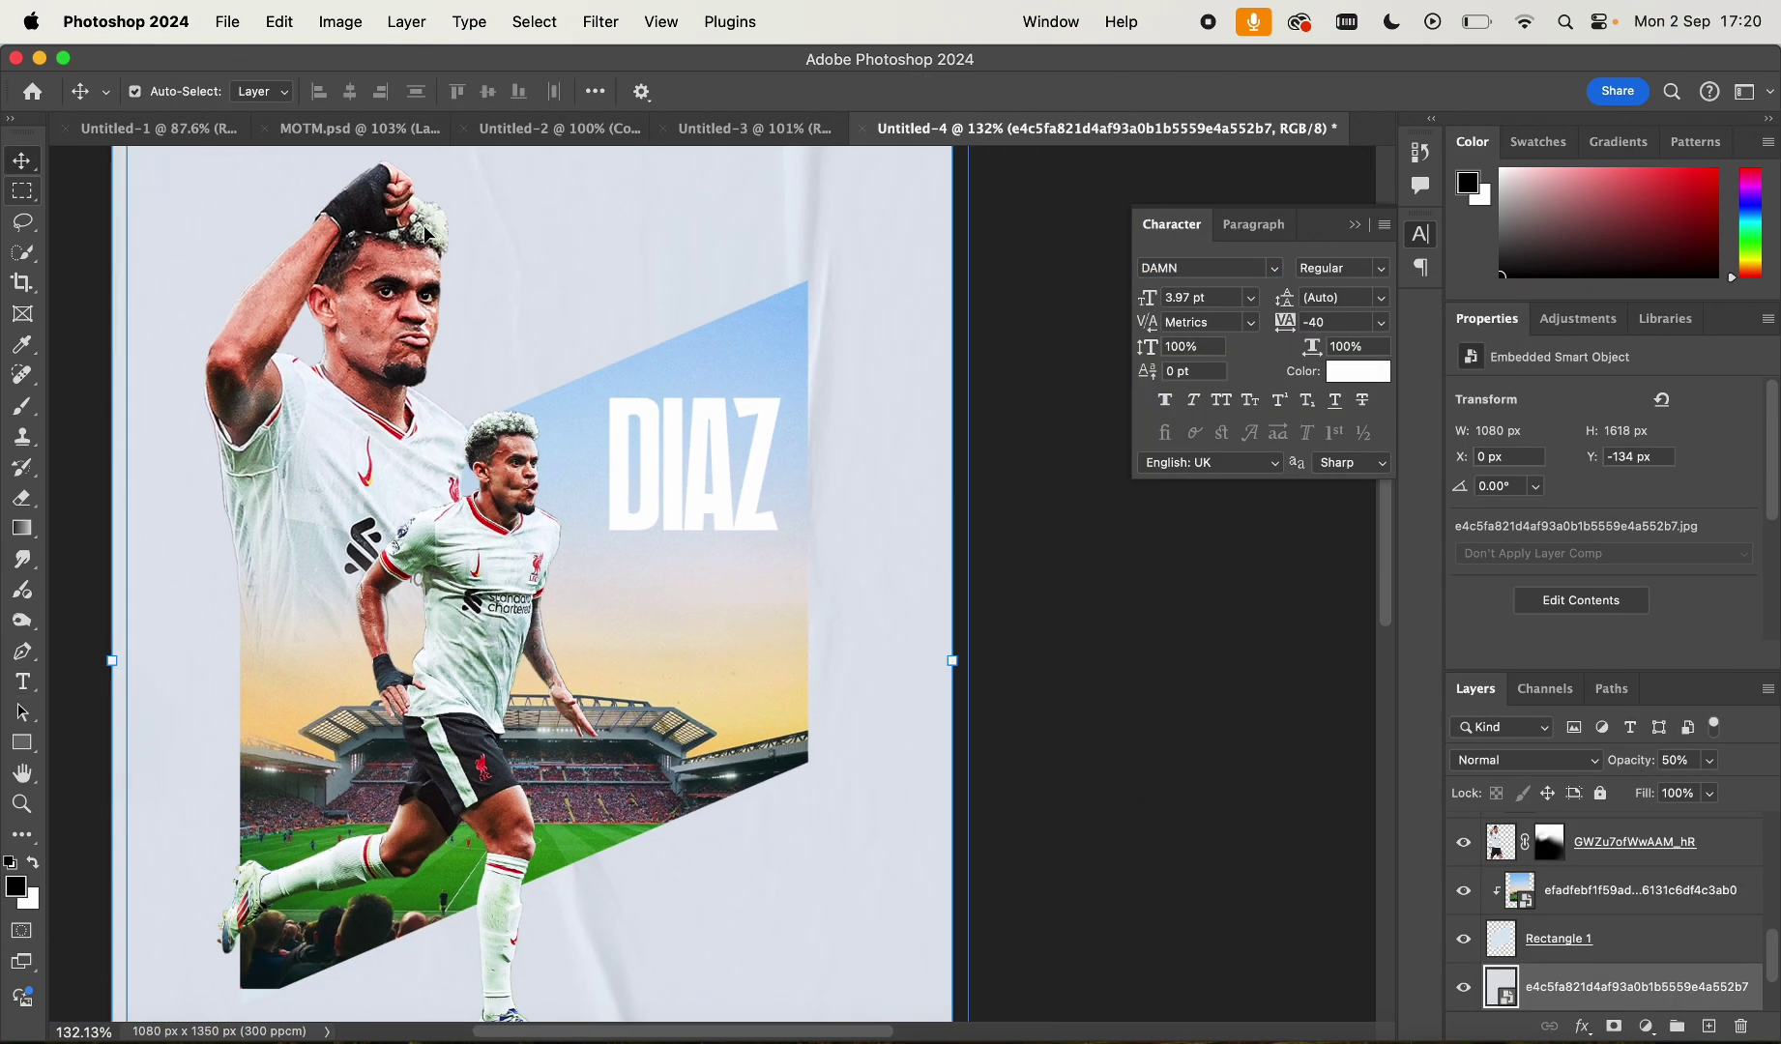
{"action": "scroll", "coordinate": [859, 327], "scroll_direction": "up", "scroll_amount": 5}
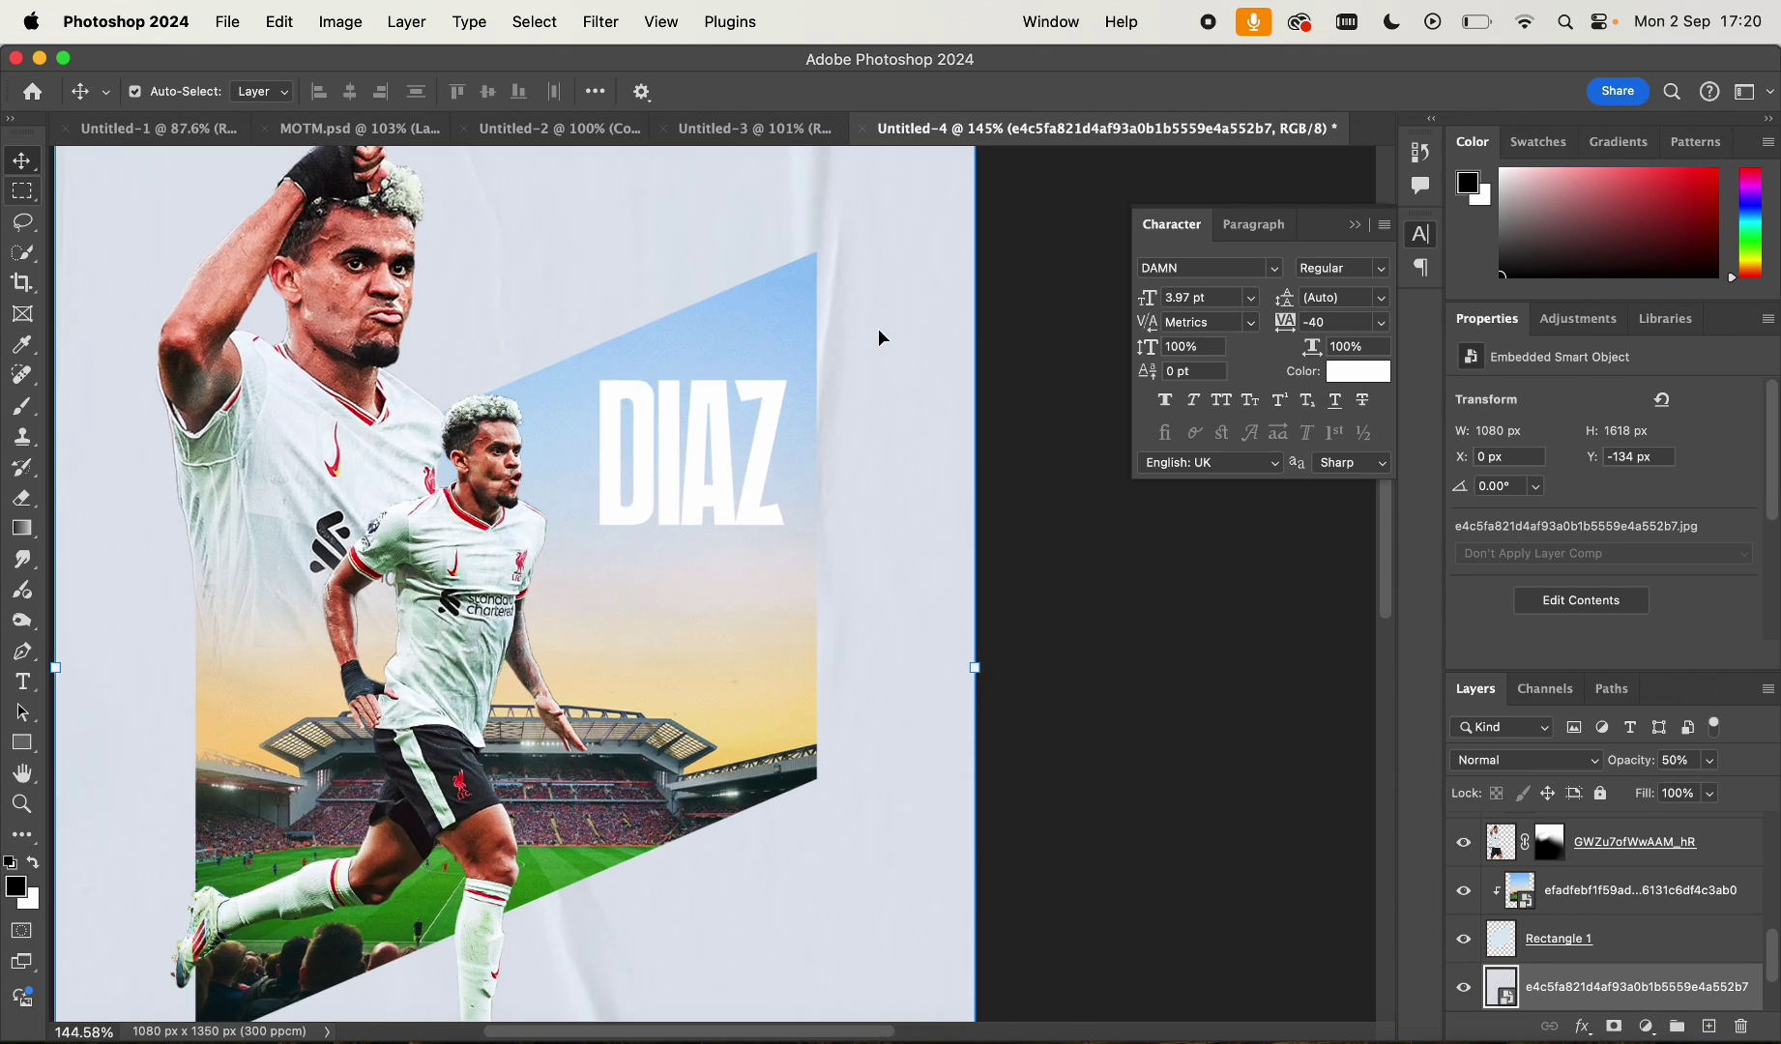
{"action": "scroll", "coordinate": [760, 294], "scroll_direction": "down", "scroll_amount": 5}
{"action": "left_click", "coordinate": [760, 294]}
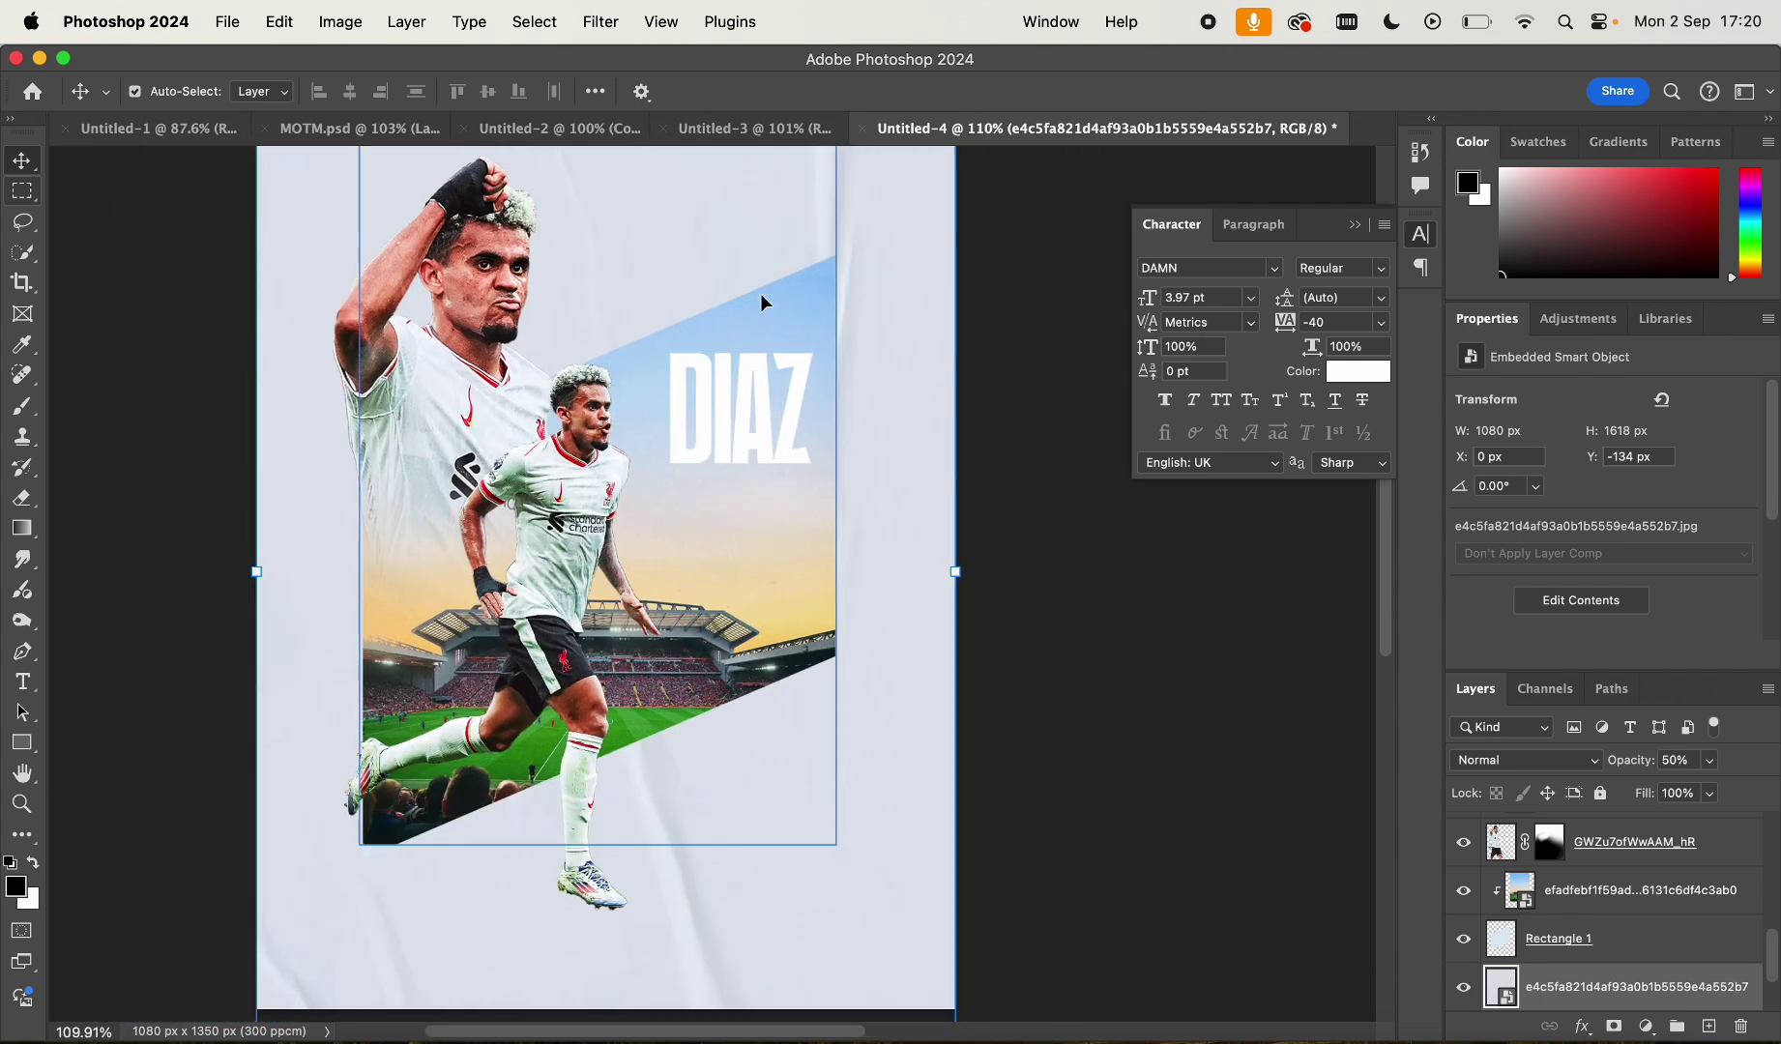
{"action": "scroll", "coordinate": [760, 294], "scroll_direction": "up", "scroll_amount": 4}
{"action": "scroll", "coordinate": [760, 294], "scroll_direction": "up", "scroll_amount": 2}
{"action": "left_click_drag", "start_coordinate": [726, 314], "coordinate": [735, 680]}
{"action": "left_click", "coordinate": [982, 503]}
{"action": "scroll", "coordinate": [982, 503], "scroll_direction": "down", "scroll_amount": 5}
{"action": "scroll", "coordinate": [735, 505], "scroll_direction": "up", "scroll_amount": 6}
{"action": "left_click", "coordinate": [1088, 624]}
{"action": "scroll", "coordinate": [1083, 623], "scroll_direction": "down", "scroll_amount": 5}
{"action": "scroll", "coordinate": [957, 548], "scroll_direction": "up", "scroll_amount": 6}
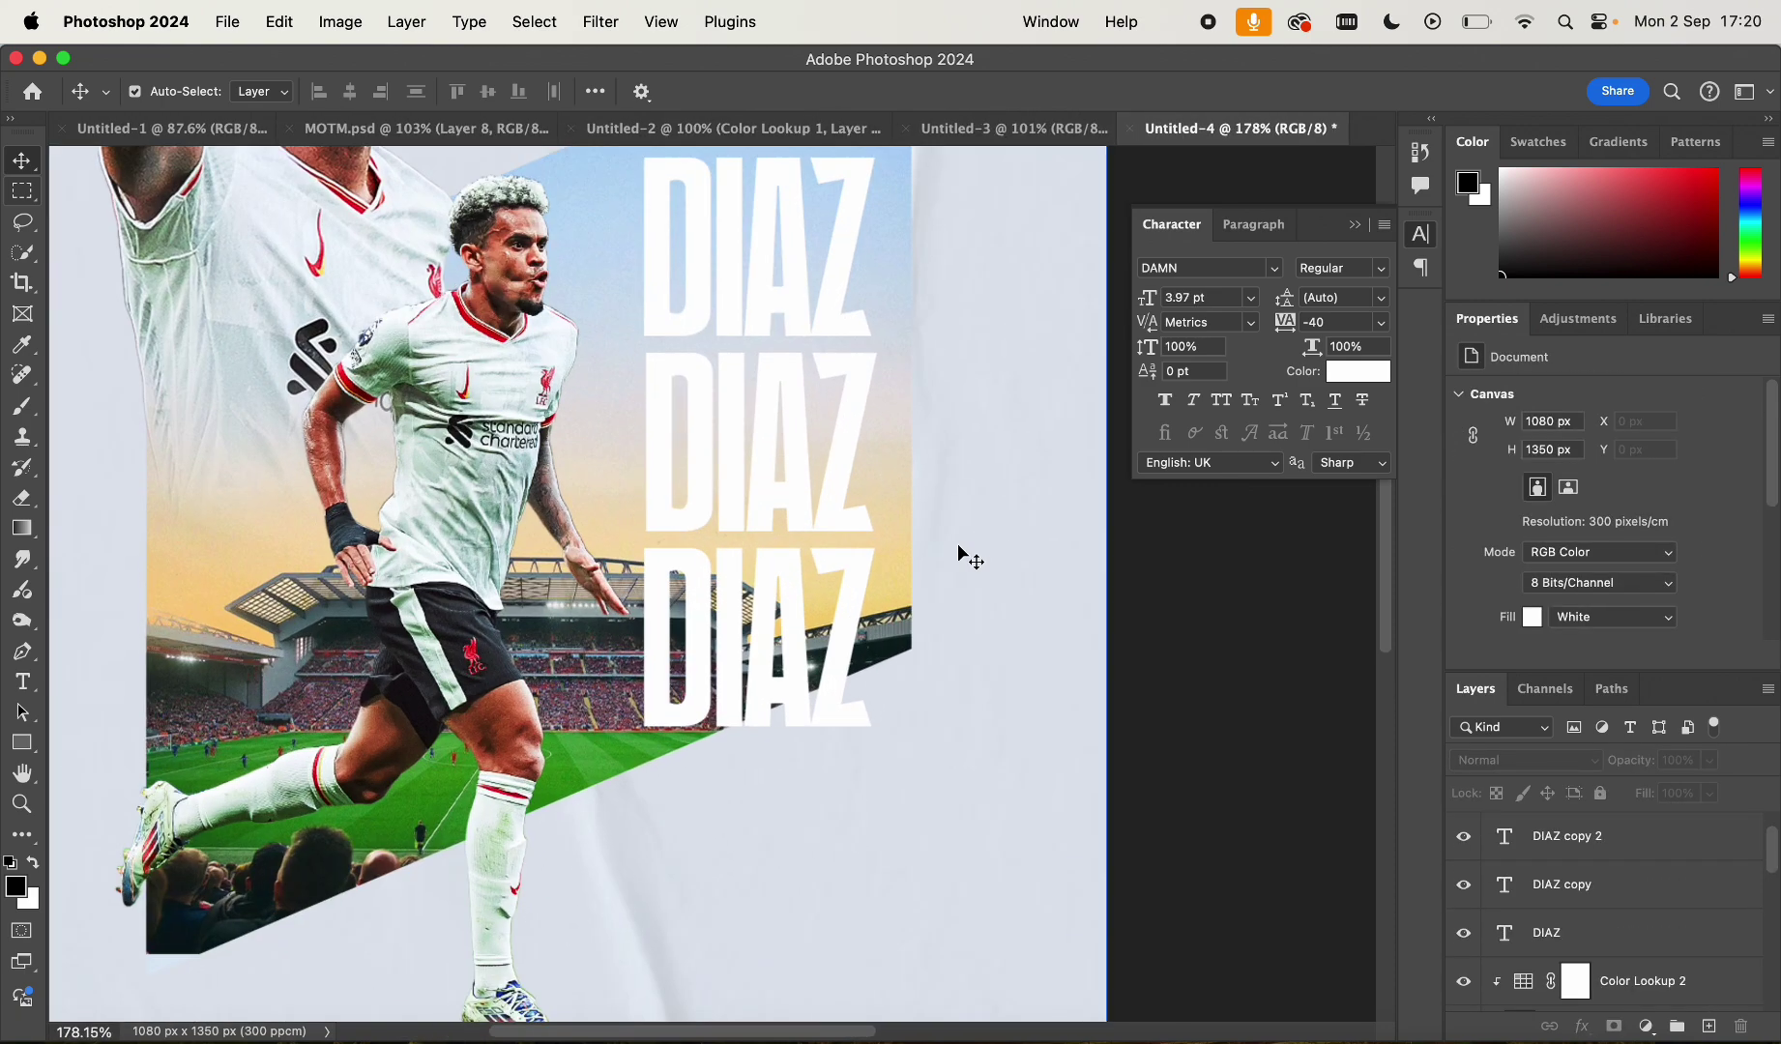
Select the three stacked DIAZ texts together and shift the whole column slightly upward on the sky
{"action": "left_click", "coordinate": [760, 696]}
{"action": "left_click", "coordinate": [760, 479], "text": "shift"}
{"action": "scroll", "coordinate": [760, 479], "scroll_direction": "up", "scroll_amount": 1}
{"action": "left_click", "coordinate": [758, 425], "text": "shift"}
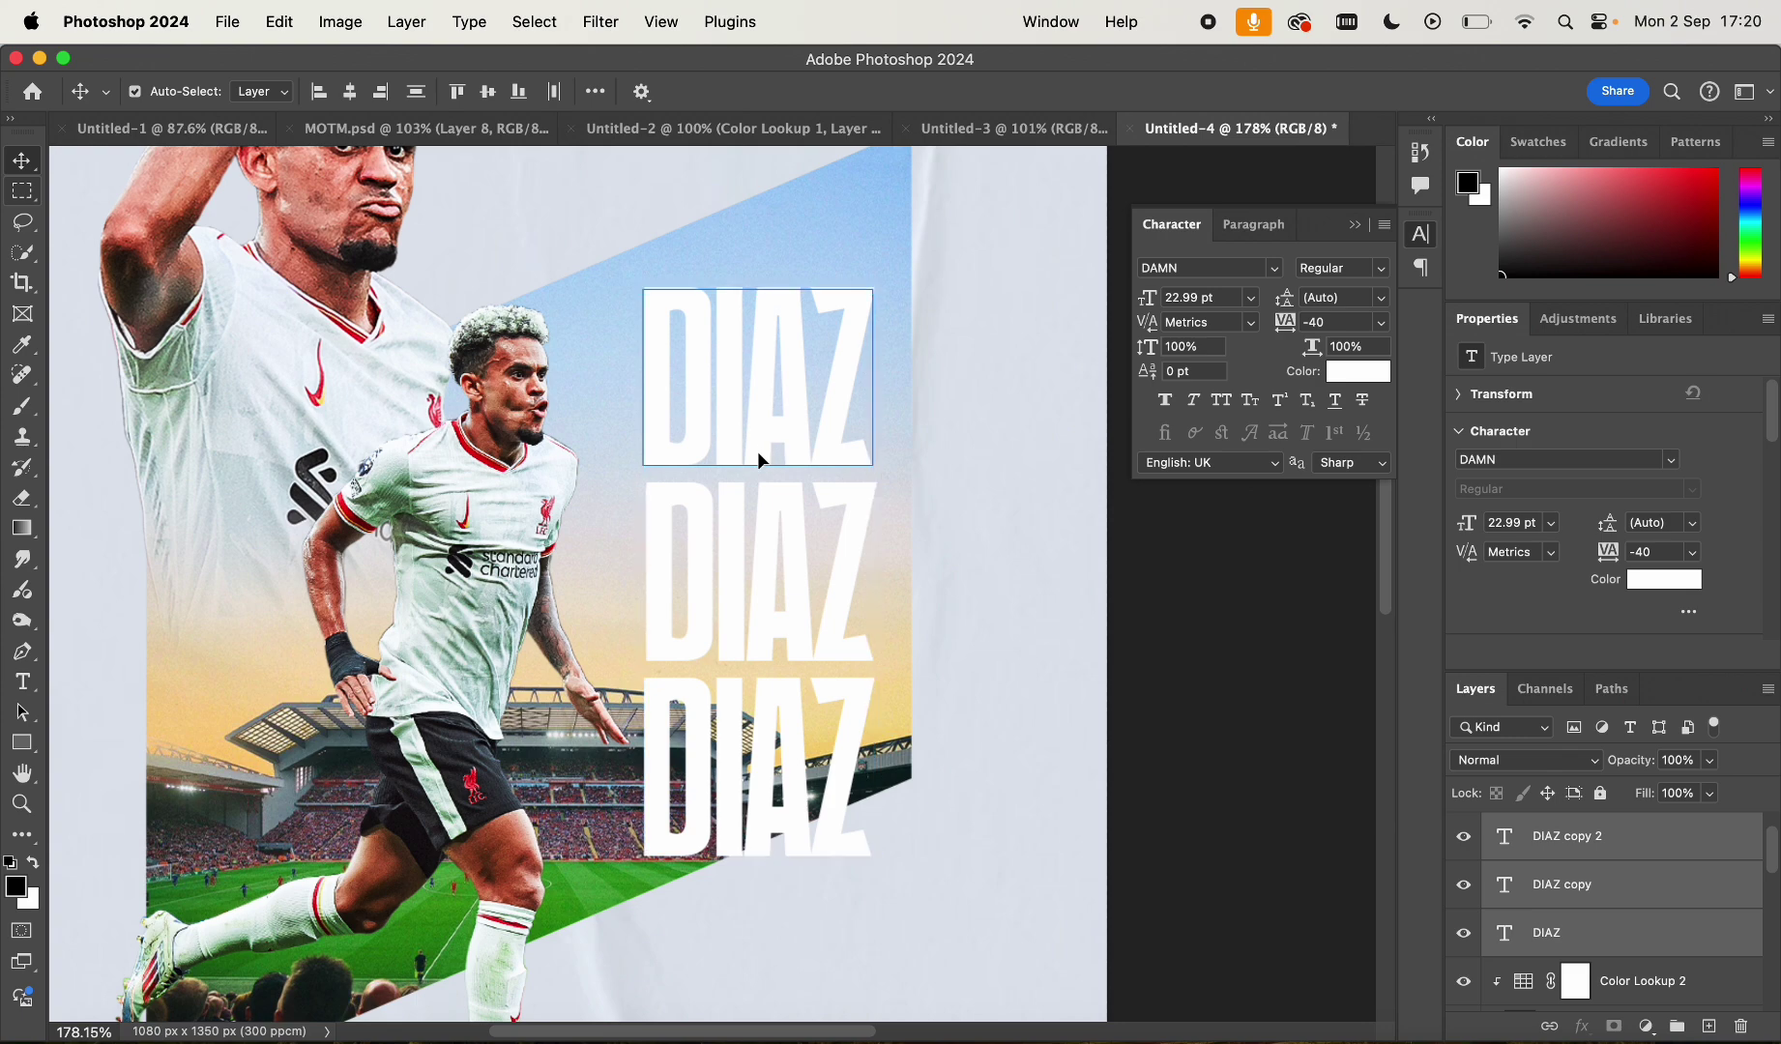
{"action": "left_click_drag", "start_coordinate": [759, 456], "coordinate": [759, 411]}
{"action": "left_click", "coordinate": [1041, 505]}
{"action": "scroll", "coordinate": [1042, 505], "scroll_direction": "down", "scroll_amount": 5}
{"action": "scroll", "coordinate": [974, 483], "scroll_direction": "up", "scroll_amount": 1}
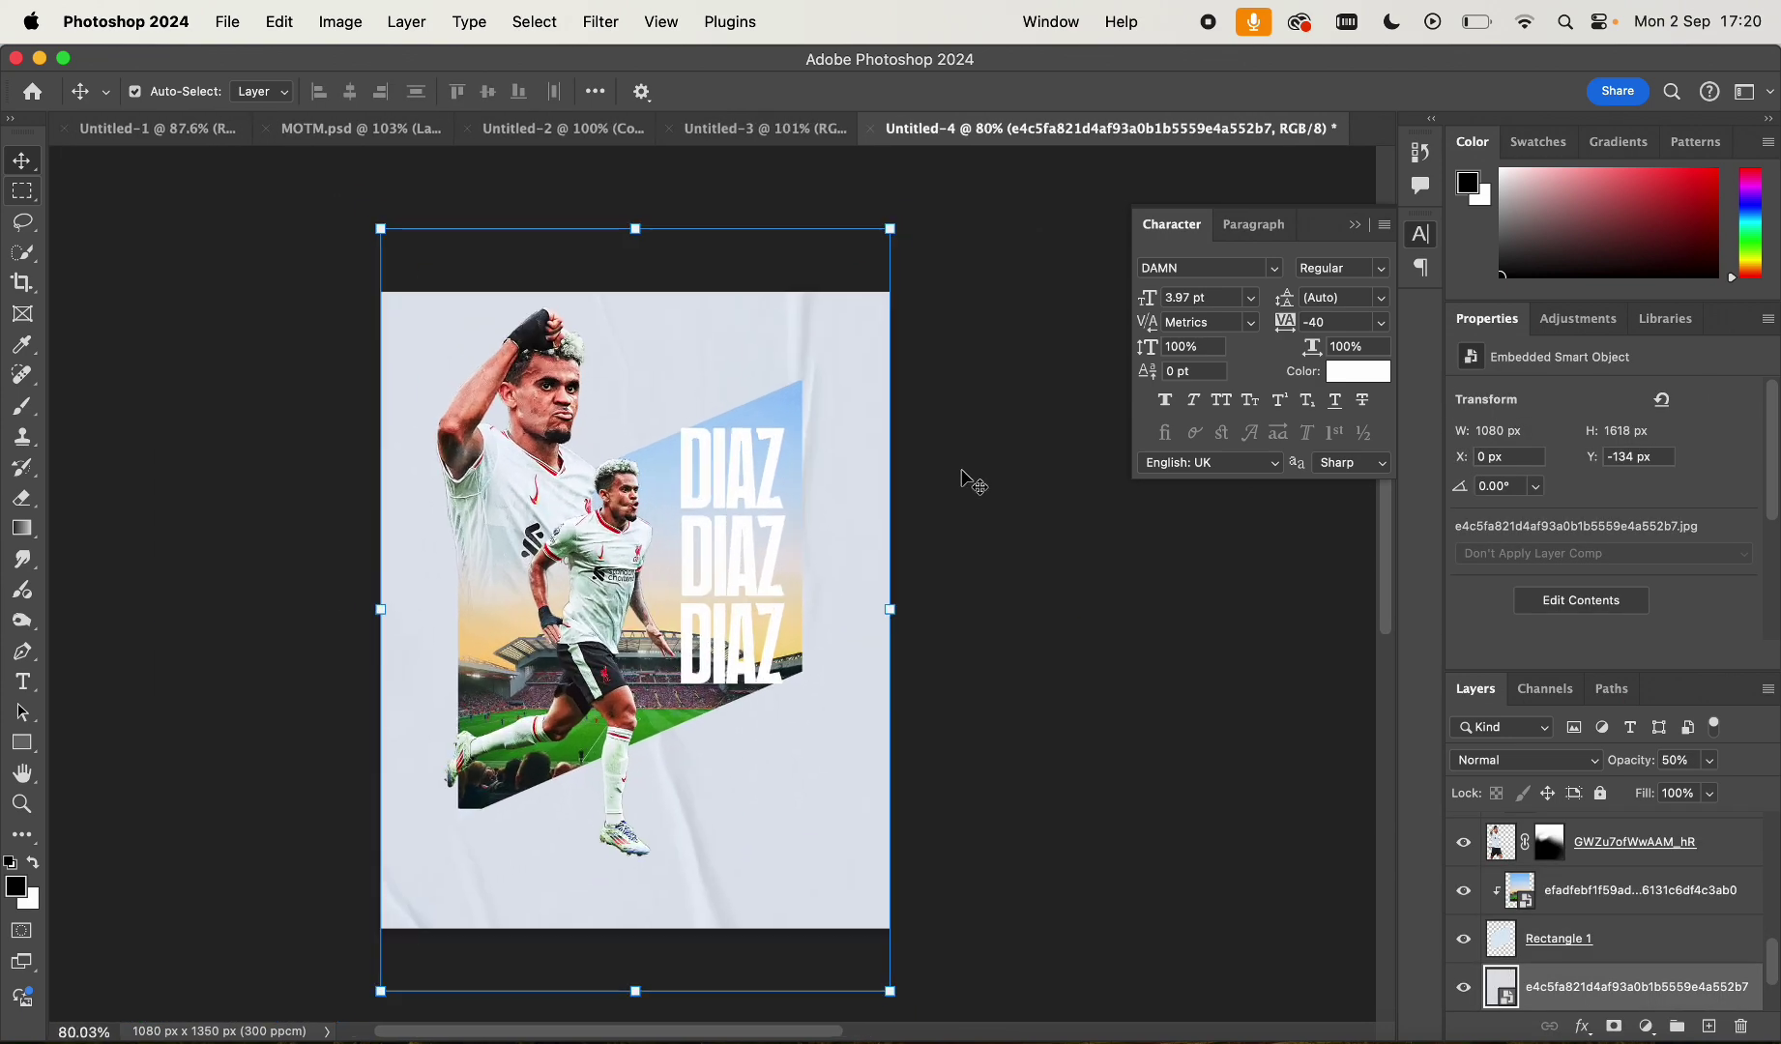
Add the text LUIS in white 3.97 pt DAMN Regular on the background above the DIAZ column
{"action": "scroll", "coordinate": [967, 478], "scroll_direction": "up", "scroll_amount": 4}
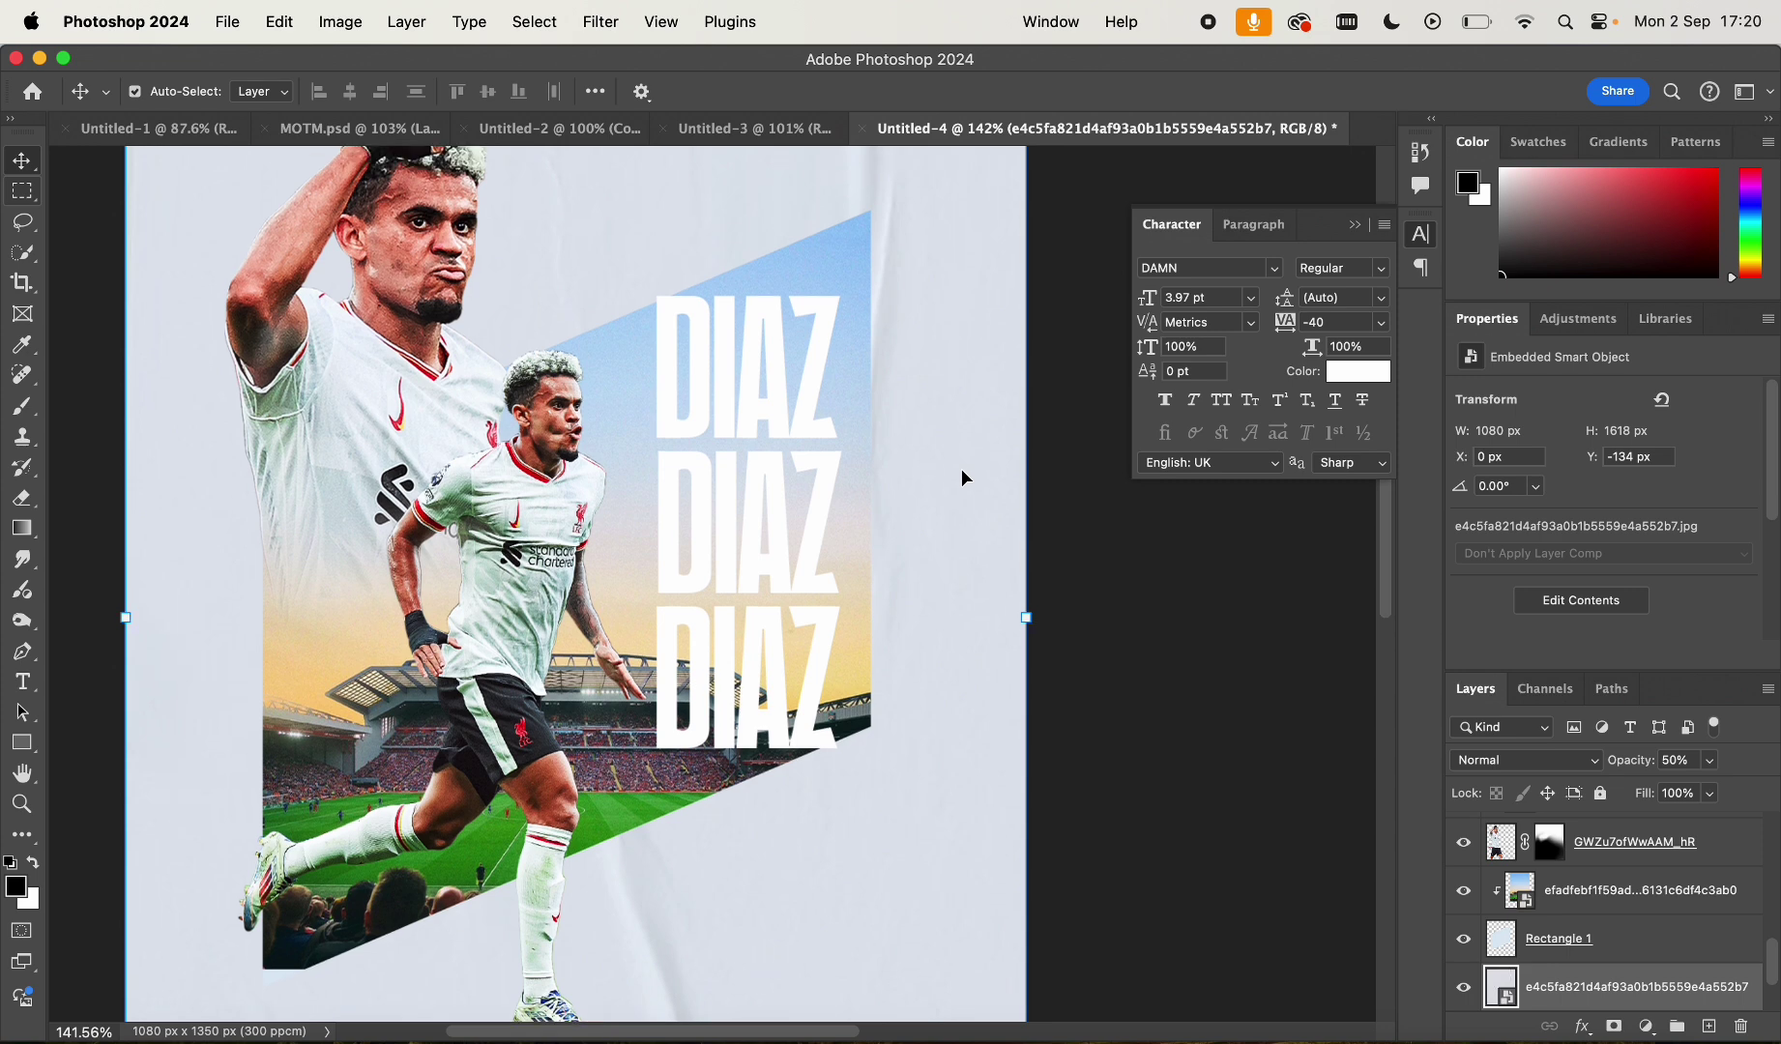
{"action": "scroll", "coordinate": [963, 475], "scroll_direction": "up", "scroll_amount": 3}
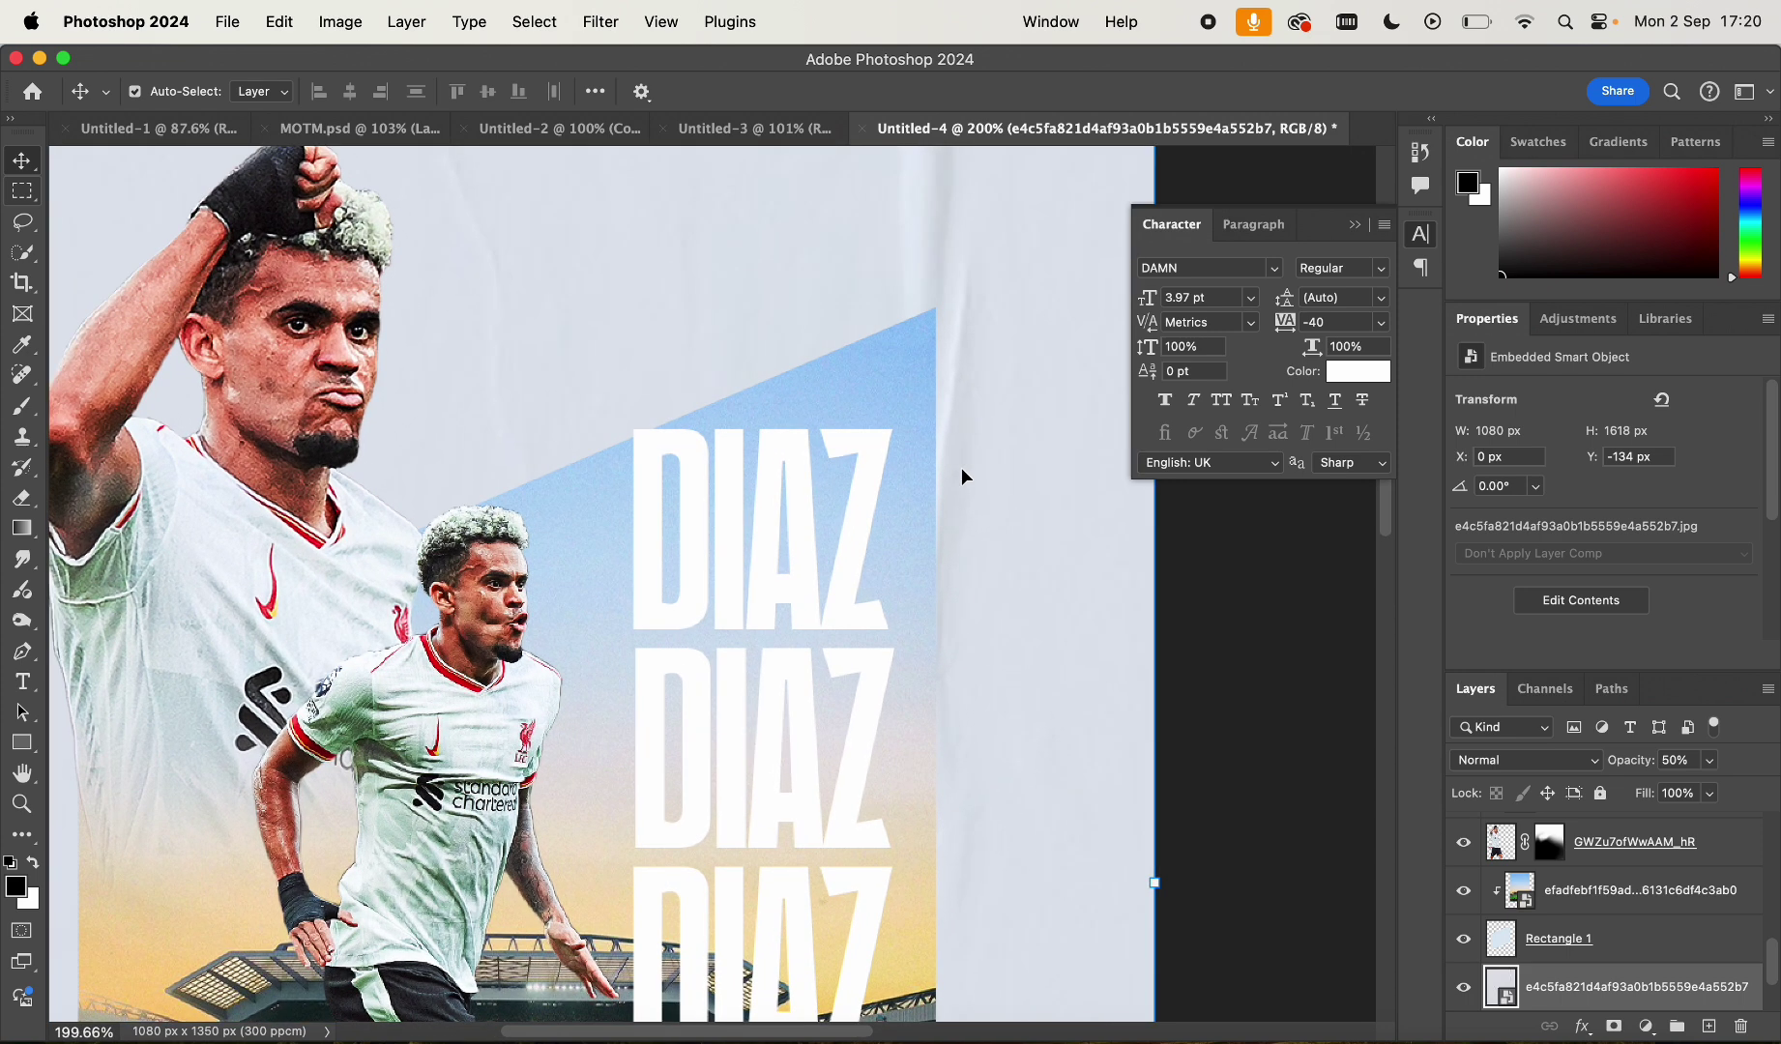
{"action": "left_click", "coordinate": [23, 681]}
{"action": "left_click", "coordinate": [630, 365]}
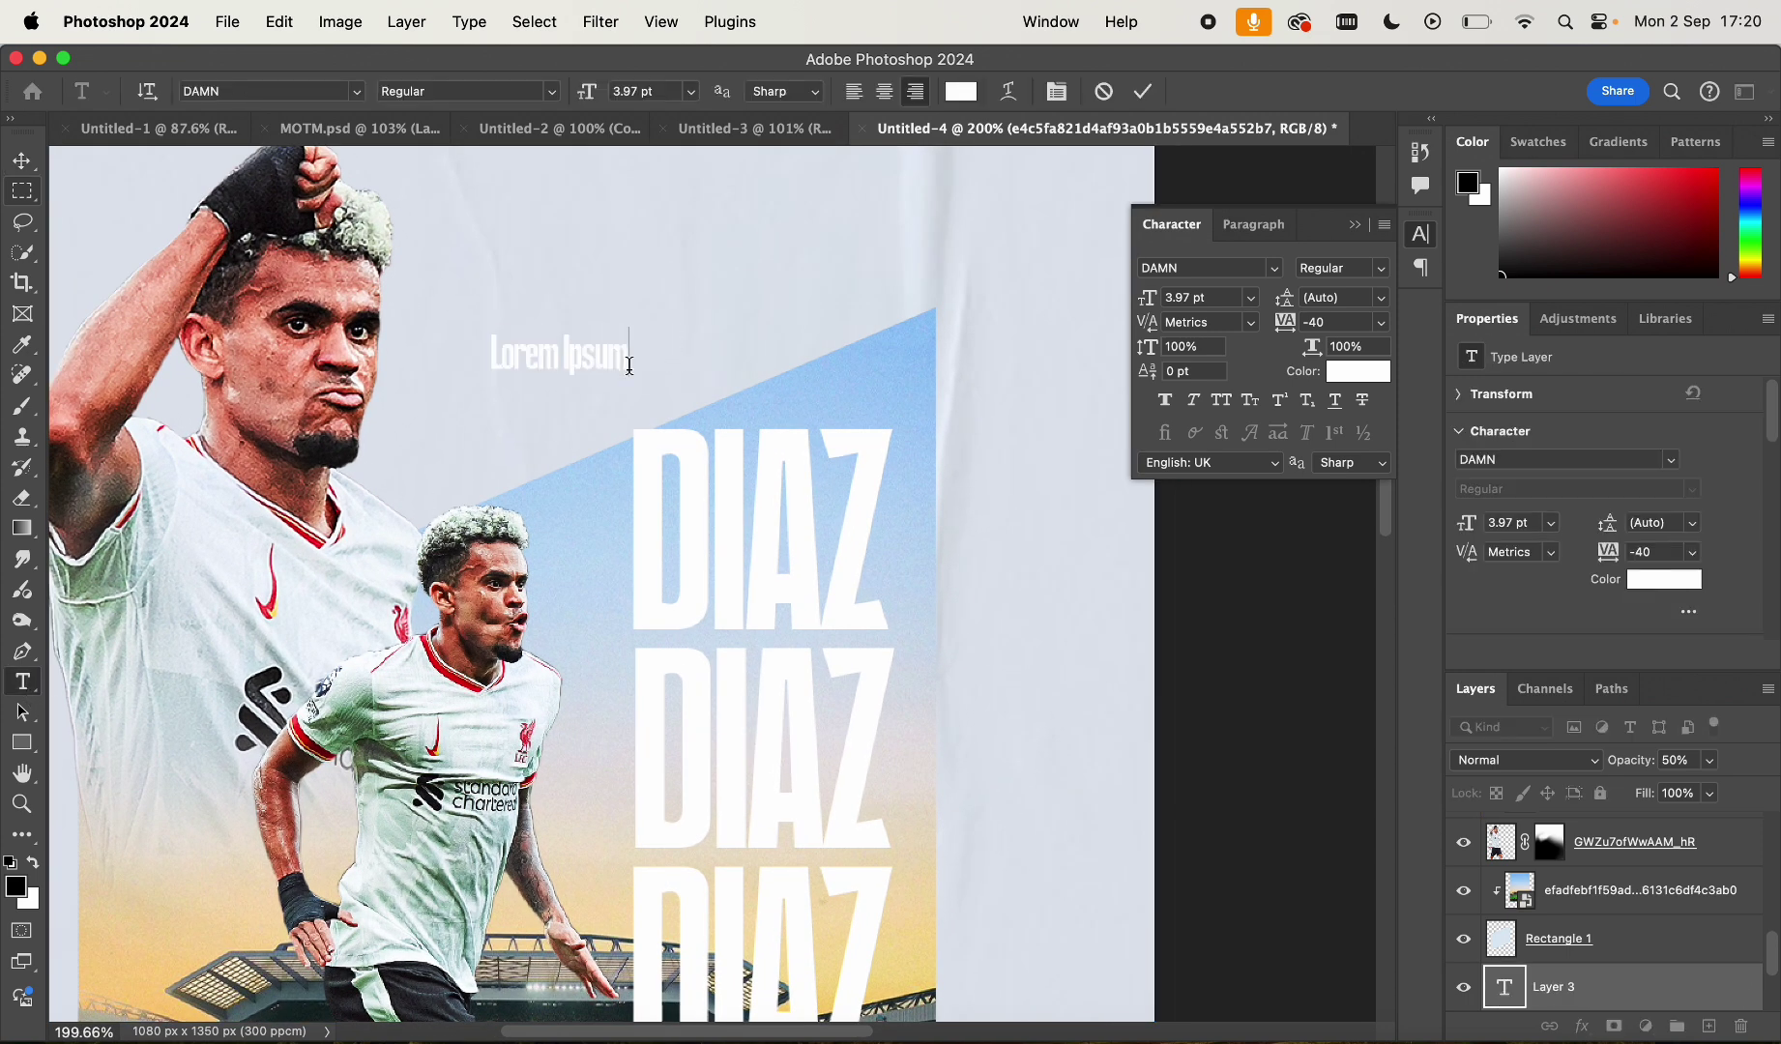
{"action": "left_click", "coordinate": [22, 160]}
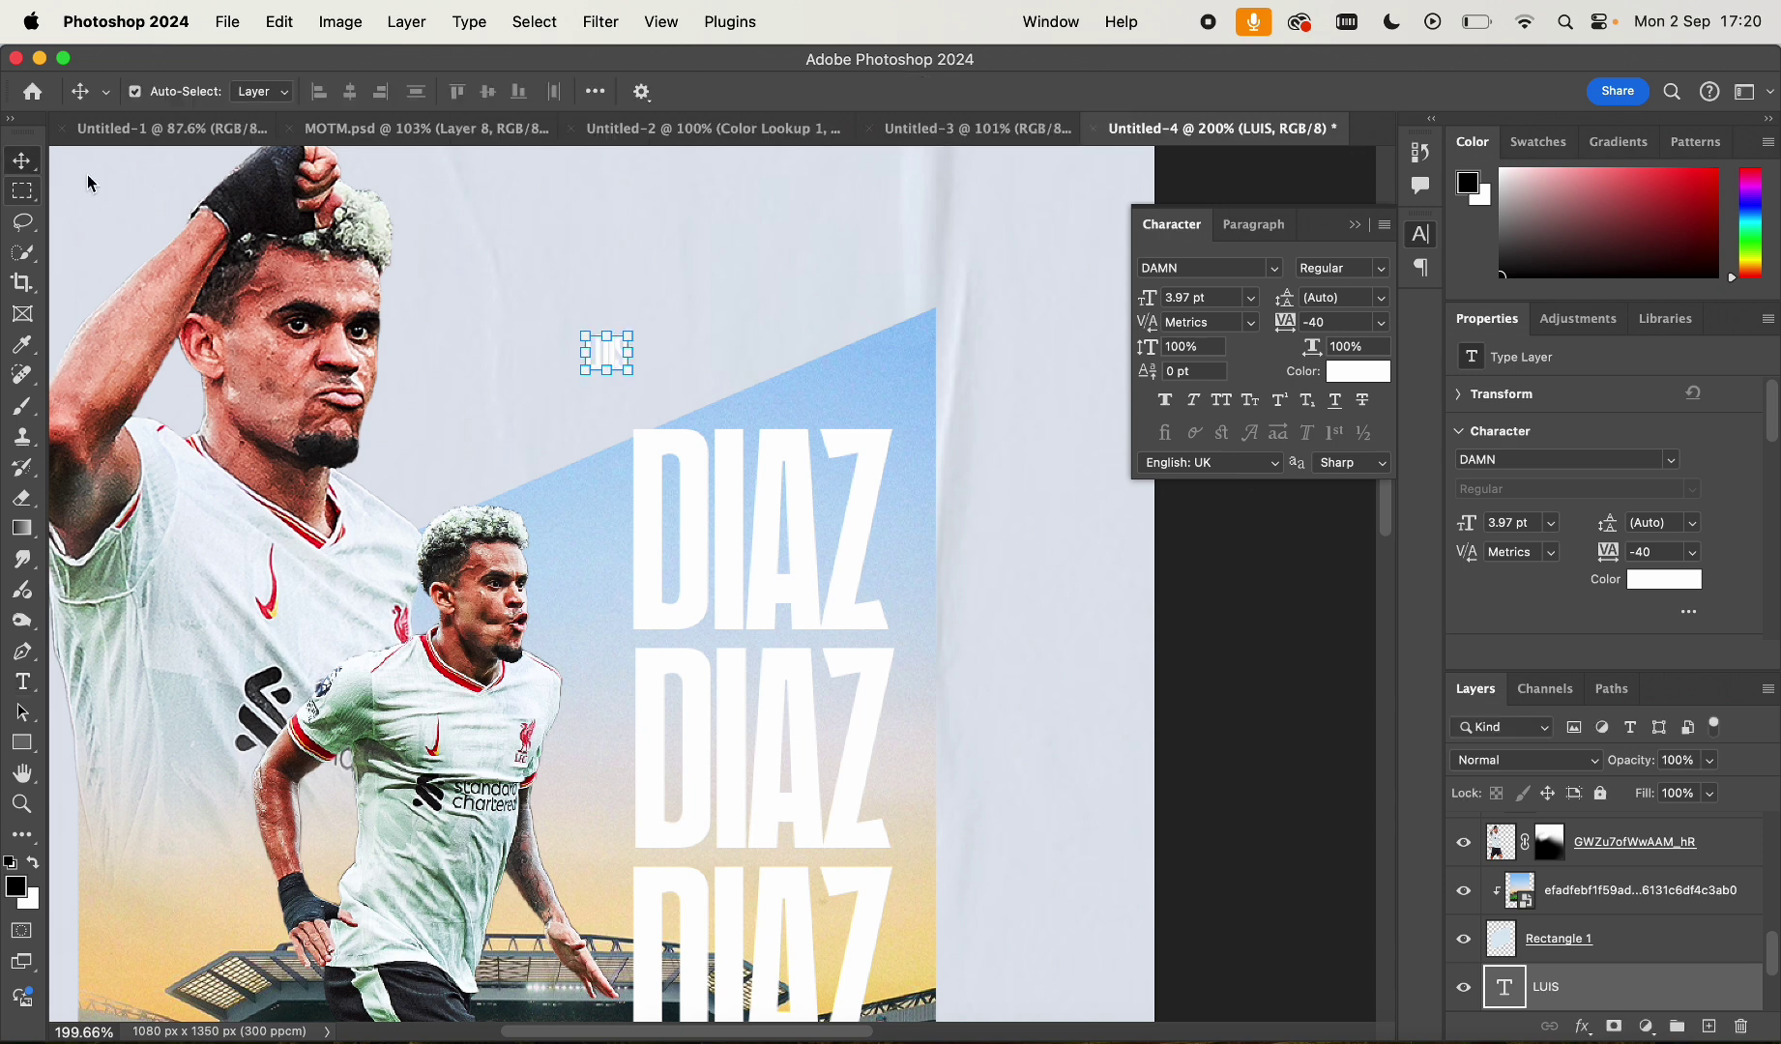
Position the LUIS text on the blue sky above the Z of the top DIAZ and bring its layer to the top of the stack
{"action": "left_click_drag", "start_coordinate": [625, 381], "coordinate": [871, 420]}
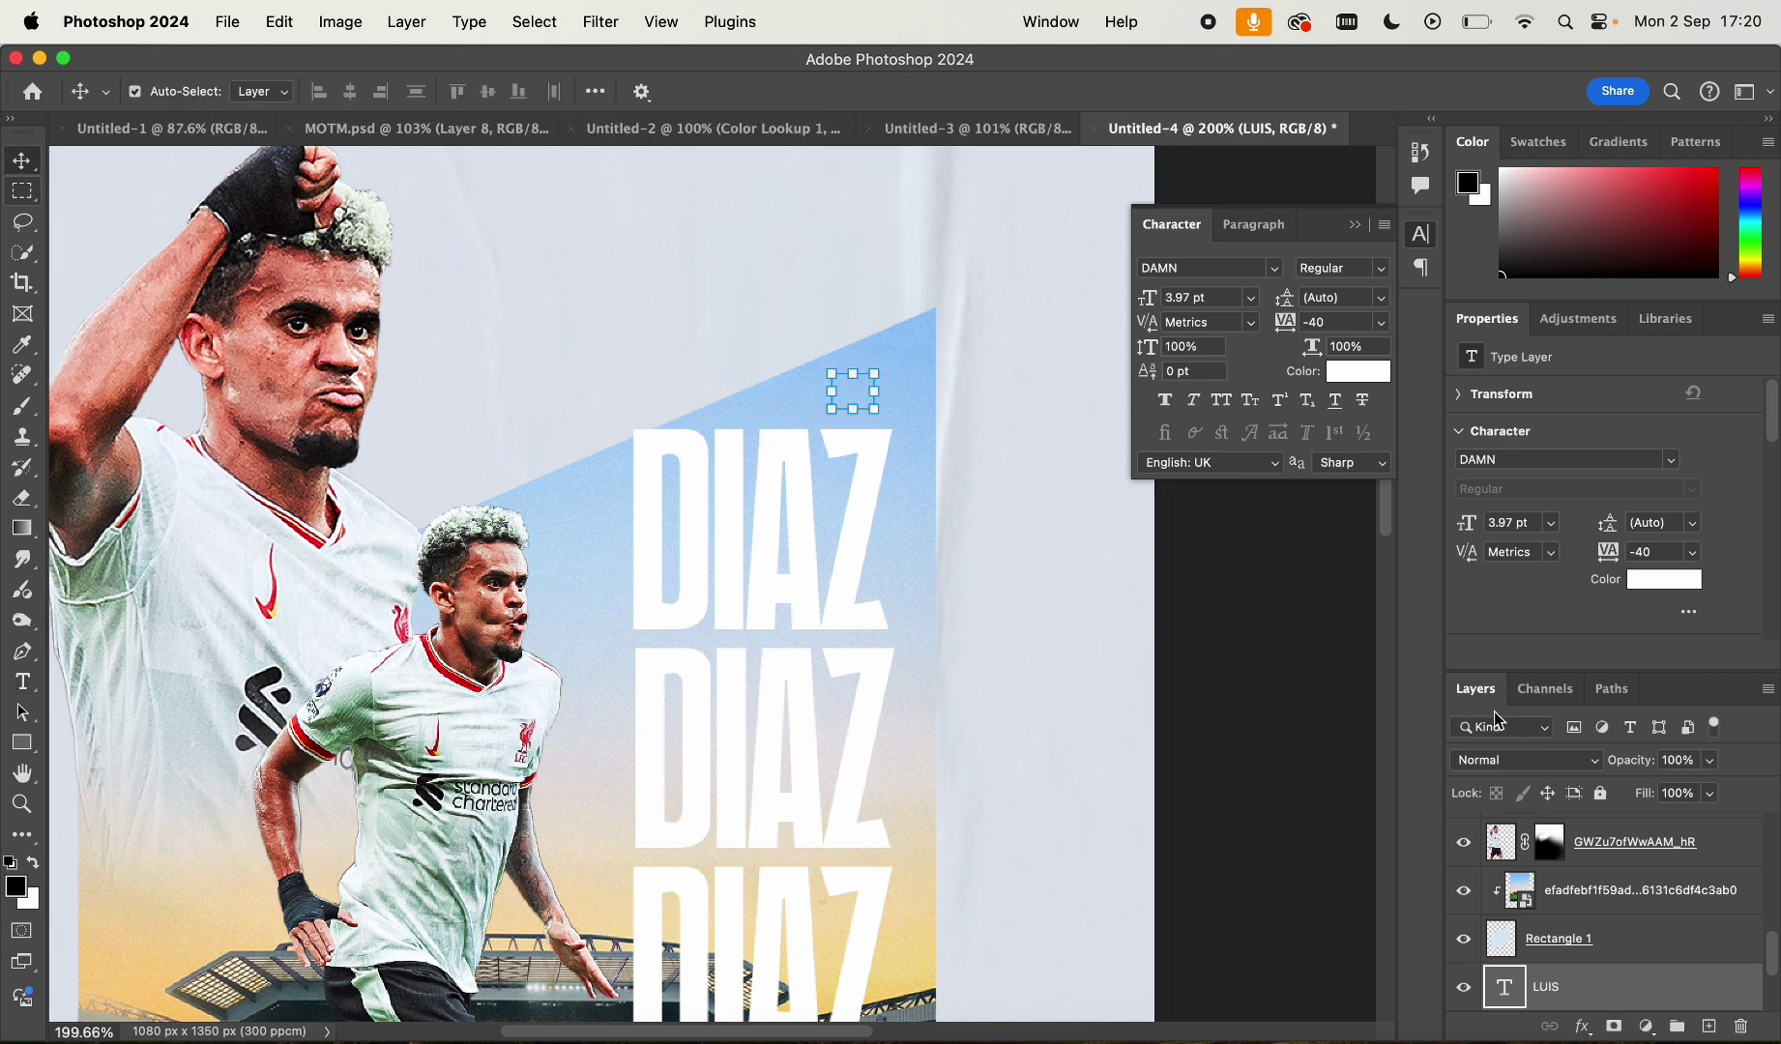
{"action": "left_click_drag", "start_coordinate": [1628, 980], "coordinate": [1614, 810]}
{"action": "scroll", "coordinate": [855, 403], "scroll_direction": "up", "scroll_amount": 5}
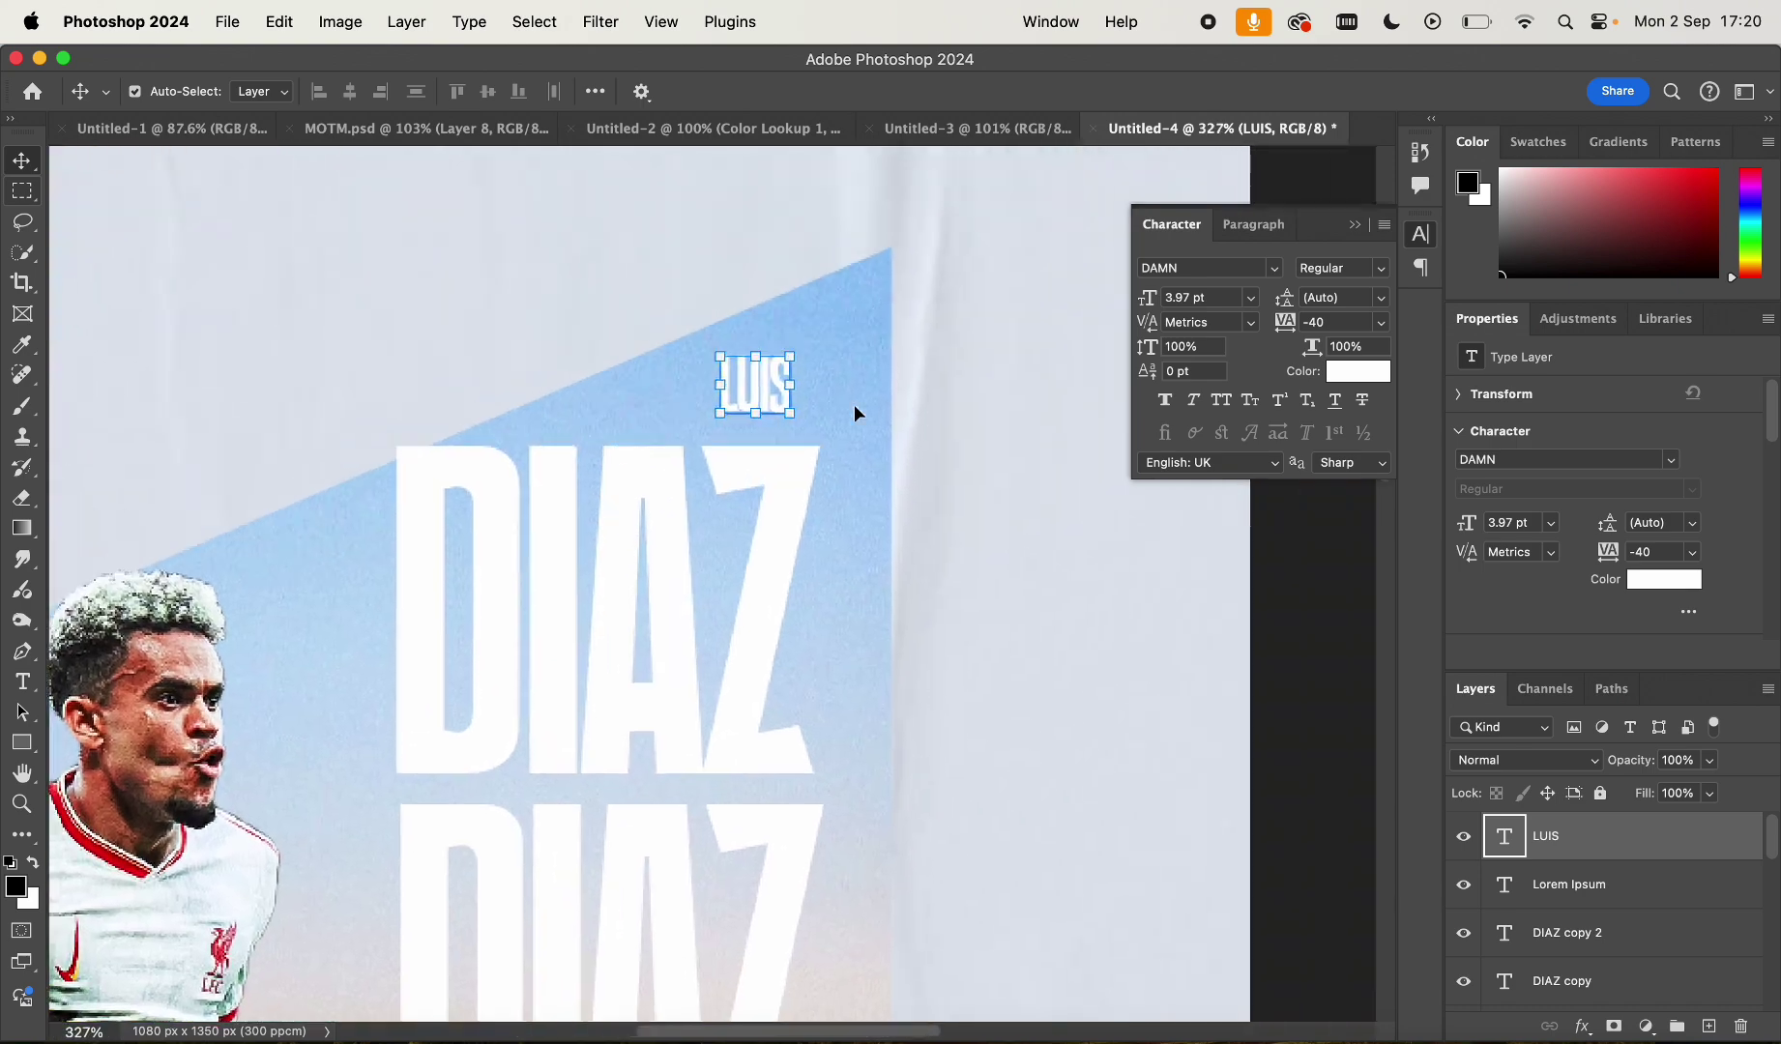
Scale the LUIS text to about 134% and align its right edge with the right edge of the DIAZ lettering
{"action": "key", "text": "super+t"}
{"action": "left_click_drag", "start_coordinate": [810, 311], "coordinate": [847, 292]}
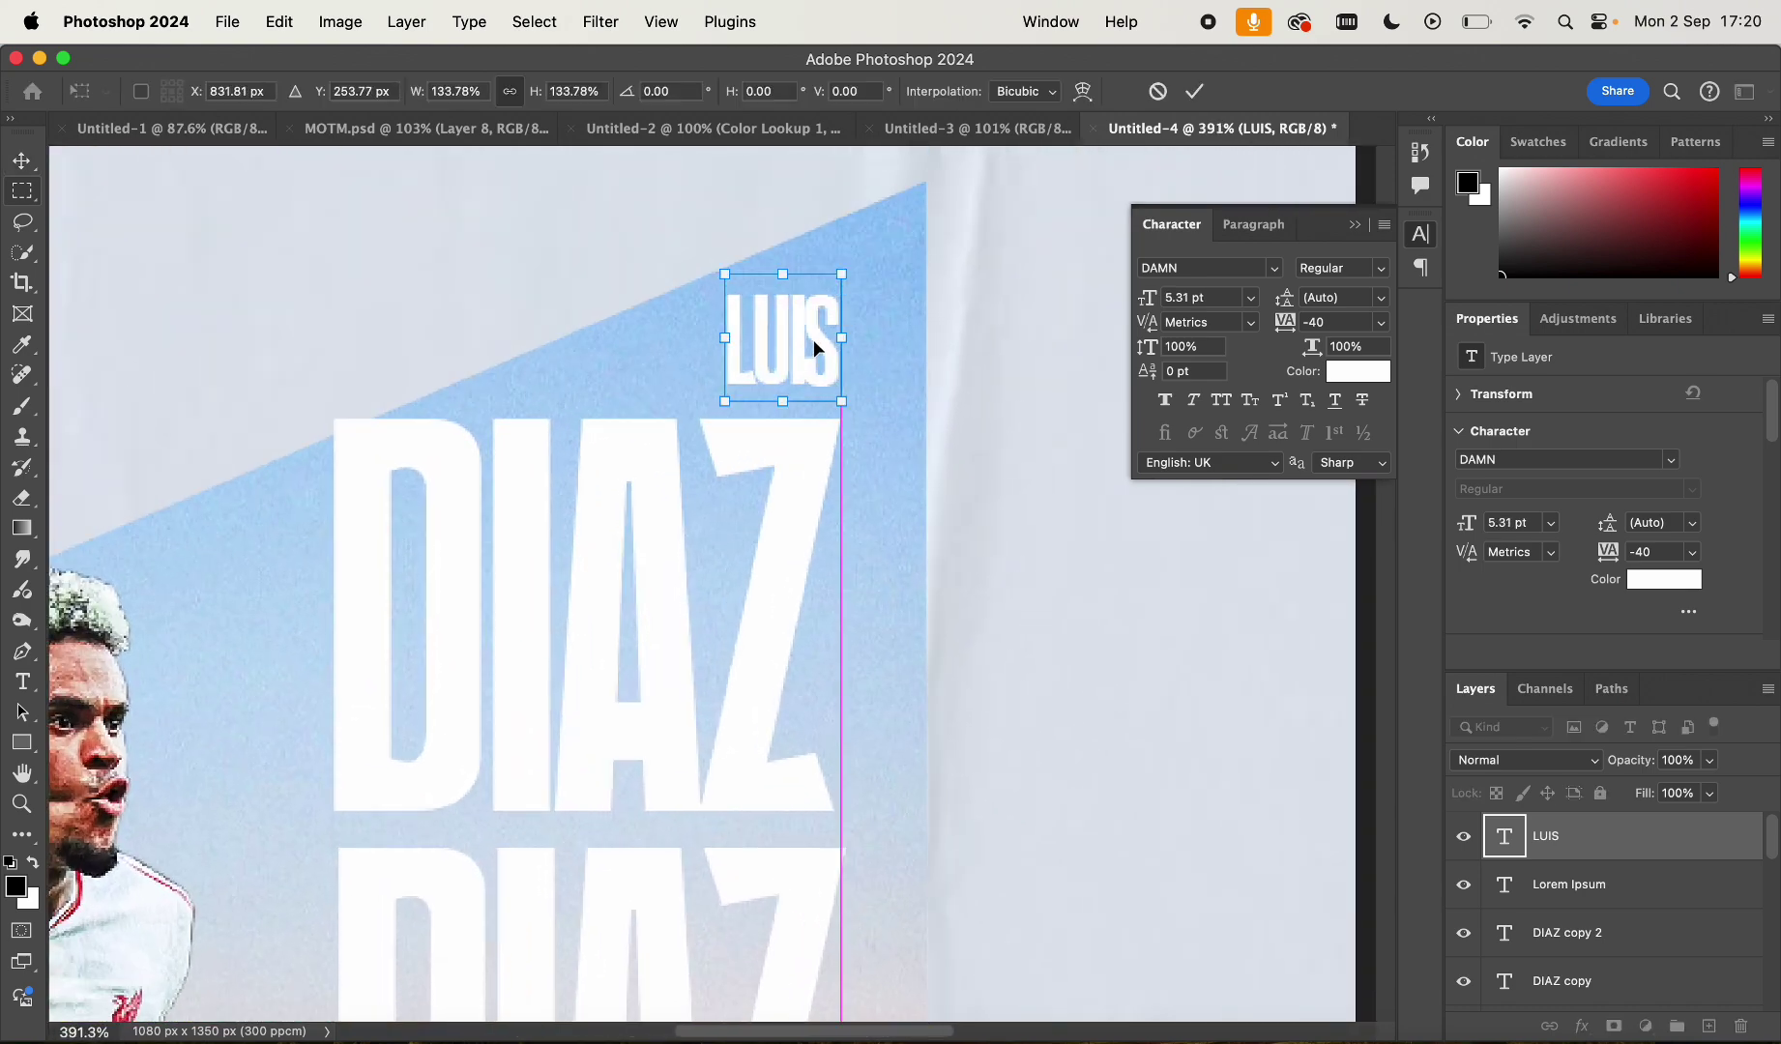
{"action": "key", "text": "Return"}
{"action": "left_click", "coordinate": [684, 150]}
{"action": "scroll", "coordinate": [688, 153], "scroll_direction": "down", "scroll_amount": 5}
{"action": "scroll", "coordinate": [687, 152], "scroll_direction": "down", "scroll_amount": 4}
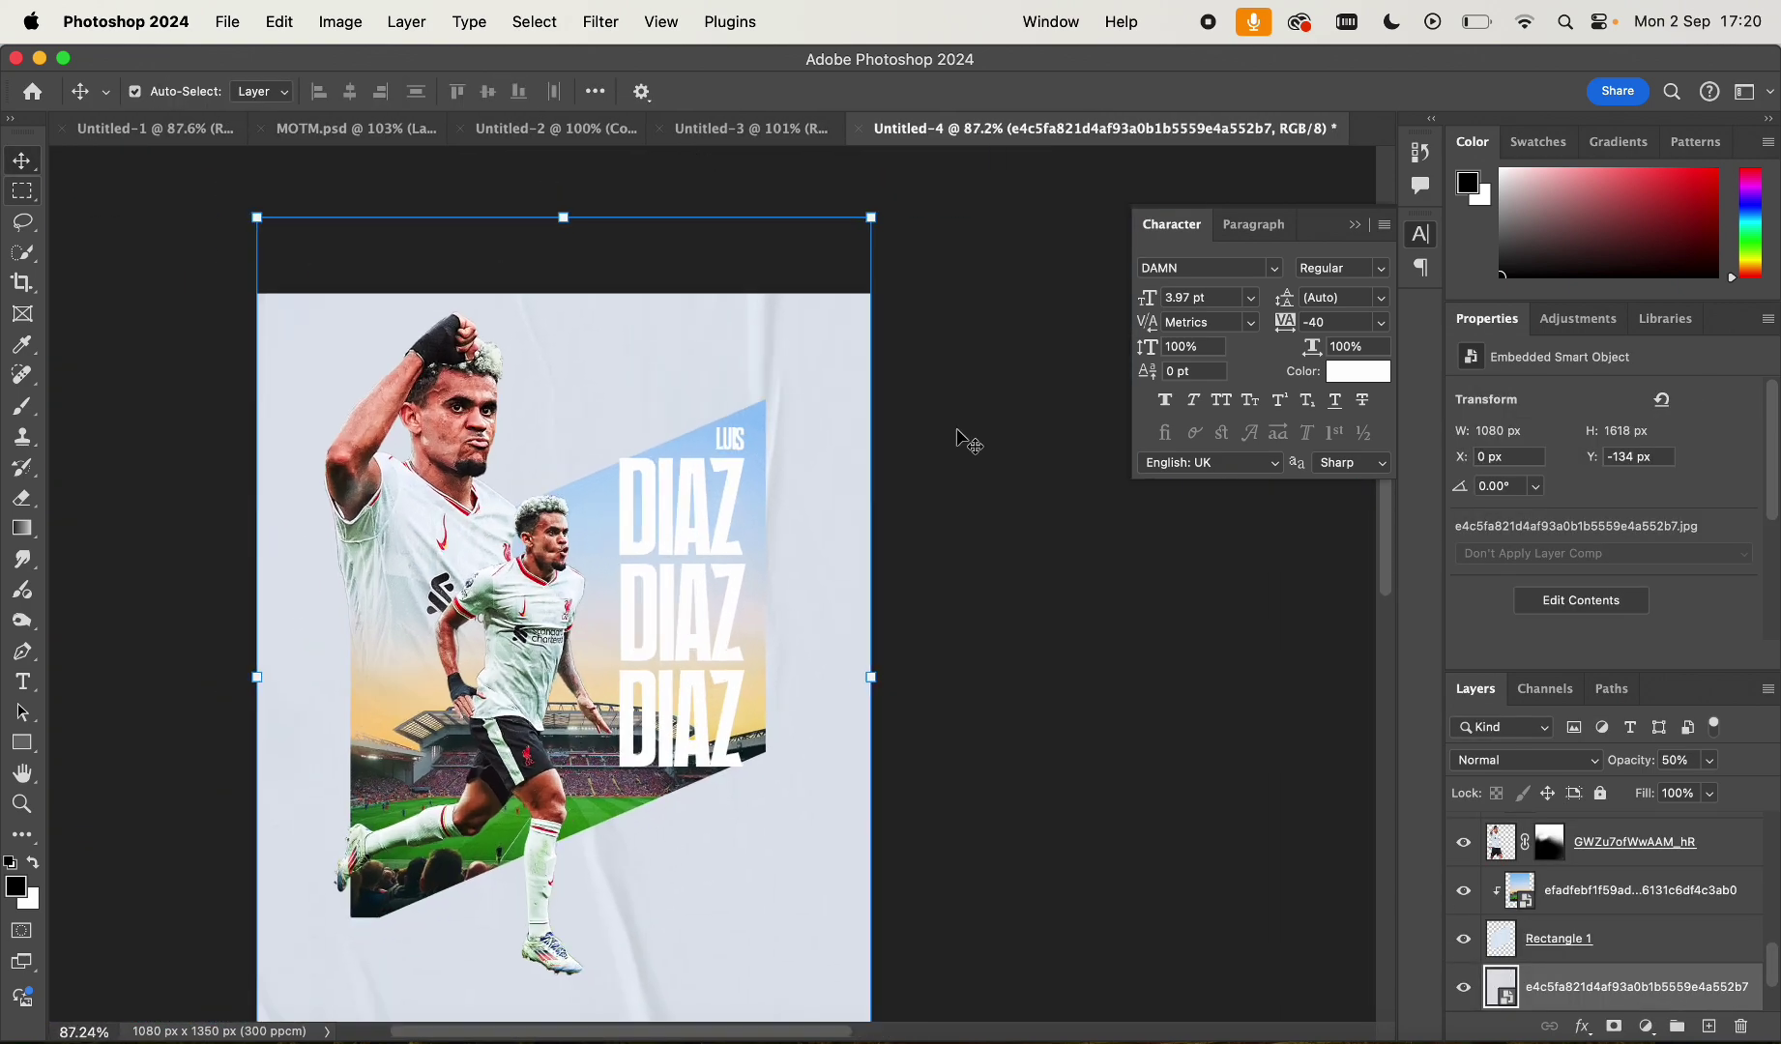
Change the LUIS text's font to MADE TOMMY and reduce its size to 4 pt
{"action": "scroll", "coordinate": [957, 435], "scroll_direction": "up", "scroll_amount": 8}
{"action": "scroll", "coordinate": [957, 430], "scroll_direction": "down", "scroll_amount": 3}
{"action": "double_click", "coordinate": [680, 482]}
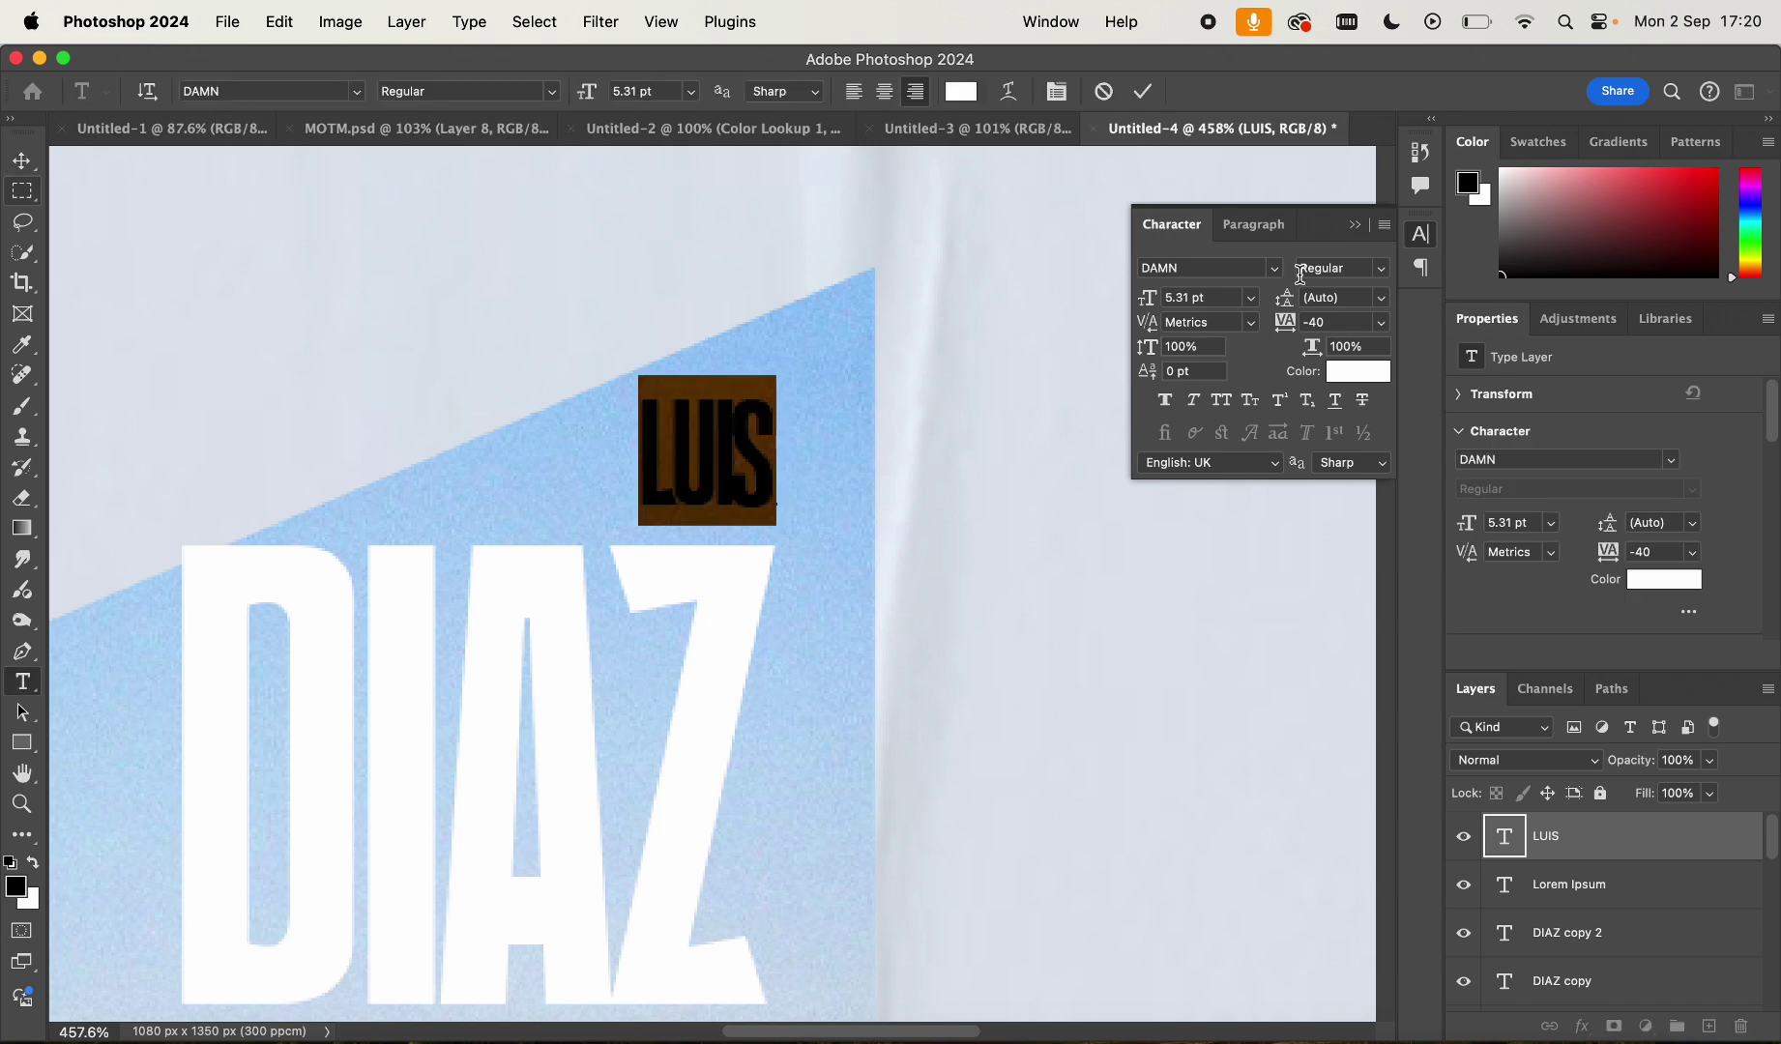
{"action": "left_click", "coordinate": [1273, 268]}
{"action": "left_click", "coordinate": [1379, 454]}
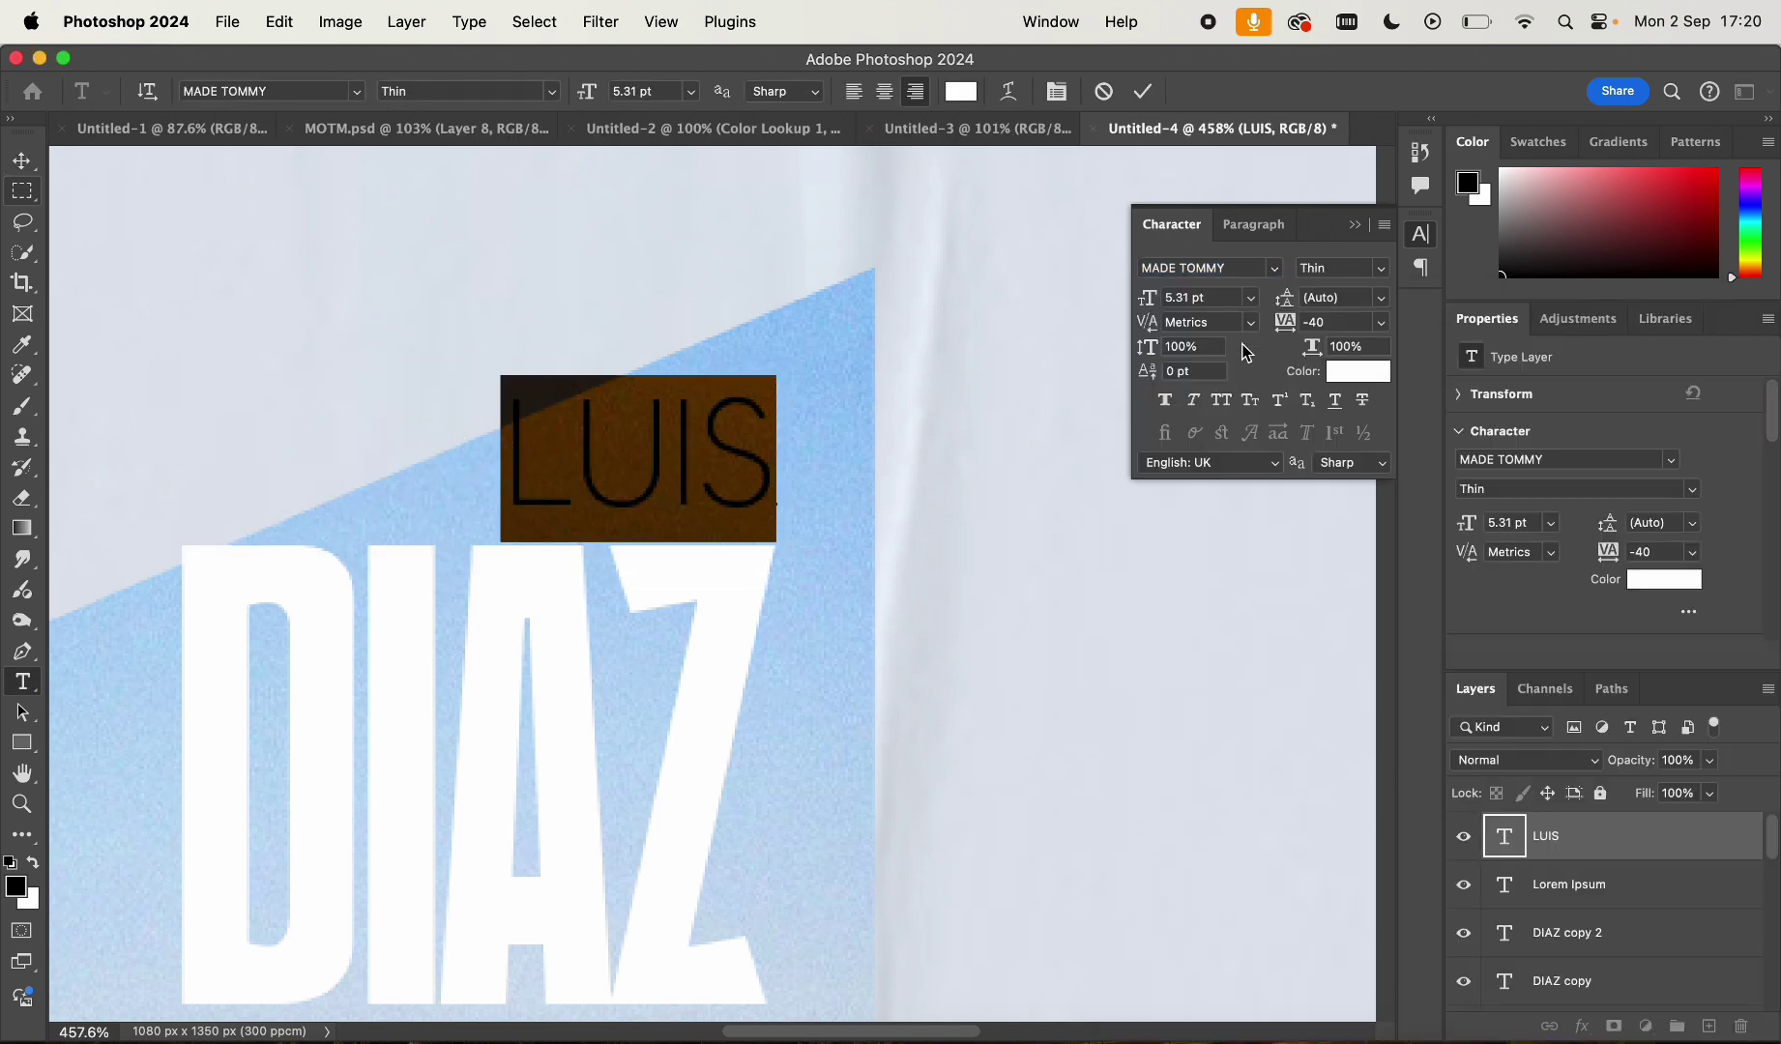
{"action": "left_click_drag", "start_coordinate": [1151, 304], "coordinate": [1170, 307]}
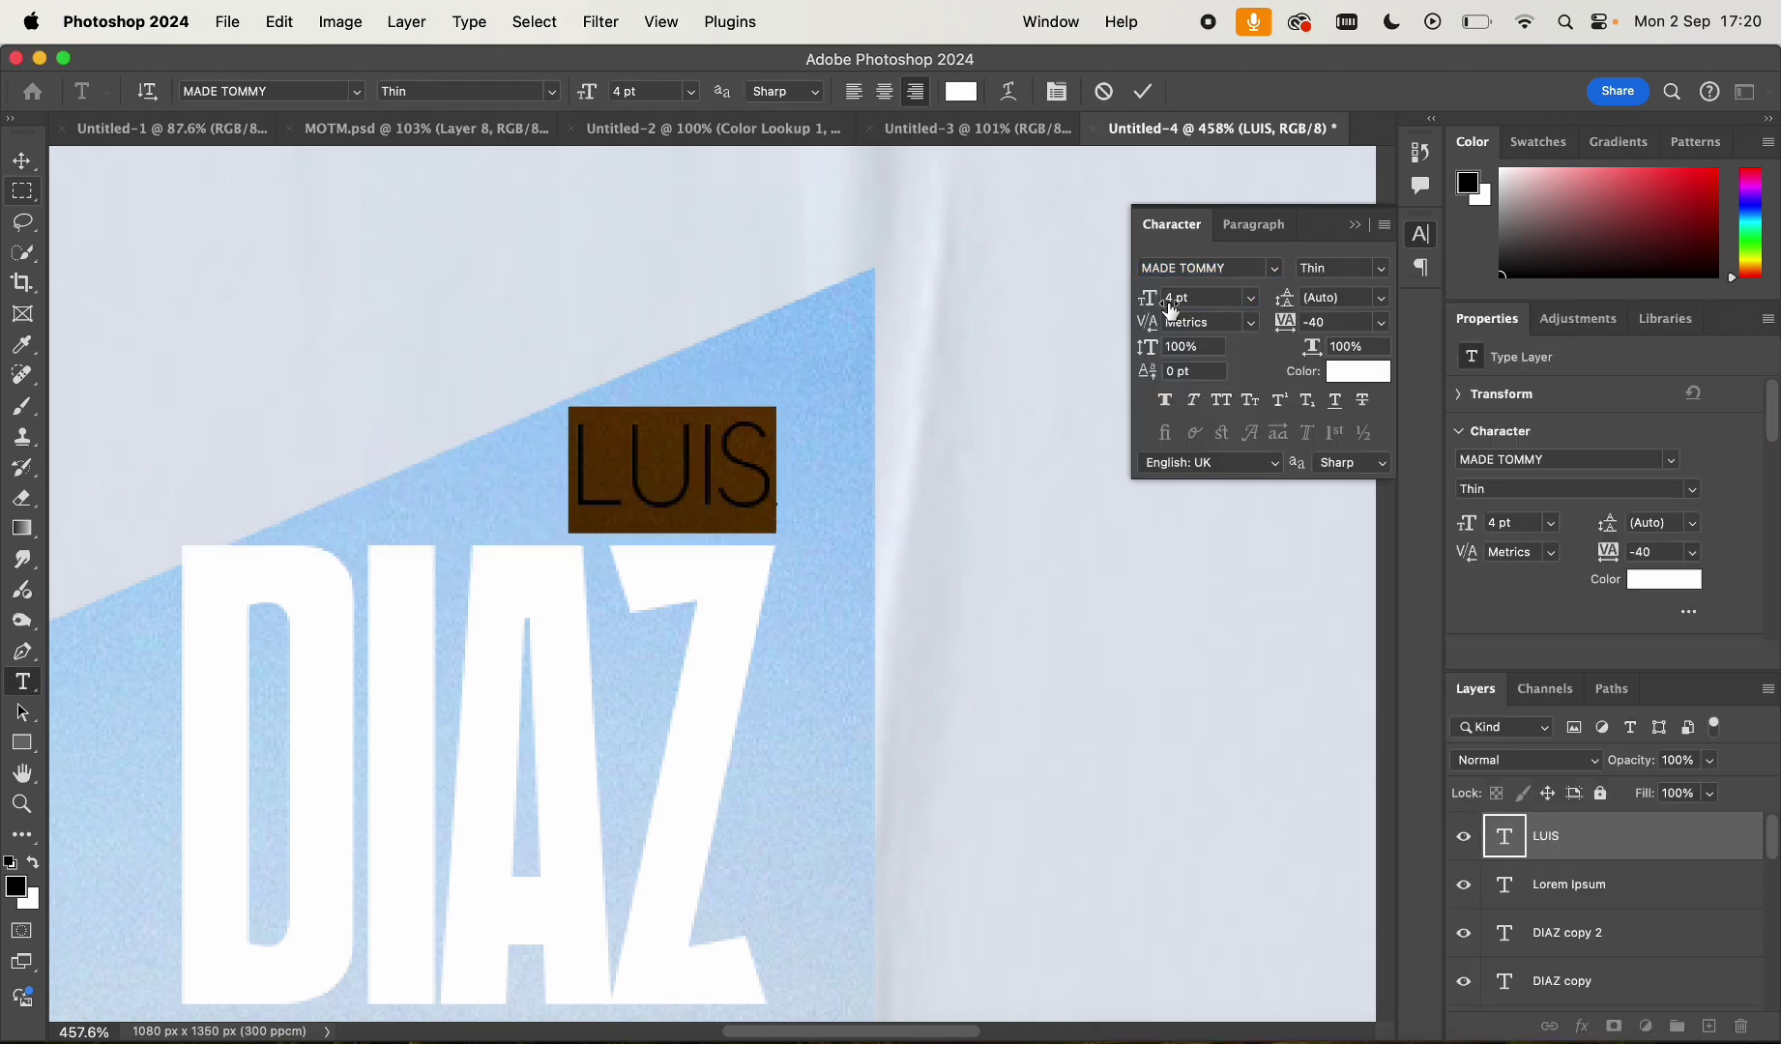
Set the LUIS text to the Bold style at 3.5 pt
{"action": "left_click", "coordinate": [1382, 275]}
{"action": "left_click", "coordinate": [1378, 316]}
{"action": "type", "text": "3."}
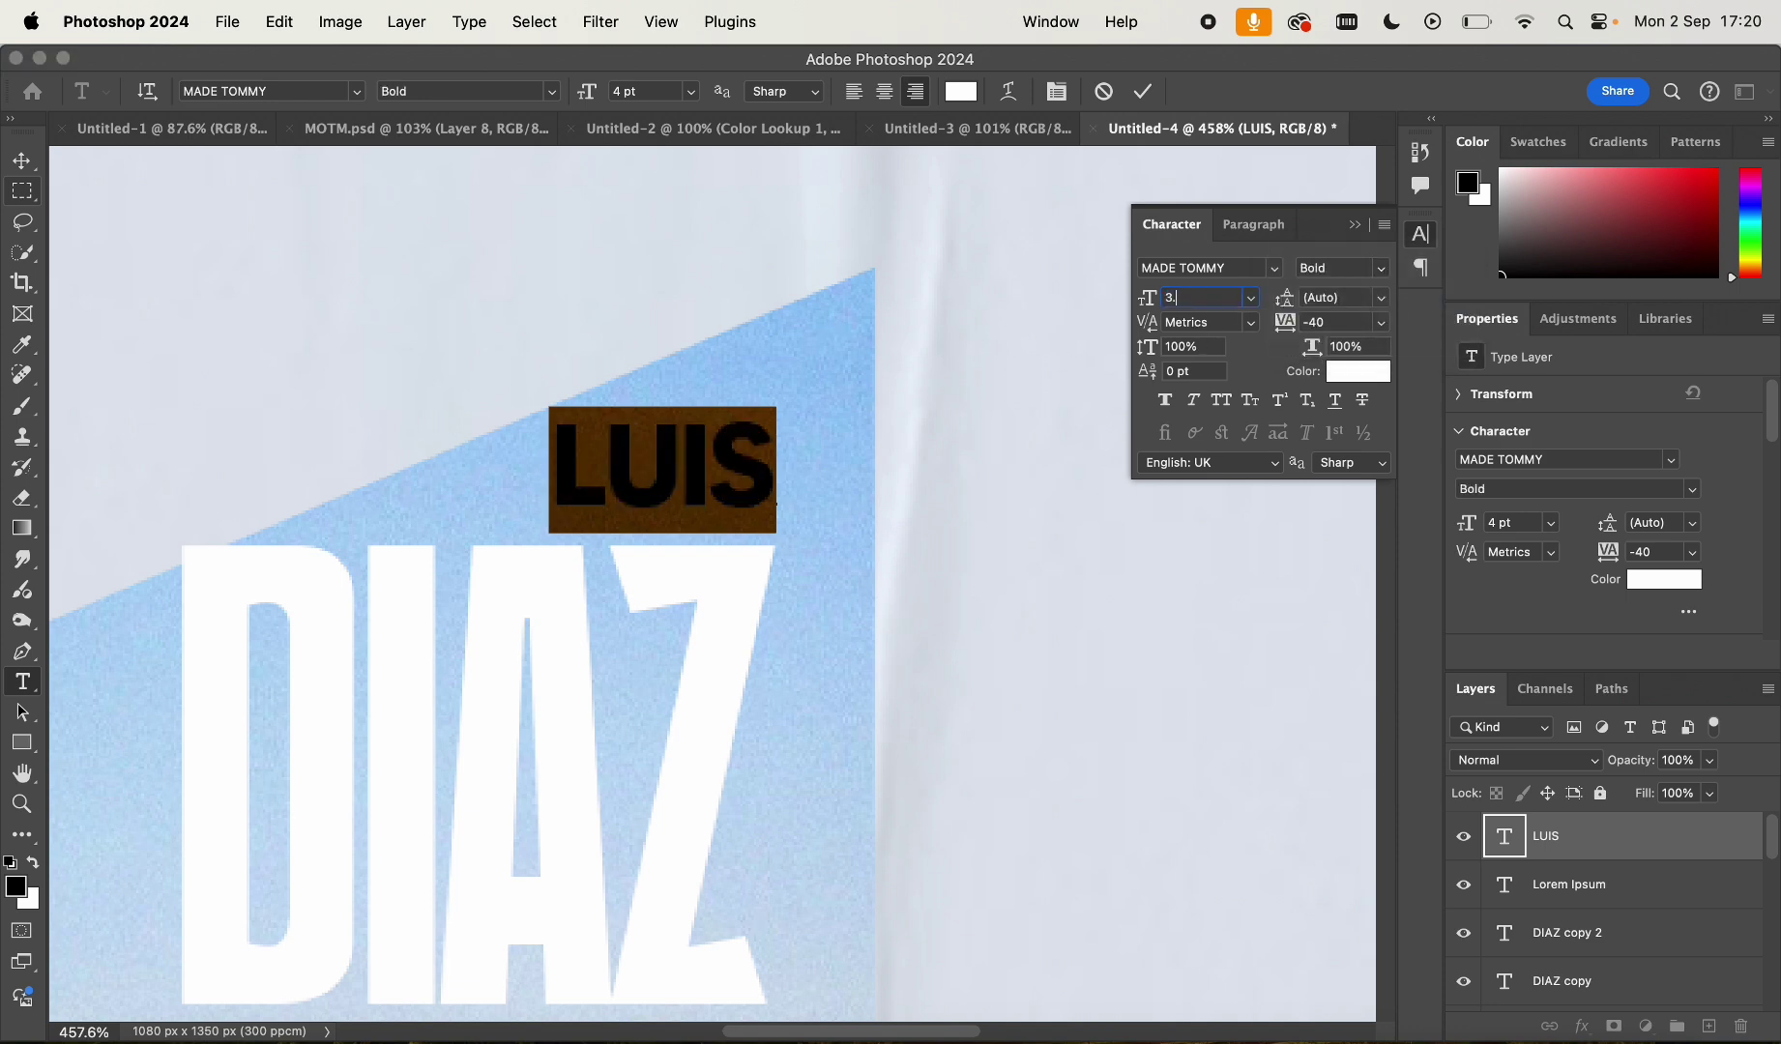
{"action": "type", "text": "5"}
{"action": "key", "text": "Return"}
{"action": "left_click", "coordinate": [22, 159]}
{"action": "left_click", "coordinate": [698, 438]}
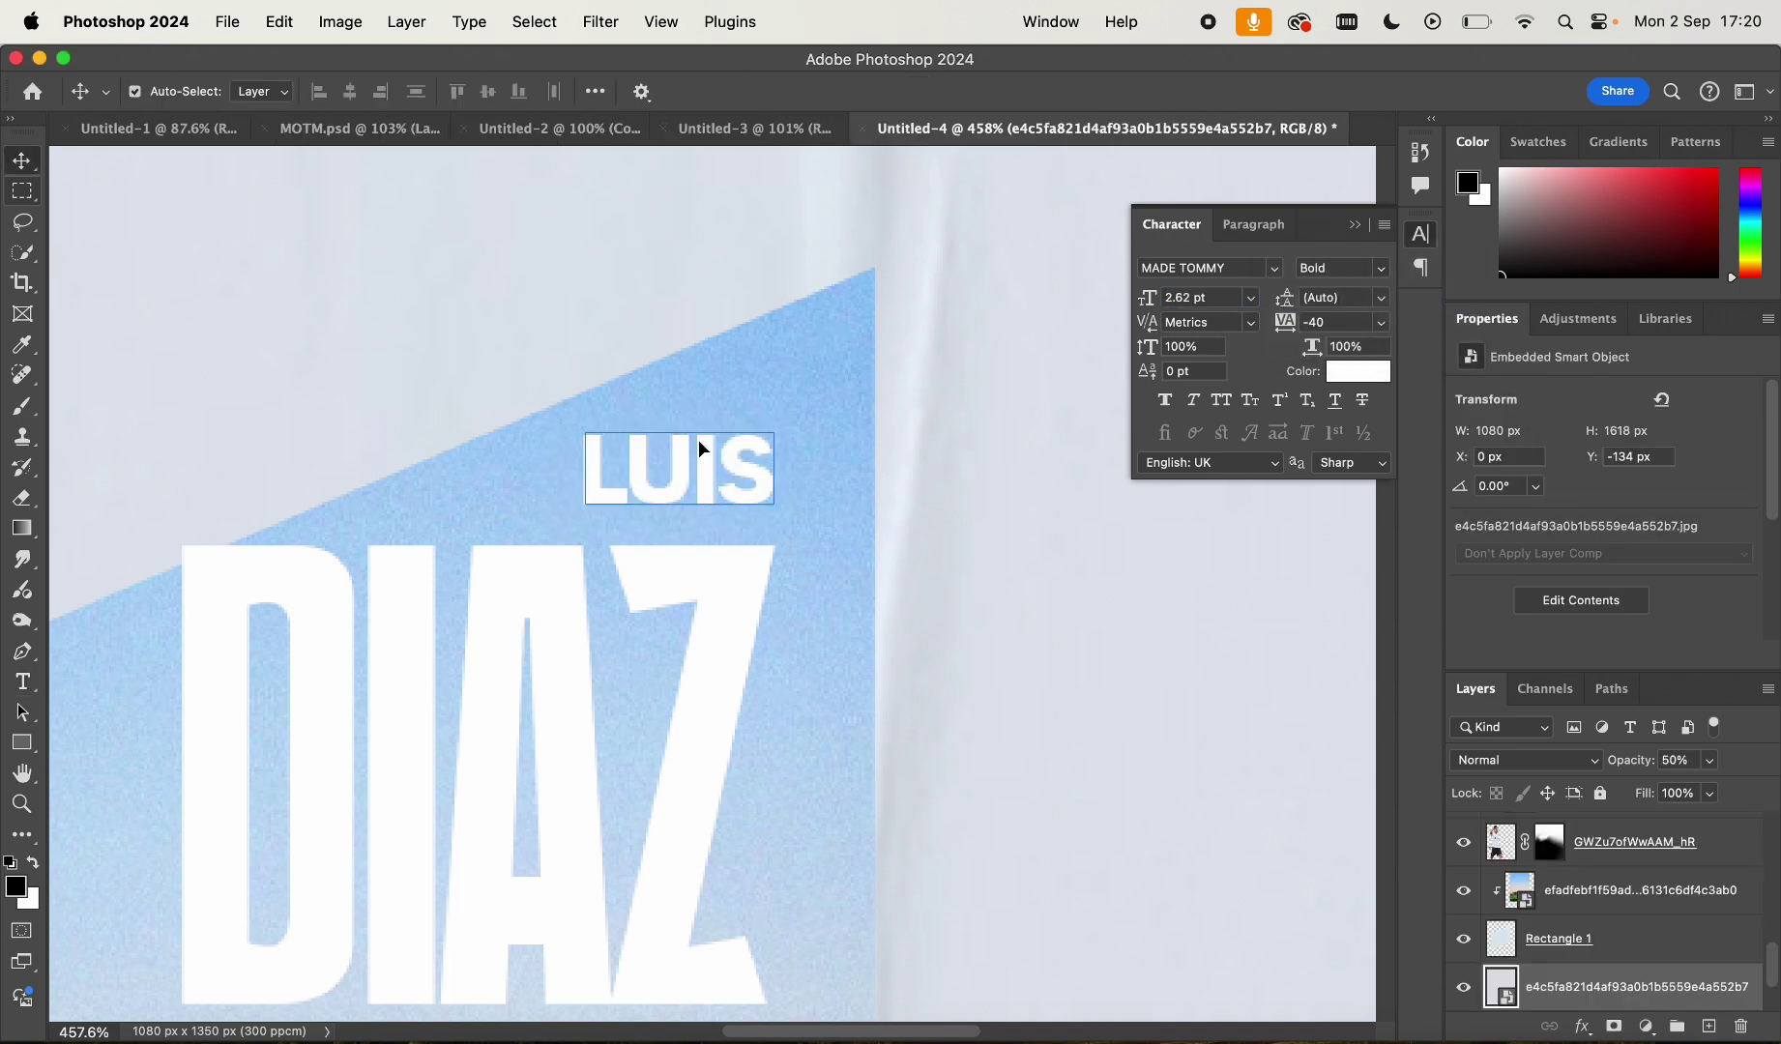
{"action": "left_click", "coordinate": [710, 479]}
{"action": "left_click", "coordinate": [998, 487]}
{"action": "scroll", "coordinate": [998, 488], "scroll_direction": "down", "scroll_amount": 10}
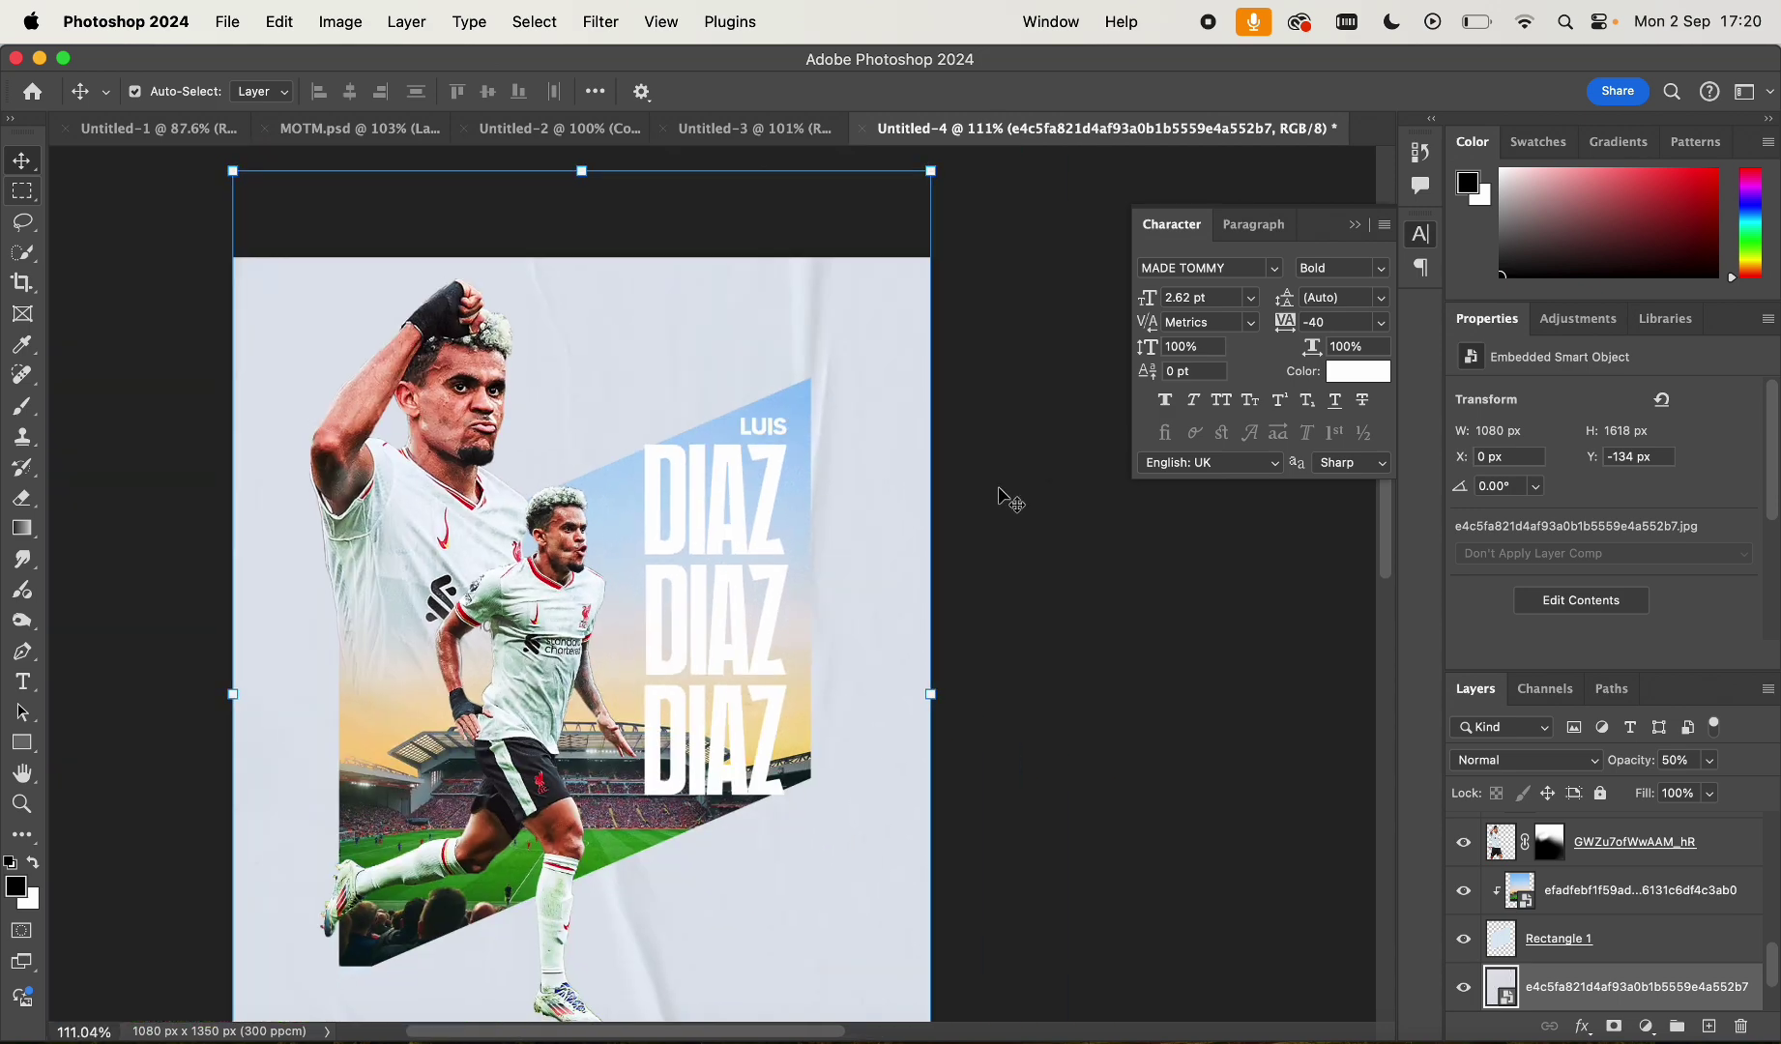
Reduce the LUIS text to 3 pt, keeping it right-aligned just above the top DIAZ
{"action": "scroll", "coordinate": [998, 487], "scroll_direction": "down", "scroll_amount": 3}
{"action": "scroll", "coordinate": [1006, 488], "scroll_direction": "up", "scroll_amount": 4}
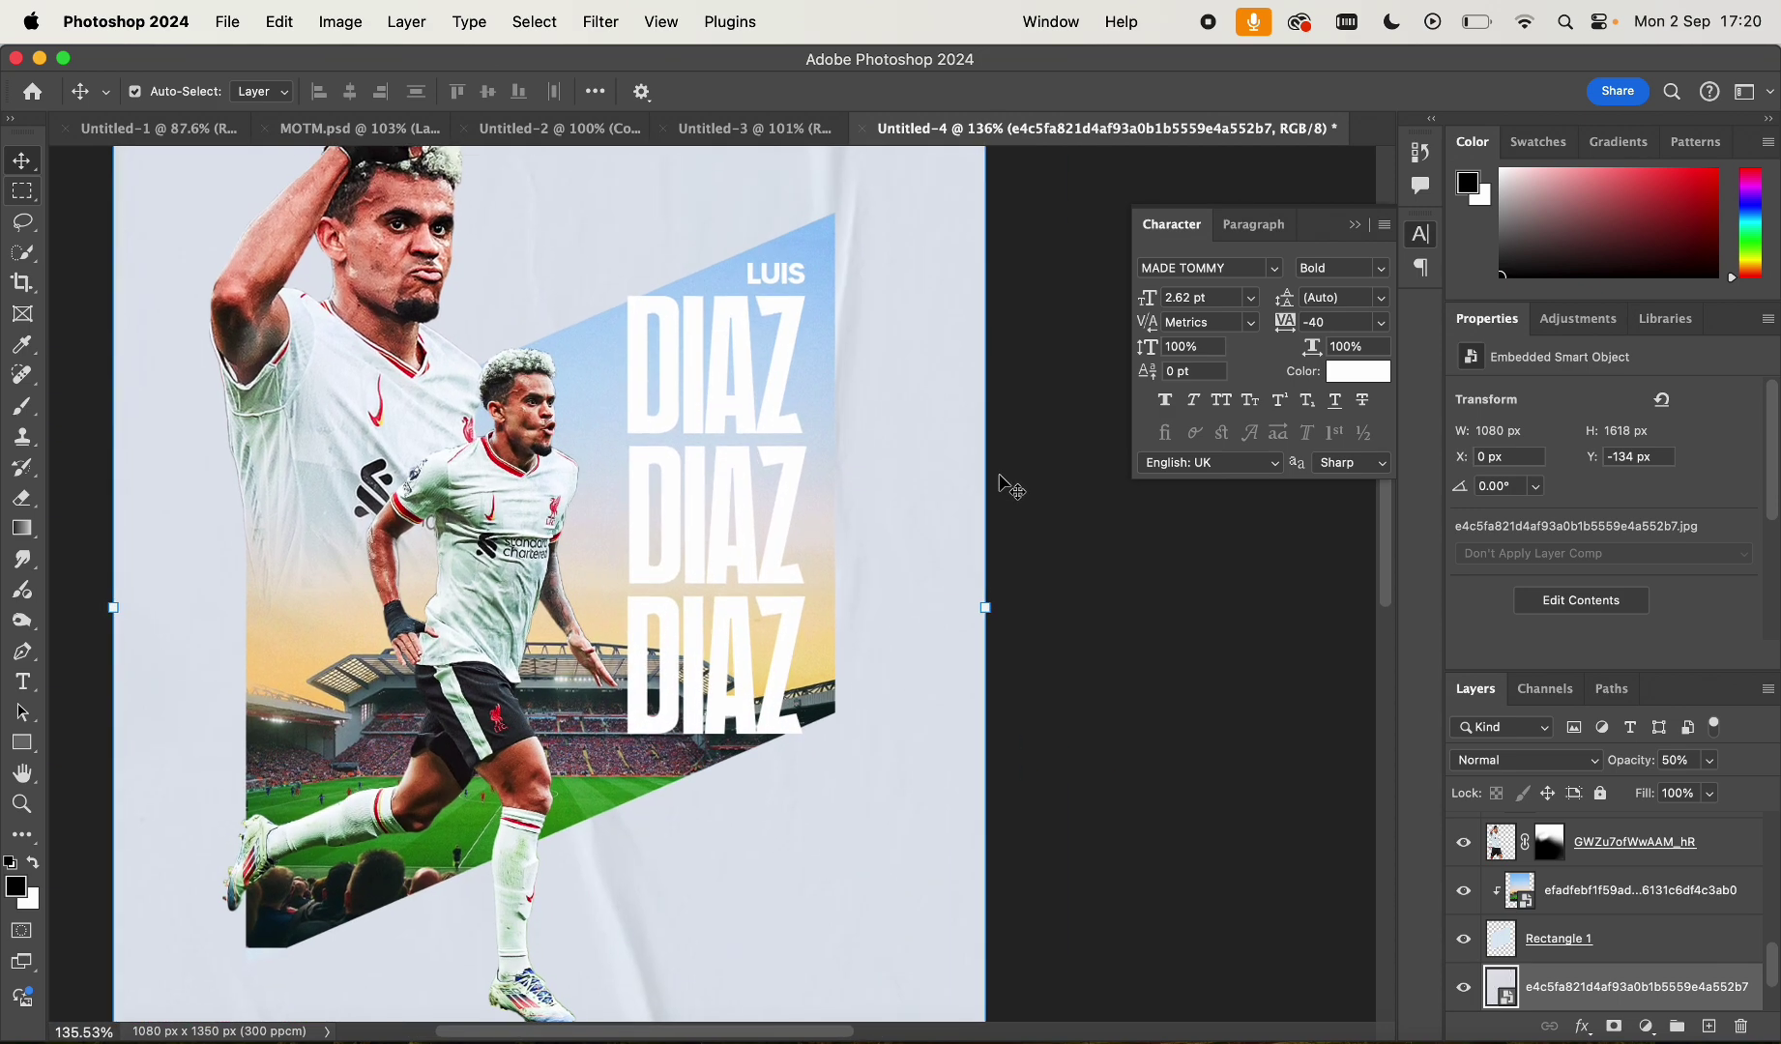
{"action": "scroll", "coordinate": [894, 338], "scroll_direction": "up", "scroll_amount": 1}
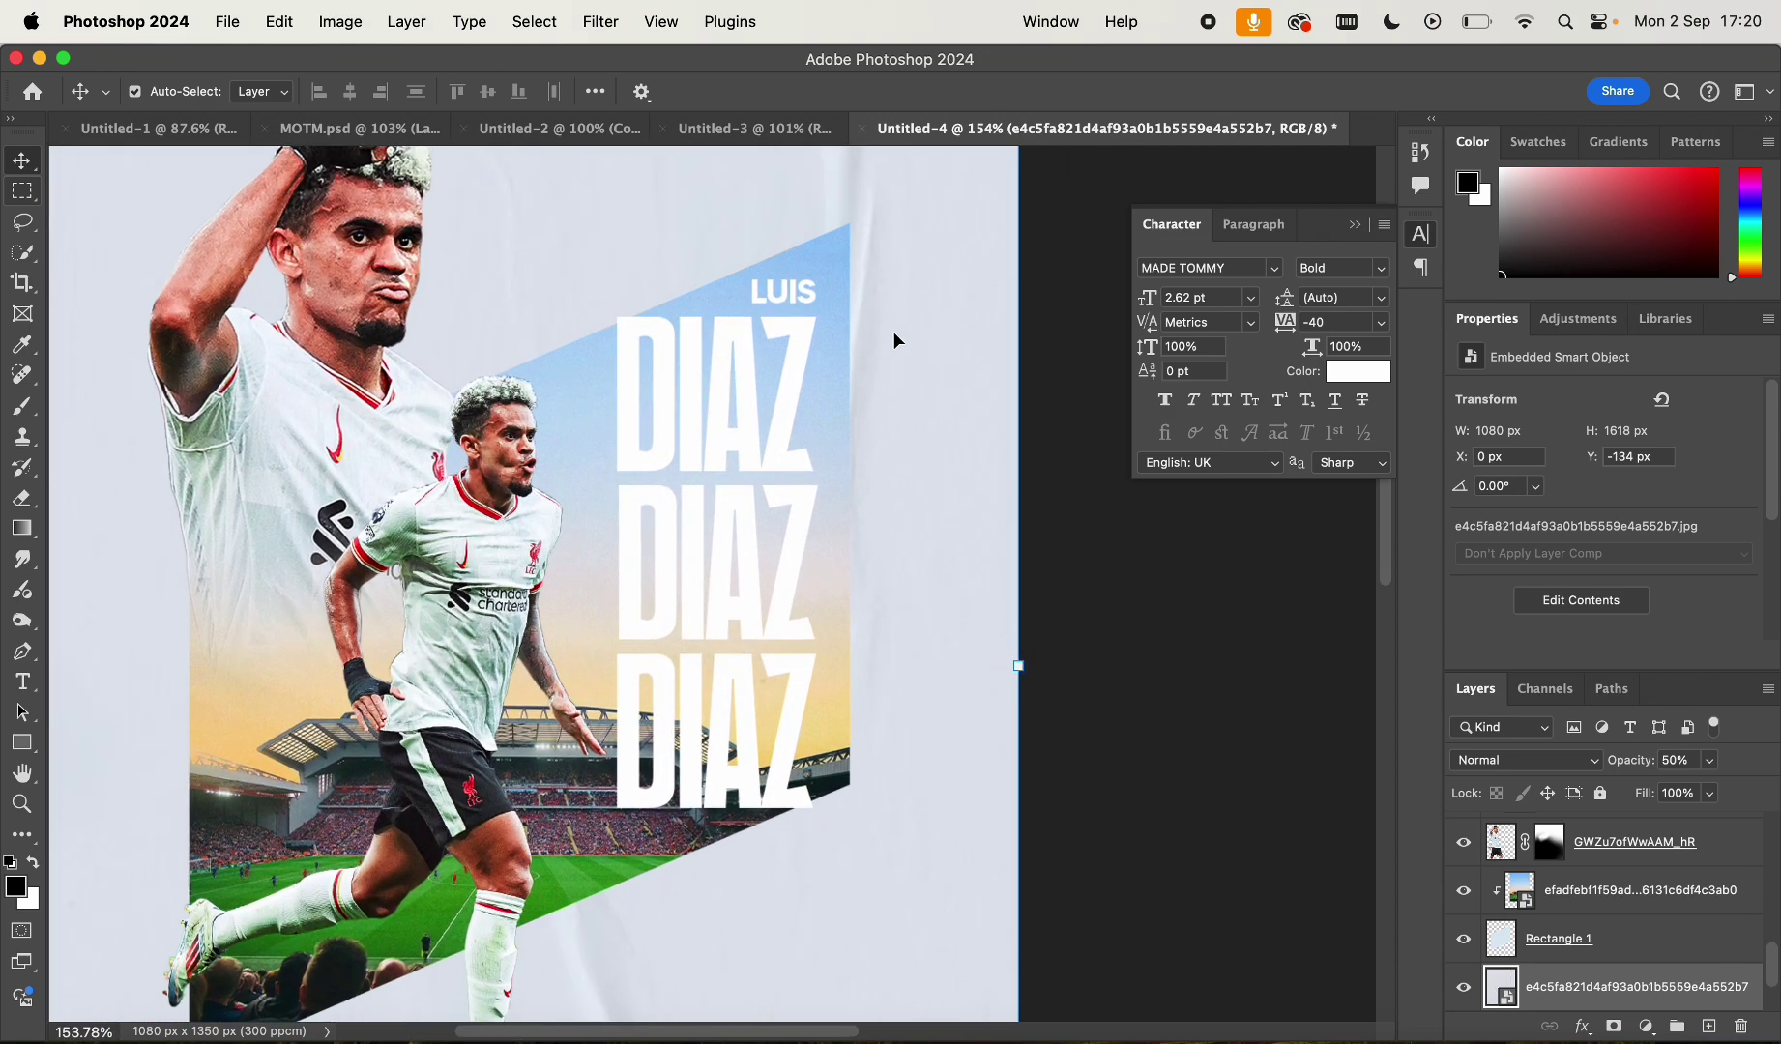
{"action": "left_click", "coordinate": [805, 295]}
{"action": "scroll", "coordinate": [800, 287], "scroll_direction": "up", "scroll_amount": 8}
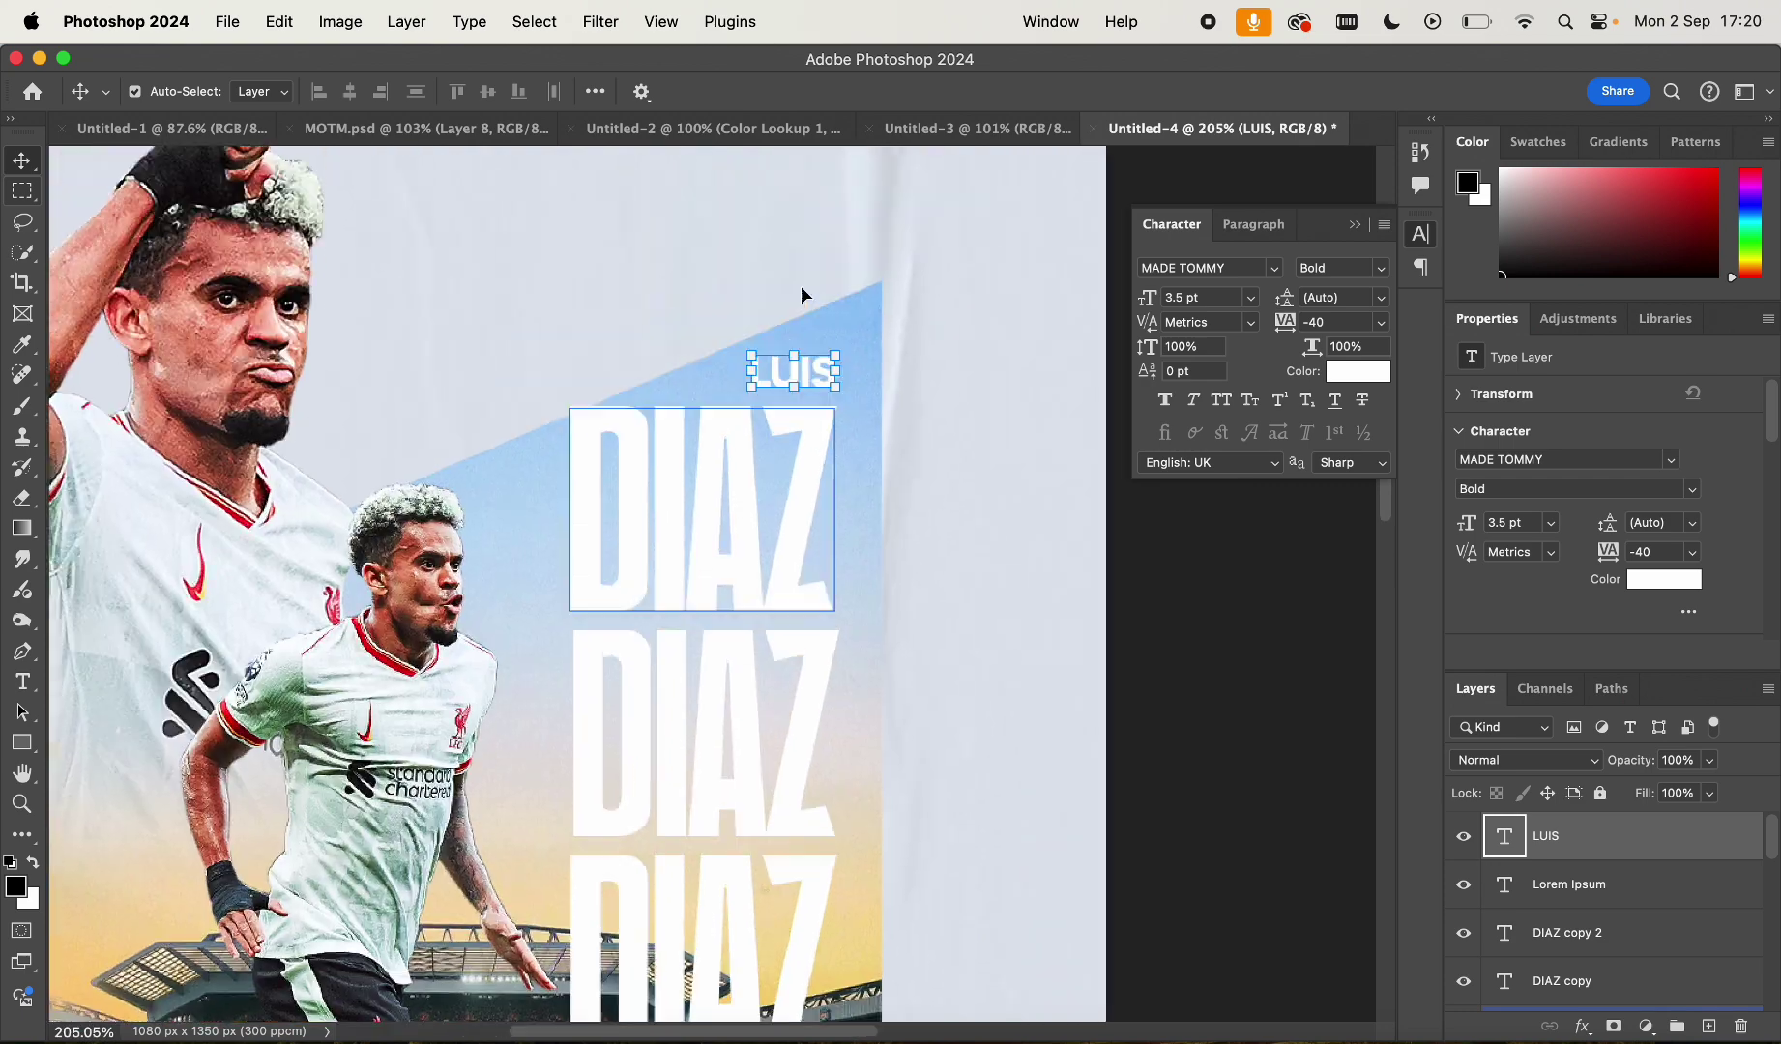
{"action": "left_click_drag", "start_coordinate": [853, 481], "coordinate": [888, 482]}
{"action": "key", "text": "Return"}
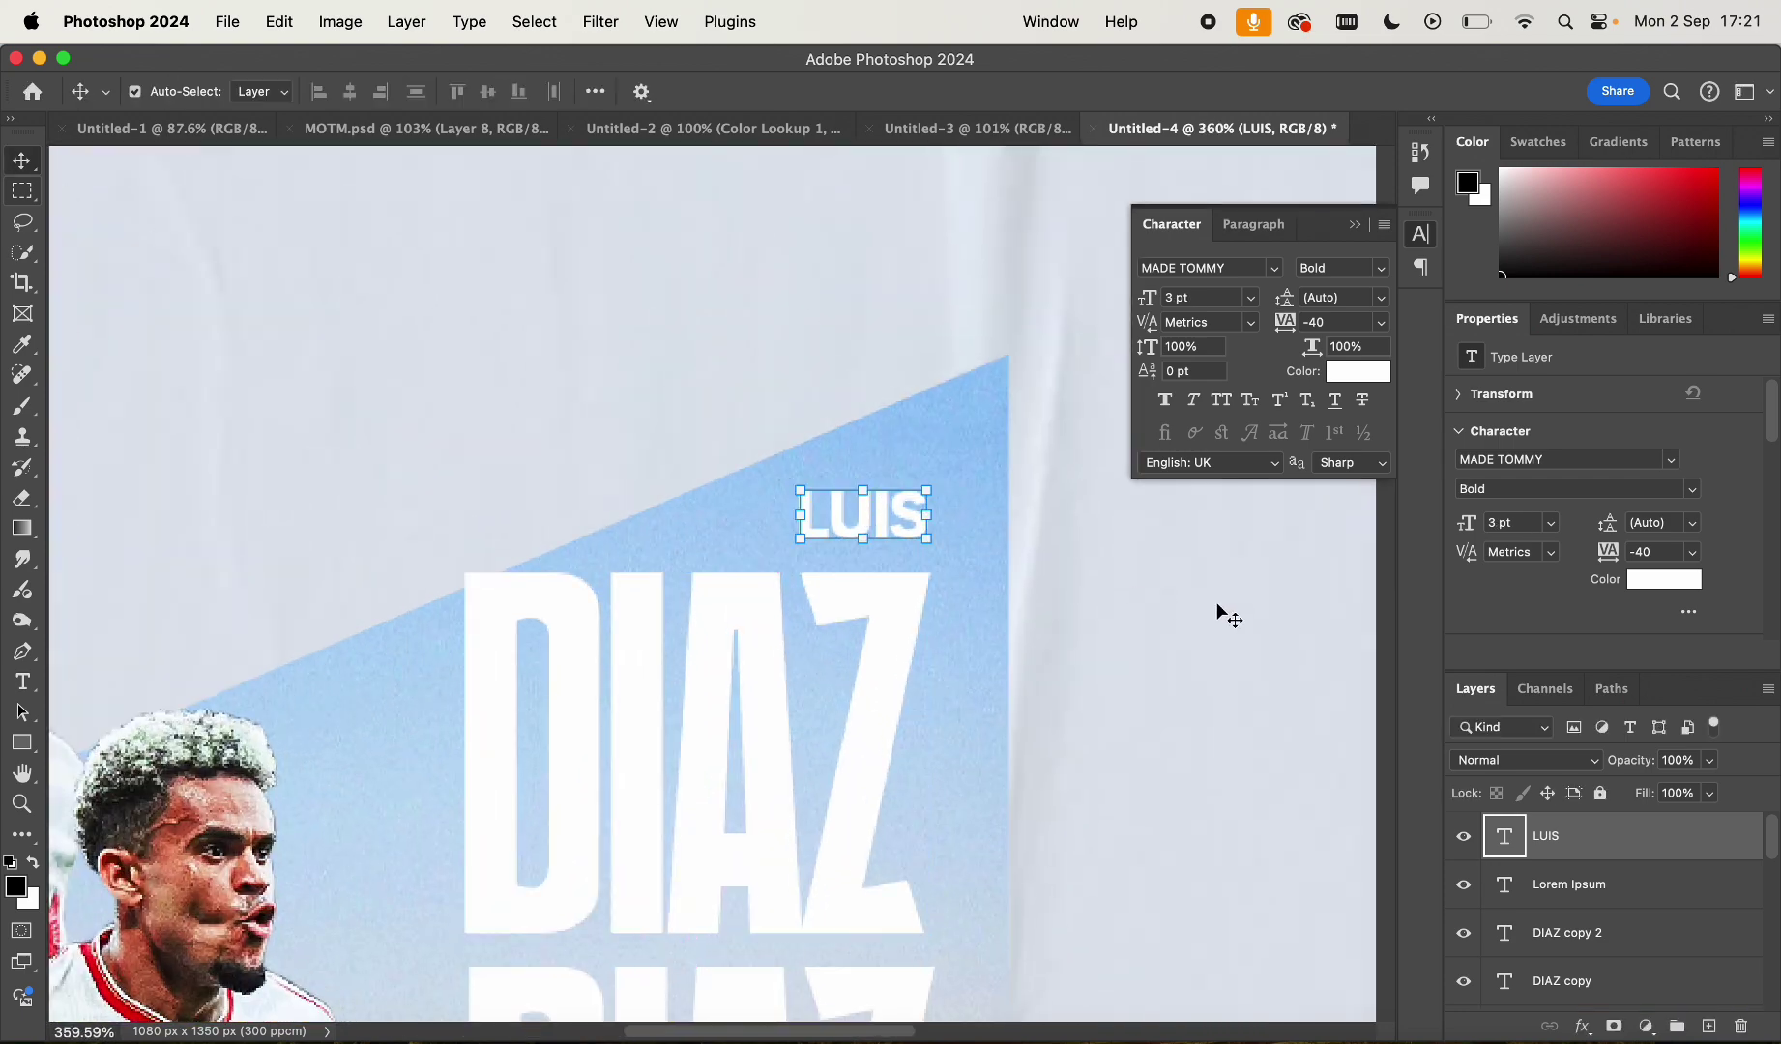
{"action": "left_click", "coordinate": [1218, 604]}
Apply faux italic to the LUIS text
{"action": "double_click", "coordinate": [902, 518]}
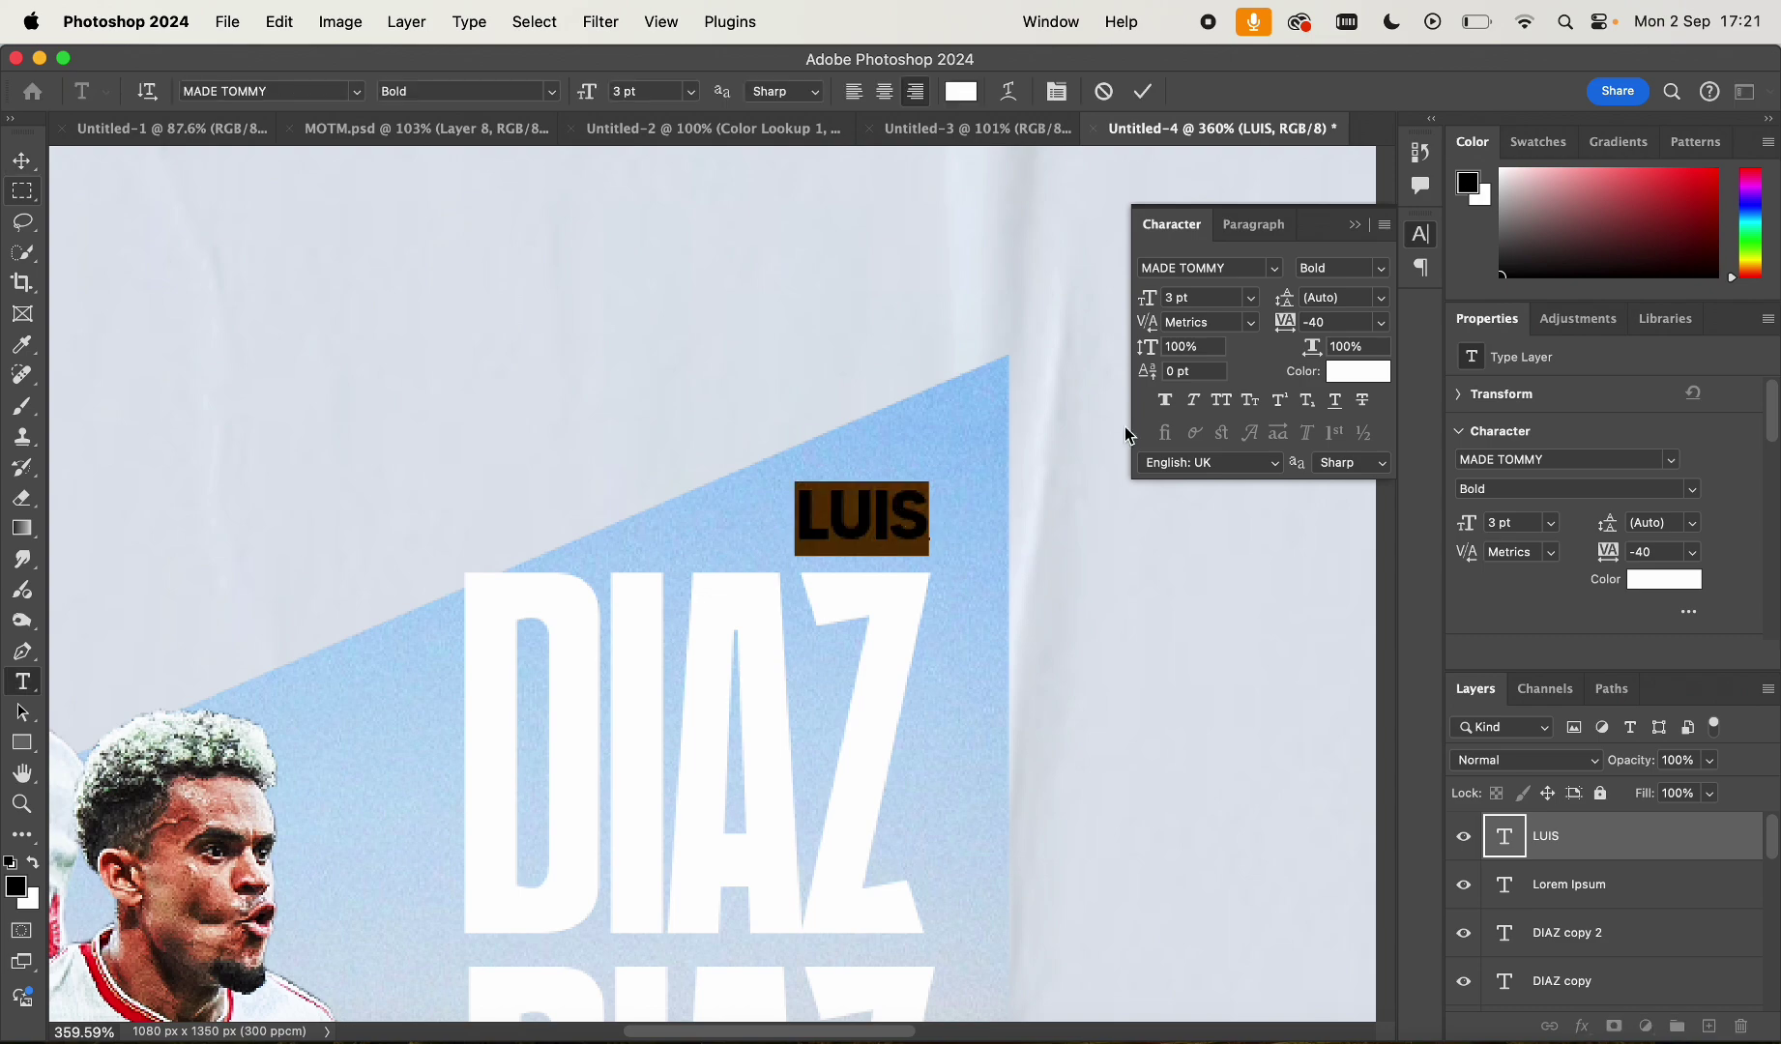
{"action": "left_click", "coordinate": [21, 162]}
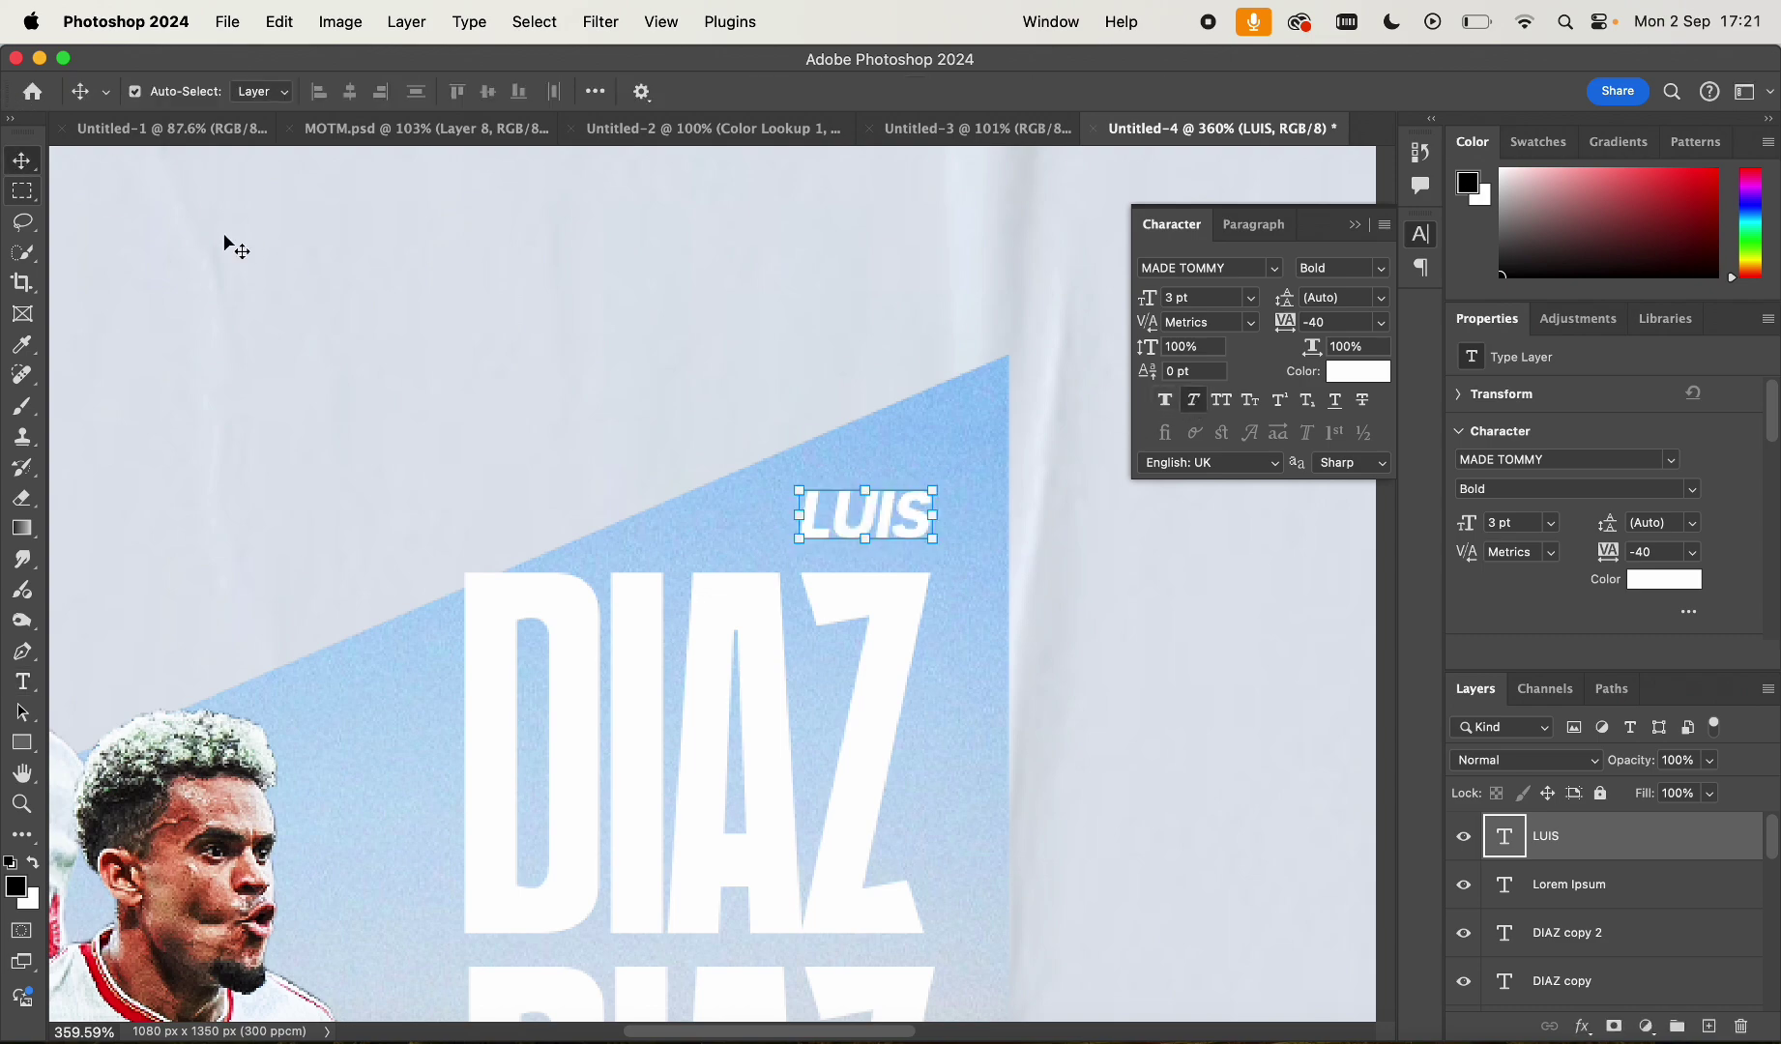
{"action": "left_click", "coordinate": [249, 245]}
{"action": "scroll", "coordinate": [269, 245], "scroll_direction": "down", "scroll_amount": 10}
{"action": "scroll", "coordinate": [267, 243], "scroll_direction": "down", "scroll_amount": 3}
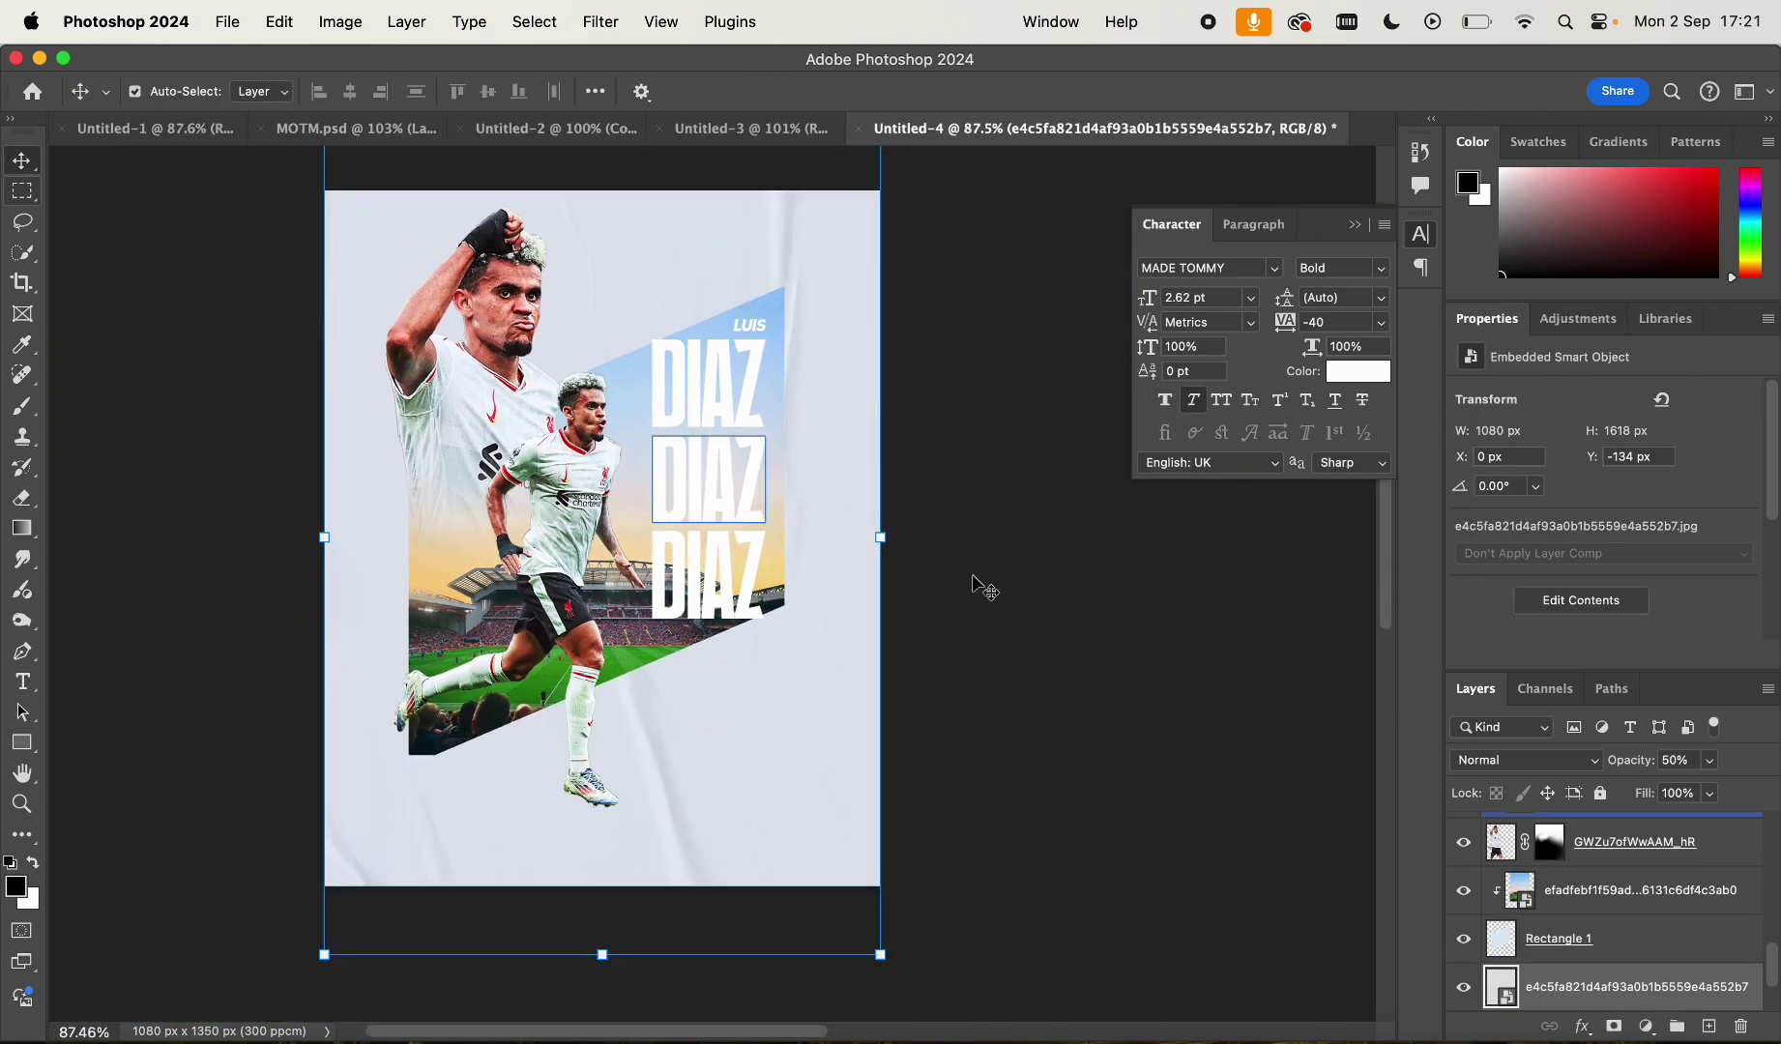
Enlarge the clipped stadium photo slightly to about 747 × 1328 px so it fills the lower-left corner of the diagonal band
{"action": "left_click", "coordinate": [1066, 624]}
{"action": "scroll", "coordinate": [949, 516], "scroll_direction": "up", "scroll_amount": 4}
{"action": "scroll", "coordinate": [953, 517], "scroll_direction": "up", "scroll_amount": 2}
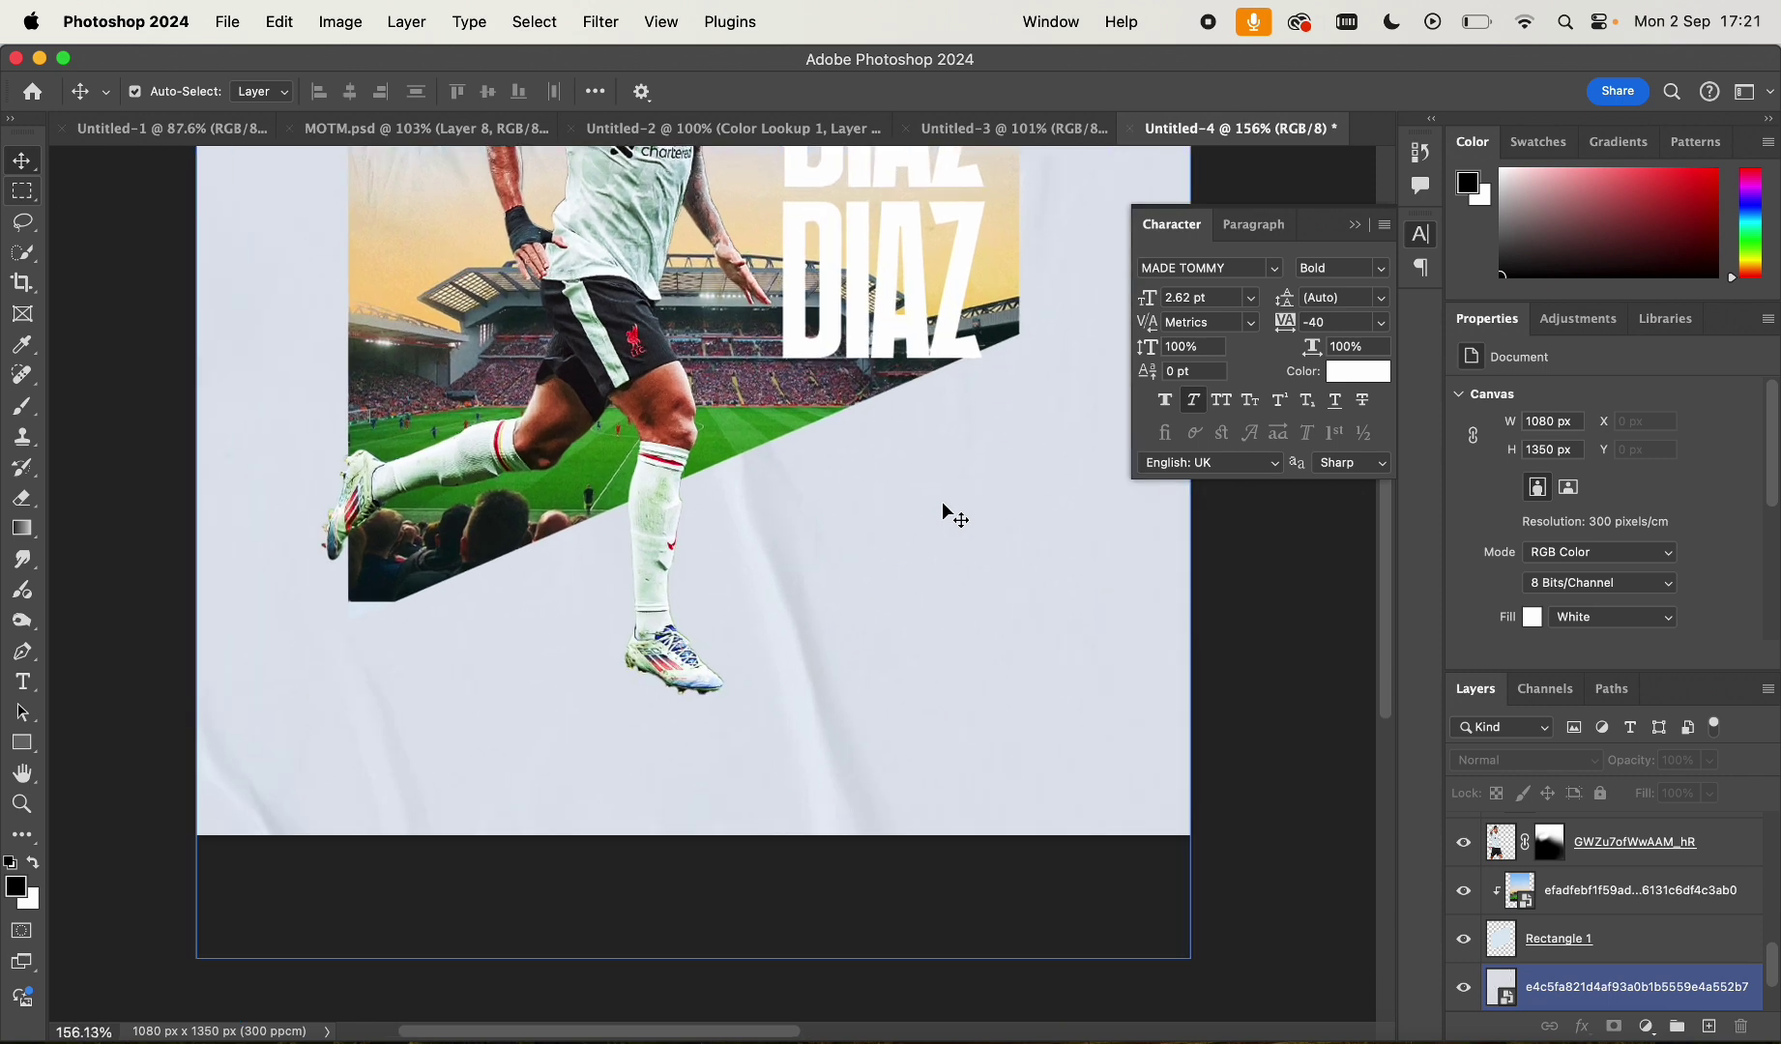
{"action": "left_click", "coordinate": [592, 474]}
{"action": "key", "text": "super+t"}
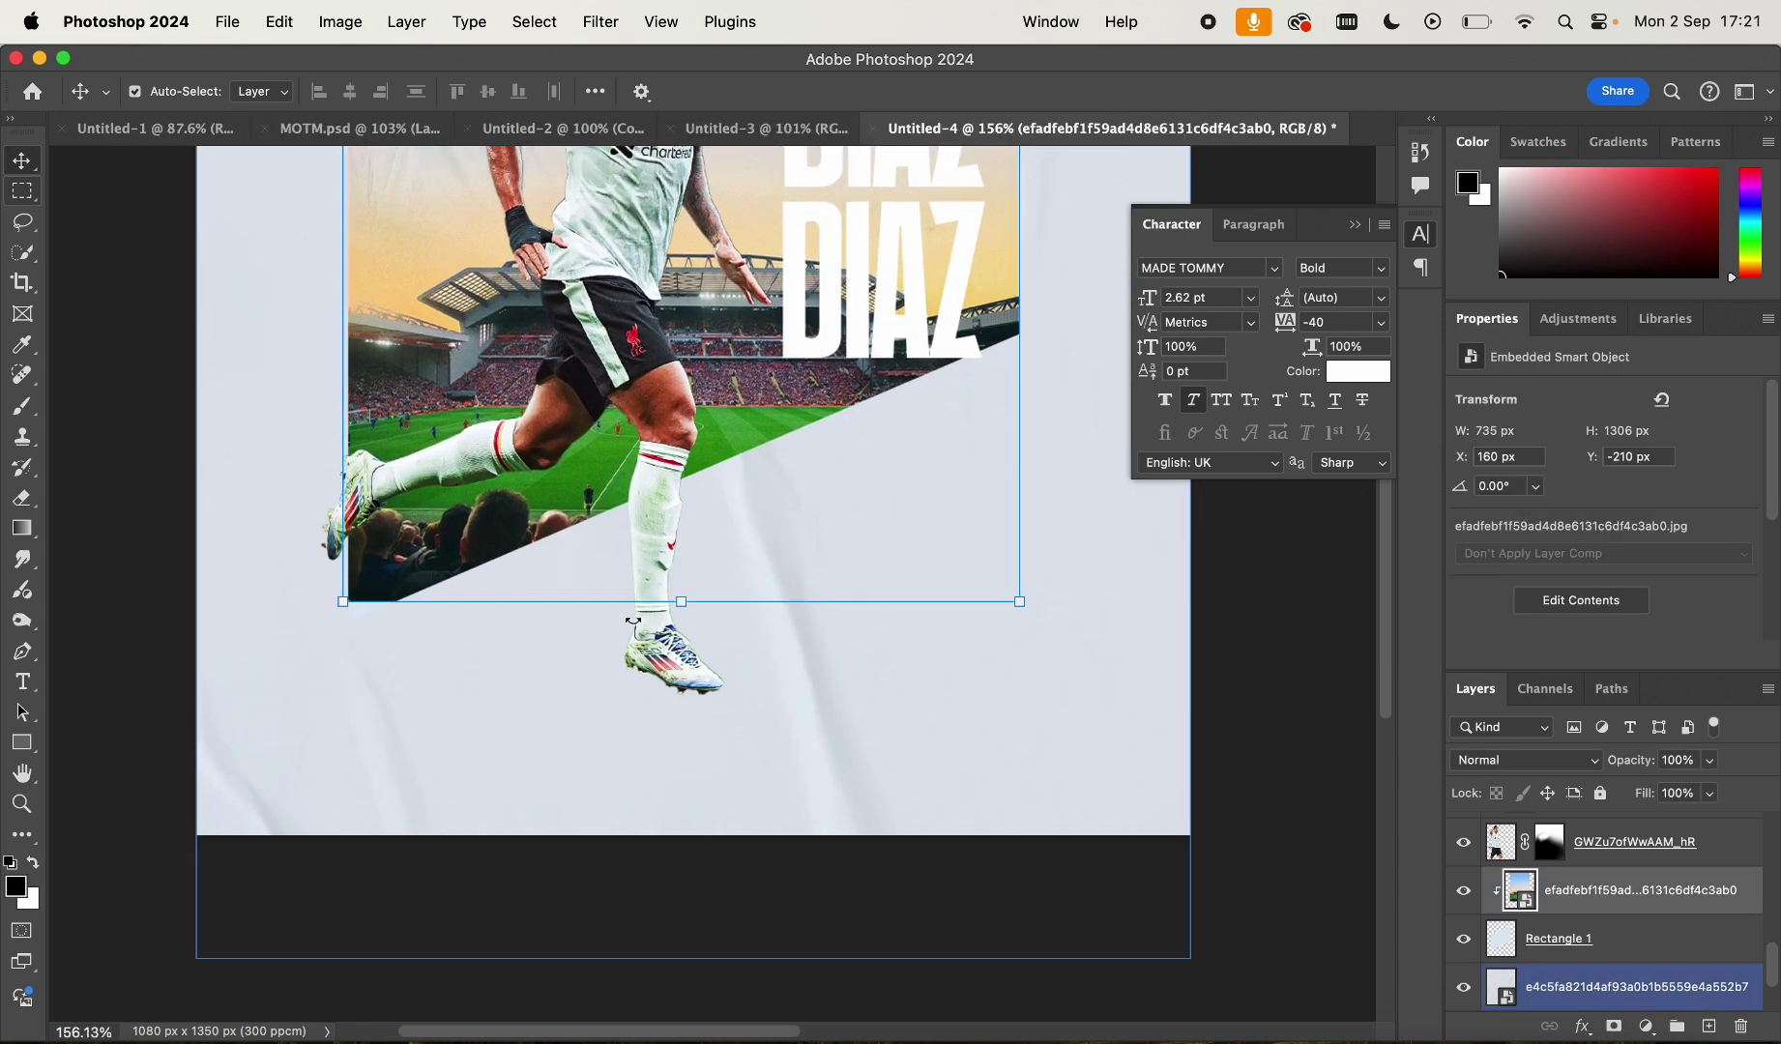
{"action": "left_click_drag", "start_coordinate": [682, 601], "coordinate": [683, 624]}
{"action": "key", "text": "Return"}
{"action": "scroll", "coordinate": [955, 637], "scroll_direction": "down", "scroll_amount": 5}
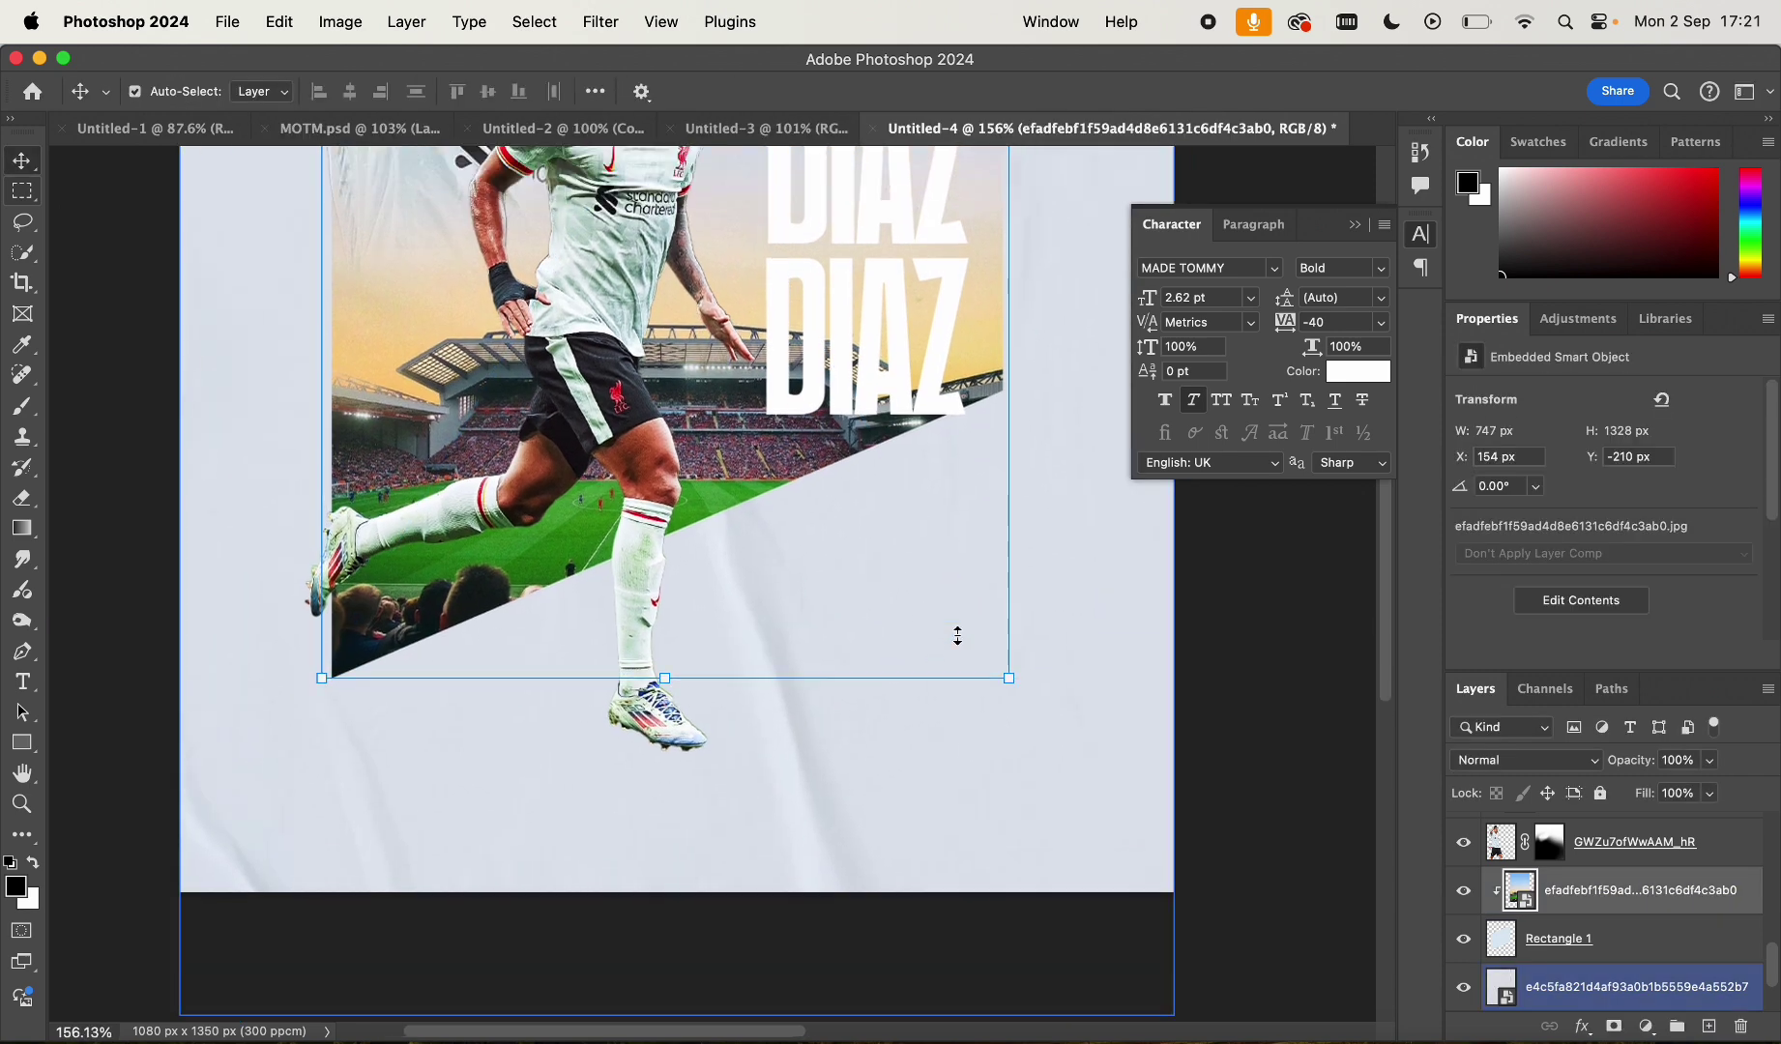
{"action": "left_click", "coordinate": [1034, 636]}
Draw a small triangle shape about 20 × 19 px on the paper background between the large player's chin and the sky band
{"action": "scroll", "coordinate": [1033, 635], "scroll_direction": "up", "scroll_amount": 6}
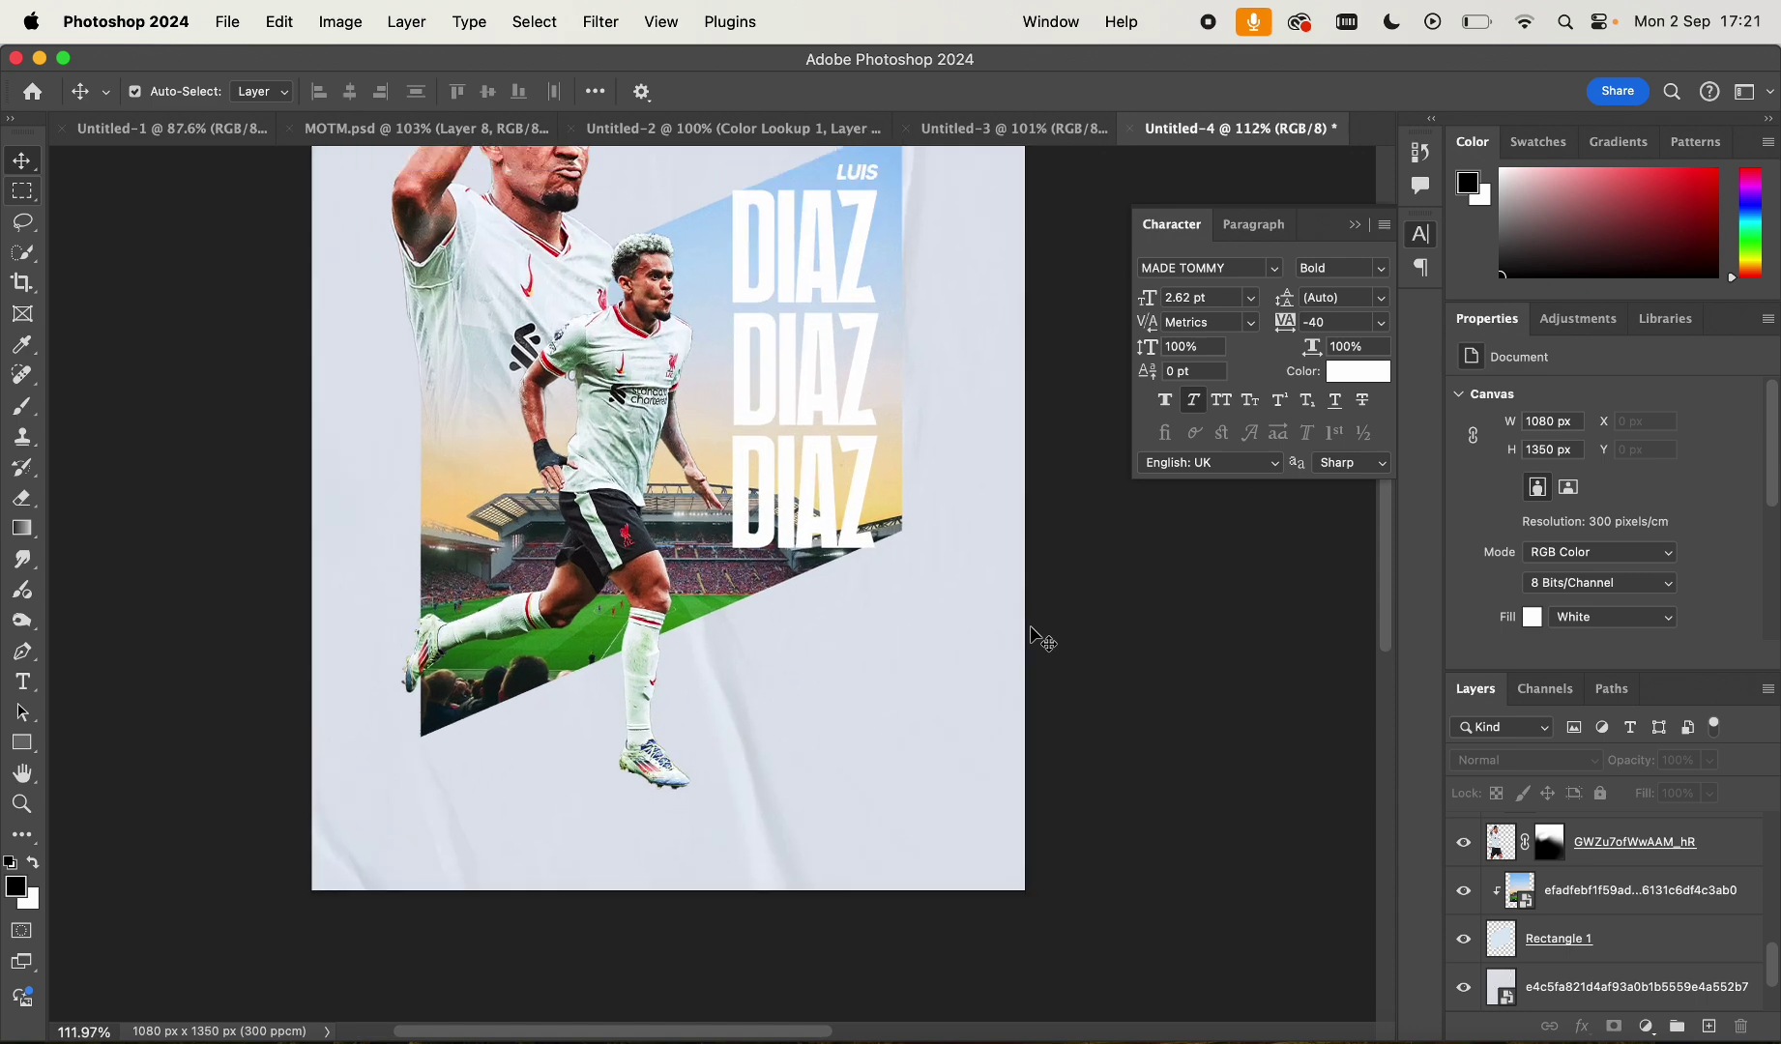
{"action": "left_click", "coordinate": [1034, 631]}
{"action": "scroll", "coordinate": [1035, 627], "scroll_direction": "up", "scroll_amount": 2}
{"action": "scroll", "coordinate": [1033, 623], "scroll_direction": "up", "scroll_amount": 3}
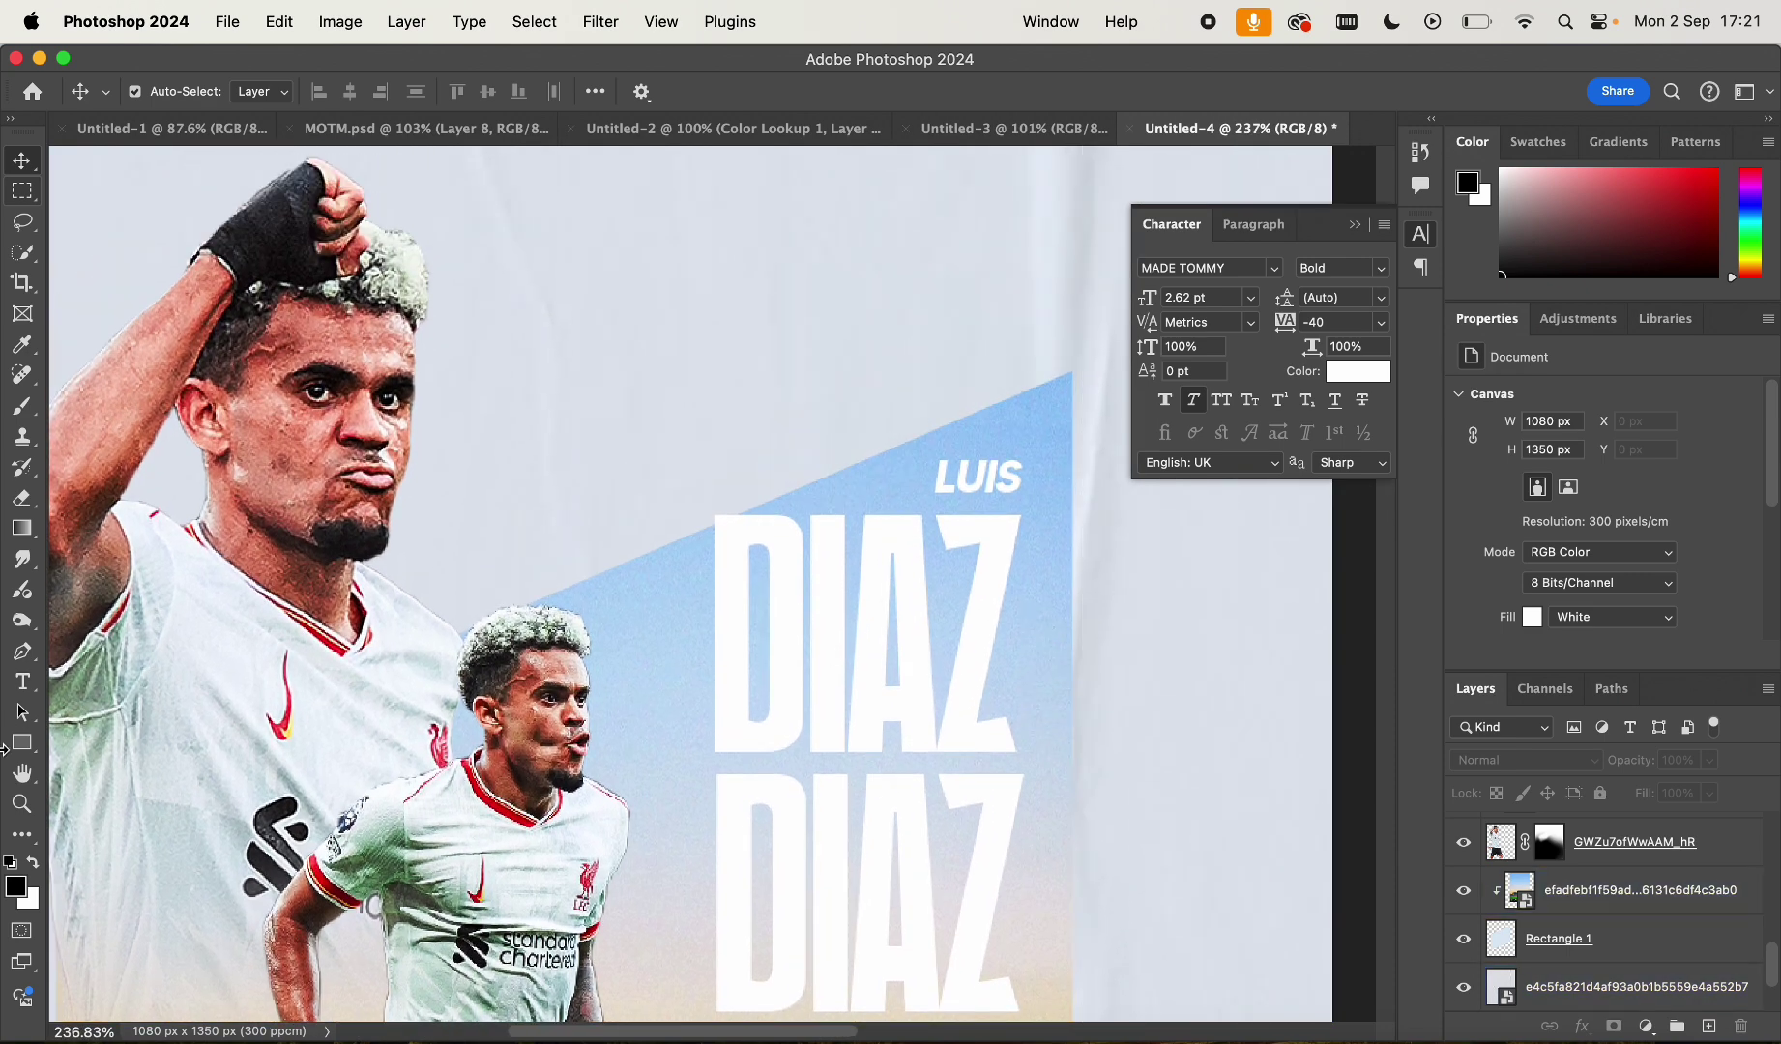
{"action": "left_click", "coordinate": [19, 749]}
{"action": "left_click", "coordinate": [114, 787]}
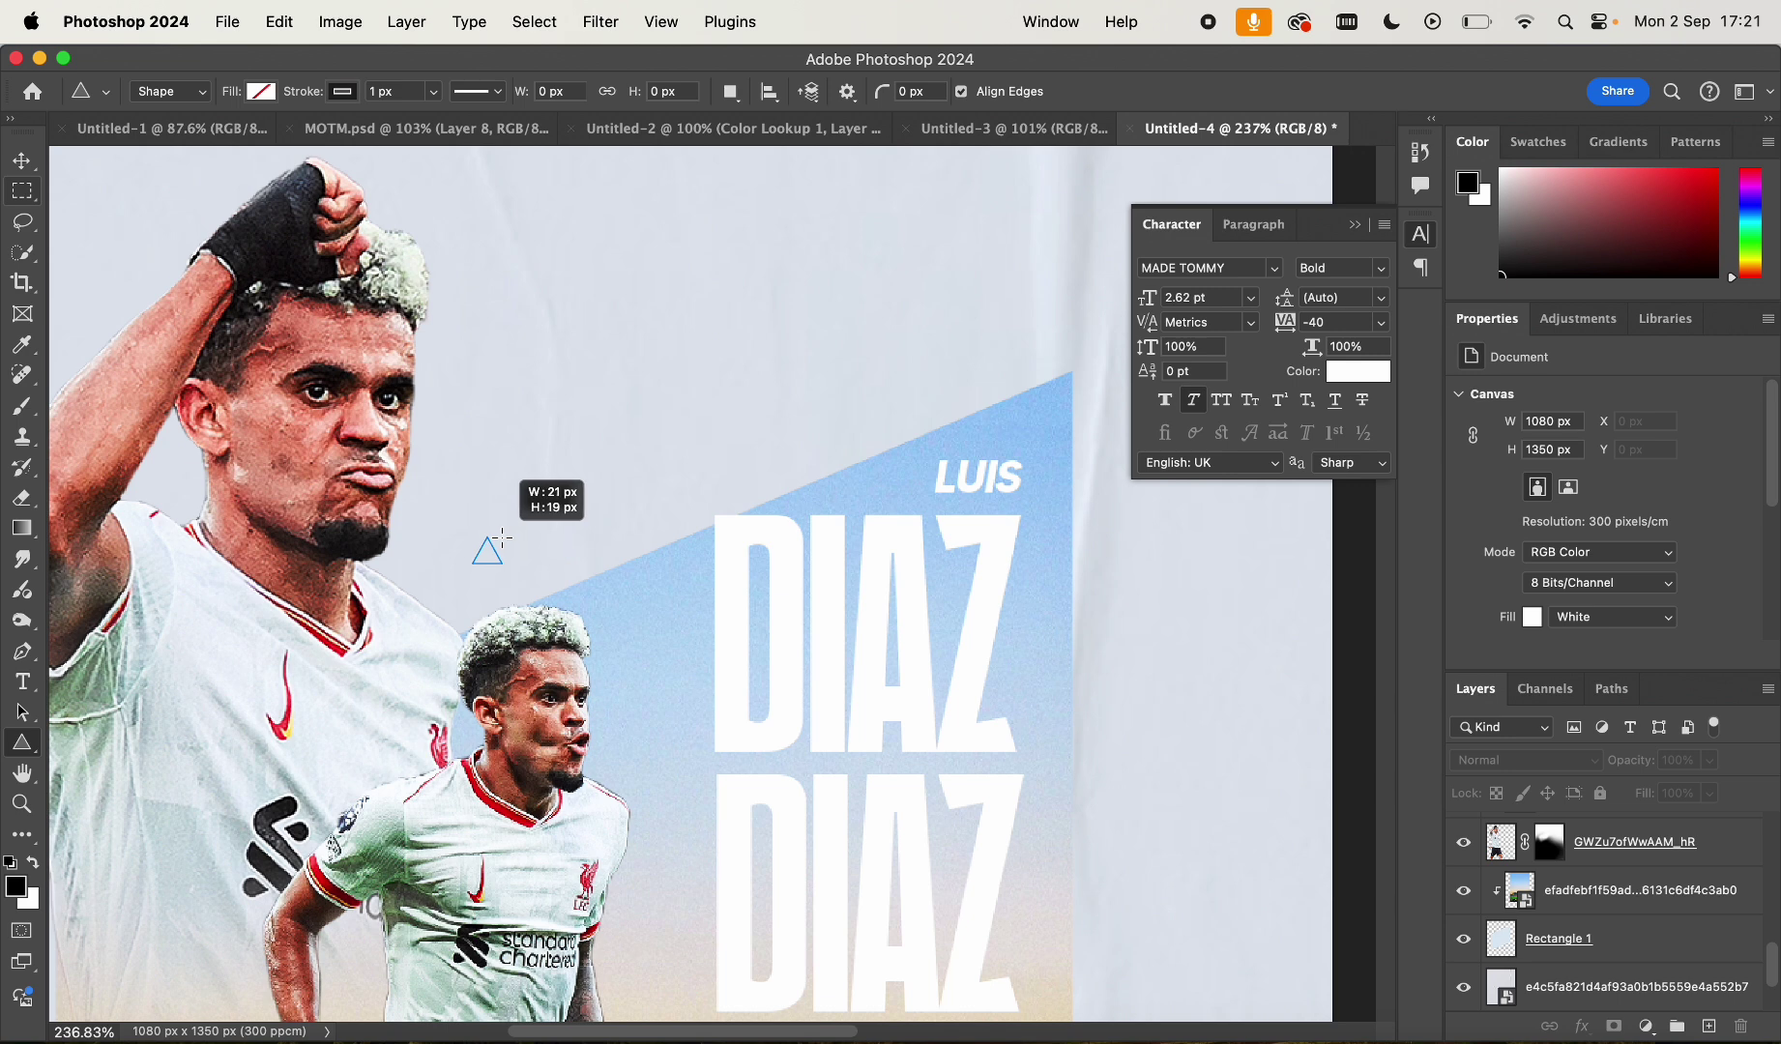
{"action": "left_click_drag", "start_coordinate": [501, 539], "coordinate": [501, 538]}
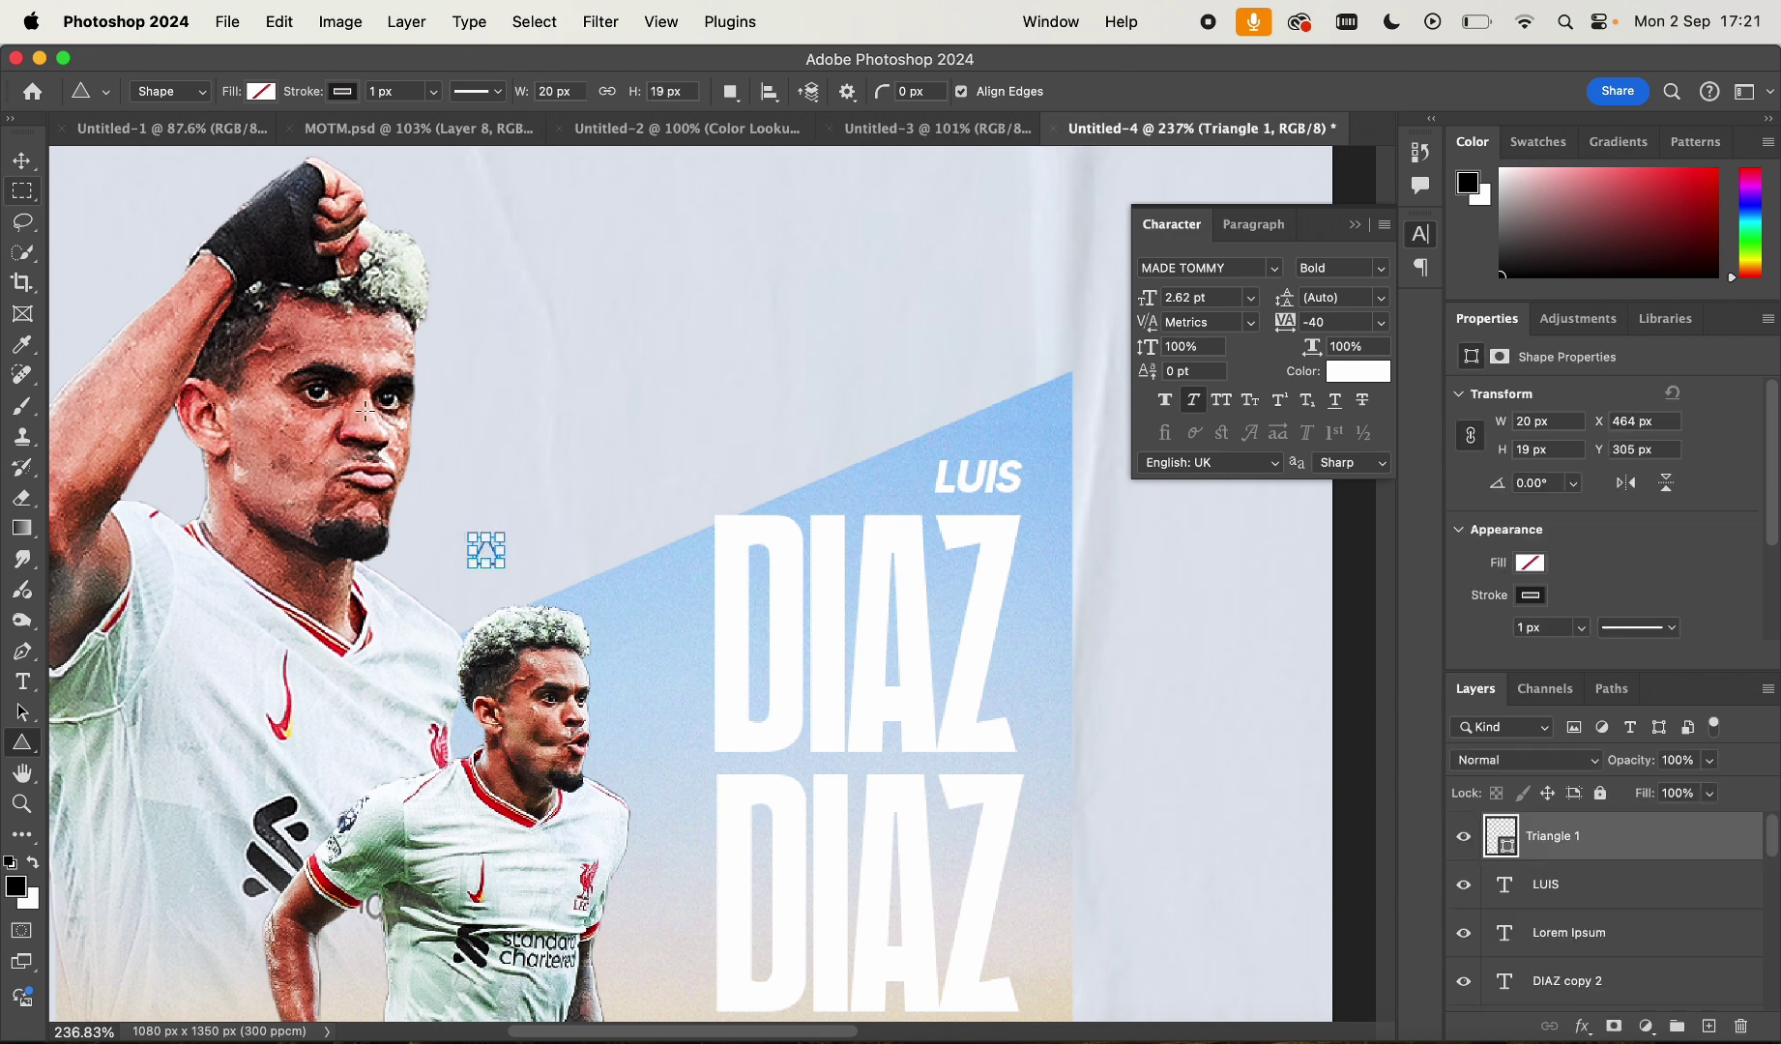
Remove the triangle's stroke and fill it with the greyish blue #b4c4d4
{"action": "left_click", "coordinate": [340, 91]}
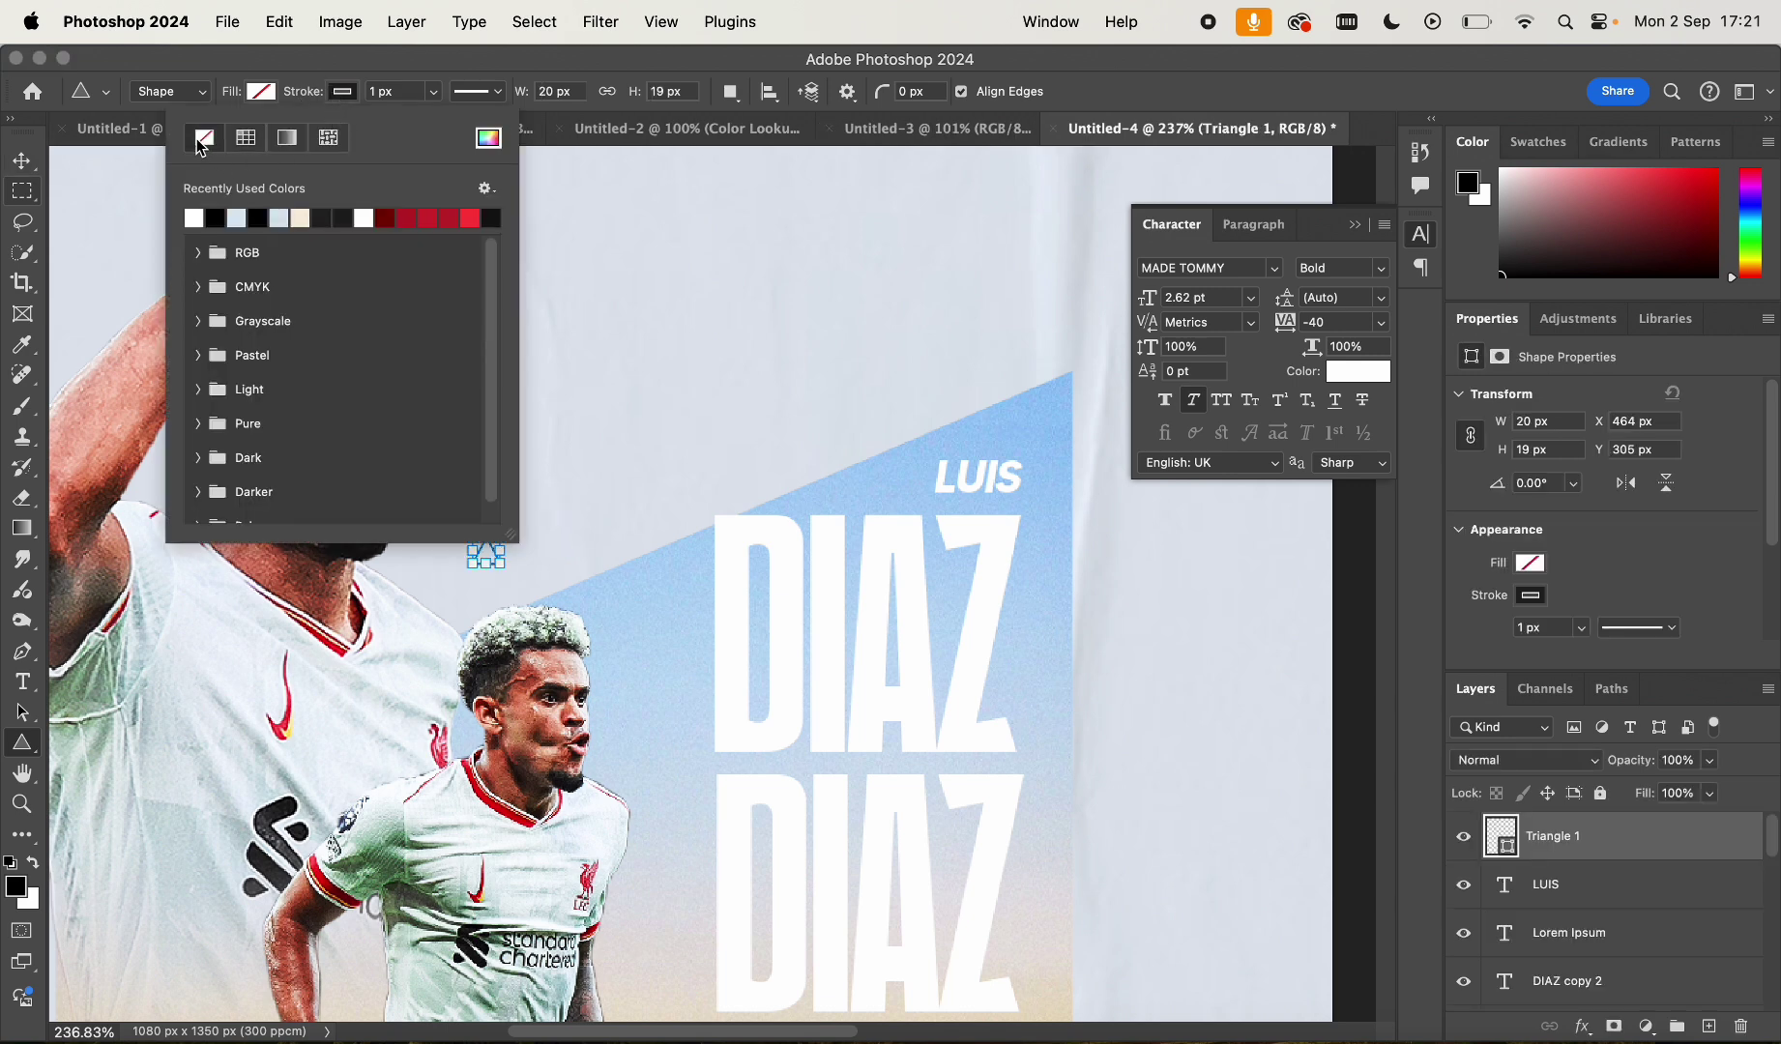
{"action": "left_click", "coordinate": [249, 93]}
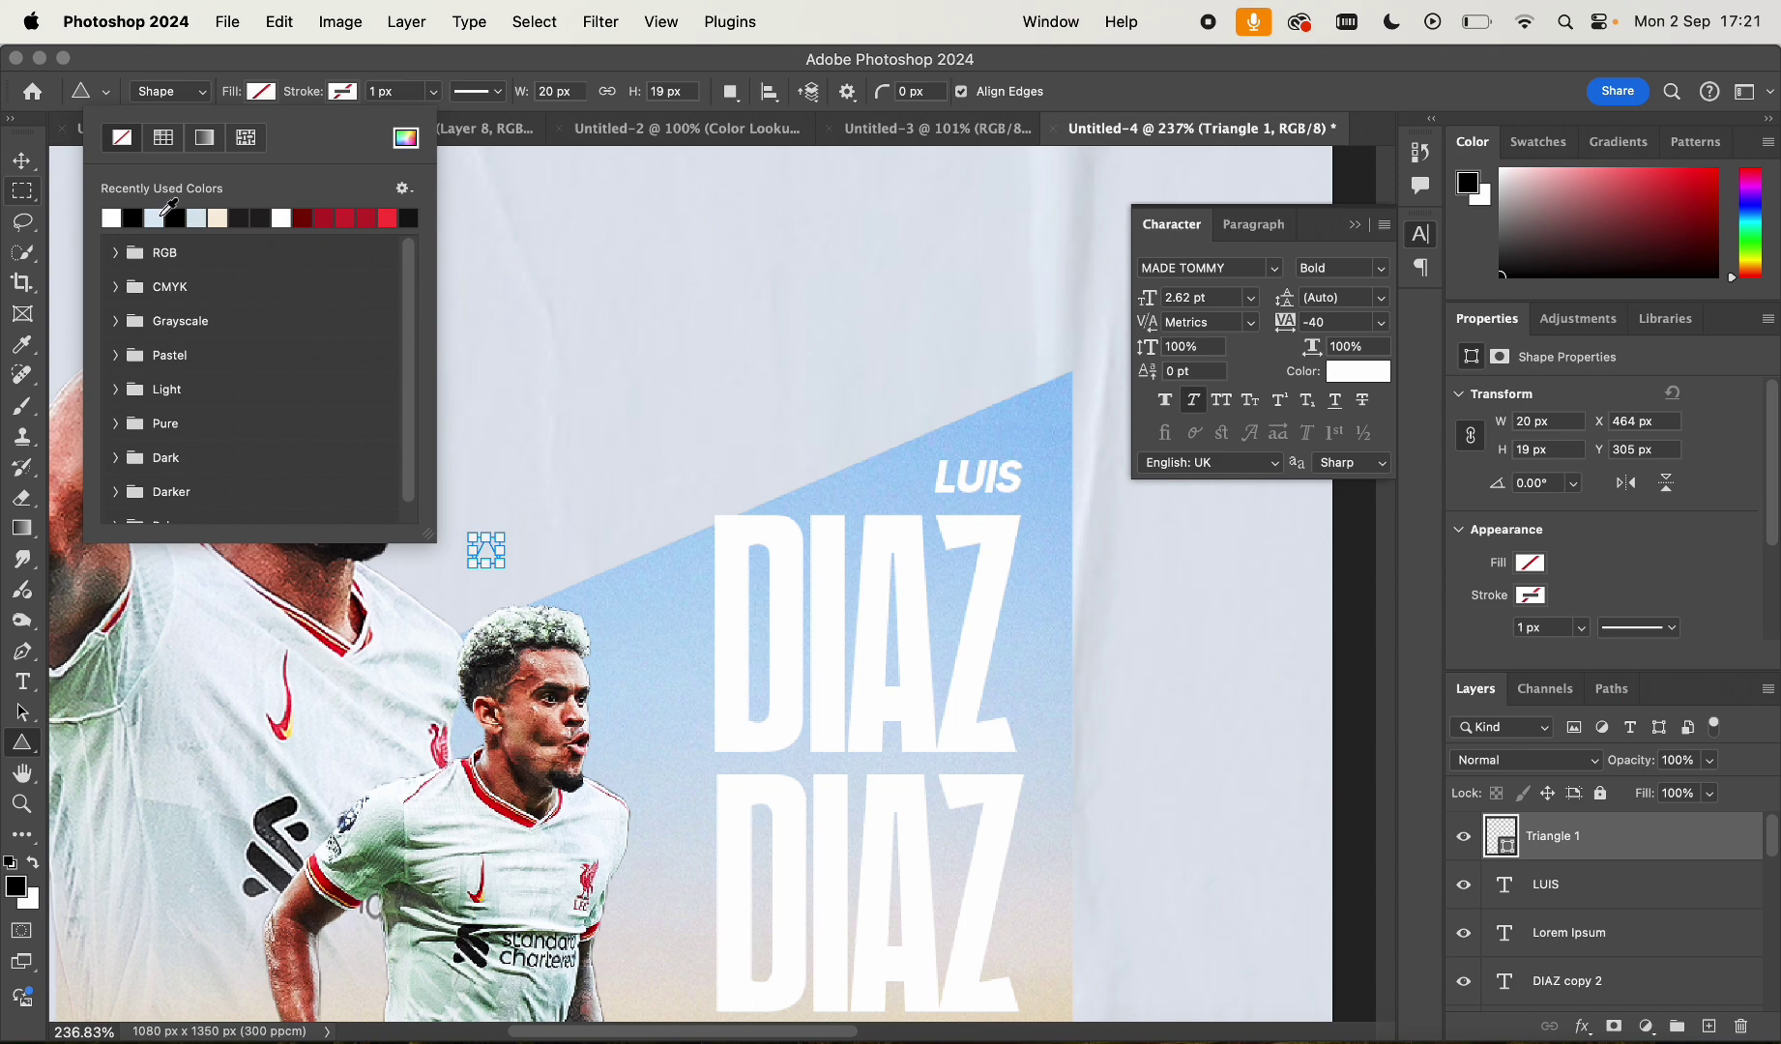
{"action": "left_click", "coordinate": [405, 137]}
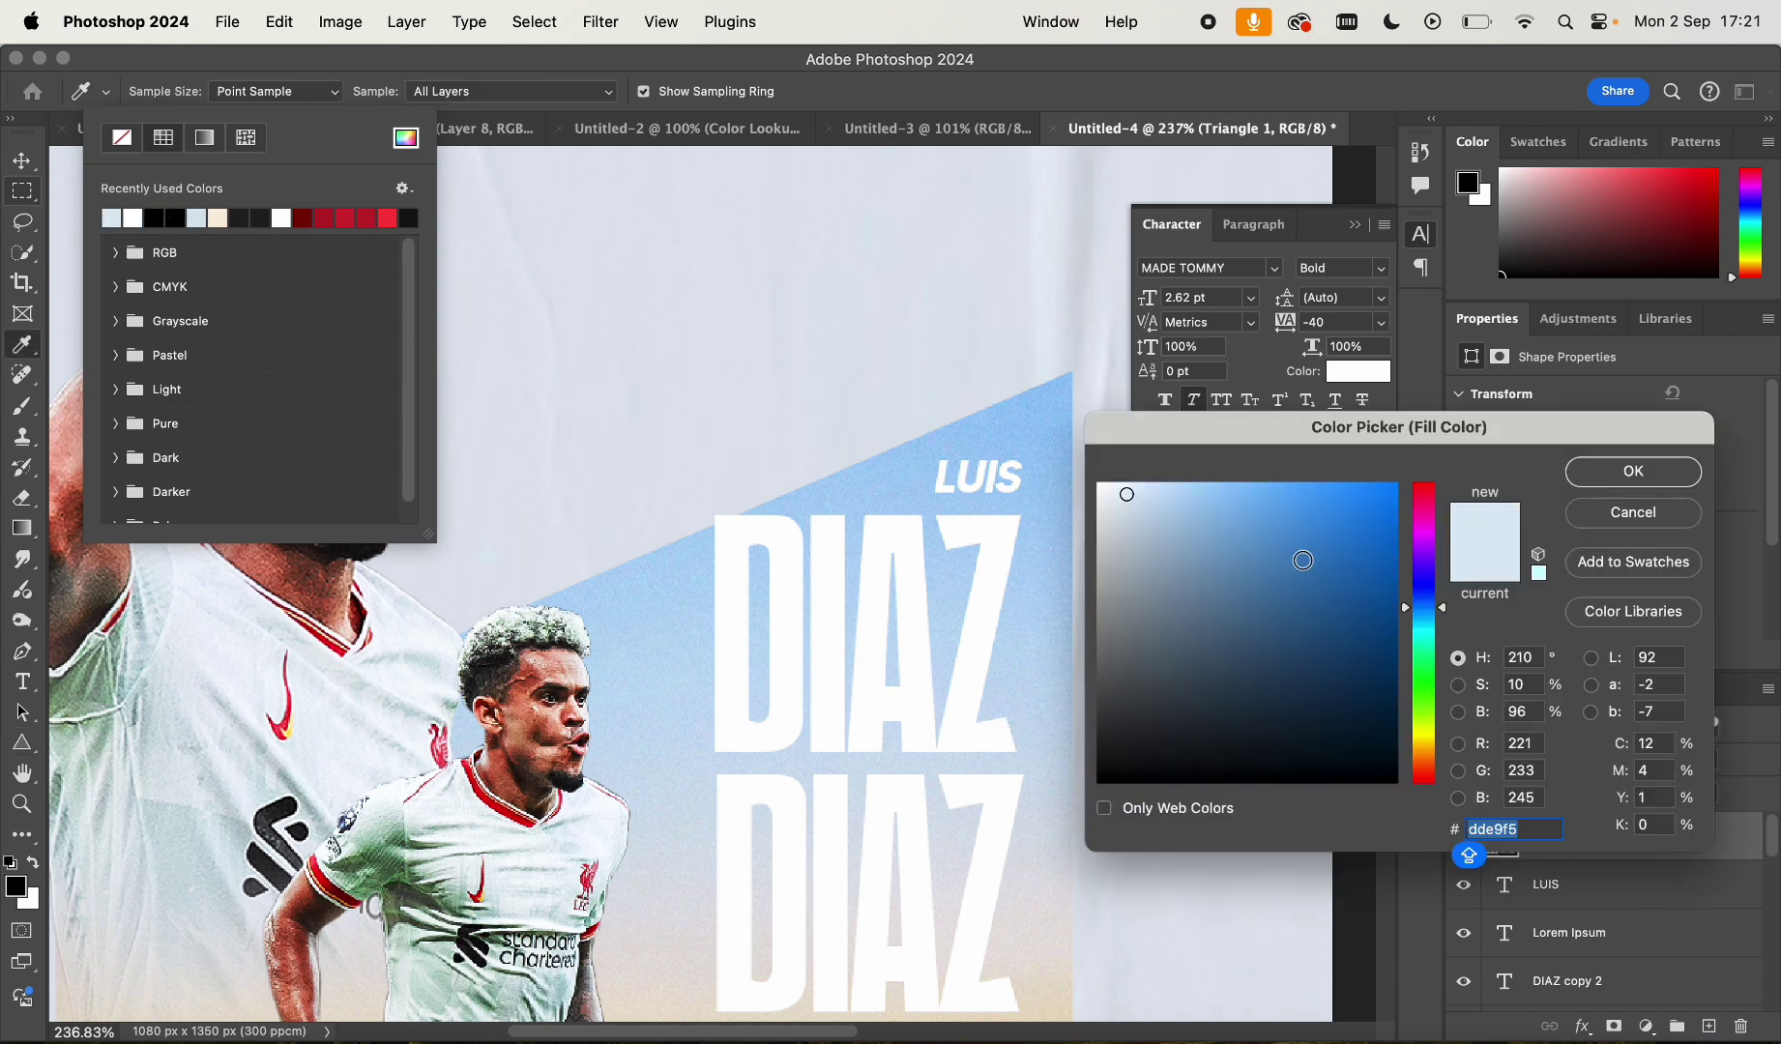
{"action": "left_click_drag", "start_coordinate": [1138, 519], "coordinate": [1143, 533]}
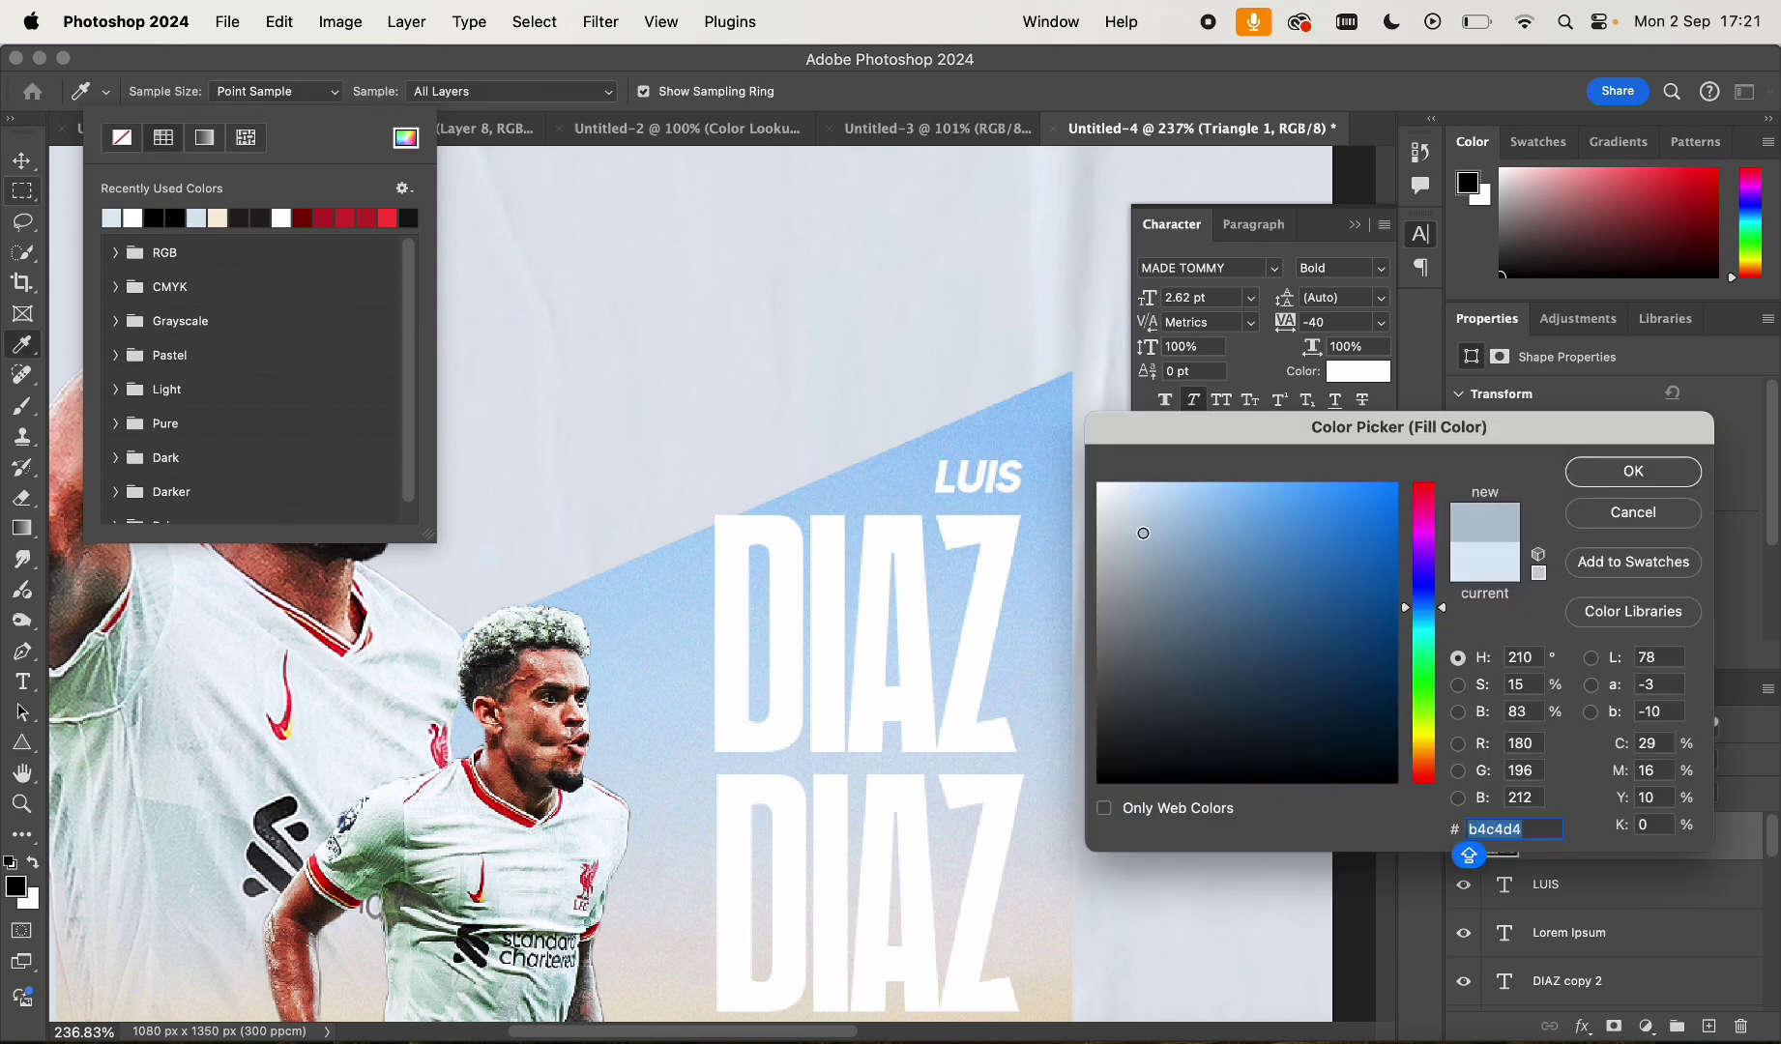
{"action": "left_click", "coordinate": [1598, 483]}
{"action": "left_click", "coordinate": [19, 164]}
{"action": "left_click", "coordinate": [596, 469]}
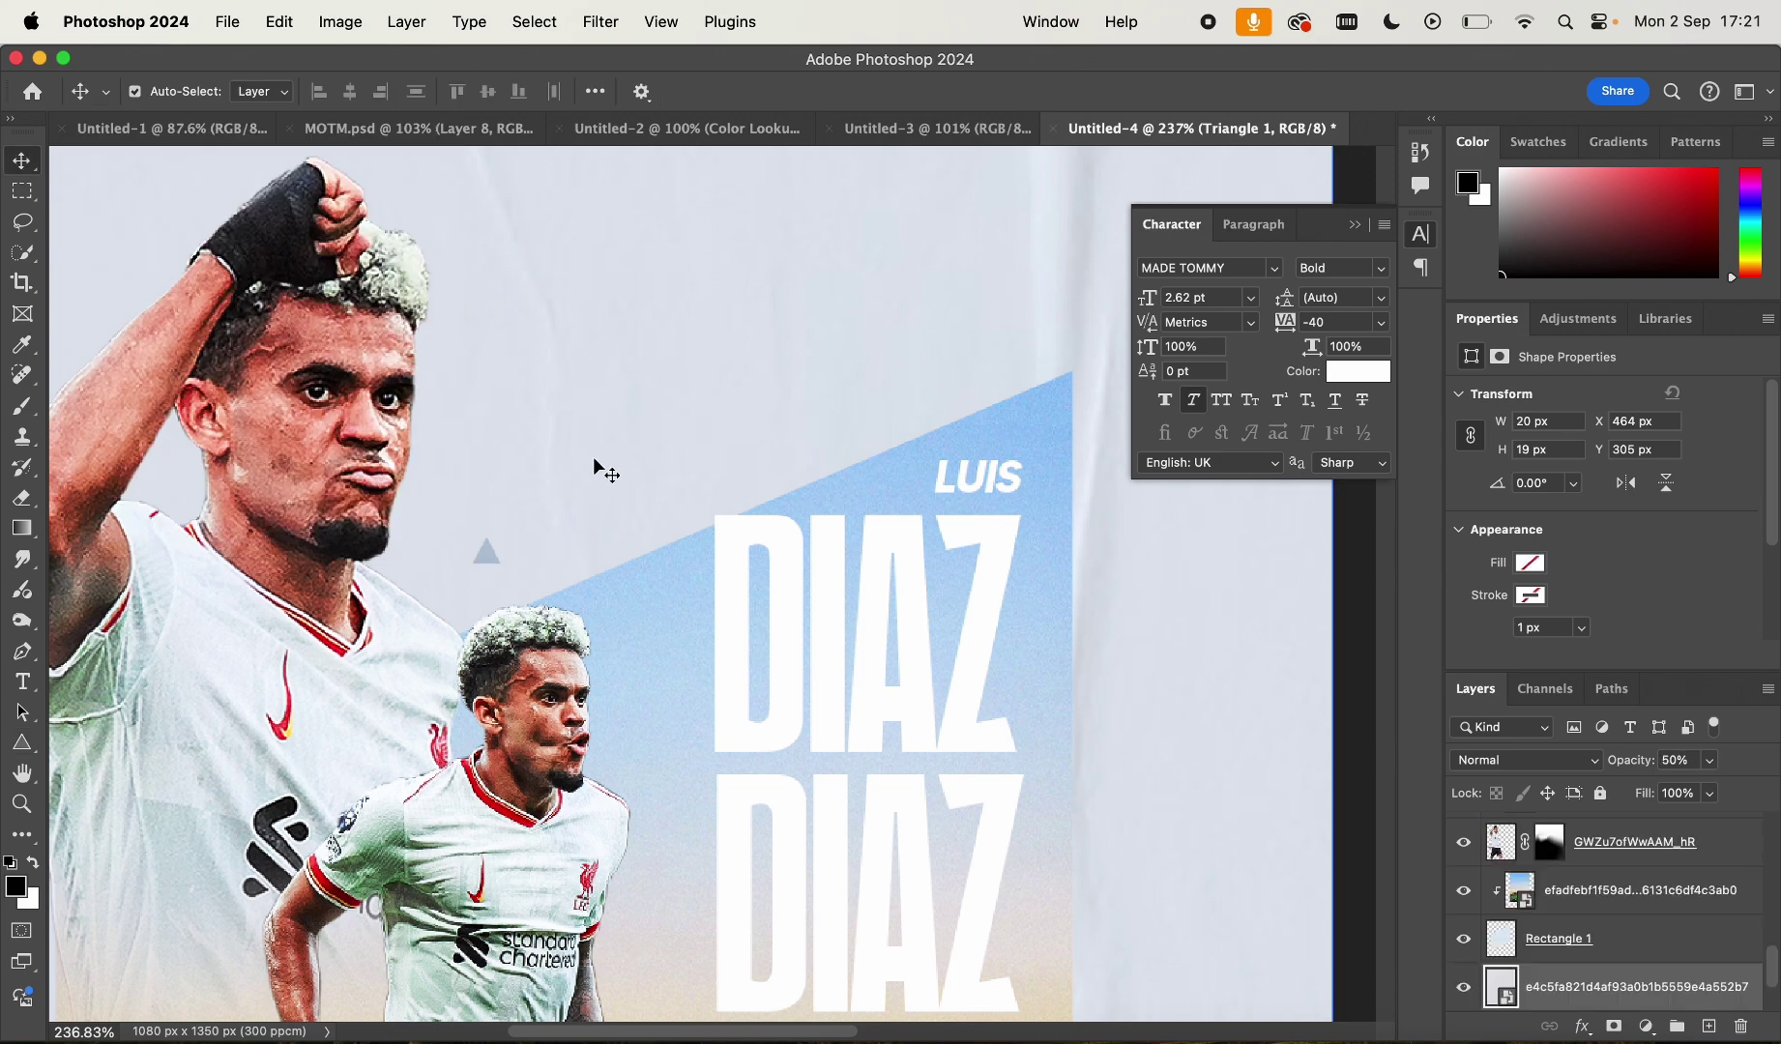
Rotate the small triangle about 73° and enlarge it to about 25 × 24 px
{"action": "scroll", "coordinate": [668, 409], "scroll_direction": "up", "scroll_amount": 3}
{"action": "scroll", "coordinate": [667, 409], "scroll_direction": "down", "scroll_amount": 1}
{"action": "left_click", "coordinate": [434, 444]}
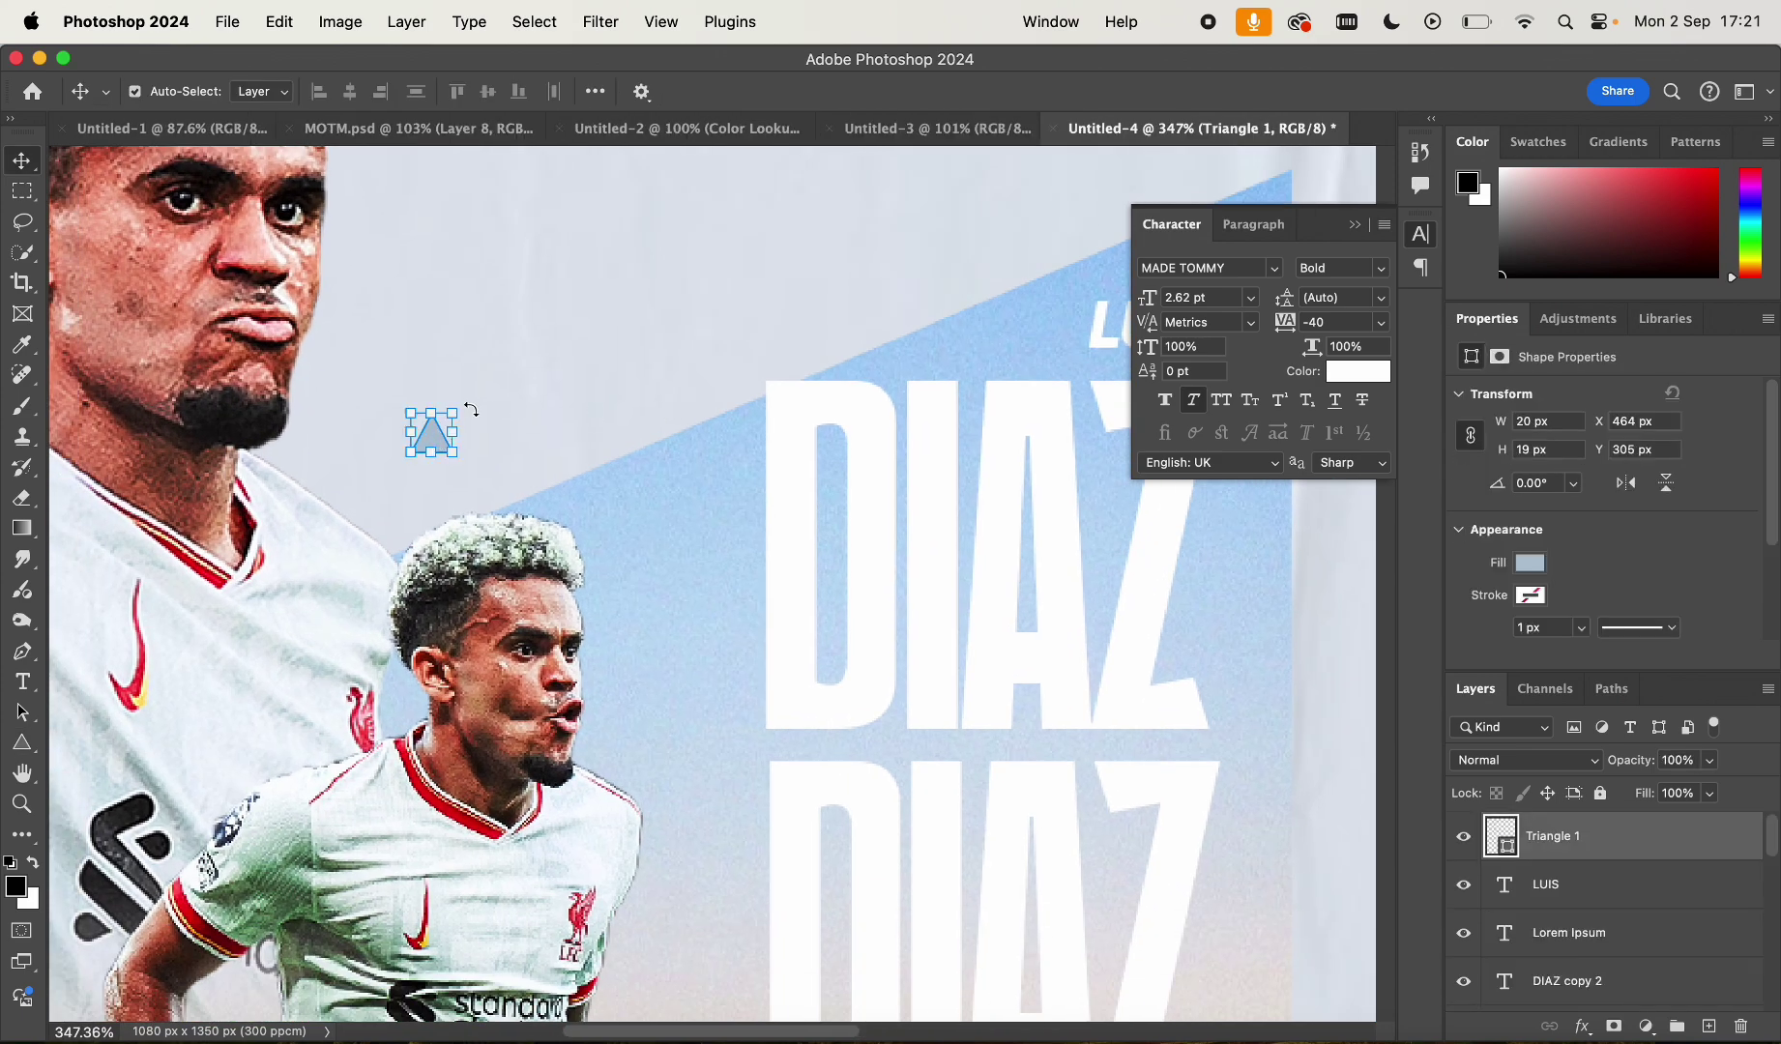
{"action": "key", "text": "super+t"}
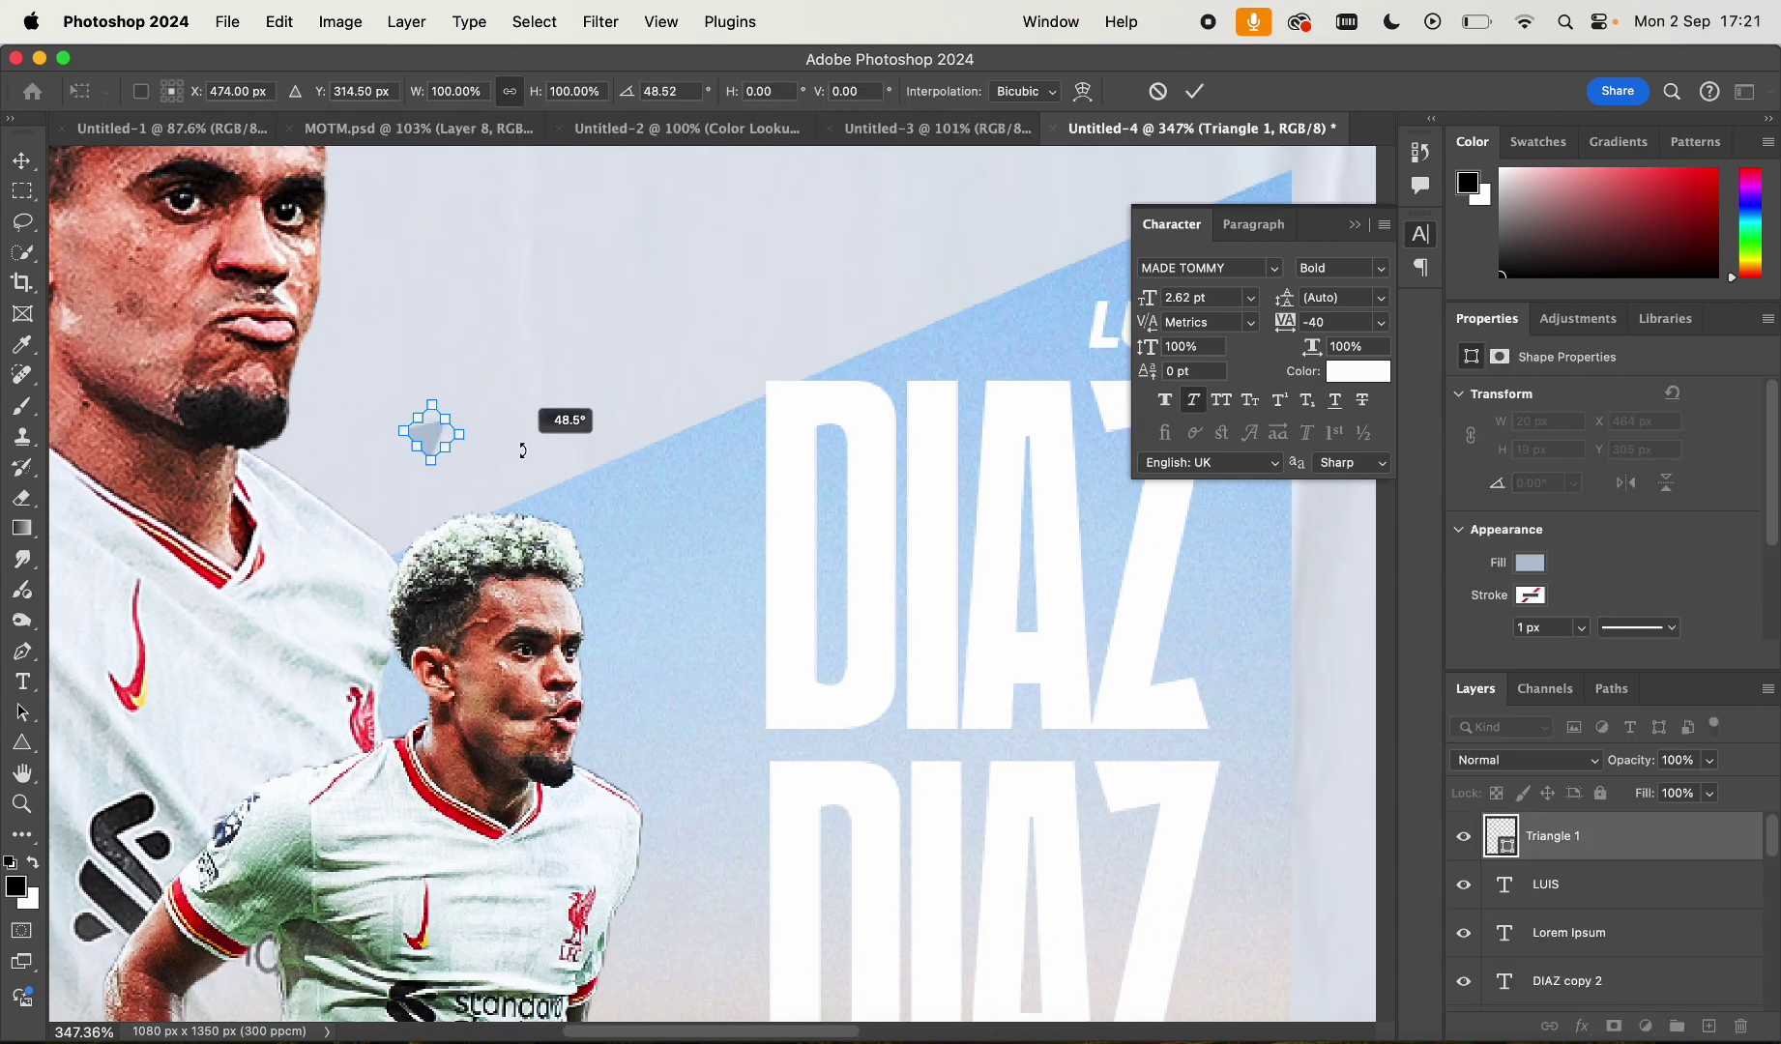
{"action": "left_click_drag", "start_coordinate": [523, 451], "coordinate": [534, 505]}
{"action": "key", "text": "Return"}
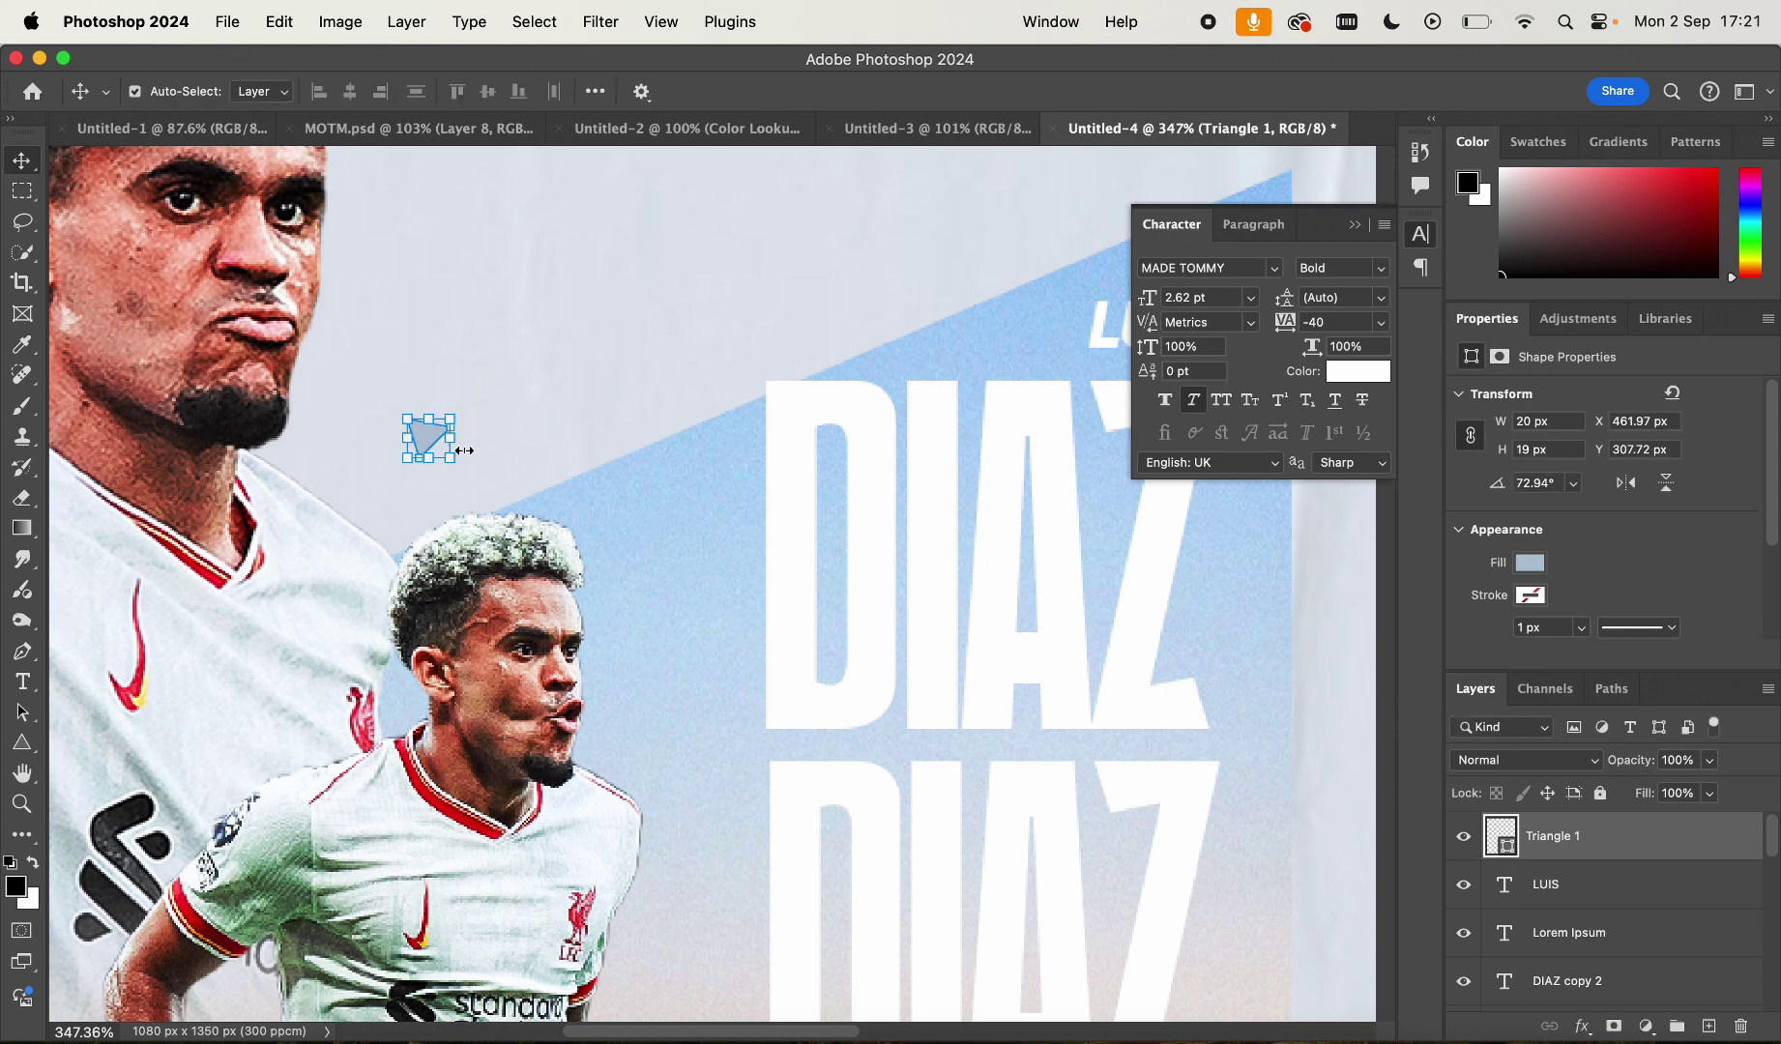
{"action": "left_click", "coordinate": [457, 469]}
{"action": "key", "text": "Return"}
{"action": "left_click", "coordinate": [567, 324]}
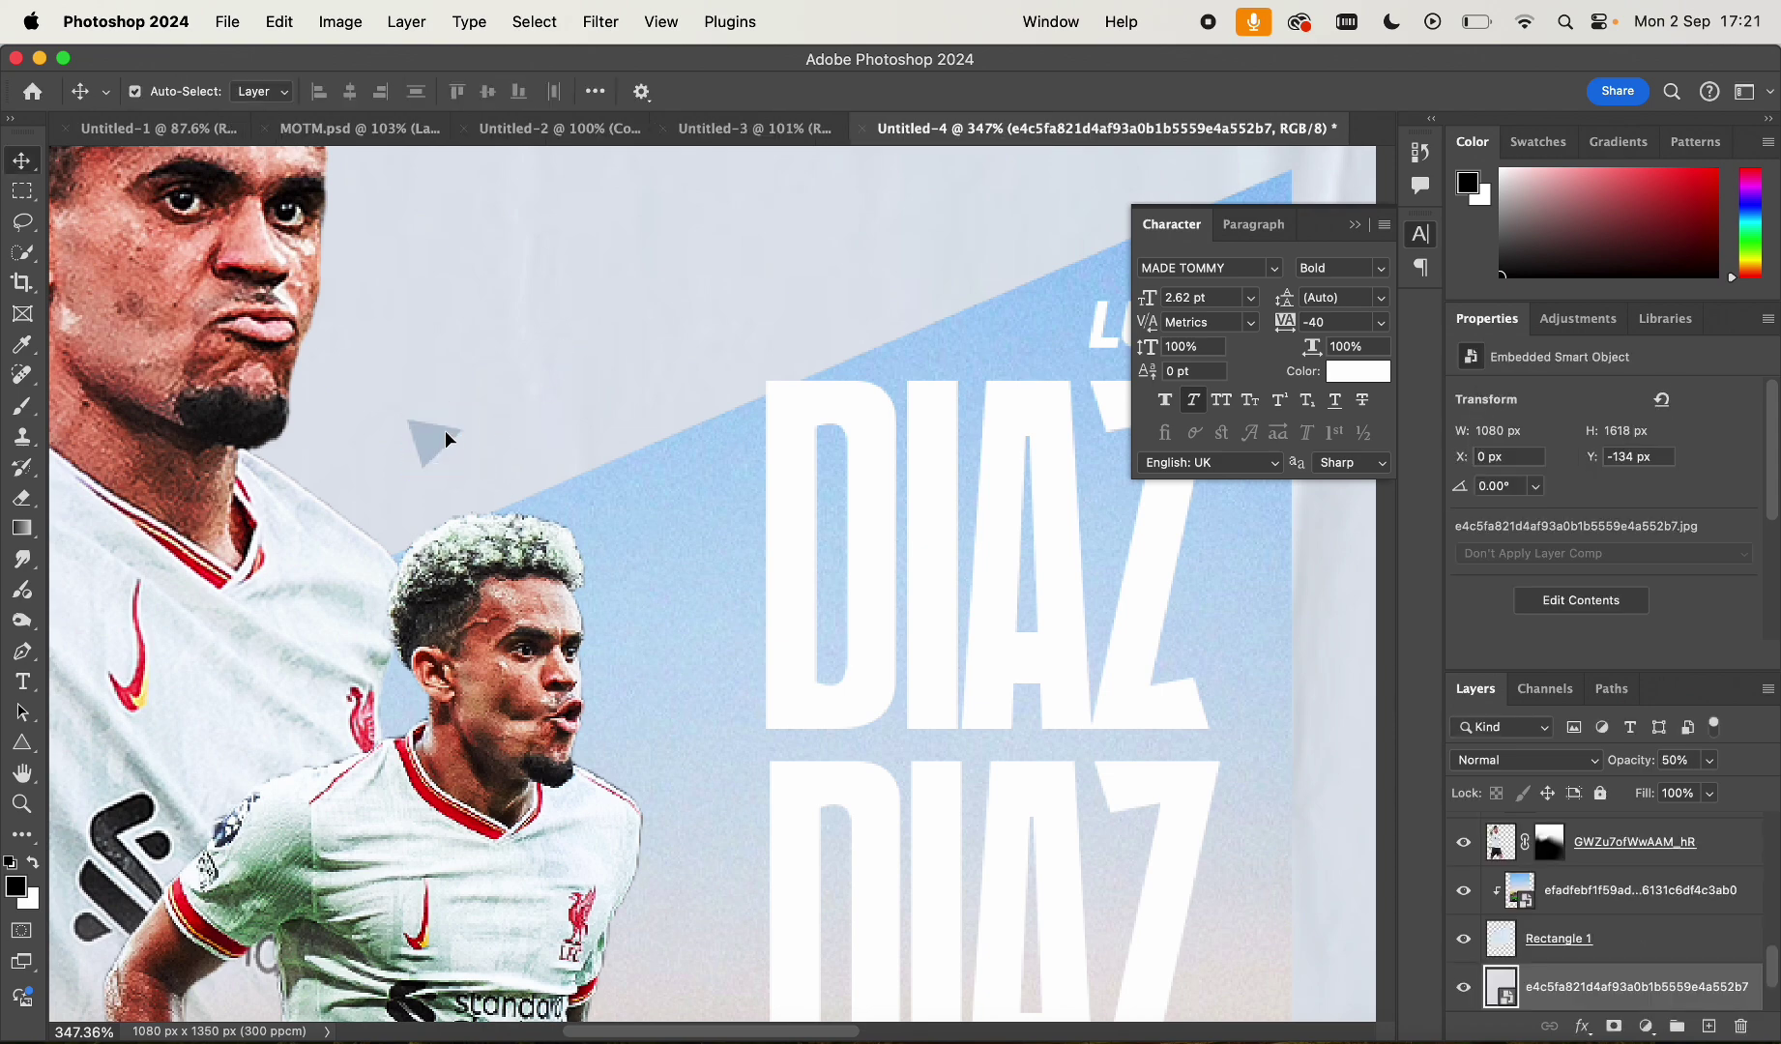
Fill the triangle with the red sampled from the smaller player's shirt trim, keeping only the single triangle
{"action": "left_click_drag", "start_coordinate": [445, 435], "coordinate": [530, 430]}
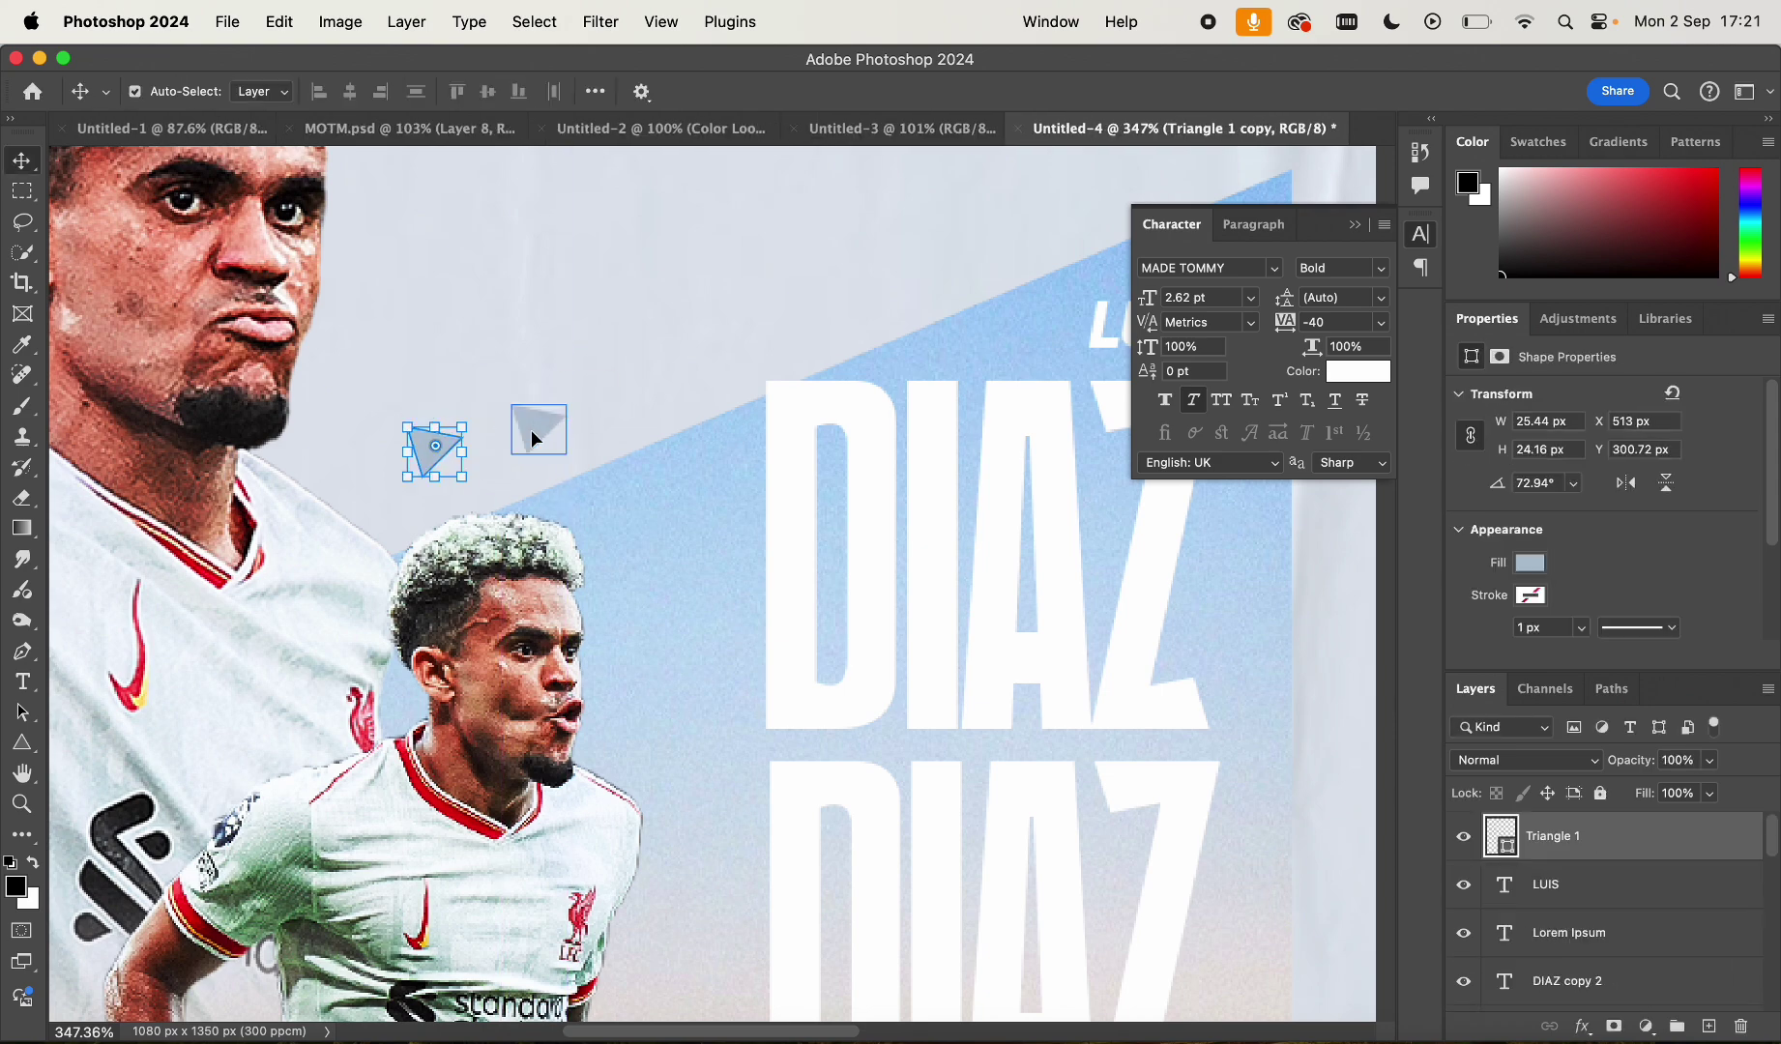
{"action": "key", "text": "super+z"}
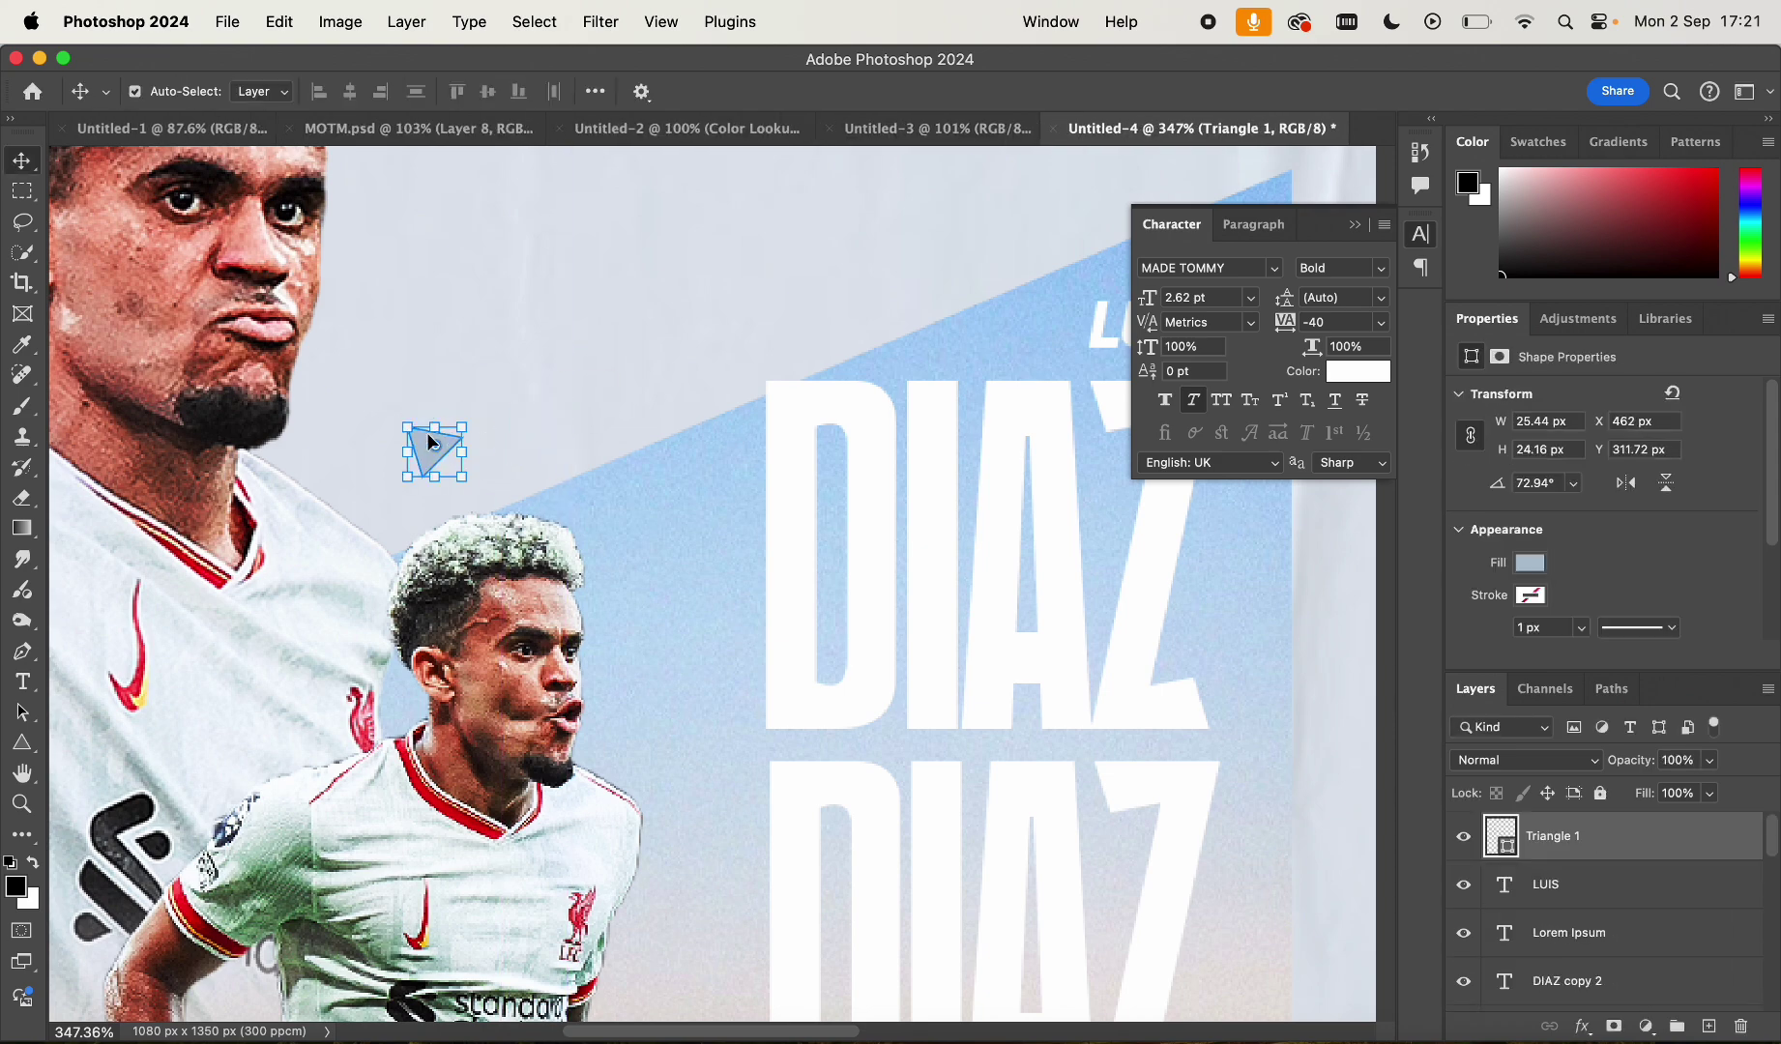
{"action": "left_click", "coordinate": [22, 713]}
{"action": "left_click", "coordinate": [350, 101]}
{"action": "left_click", "coordinate": [498, 137]}
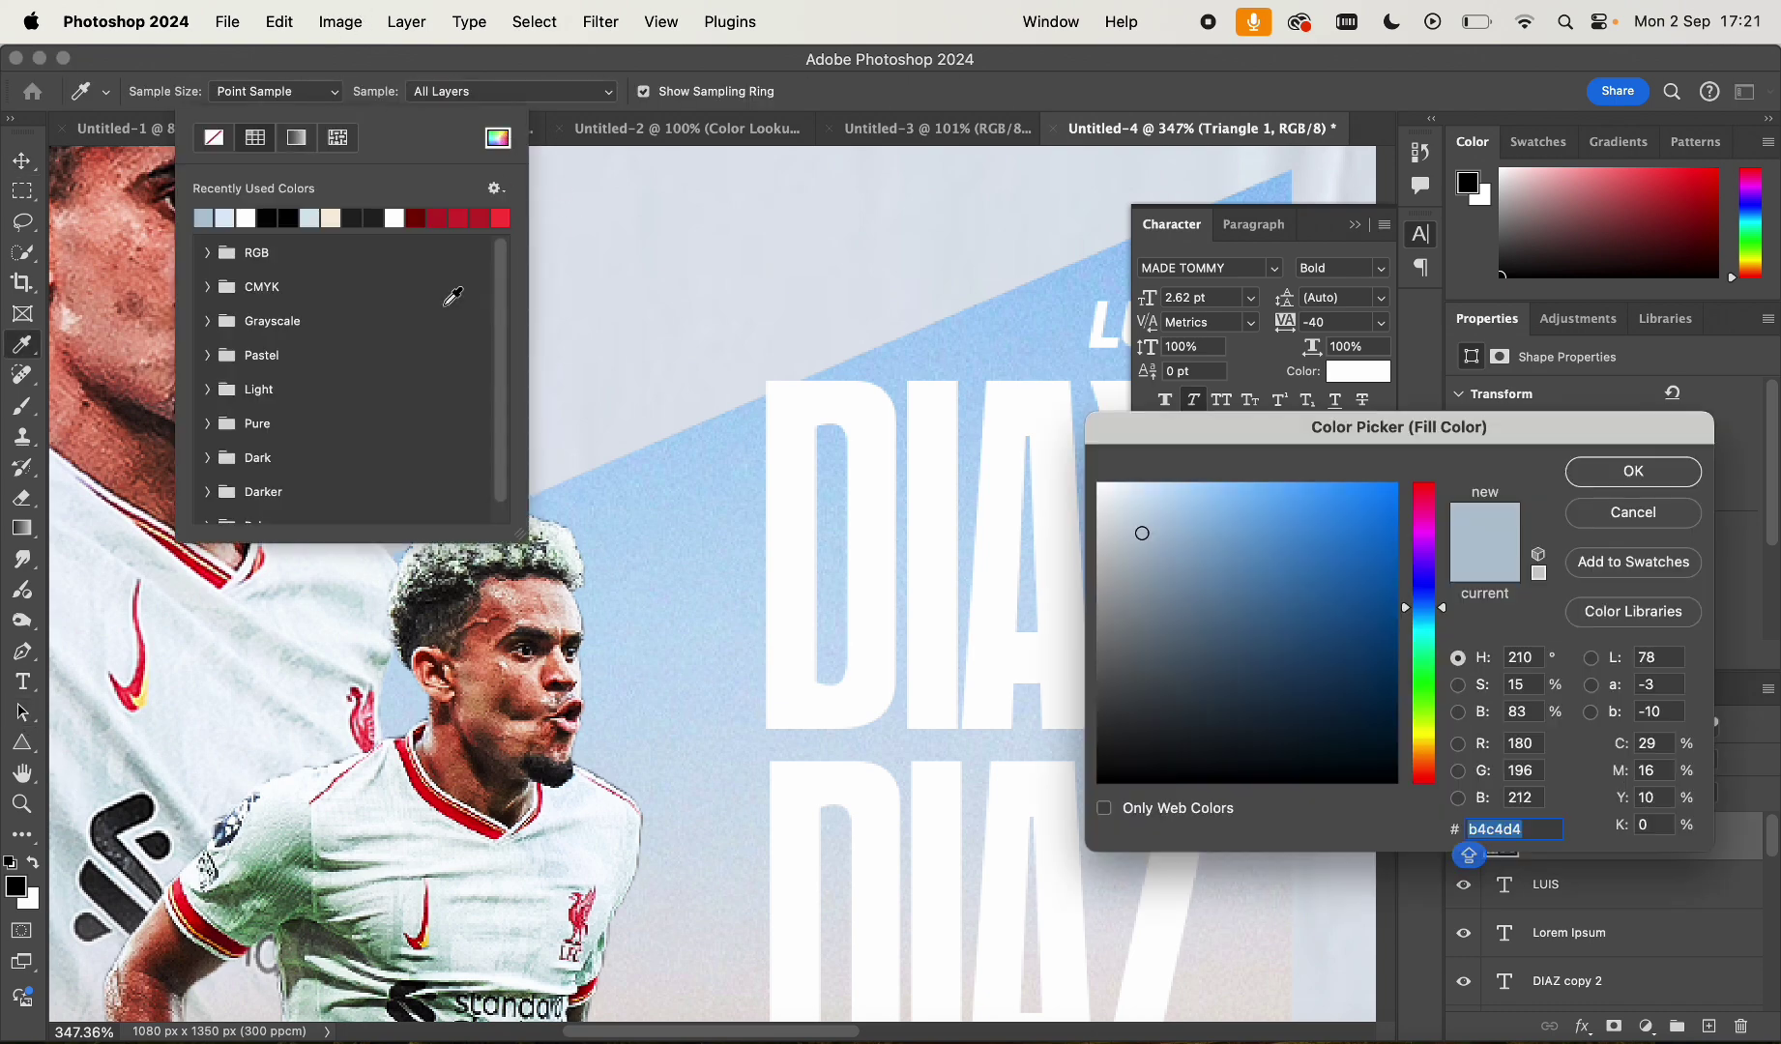
{"action": "scroll", "coordinate": [237, 693], "scroll_direction": "left", "scroll_amount": 5}
{"action": "scroll", "coordinate": [237, 693], "scroll_direction": "up", "scroll_amount": 3}
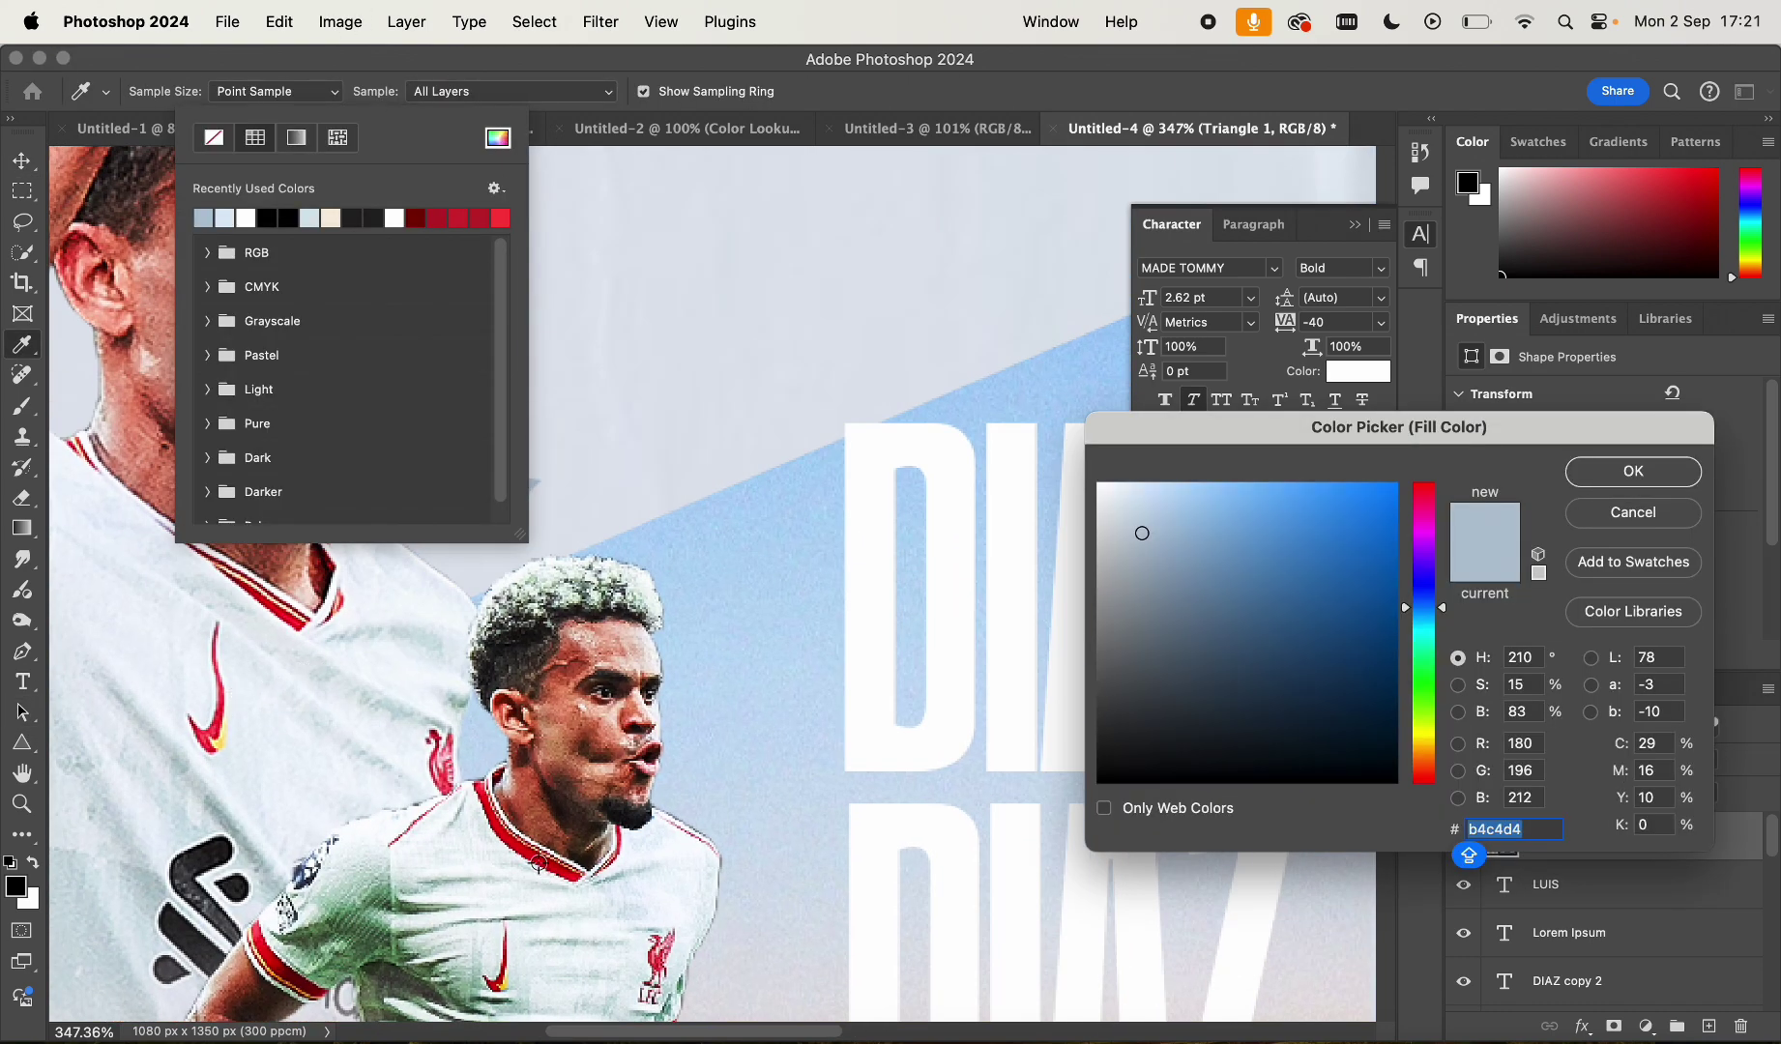
{"action": "left_click", "coordinate": [535, 858]}
{"action": "left_click", "coordinate": [1632, 472]}
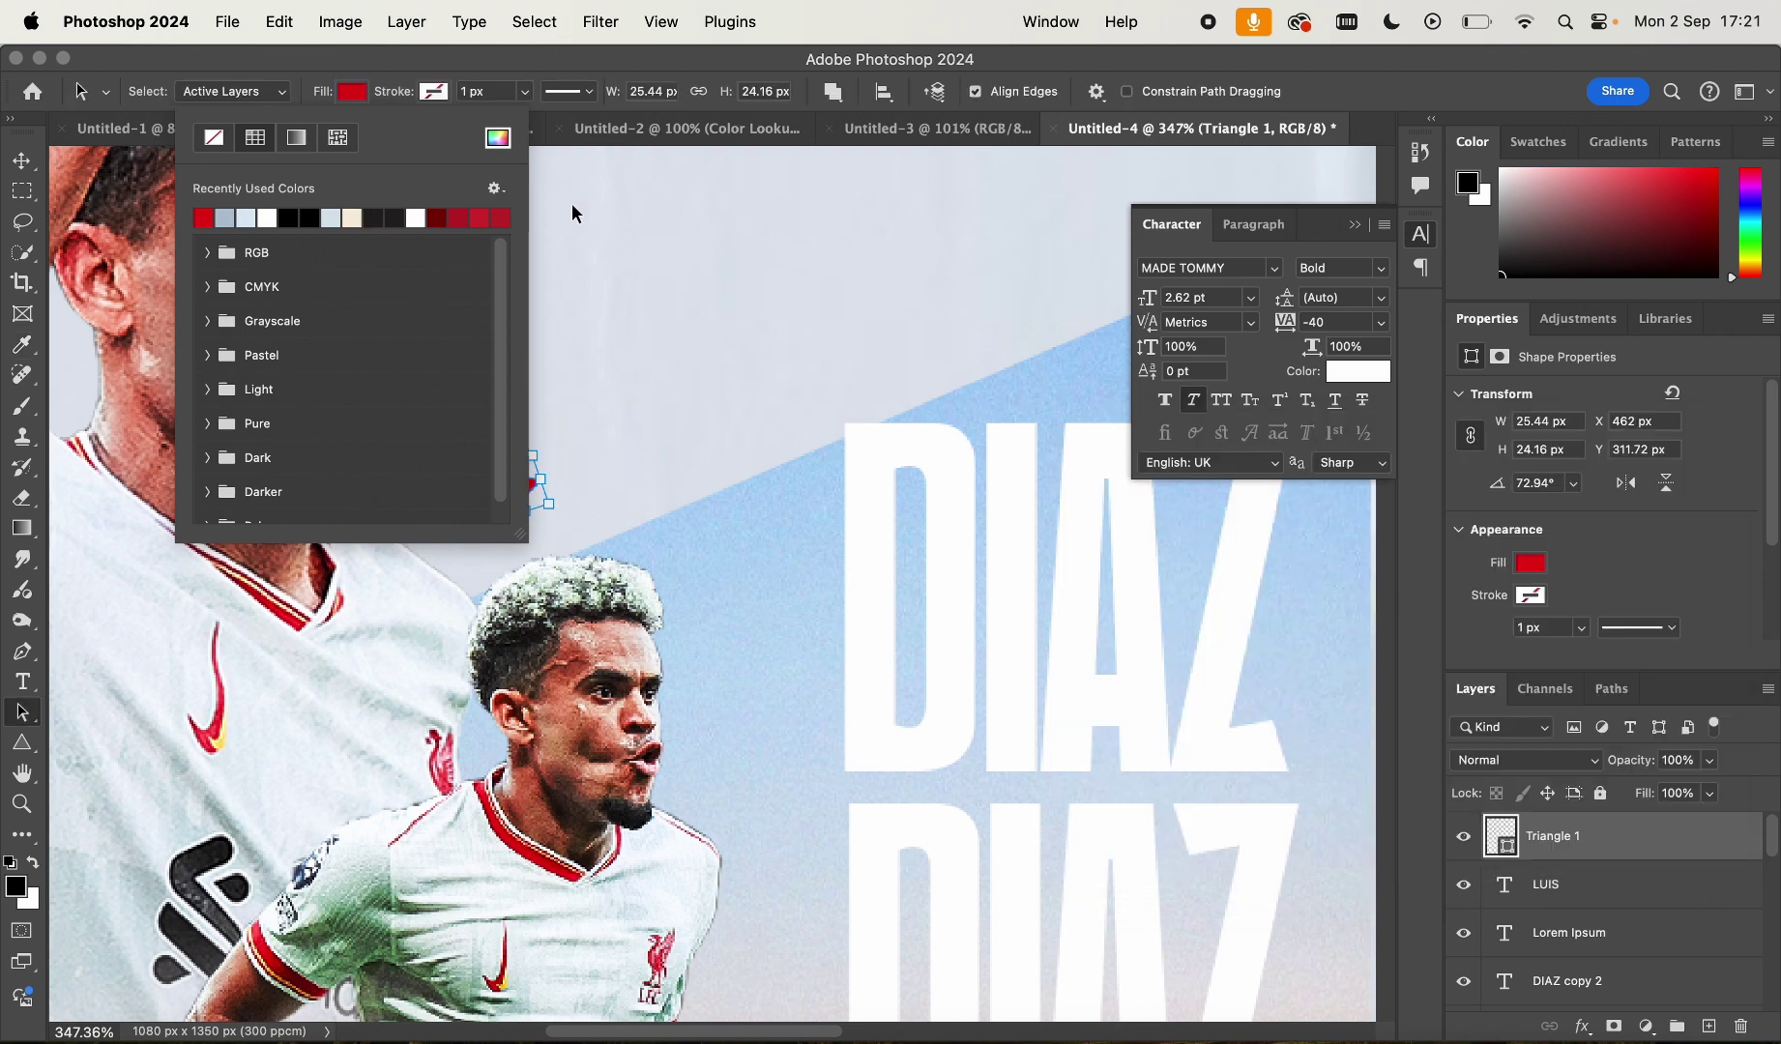
Duplicate the red triangle twice to form a rising row of three above the sky band's sloping edge
{"action": "left_click", "coordinate": [14, 164]}
{"action": "left_click", "coordinate": [620, 347]}
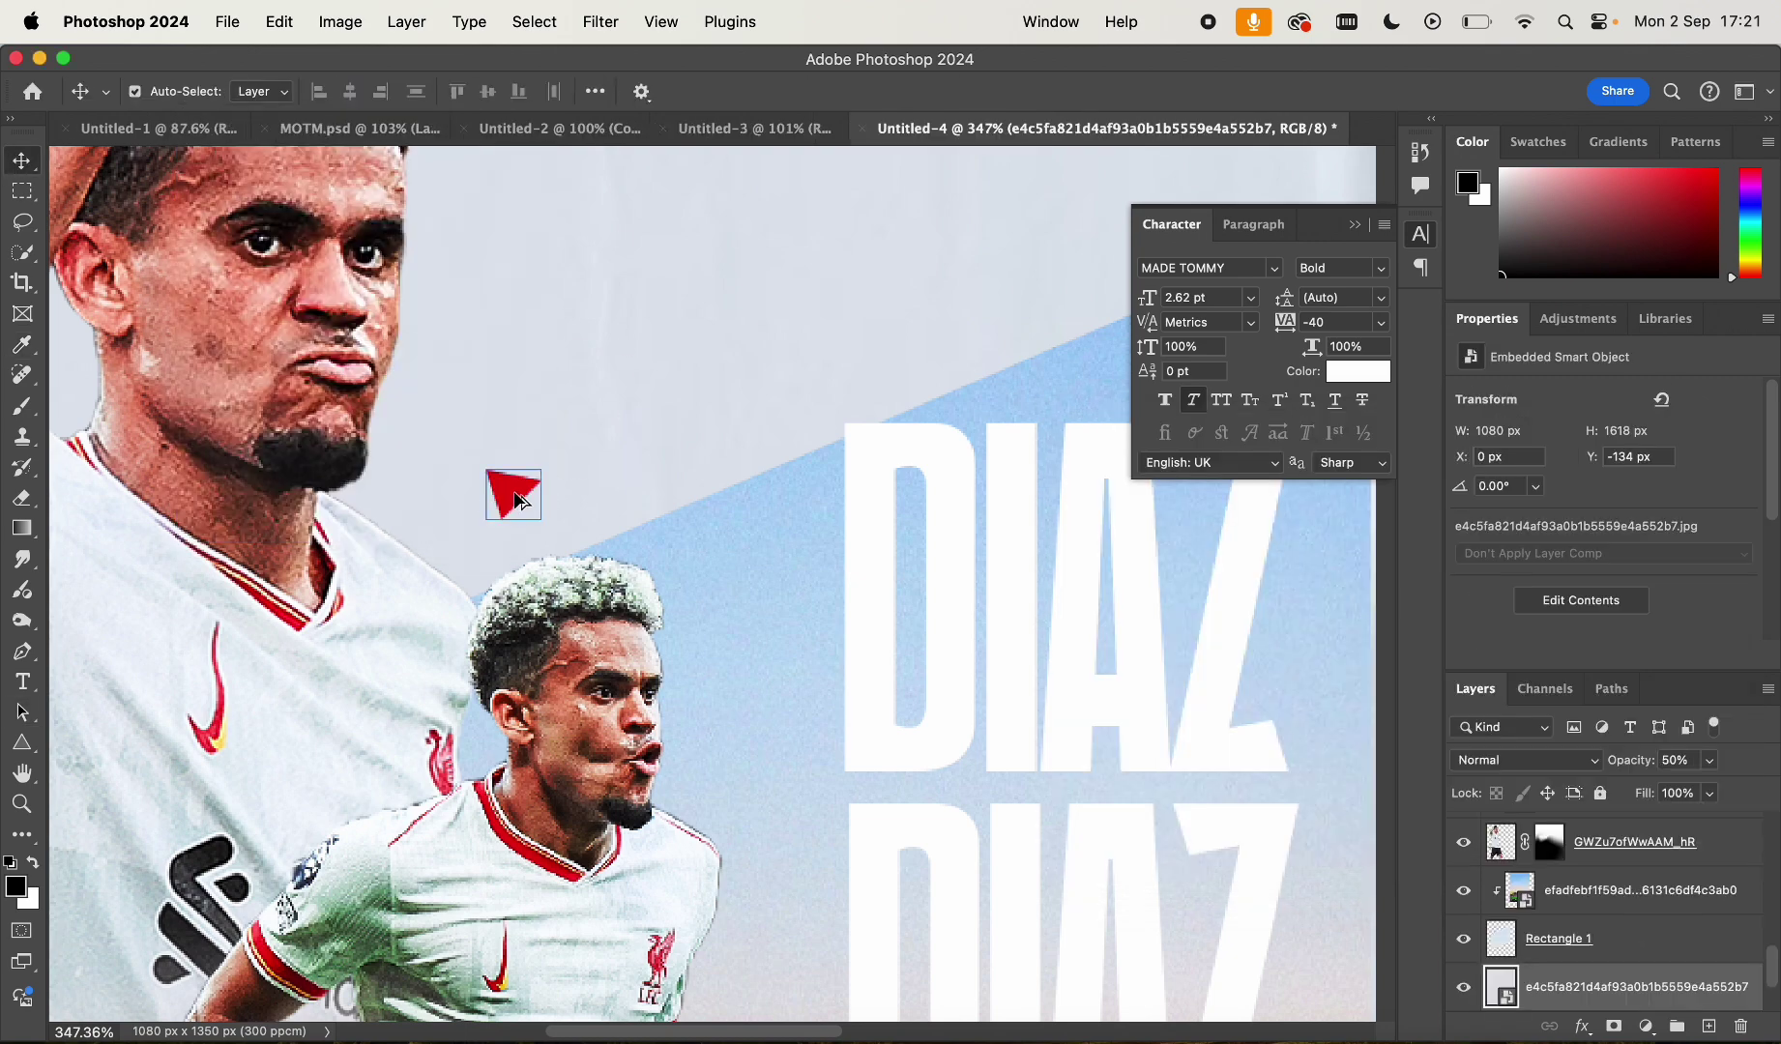
{"action": "left_click_drag", "start_coordinate": [515, 500], "coordinate": [723, 441]}
{"action": "left_click", "coordinate": [684, 401]}
{"action": "left_click", "coordinate": [627, 481]}
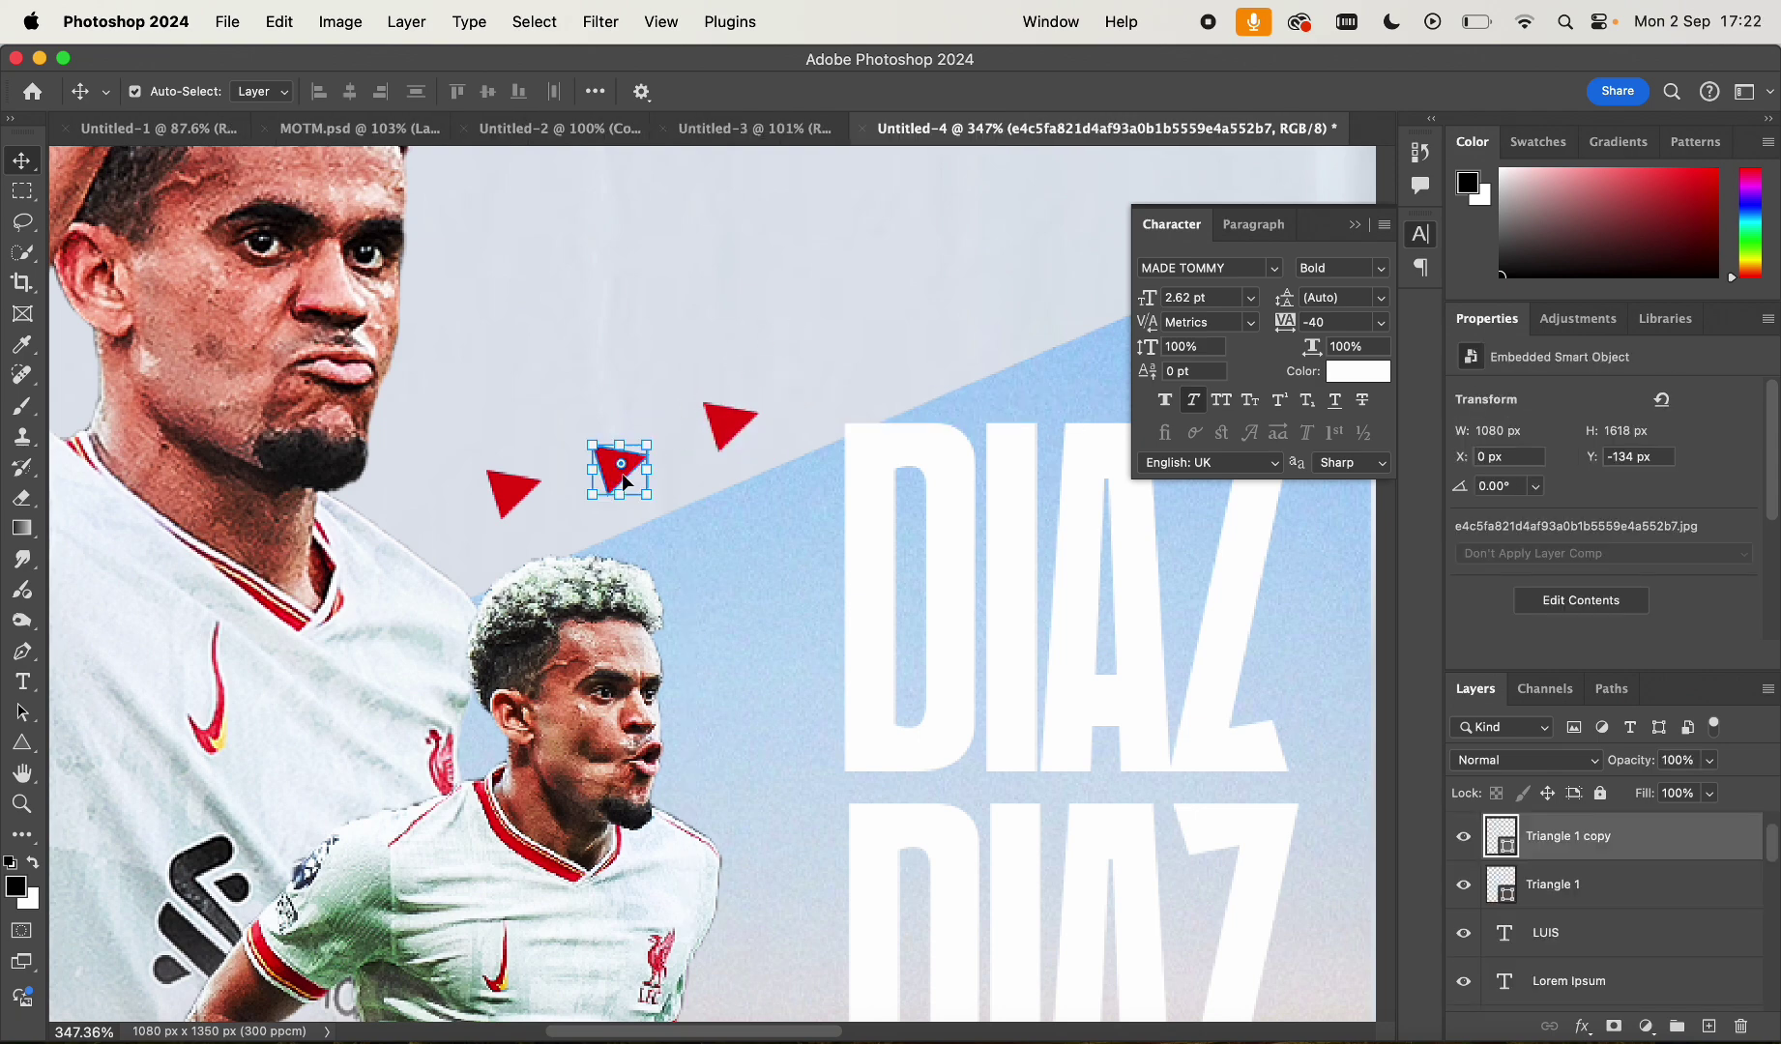
Nudge the copied triangles so all three are evenly spaced and parallel to the band's upper edge
{"action": "mouse_move", "coordinate": [626, 481]}
{"action": "left_mouse_down"}
{"action": "mouse_move", "coordinate": [638, 447]}
{"action": "mouse_move", "coordinate": [634, 466]}
{"action": "left_mouse_up"}
{"action": "left_click_drag", "start_coordinate": [740, 427], "coordinate": [742, 409]}
{"action": "left_click", "coordinate": [818, 301]}
{"action": "scroll", "coordinate": [820, 299], "scroll_direction": "down", "scroll_amount": 6}
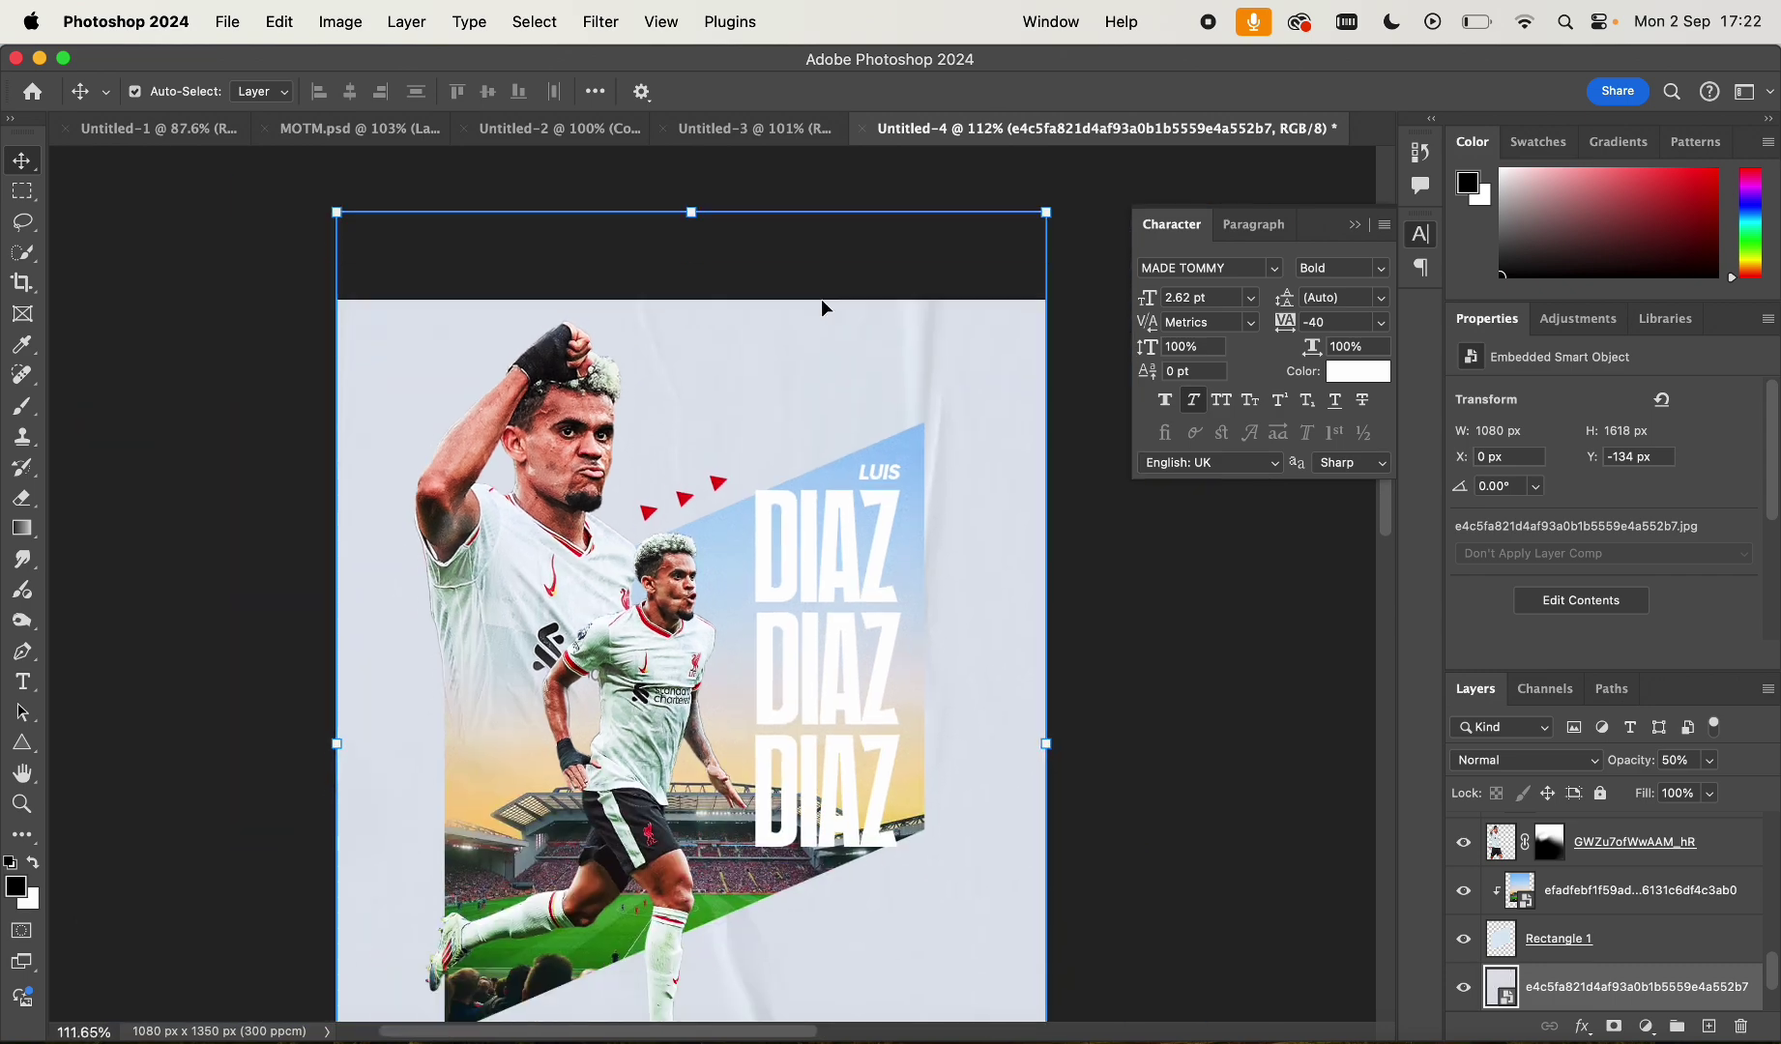
{"action": "scroll", "coordinate": [821, 300], "scroll_direction": "up", "scroll_amount": 7}
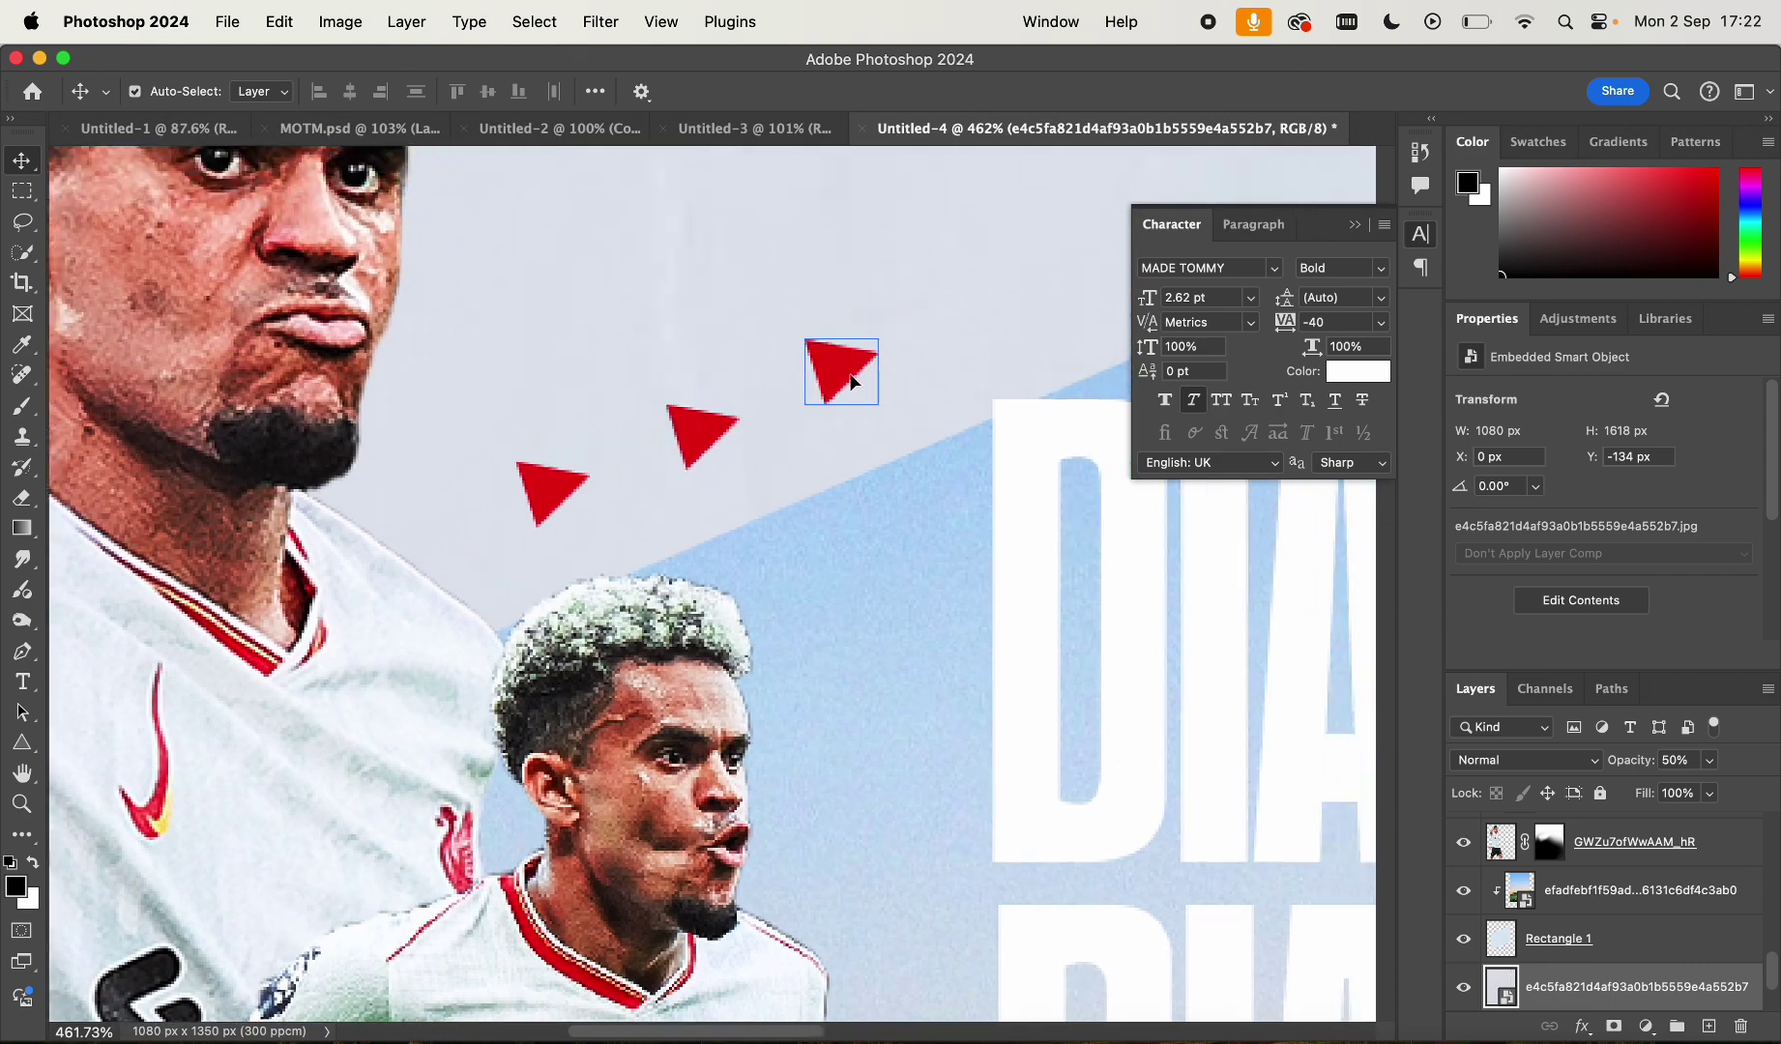
{"action": "left_click_drag", "start_coordinate": [854, 382], "coordinate": [857, 392]}
{"action": "left_click", "coordinate": [910, 301]}
{"action": "scroll", "coordinate": [909, 304], "scroll_direction": "down", "scroll_amount": 3}
{"action": "scroll", "coordinate": [909, 307], "scroll_direction": "down", "scroll_amount": 3}
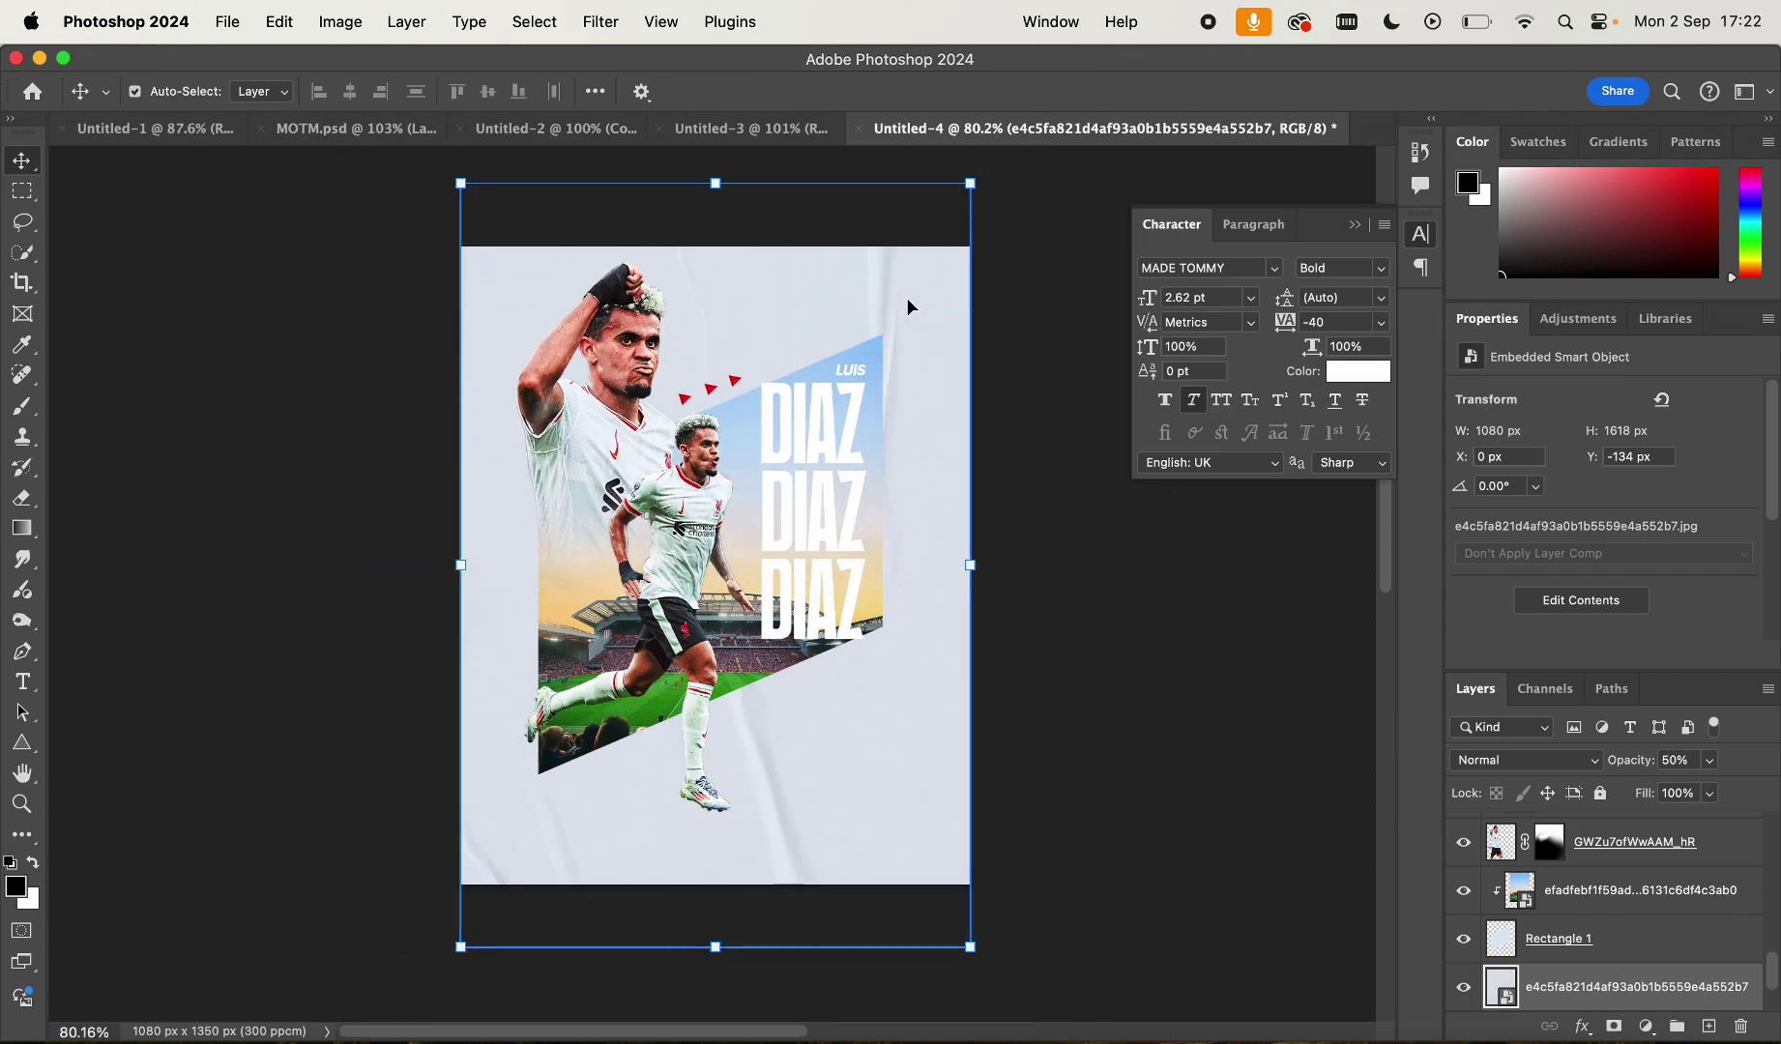
Draw a circle about 23 × 23 px on the paper background below the band's lower edge, beside the running player's leg
{"action": "left_click", "coordinate": [1175, 549]}
{"action": "scroll", "coordinate": [874, 432], "scroll_direction": "up", "scroll_amount": 3}
{"action": "scroll", "coordinate": [780, 289], "scroll_direction": "up", "scroll_amount": 5}
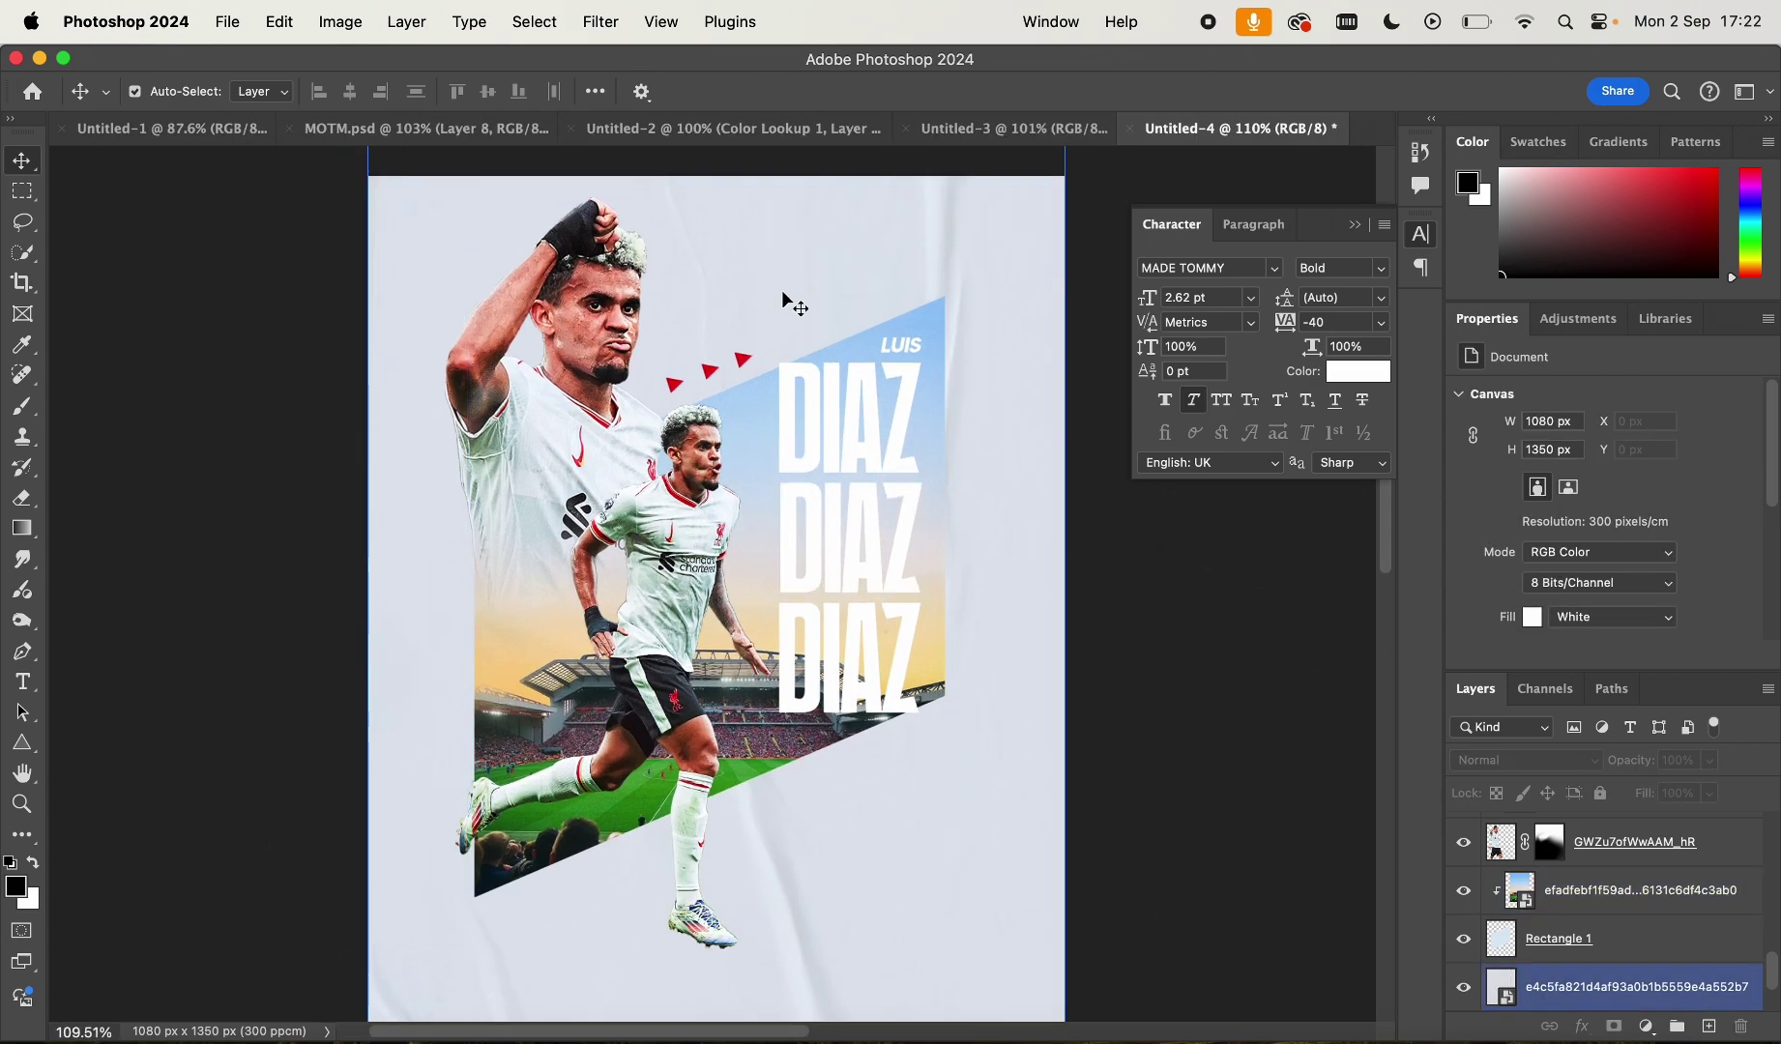
{"action": "scroll", "coordinate": [780, 289], "scroll_direction": "down", "scroll_amount": 2}
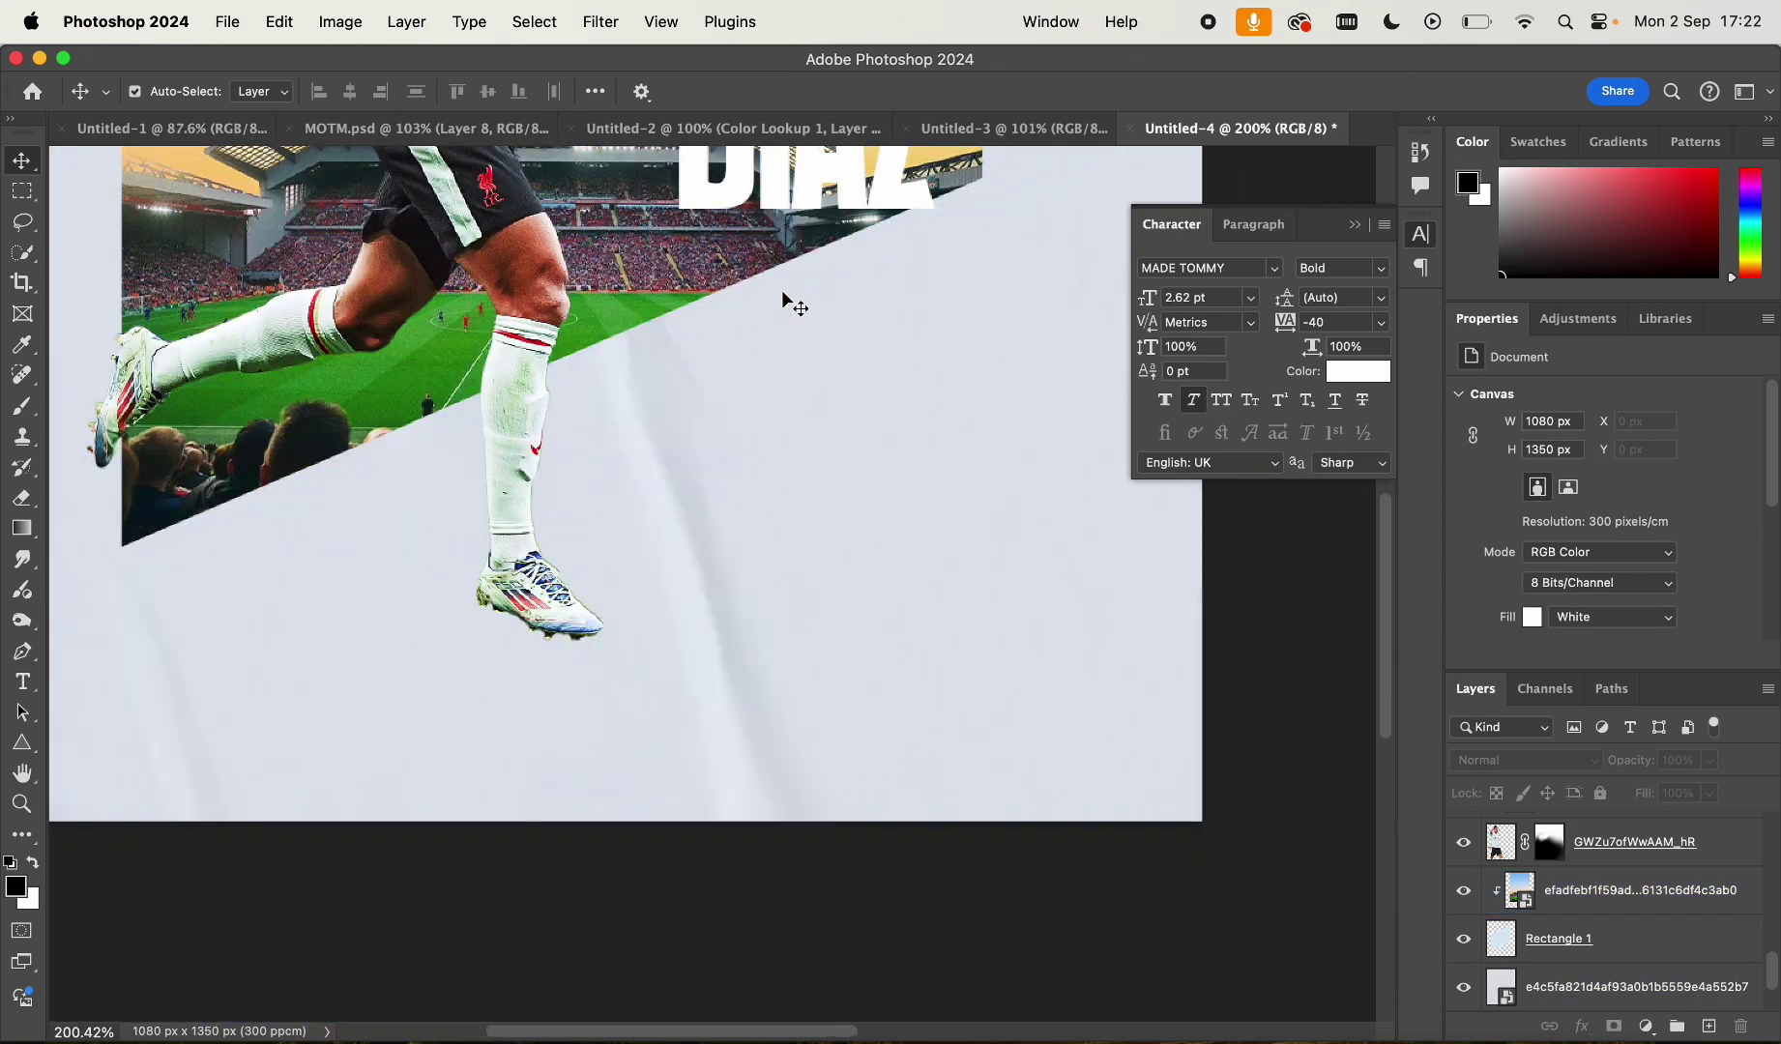
{"action": "scroll", "coordinate": [258, 576], "scroll_direction": "up", "scroll_amount": 5}
{"action": "left_click", "coordinate": [21, 743]}
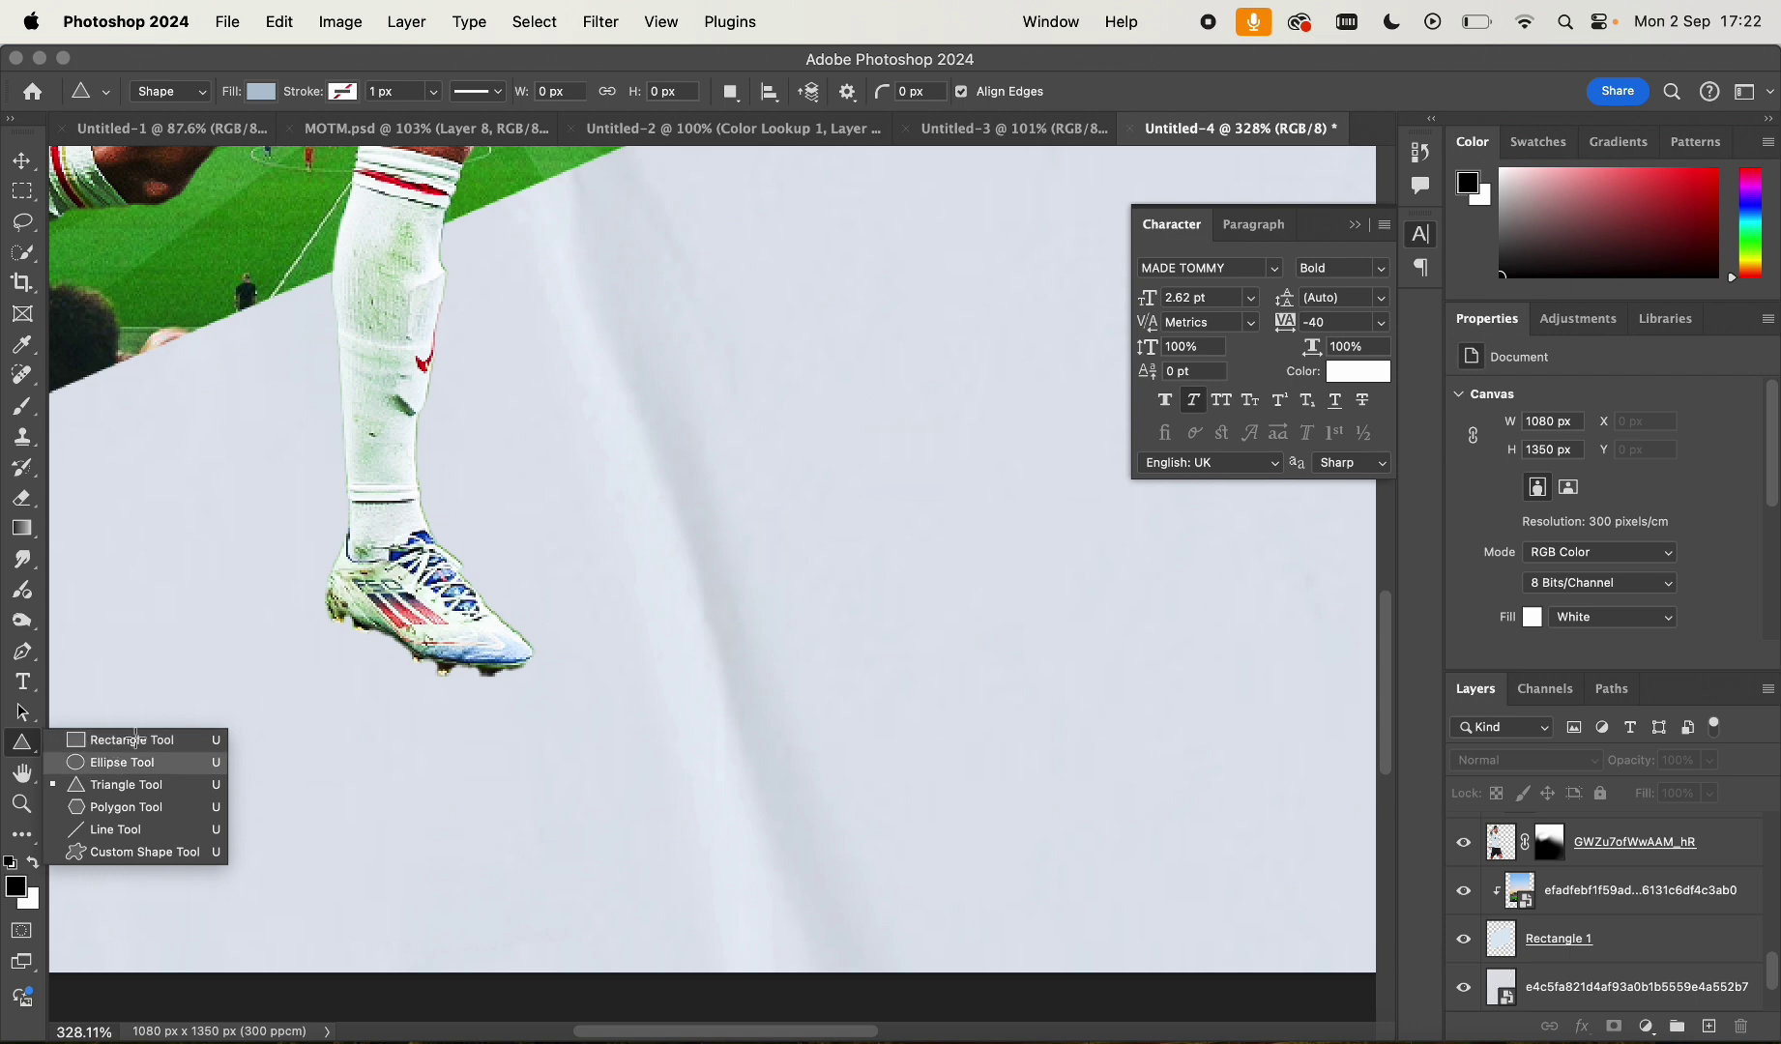
{"action": "left_click", "coordinate": [114, 762]}
{"action": "scroll", "coordinate": [592, 451], "scroll_direction": "up", "scroll_amount": 3}
{"action": "left_click_drag", "start_coordinate": [600, 442], "coordinate": [626, 478]}
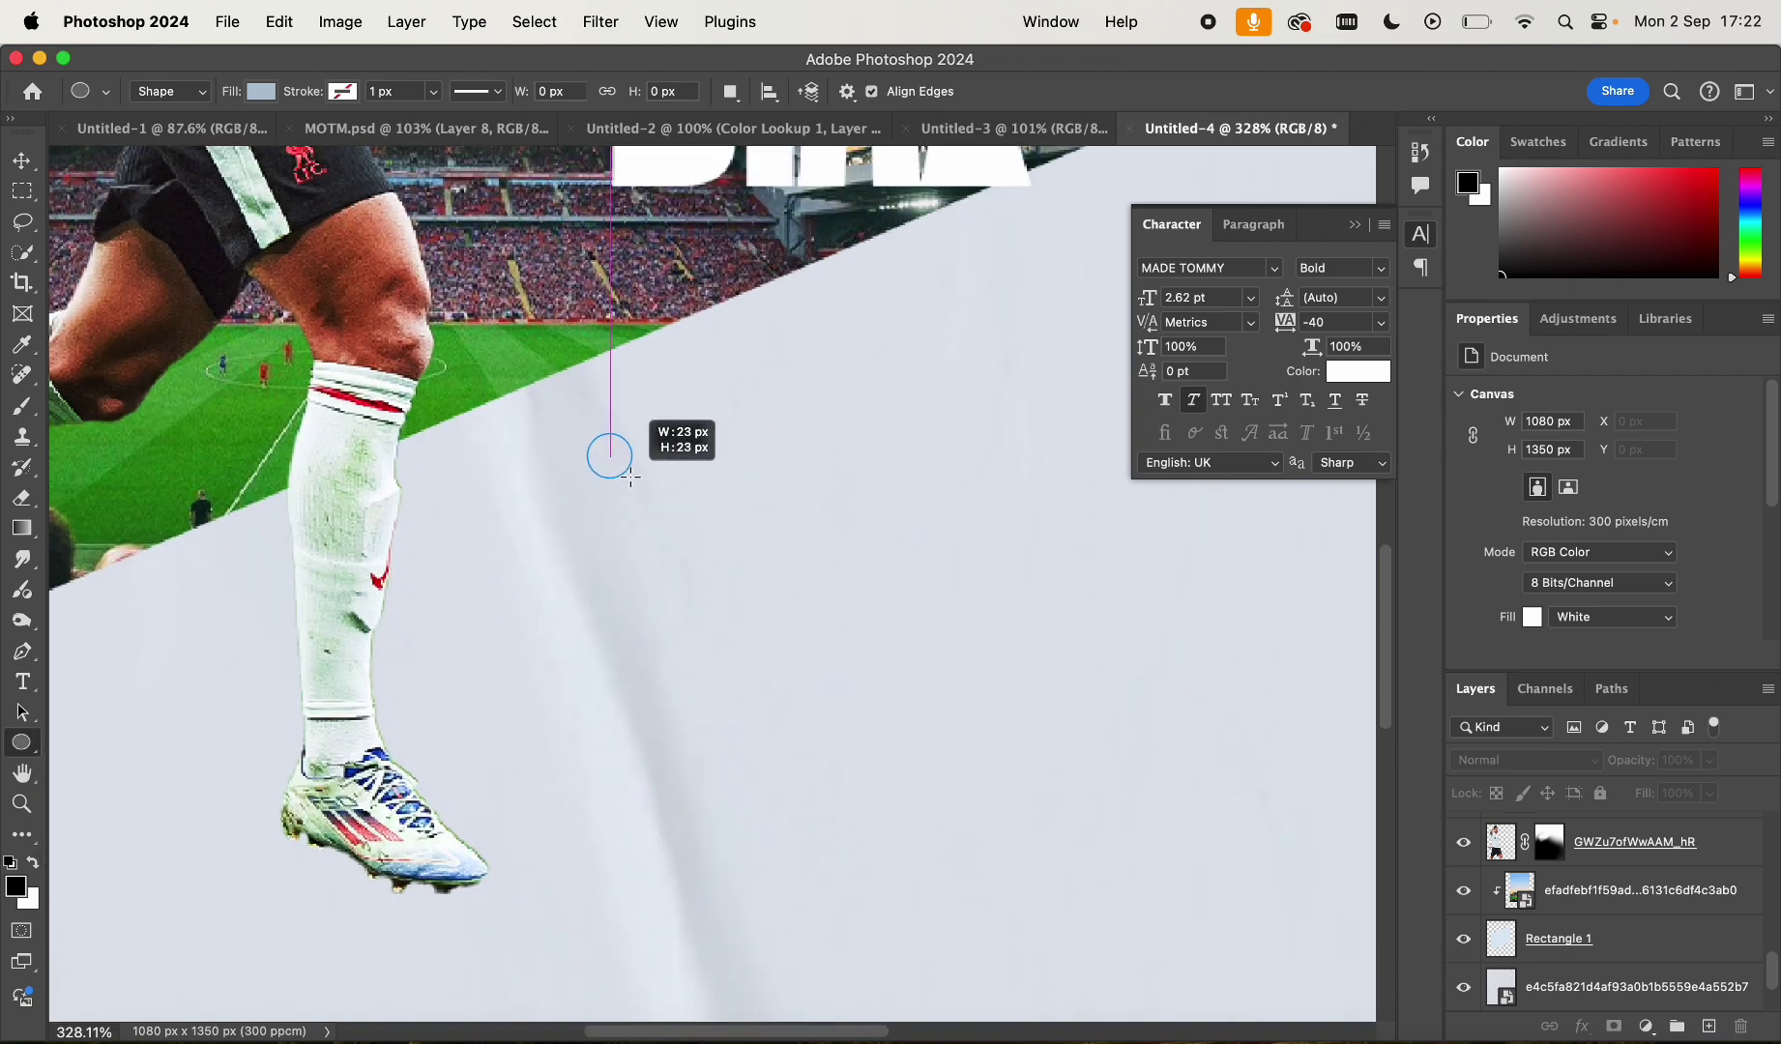
{"action": "left_click_drag", "start_coordinate": [630, 477], "coordinate": [630, 477]}
Turn the circle into a ring with no fill and a 4 px stroke in the triangles' red
{"action": "left_click", "coordinate": [262, 92]}
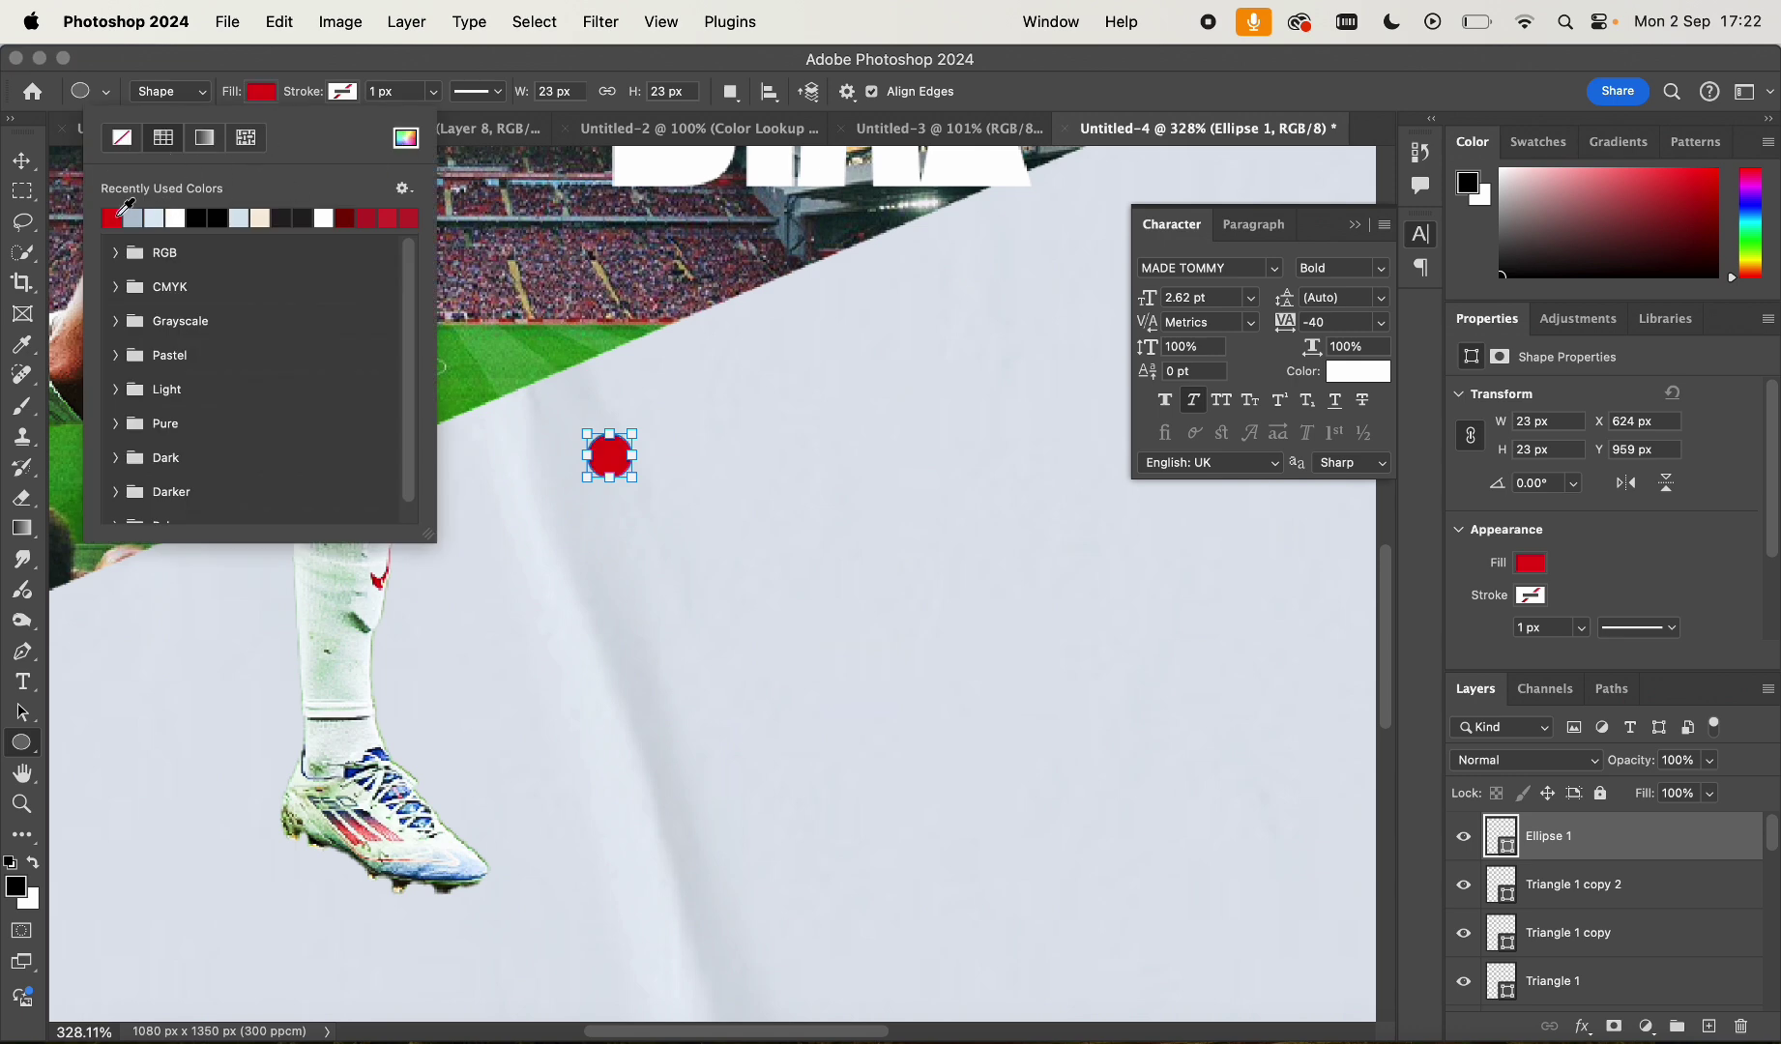
{"action": "left_click", "coordinate": [257, 93]}
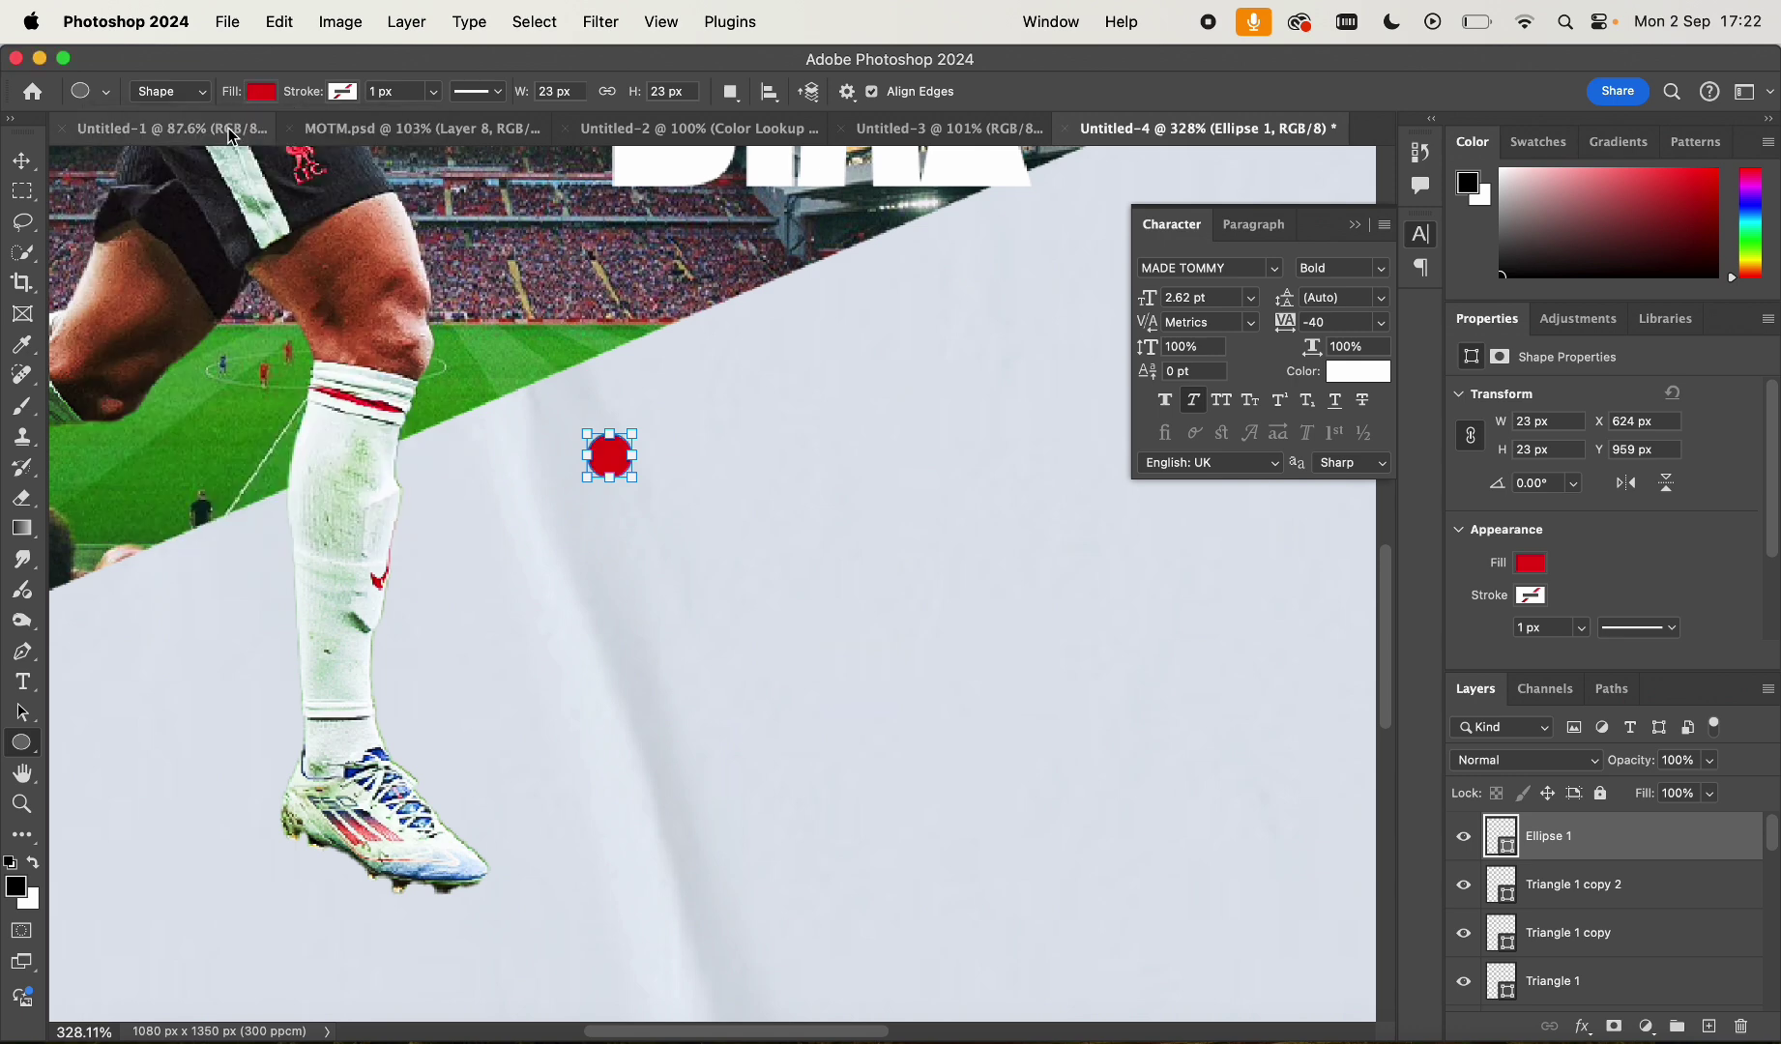
{"action": "left_click", "coordinate": [261, 92]}
{"action": "left_click", "coordinate": [344, 92]}
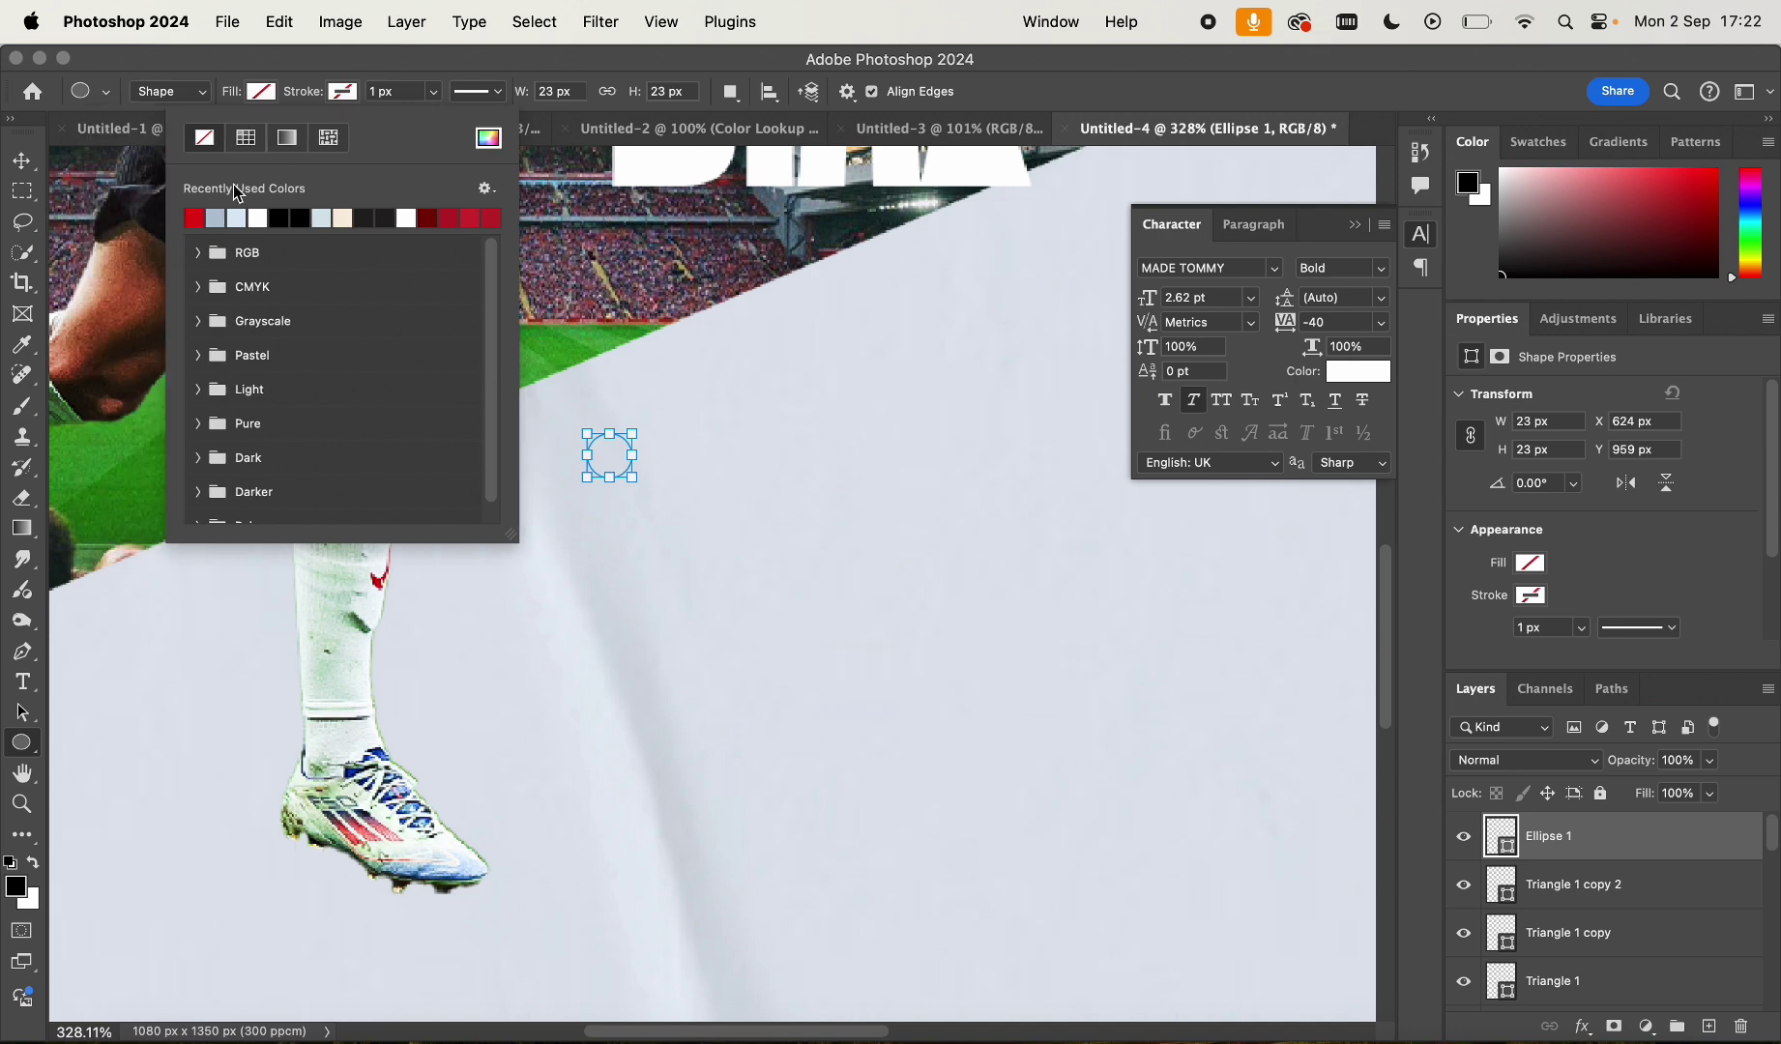
{"action": "left_click", "coordinate": [1558, 630]}
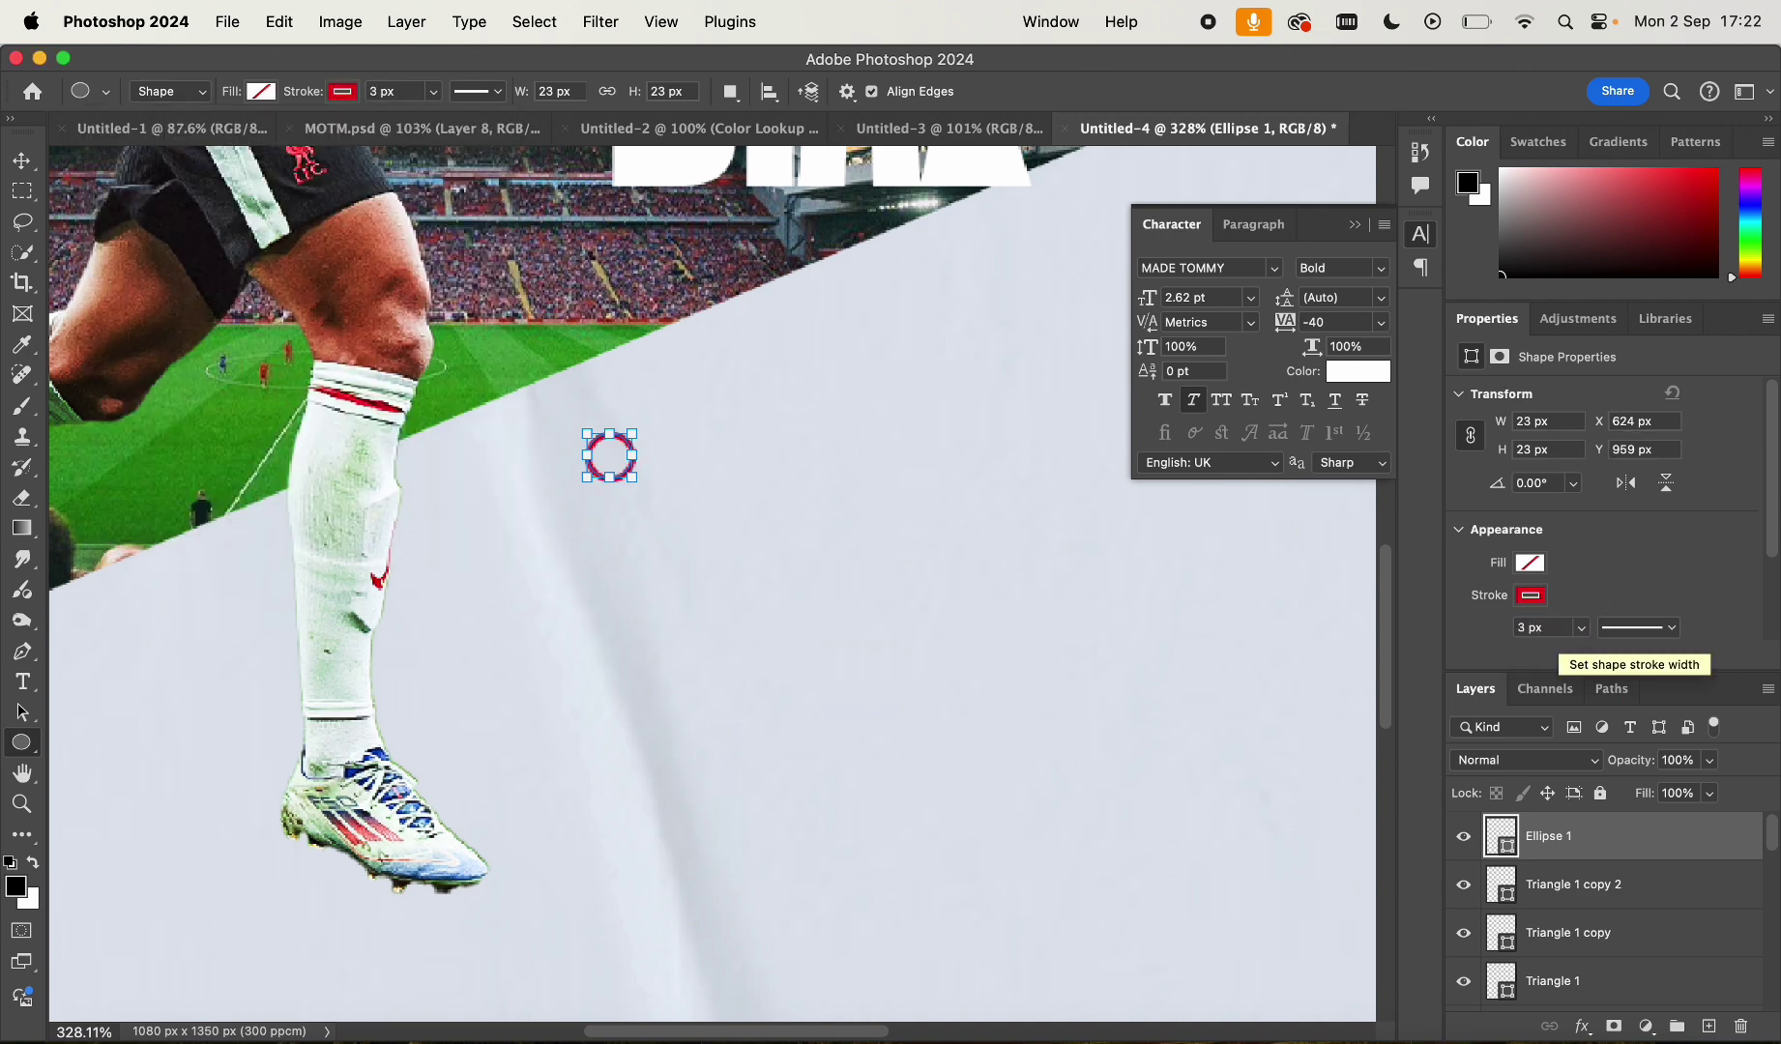
{"action": "left_click", "coordinate": [1546, 627]}
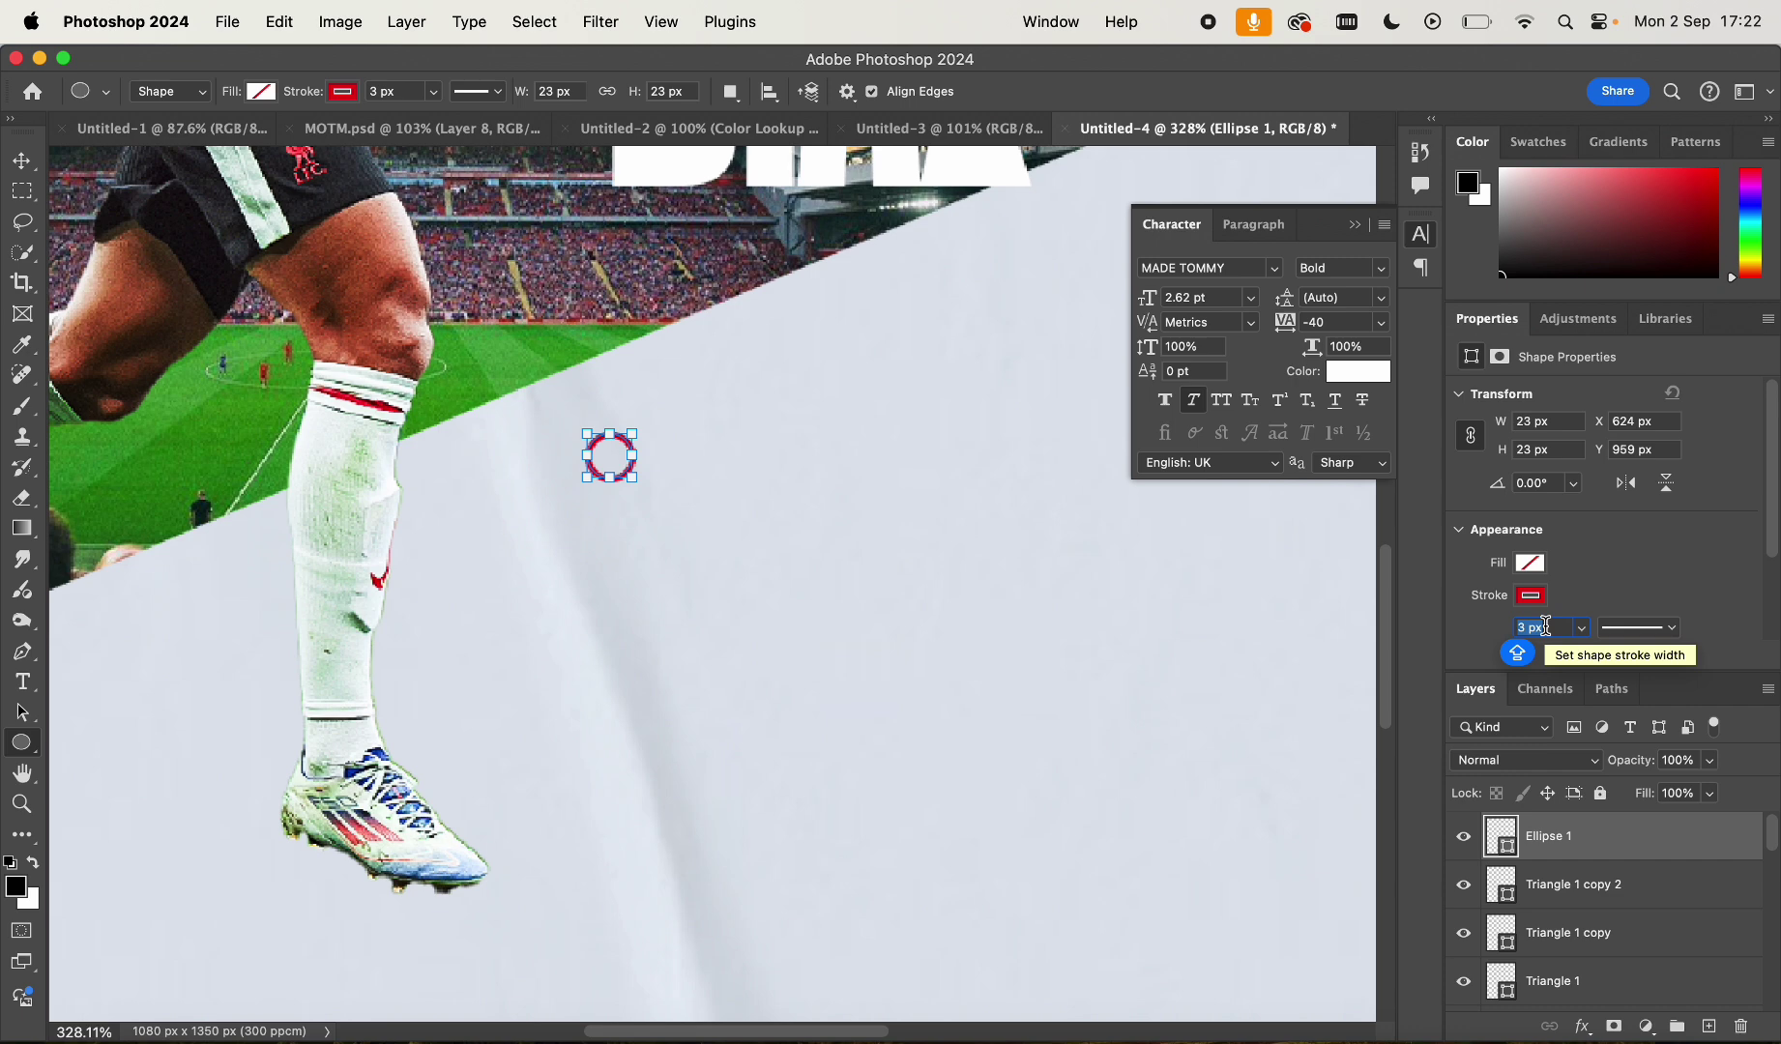
{"action": "key", "text": "v"}
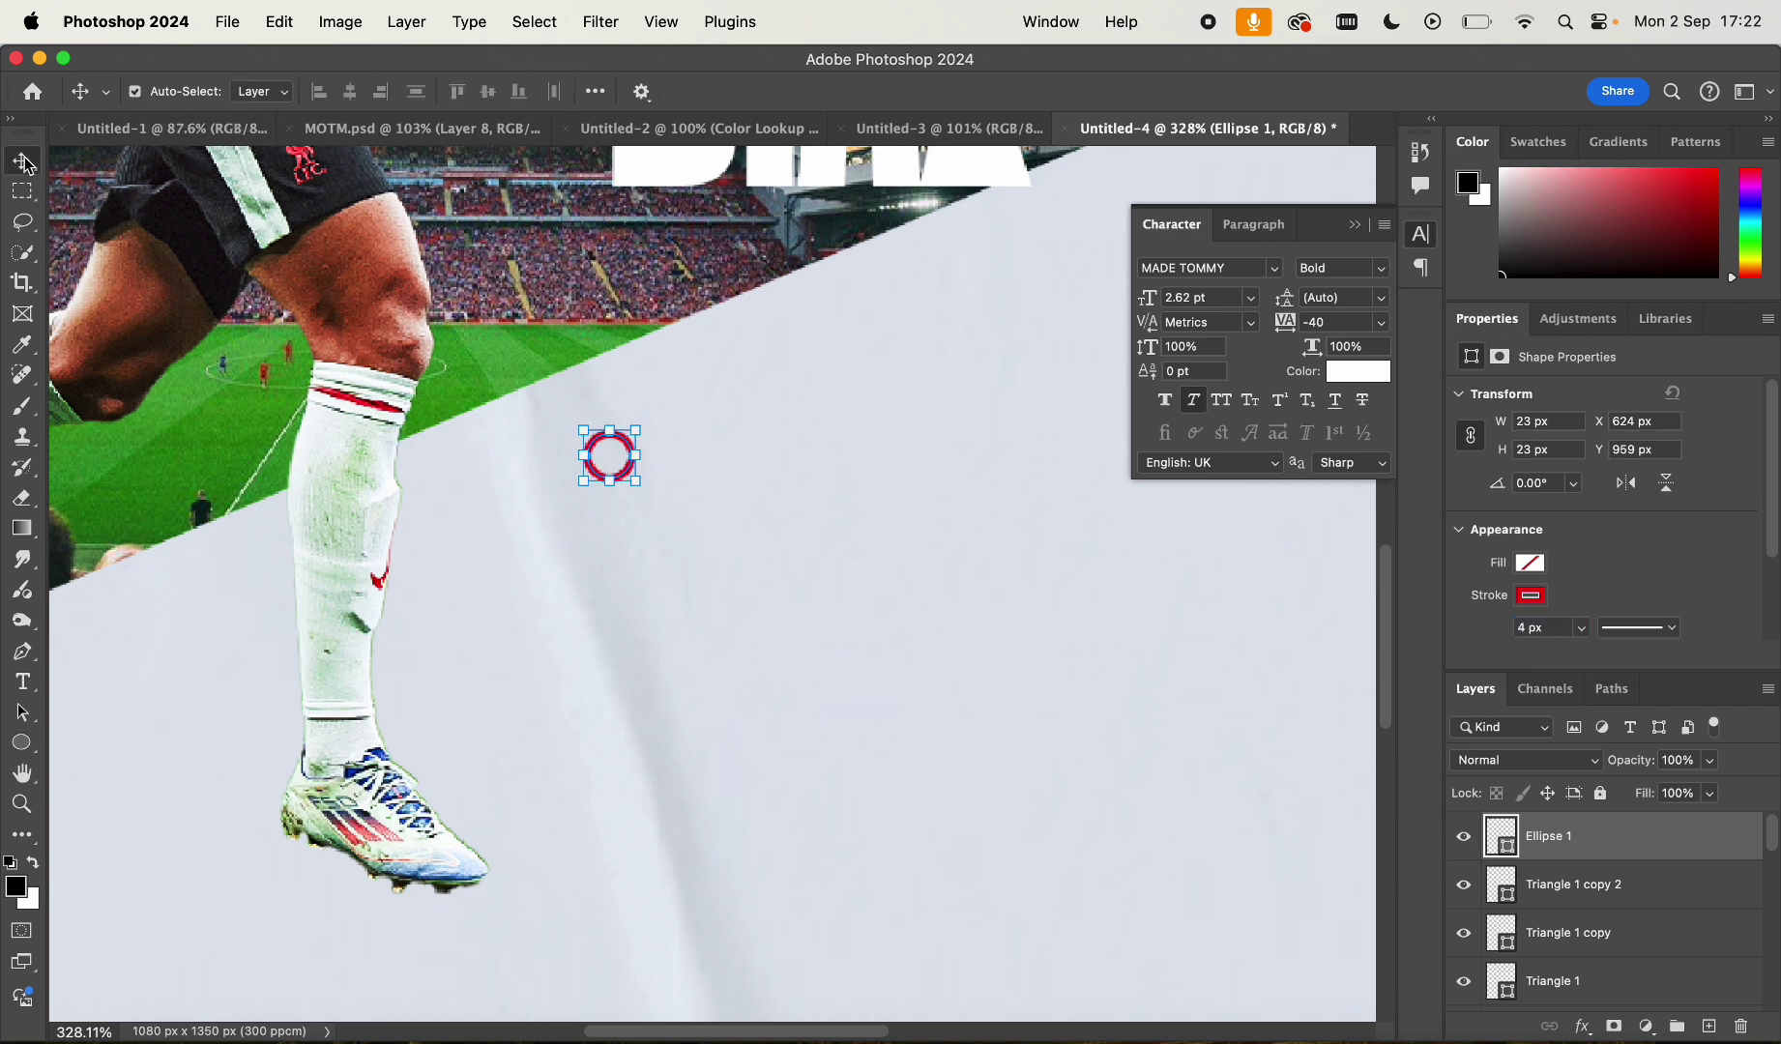
Duplicate the red ring twice to form a rising row of three below the band's lower edge
{"action": "scroll", "coordinate": [835, 527], "scroll_direction": "up", "scroll_amount": 3}
{"action": "scroll", "coordinate": [835, 529], "scroll_direction": "up", "scroll_amount": 3}
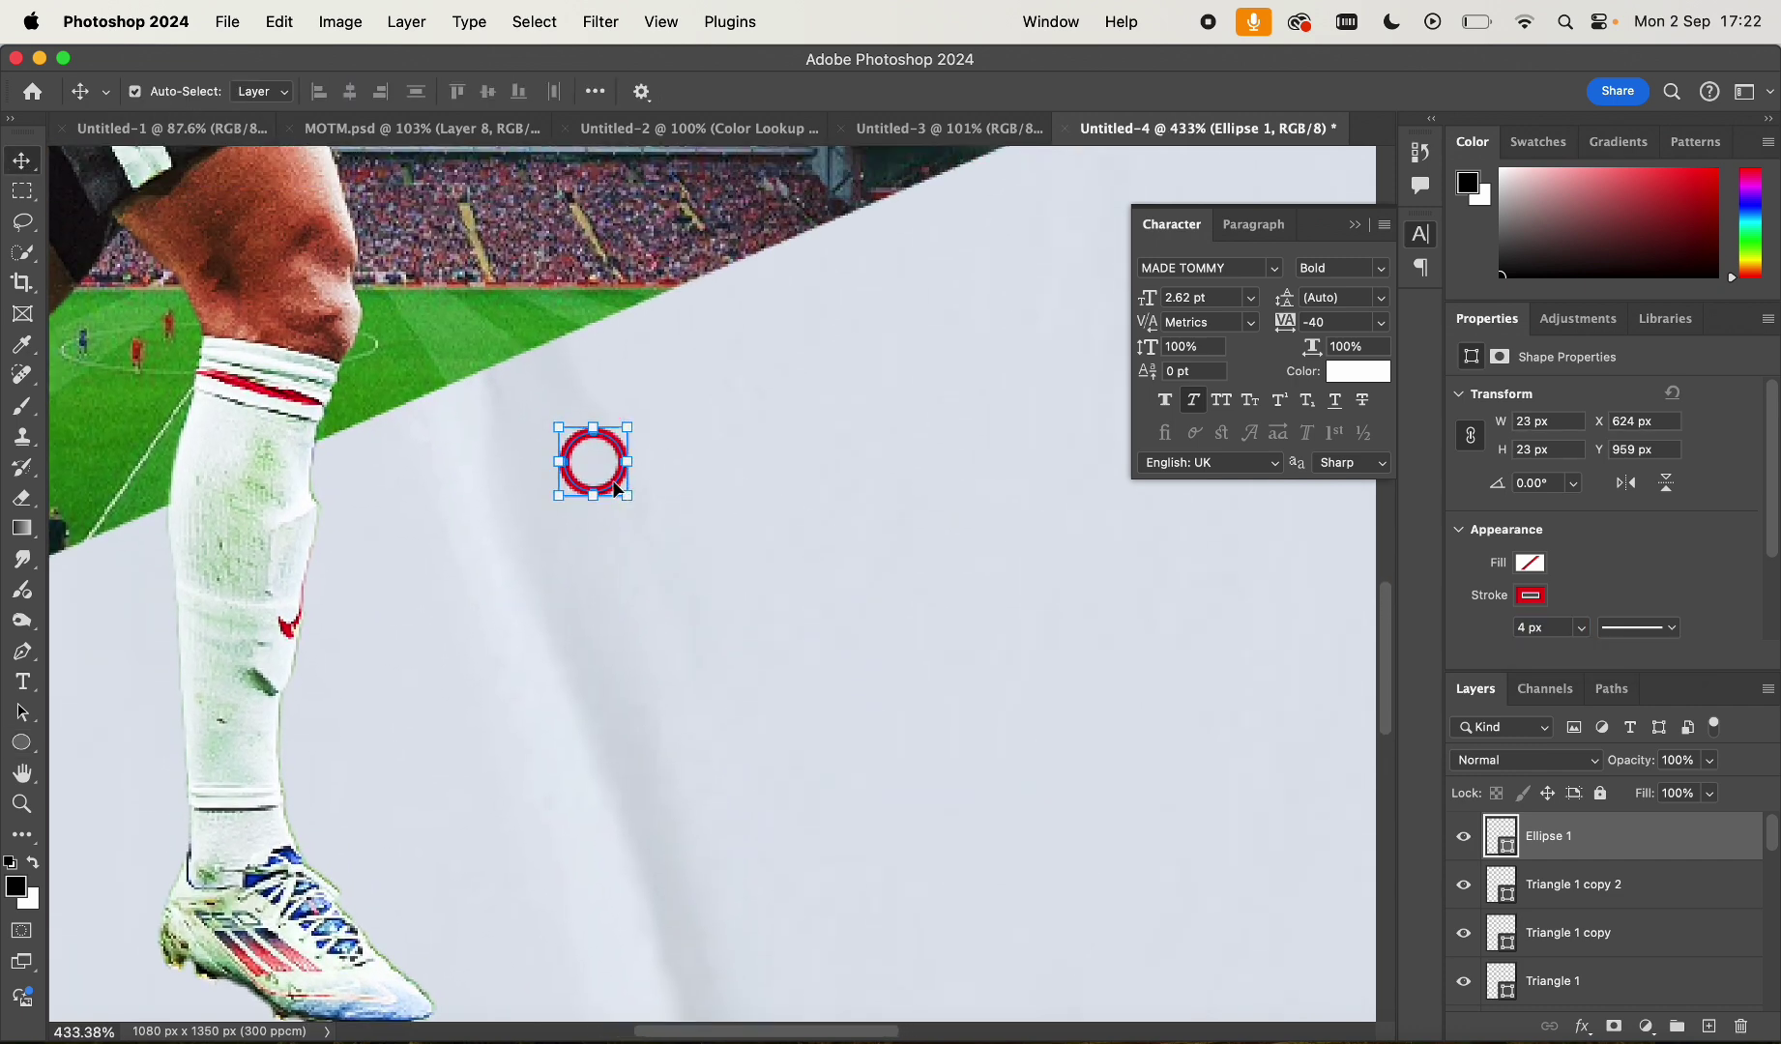
{"action": "left_click_drag", "start_coordinate": [608, 483], "coordinate": [851, 330]}
{"action": "left_click", "coordinate": [631, 484]}
{"action": "scroll", "coordinate": [892, 301], "scroll_direction": "down", "scroll_amount": 5}
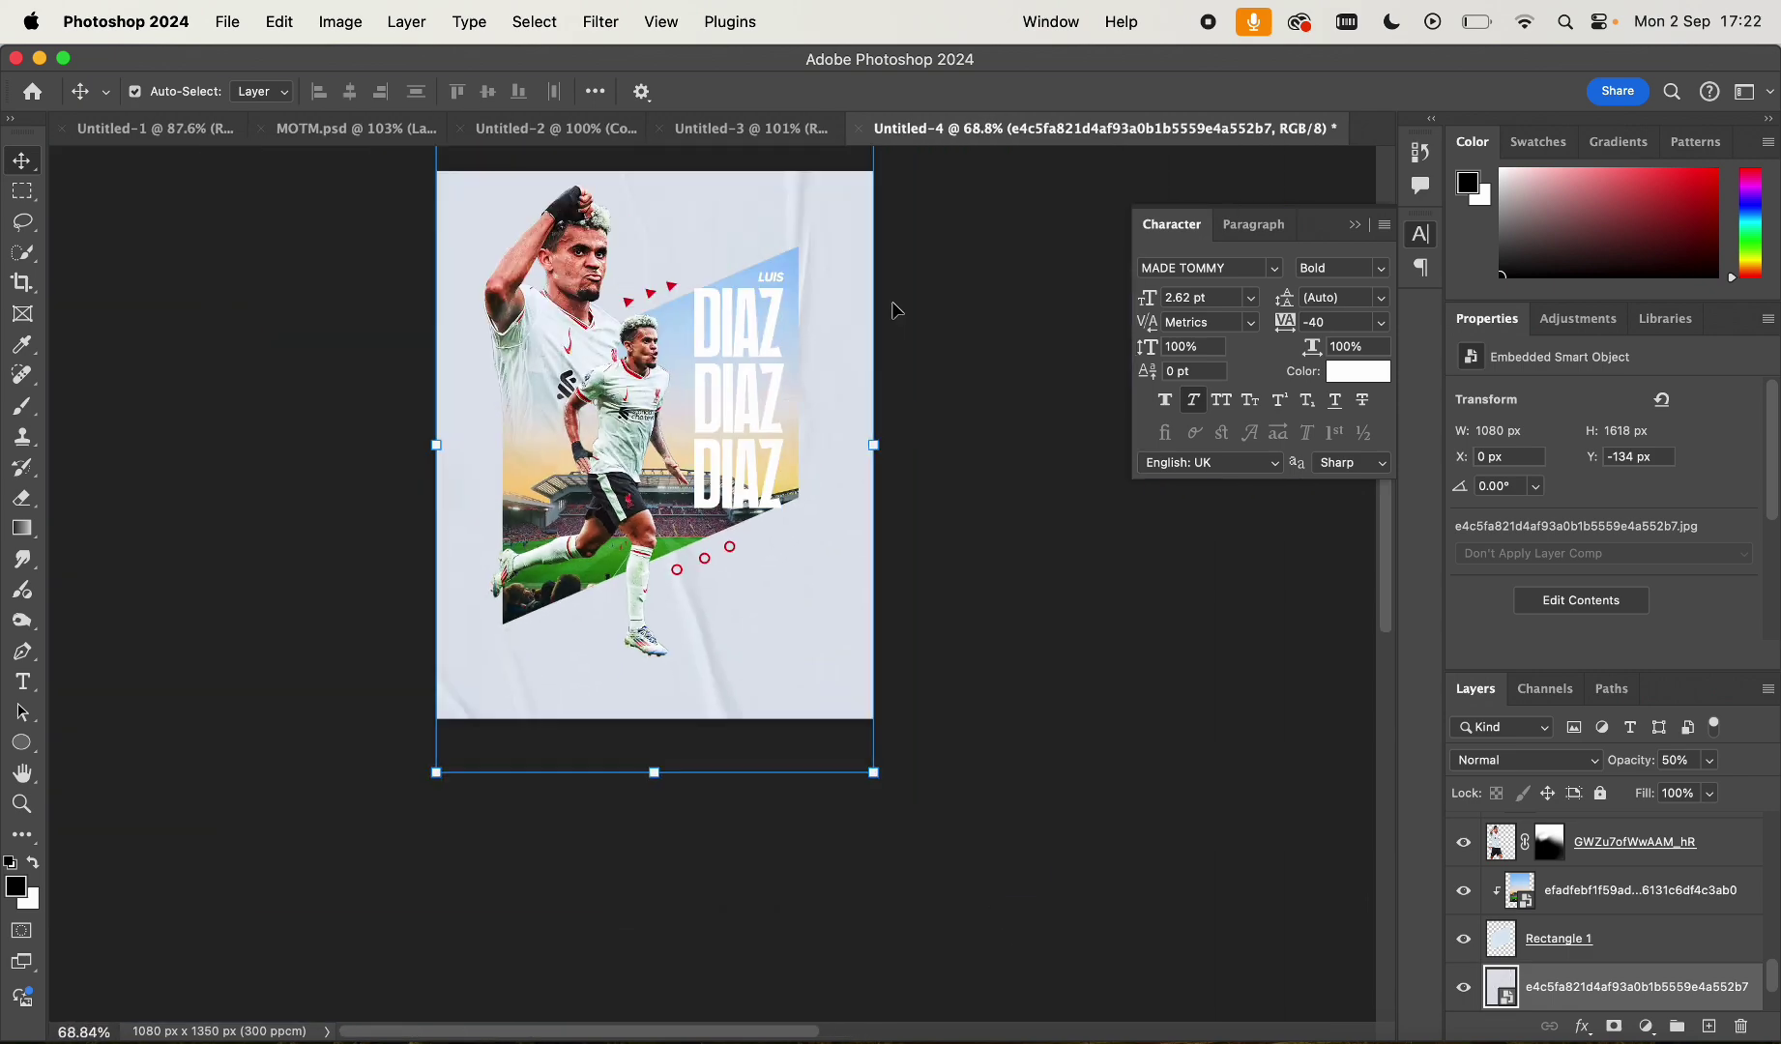
Move the three red rings closer together and nearer the band's sloping lower edge, evening out their spacing
{"action": "scroll", "coordinate": [827, 432], "scroll_direction": "up", "scroll_amount": 3}
{"action": "scroll", "coordinate": [825, 429], "scroll_direction": "up", "scroll_amount": 5}
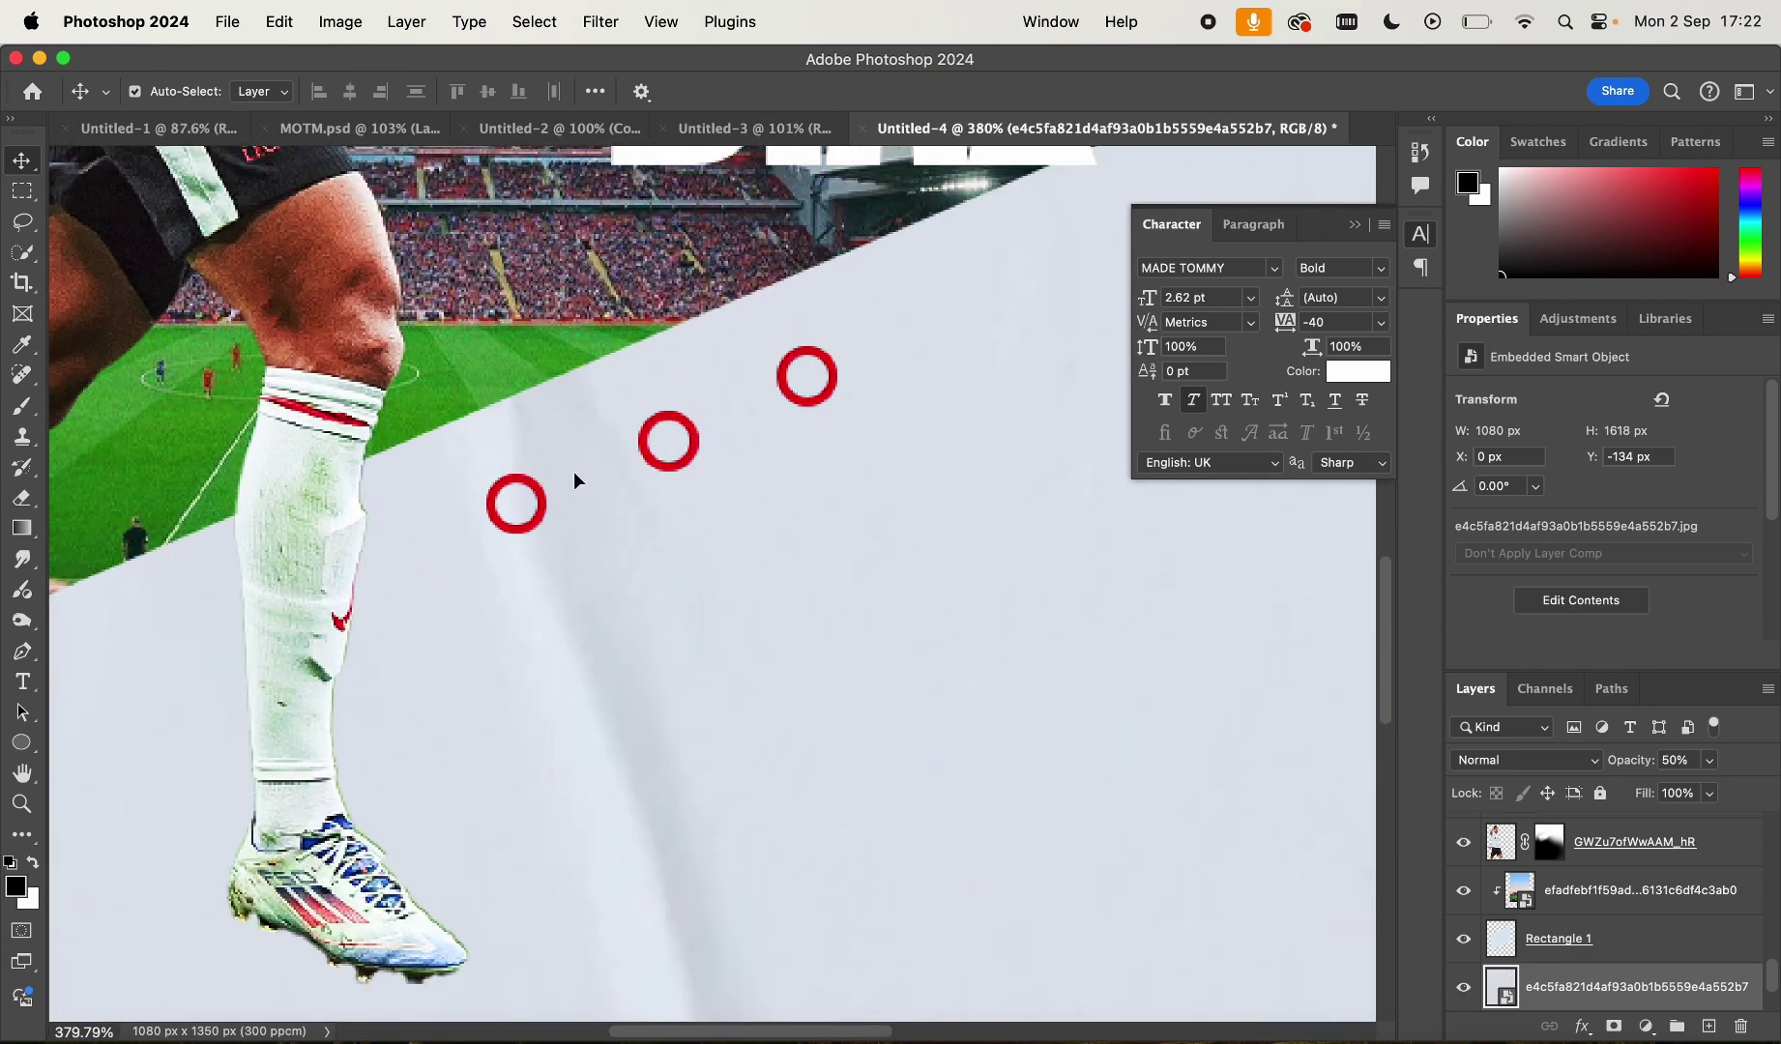
{"action": "left_click_drag", "start_coordinate": [541, 500], "coordinate": [526, 494]}
{"action": "left_click_drag", "start_coordinate": [657, 448], "coordinate": [623, 448]}
{"action": "left_click_drag", "start_coordinate": [789, 391], "coordinate": [751, 390]}
{"action": "left_click", "coordinate": [661, 435]}
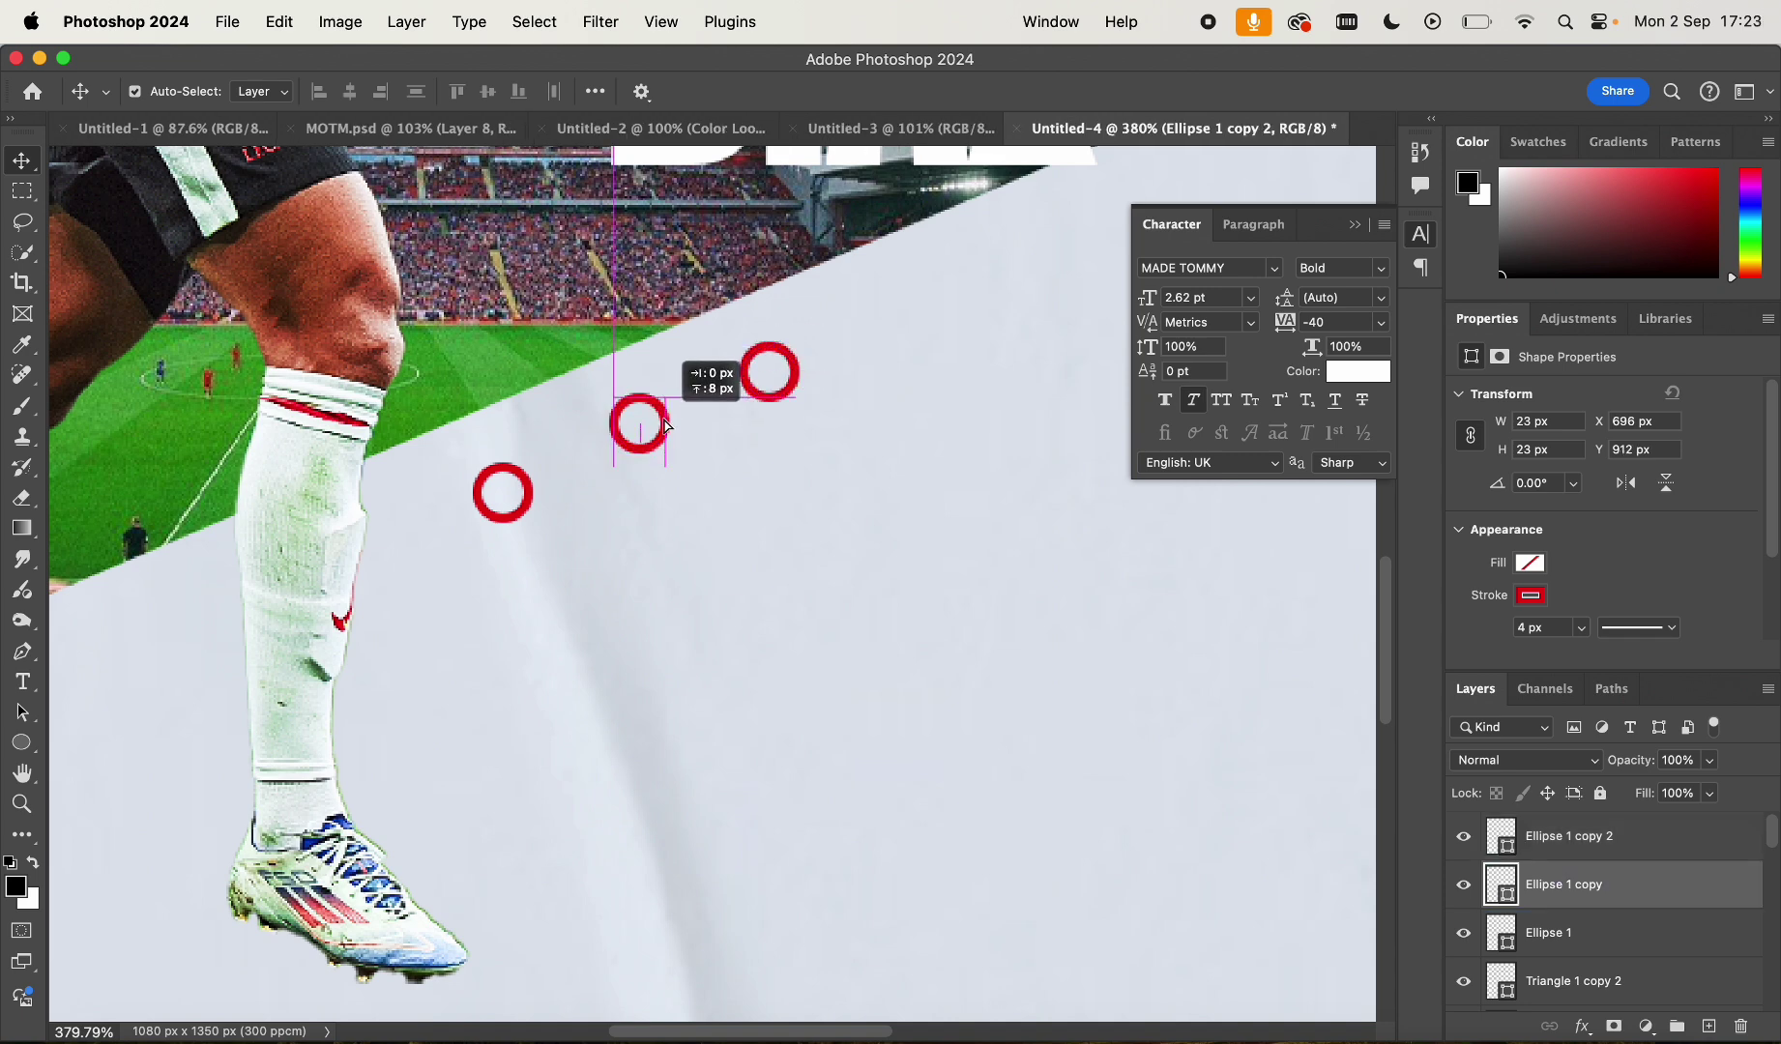
{"action": "left_click_drag", "start_coordinate": [663, 420], "coordinate": [665, 423]}
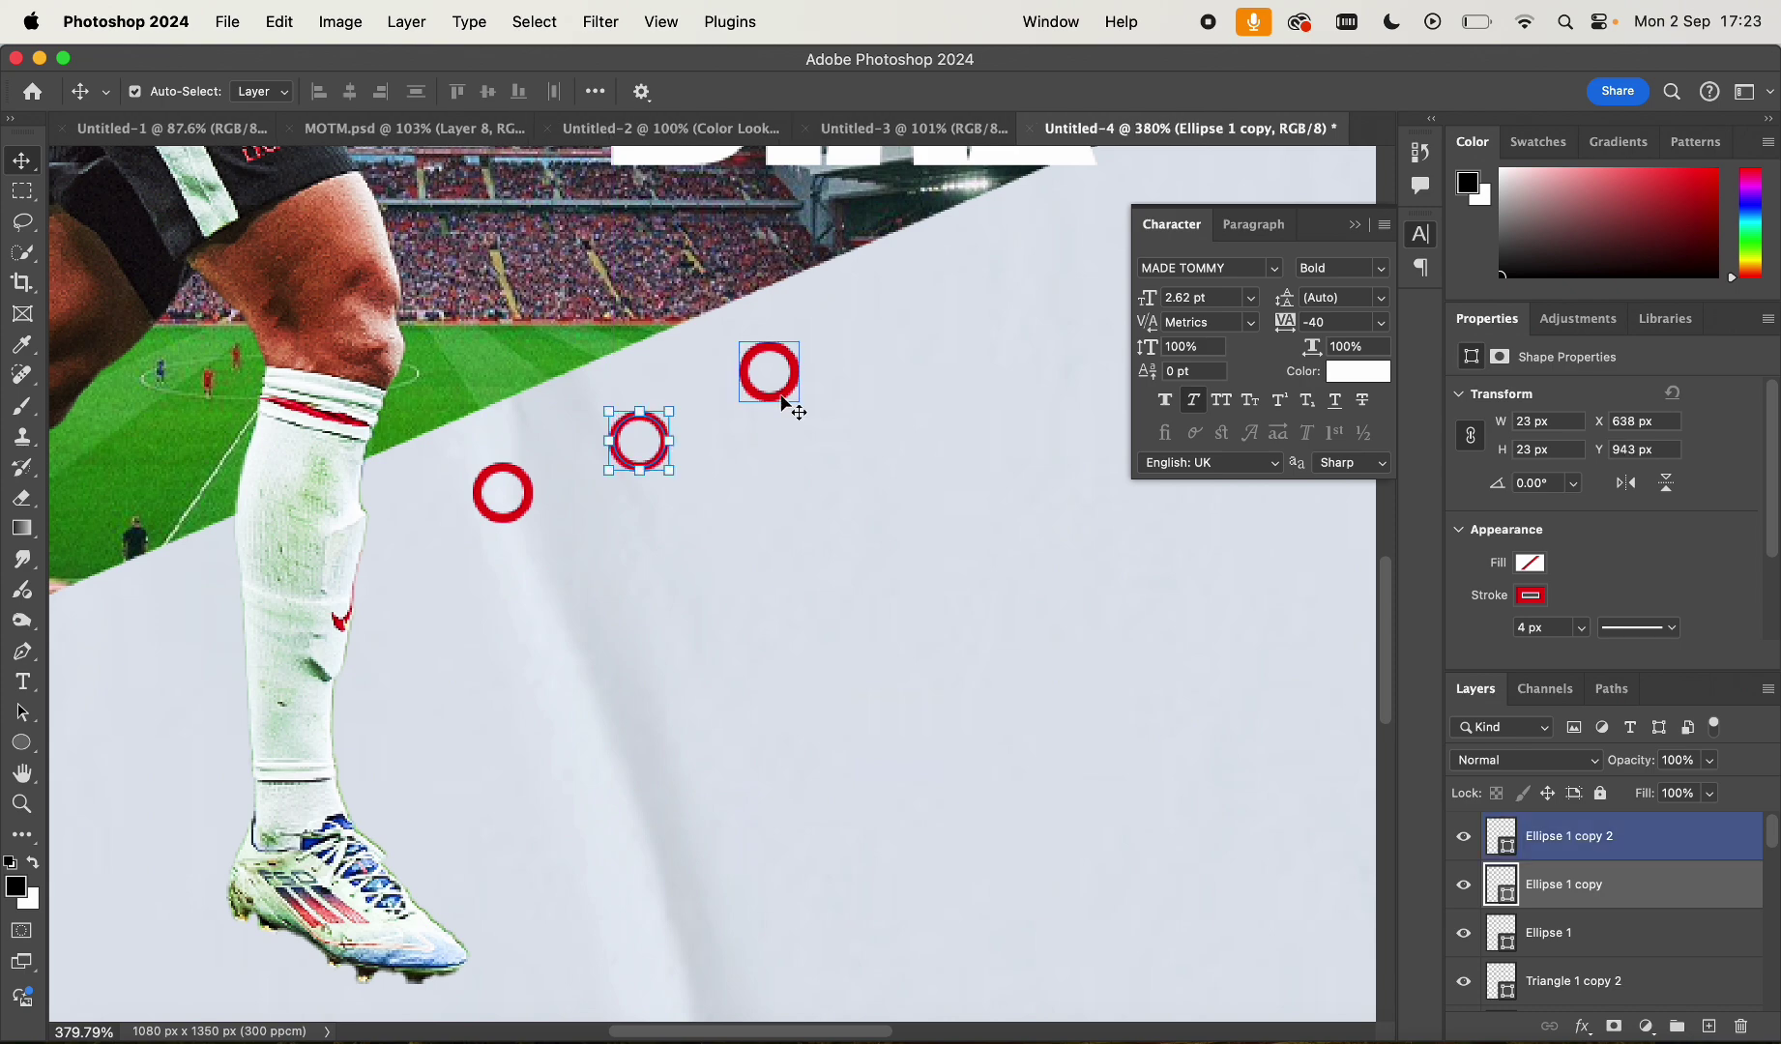
{"action": "scroll", "coordinate": [787, 413], "scroll_direction": "up", "scroll_amount": 4}
{"action": "left_click_drag", "start_coordinate": [796, 307], "coordinate": [779, 328]}
{"action": "left_click", "coordinate": [890, 295]}
{"action": "scroll", "coordinate": [889, 295], "scroll_direction": "down", "scroll_amount": 10}
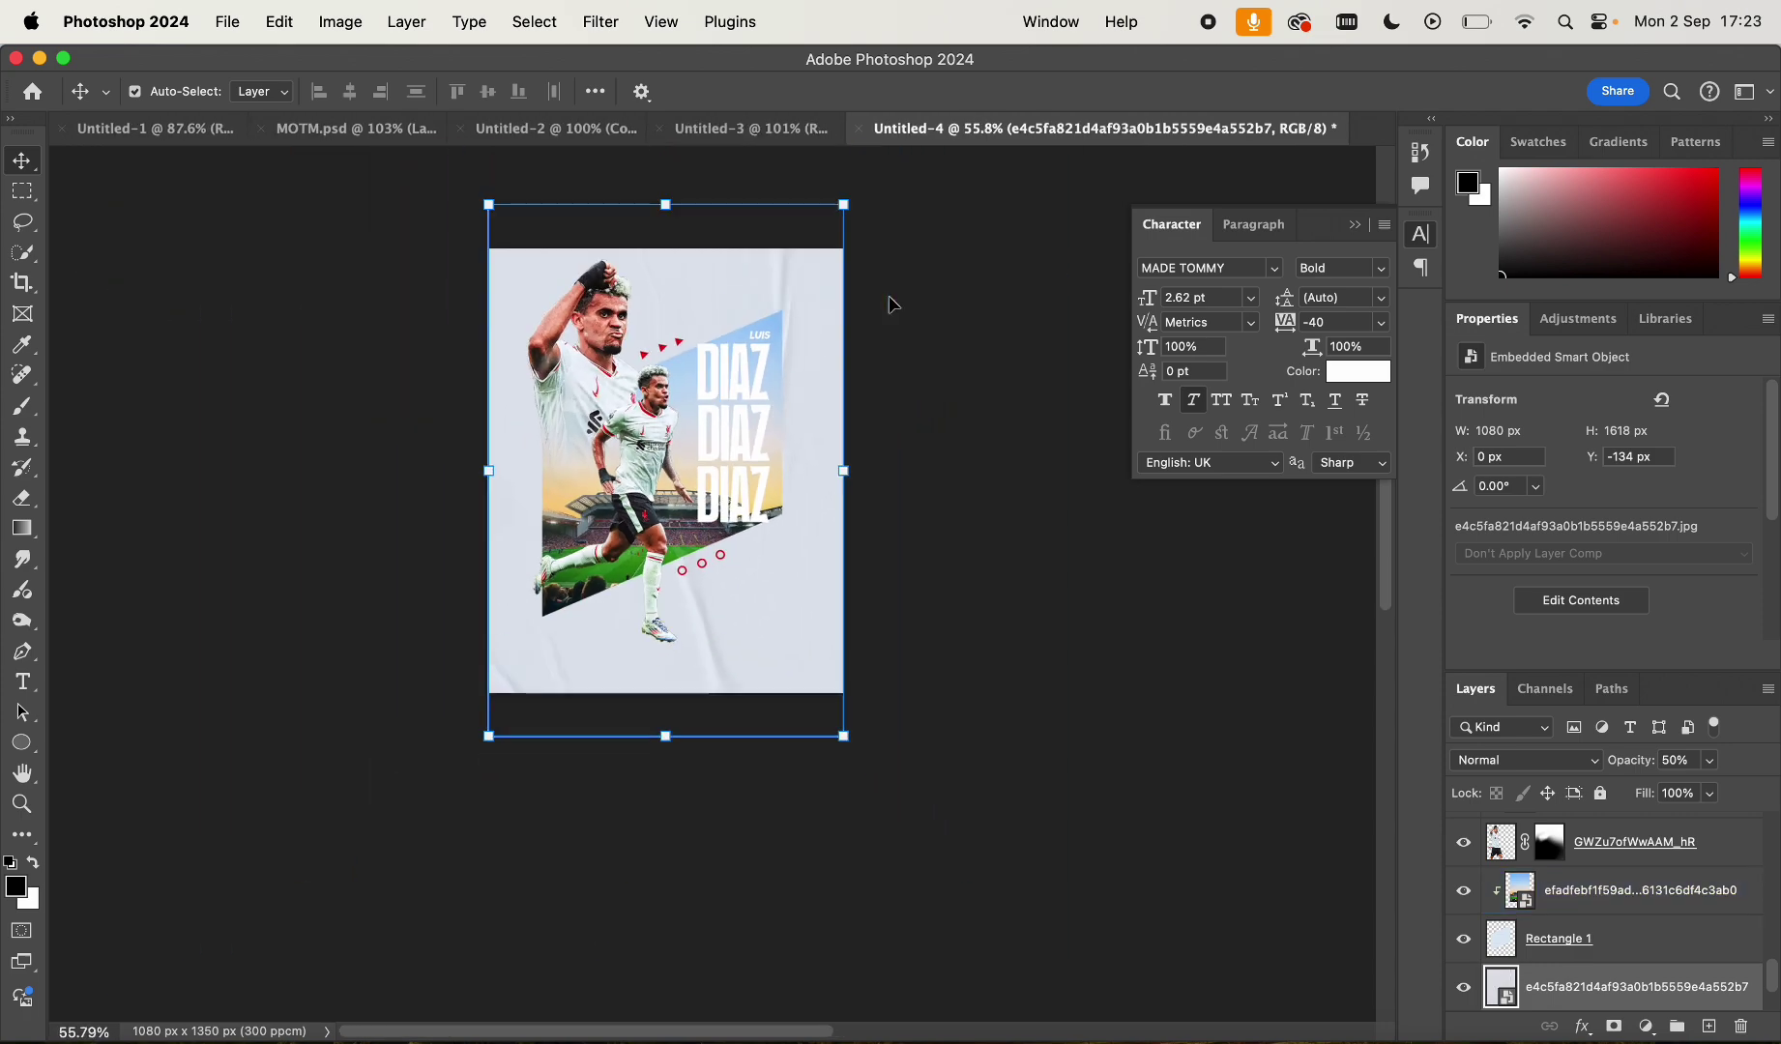
Fine-tune the position of the ring copies so the row runs parallel to the band's lower edge
{"action": "scroll", "coordinate": [847, 617], "scroll_direction": "up", "scroll_amount": 8}
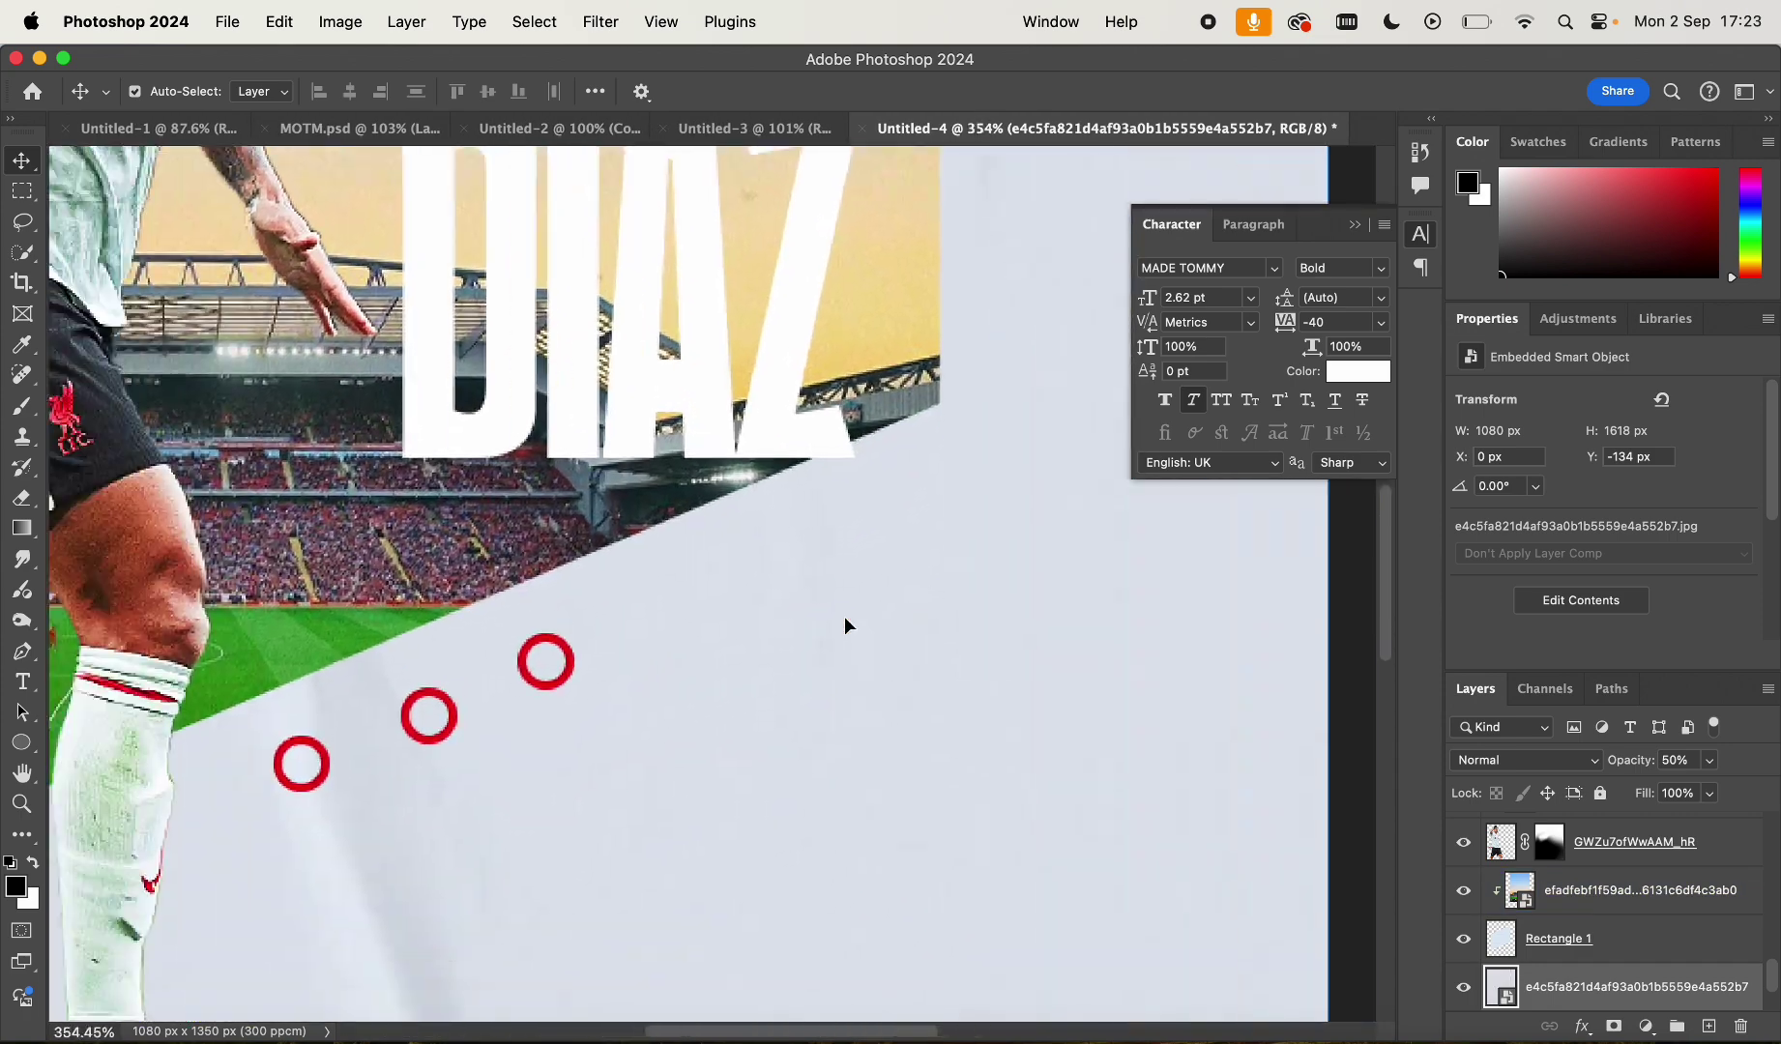
{"action": "scroll", "coordinate": [845, 623], "scroll_direction": "up", "scroll_amount": 2}
{"action": "left_click_drag", "start_coordinate": [702, 648], "coordinate": [827, 586]}
{"action": "left_click", "coordinate": [966, 526]}
{"action": "scroll", "coordinate": [966, 526], "scroll_direction": "down", "scroll_amount": 6}
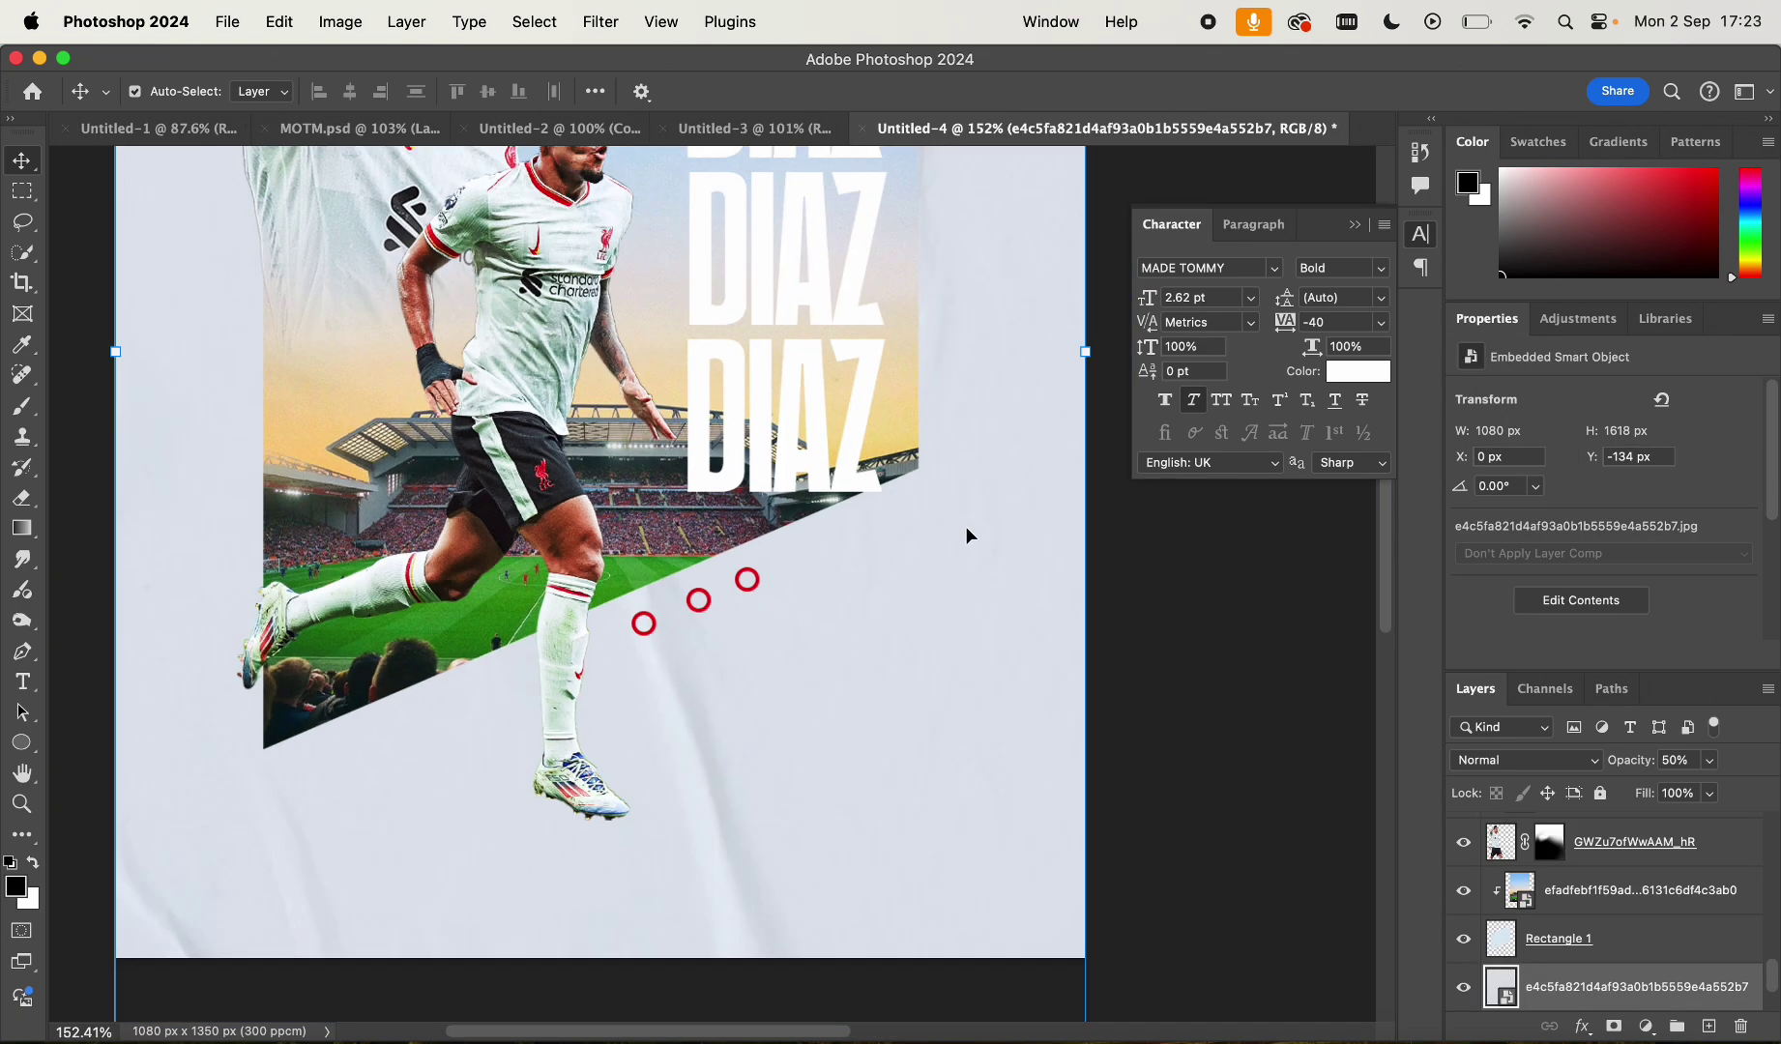
{"action": "scroll", "coordinate": [966, 526], "scroll_direction": "down", "scroll_amount": 1}
{"action": "scroll", "coordinate": [965, 528], "scroll_direction": "up", "scroll_amount": 5}
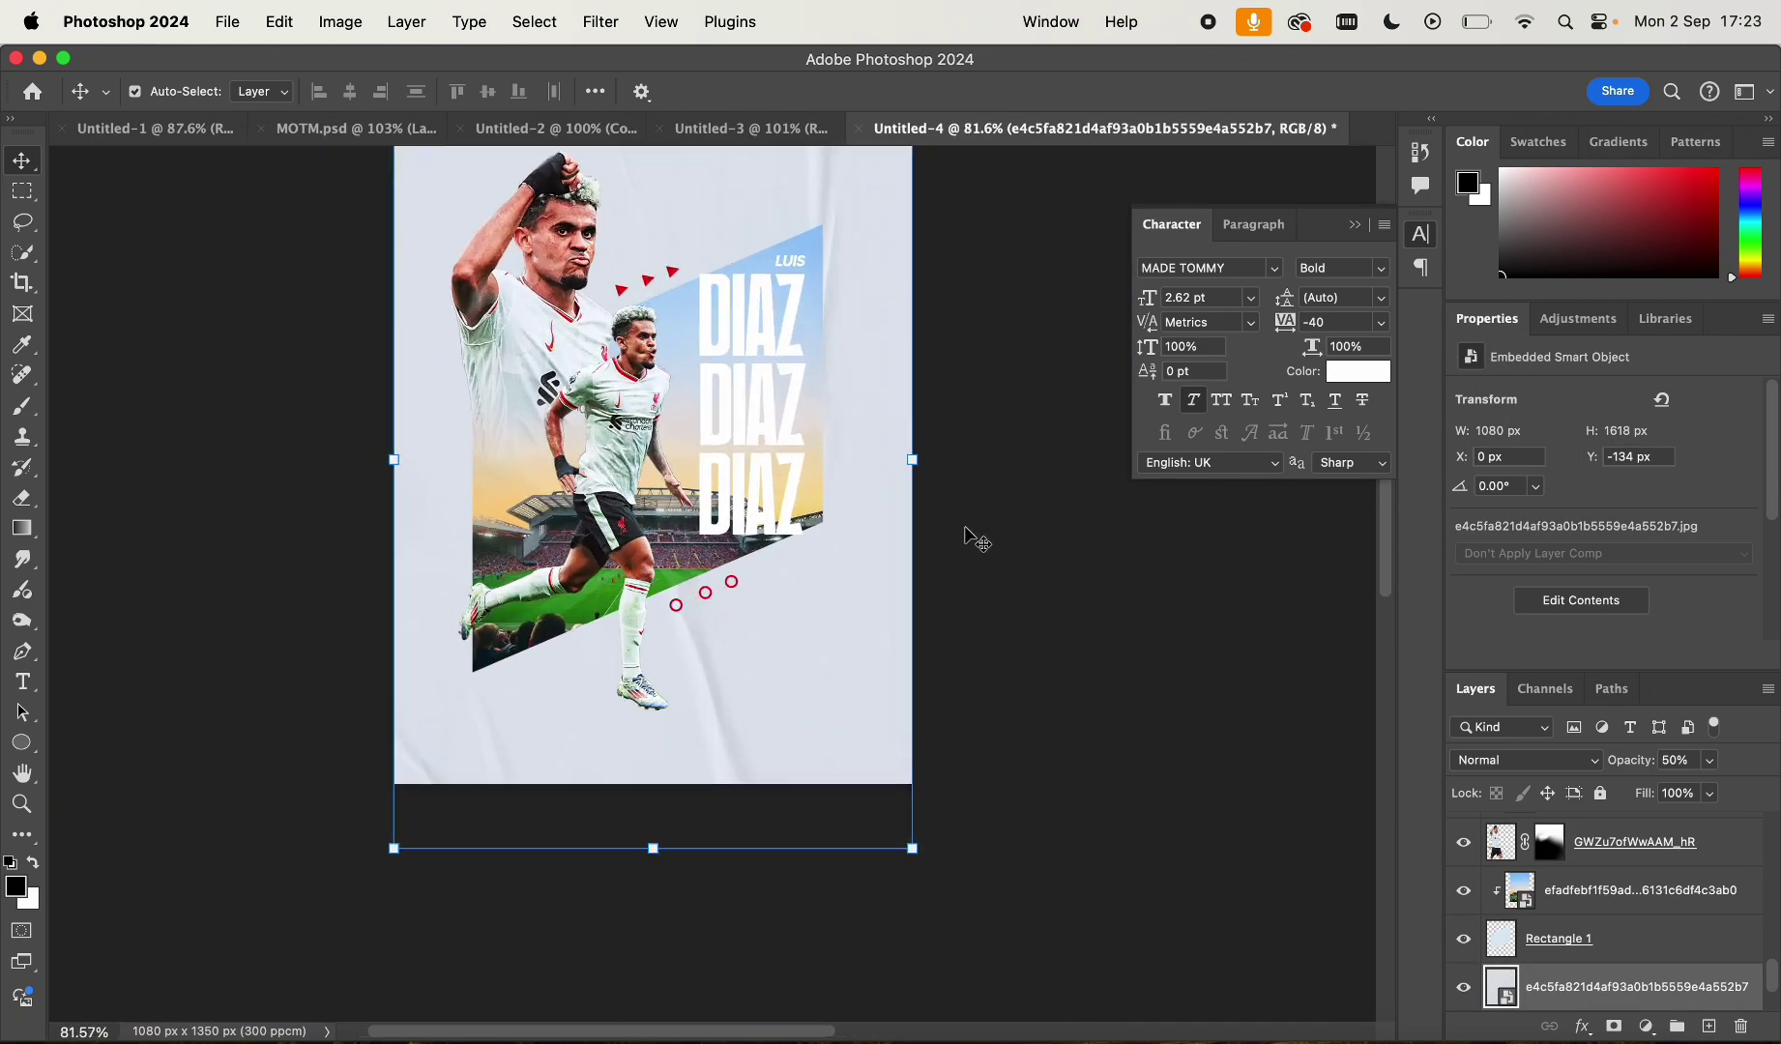
{"action": "scroll", "coordinate": [965, 534], "scroll_direction": "up", "scroll_amount": 2}
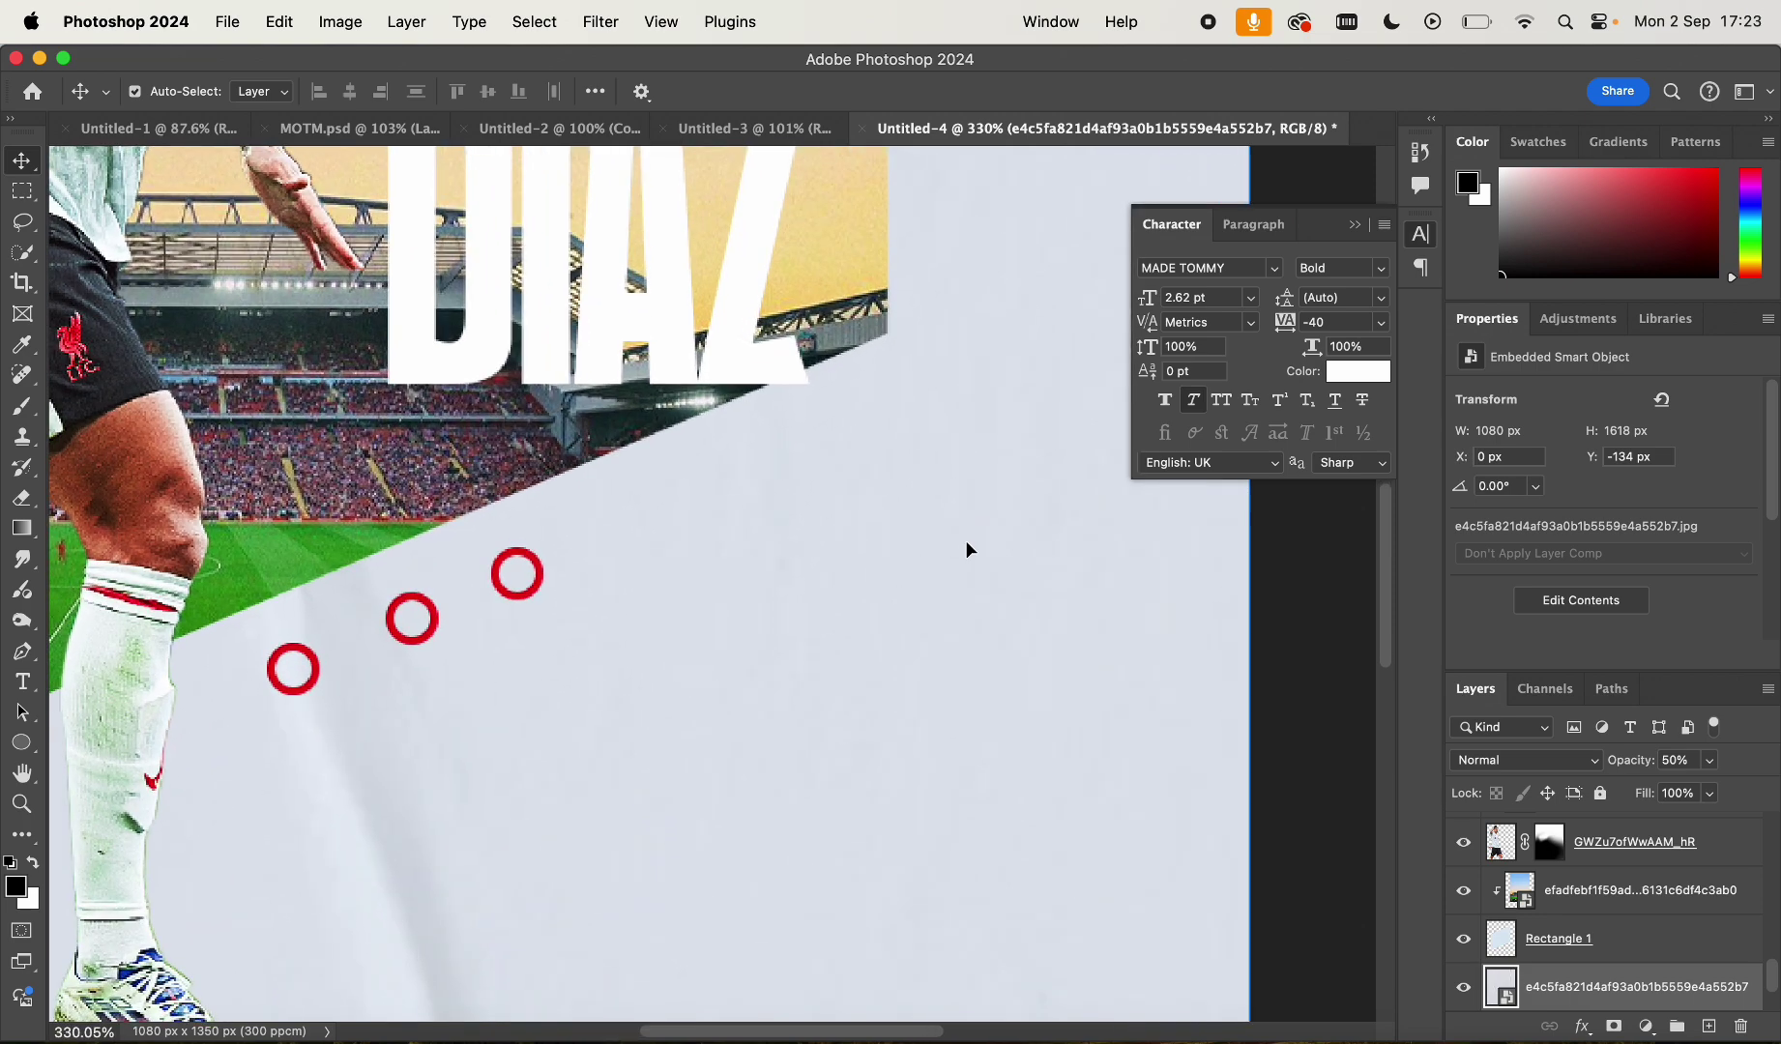
{"action": "scroll", "coordinate": [421, 612], "scroll_direction": "down", "scroll_amount": 8}
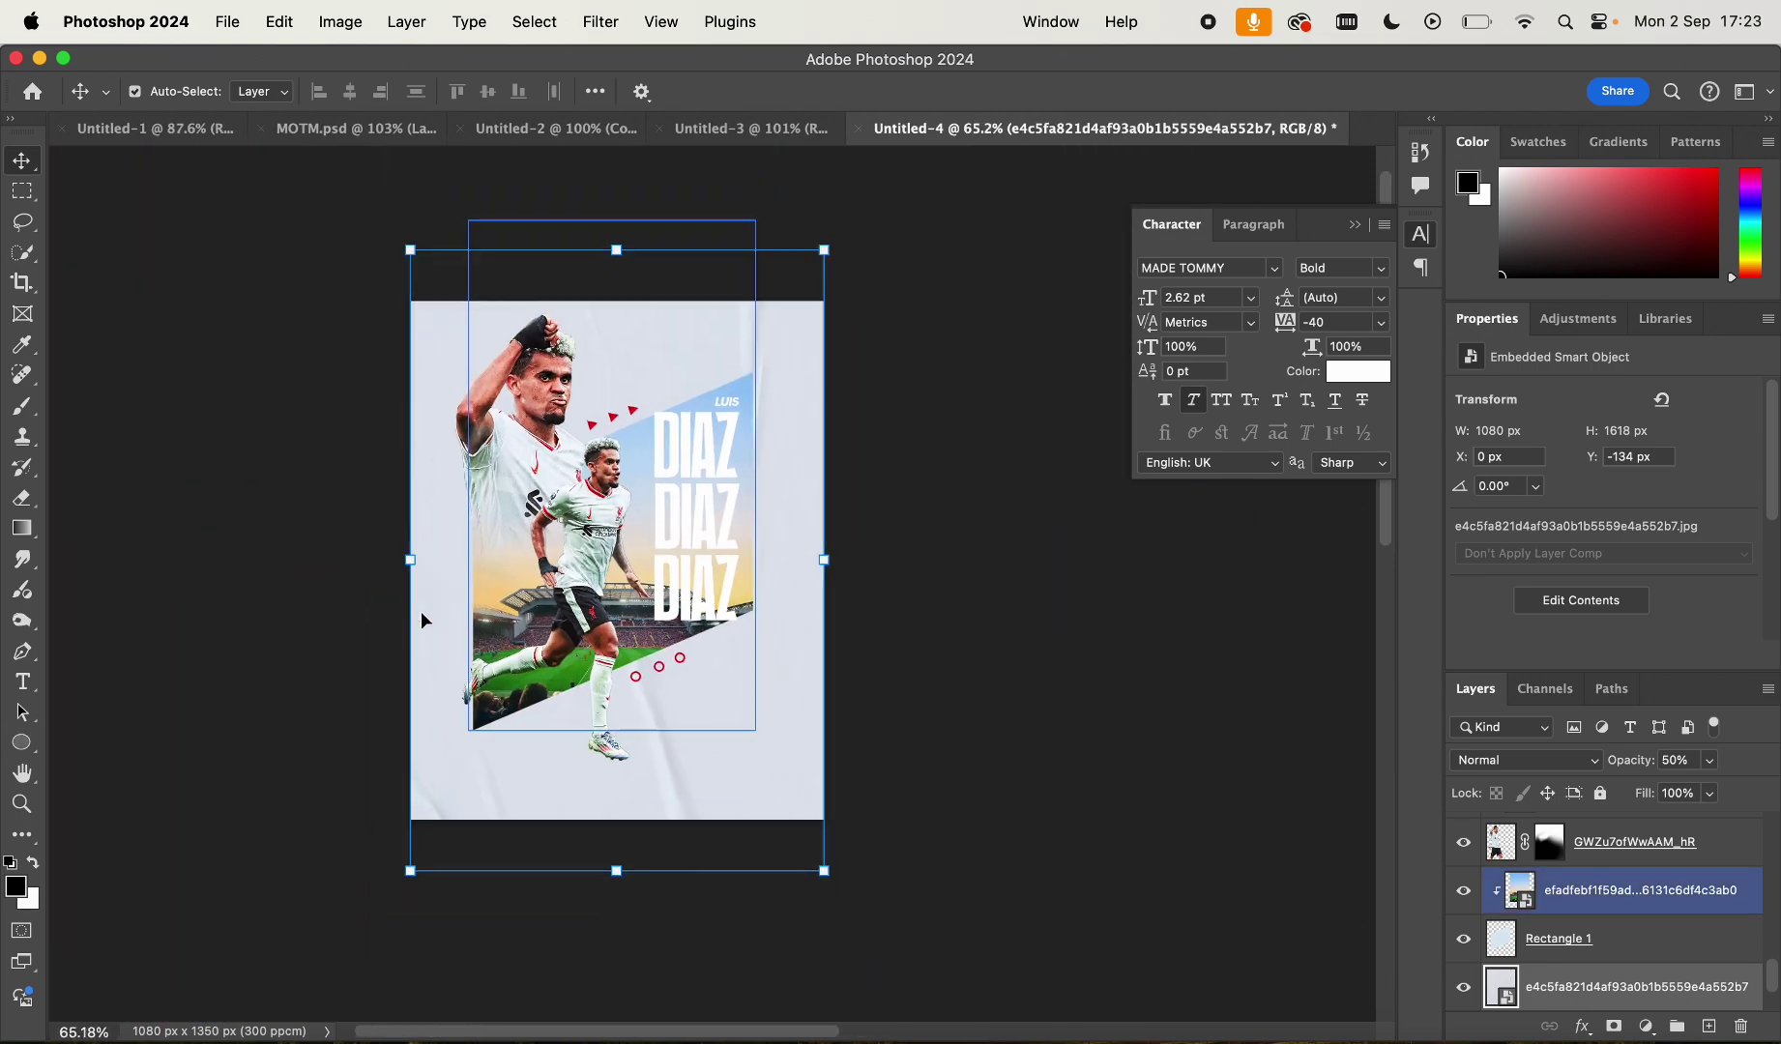
{"action": "scroll", "coordinate": [796, 445], "scroll_direction": "up", "scroll_amount": 4}
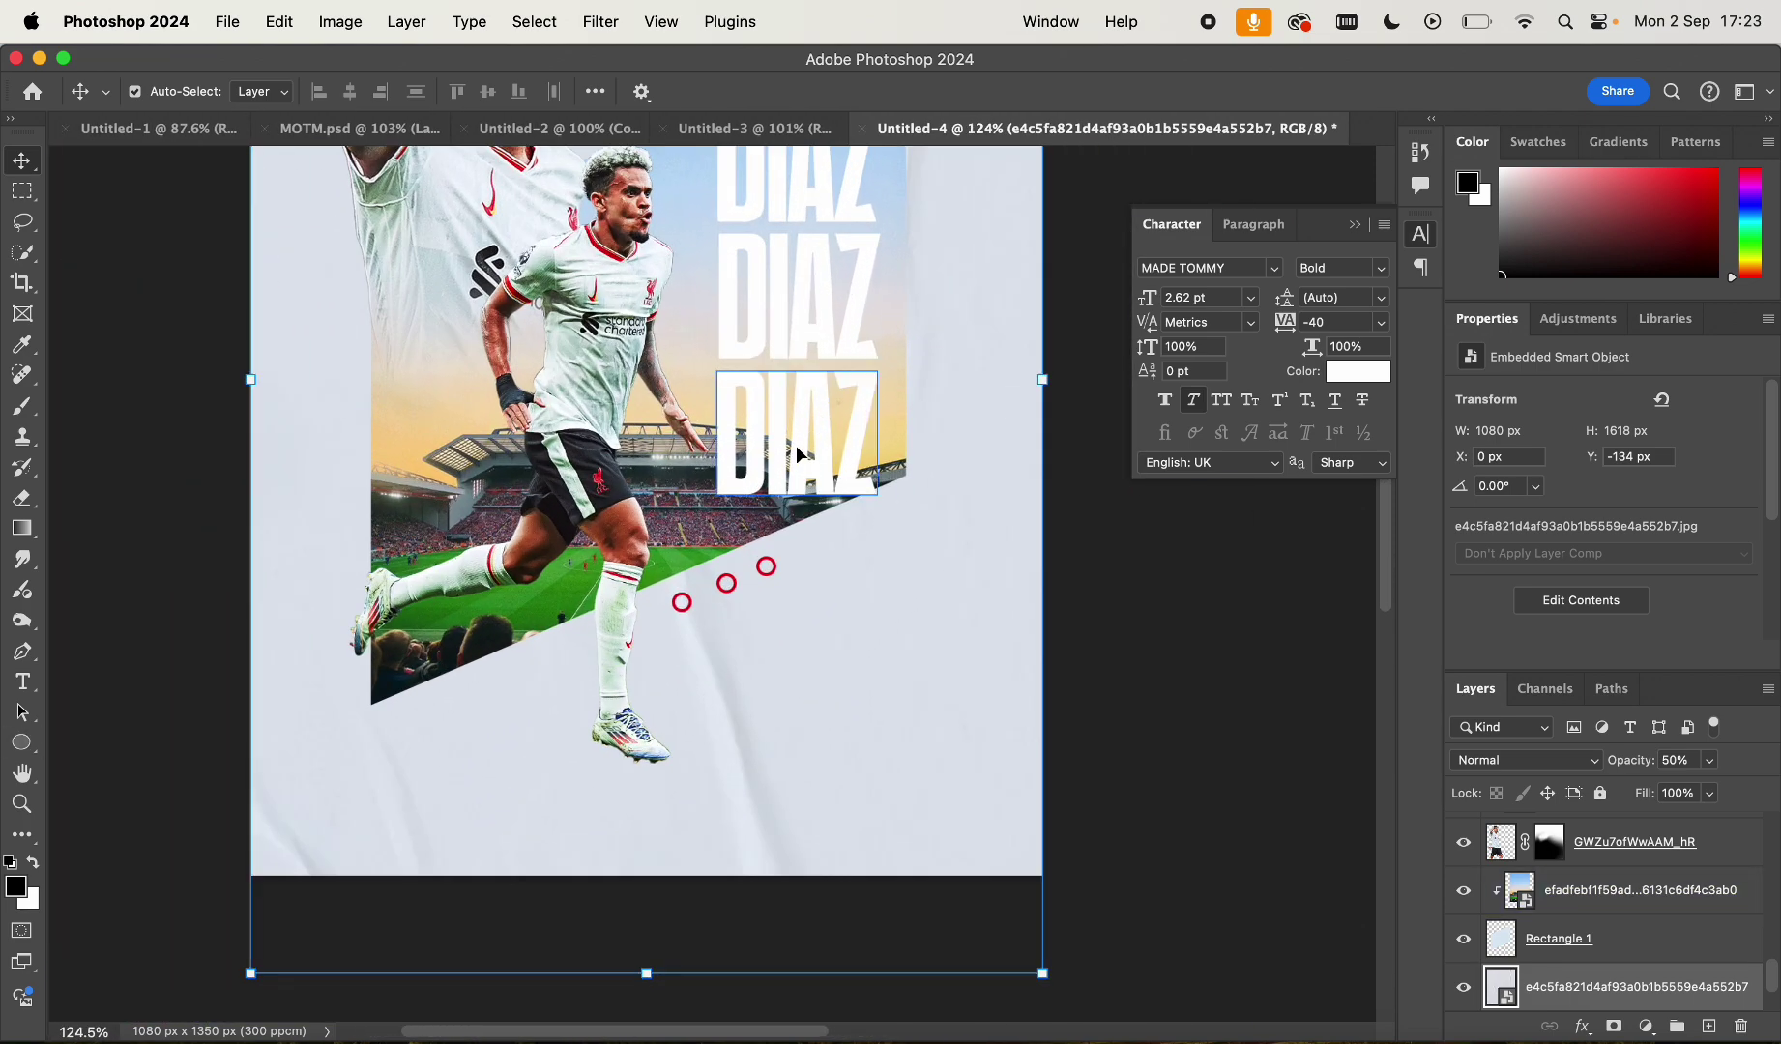
{"action": "scroll", "coordinate": [796, 444], "scroll_direction": "up", "scroll_amount": 2}
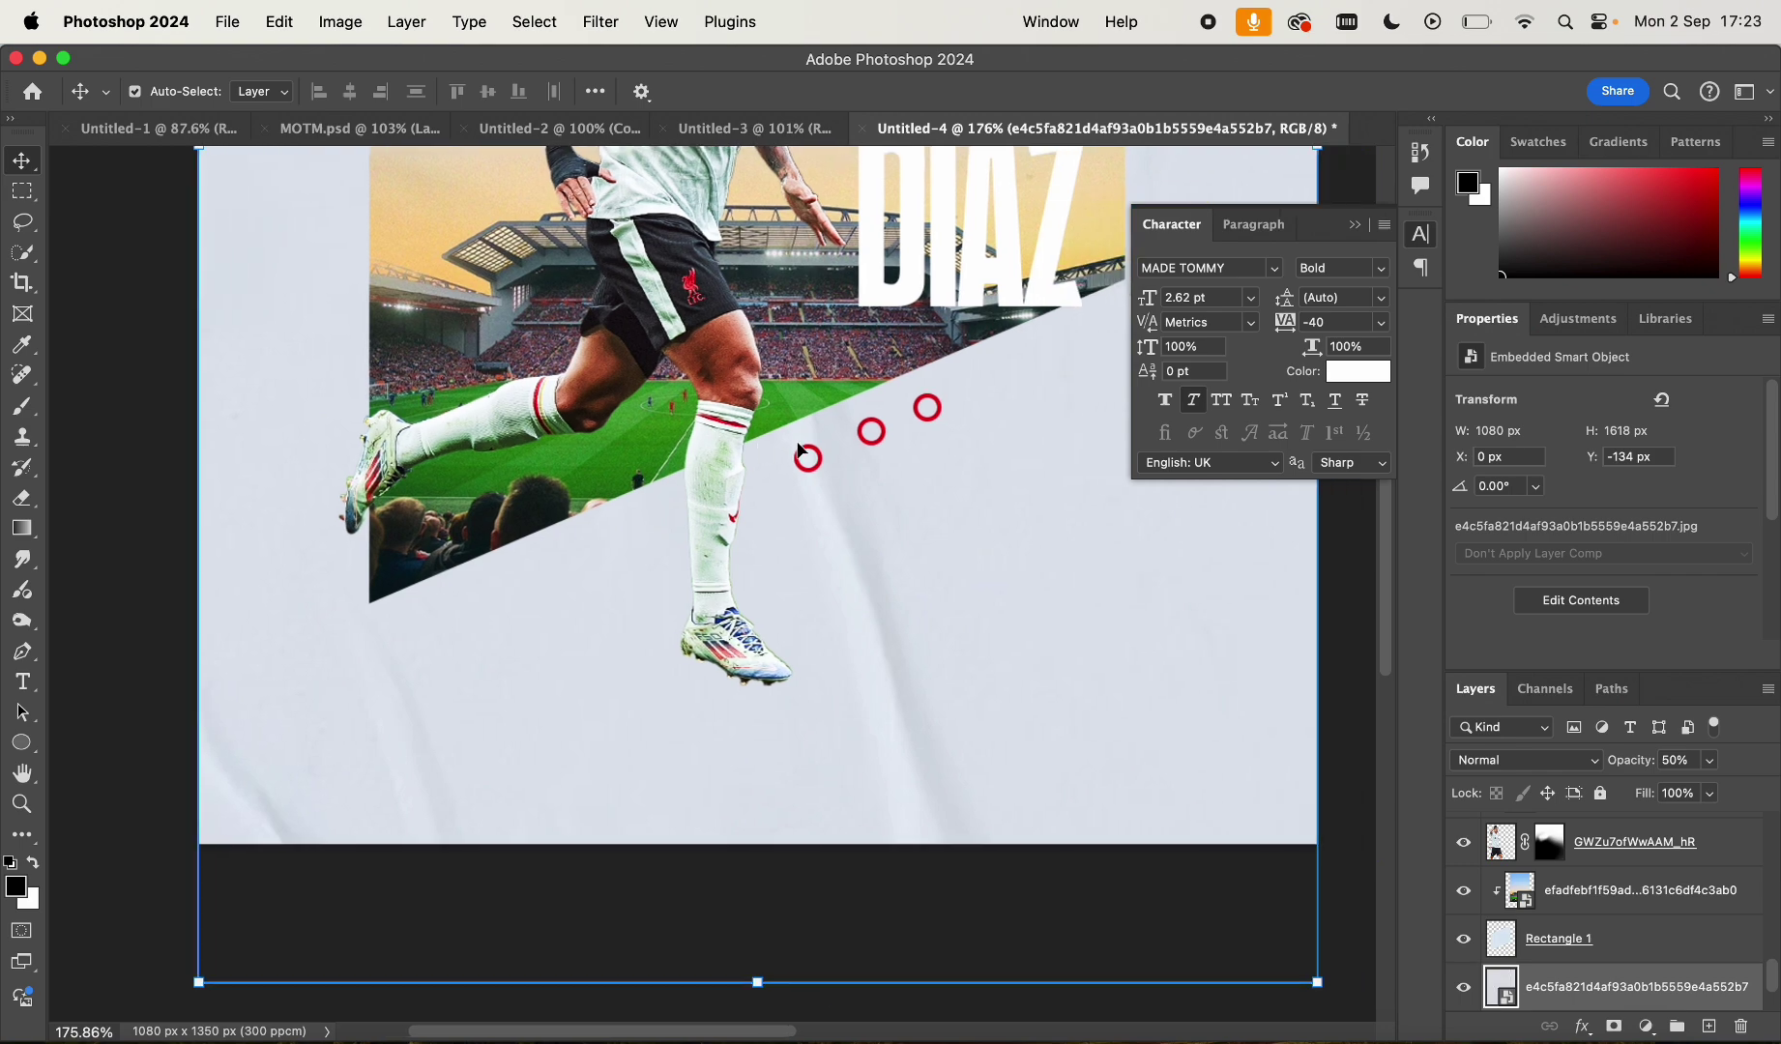
{"action": "scroll", "coordinate": [798, 441], "scroll_direction": "down", "scroll_amount": 4}
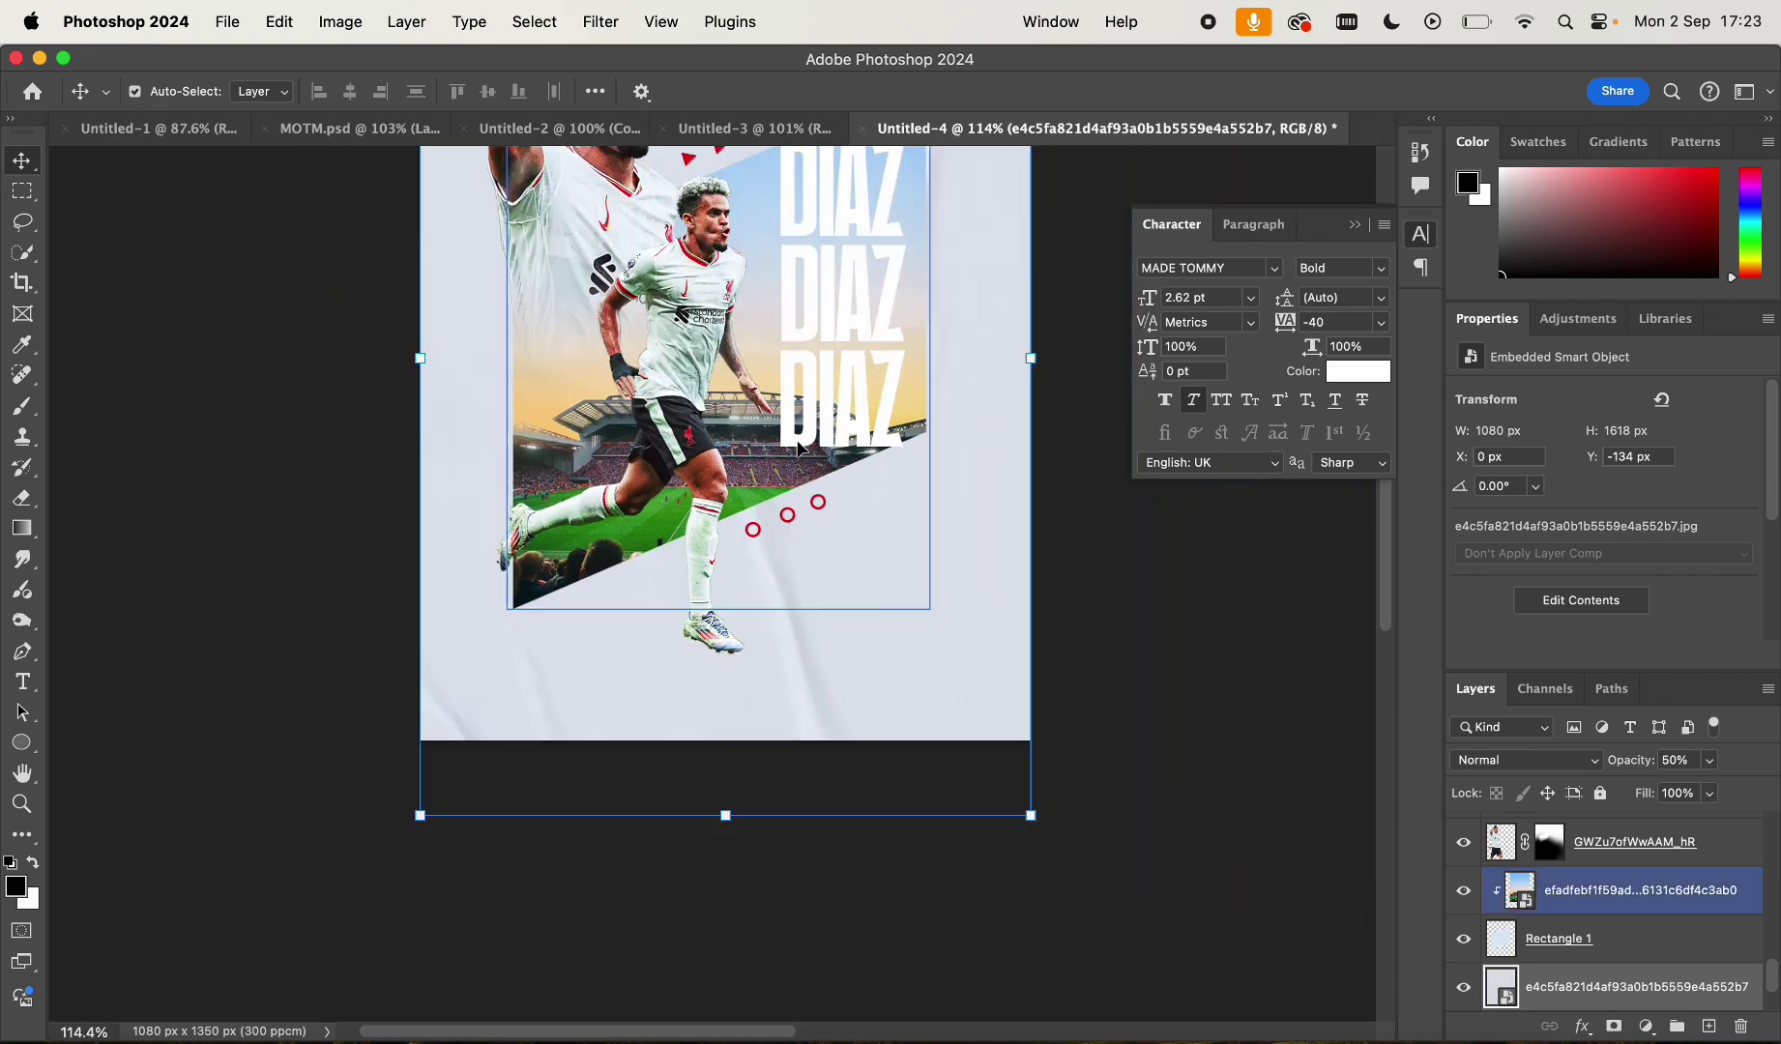
{"action": "scroll", "coordinate": [798, 434], "scroll_direction": "up", "scroll_amount": 2}
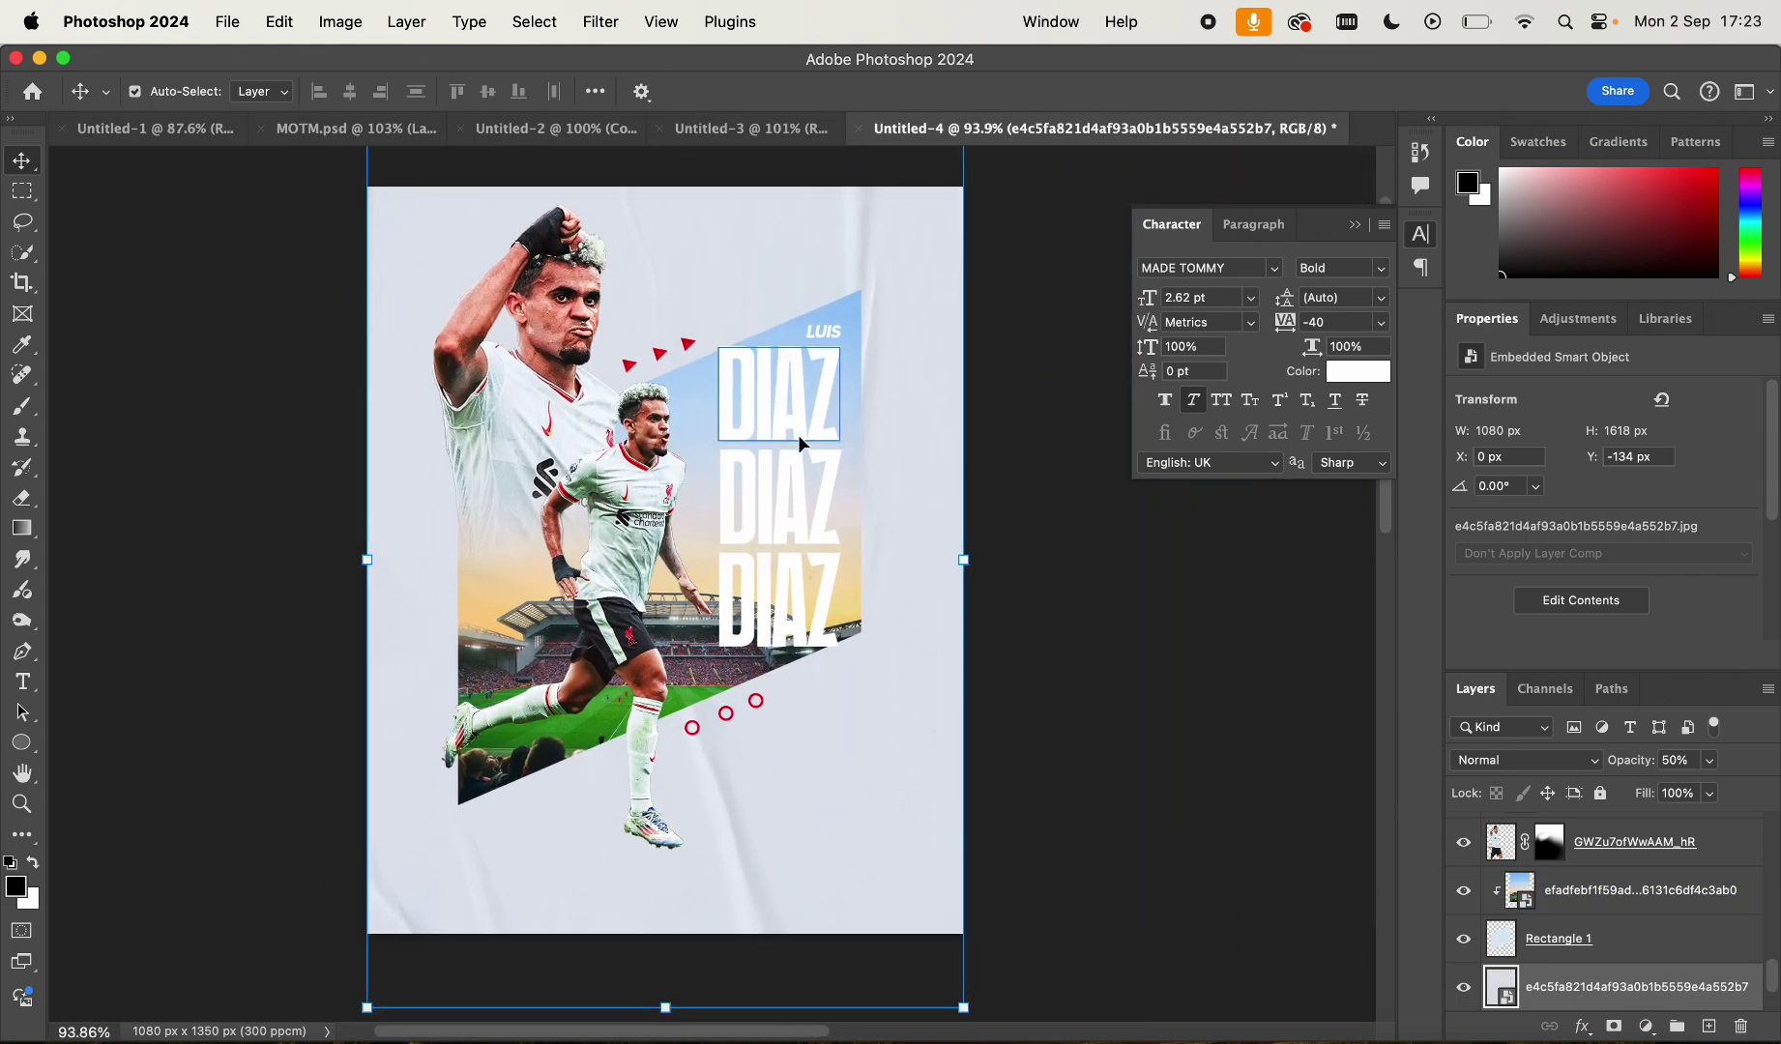
{"action": "left_click", "coordinate": [1122, 600]}
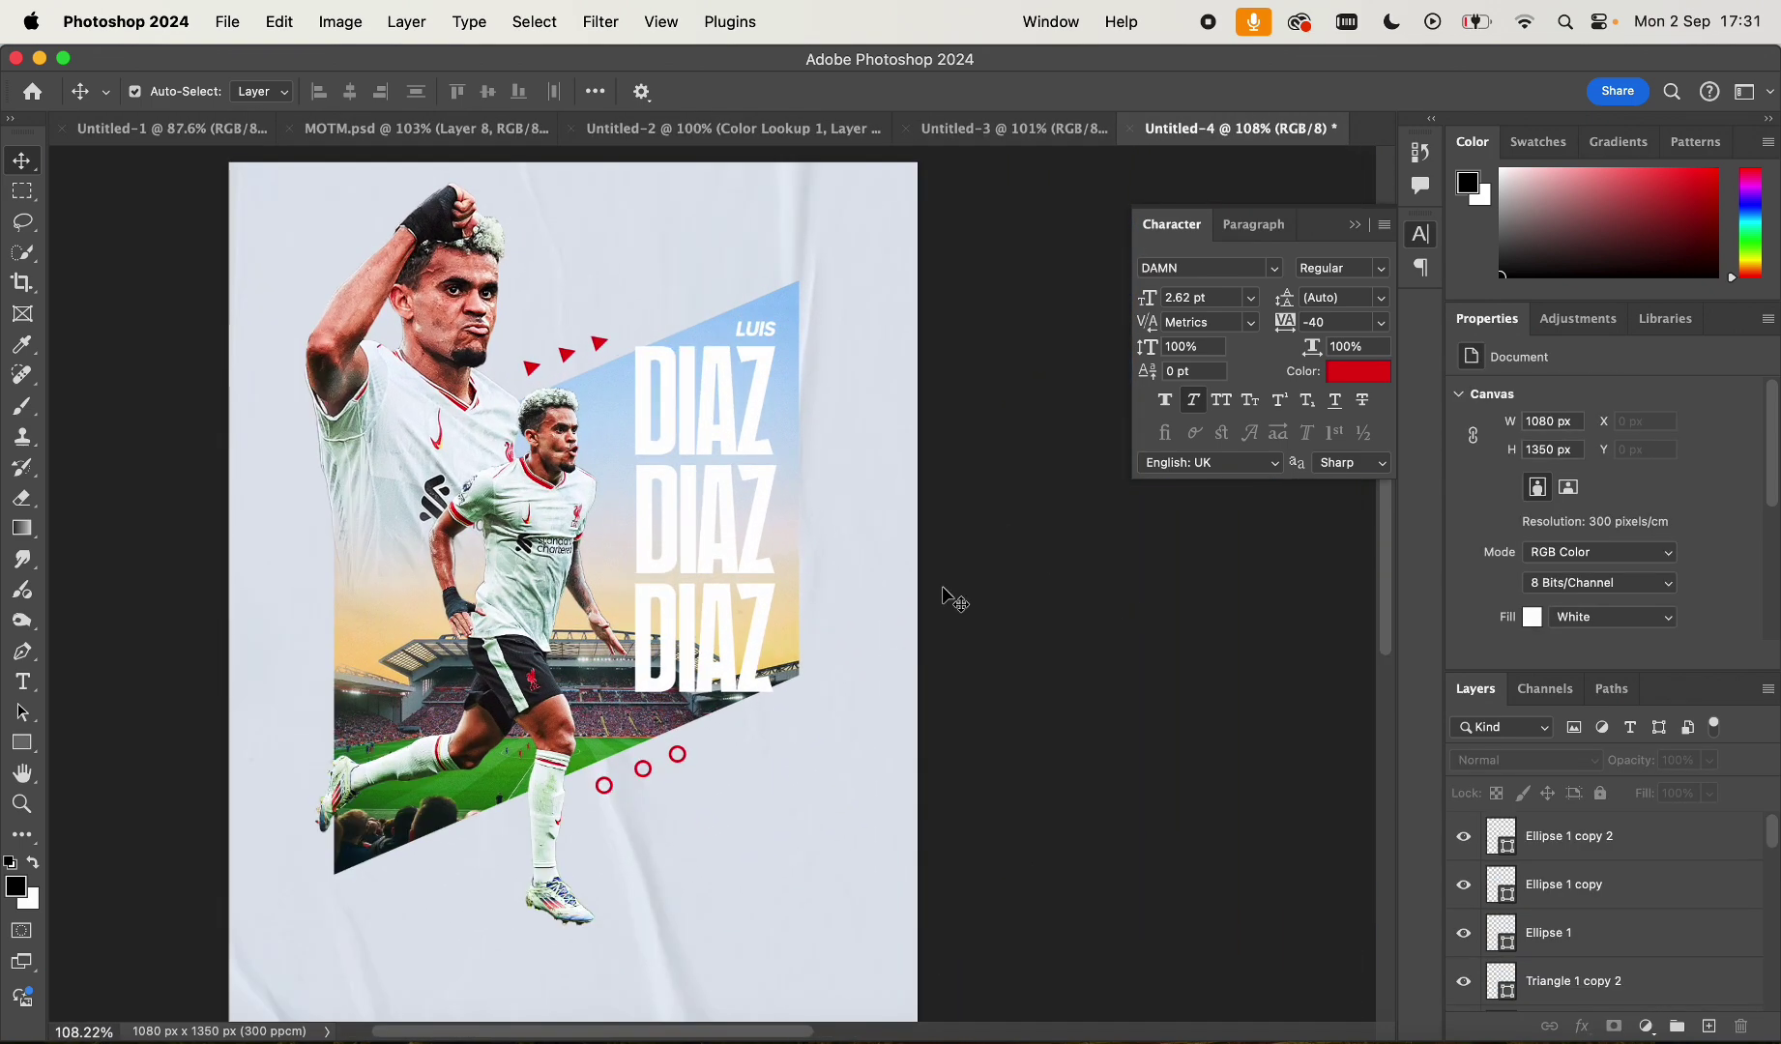
Add a red italic text layer reading 3 in the DAMN font above the row of triangles
{"action": "scroll", "coordinate": [948, 598], "scroll_direction": "down", "scroll_amount": 1}
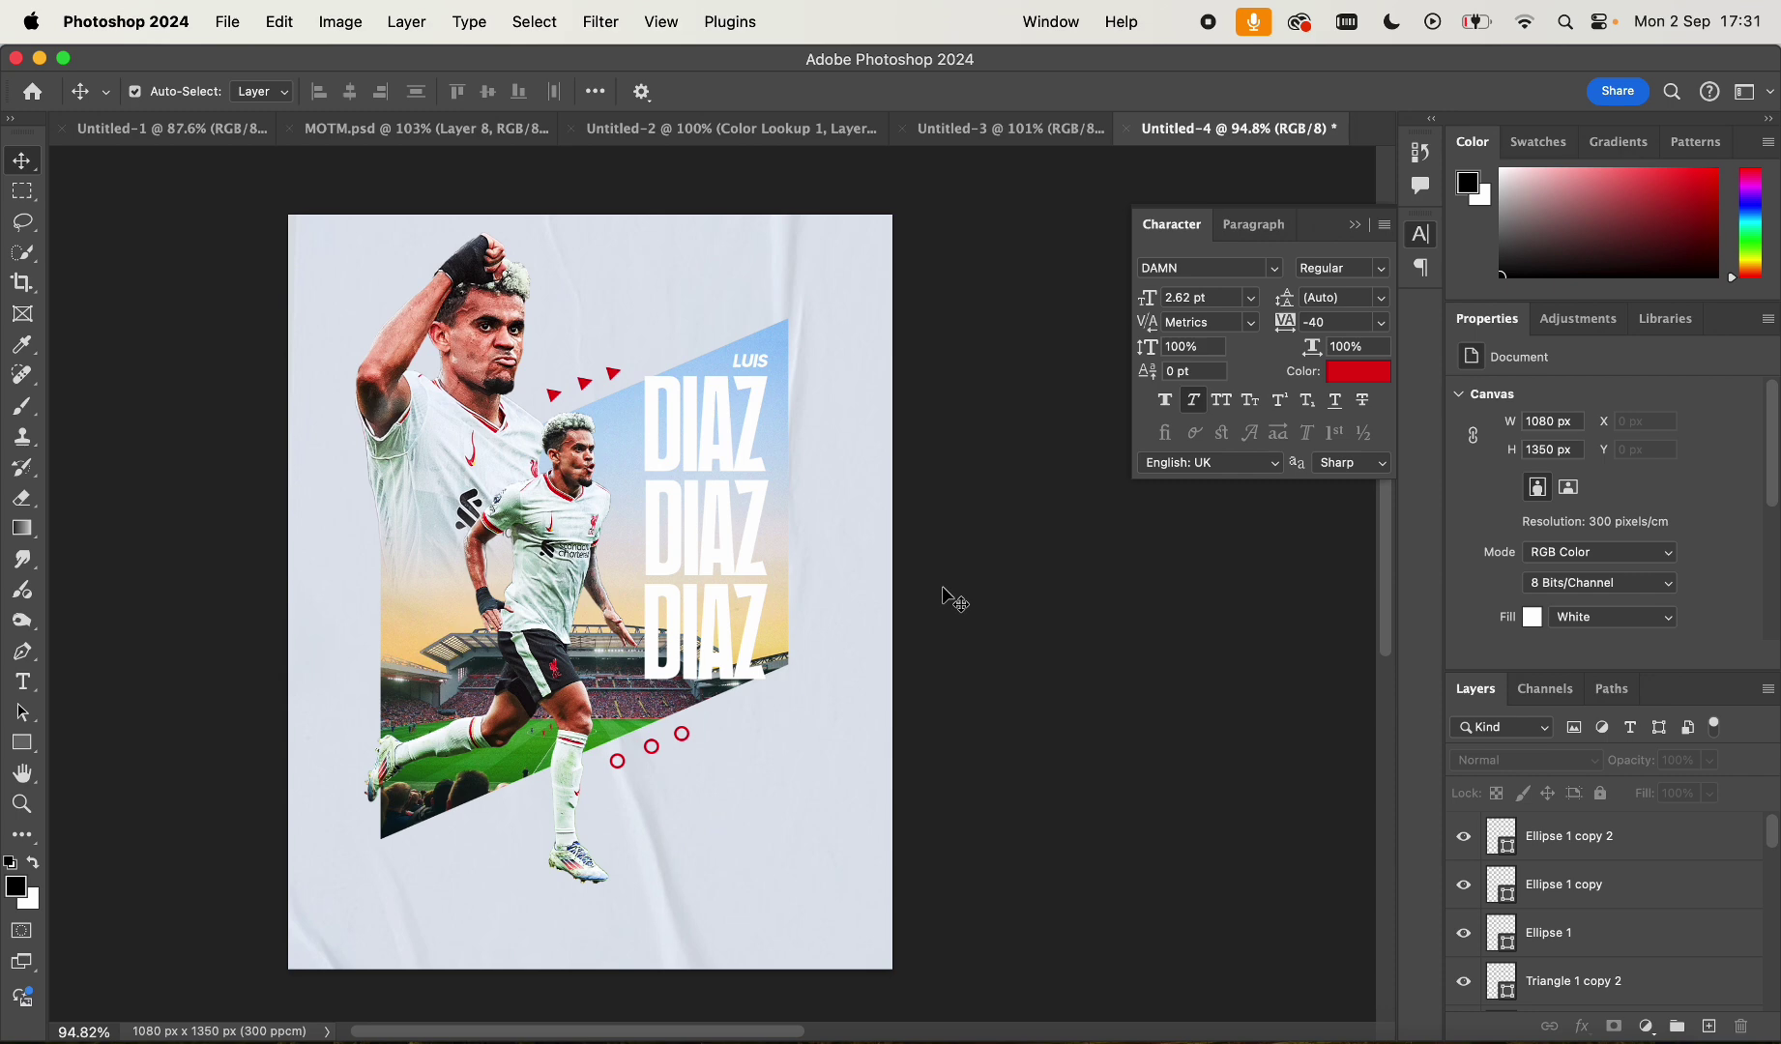
{"action": "scroll", "coordinate": [301, 435], "scroll_direction": "up", "scroll_amount": 2}
{"action": "key", "text": "t"}
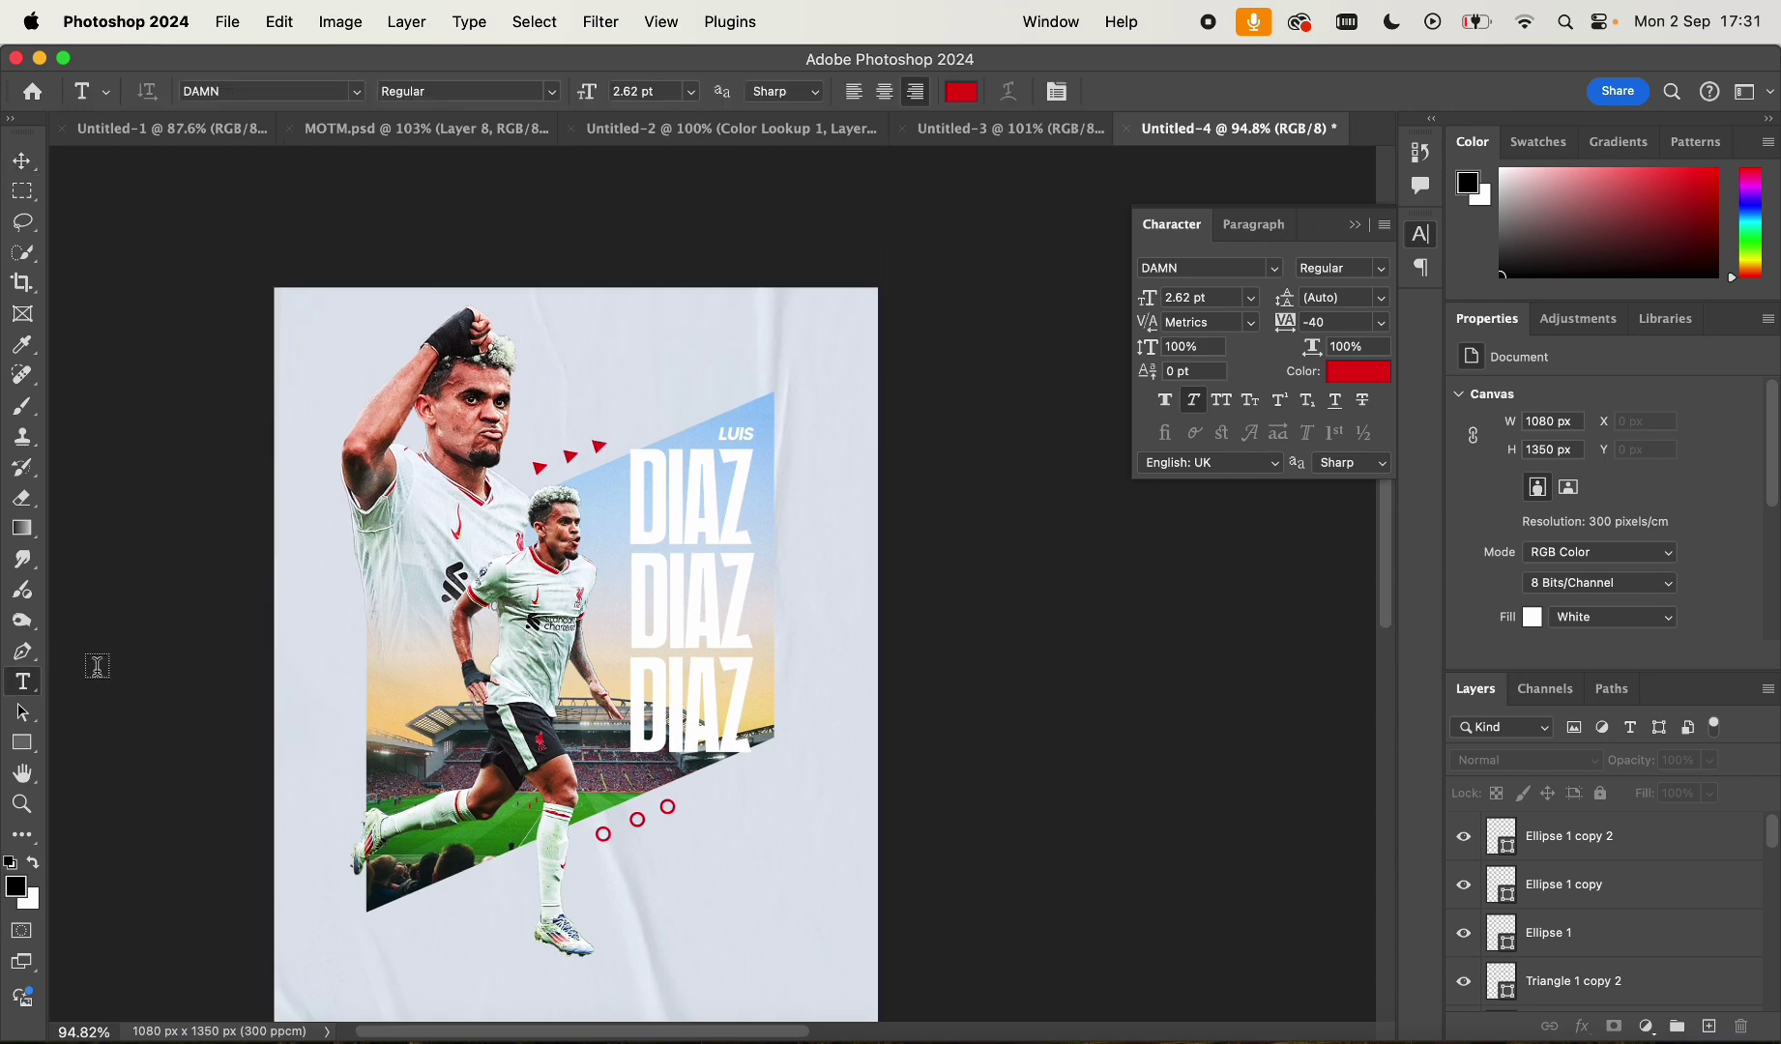
{"action": "scroll", "coordinate": [523, 637], "scroll_direction": "up", "scroll_amount": 3}
{"action": "left_click", "coordinate": [498, 527]}
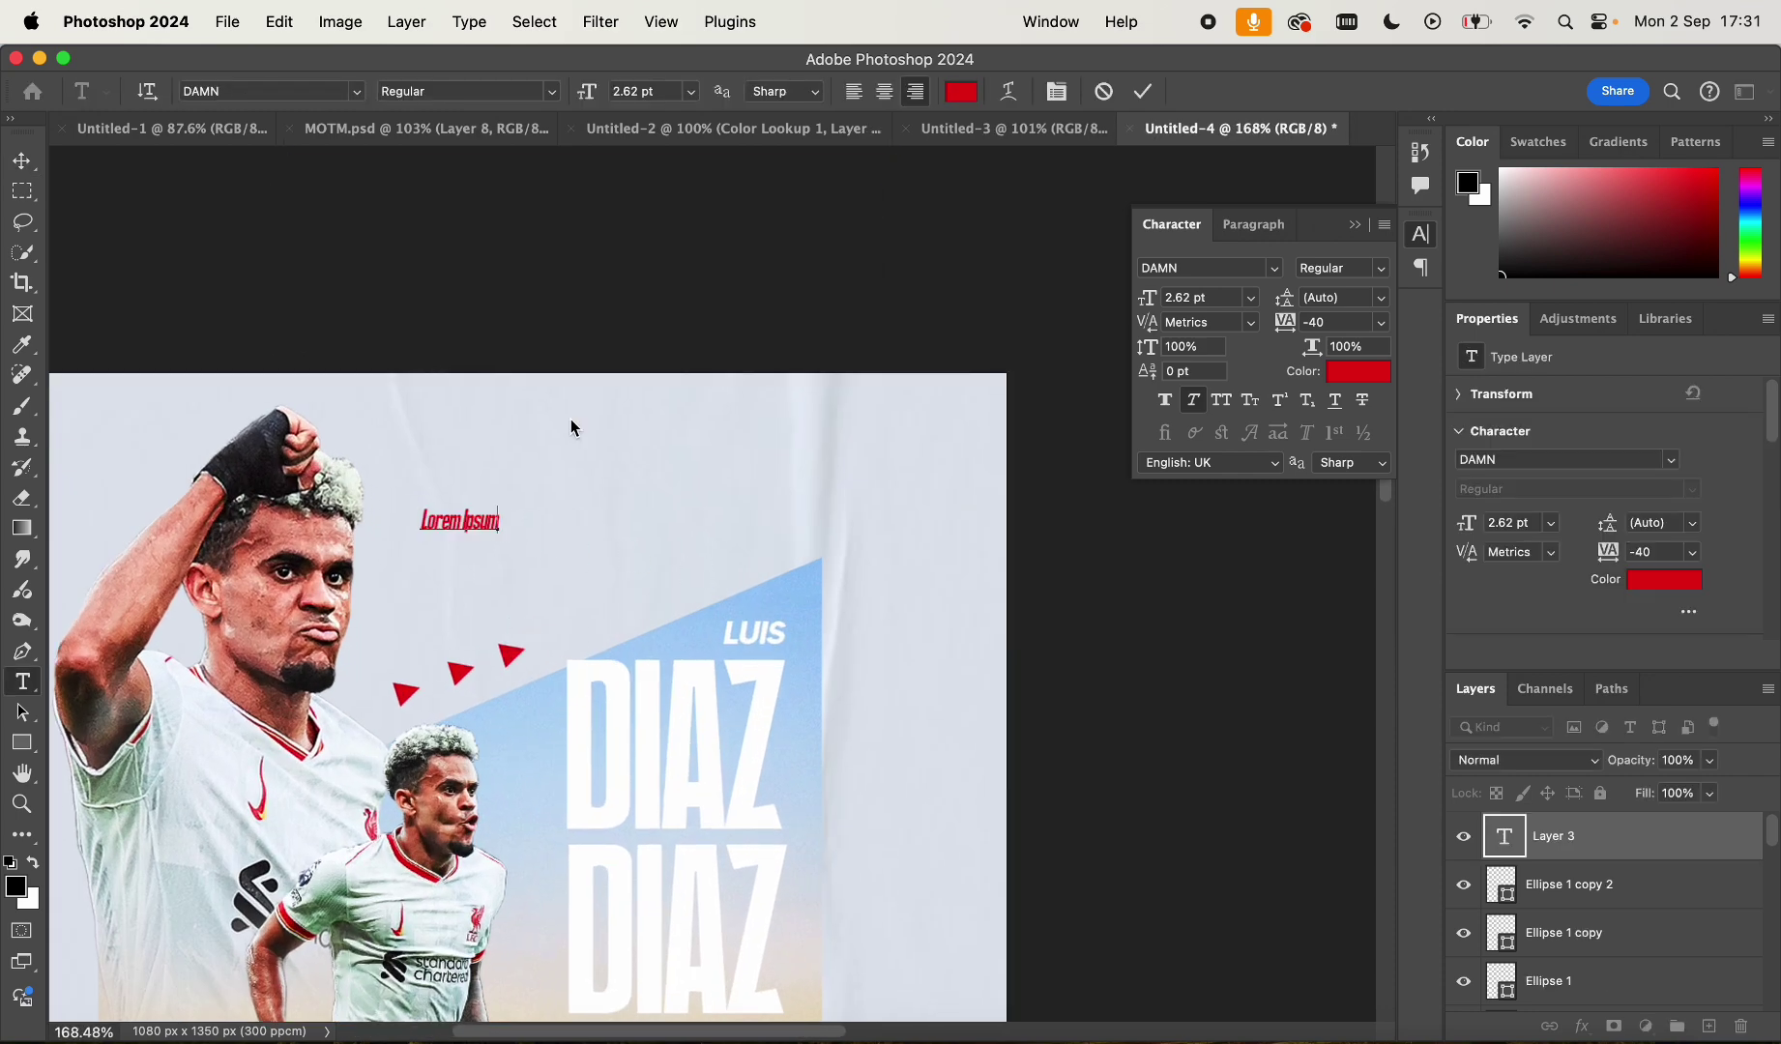
{"action": "key", "text": "BackSpace"}
{"action": "left_click", "coordinate": [22, 161]}
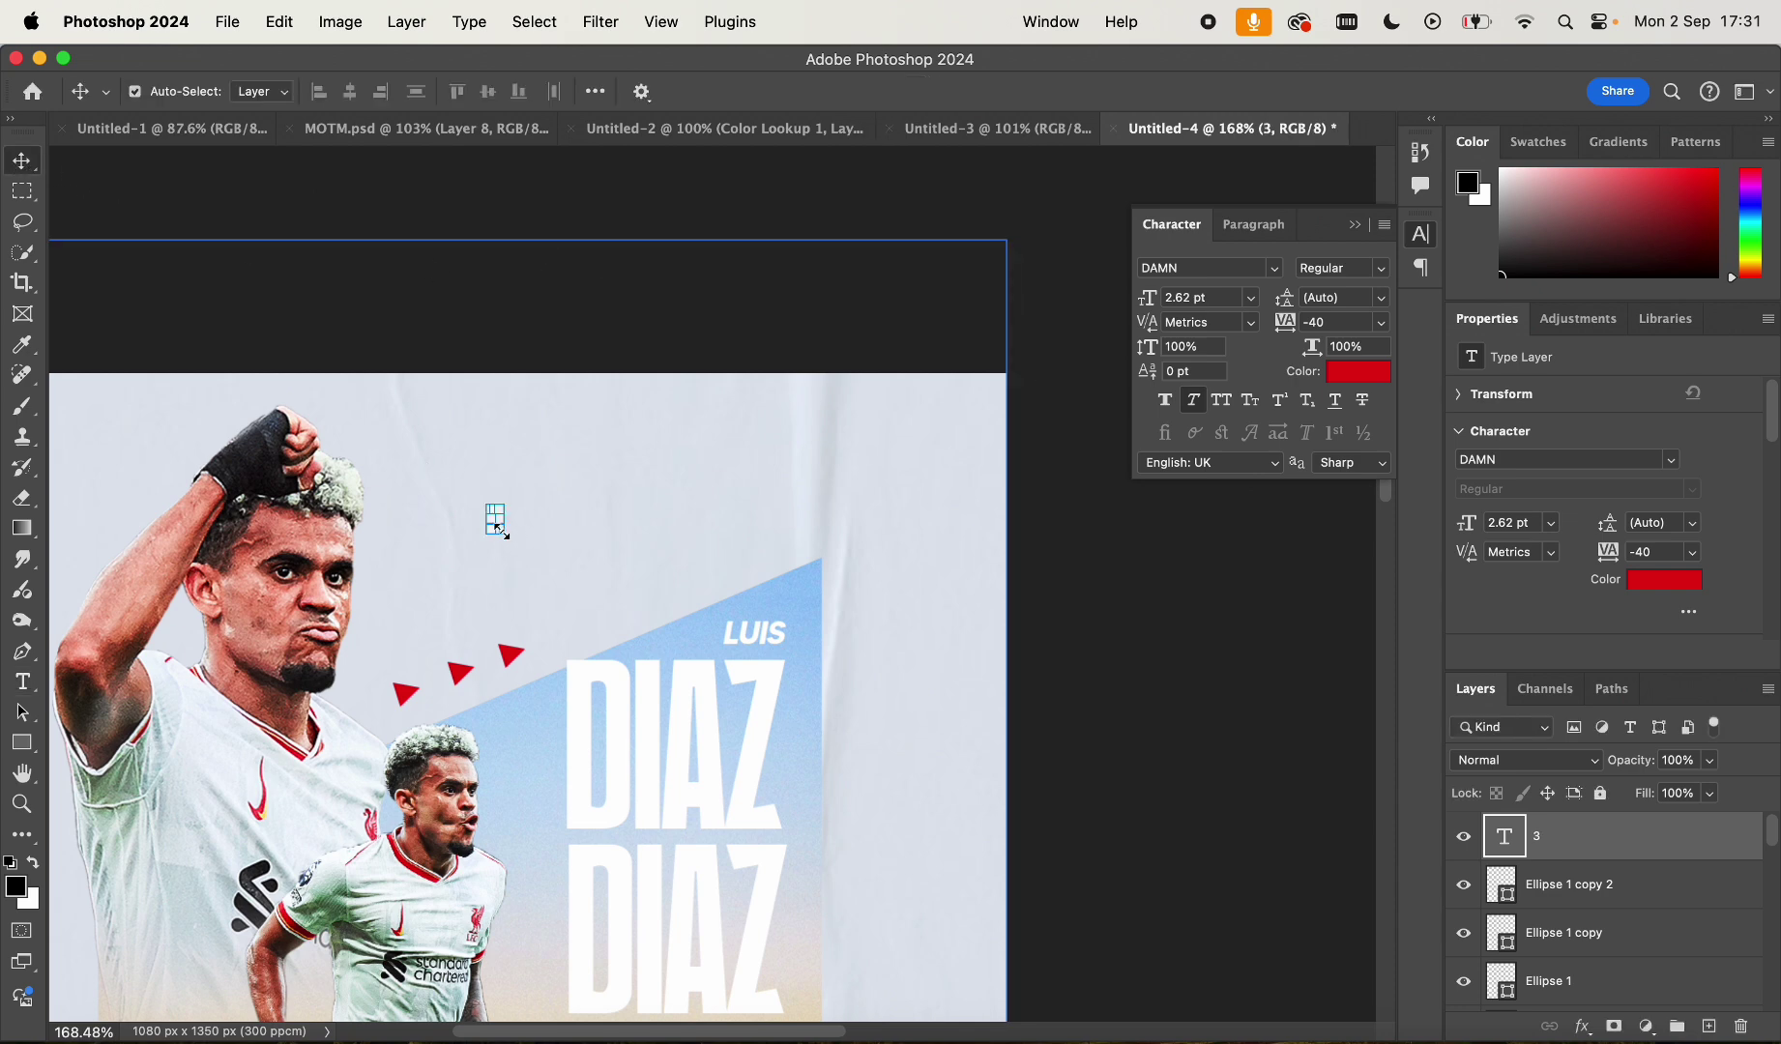
Enlarge the red 3 to about 15.54 pt and move it below the band, beside the upper end of the ring row
{"action": "left_click_drag", "start_coordinate": [497, 527], "coordinate": [608, 636]}
{"action": "scroll", "coordinate": [608, 636], "scroll_direction": "down", "scroll_amount": 2}
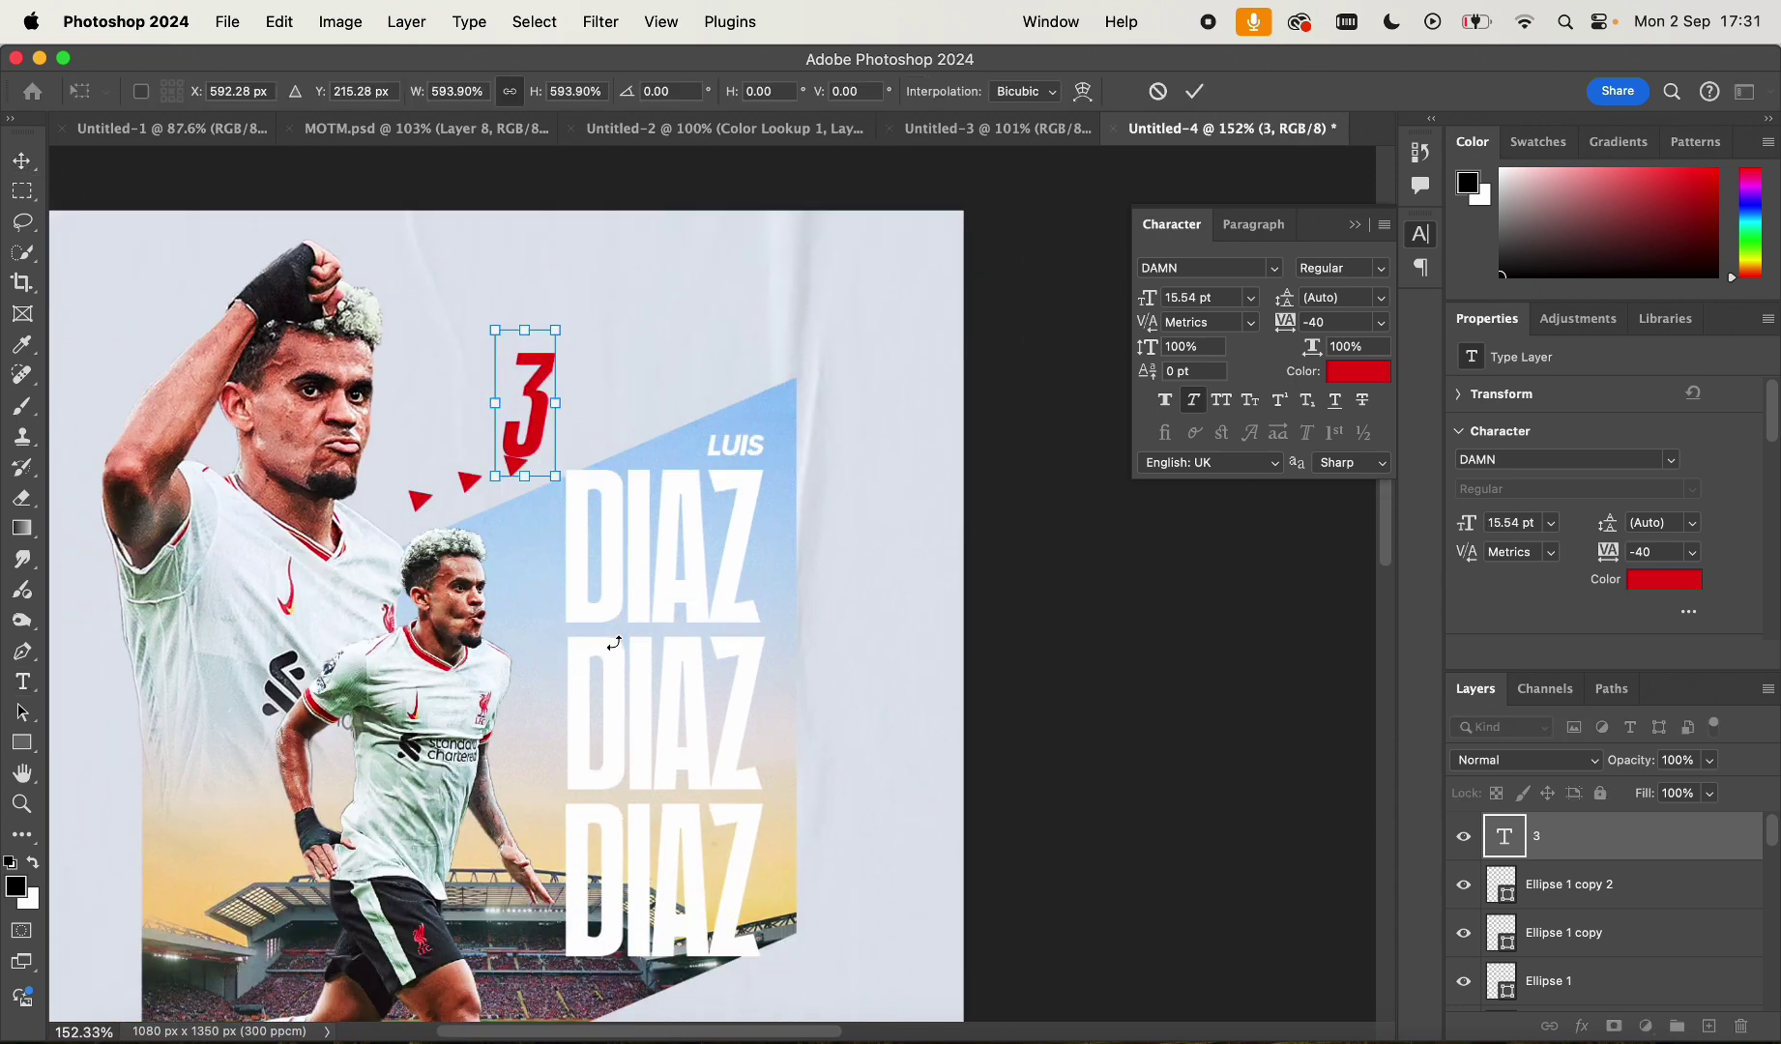
{"action": "scroll", "coordinate": [614, 643], "scroll_direction": "down", "scroll_amount": 3}
{"action": "left_click_drag", "start_coordinate": [552, 276], "coordinate": [697, 927]}
{"action": "scroll", "coordinate": [663, 891], "scroll_direction": "down", "scroll_amount": 5}
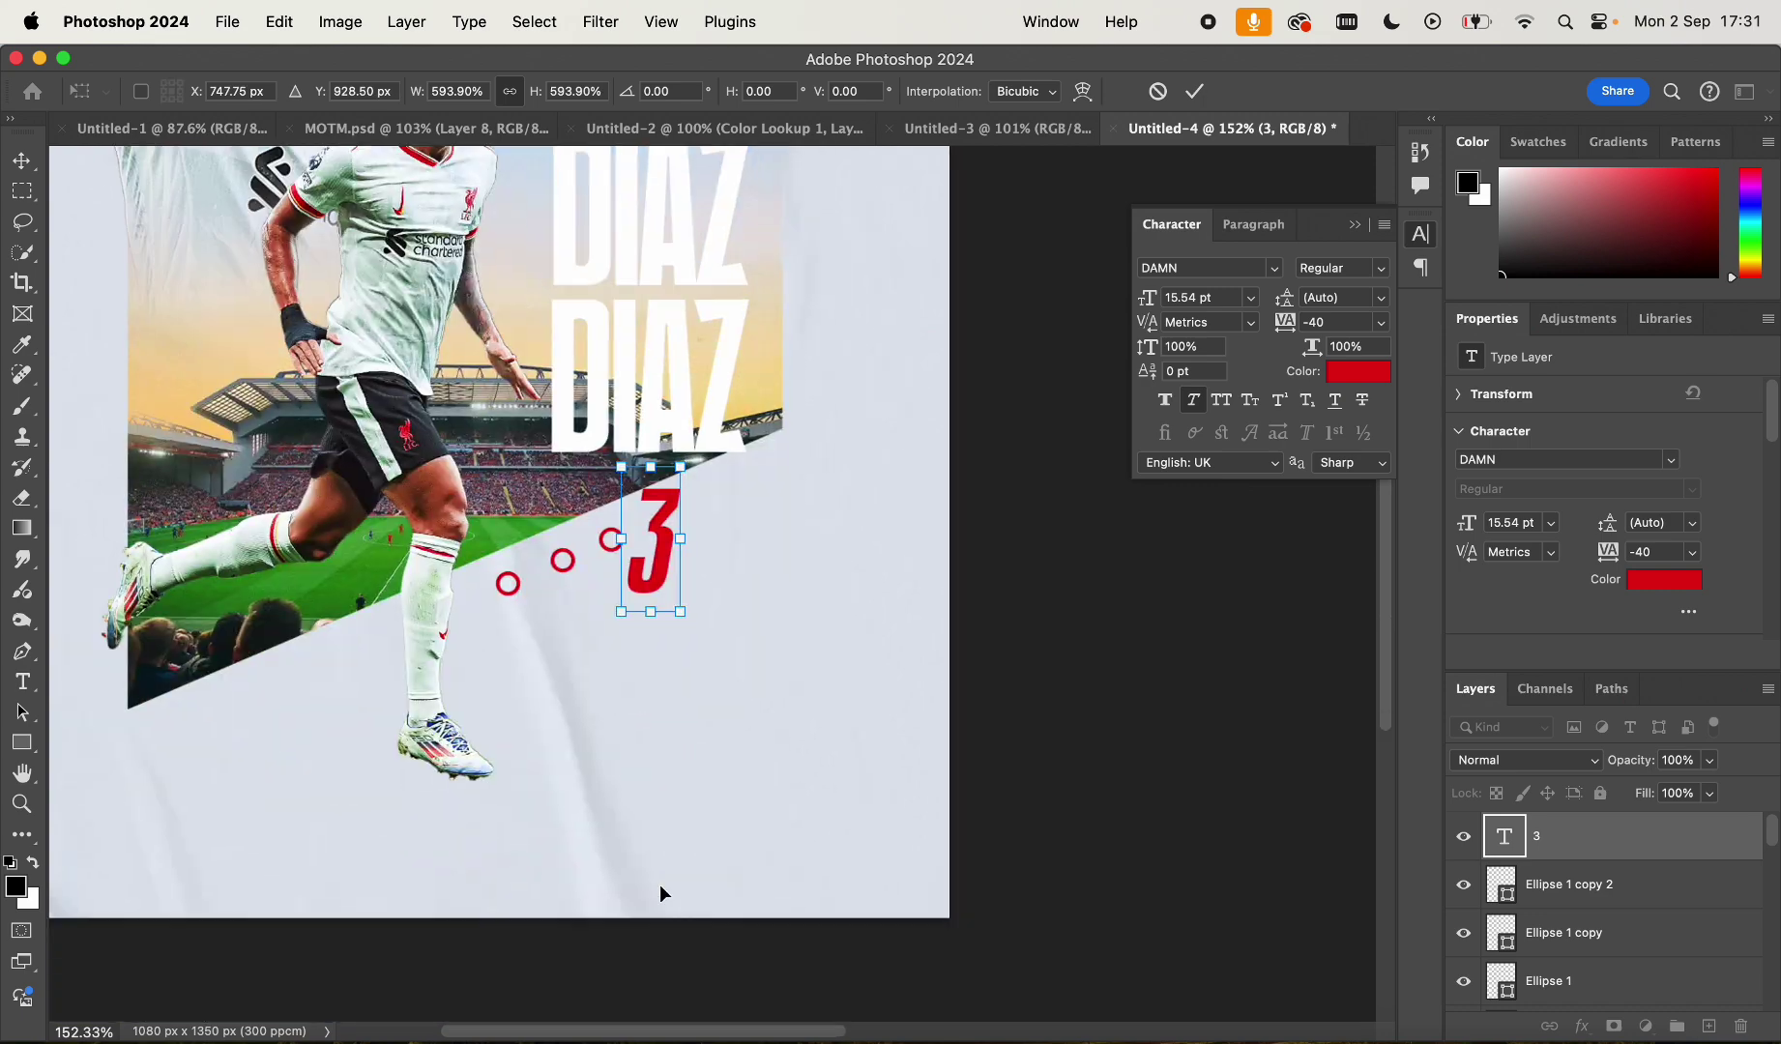
{"action": "scroll", "coordinate": [695, 645], "scroll_direction": "up", "scroll_amount": 5}
{"action": "scroll", "coordinate": [695, 645], "scroll_direction": "down", "scroll_amount": 1}
Set the 3 clear of the rings, duplicate it to the right and change the copy's text to GOALS
{"action": "left_click_drag", "start_coordinate": [622, 563], "coordinate": [808, 582]}
{"action": "key", "text": "Return"}
{"action": "double_click", "coordinate": [809, 585]}
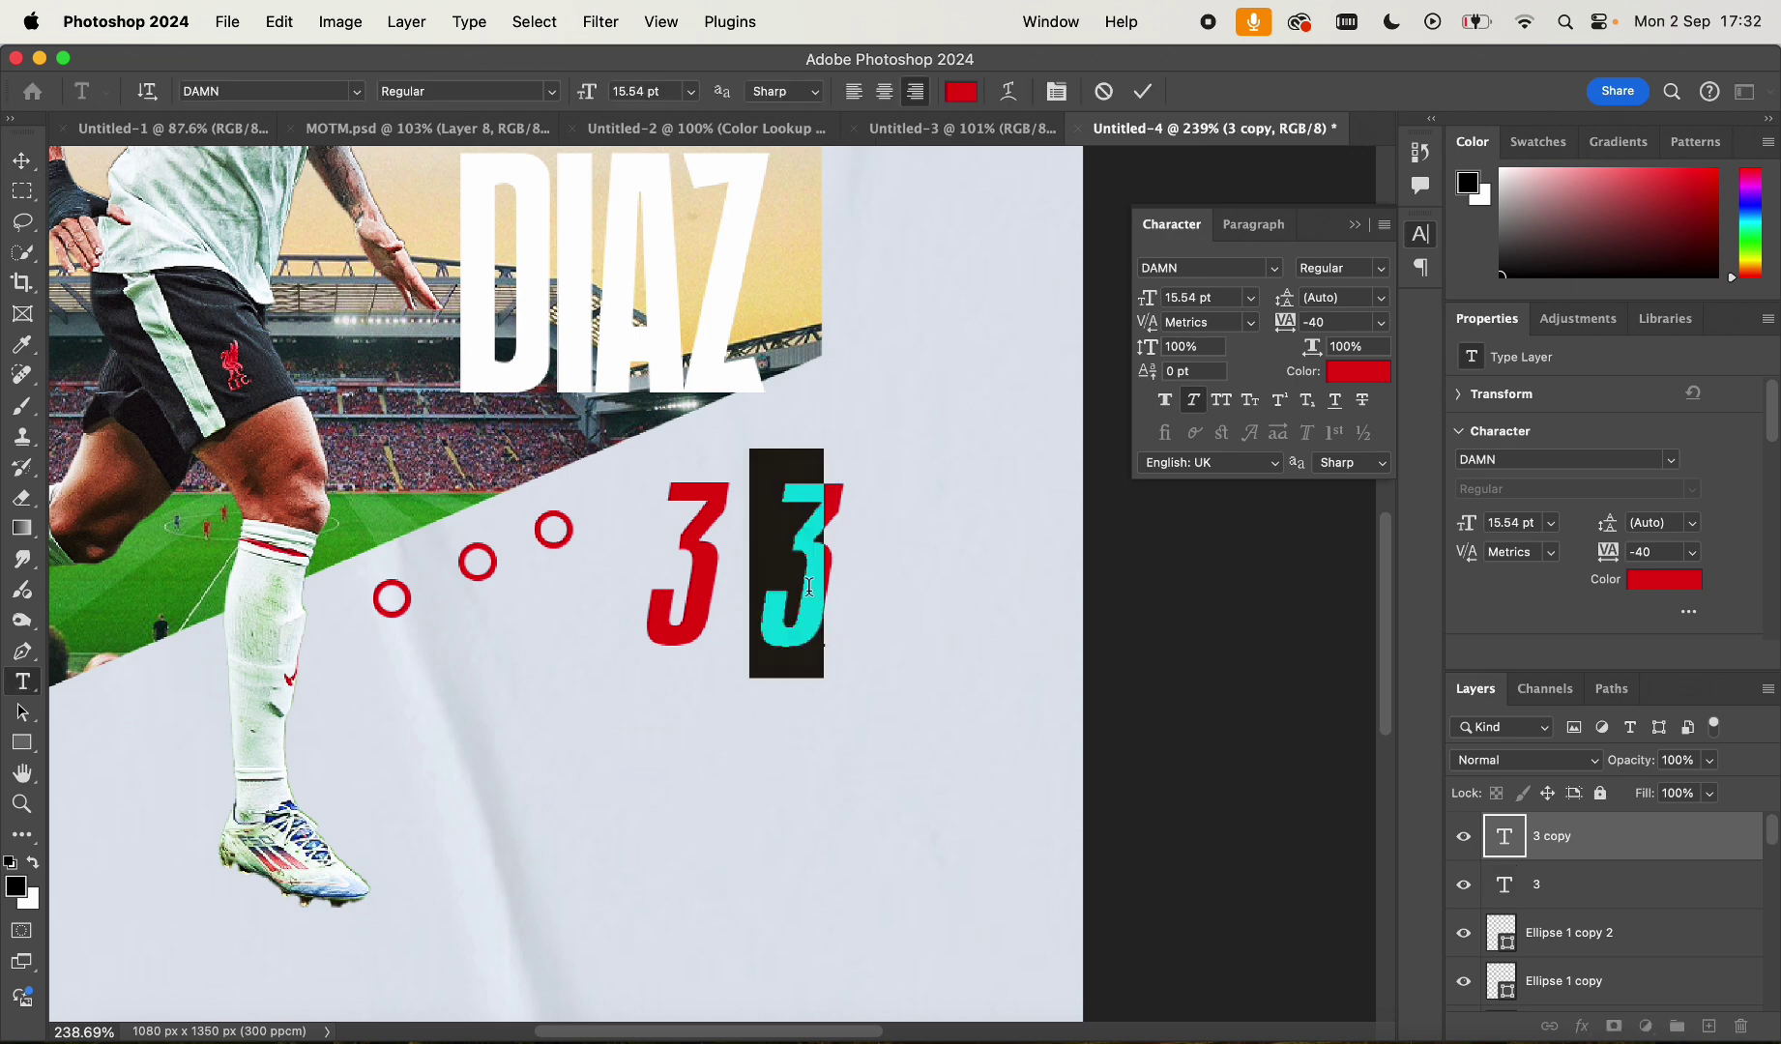
{"action": "type", "text": "640"}
{"action": "key", "text": "BackSpace"}
{"action": "key", "text": "BackSpace"}
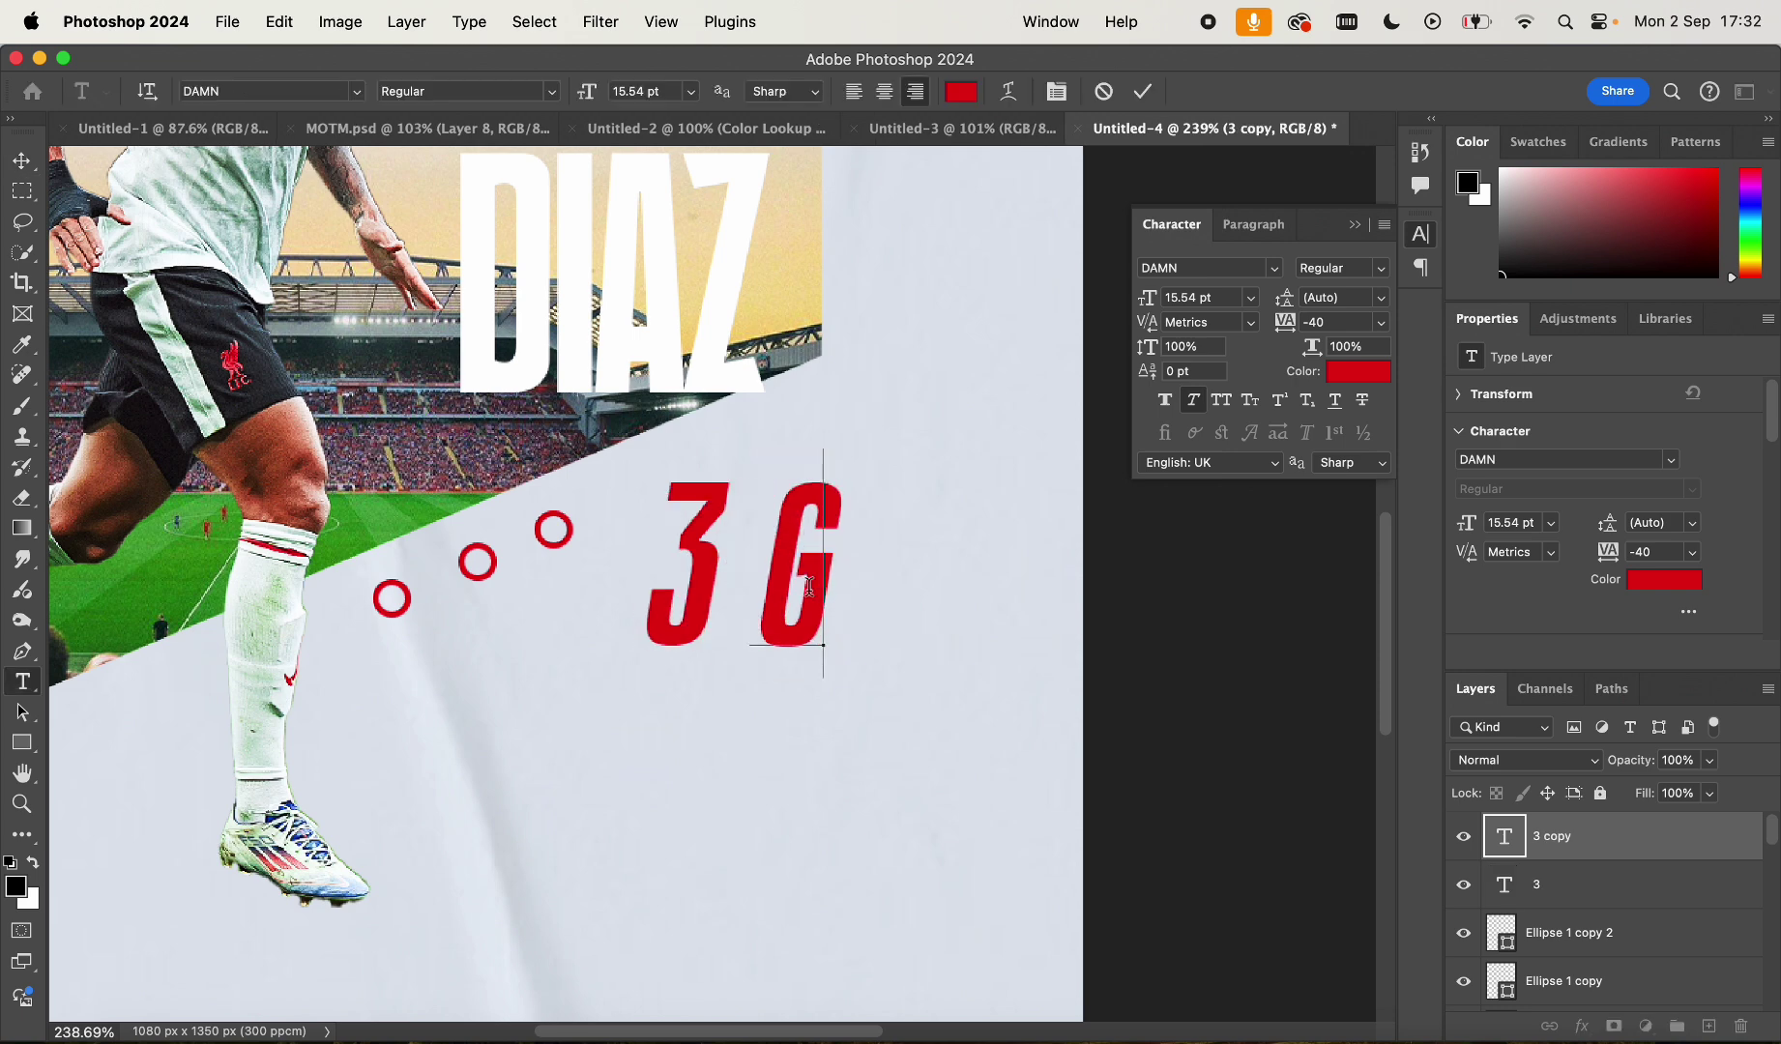
{"action": "type", "text": "OALS"}
{"action": "left_click", "coordinate": [21, 162]}
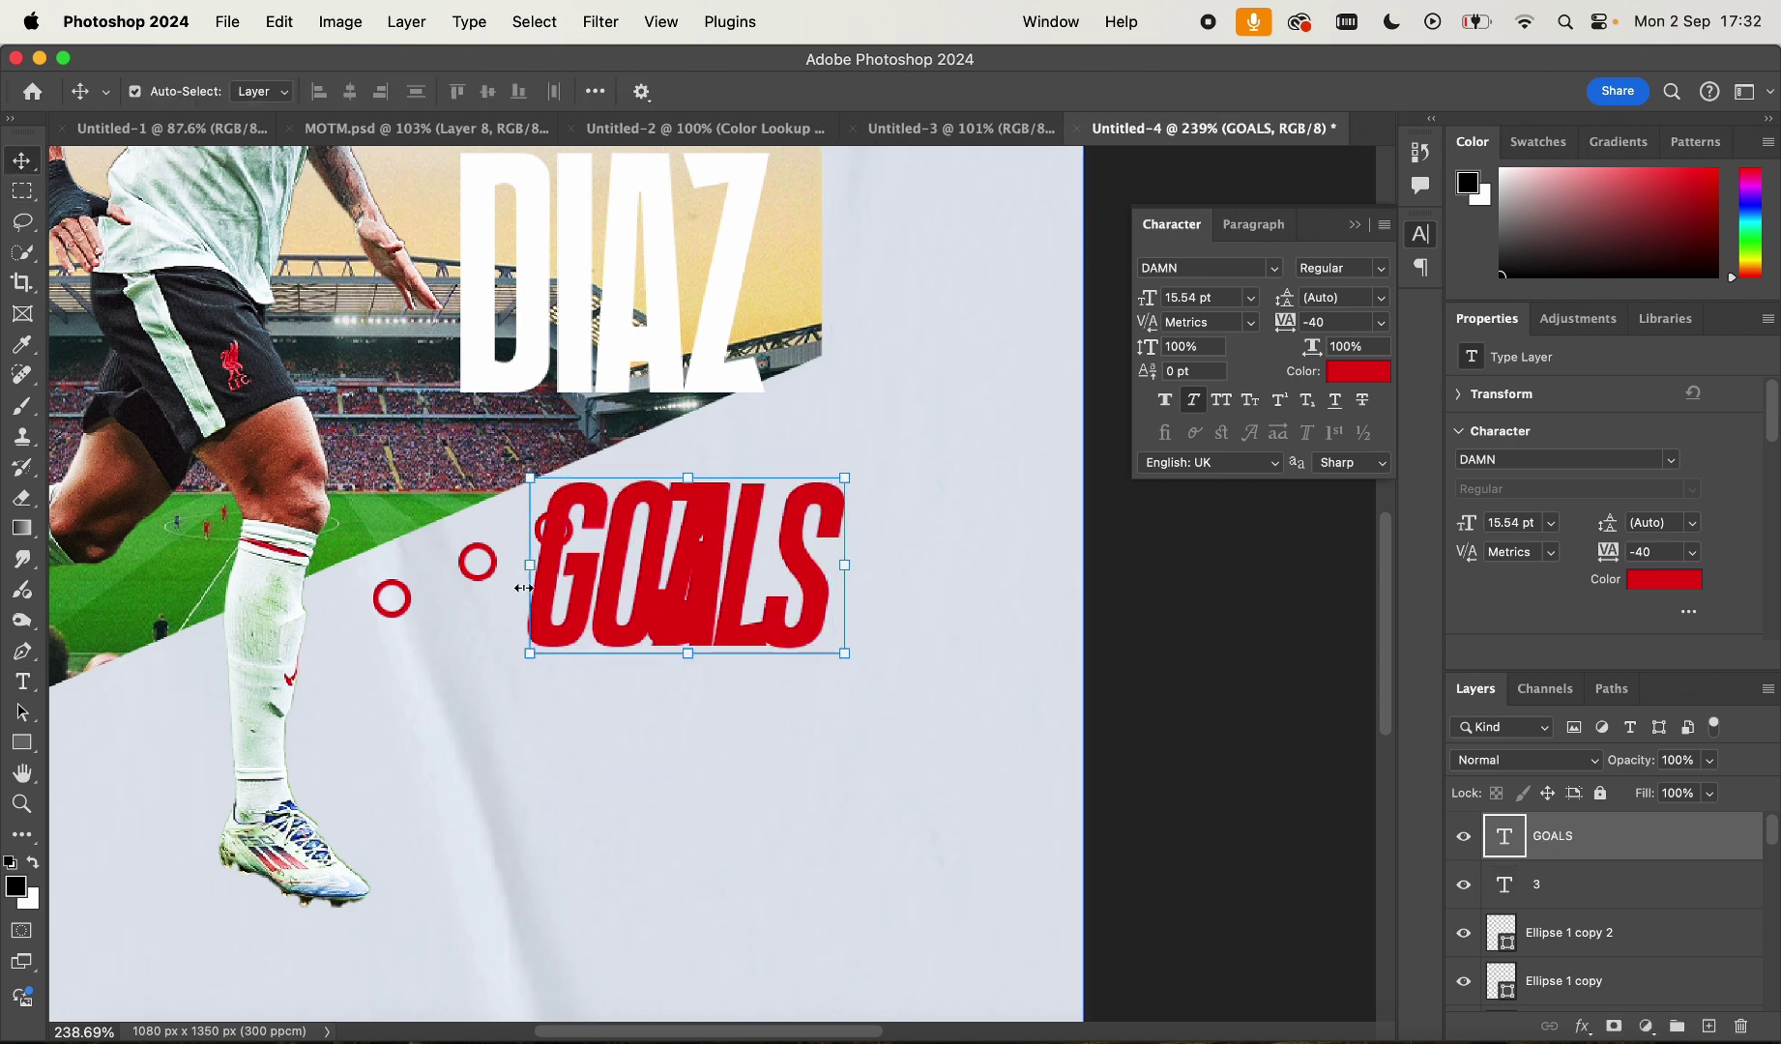
Shrink the GOALS text to about 5.66 pt and place it tight against the 3, centred on its height
{"action": "left_click_drag", "start_coordinate": [624, 570], "coordinate": [820, 581]}
{"action": "left_click_drag", "start_coordinate": [997, 571], "coordinate": [823, 555]}
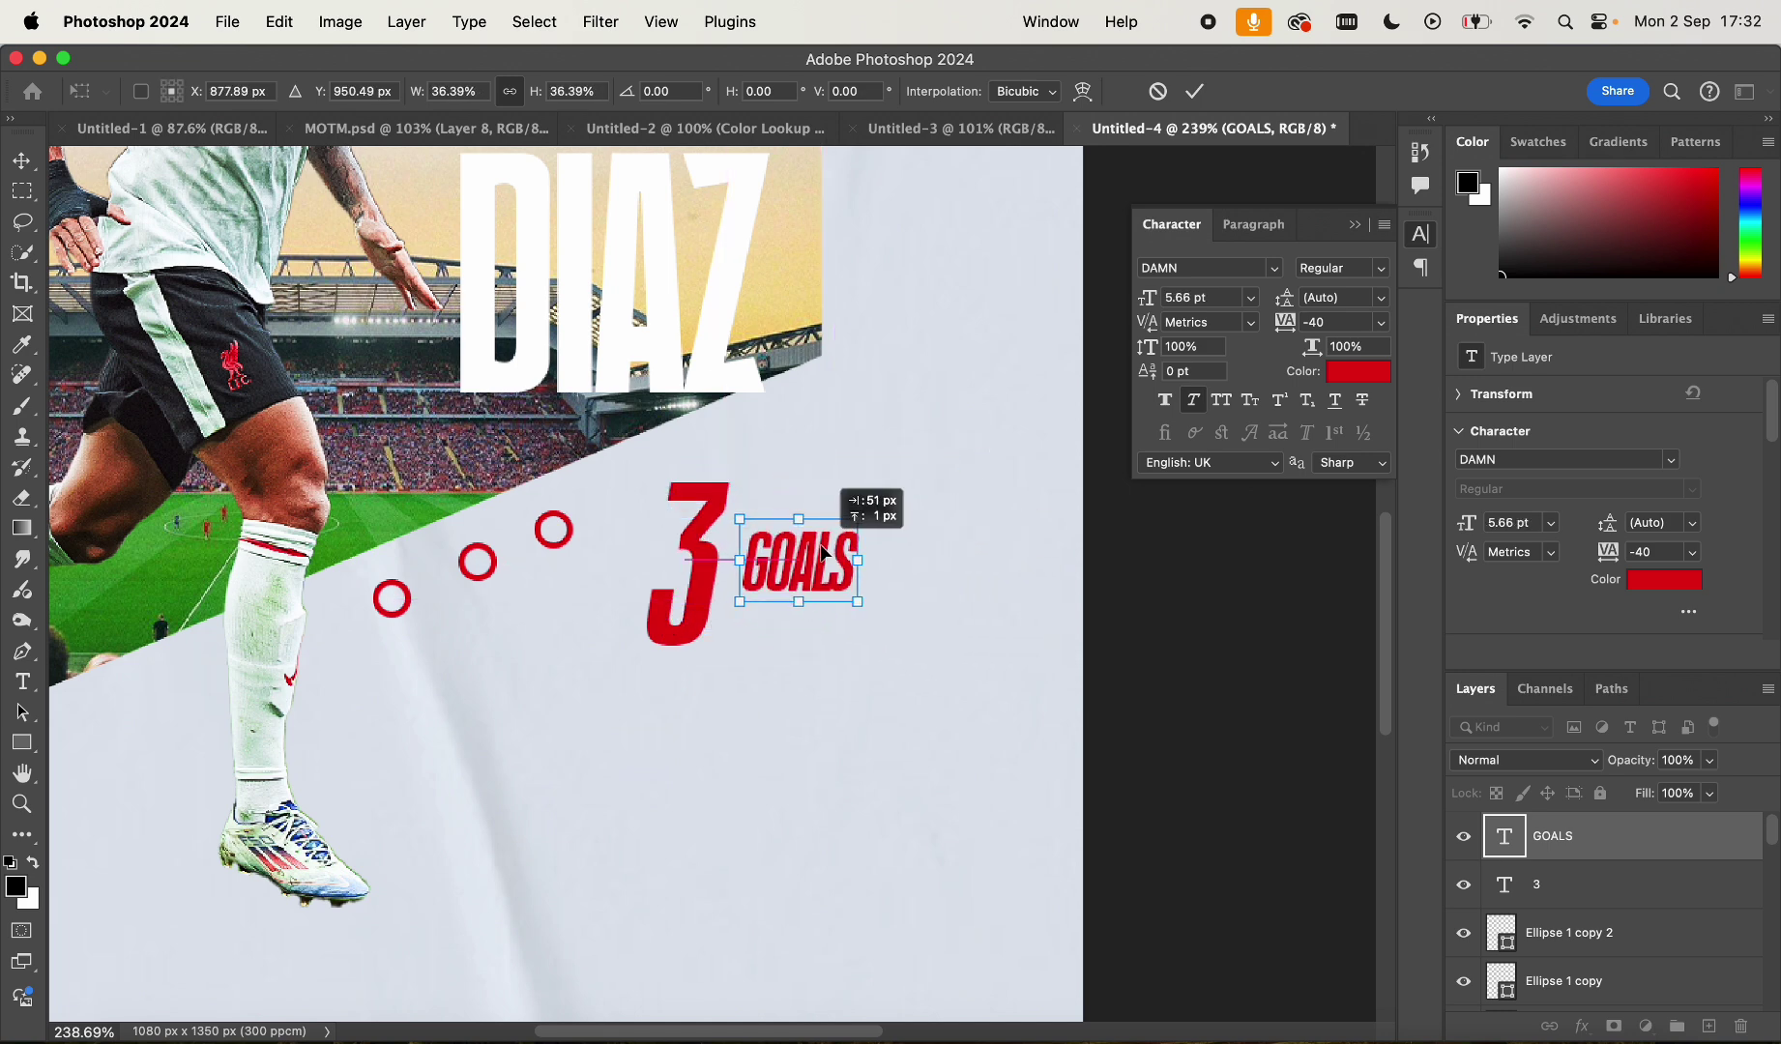
{"action": "left_click", "coordinate": [908, 548]}
{"action": "scroll", "coordinate": [914, 542], "scroll_direction": "down", "scroll_amount": 5}
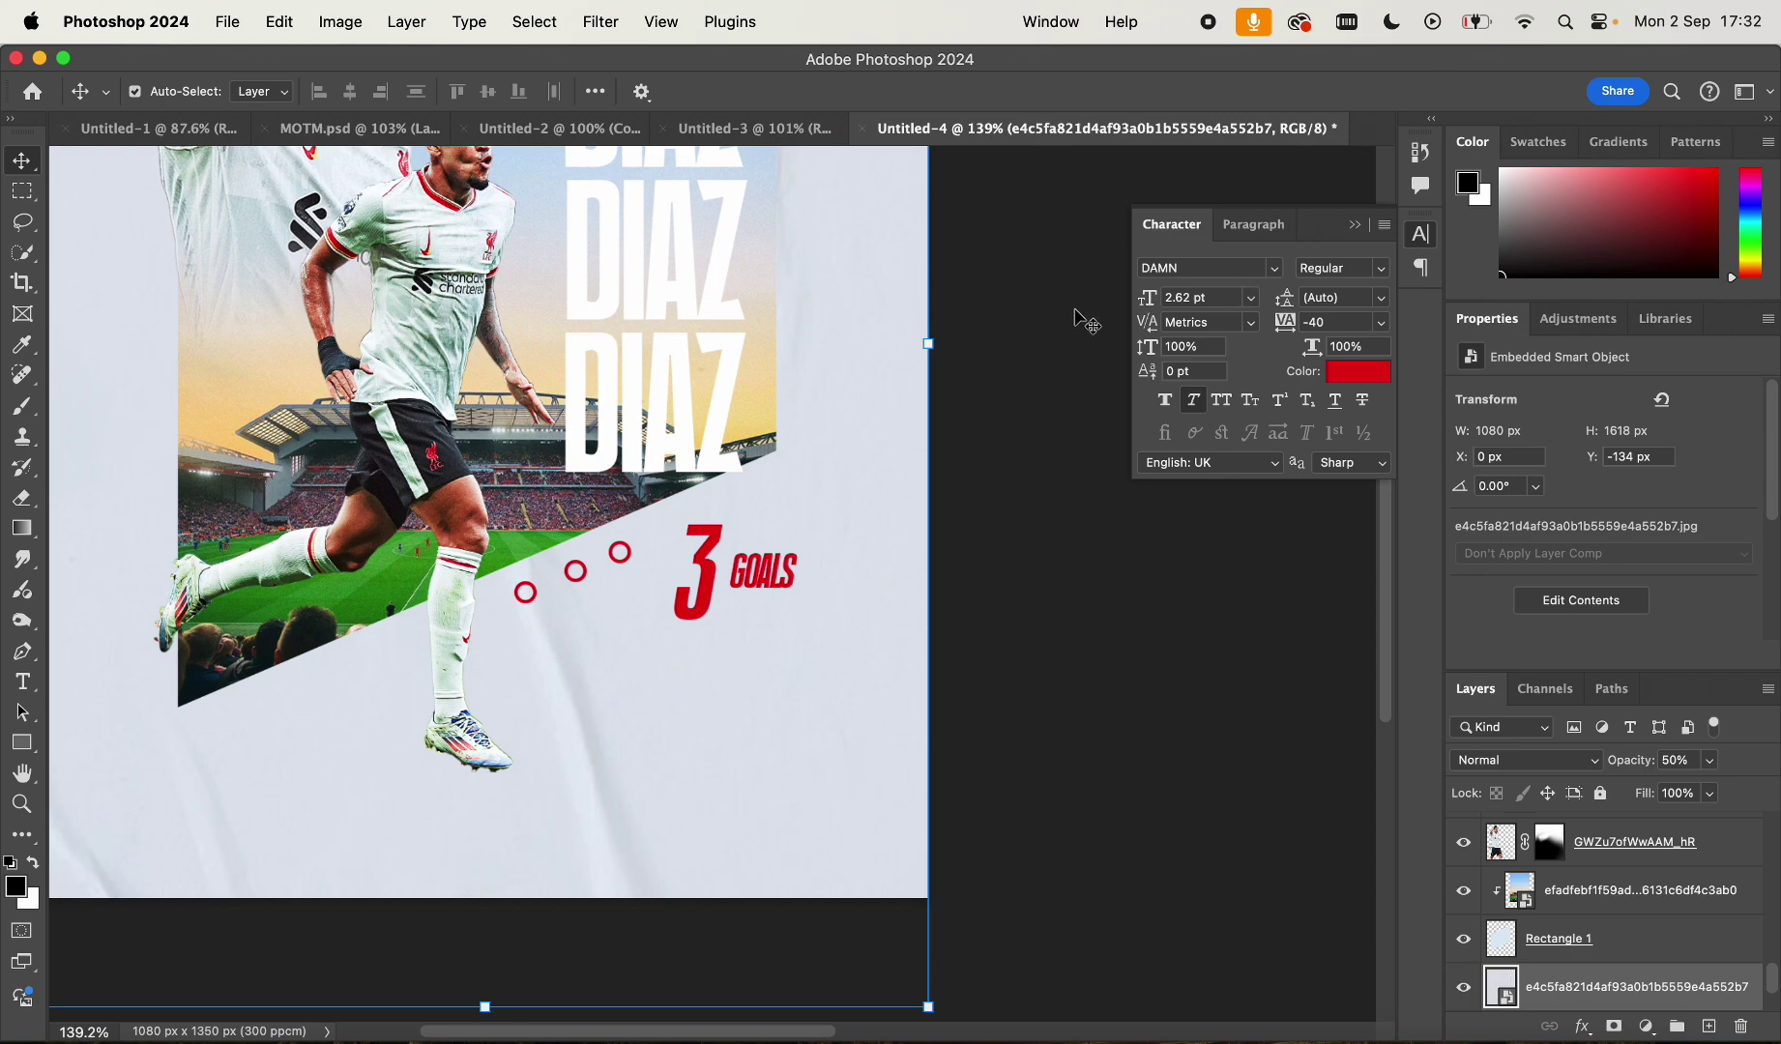
{"action": "scroll", "coordinate": [751, 404], "scroll_direction": "up", "scroll_amount": 8}
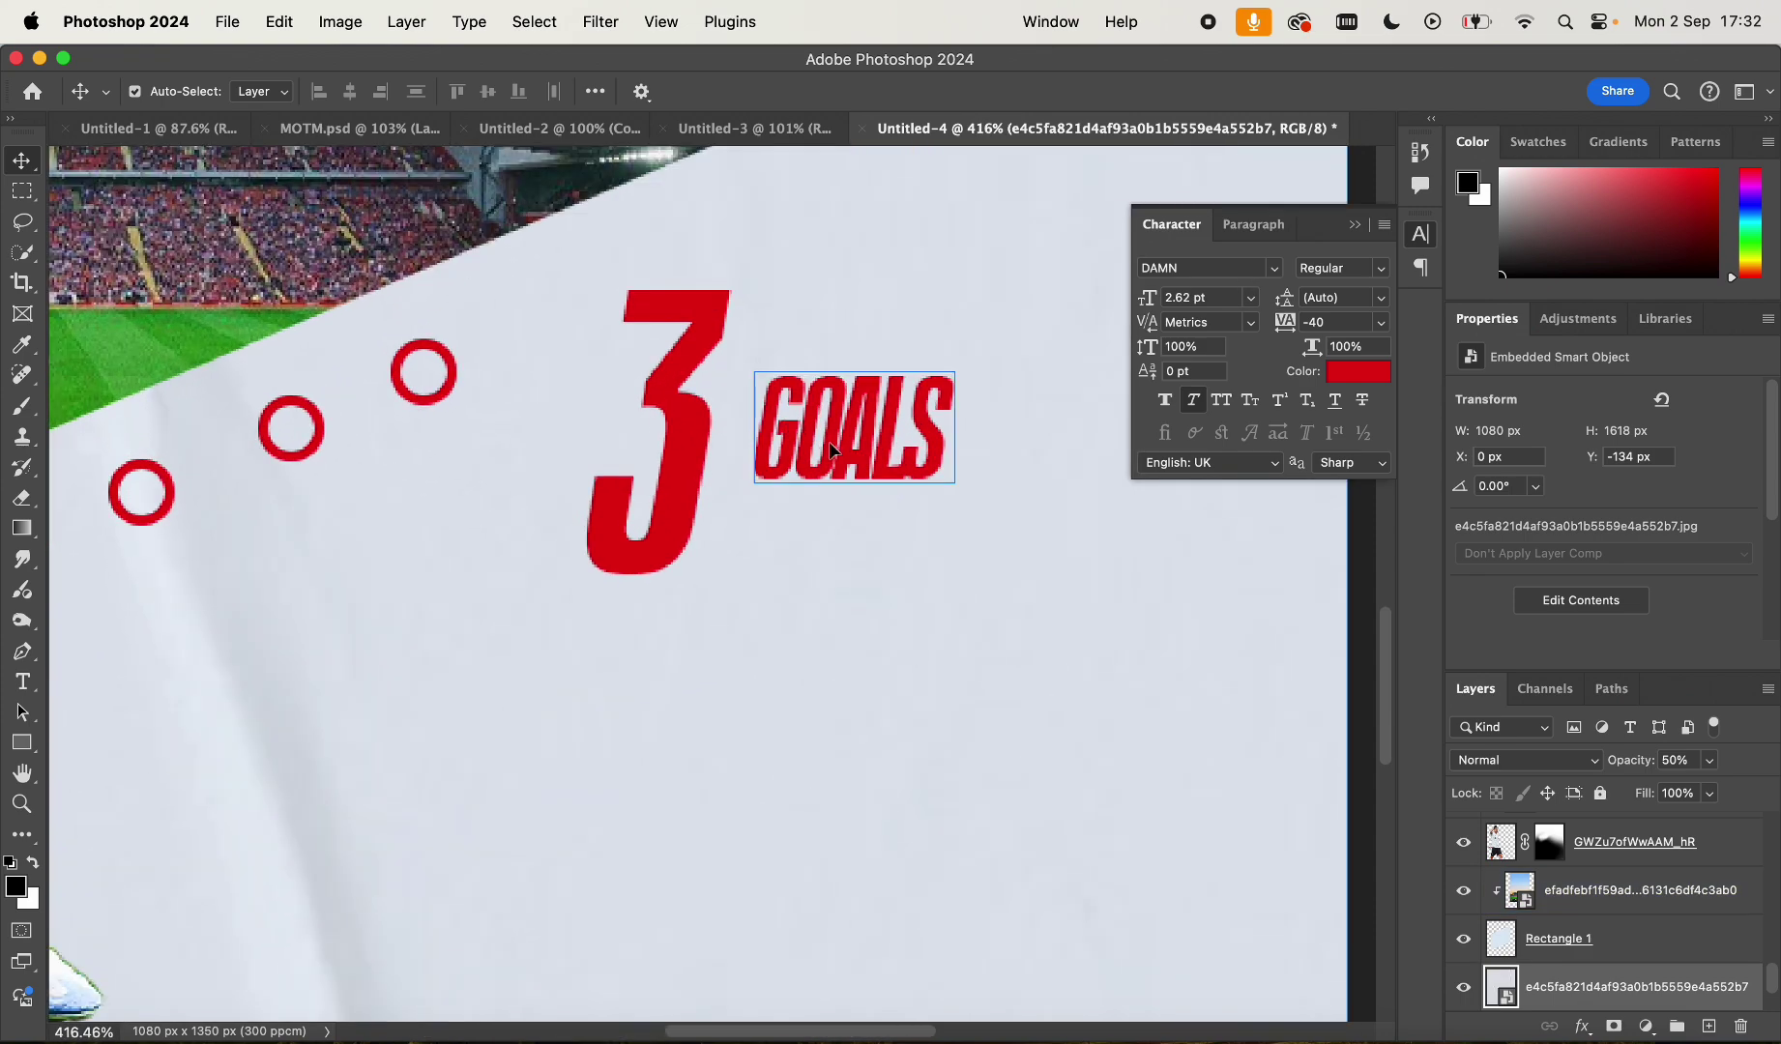
{"action": "left_click_drag", "start_coordinate": [829, 441], "coordinate": [803, 452]}
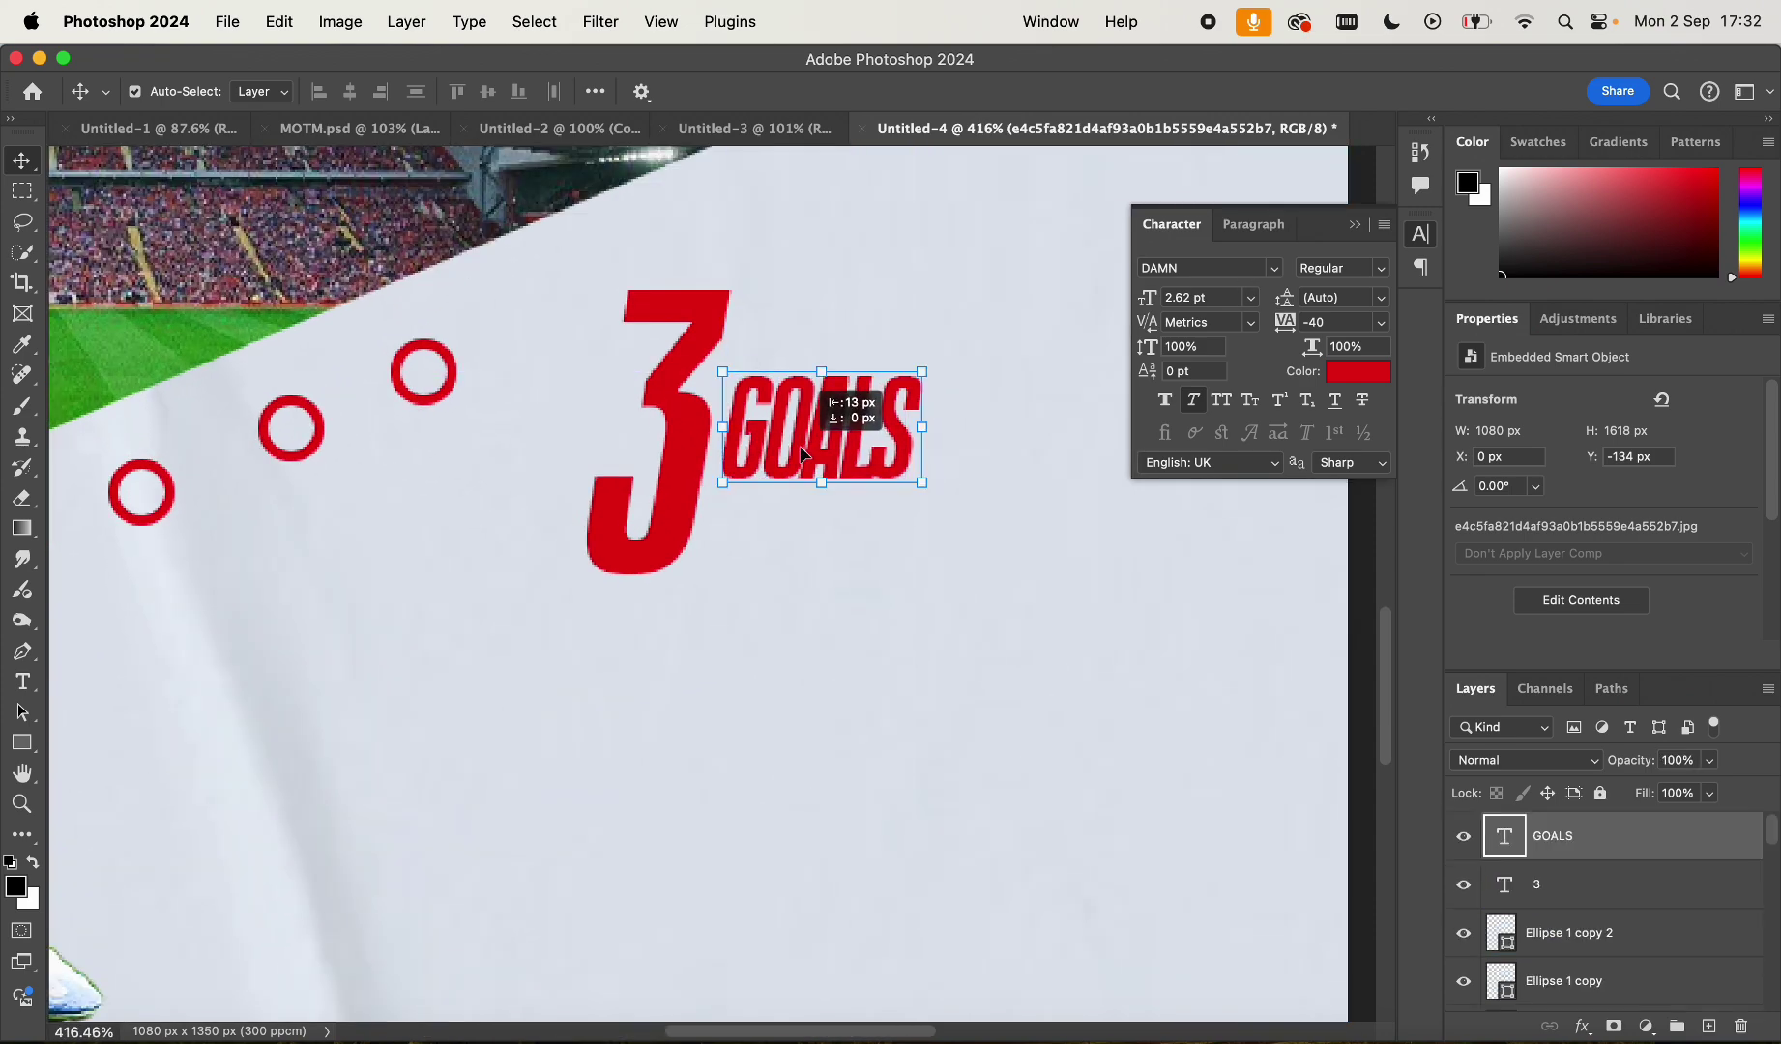
{"action": "left_click", "coordinate": [1002, 457]}
{"action": "scroll", "coordinate": [1002, 457], "scroll_direction": "down", "scroll_amount": 15}
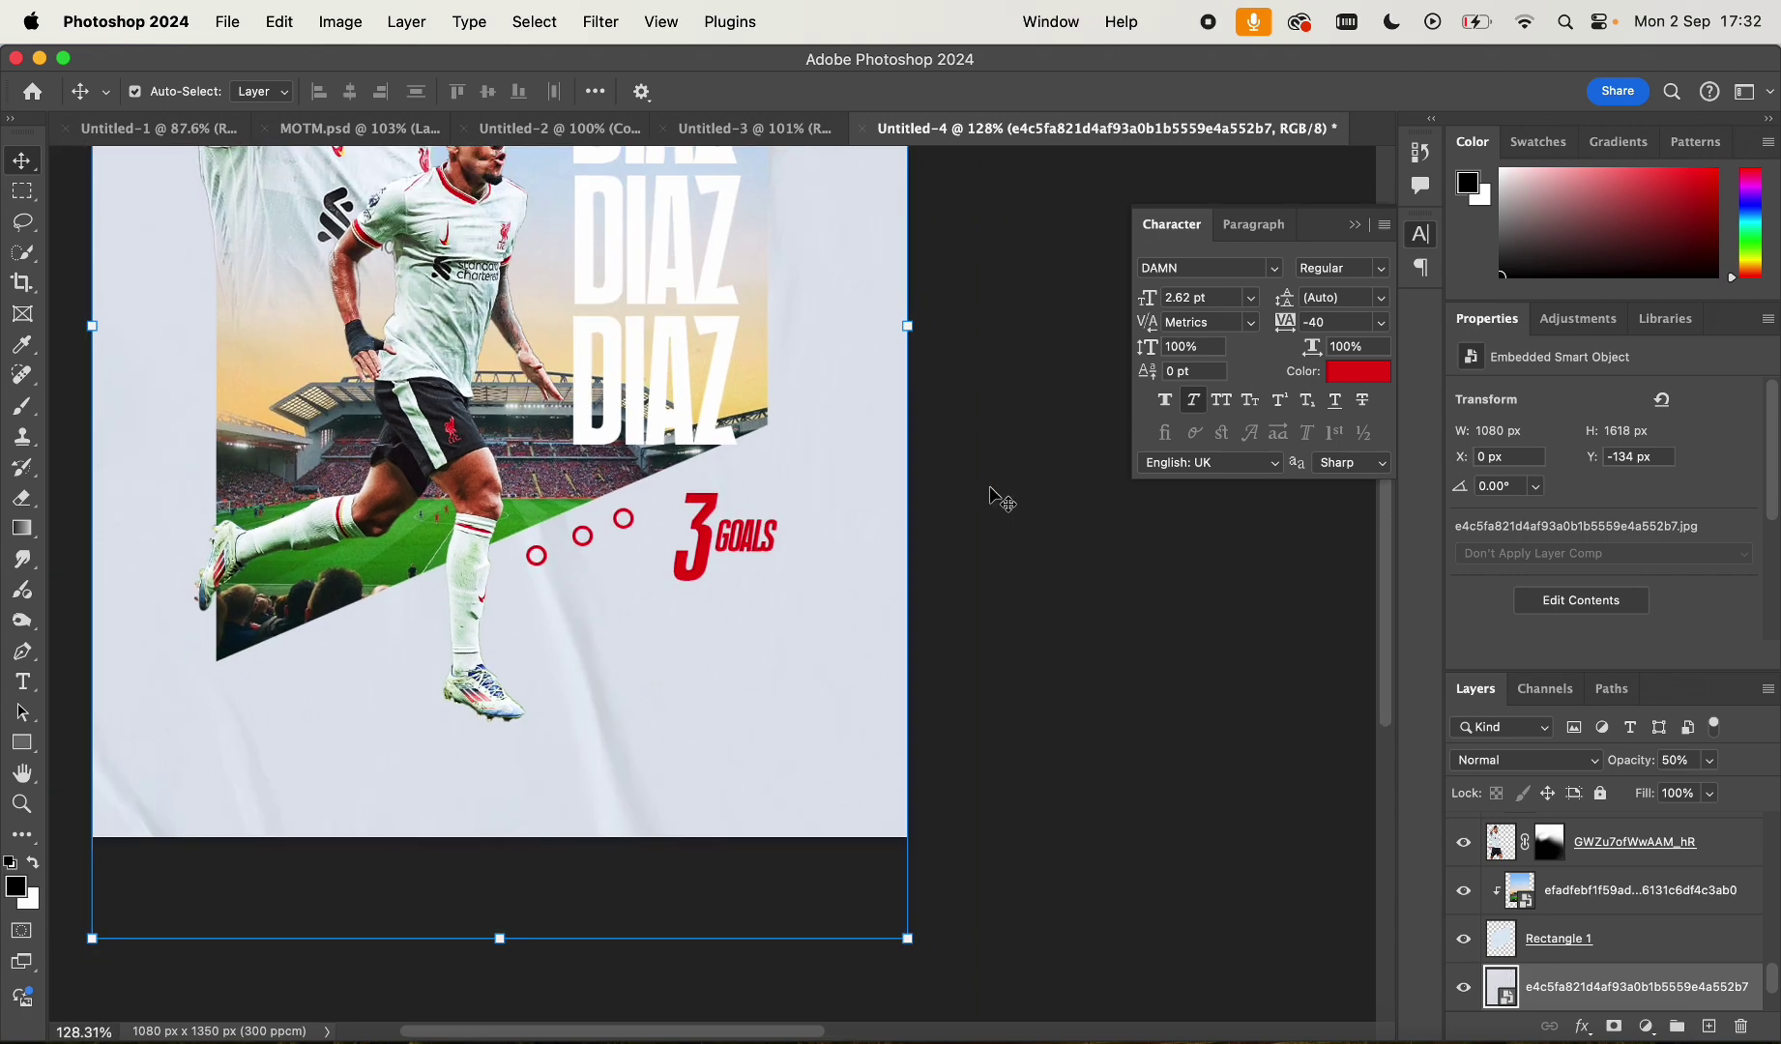
Duplicate the 3 and GOALS pair together and place the copy below and to the left of the original
{"action": "scroll", "coordinate": [846, 411], "scroll_direction": "up", "scroll_amount": 12}
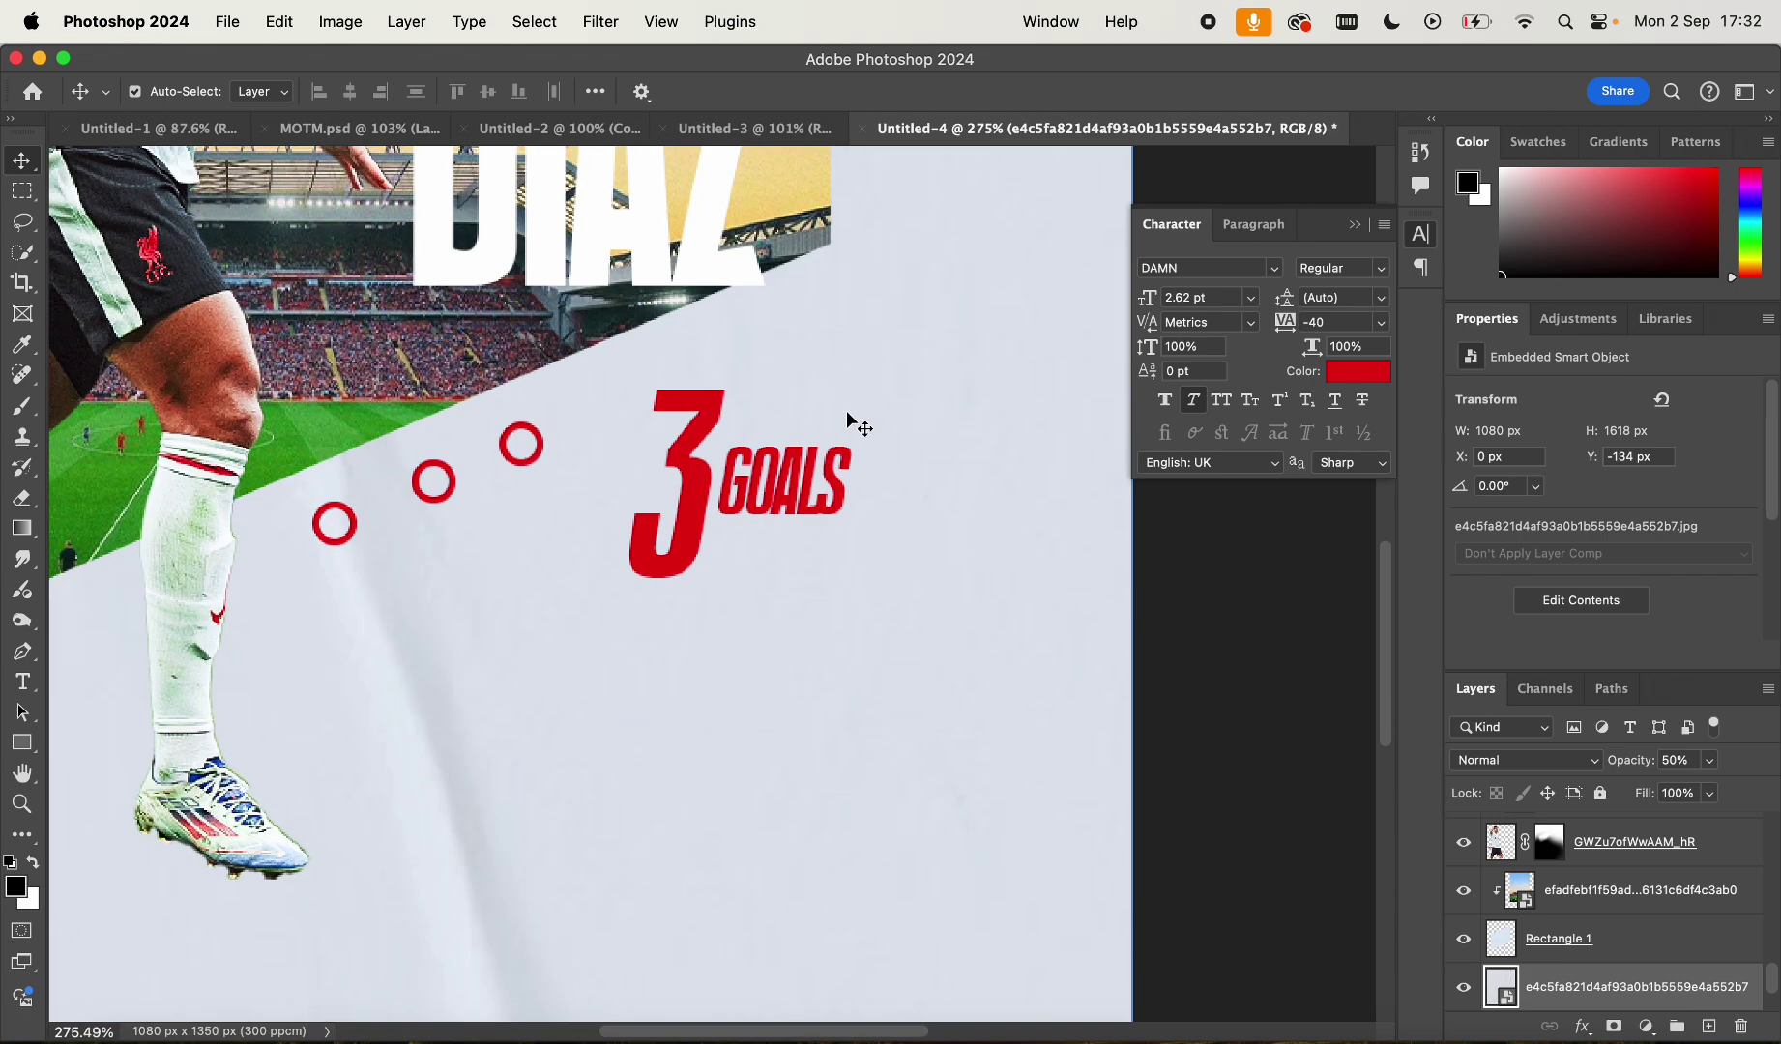
{"action": "scroll", "coordinate": [846, 411], "scroll_direction": "up", "scroll_amount": 3}
{"action": "left_click", "coordinate": [774, 464], "text": "shift"}
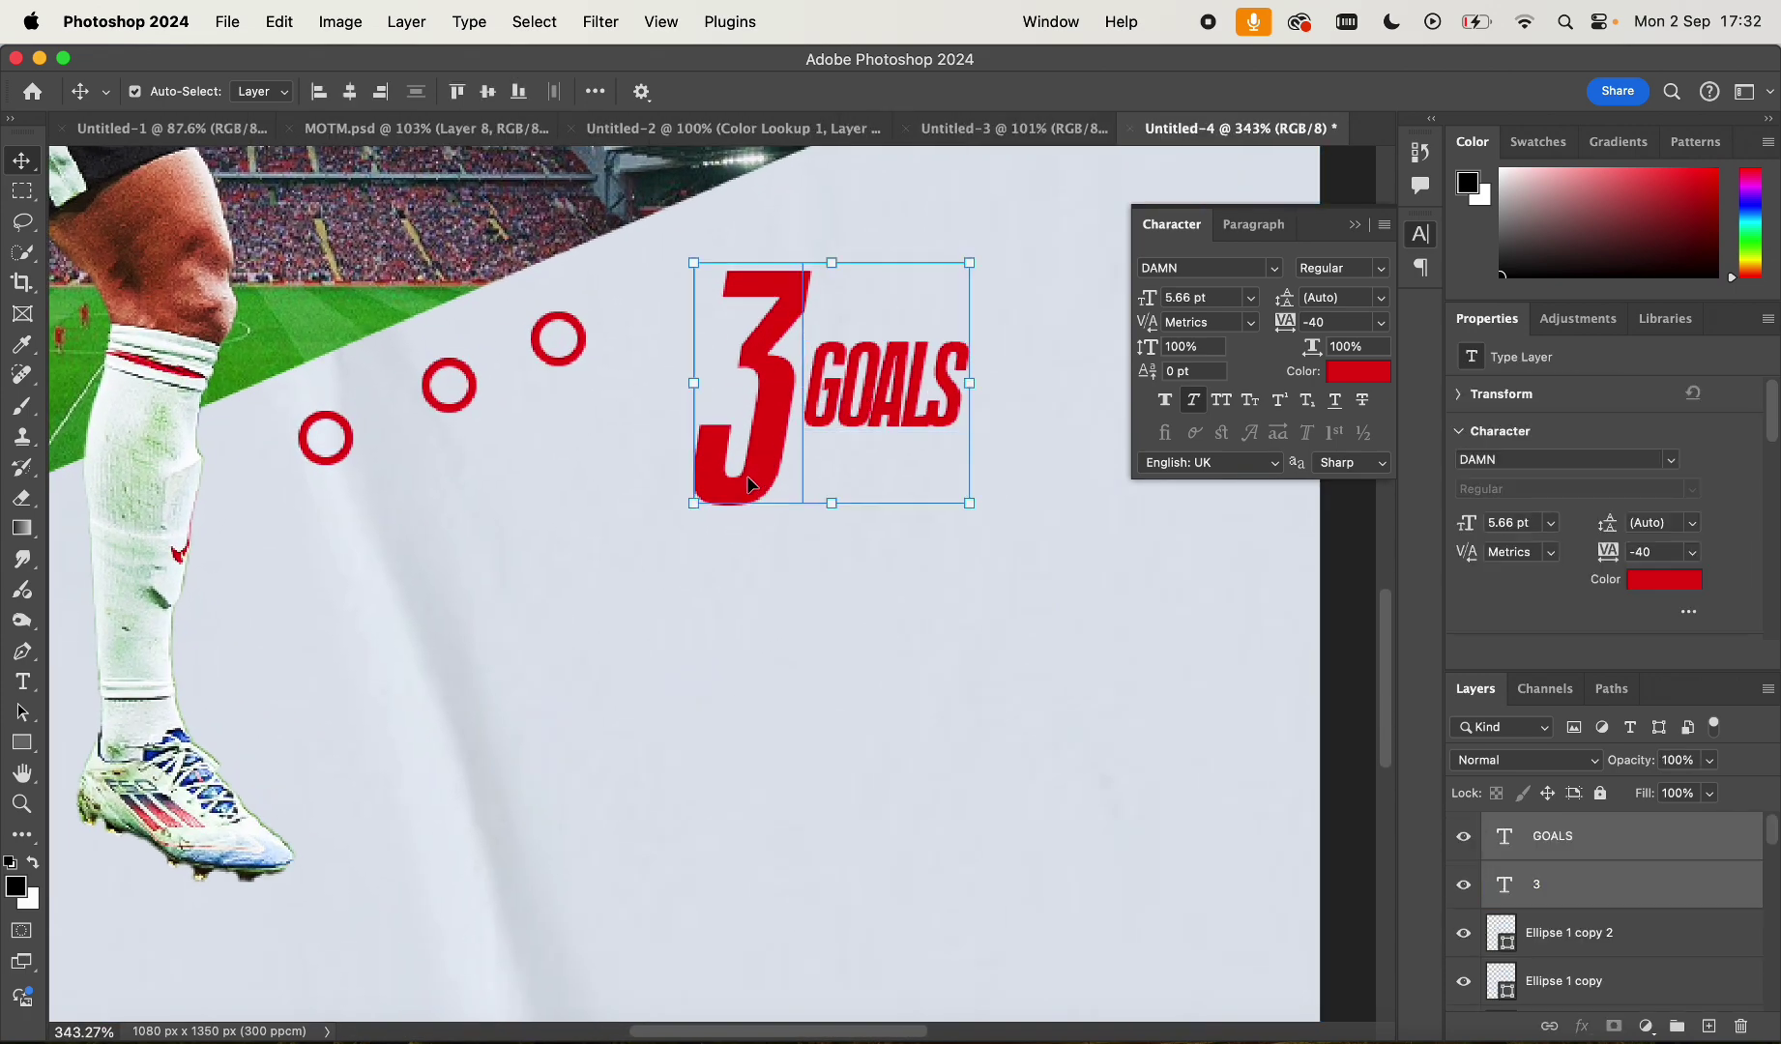
{"action": "scroll", "coordinate": [746, 475], "scroll_direction": "down", "scroll_amount": 3}
{"action": "scroll", "coordinate": [745, 475], "scroll_direction": "down", "scroll_amount": 3}
{"action": "left_click_drag", "start_coordinate": [812, 415], "coordinate": [676, 580]}
{"action": "scroll", "coordinate": [676, 701], "scroll_direction": "up", "scroll_amount": 3}
Change the number in the lower duplicated pair to 1
{"action": "key", "text": "t"}
{"action": "double_click", "coordinate": [553, 575]}
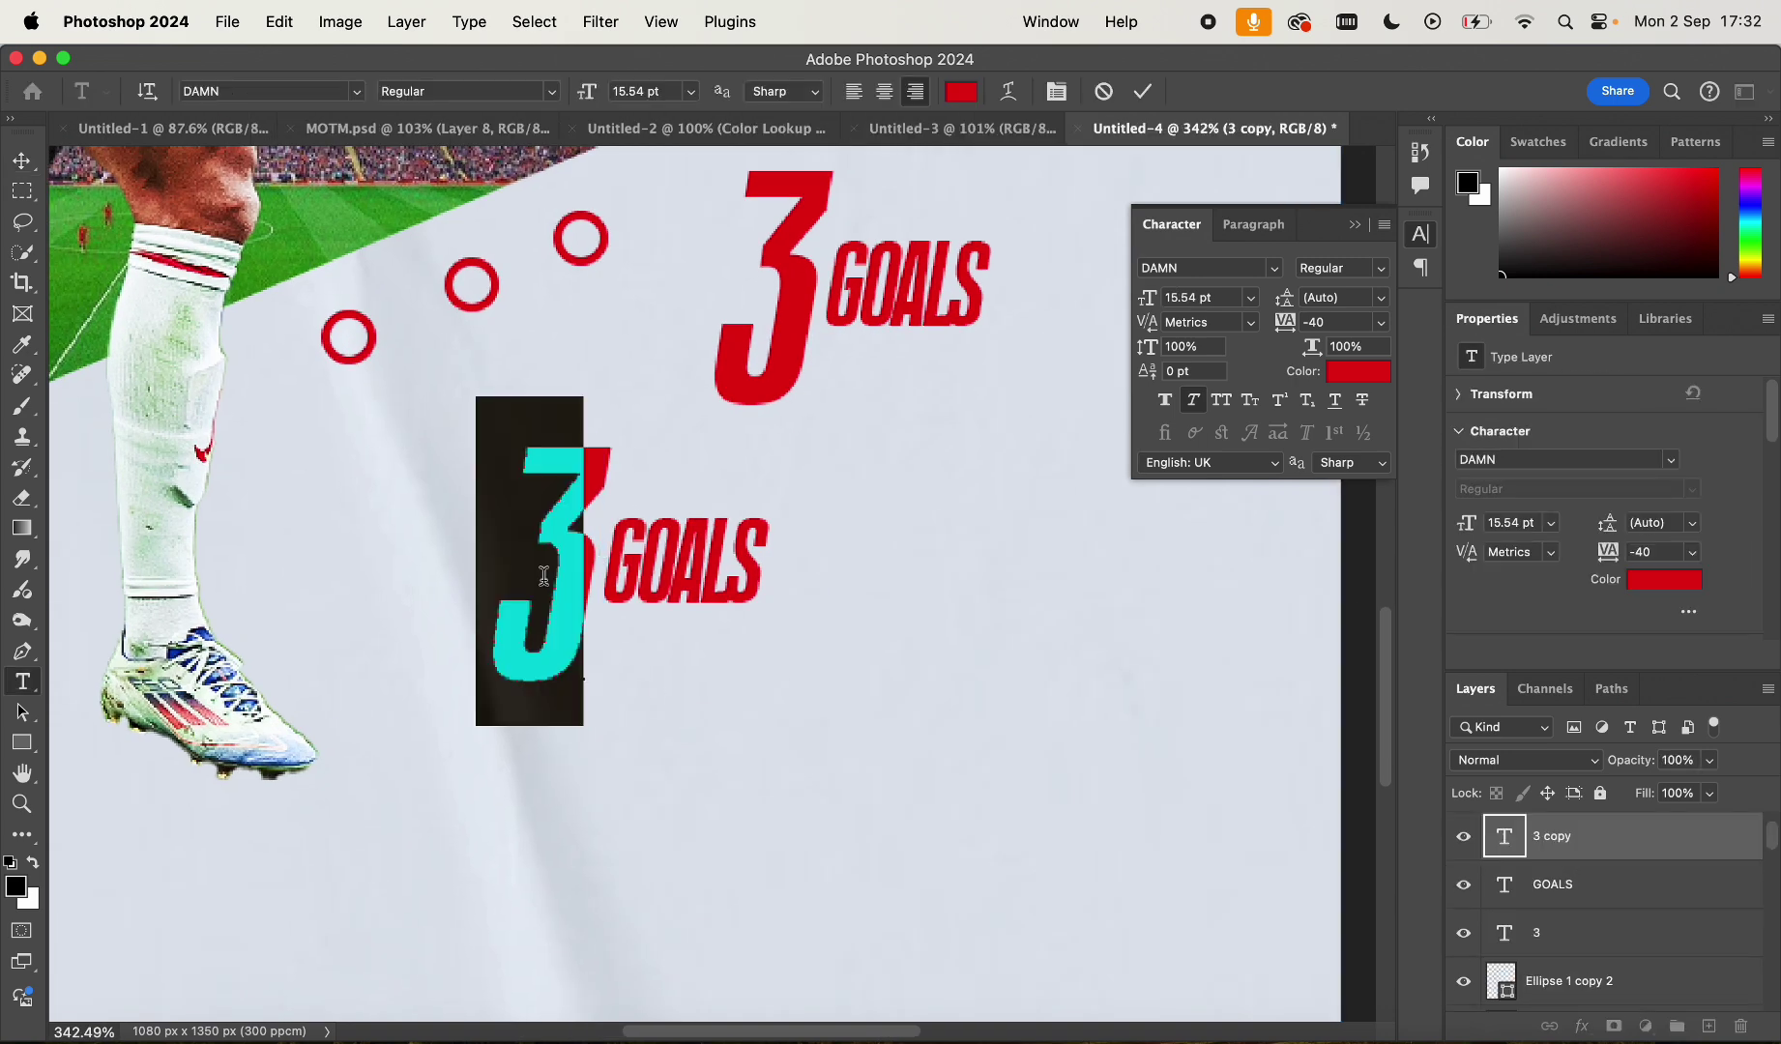
{"action": "left_click", "coordinate": [552, 576]}
{"action": "key", "text": "BackSpace"}
{"action": "type", "text": "1"}
Replace the GOALS label in the lower duplicated pair with ASSIST
{"action": "left_click", "coordinate": [720, 557], "text": "super"}
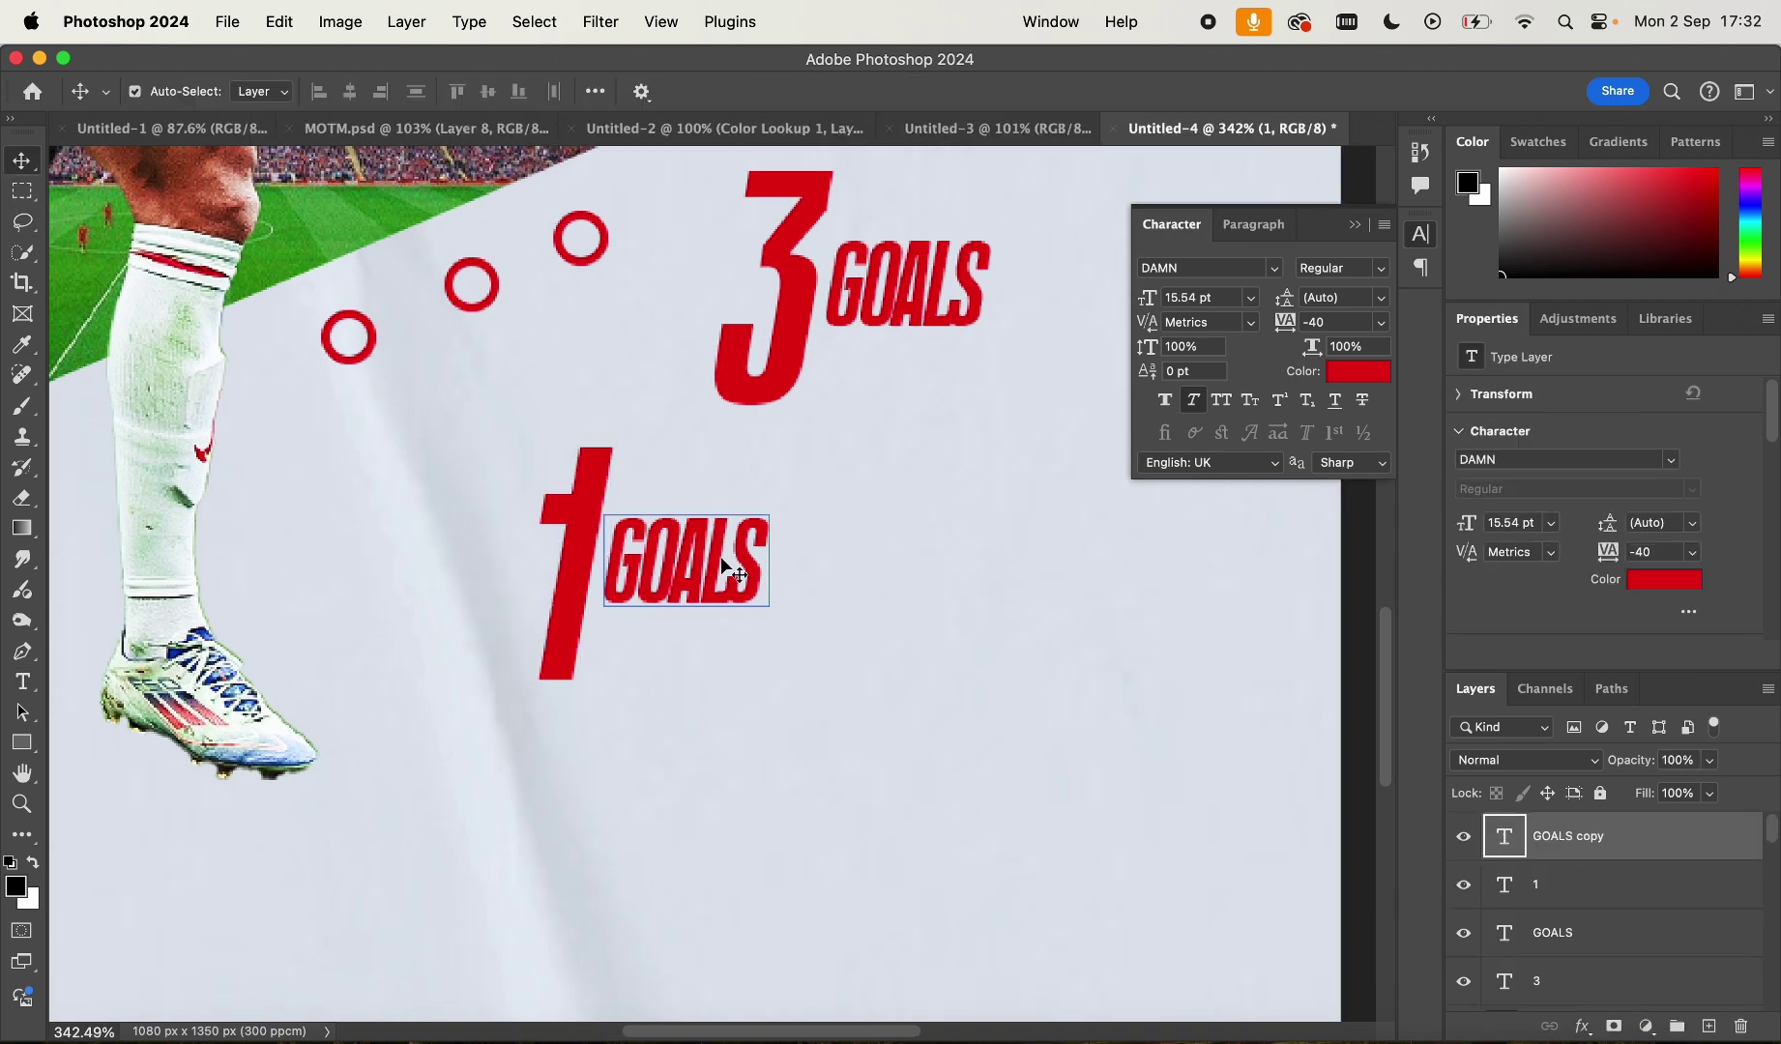
{"action": "double_click", "coordinate": [722, 554]}
{"action": "type", "text": "ASSI"}
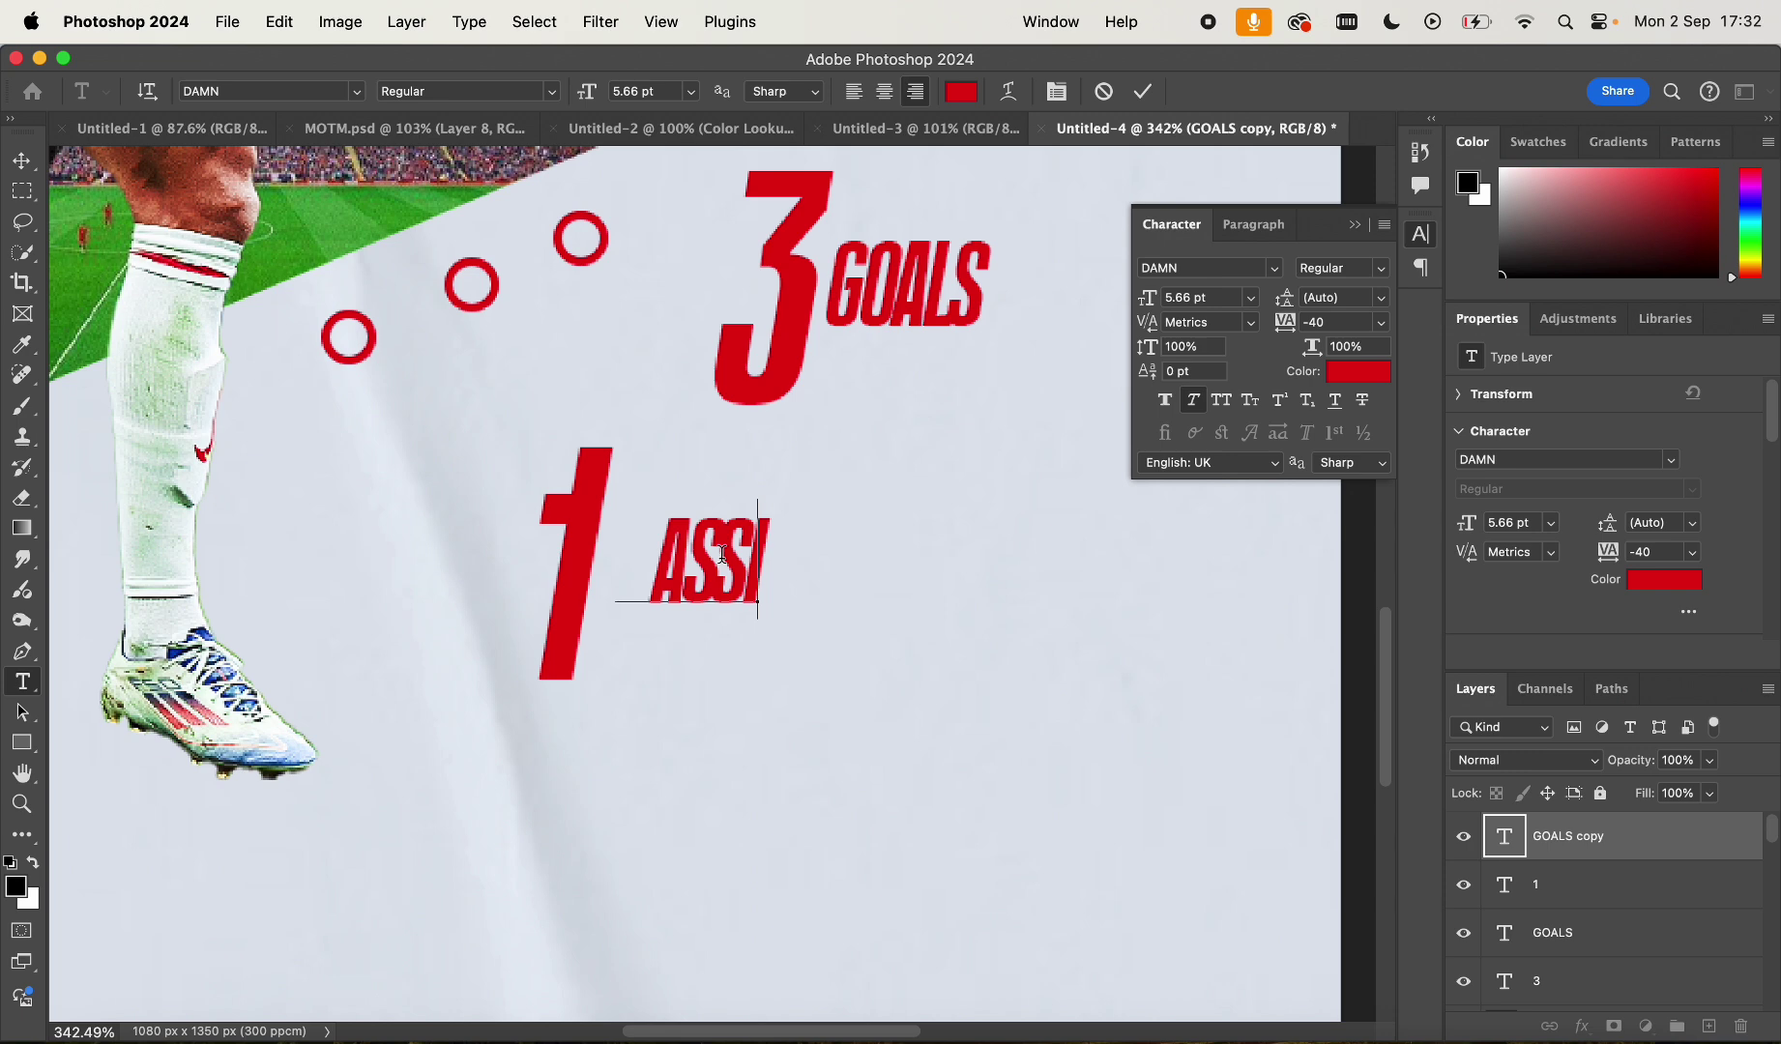
{"action": "type", "text": "ST"}
{"action": "key", "text": "Escape"}
{"action": "key", "text": "v"}
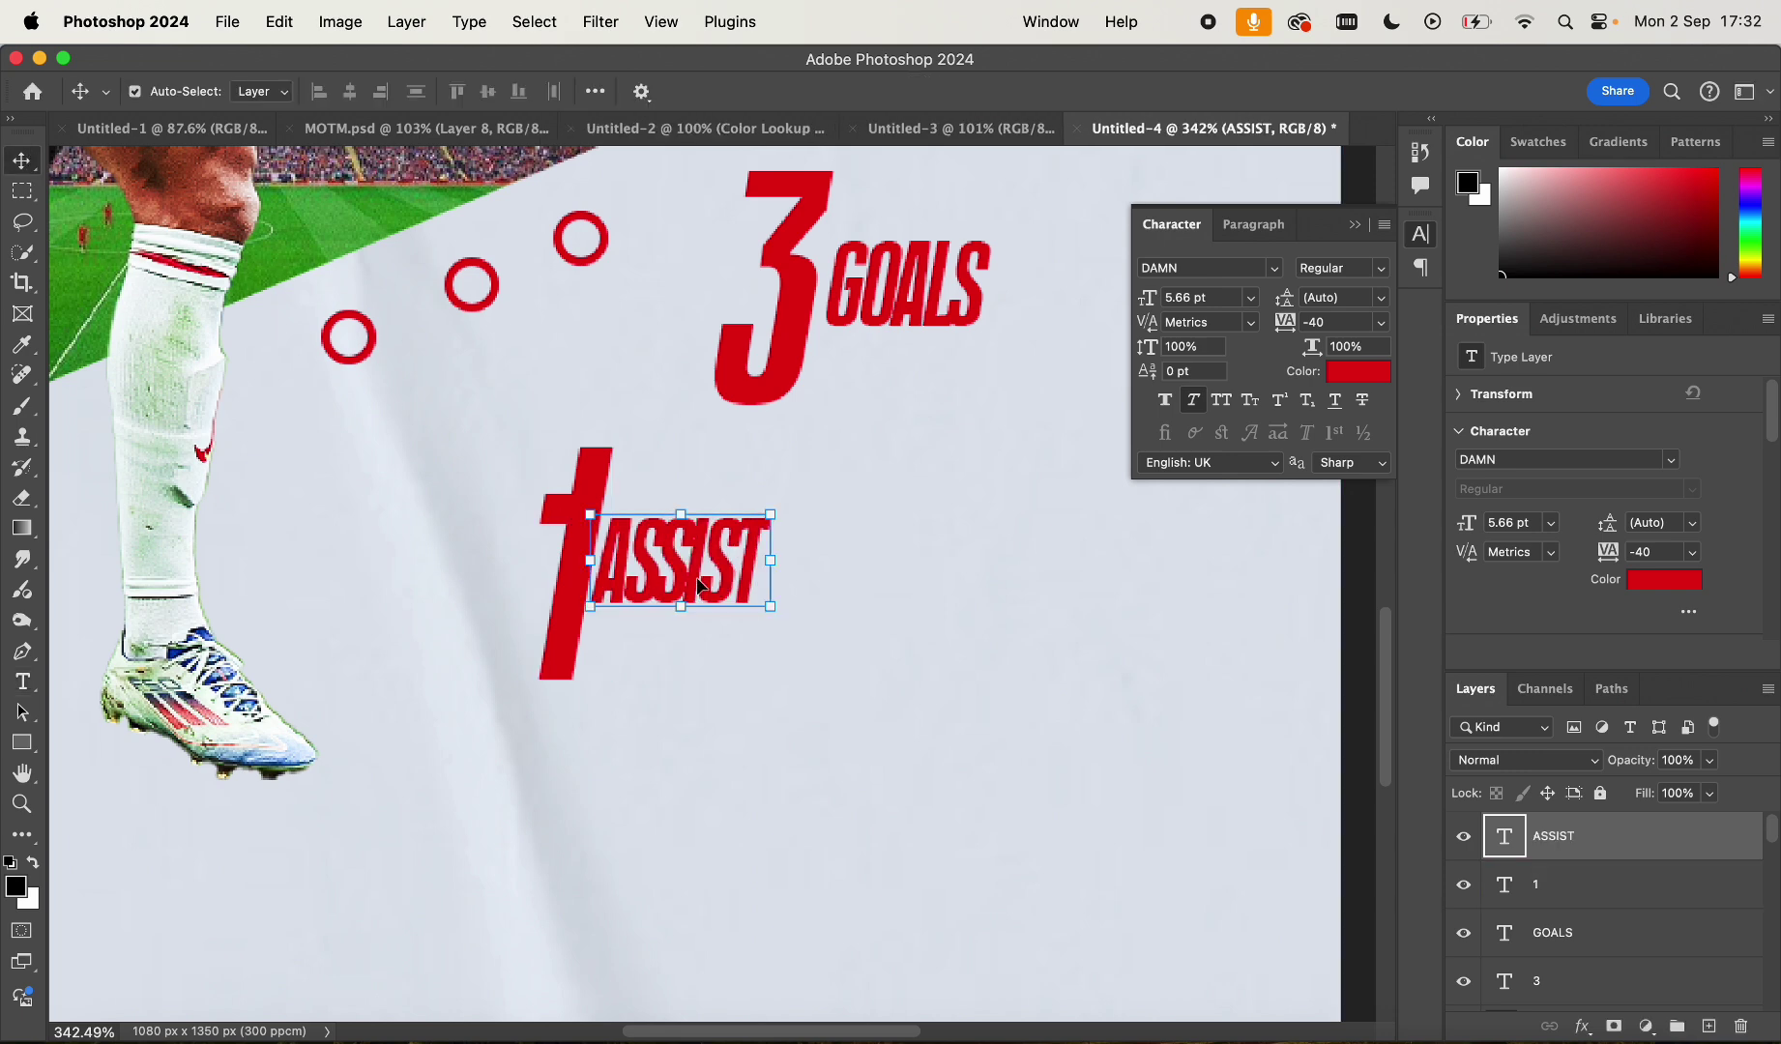
Reposition the ASSIST label so it sits just beside the 1 without overlapping it
{"action": "left_click_drag", "start_coordinate": [701, 583], "coordinate": [619, 551]}
{"action": "left_click", "coordinate": [868, 515]}
{"action": "scroll", "coordinate": [707, 590], "scroll_direction": "up", "scroll_amount": 2}
{"action": "left_click", "coordinate": [951, 491]}
{"action": "scroll", "coordinate": [951, 491], "scroll_direction": "down", "scroll_amount": 6}
{"action": "scroll", "coordinate": [951, 503], "scroll_direction": "up", "scroll_amount": 6}
{"action": "left_click", "coordinate": [901, 557]}
Examine the spacing and balance of the goals and assist lines against the rings, band and whole poster
{"action": "scroll", "coordinate": [901, 557], "scroll_direction": "down", "scroll_amount": 8}
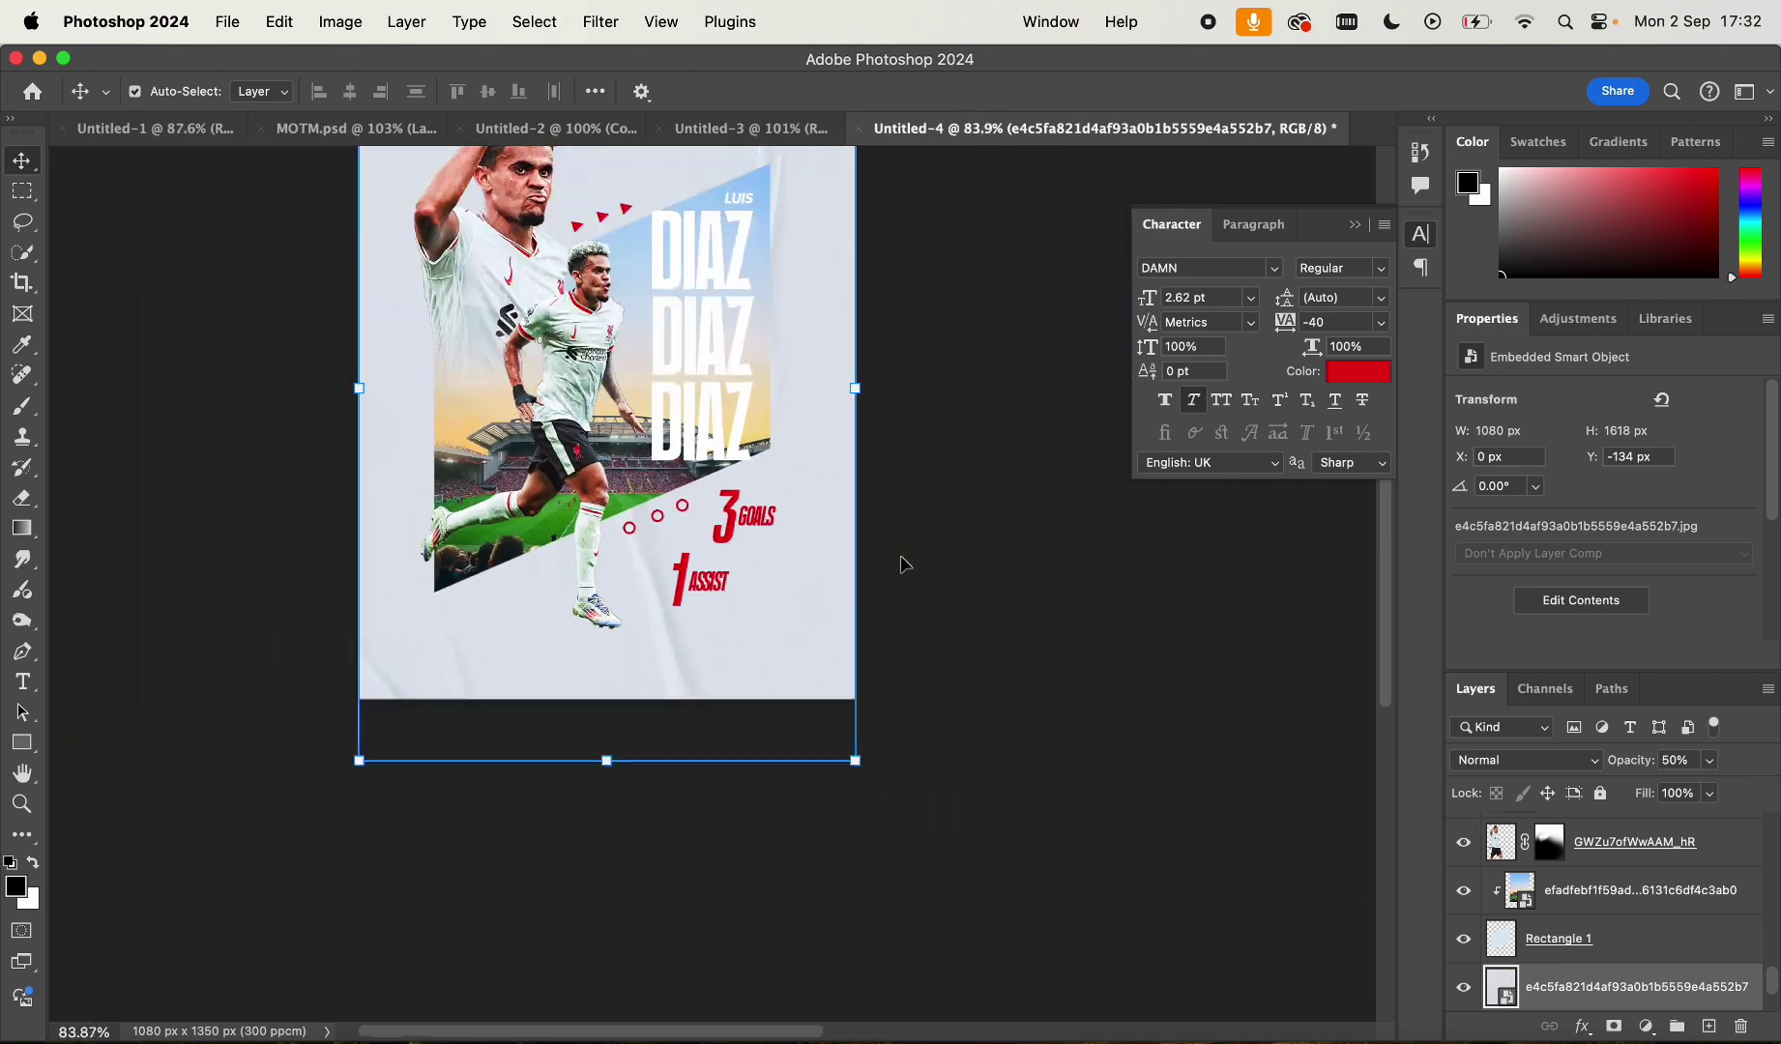
{"action": "scroll", "coordinate": [901, 555], "scroll_direction": "up", "scroll_amount": 5}
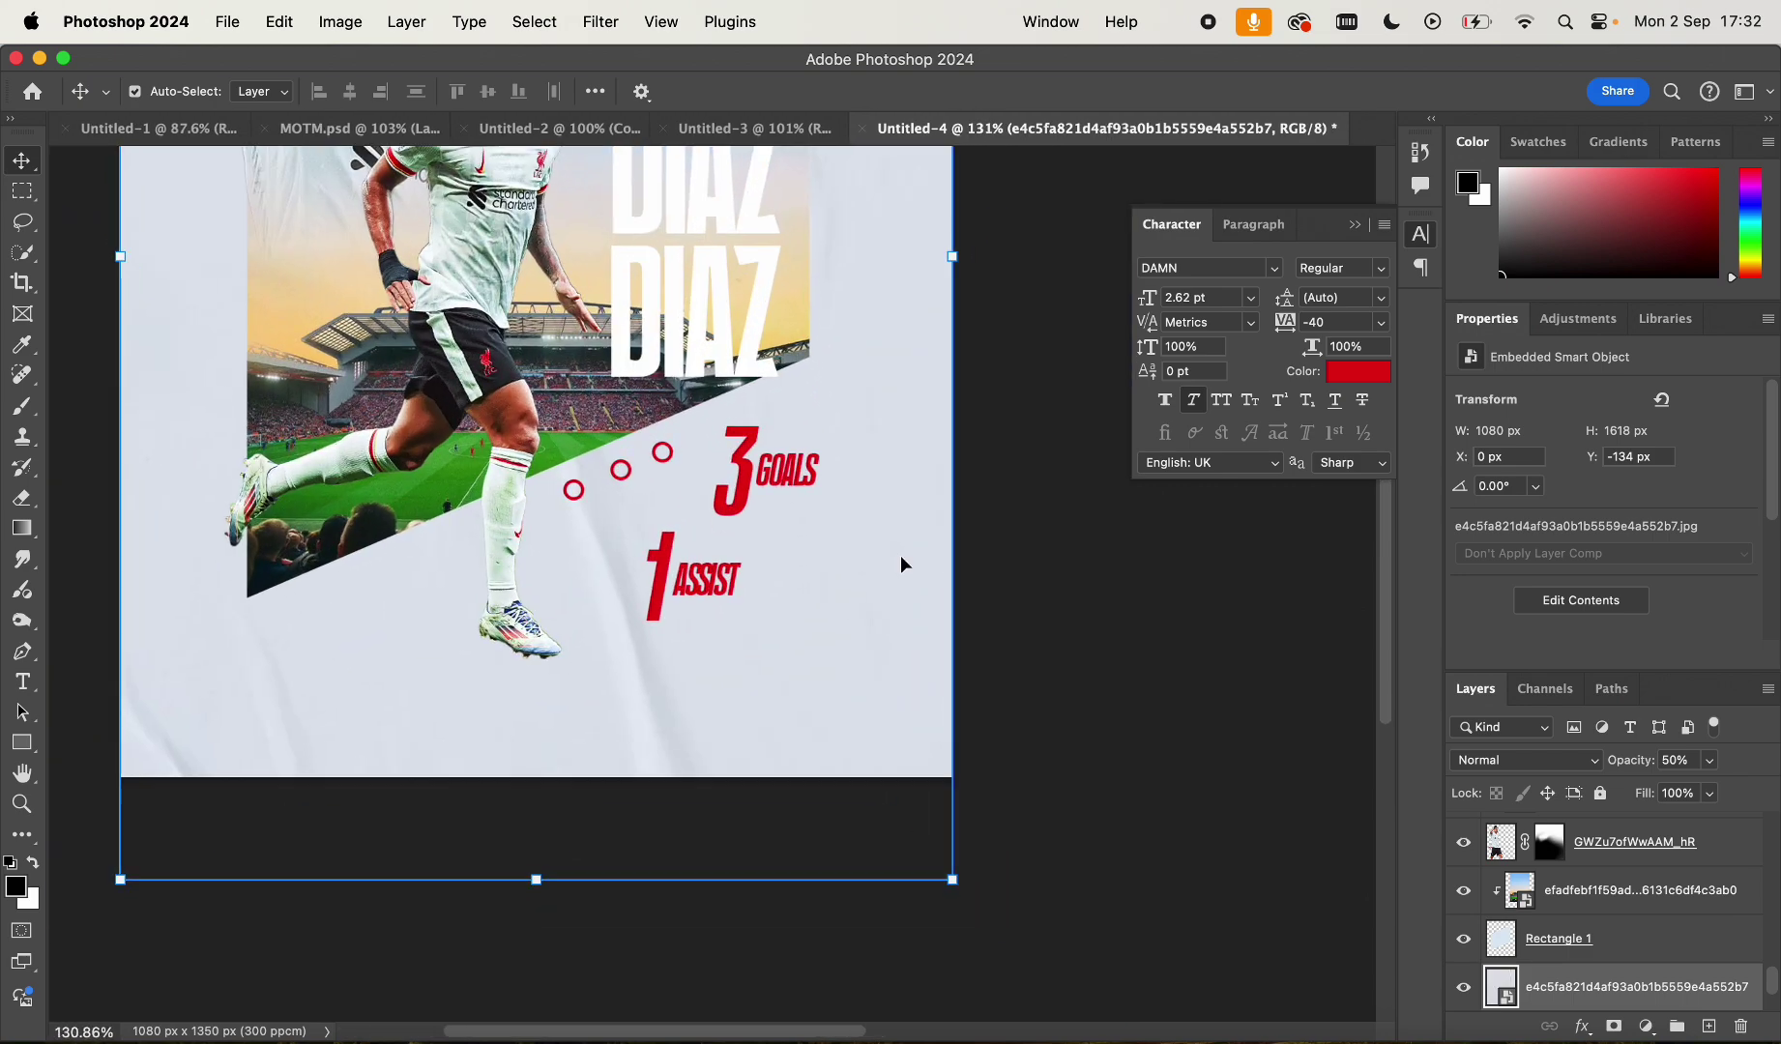
{"action": "scroll", "coordinate": [900, 555], "scroll_direction": "up", "scroll_amount": 2}
{"action": "scroll", "coordinate": [884, 503], "scroll_direction": "up", "scroll_amount": 1}
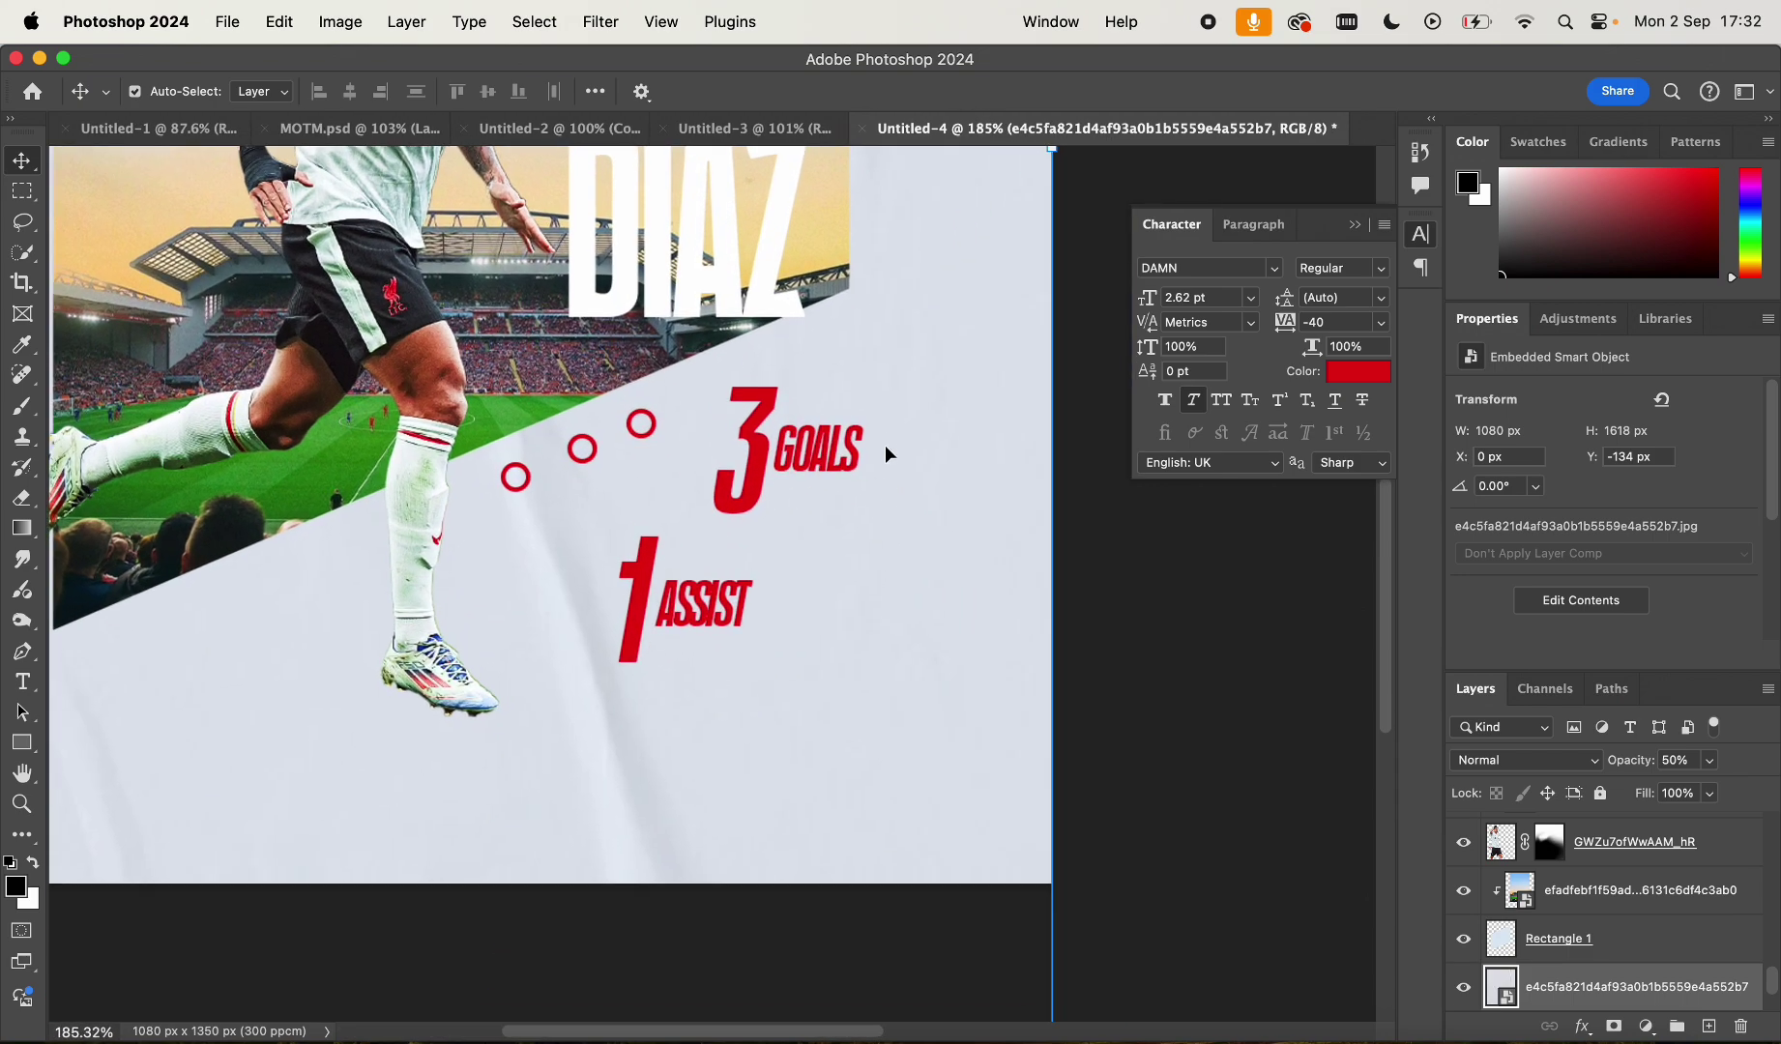
{"action": "scroll", "coordinate": [798, 647], "scroll_direction": "up", "scroll_amount": 2}
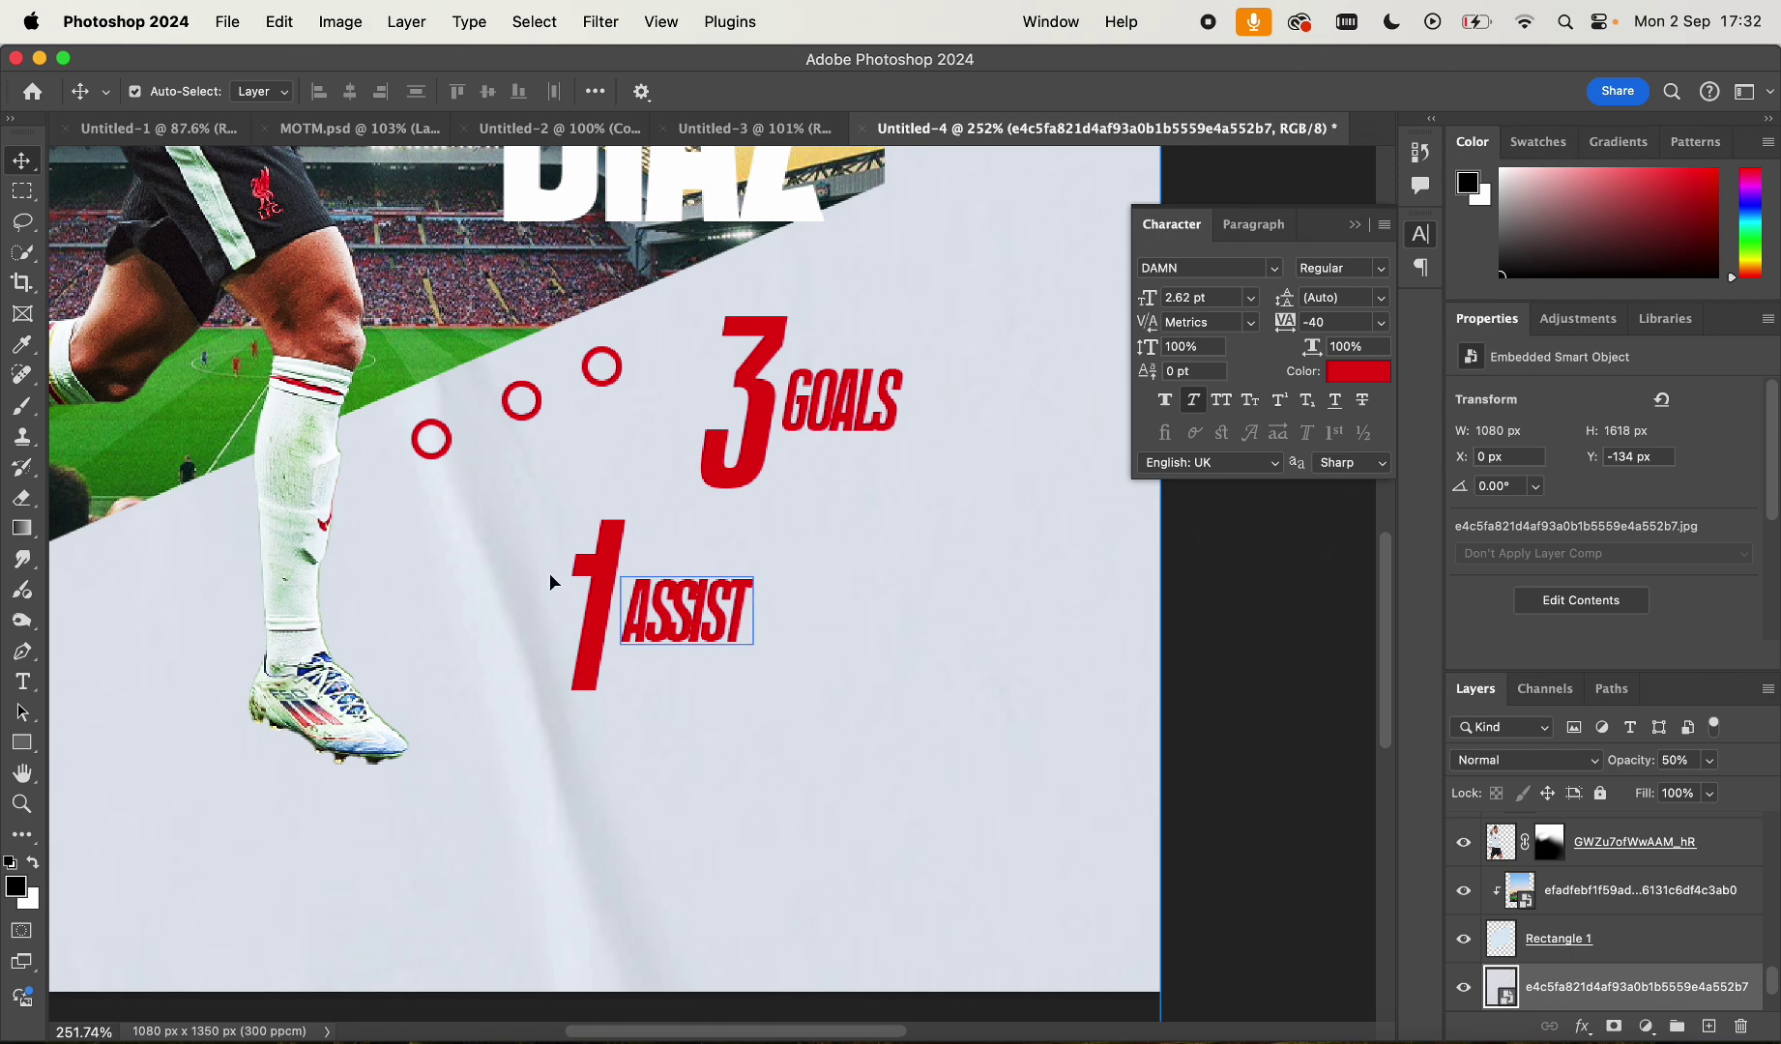
{"action": "scroll", "coordinate": [692, 391], "scroll_direction": "up", "scroll_amount": 1}
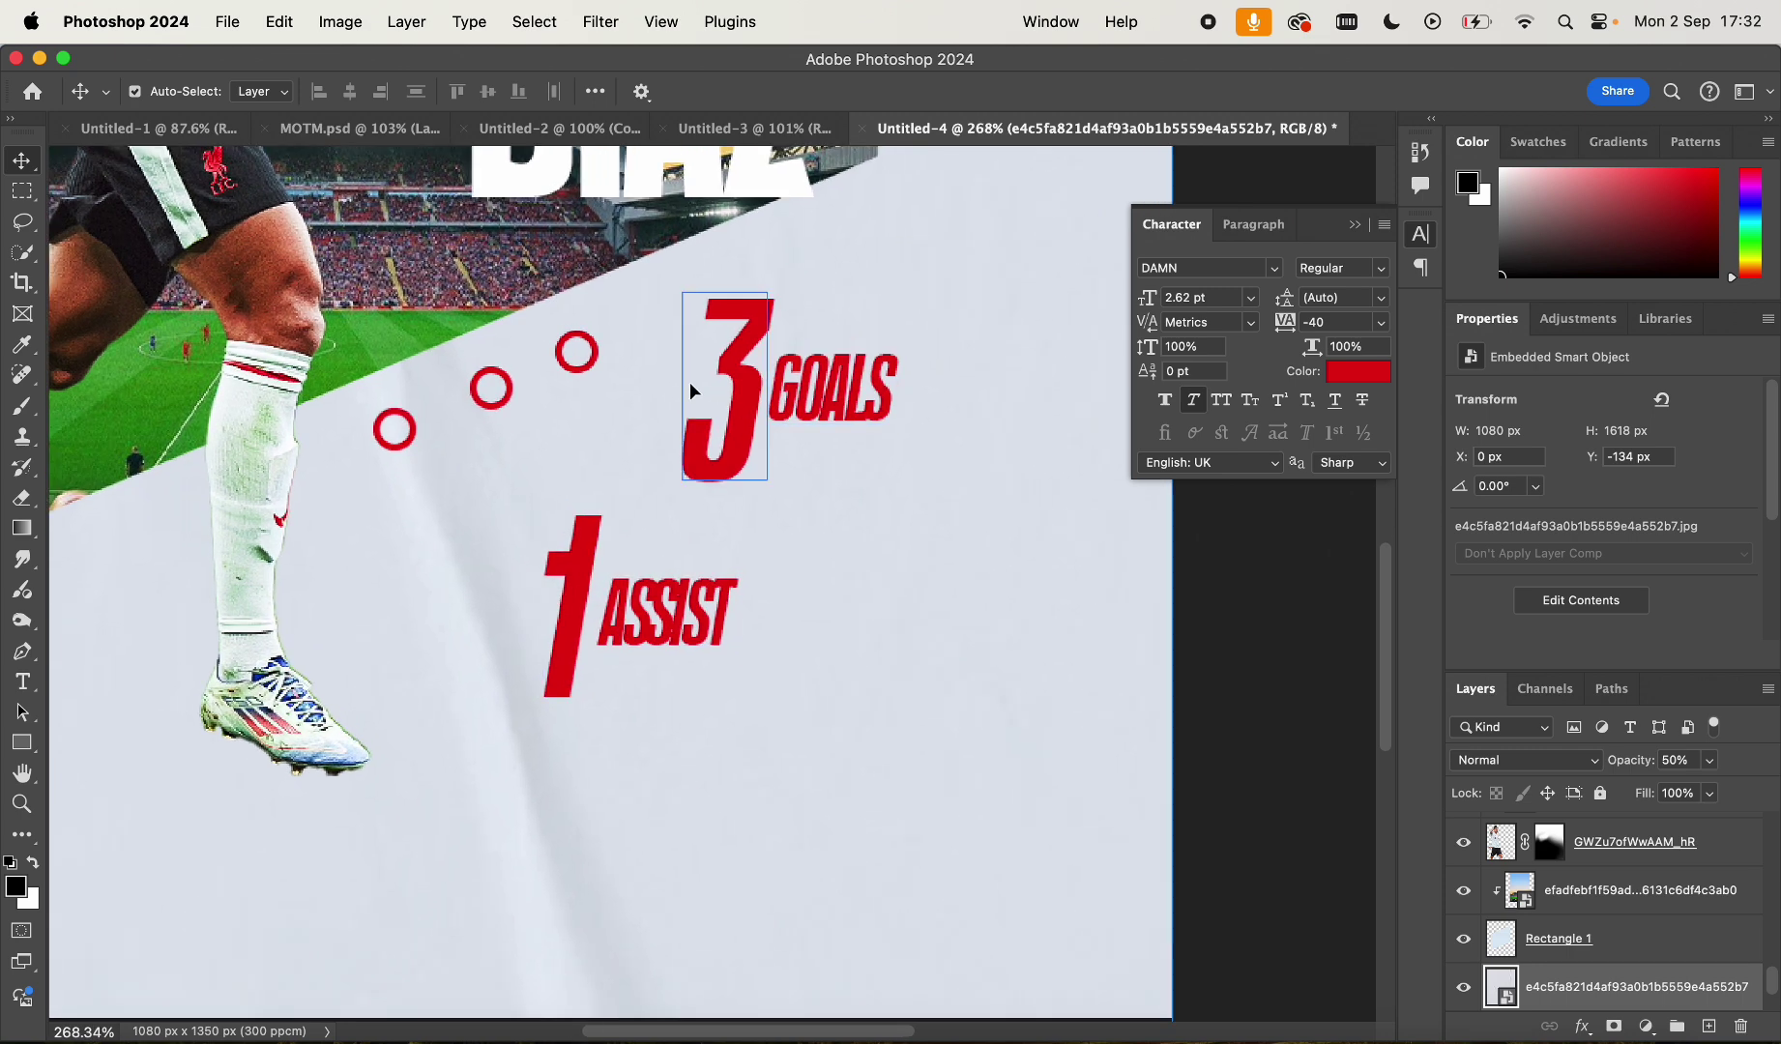
{"action": "scroll", "coordinate": [707, 530], "scroll_direction": "down", "scroll_amount": 4}
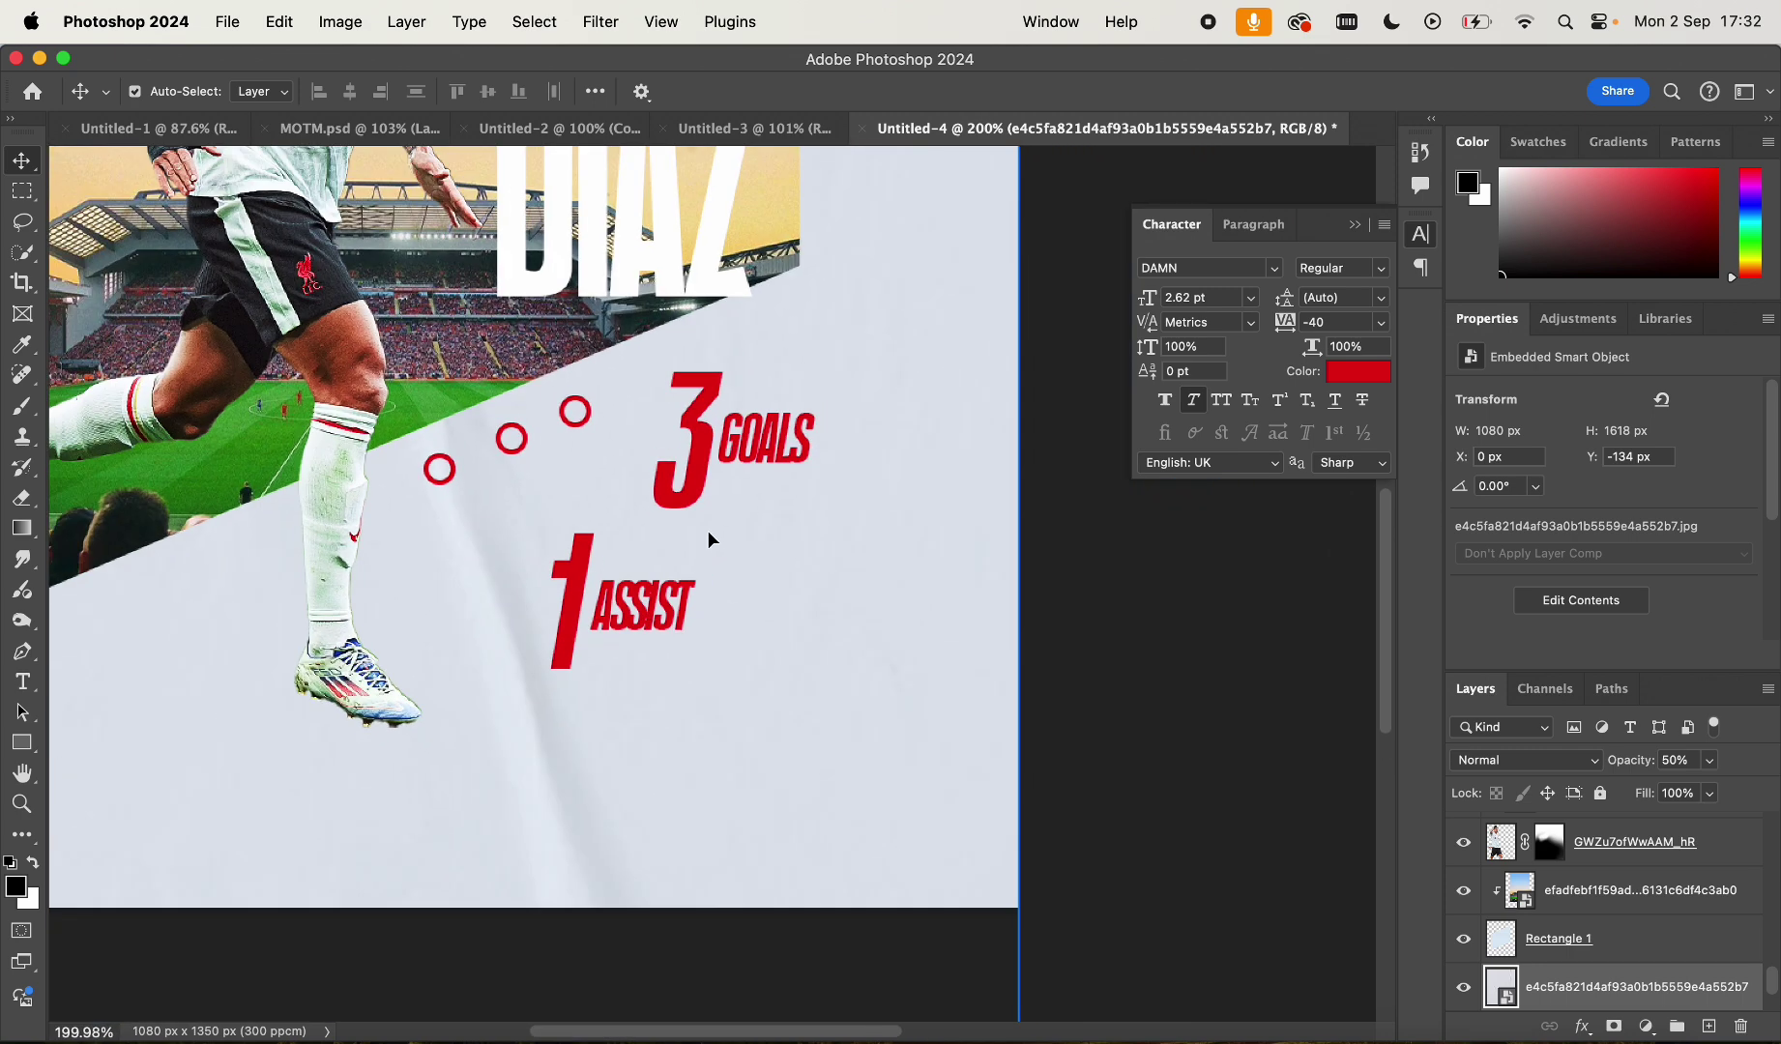
{"action": "scroll", "coordinate": [707, 530], "scroll_direction": "down", "scroll_amount": 1}
{"action": "scroll", "coordinate": [709, 538], "scroll_direction": "up", "scroll_amount": 3}
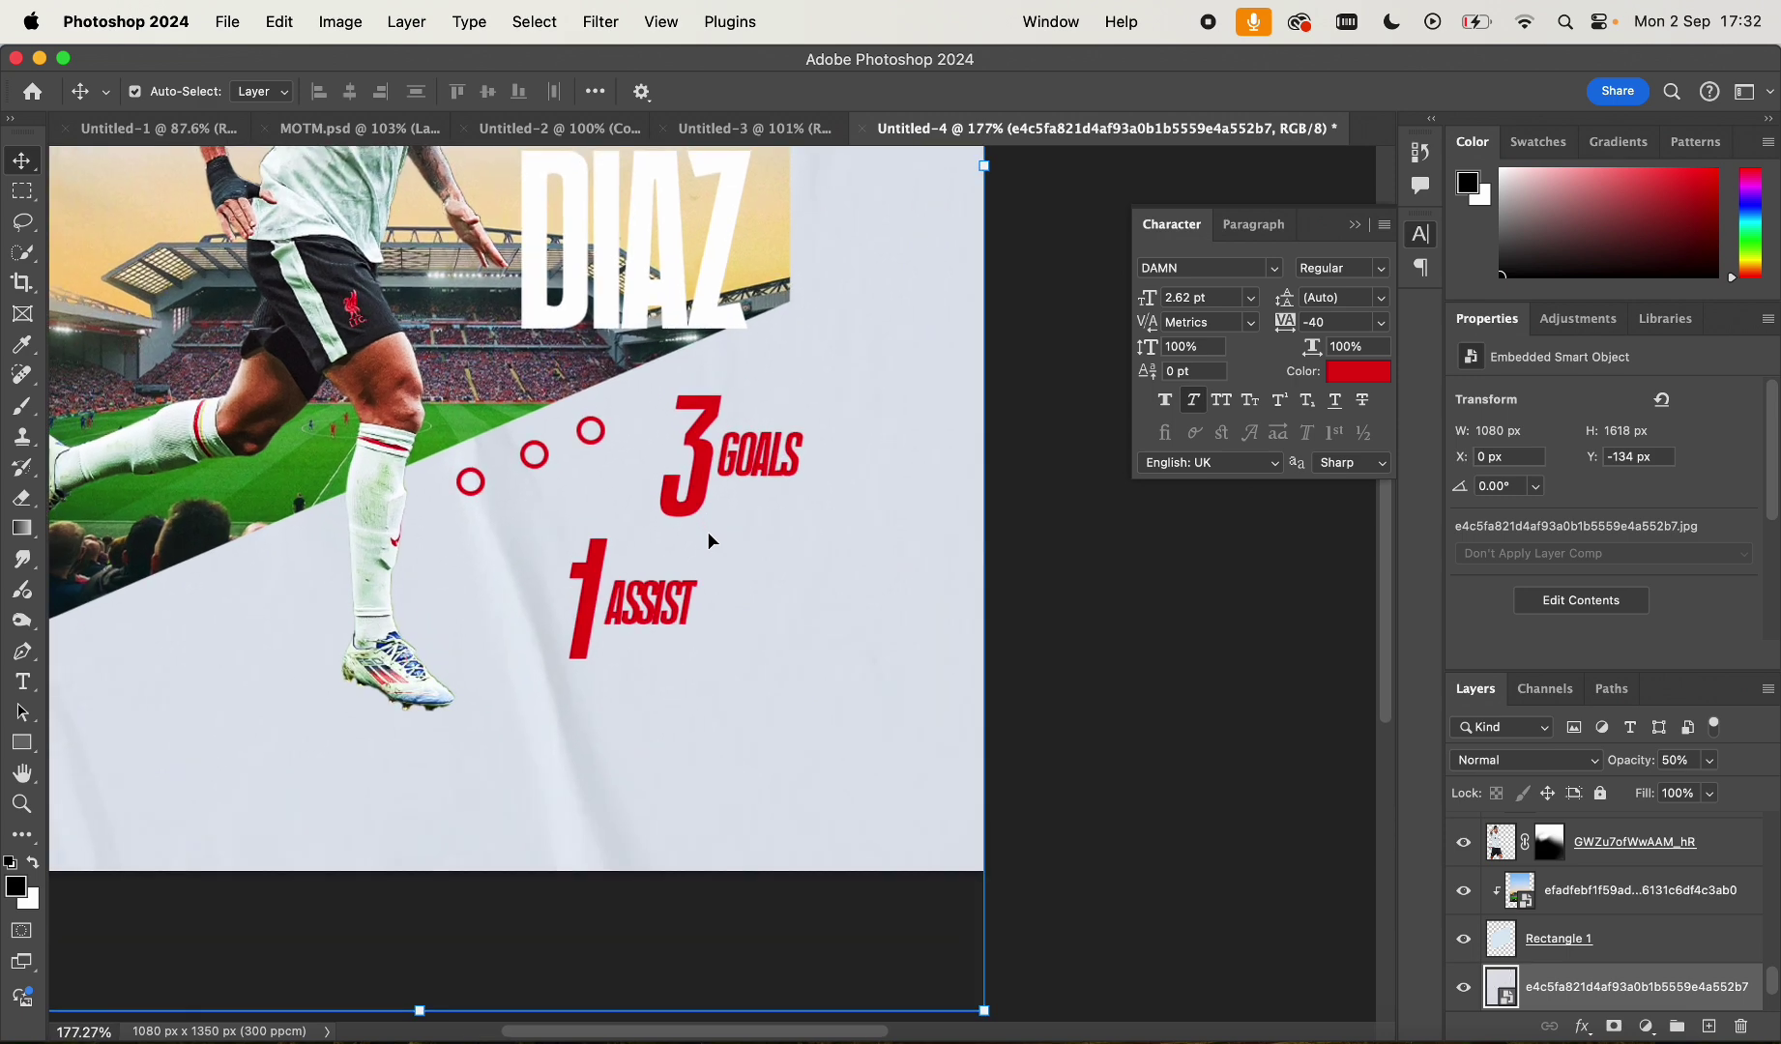
{"action": "scroll", "coordinate": [798, 670], "scroll_direction": "down", "scroll_amount": 6}
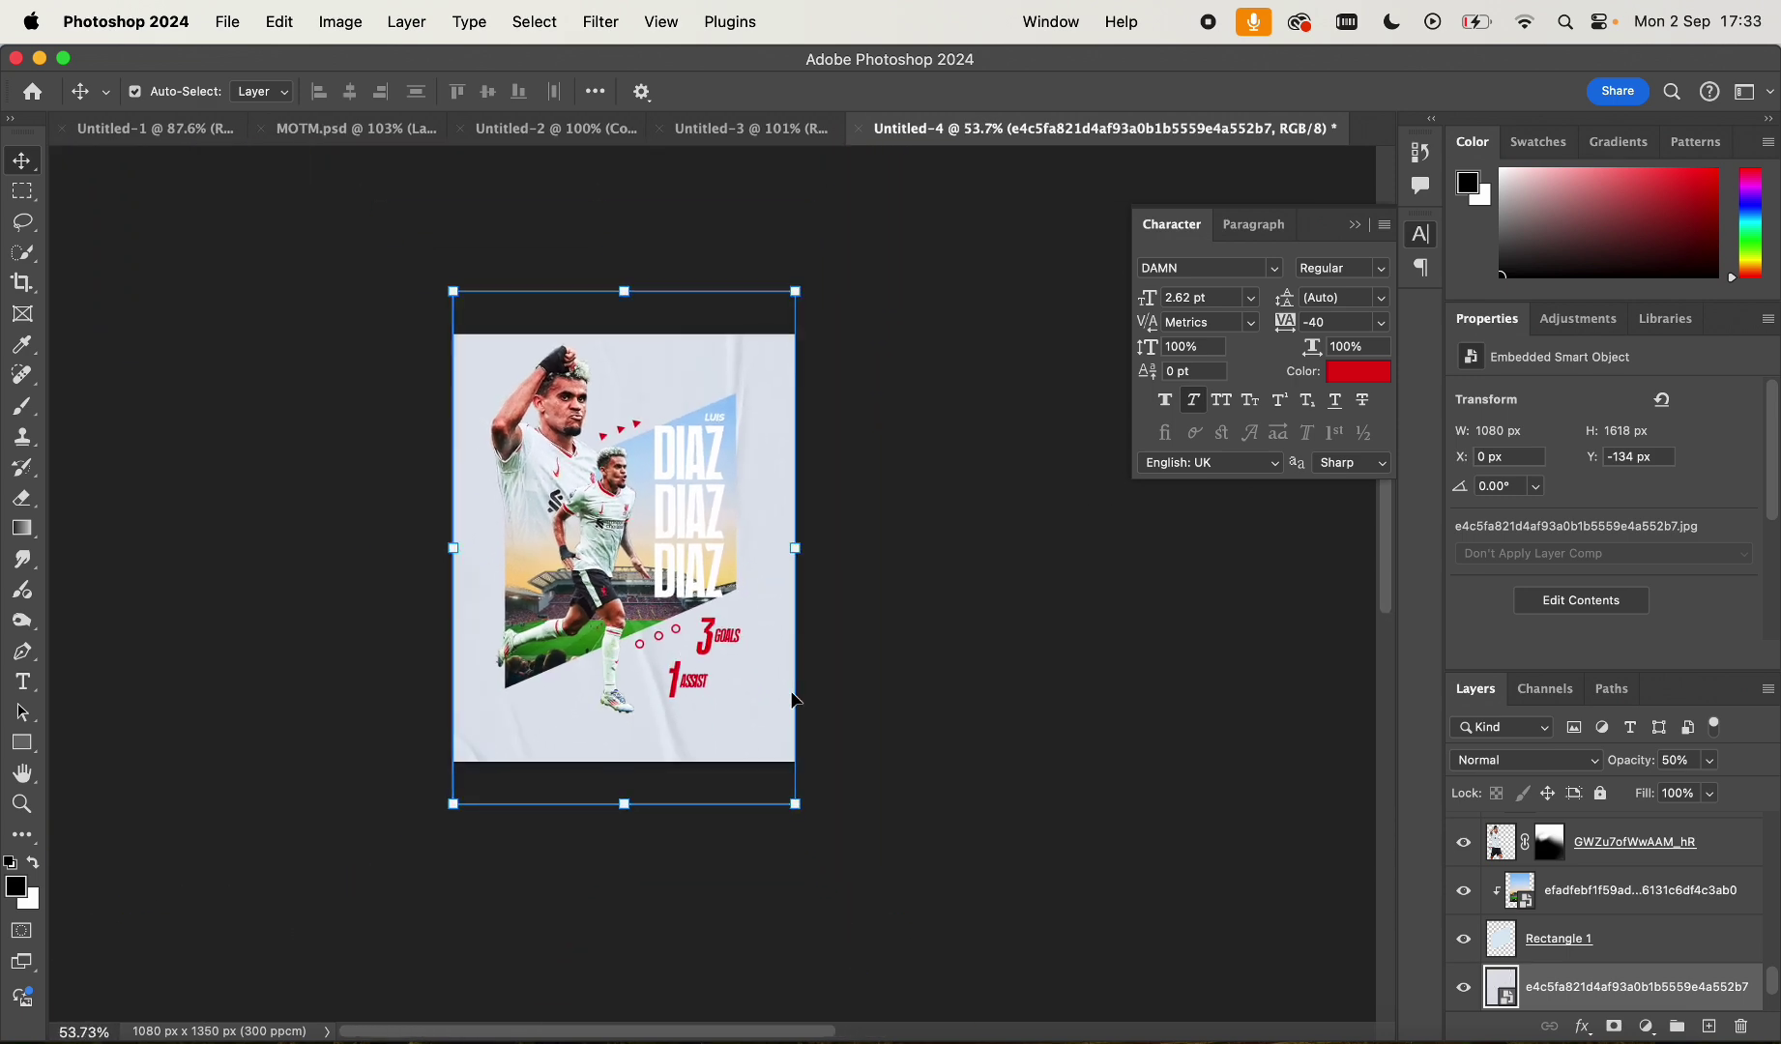
{"action": "scroll", "coordinate": [790, 690], "scroll_direction": "up", "scroll_amount": 3}
{"action": "scroll", "coordinate": [790, 690], "scroll_direction": "up", "scroll_amount": 2}
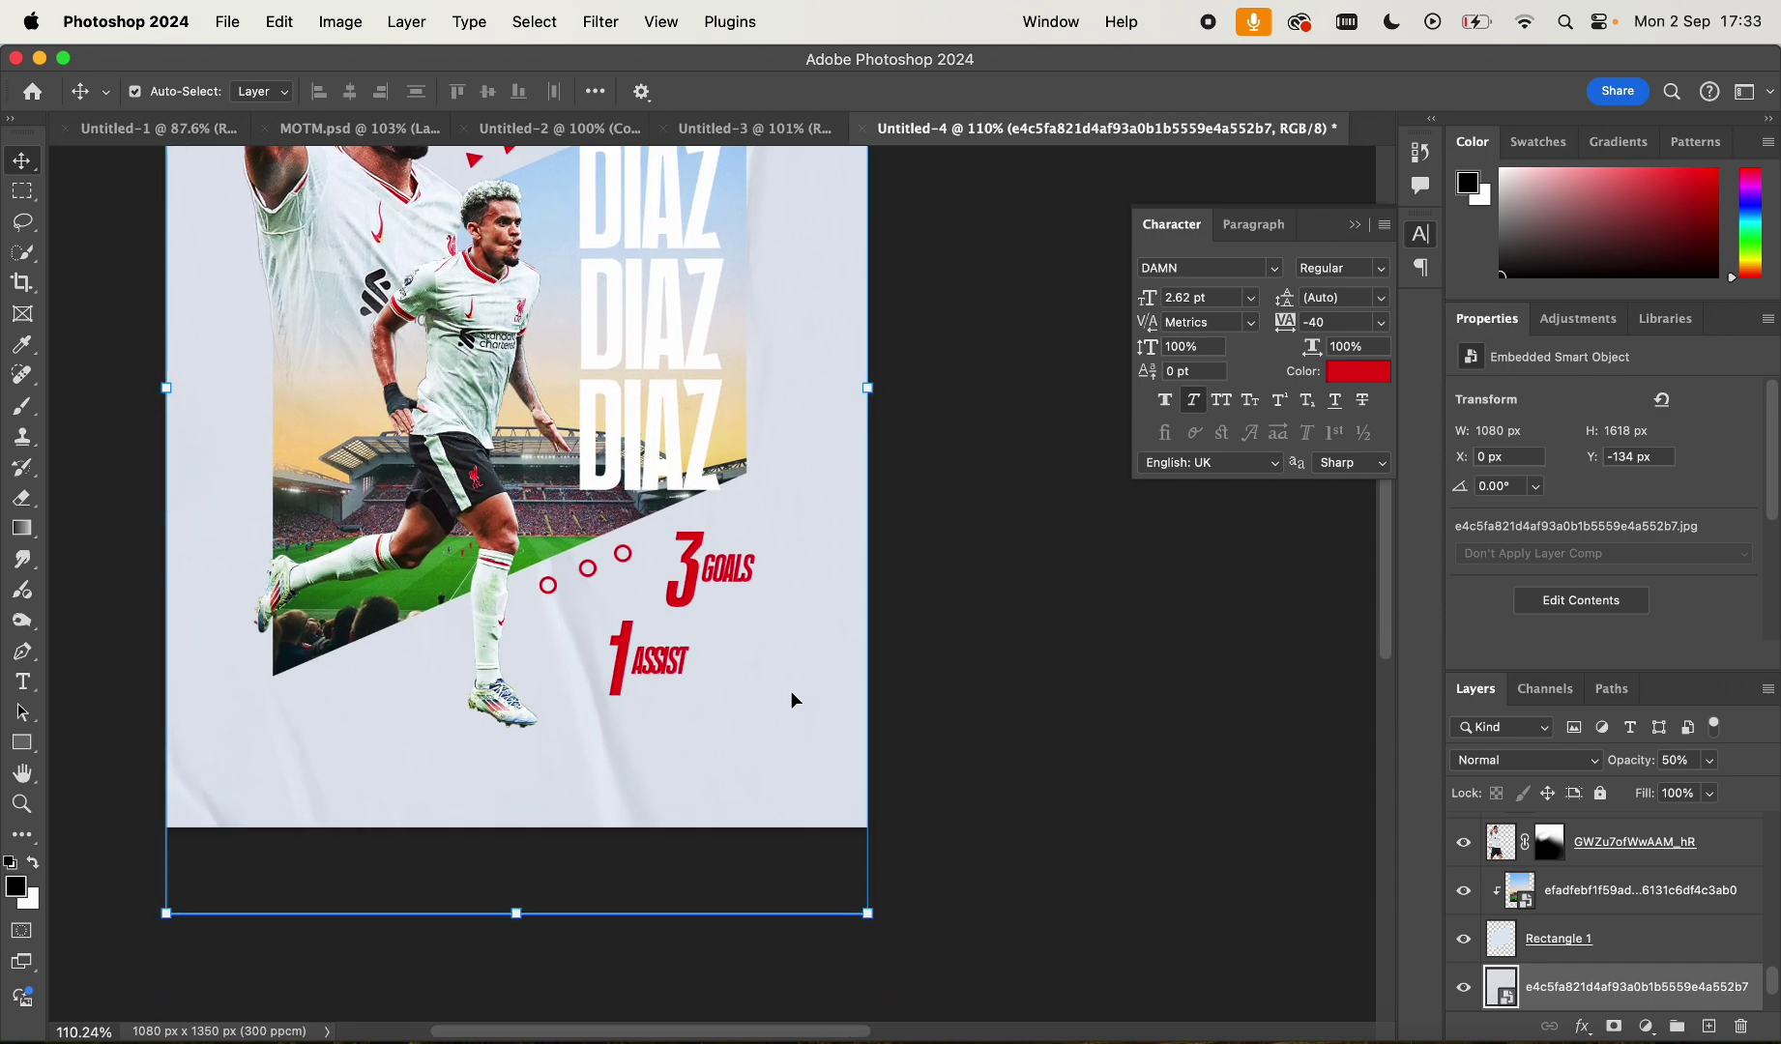
Draw a rectangular bar about 332 by 43 px beside the ASSIST label, running past the poster's edge
{"action": "left_click", "coordinate": [21, 743]}
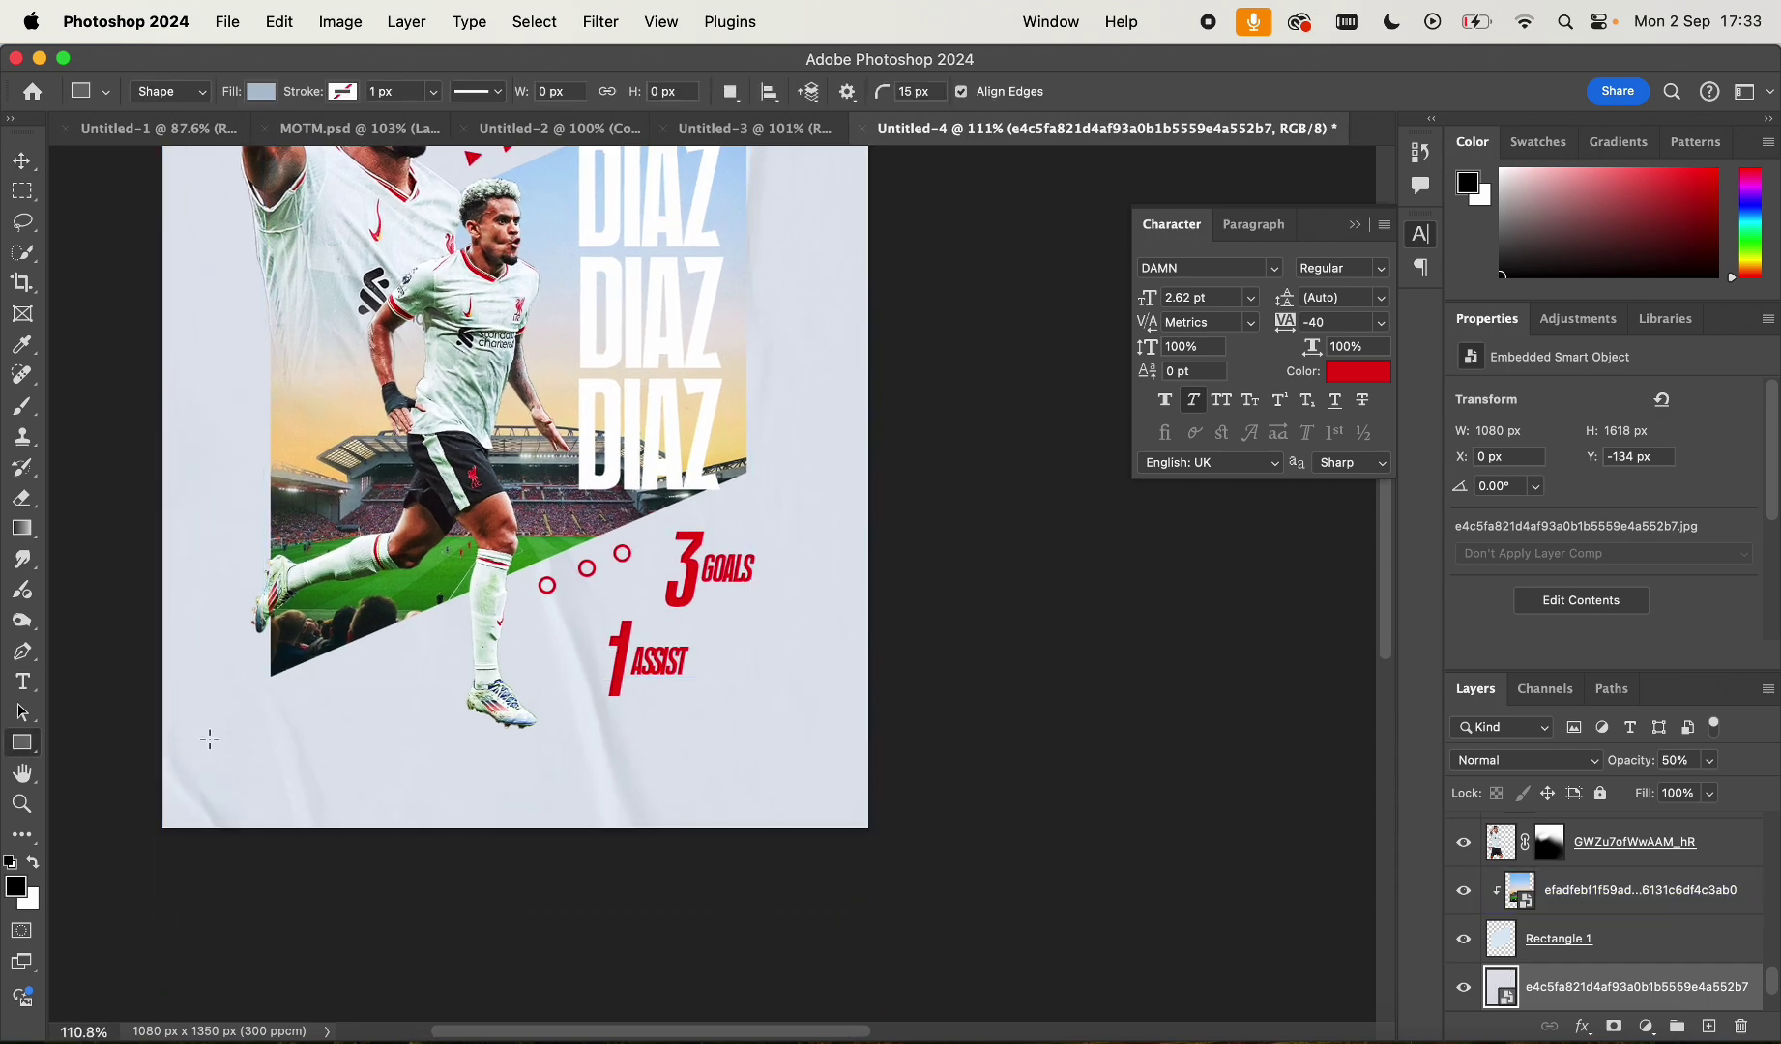
{"action": "scroll", "coordinate": [716, 746], "scroll_direction": "down", "scroll_amount": 1}
{"action": "scroll", "coordinate": [716, 747], "scroll_direction": "up", "scroll_amount": 5}
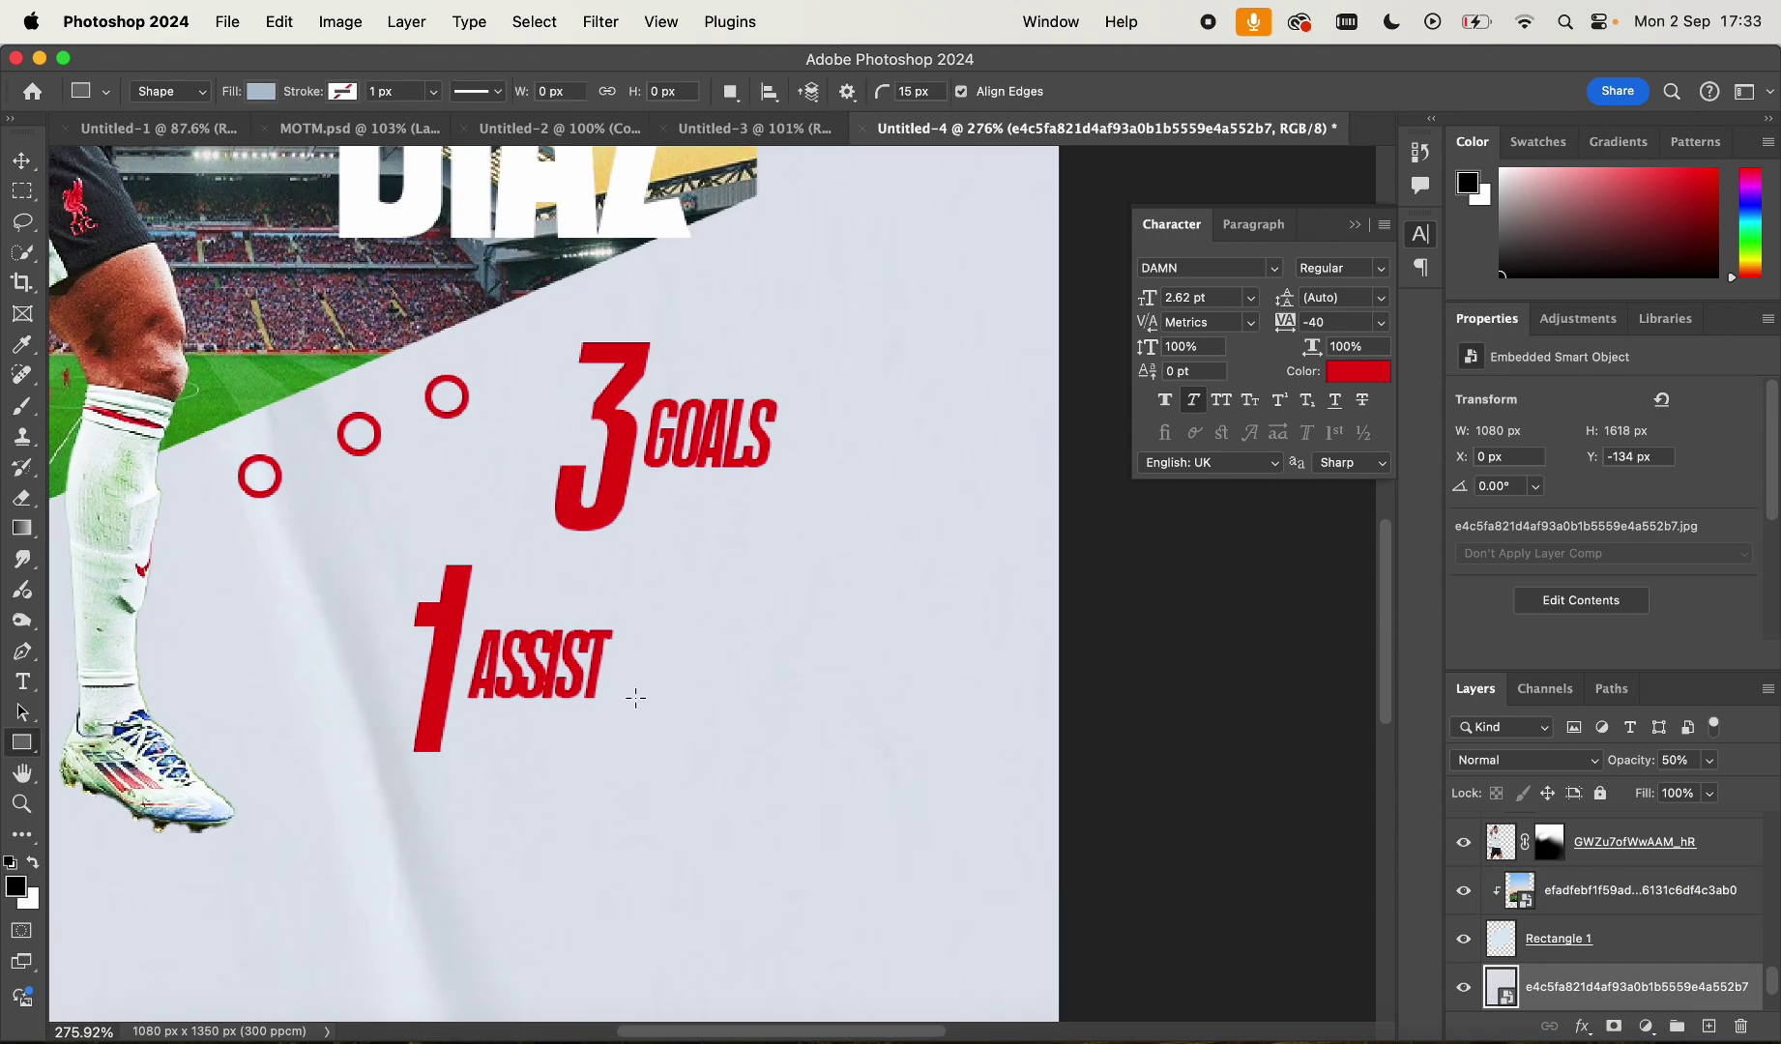
{"action": "left_click_drag", "start_coordinate": [636, 694], "coordinate": [1171, 629]}
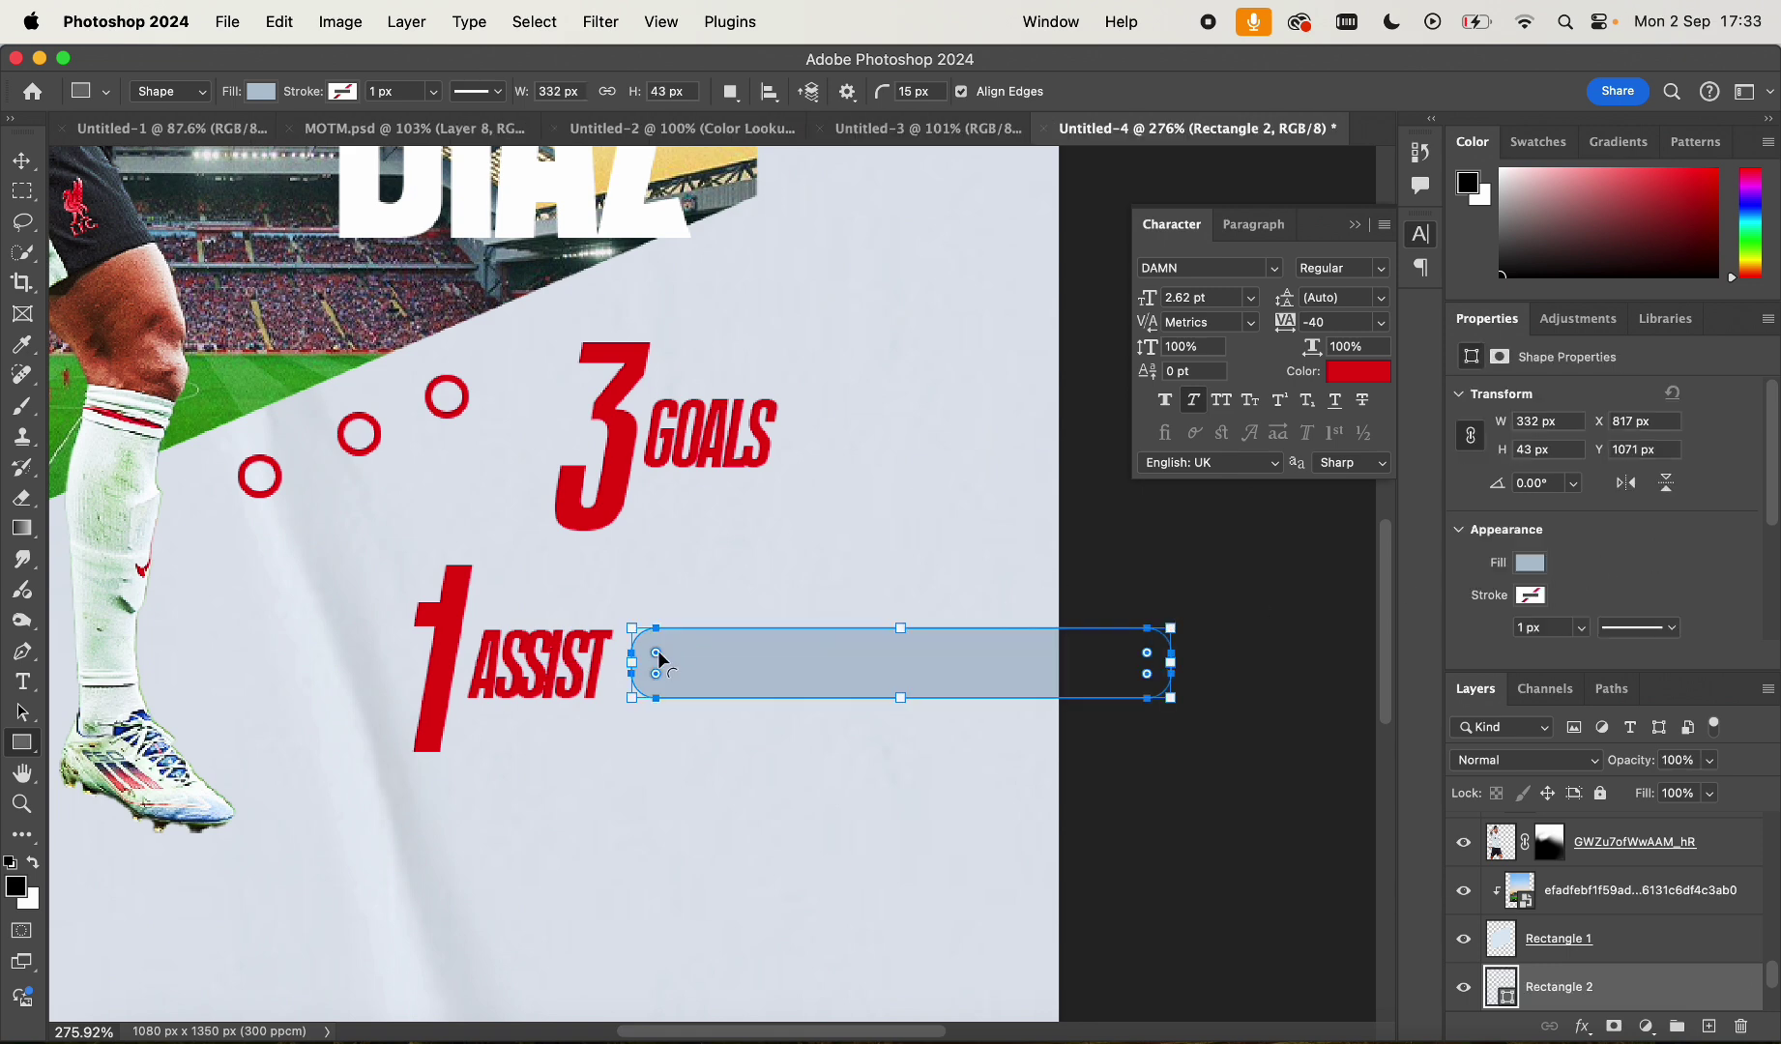
{"action": "key", "text": "v"}
{"action": "scroll", "coordinate": [653, 691], "scroll_direction": "down", "scroll_amount": 1}
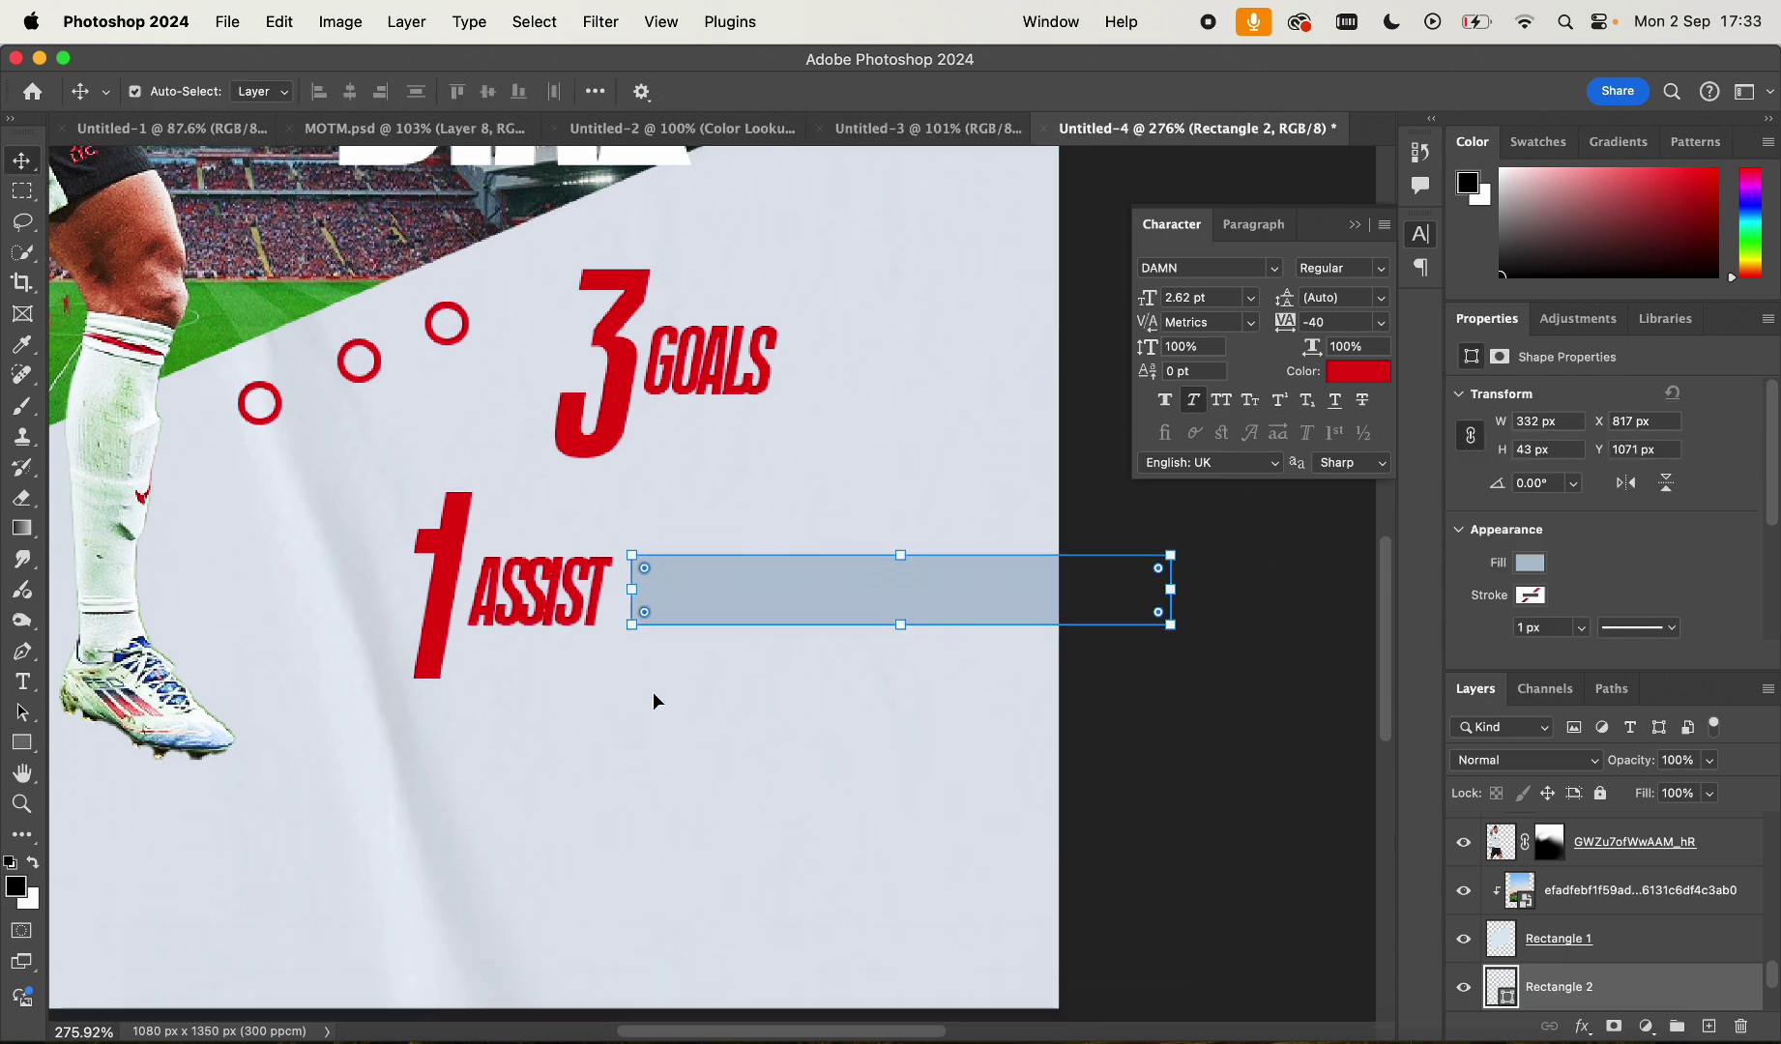
Slant the end of the bar next to ASSIST so it follows the angle of the italic lettering
{"action": "scroll", "coordinate": [653, 692], "scroll_direction": "up", "scroll_amount": 3}
{"action": "scroll", "coordinate": [684, 627], "scroll_direction": "down", "scroll_amount": 2}
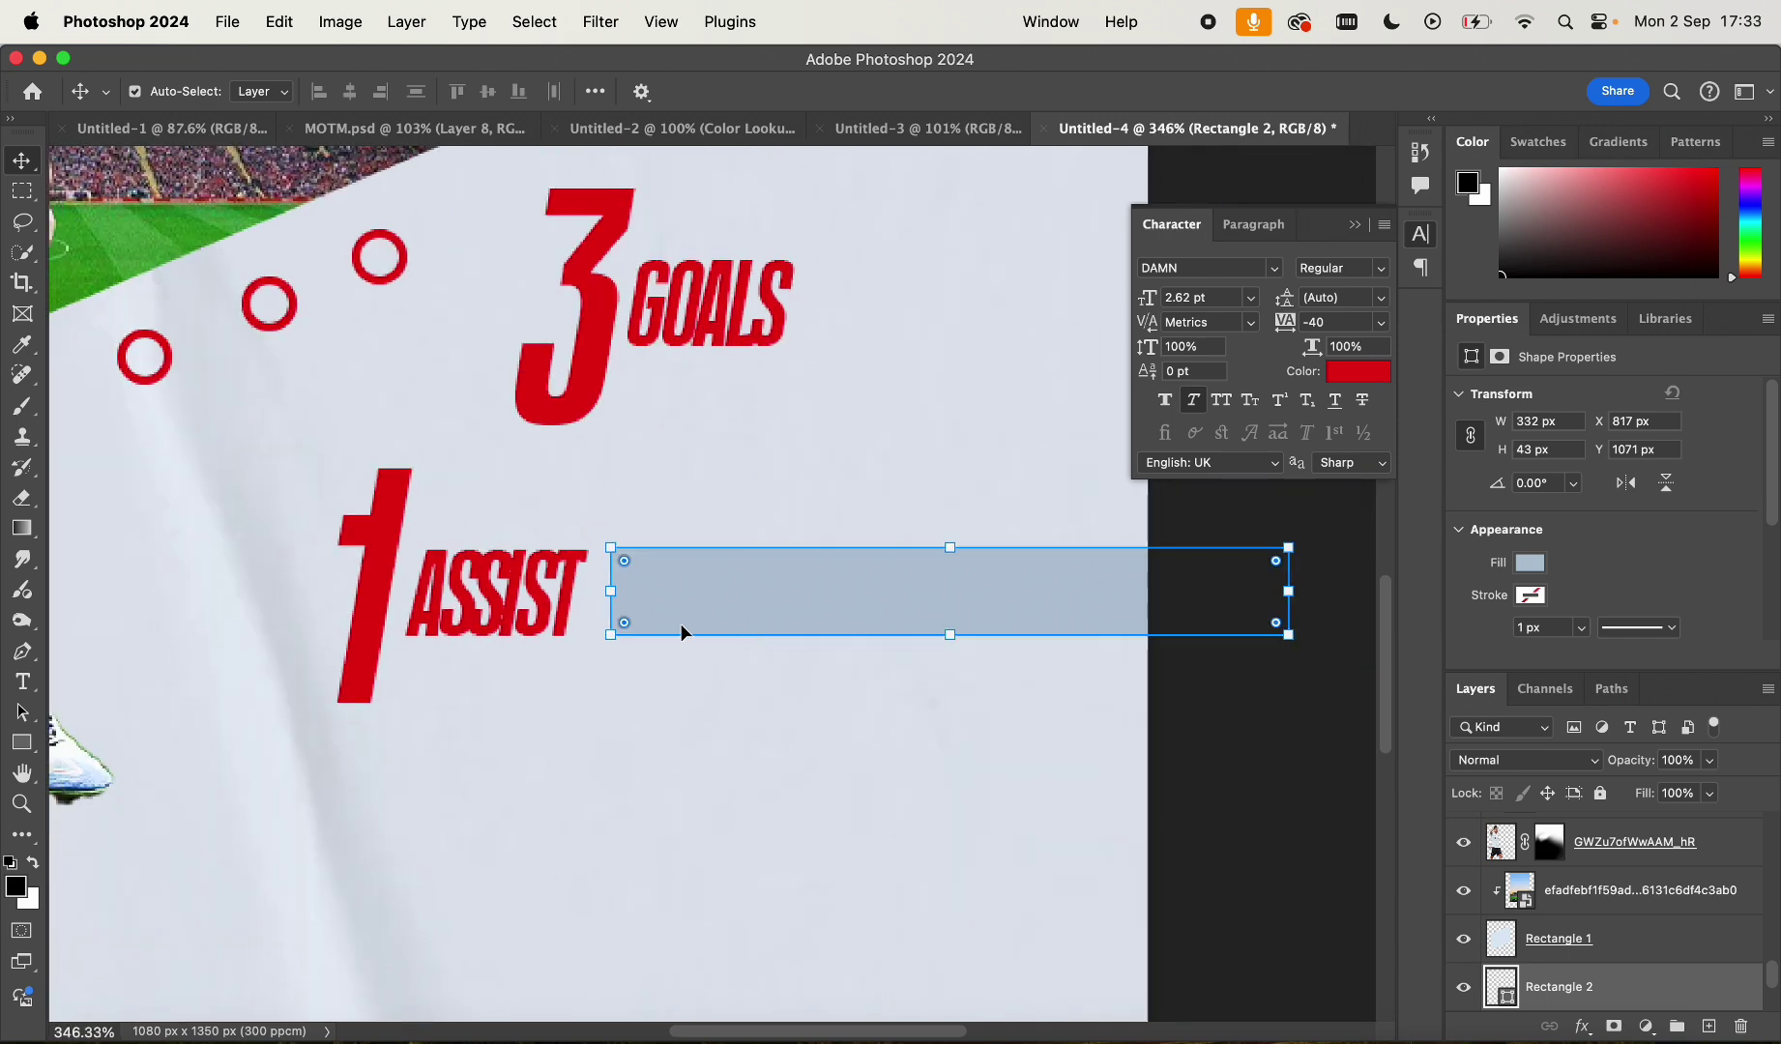
{"action": "scroll", "coordinate": [682, 627], "scroll_direction": "up", "scroll_amount": 4}
{"action": "scroll", "coordinate": [690, 634], "scroll_direction": "down", "scroll_amount": 1}
{"action": "scroll", "coordinate": [691, 633], "scroll_direction": "right", "scroll_amount": 2}
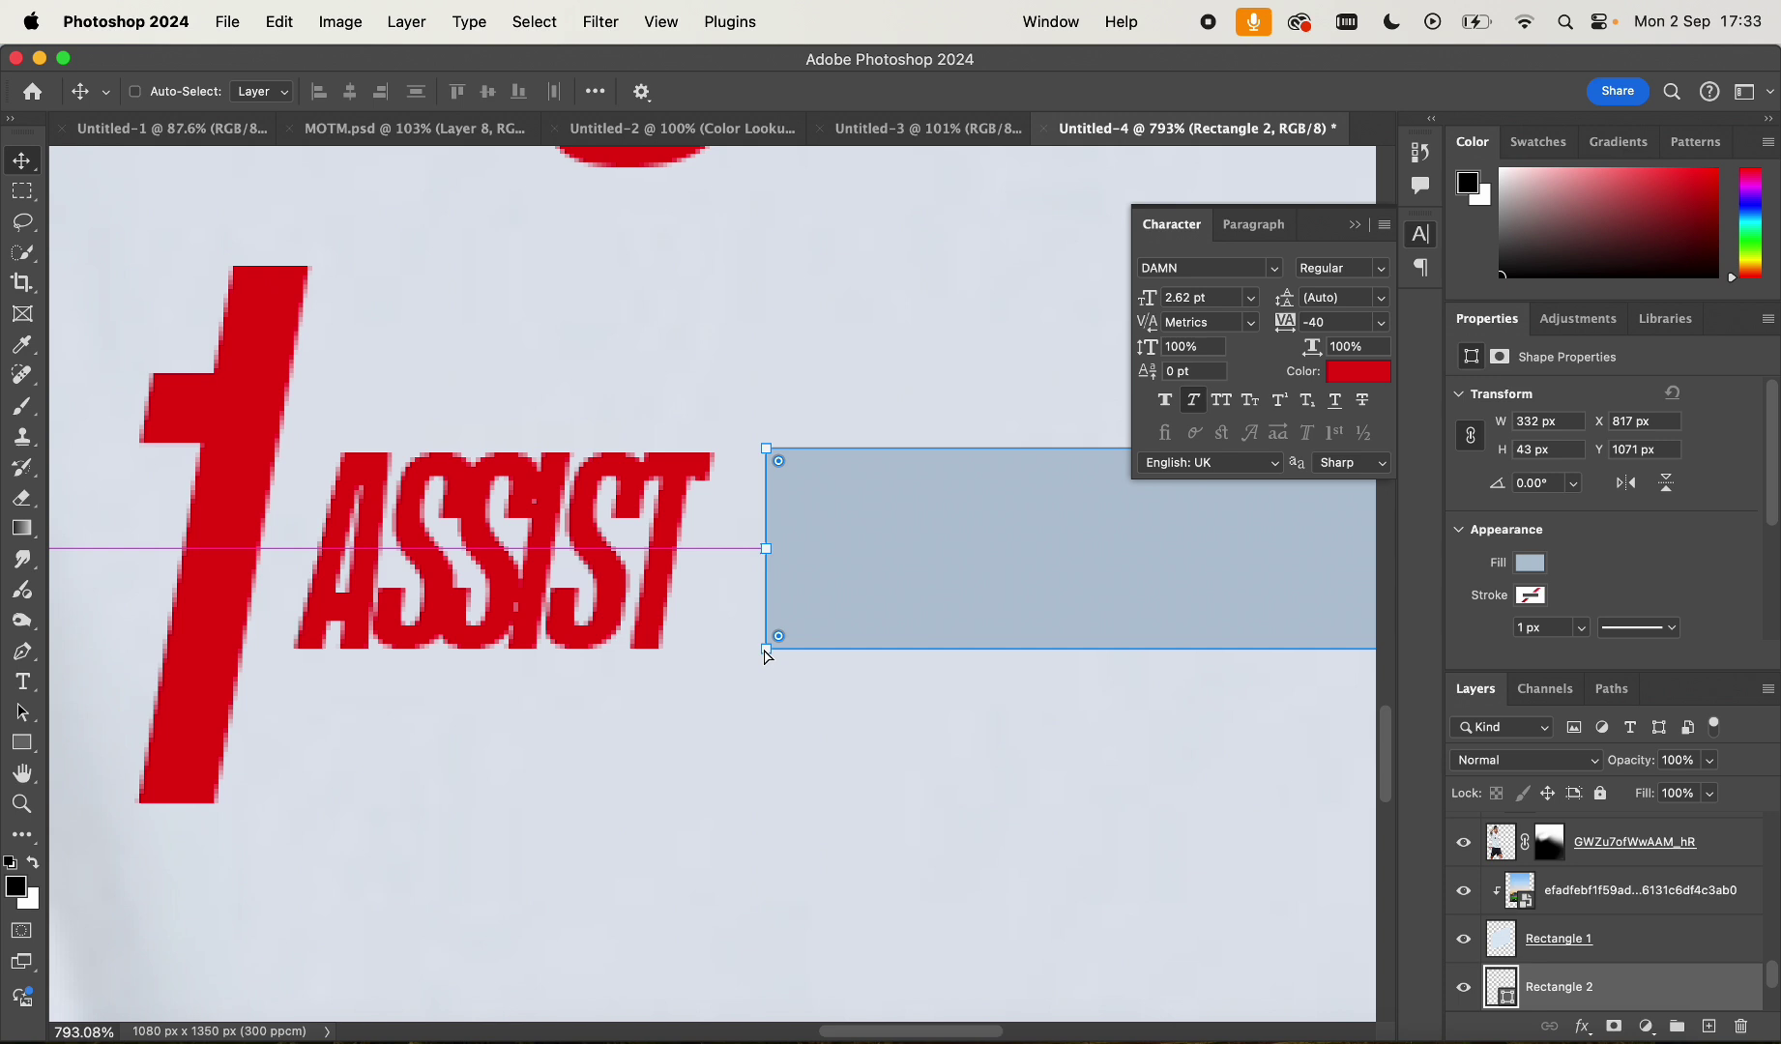
{"action": "left_click", "coordinate": [765, 654]}
{"action": "left_click_drag", "start_coordinate": [765, 657], "coordinate": [726, 656]}
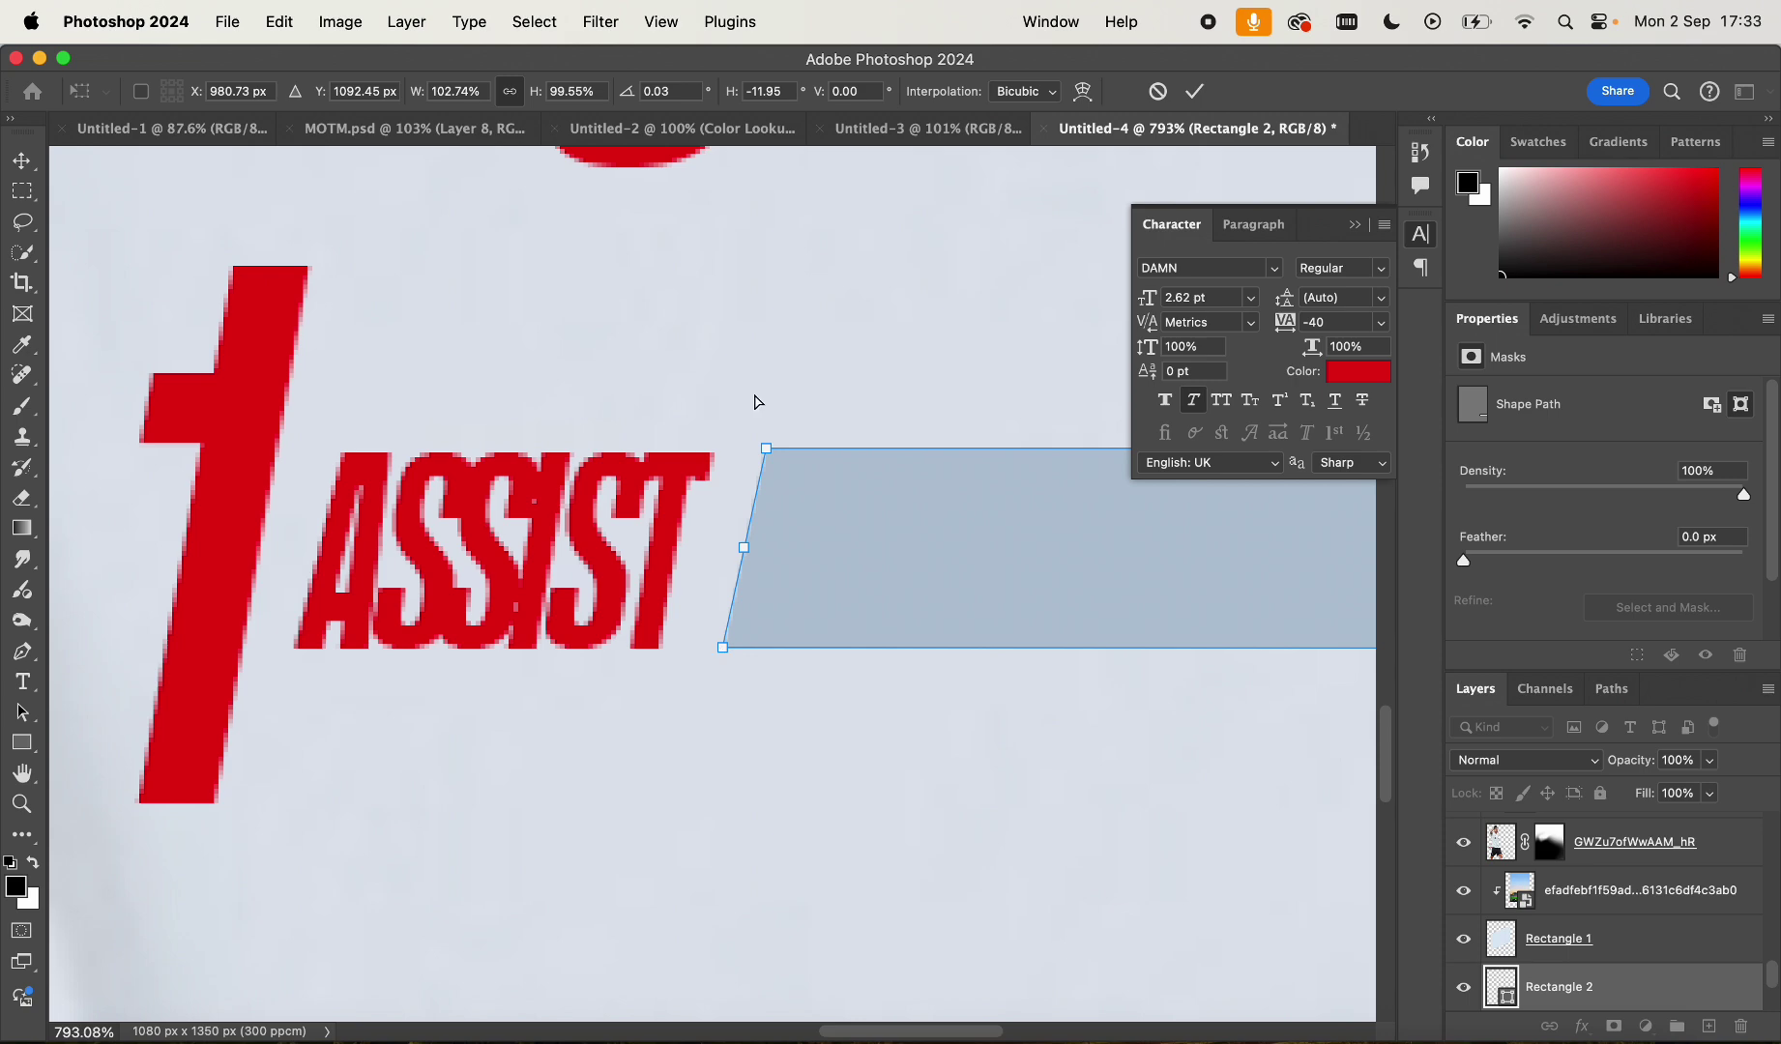
{"action": "key", "text": "Return"}
{"action": "left_click", "coordinate": [765, 307]}
{"action": "scroll", "coordinate": [765, 307], "scroll_direction": "down", "scroll_amount": 10}
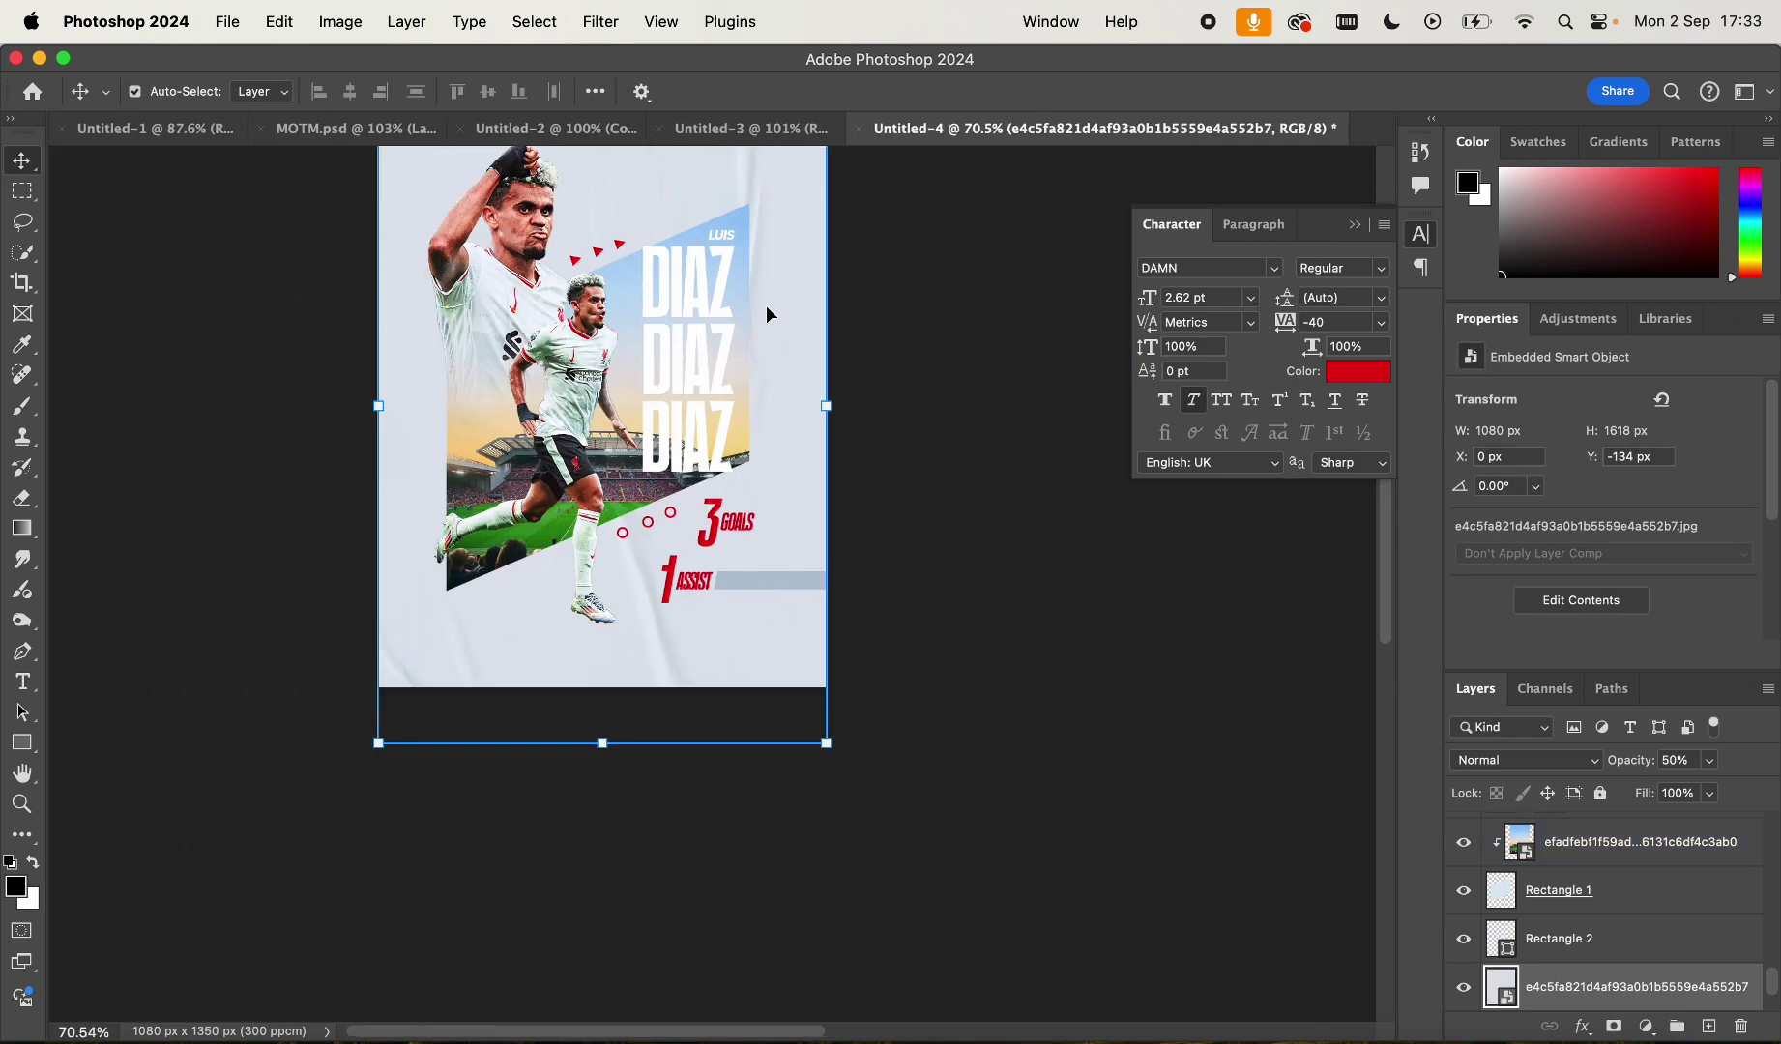
Duplicate the slanted bar and place the copy beside the GOALS label
{"action": "scroll", "coordinate": [983, 507], "scroll_direction": "up", "scroll_amount": 6}
{"action": "left_click", "coordinate": [866, 624]}
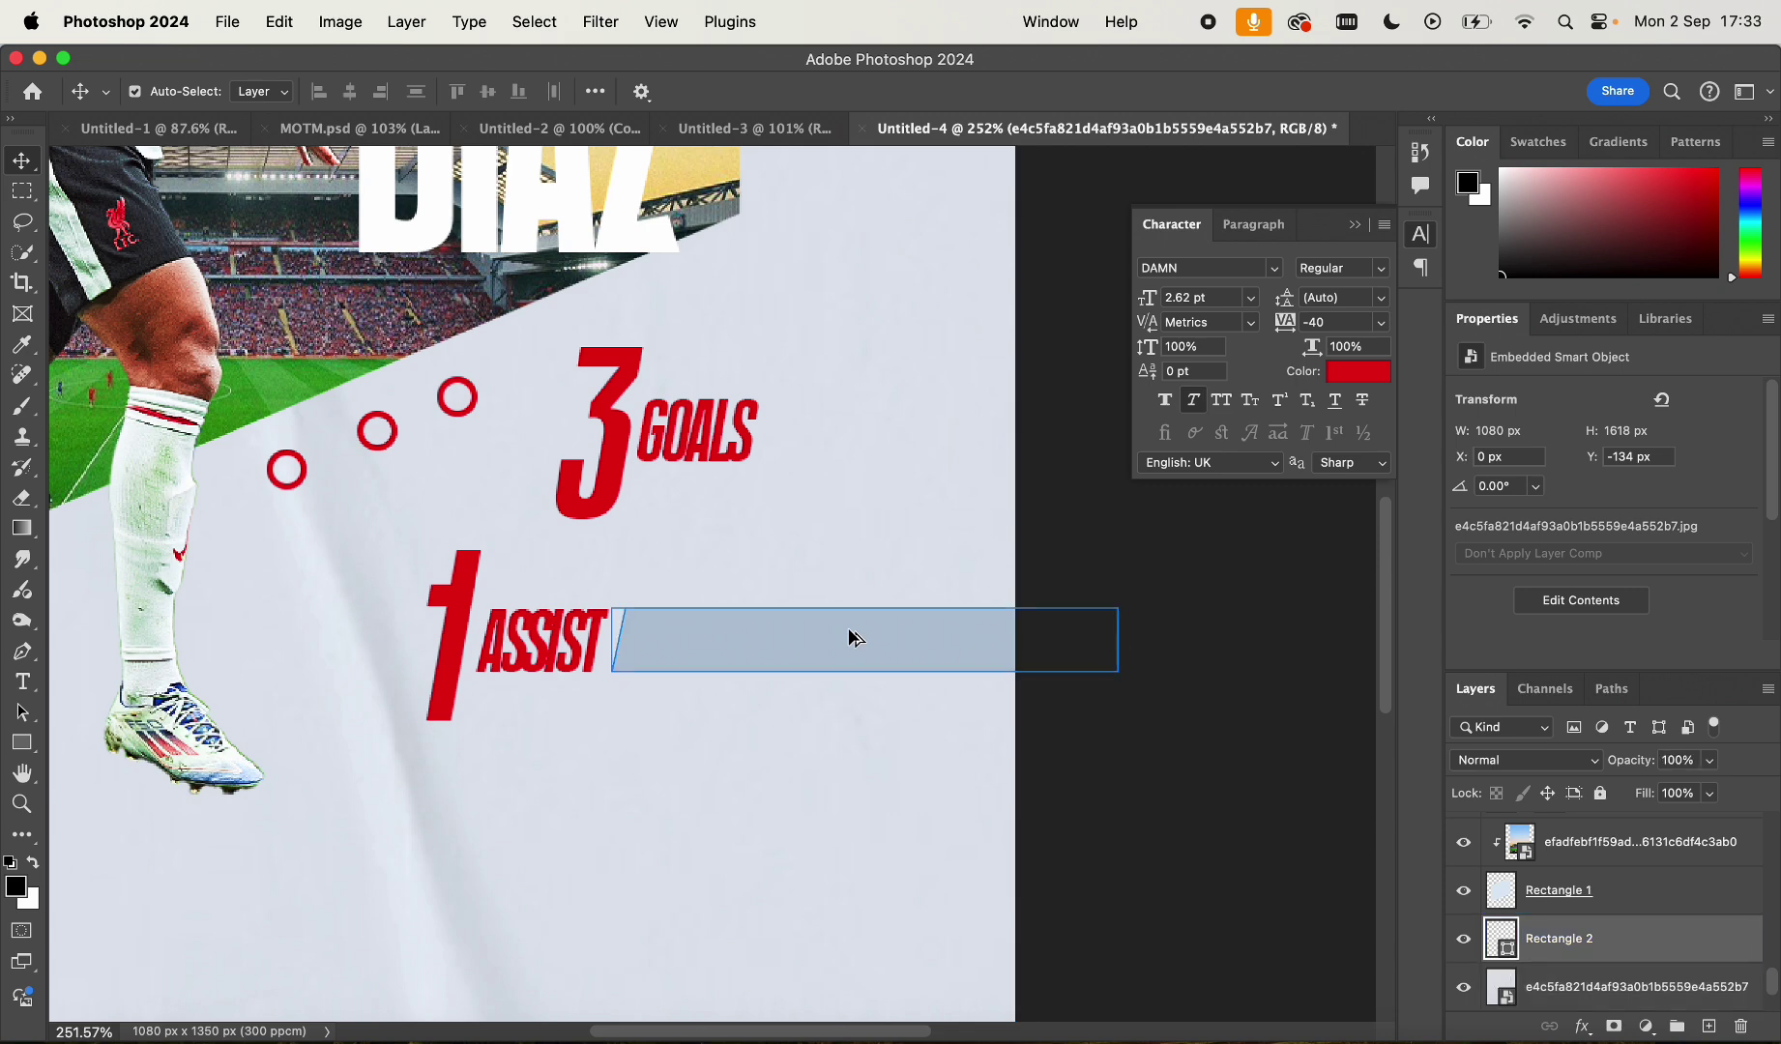
{"action": "left_click_drag", "start_coordinate": [851, 638], "coordinate": [1003, 430]}
{"action": "left_click", "coordinate": [916, 838]}
{"action": "scroll", "coordinate": [915, 837], "scroll_direction": "down", "scroll_amount": 5}
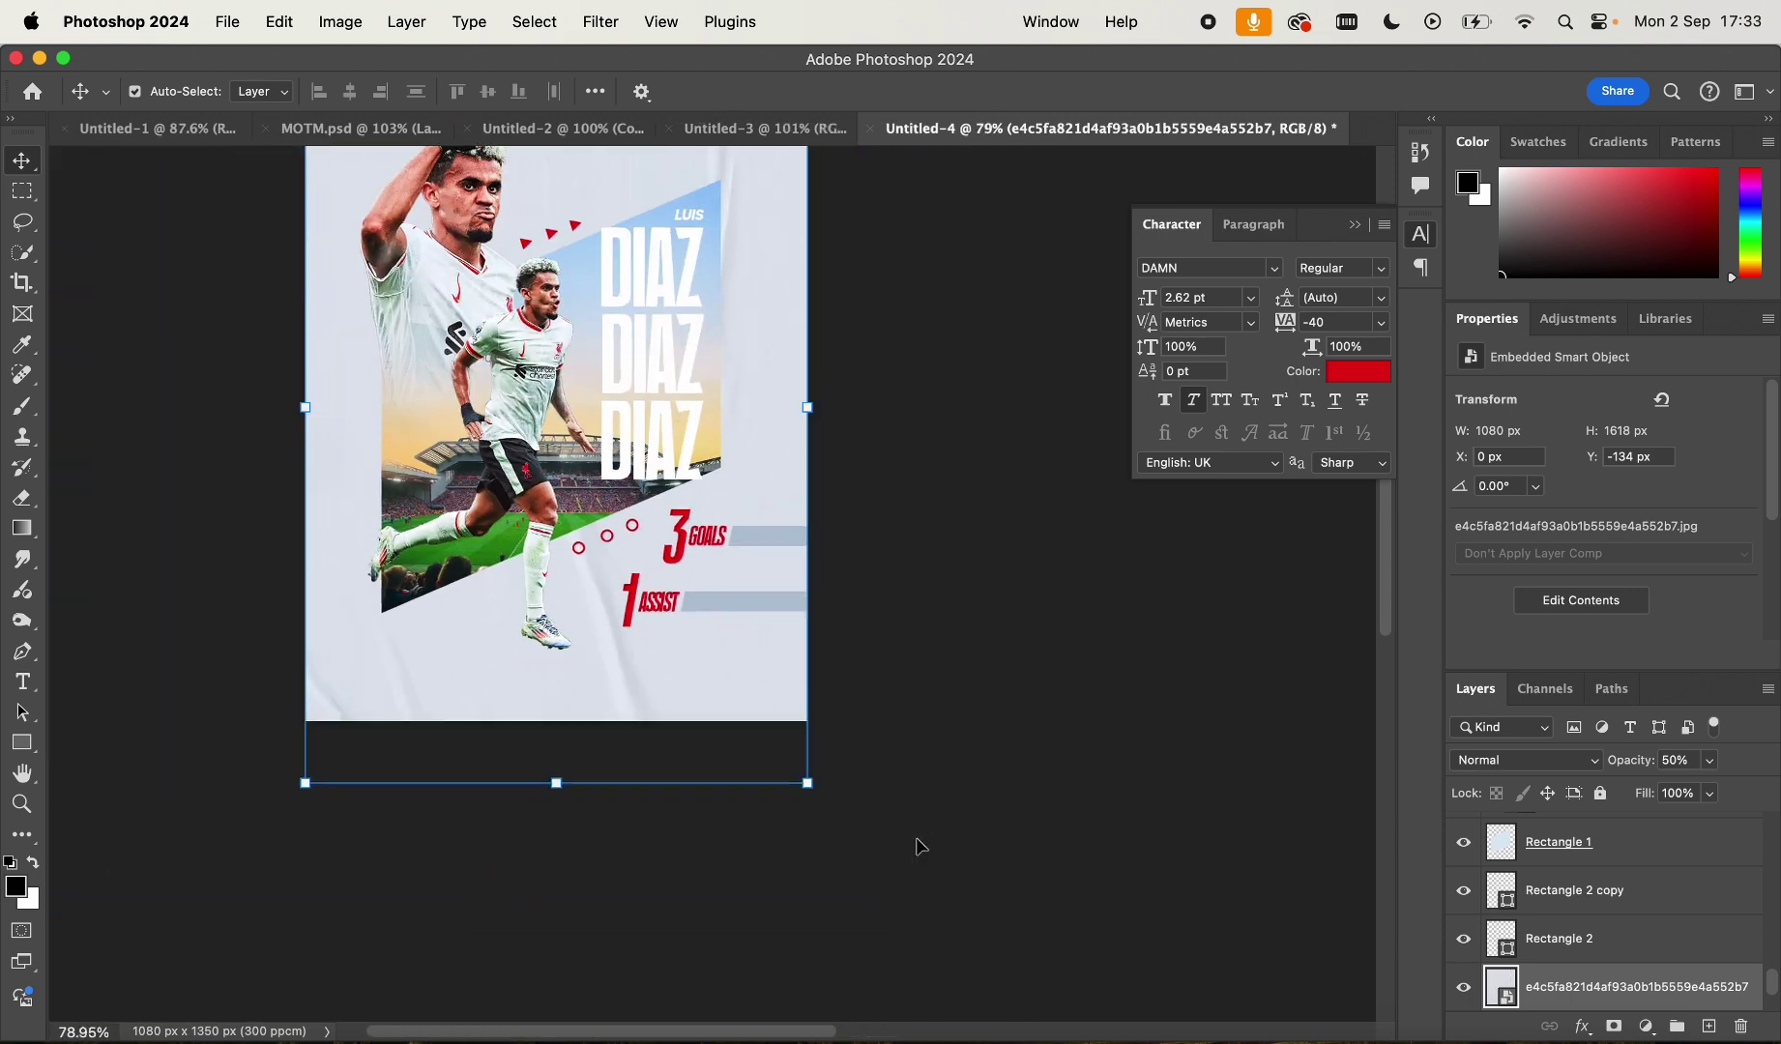
Sample the white of the DIAZ lettering as the current colour, with the bar beside ASSIST selected
{"action": "scroll", "coordinate": [871, 657], "scroll_direction": "up", "scroll_amount": 4}
{"action": "left_click", "coordinate": [833, 638]}
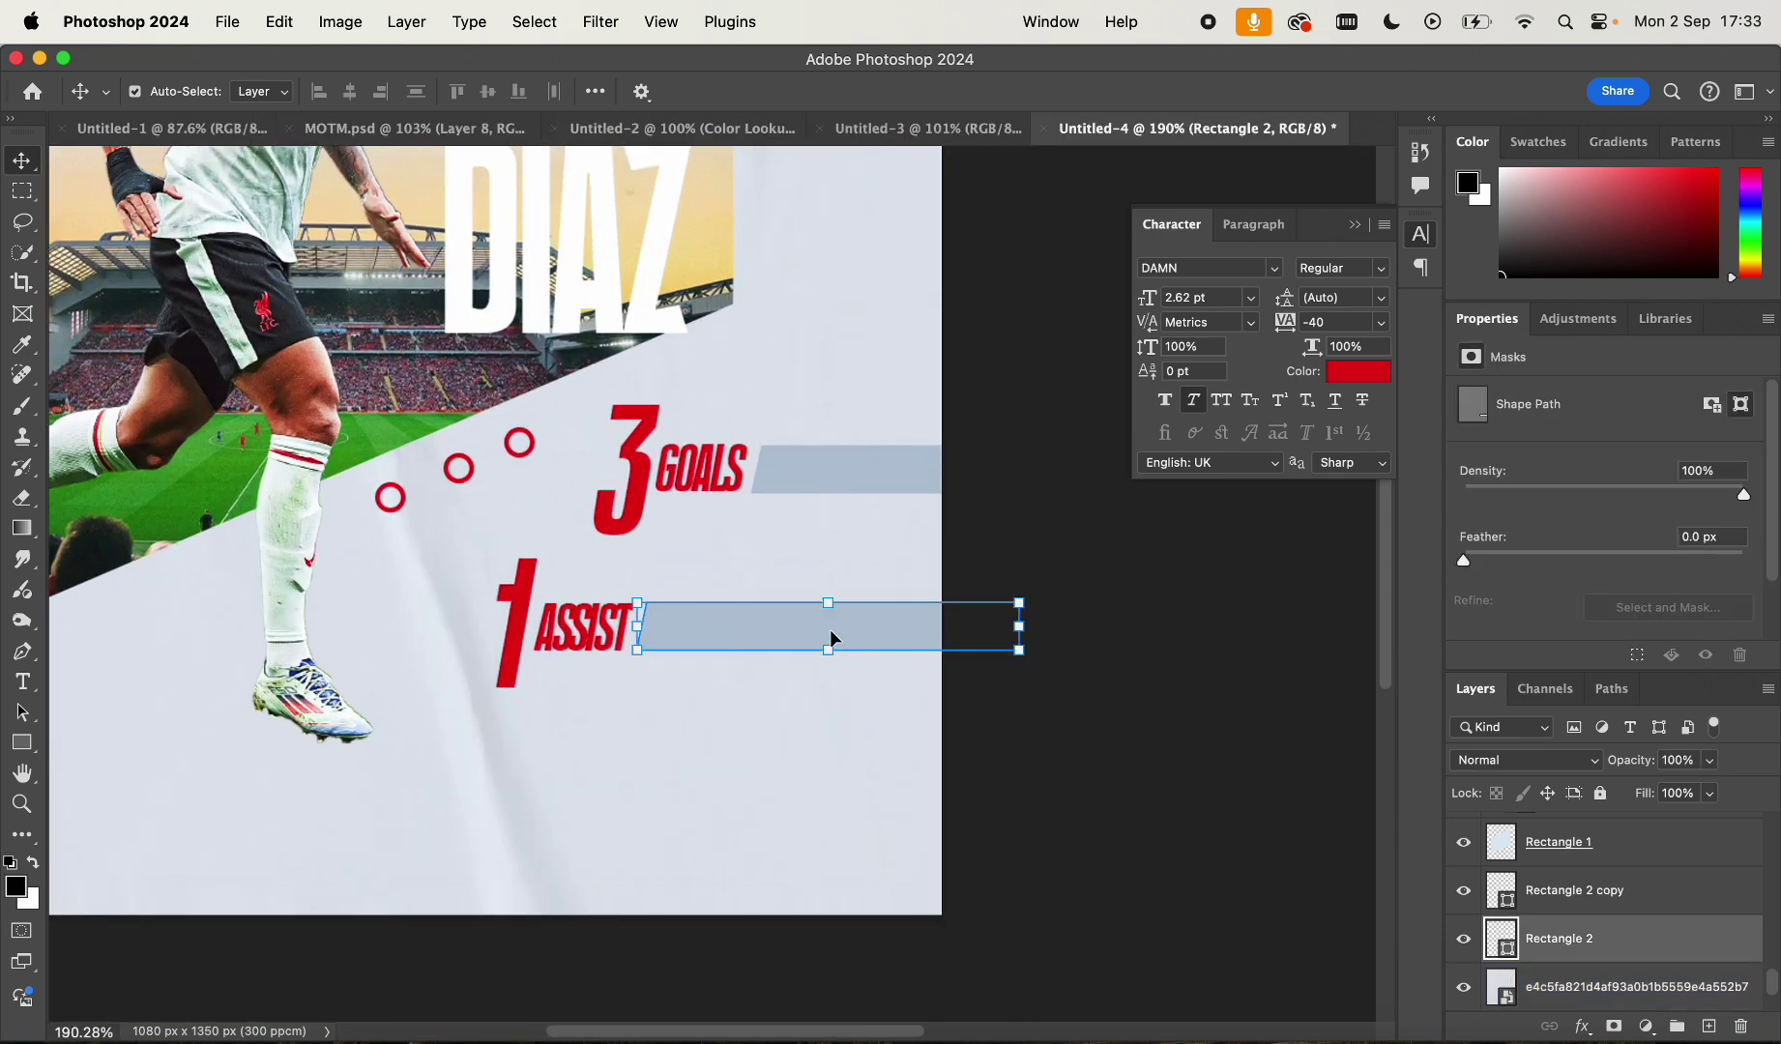
{"action": "left_click", "coordinate": [827, 474], "text": "shift"}
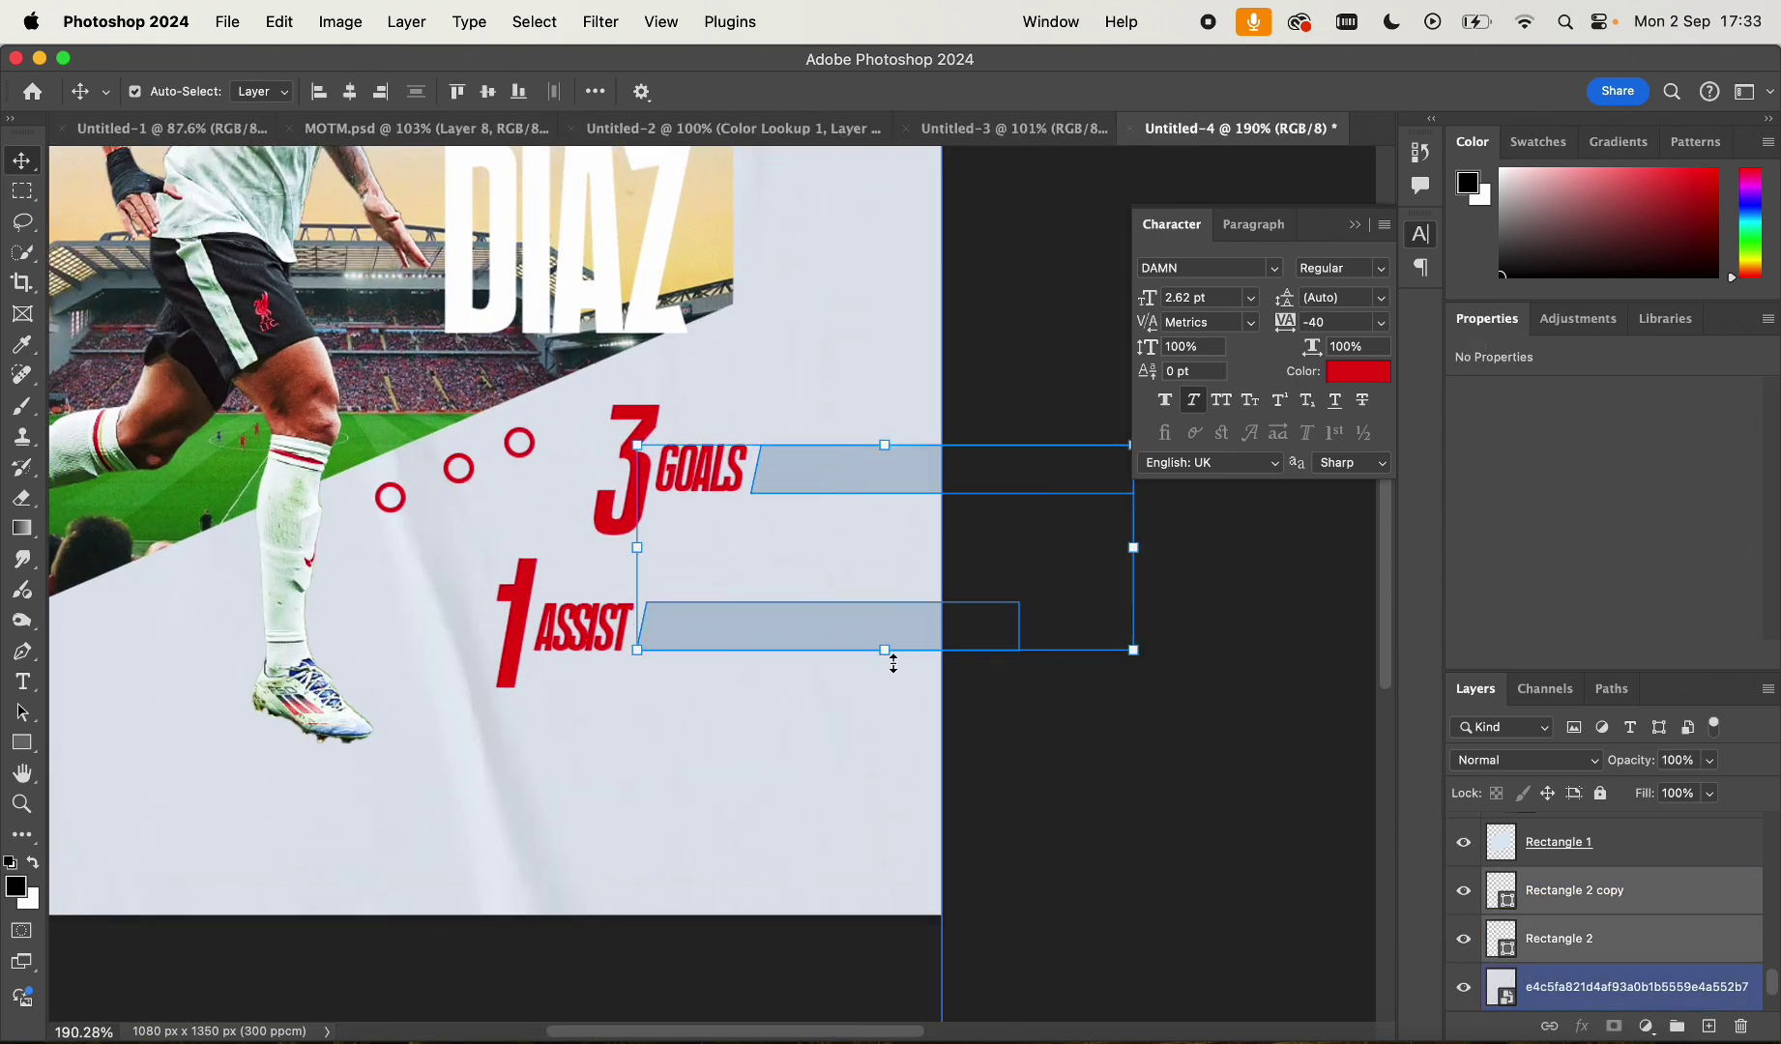
{"action": "left_click", "coordinate": [839, 672]}
{"action": "left_click", "coordinate": [826, 638]}
{"action": "scroll", "coordinate": [823, 636], "scroll_direction": "up", "scroll_amount": 2}
{"action": "scroll", "coordinate": [823, 636], "scroll_direction": "left", "scroll_amount": 2}
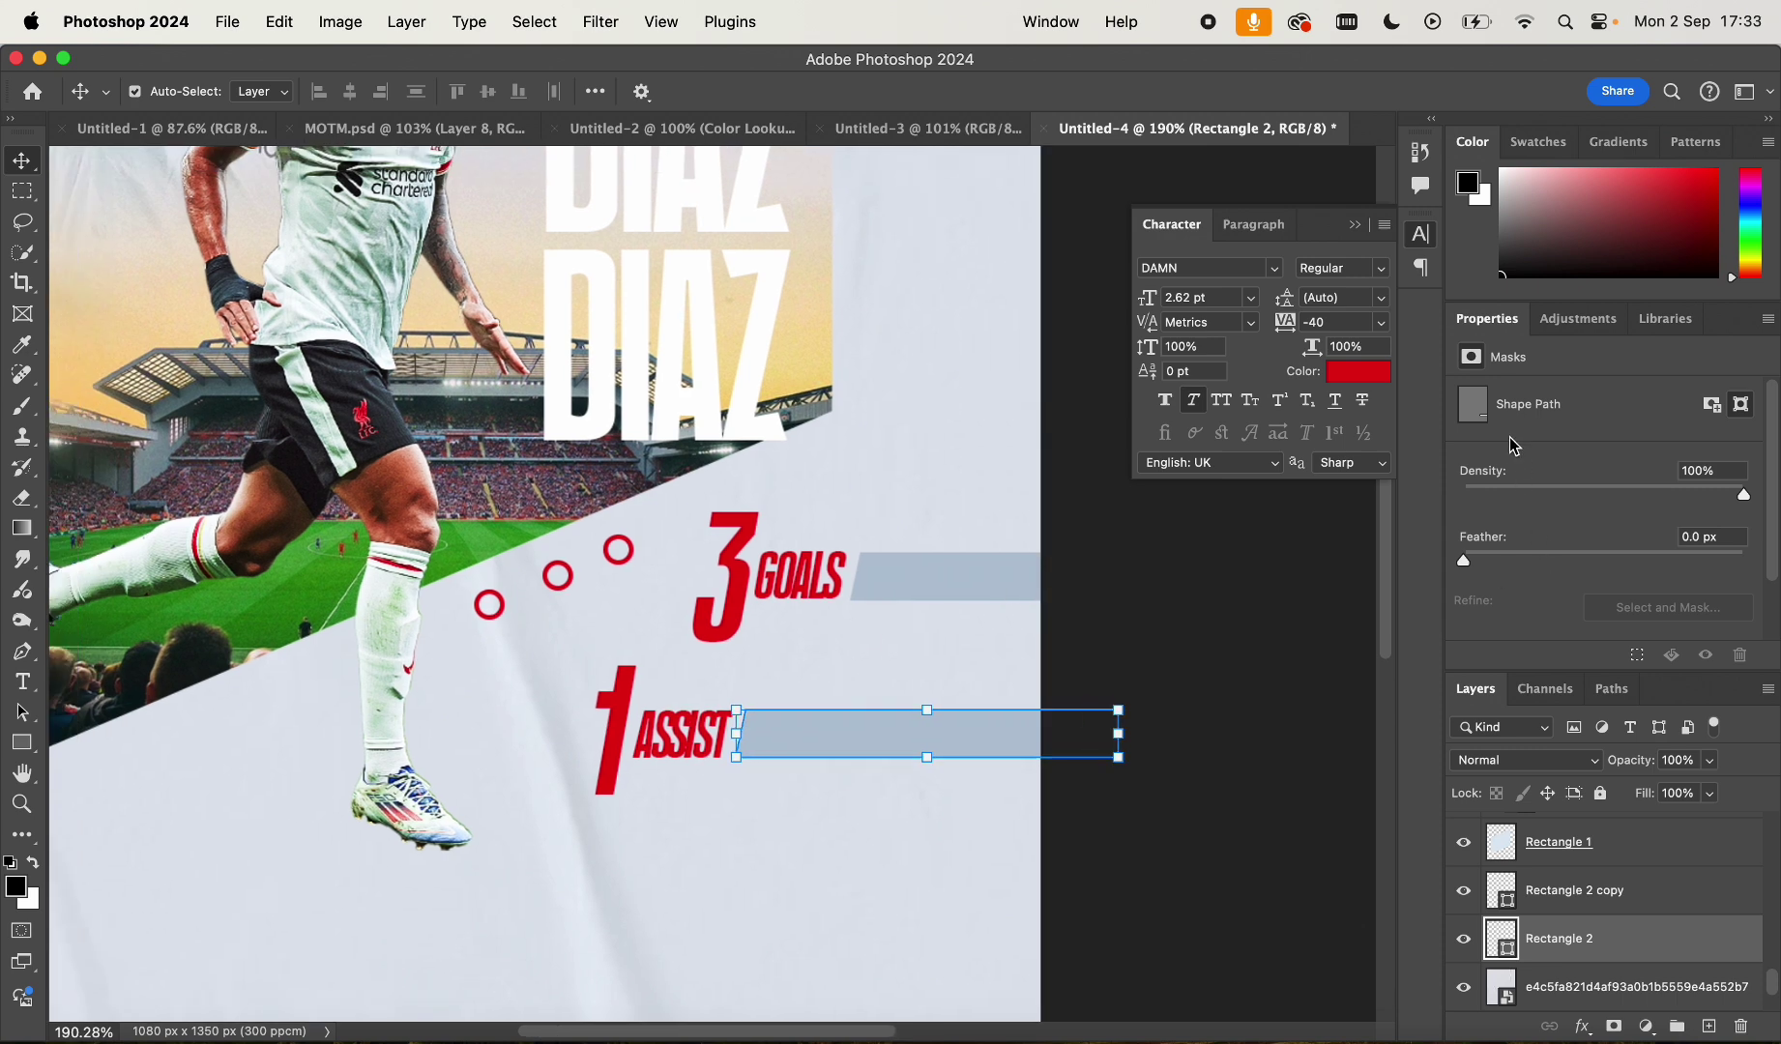
{"action": "left_click", "coordinate": [22, 713]}
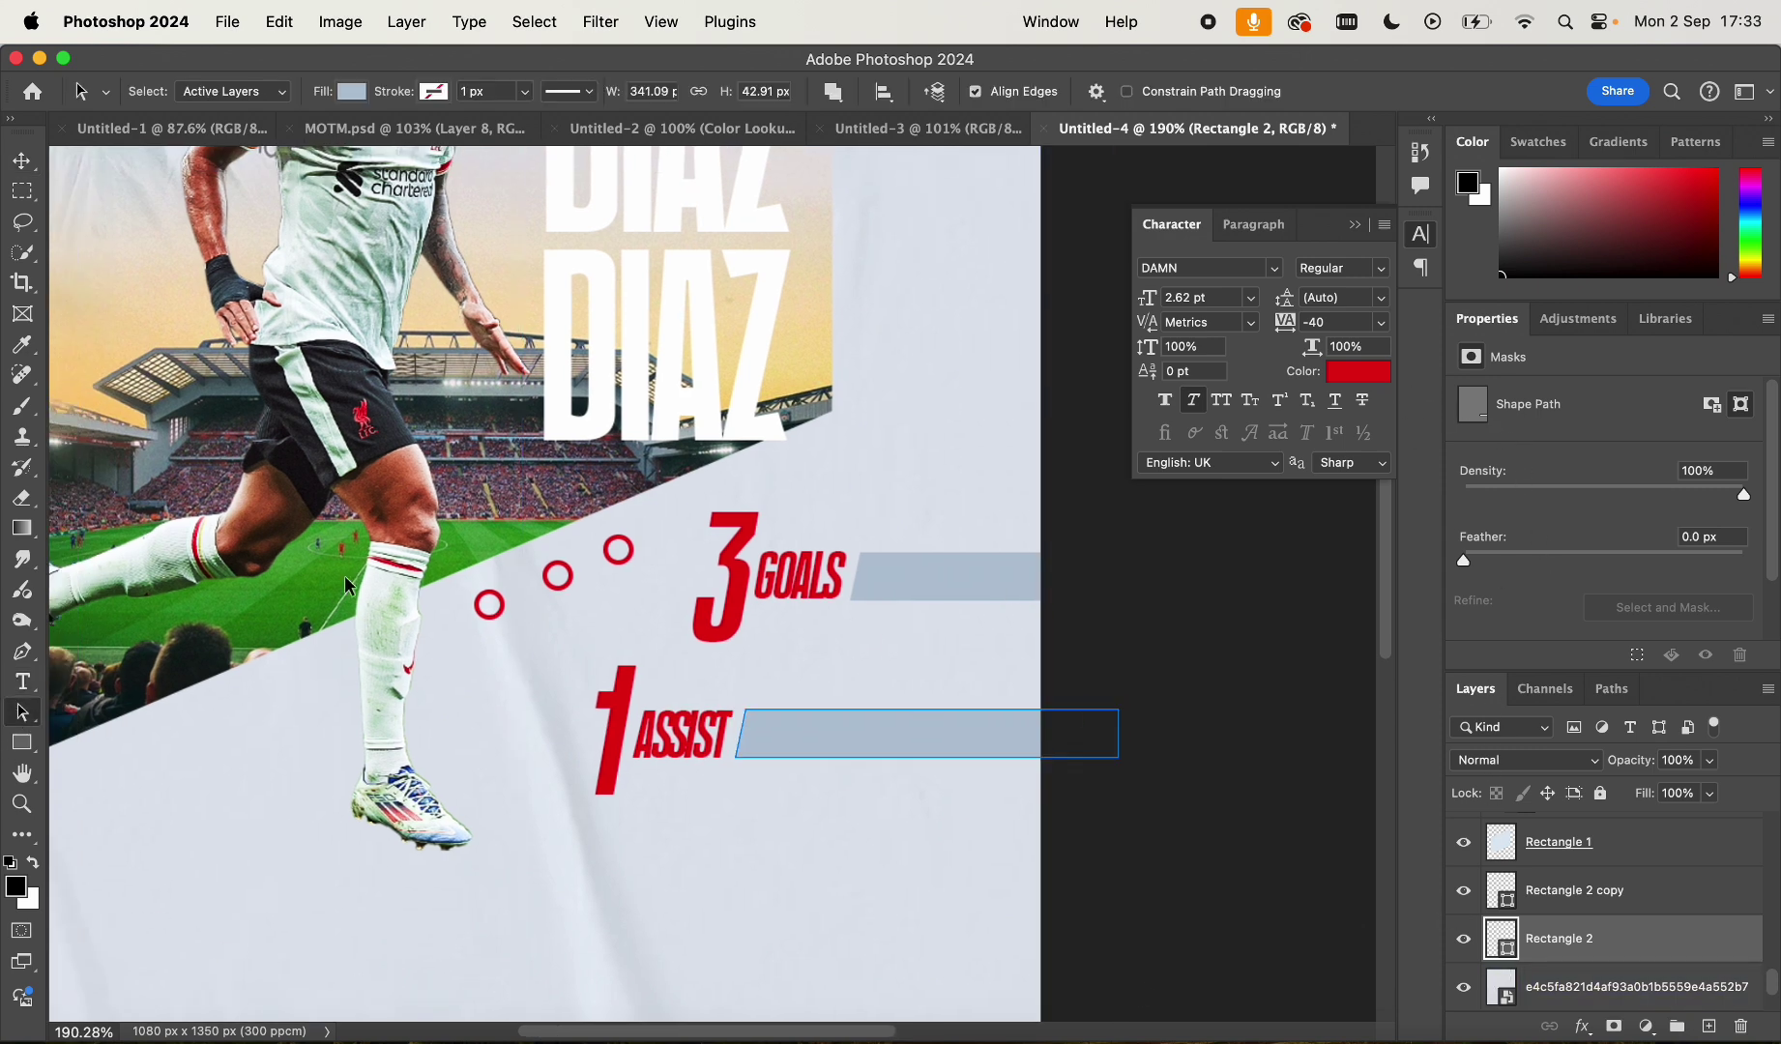
{"action": "scroll", "coordinate": [473, 535], "scroll_direction": "up", "scroll_amount": 5}
{"action": "left_click", "coordinate": [1335, 373]}
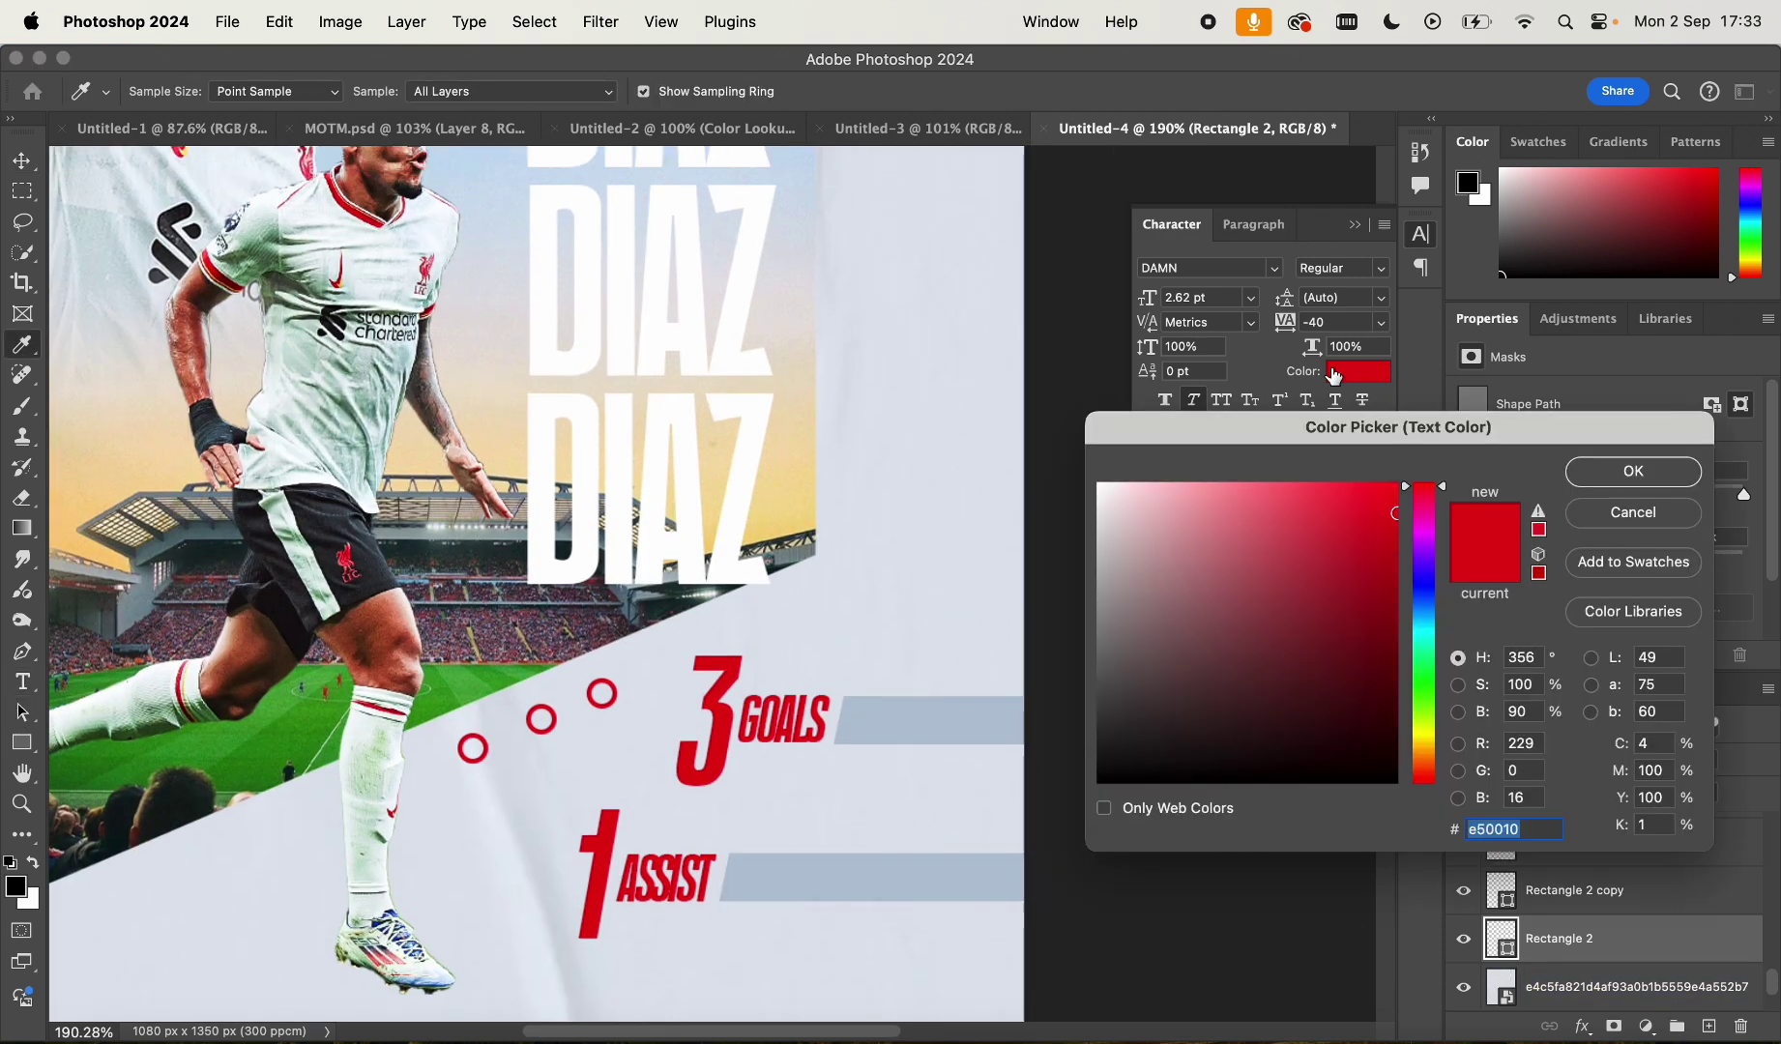
{"action": "left_click", "coordinate": [735, 365]}
{"action": "left_click", "coordinate": [1610, 469]}
Fill the bar beside ASSIST with the sampled white
{"action": "scroll", "coordinate": [310, 838], "scroll_direction": "down", "scroll_amount": 5}
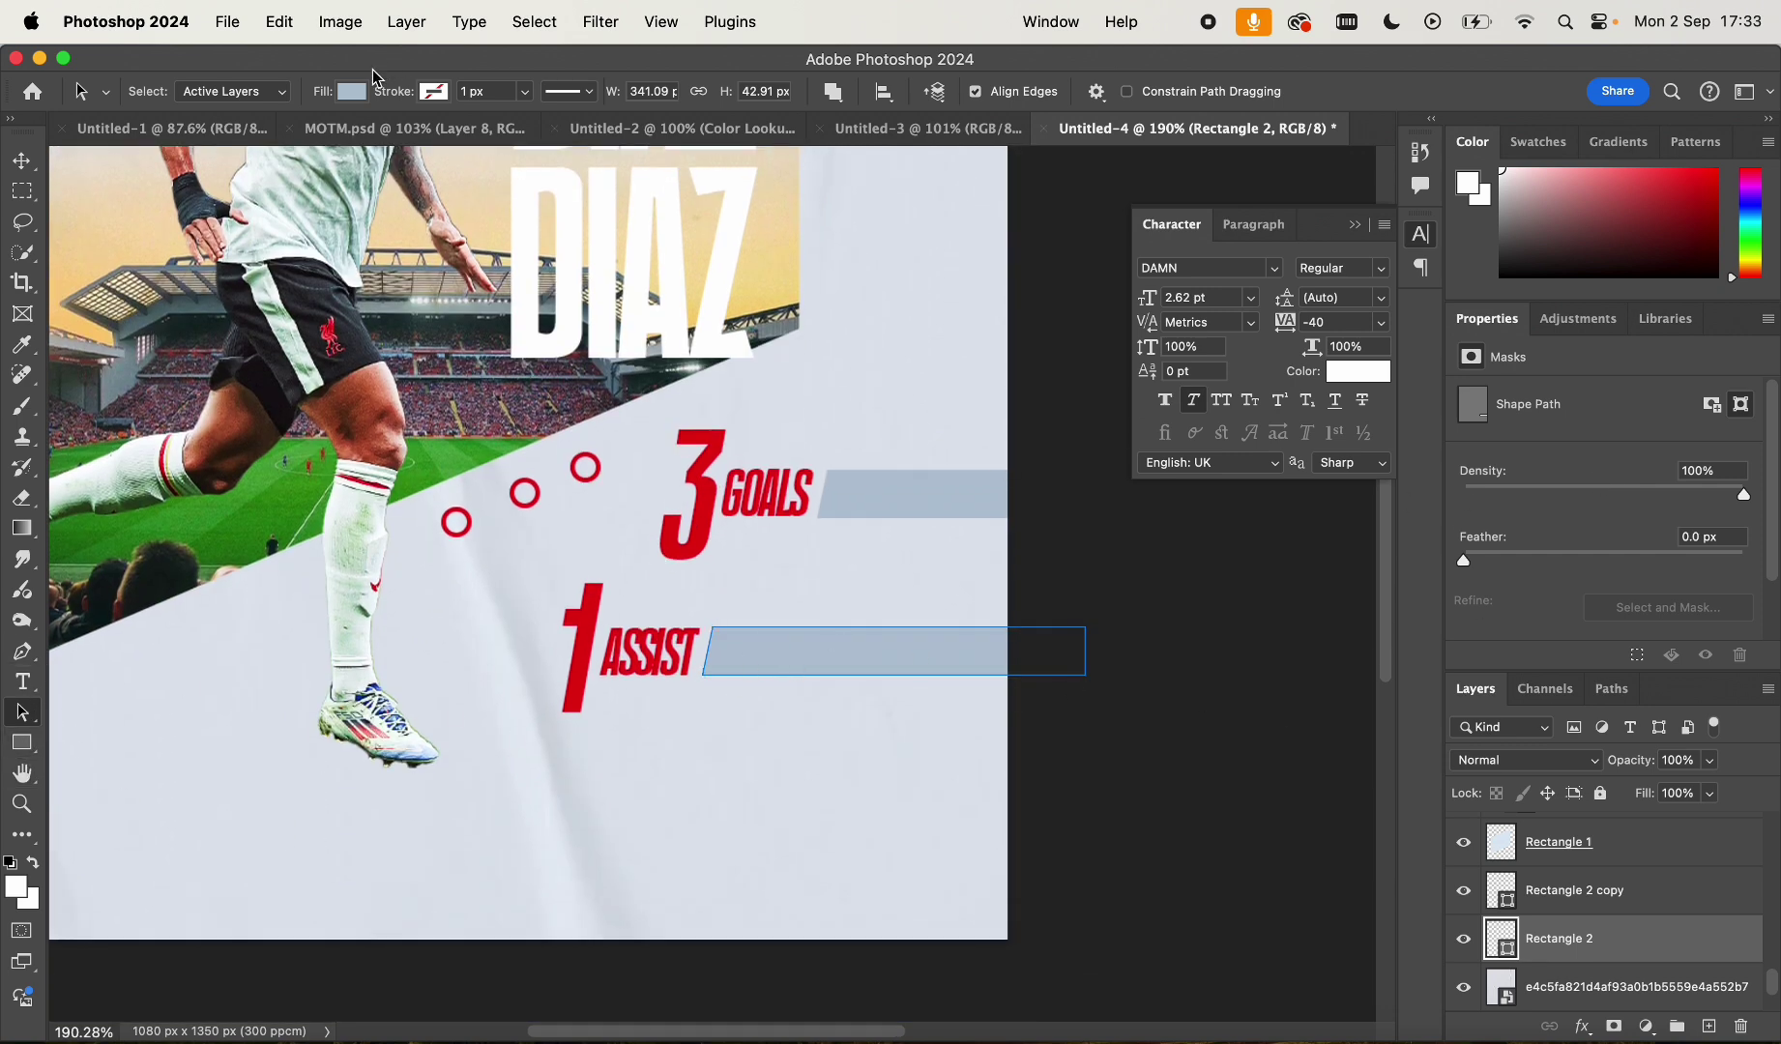
{"action": "left_click", "coordinate": [352, 91]}
{"action": "left_click", "coordinate": [203, 217]}
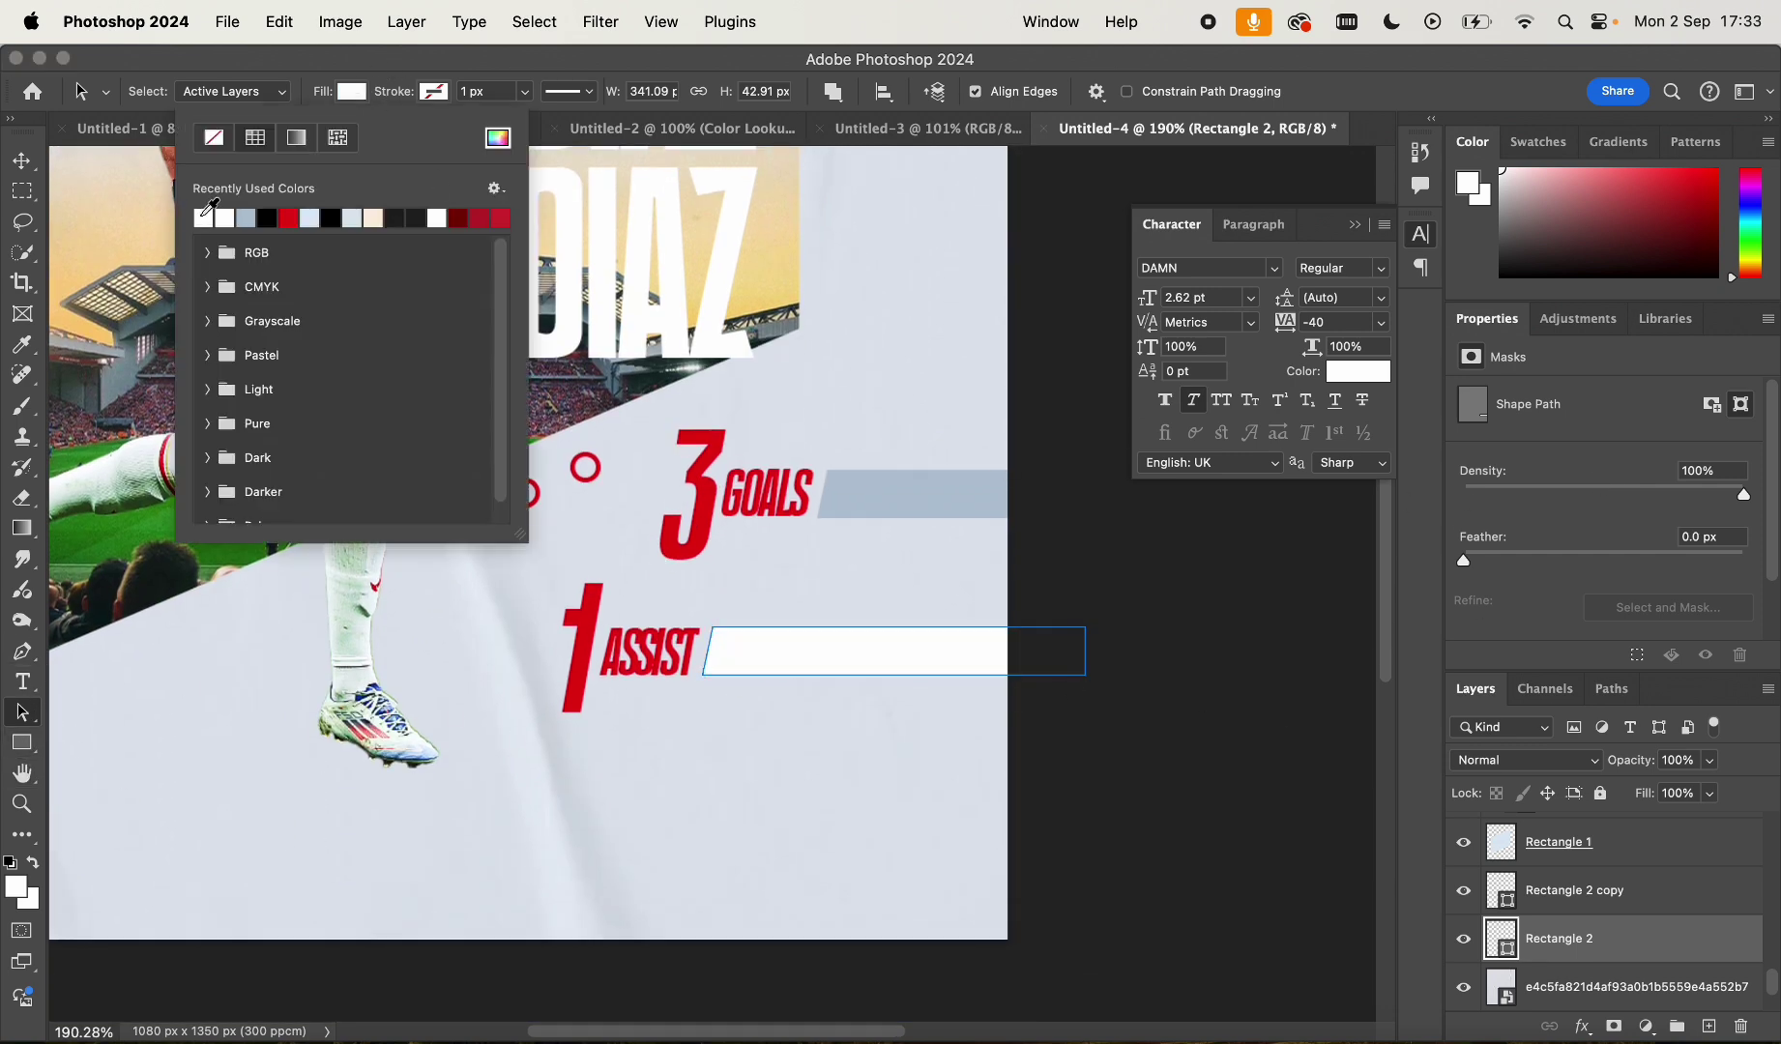
{"action": "left_click", "coordinate": [21, 160]}
{"action": "left_click", "coordinate": [674, 745]}
{"action": "scroll", "coordinate": [675, 740], "scroll_direction": "down", "scroll_amount": 5}
{"action": "scroll", "coordinate": [774, 687], "scroll_direction": "up", "scroll_amount": 4}
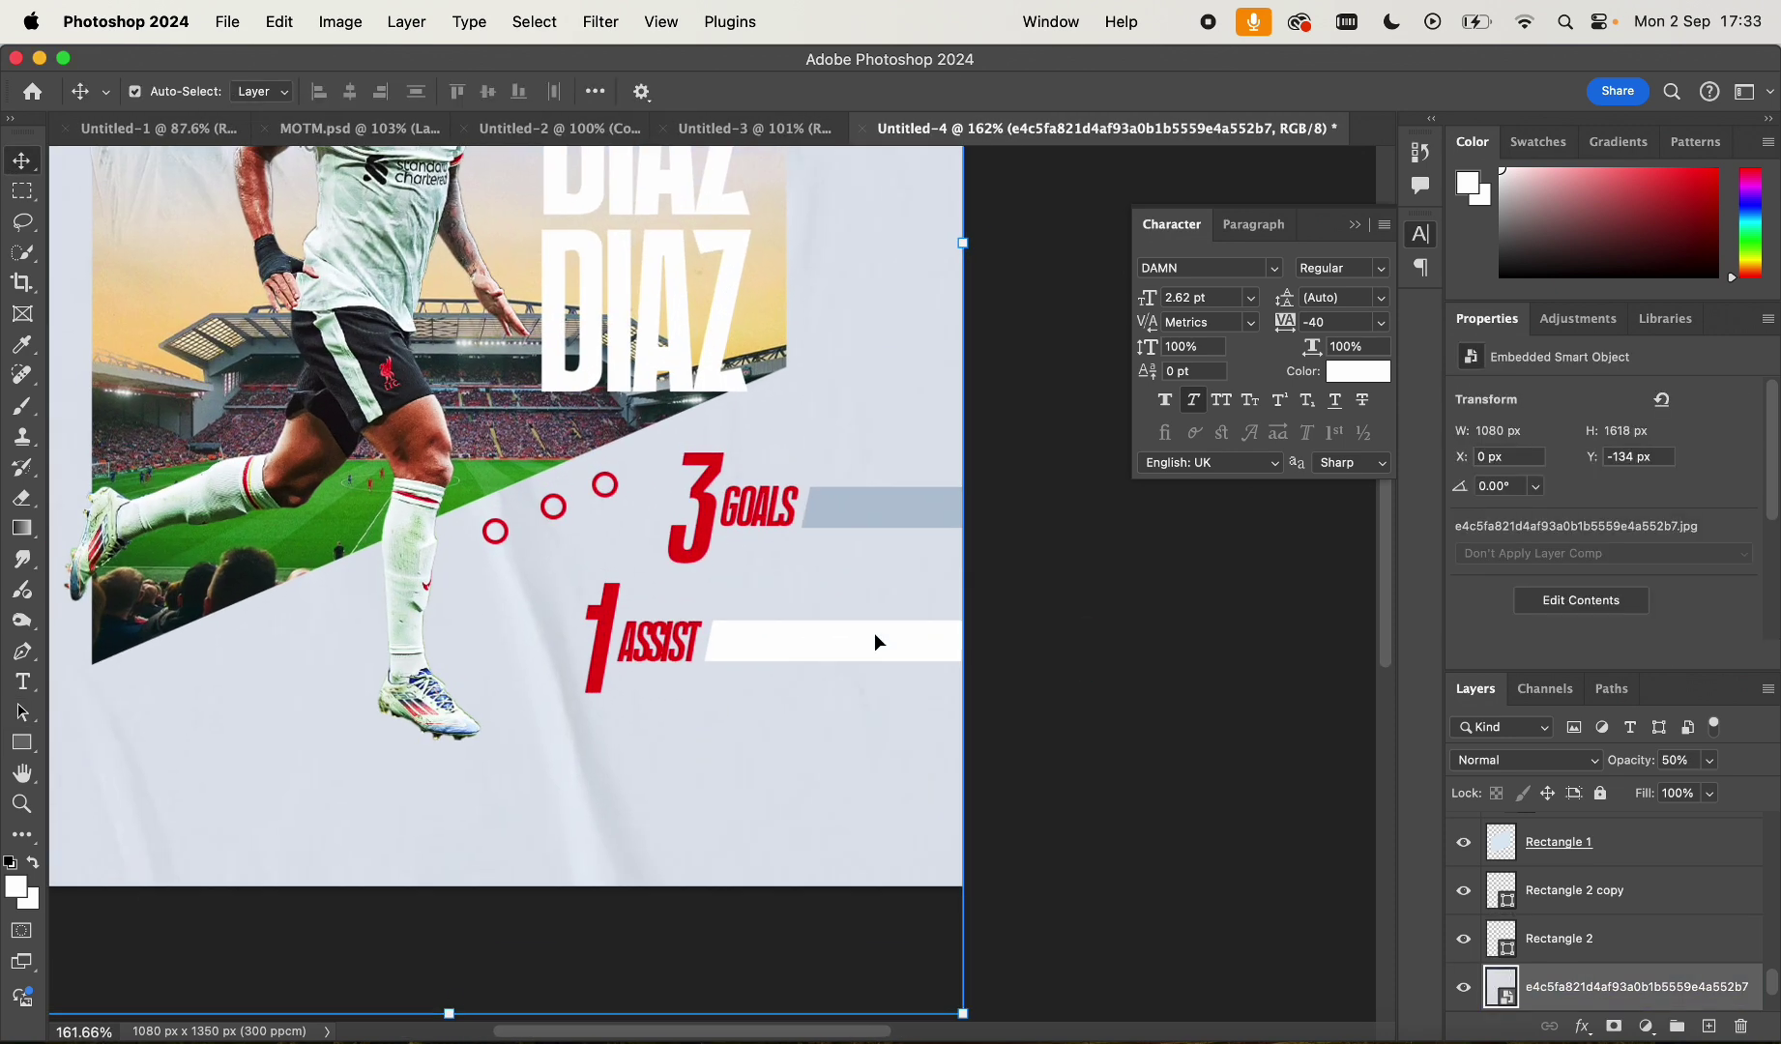
Fill the duplicated bar beside GOALS with the same white
{"action": "left_click", "coordinate": [859, 513]}
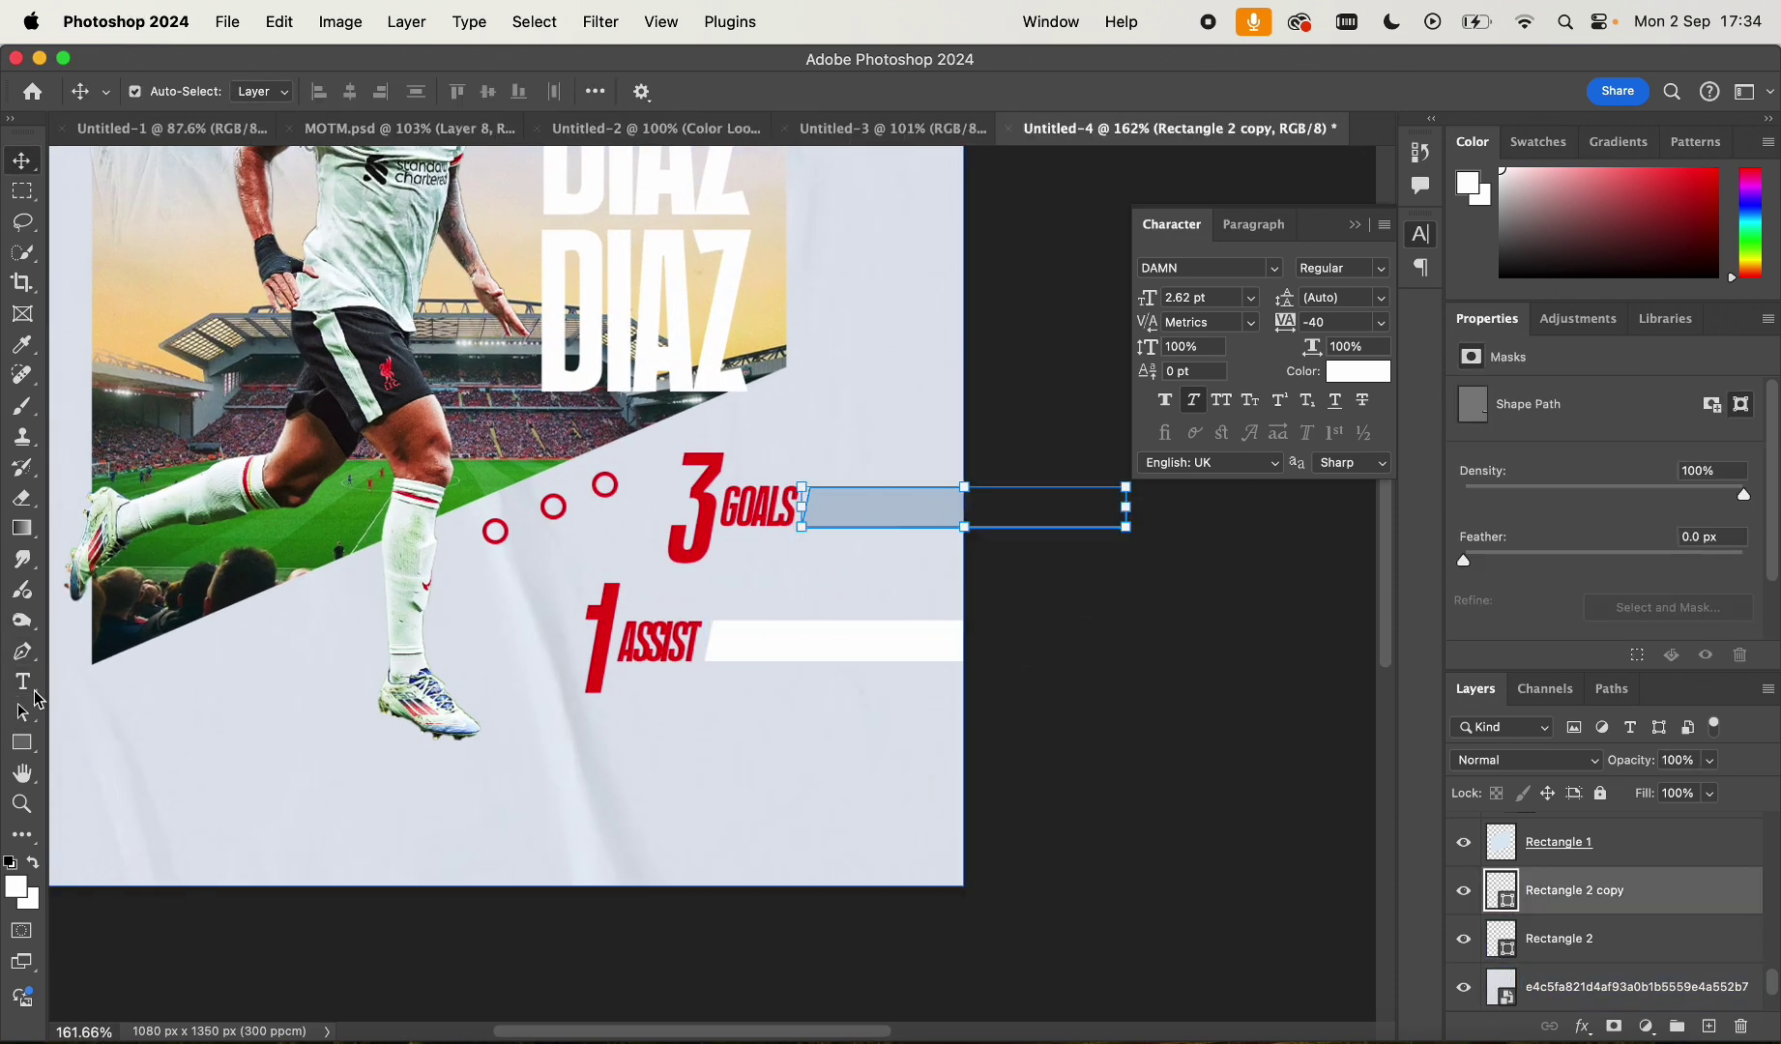
{"action": "key", "text": "a"}
{"action": "left_click", "coordinate": [350, 92]}
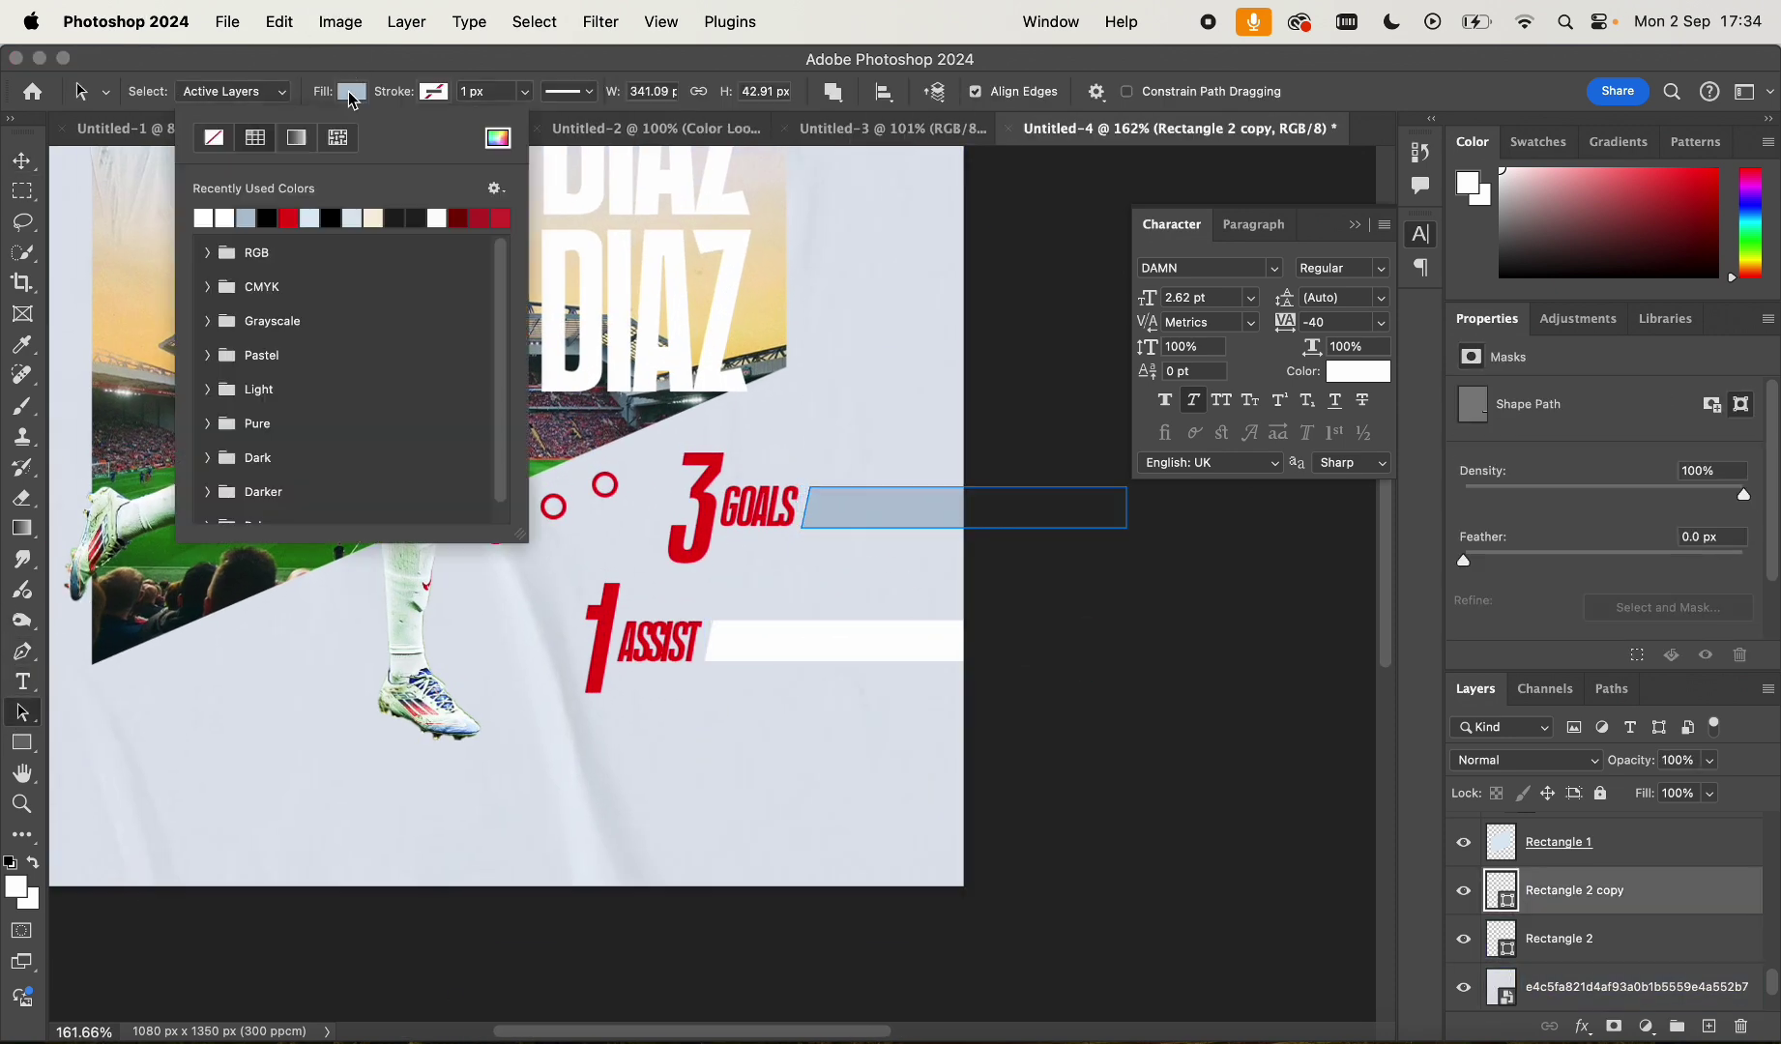
{"action": "left_click", "coordinate": [210, 208]}
{"action": "key", "text": "v"}
{"action": "left_click", "coordinate": [1164, 731]}
{"action": "key", "text": "super+0"}
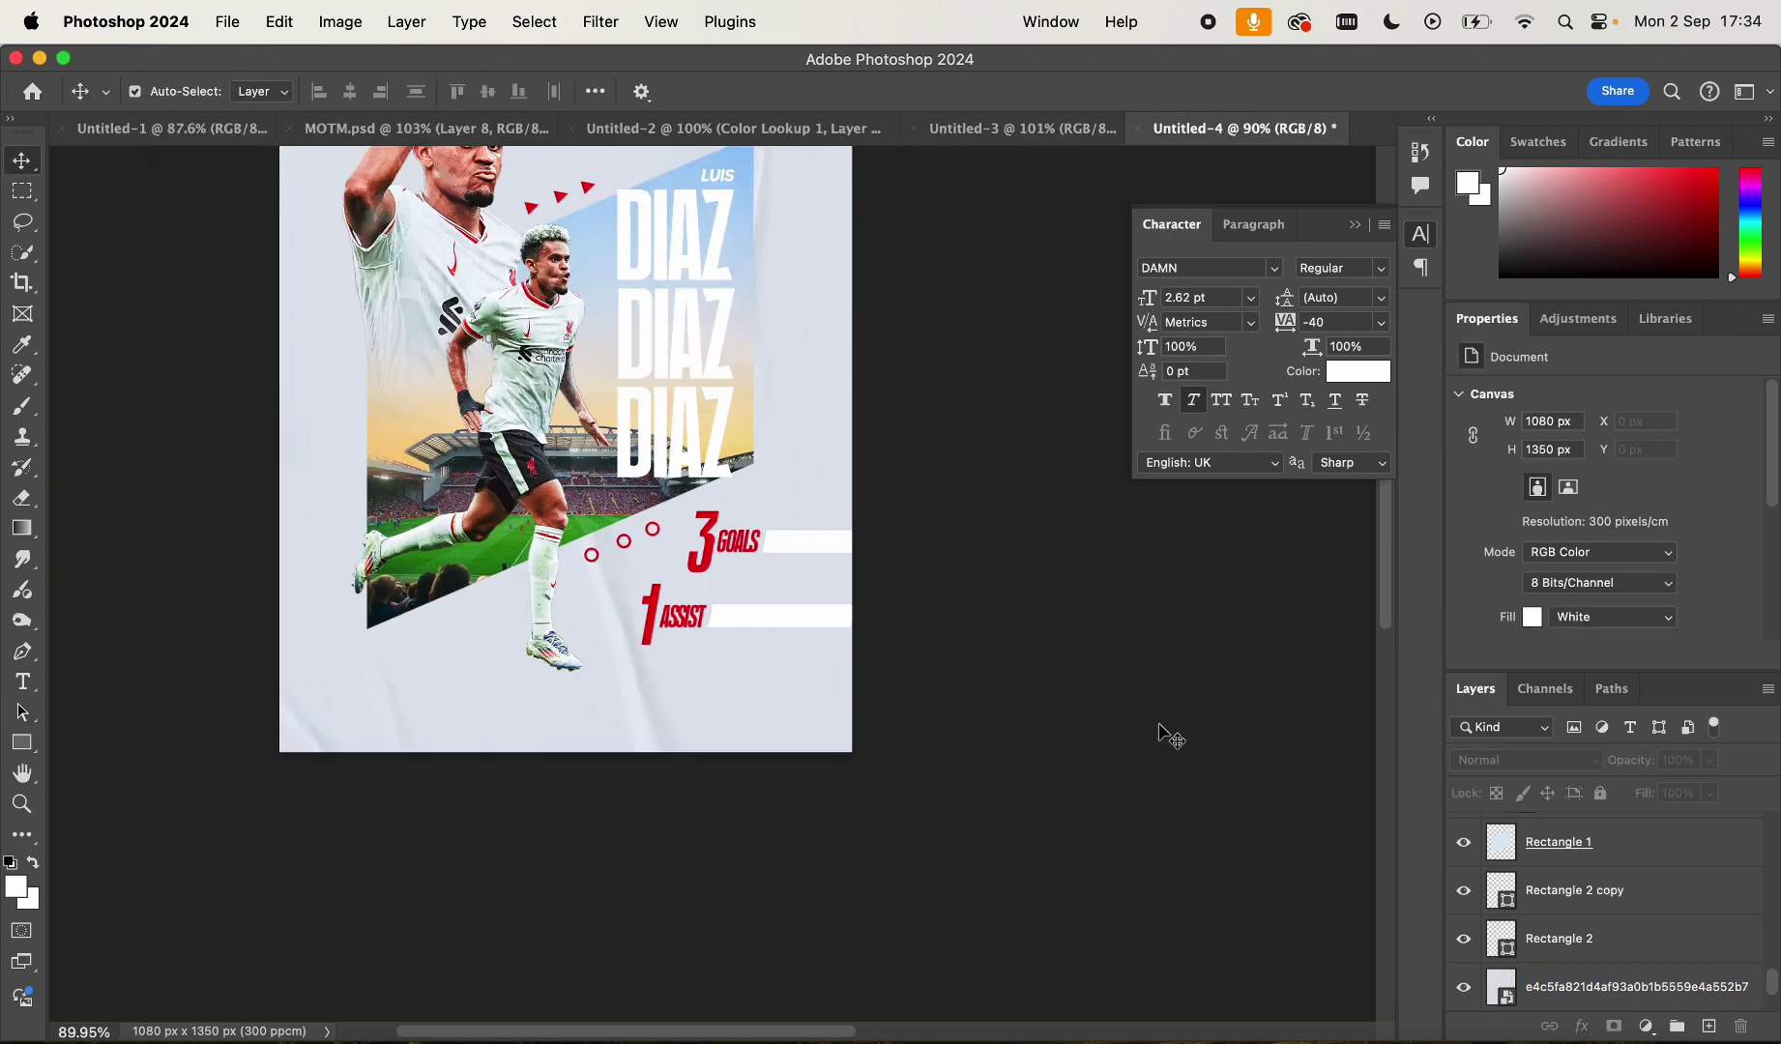
{"action": "scroll", "coordinate": [1165, 735], "scroll_direction": "down", "scroll_amount": 5}
{"action": "scroll", "coordinate": [1026, 615], "scroll_direction": "up", "scroll_amount": 8}
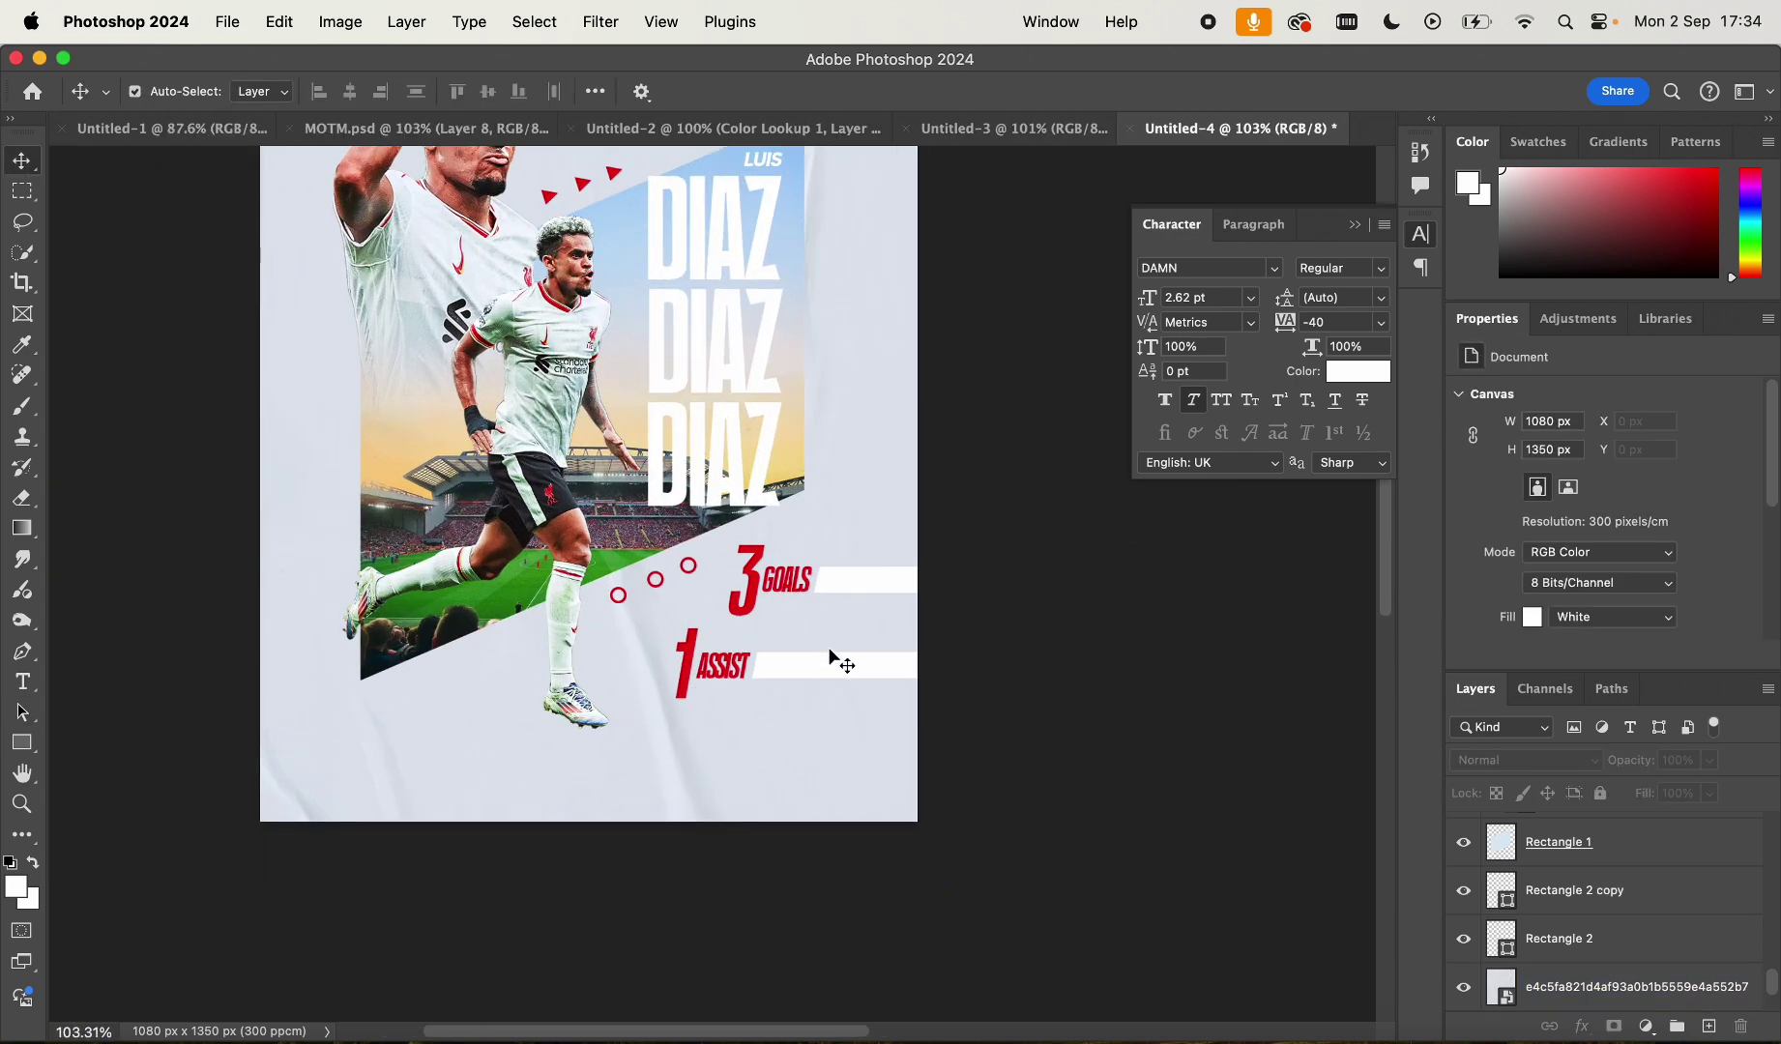
Delete both white bars beside the ASSIST and GOALS labels
{"action": "left_click", "coordinate": [815, 662]}
{"action": "key", "text": "BackSpace"}
{"action": "left_click", "coordinate": [857, 589]}
{"action": "key", "text": "BackSpace"}
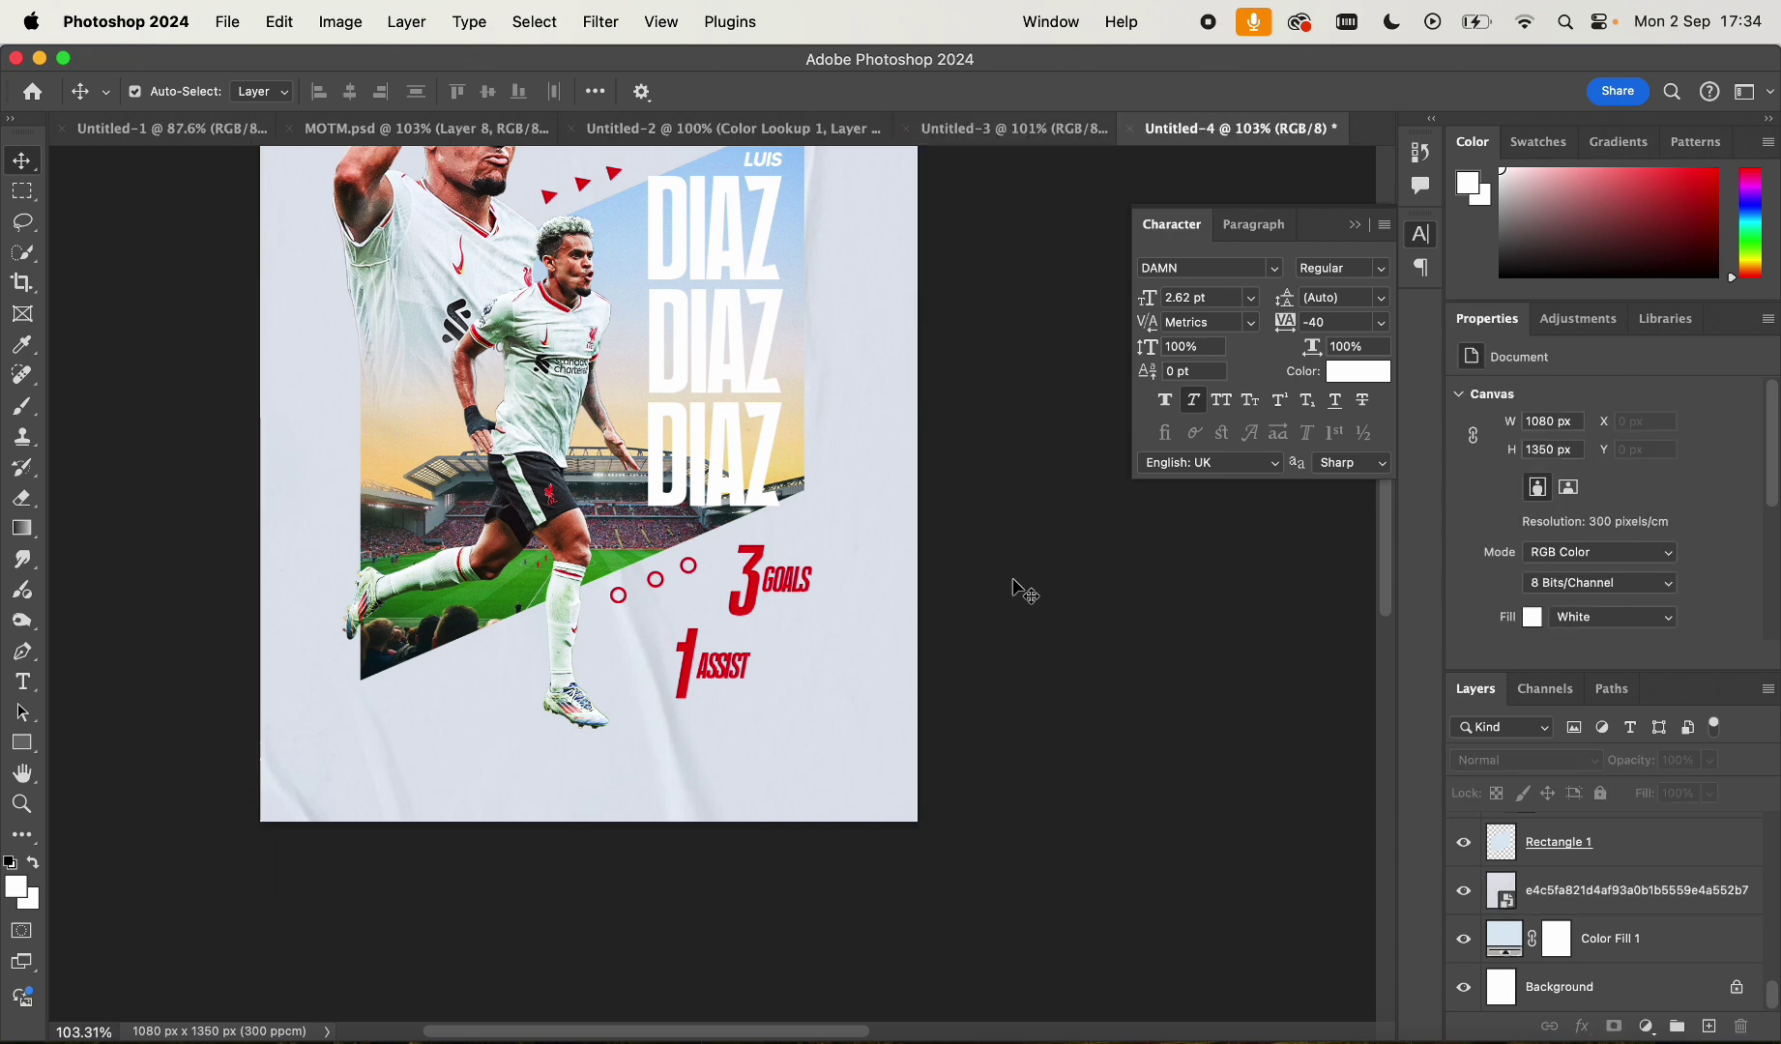
Create a new empty layer directly above Color Lookup 1, beneath the running player's cut-out
{"action": "scroll", "coordinate": [1025, 592], "scroll_direction": "down", "scroll_amount": 2}
{"action": "scroll", "coordinate": [1025, 592], "scroll_direction": "up", "scroll_amount": 2}
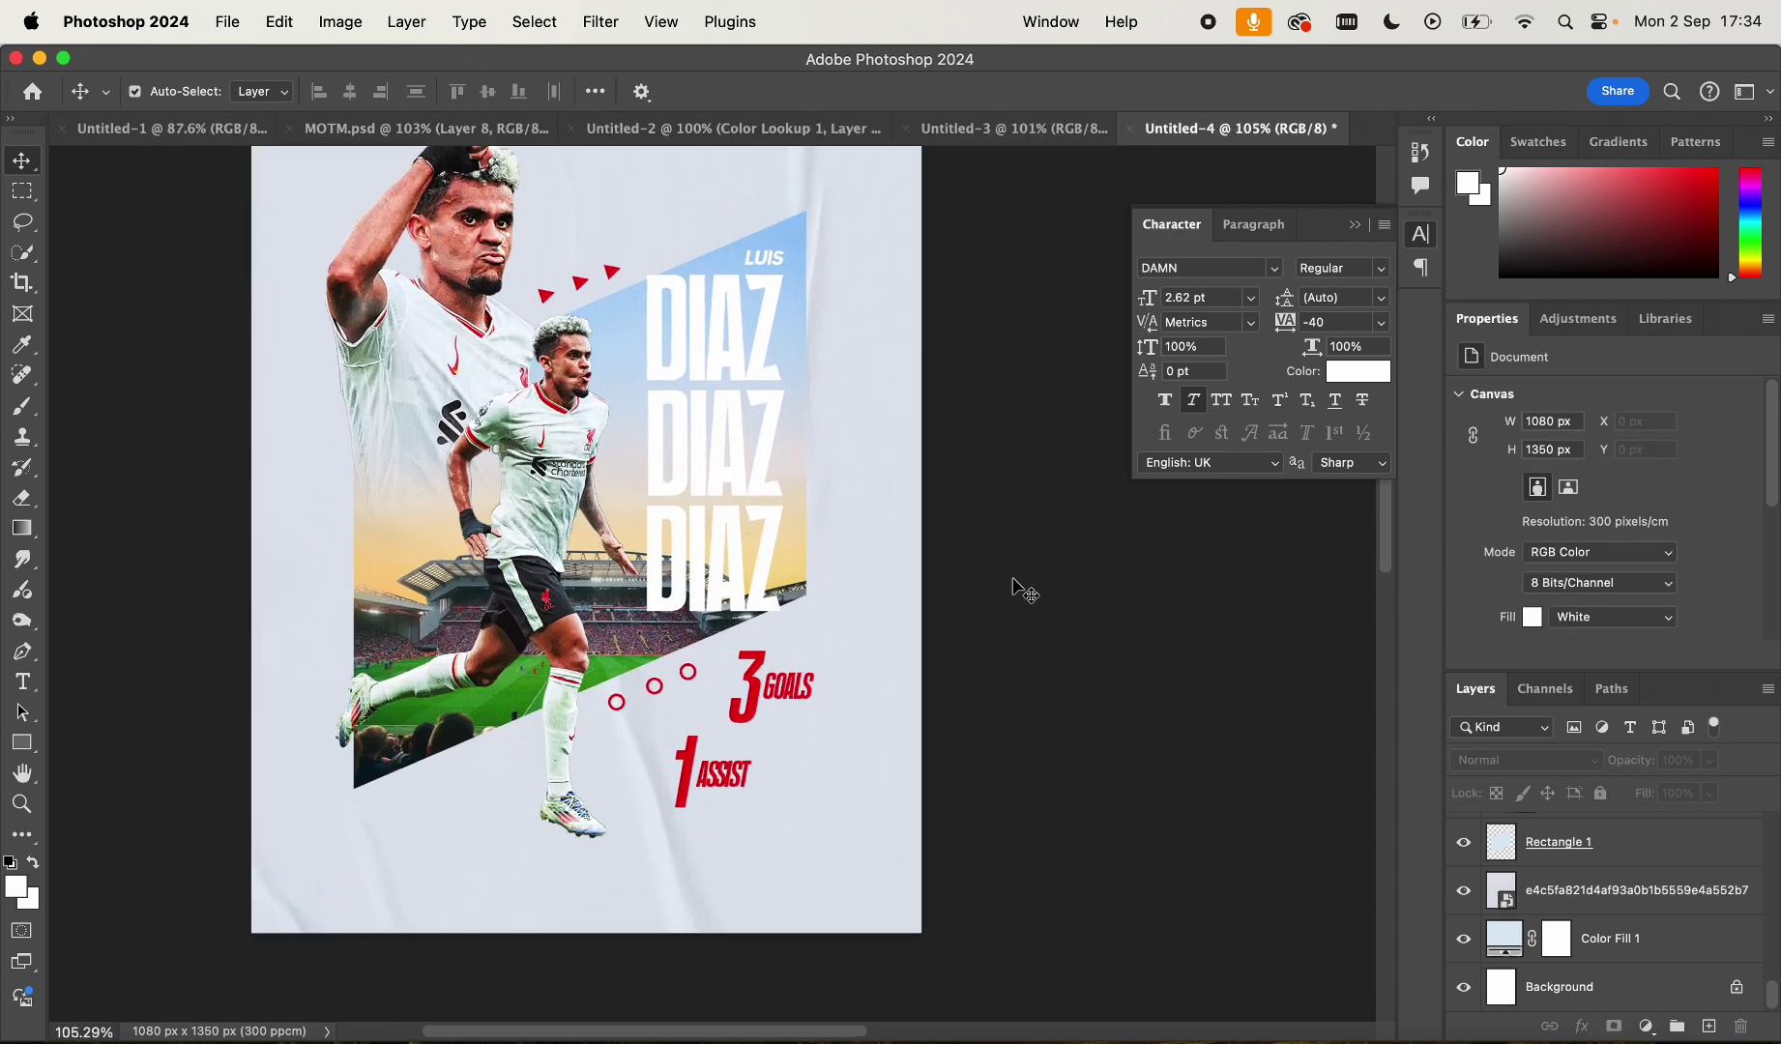
{"action": "scroll", "coordinate": [1013, 580], "scroll_direction": "down", "scroll_amount": 3}
{"action": "scroll", "coordinate": [1013, 580], "scroll_direction": "up", "scroll_amount": 5}
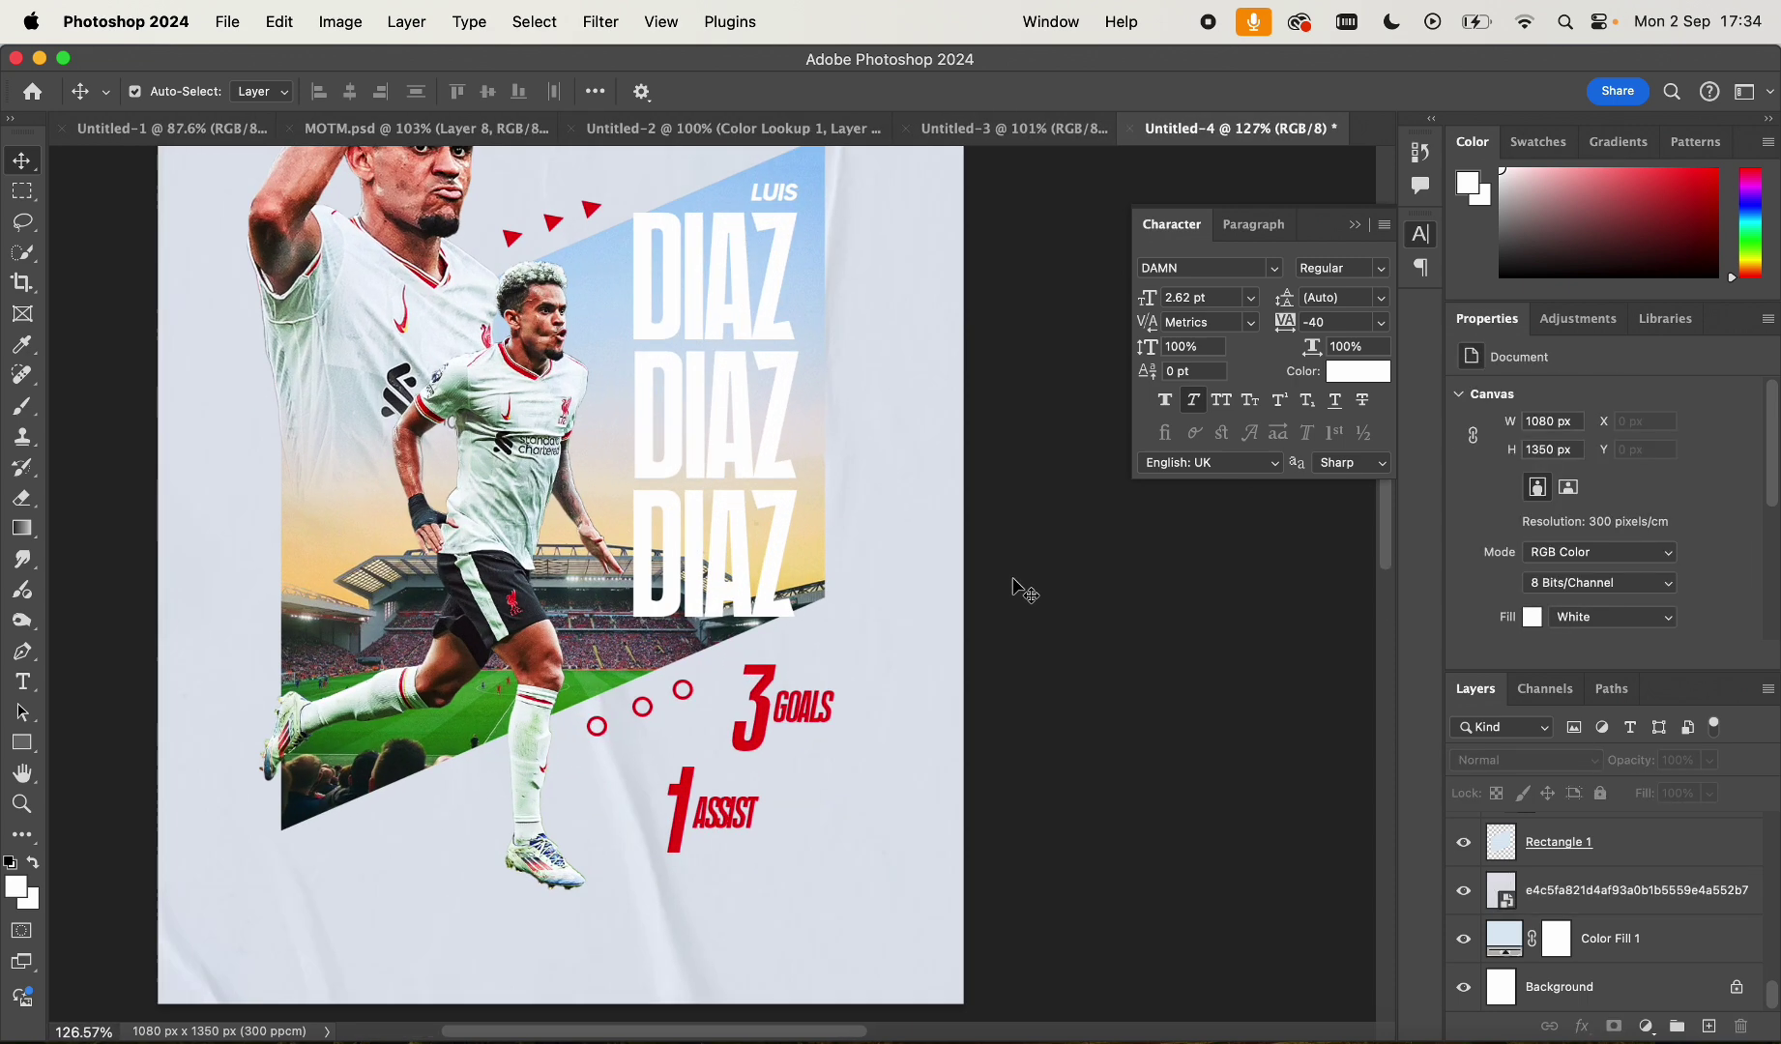
{"action": "scroll", "coordinate": [723, 580], "scroll_direction": "up", "scroll_amount": 1}
{"action": "left_click", "coordinate": [768, 581]}
{"action": "scroll", "coordinate": [774, 585], "scroll_direction": "right", "scroll_amount": 1}
{"action": "scroll", "coordinate": [1481, 895], "scroll_direction": "down", "scroll_amount": 4}
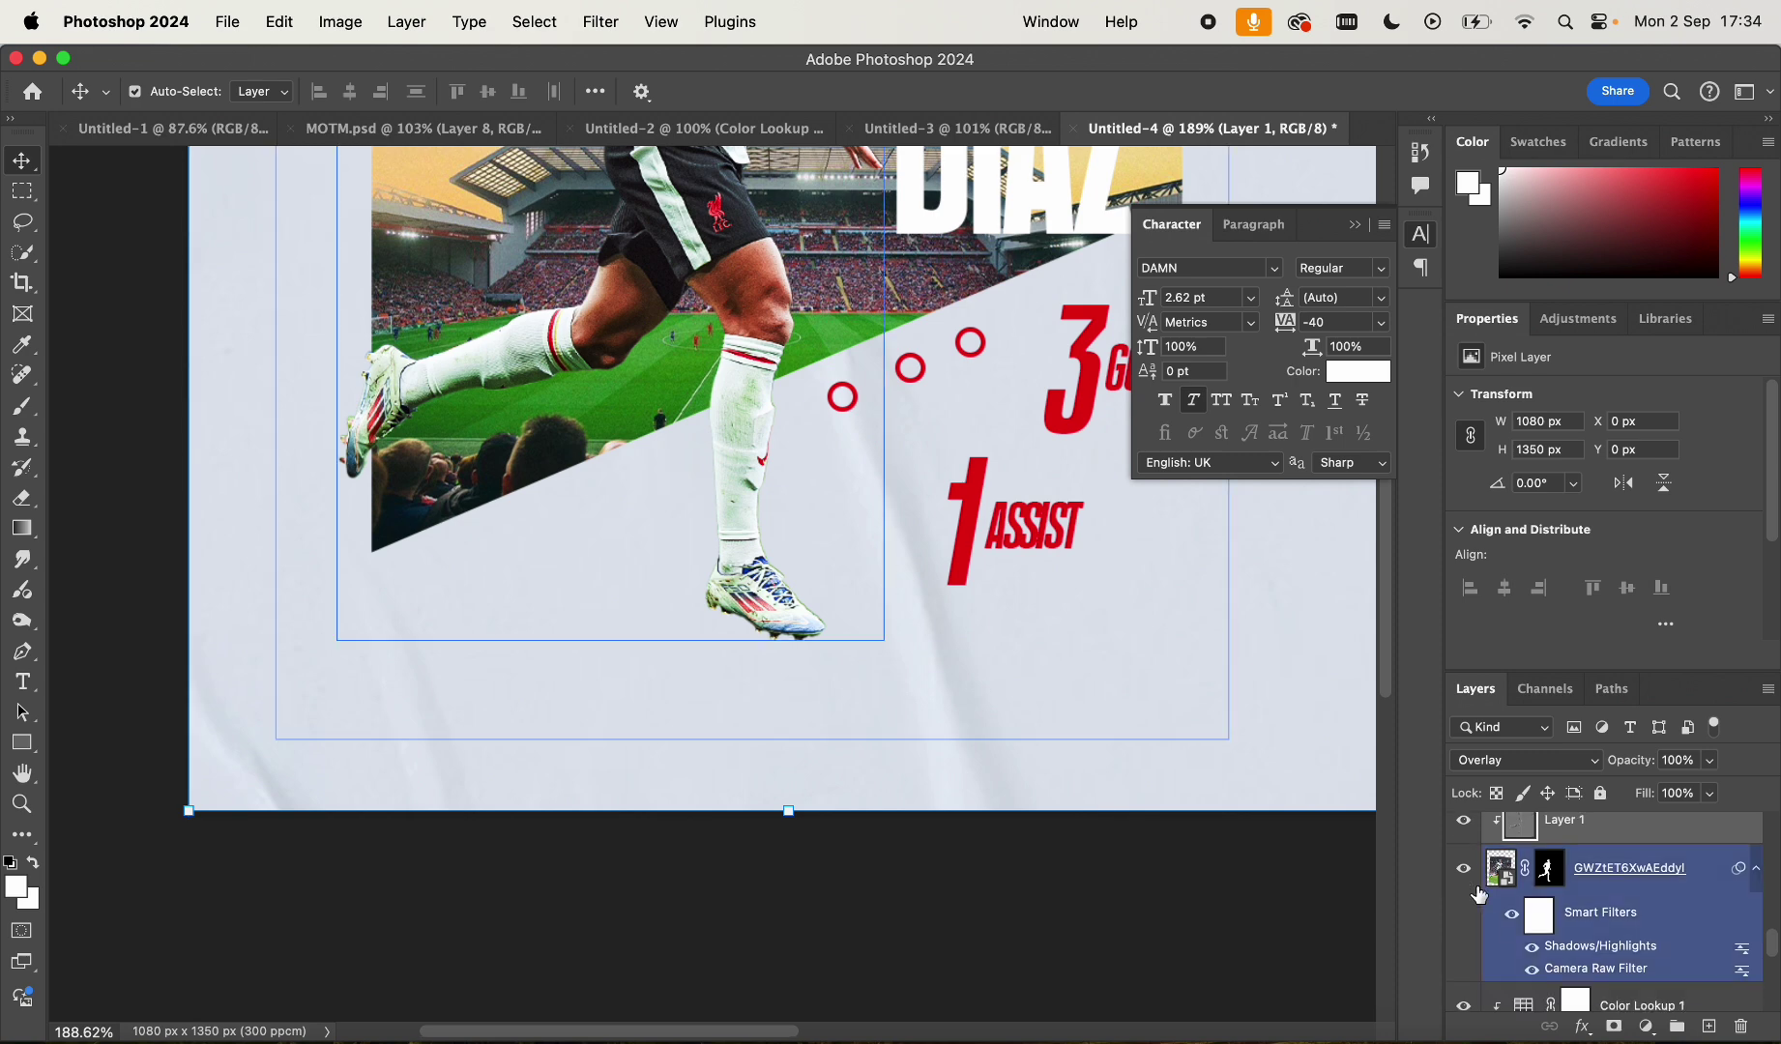
{"action": "left_click", "coordinate": [1624, 913]}
{"action": "left_click", "coordinate": [1663, 865]}
{"action": "left_click", "coordinate": [1525, 865]}
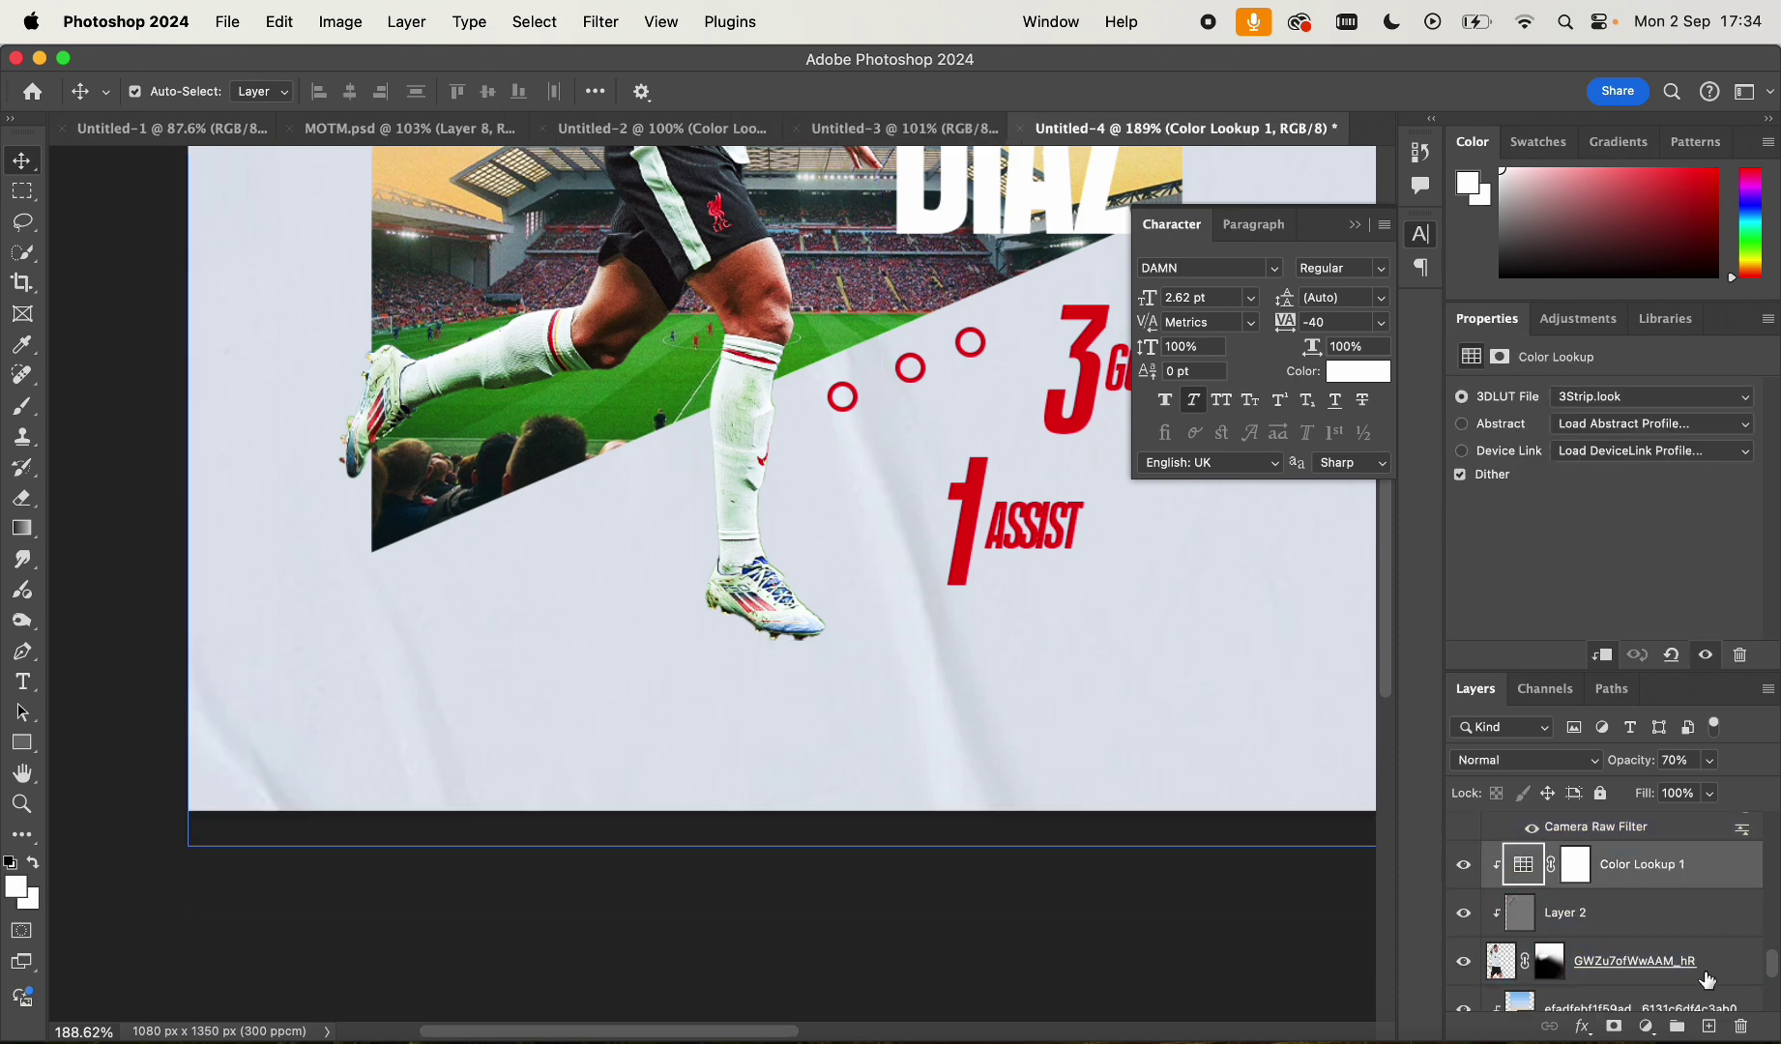
{"action": "left_click", "coordinate": [1708, 1027]}
Flatten the soft round brush tip into a thin horizontal ellipse and set the foreground colour to black
{"action": "left_click", "coordinate": [17, 421]}
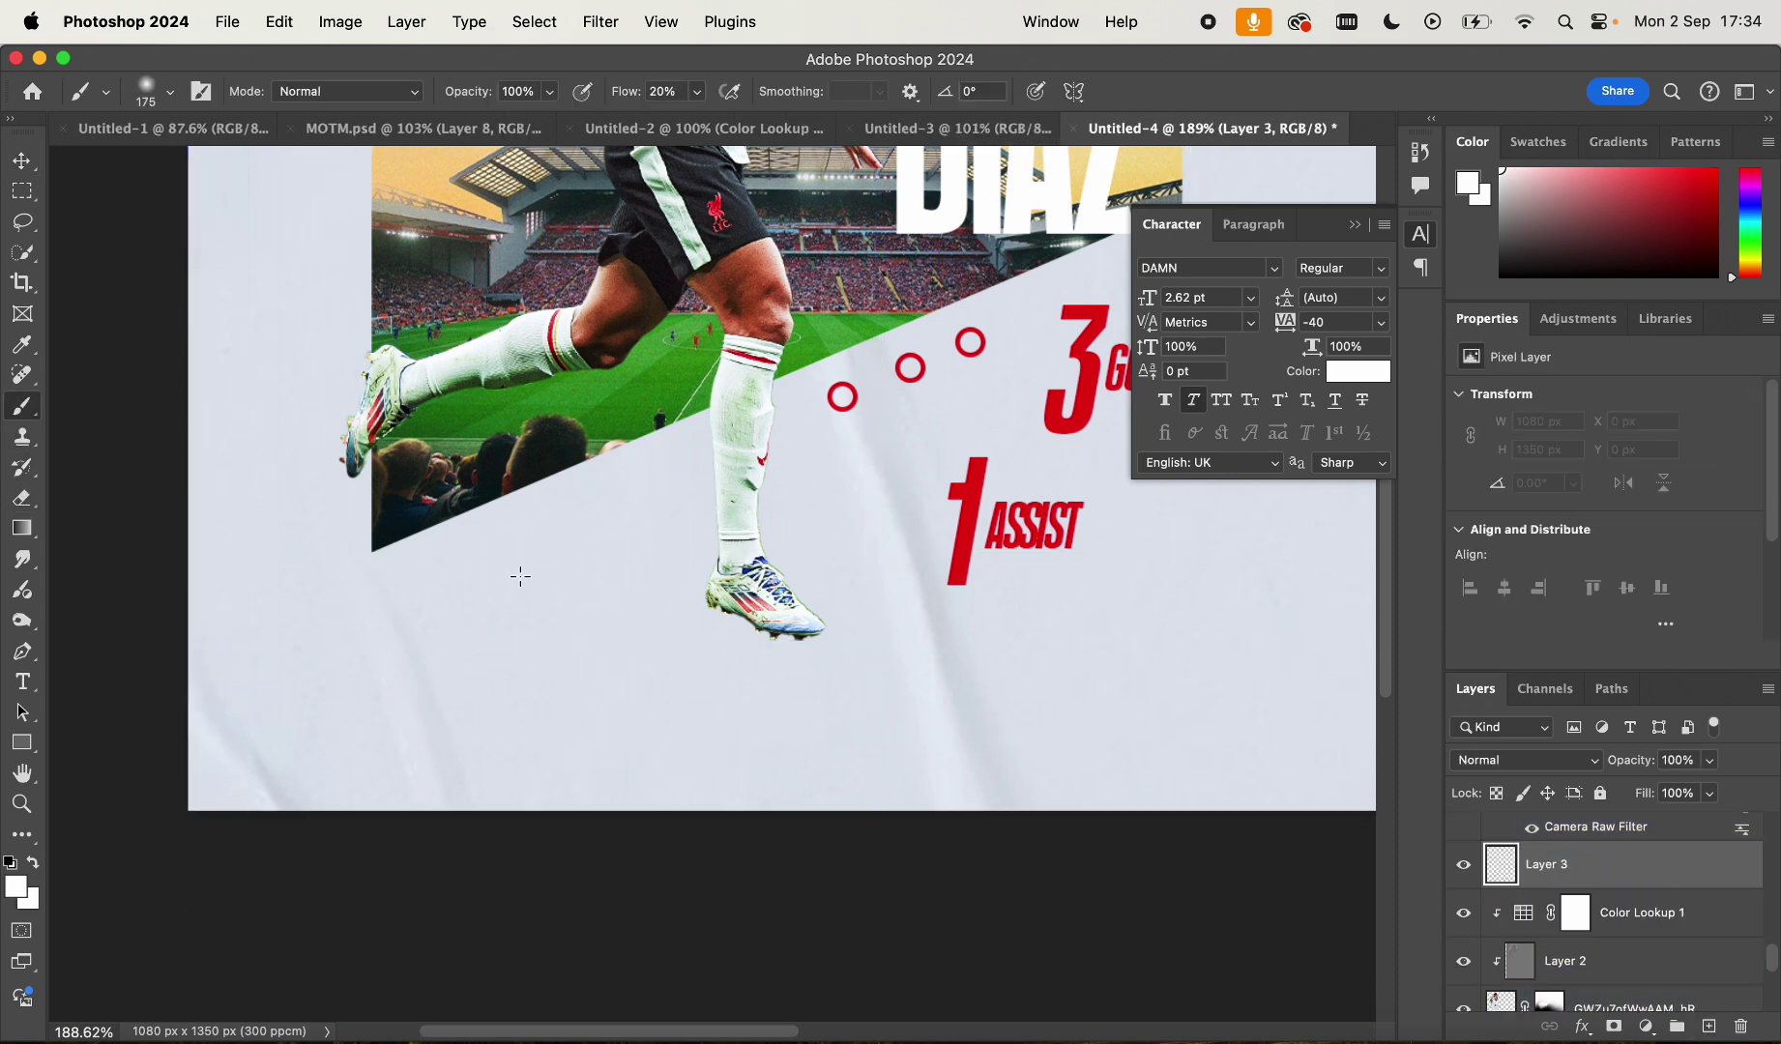
{"action": "right_click", "coordinate": [550, 586]}
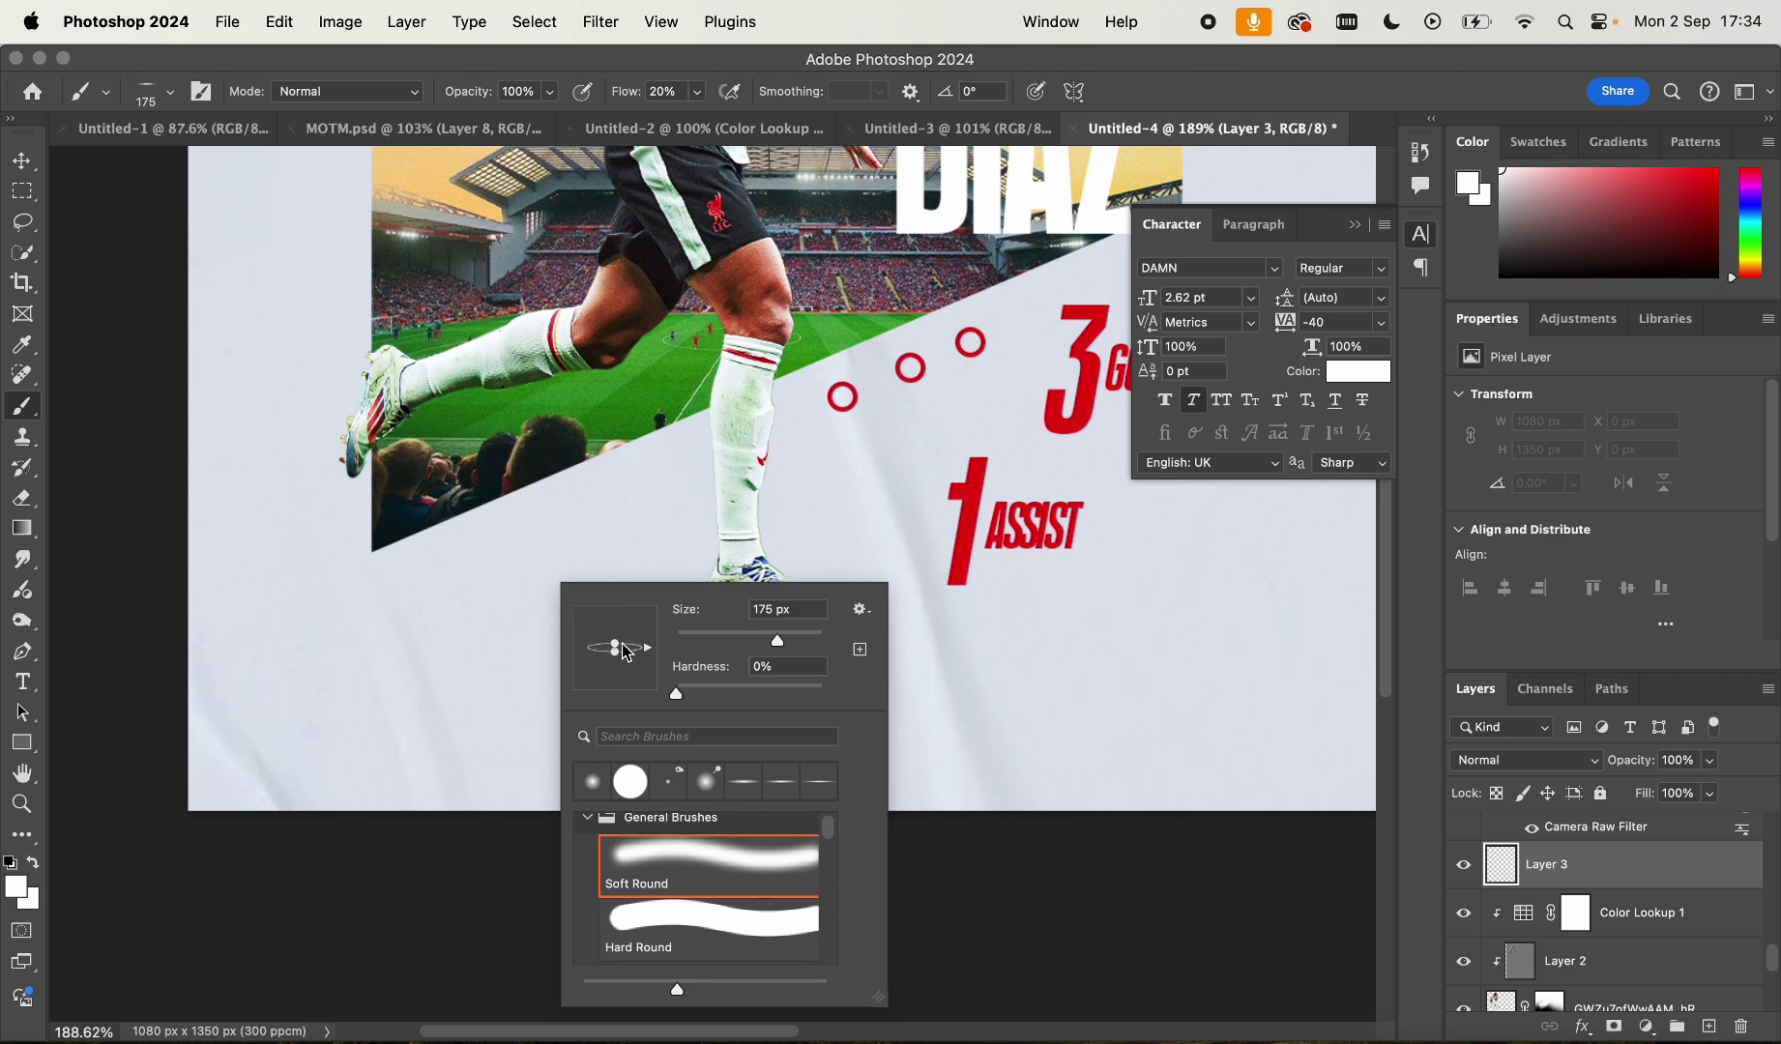
{"action": "left_click", "coordinate": [306, 727]}
{"action": "left_click", "coordinate": [15, 887]}
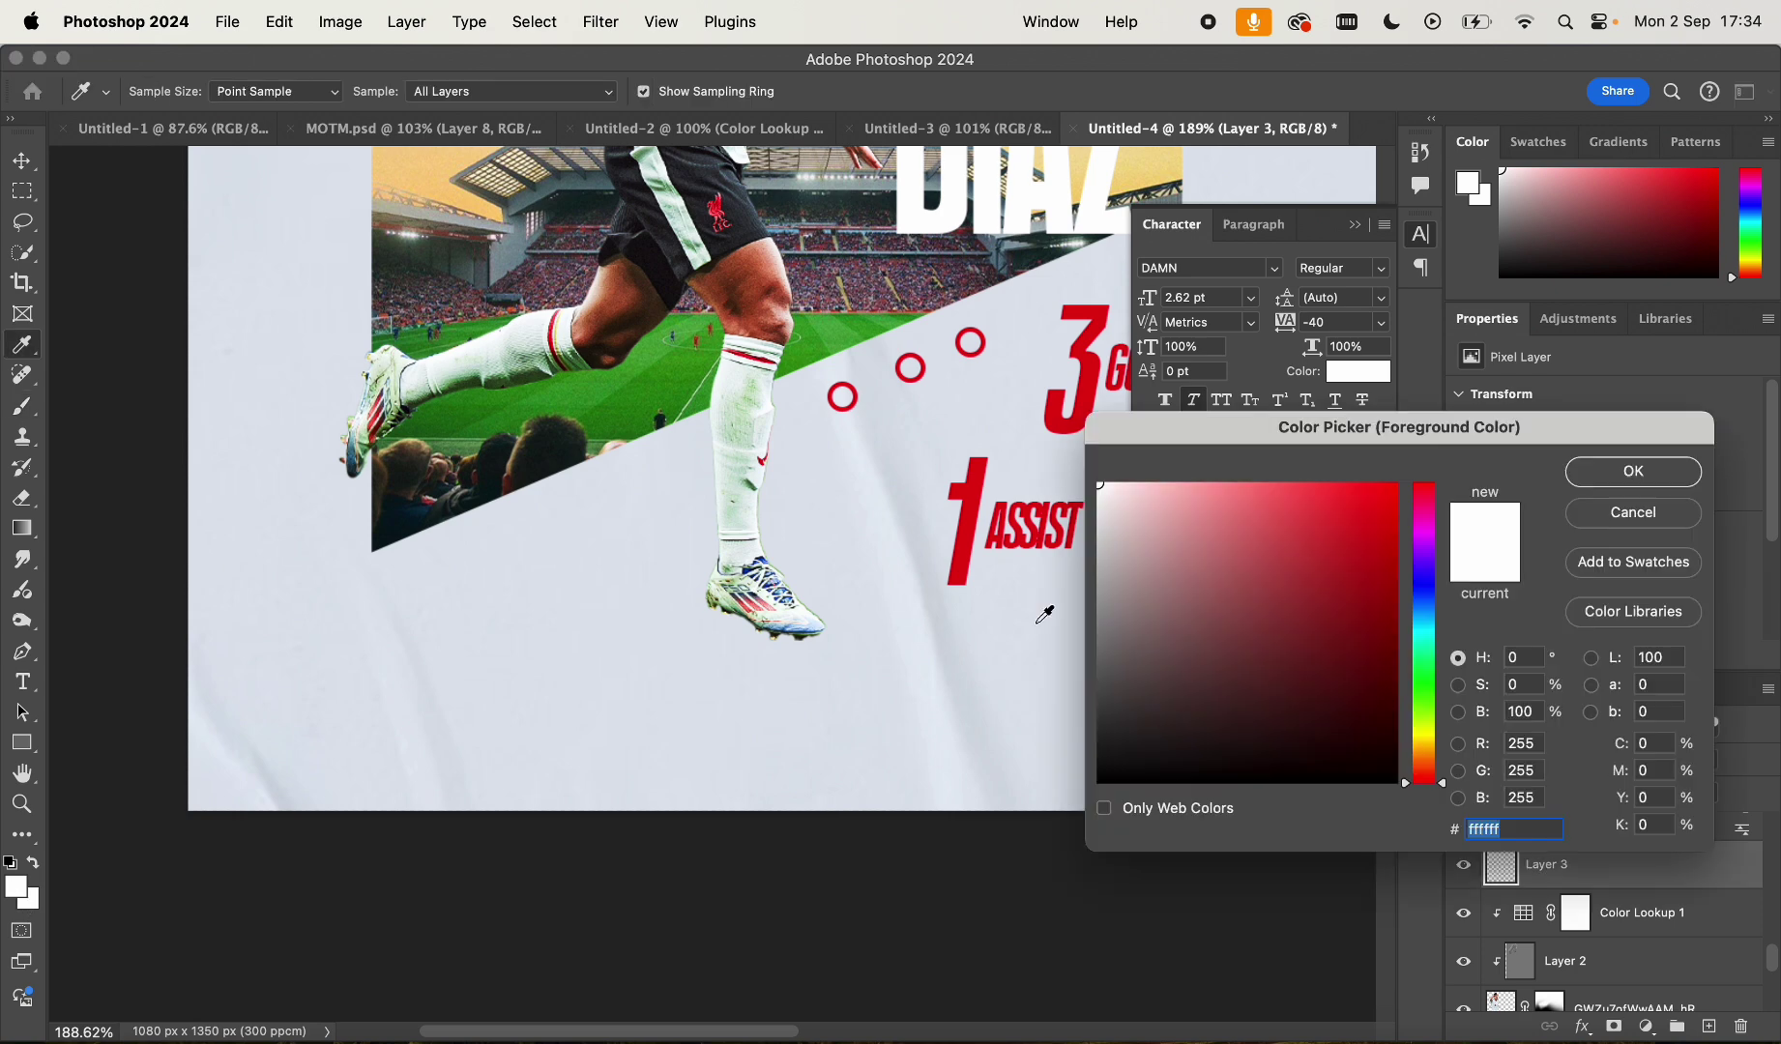
{"action": "left_click", "coordinate": [1634, 472]}
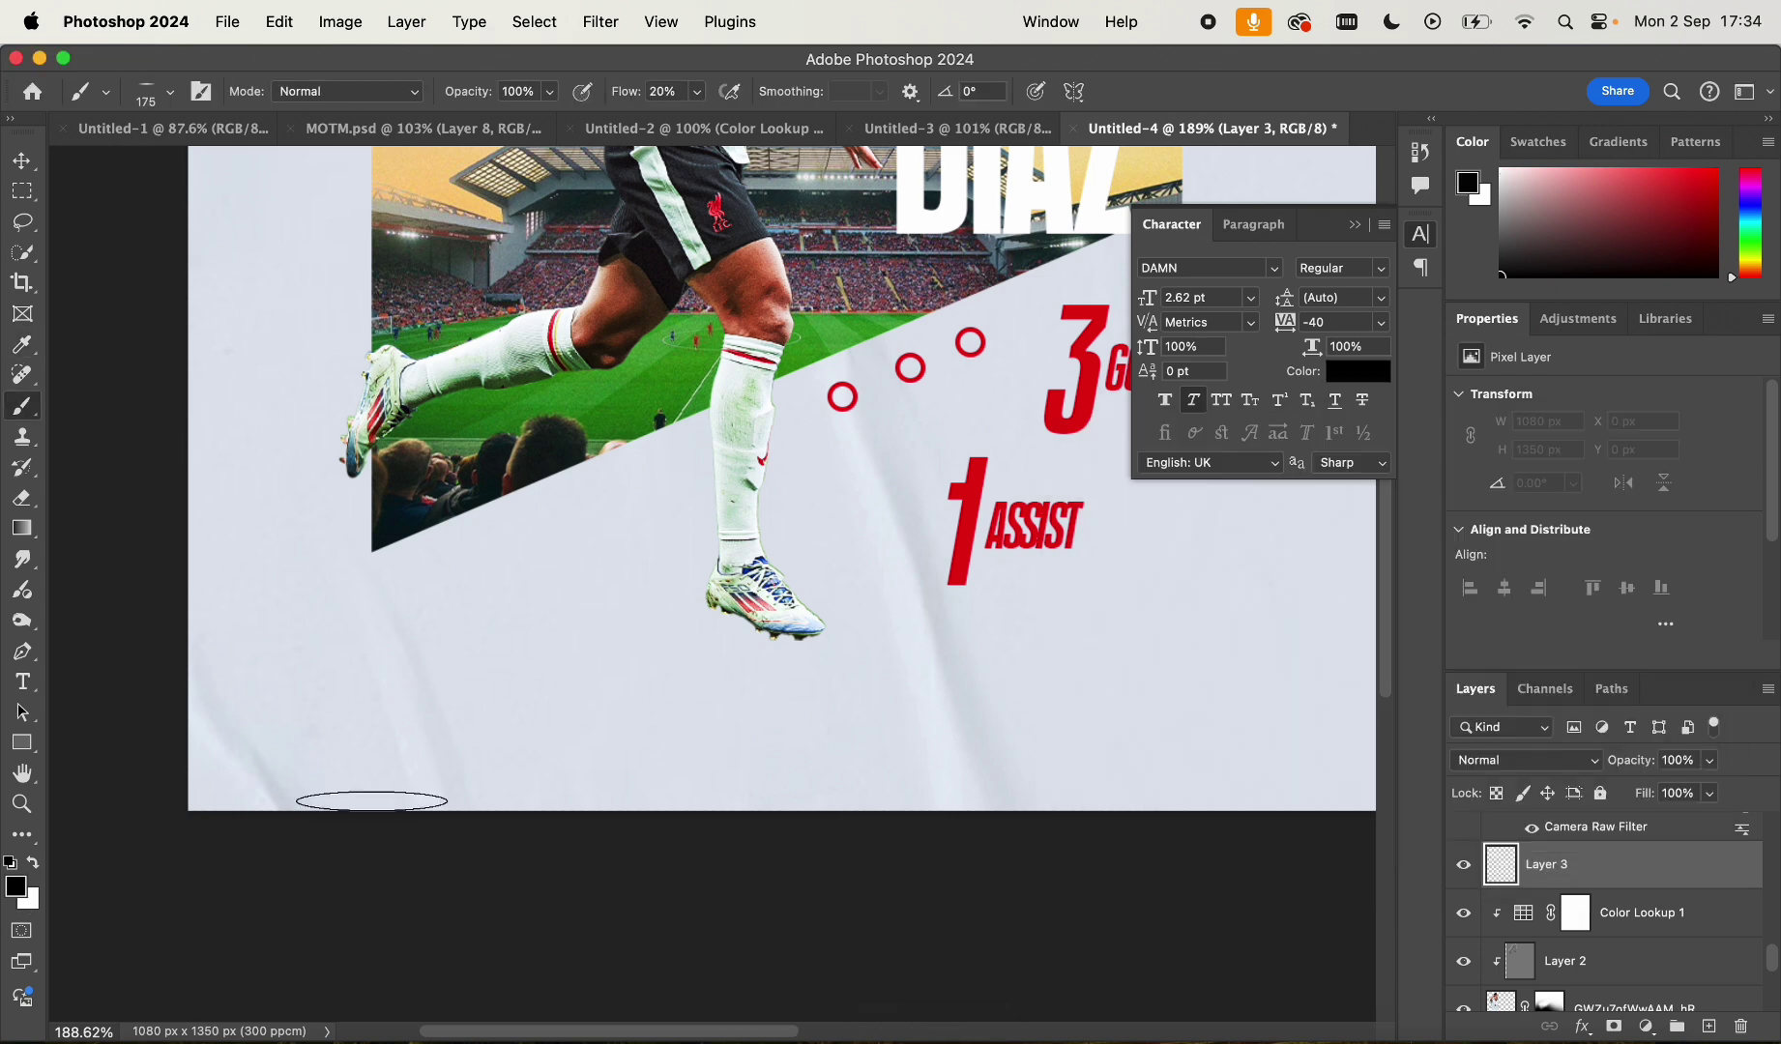
Paint a soft black ground shadow under the running player's standing boot at 20% flow with a brush of about 80 to 90 px
{"action": "scroll", "coordinate": [406, 745], "scroll_direction": "up", "scroll_amount": 5}
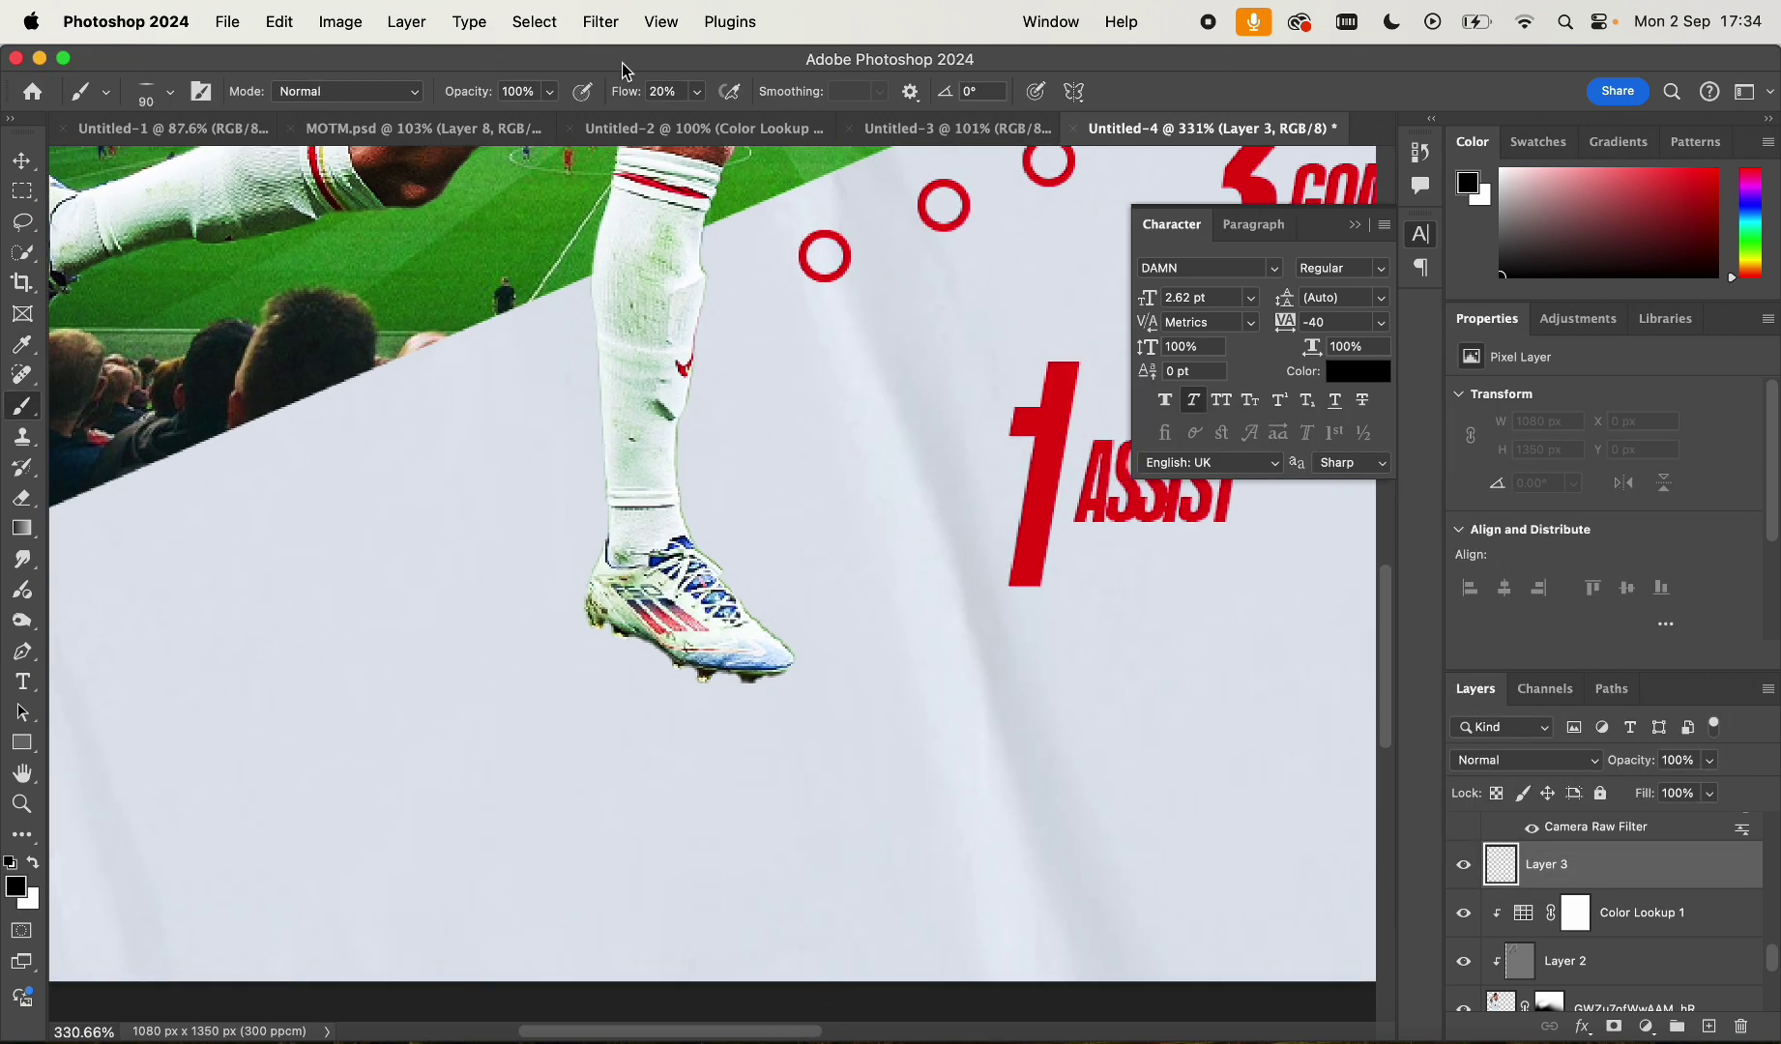
{"action": "left_click_drag", "start_coordinate": [727, 684], "coordinate": [721, 684]}
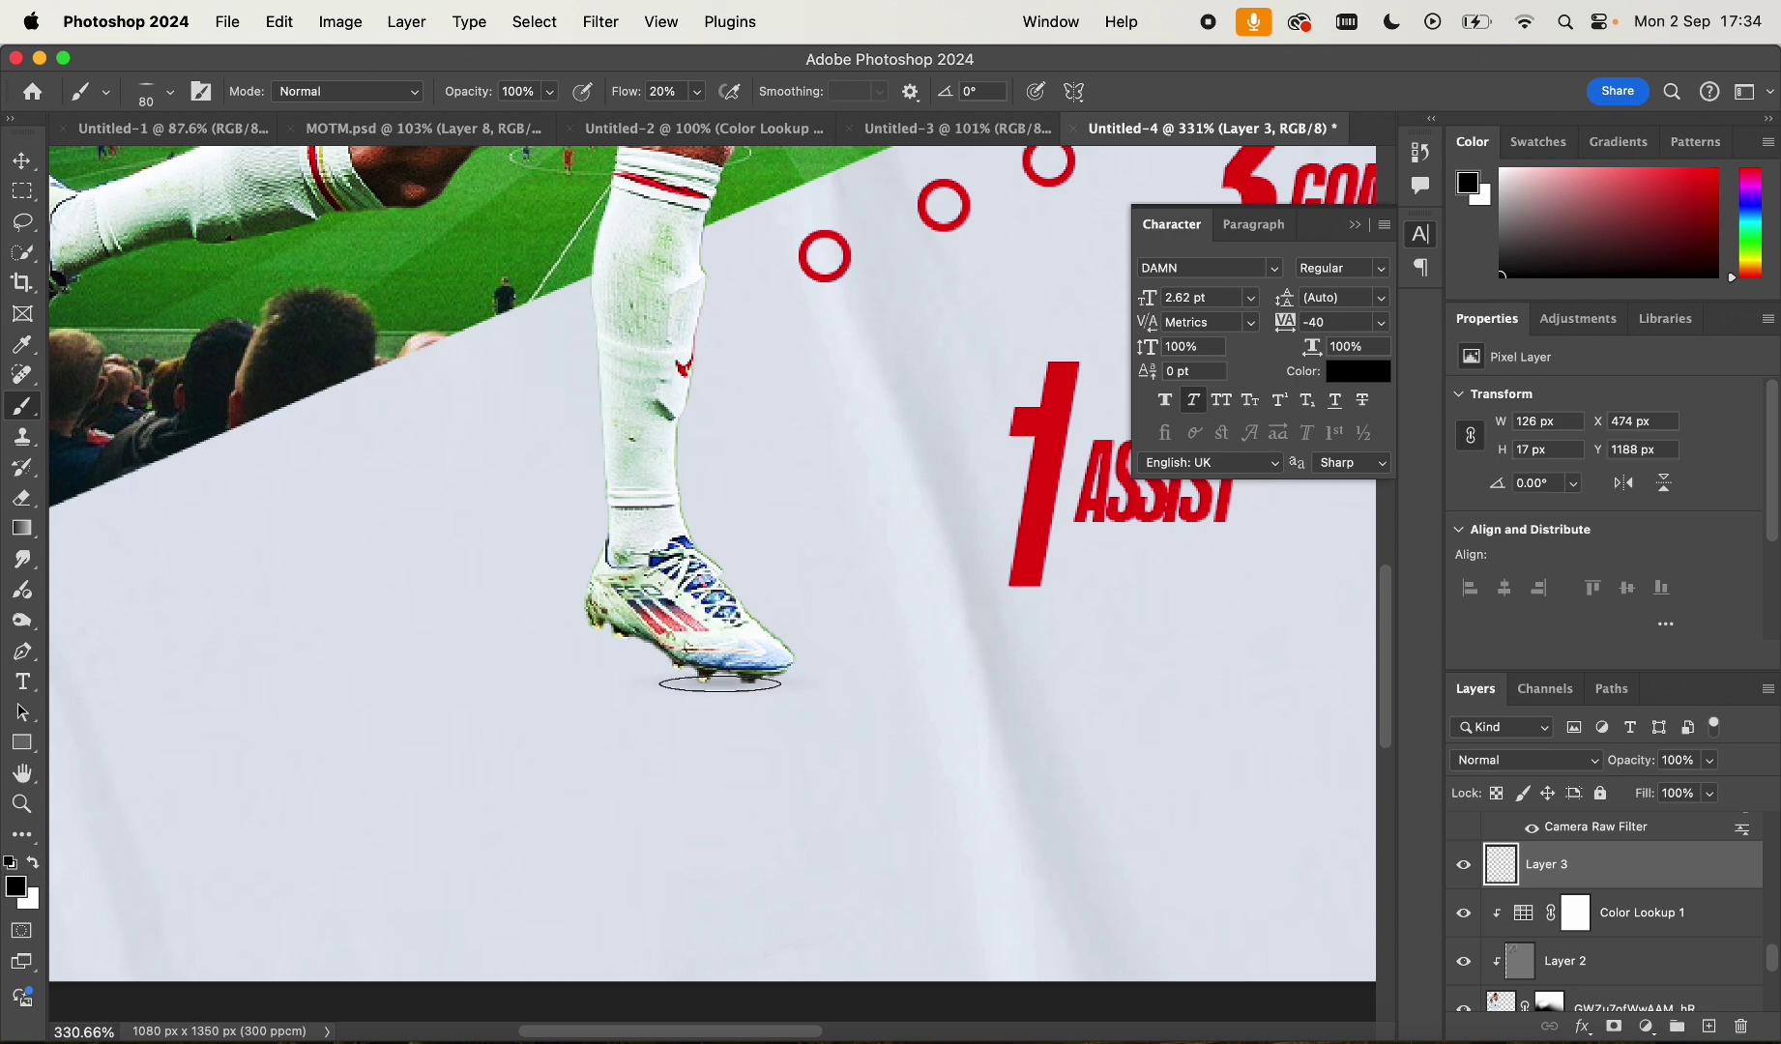
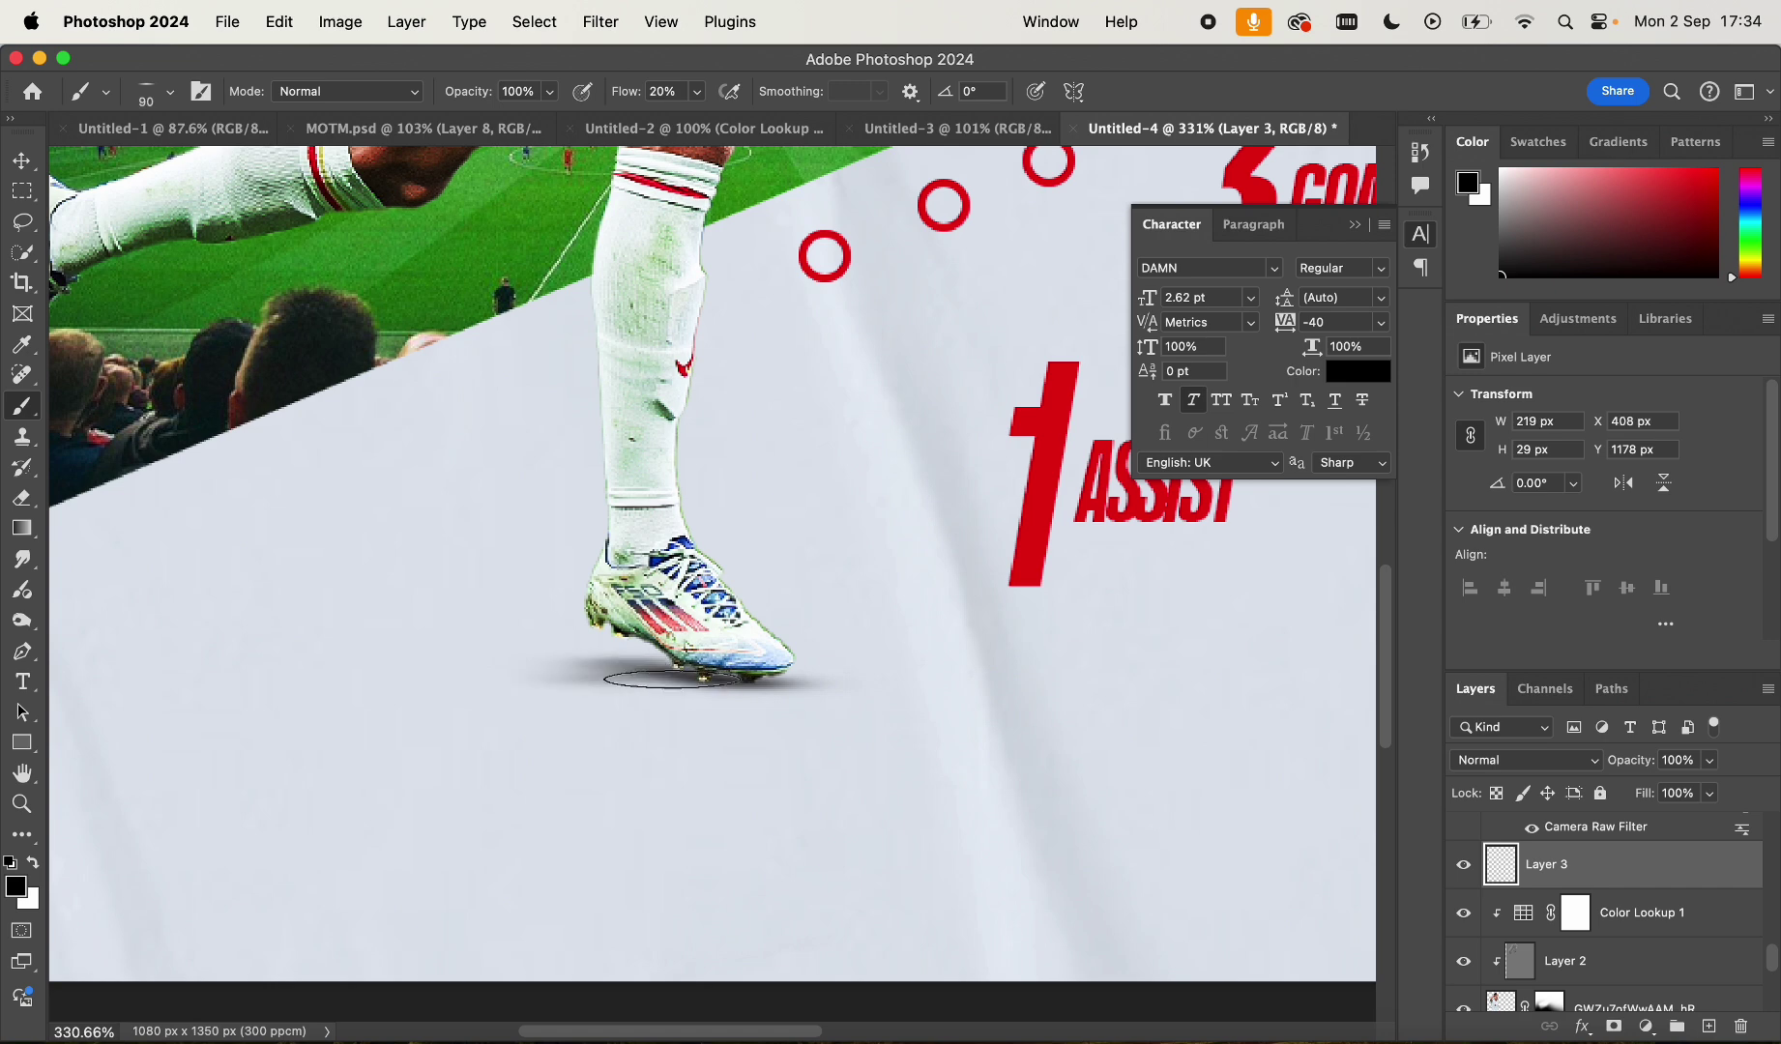
{"action": "scroll", "coordinate": [959, 687], "scroll_direction": "down", "scroll_amount": 10}
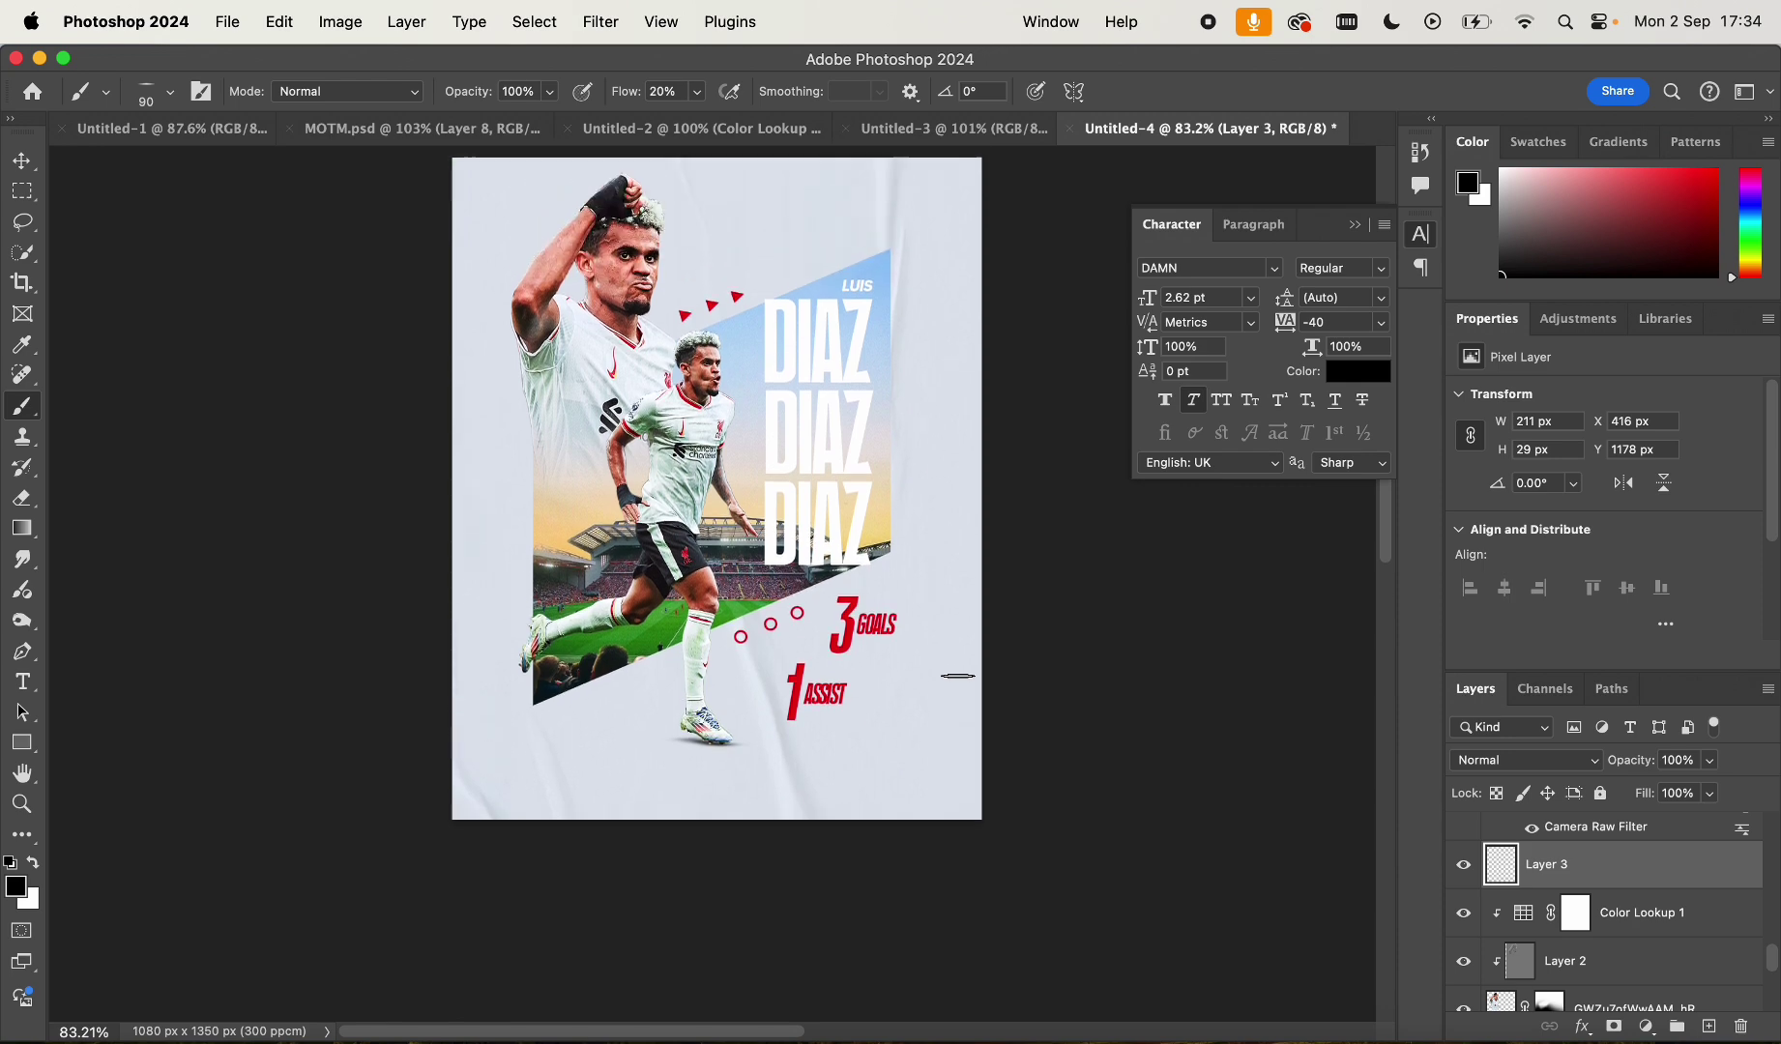
Extend the soft black shadow under the standing boot to about 446 px wide at 5% flow, with the brush enlarged to 250 px
{"action": "scroll", "coordinate": [960, 676], "scroll_direction": "up", "scroll_amount": 10}
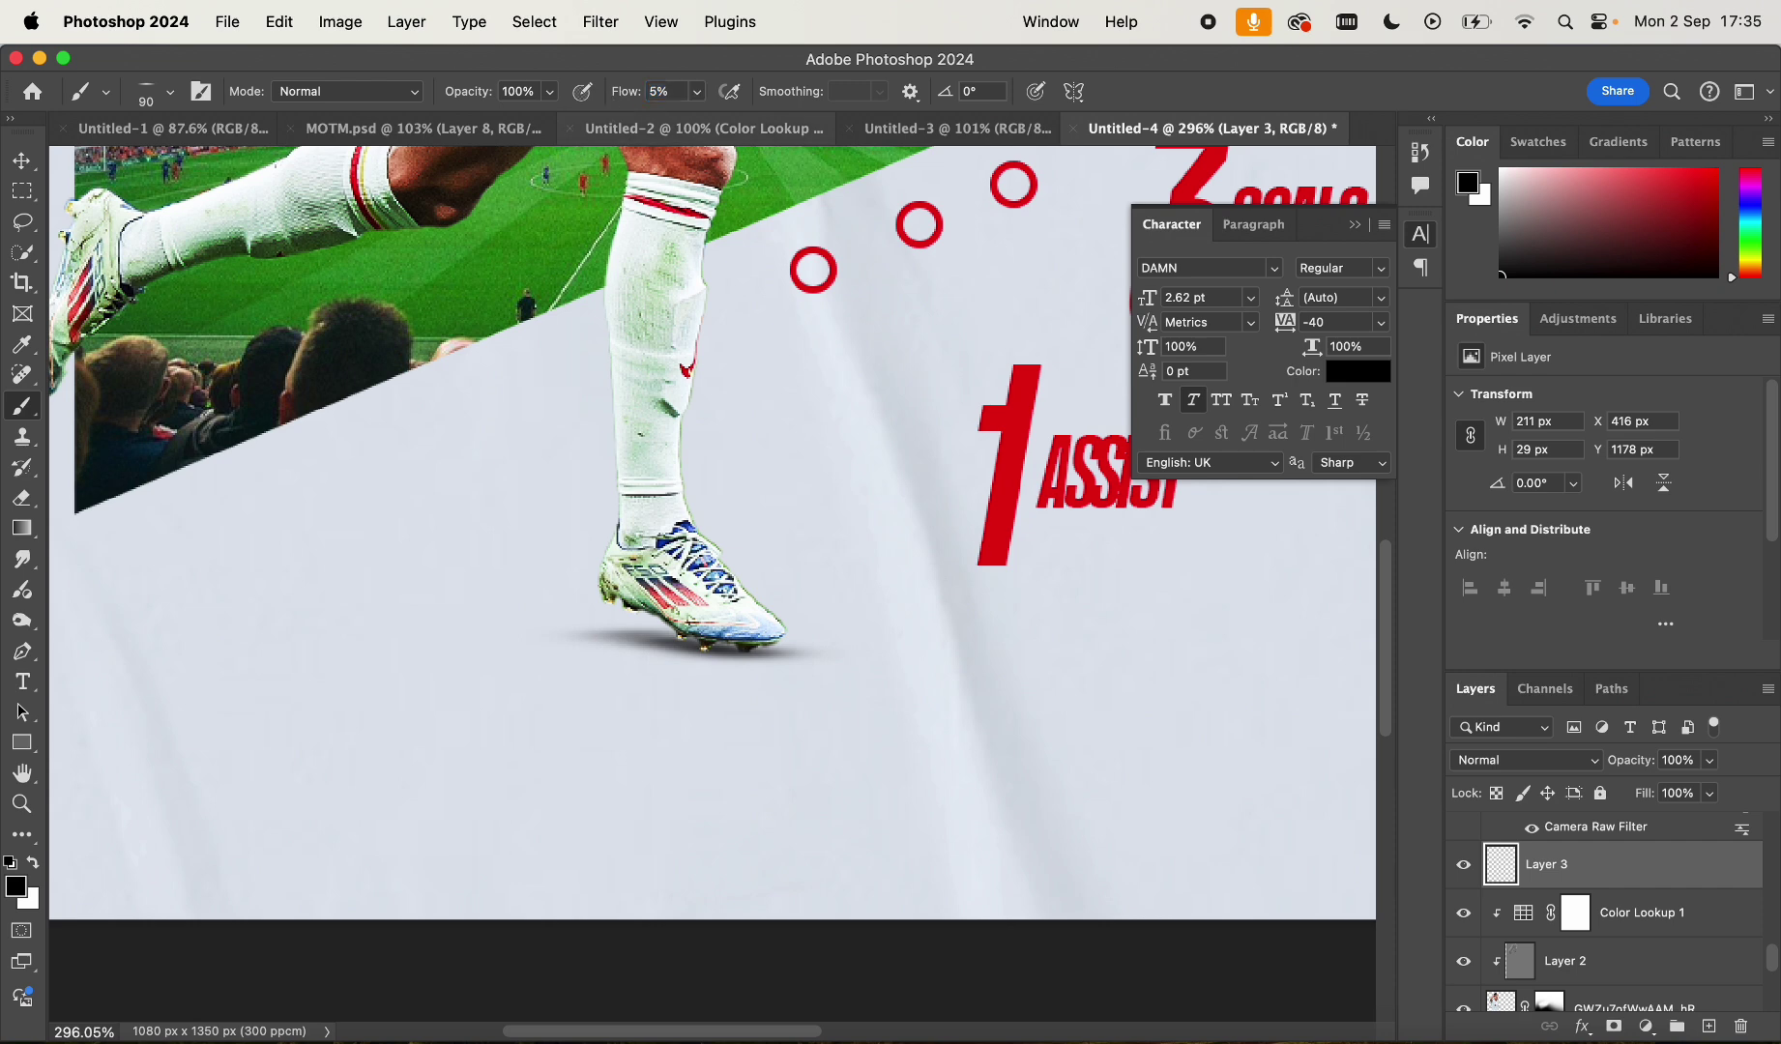
{"action": "key", "text": "bracketright"}
{"action": "key", "text": "bracketright"}
{"action": "mouse_move", "coordinate": [546, 624]}
{"action": "left_mouse_down"}
{"action": "mouse_move", "coordinate": [654, 654]}
{"action": "mouse_move", "coordinate": [768, 650]}
{"action": "left_mouse_up"}
{"action": "key", "text": "bracketright"}
{"action": "scroll", "coordinate": [768, 649], "scroll_direction": "down", "scroll_amount": 10}
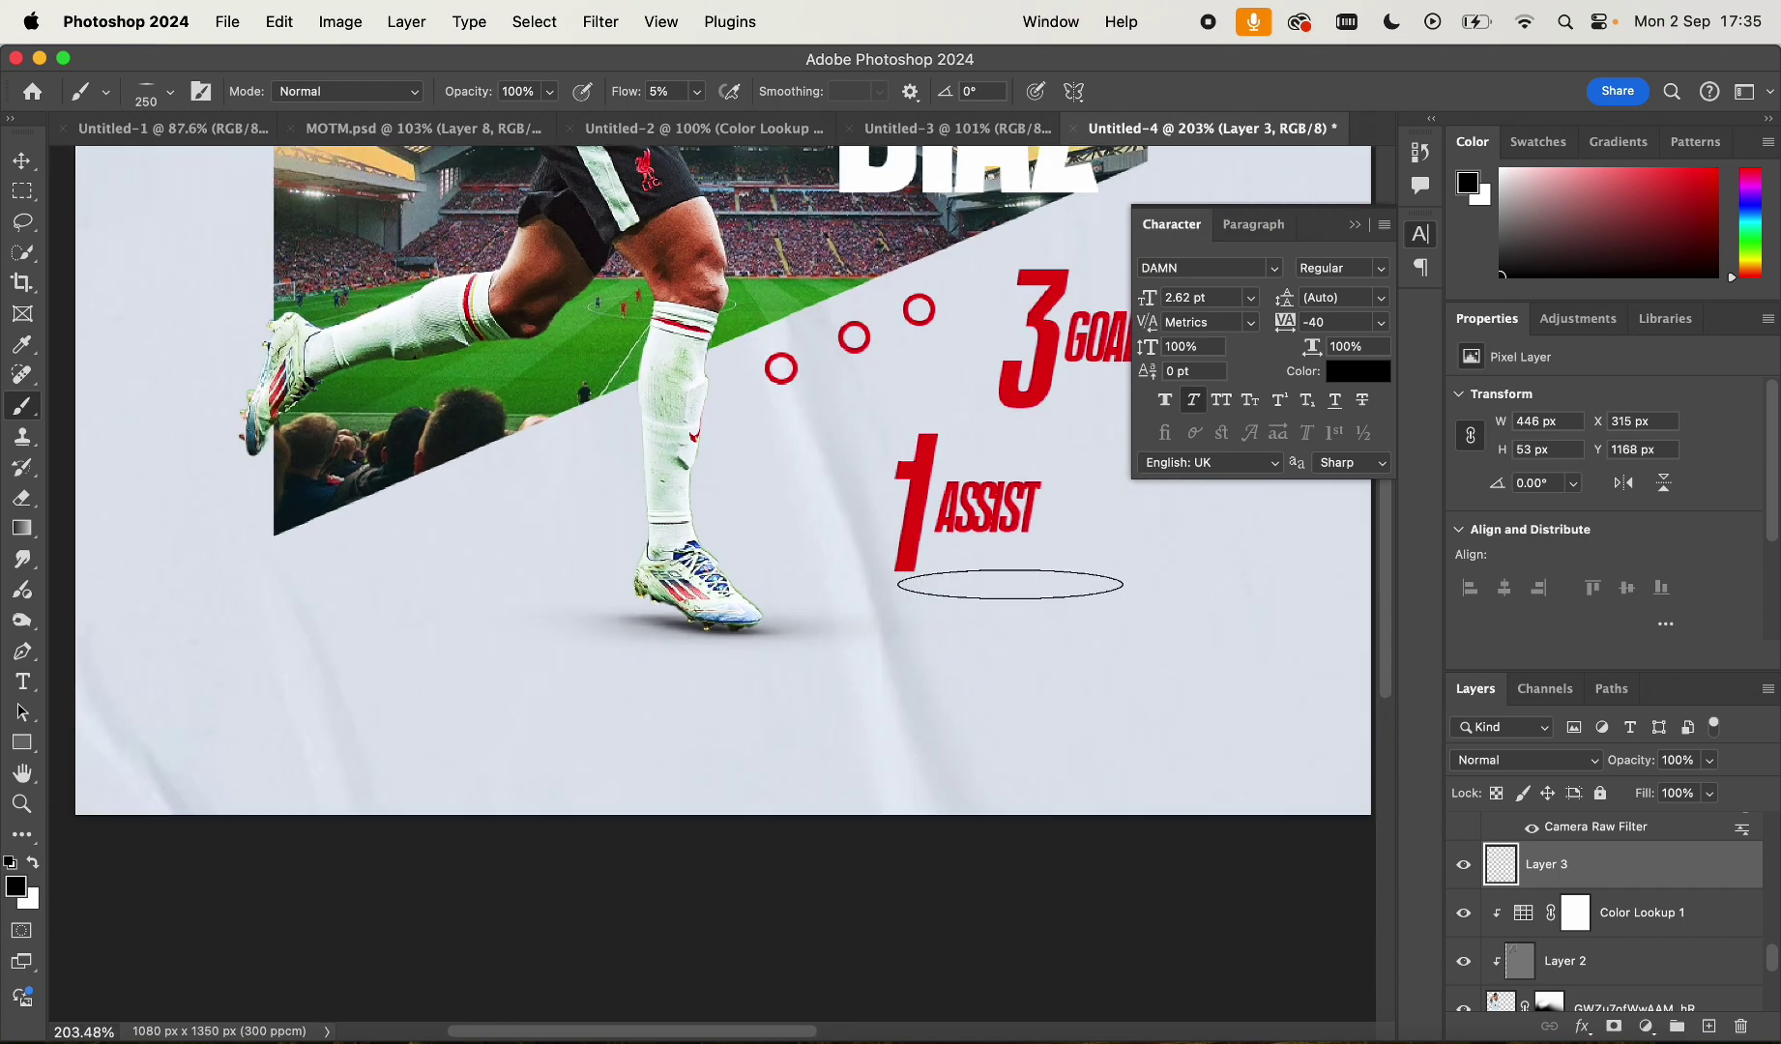
Build up the shadow just below the boot with a 200 px brush at 5% flow, undoing the last stroke
{"action": "scroll", "coordinate": [1011, 584], "scroll_direction": "up", "scroll_amount": 13}
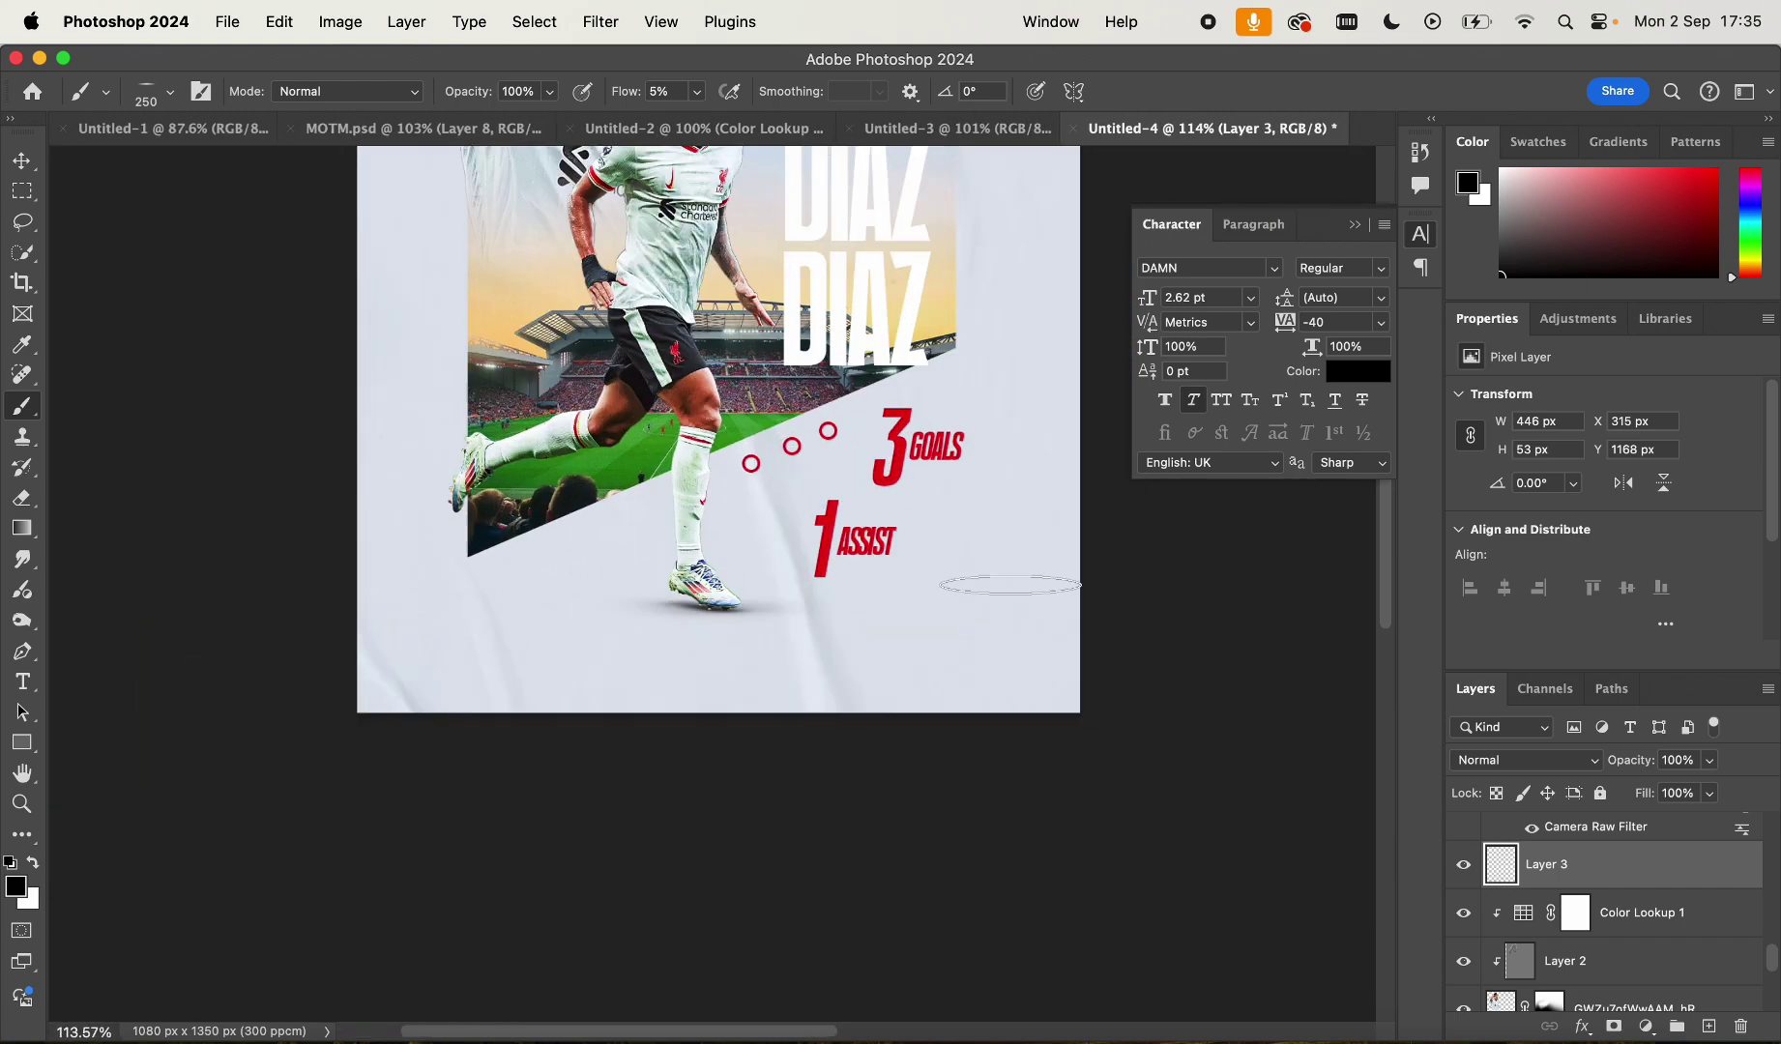
{"action": "left_click_drag", "start_coordinate": [755, 715], "coordinate": [717, 720]}
{"action": "key", "text": "bracketleft"}
{"action": "key", "text": "bracketleft"}
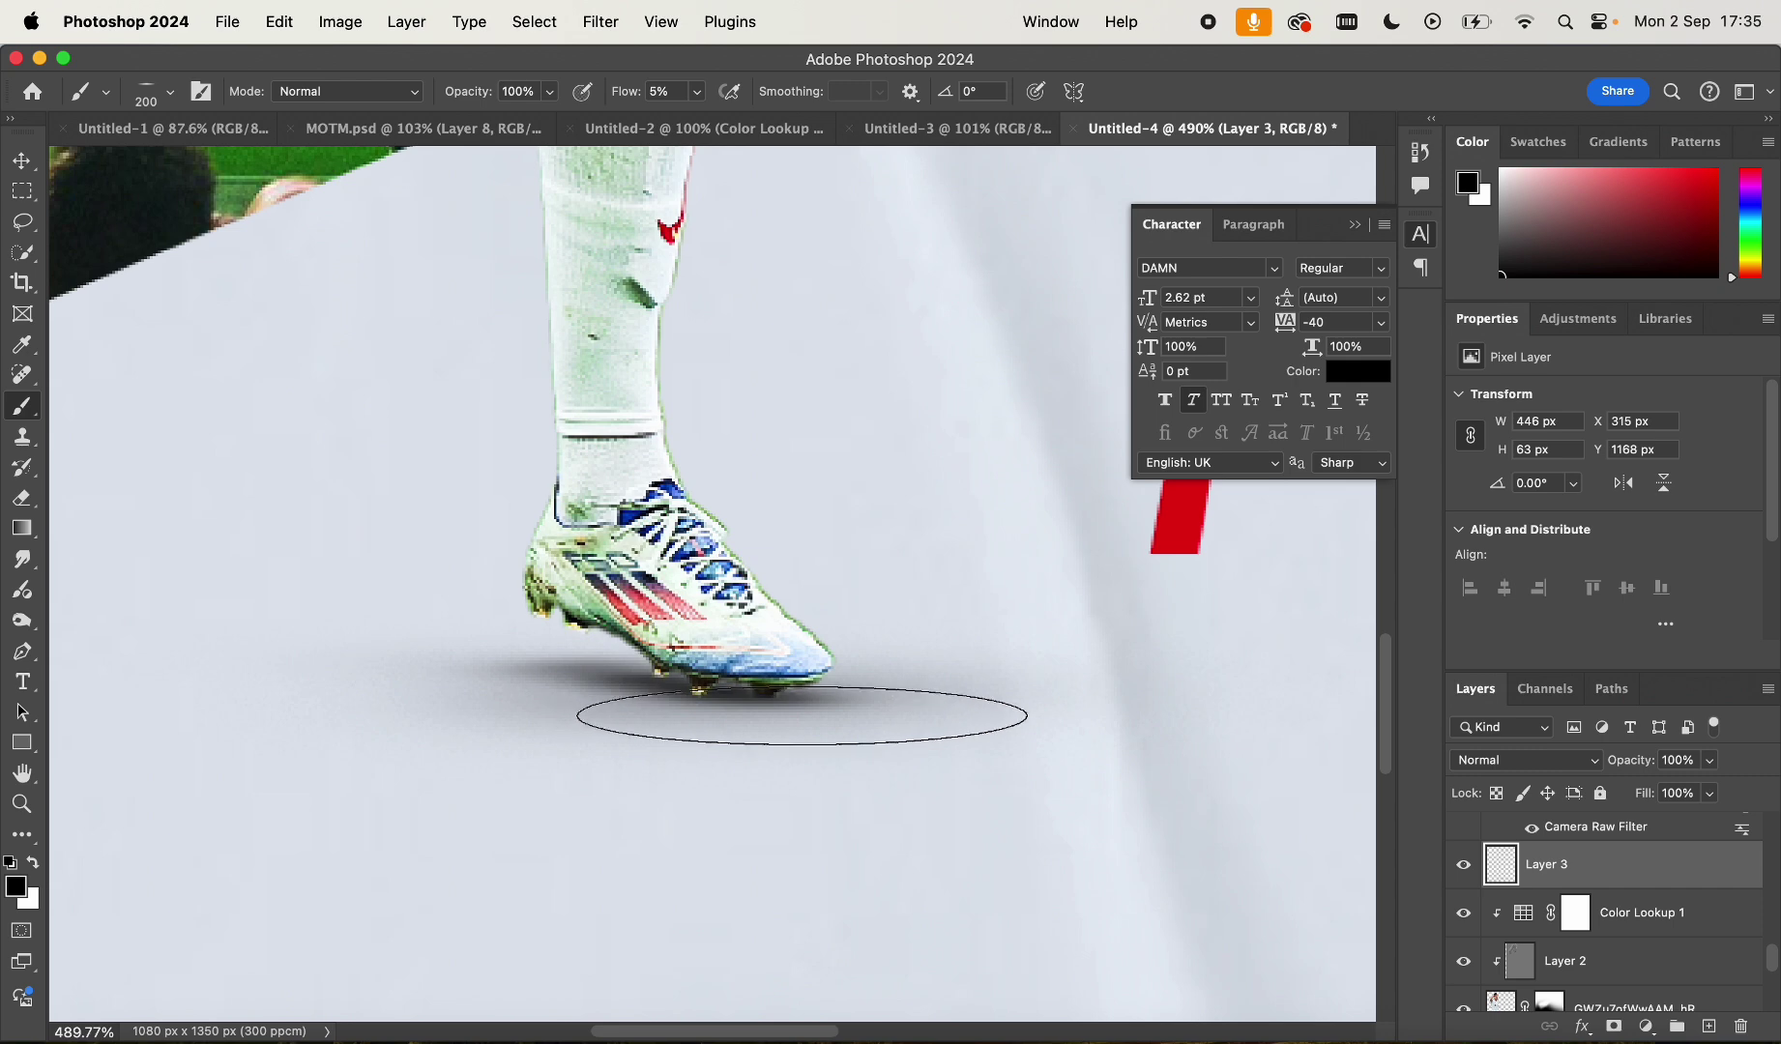
{"action": "key", "text": "super+z"}
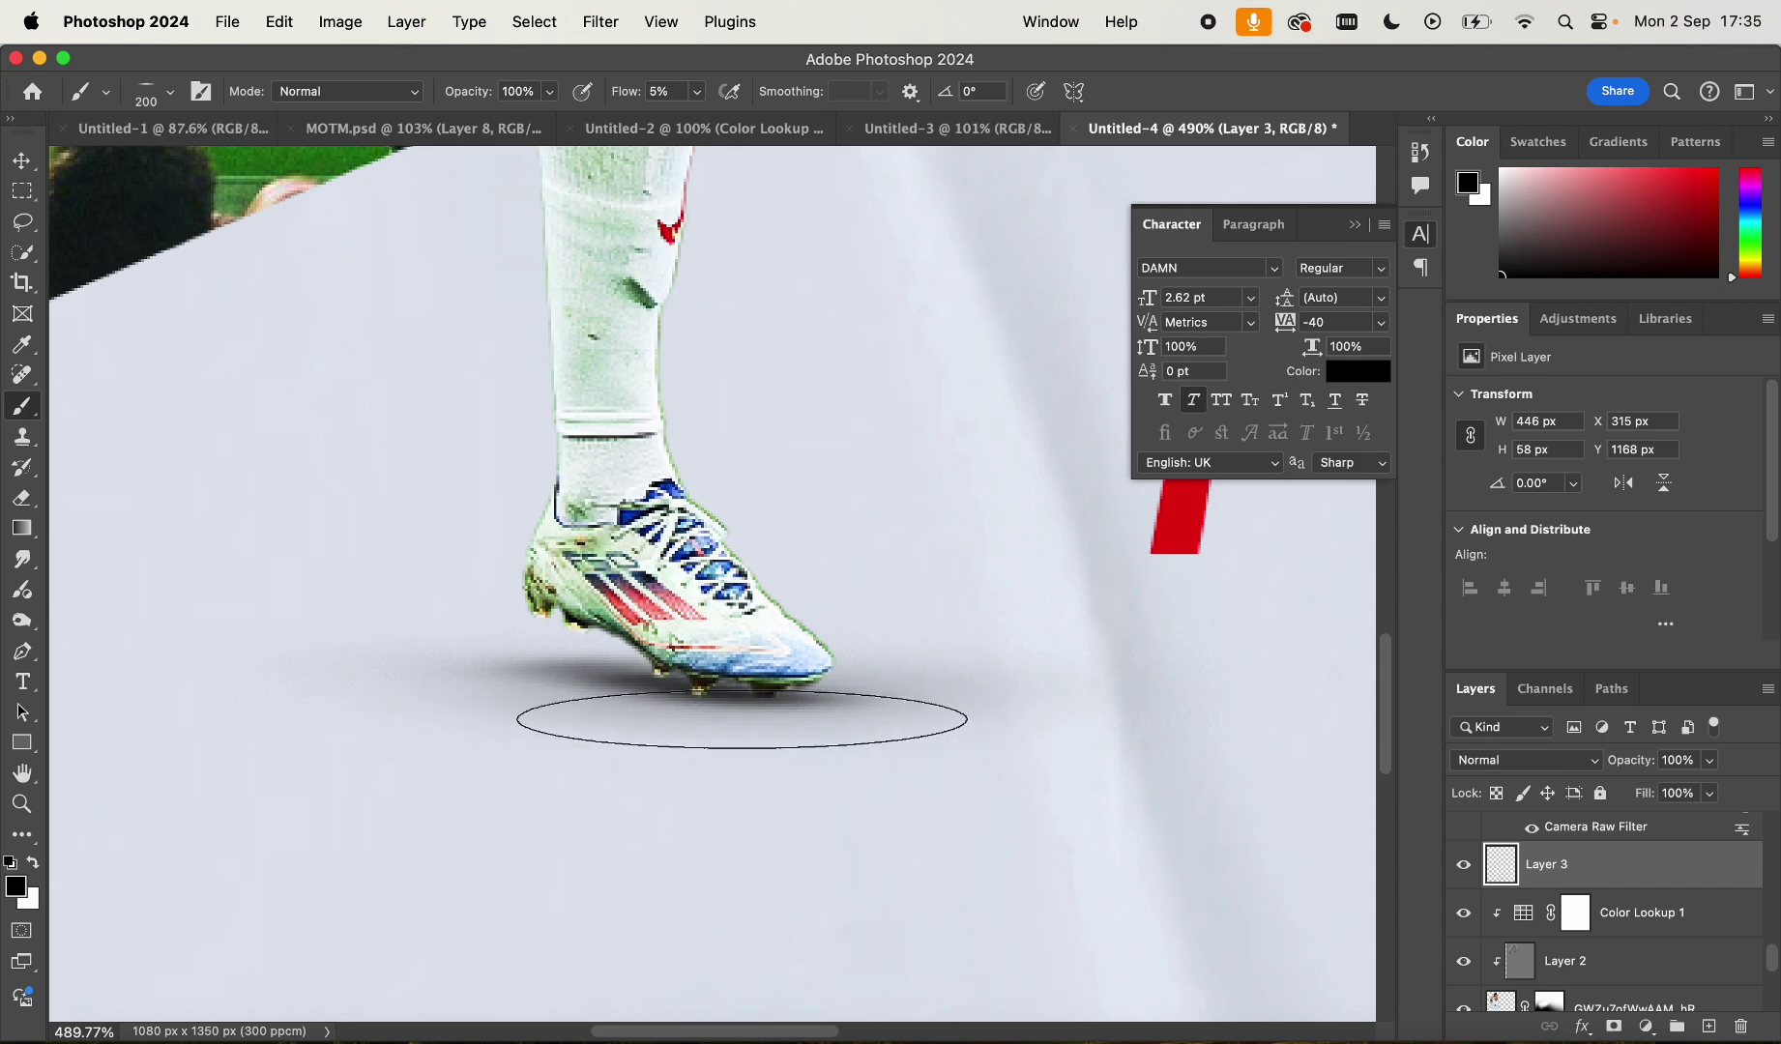
{"action": "scroll", "coordinate": [1040, 741], "scroll_direction": "down", "scroll_amount": 3}
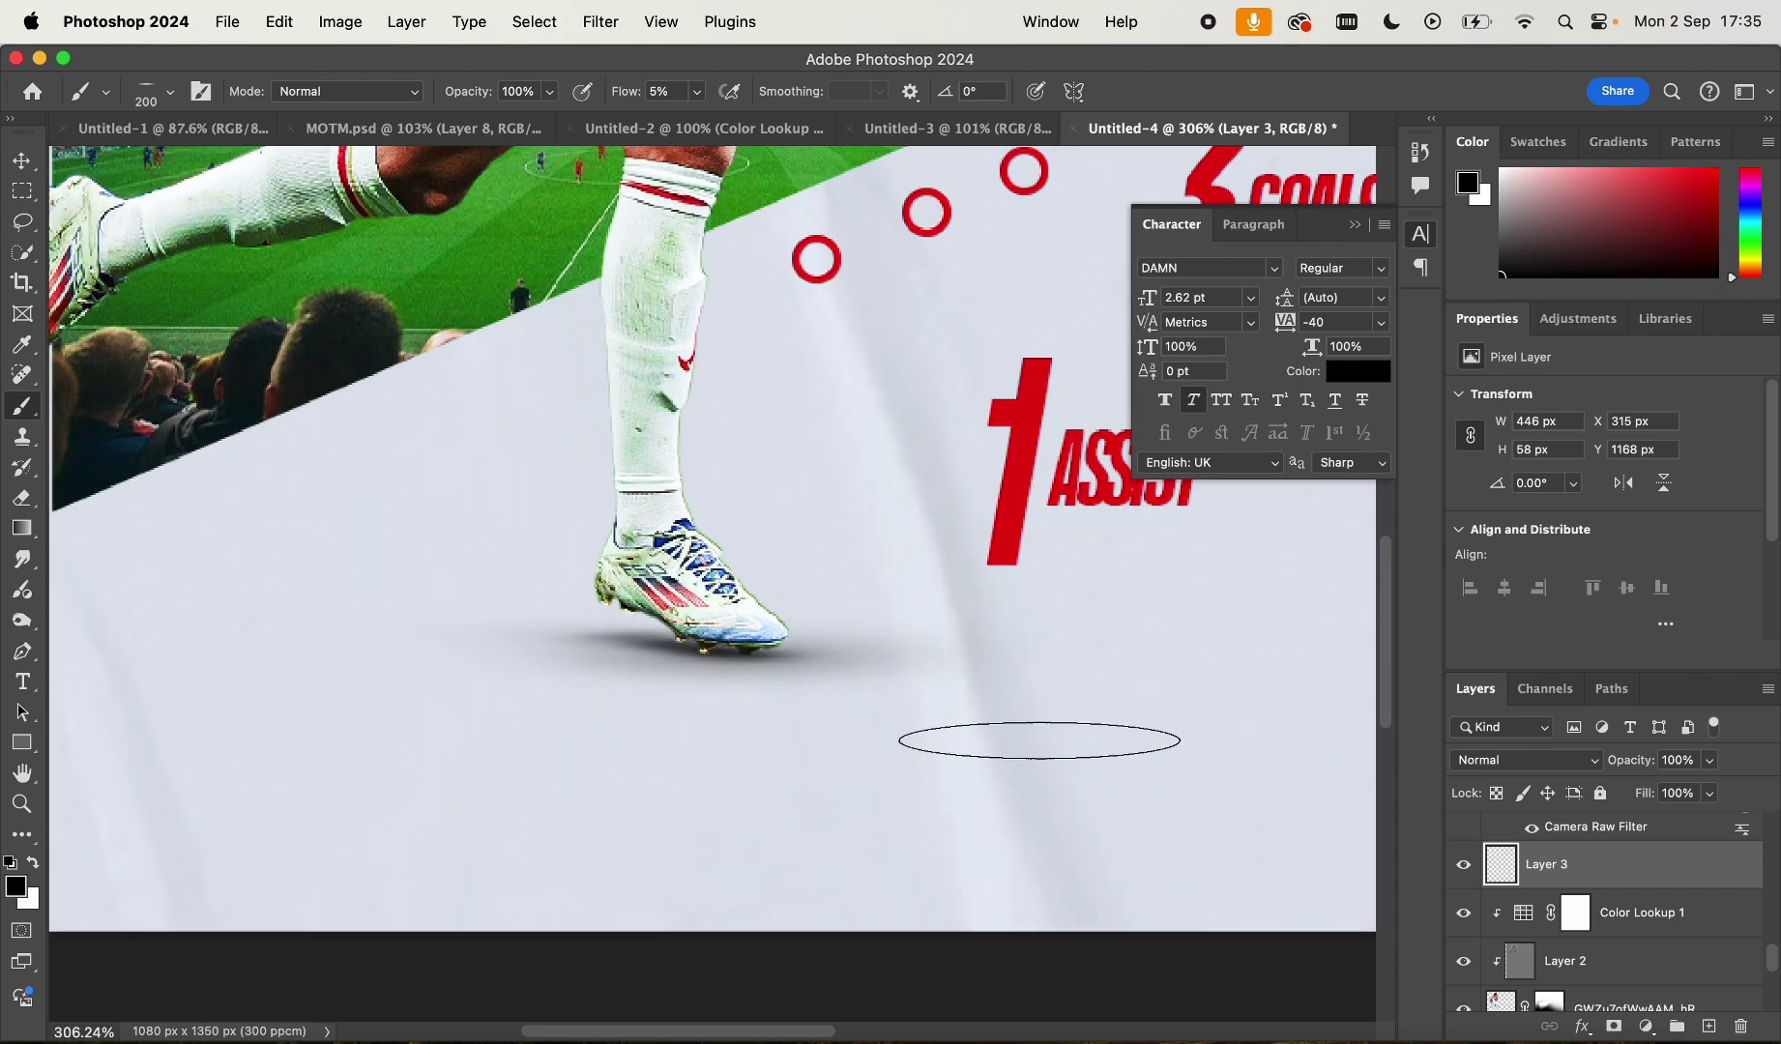
{"action": "scroll", "coordinate": [1040, 741], "scroll_direction": "down", "scroll_amount": 5}
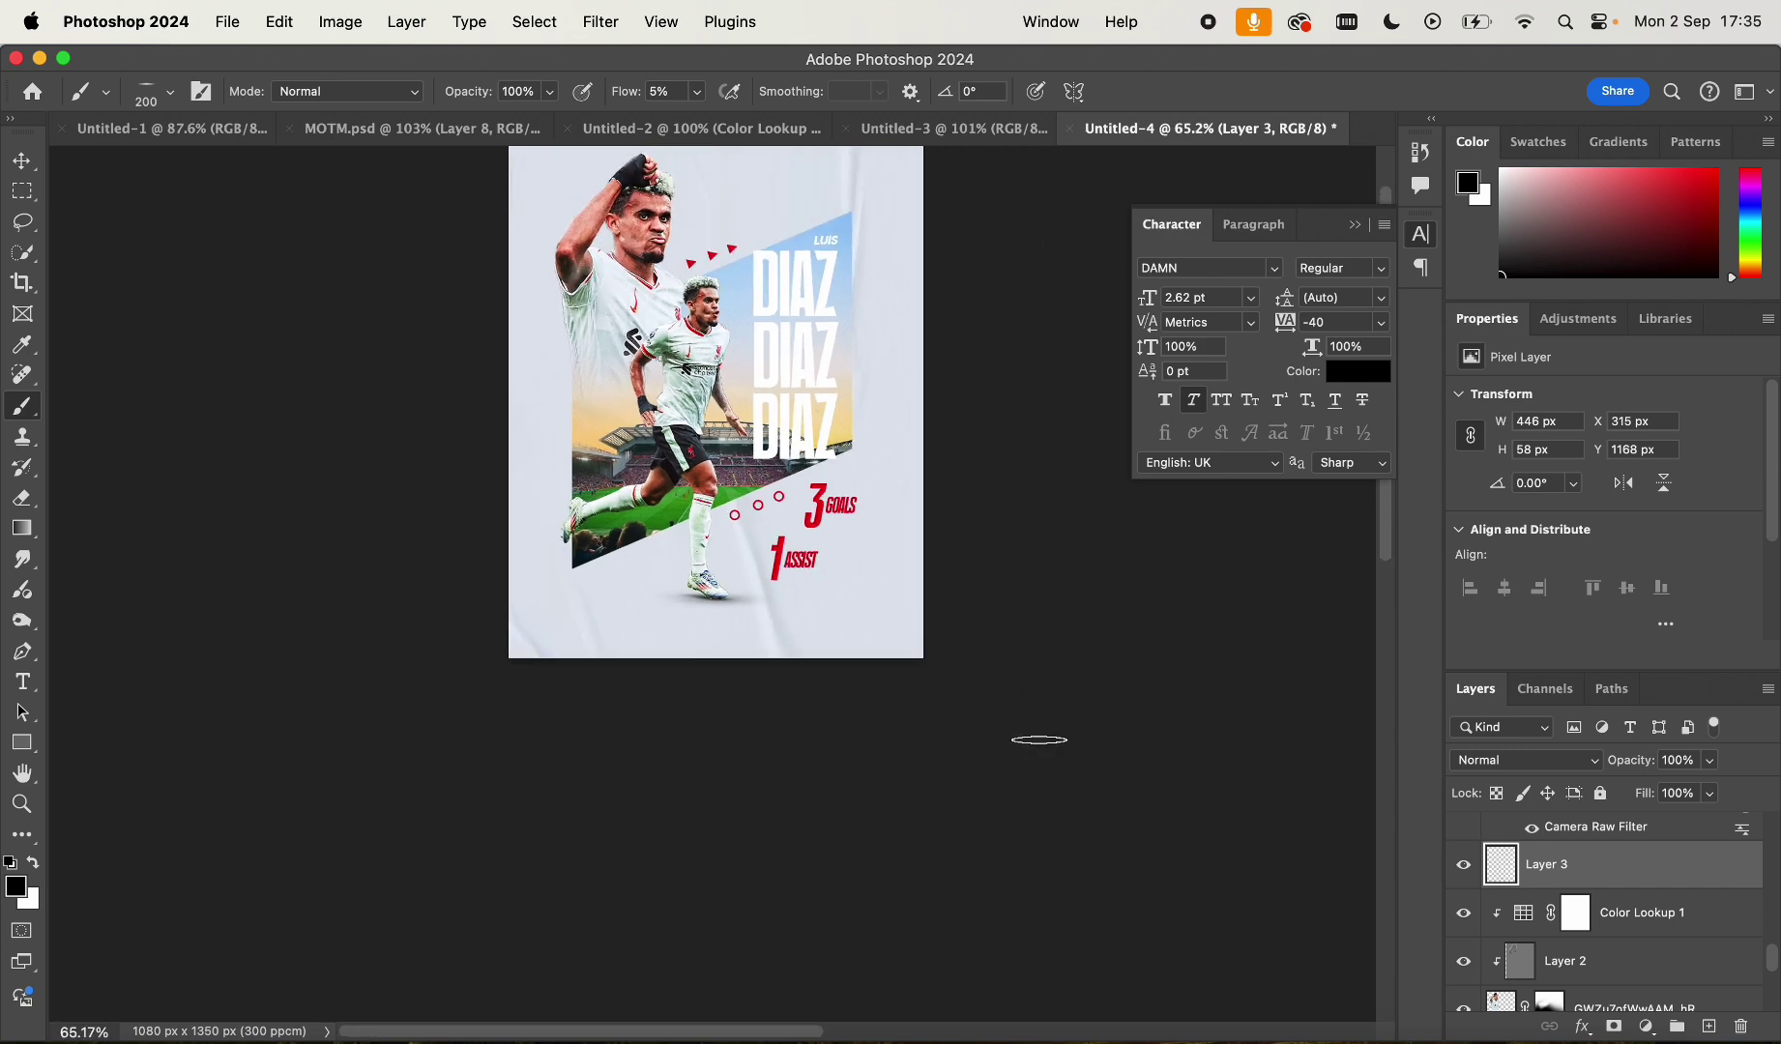
{"action": "scroll", "coordinate": [962, 594], "scroll_direction": "up", "scroll_amount": 6}
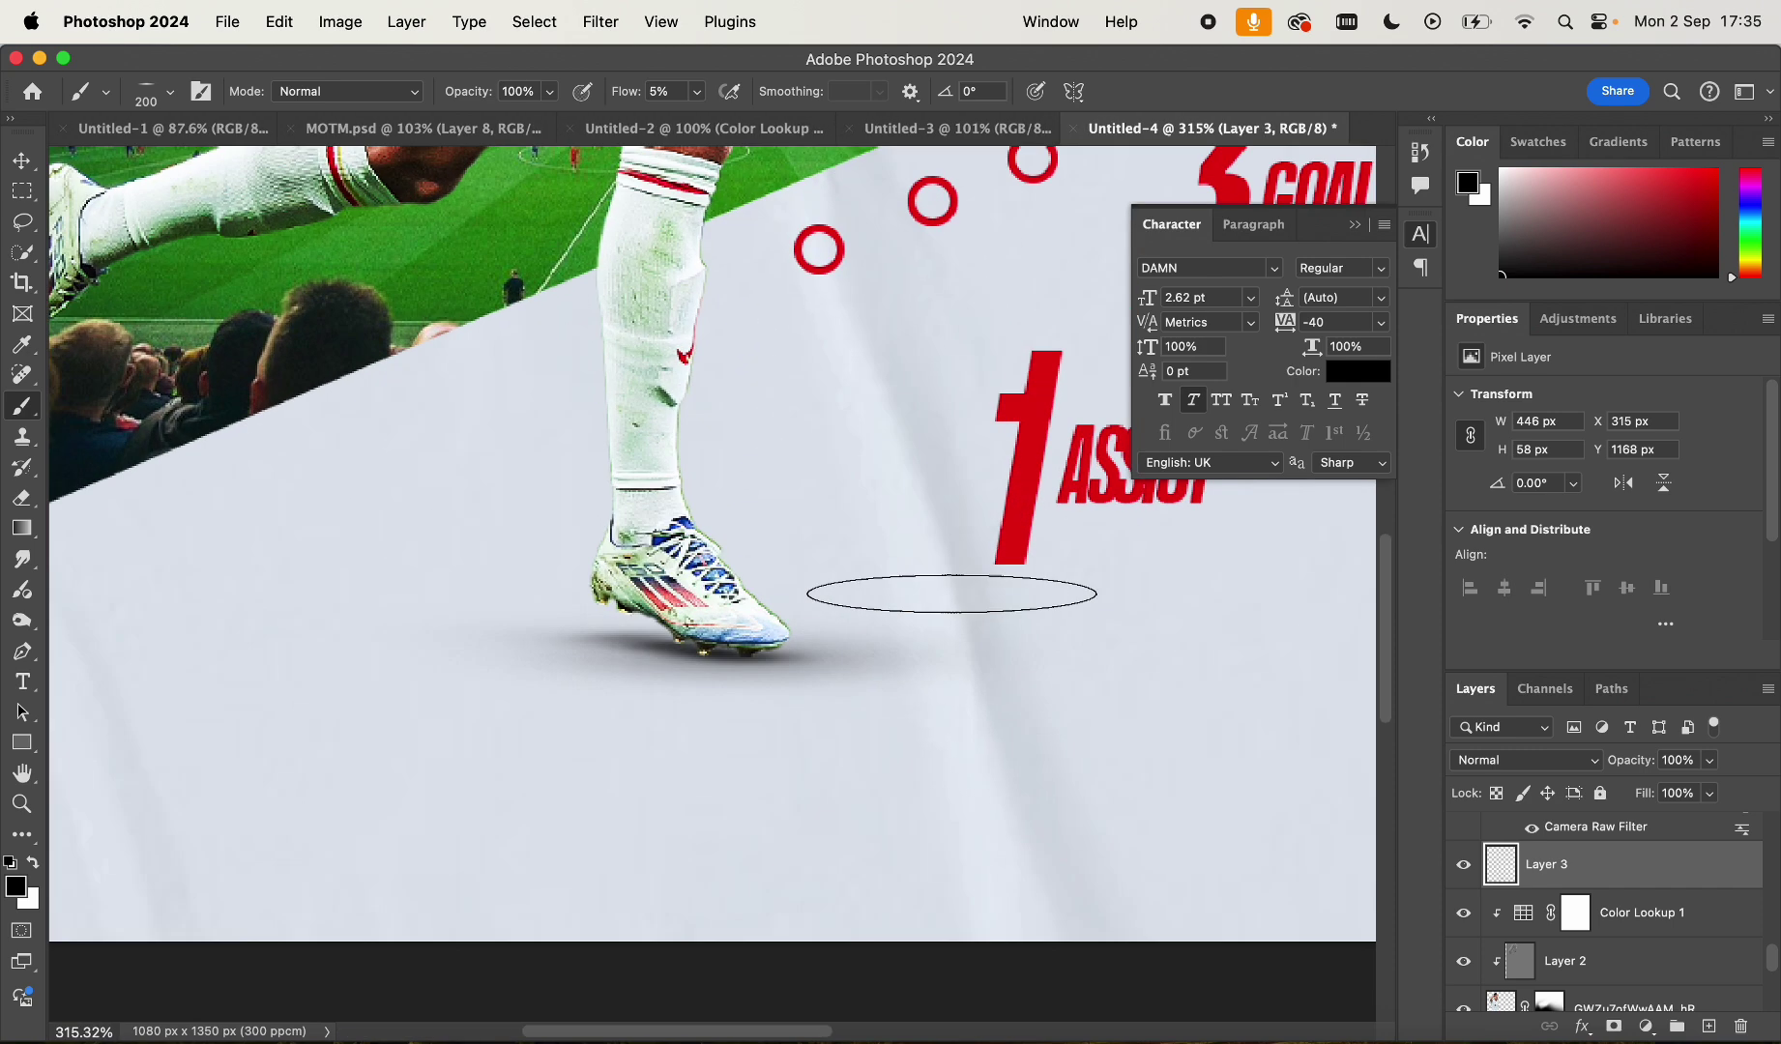
Nudge the shadow on Layer 3 down by 1 px beneath the boot
{"action": "key", "text": "ctrl+t"}
{"action": "scroll", "coordinate": [950, 596], "scroll_direction": "up", "scroll_amount": 4}
{"action": "left_click_drag", "start_coordinate": [832, 727], "coordinate": [833, 732]}
{"action": "key", "text": "Return"}
{"action": "key", "text": "b"}
{"action": "scroll", "coordinate": [832, 732], "scroll_direction": "down", "scroll_amount": 2}
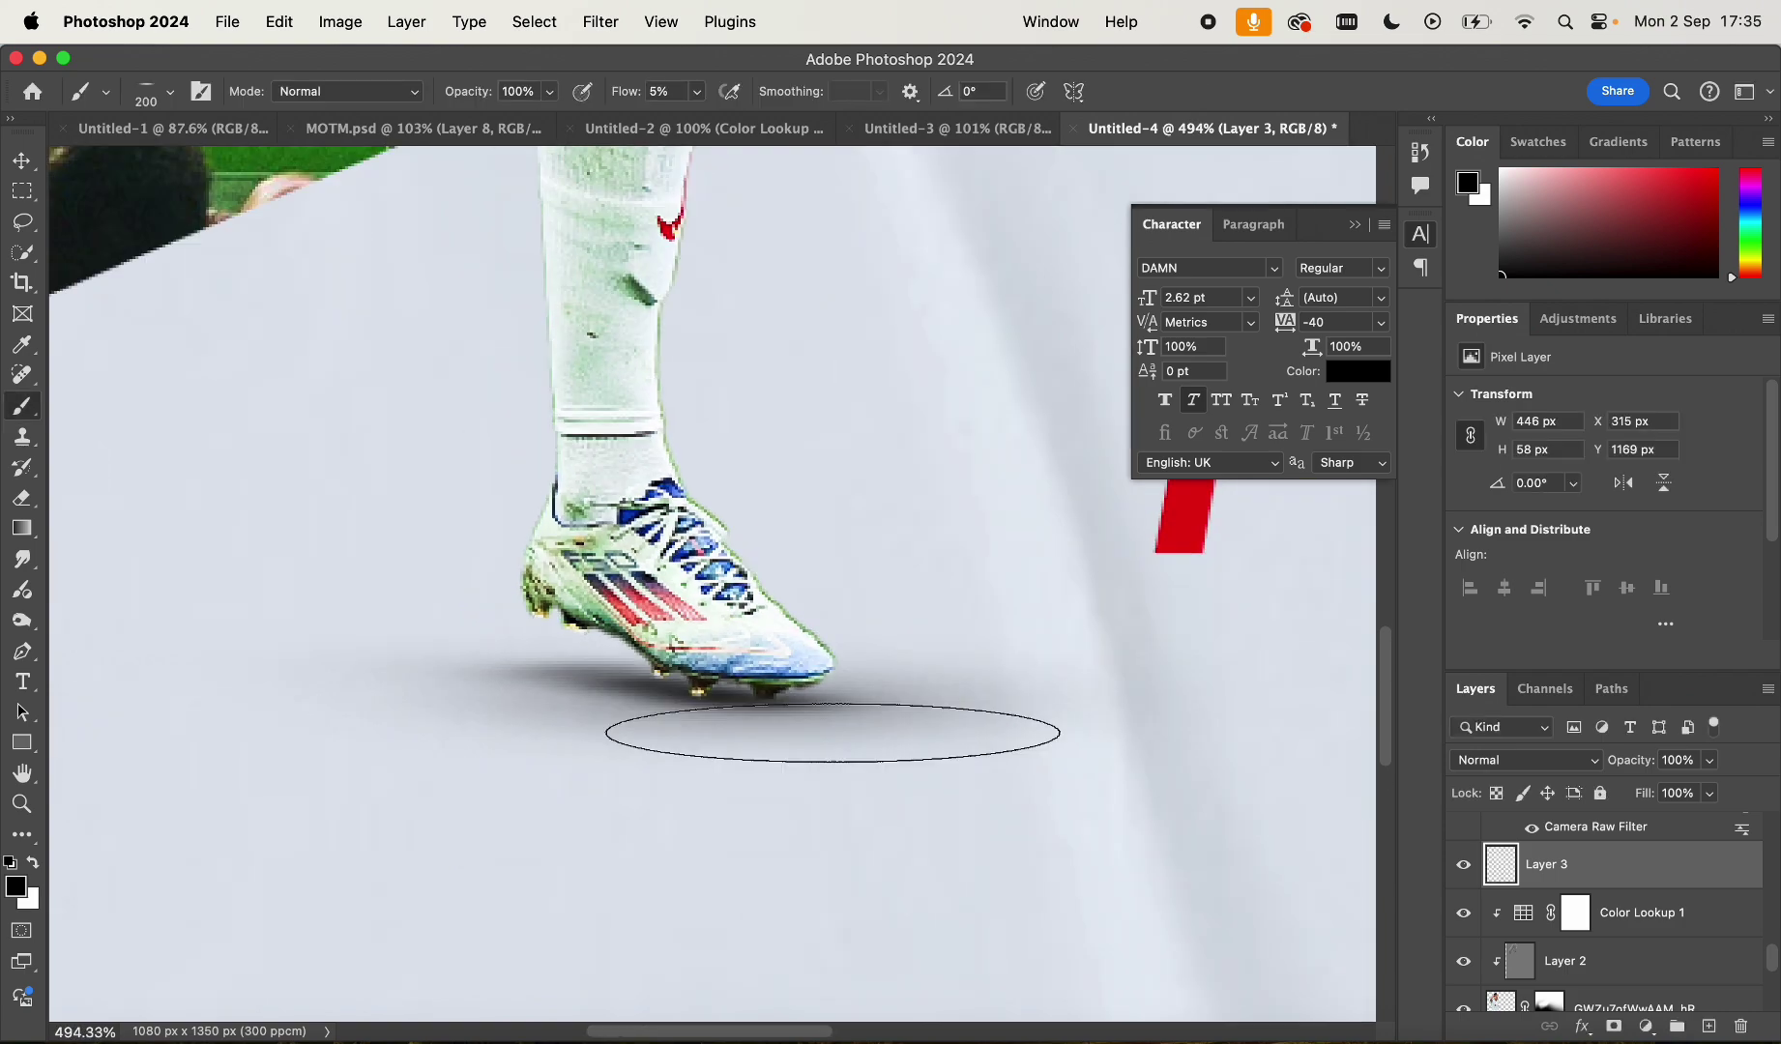
{"action": "scroll", "coordinate": [833, 732], "scroll_direction": "down", "scroll_amount": 8}
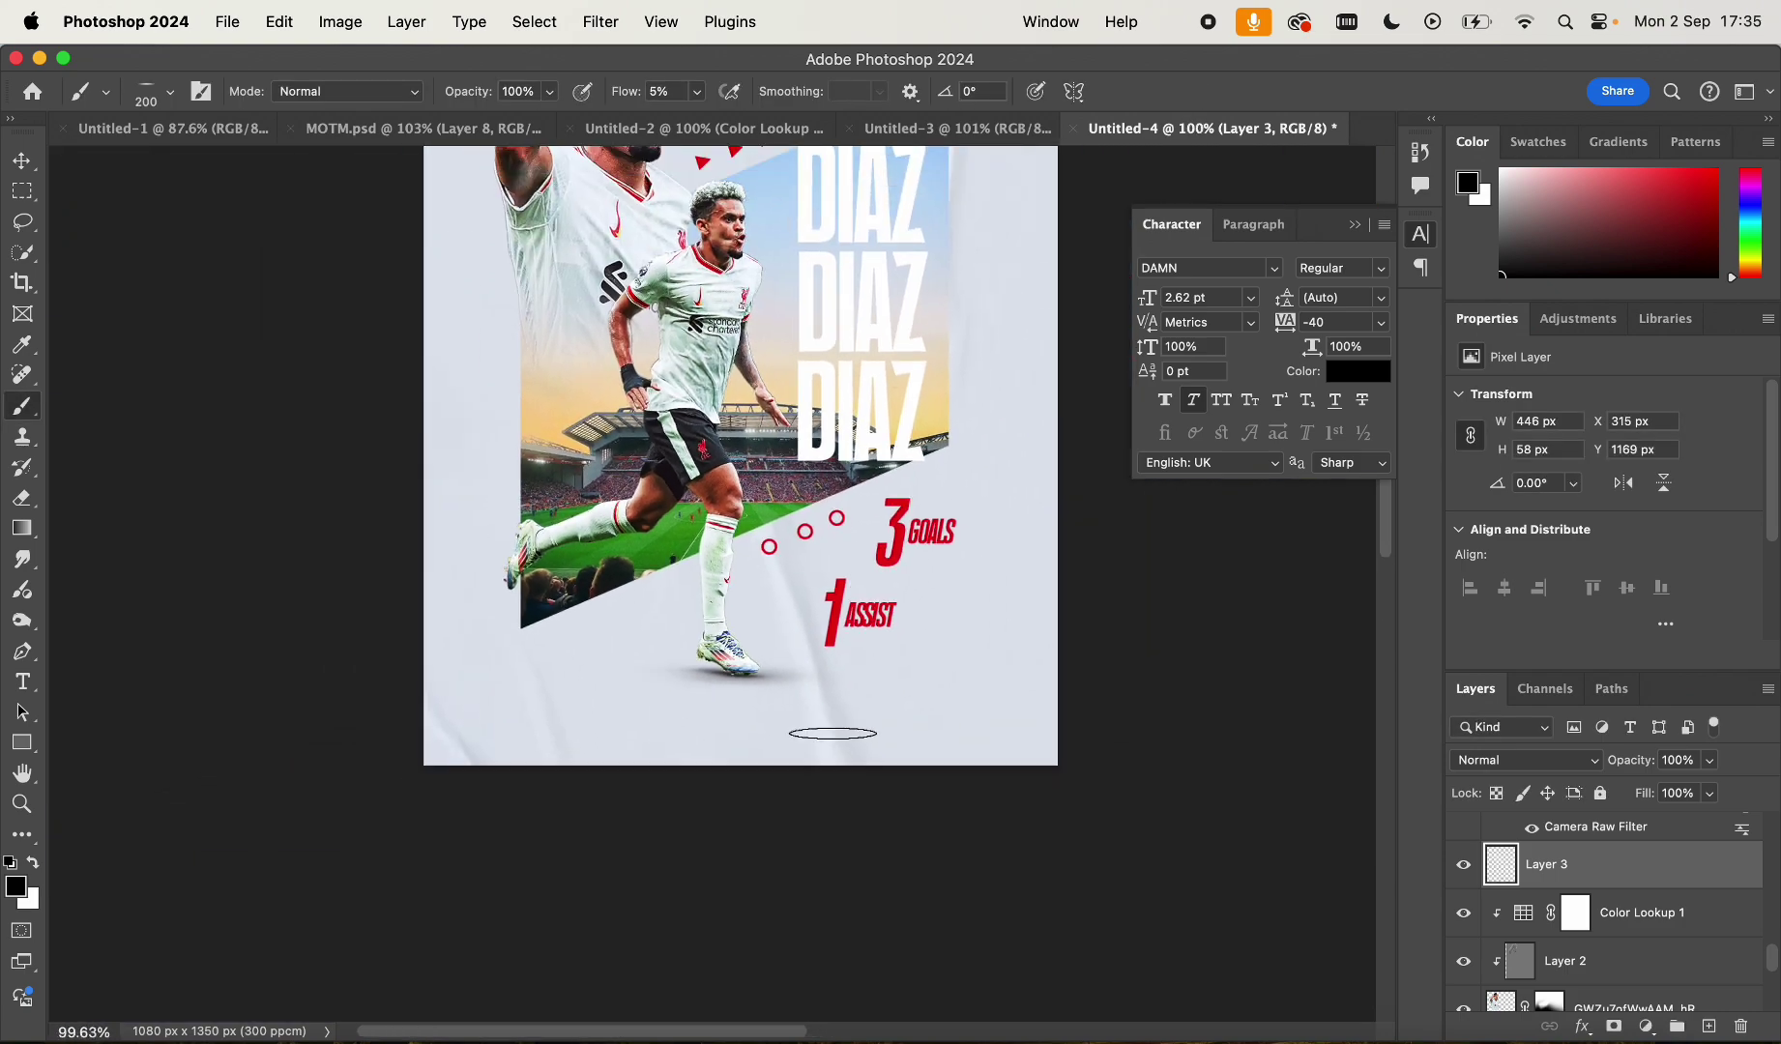
{"action": "scroll", "coordinate": [832, 733], "scroll_direction": "down", "scroll_amount": 5}
{"action": "scroll", "coordinate": [833, 733], "scroll_direction": "up", "scroll_amount": 1}
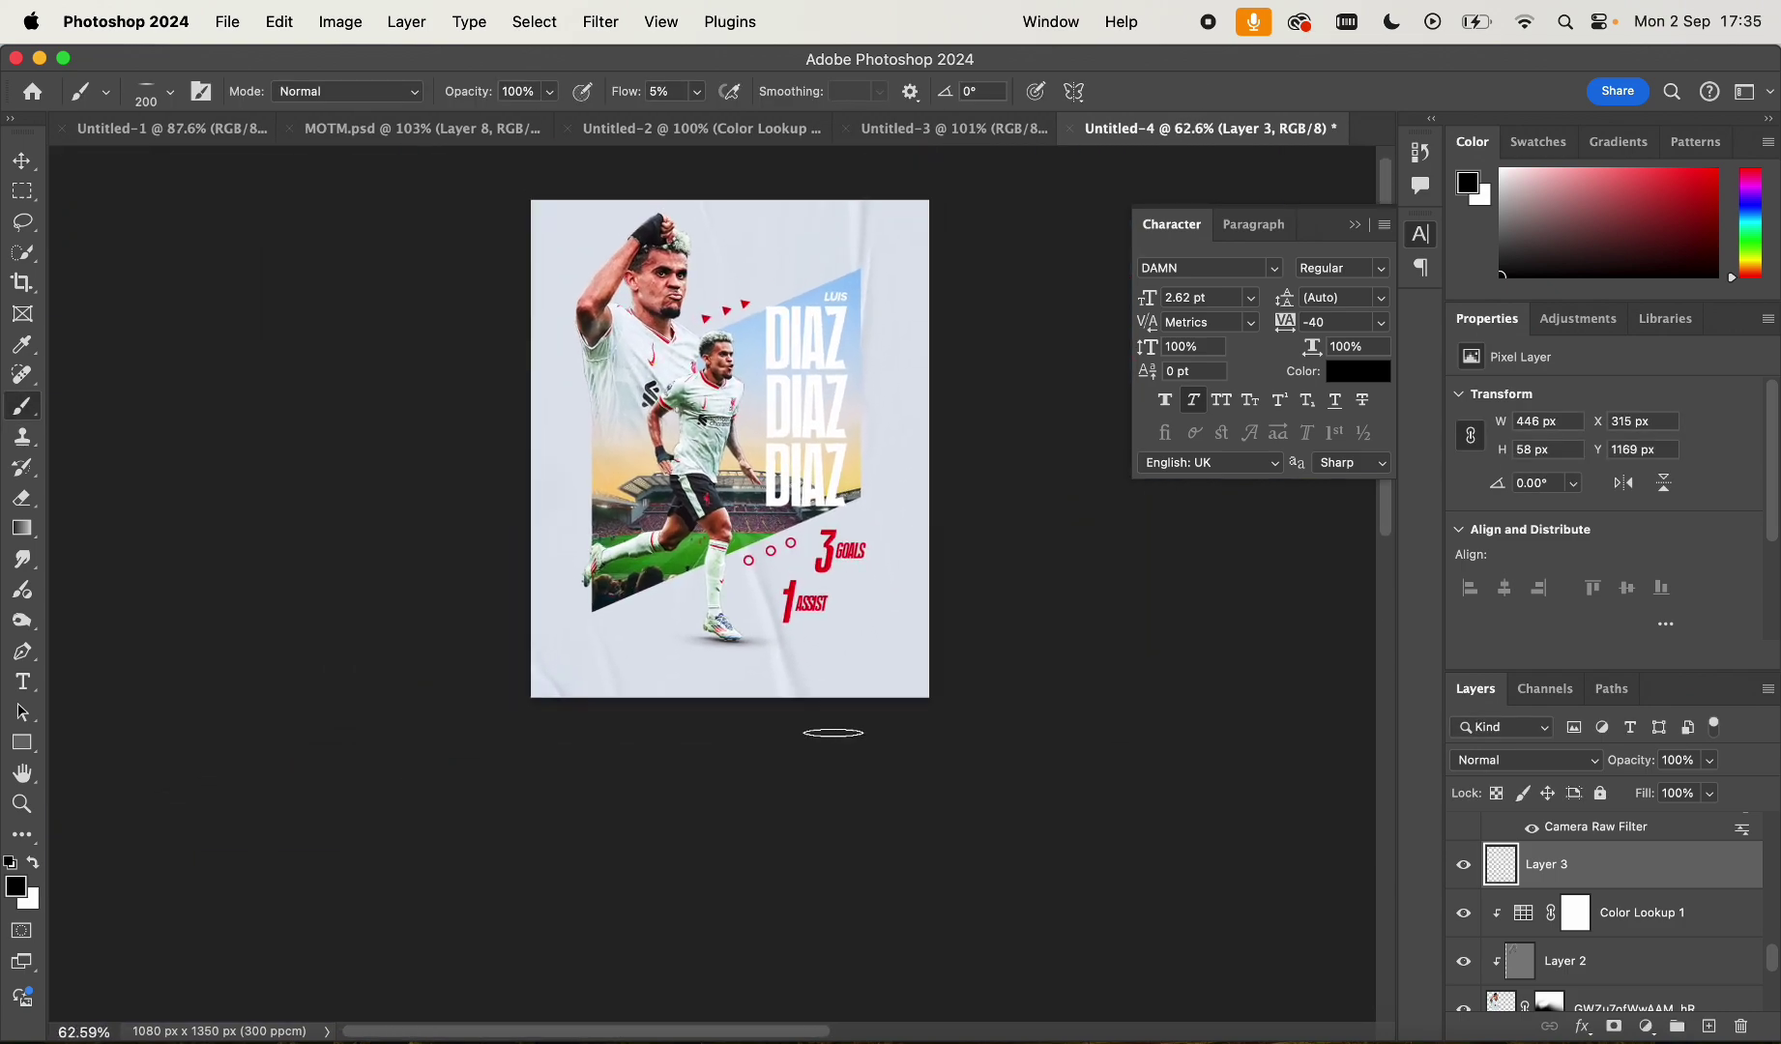
Widen the faint shadow around the boot to about 475 px with a 250 px brush at 5% flow, undoing the excess stroke
{"action": "scroll", "coordinate": [833, 732], "scroll_direction": "up", "scroll_amount": 7}
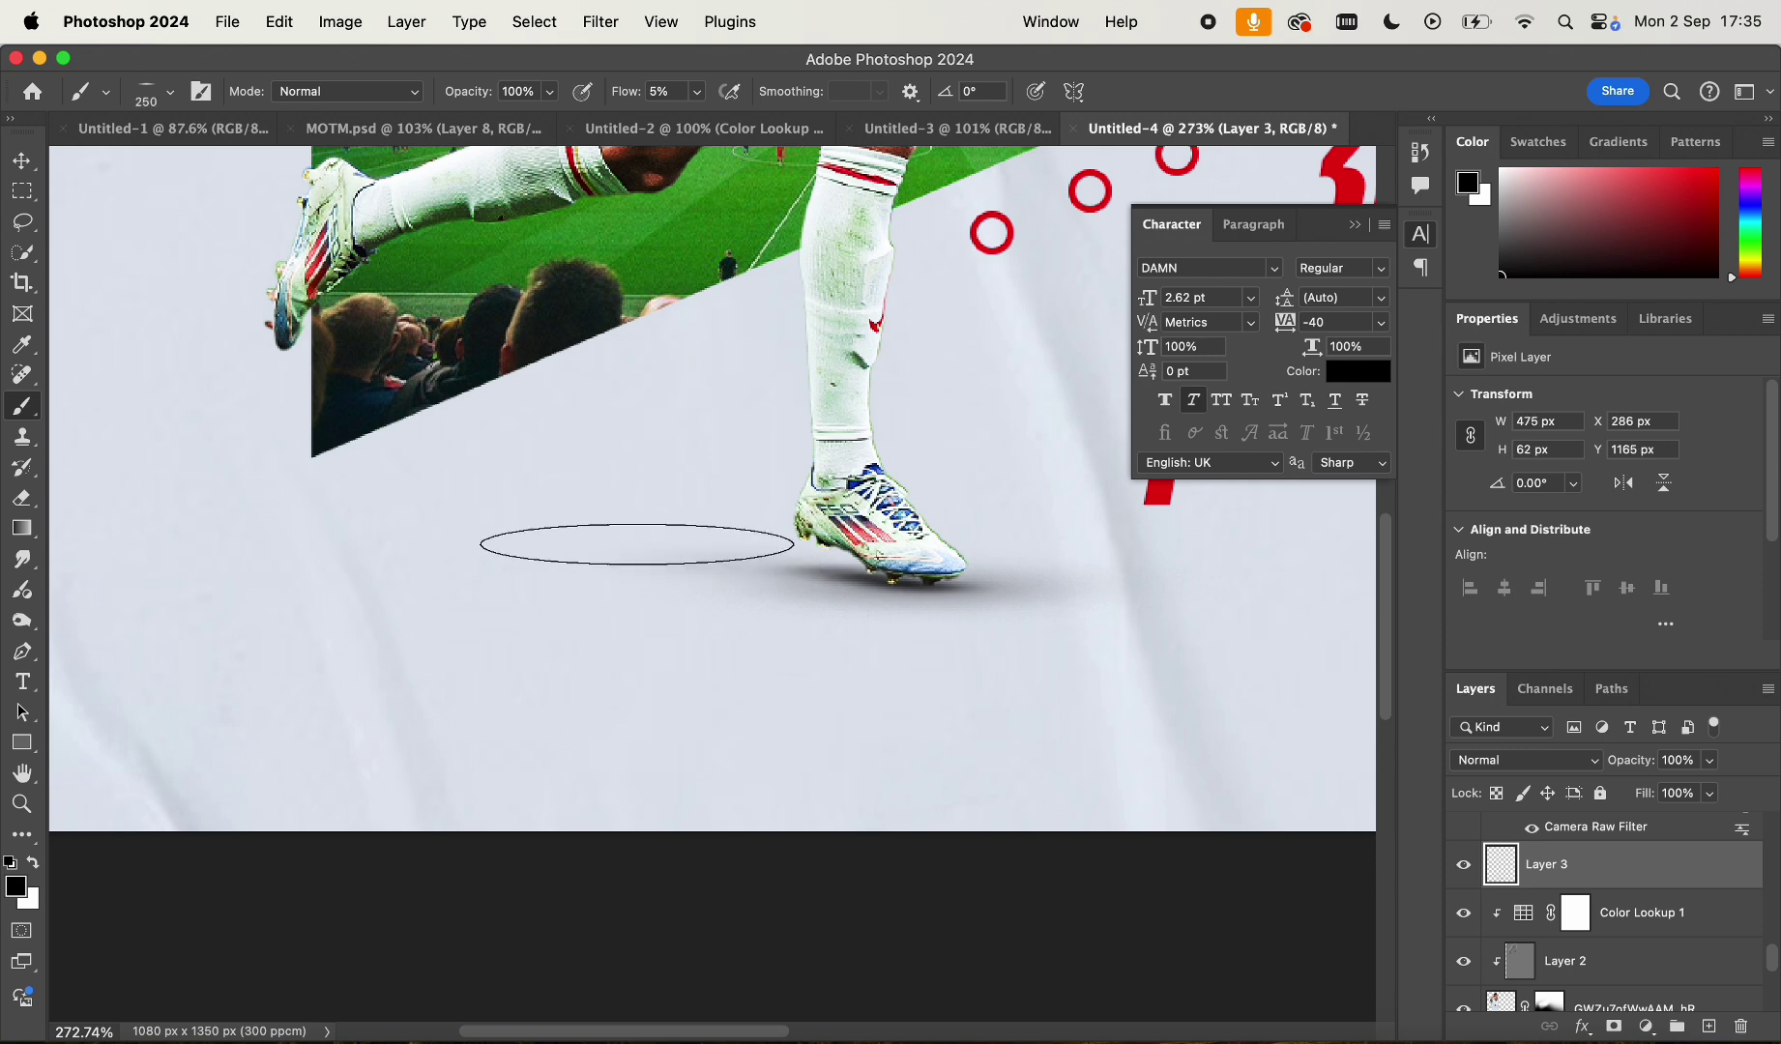
{"action": "scroll", "coordinate": [1141, 623], "scroll_direction": "down", "scroll_amount": 6}
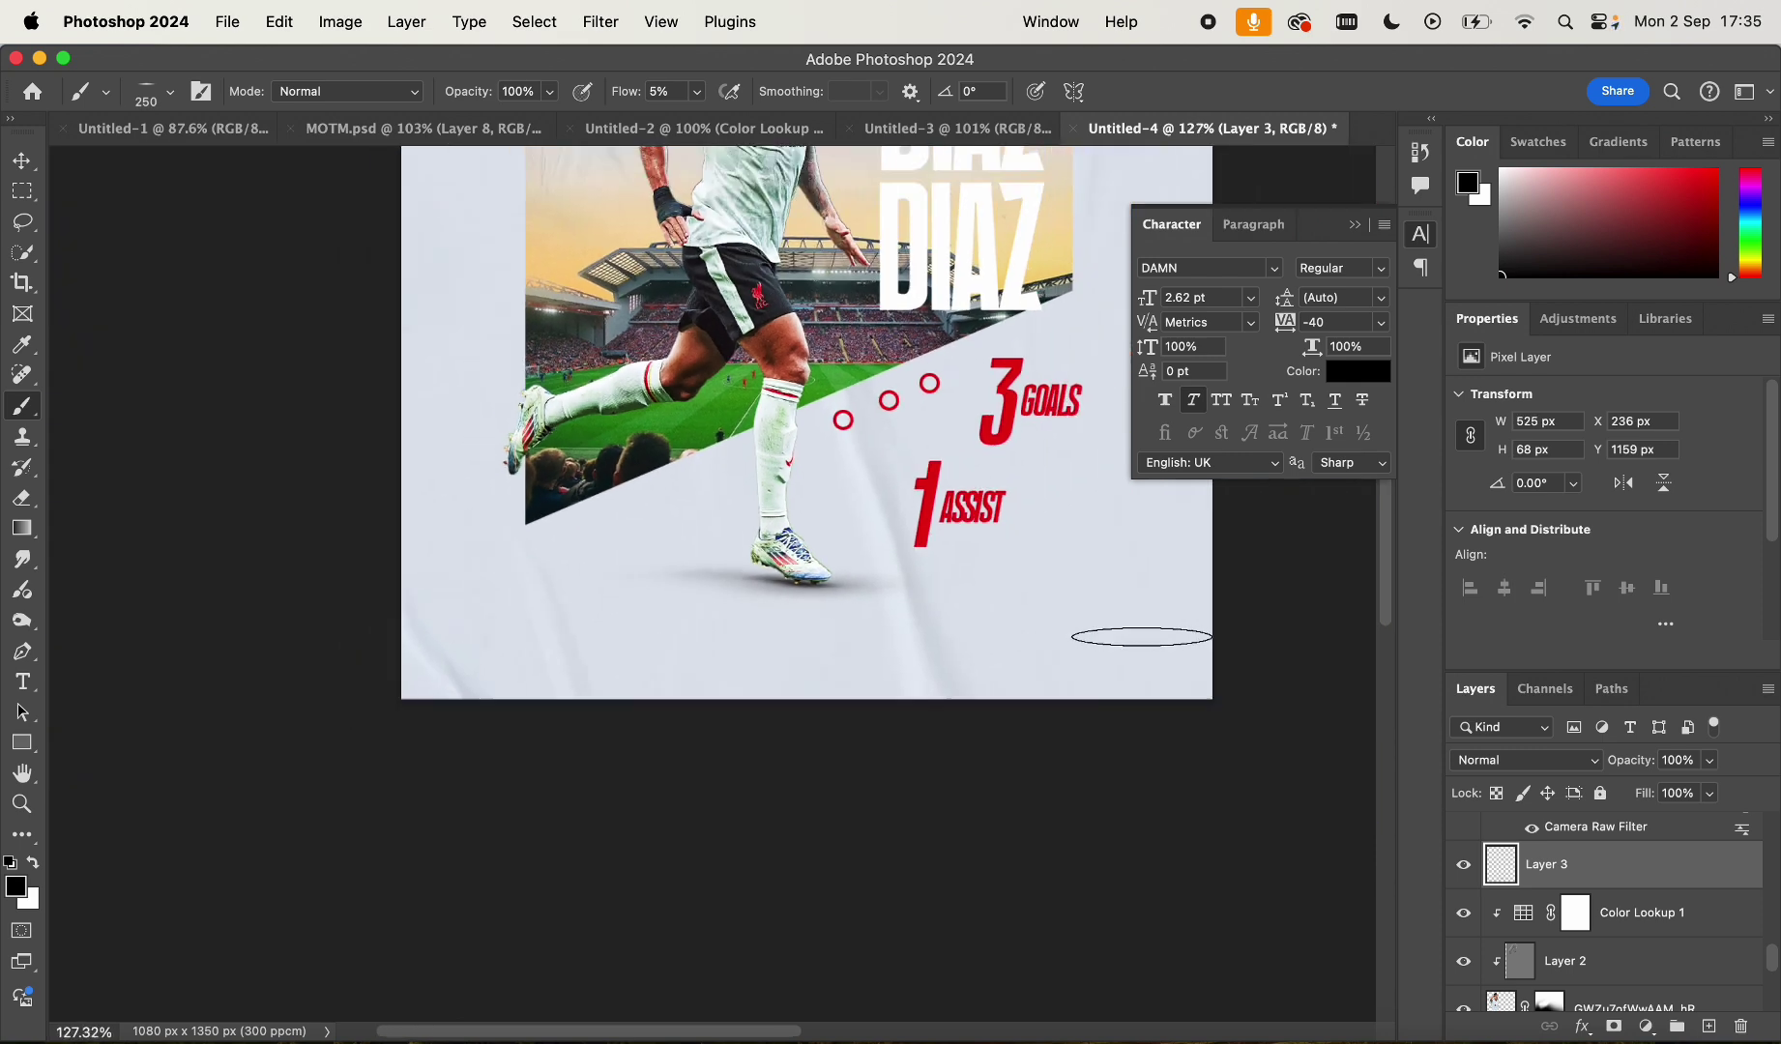
{"action": "scroll", "coordinate": [1142, 637], "scroll_direction": "down", "scroll_amount": 2}
{"action": "scroll", "coordinate": [1142, 636], "scroll_direction": "up", "scroll_amount": 1}
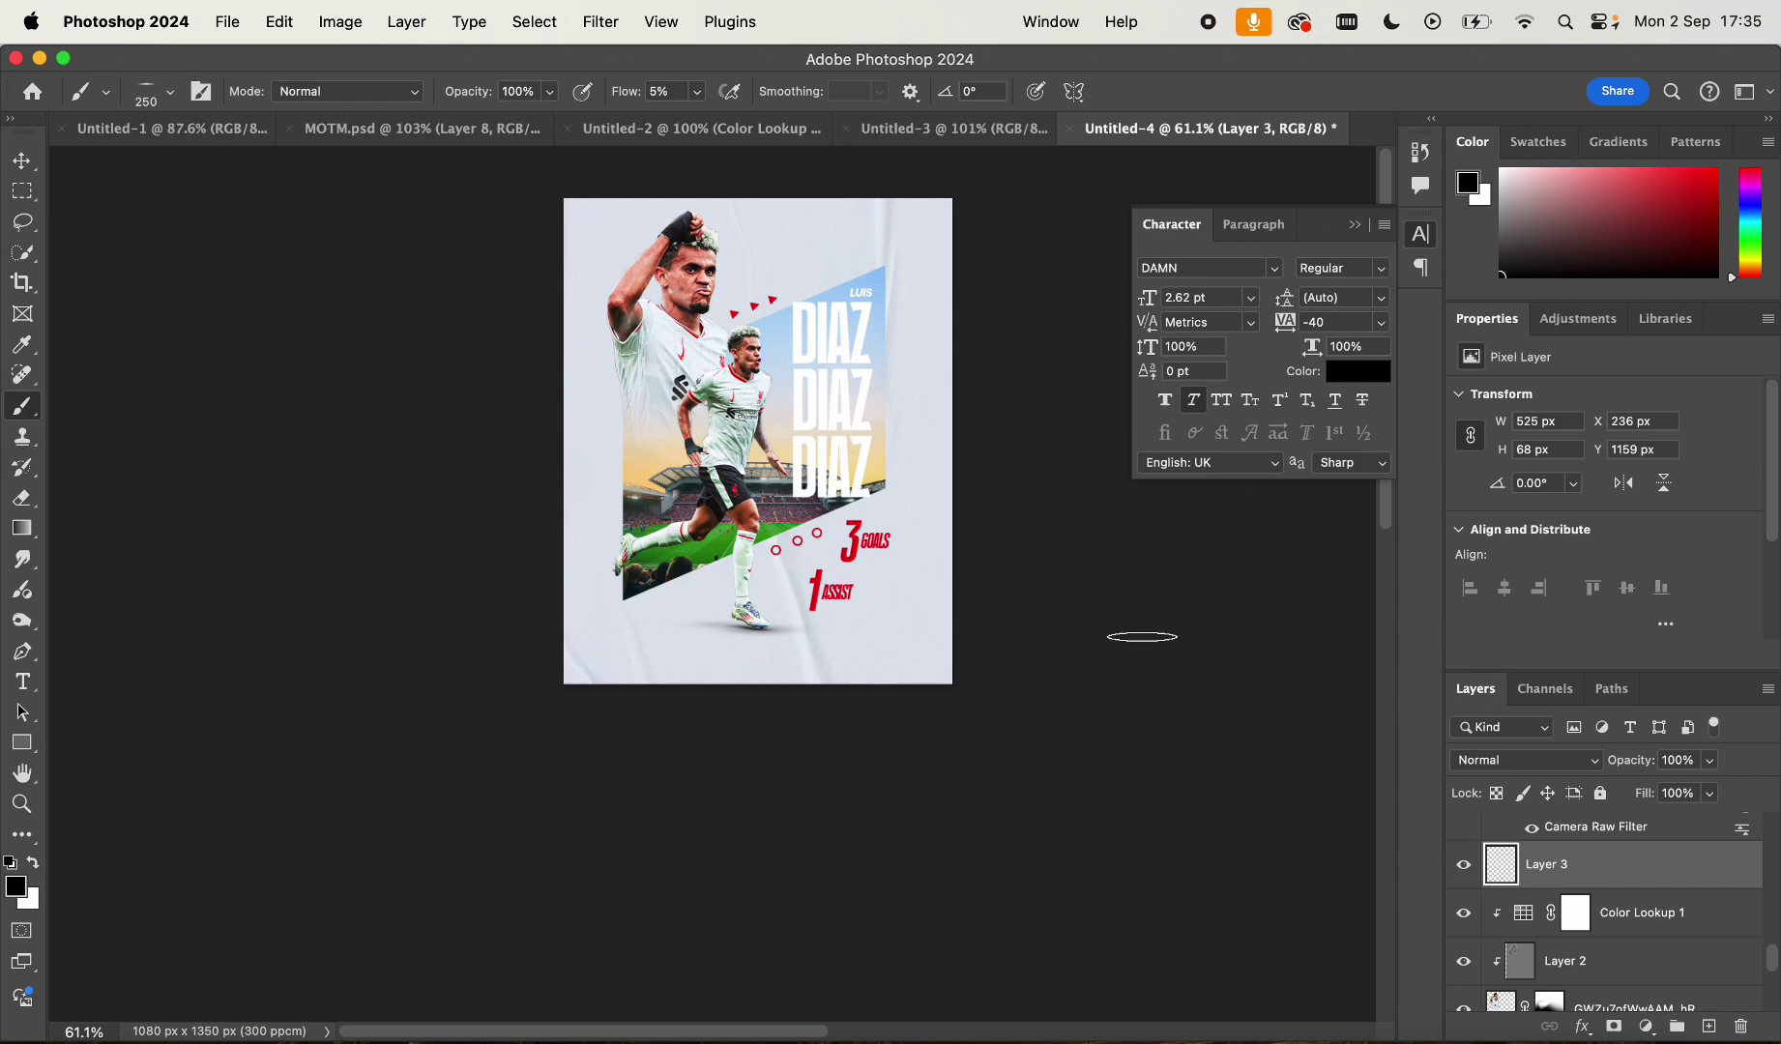
{"action": "scroll", "coordinate": [1142, 637], "scroll_direction": "up", "scroll_amount": 2}
{"action": "scroll", "coordinate": [973, 616], "scroll_direction": "up", "scroll_amount": 4}
{"action": "key", "text": "bracketleft"}
{"action": "key", "text": "bracketleft"}
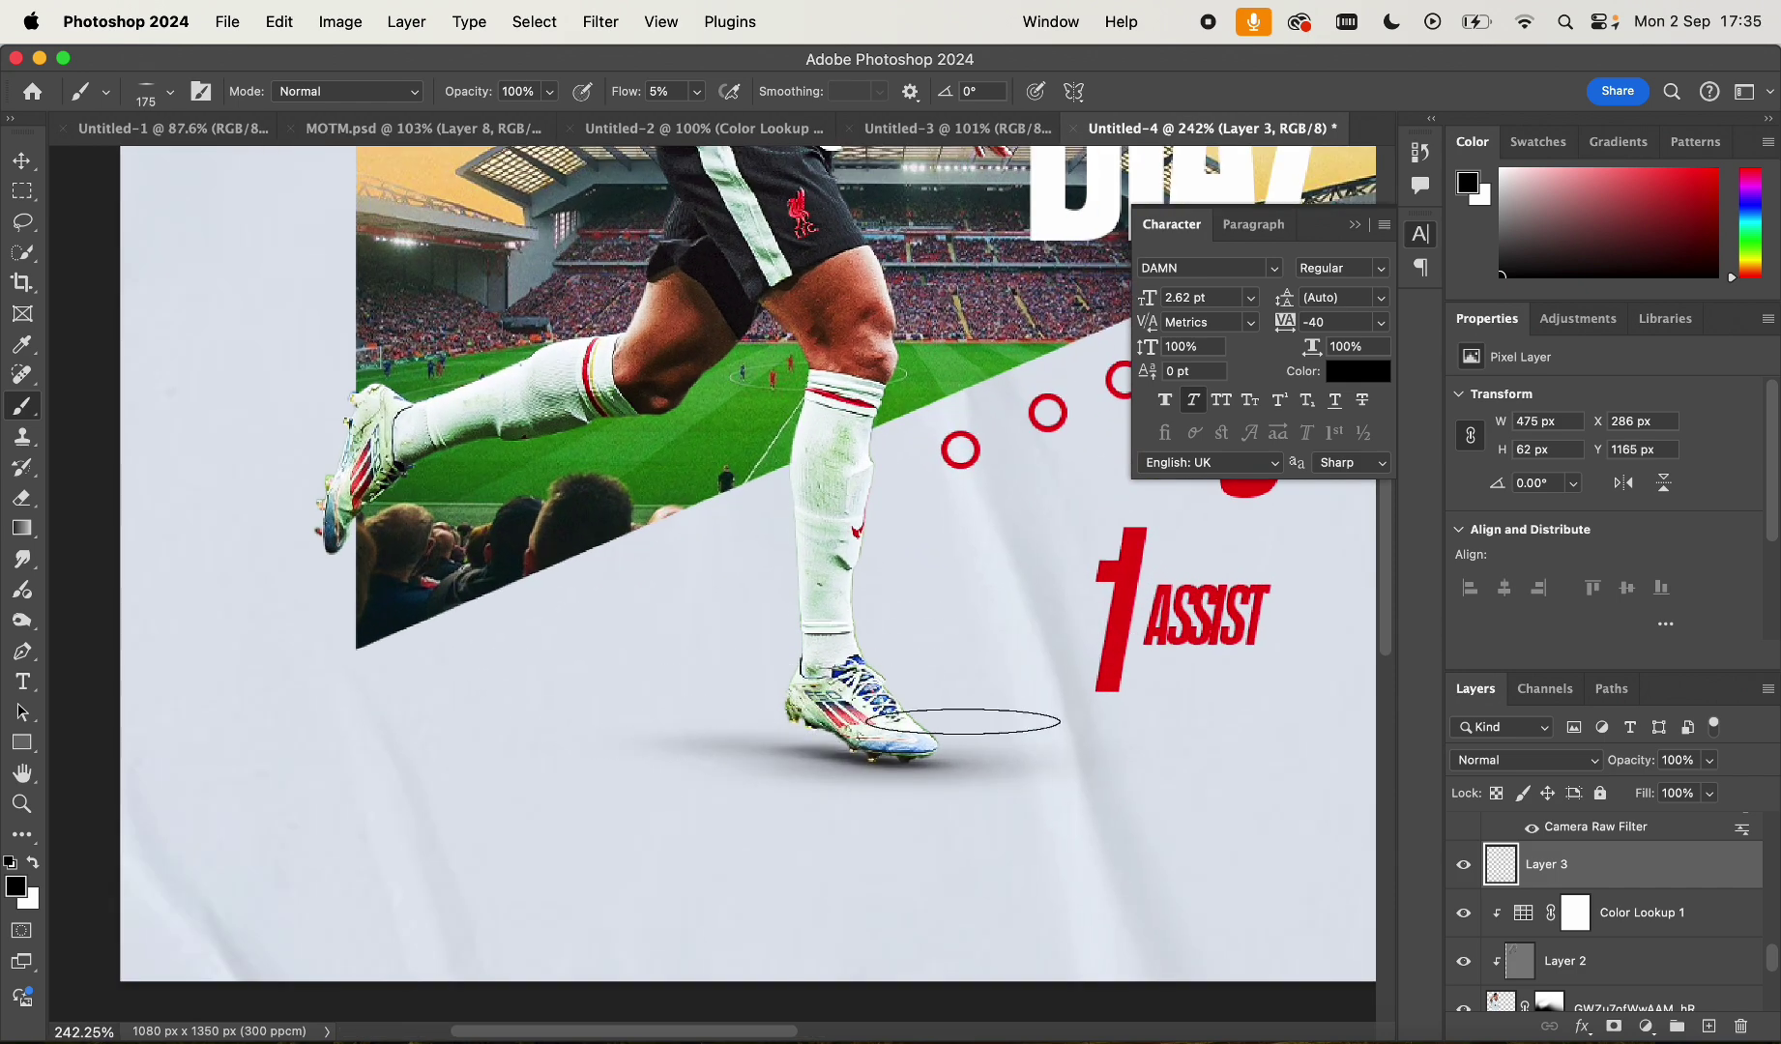
Shift the 3 and its GOALS label slightly down together, closer to the 1 ASSIST line
{"action": "scroll", "coordinate": [962, 720], "scroll_direction": "down", "scroll_amount": 3}
{"action": "scroll", "coordinate": [962, 720], "scroll_direction": "up", "scroll_amount": 1}
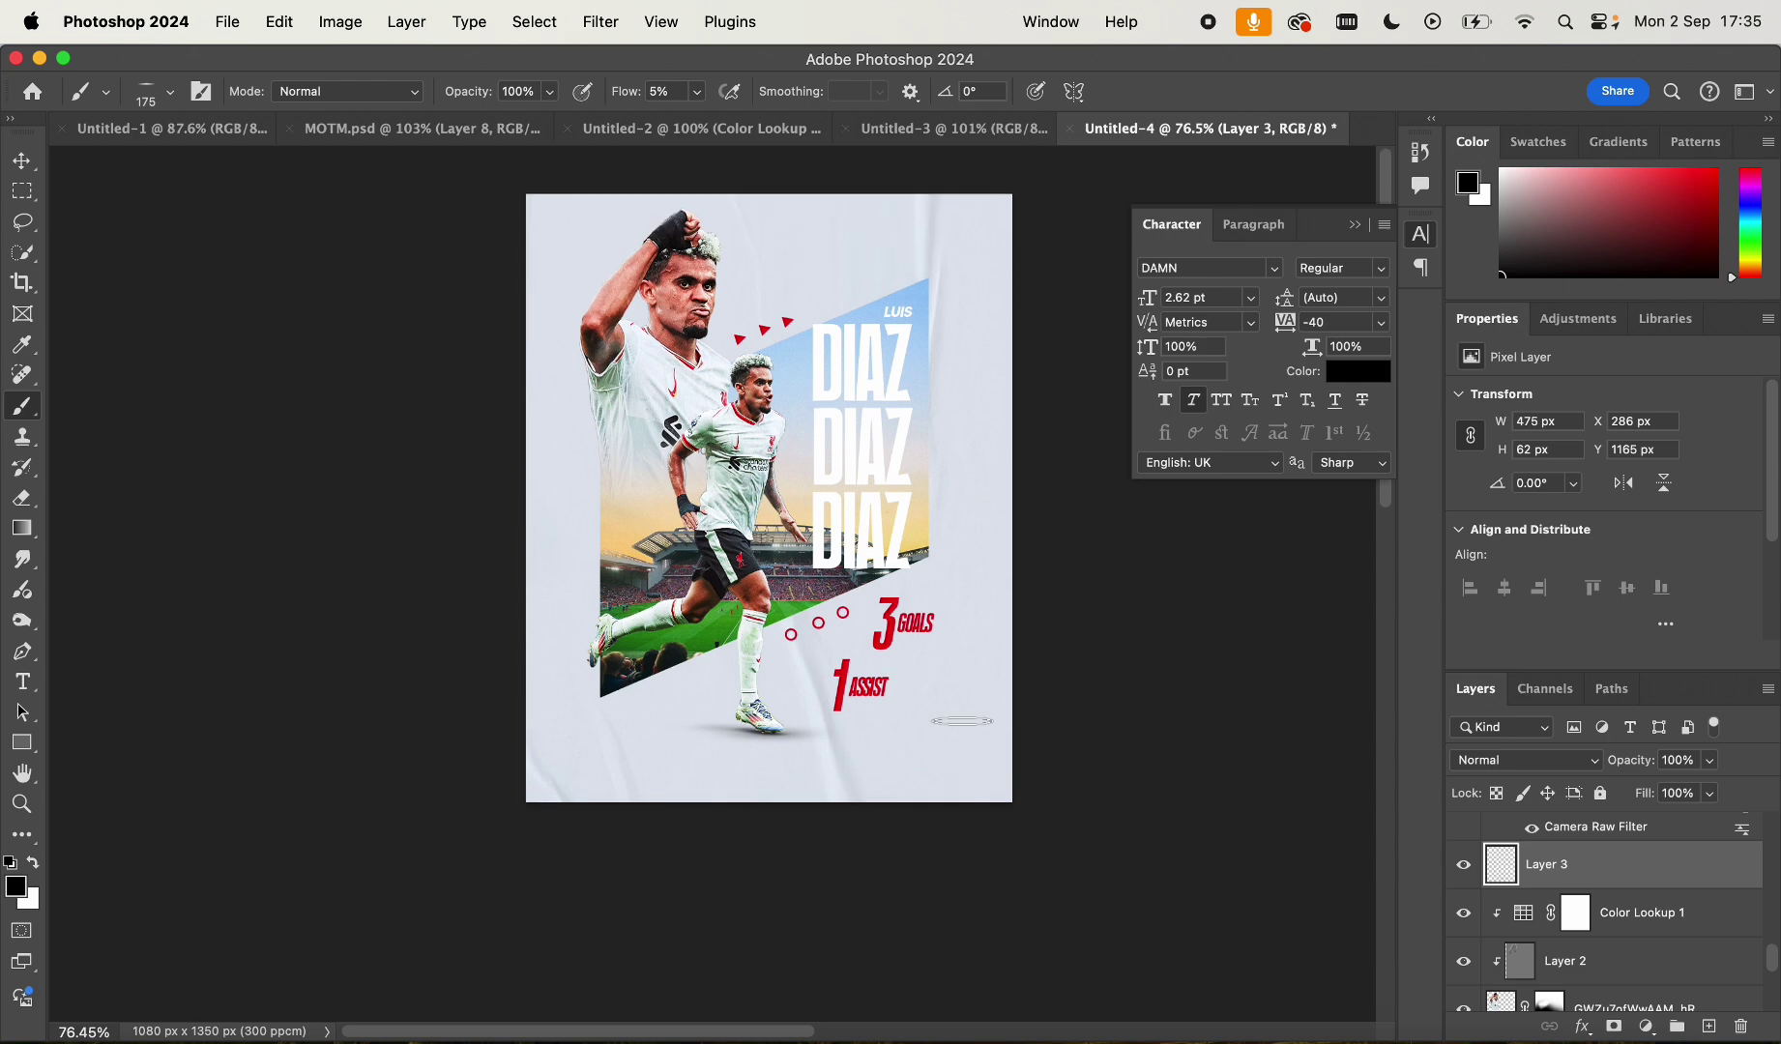
{"action": "scroll", "coordinate": [962, 721], "scroll_direction": "down", "scroll_amount": 1}
{"action": "scroll", "coordinate": [962, 721], "scroll_direction": "up", "scroll_amount": 3}
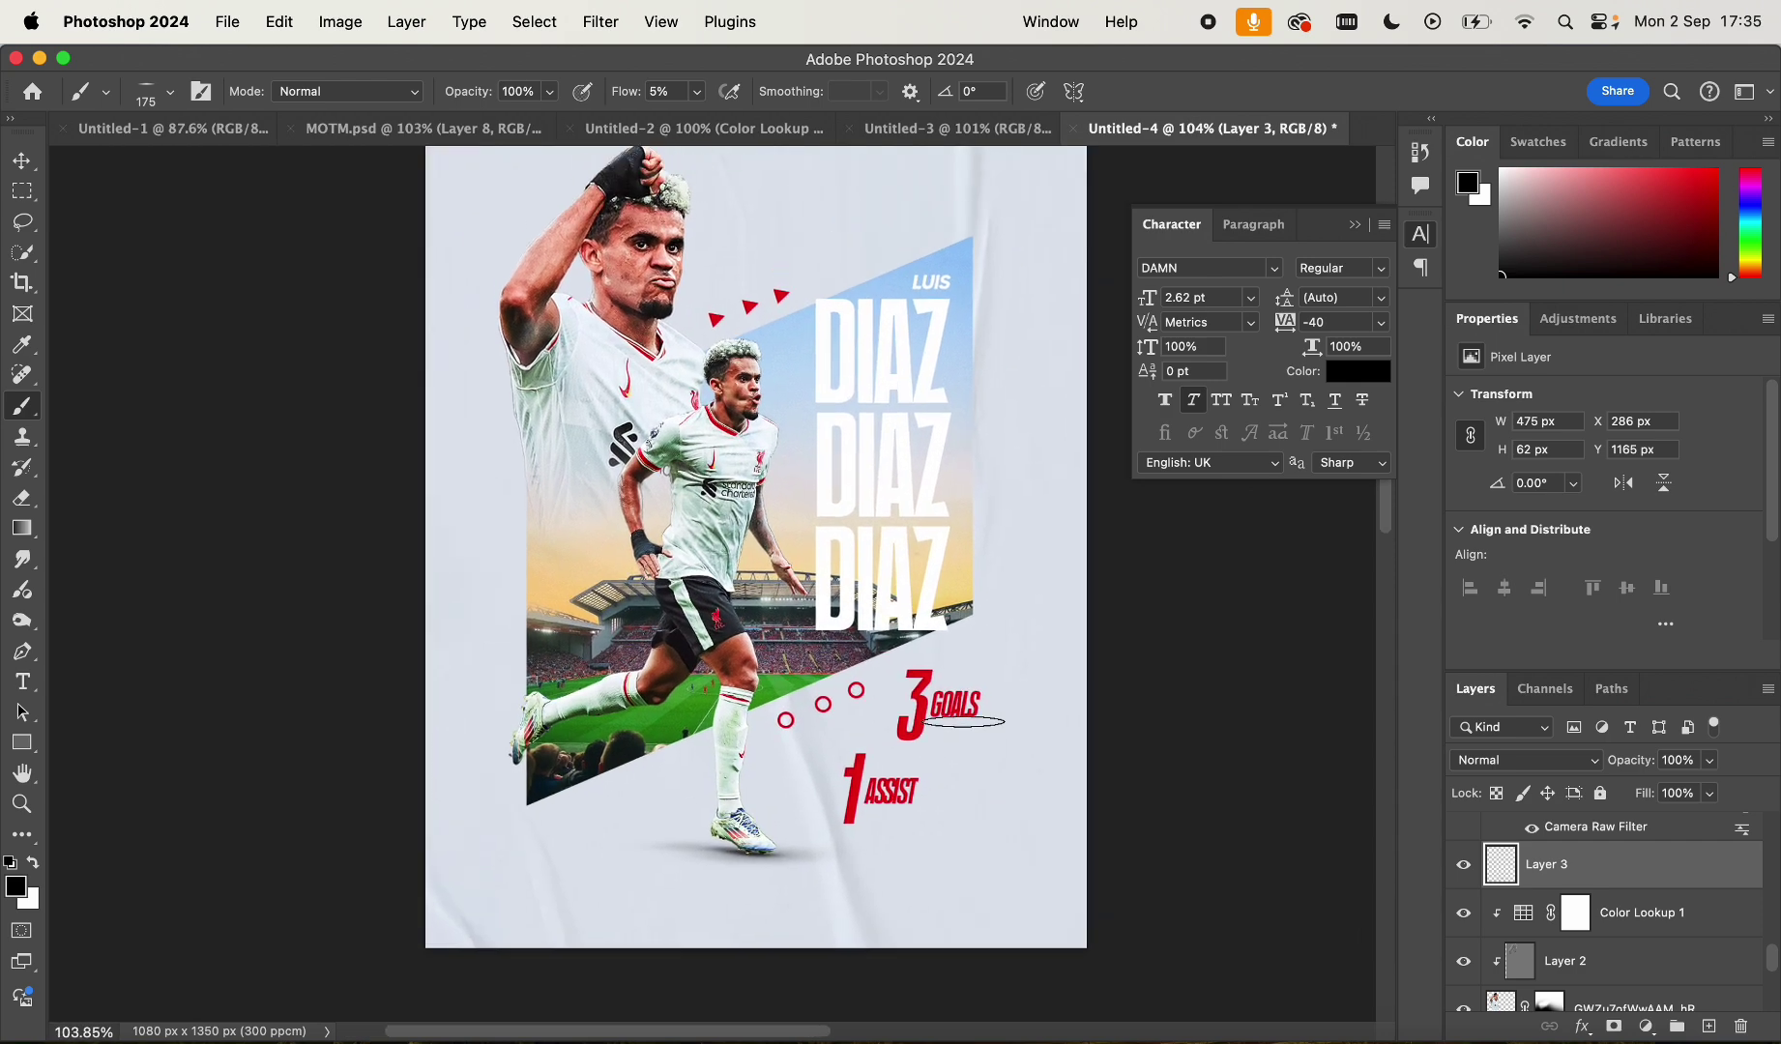
{"action": "scroll", "coordinate": [962, 725], "scroll_direction": "down", "scroll_amount": 3}
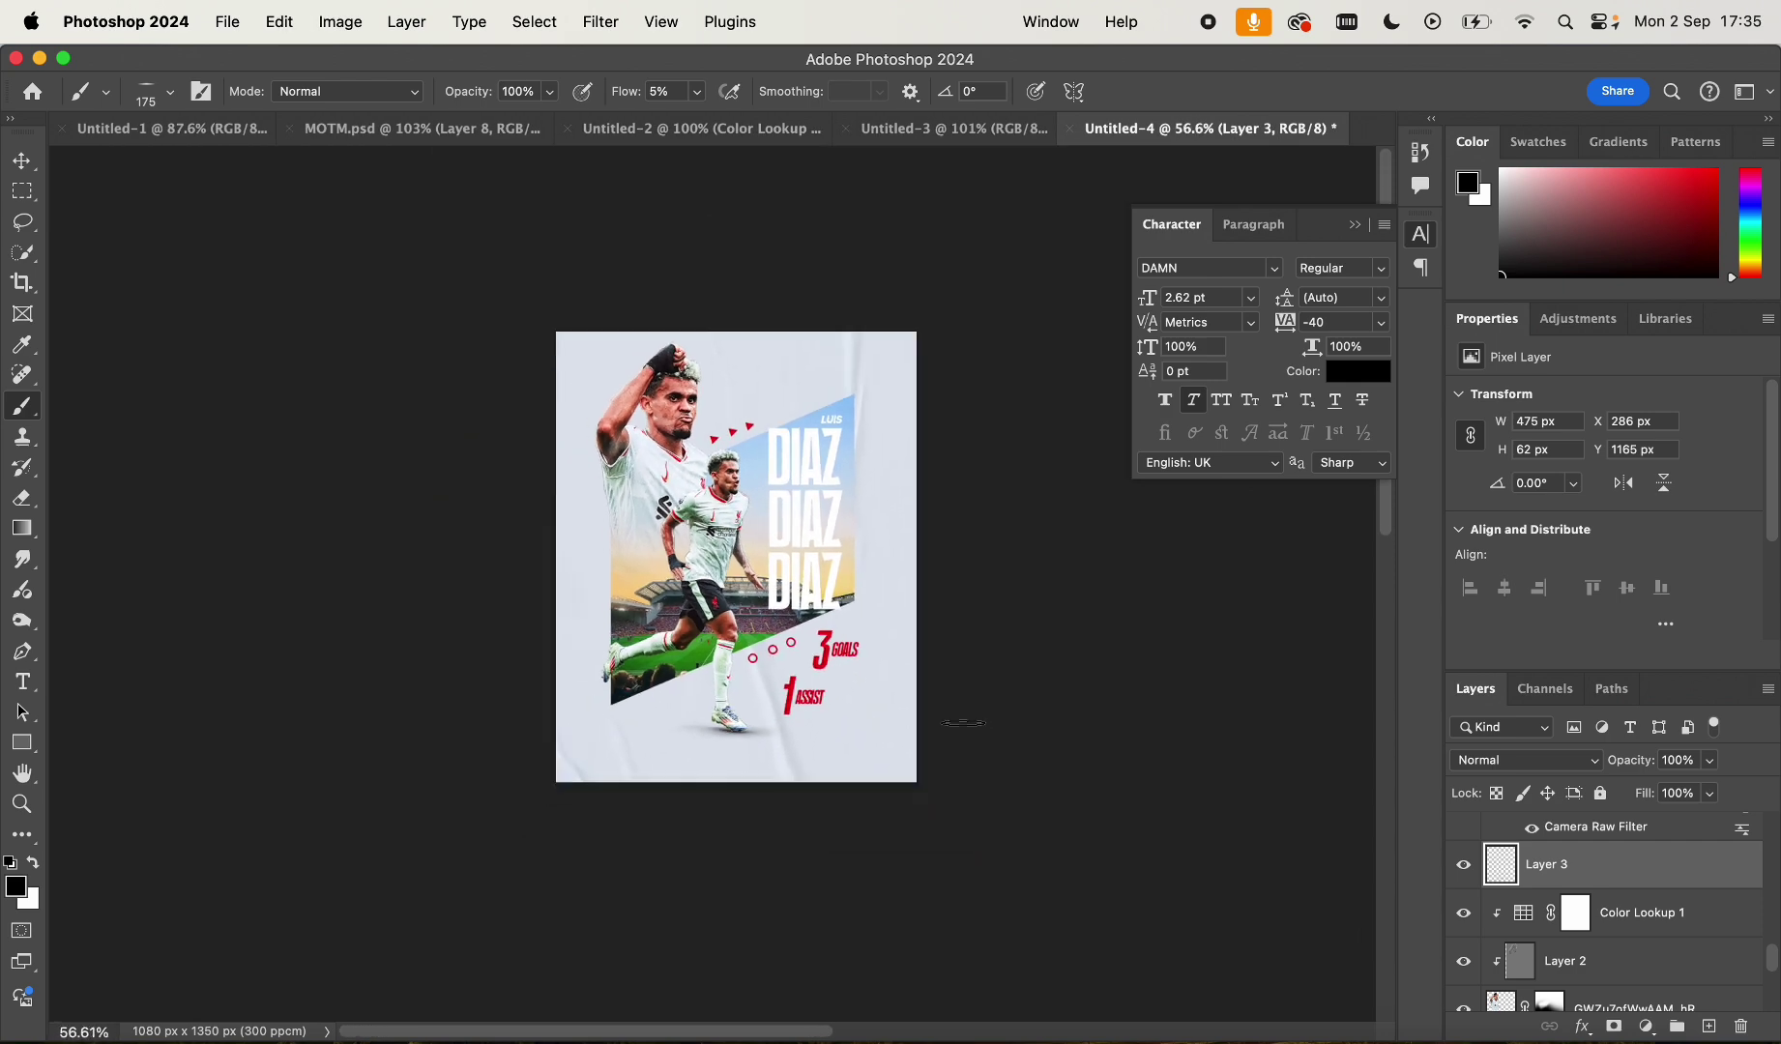
{"action": "scroll", "coordinate": [963, 722], "scroll_direction": "up", "scroll_amount": 2}
{"action": "key", "text": "v"}
{"action": "scroll", "coordinate": [199, 510], "scroll_direction": "up", "scroll_amount": 3}
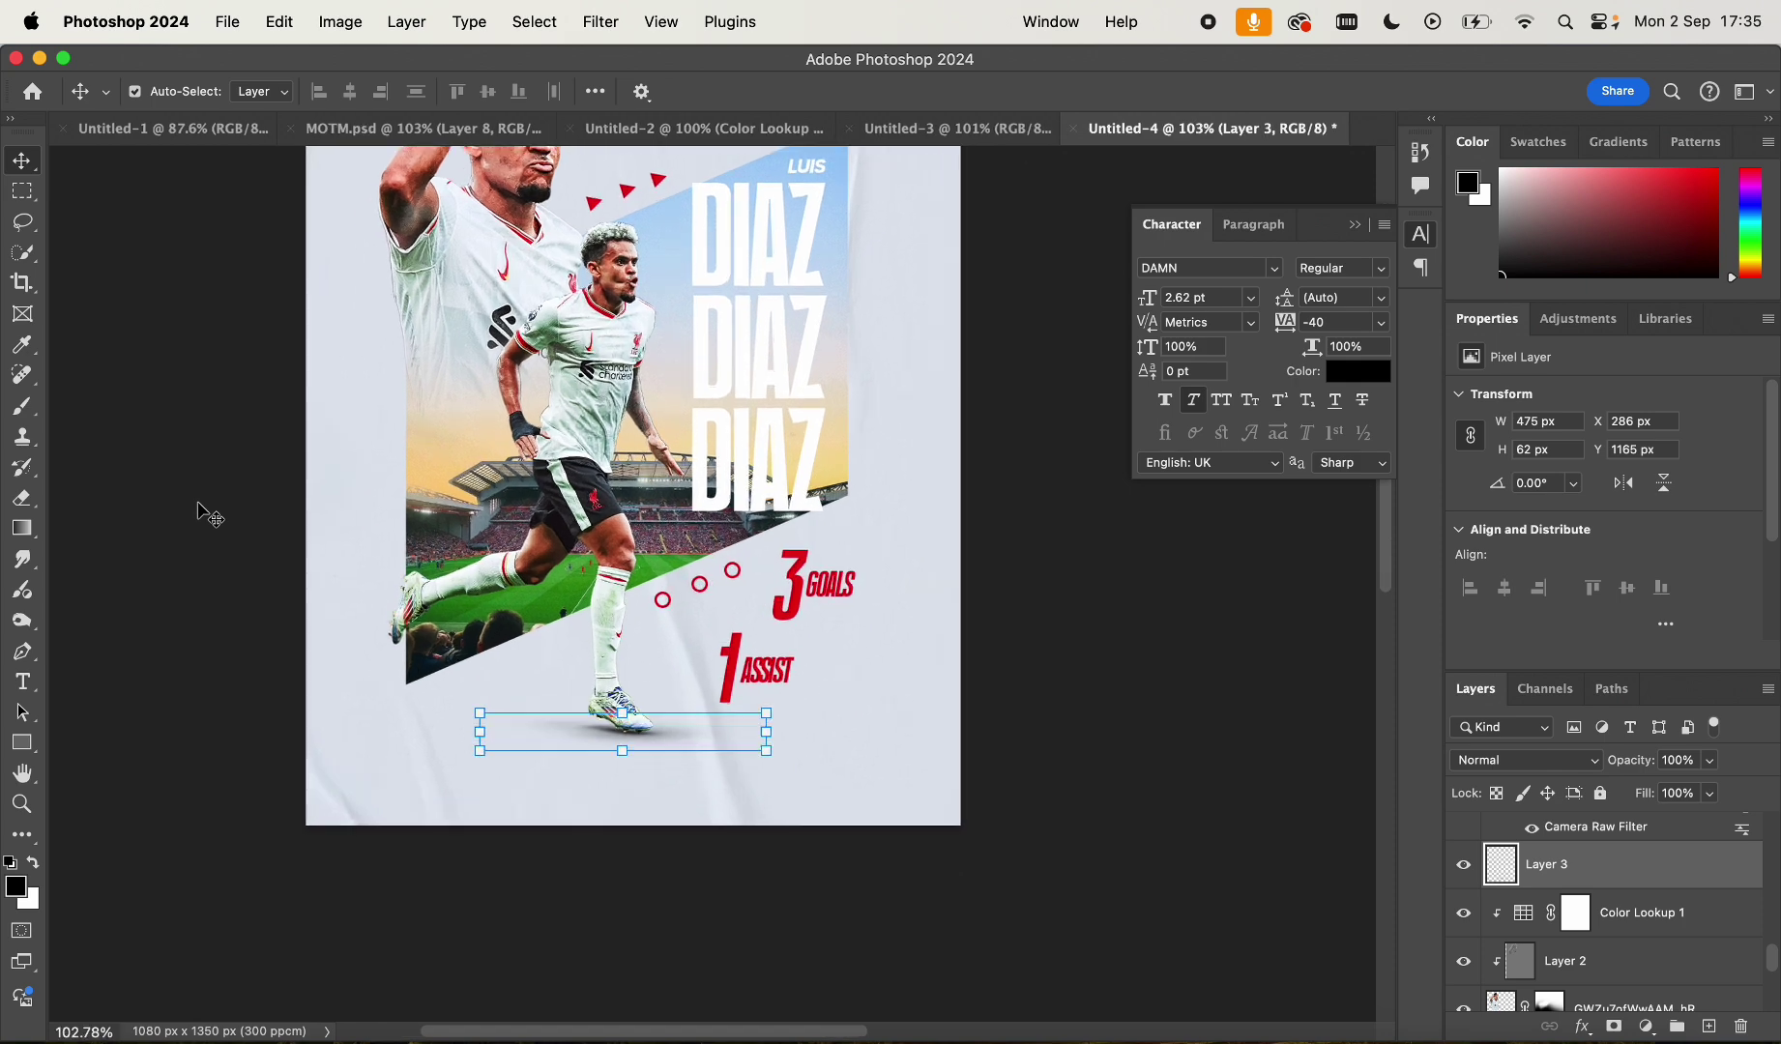
{"action": "scroll", "coordinate": [827, 568], "scroll_direction": "up", "scroll_amount": 2}
{"action": "left_click", "coordinate": [995, 883]}
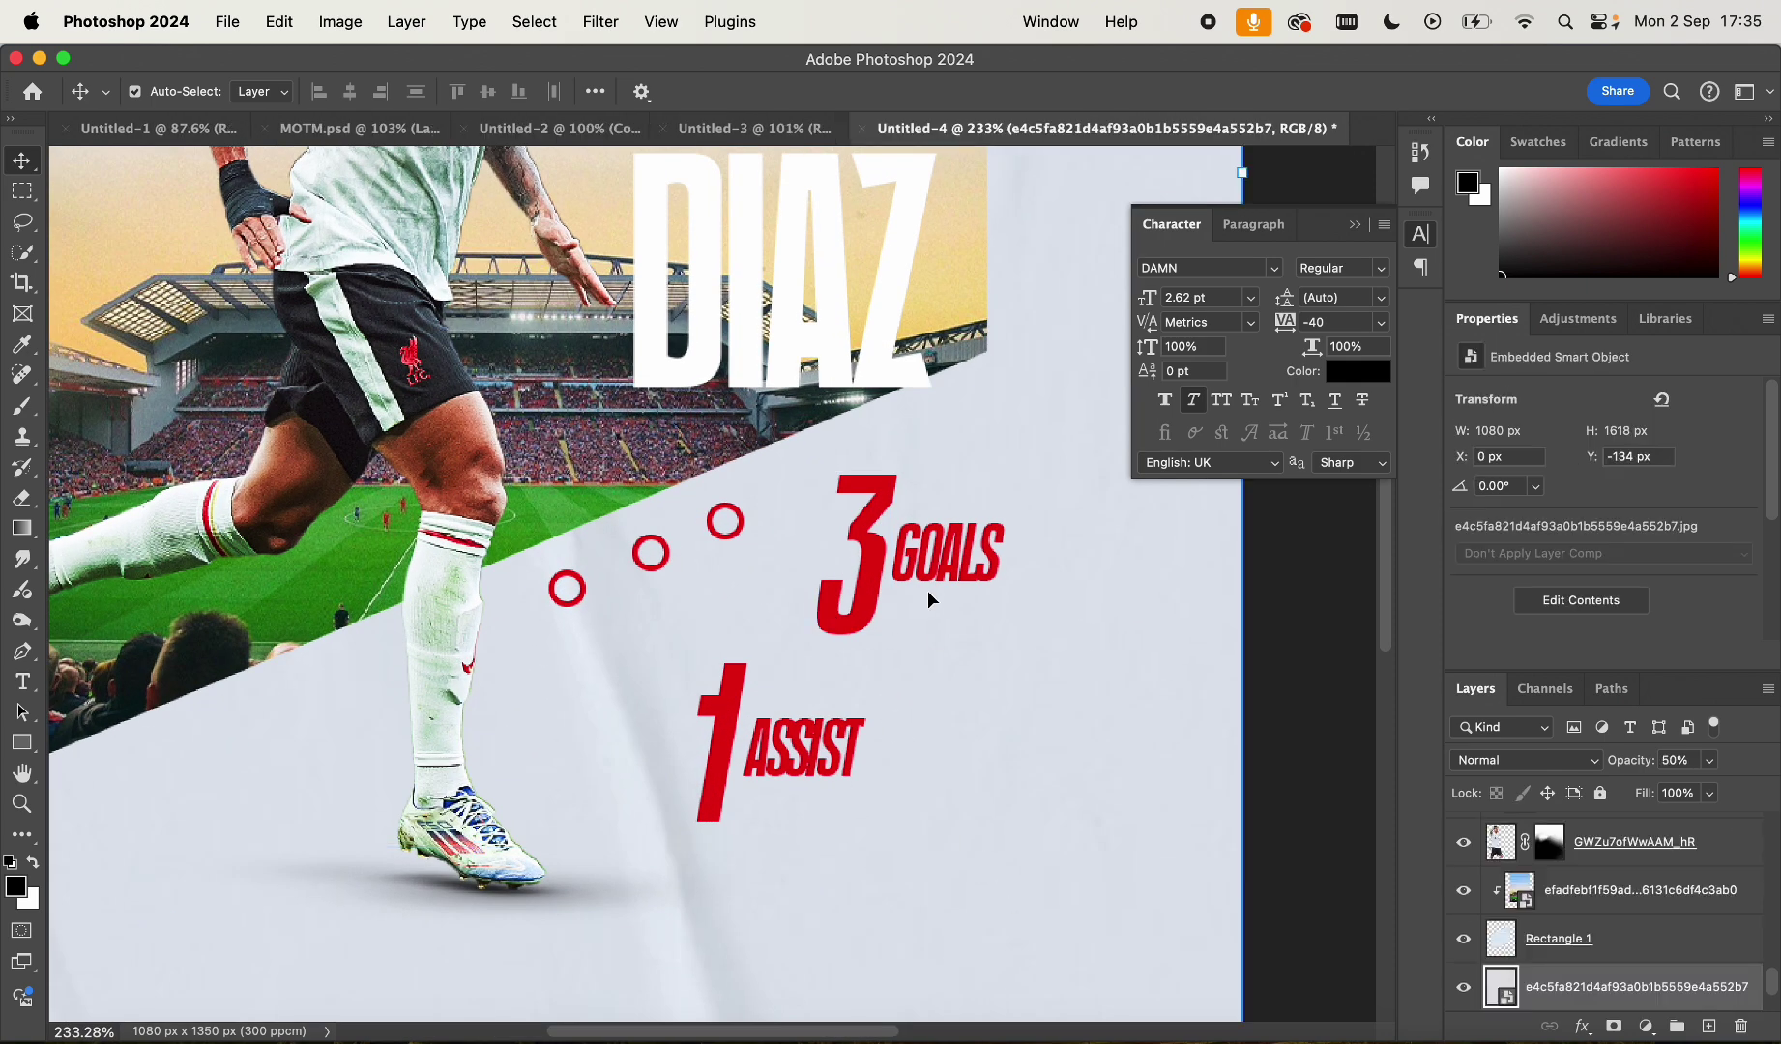
{"action": "left_click_drag", "start_coordinate": [876, 555], "coordinate": [962, 576]}
{"action": "left_click", "coordinate": [1137, 621]}
Deselect all layers and examine the poster's overall composition, including the lettering, statistics and ground shadow
{"action": "scroll", "coordinate": [1138, 620], "scroll_direction": "down", "scroll_amount": 8}
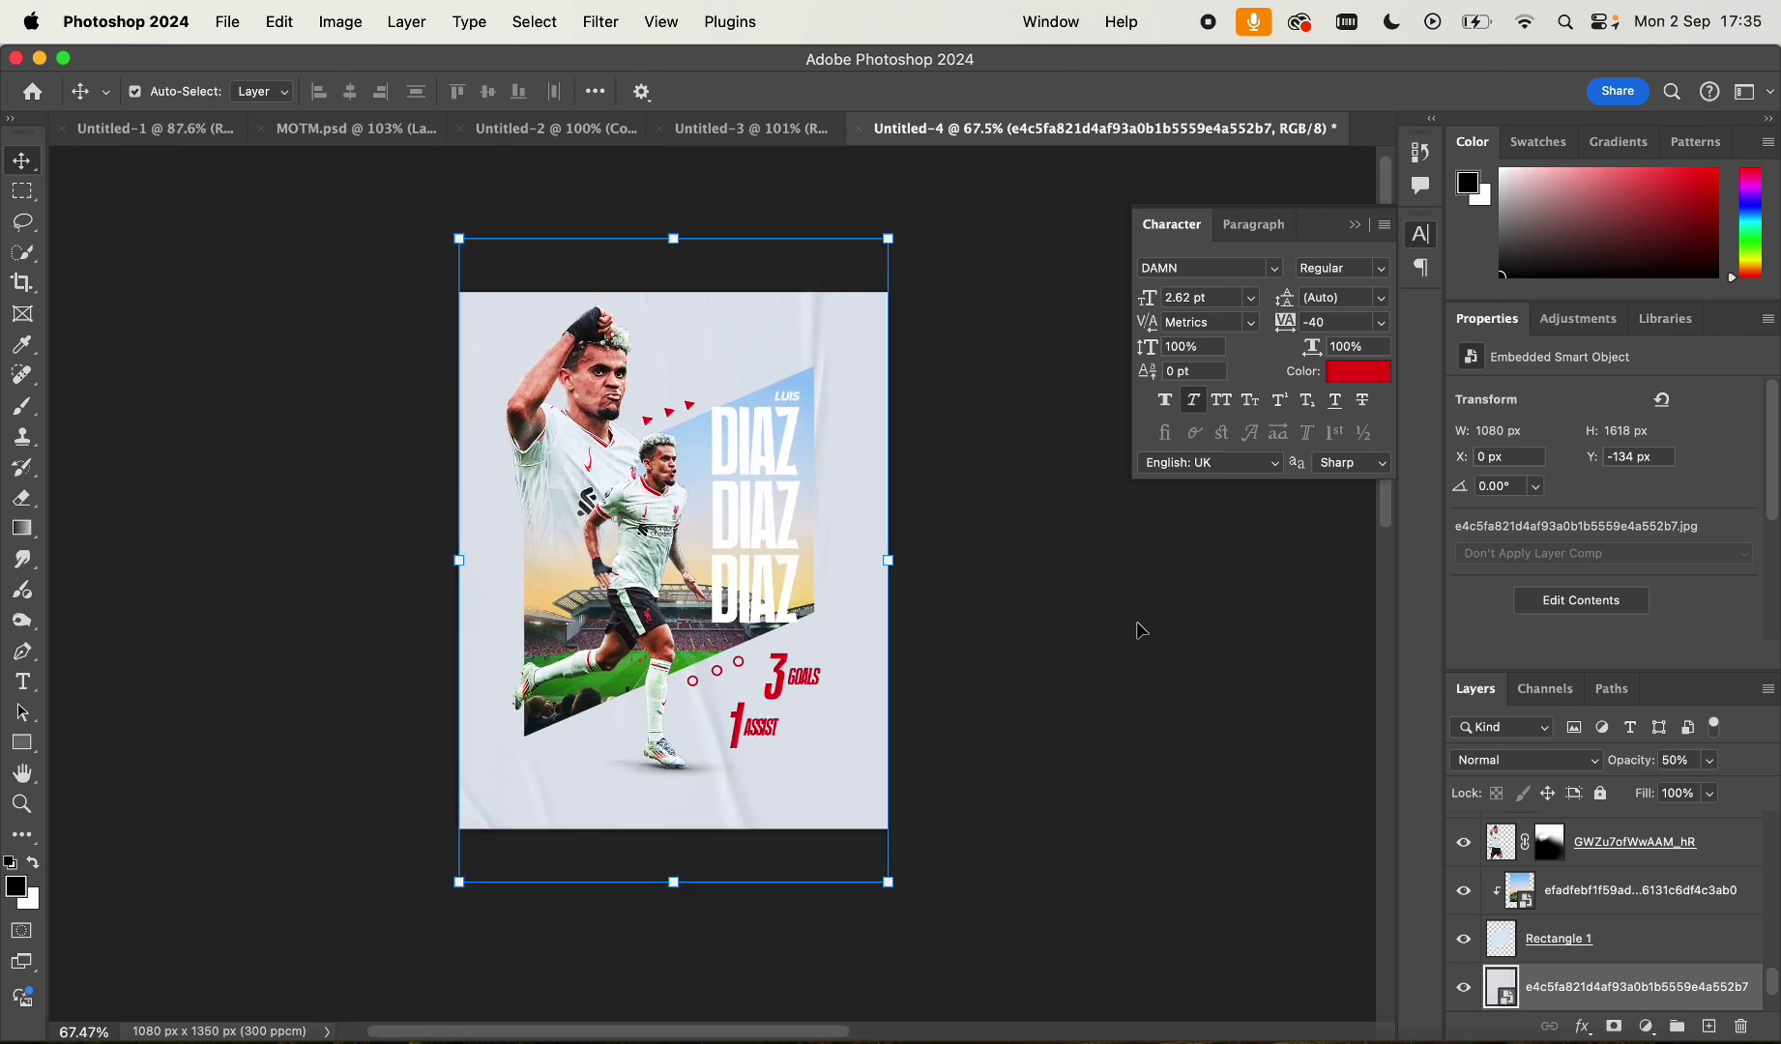
{"action": "scroll", "coordinate": [789, 632], "scroll_direction": "up", "scroll_amount": 4}
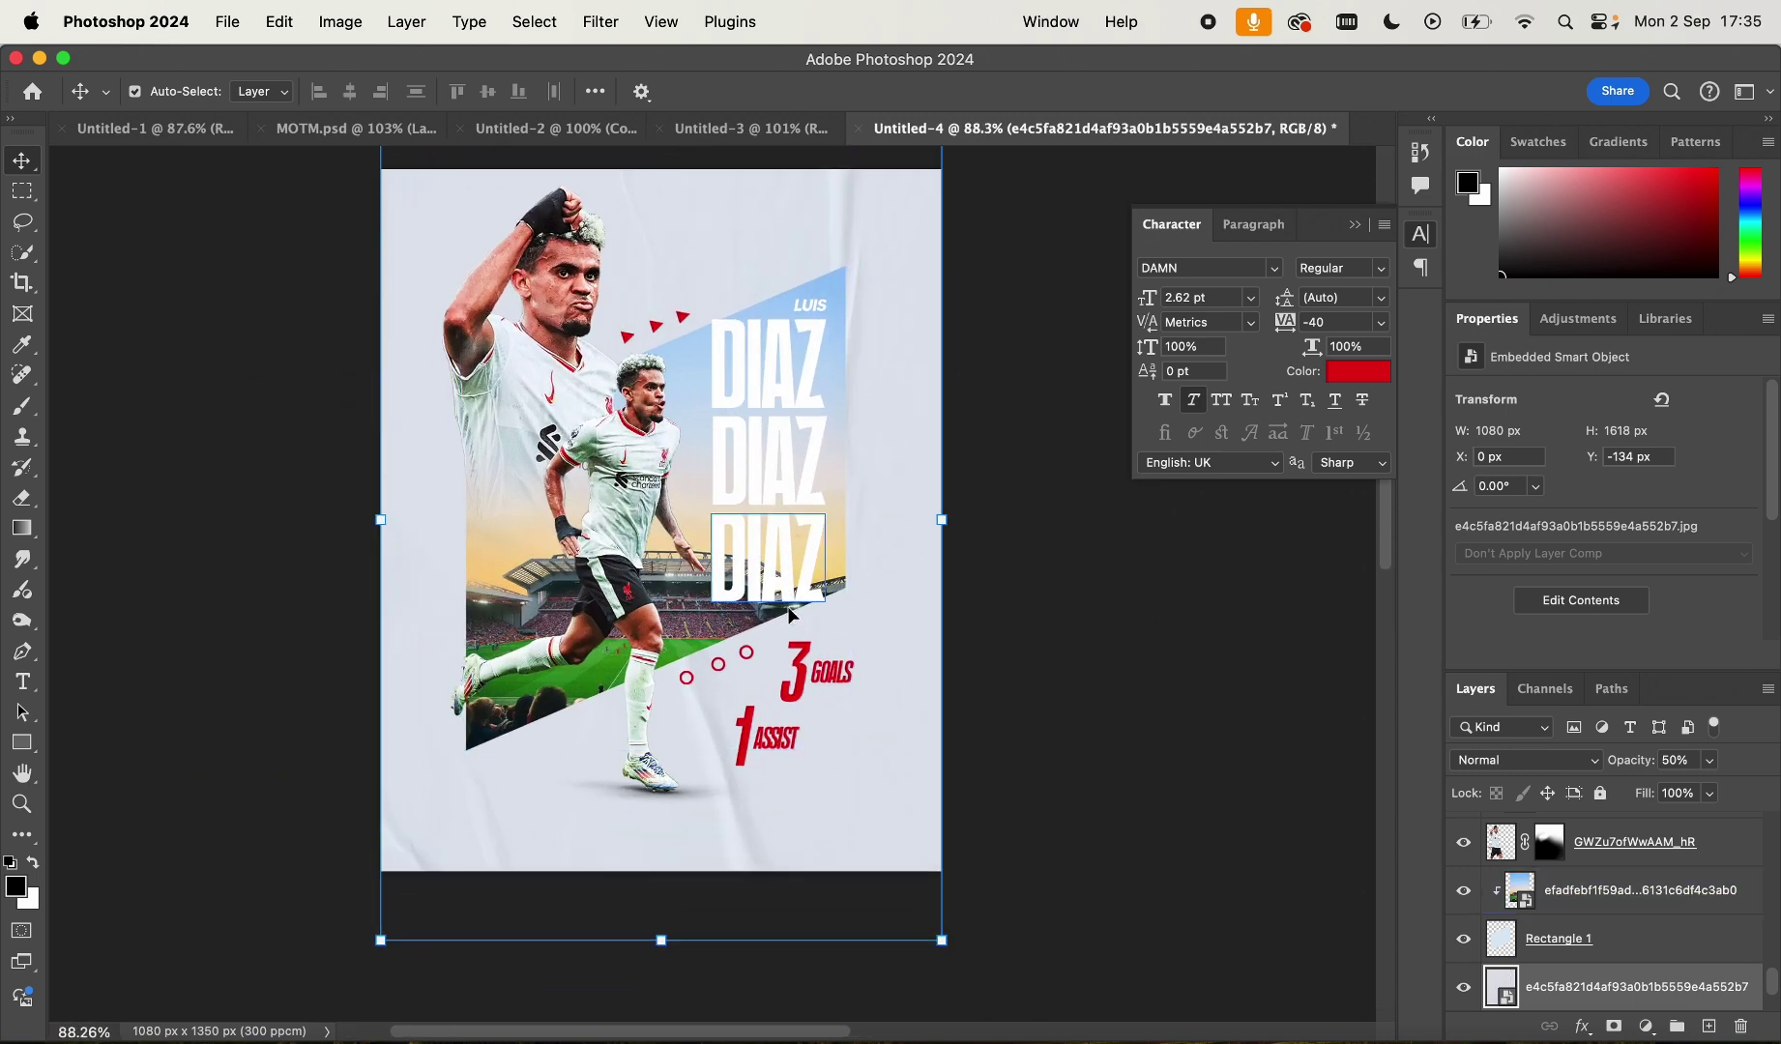
{"action": "scroll", "coordinate": [707, 750], "scroll_direction": "up", "scroll_amount": 2}
{"action": "scroll", "coordinate": [707, 750], "scroll_direction": "down", "scroll_amount": 2}
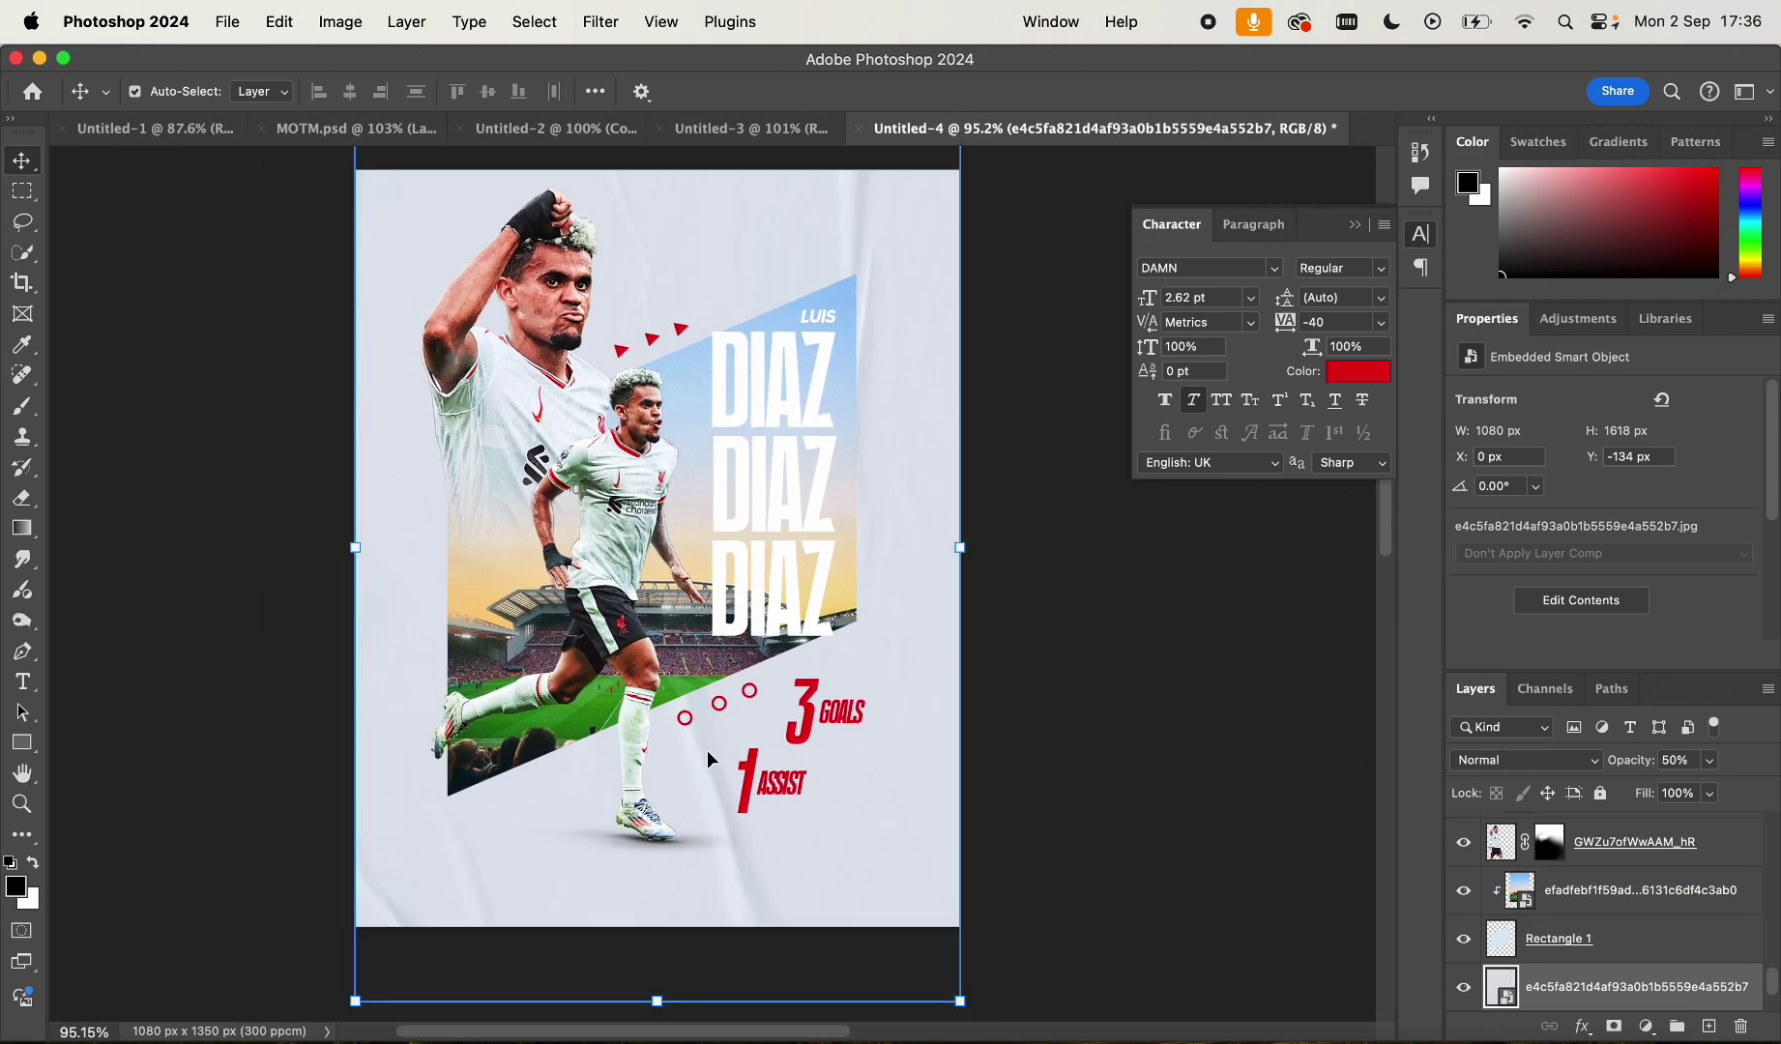
{"action": "scroll", "coordinate": [793, 716], "scroll_direction": "up", "scroll_amount": 1}
{"action": "left_click", "coordinate": [1042, 646]}
{"action": "scroll", "coordinate": [1065, 592], "scroll_direction": "up", "scroll_amount": 1}
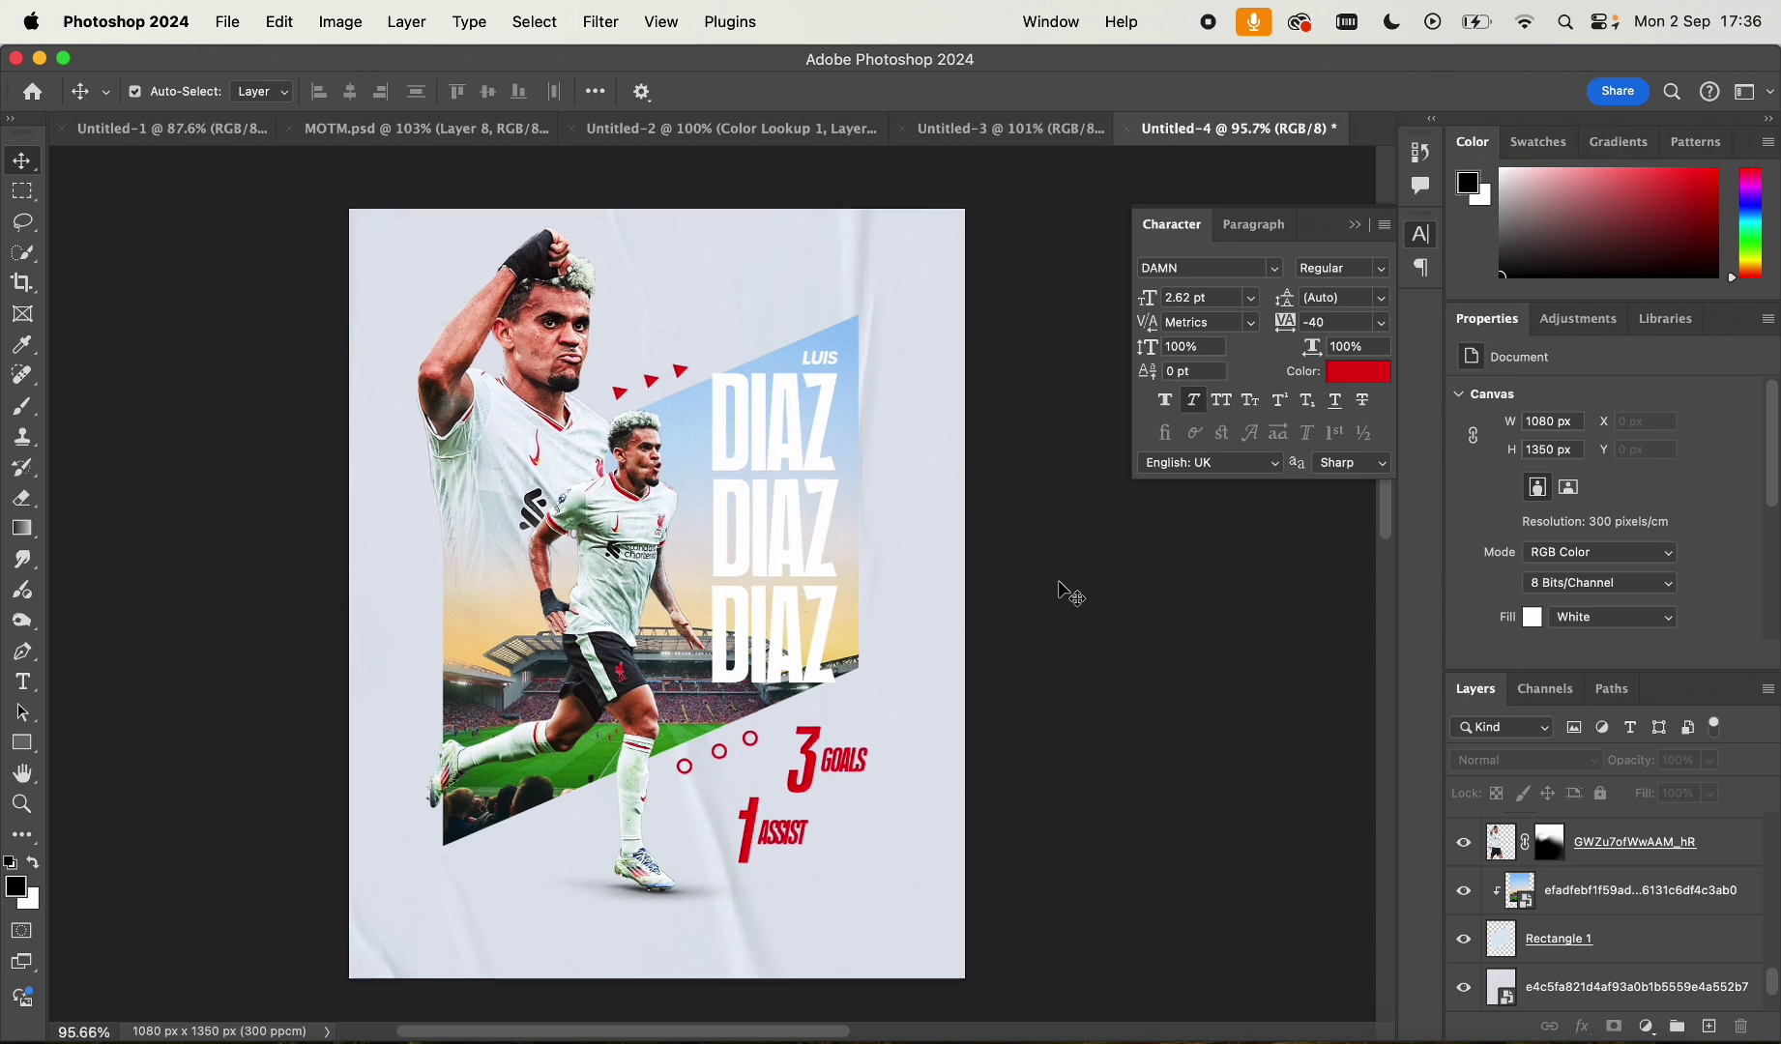
{"action": "scroll", "coordinate": [768, 479], "scroll_direction": "down", "scroll_amount": 1}
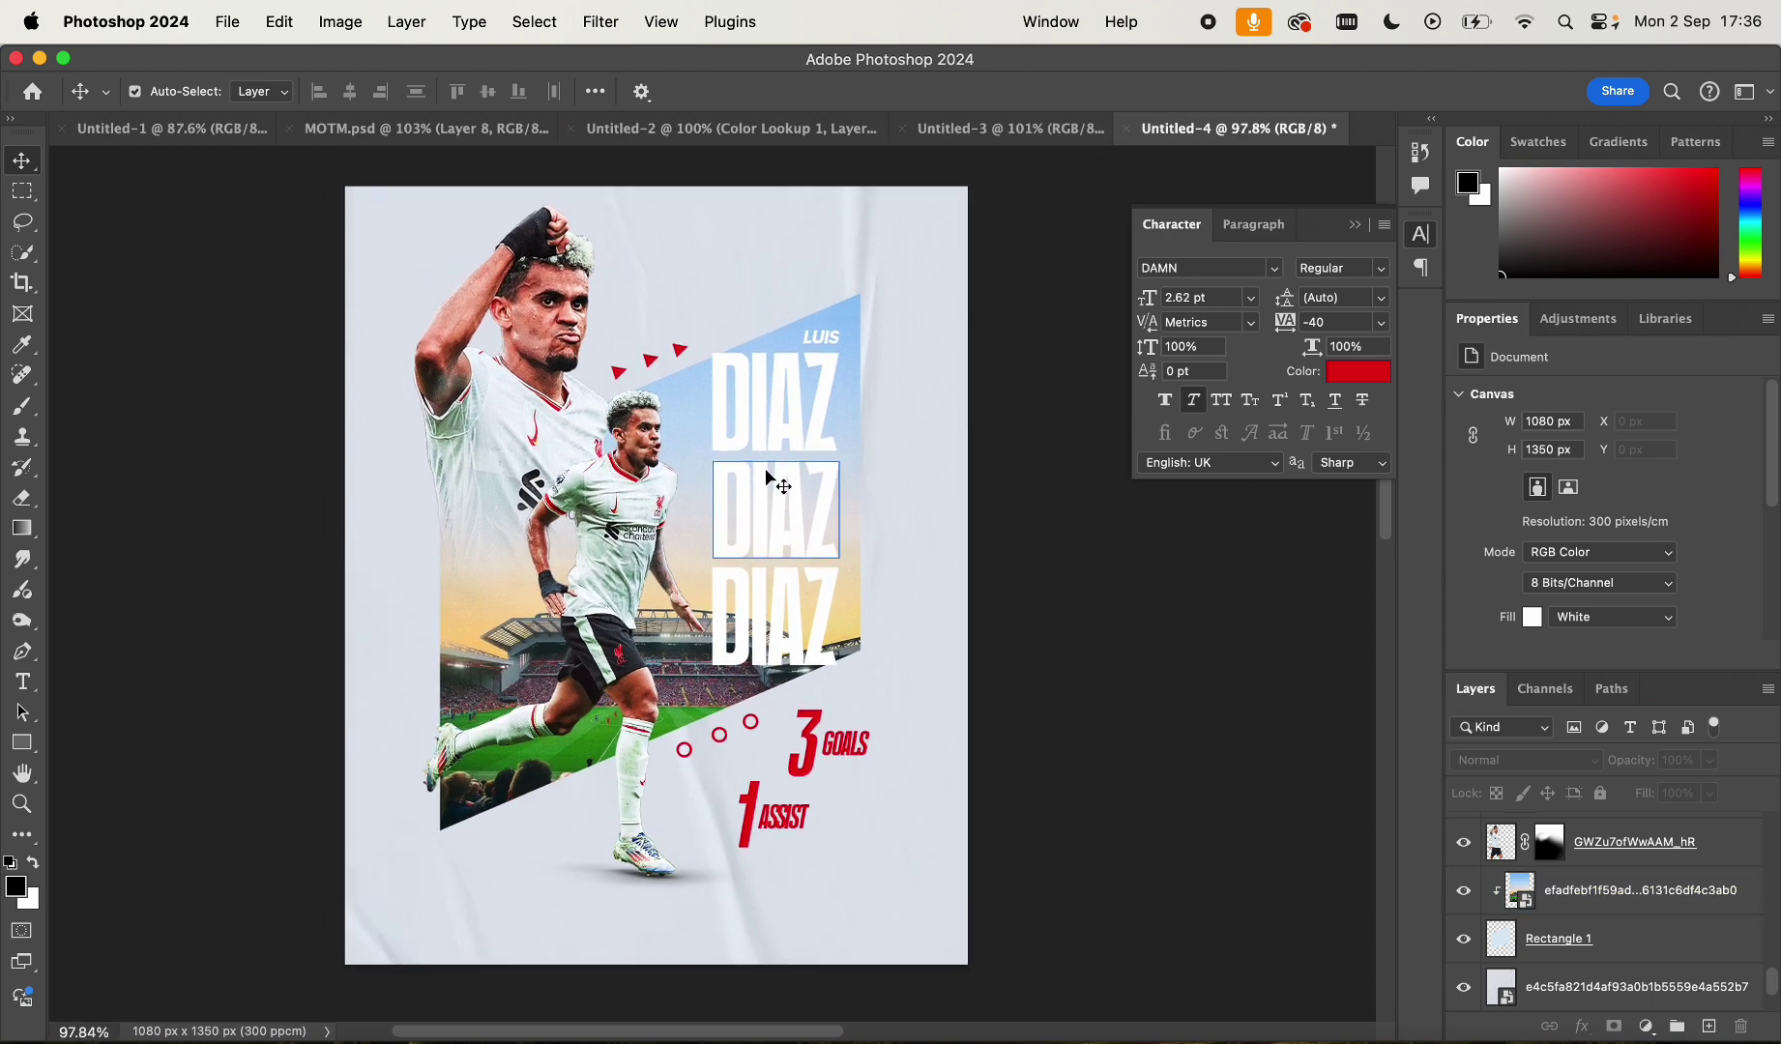
Minimise the Safari window and place GVYqX3OWkAAAHpK.jpeg from Finder's TEXTURES folder into the Photoshop poster
{"action": "key", "text": "ctrl+Right"}
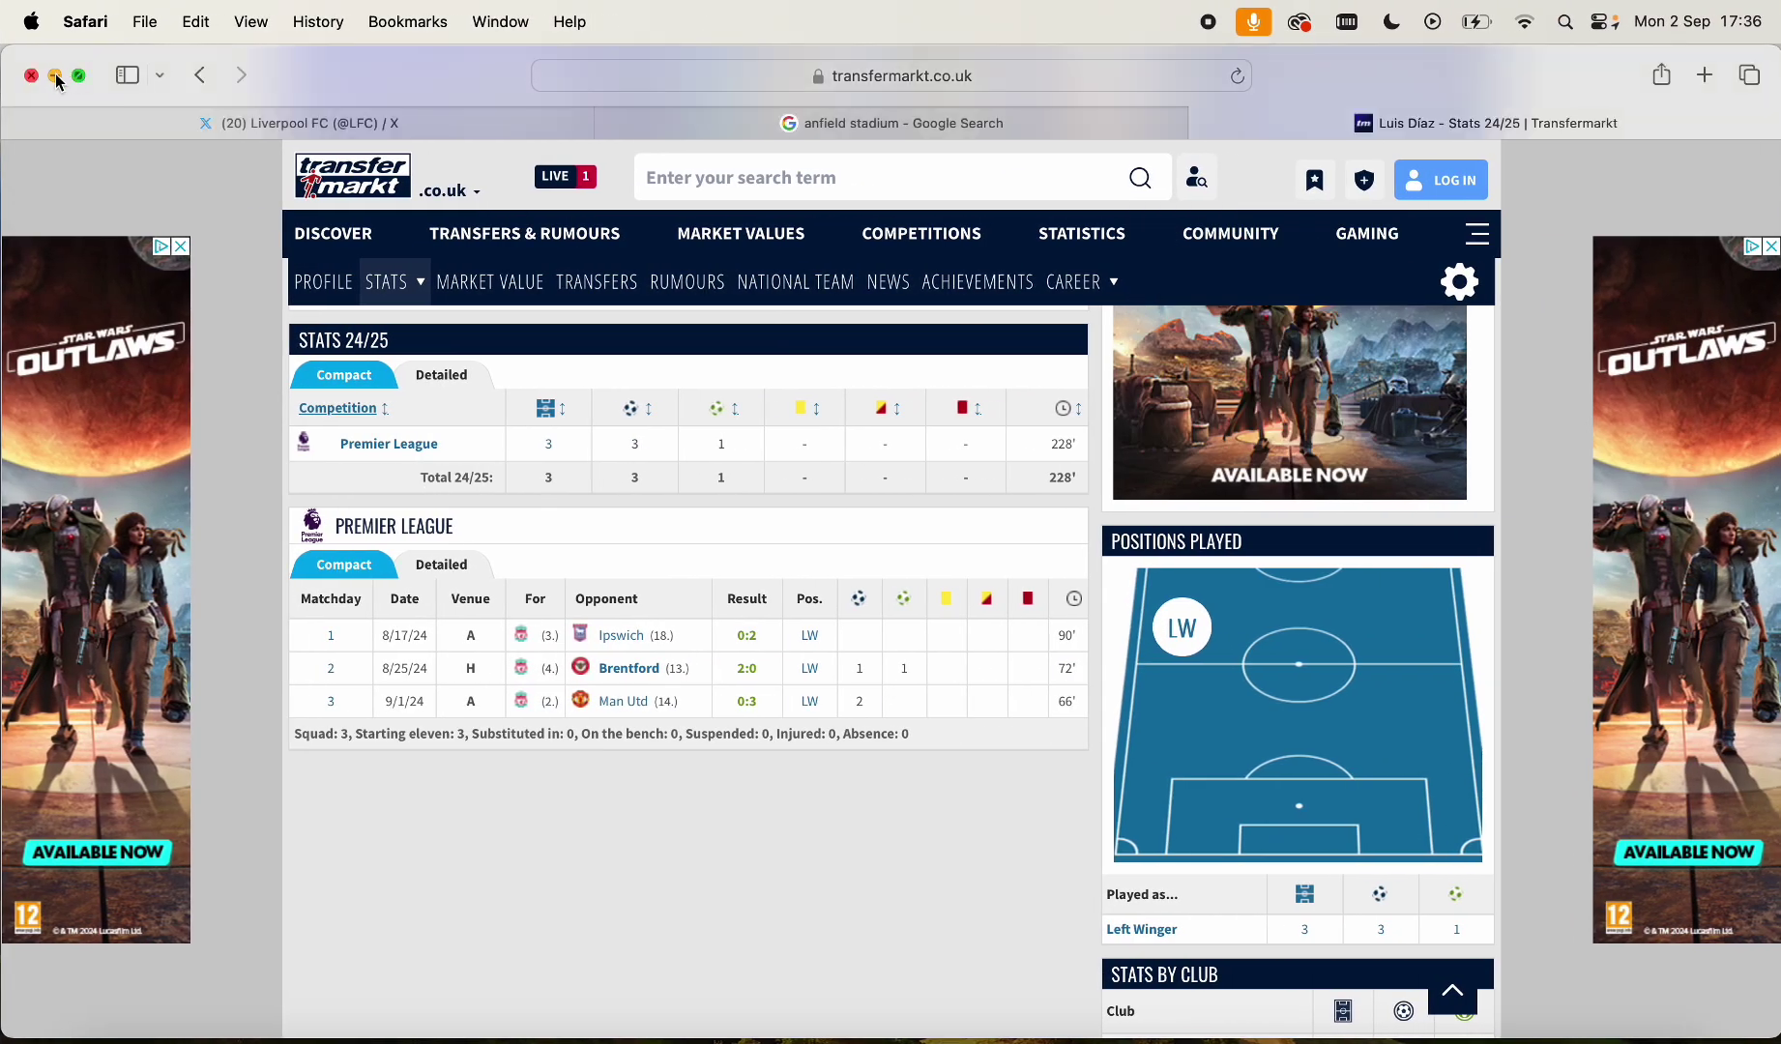
{"action": "left_click", "coordinate": [54, 76]}
{"action": "scroll", "coordinate": [1218, 546], "scroll_direction": "down", "scroll_amount": 2}
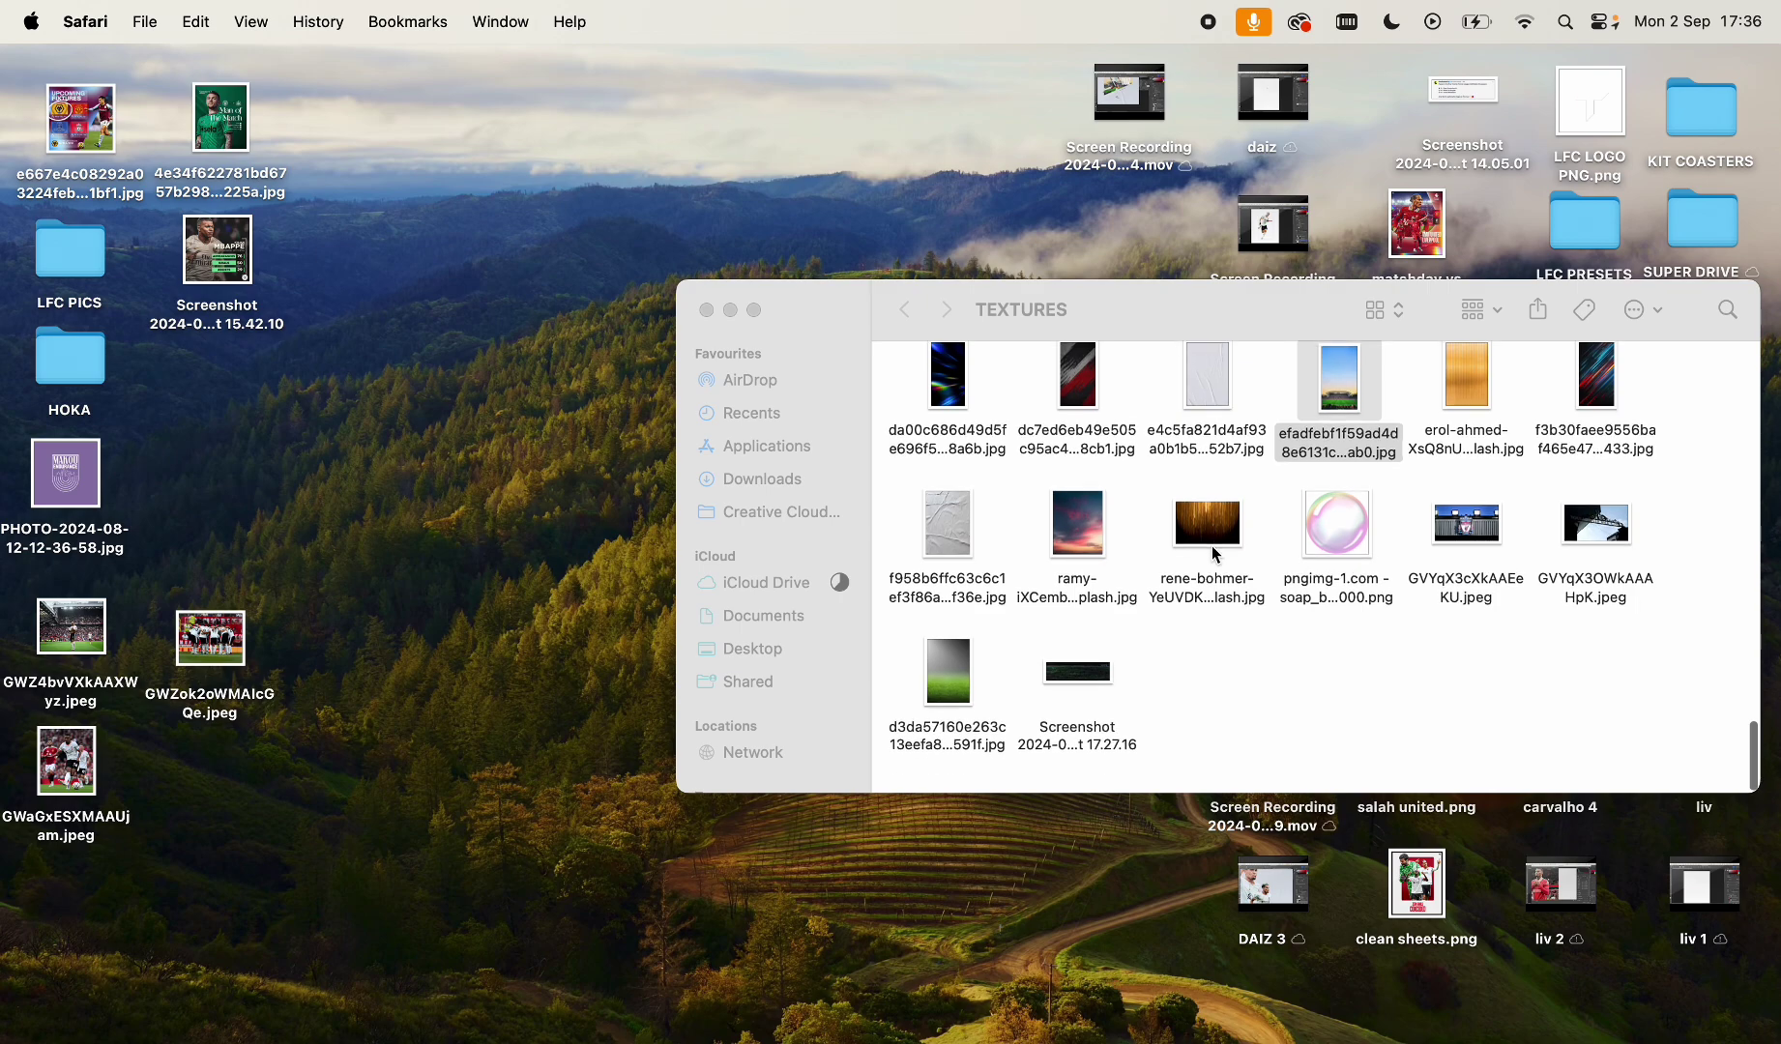
{"action": "left_click_drag", "start_coordinate": [1588, 530], "coordinate": [502, 480]}
Scale and position the placed gate photo across the upper part of the poster at about 1097 × 618 px
{"action": "left_click_drag", "start_coordinate": [777, 577], "coordinate": [778, 323]}
{"action": "left_click_drag", "start_coordinate": [990, 348], "coordinate": [880, 360]}
{"action": "key", "text": "Return"}
Reorder the gate photo directly above the e4c5fa821d4af93a0b1b5559e4a552b7 paper texture and set its blend mode to Screen
{"action": "scroll", "coordinate": [1586, 899], "scroll_direction": "down", "scroll_amount": 3}
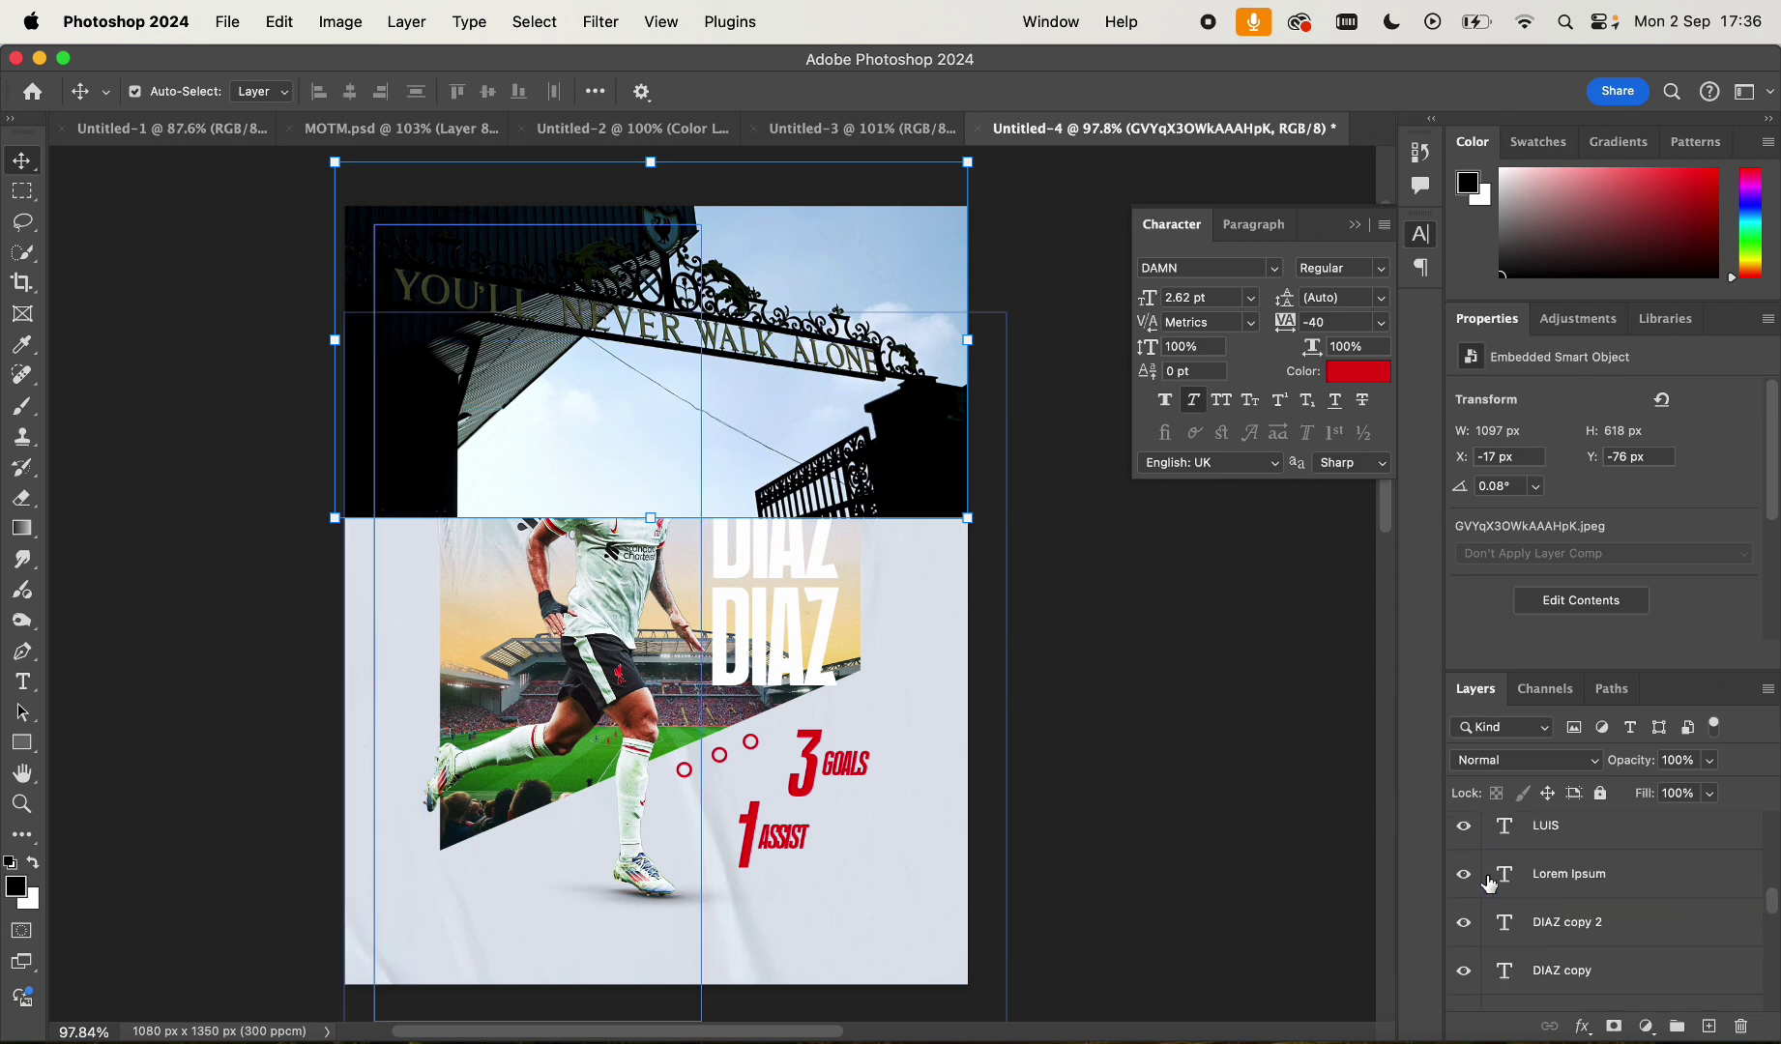
{"action": "mouse_move", "coordinate": [1547, 875]}
{"action": "left_mouse_down"}
{"action": "mouse_move", "coordinate": [1537, 1002]}
{"action": "mouse_move", "coordinate": [1555, 1040]}
{"action": "mouse_move", "coordinate": [1560, 871]}
{"action": "left_mouse_up"}
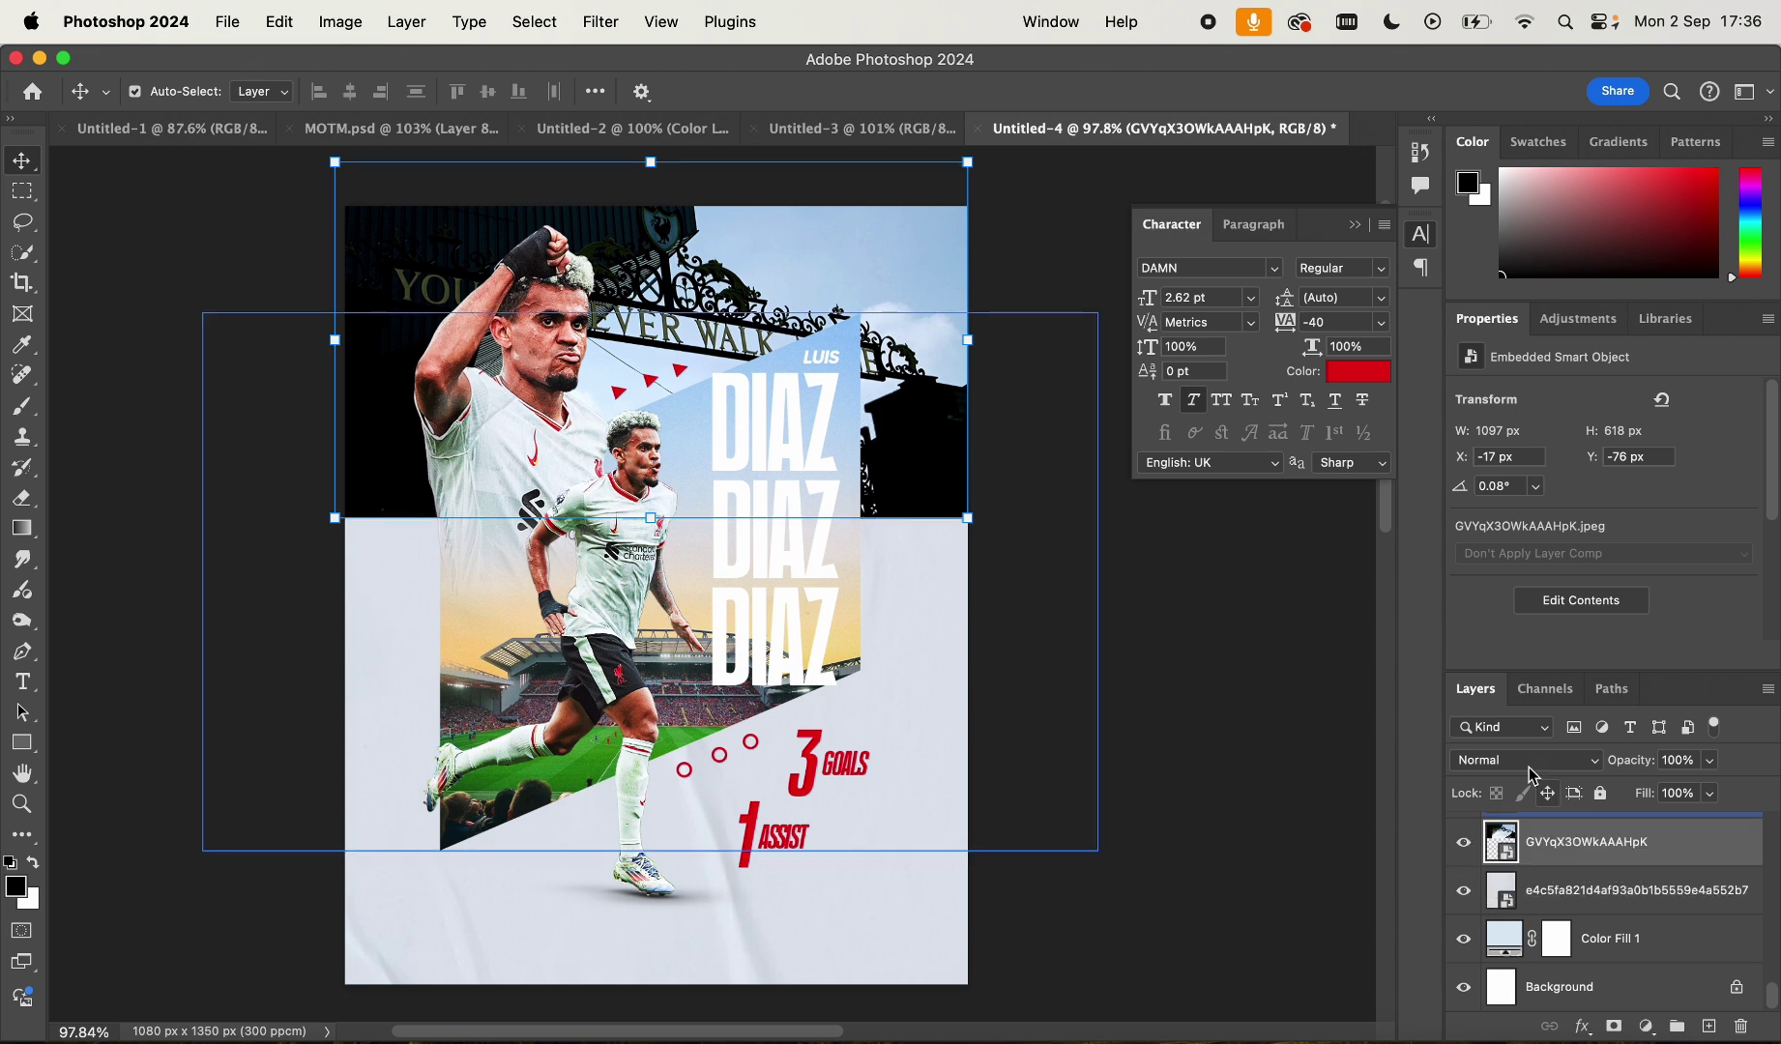
{"action": "left_click", "coordinate": [1526, 760]}
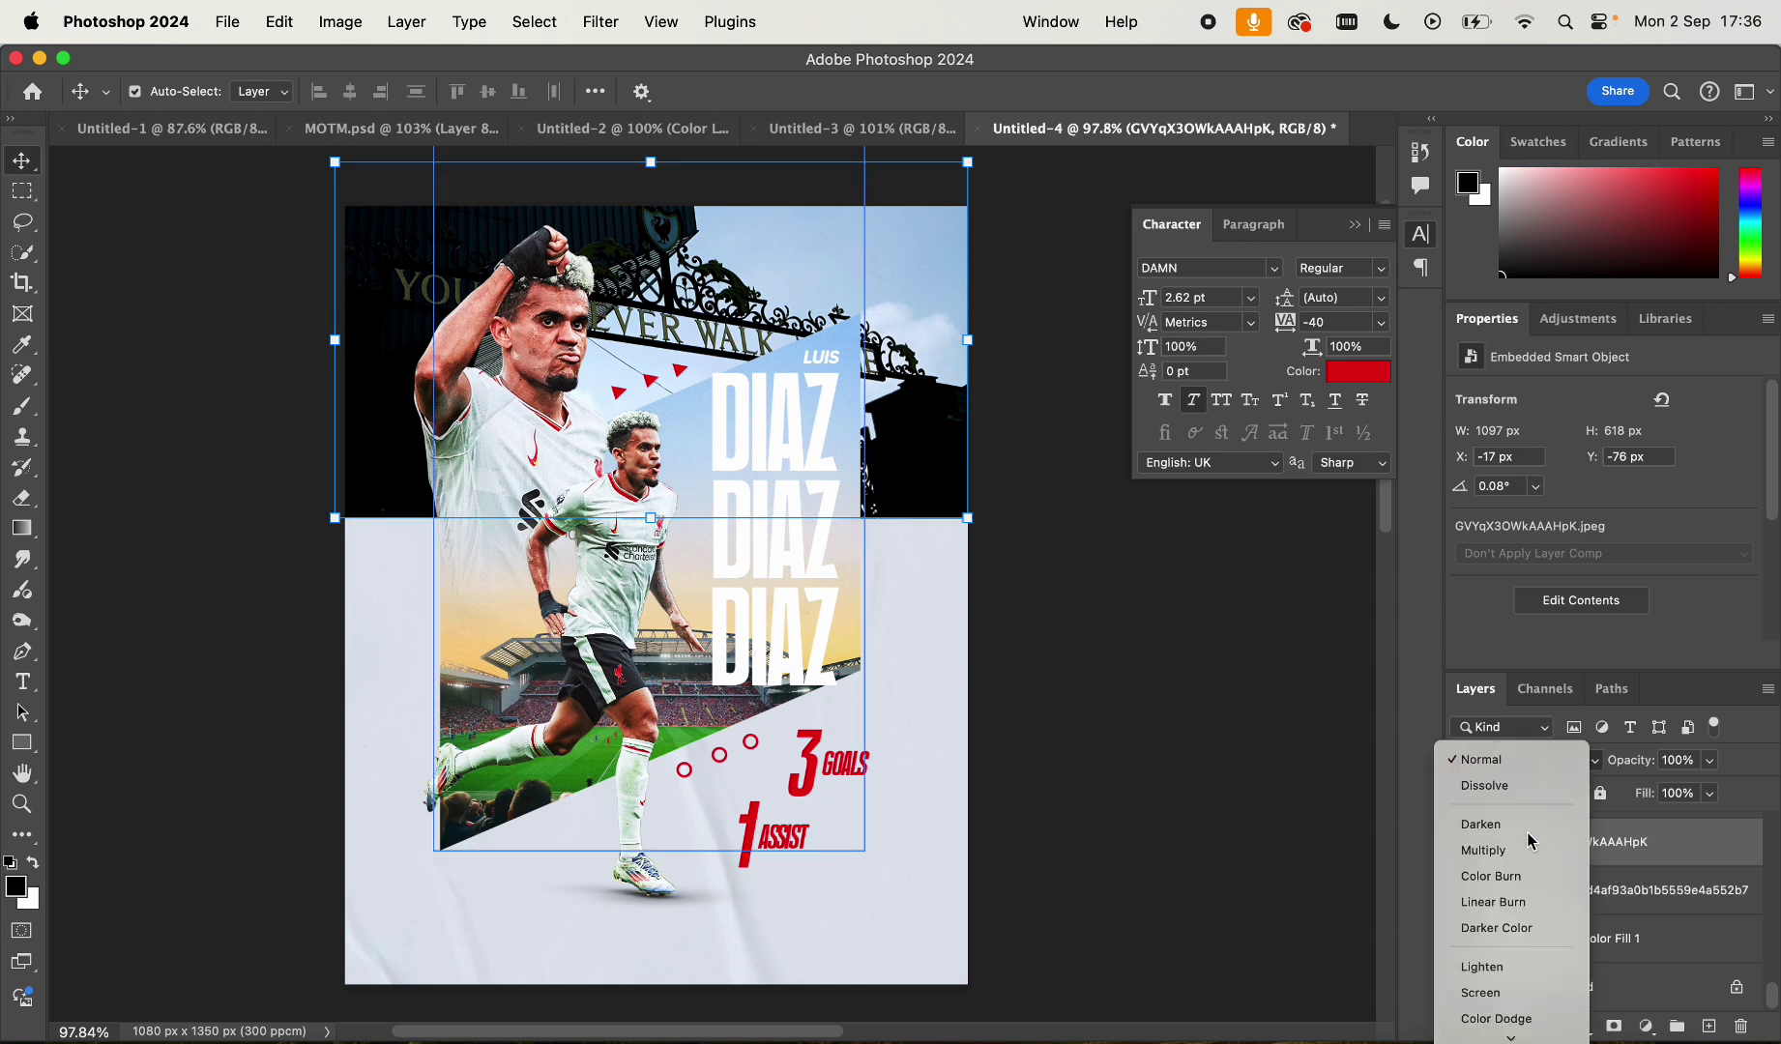
{"action": "left_click", "coordinate": [1530, 993]}
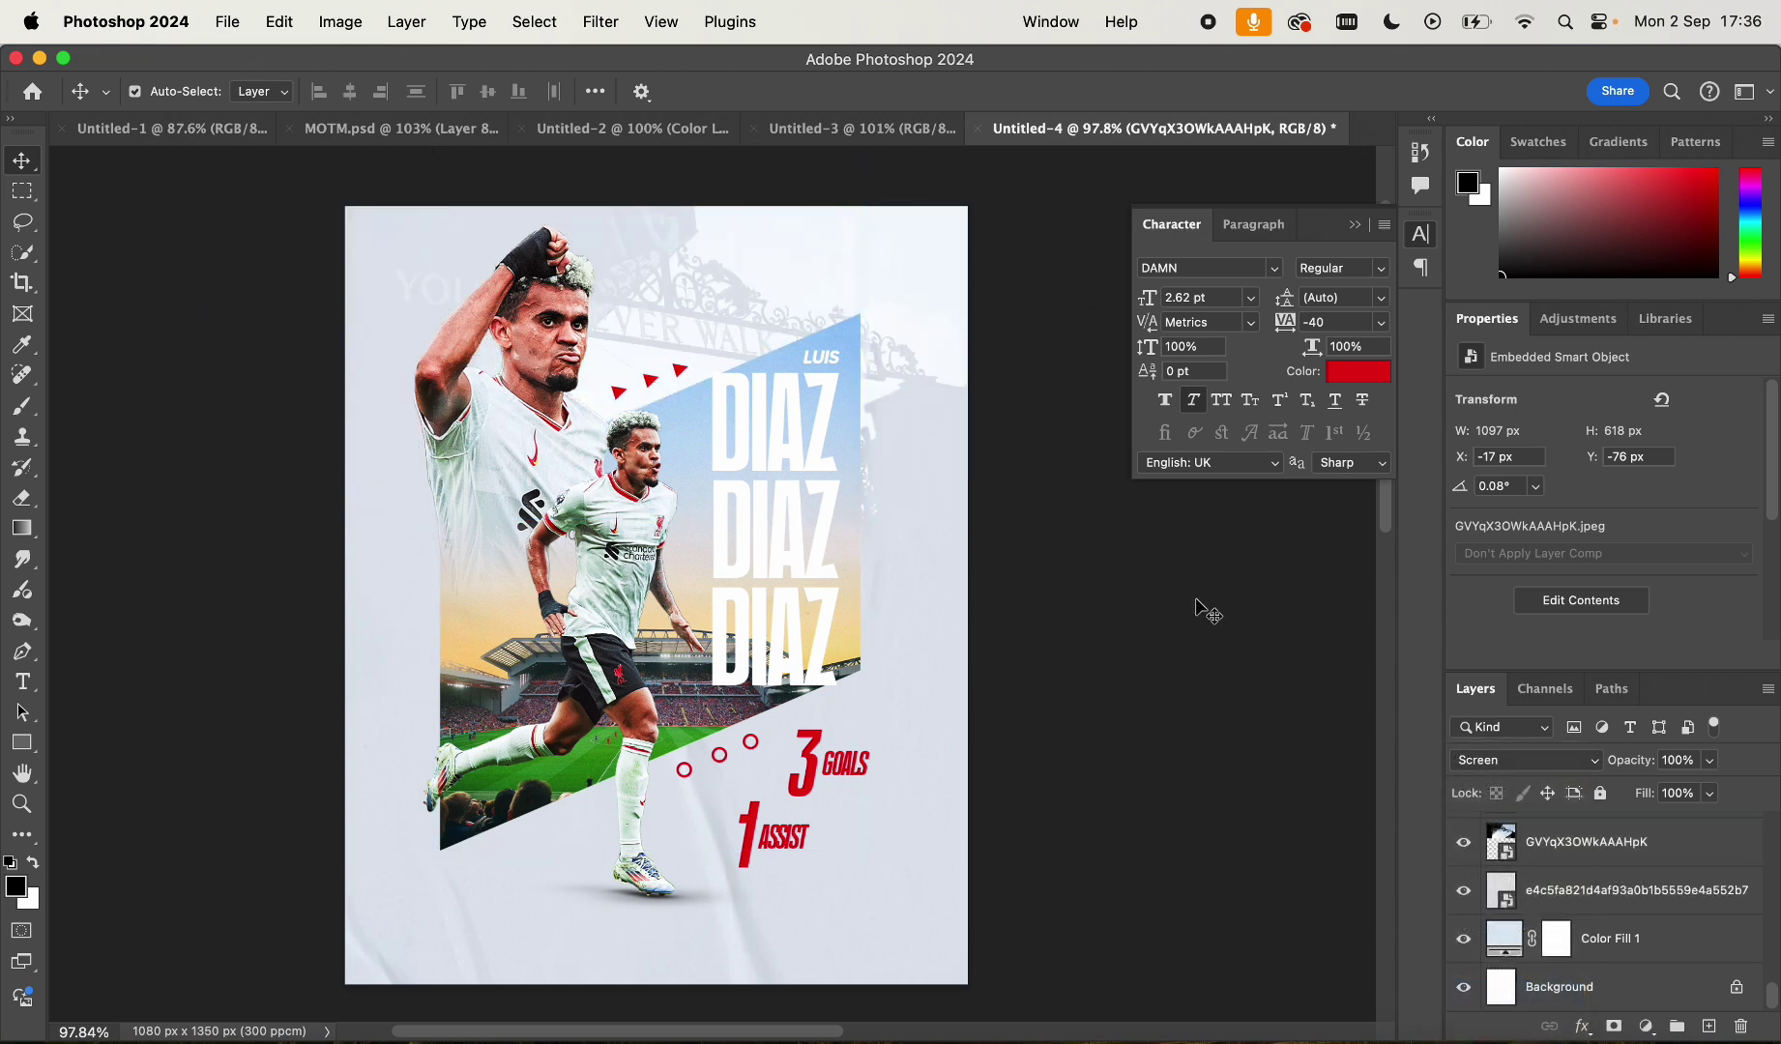
{"action": "left_click", "coordinate": [1195, 601]}
{"action": "scroll", "coordinate": [1122, 543], "scroll_direction": "down", "scroll_amount": 3}
{"action": "scroll", "coordinate": [1122, 543], "scroll_direction": "up", "scroll_amount": 3}
Rotate the gate photo about 8.31° clockwise and enlarge it slightly so it spans the poster's upper background
{"action": "left_click", "coordinate": [945, 416]}
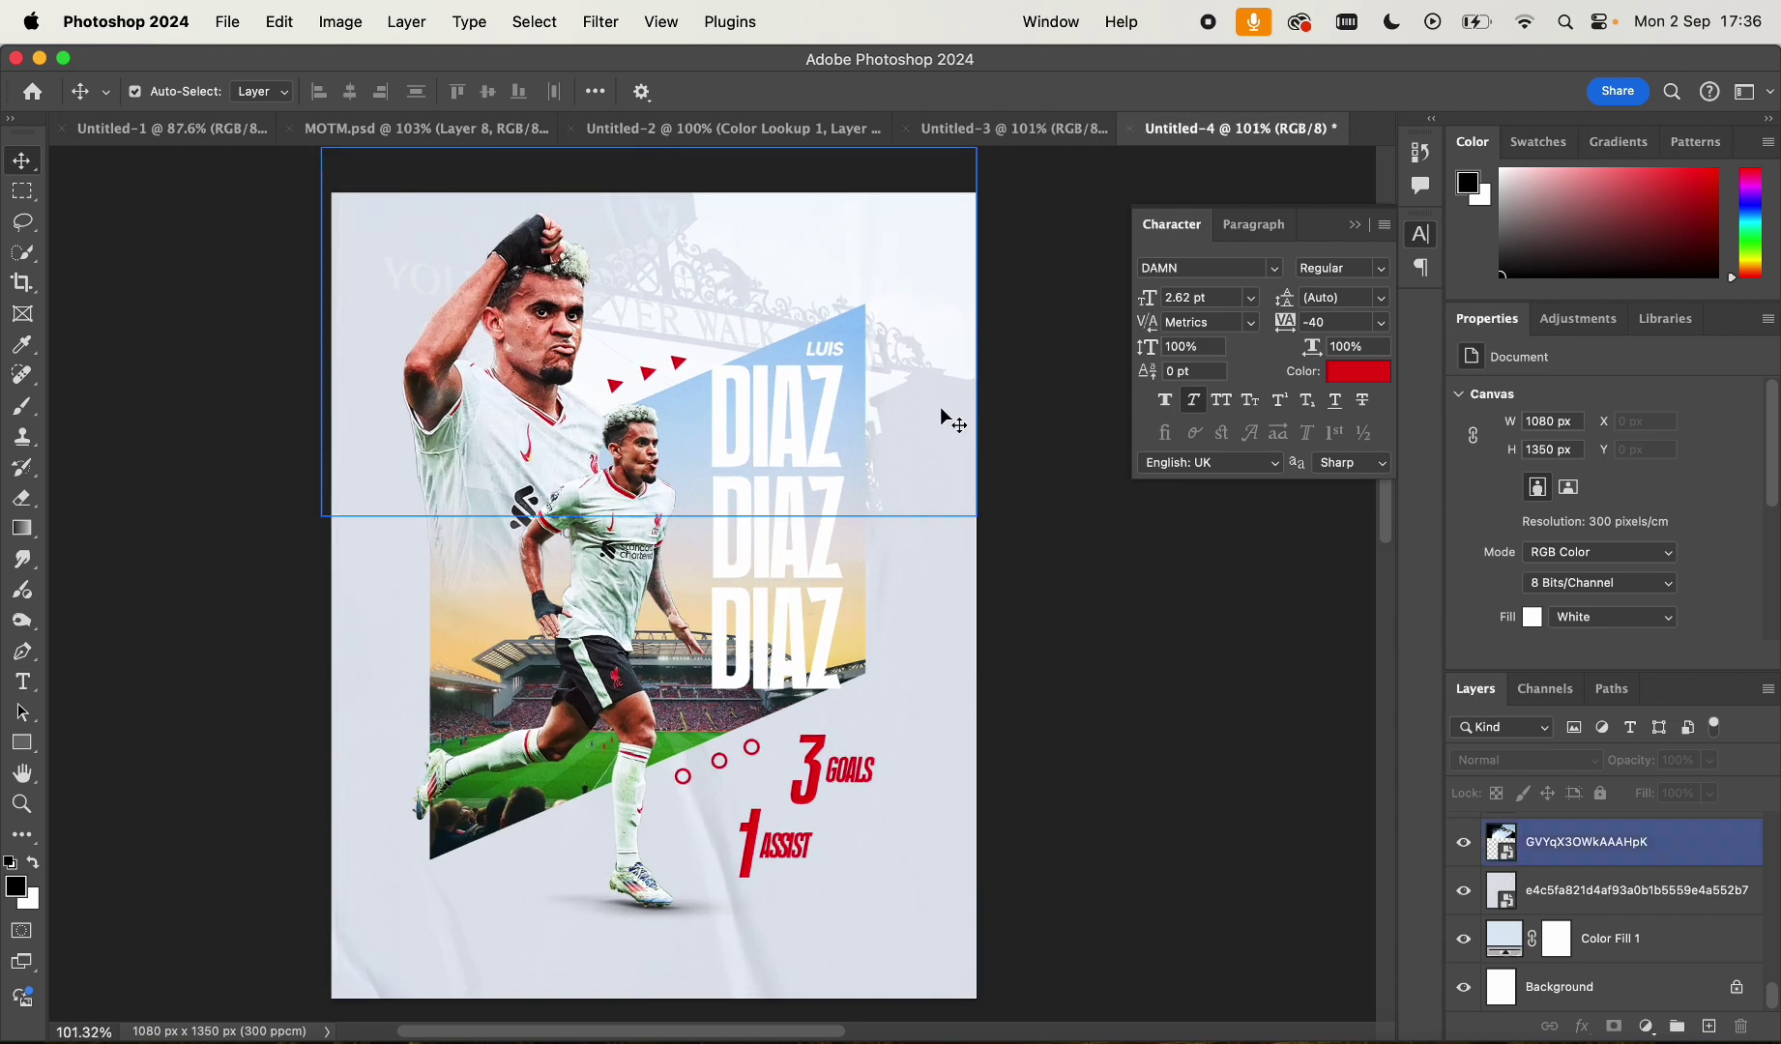
{"action": "mouse_move", "coordinate": [996, 399]}
{"action": "left_mouse_down"}
{"action": "mouse_move", "coordinate": [1001, 456]}
{"action": "mouse_move", "coordinate": [984, 373]}
{"action": "mouse_move", "coordinate": [1029, 387]}
{"action": "left_mouse_up"}
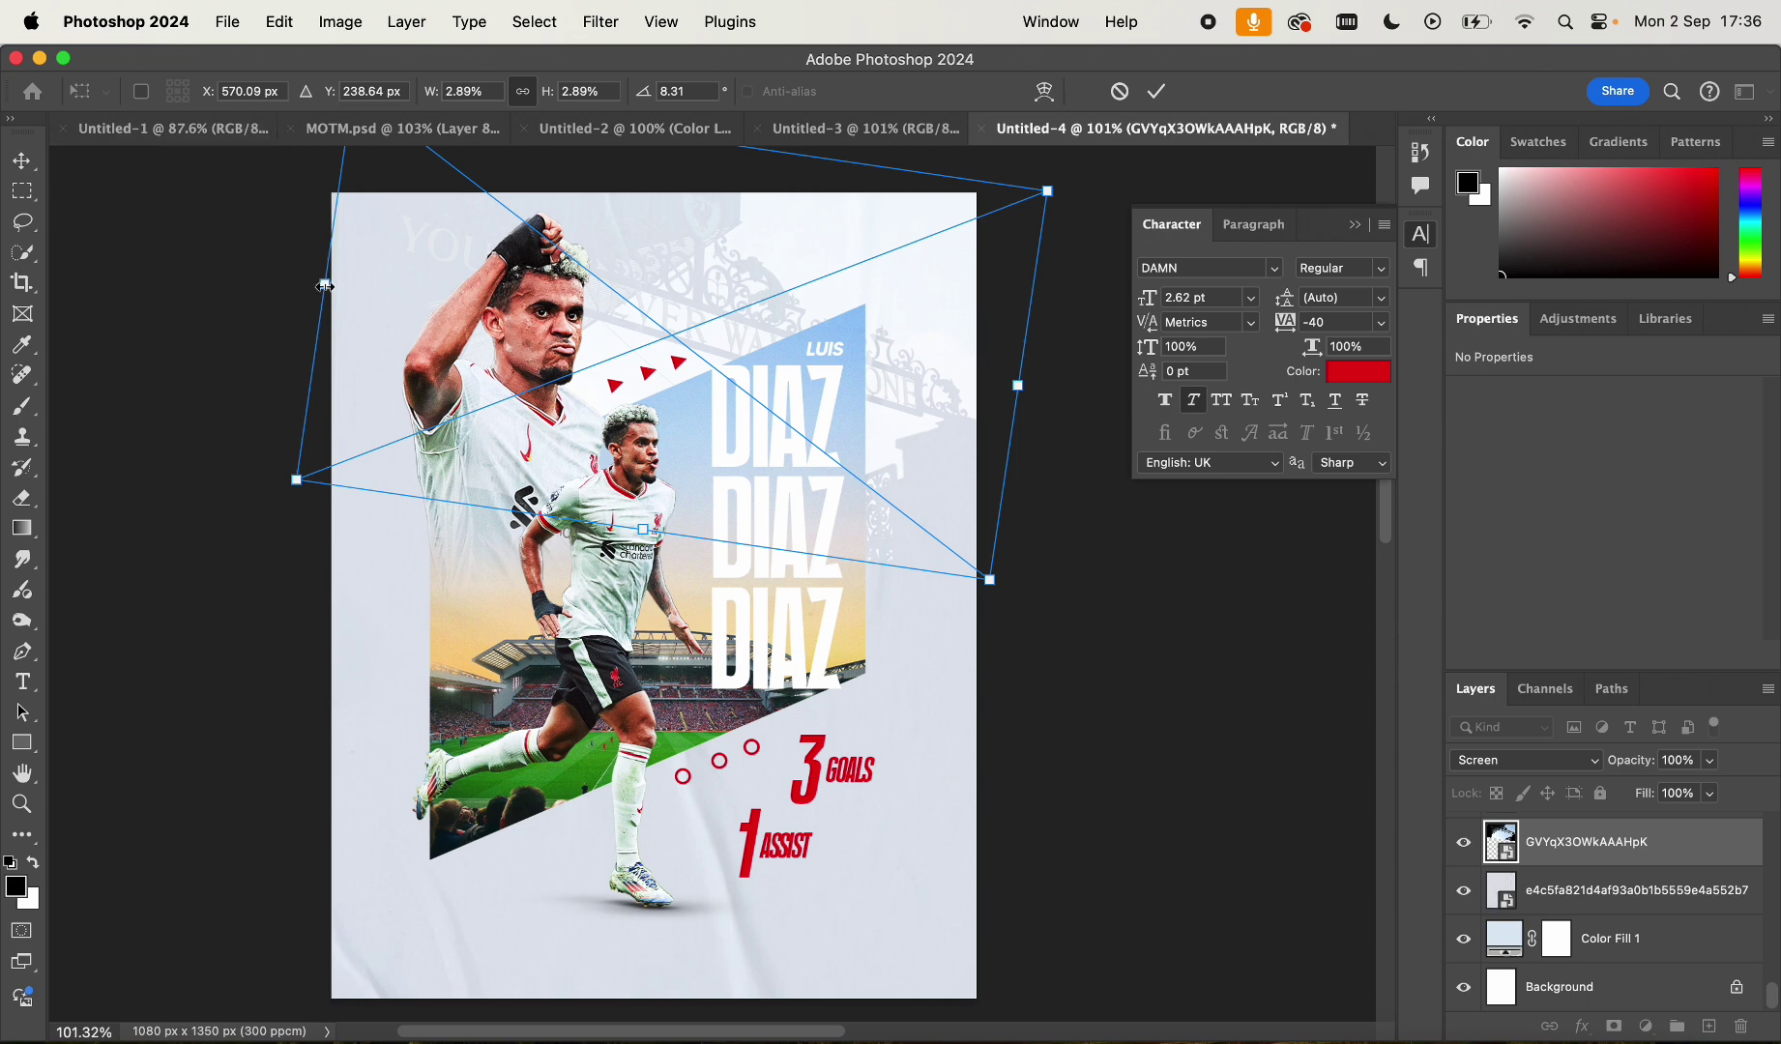
{"action": "left_click_drag", "start_coordinate": [324, 284], "coordinate": [318, 286]}
{"action": "key", "text": "Return"}
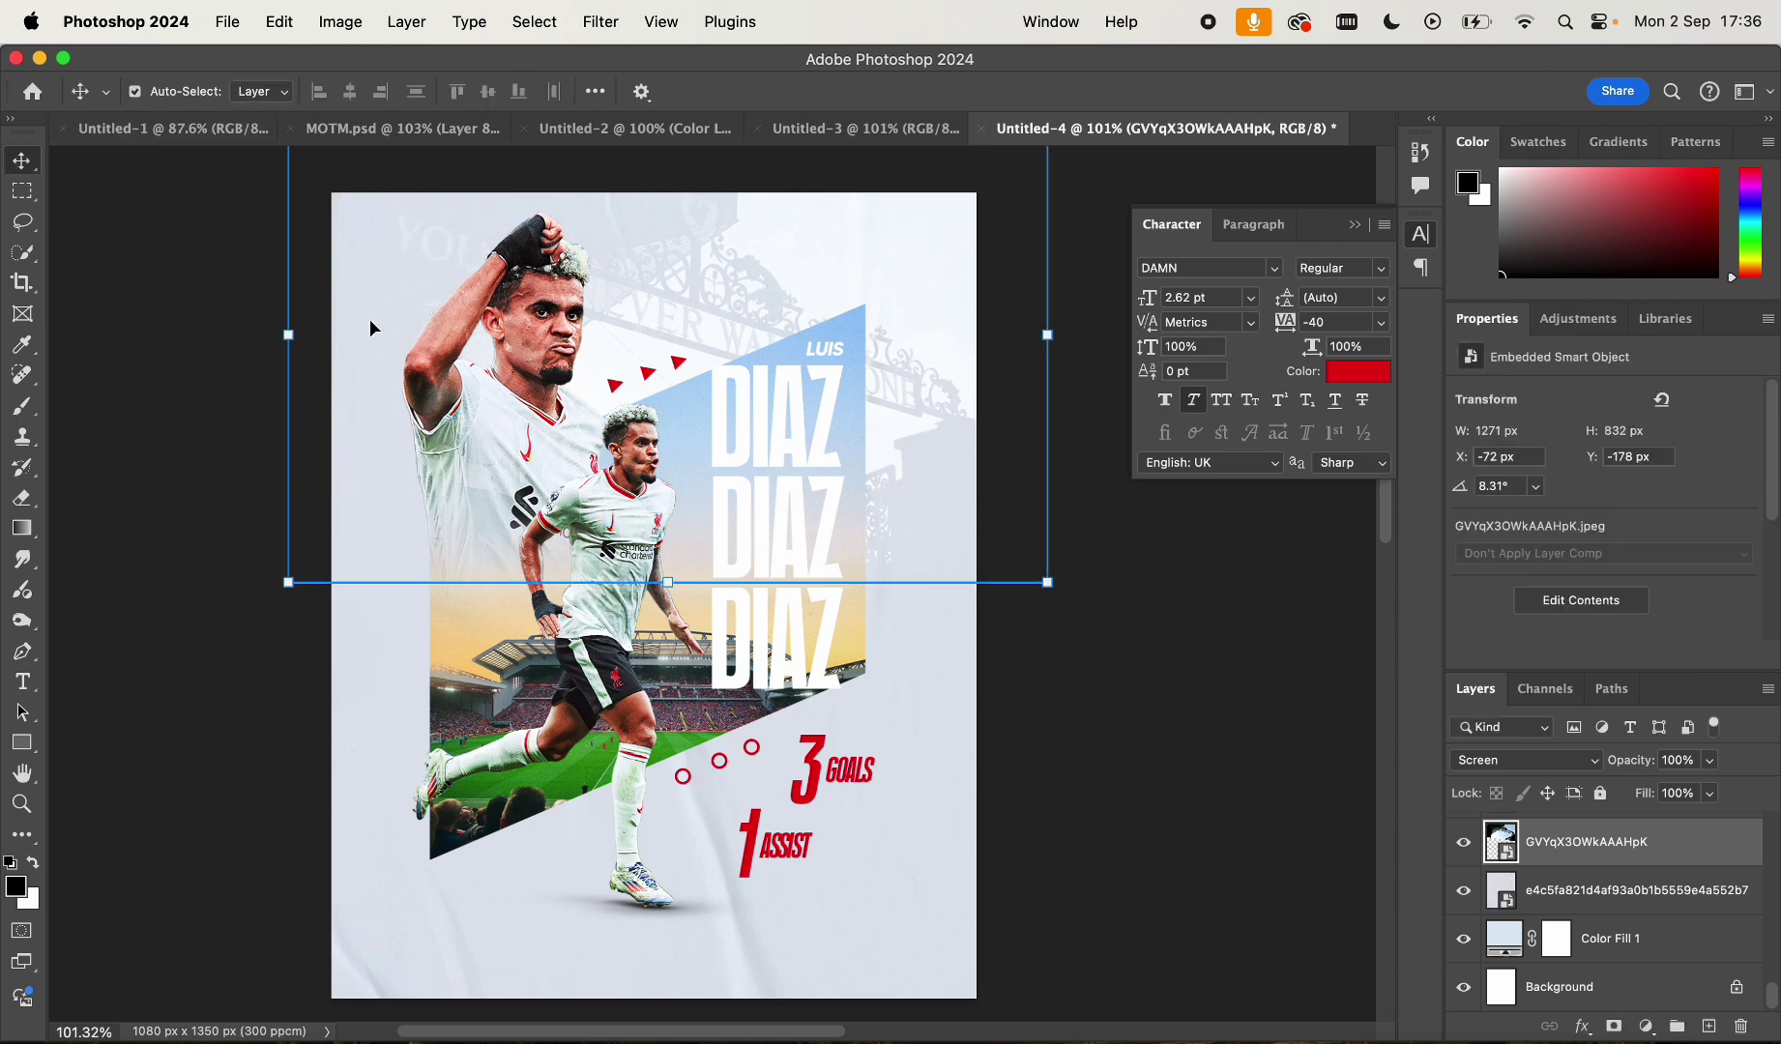
{"action": "left_click", "coordinate": [1112, 718]}
{"action": "scroll", "coordinate": [1109, 863], "scroll_direction": "down", "scroll_amount": 5}
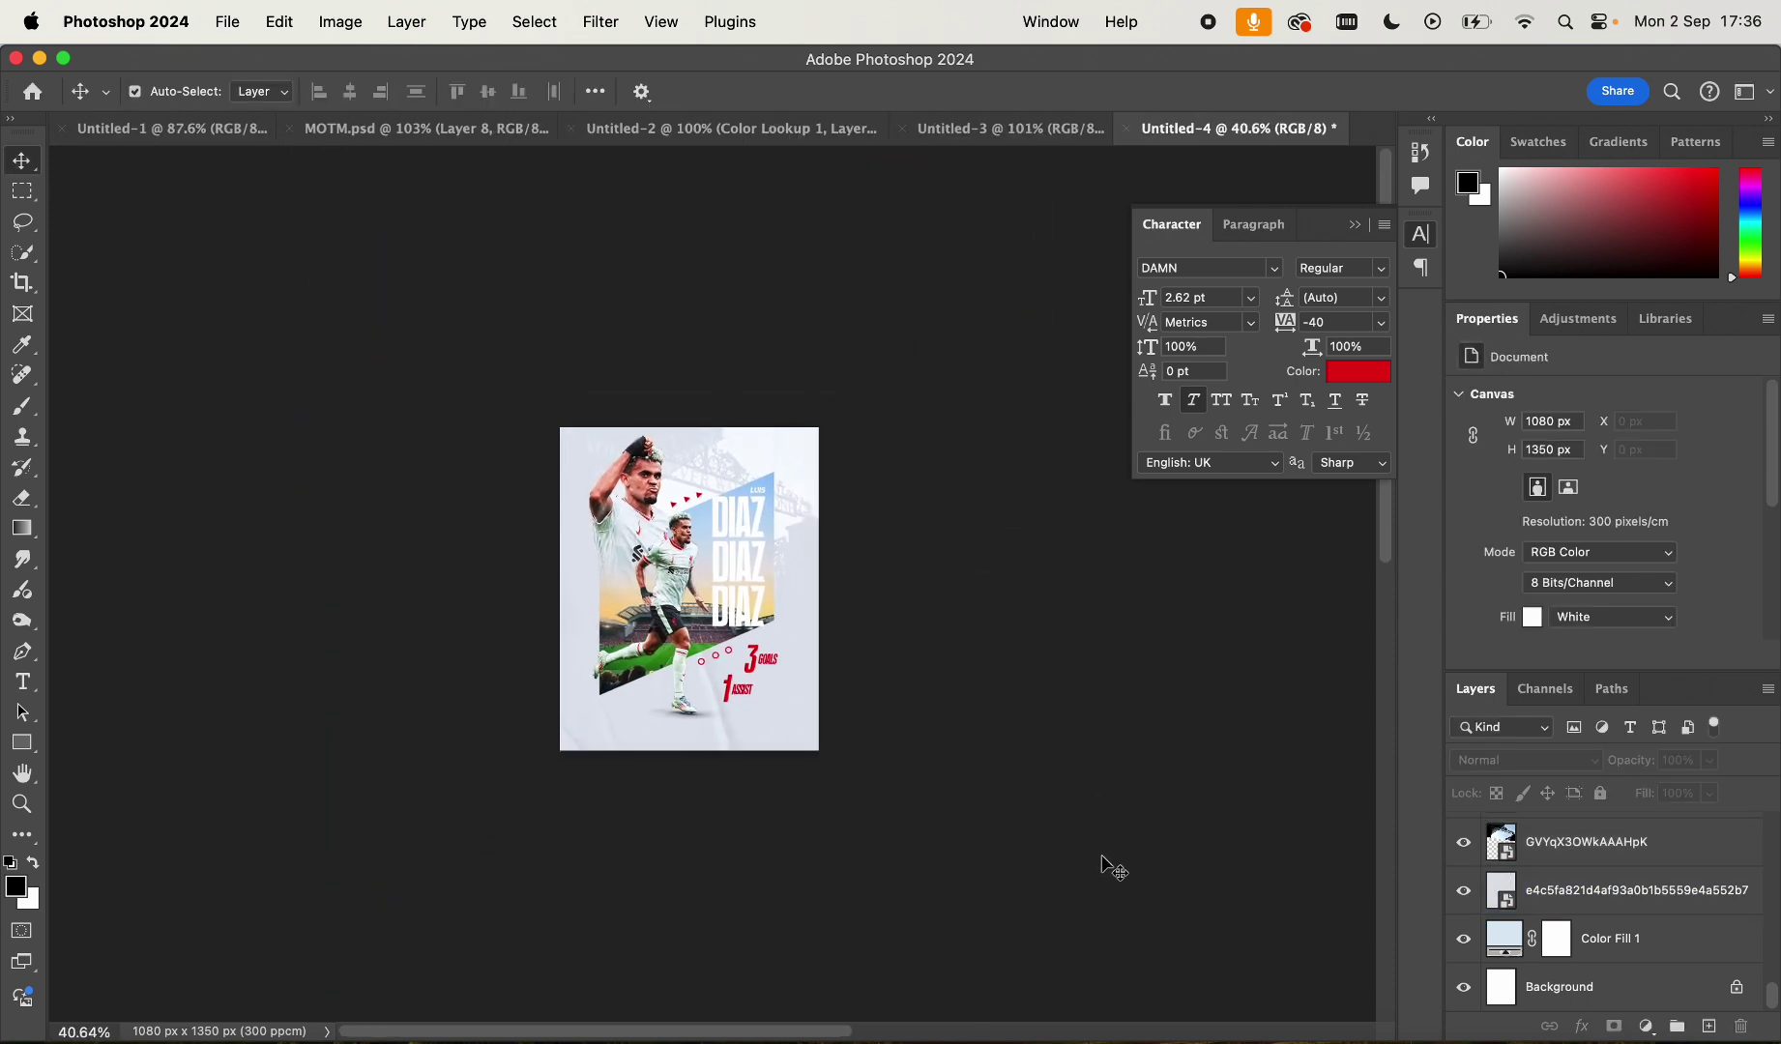
Add an Exposure adjustment of -2.97 clipped to the running player's layers and invert its mask to black
{"action": "scroll", "coordinate": [1112, 868], "scroll_direction": "up", "scroll_amount": 4}
{"action": "scroll", "coordinate": [1112, 867], "scroll_direction": "up", "scroll_amount": 2}
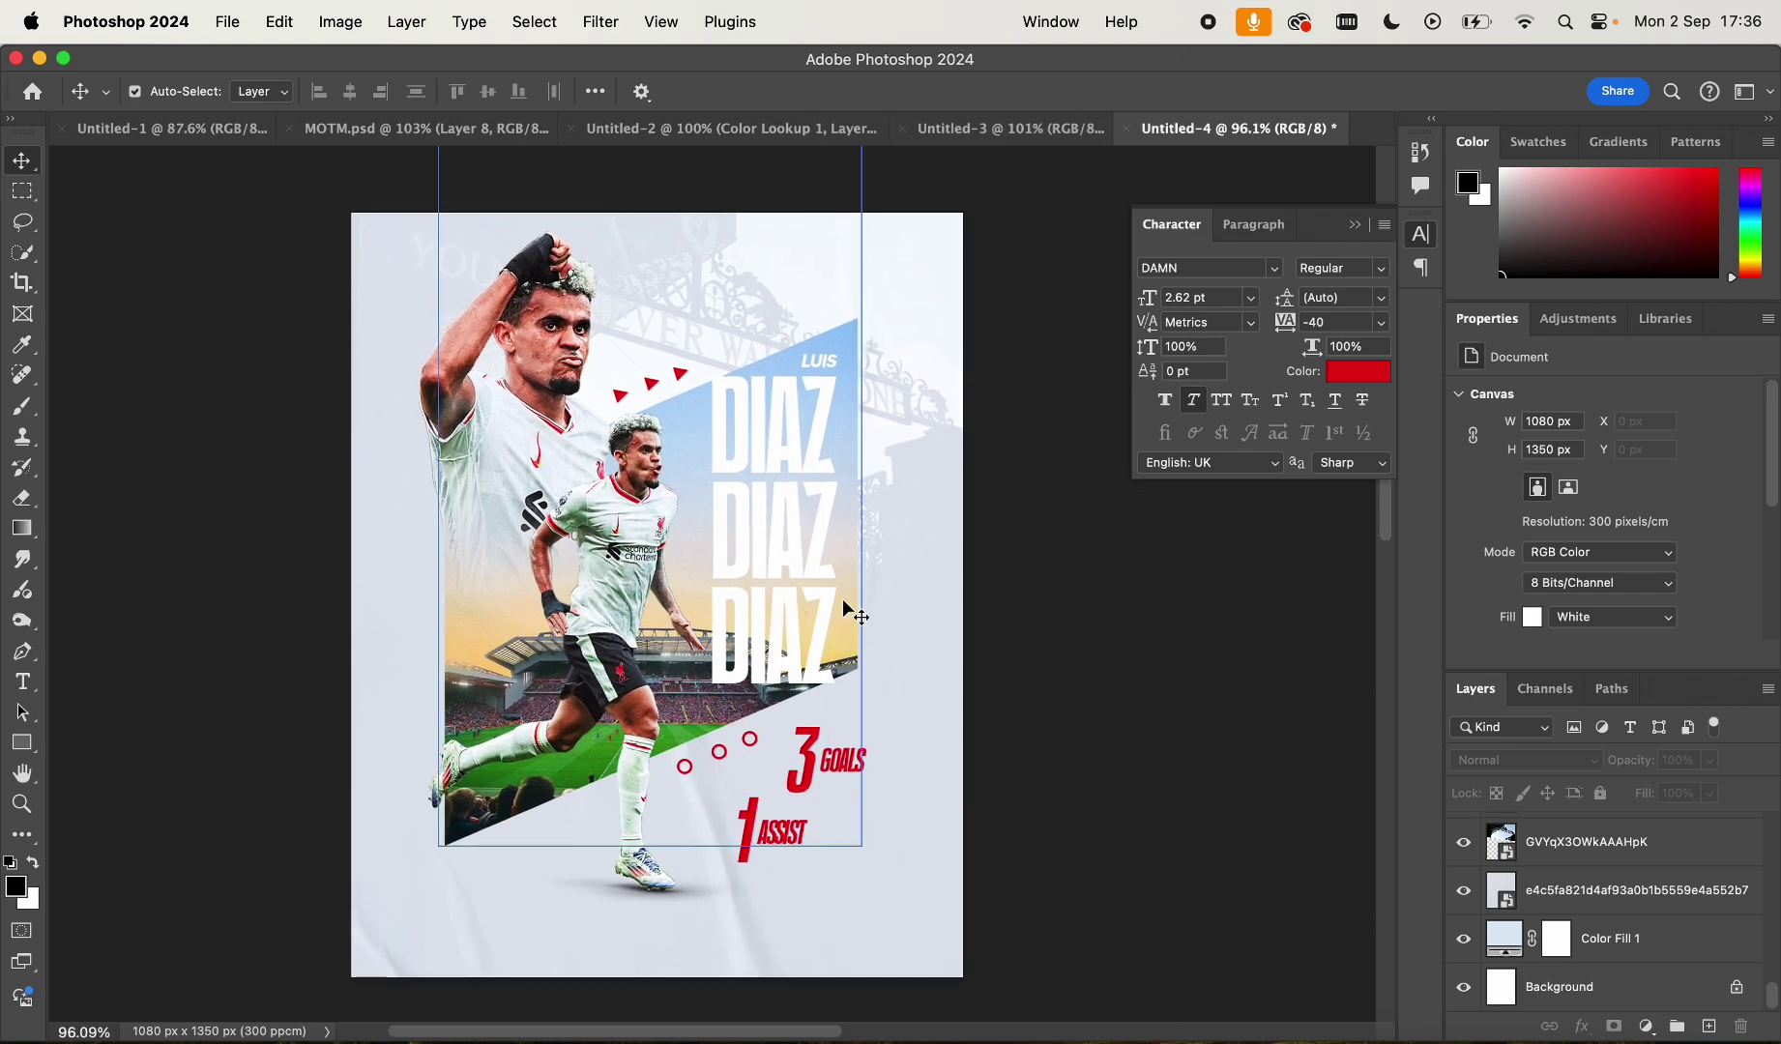
{"action": "scroll", "coordinate": [844, 601], "scroll_direction": "down", "scroll_amount": 3}
{"action": "scroll", "coordinate": [759, 518], "scroll_direction": "up", "scroll_amount": 2}
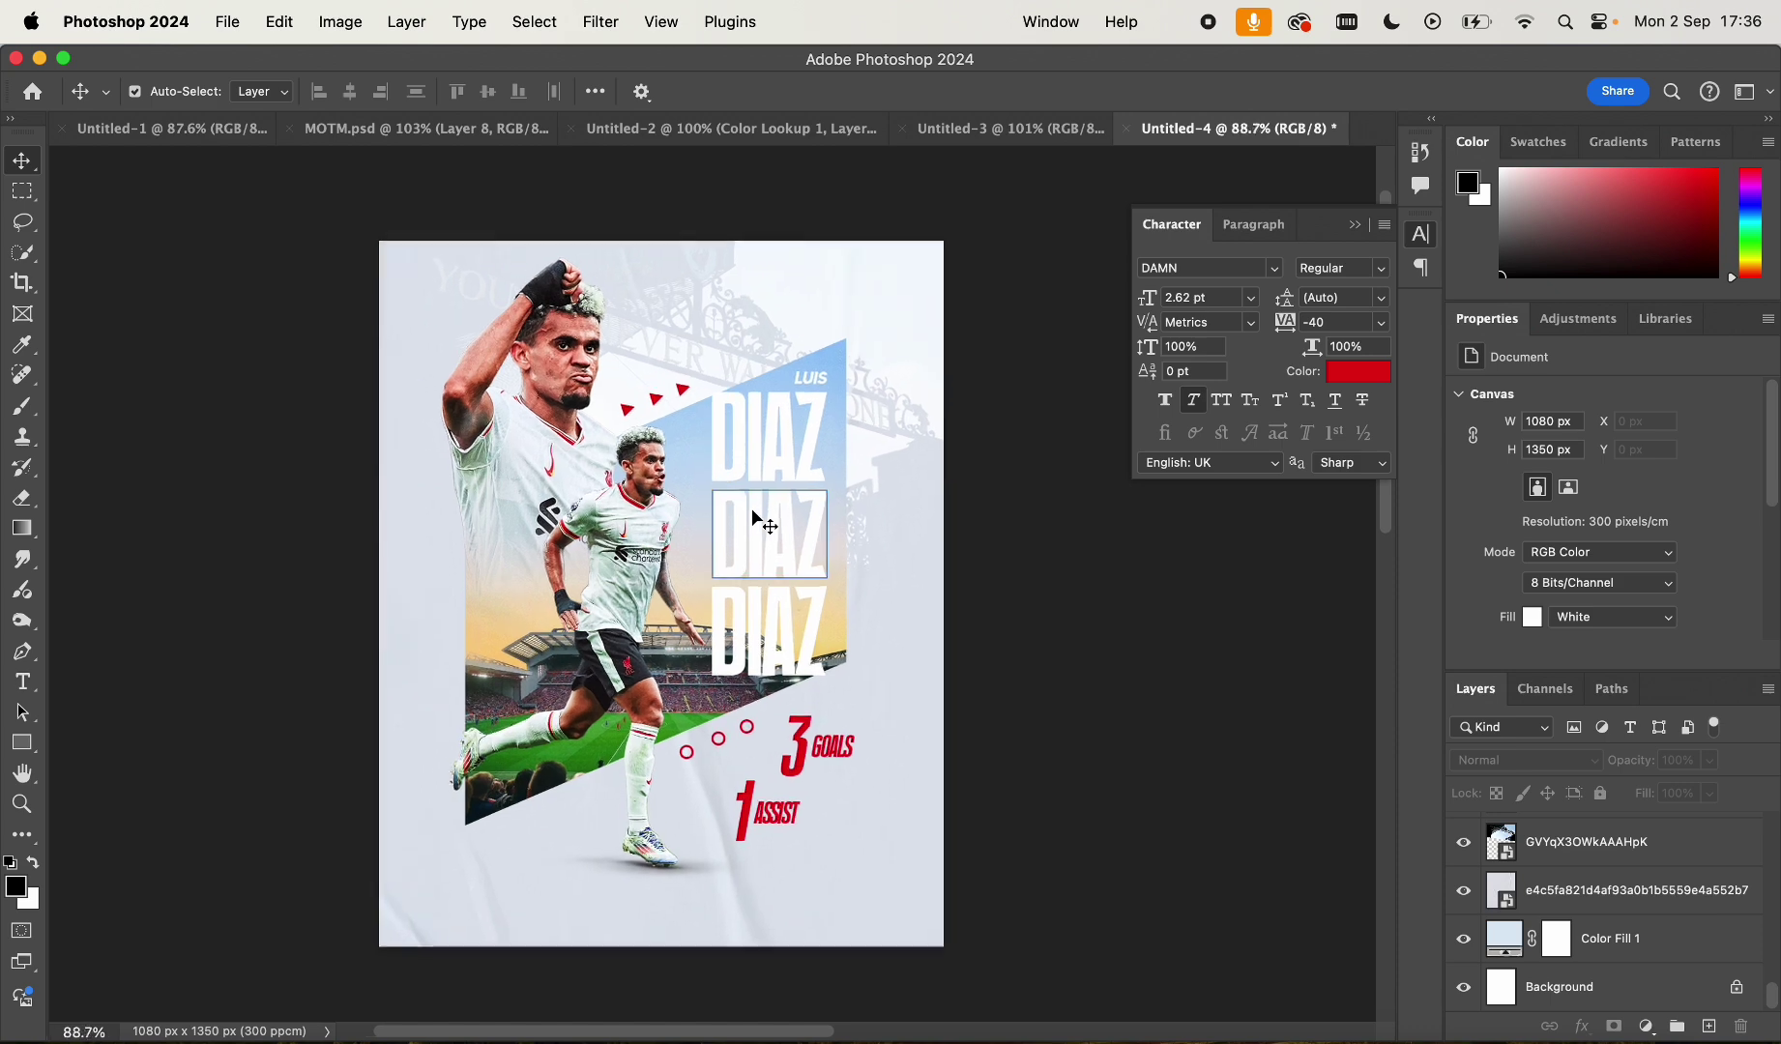
{"action": "scroll", "coordinate": [755, 517], "scroll_direction": "up", "scroll_amount": 2}
{"action": "scroll", "coordinate": [756, 517], "scroll_direction": "down", "scroll_amount": 2}
{"action": "left_click", "coordinate": [756, 518]}
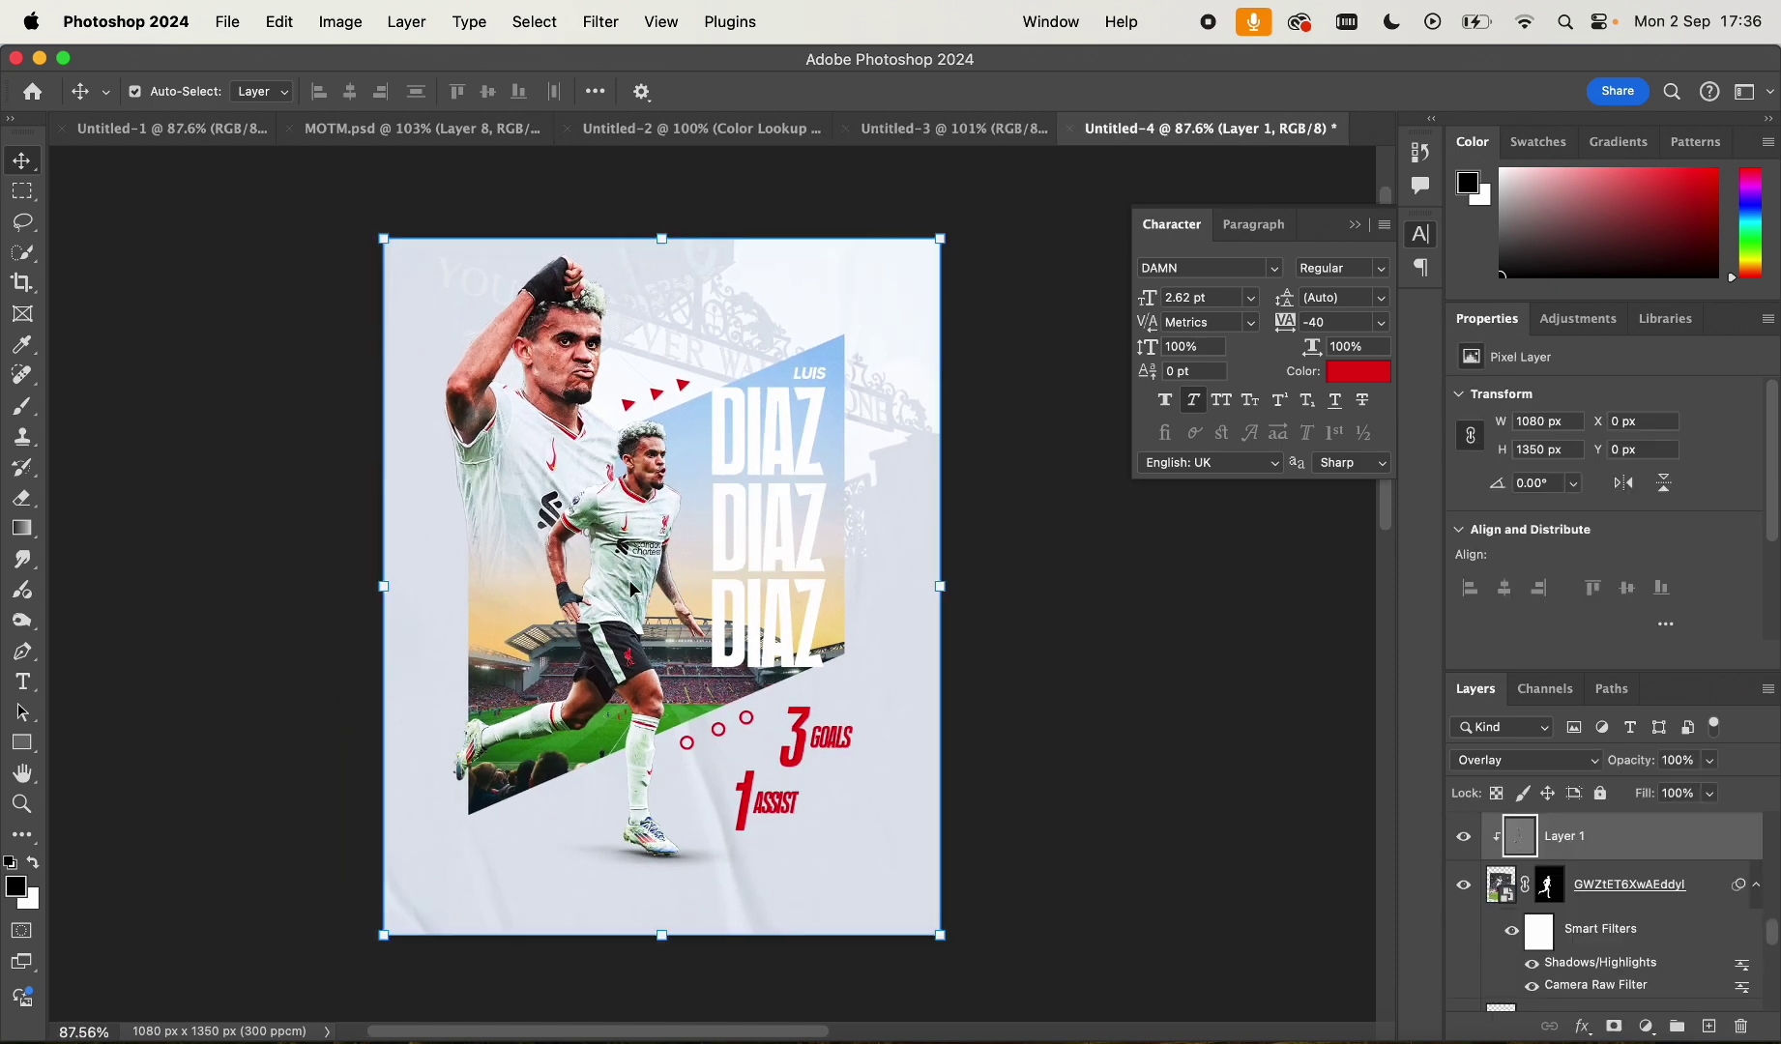
{"action": "left_click", "coordinate": [1646, 1027]}
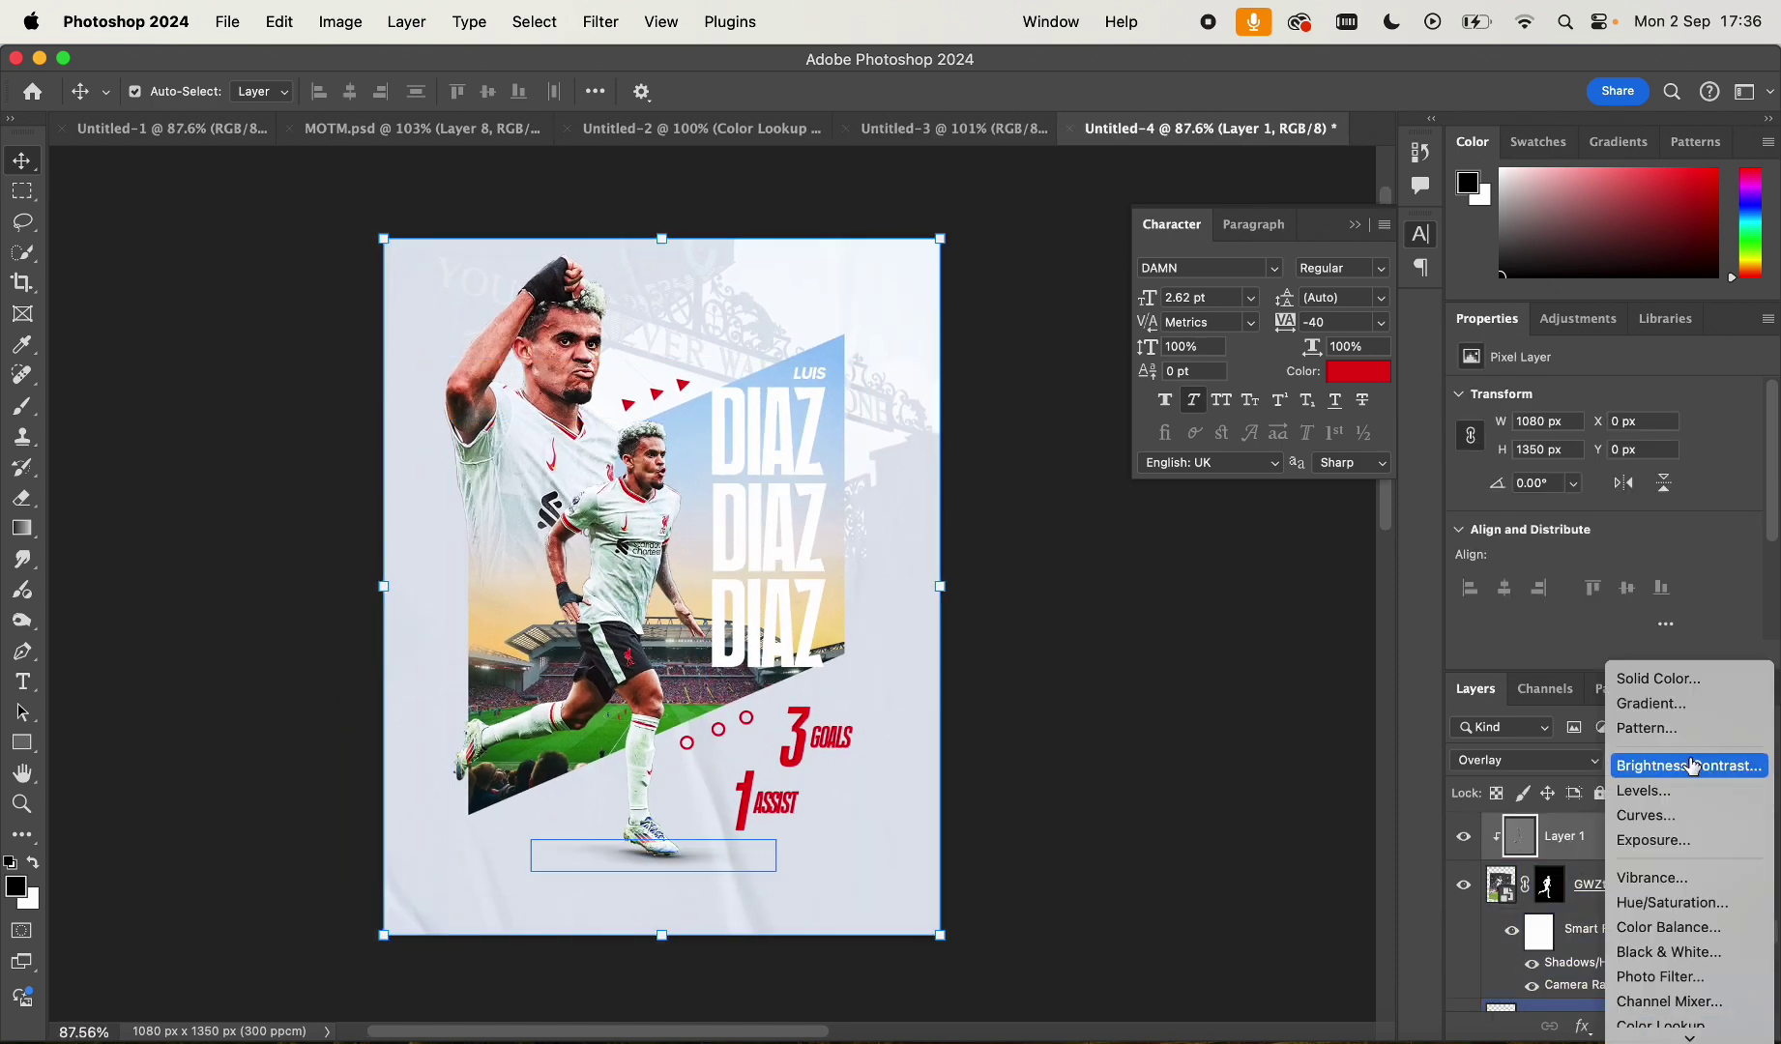
{"action": "left_click", "coordinate": [1650, 845]}
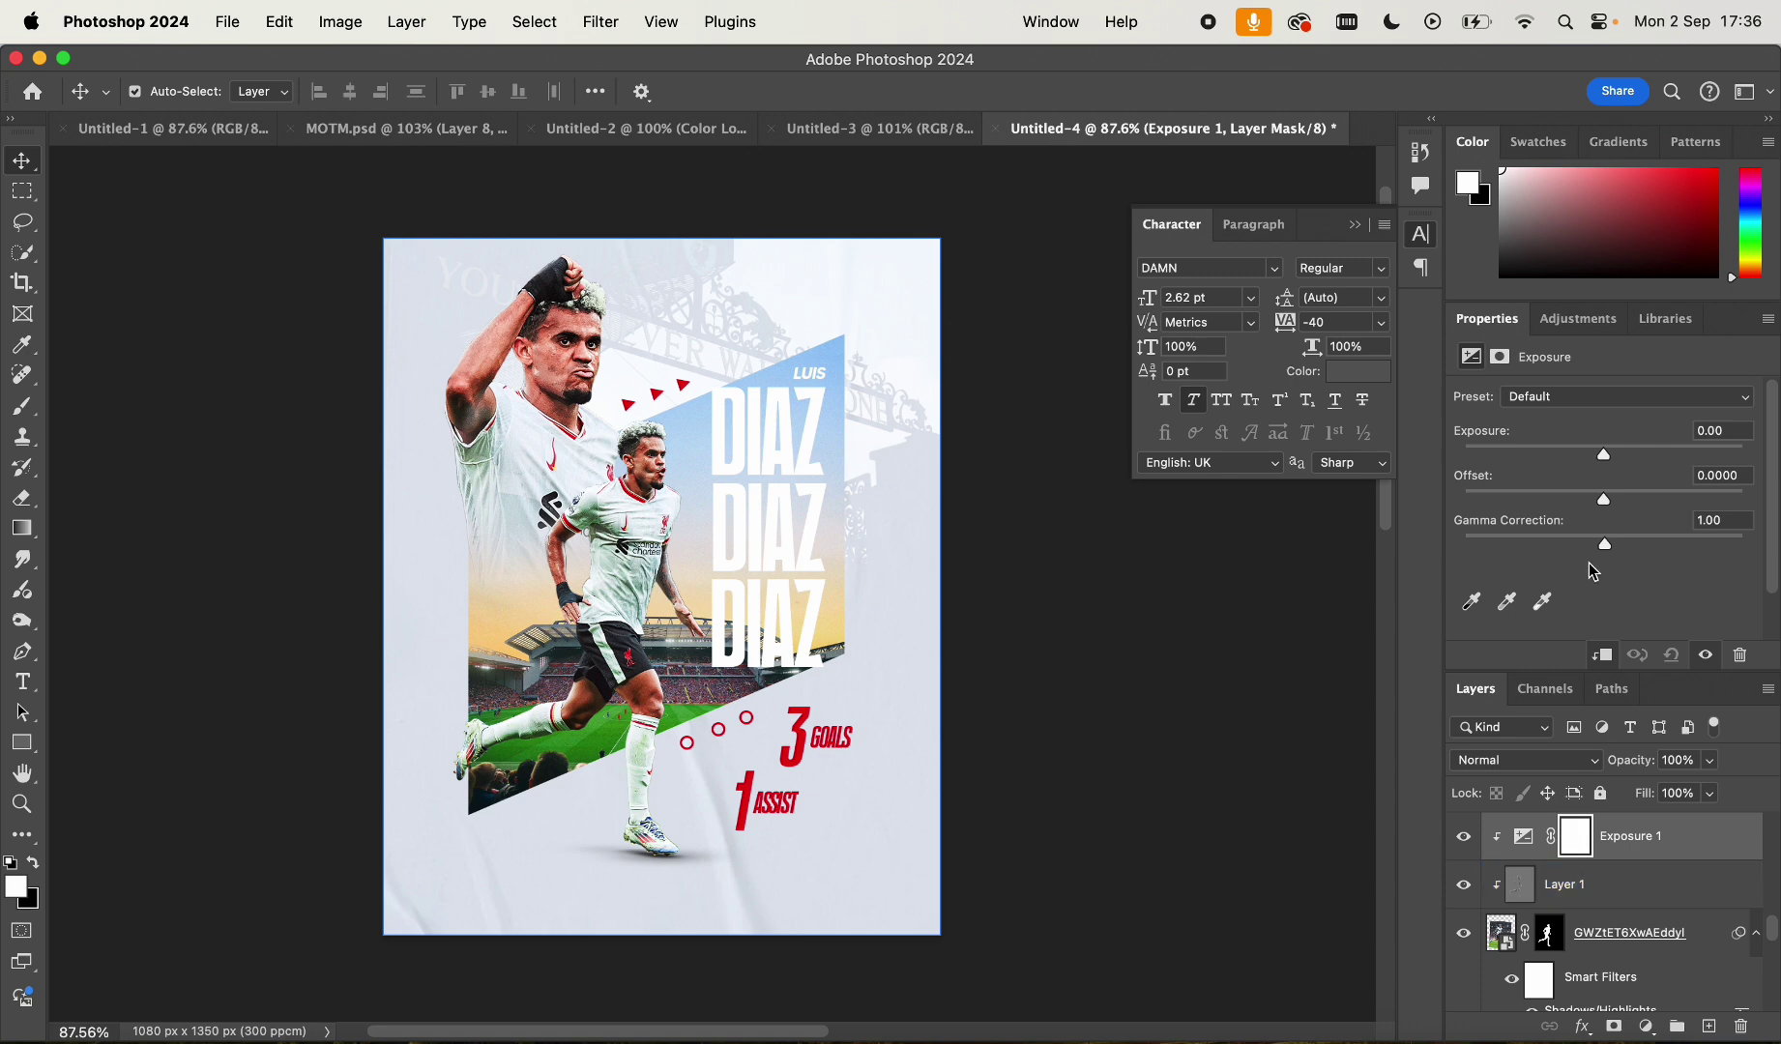
{"action": "left_click_drag", "start_coordinate": [1601, 450], "coordinate": [1556, 447]}
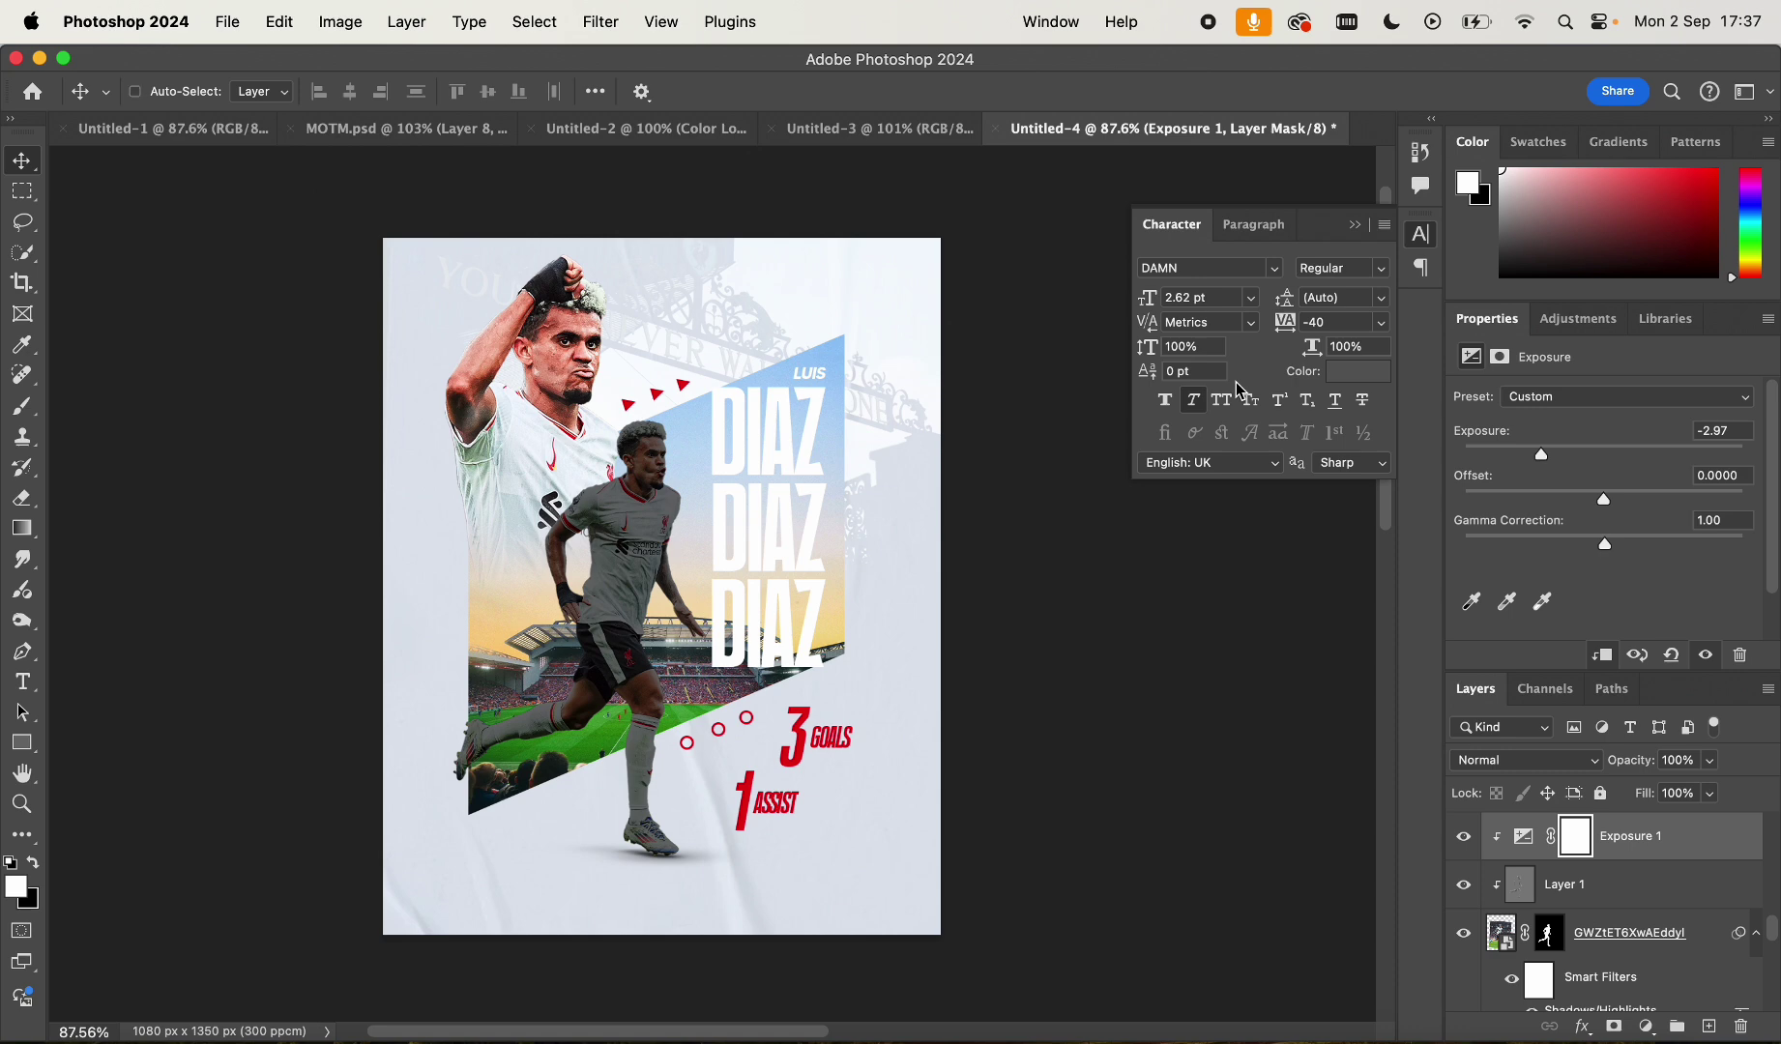
{"action": "key", "text": "super+i"}
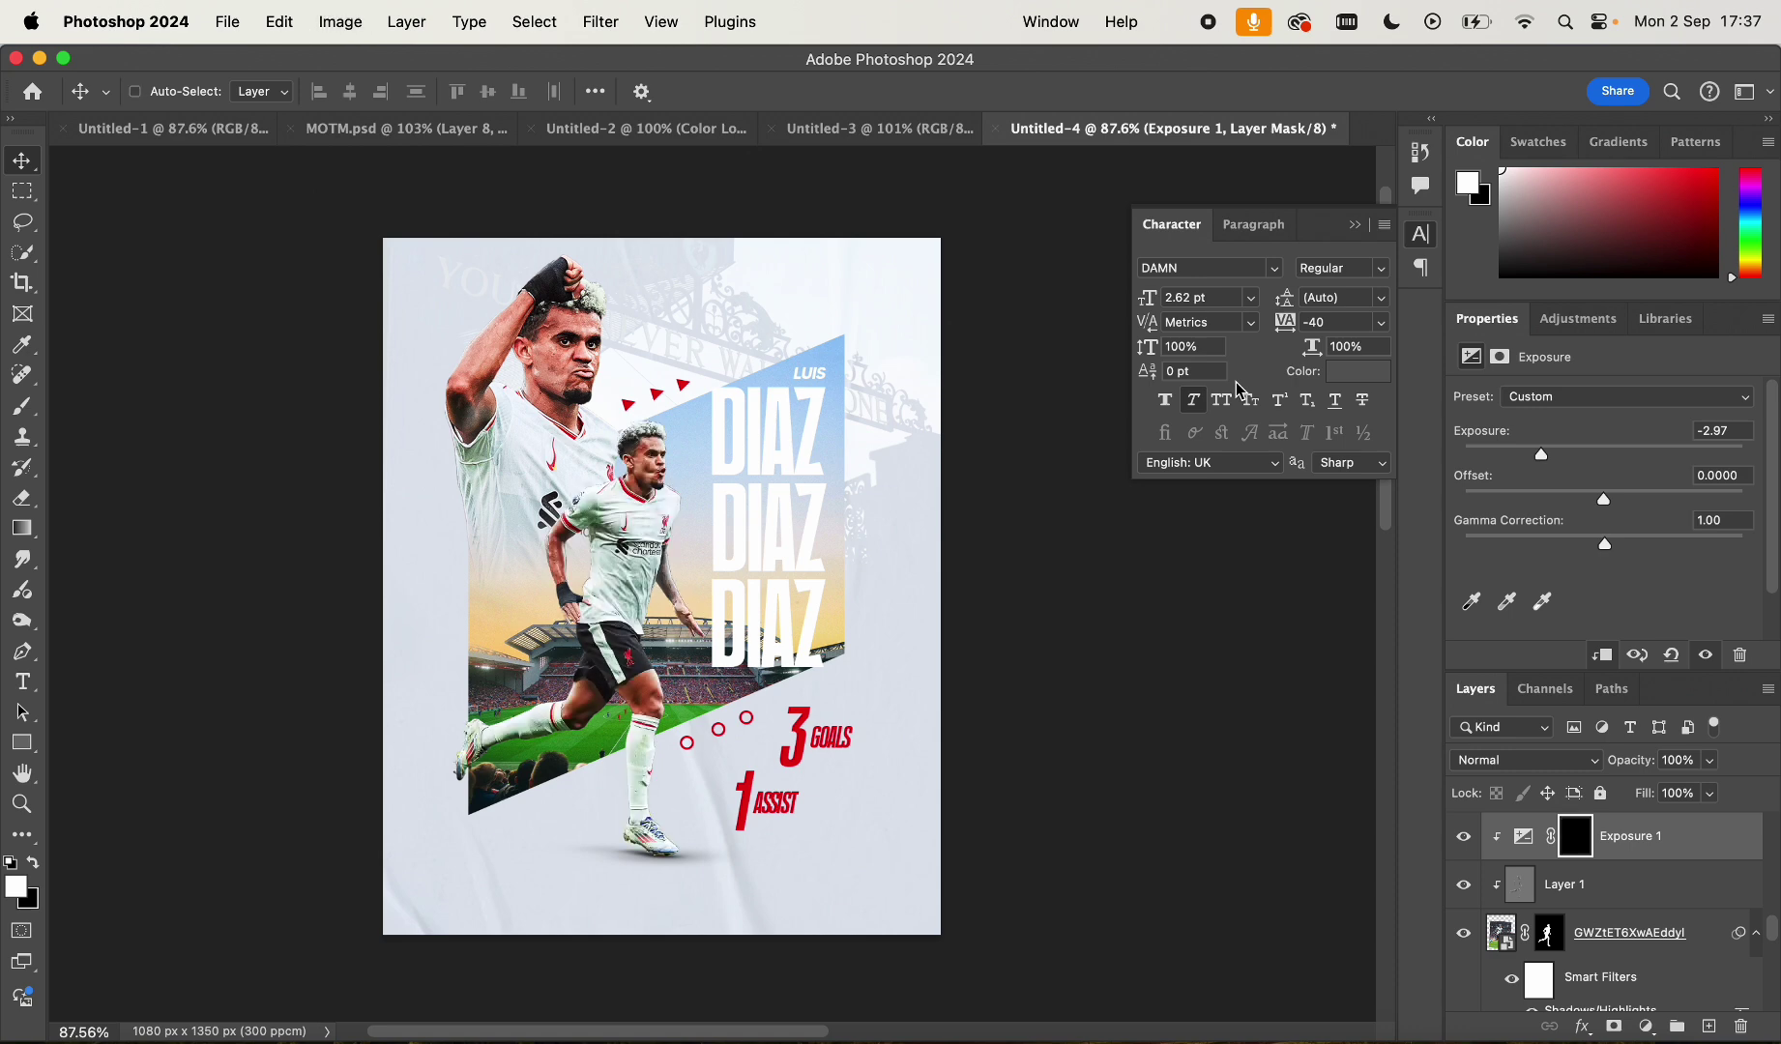
Paint white on the Exposure mask with a 70 px Soft Round brush to darken the sole of the planted boot
{"action": "scroll", "coordinate": [33, 665], "scroll_direction": "down", "scroll_amount": 2}
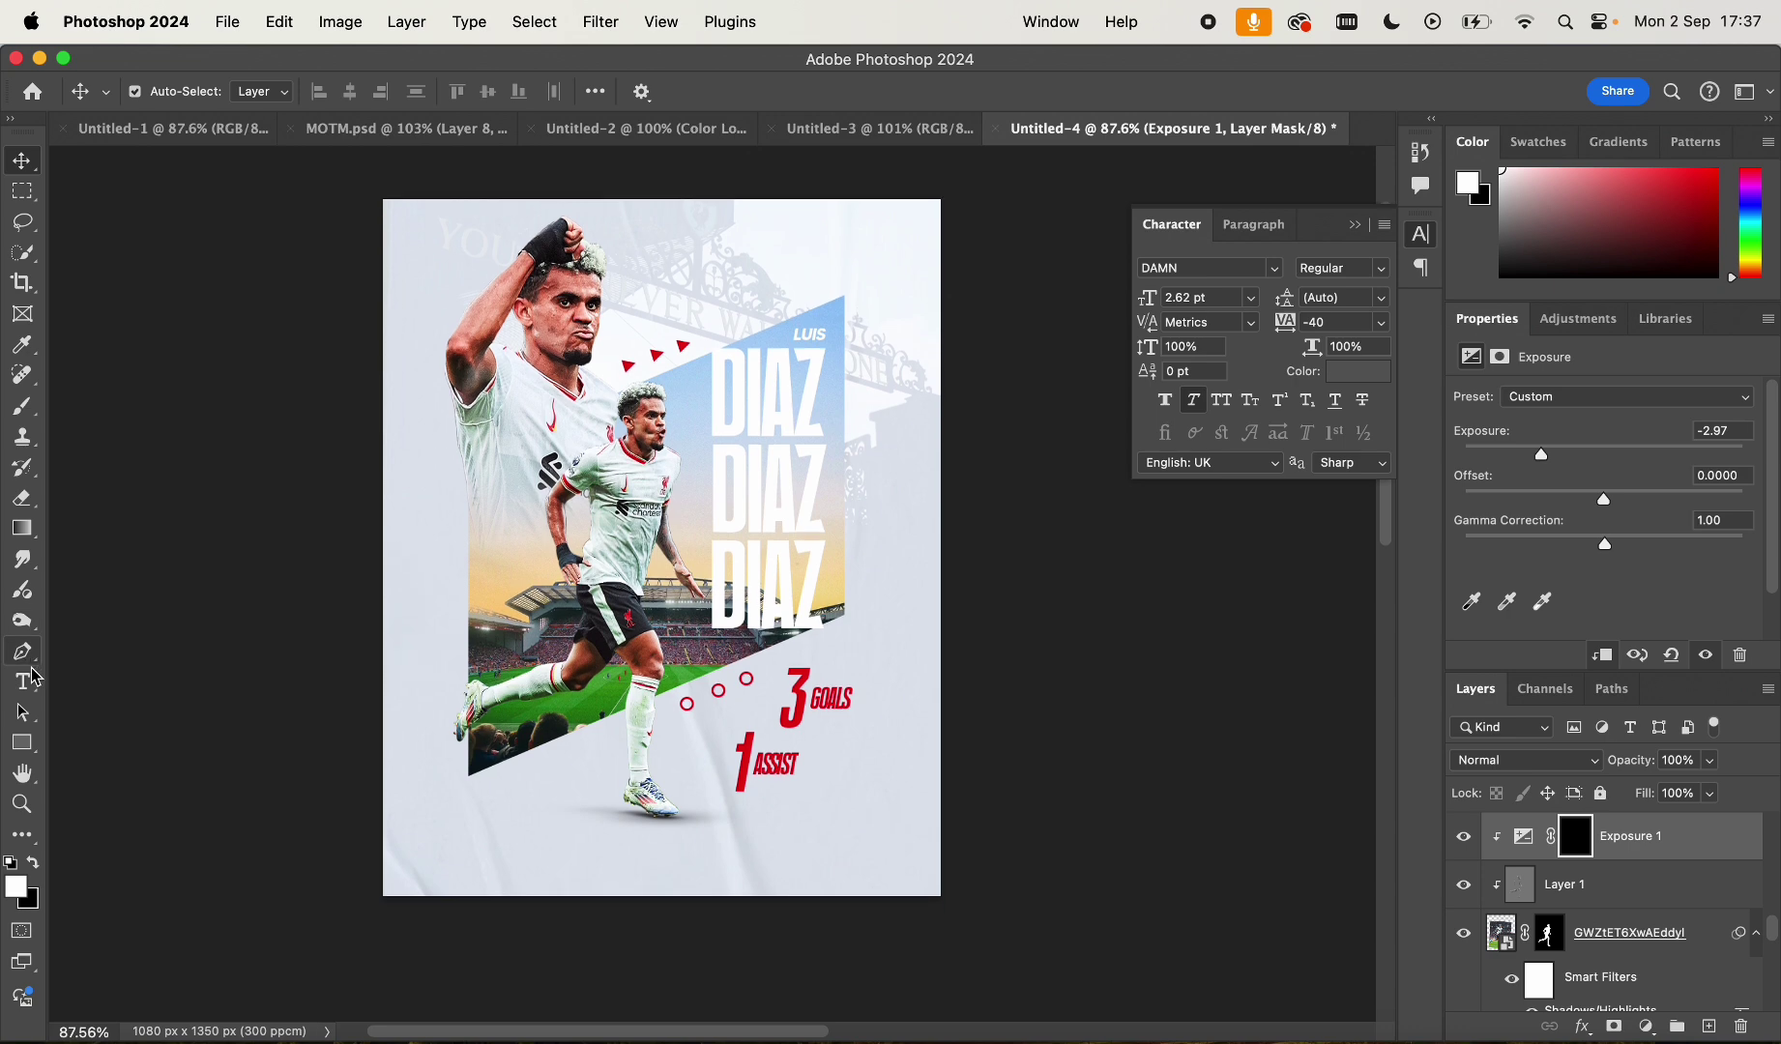
{"action": "left_click", "coordinate": [23, 407]}
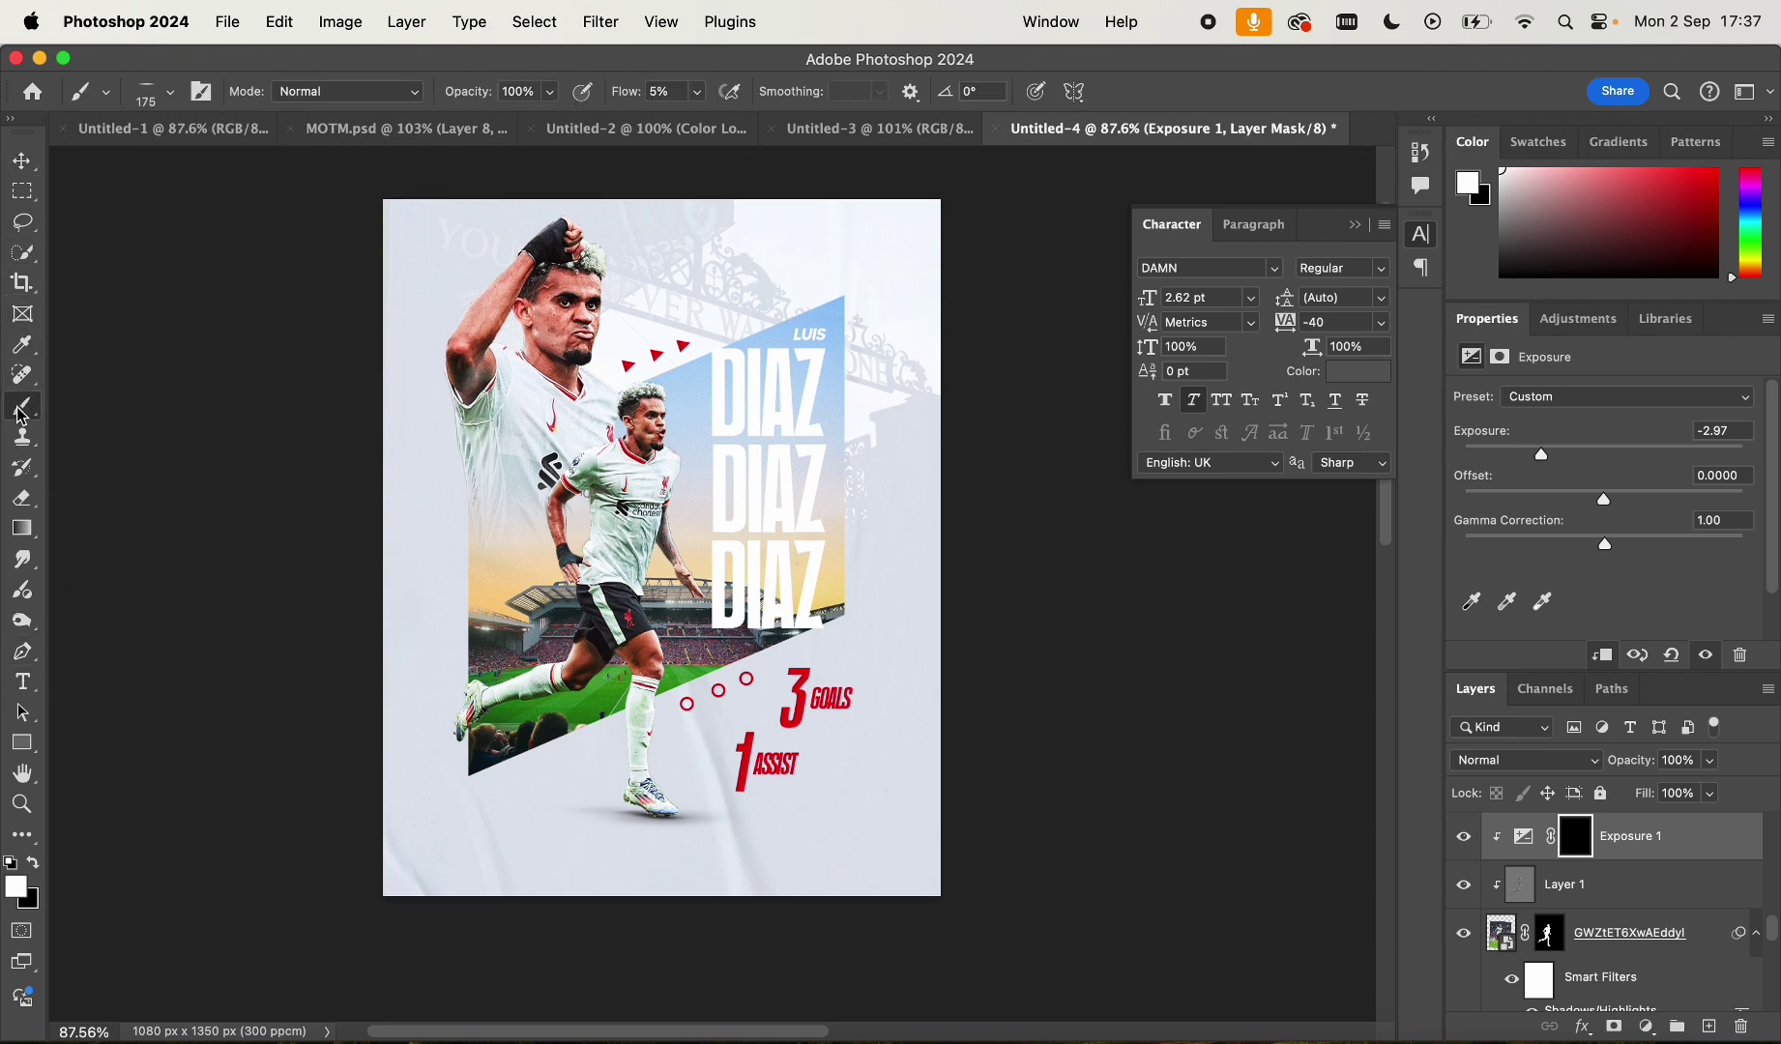
{"action": "scroll", "coordinate": [889, 734], "scroll_direction": "down", "scroll_amount": 2}
{"action": "scroll", "coordinate": [854, 783], "scroll_direction": "up", "scroll_amount": 4}
{"action": "right_click", "coordinate": [646, 829]}
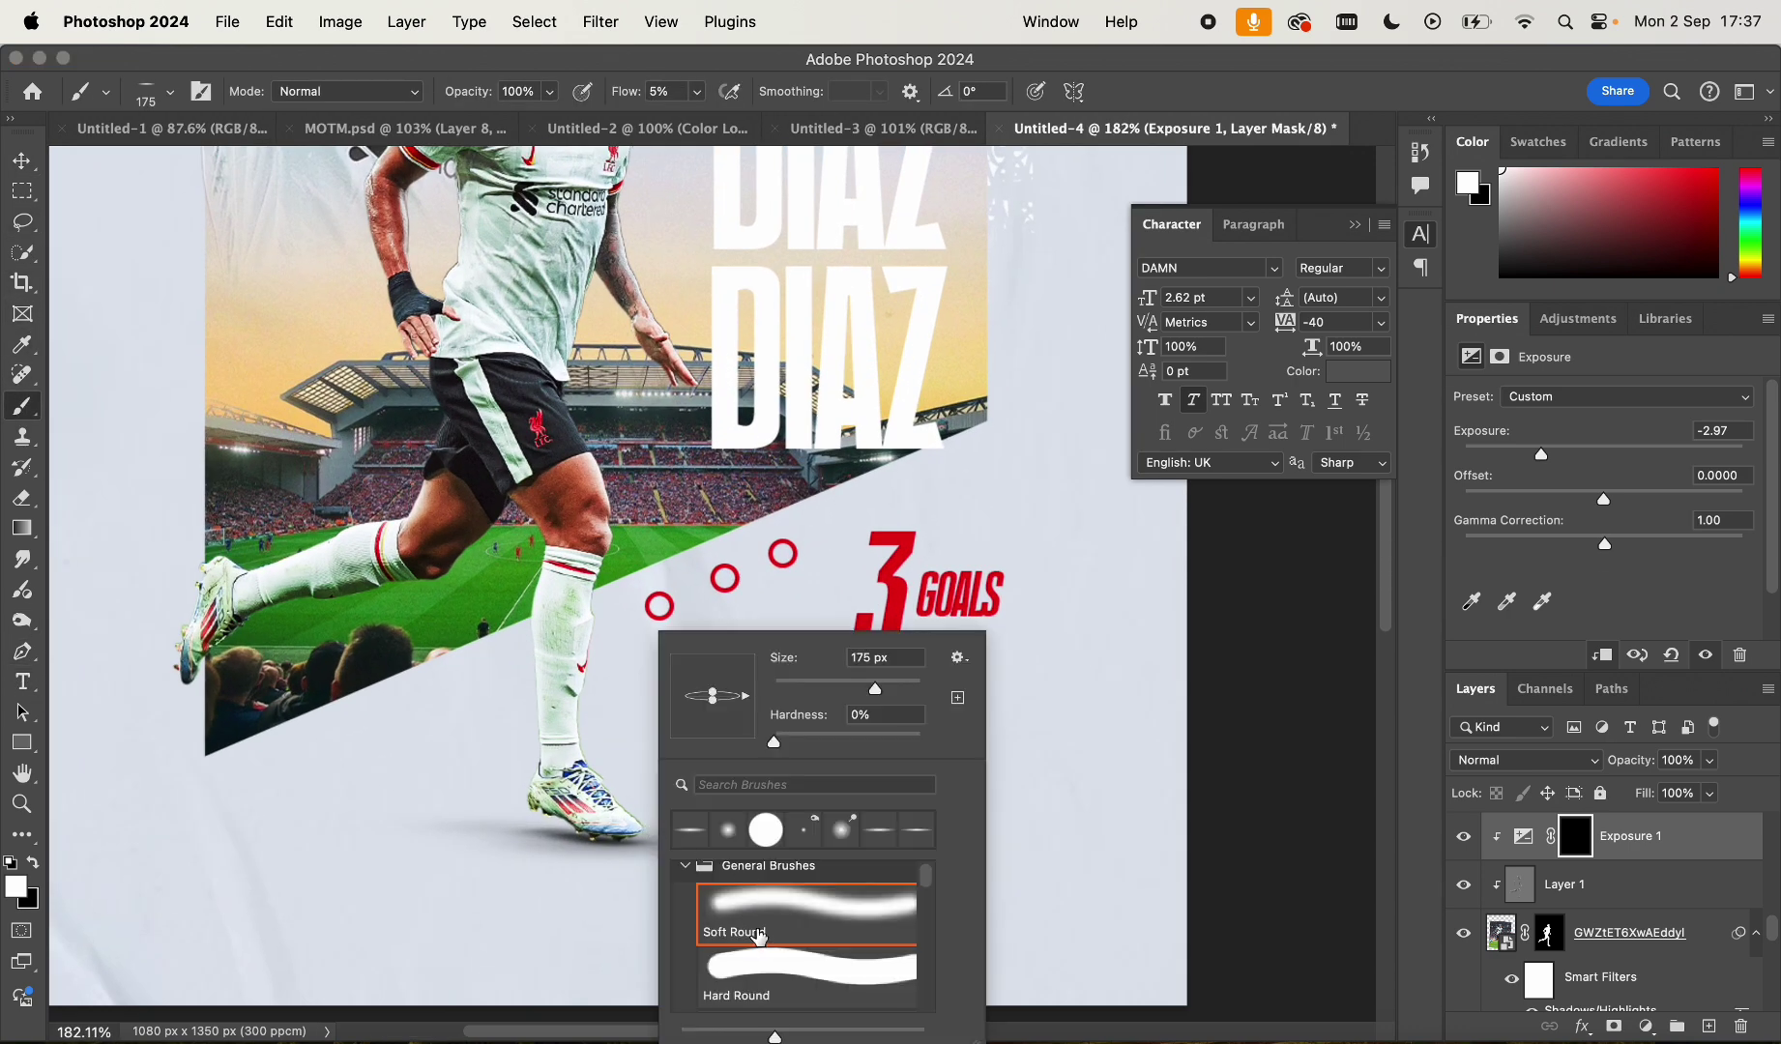
{"action": "double_click", "coordinate": [714, 903]}
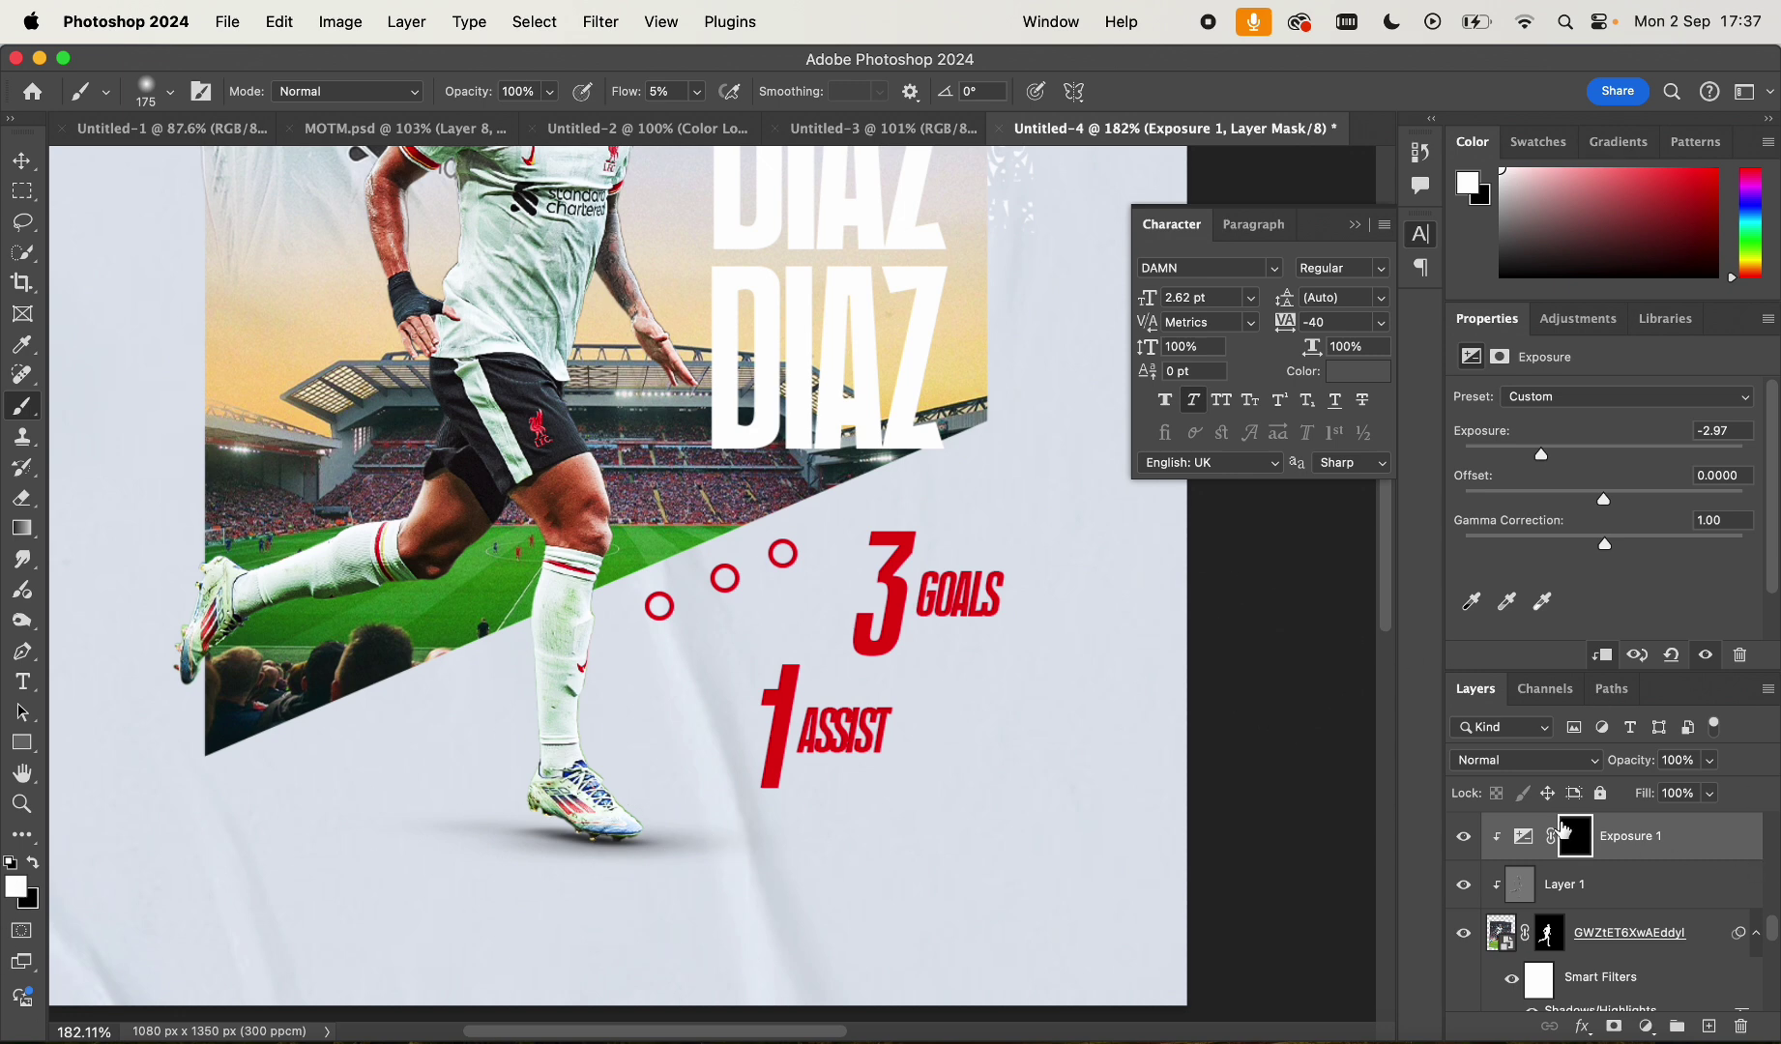
{"action": "scroll", "coordinate": [776, 693], "scroll_direction": "down", "scroll_amount": 1}
{"action": "scroll", "coordinate": [767, 696], "scroll_direction": "up", "scroll_amount": 2}
{"action": "key", "text": "["}
{"action": "key", "text": "["}
{"action": "key", "text": "["}
{"action": "key", "text": "["}
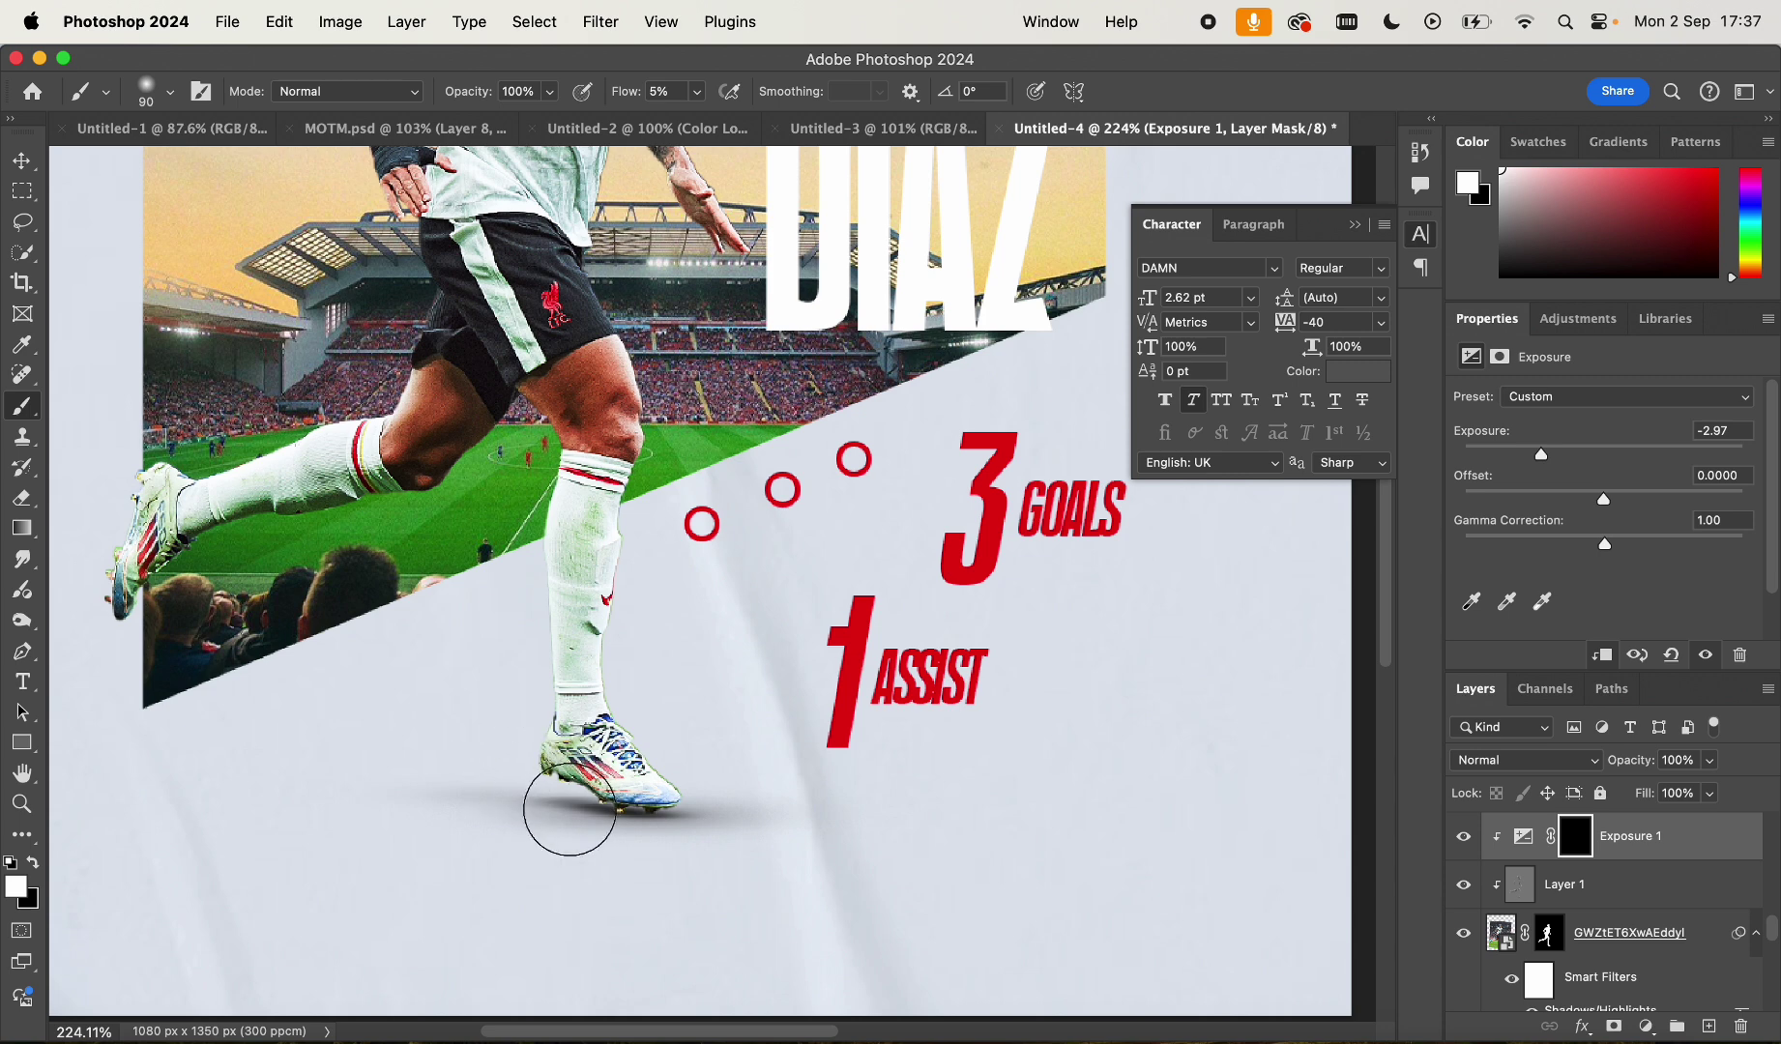
{"action": "key", "text": "x"}
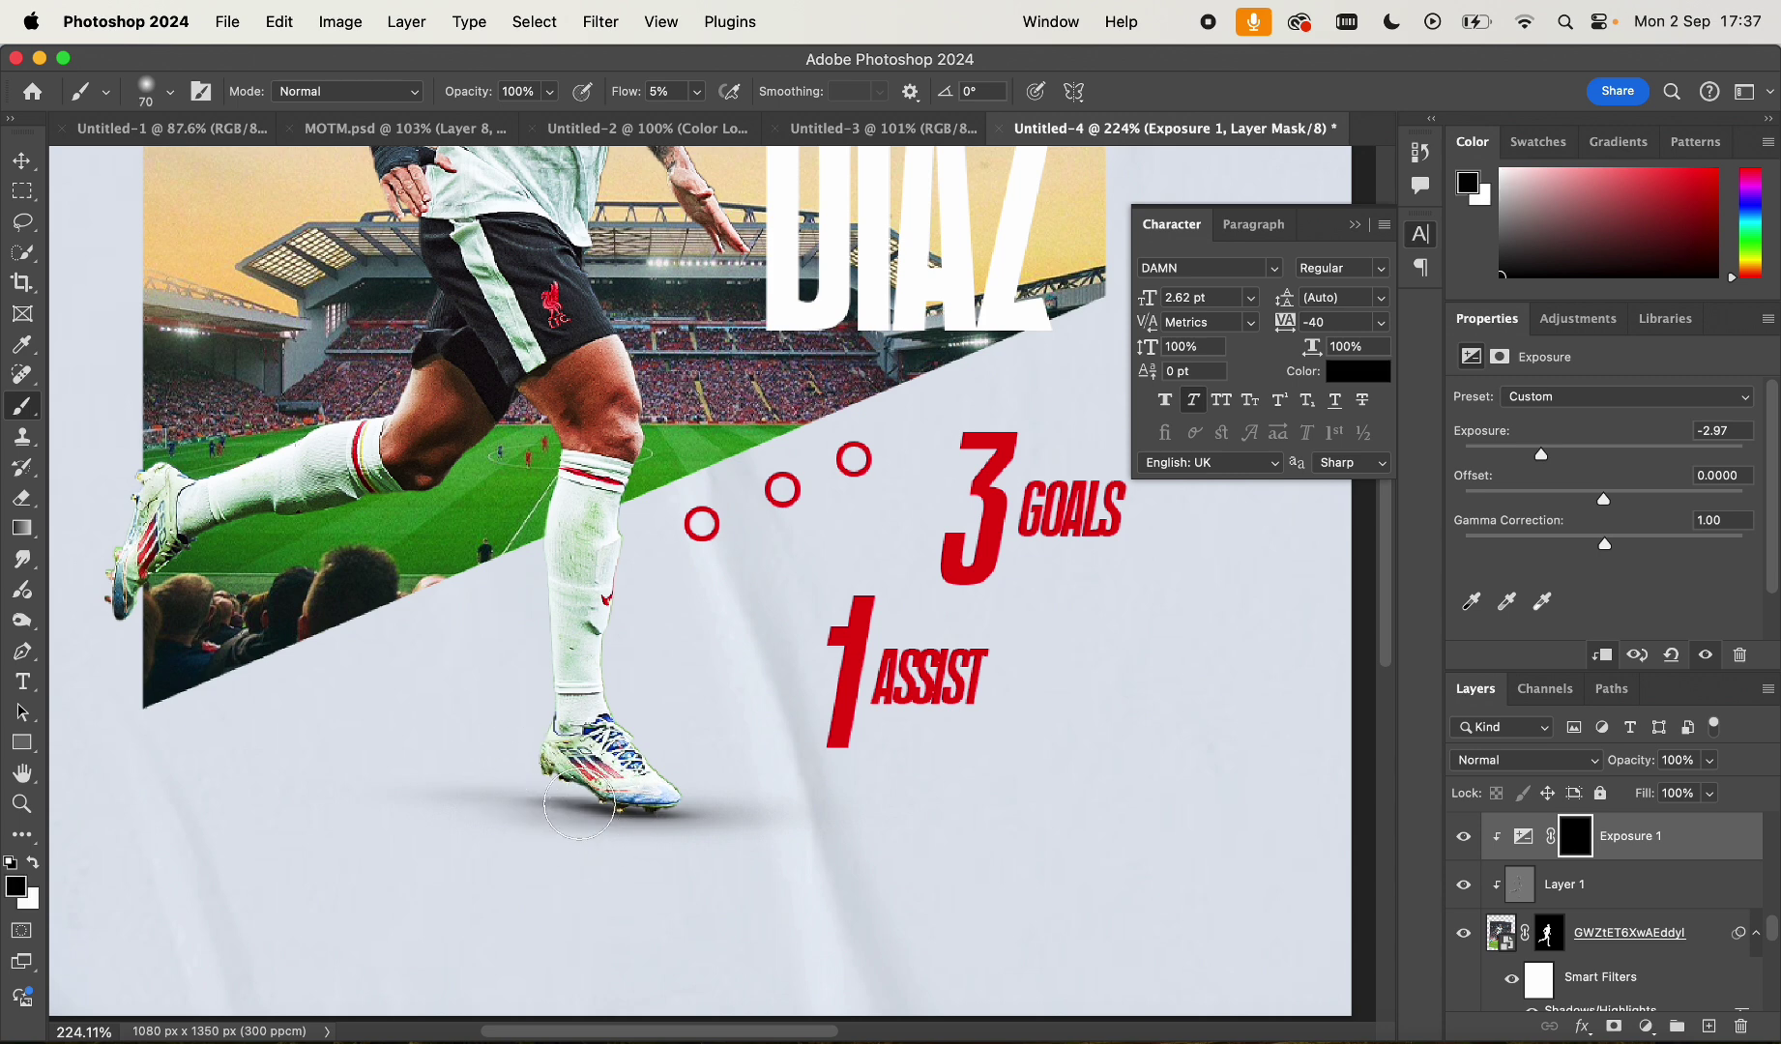
{"action": "key", "text": "x"}
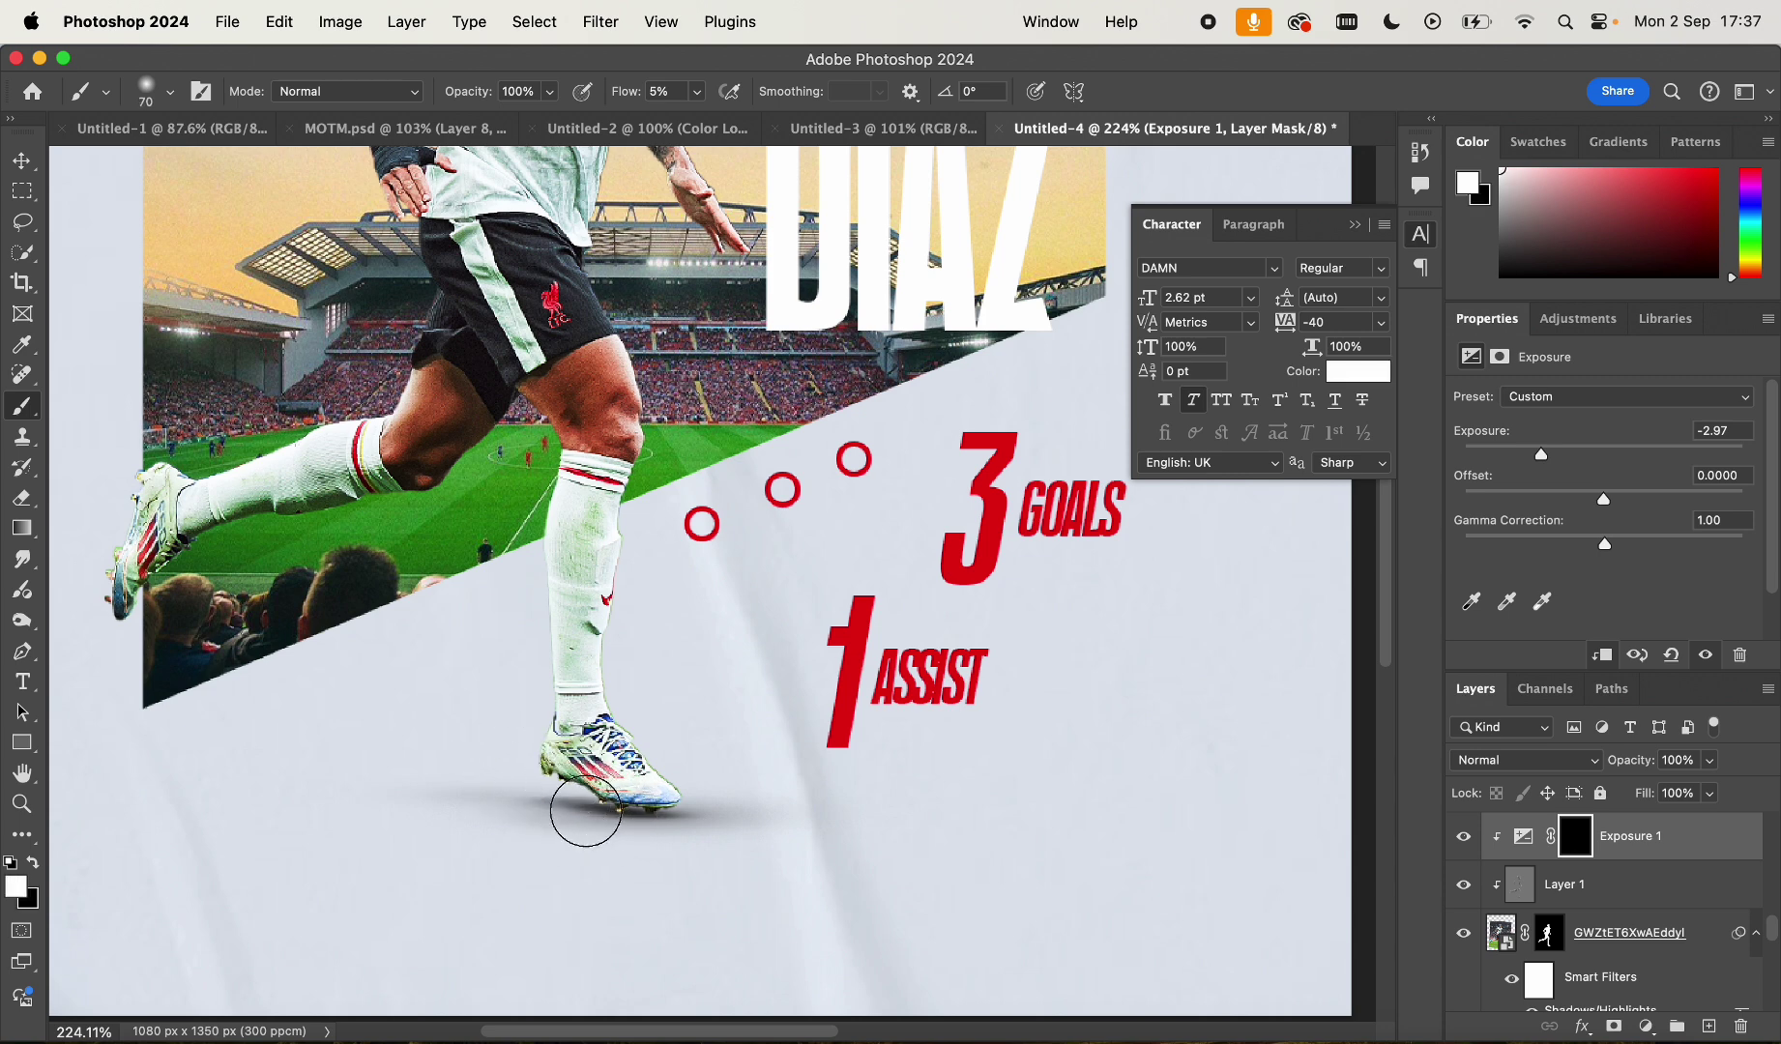
{"action": "mouse_move", "coordinate": [603, 814]}
{"action": "left_mouse_down"}
{"action": "mouse_move", "coordinate": [531, 762]}
{"action": "mouse_move", "coordinate": [646, 820]}
{"action": "left_mouse_up"}
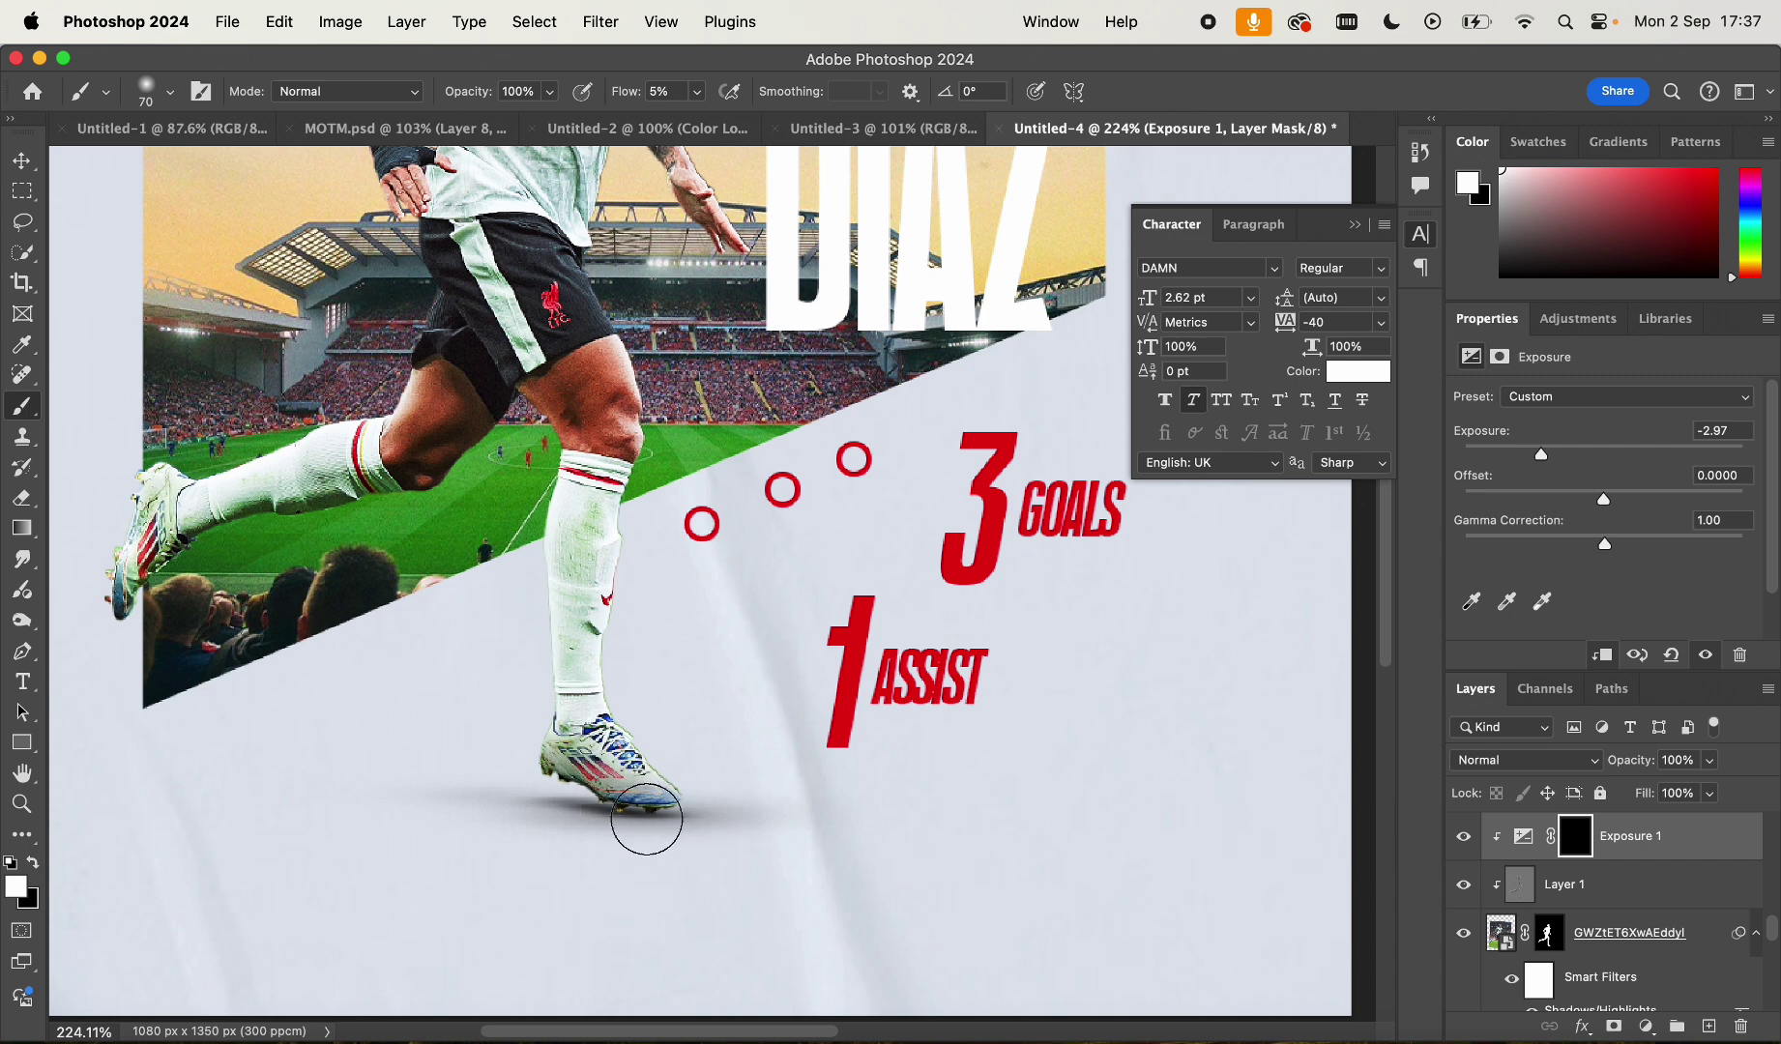
Brush shading along the underside of the running player's trailing leg and down the back edge of the planted leg
{"action": "scroll", "coordinate": [517, 859], "scroll_direction": "left", "scroll_amount": 4}
{"action": "scroll", "coordinate": [497, 656], "scroll_direction": "up", "scroll_amount": 2}
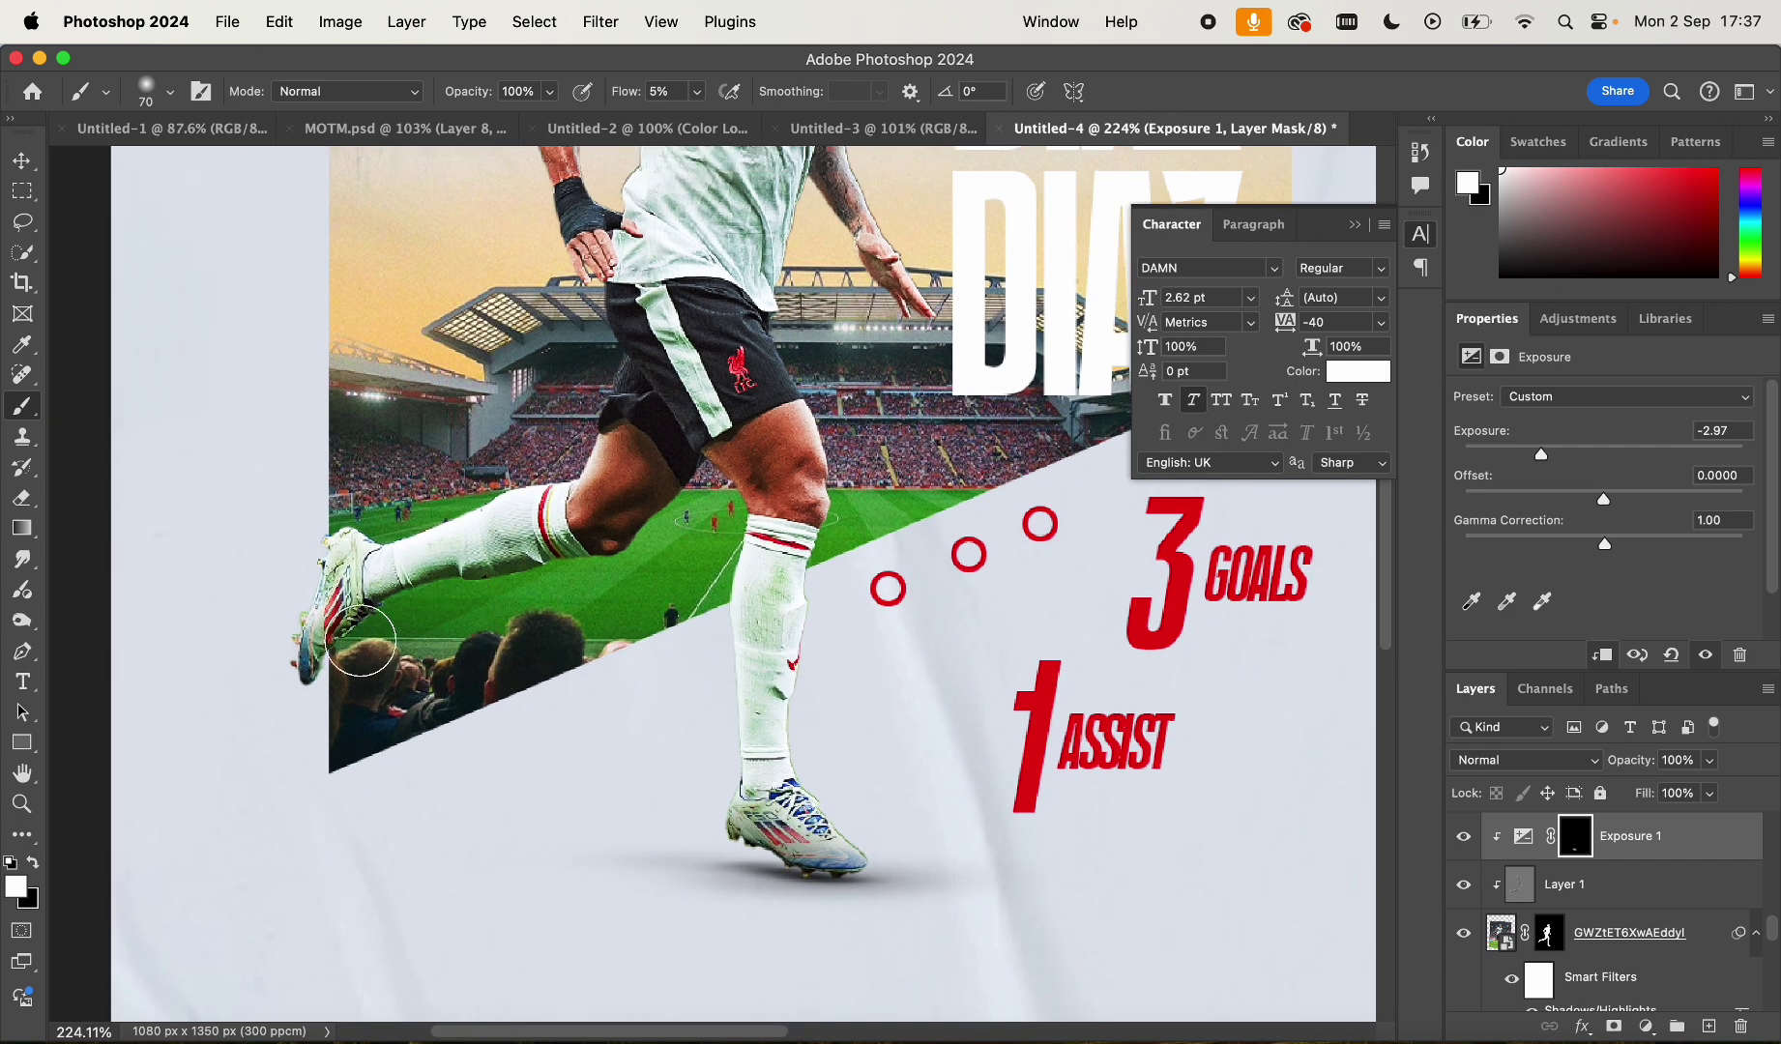
{"action": "mouse_move", "coordinate": [383, 615]}
{"action": "left_mouse_down"}
{"action": "mouse_move", "coordinate": [532, 553]}
{"action": "mouse_move", "coordinate": [578, 559]}
{"action": "left_mouse_up"}
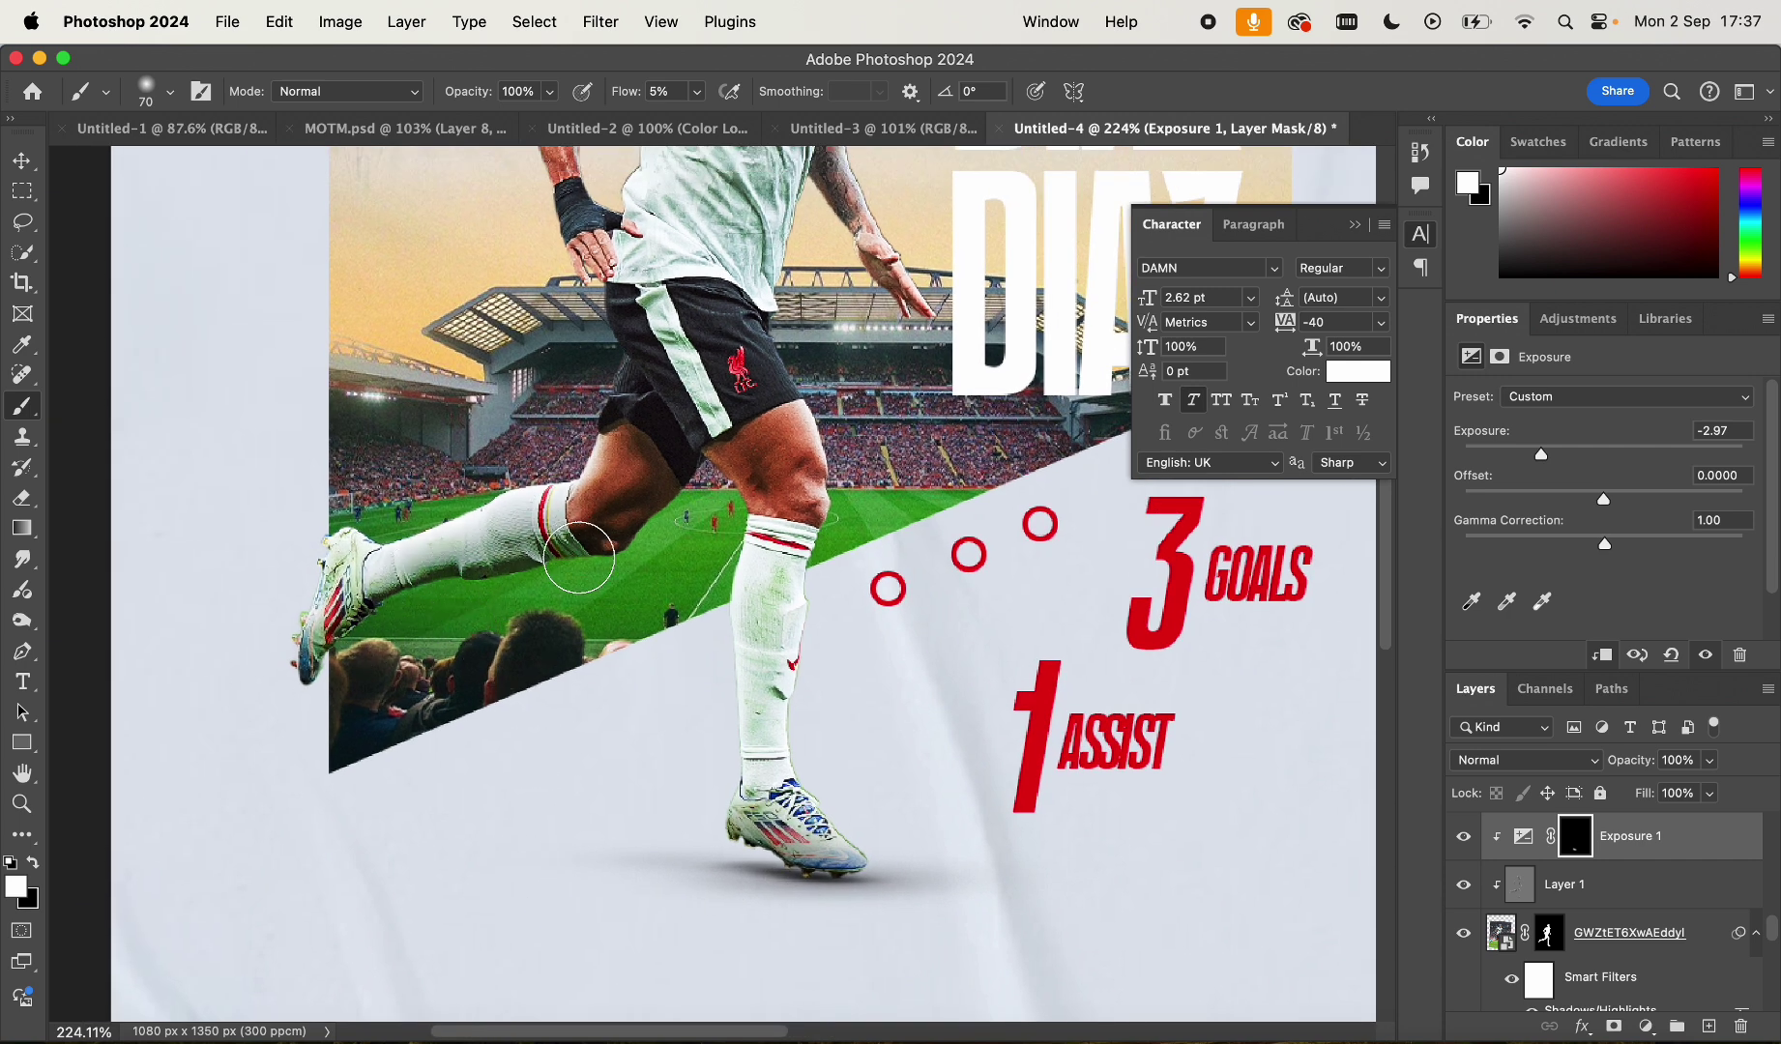
{"action": "left_click_drag", "start_coordinate": [725, 501], "coordinate": [690, 655]}
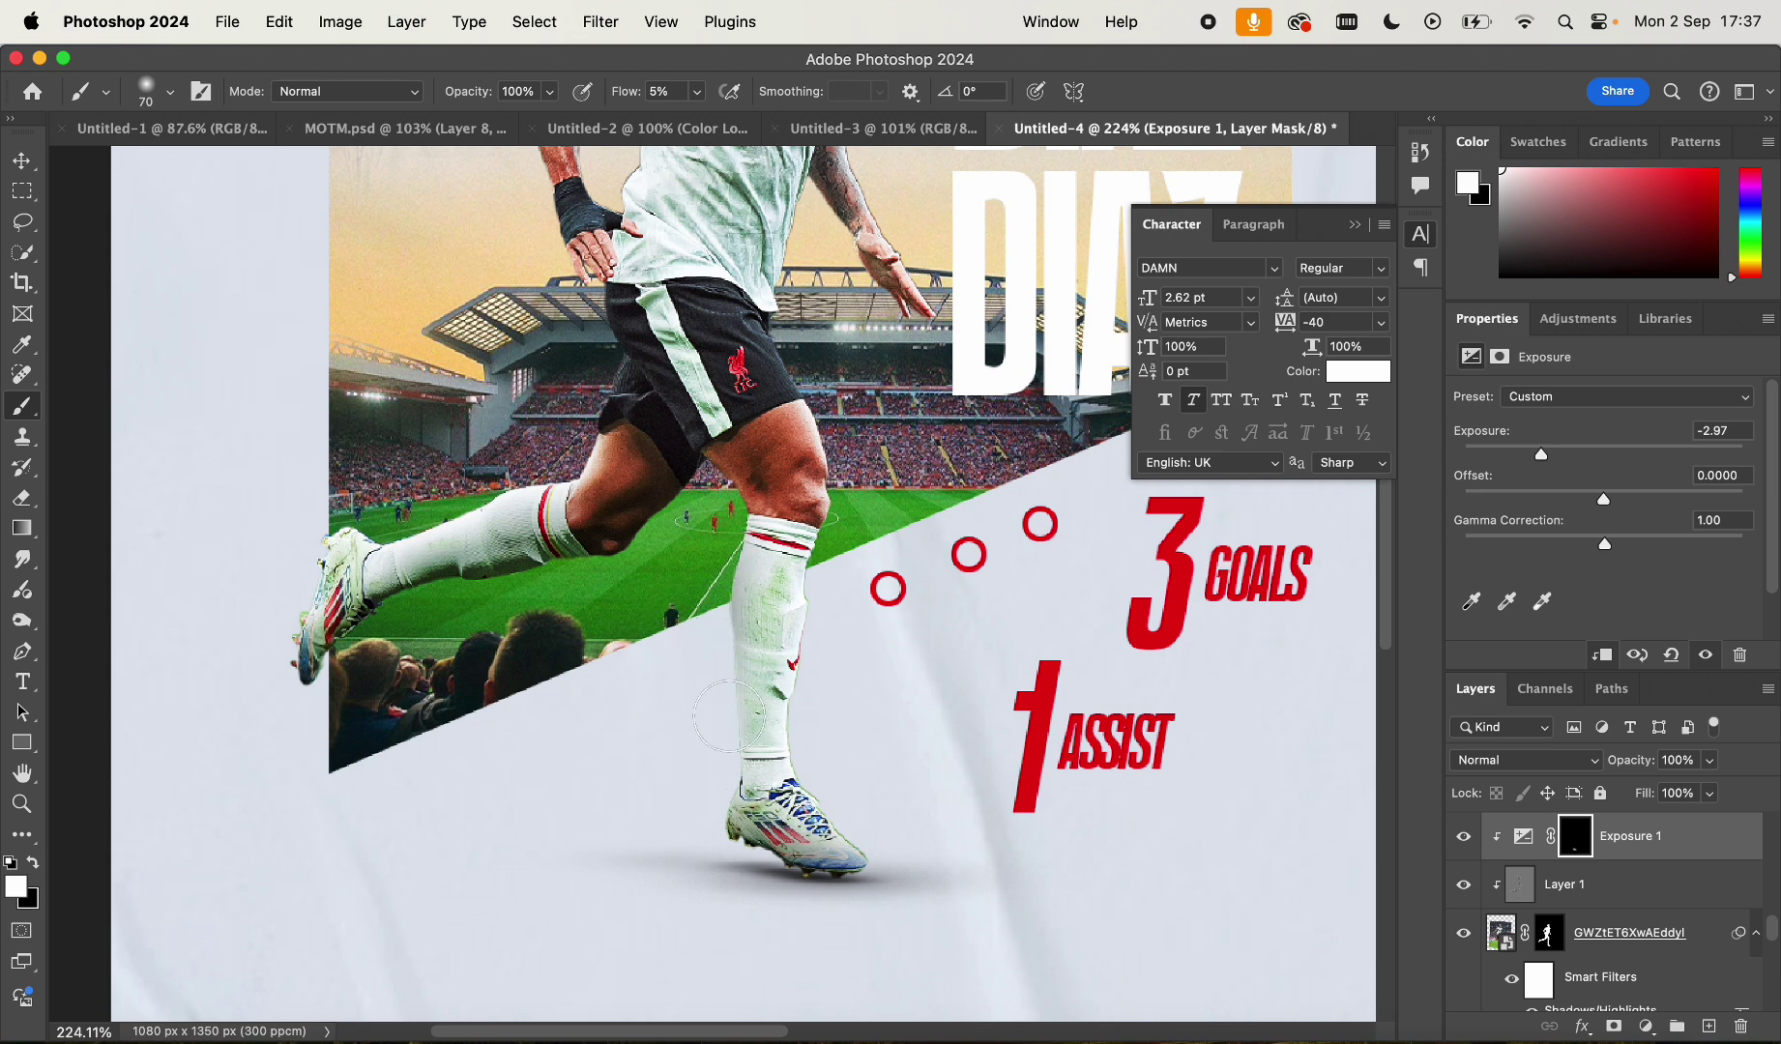
{"action": "mouse_move", "coordinate": [728, 716]}
{"action": "left_mouse_down"}
{"action": "mouse_move", "coordinate": [740, 788]}
{"action": "mouse_move", "coordinate": [725, 441]}
{"action": "mouse_move", "coordinate": [702, 785]}
{"action": "mouse_move", "coordinate": [716, 517]}
{"action": "mouse_move", "coordinate": [722, 664]}
{"action": "left_mouse_up"}
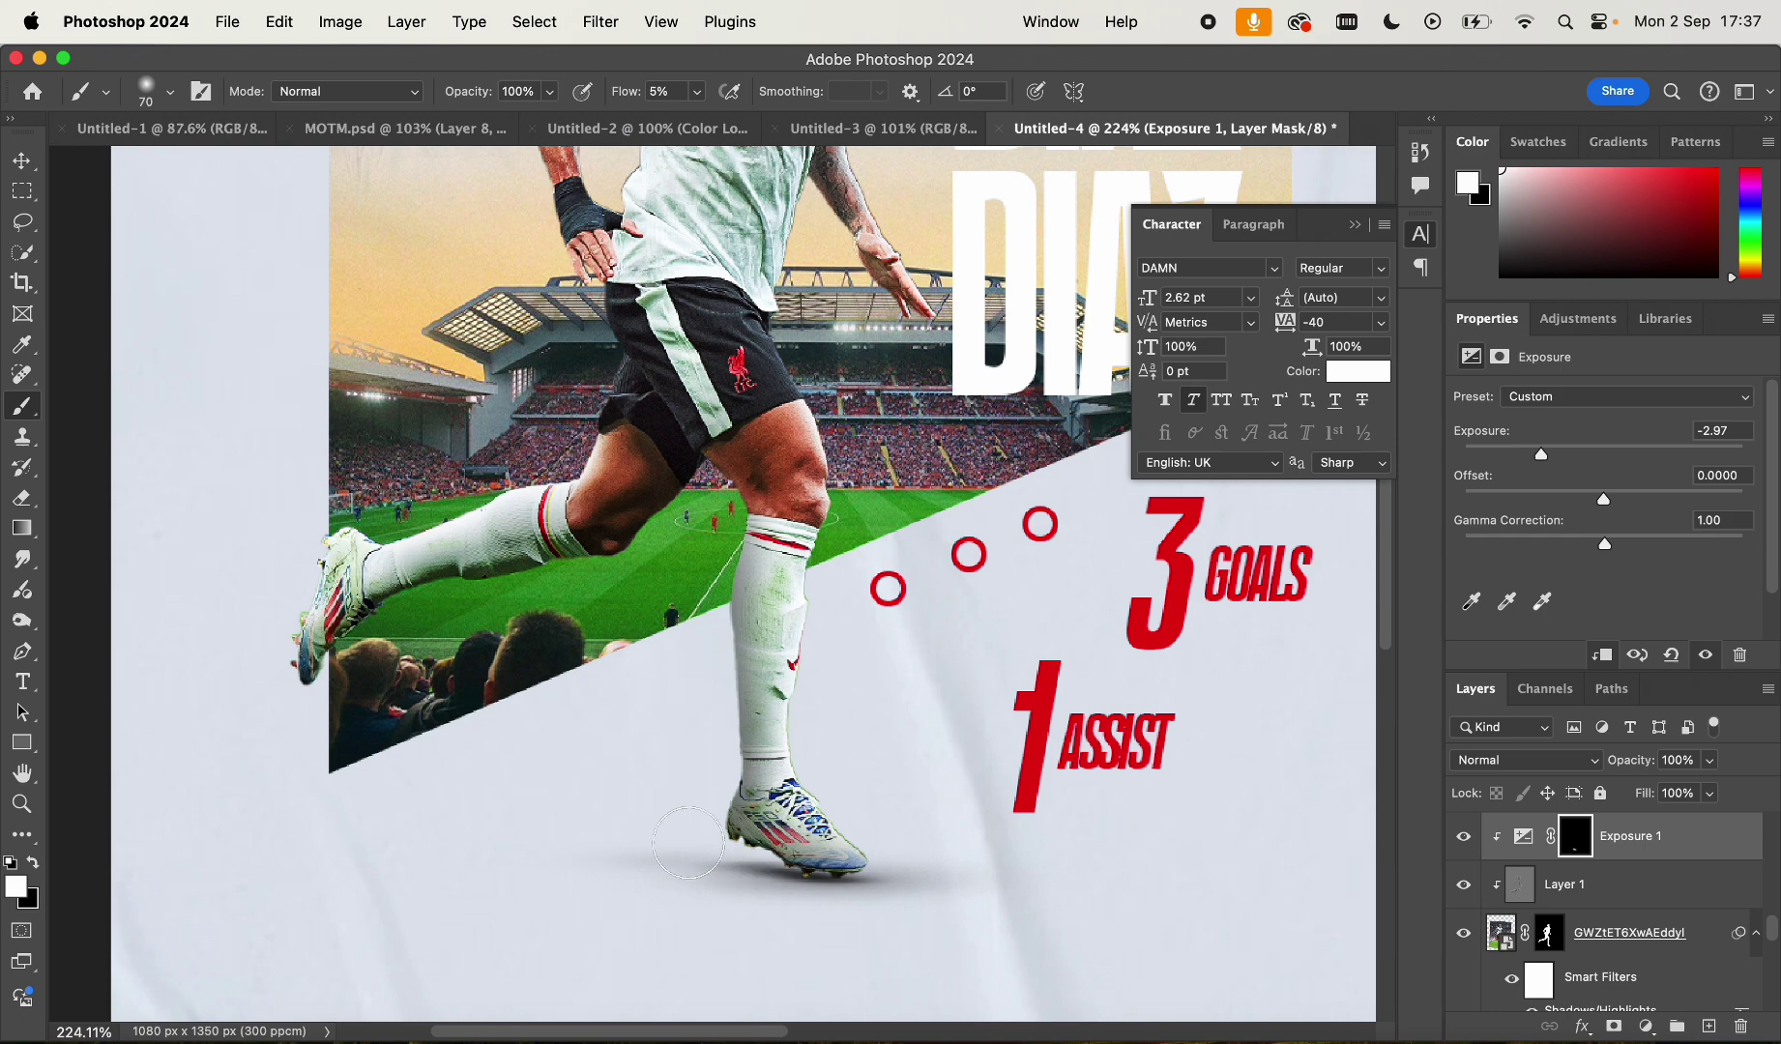
Paint black on the Exposure mask over the planted boot's toe to lighten its shading
{"action": "scroll", "coordinate": [688, 843], "scroll_direction": "down", "scroll_amount": 10}
{"action": "scroll", "coordinate": [817, 684], "scroll_direction": "up", "scroll_amount": 5}
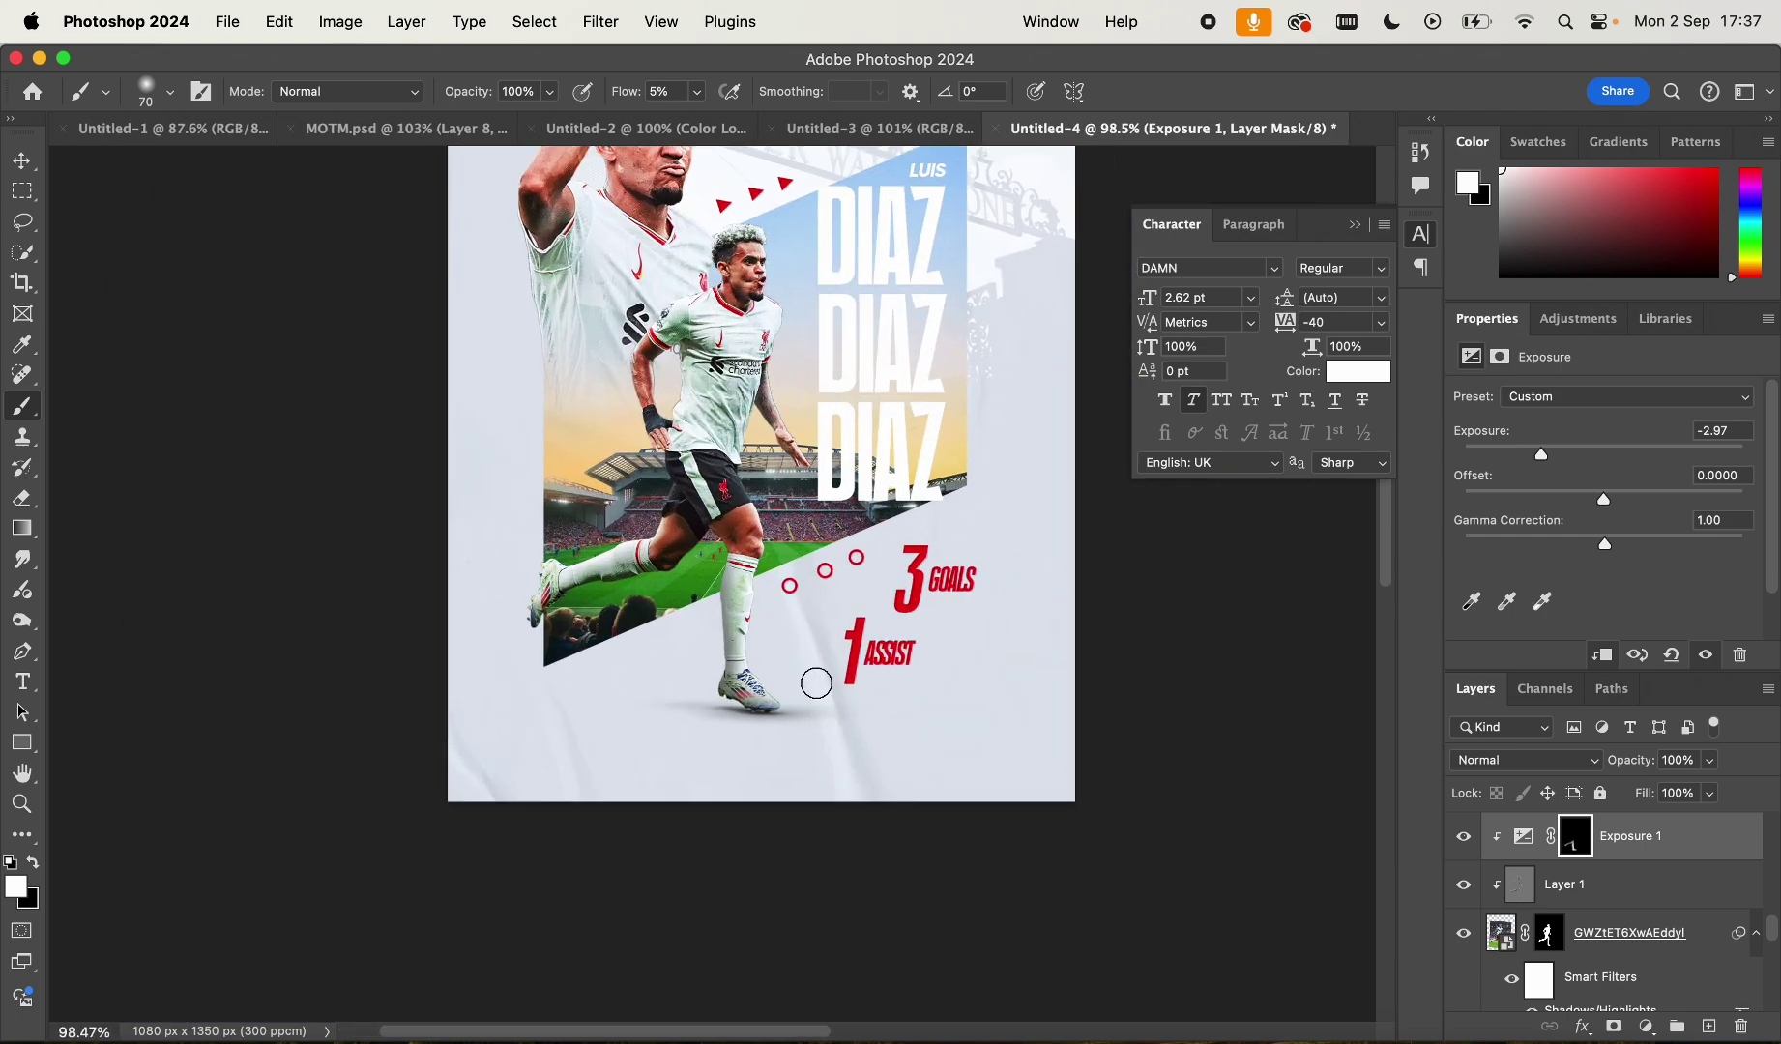
{"action": "scroll", "coordinate": [816, 683], "scroll_direction": "up", "scroll_amount": 8}
{"action": "key", "text": "x"}
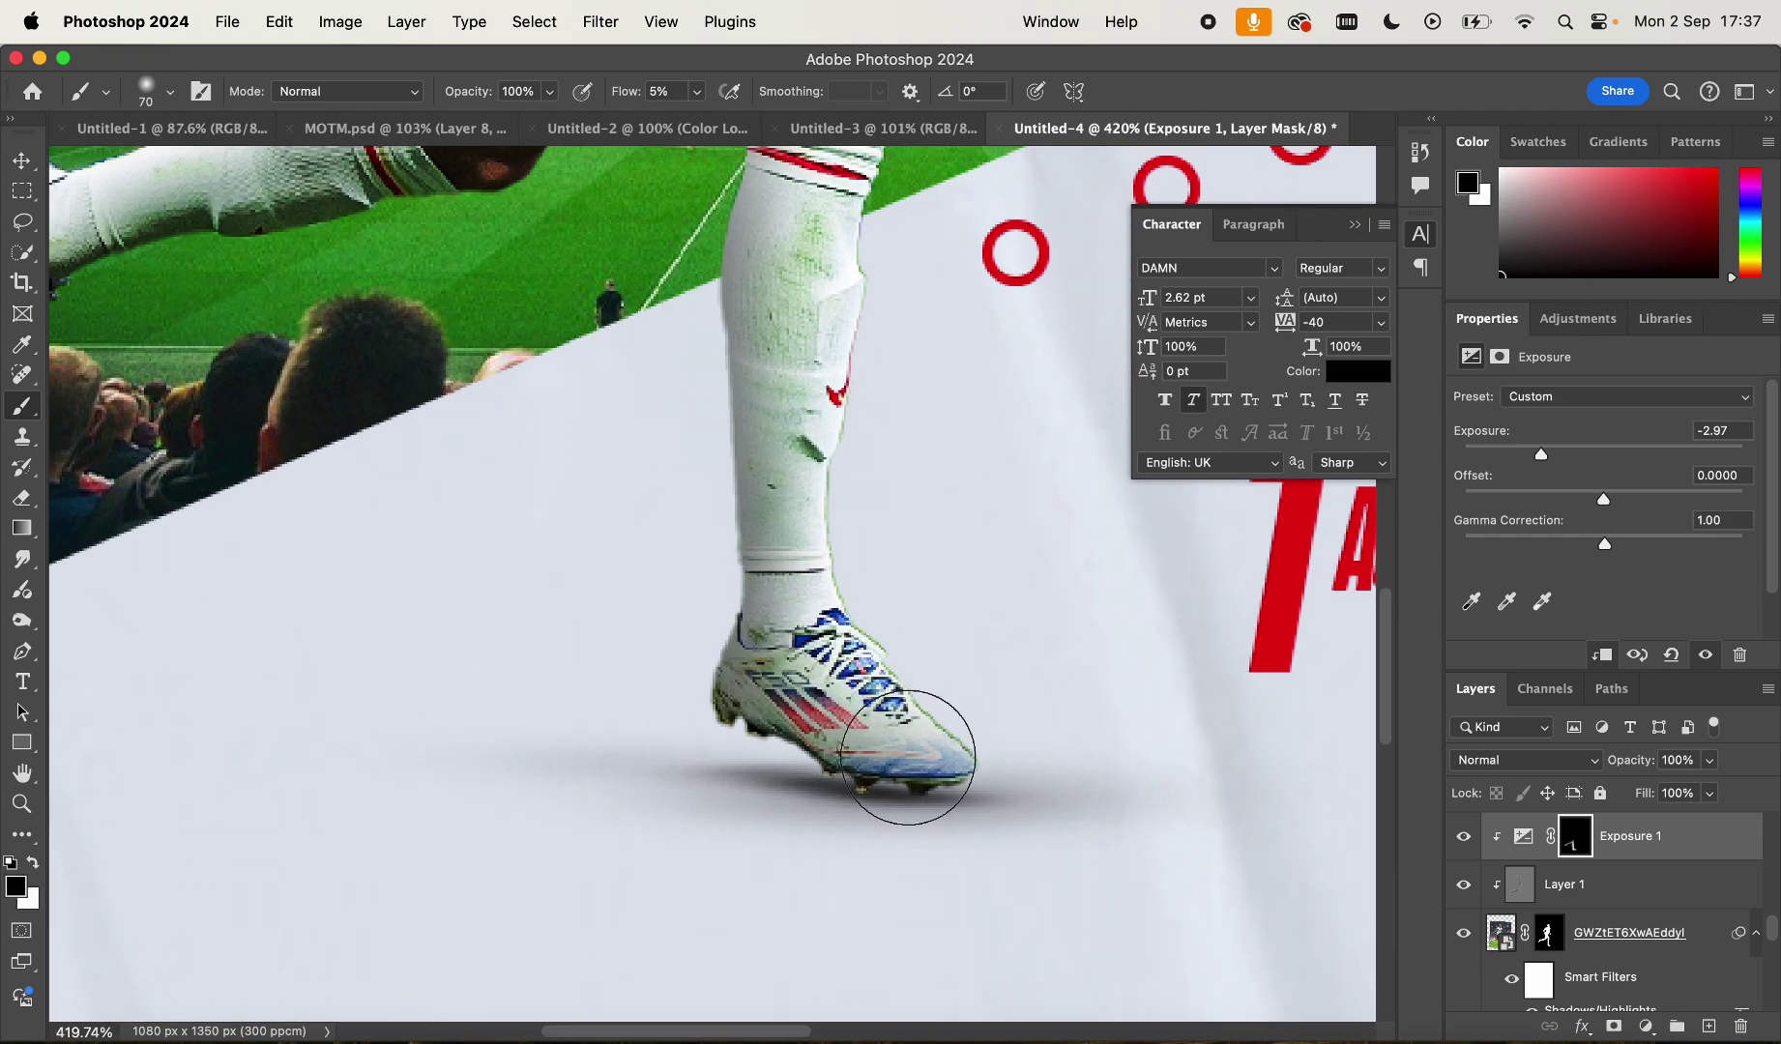
{"action": "mouse_move", "coordinate": [908, 757]}
{"action": "left_mouse_down"}
{"action": "mouse_move", "coordinate": [984, 757]}
{"action": "mouse_move", "coordinate": [917, 759]}
{"action": "mouse_move", "coordinate": [930, 750]}
{"action": "mouse_move", "coordinate": [900, 774]}
{"action": "mouse_move", "coordinate": [979, 742]}
{"action": "mouse_move", "coordinate": [917, 778]}
{"action": "mouse_move", "coordinate": [978, 724]}
{"action": "mouse_move", "coordinate": [972, 752]}
{"action": "mouse_move", "coordinate": [993, 722]}
{"action": "mouse_move", "coordinate": [933, 764]}
{"action": "mouse_move", "coordinate": [962, 741]}
{"action": "mouse_move", "coordinate": [984, 773]}
{"action": "left_mouse_up"}
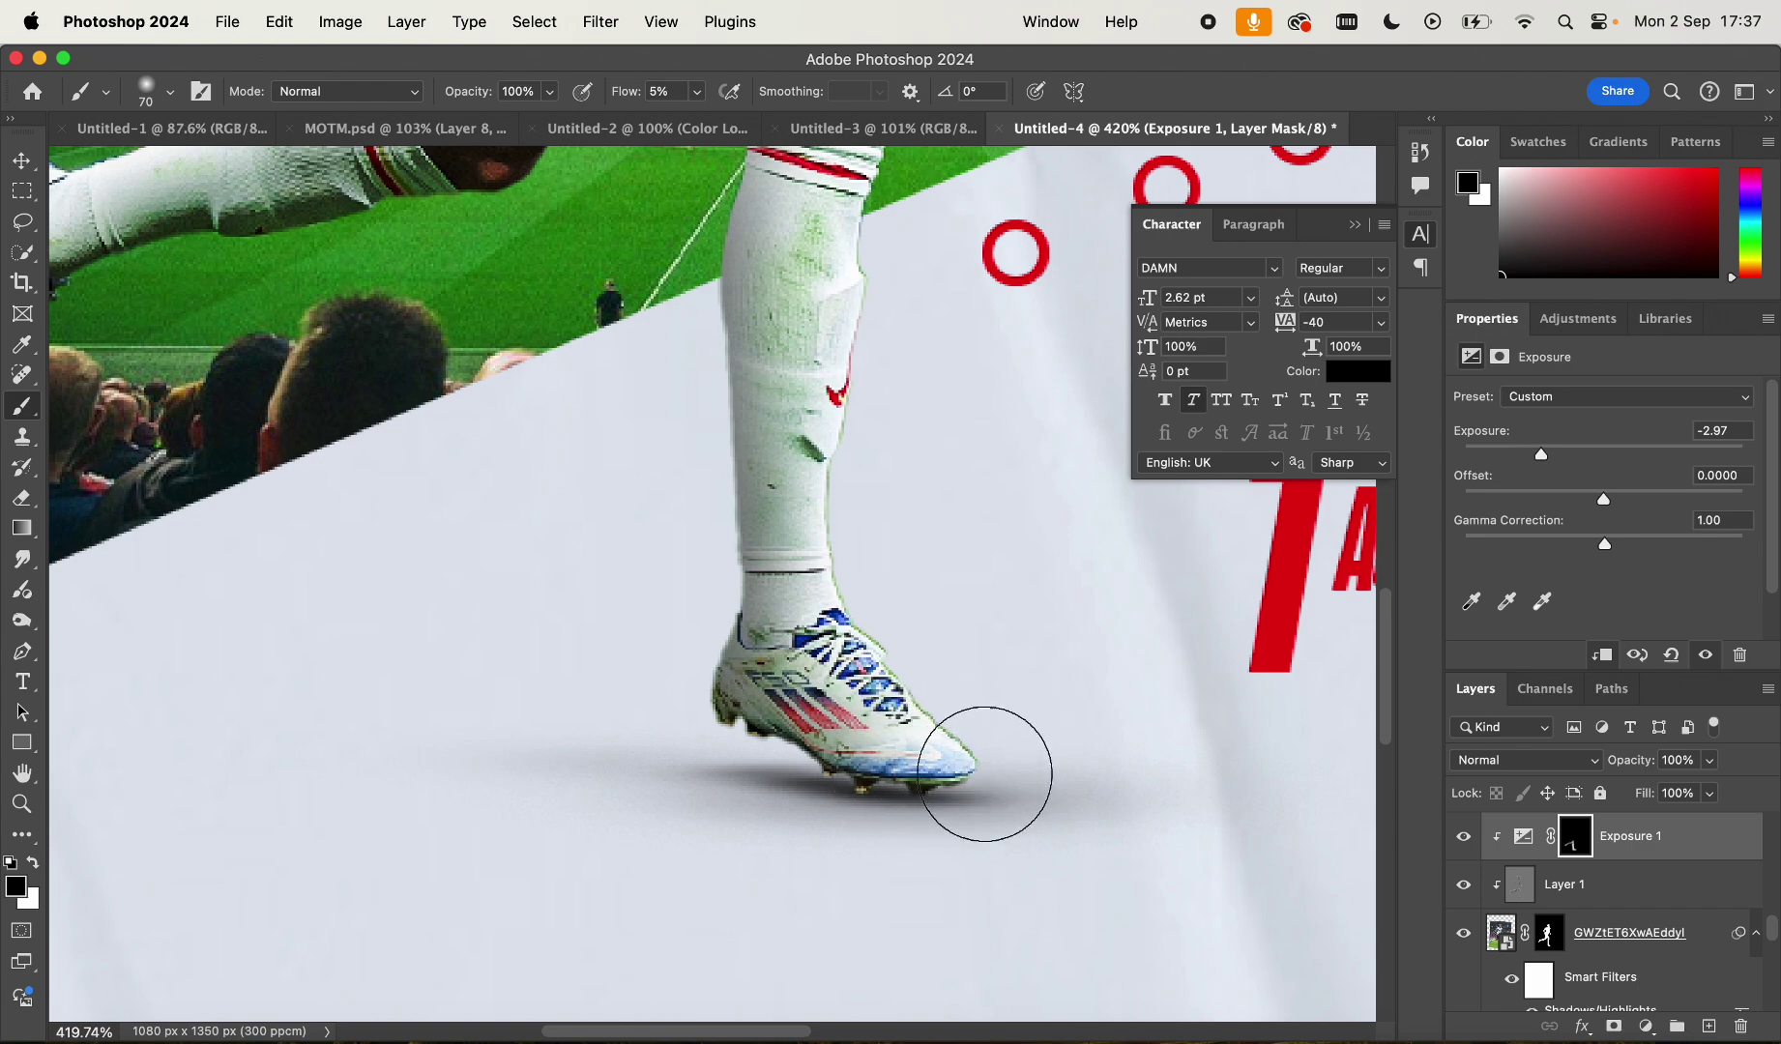
{"action": "scroll", "coordinate": [986, 769], "scroll_direction": "down", "scroll_amount": 8}
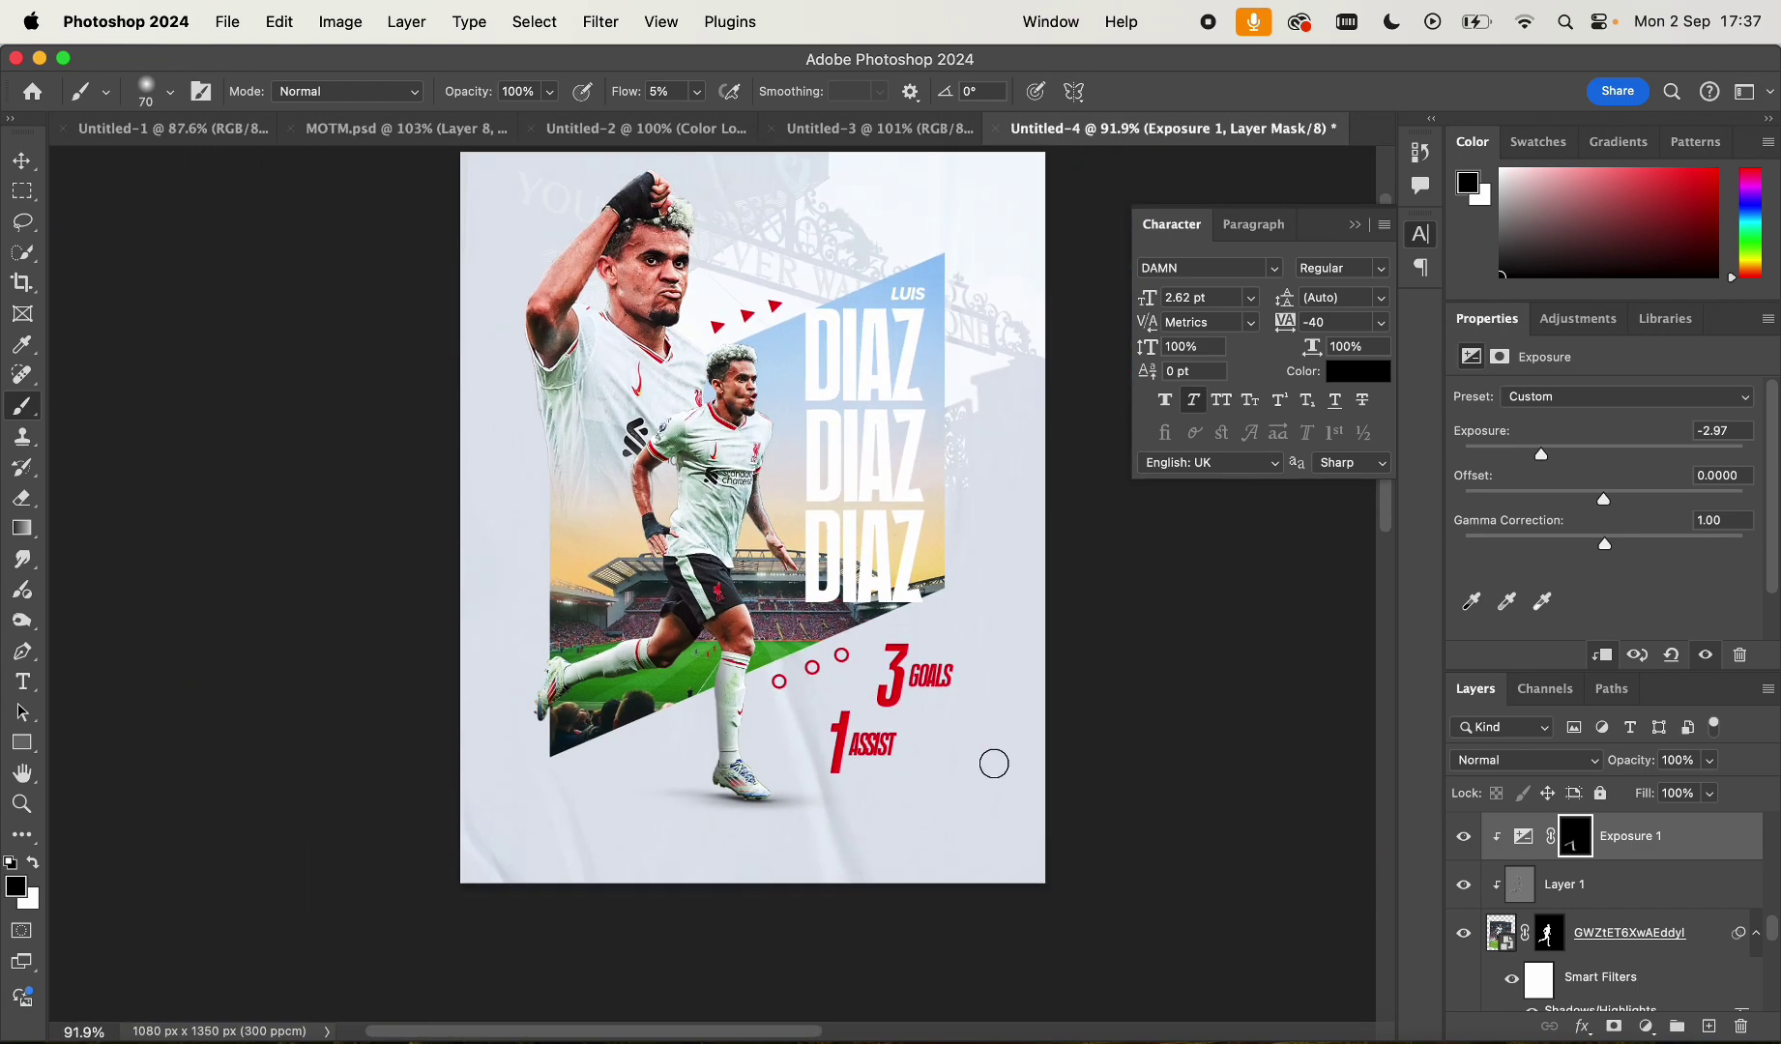
{"action": "scroll", "coordinate": [994, 764], "scroll_direction": "down", "scroll_amount": 4}
{"action": "scroll", "coordinate": [994, 764], "scroll_direction": "up", "scroll_amount": 6}
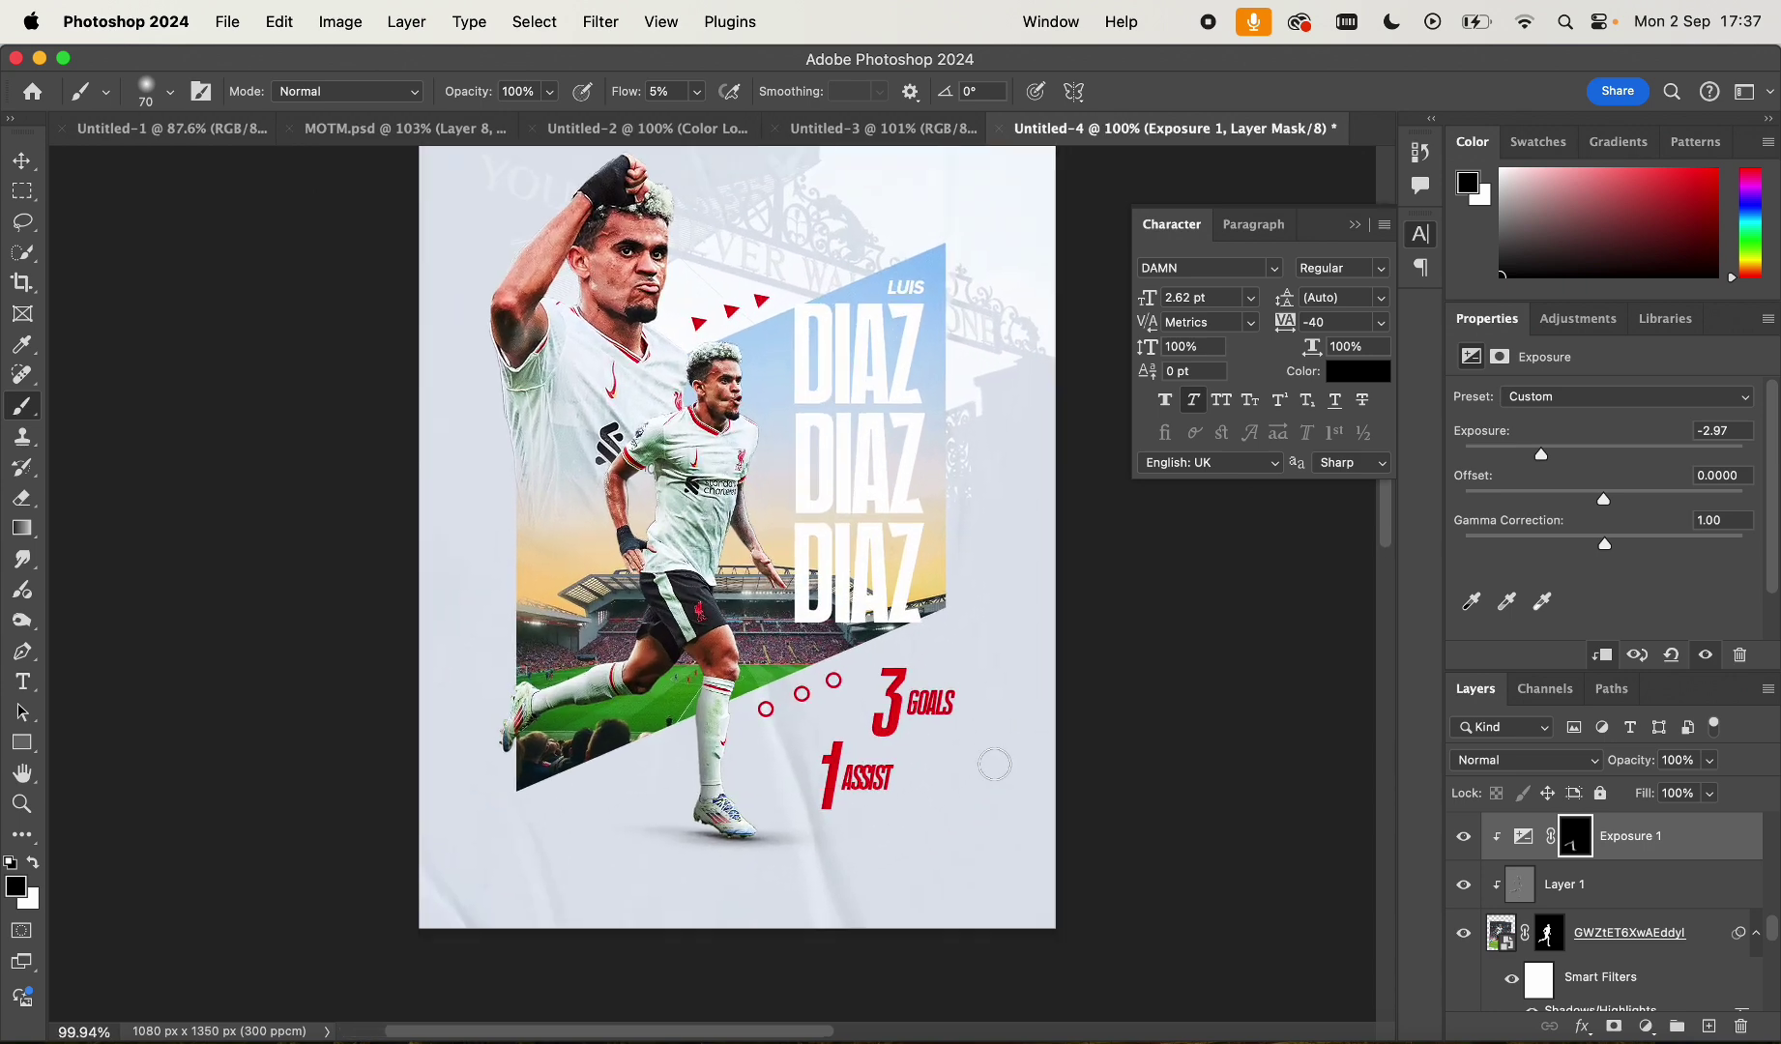
{"action": "scroll", "coordinate": [994, 764], "scroll_direction": "down", "scroll_amount": 1}
Create a new layer above the ASSIST text and fill it with 50% Gray in Normal mode at 100% opacity
{"action": "left_click", "coordinate": [23, 169]}
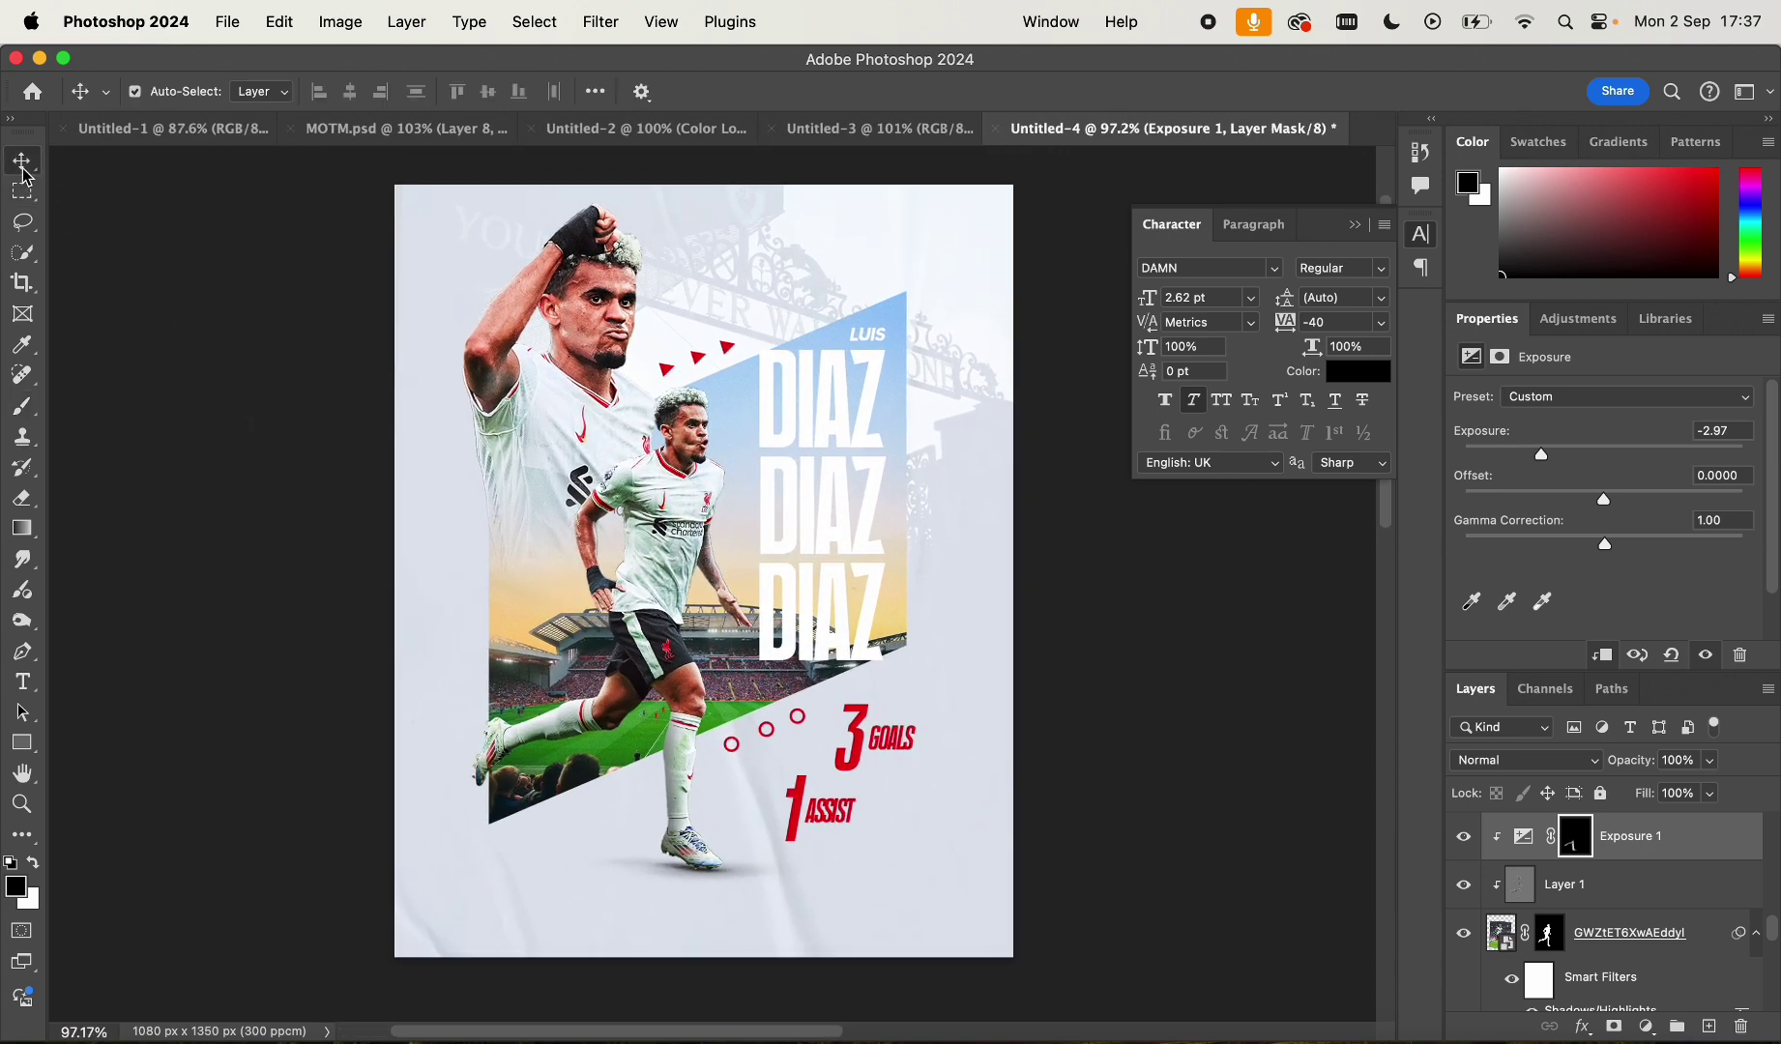
{"action": "left_click", "coordinate": [350, 425]}
{"action": "scroll", "coordinate": [377, 429], "scroll_direction": "up", "scroll_amount": 1}
{"action": "scroll", "coordinate": [1582, 904], "scroll_direction": "up", "scroll_amount": 5}
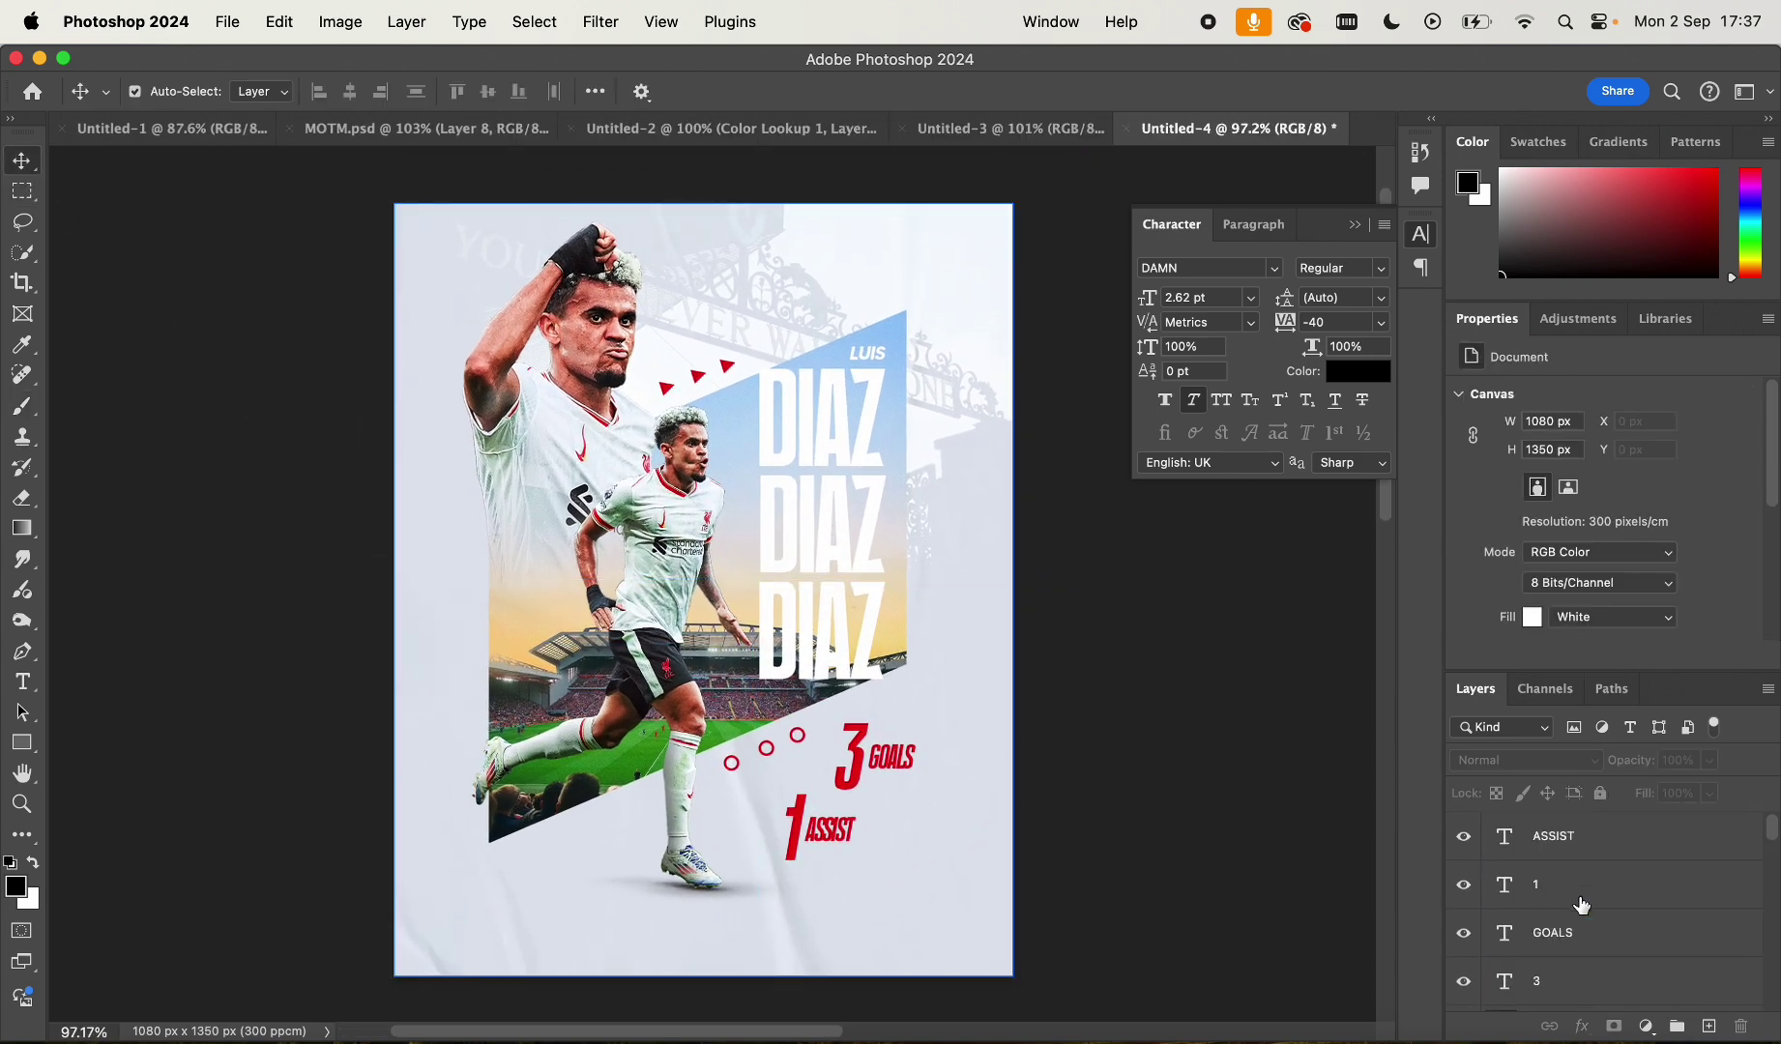
{"action": "left_click_drag", "start_coordinate": [1586, 838], "coordinate": [1704, 1031]}
{"action": "left_click", "coordinate": [1710, 1031]}
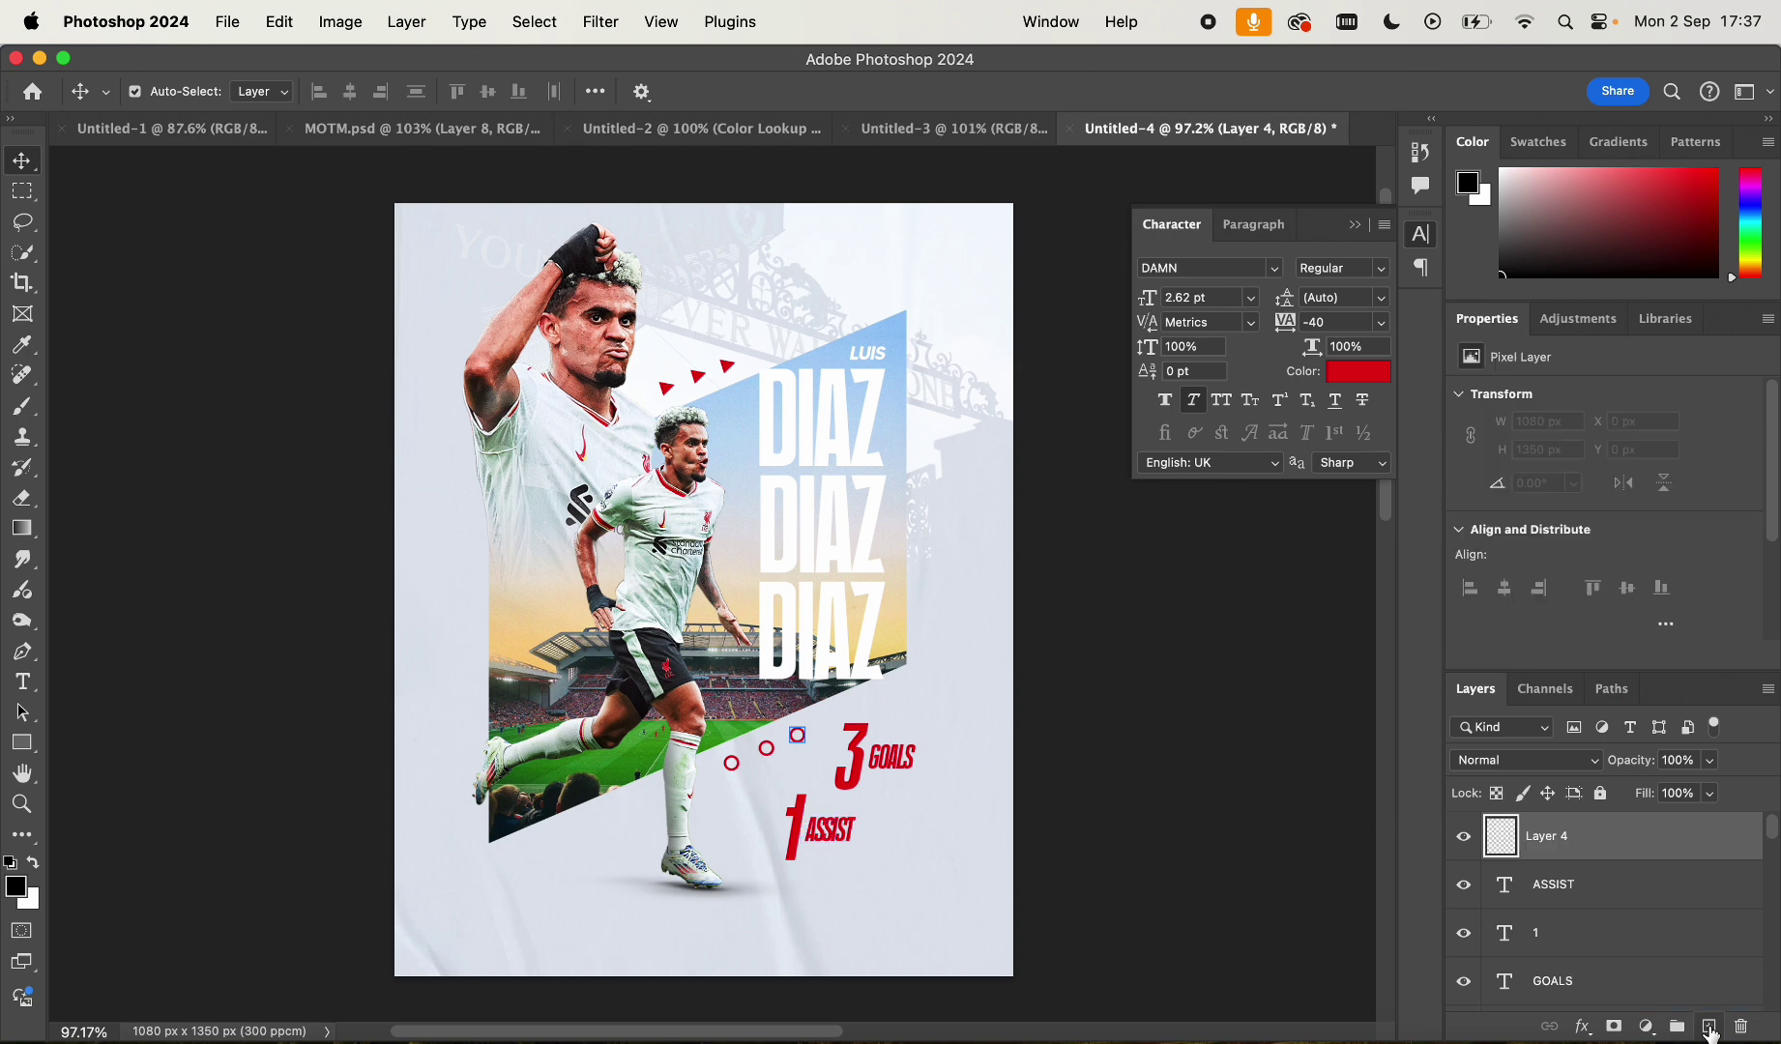
{"action": "left_click", "coordinate": [293, 10]}
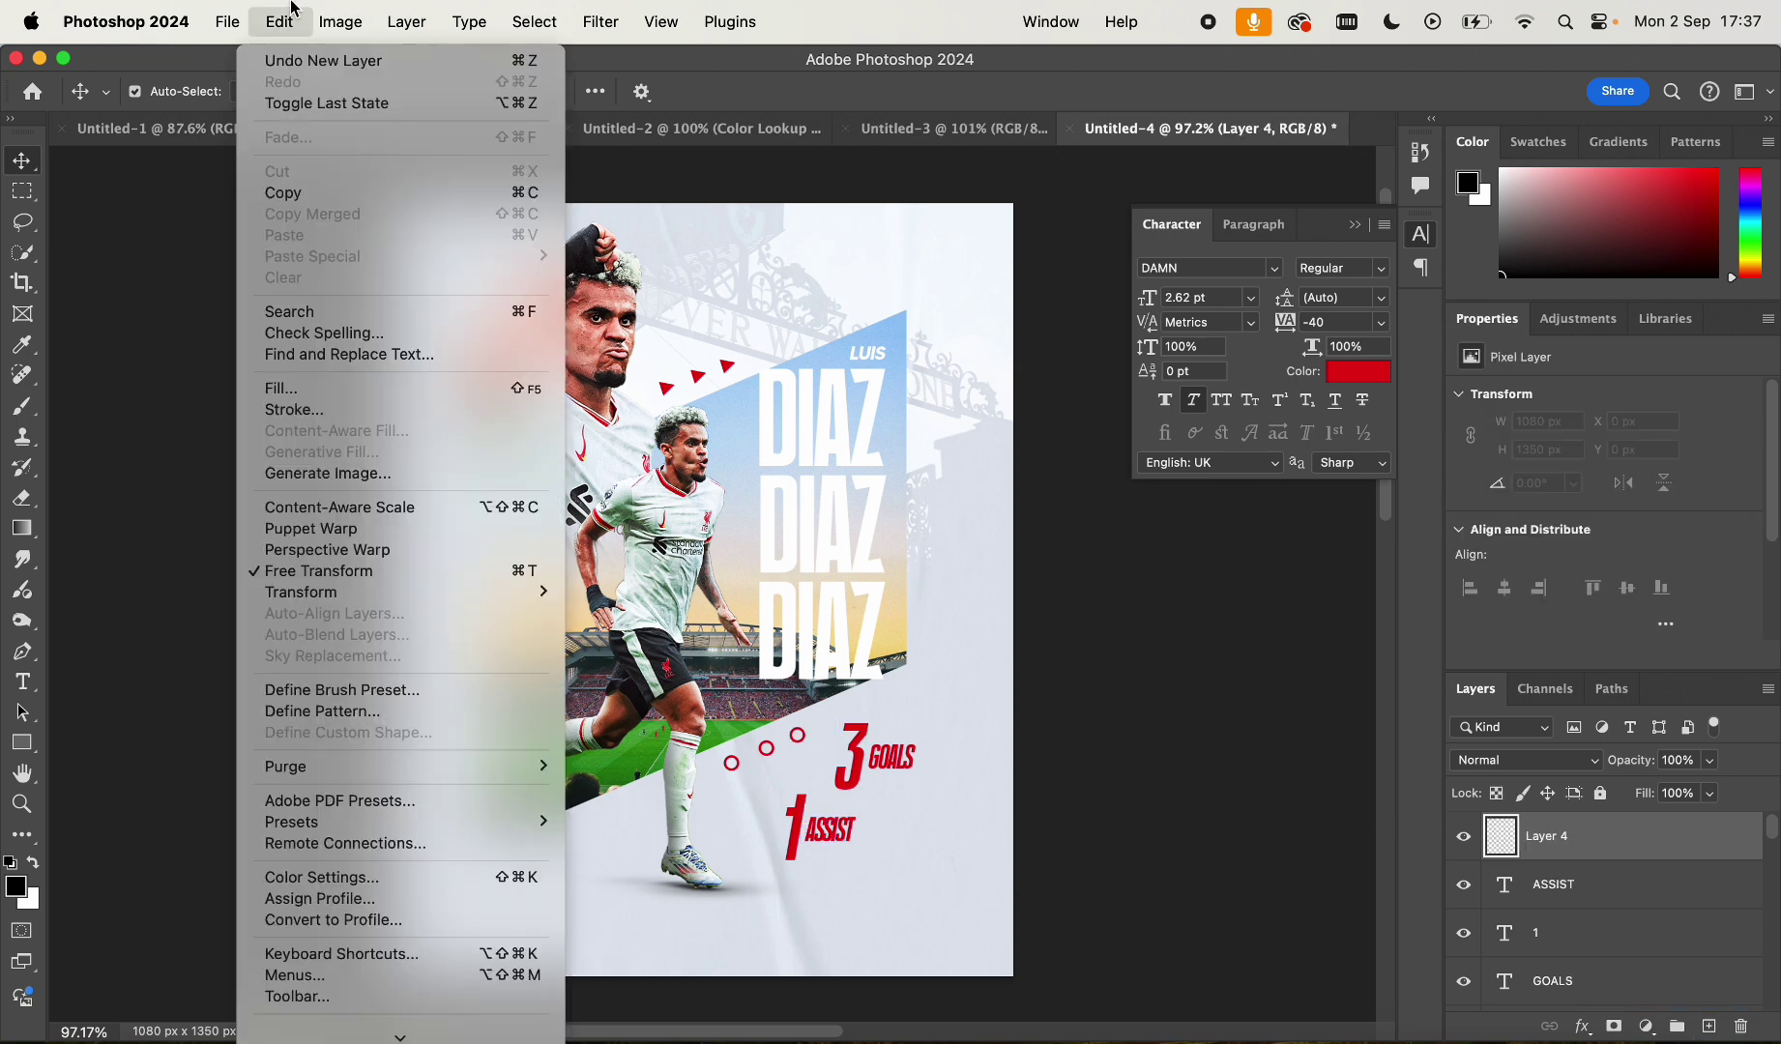
{"action": "left_click", "coordinate": [316, 385]}
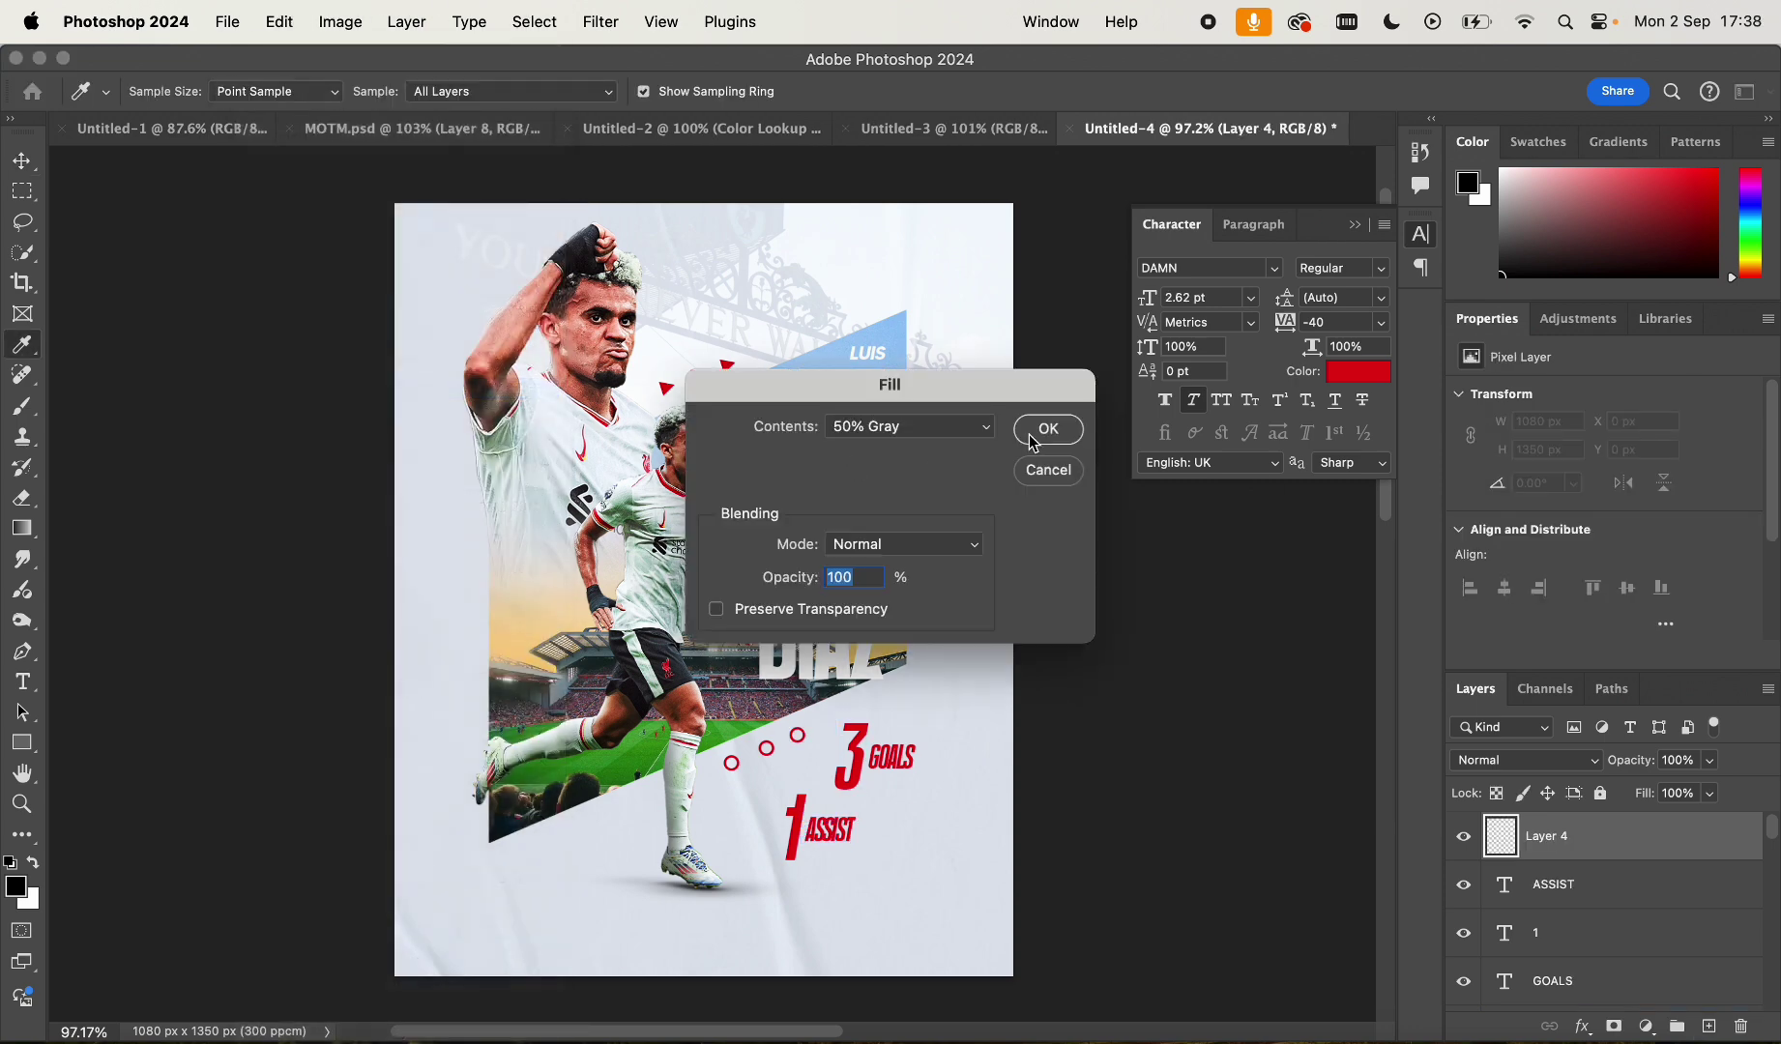
{"action": "left_click", "coordinate": [1033, 441]}
{"action": "key", "text": "v"}
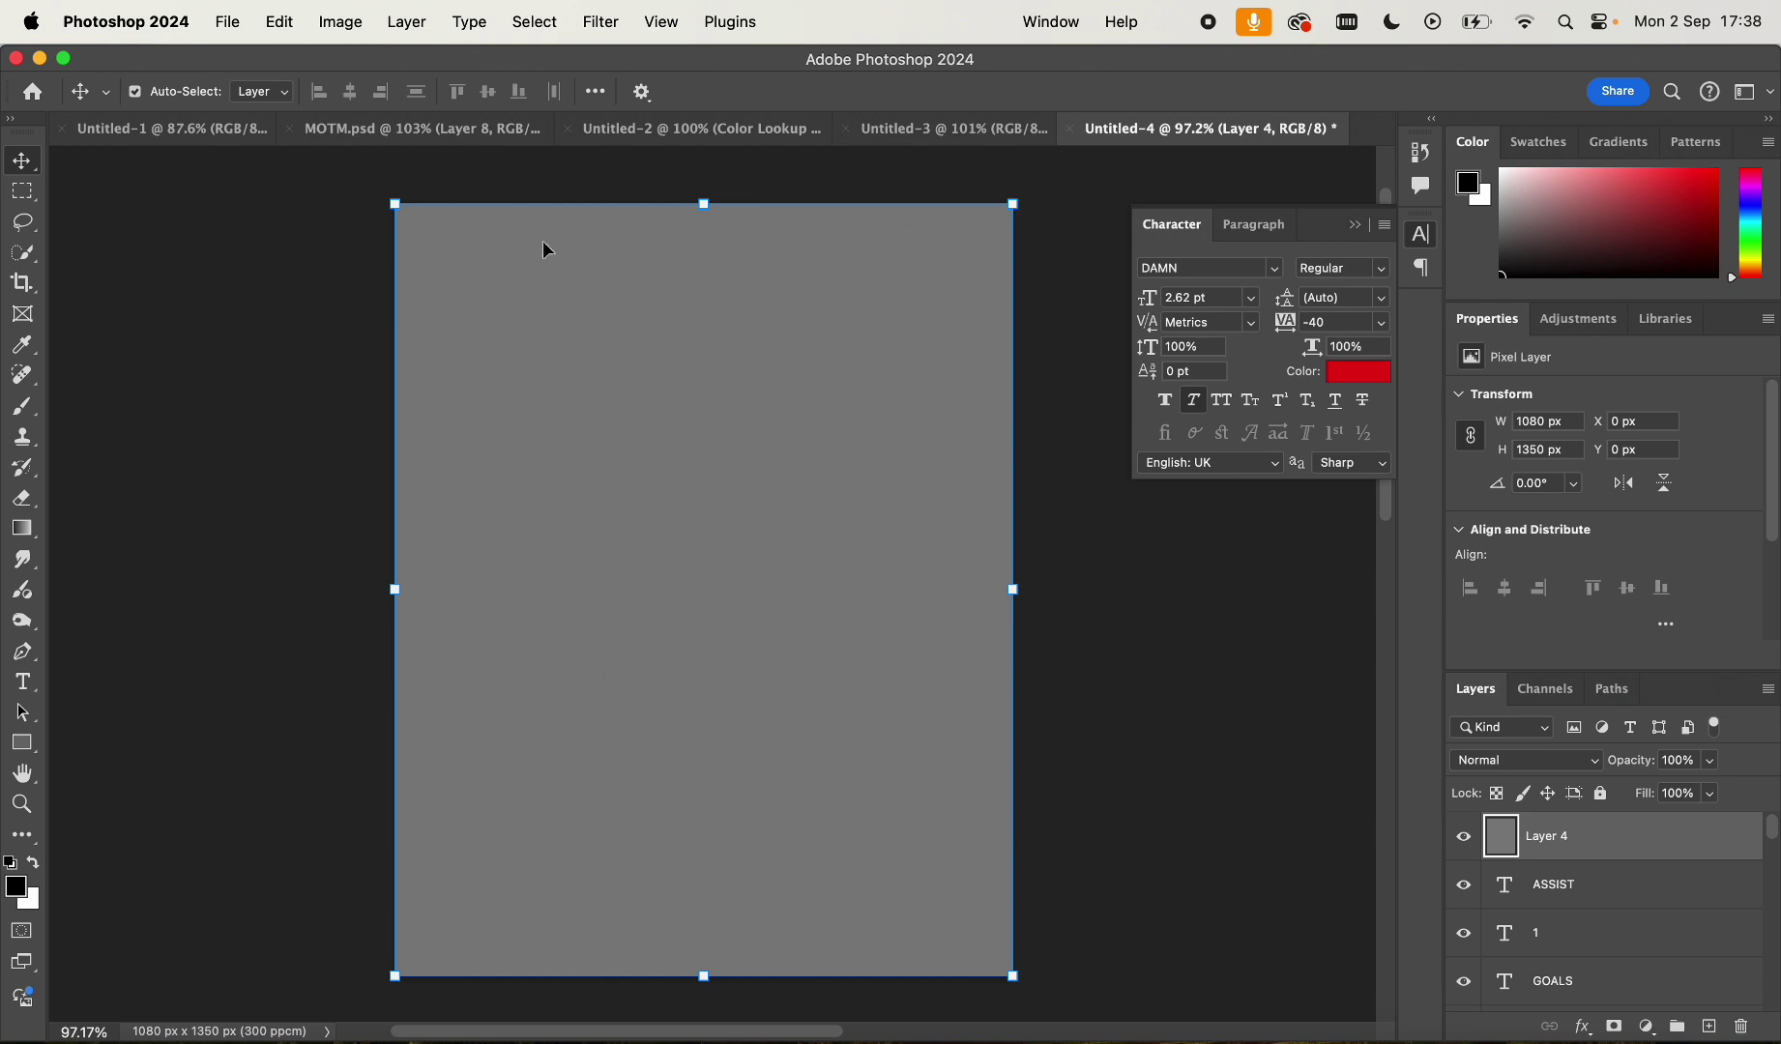
Apply the Camera Raw Filter to the gray layer with Grain set to 100
{"action": "left_click", "coordinate": [535, 21]}
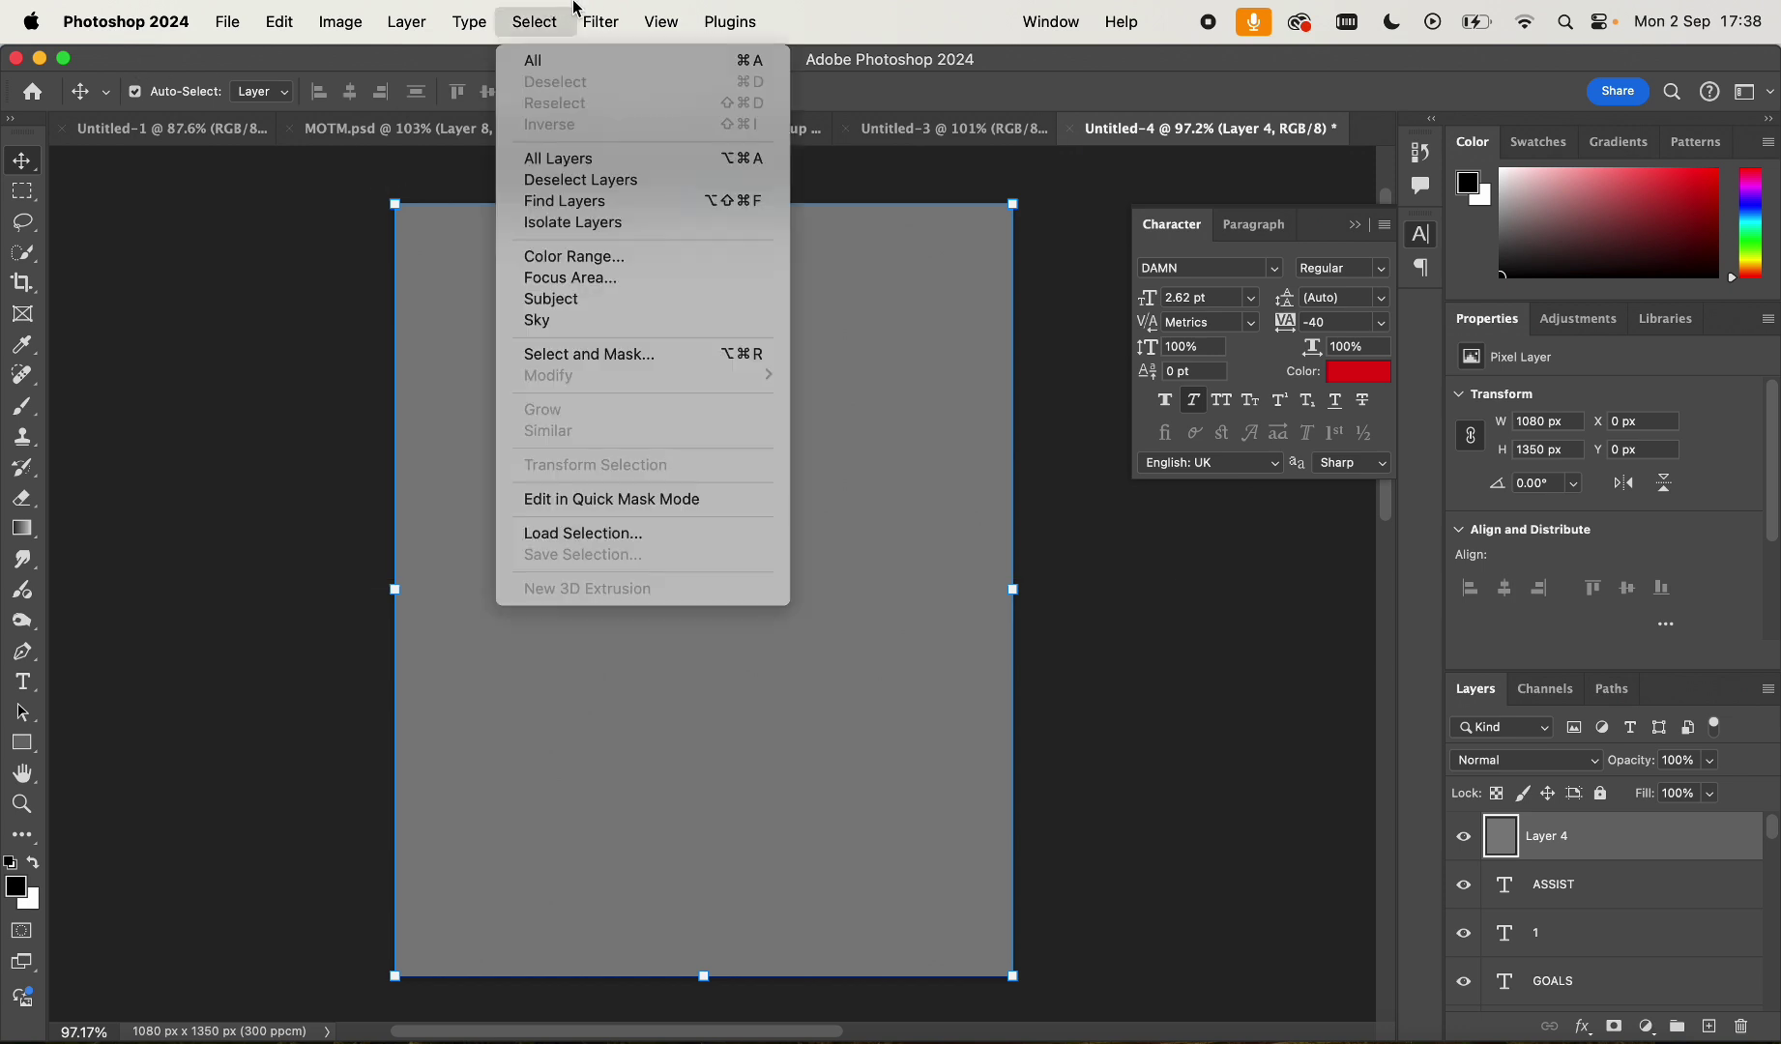
{"action": "mouse_move", "coordinate": [600, 21]}
{"action": "left_click", "coordinate": [665, 291]}
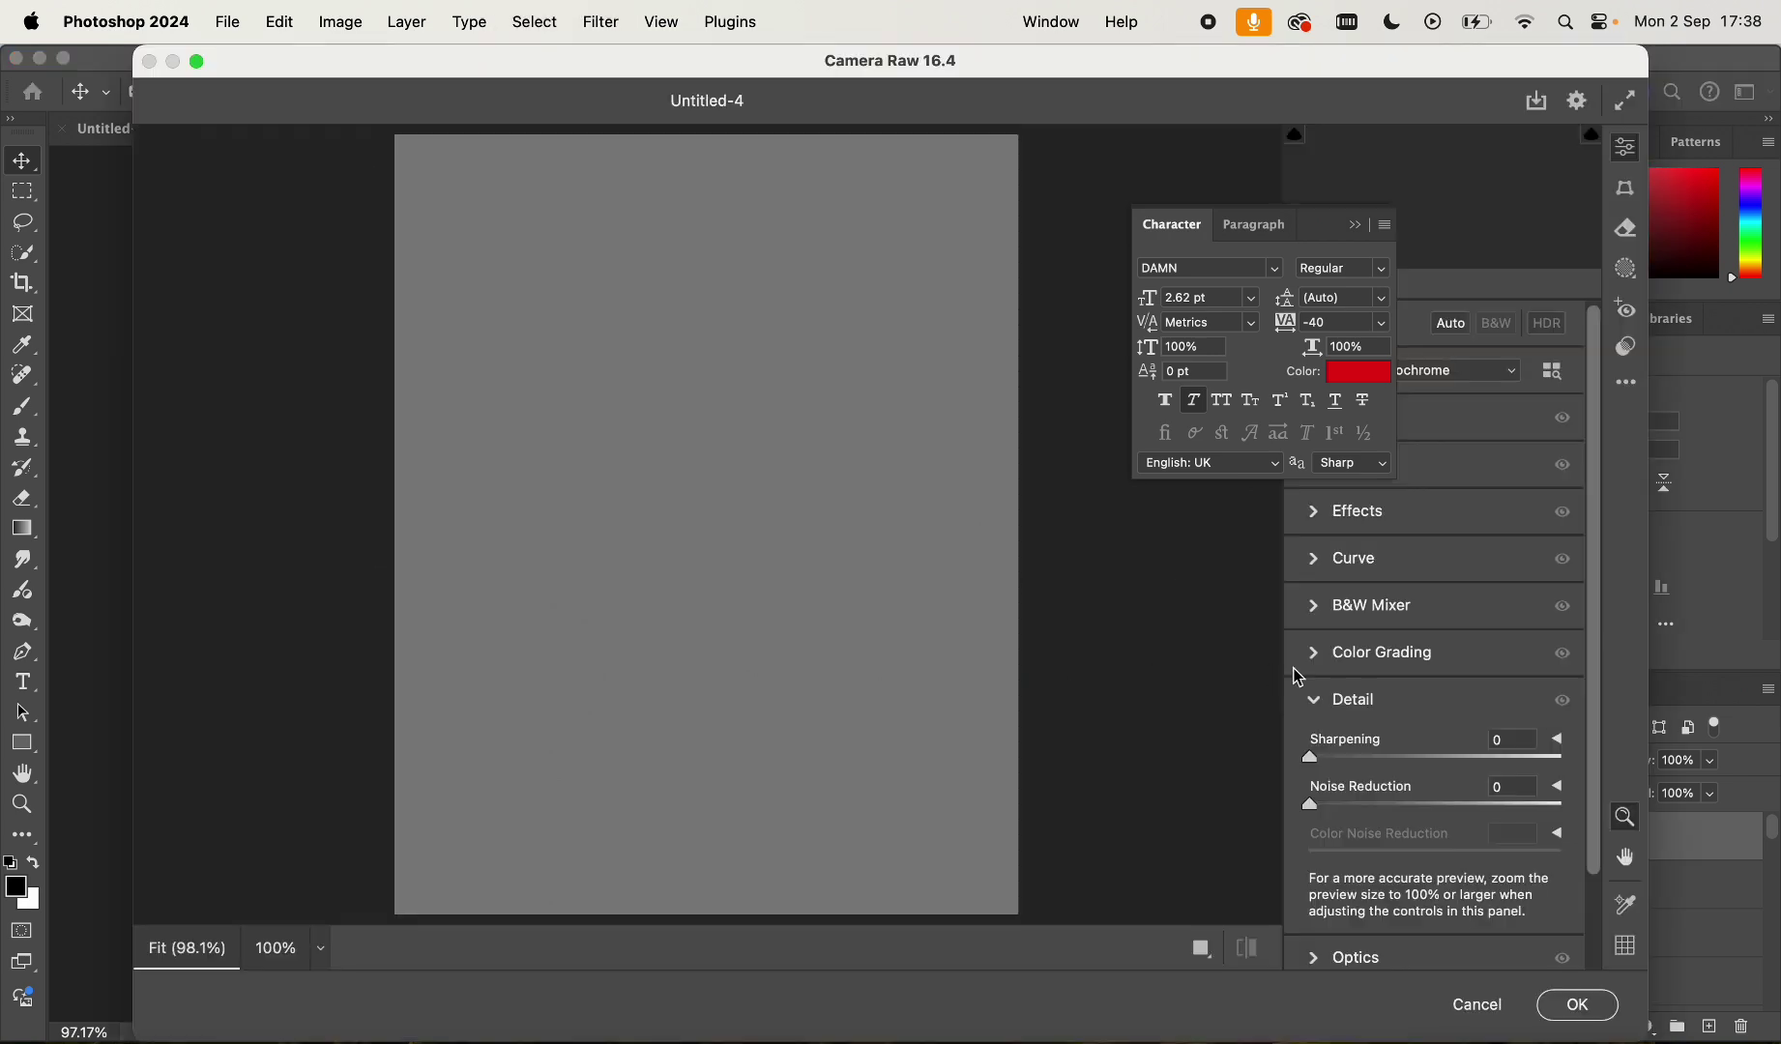
{"action": "scroll", "coordinate": [1331, 571], "scroll_direction": "down", "scroll_amount": 3}
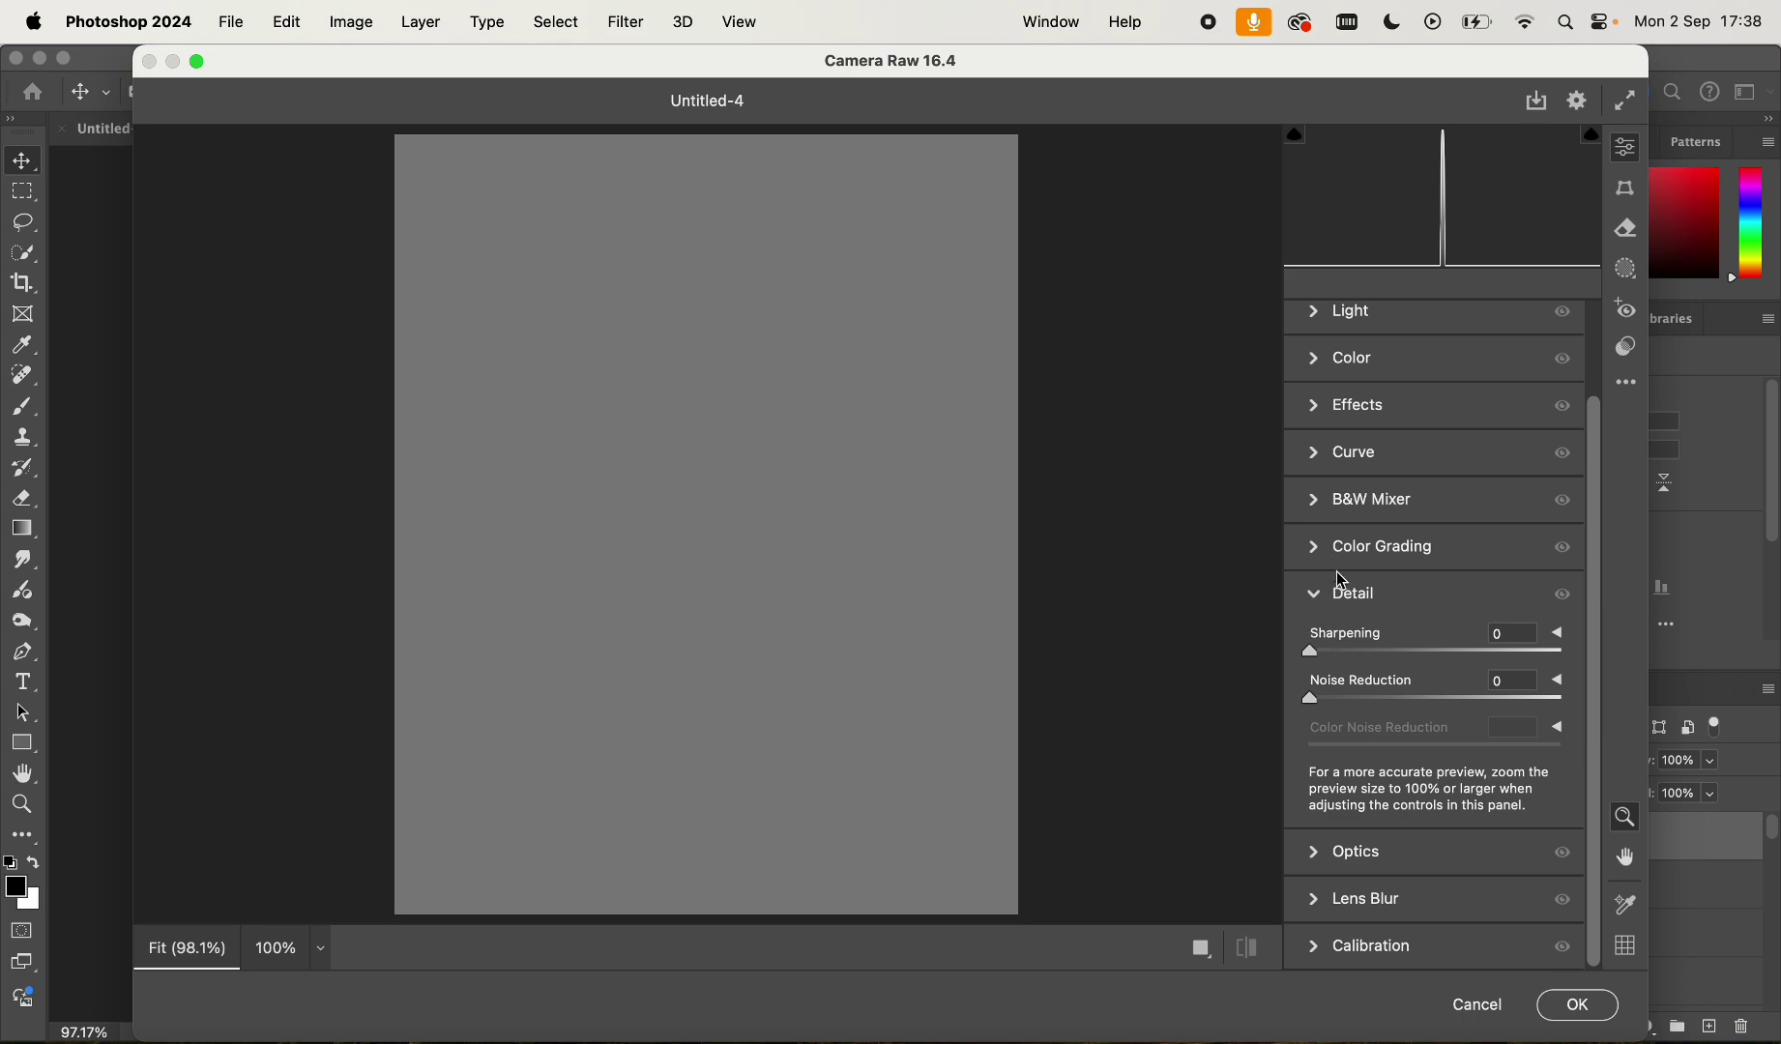
{"action": "left_click", "coordinate": [1334, 421]}
{"action": "left_click_drag", "start_coordinate": [1313, 722], "coordinate": [1755, 722]}
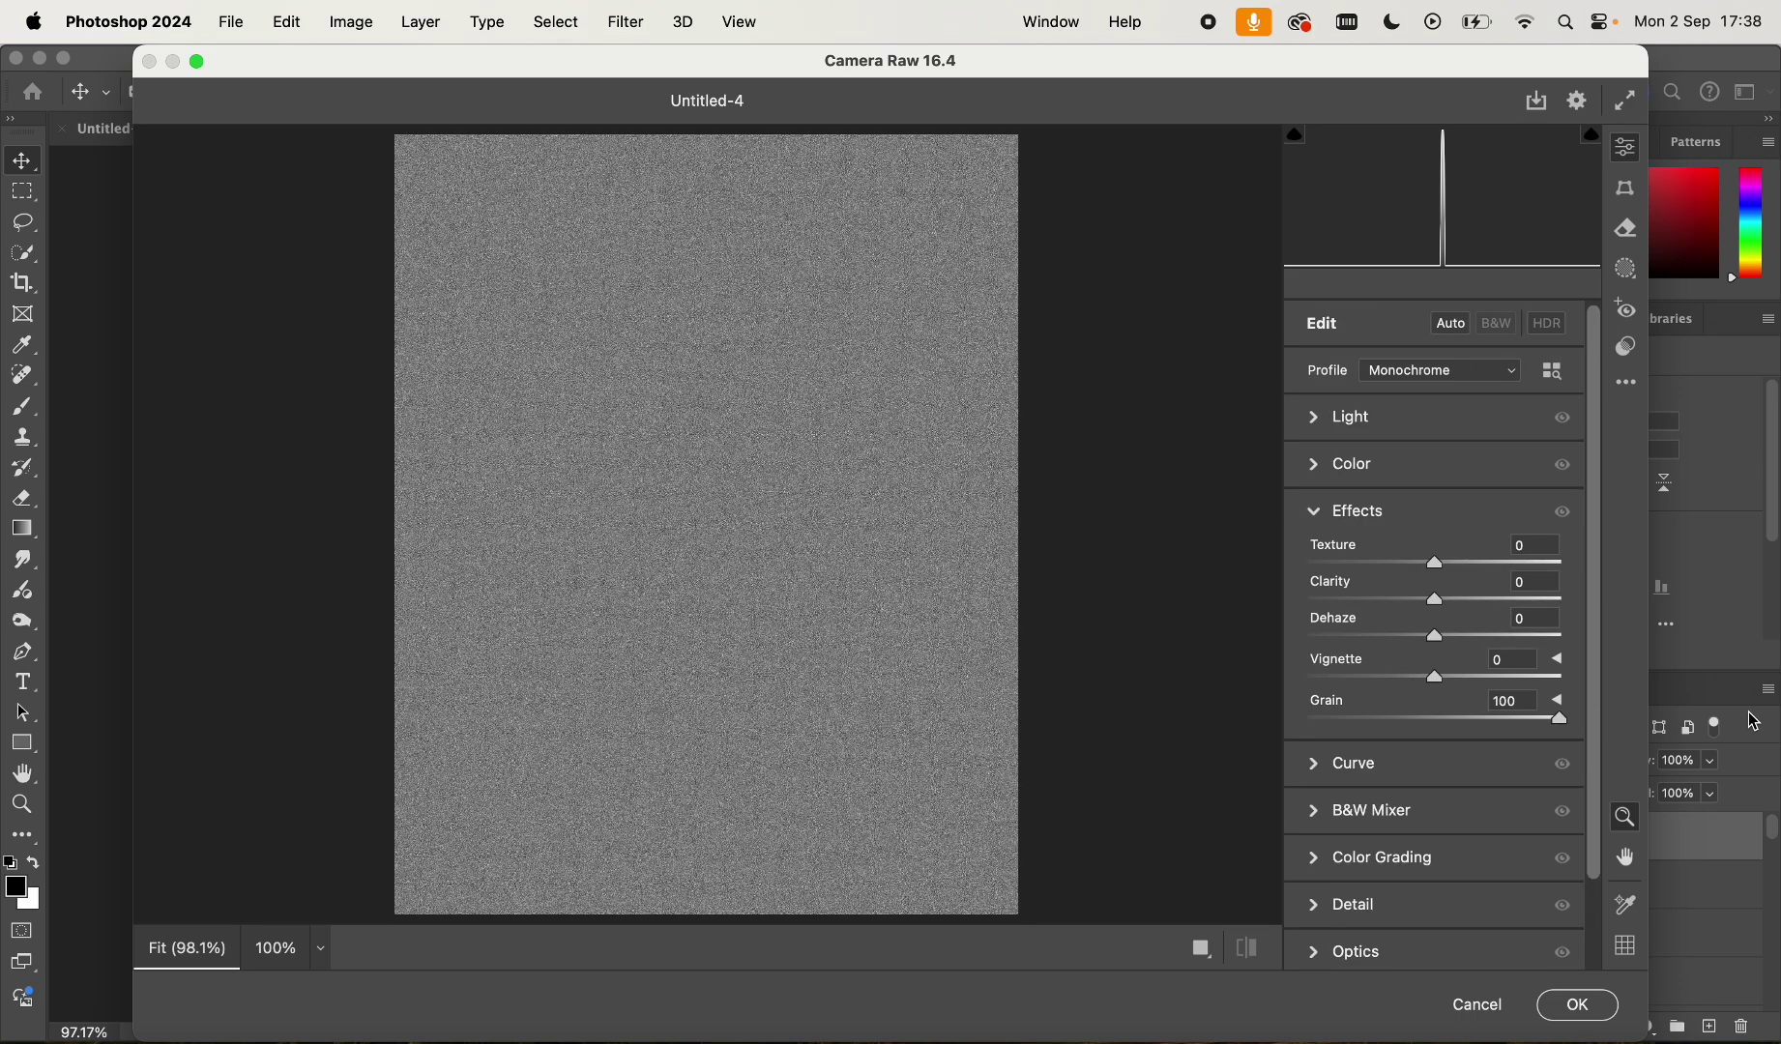
{"action": "left_click", "coordinate": [1603, 1014]}
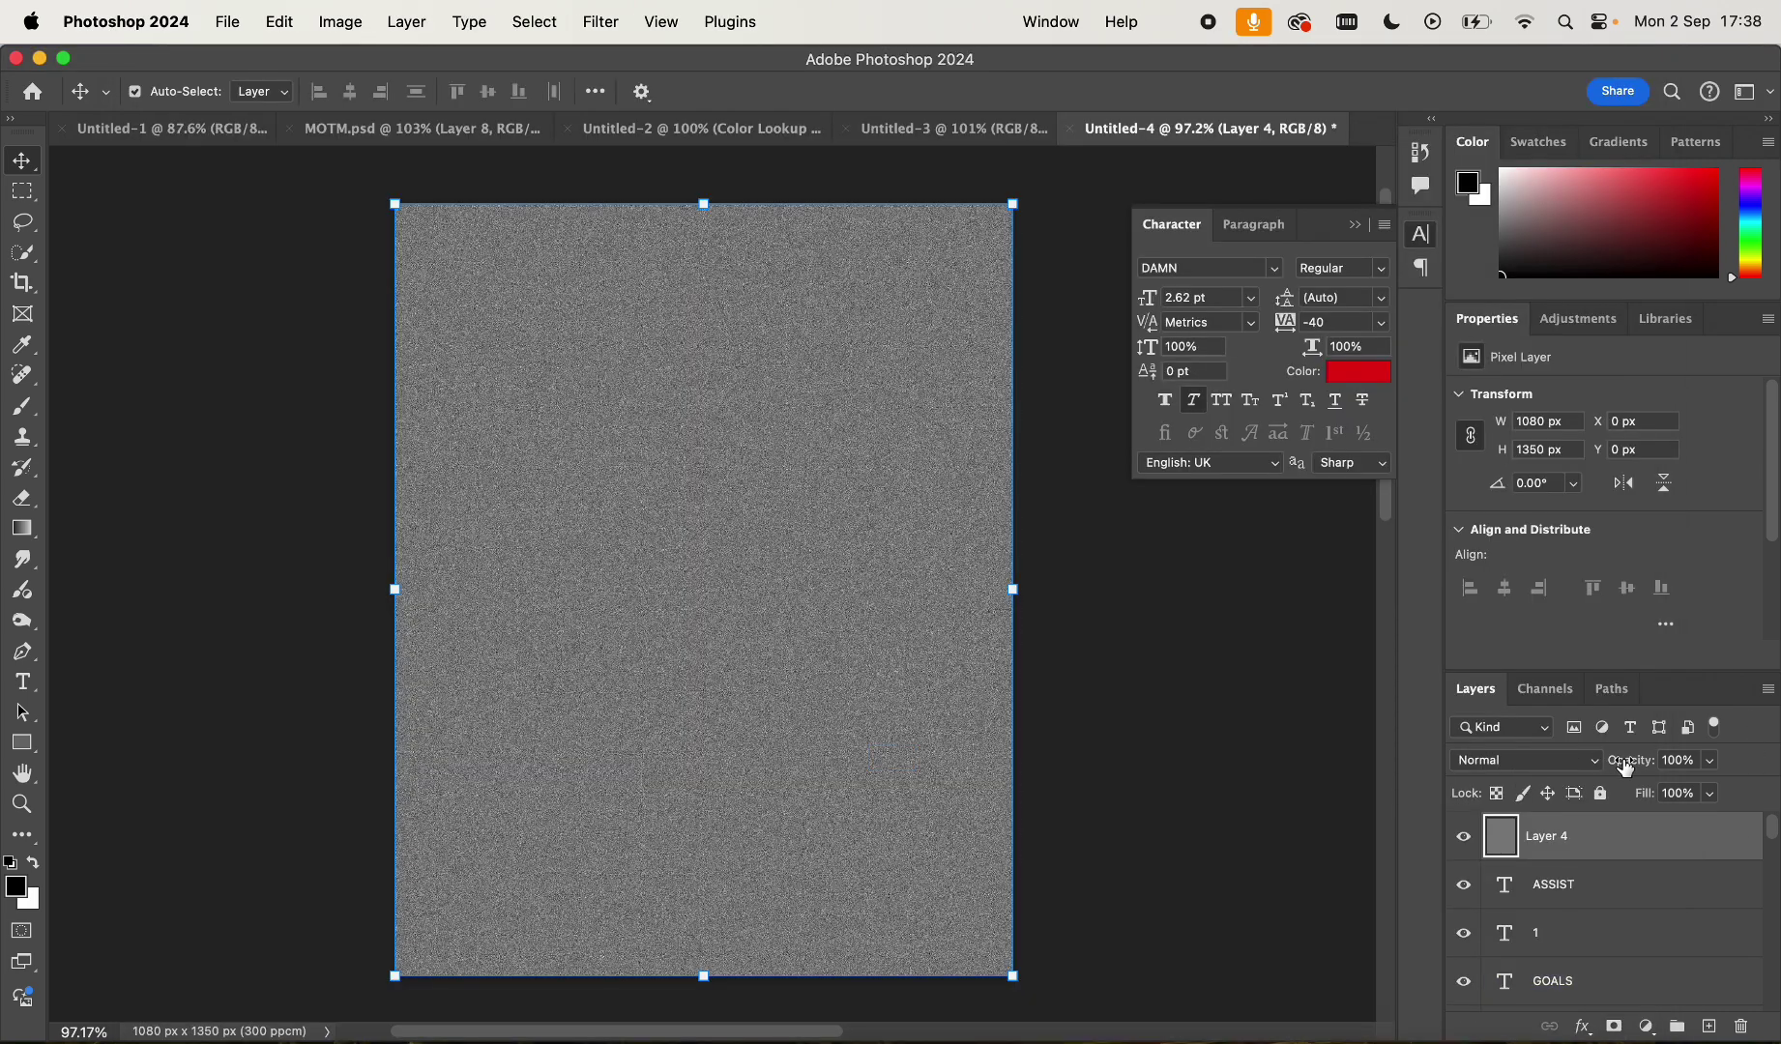
Set the grain layer to 15% opacity with Hard Light blending
{"action": "type", "text": "15"}
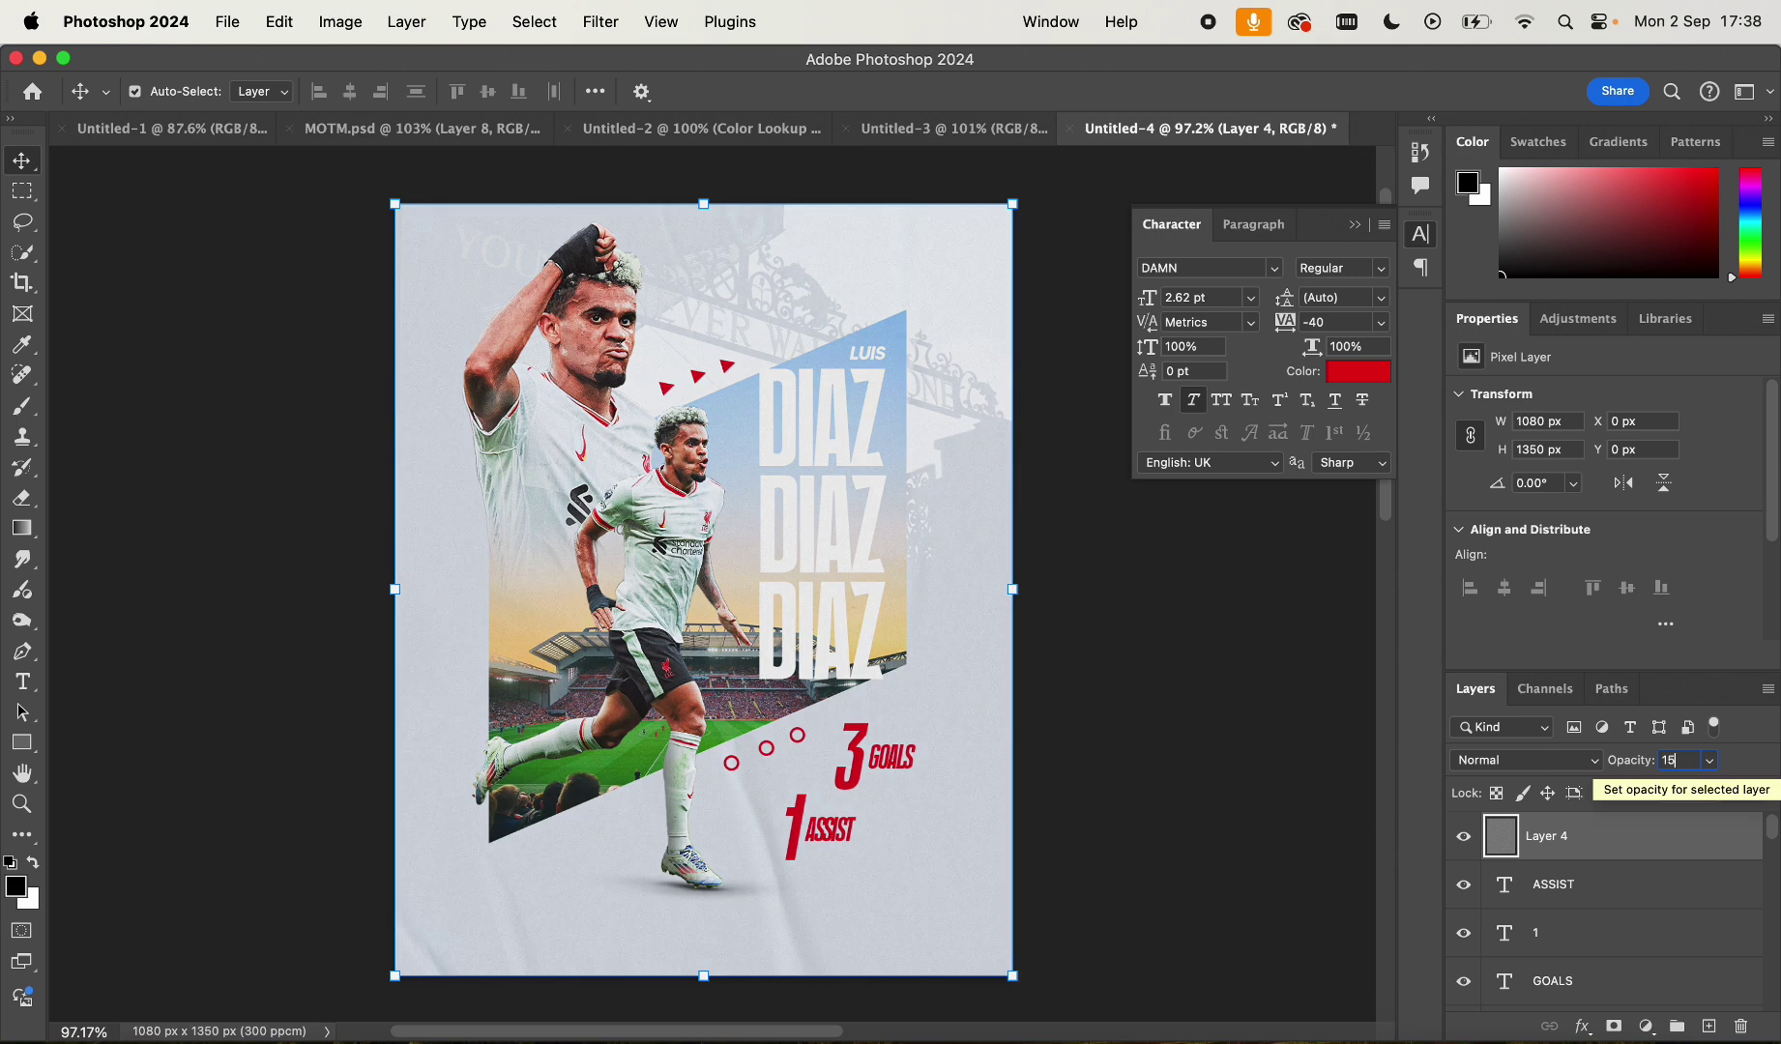
{"action": "left_click", "coordinate": [1513, 760]}
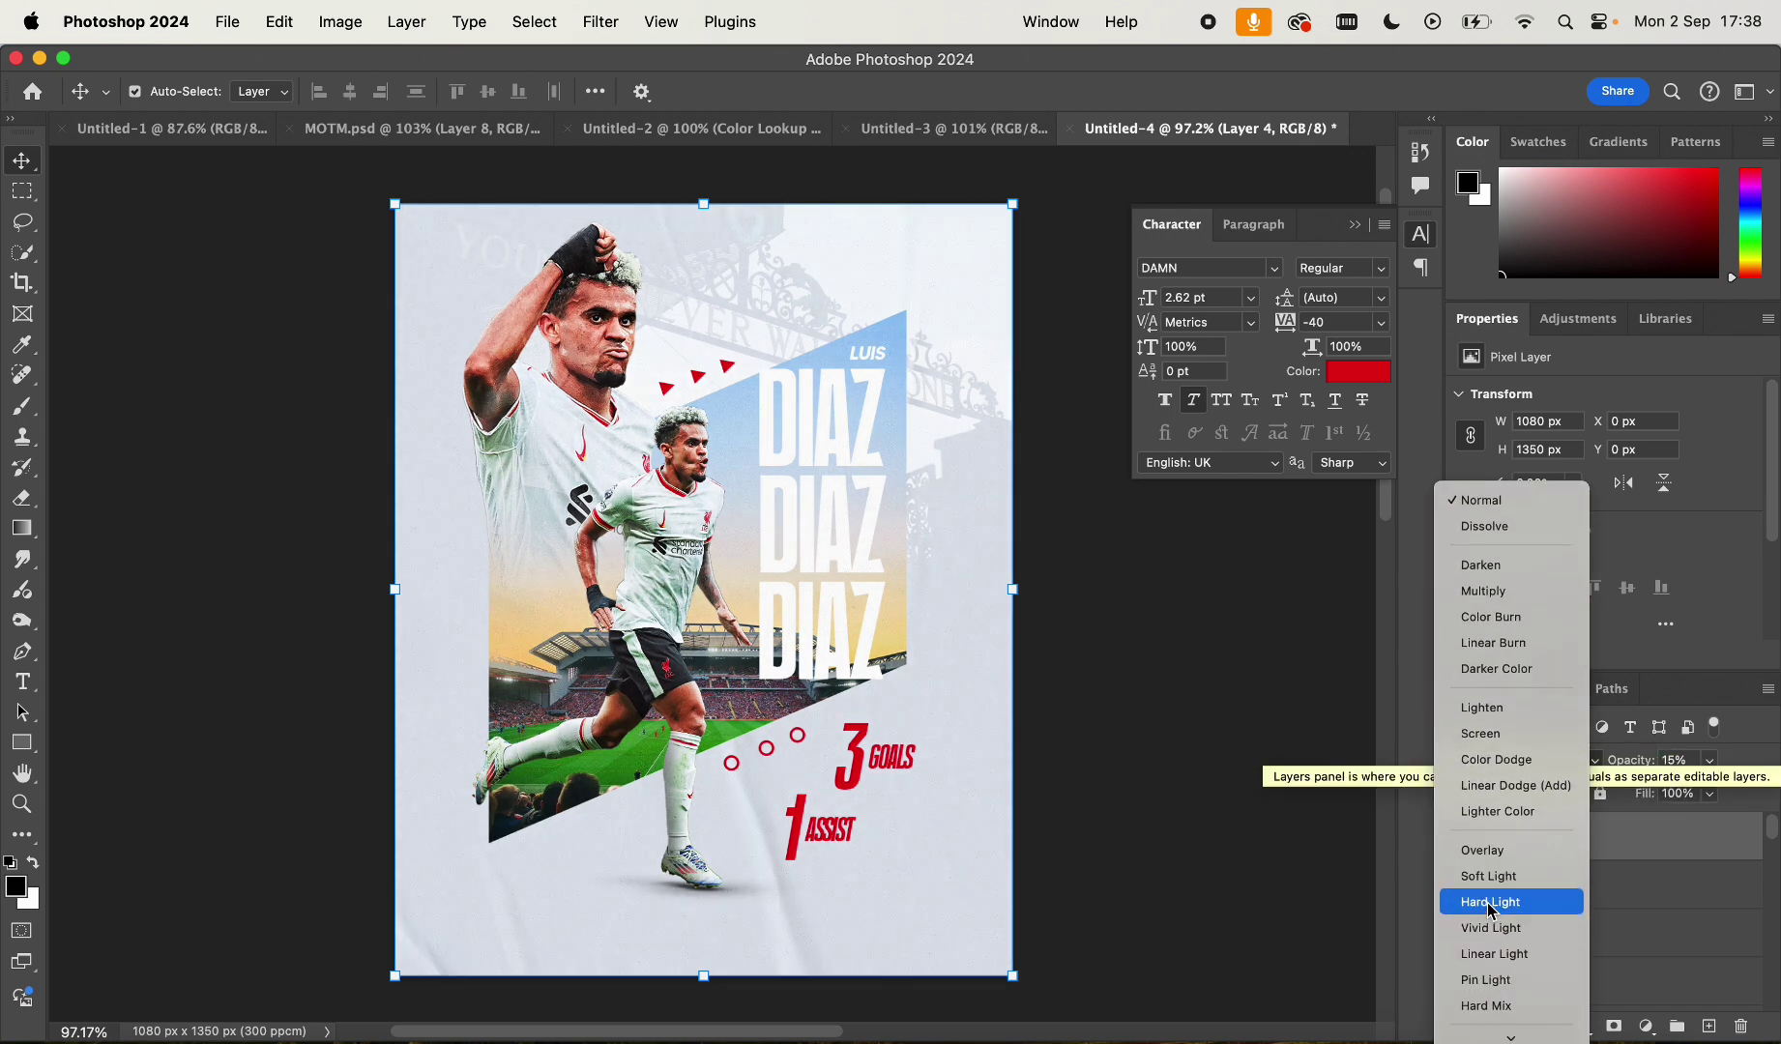
{"action": "left_click", "coordinate": [1490, 902]}
{"action": "left_click", "coordinate": [1206, 597]}
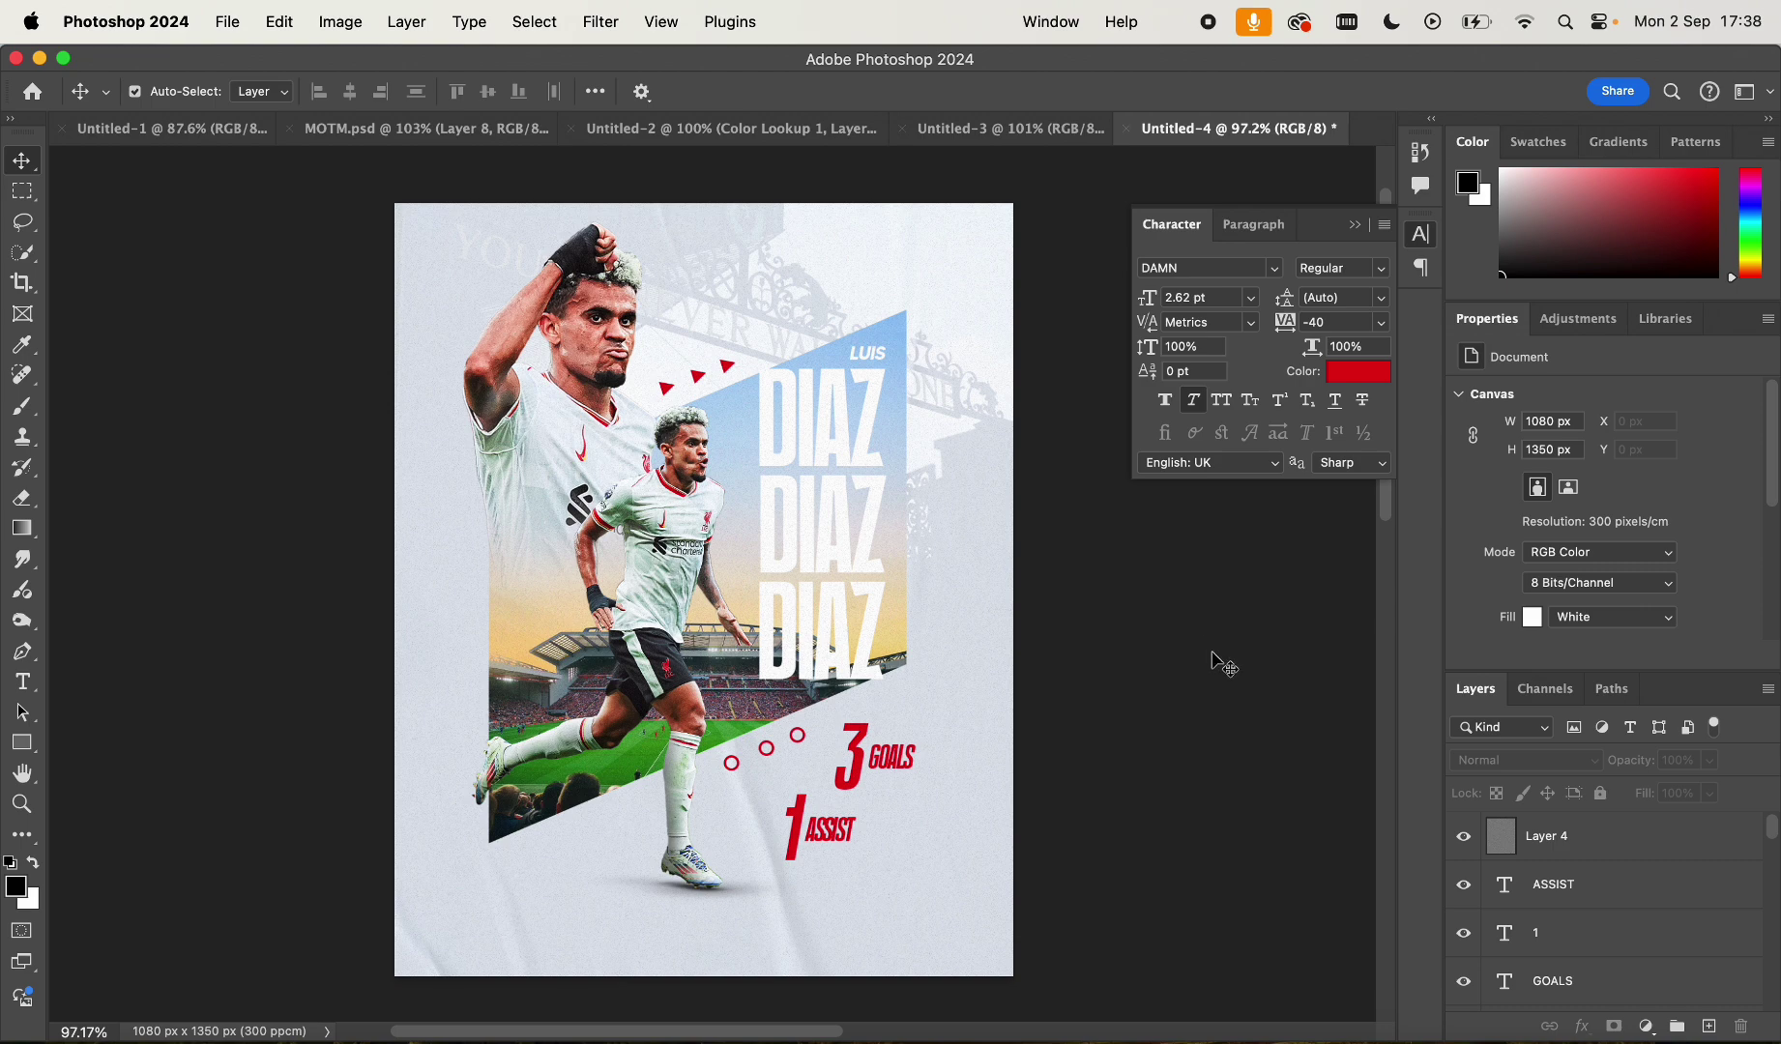
Inspect the grain over the players and lettering up close and set the grain layer's opacity to 12%
{"action": "left_click", "coordinate": [1001, 580]}
{"action": "scroll", "coordinate": [1002, 580], "scroll_direction": "down", "scroll_amount": 3}
{"action": "scroll", "coordinate": [1005, 580], "scroll_direction": "up", "scroll_amount": 5}
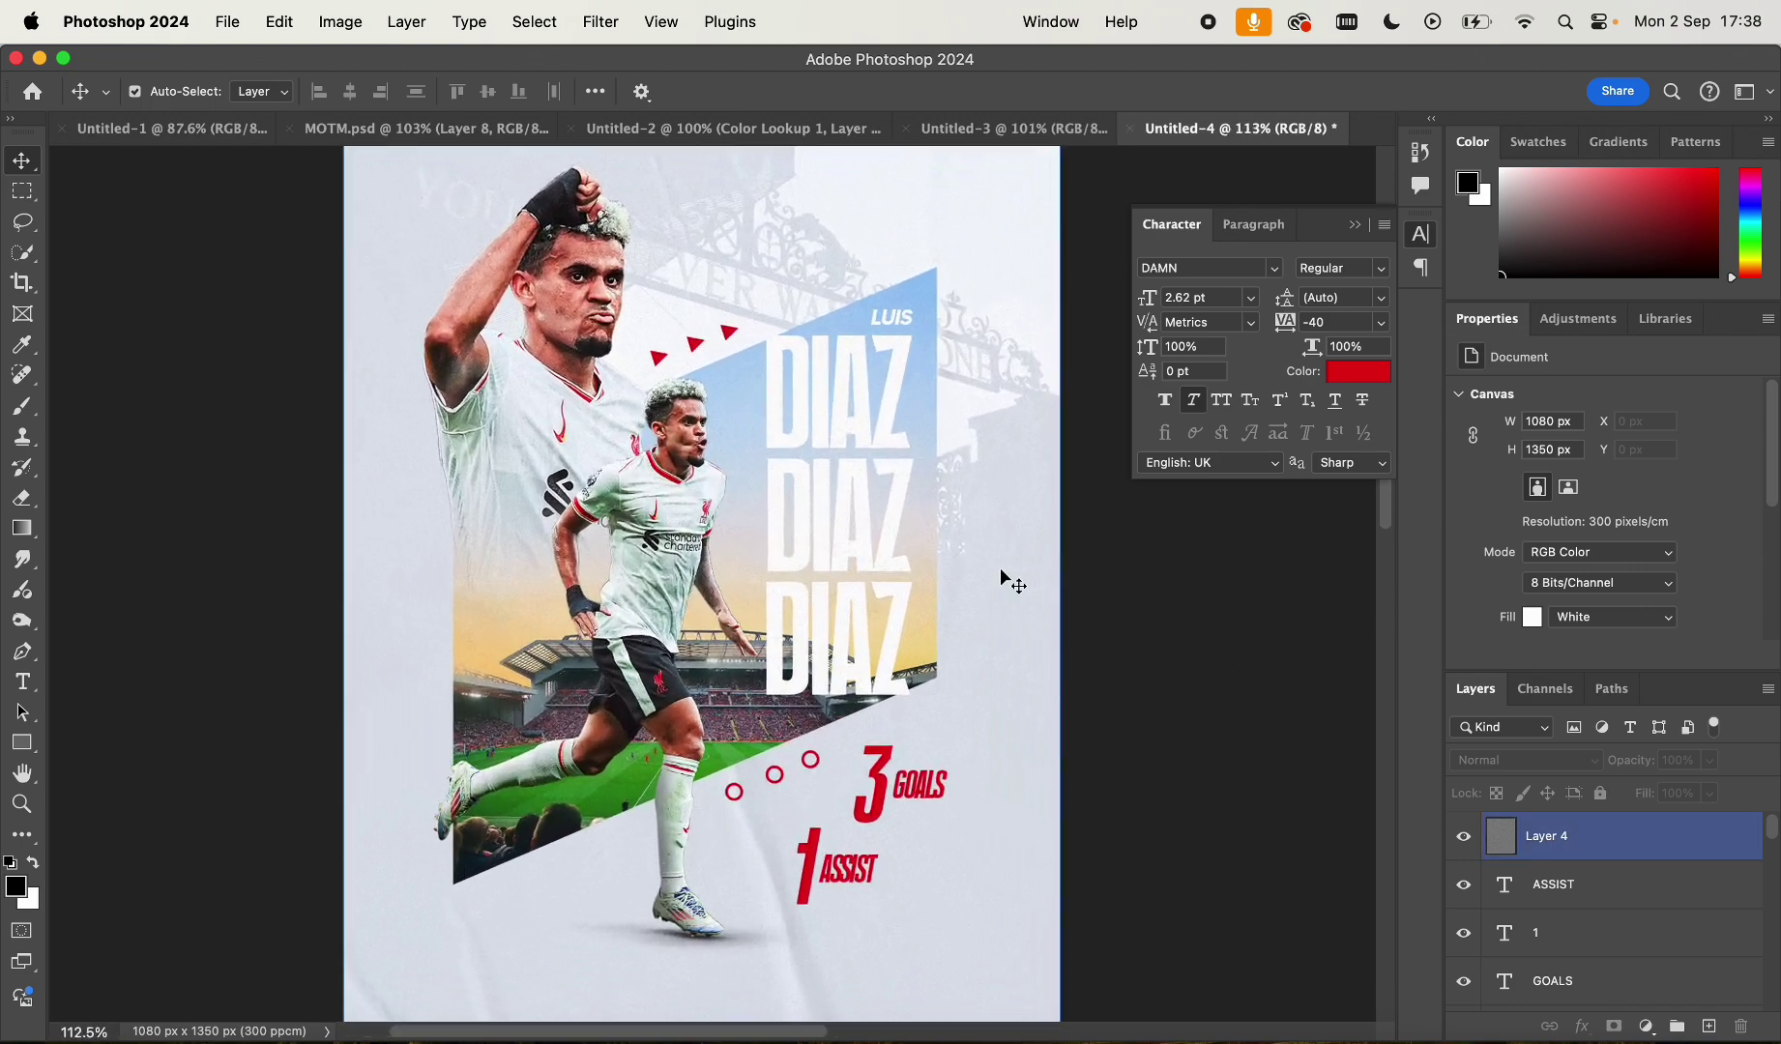
{"action": "scroll", "coordinate": [1005, 582], "scroll_direction": "up", "scroll_amount": 2}
{"action": "scroll", "coordinate": [674, 559], "scroll_direction": "up", "scroll_amount": 5}
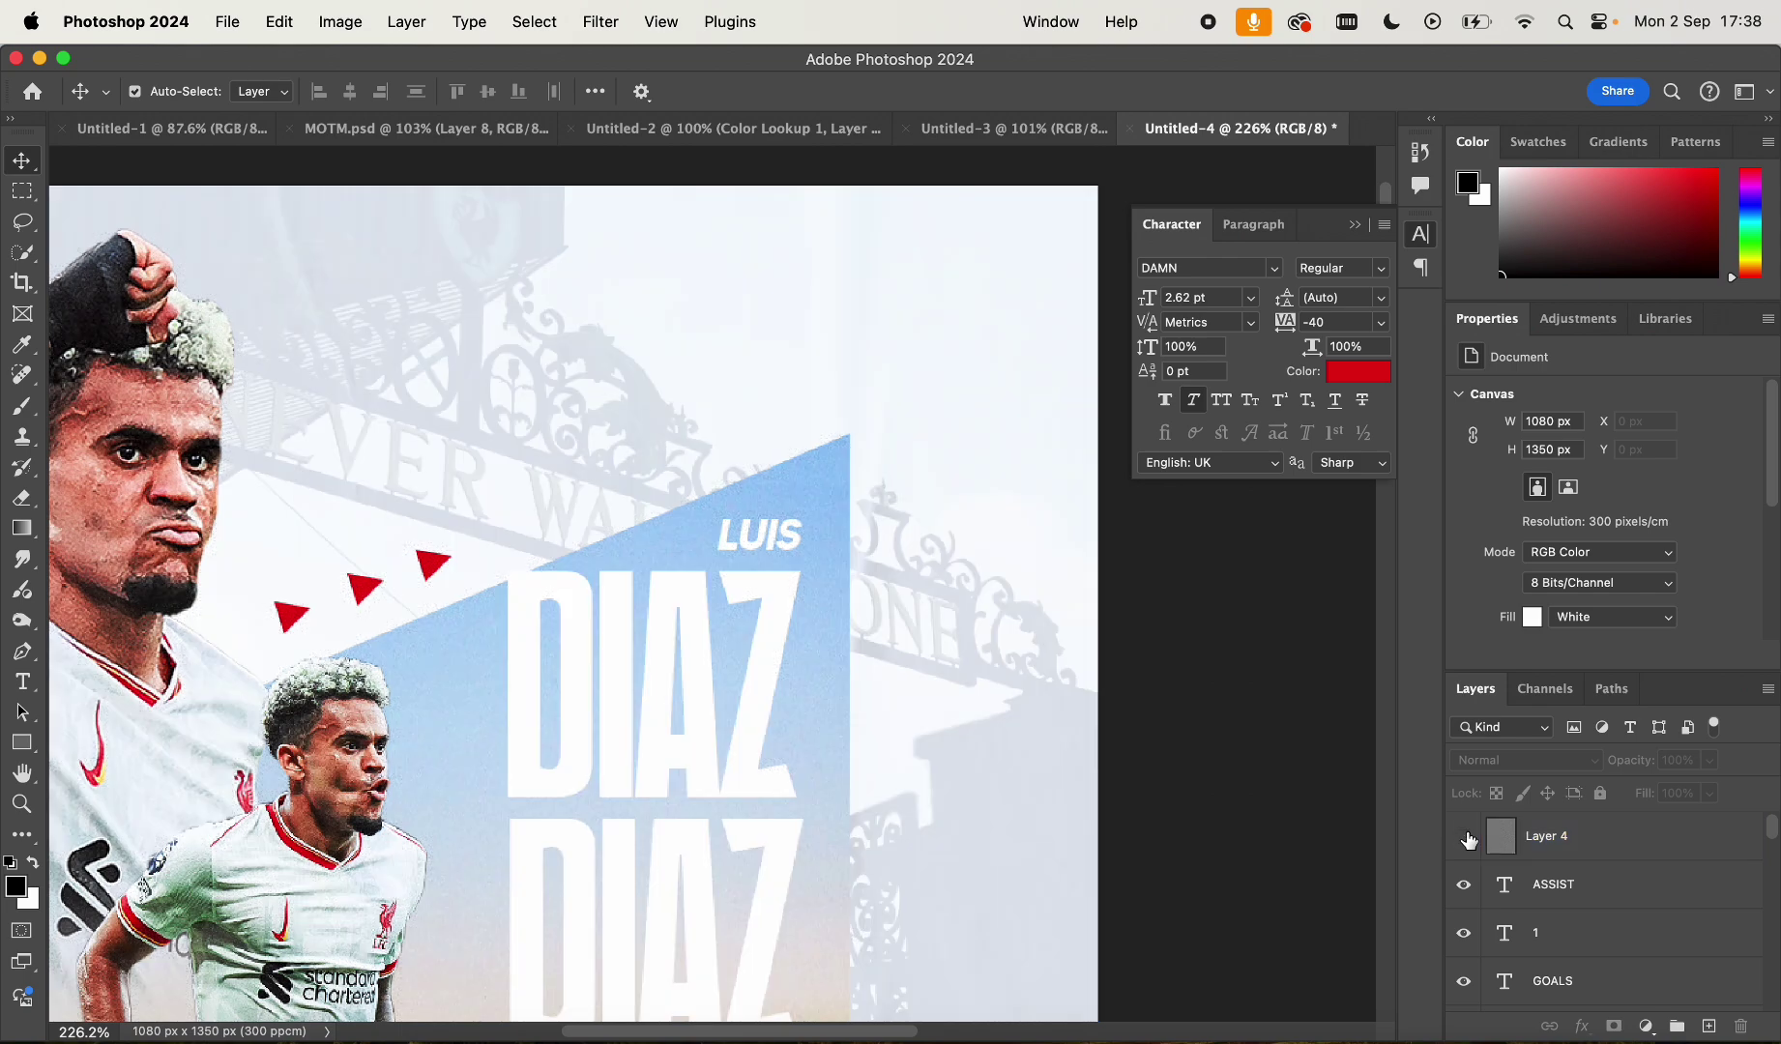
{"action": "scroll", "coordinate": [980, 559], "scroll_direction": "down", "scroll_amount": 2}
{"action": "scroll", "coordinate": [984, 563], "scroll_direction": "down", "scroll_amount": 4}
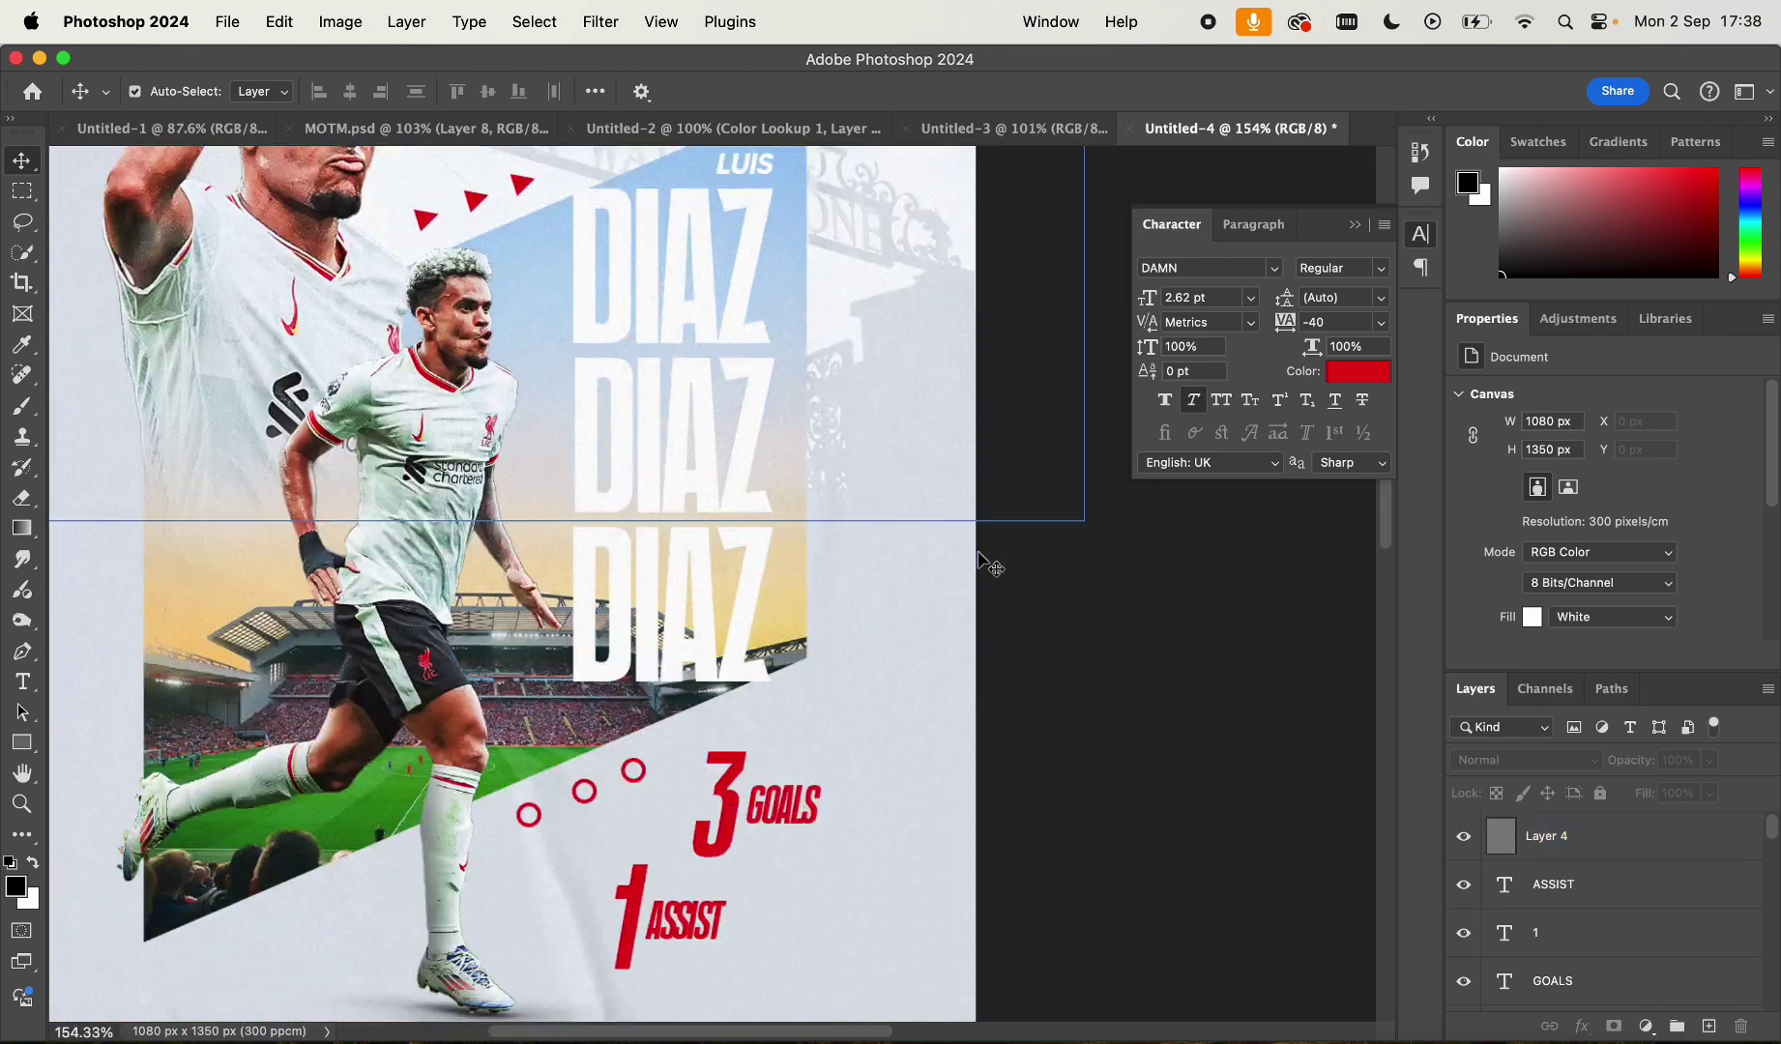
{"action": "left_click", "coordinate": [1571, 837]}
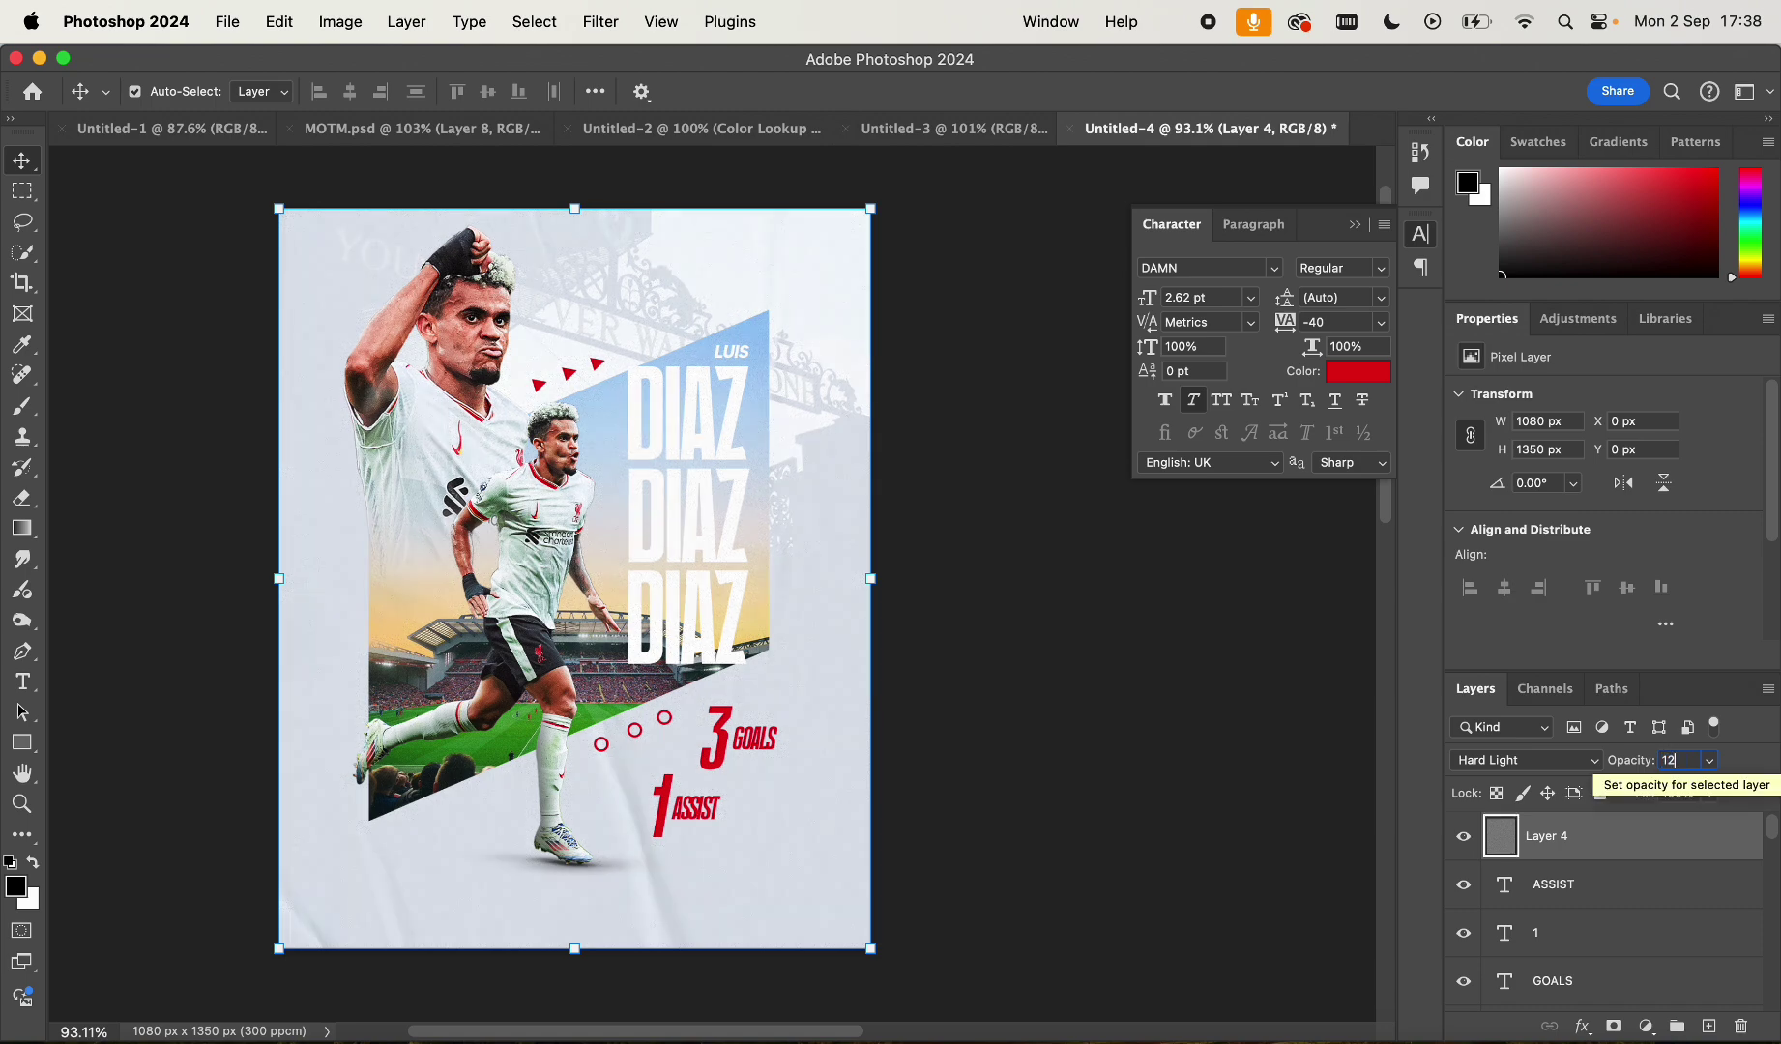
{"action": "left_click", "coordinate": [1204, 708]}
{"action": "scroll", "coordinate": [1221, 735], "scroll_direction": "down", "scroll_amount": 3}
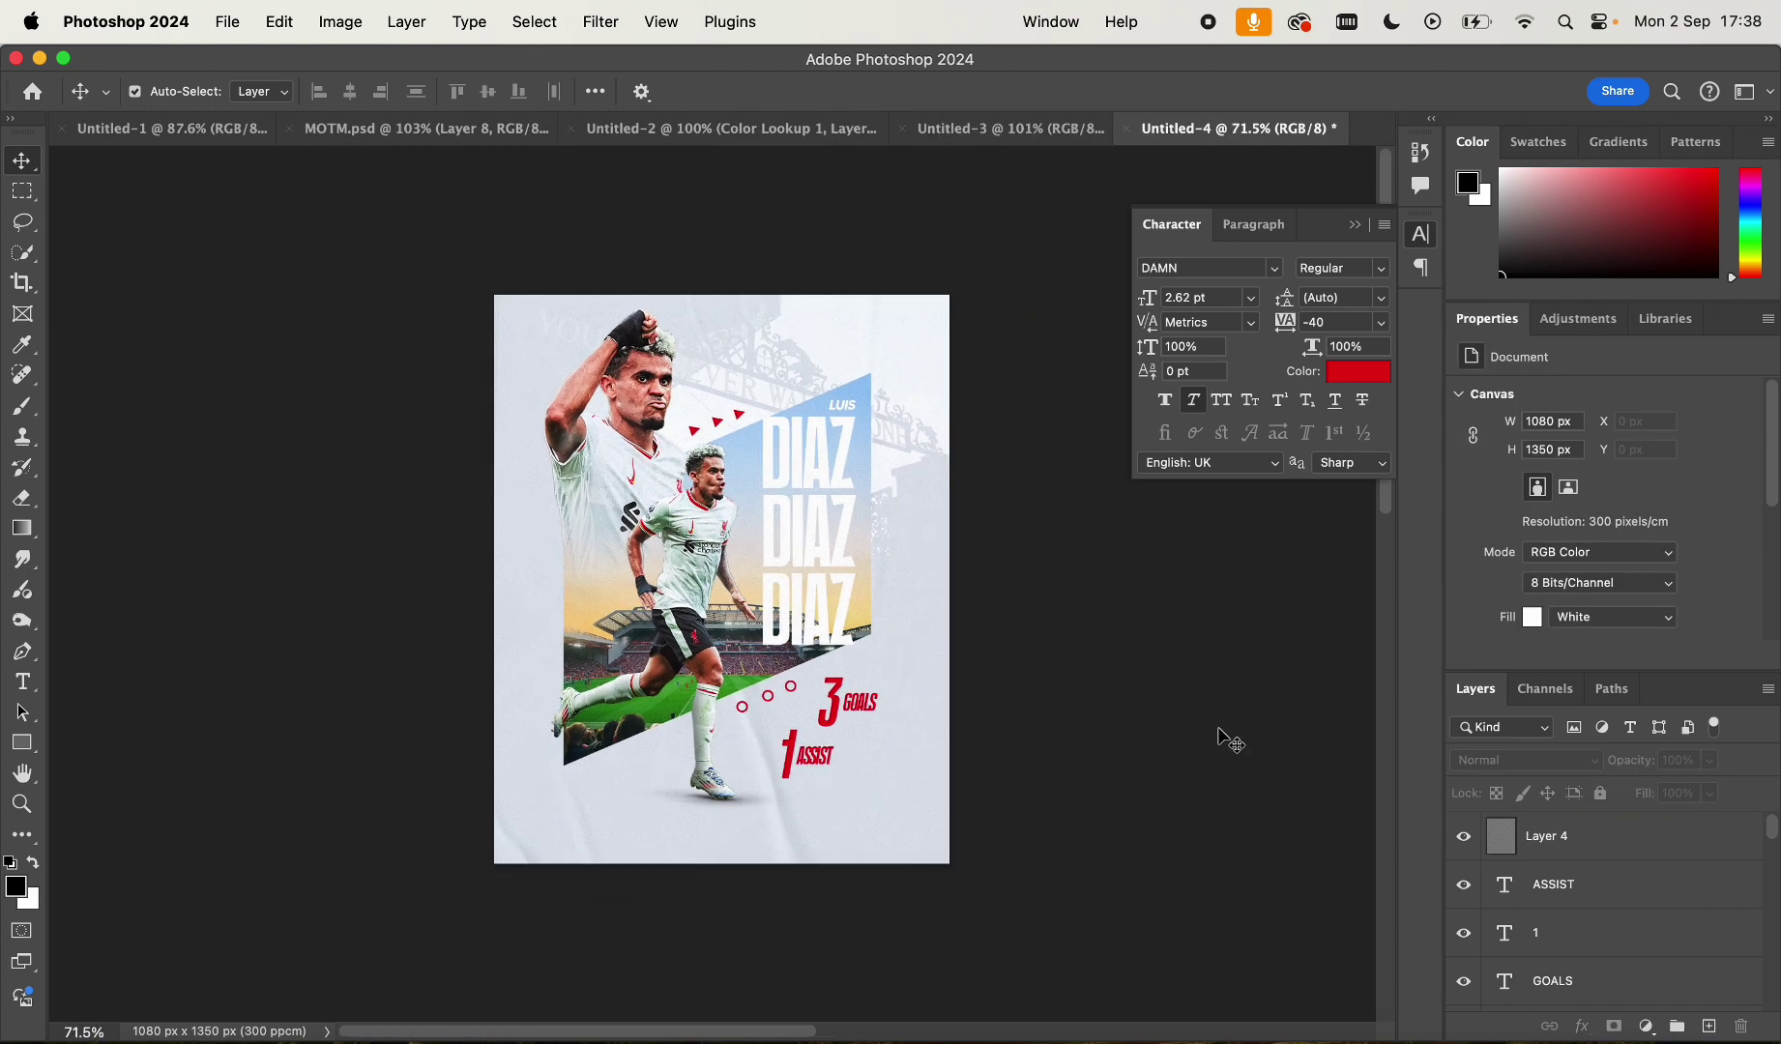
{"action": "scroll", "coordinate": [1220, 735], "scroll_direction": "up", "scroll_amount": 3}
{"action": "left_click", "coordinate": [979, 572]}
{"action": "scroll", "coordinate": [967, 559], "scroll_direction": "up", "scroll_amount": 2}
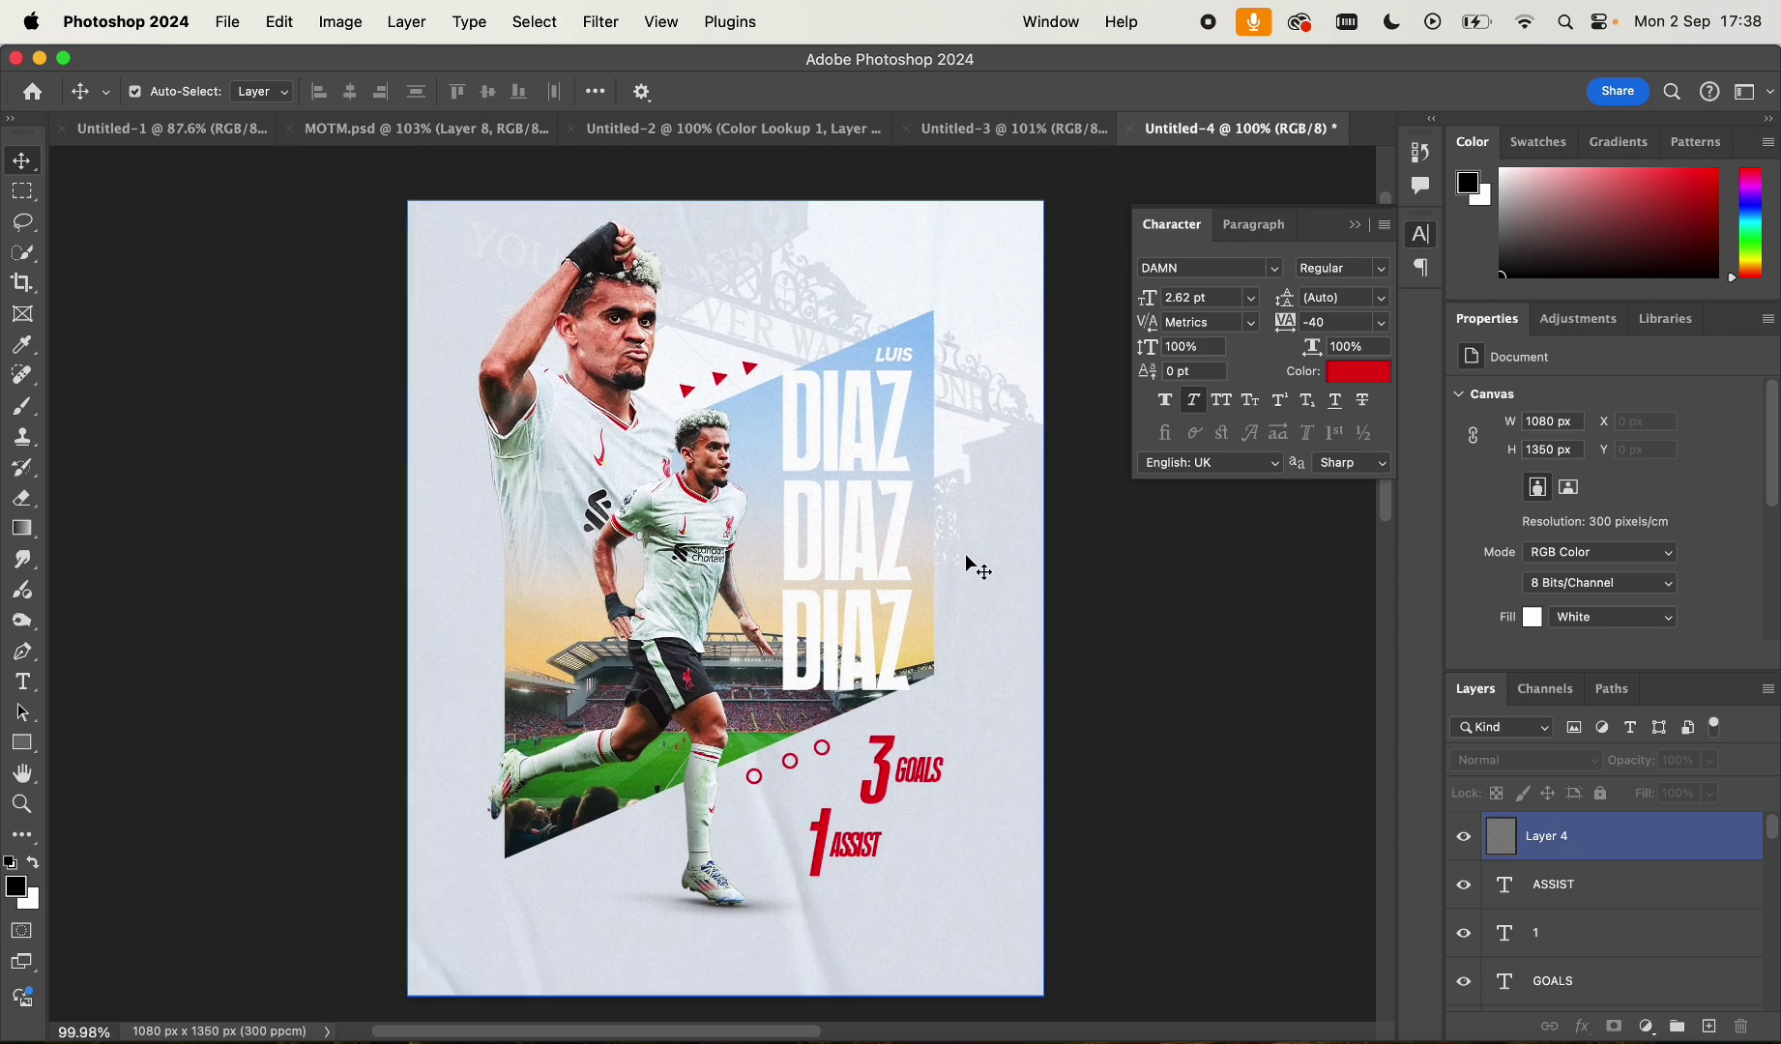
Switch to the desktop, open the TEXTURES folder in Finder and browse its images for a light texture
{"action": "left_click", "coordinate": [1116, 305]}
{"action": "double_click", "coordinate": [1225, 61]}
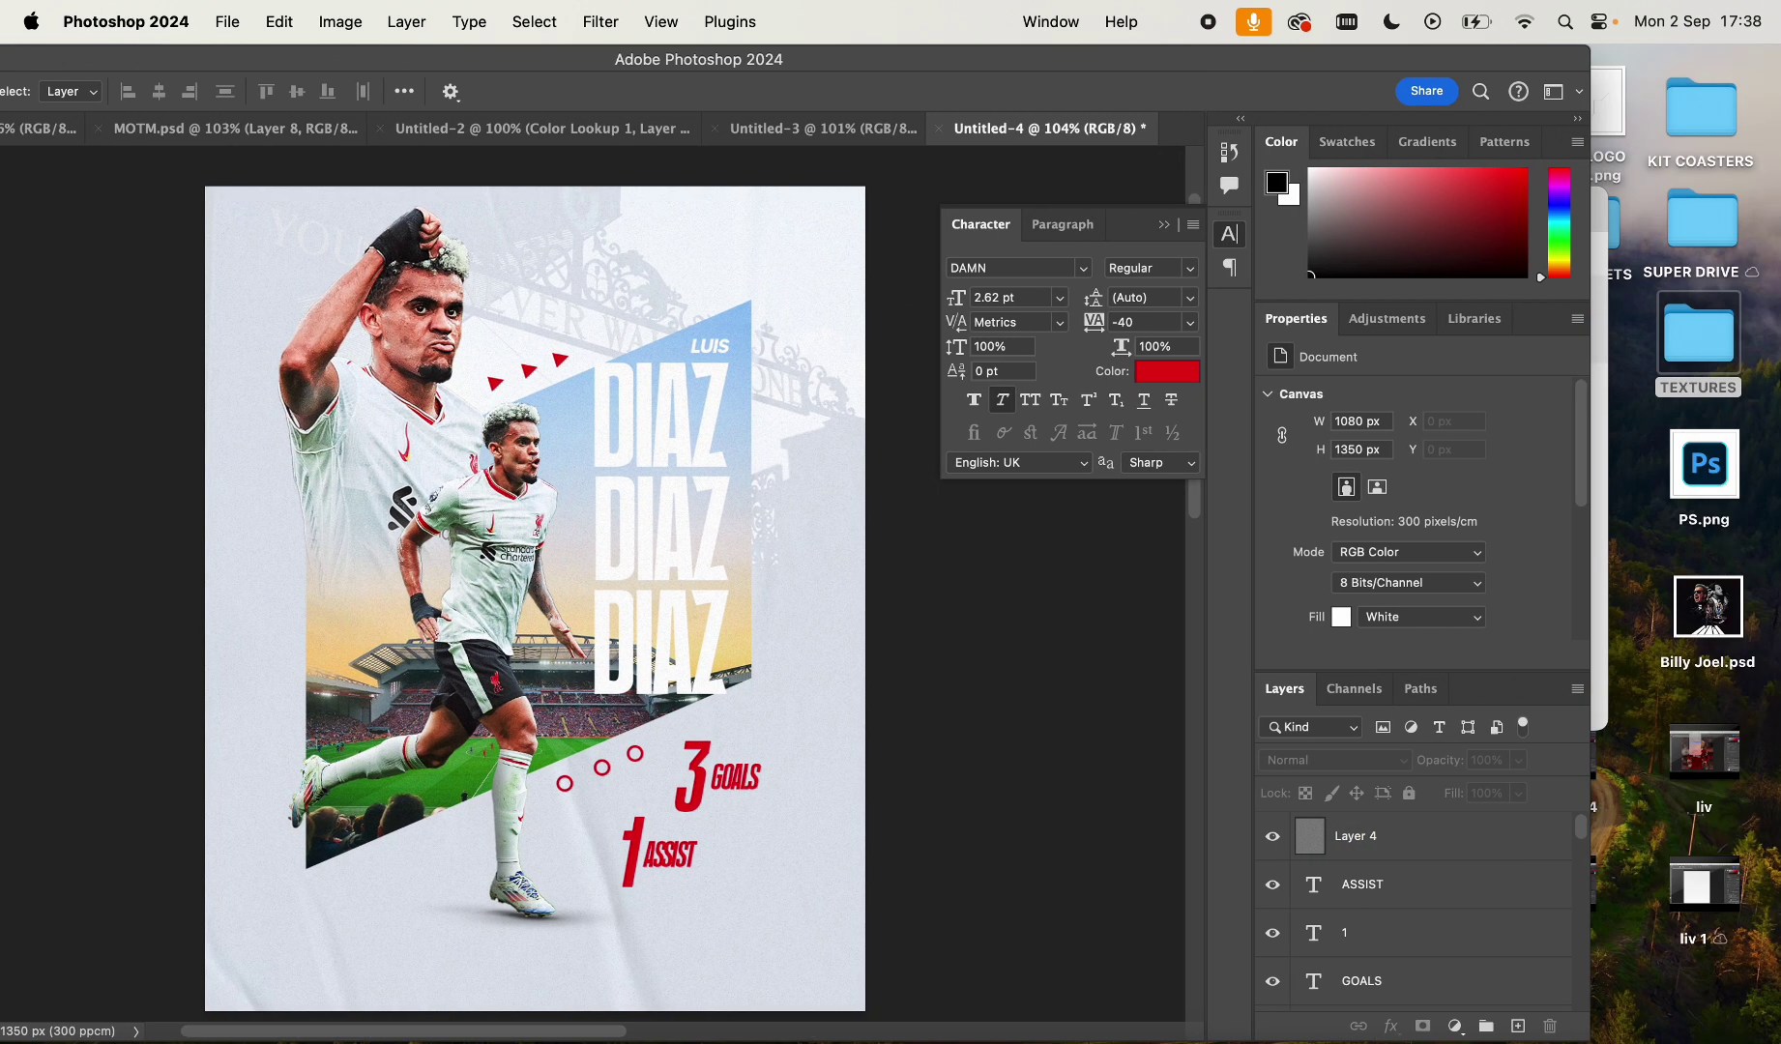
{"action": "double_click", "coordinate": [1694, 350]}
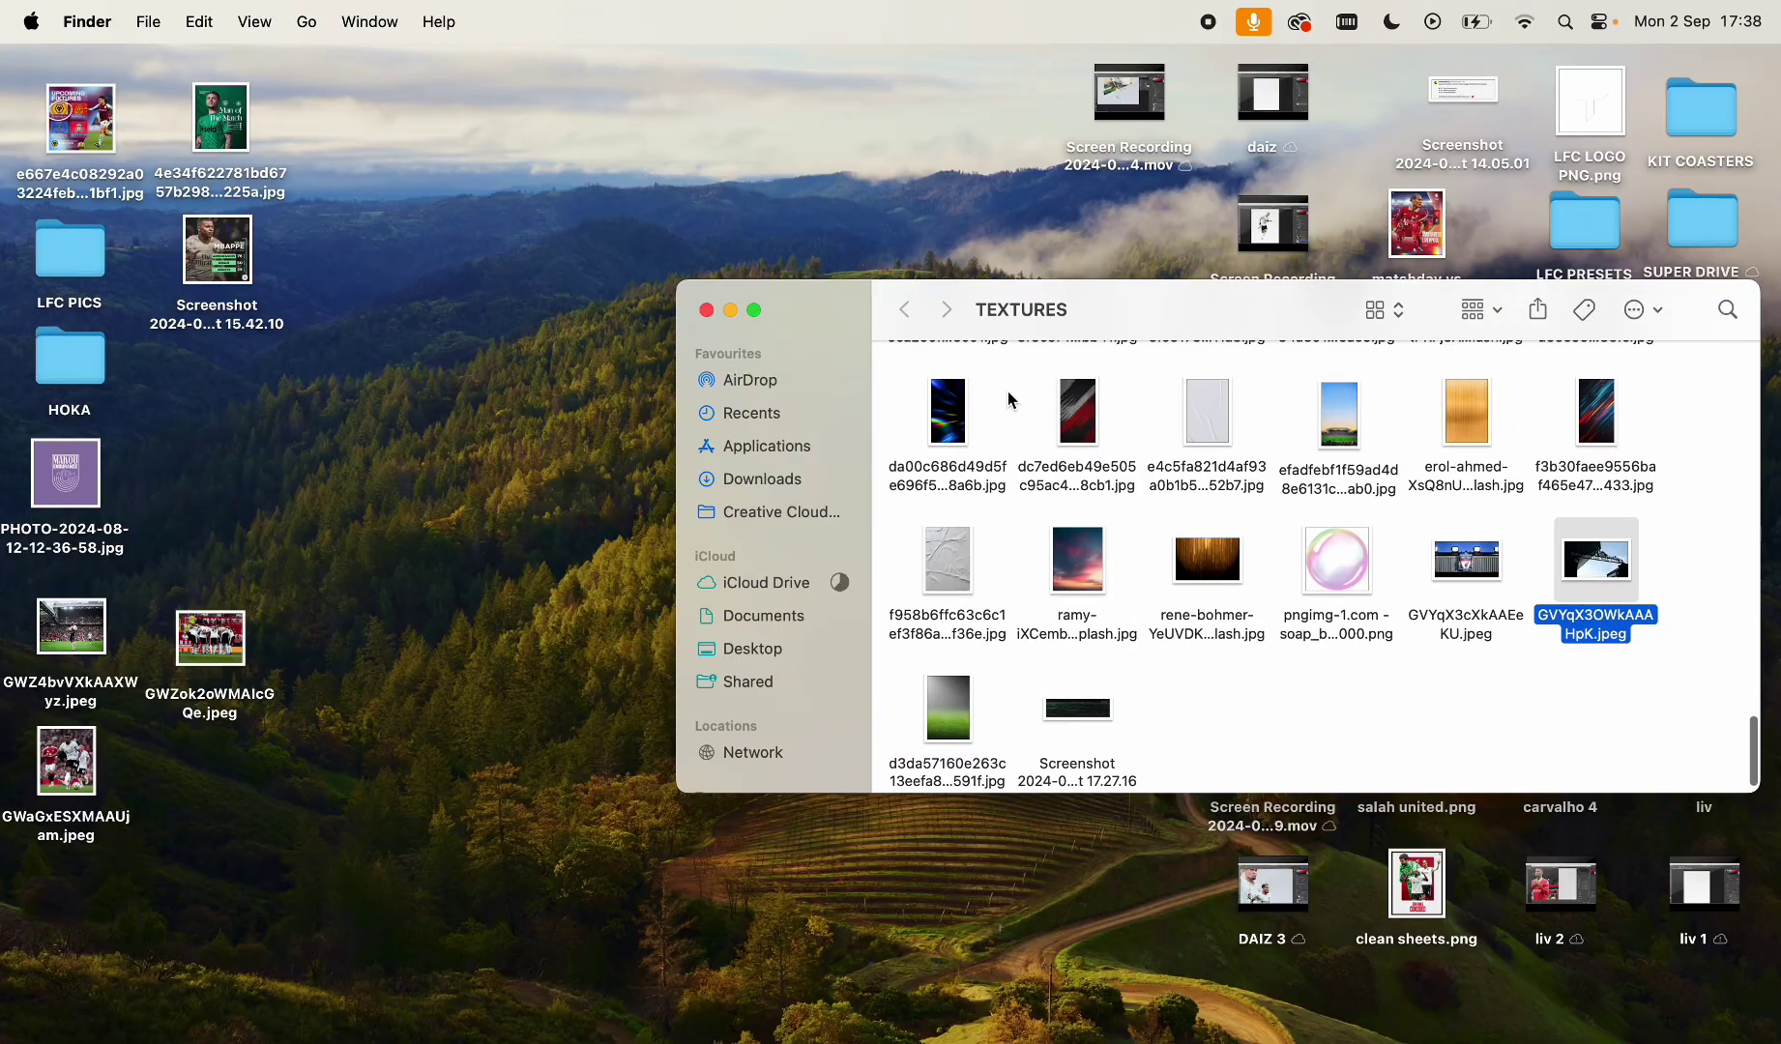
{"action": "scroll", "coordinate": [1009, 399], "scroll_direction": "up", "scroll_amount": 5}
{"action": "scroll", "coordinate": [1008, 399], "scroll_direction": "up", "scroll_amount": 3}
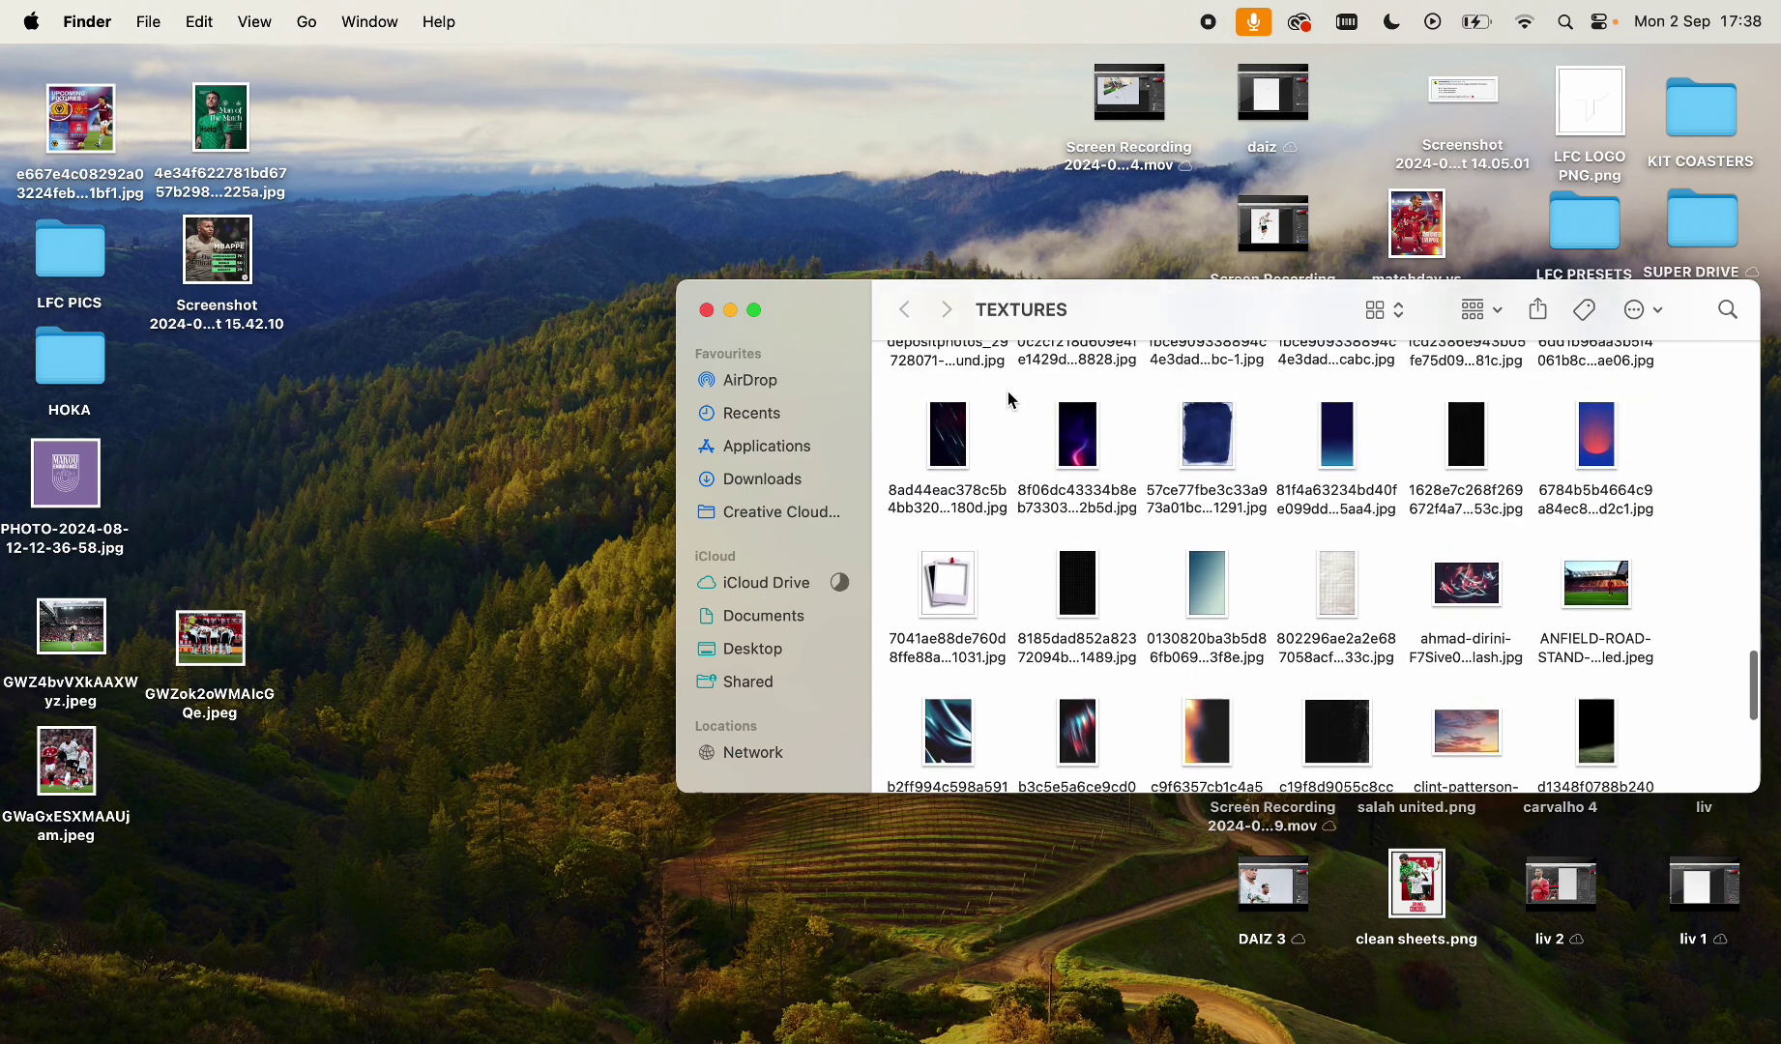
{"action": "scroll", "coordinate": [1008, 399], "scroll_direction": "down", "scroll_amount": 10}
{"action": "scroll", "coordinate": [1009, 400], "scroll_direction": "up", "scroll_amount": 5}
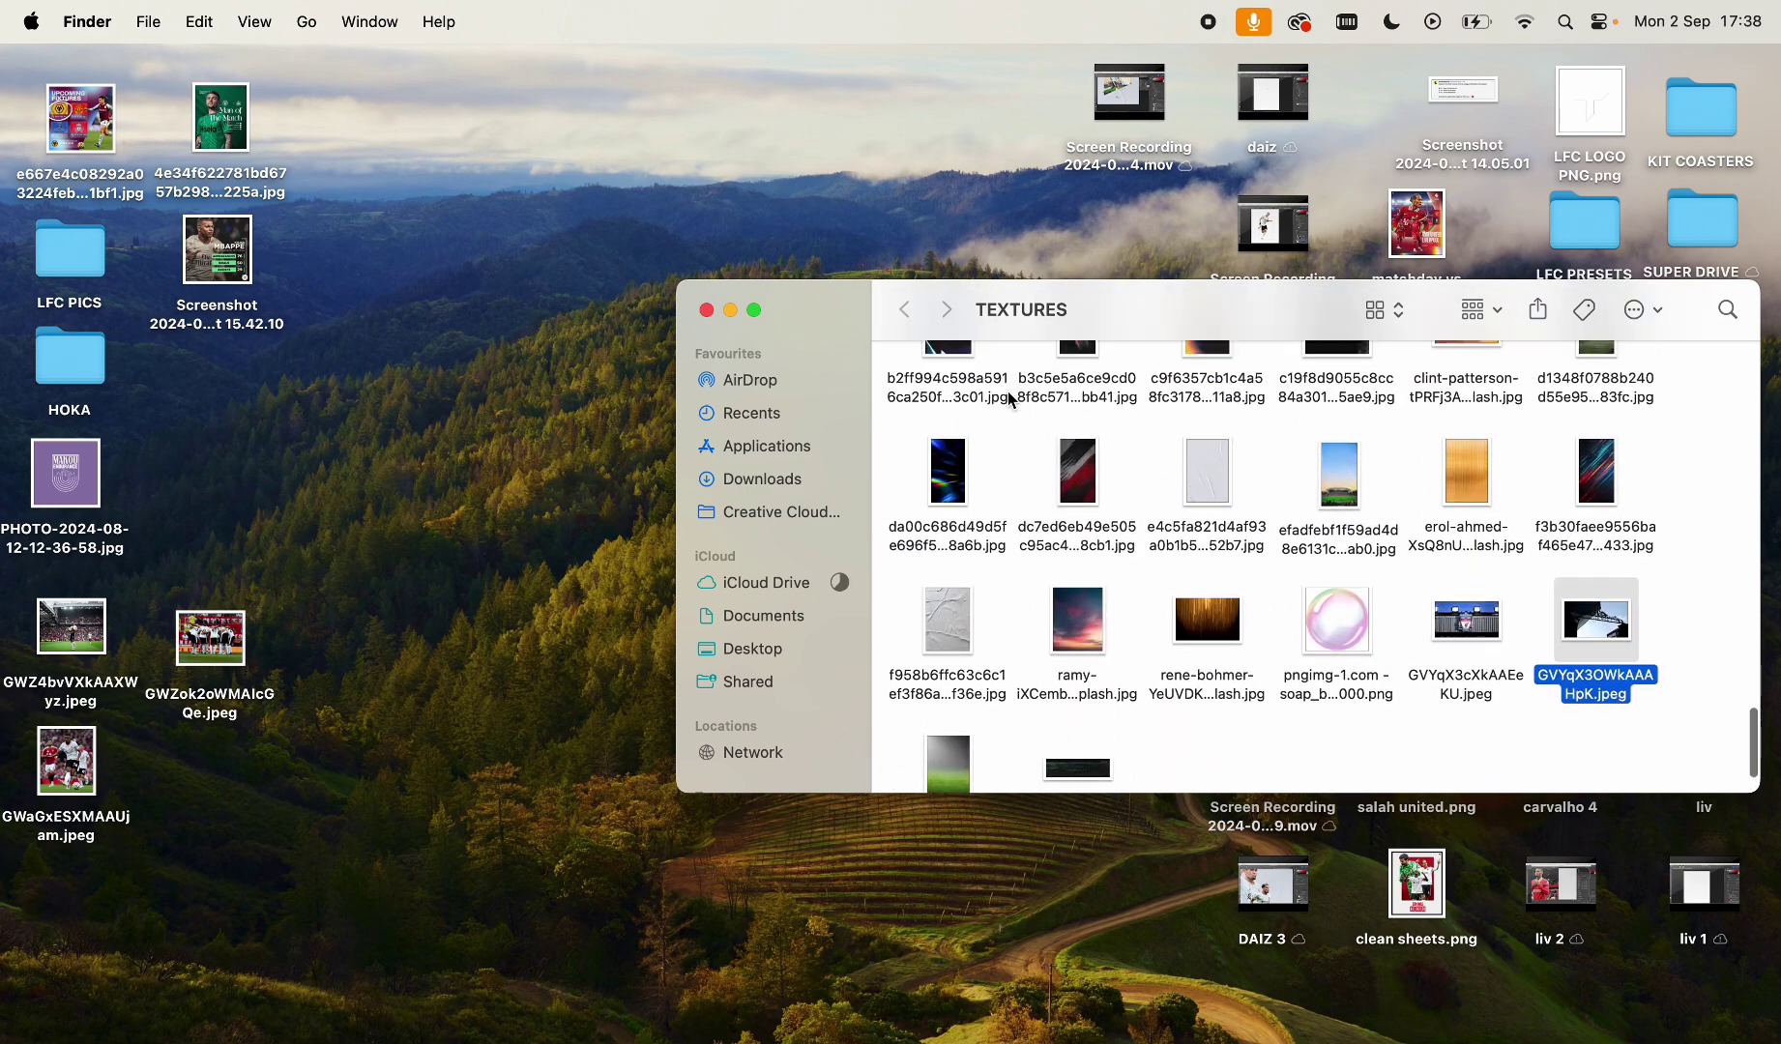
Place the blue light-streak texture da00c686d49d5fe696f5c8e6c71c8a6b.jpg above the grain layer, scaled to the canvas width, with Screen blending
{"action": "left_click_drag", "start_coordinate": [956, 737], "coordinate": [519, 817]}
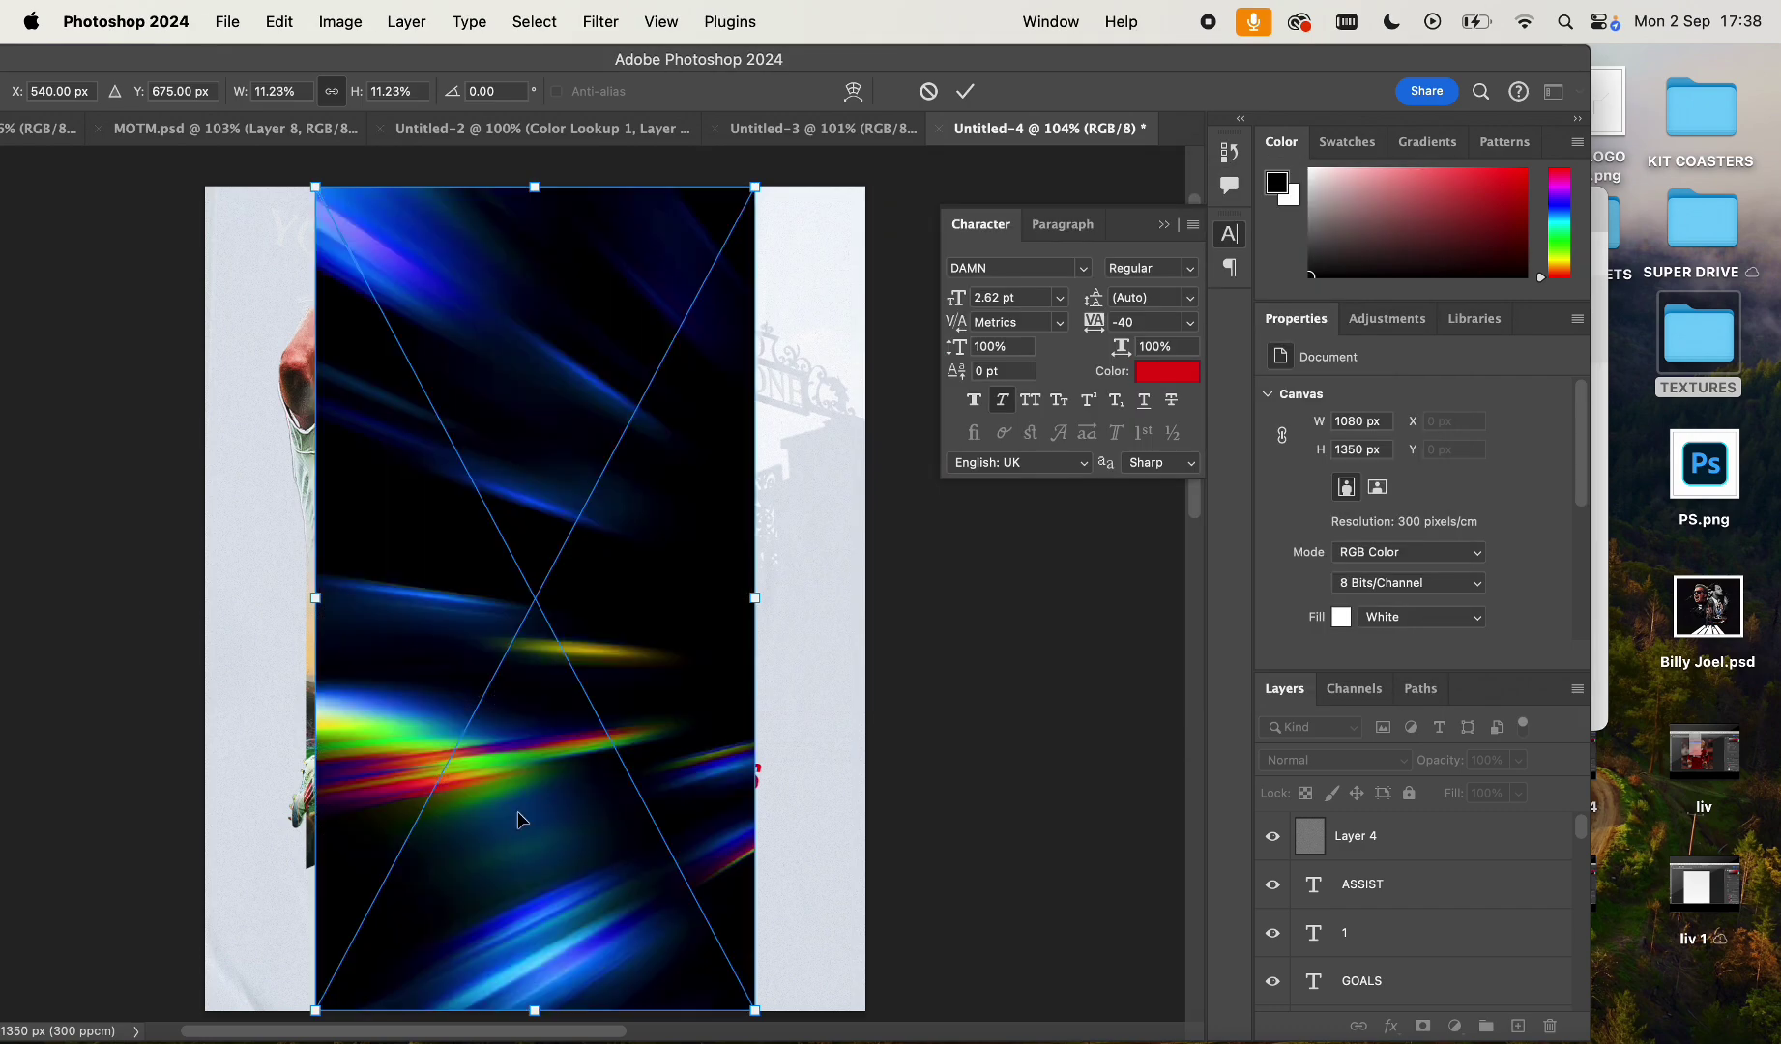
{"action": "left_click_drag", "start_coordinate": [754, 596], "coordinate": [868, 594]}
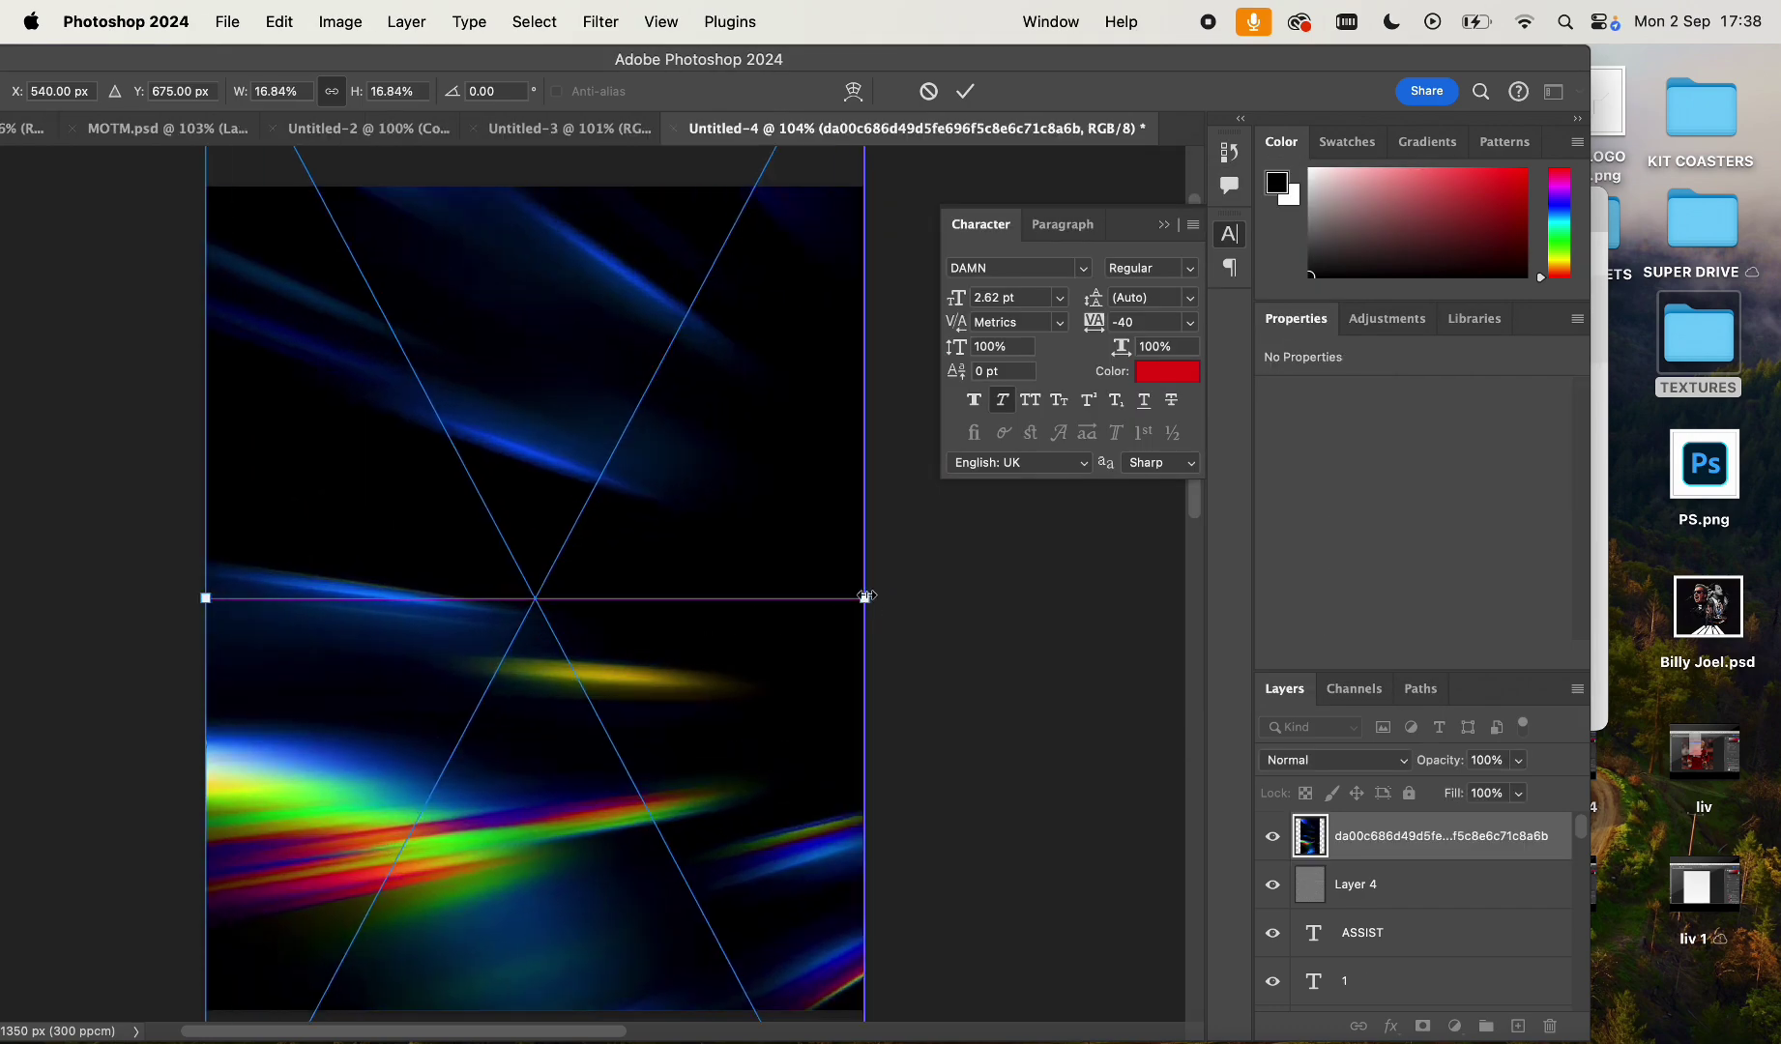
{"action": "key", "text": "Return"}
{"action": "left_click", "coordinate": [1305, 754]}
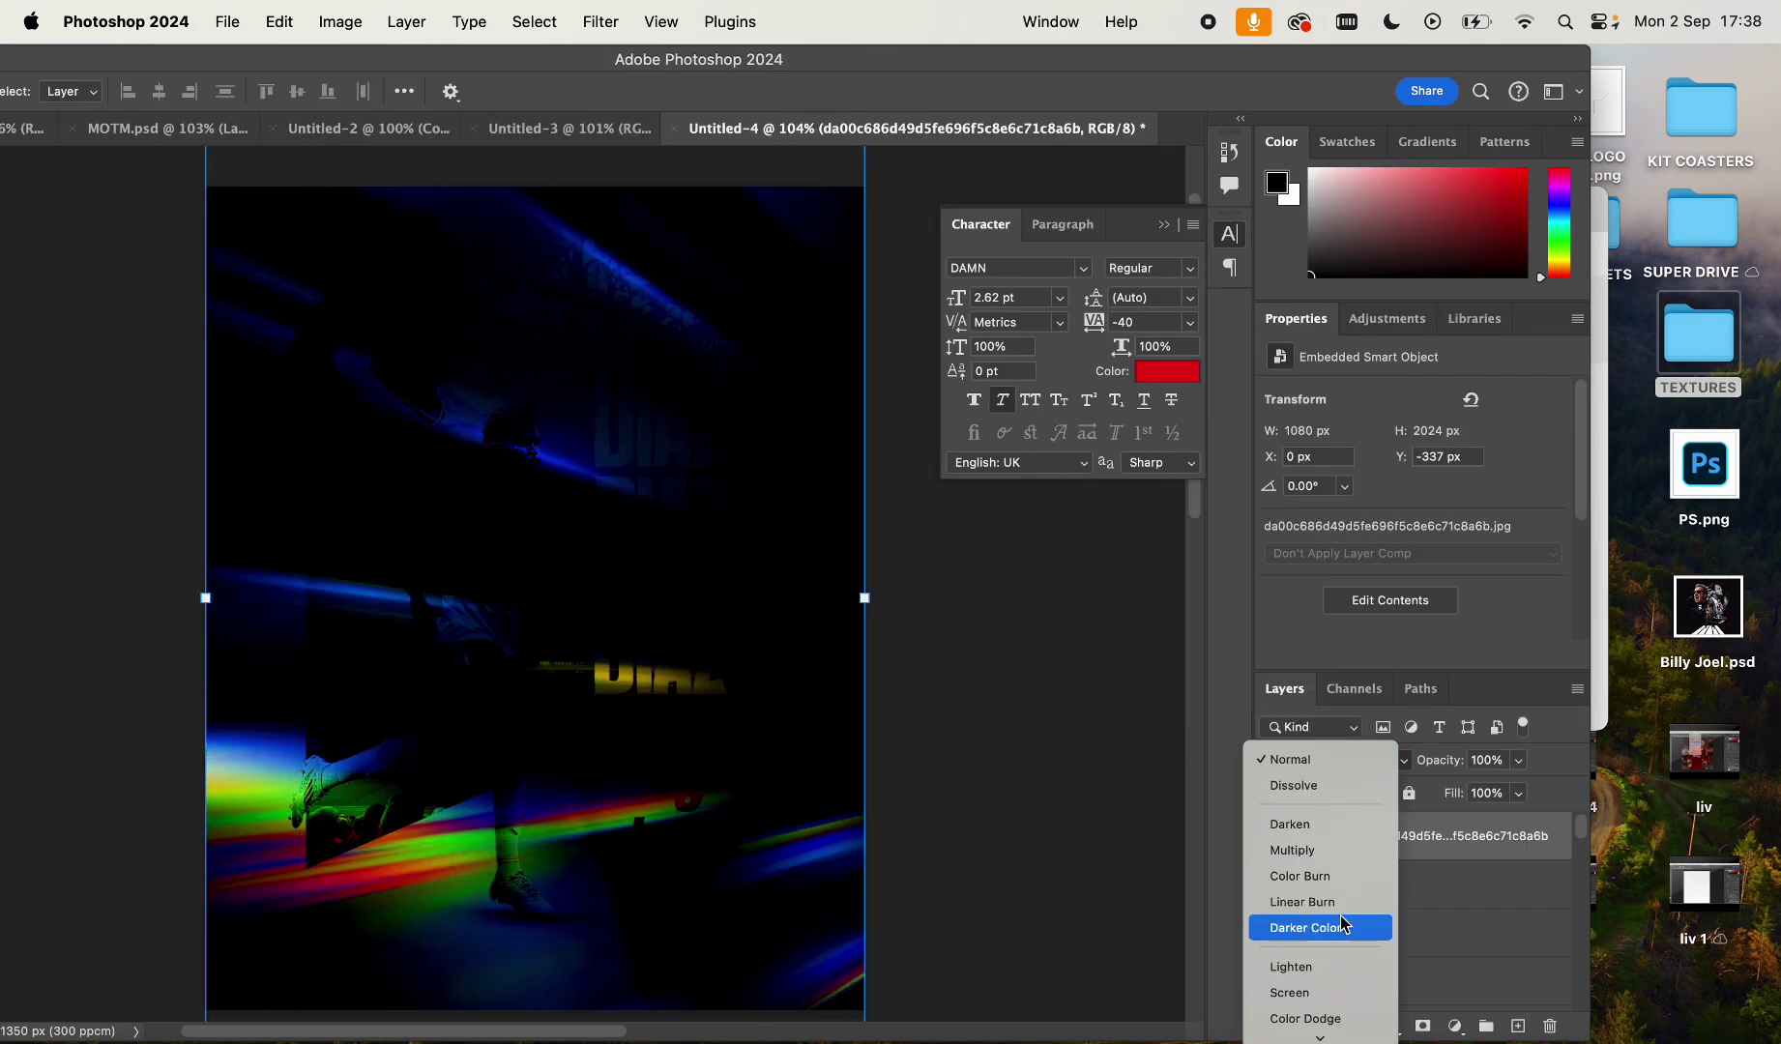
{"action": "left_click", "coordinate": [1341, 995]}
{"action": "left_click_drag", "start_coordinate": [722, 58], "coordinate": [913, 8]}
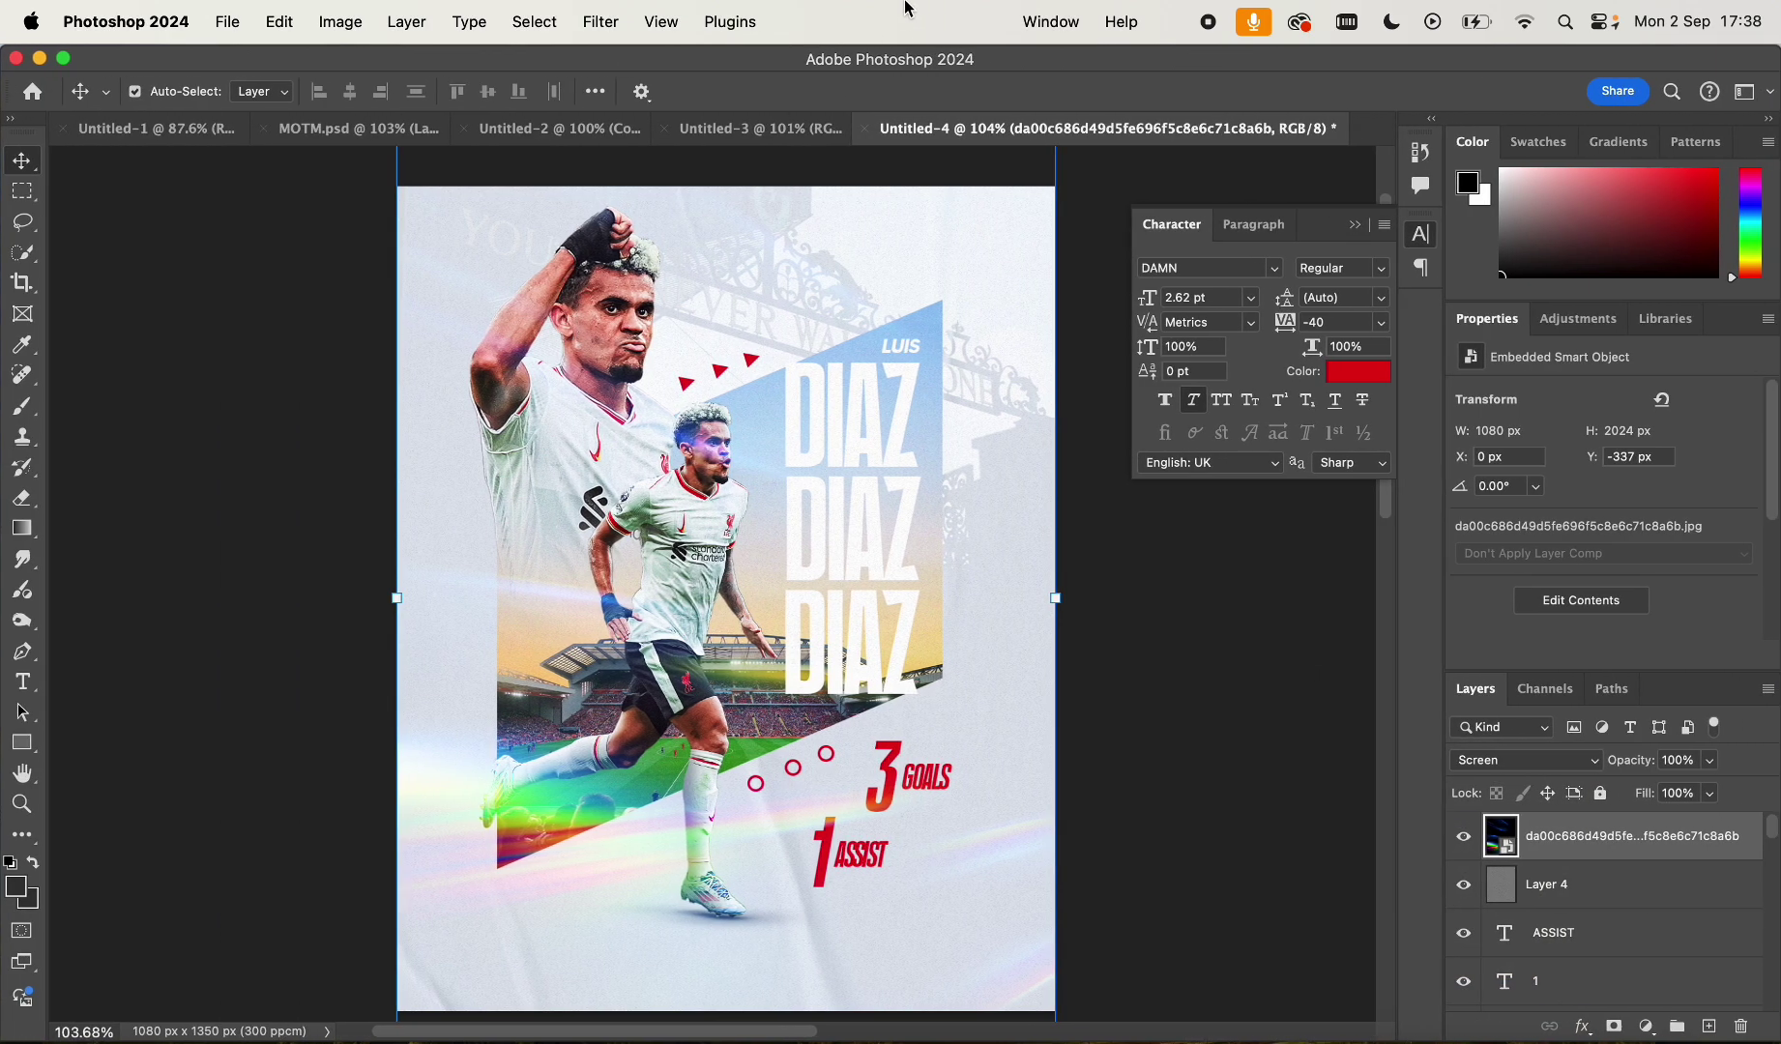
Try the light-streak texture in different positions over the poster and delete it
{"action": "scroll", "coordinate": [711, 587], "scroll_direction": "down", "scroll_amount": 4}
{"action": "left_click_drag", "start_coordinate": [818, 503], "coordinate": [802, 499]}
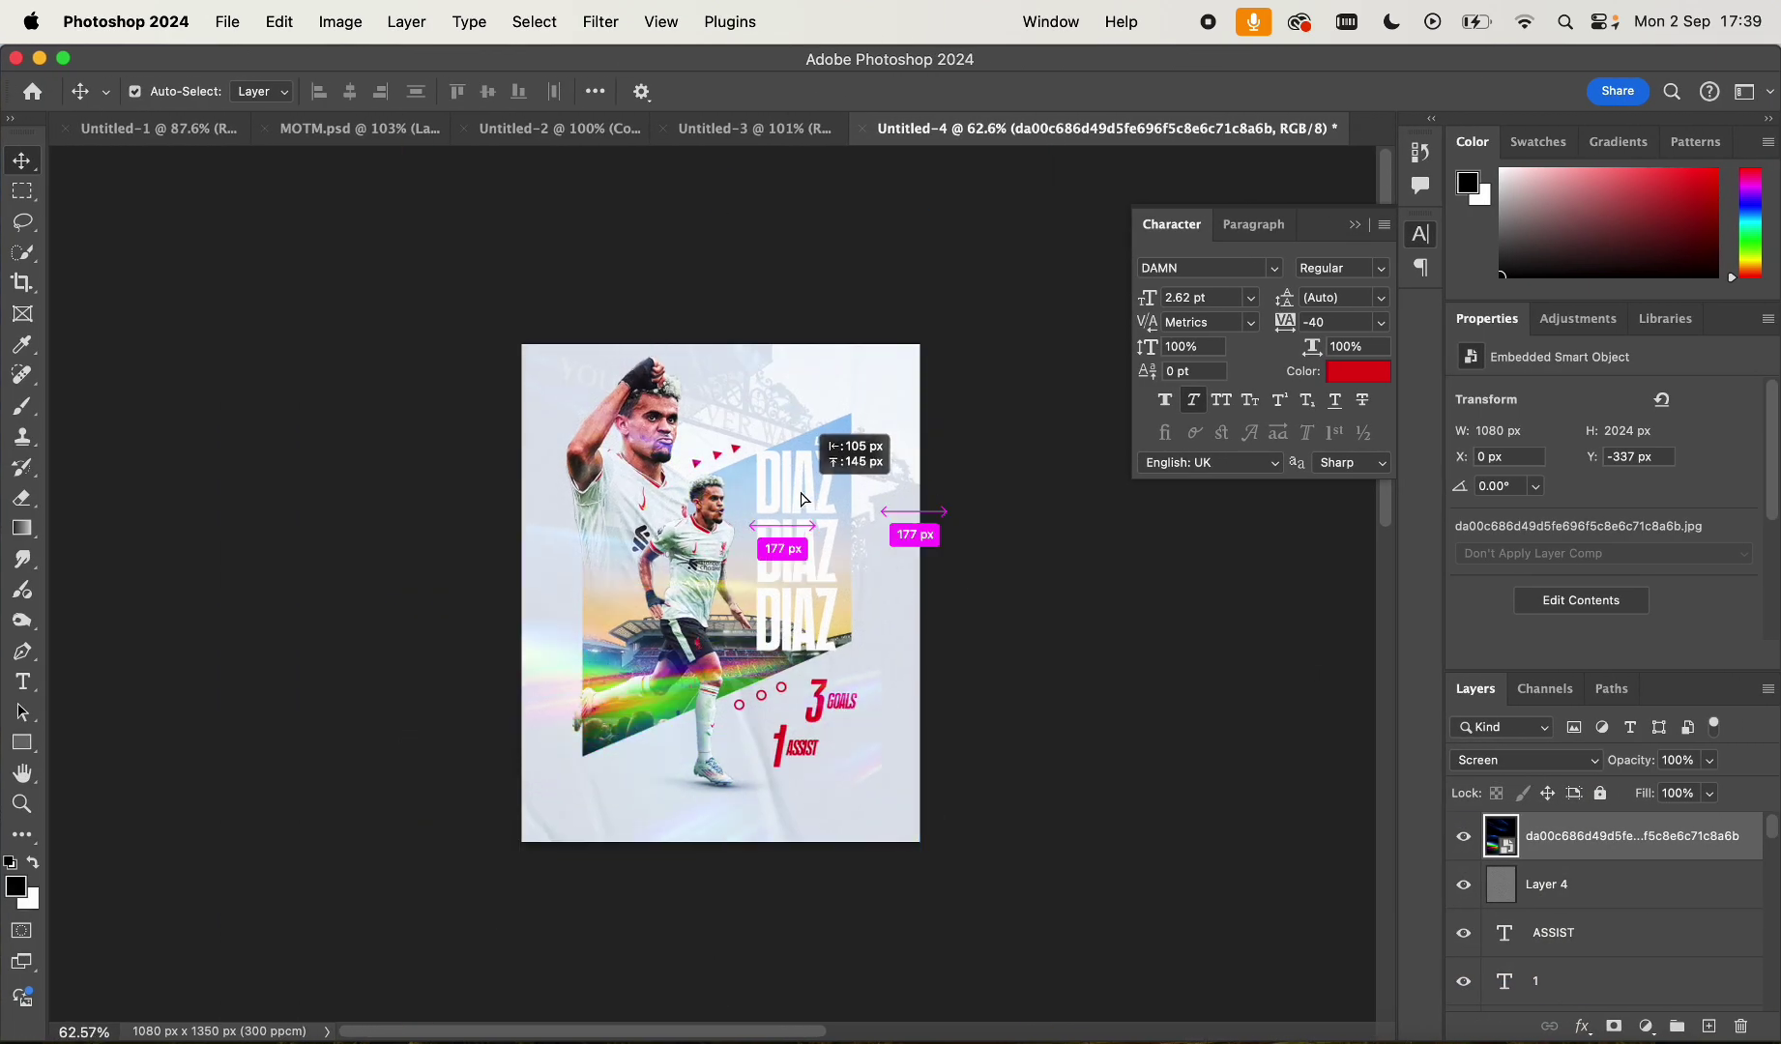
{"action": "left_click", "coordinate": [1038, 672]}
{"action": "scroll", "coordinate": [1038, 671], "scroll_direction": "down", "scroll_amount": 2}
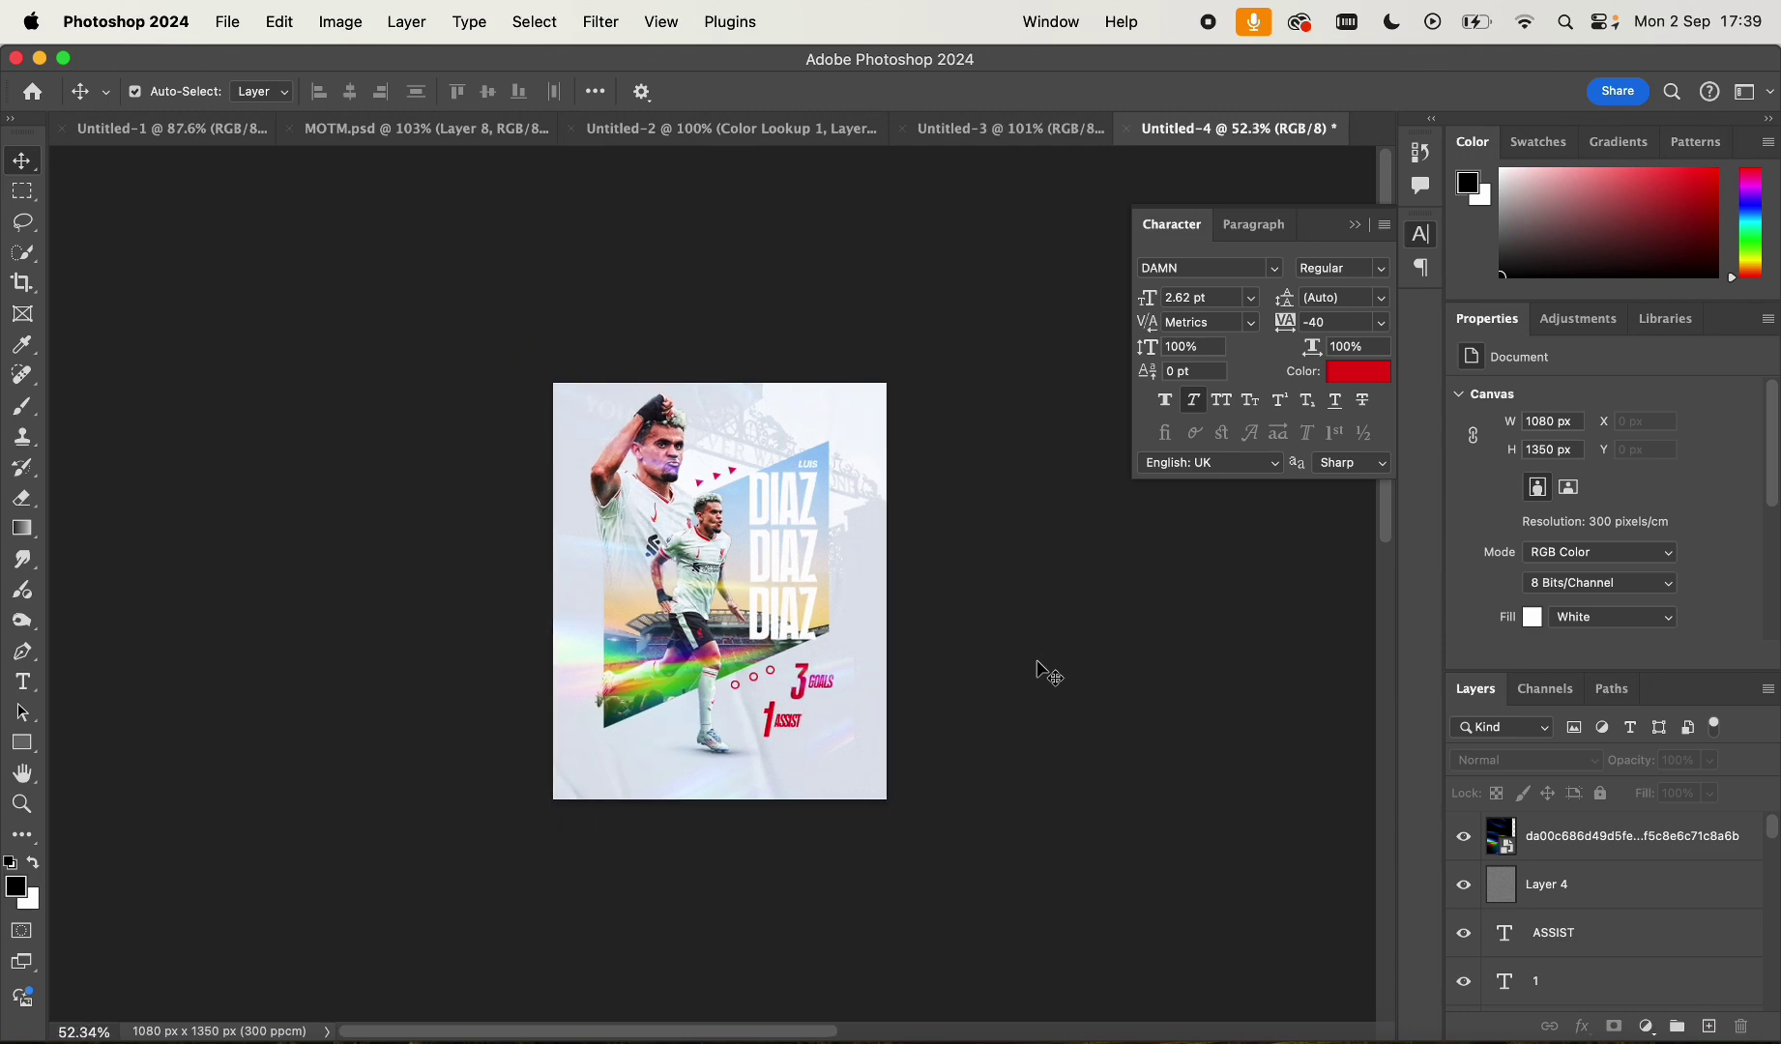
{"action": "scroll", "coordinate": [1037, 671], "scroll_direction": "up", "scroll_amount": 4}
{"action": "left_click_drag", "start_coordinate": [704, 661], "coordinate": [847, 780]}
{"action": "scroll", "coordinate": [1038, 744], "scroll_direction": "down", "scroll_amount": 2}
{"action": "scroll", "coordinate": [1038, 744], "scroll_direction": "up", "scroll_amount": 2}
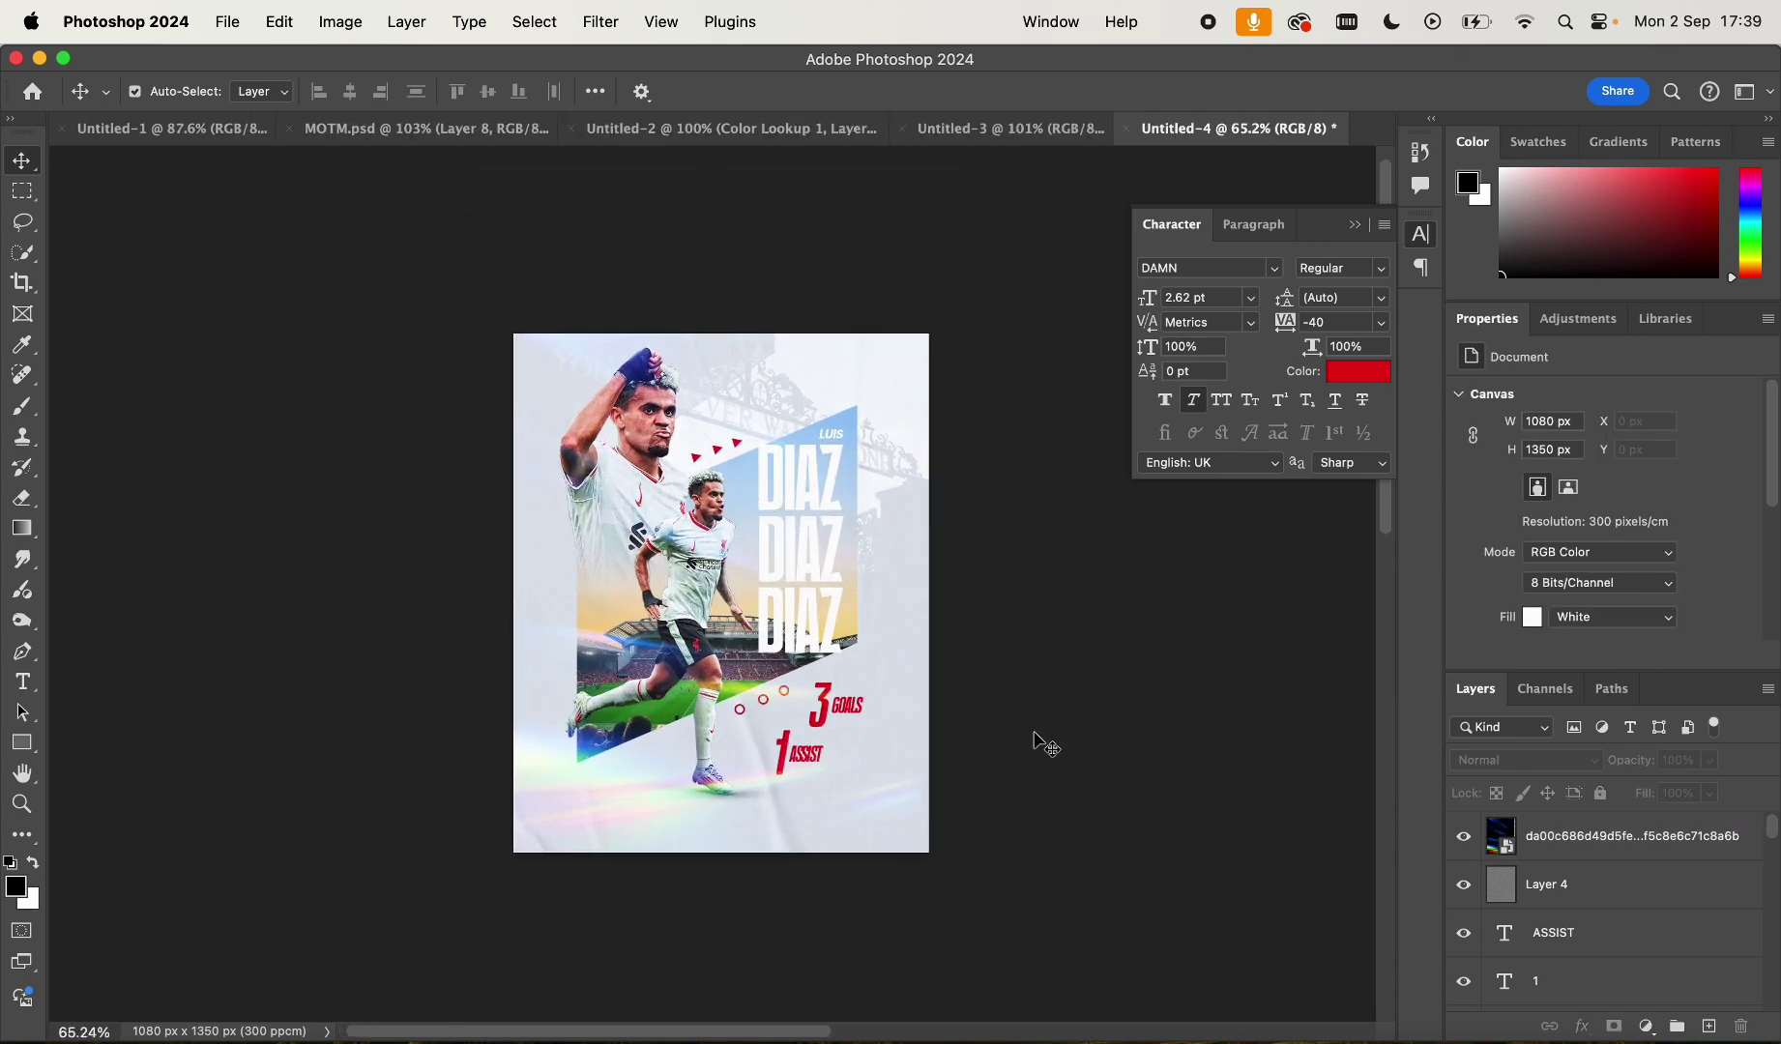
{"action": "key", "text": "Delete"}
Place the flare texture 8559fa59ba57f73b002eb8e277c70547.jpg from the TEXTURES folder above the grain layer, scaled to about 1120 by 1568 px
{"action": "key", "text": "ctrl+Right"}
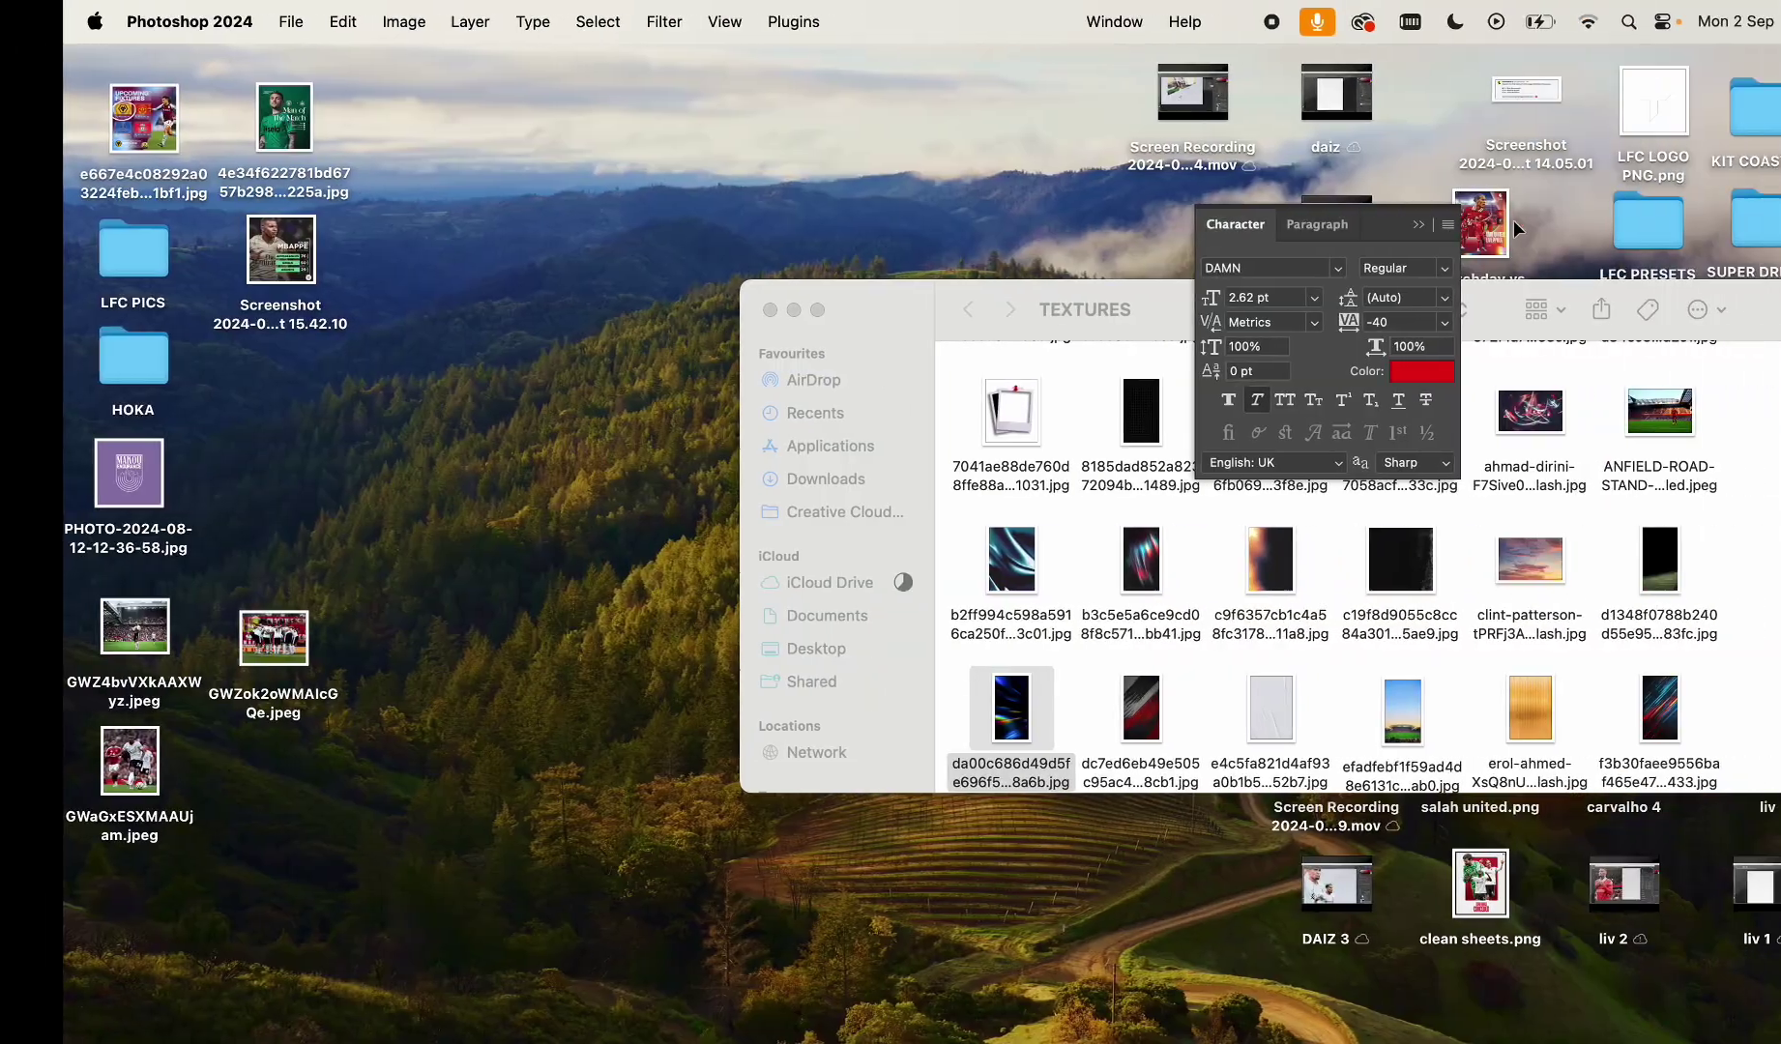
{"action": "scroll", "coordinate": [1517, 513], "scroll_direction": "up", "scroll_amount": 4}
{"action": "scroll", "coordinate": [1701, 606], "scroll_direction": "up", "scroll_amount": 3}
{"action": "left_click", "coordinate": [1701, 606]}
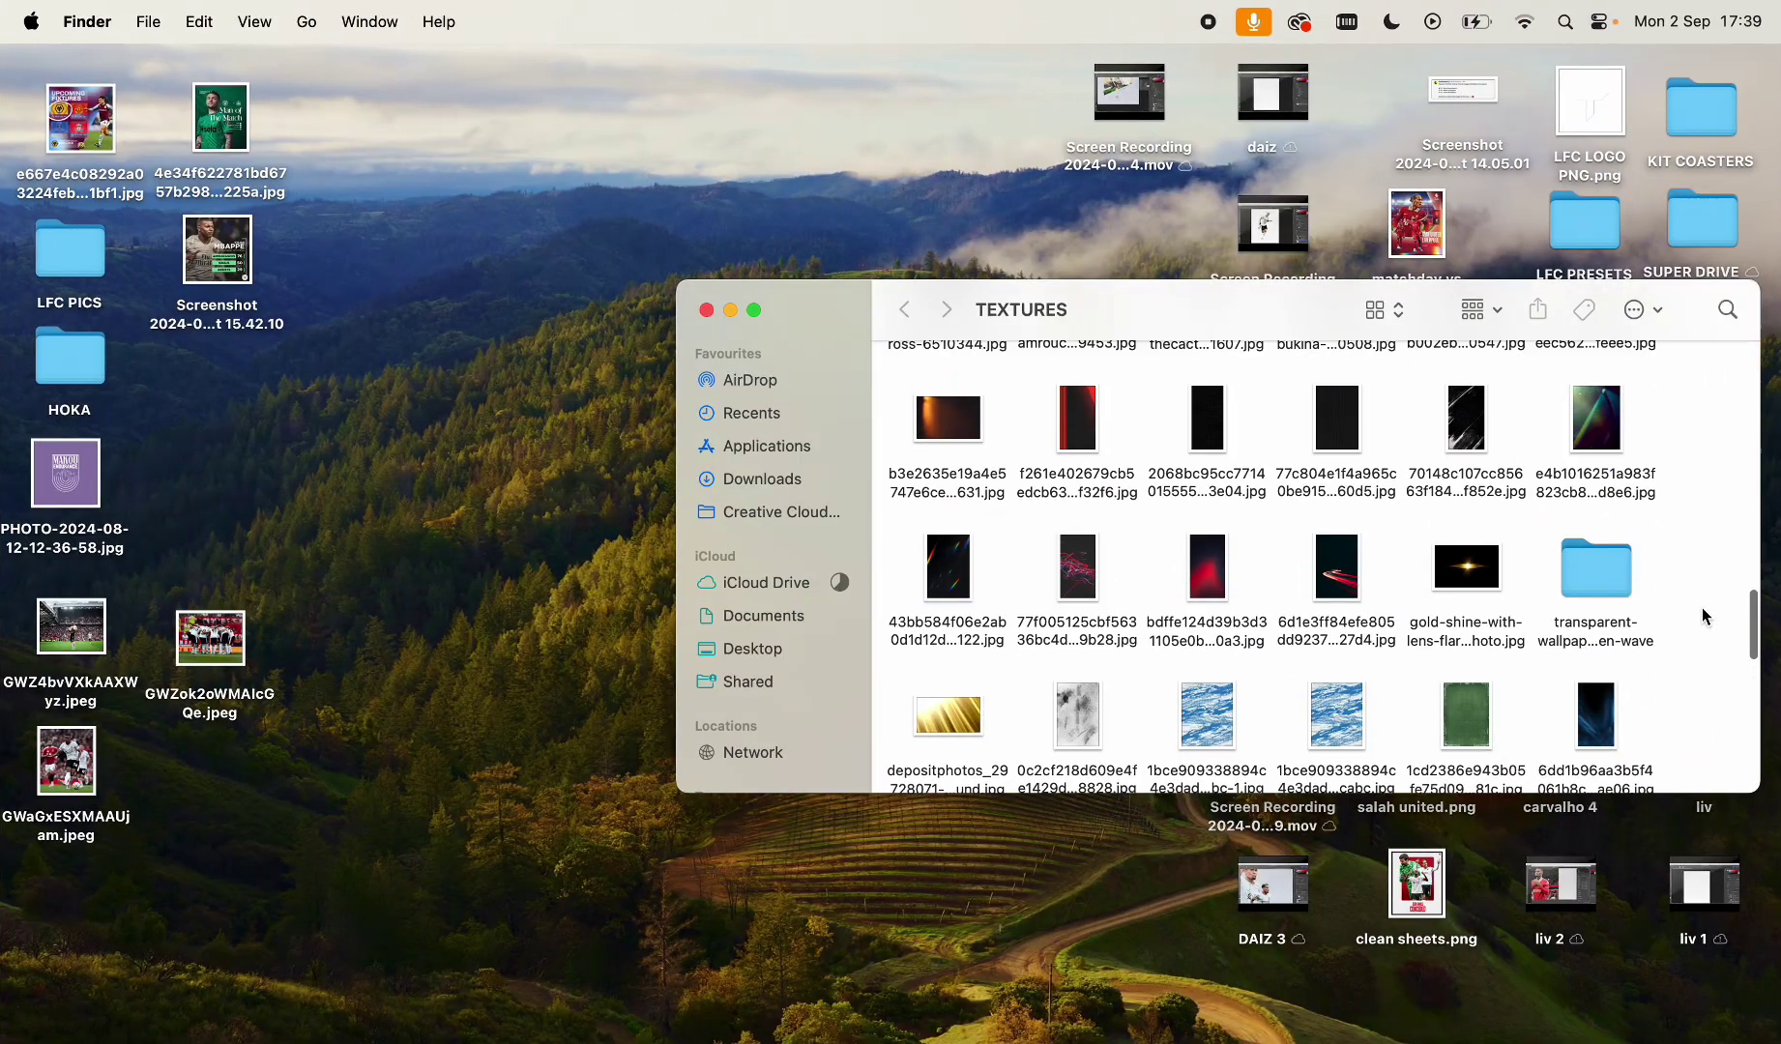
{"action": "scroll", "coordinate": [1702, 607], "scroll_direction": "up", "scroll_amount": 5}
{"action": "scroll", "coordinate": [1702, 606], "scroll_direction": "up", "scroll_amount": 6}
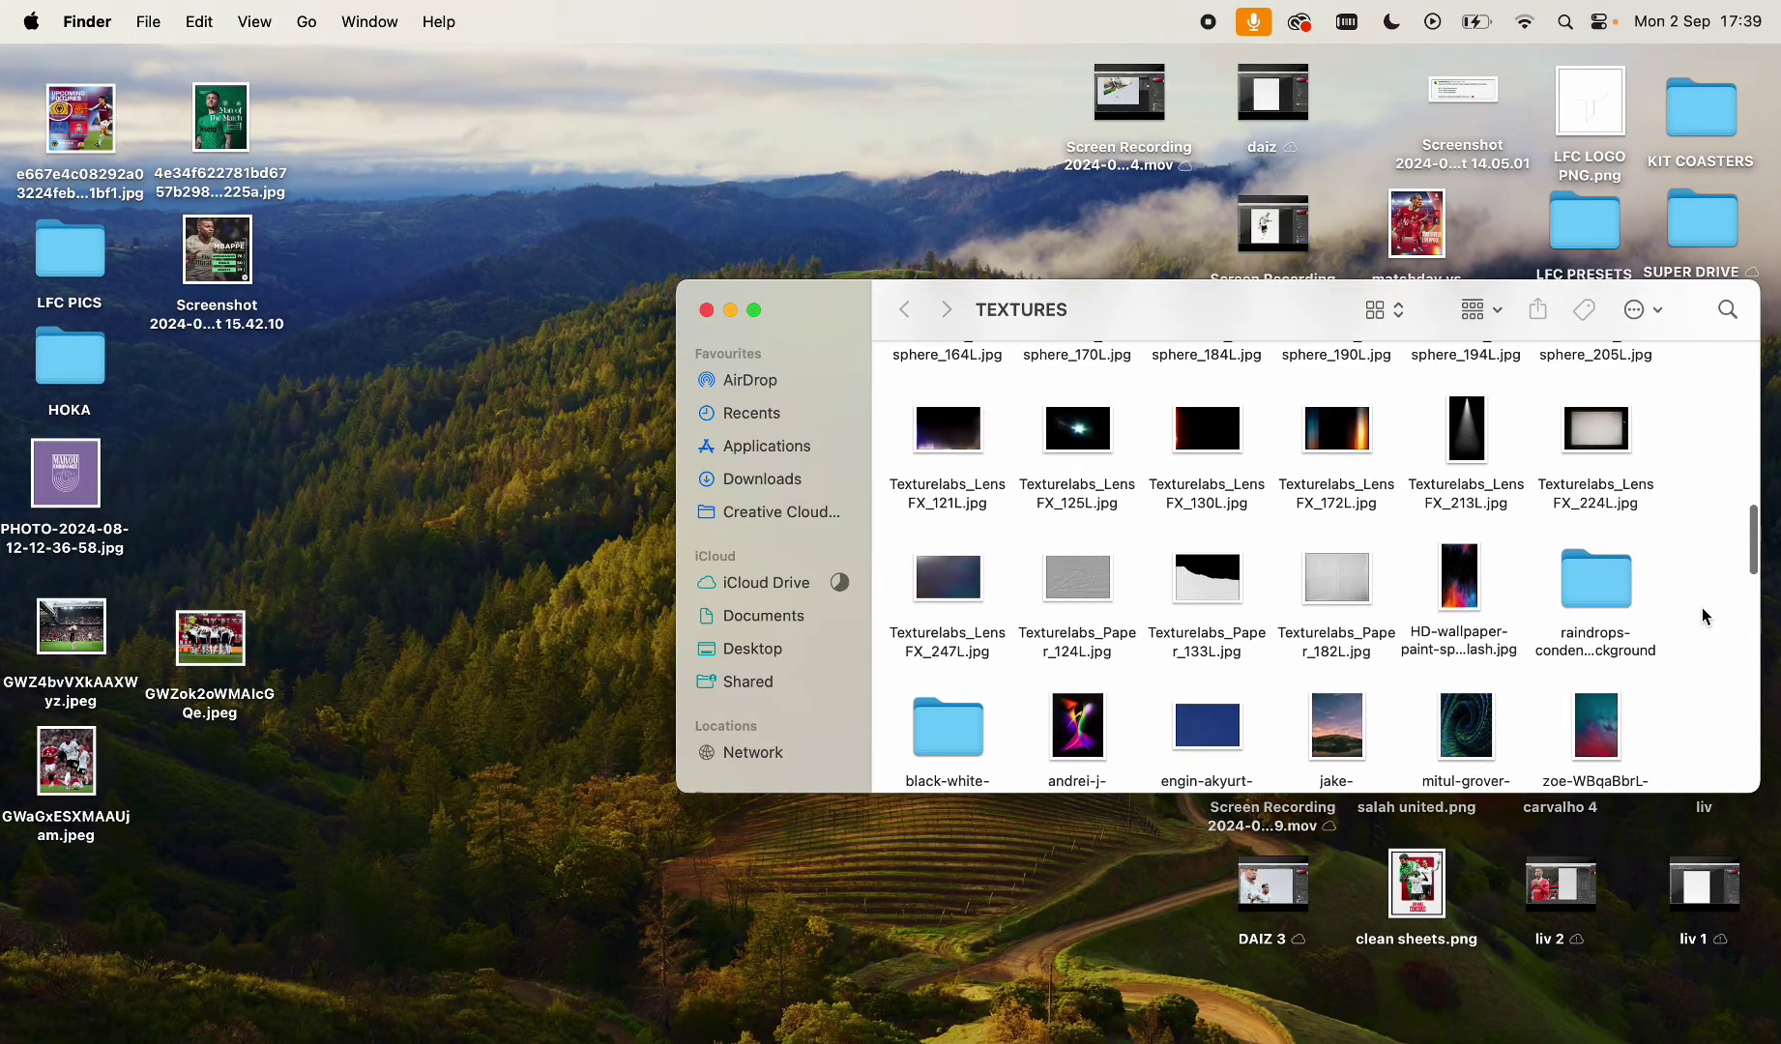
{"action": "scroll", "coordinate": [1702, 607], "scroll_direction": "down", "scroll_amount": 7}
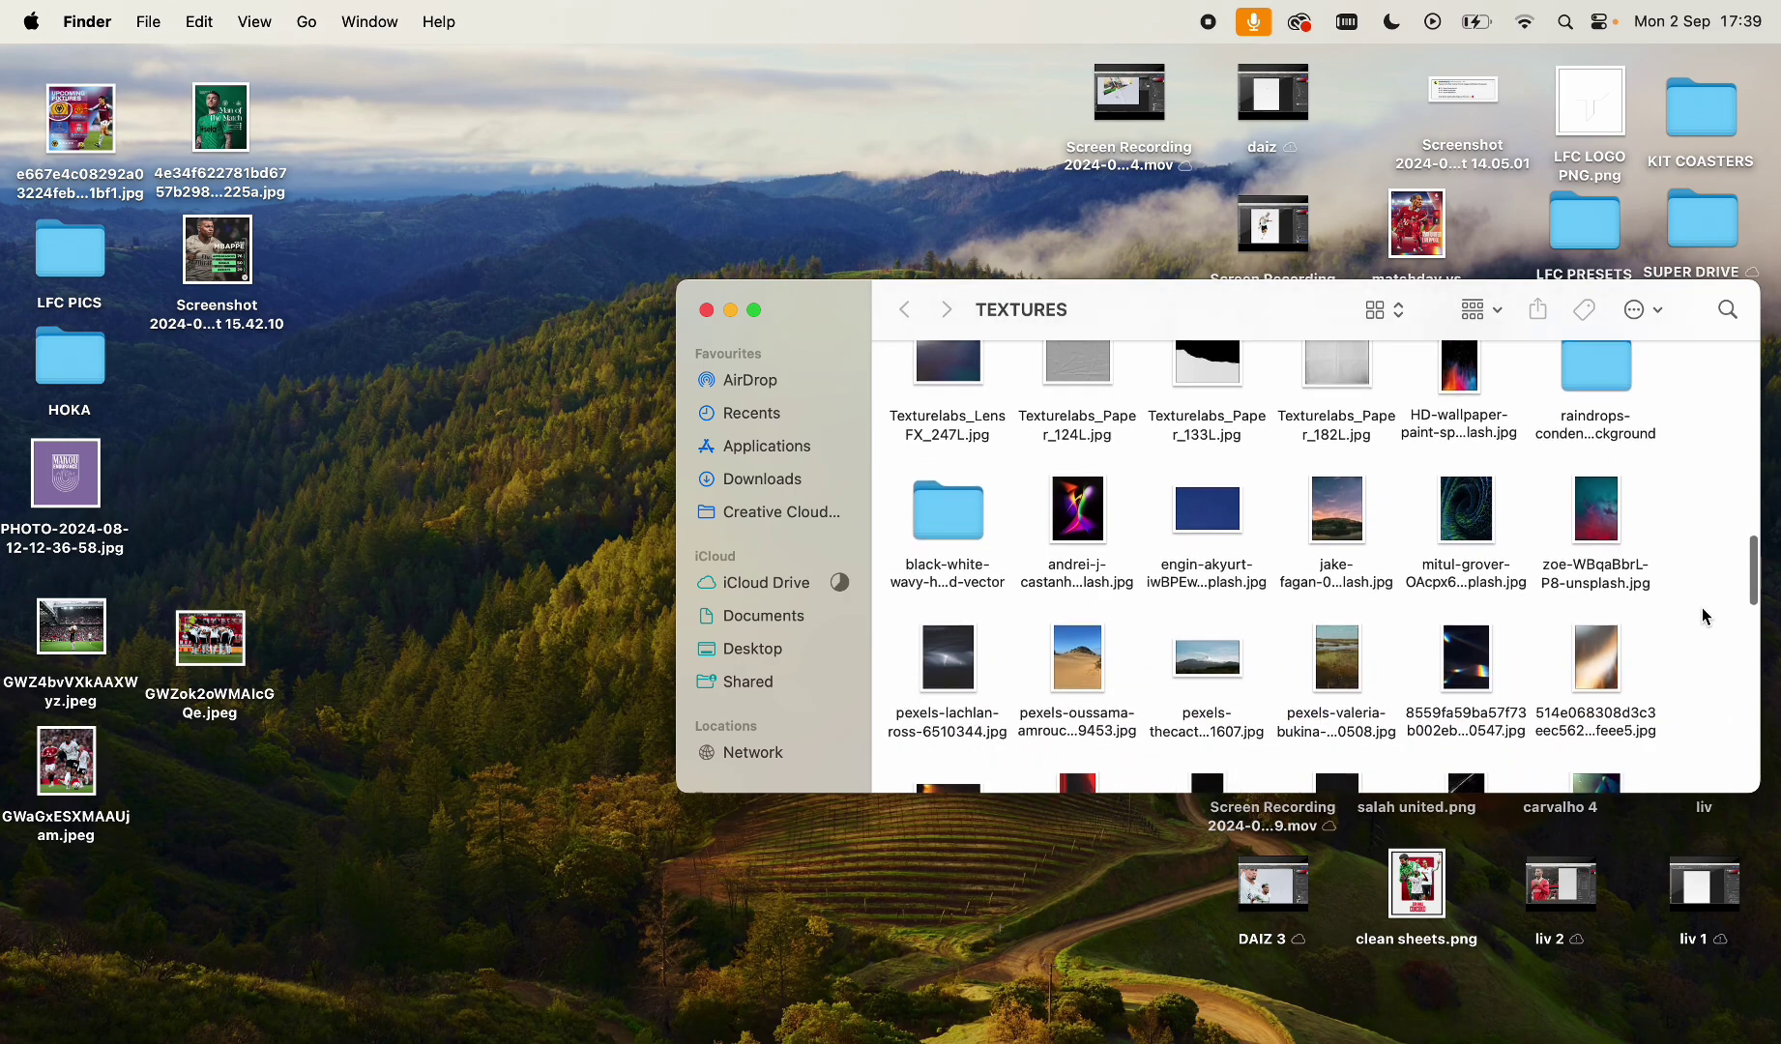
{"action": "left_click_drag", "start_coordinate": [1453, 568], "coordinate": [774, 529]}
{"action": "left_click_drag", "start_coordinate": [947, 600], "coordinate": [979, 596]}
{"action": "key", "text": "Return"}
Set the flare texture to Screen blending and enlarge it further beyond the canvas edges
{"action": "left_click", "coordinate": [1489, 762]}
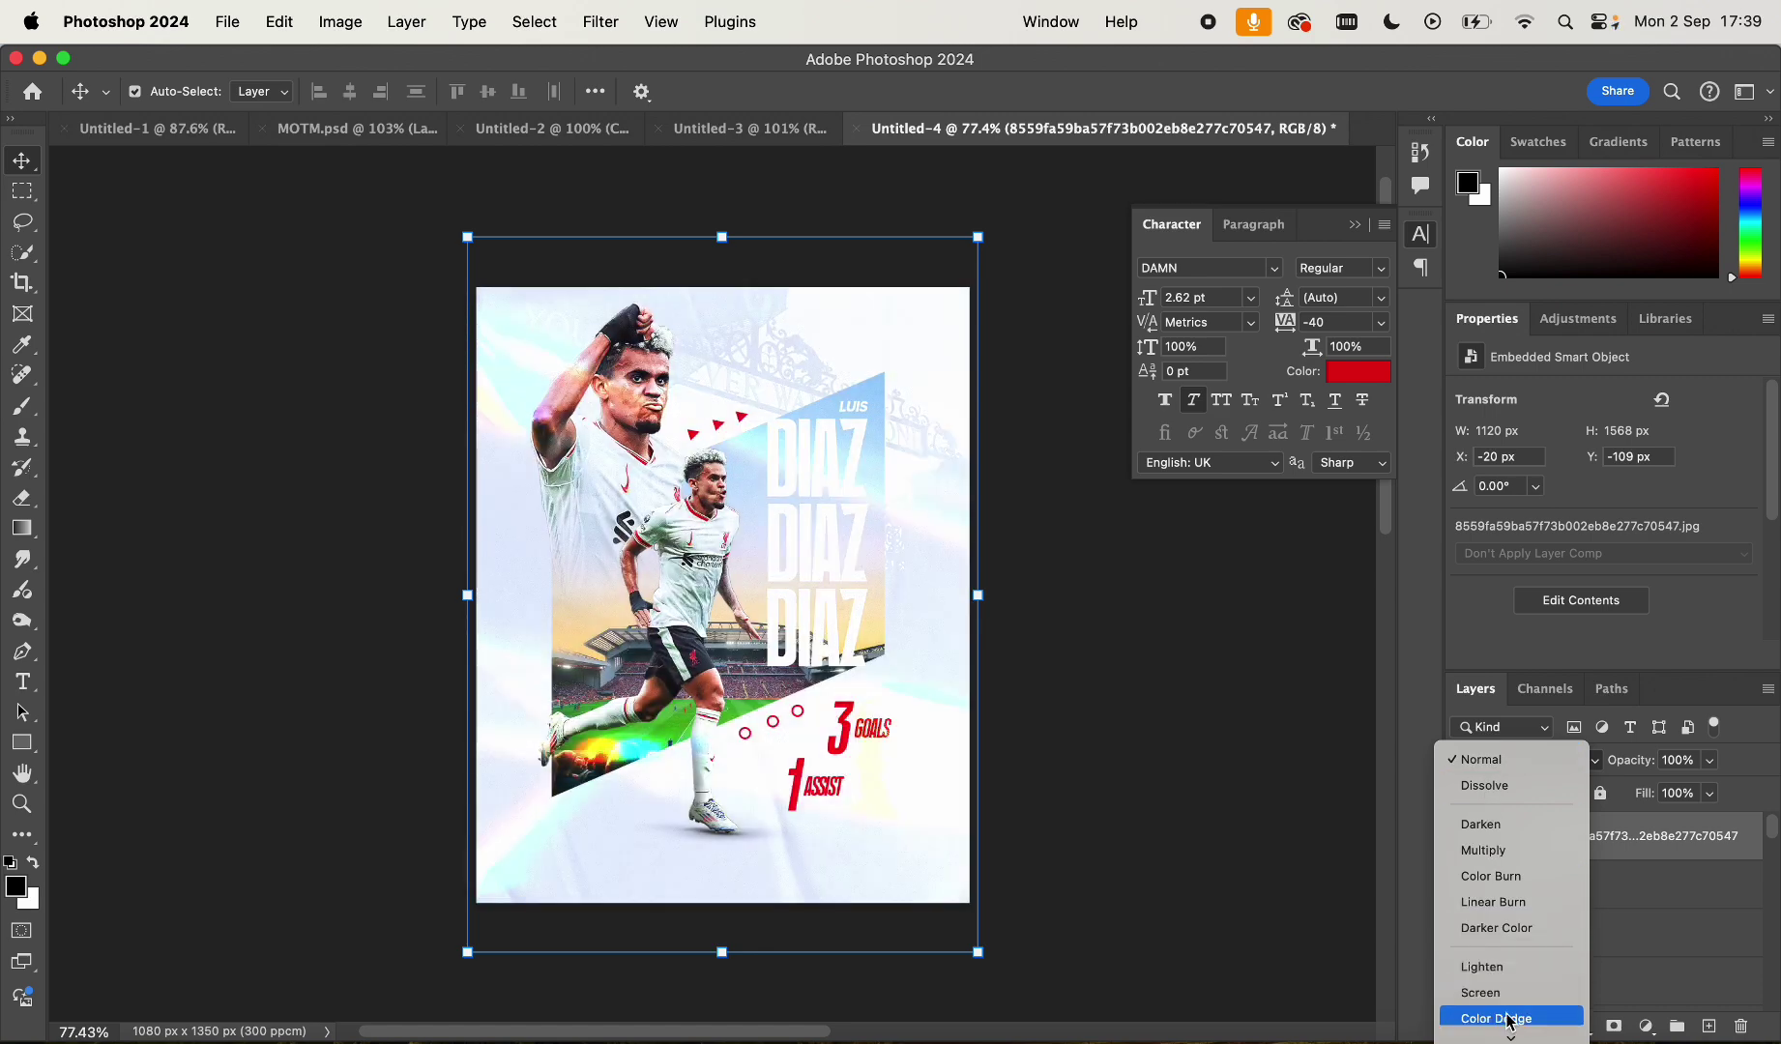
{"action": "left_click", "coordinate": [1482, 992]}
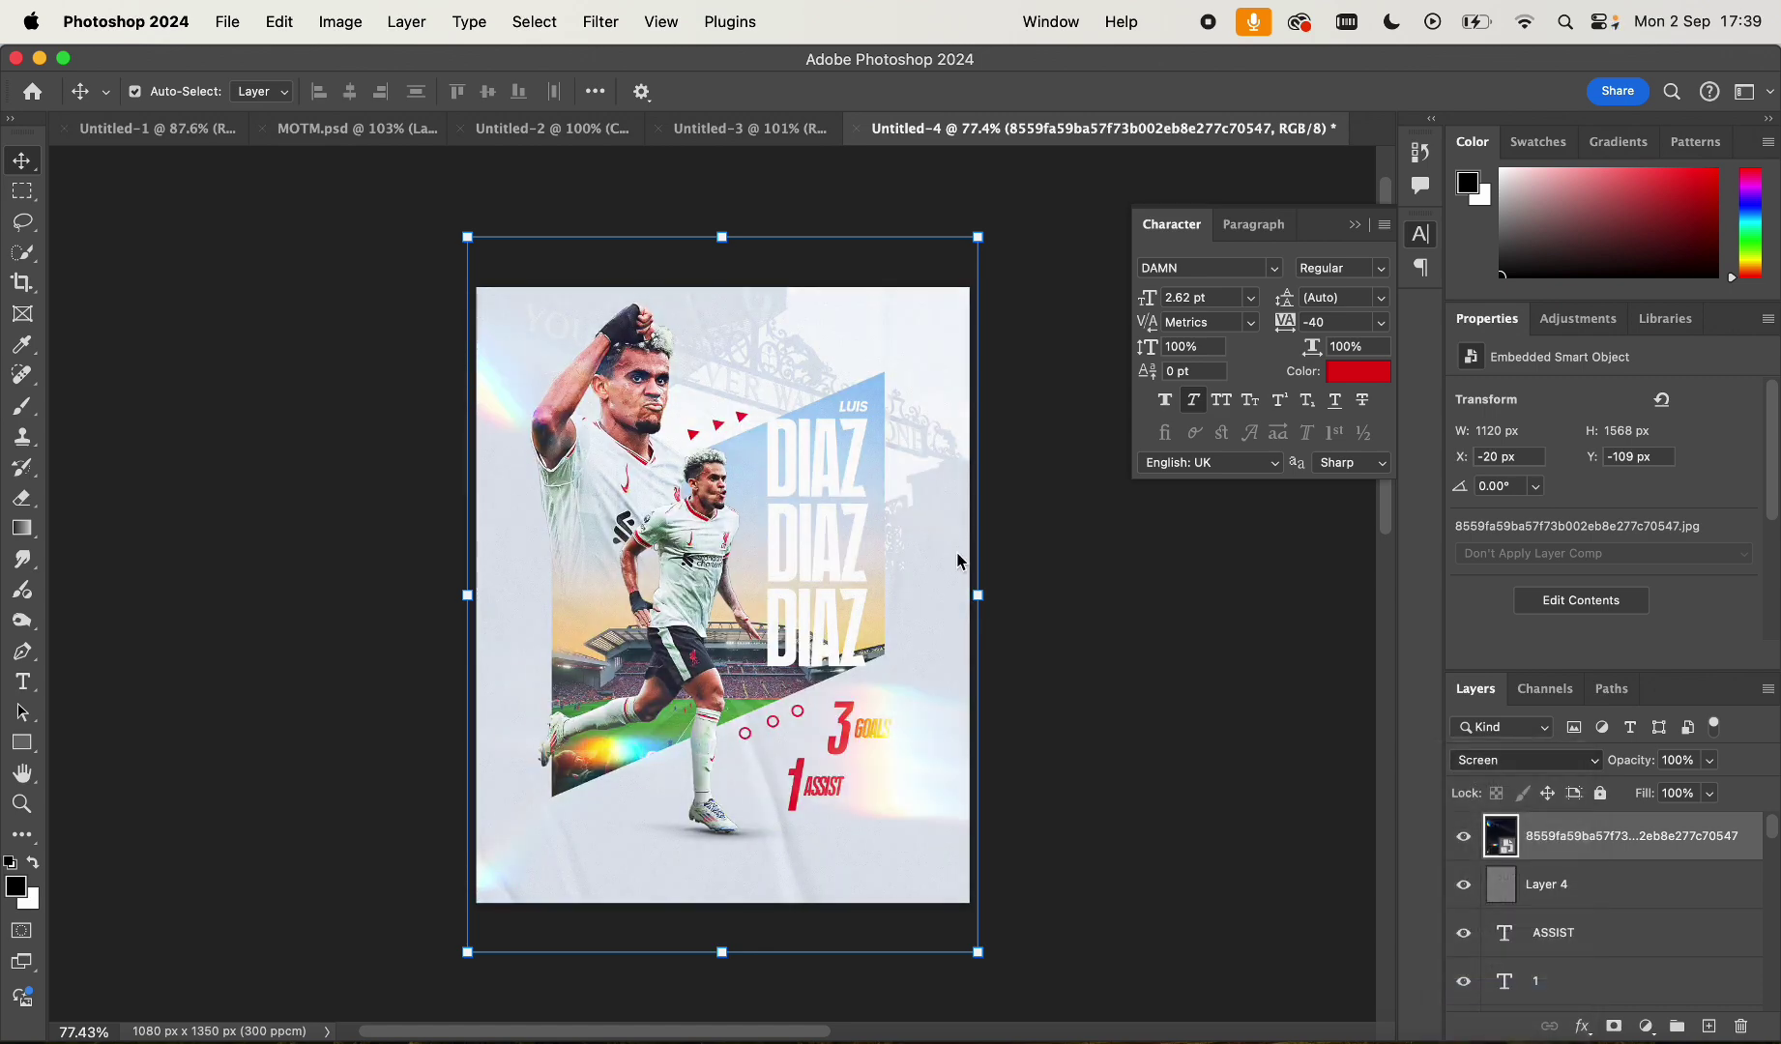
{"action": "left_click_drag", "start_coordinate": [979, 595], "coordinate": [1024, 613]}
{"action": "key", "text": "Return"}
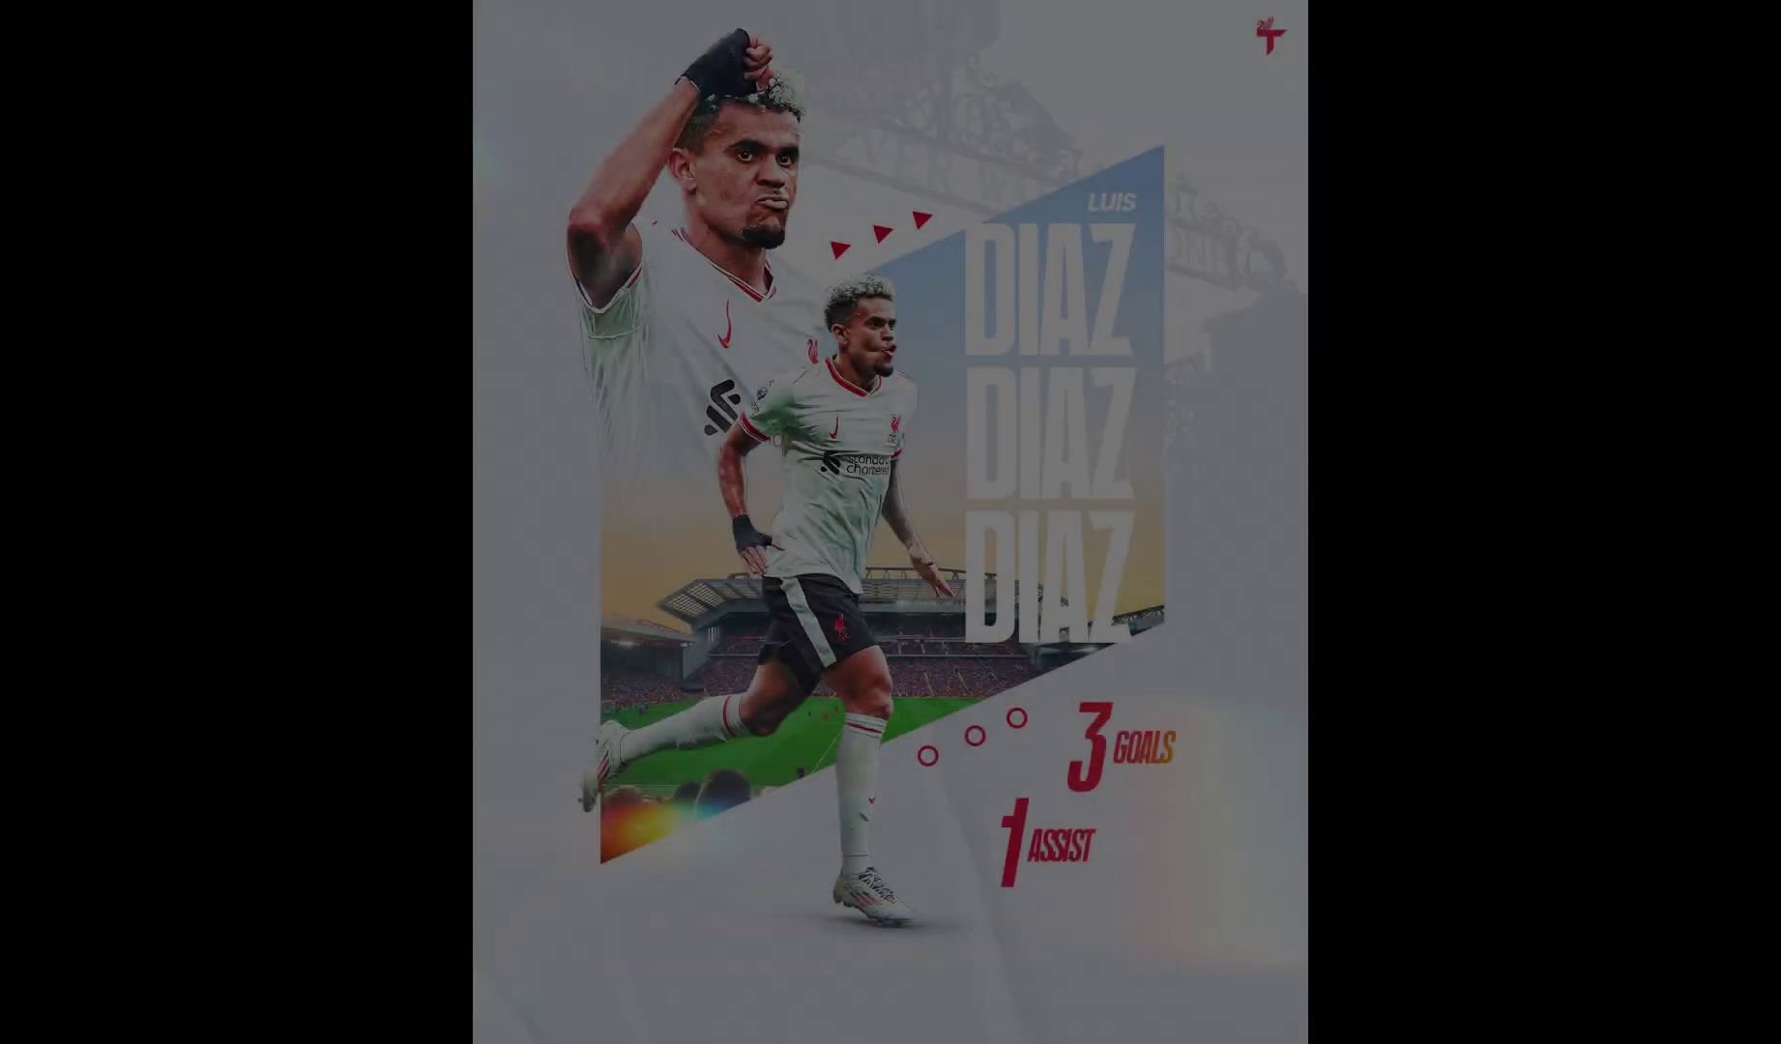